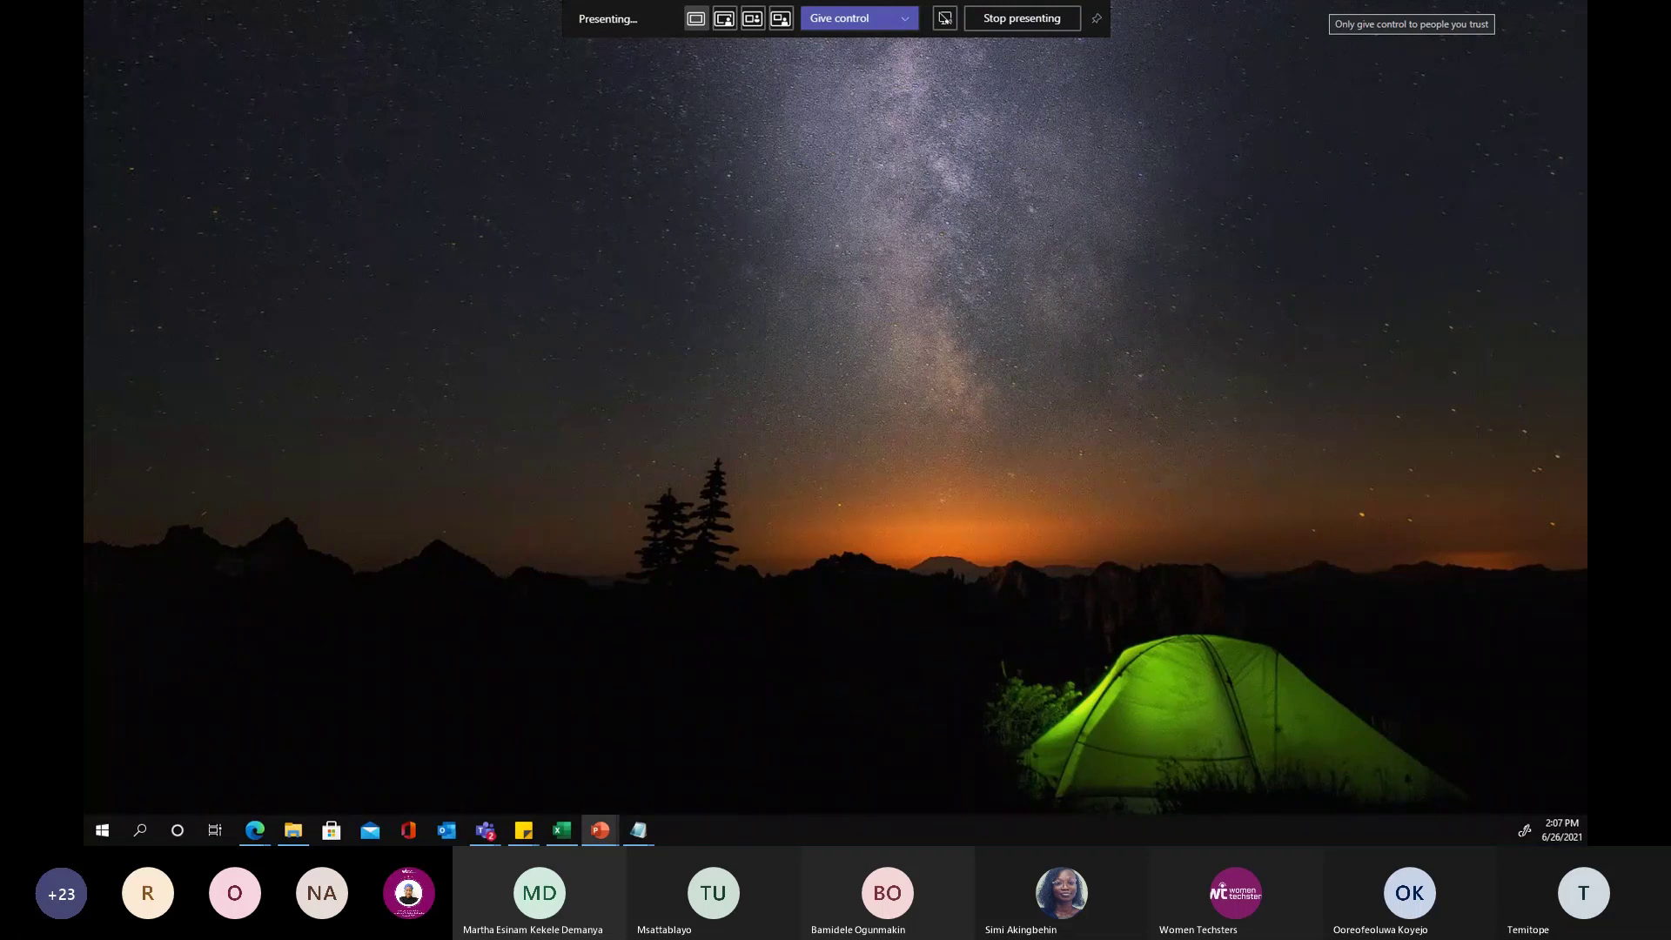
Advance the slideshow to the journey slide, open its Self-paced online learning link, and show the browser page maximized on the presented screen
{"action": "key", "text": "alt+Tab"}
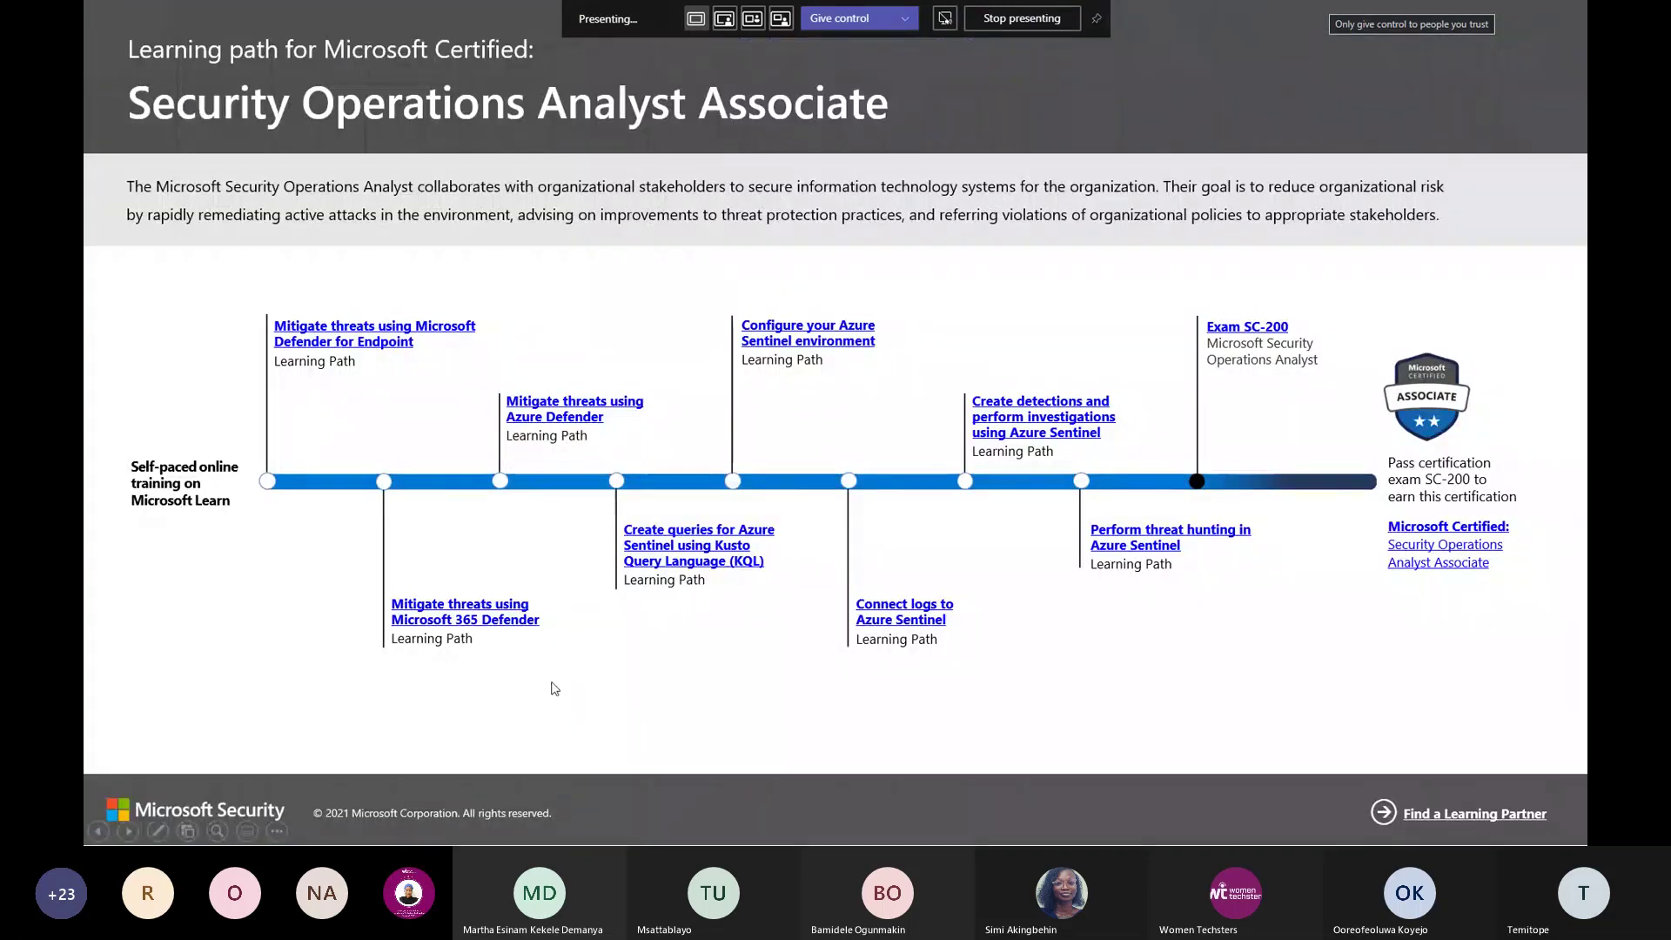
{"action": "key", "text": "Right"}
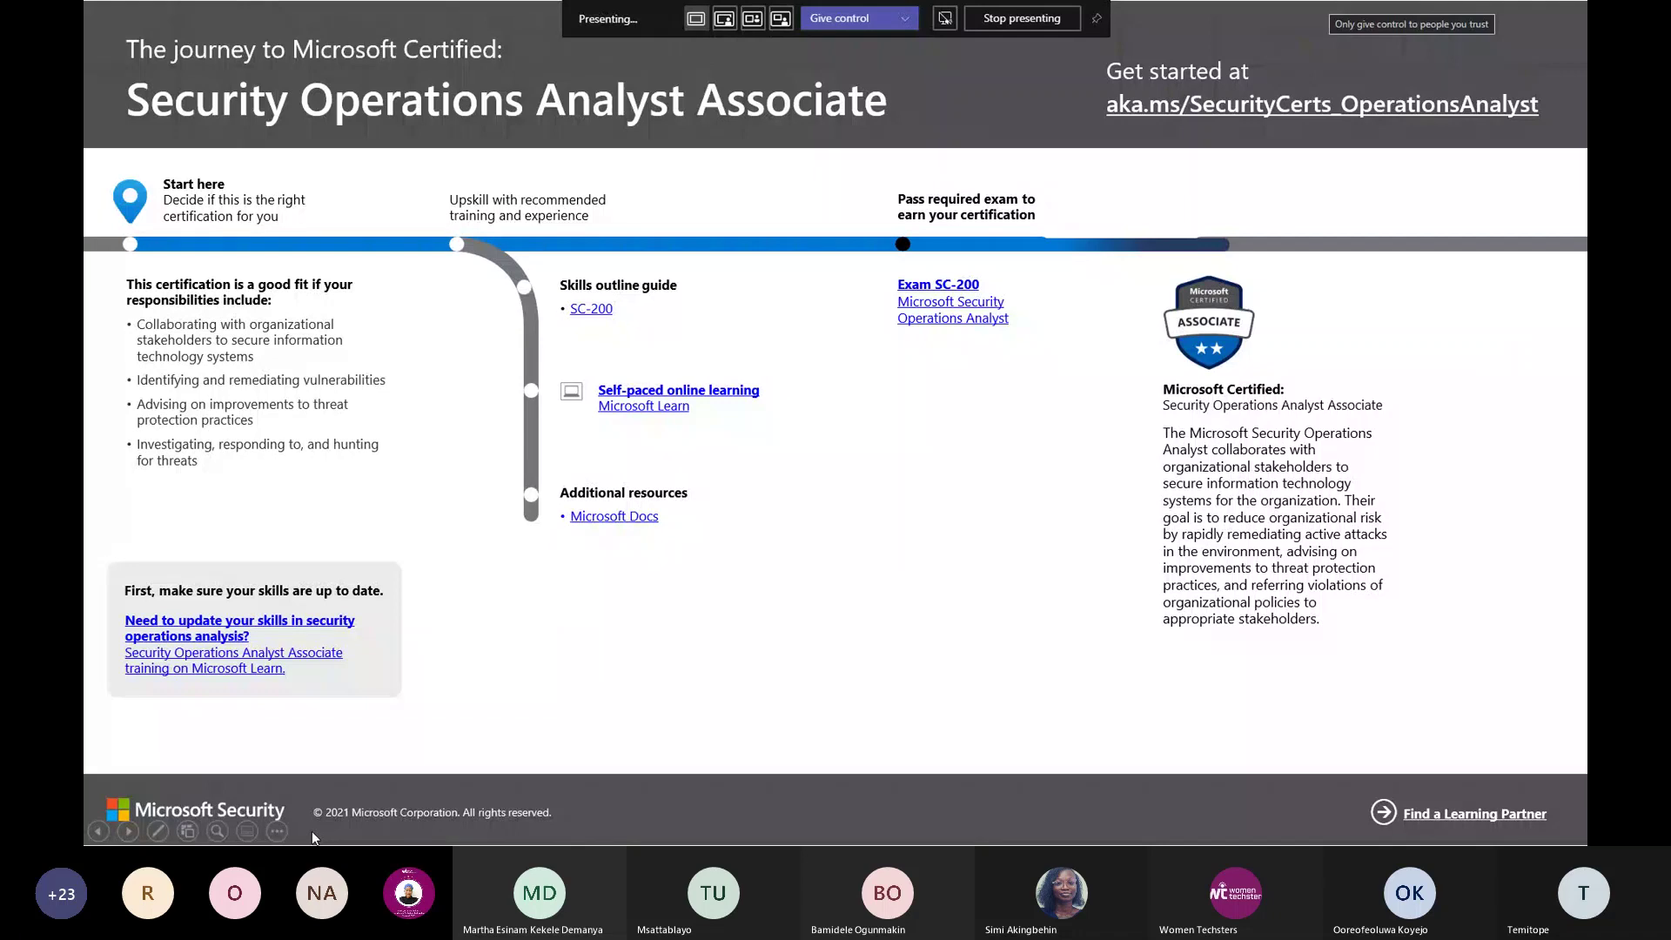
{"action": "left_click", "coordinate": [716, 393]}
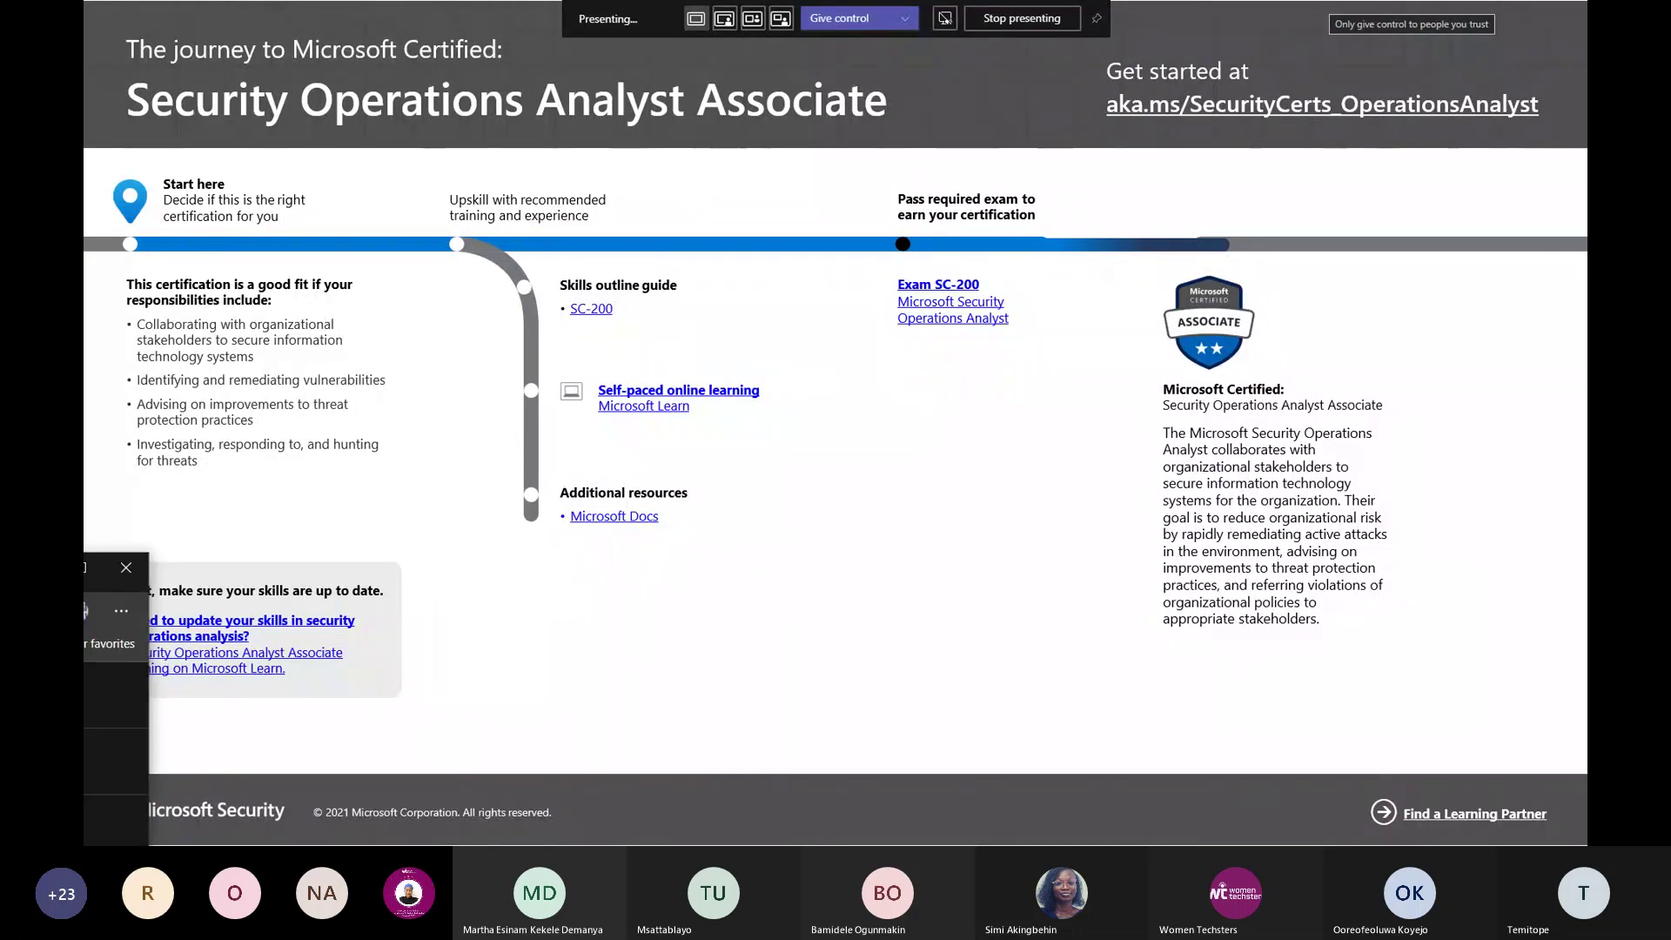
{"action": "left_click_drag", "start_coordinate": [88, 561], "coordinate": [1449, 376]}
{"action": "key", "text": "super+Up"}
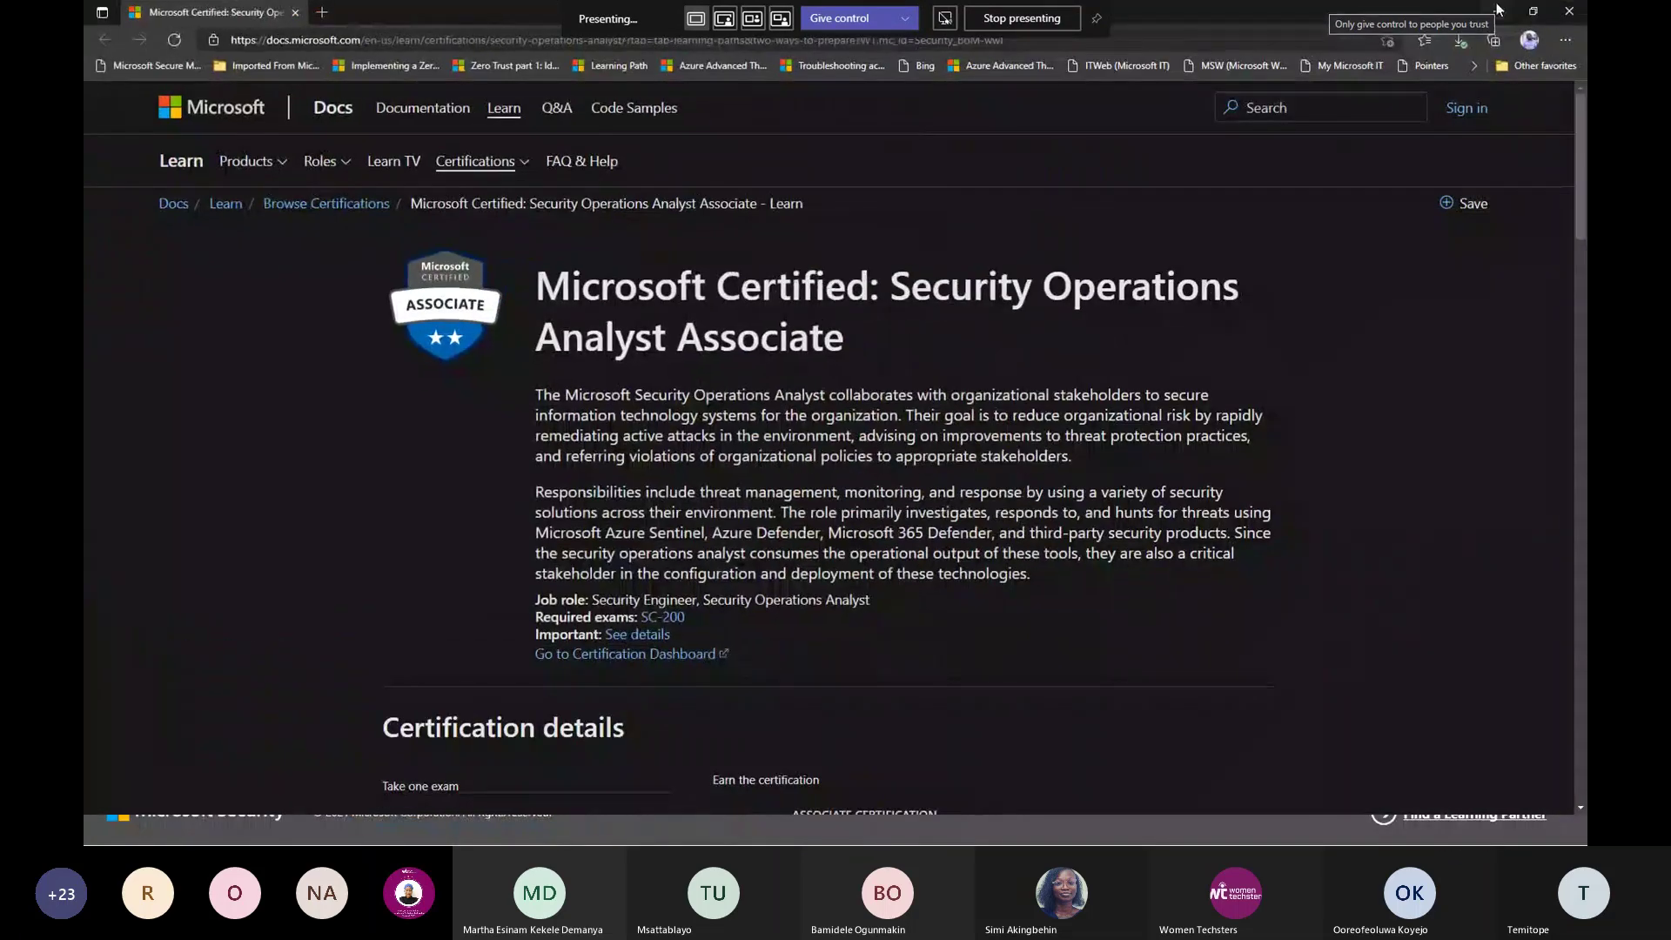
{"action": "left_click", "coordinate": [1497, 11]}
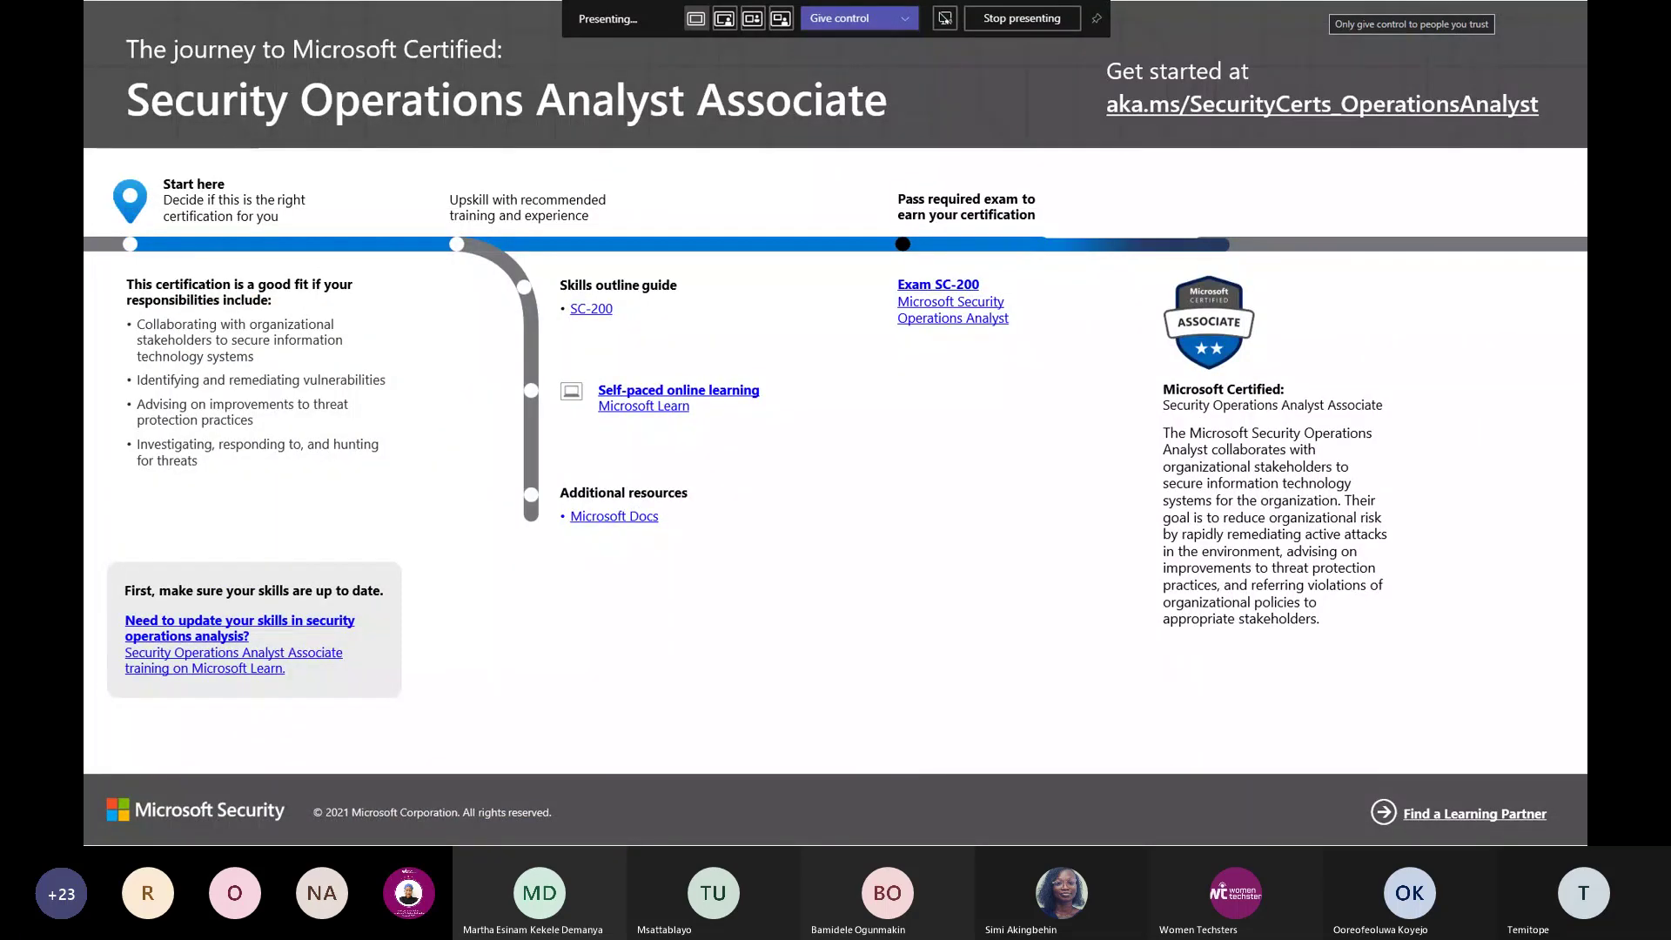
{"action": "key", "text": "alt+Tab"}
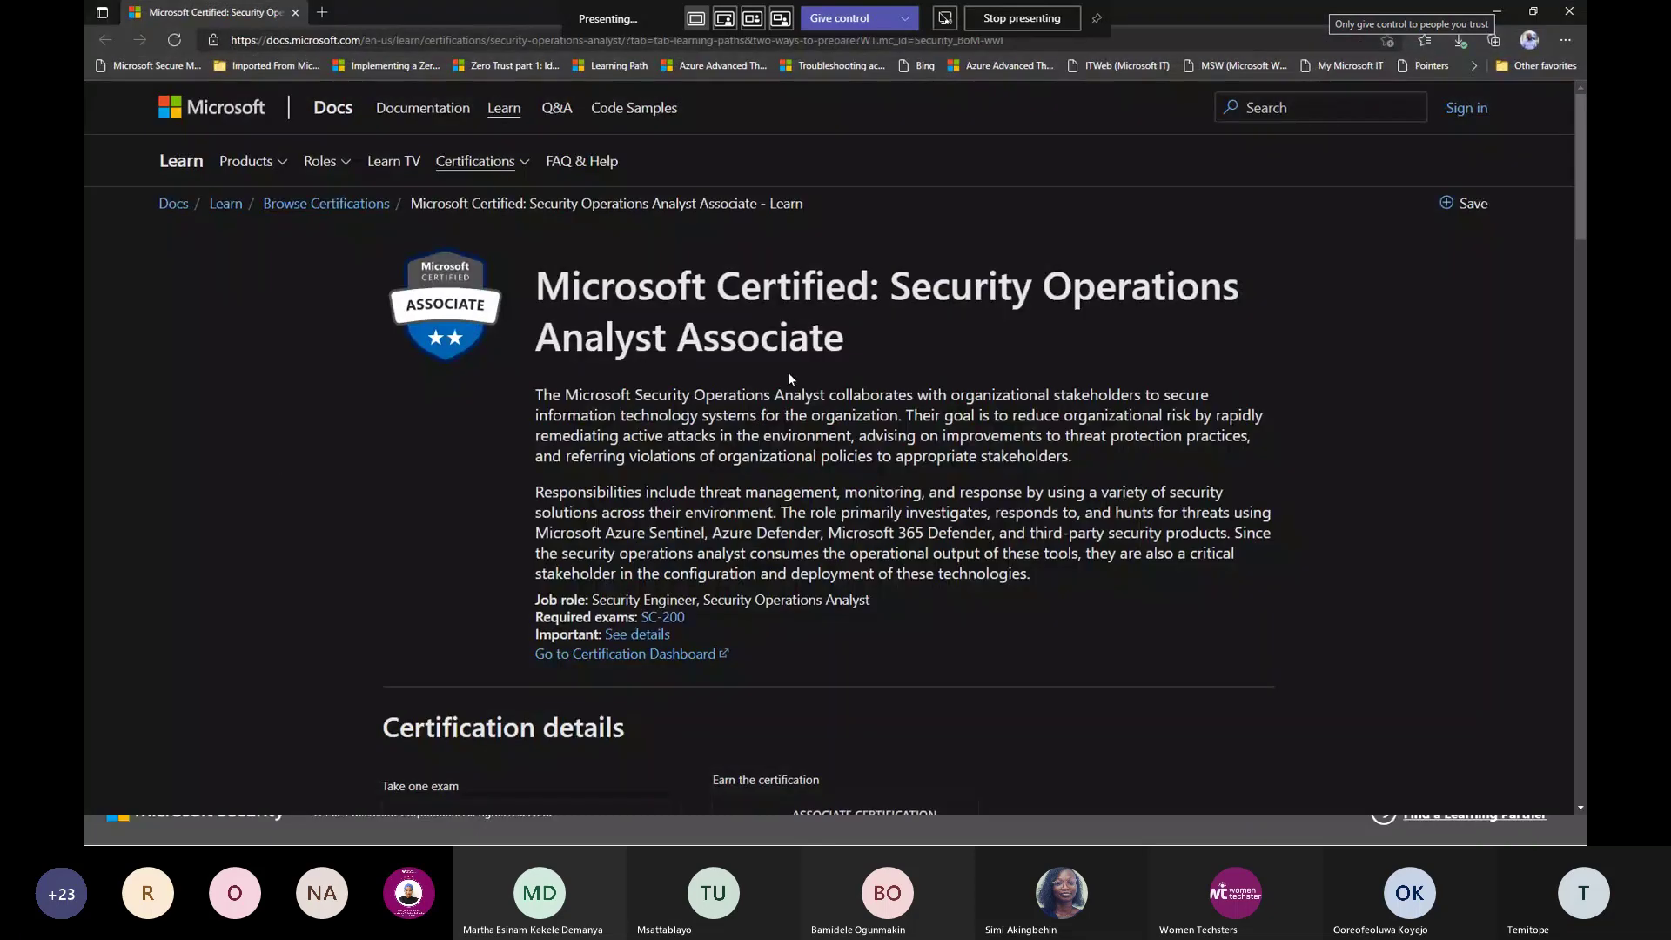
Examine the Security Operations Analyst Associate certification's title, role description and responsibilities on its overview page
{"action": "left_click_drag", "start_coordinate": [541, 278], "coordinate": [836, 329]}
{"action": "left_click", "coordinate": [851, 335]}
{"action": "scroll", "coordinate": [852, 333], "scroll_direction": "down", "scroll_amount": 1}
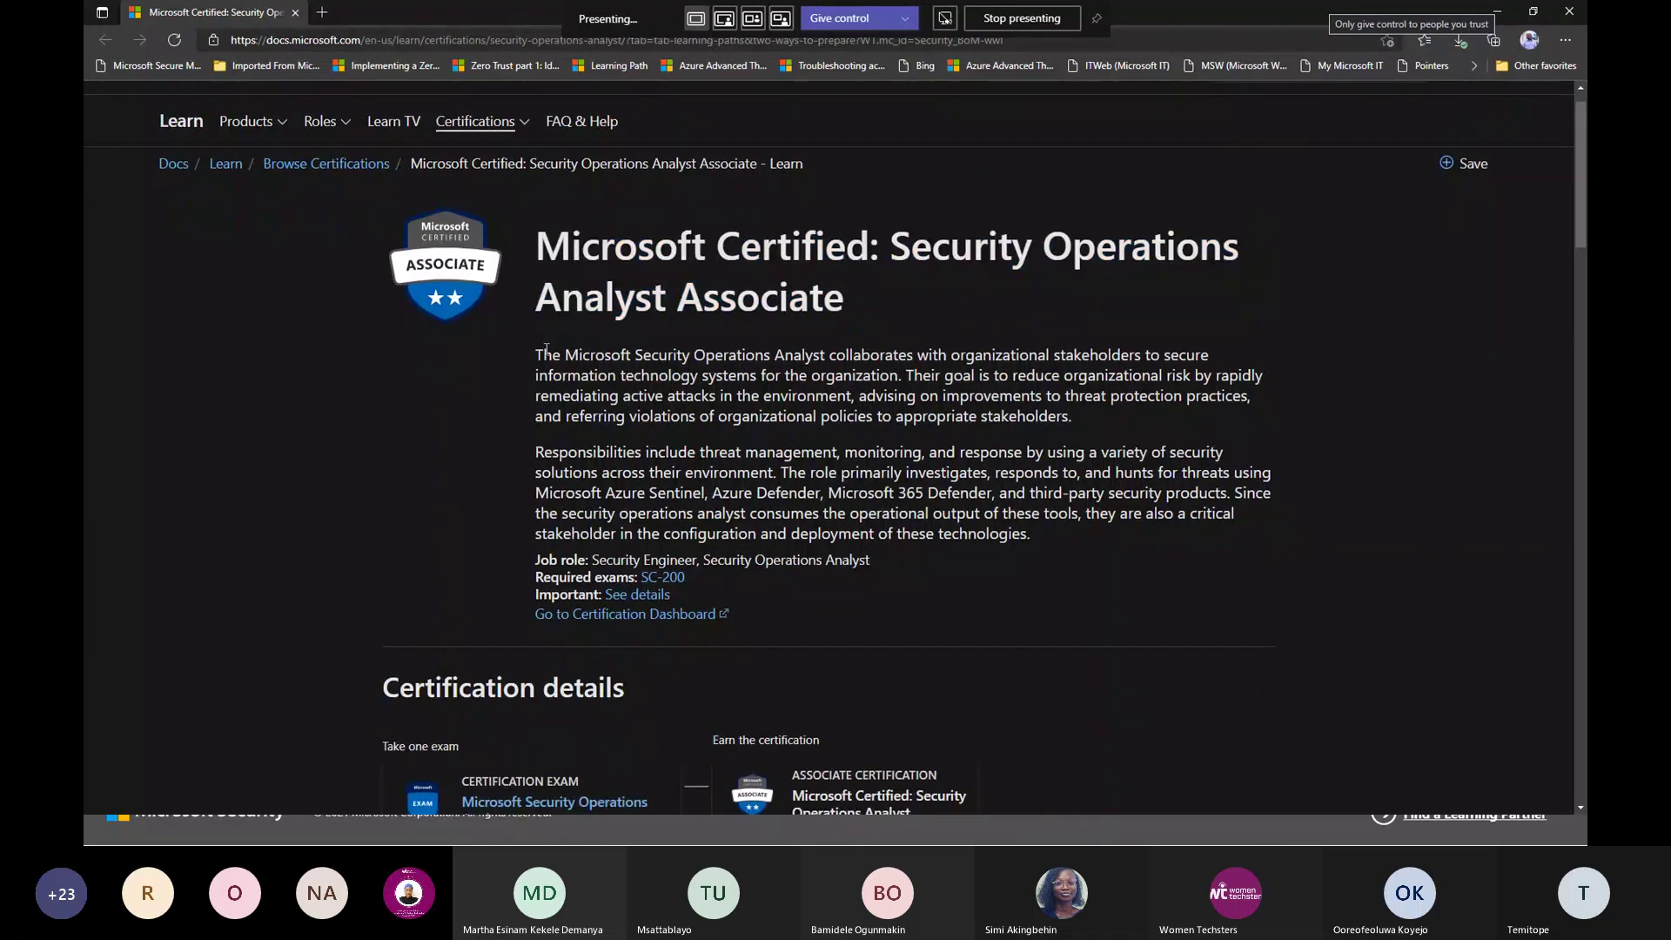
{"action": "left_click_drag", "start_coordinate": [536, 361], "coordinate": [825, 390]}
{"action": "left_click", "coordinate": [825, 385]}
{"action": "left_click_drag", "start_coordinate": [535, 457], "coordinate": [867, 455]}
{"action": "left_click", "coordinate": [865, 456]}
{"action": "scroll", "coordinate": [866, 456], "scroll_direction": "down", "scroll_amount": 1}
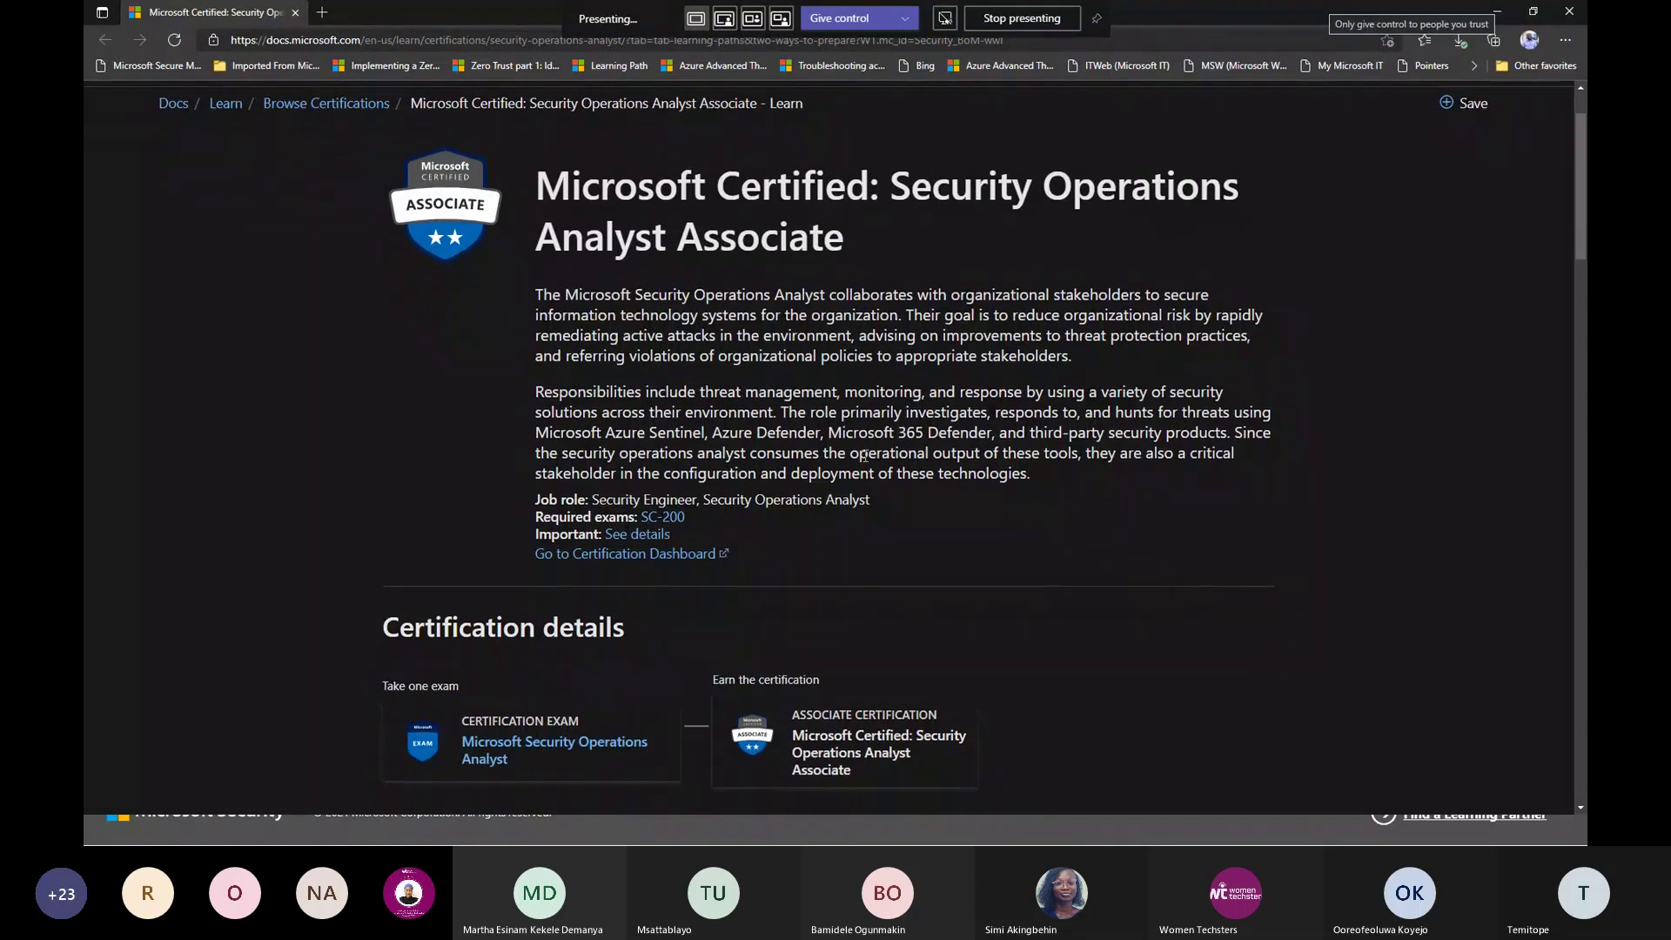
Examine the certification details, measured skills and free online learning paths for the Security Operations Analyst Associate certification
{"action": "scroll", "coordinate": [858, 448], "scroll_direction": "down", "scroll_amount": 3}
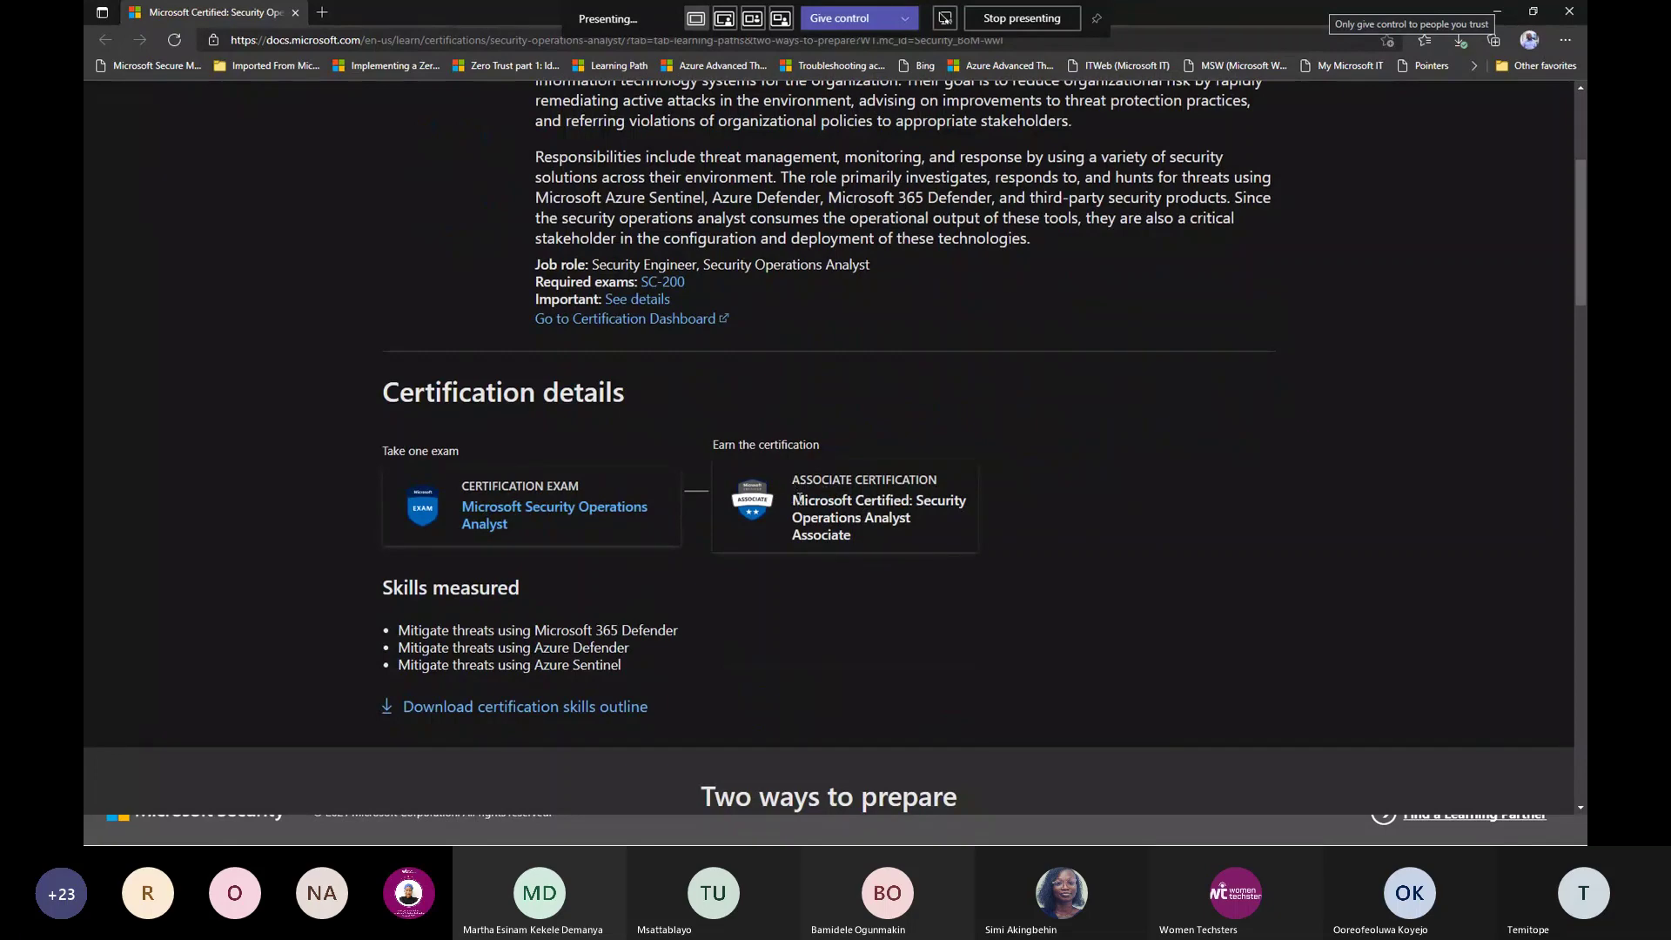
{"action": "left_click_drag", "start_coordinate": [797, 499], "coordinate": [870, 516]}
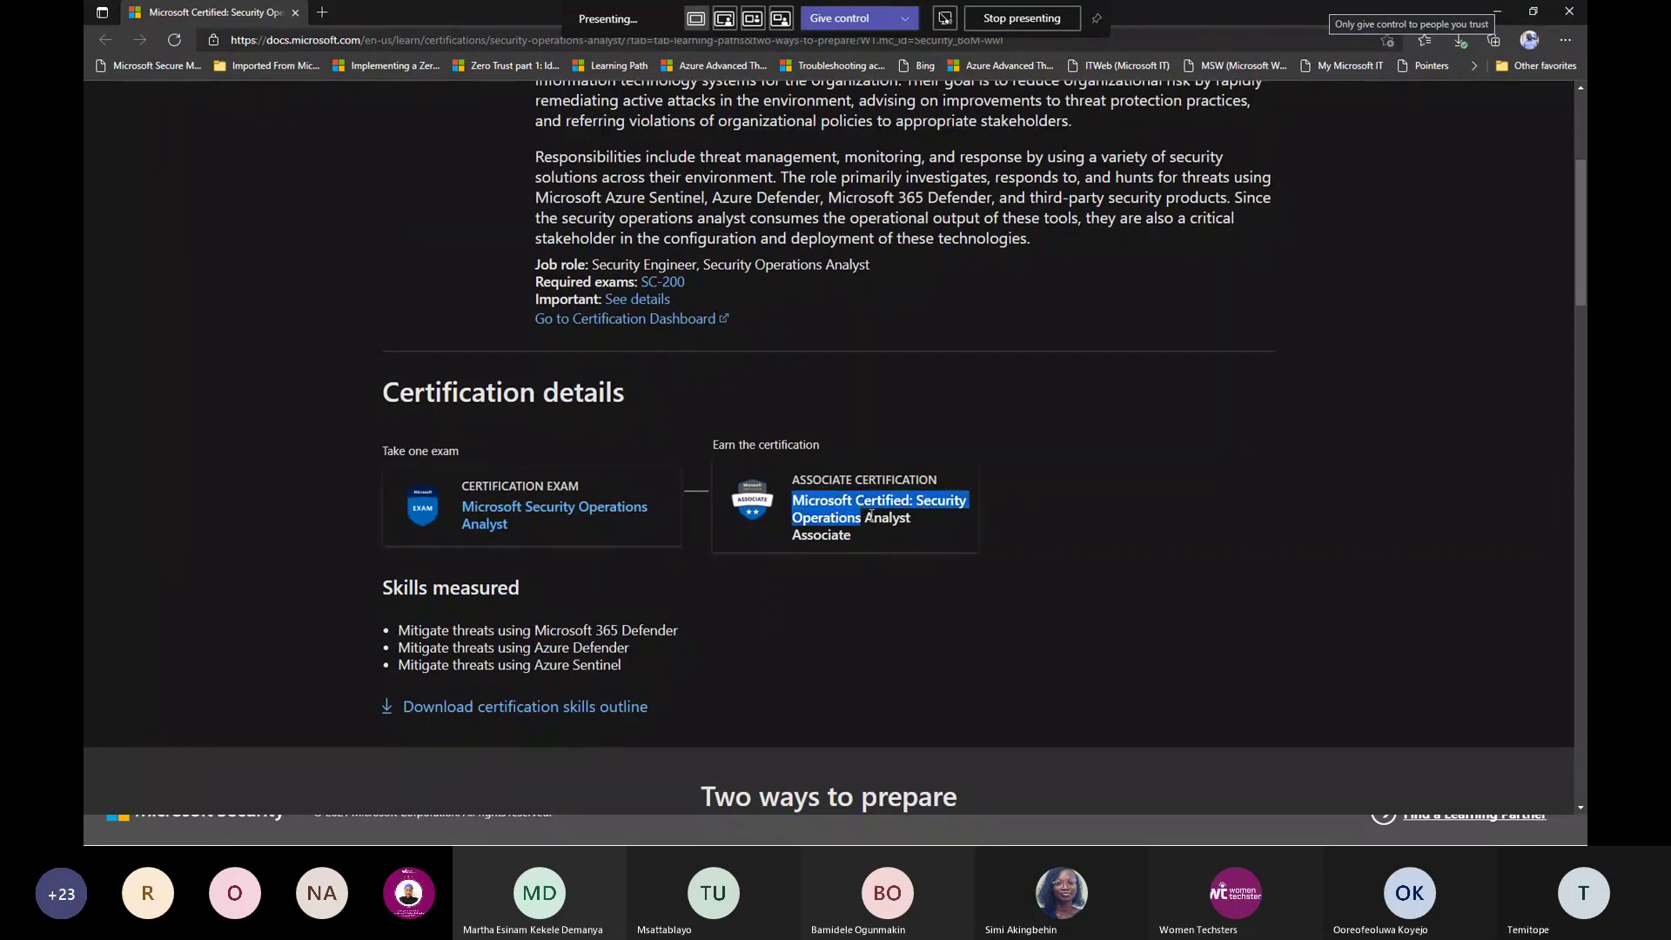
{"action": "left_click", "coordinate": [917, 525]}
{"action": "scroll", "coordinate": [917, 519], "scroll_direction": "down", "scroll_amount": 6}
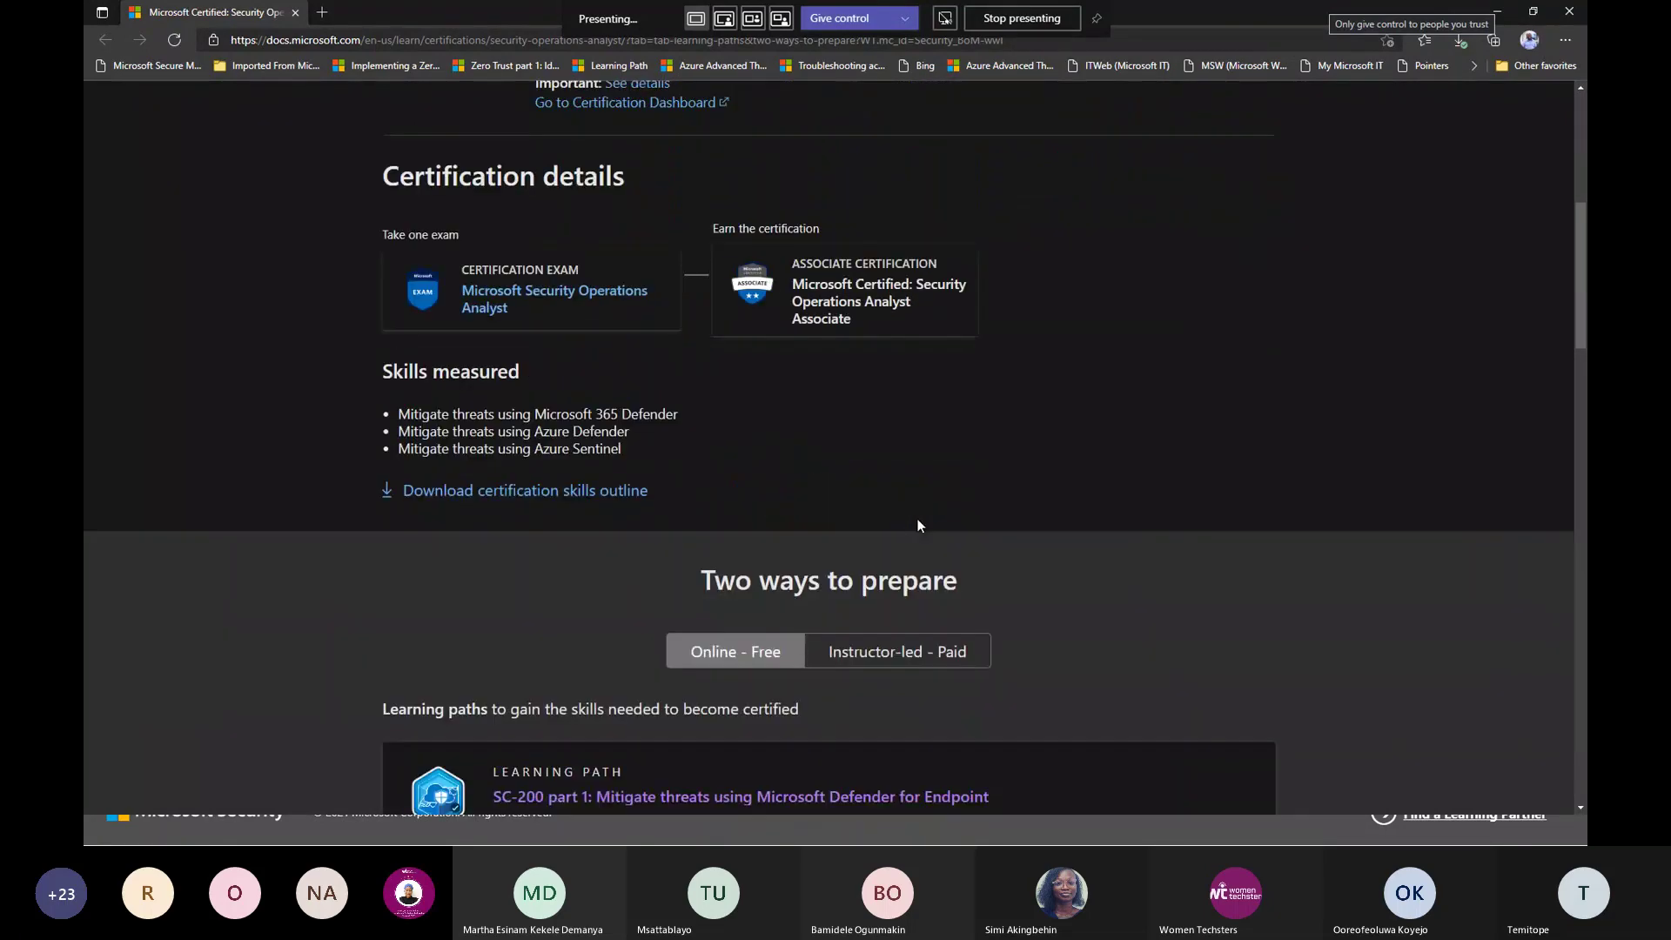
{"action": "scroll", "coordinate": [1008, 807], "scroll_direction": "up", "scroll_amount": 6}
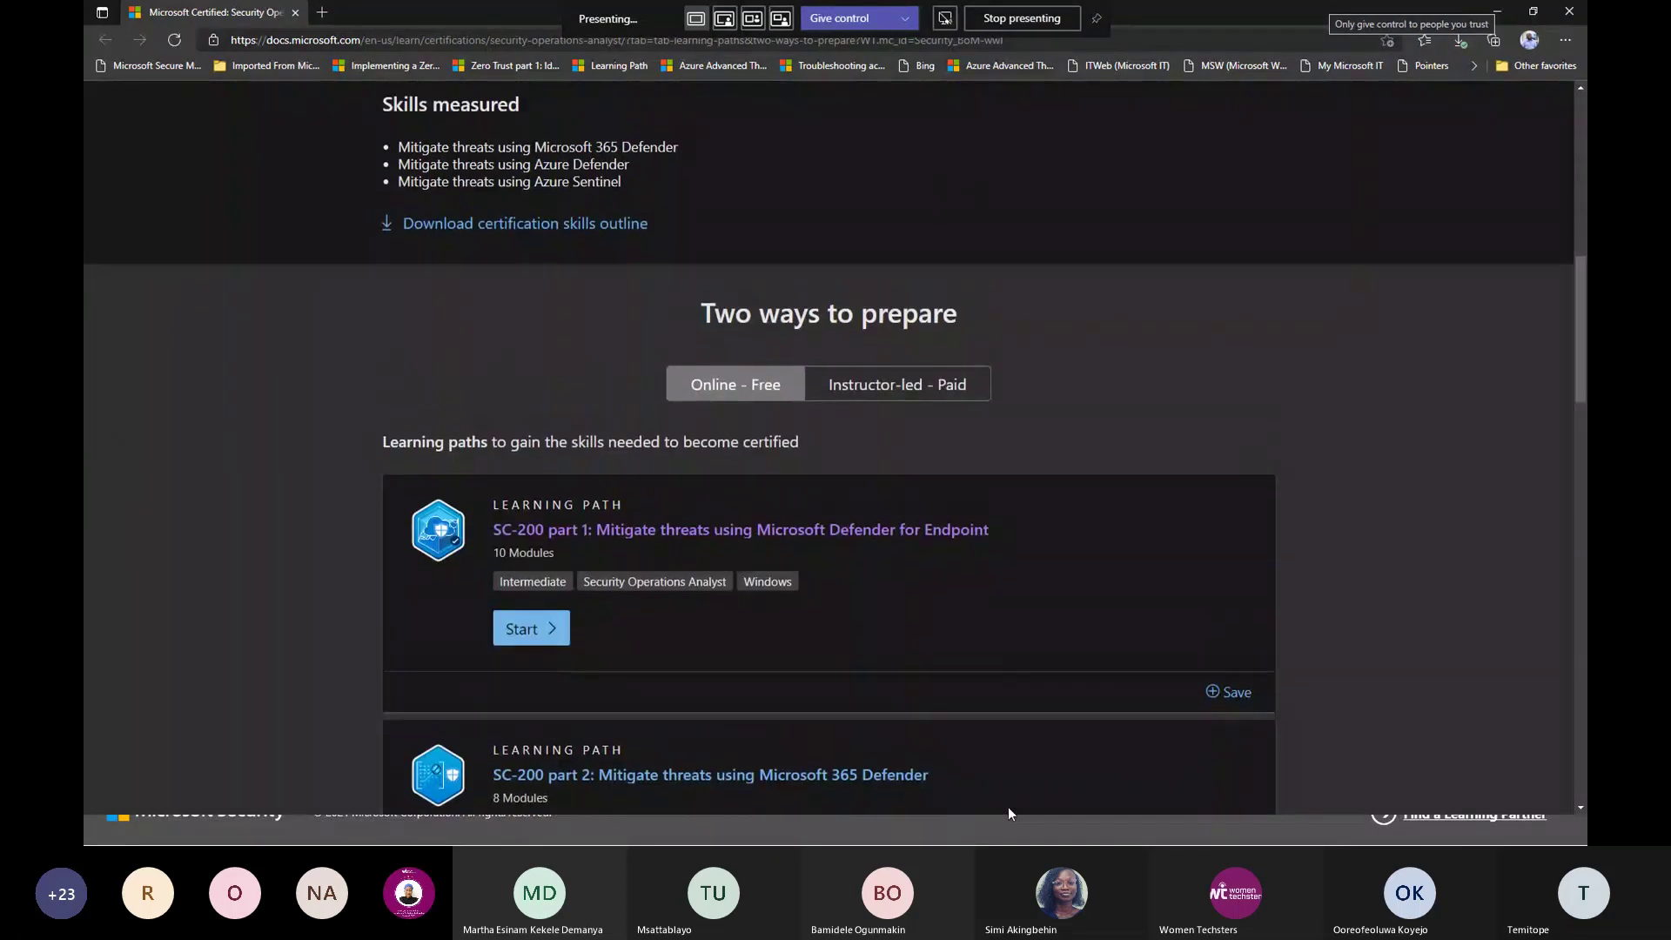
{"action": "scroll", "coordinate": [545, 467], "scroll_direction": "down", "scroll_amount": 5}
{"action": "scroll", "coordinate": [545, 466], "scroll_direction": "down", "scroll_amount": 1}
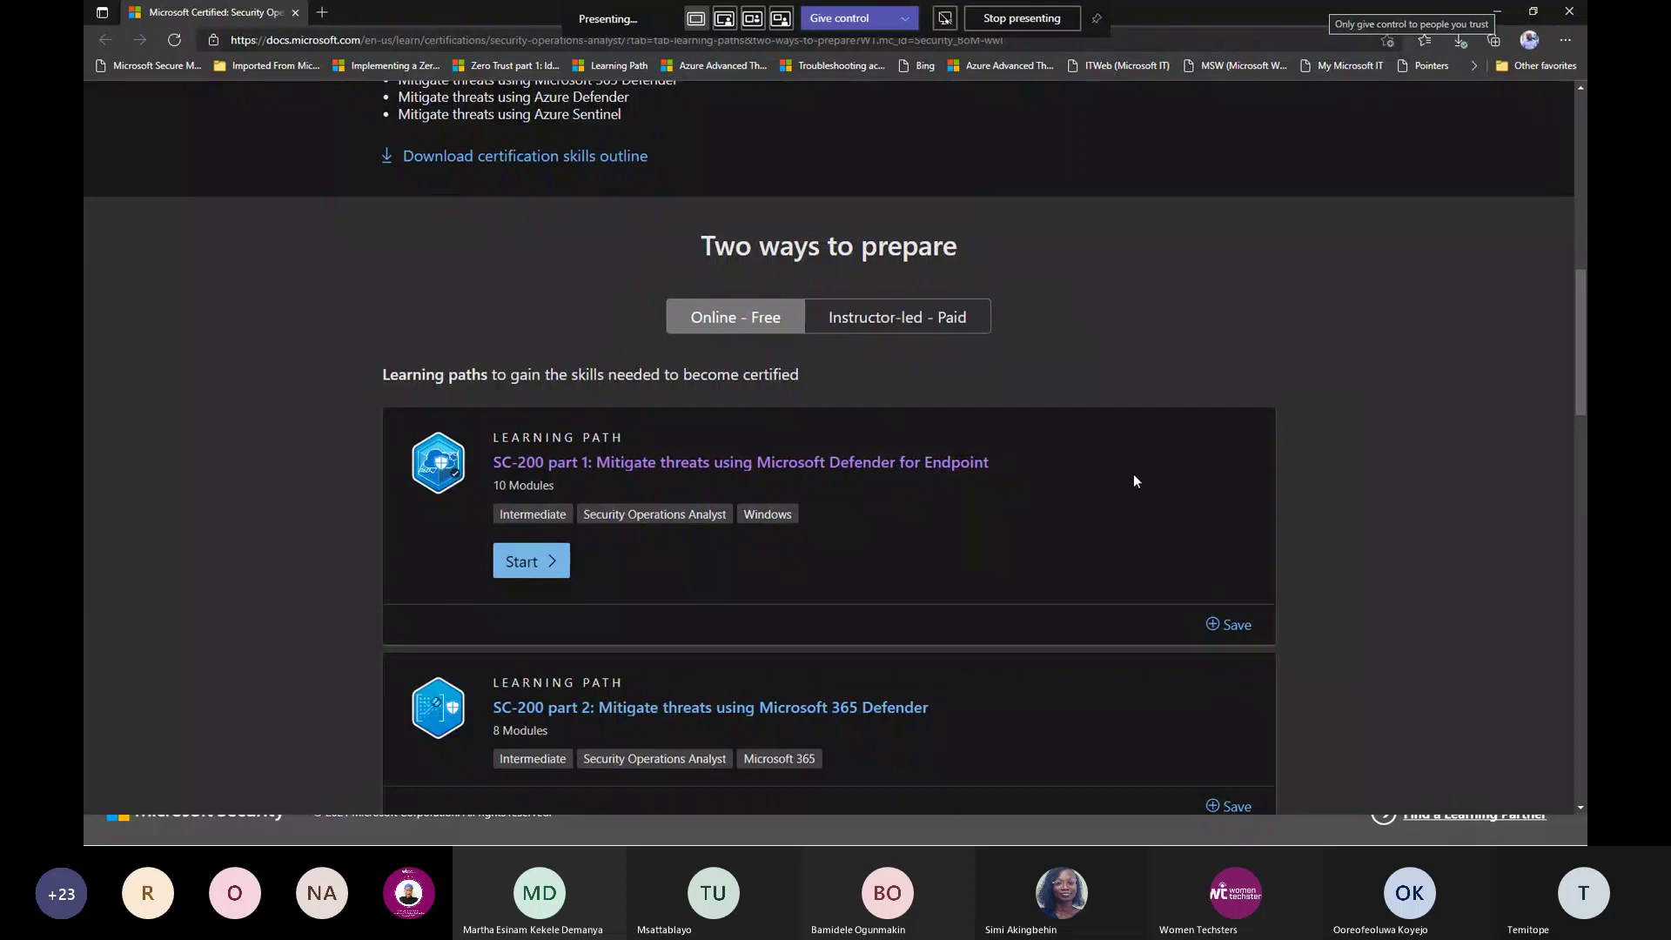
{"action": "scroll", "coordinate": [1306, 457], "scroll_direction": "down", "scroll_amount": 1}
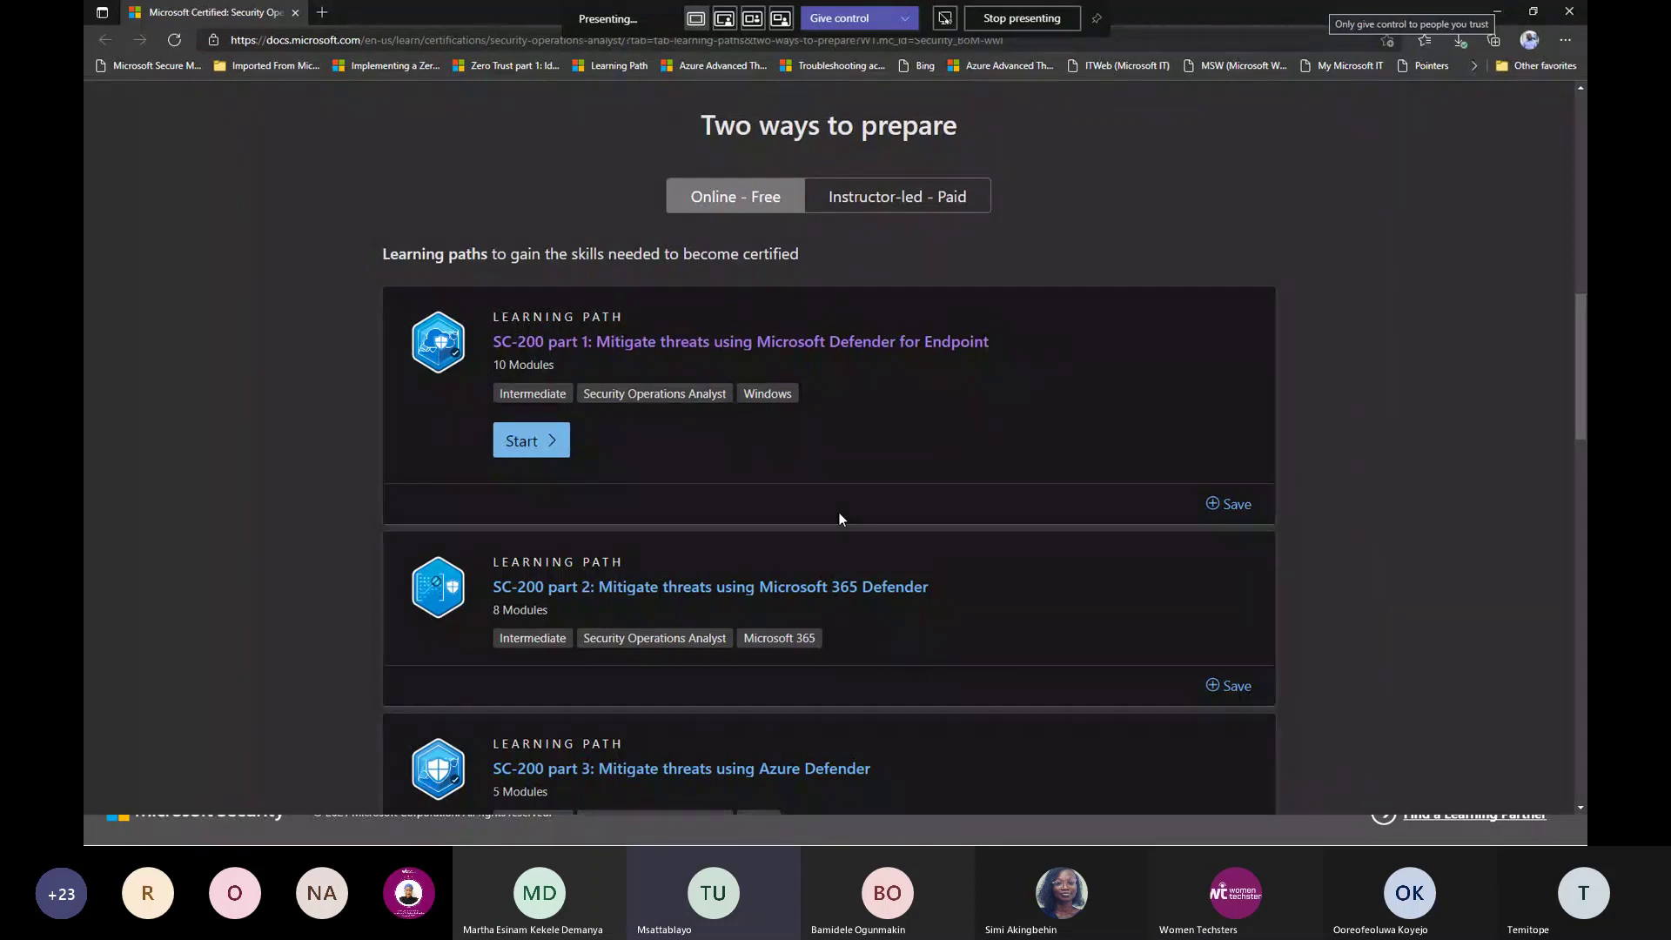
{"action": "scroll", "coordinate": [840, 519], "scroll_direction": "up", "scroll_amount": 1}
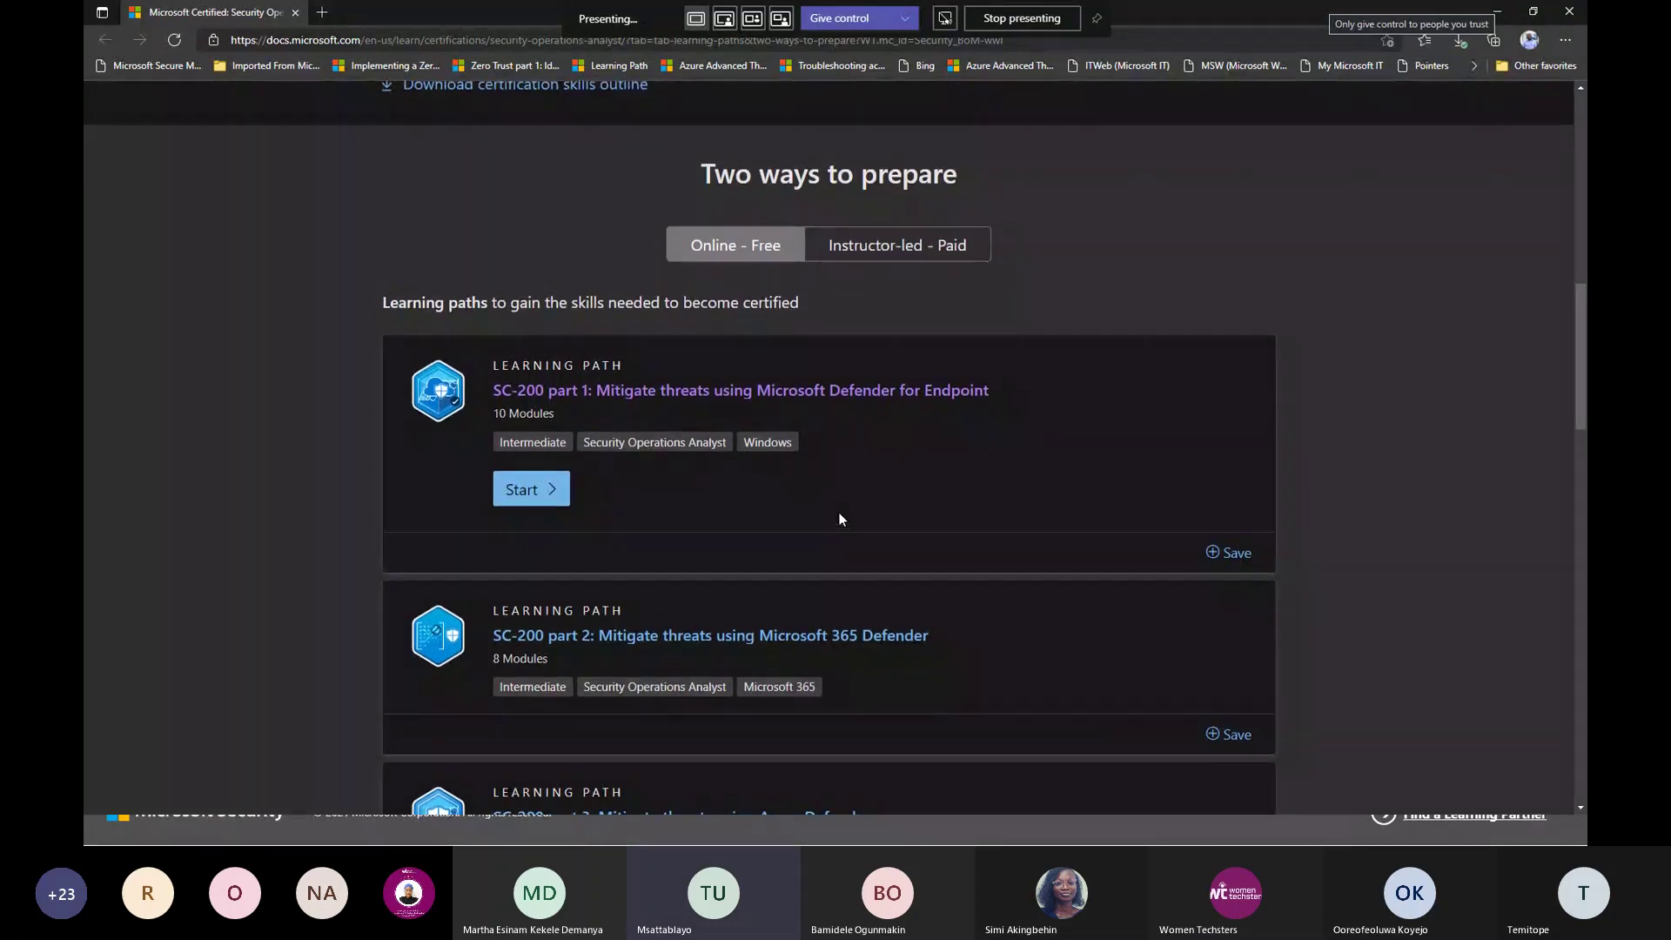
{"action": "scroll", "coordinate": [839, 518], "scroll_direction": "up", "scroll_amount": 2}
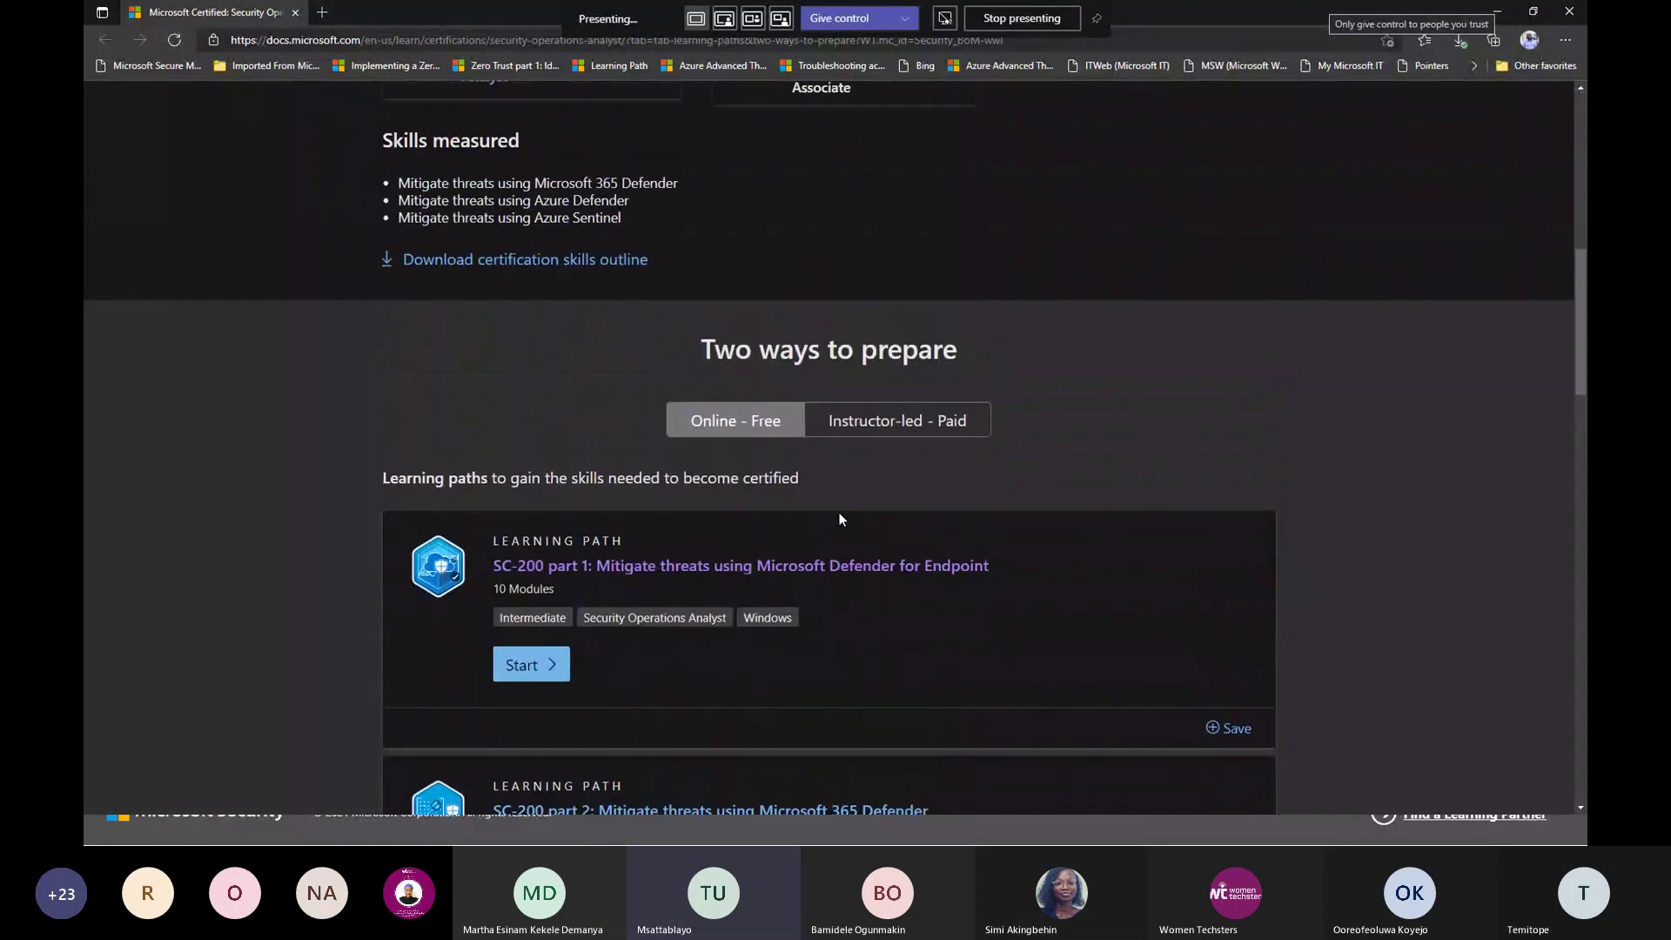
{"action": "scroll", "coordinate": [840, 518], "scroll_direction": "up", "scroll_amount": 10}
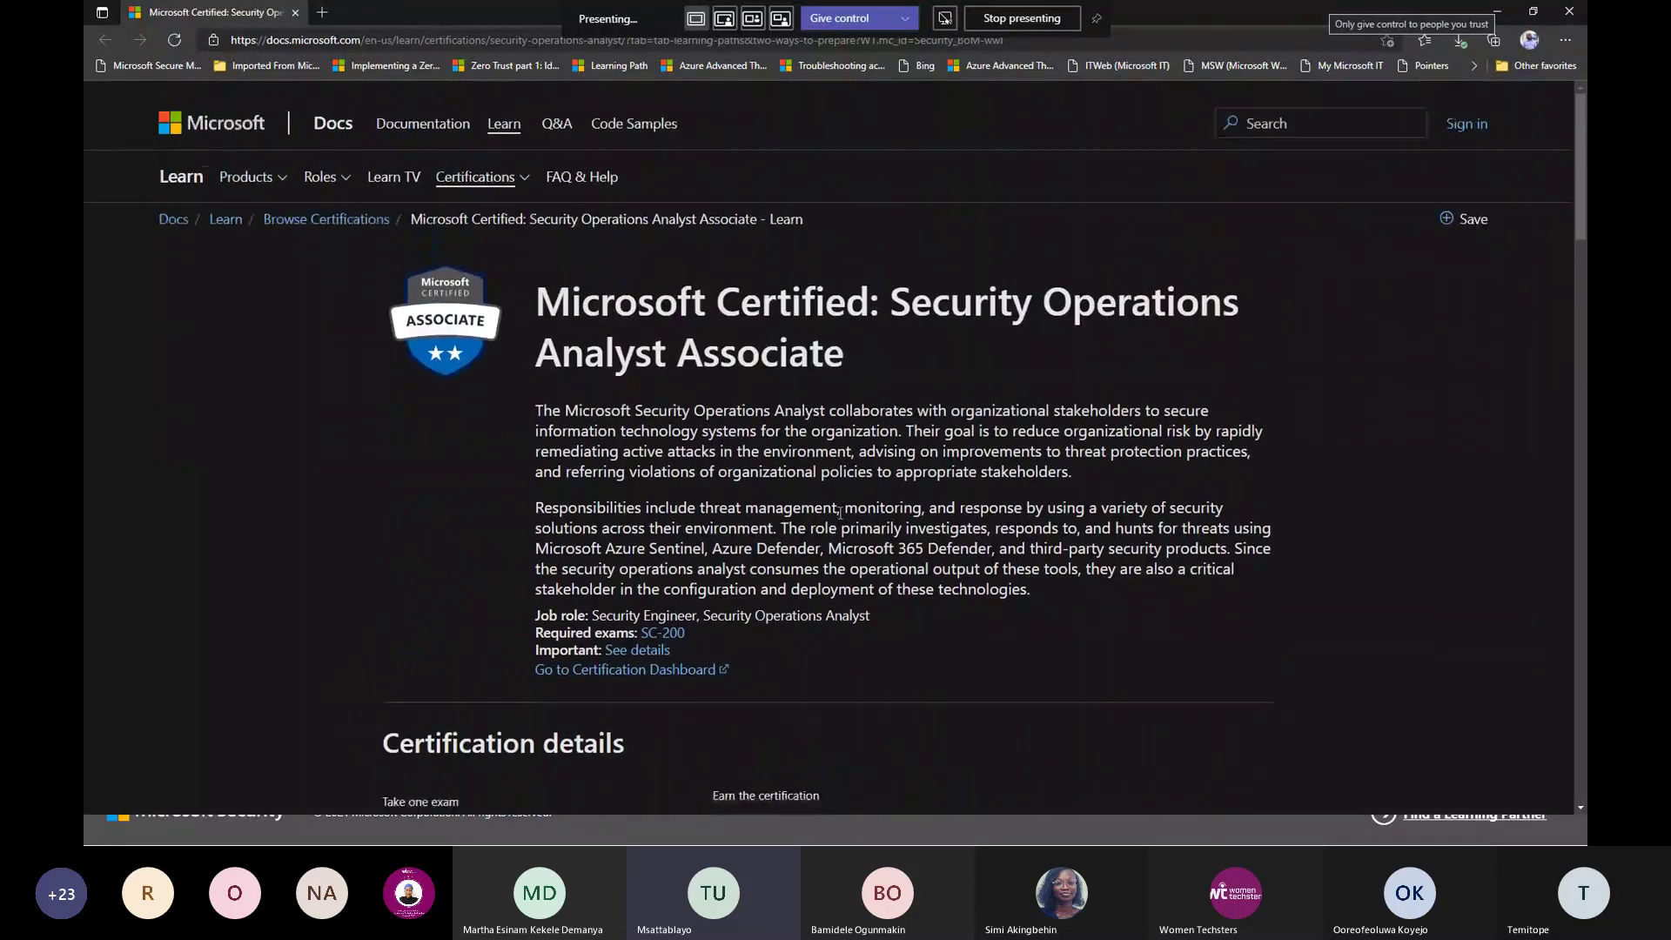
{"action": "scroll", "coordinate": [840, 514], "scroll_direction": "down", "scroll_amount": 1}
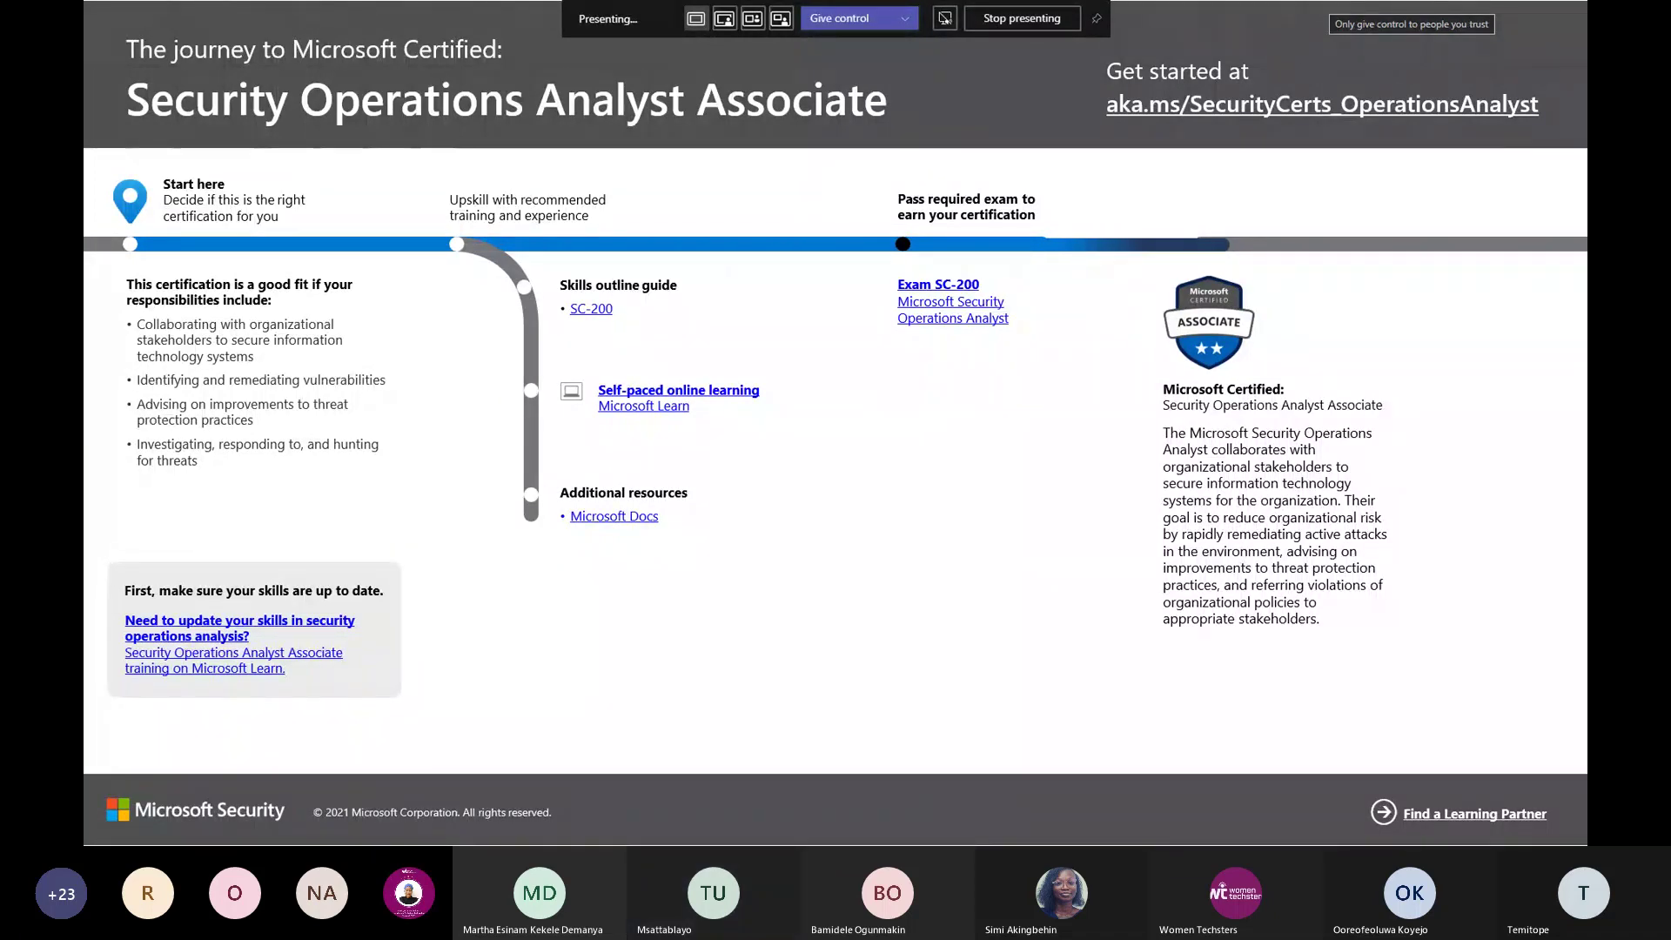
Switch from the slideshow back to the certification page and open the learning path SC-200 part 1: Mitigate threats using Microsoft Defender for Endpoint
{"action": "key", "text": "alt+Tab"}
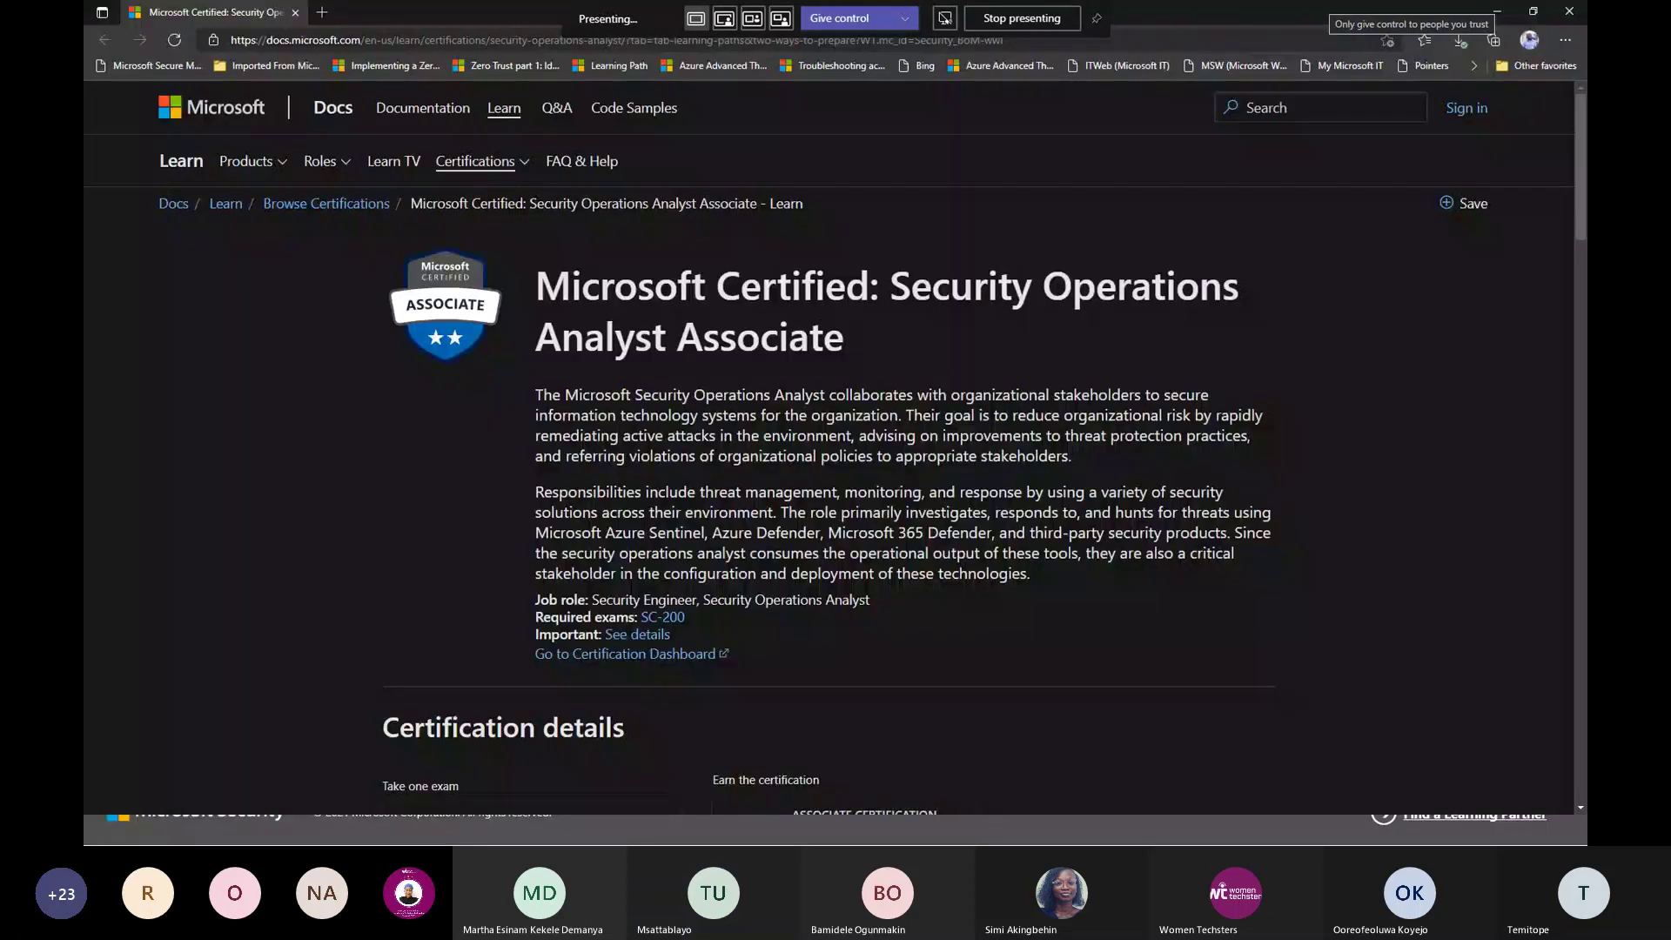
{"action": "left_click_drag", "start_coordinate": [537, 283], "coordinate": [900, 332]}
{"action": "left_click", "coordinate": [900, 329]}
{"action": "scroll", "coordinate": [1117, 415], "scroll_direction": "down", "scroll_amount": 2}
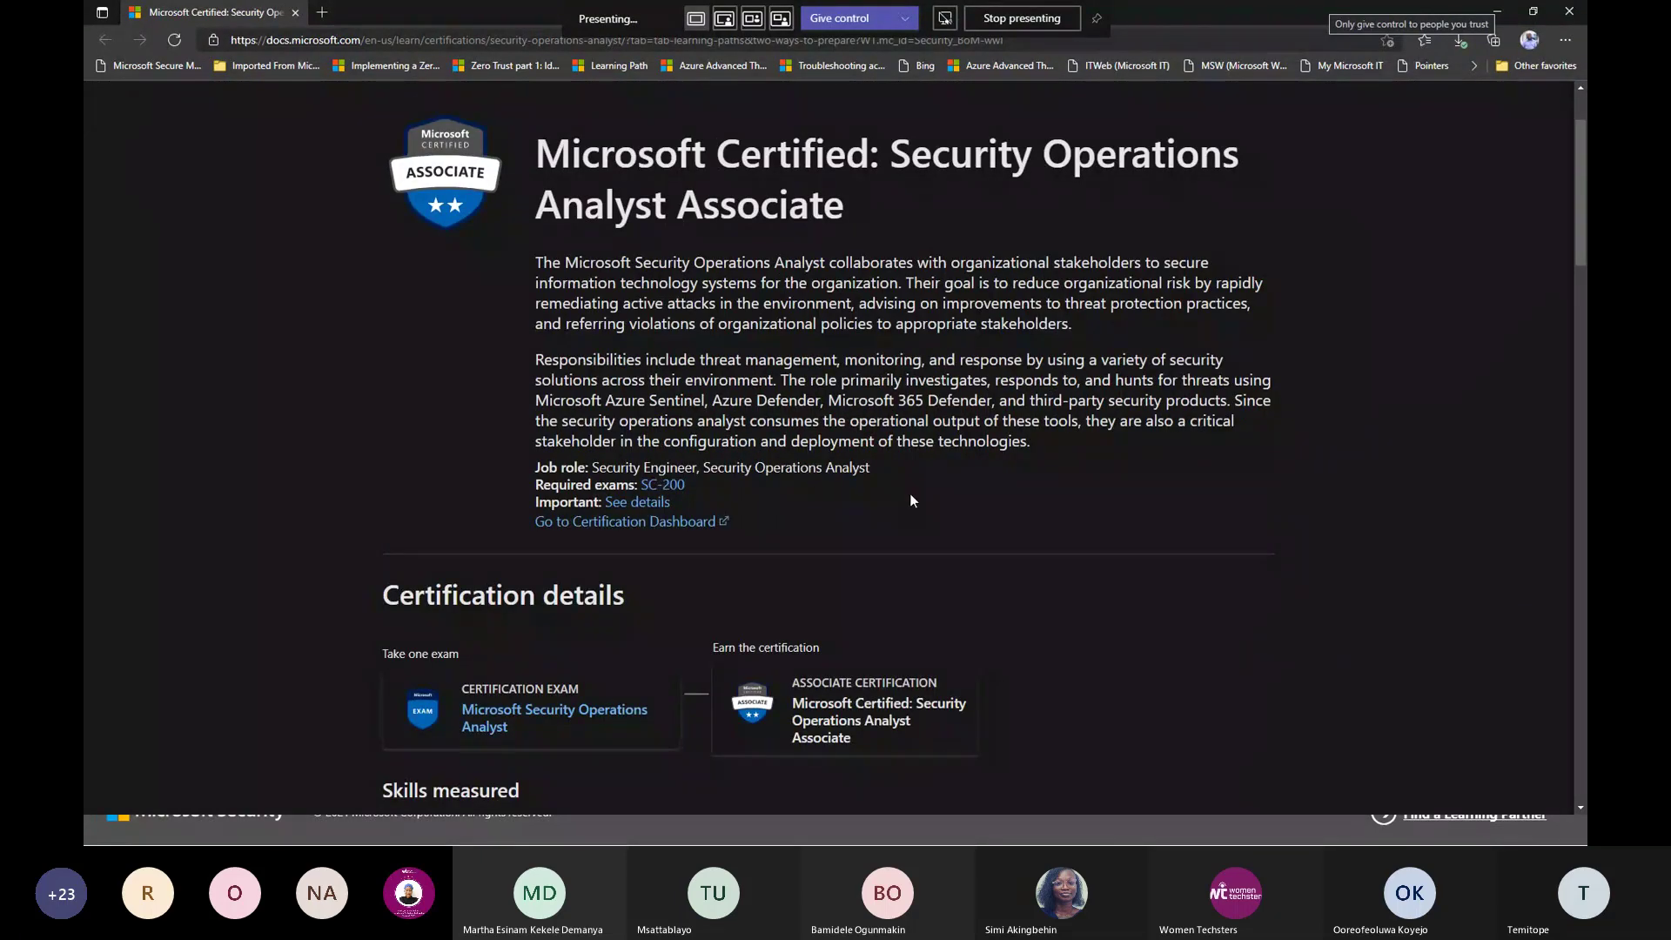
{"action": "scroll", "coordinate": [911, 498], "scroll_direction": "down", "scroll_amount": 6}
{"action": "scroll", "coordinate": [912, 500], "scroll_direction": "down", "scroll_amount": 2}
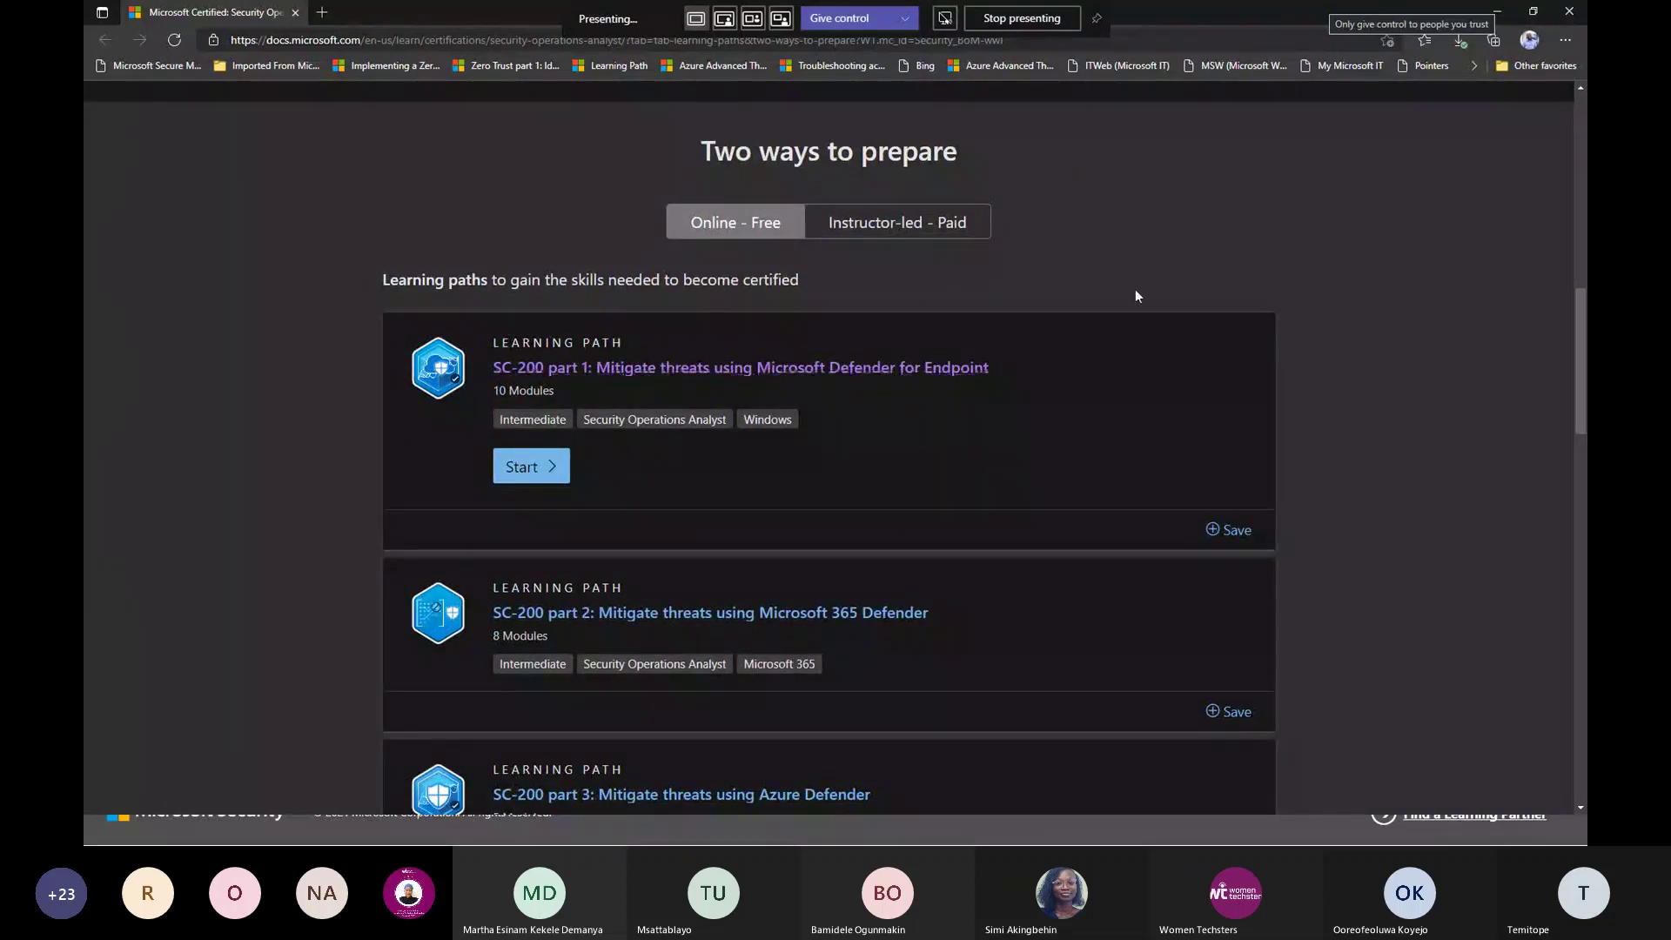
{"action": "scroll", "coordinate": [1145, 291], "scroll_direction": "down", "scroll_amount": 1}
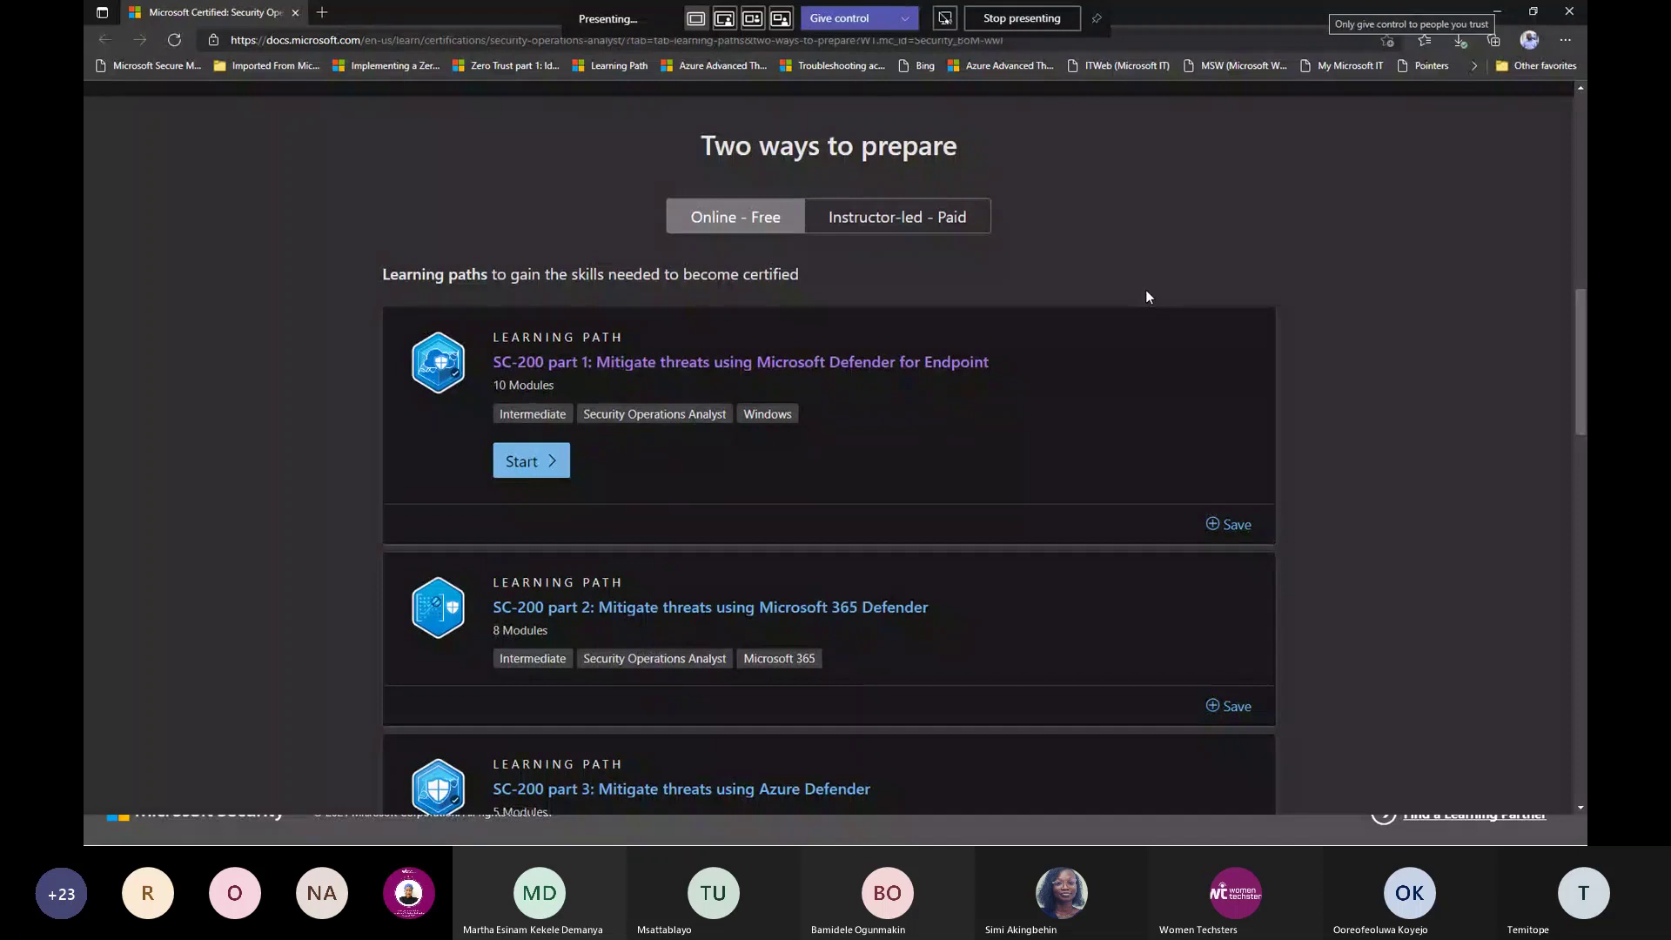
{"action": "scroll", "coordinate": [1146, 296], "scroll_direction": "down", "scroll_amount": 1}
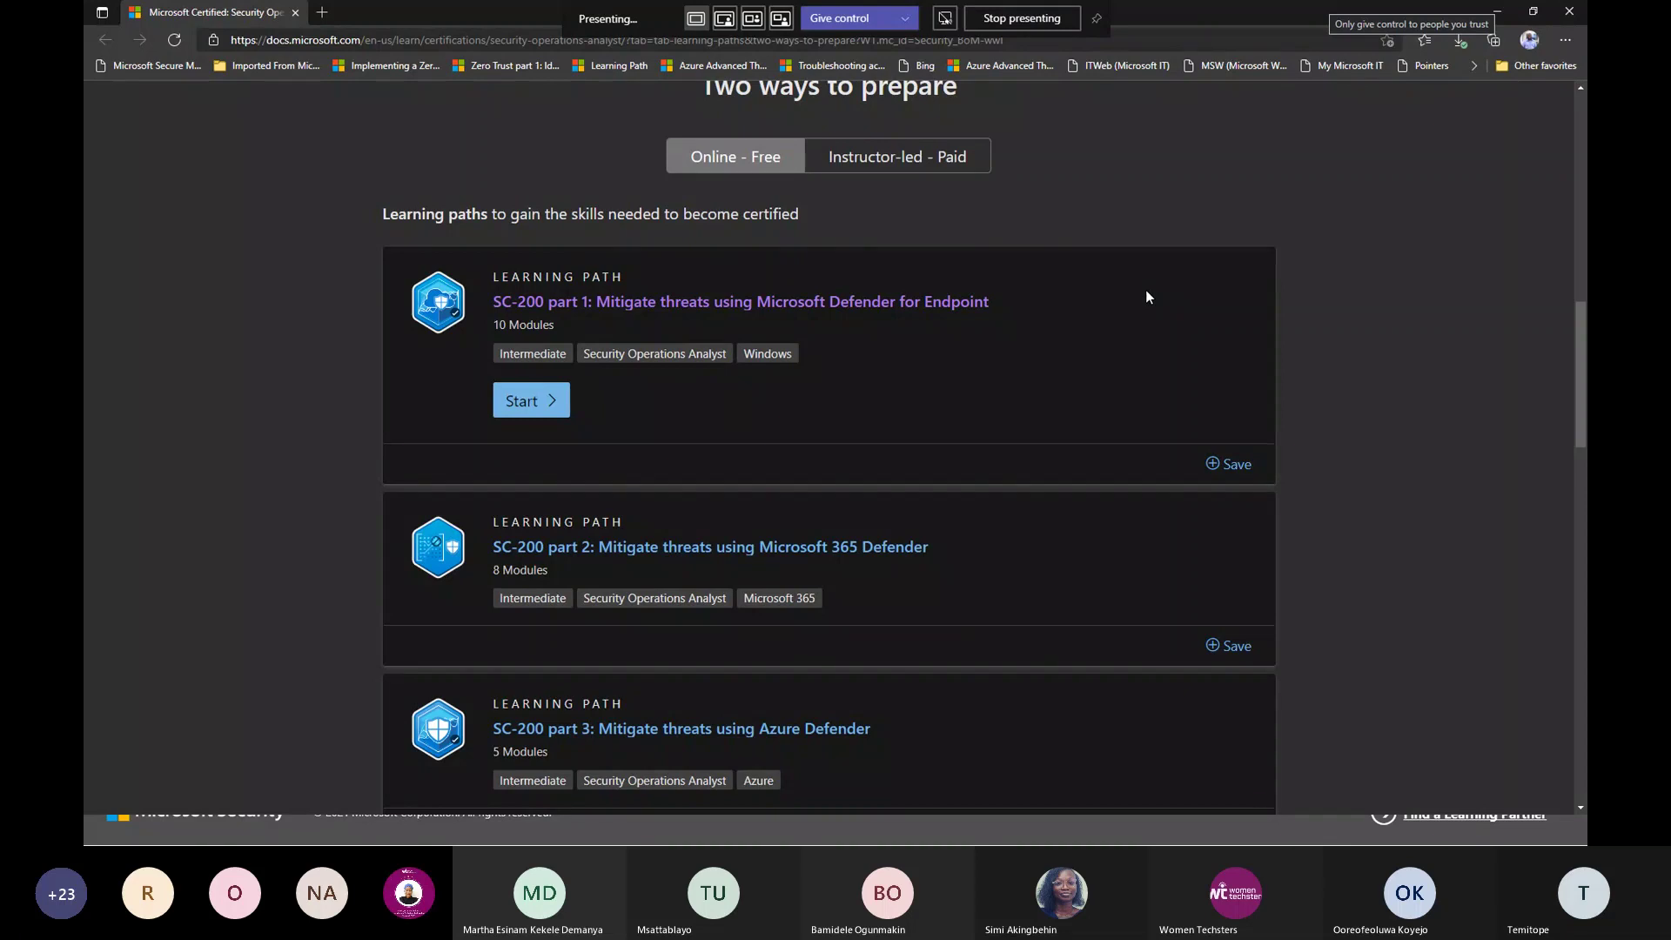
{"action": "left_click", "coordinate": [940, 304]}
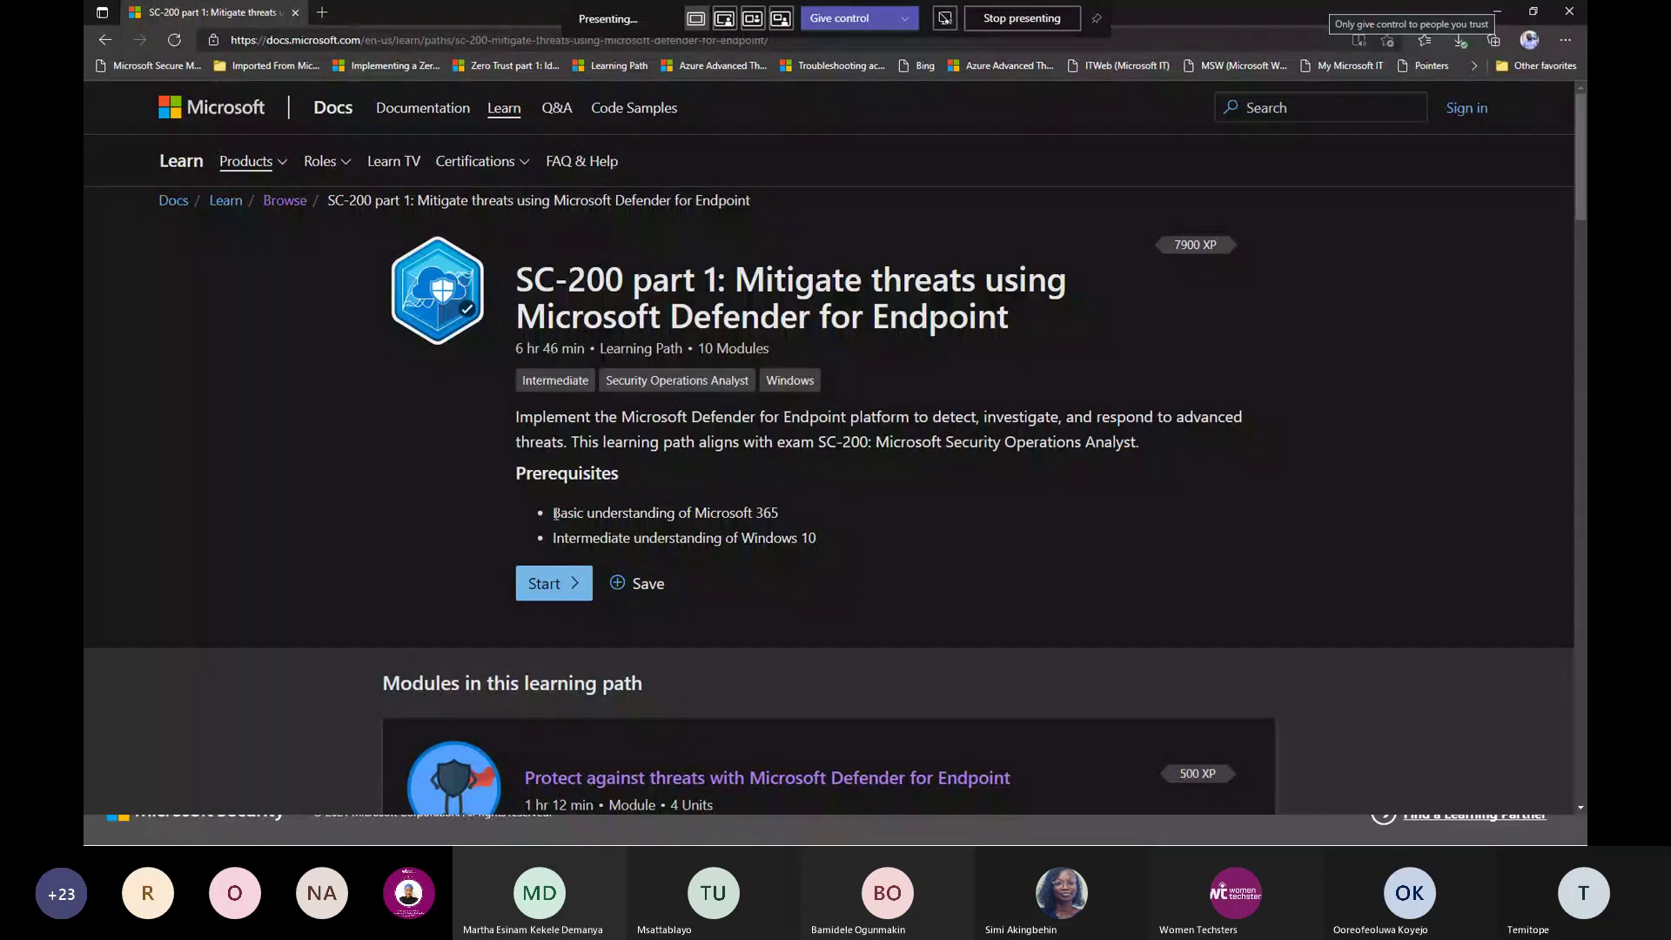
Highlight the learning path's prerequisites and start its first module, Protect against threats with Microsoft Defender for Endpoint
{"action": "left_click_drag", "start_coordinate": [551, 534], "coordinate": [831, 536]}
{"action": "left_click", "coordinate": [829, 537]}
{"action": "left_click_drag", "start_coordinate": [552, 514], "coordinate": [618, 544]}
{"action": "left_click", "coordinate": [787, 517]}
{"action": "left_click", "coordinate": [780, 521]}
{"action": "scroll", "coordinate": [780, 521], "scroll_direction": "down", "scroll_amount": 5}
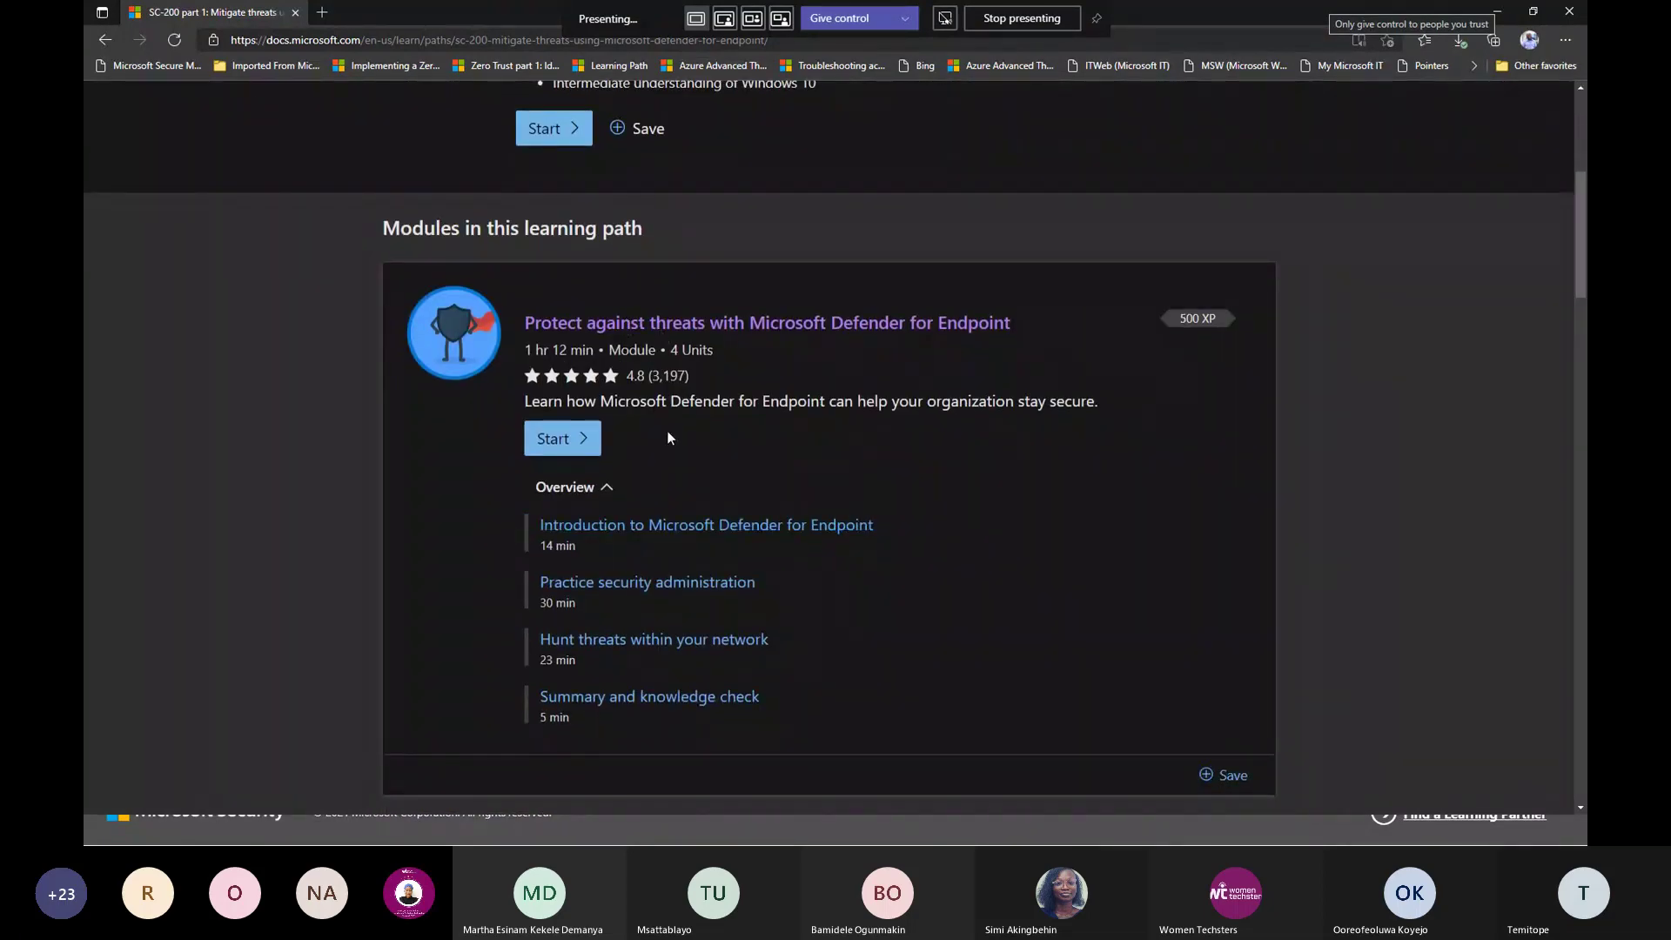
{"action": "left_click", "coordinate": [570, 454]}
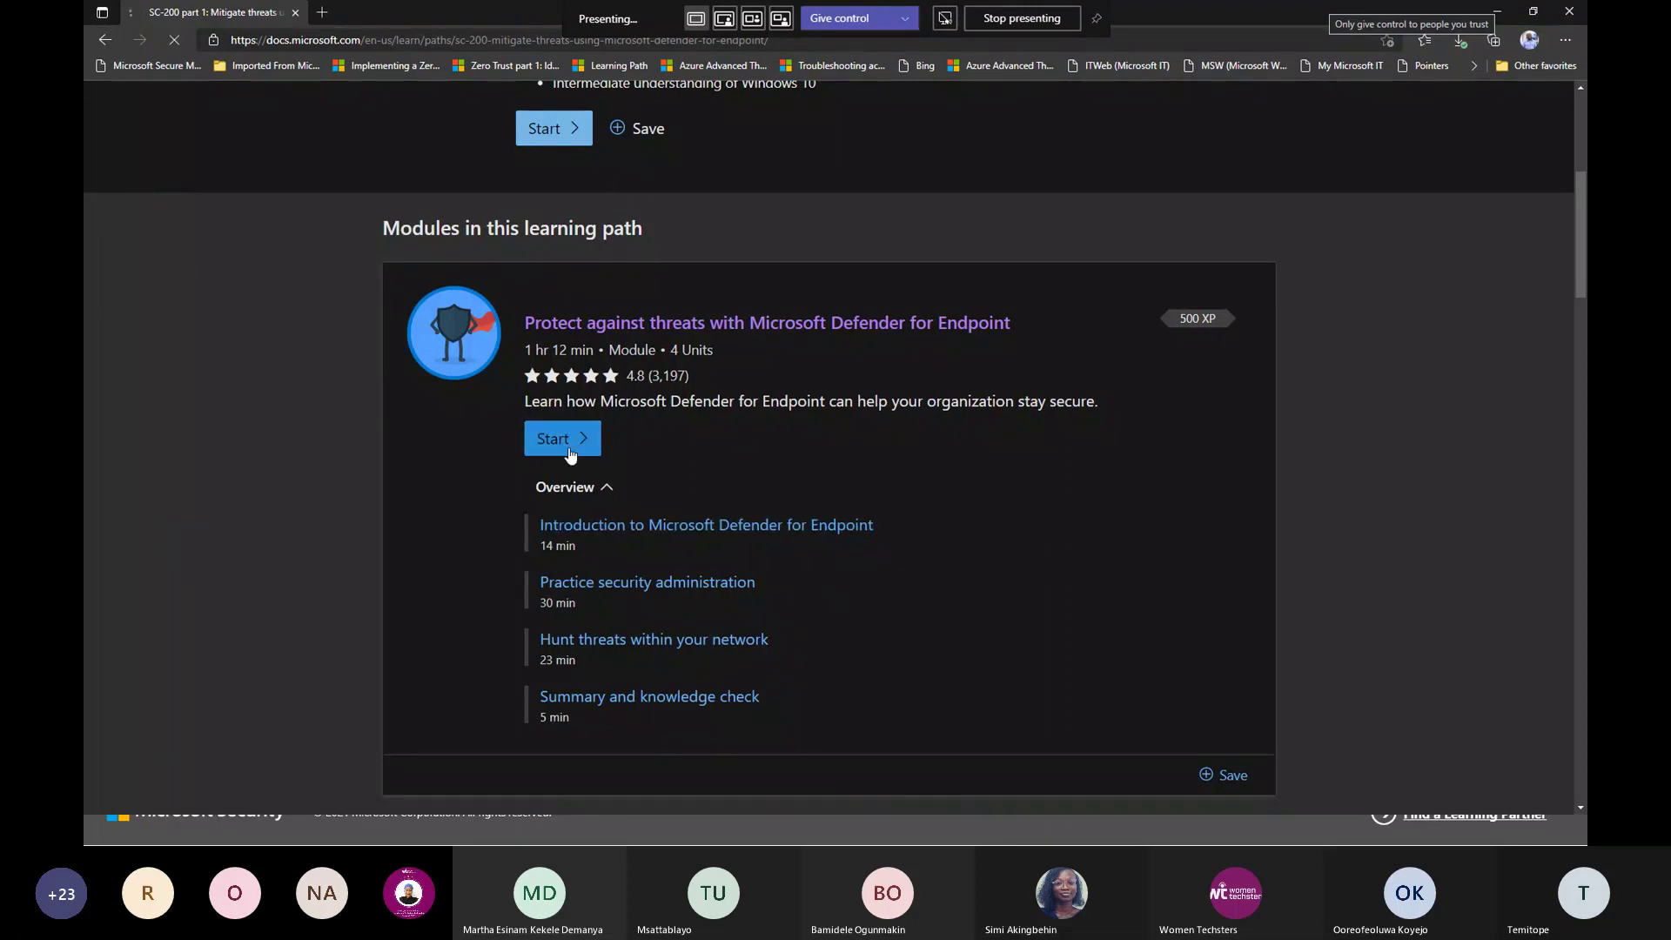
Look through the Introduction to Microsoft Defender for Endpoint unit and continue to the Practice security administration unit
{"action": "scroll", "coordinate": [843, 510], "scroll_direction": "down", "scroll_amount": 4}
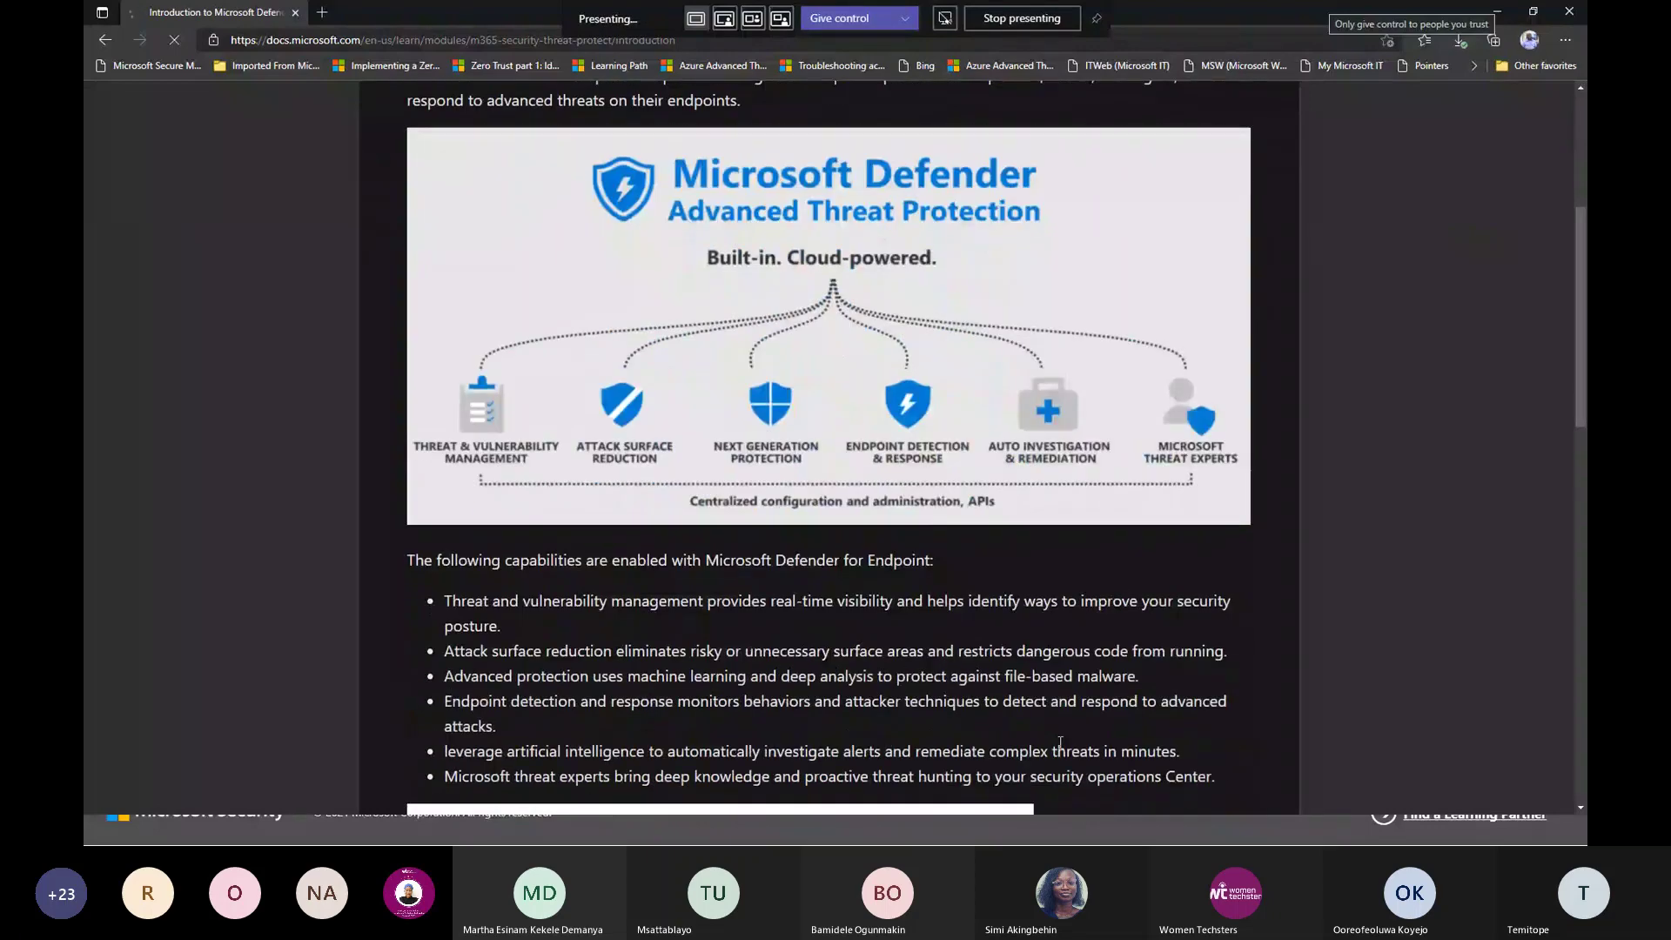
{"action": "scroll", "coordinate": [1061, 741], "scroll_direction": "up", "scroll_amount": 2}
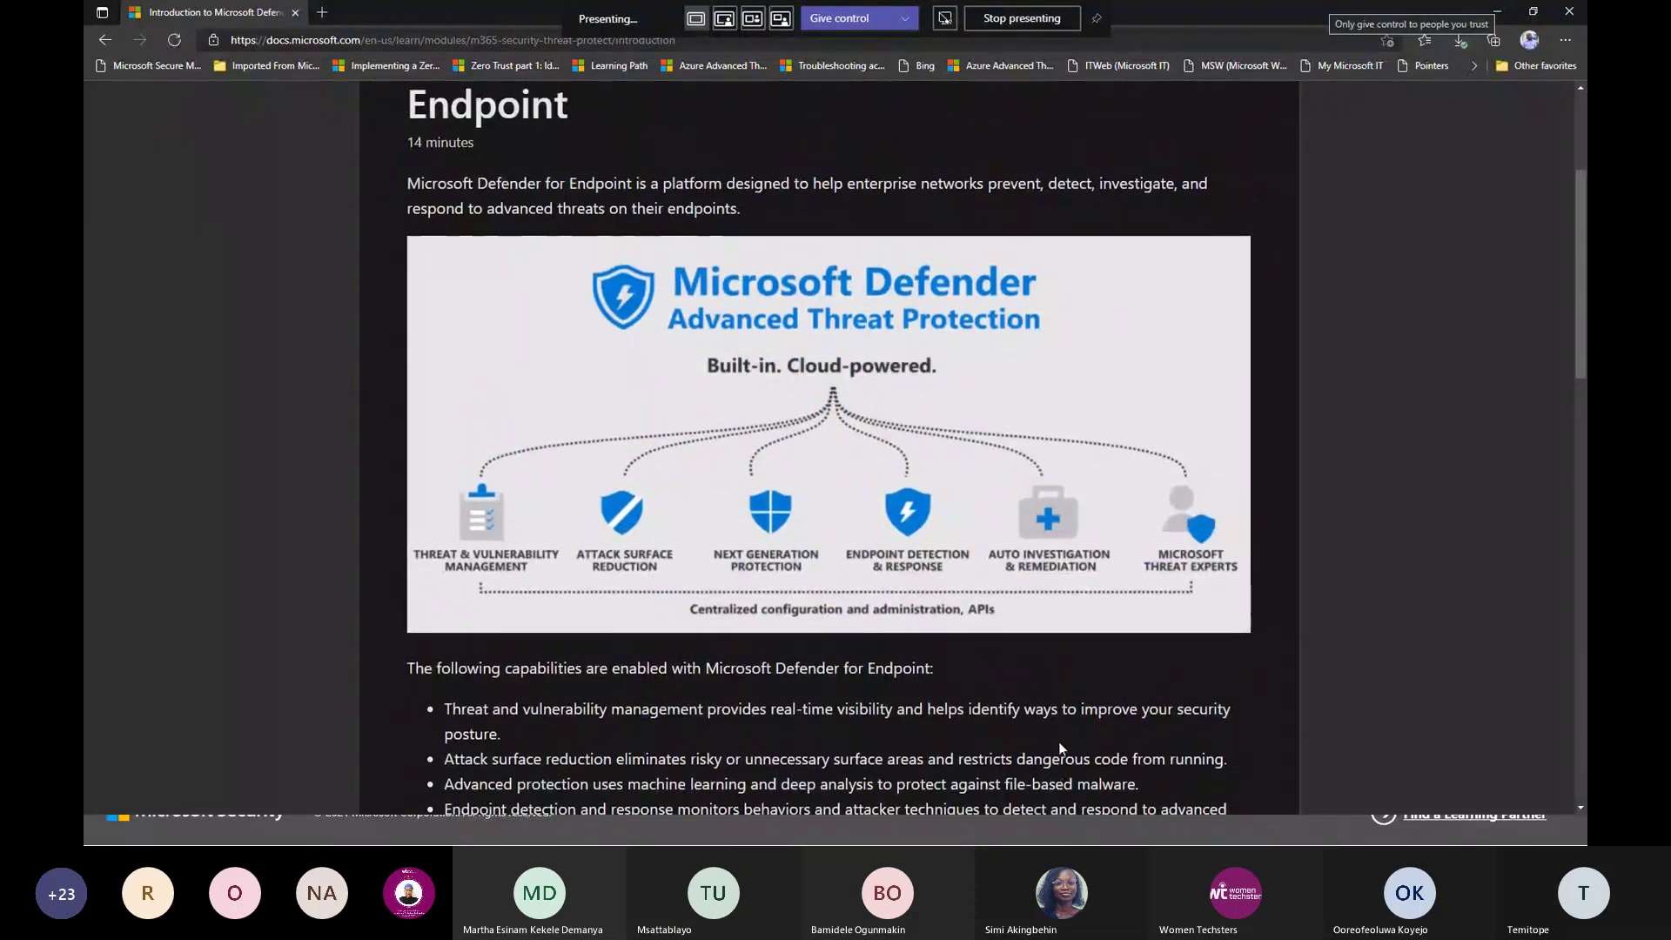
{"action": "scroll", "coordinate": [1059, 741], "scroll_direction": "down", "scroll_amount": 2}
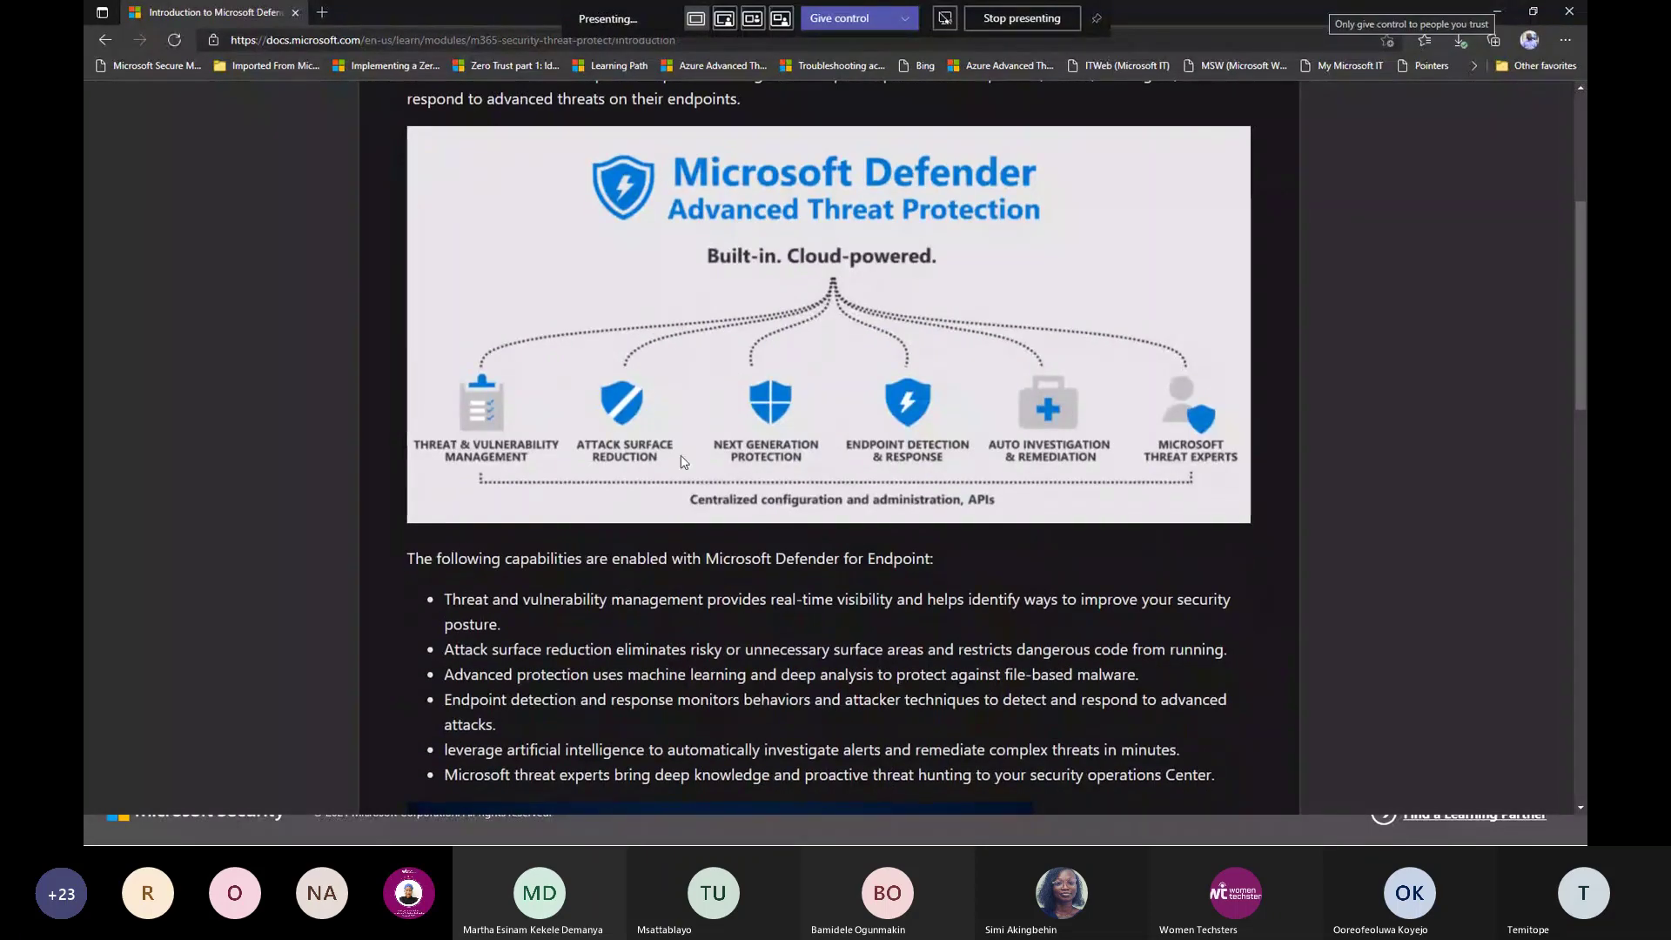
{"action": "scroll", "coordinate": [1002, 641], "scroll_direction": "down", "scroll_amount": 3}
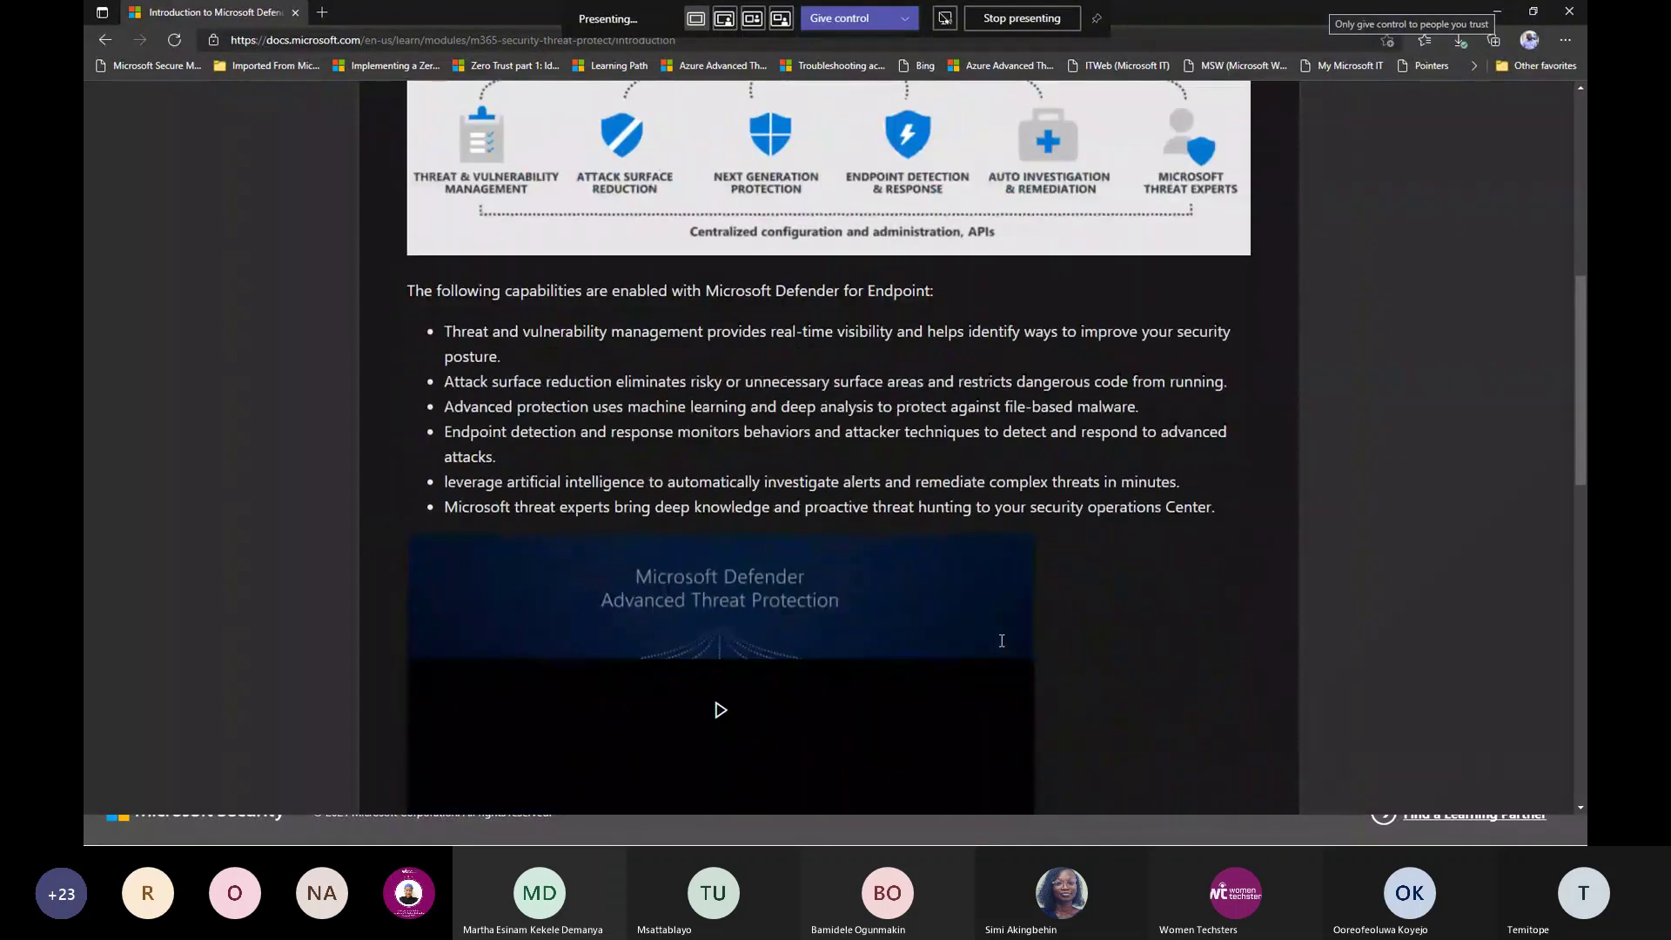
{"action": "scroll", "coordinate": [1002, 641], "scroll_direction": "down", "scroll_amount": 3}
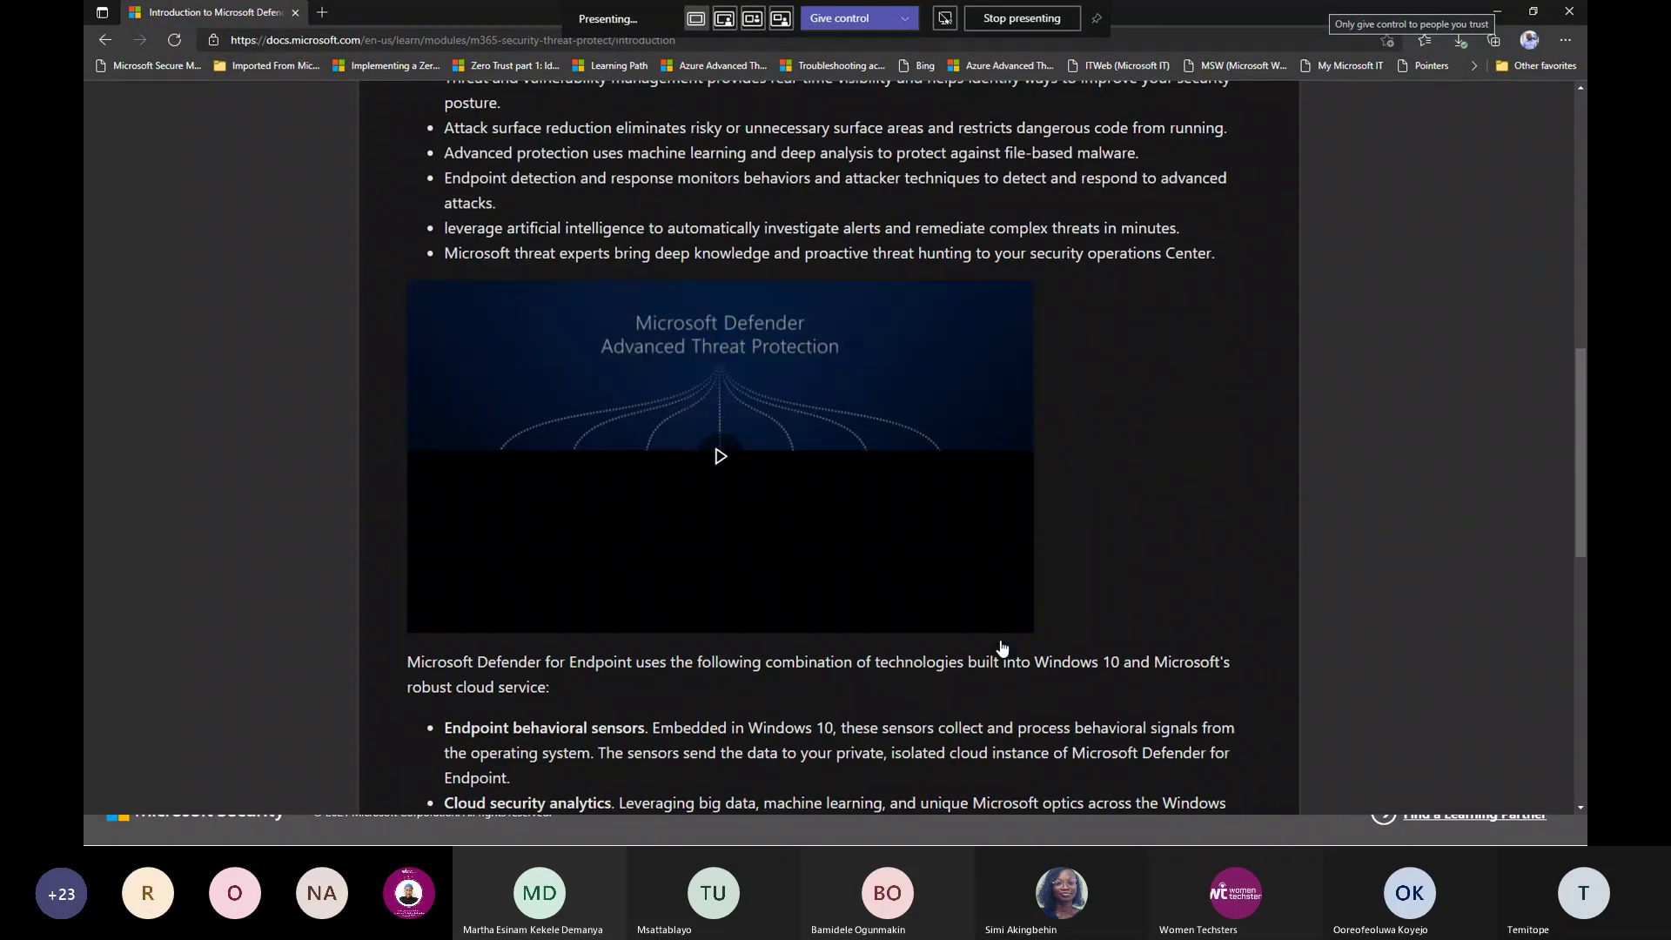
{"action": "scroll", "coordinate": [1002, 647], "scroll_direction": "up", "scroll_amount": 4}
{"action": "scroll", "coordinate": [783, 535], "scroll_direction": "down", "scroll_amount": 3}
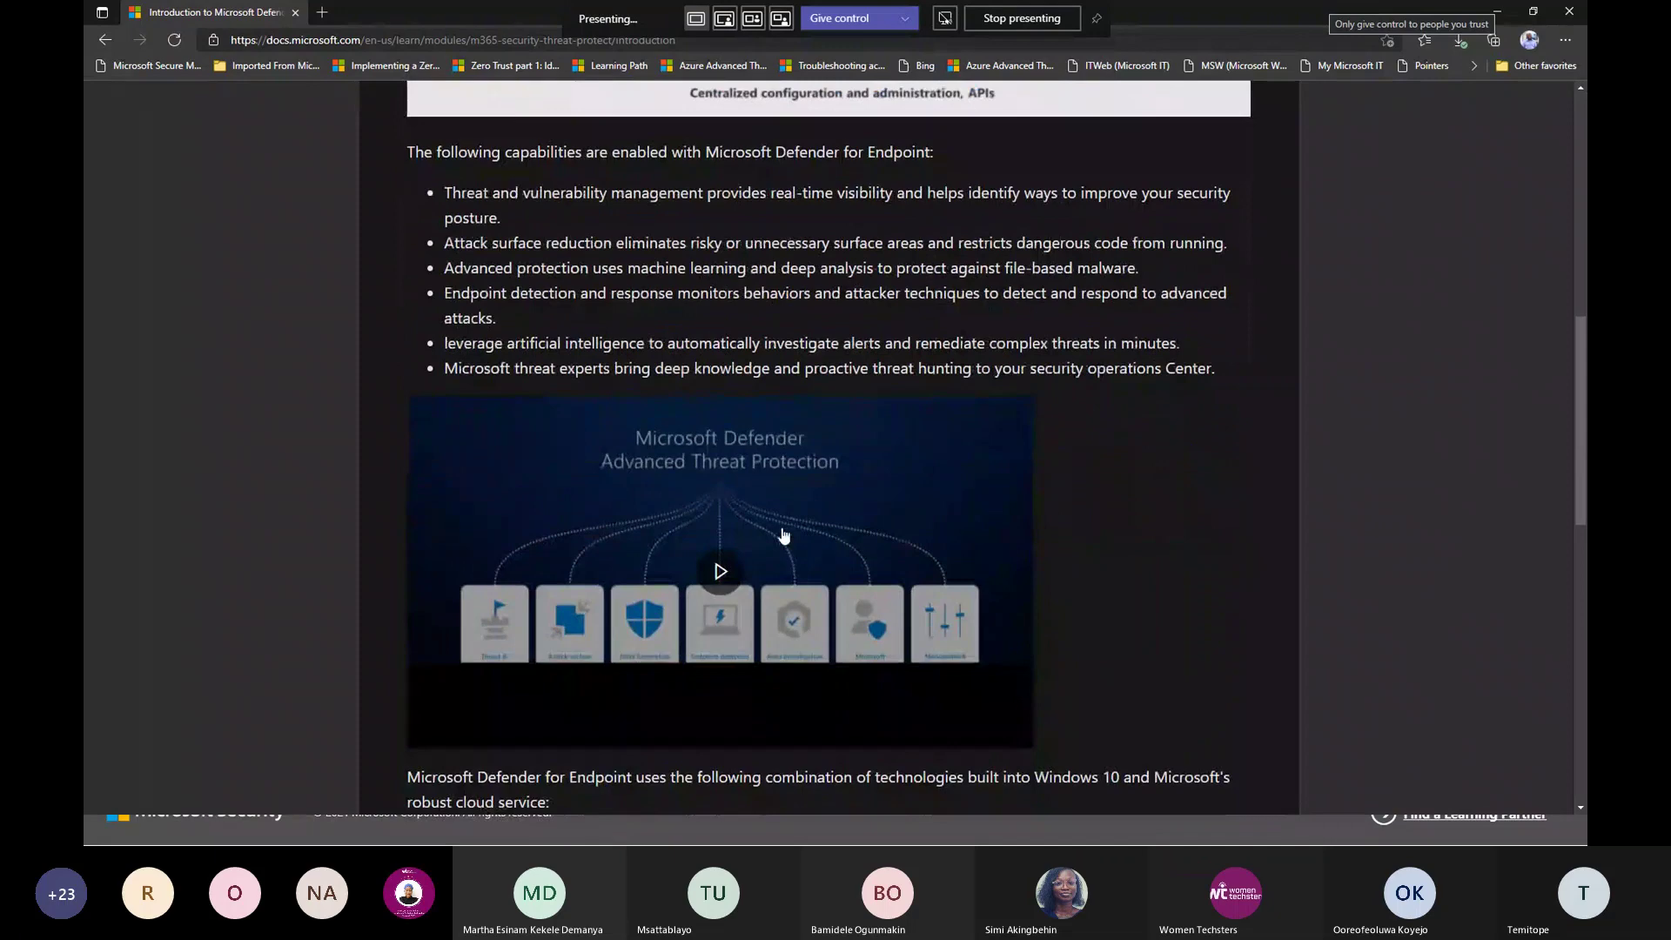
{"action": "scroll", "coordinate": [1245, 578], "scroll_direction": "down", "scroll_amount": 6}
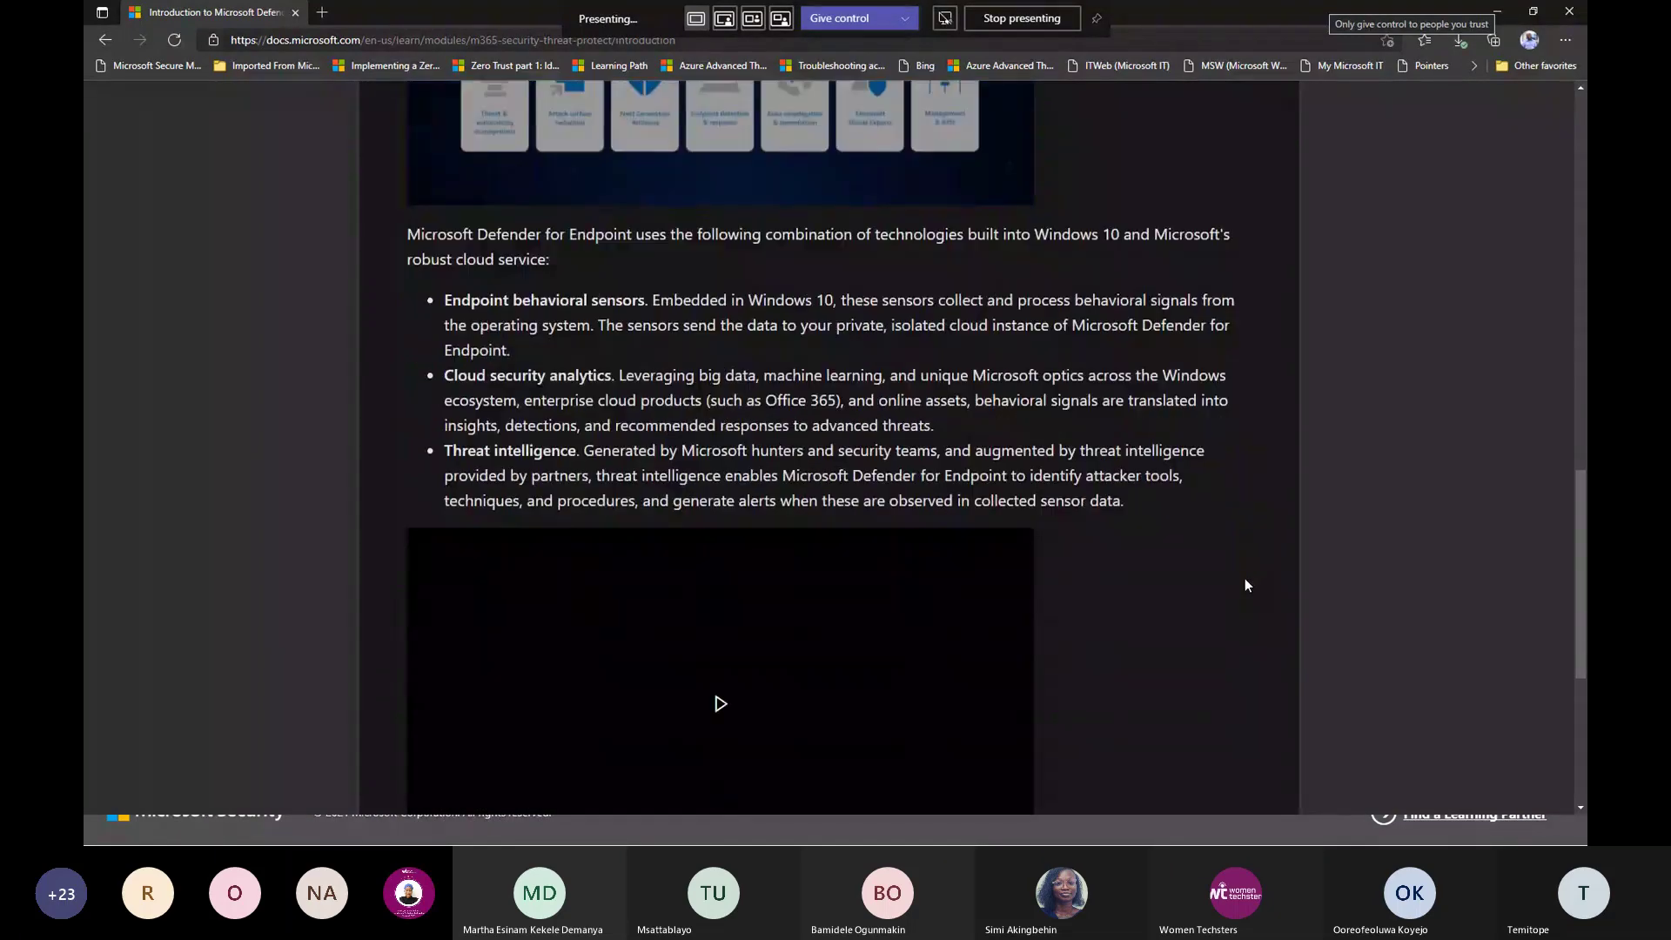
{"action": "scroll", "coordinate": [1246, 585], "scroll_direction": "down", "scroll_amount": 4}
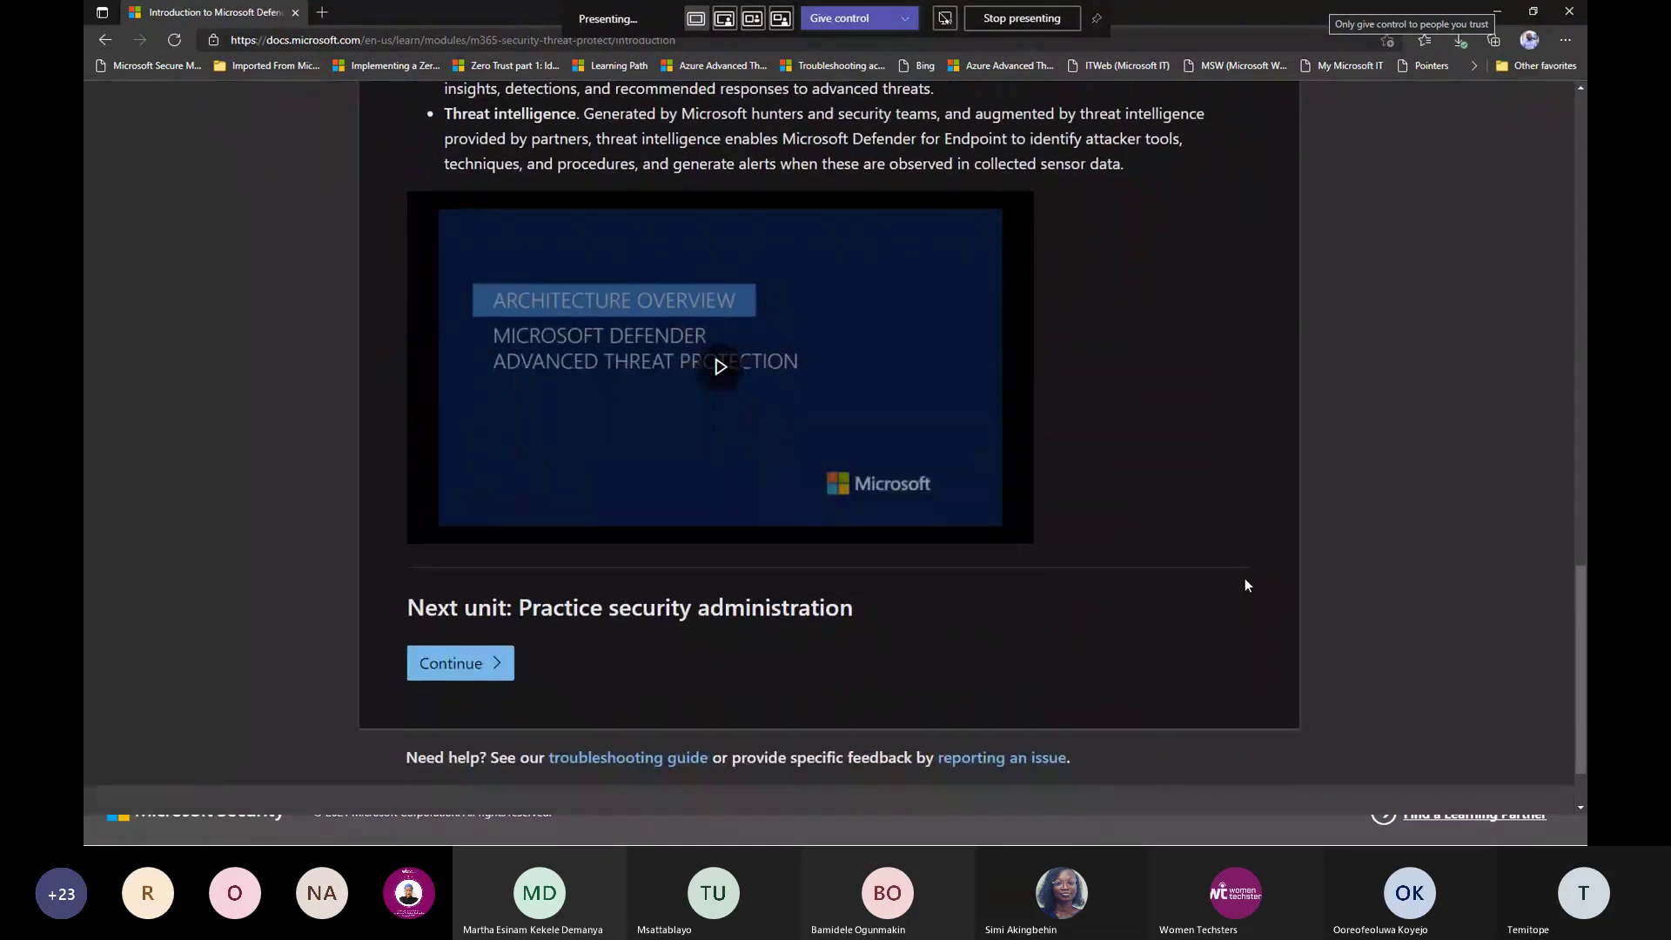
{"action": "left_click", "coordinate": [462, 664]}
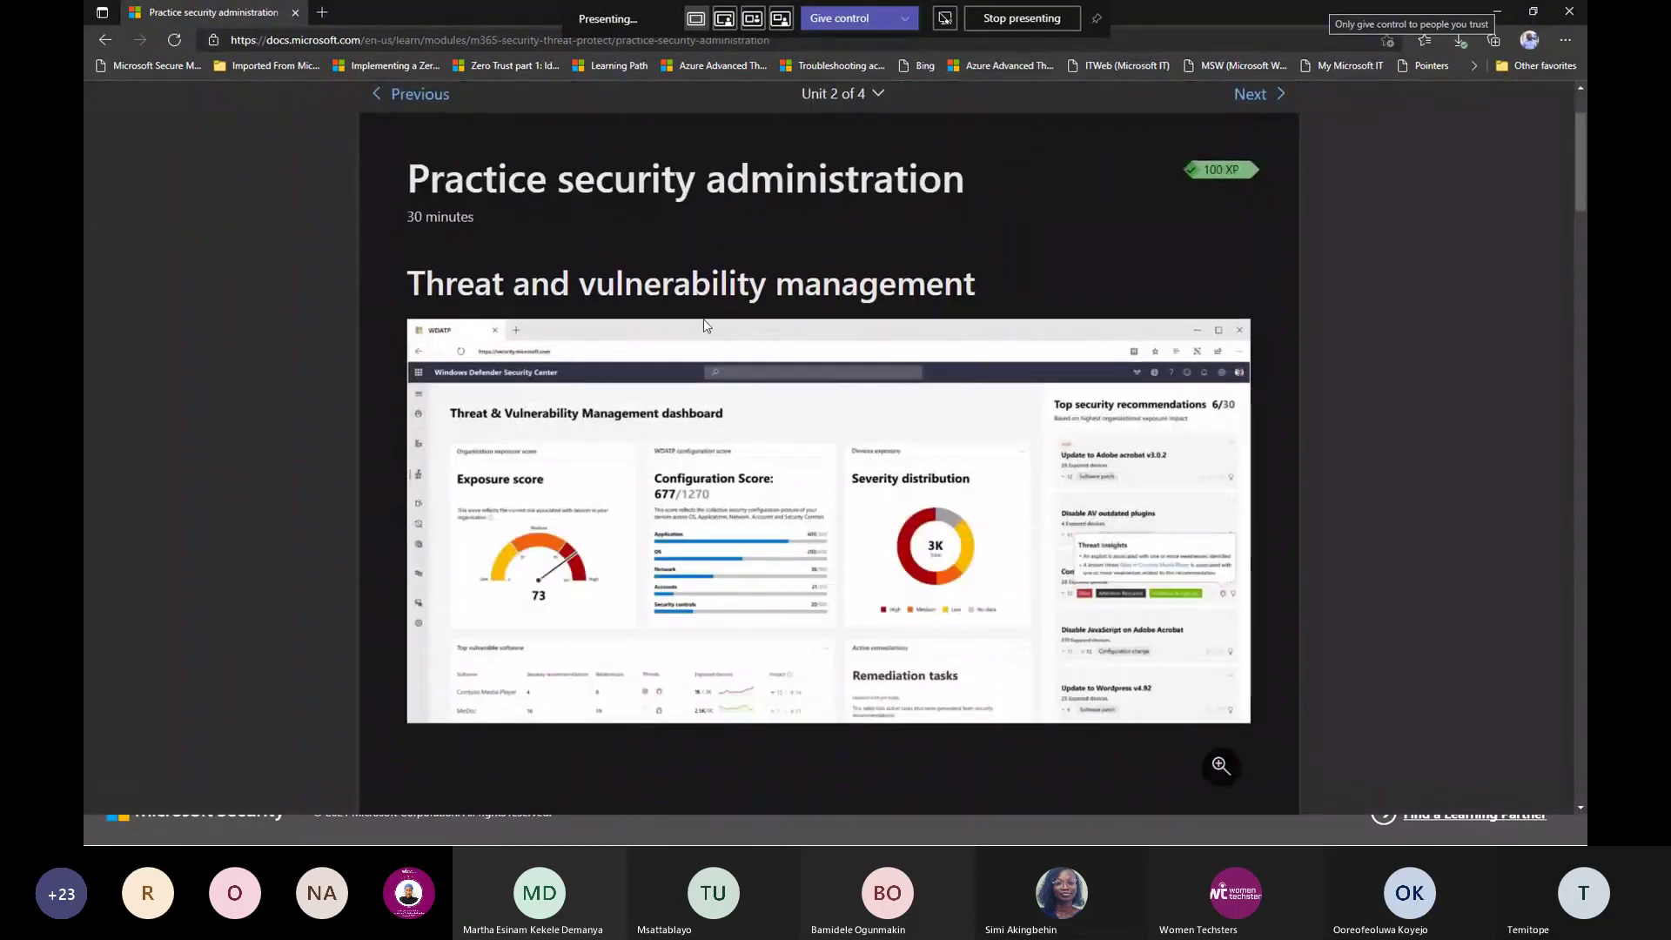
Look through the Practice security administration unit to its end and continue to the Hunt threats within your network unit
{"action": "scroll", "coordinate": [986, 620], "scroll_direction": "down", "scroll_amount": 5}
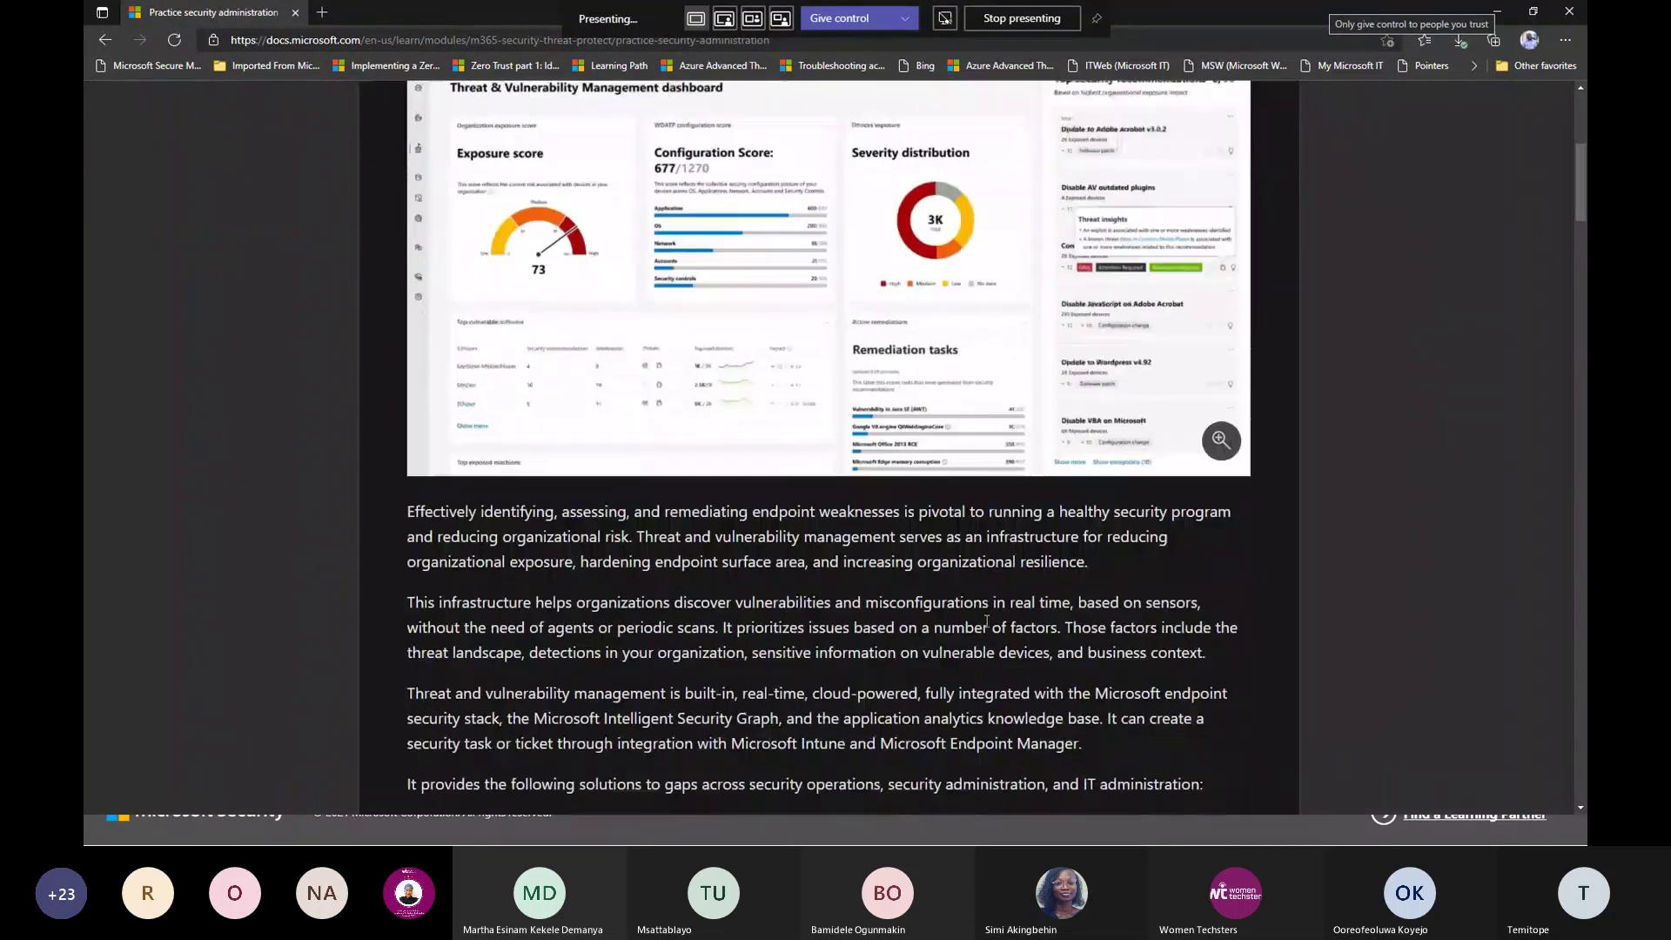
{"action": "scroll", "coordinate": [986, 620], "scroll_direction": "down", "scroll_amount": 20}
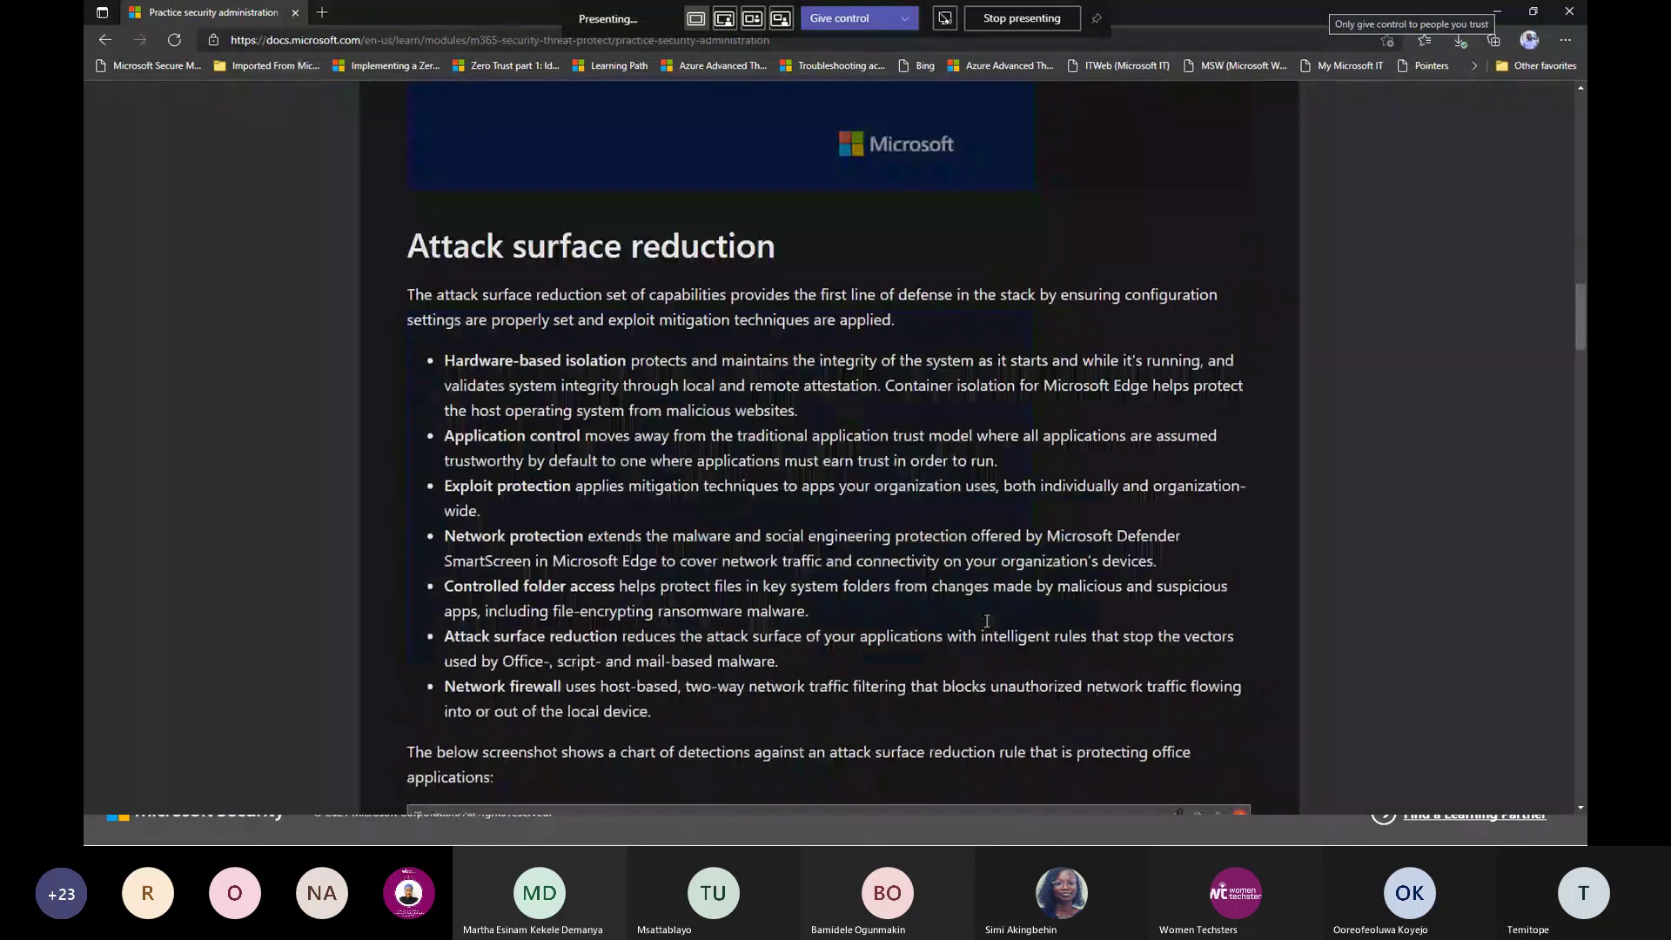
{"action": "scroll", "coordinate": [987, 628], "scroll_direction": "down", "scroll_amount": 8}
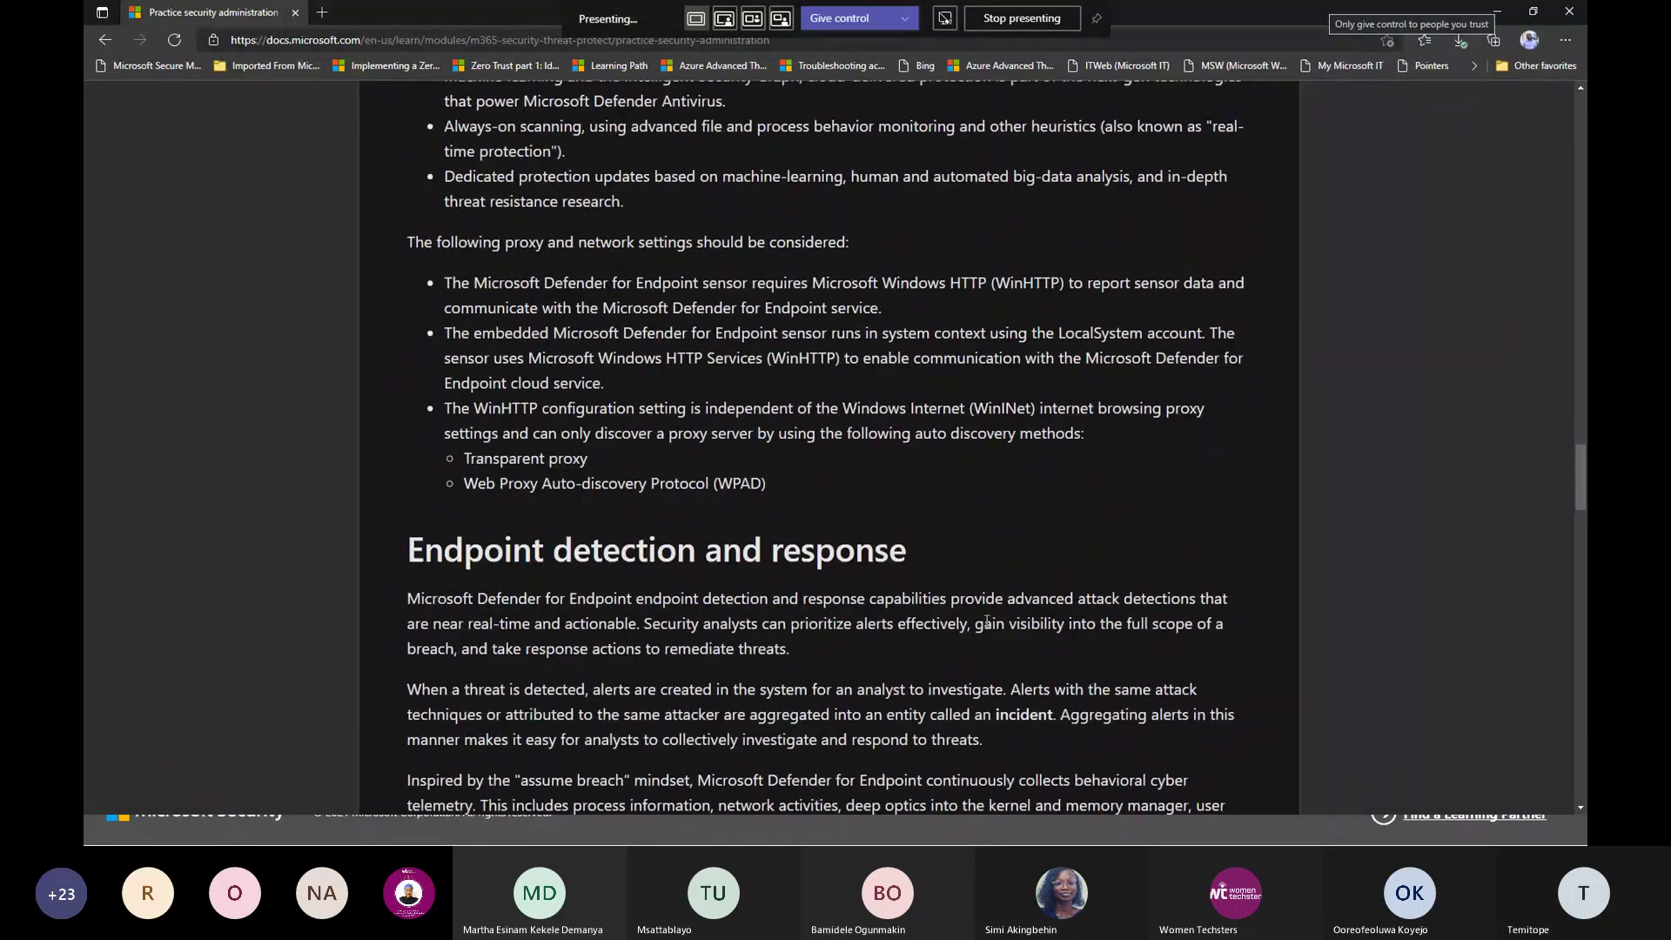
{"action": "scroll", "coordinate": [987, 621], "scroll_direction": "down", "scroll_amount": 1}
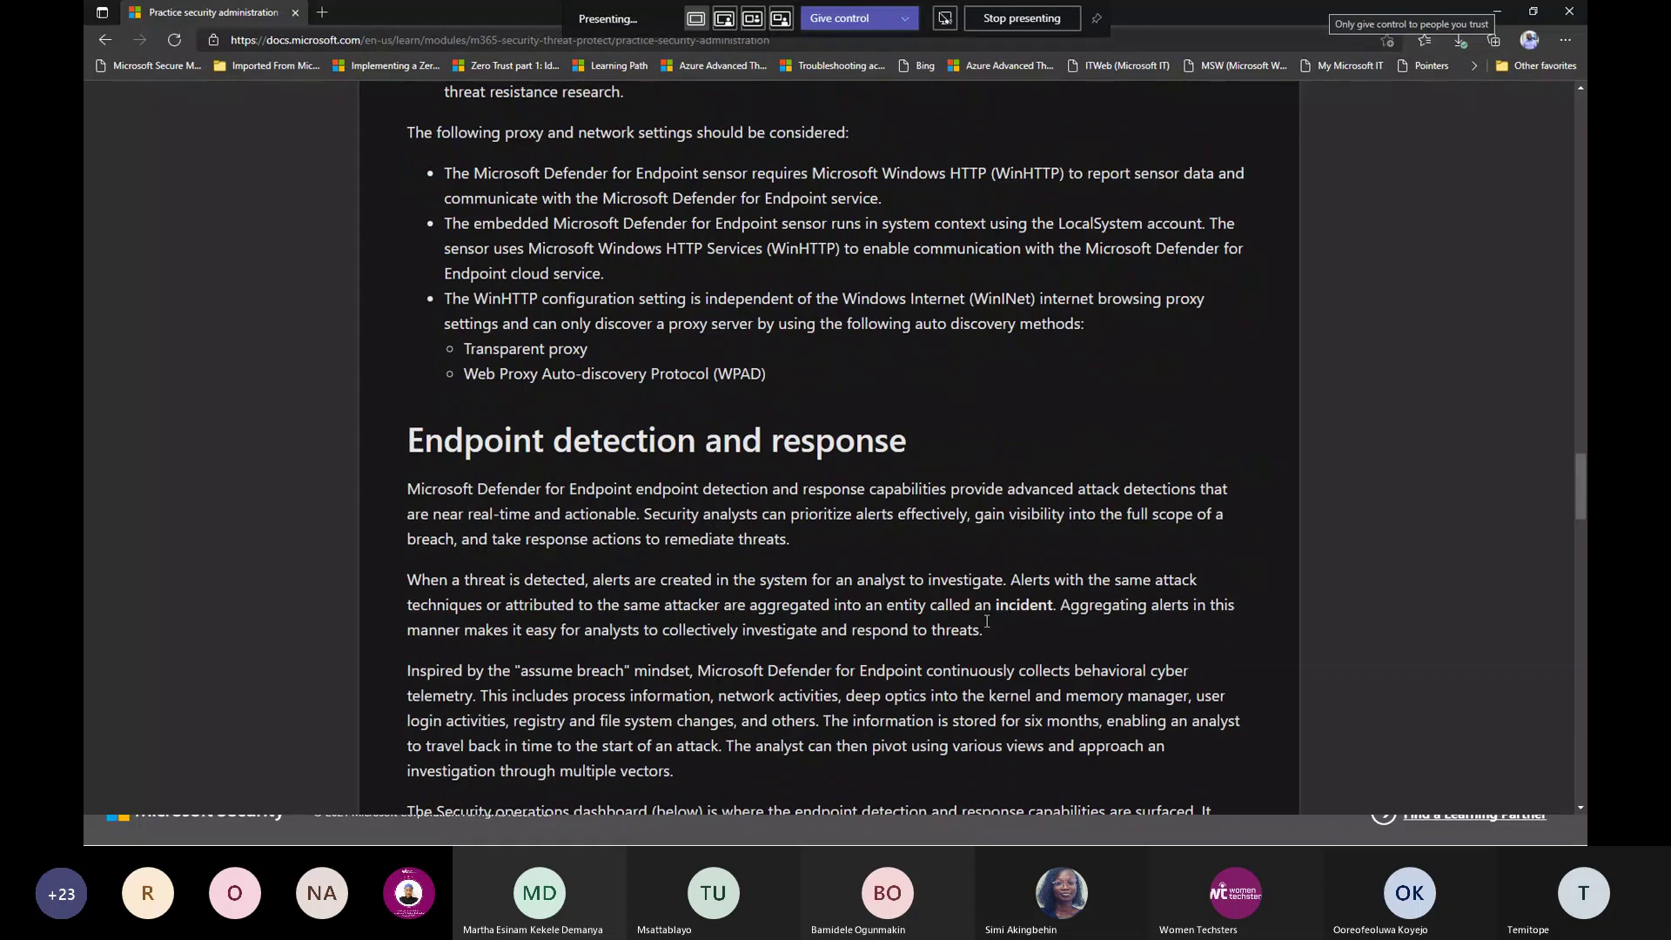
{"action": "scroll", "coordinate": [987, 620], "scroll_direction": "down", "scroll_amount": 12}
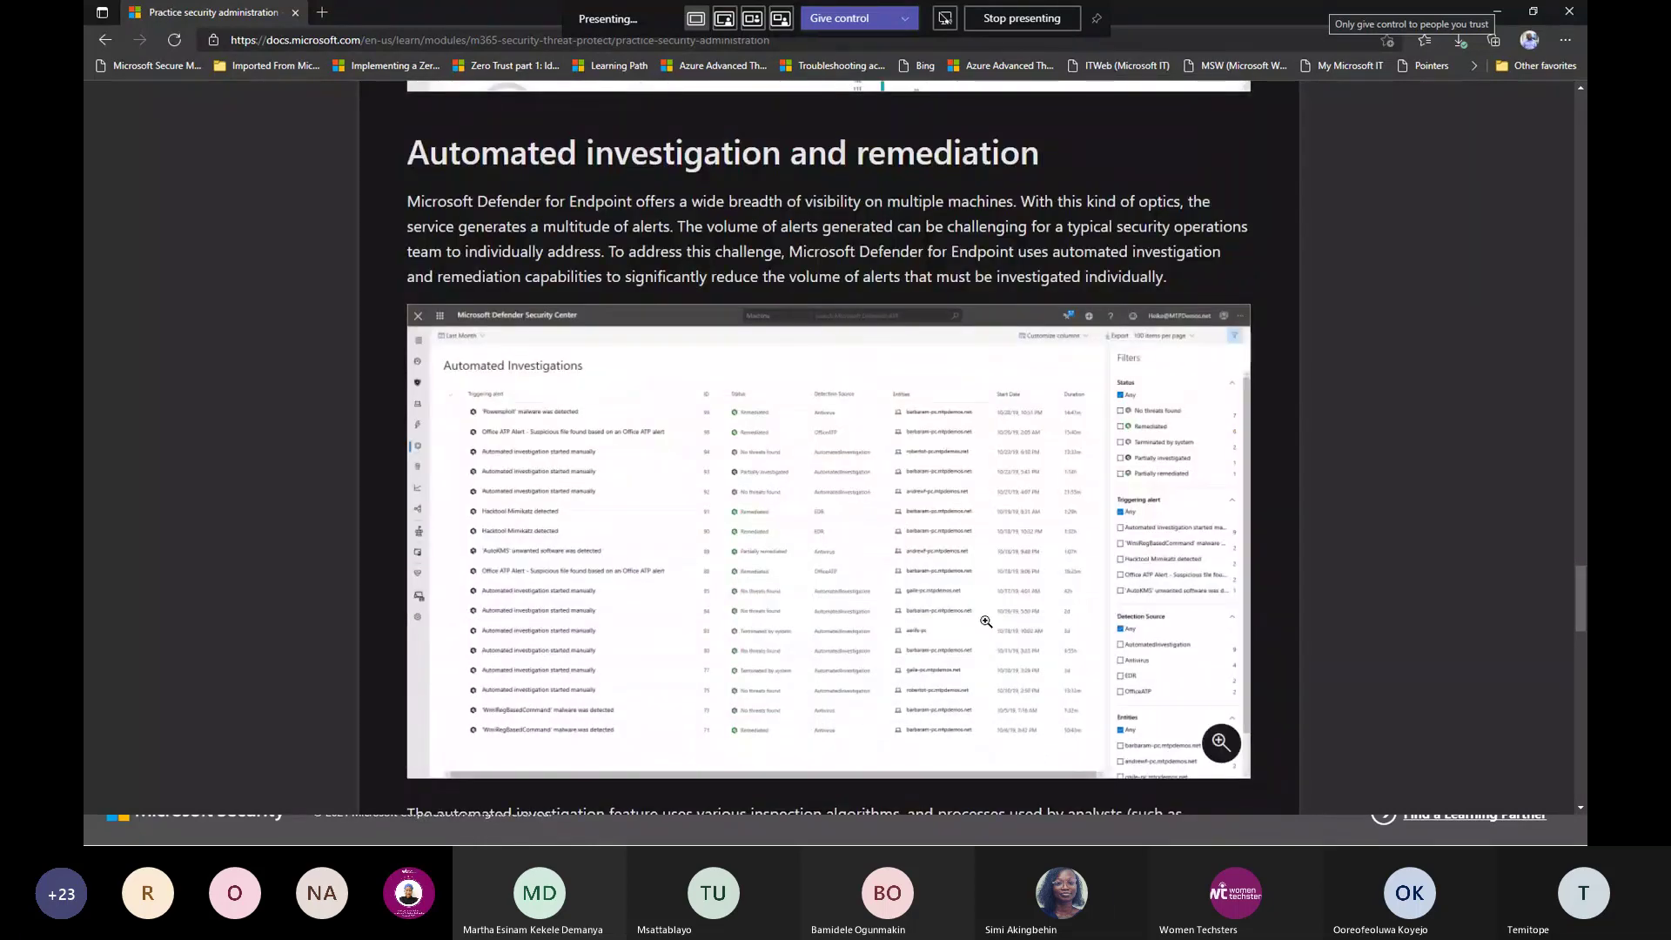
{"action": "scroll", "coordinate": [985, 621], "scroll_direction": "down", "scroll_amount": 12}
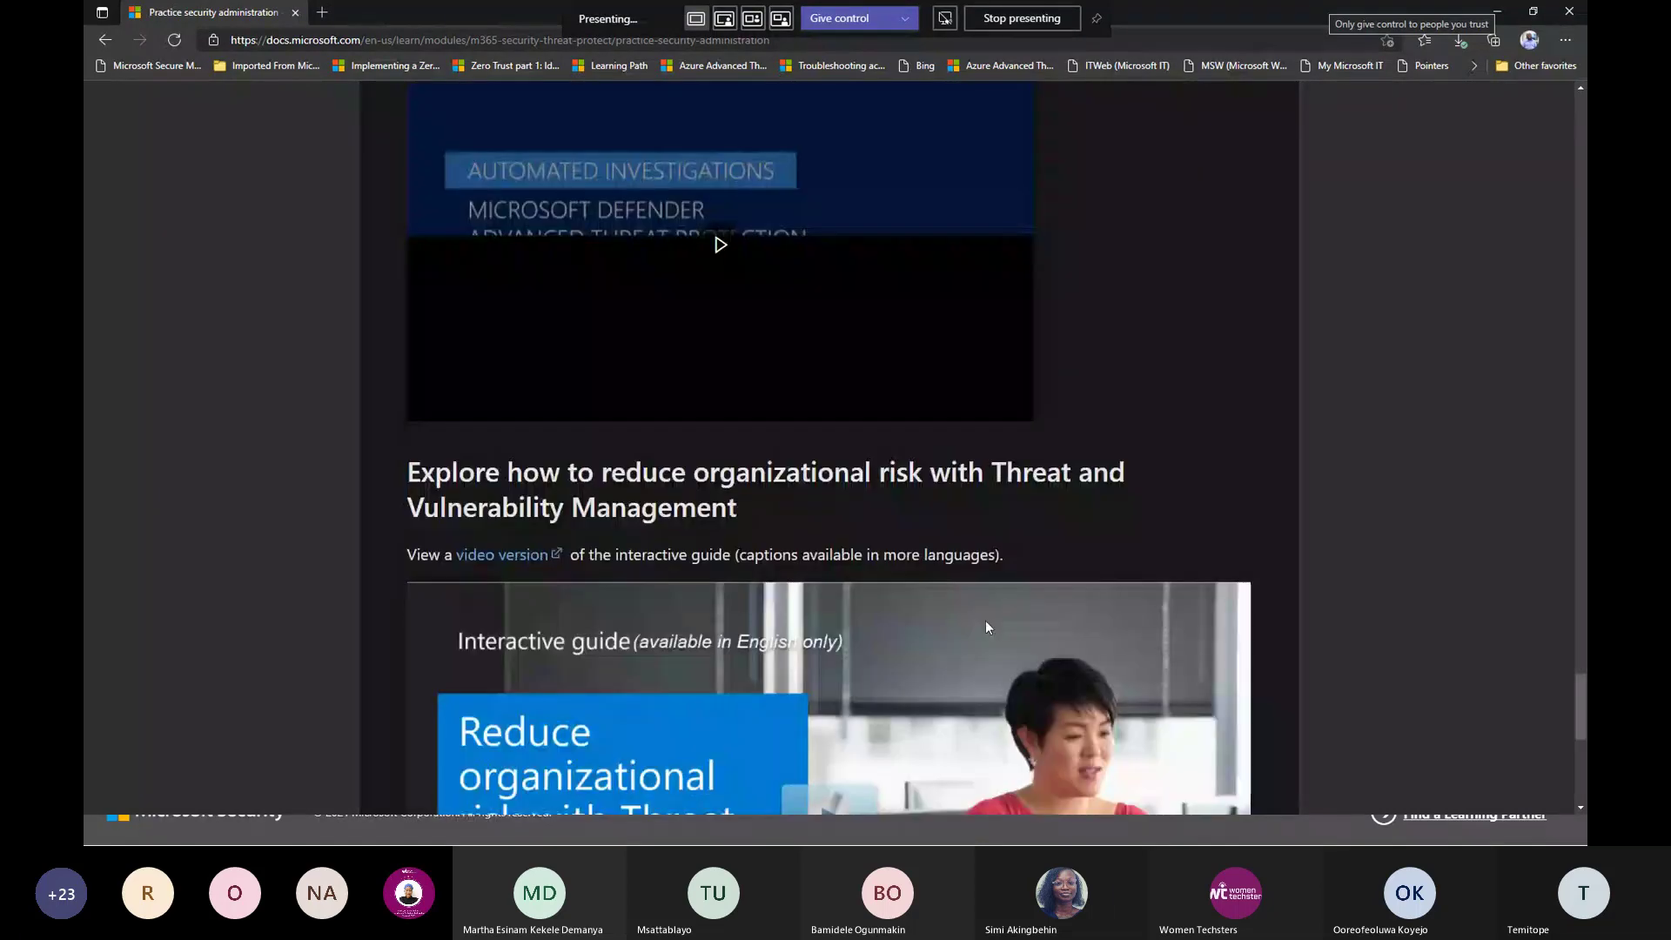
{"action": "scroll", "coordinate": [986, 623], "scroll_direction": "down", "scroll_amount": 2}
{"action": "scroll", "coordinate": [986, 620], "scroll_direction": "down", "scroll_amount": 3}
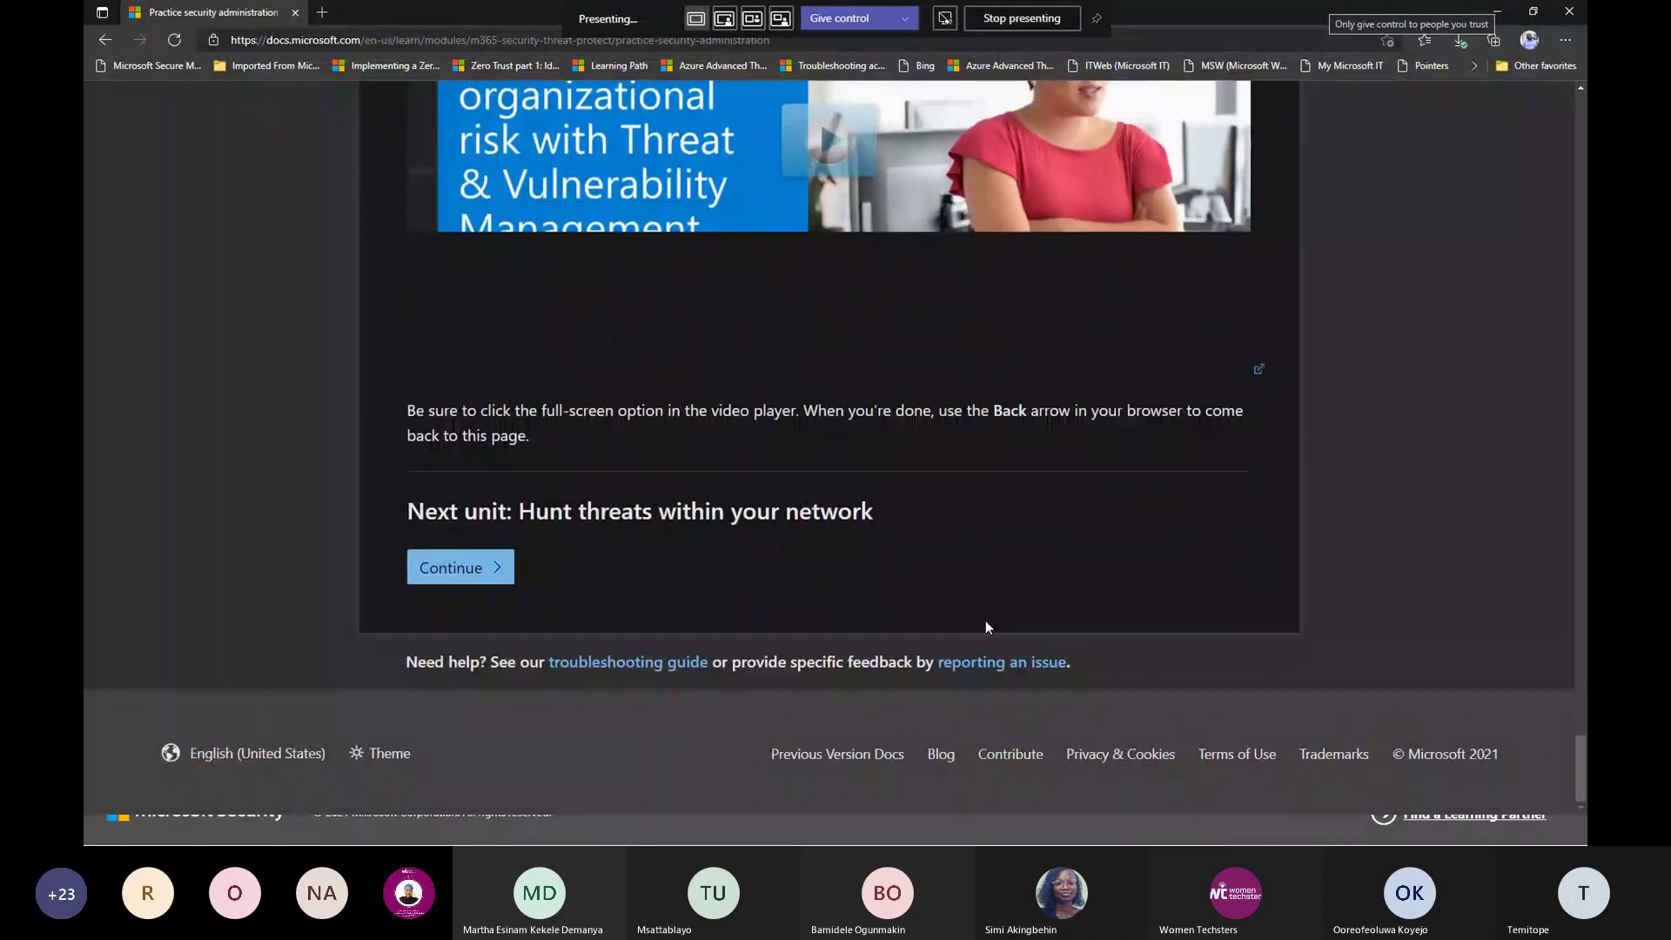
{"action": "left_click", "coordinate": [455, 572]}
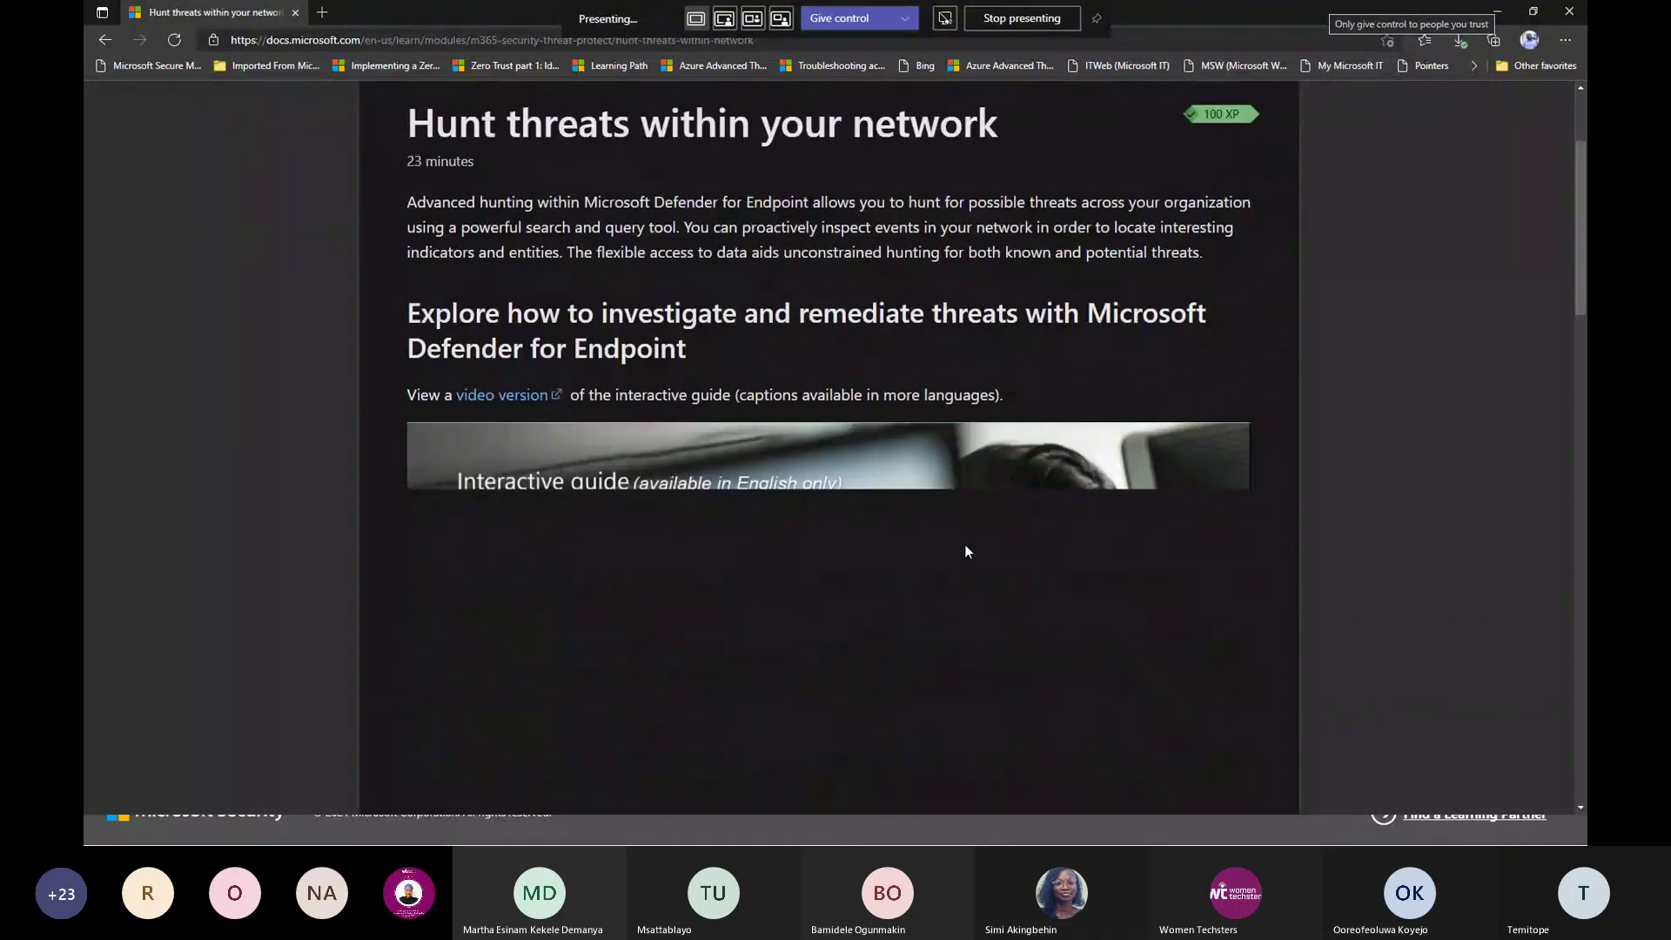
Continue past the Hunt threats within your network unit to Summary and knowledge check and look over its three questions
{"action": "scroll", "coordinate": [966, 553], "scroll_direction": "down", "scroll_amount": 10}
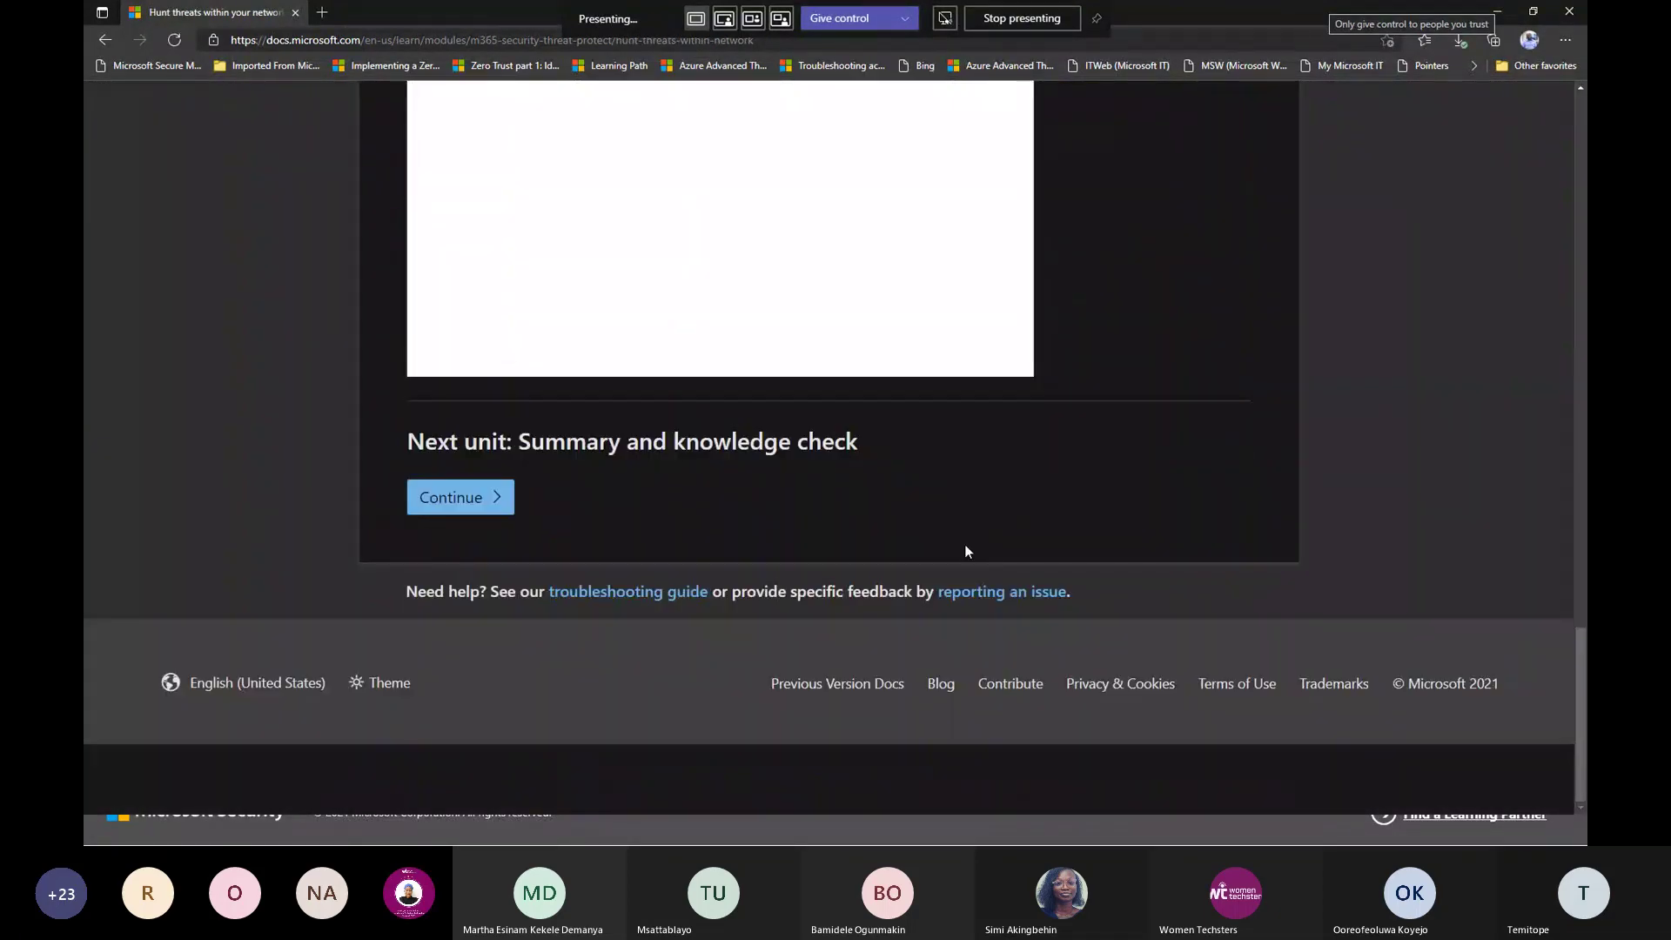
{"action": "left_click", "coordinate": [429, 576]}
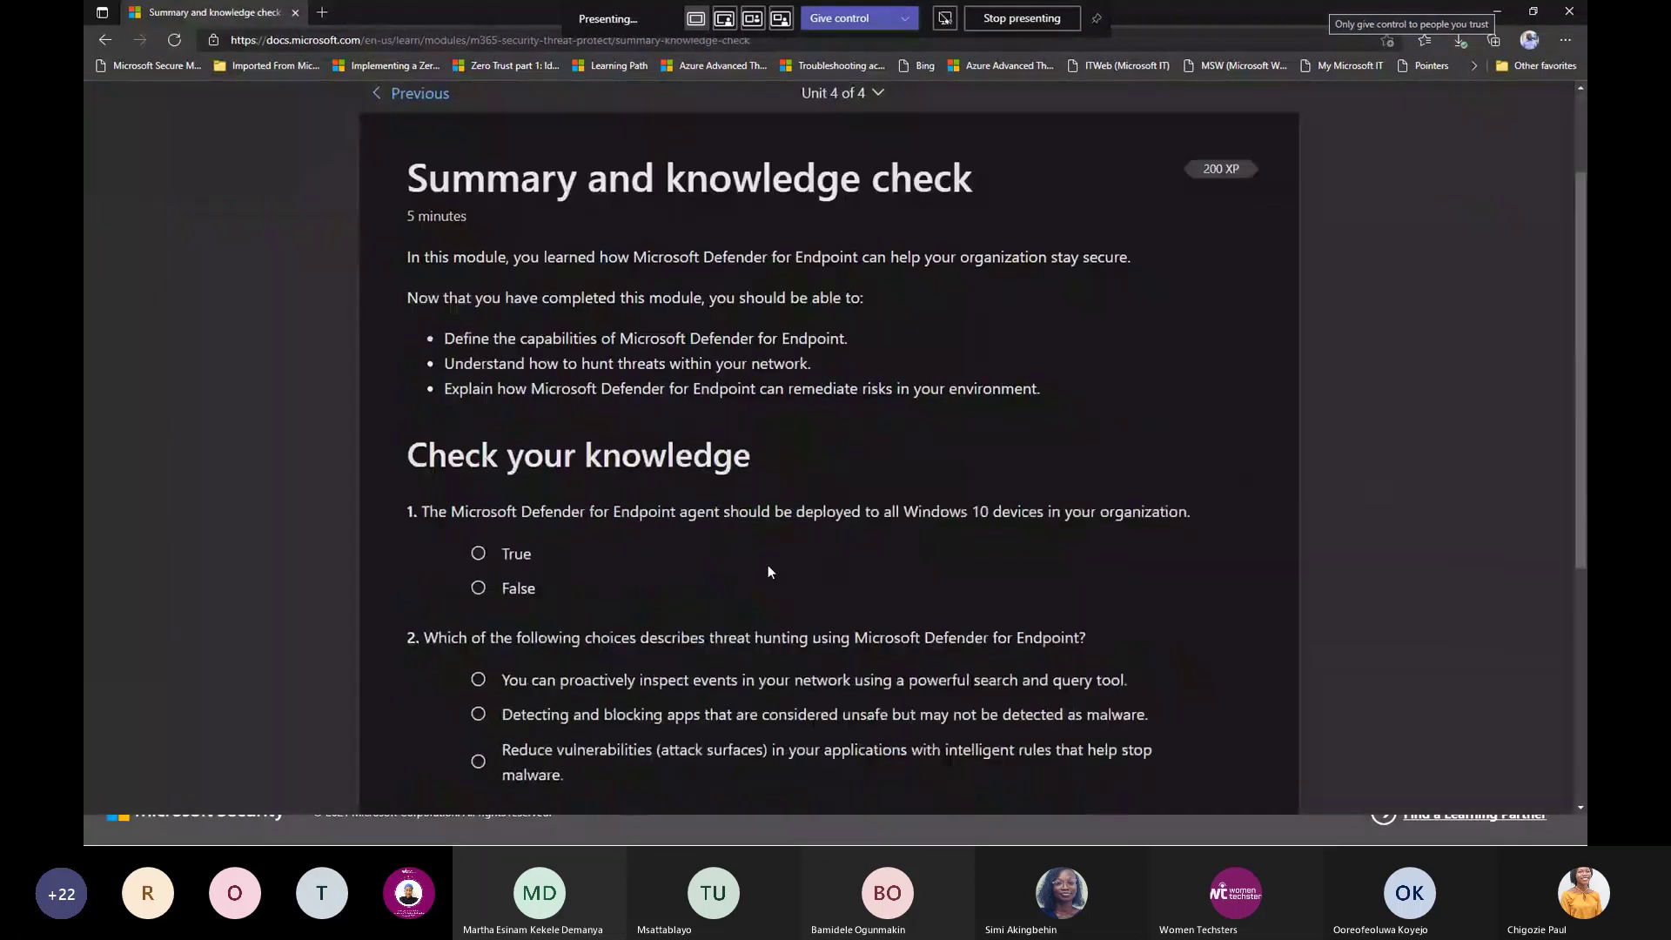
{"action": "scroll", "coordinate": [767, 571], "scroll_direction": "up", "scroll_amount": 1}
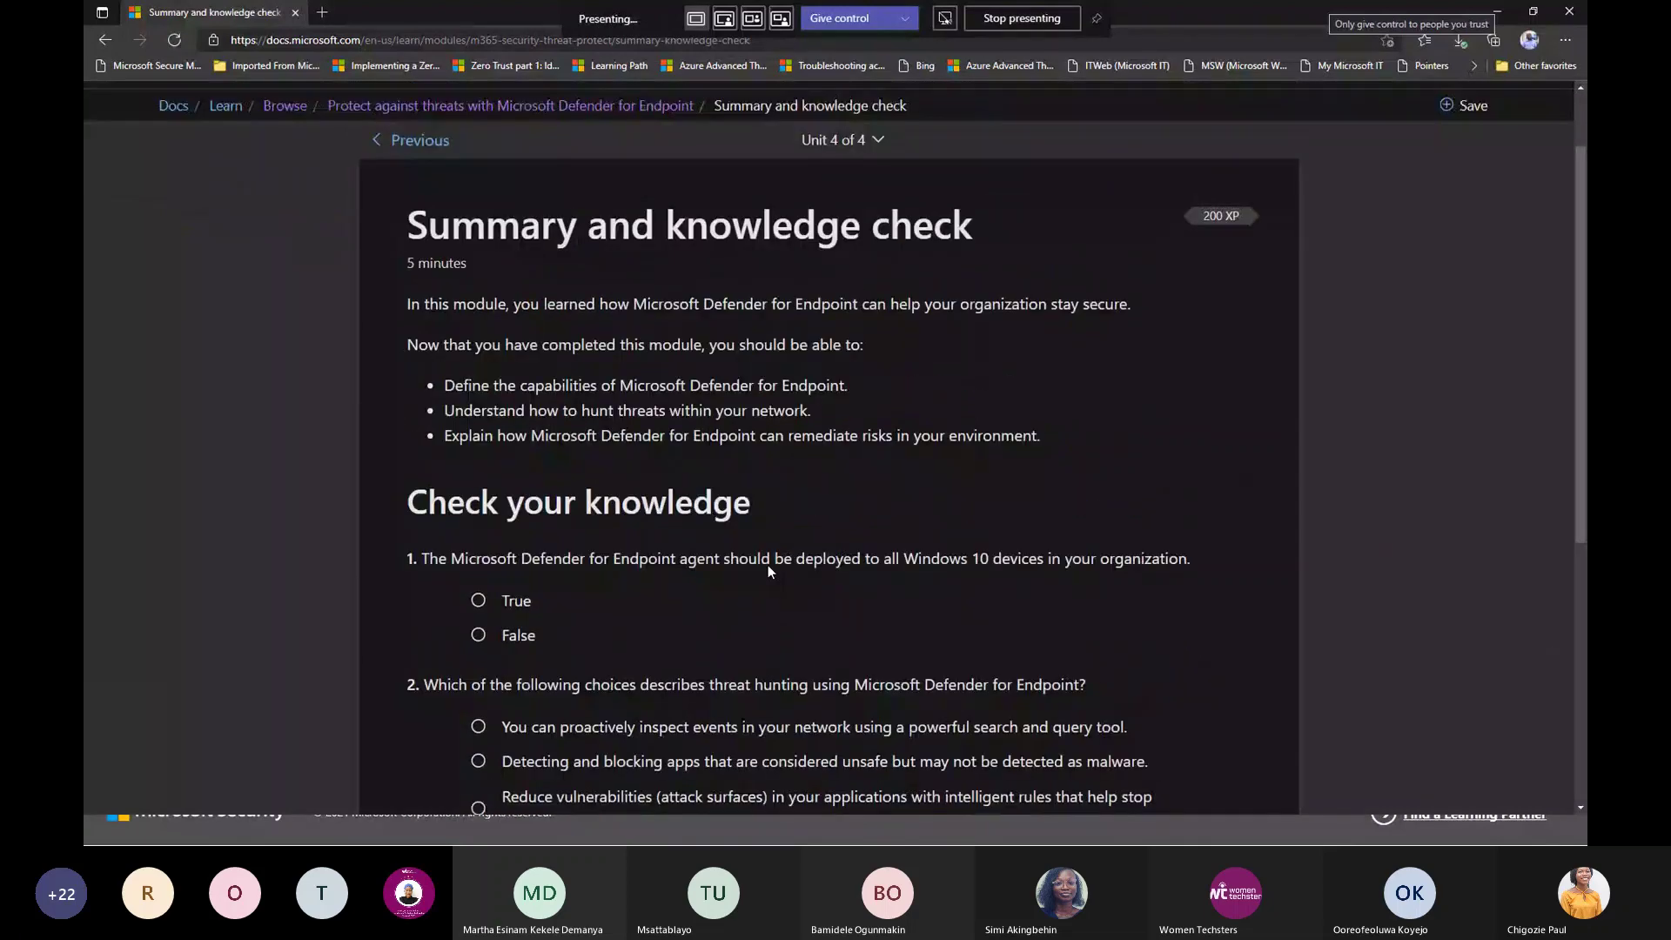
{"action": "scroll", "coordinate": [768, 567], "scroll_direction": "down", "scroll_amount": 1}
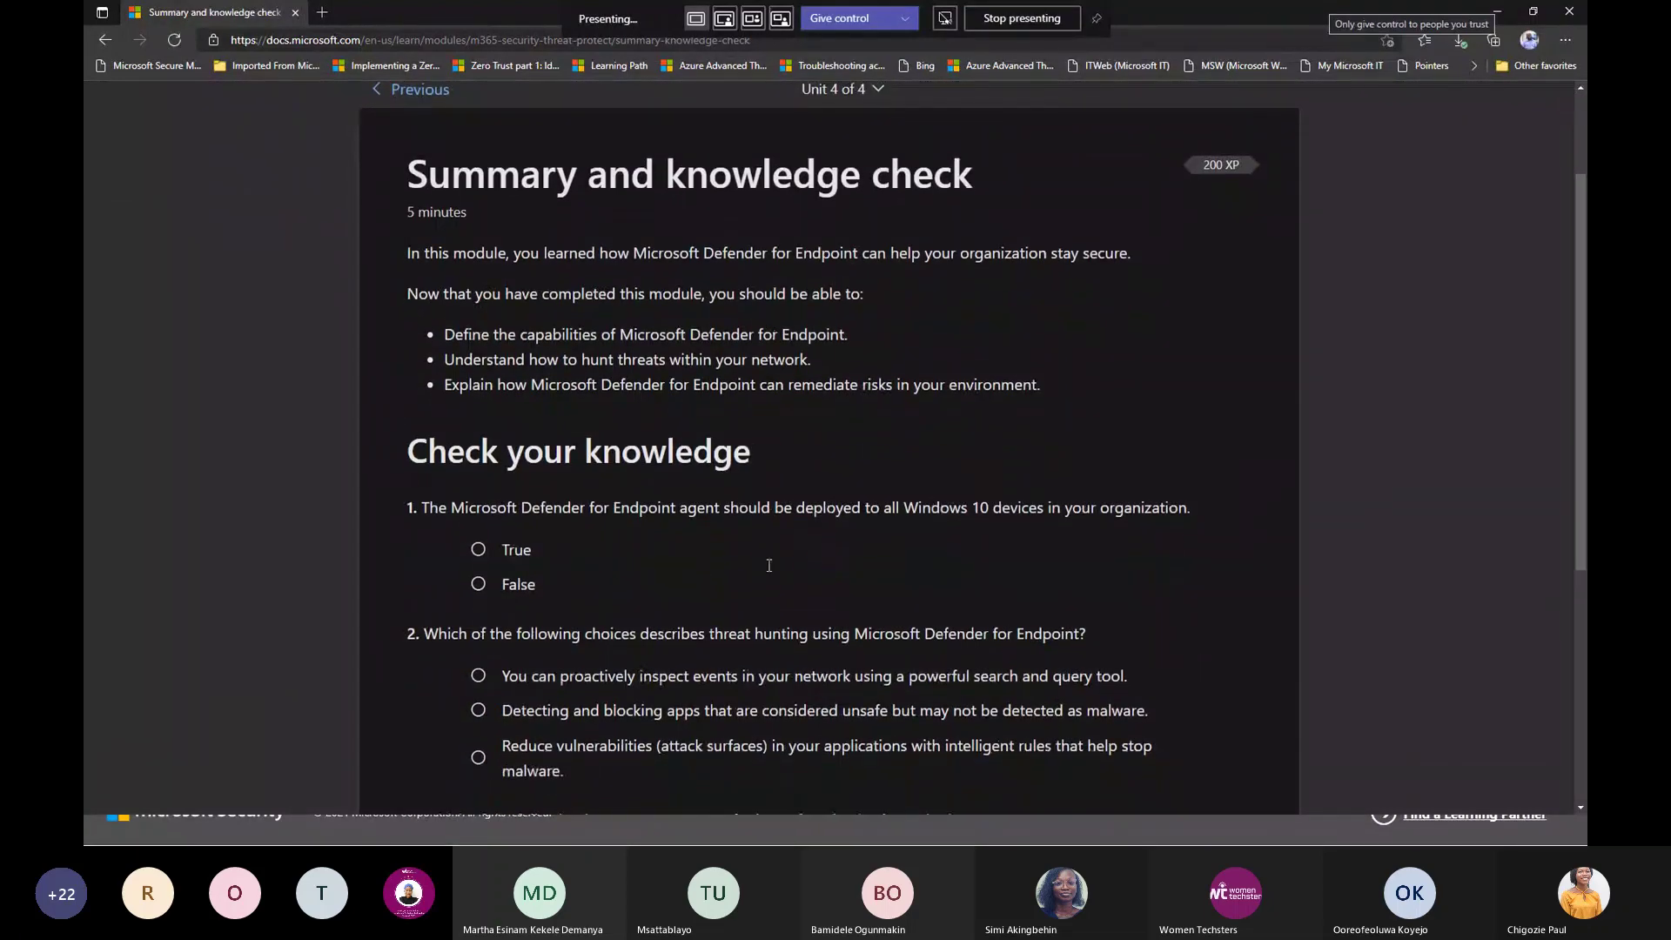
{"action": "scroll", "coordinate": [769, 566], "scroll_direction": "down", "scroll_amount": 1}
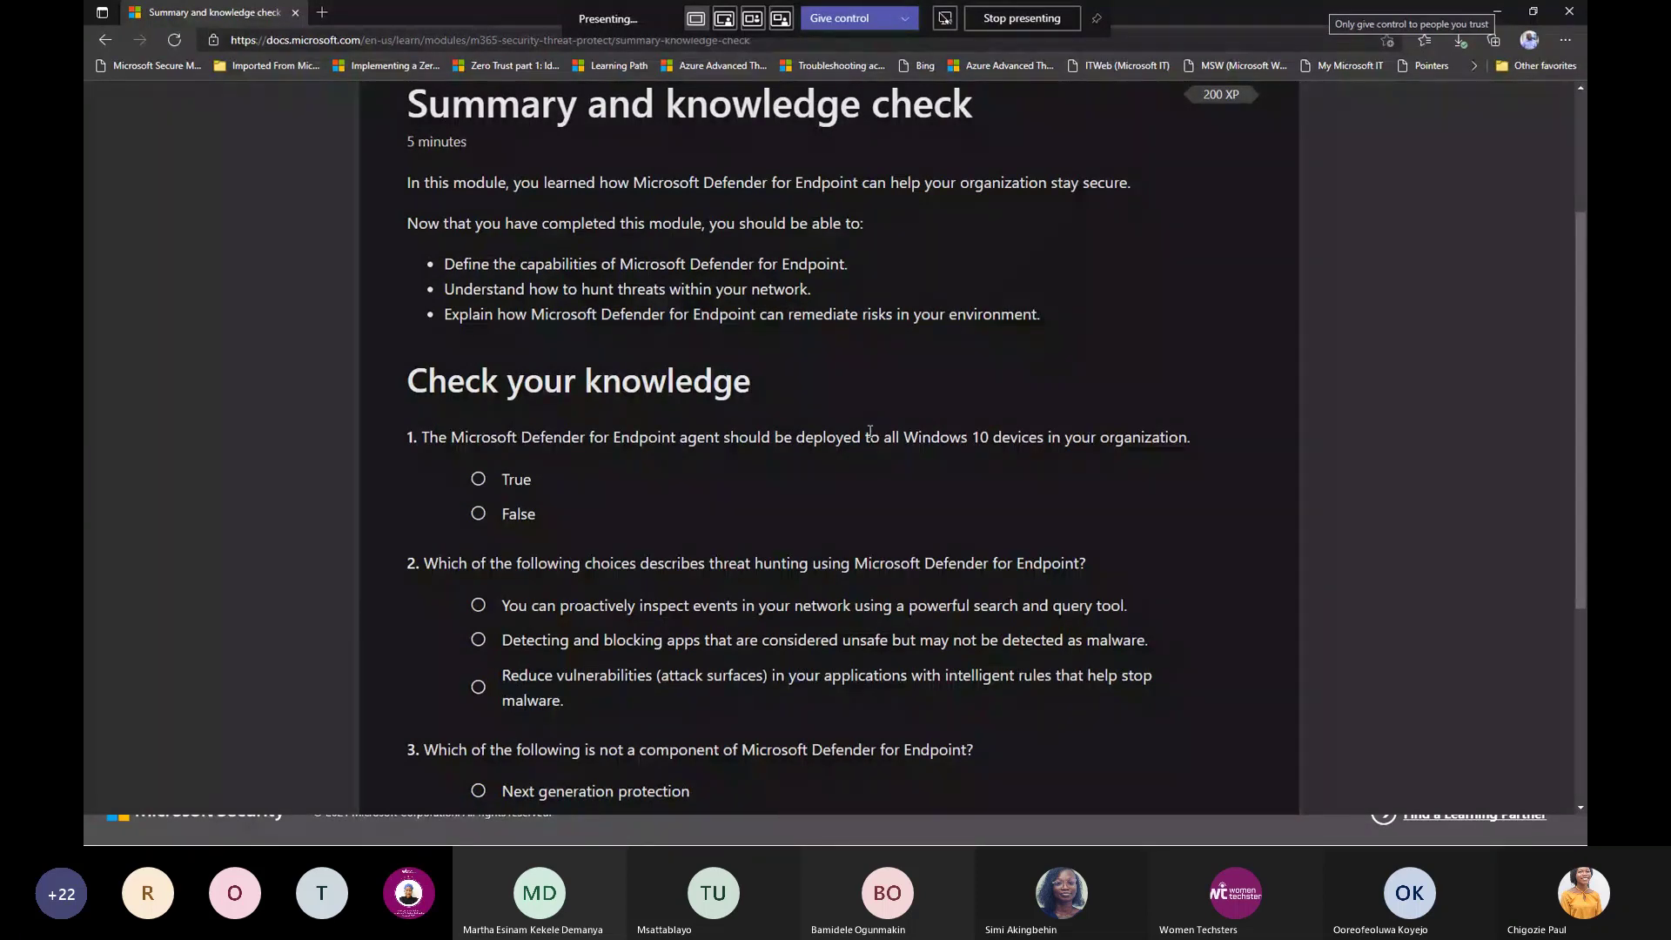
{"action": "scroll", "coordinate": [869, 432], "scroll_direction": "down", "scroll_amount": 1}
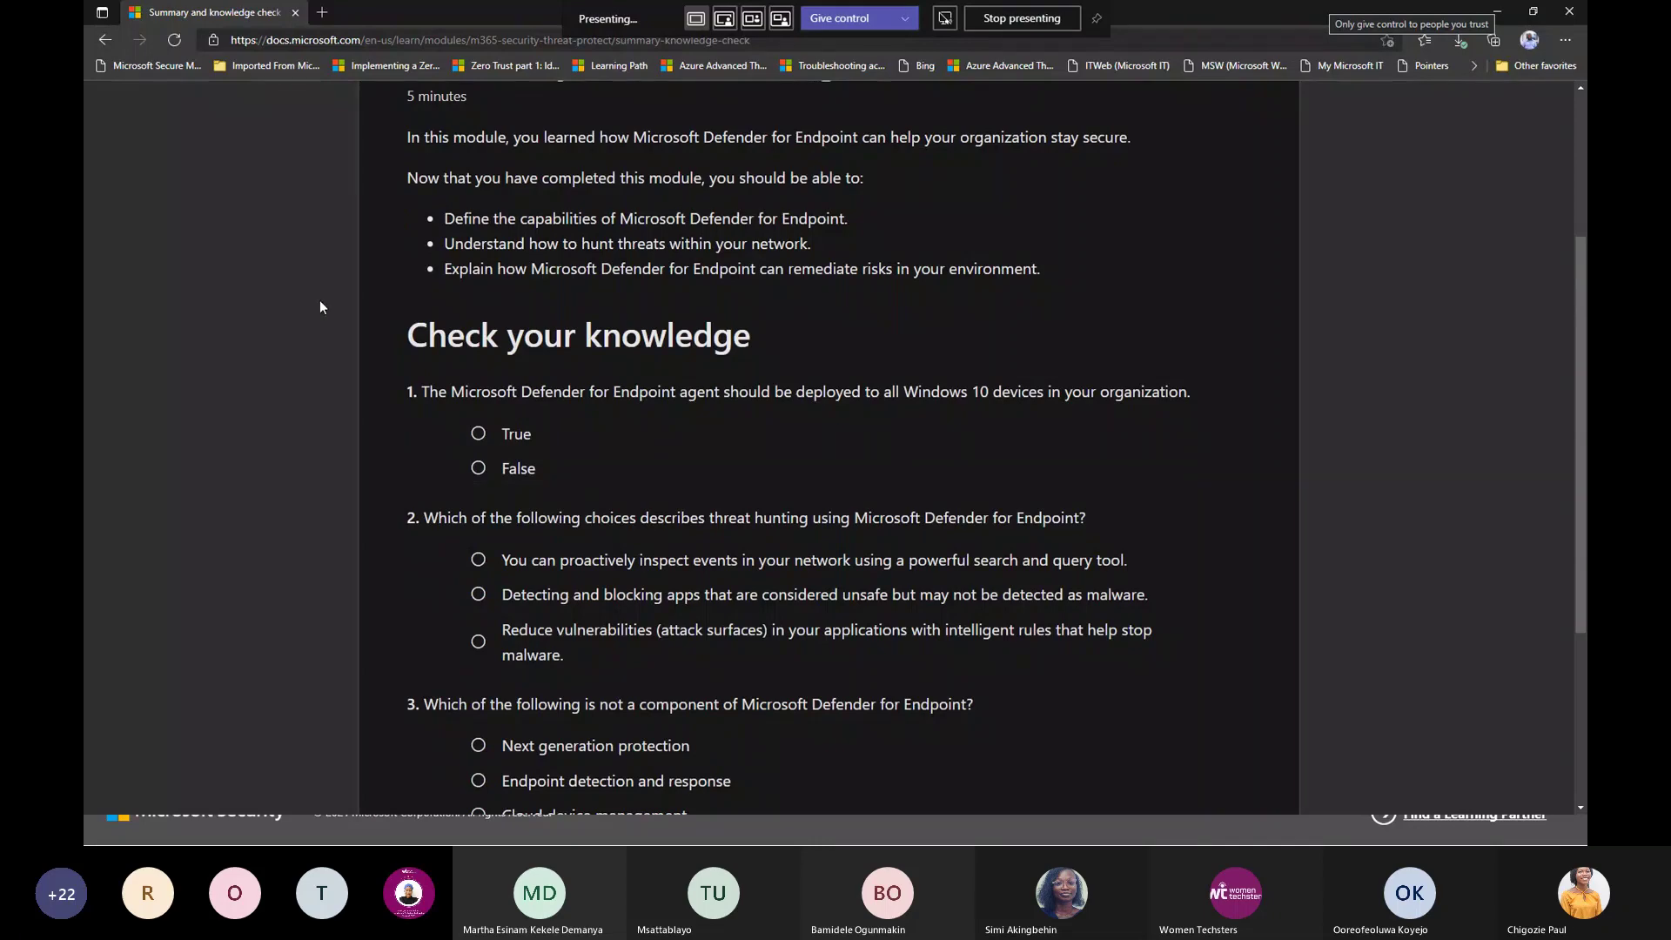
{"action": "scroll", "coordinate": [493, 393], "scroll_direction": "down", "scroll_amount": 2}
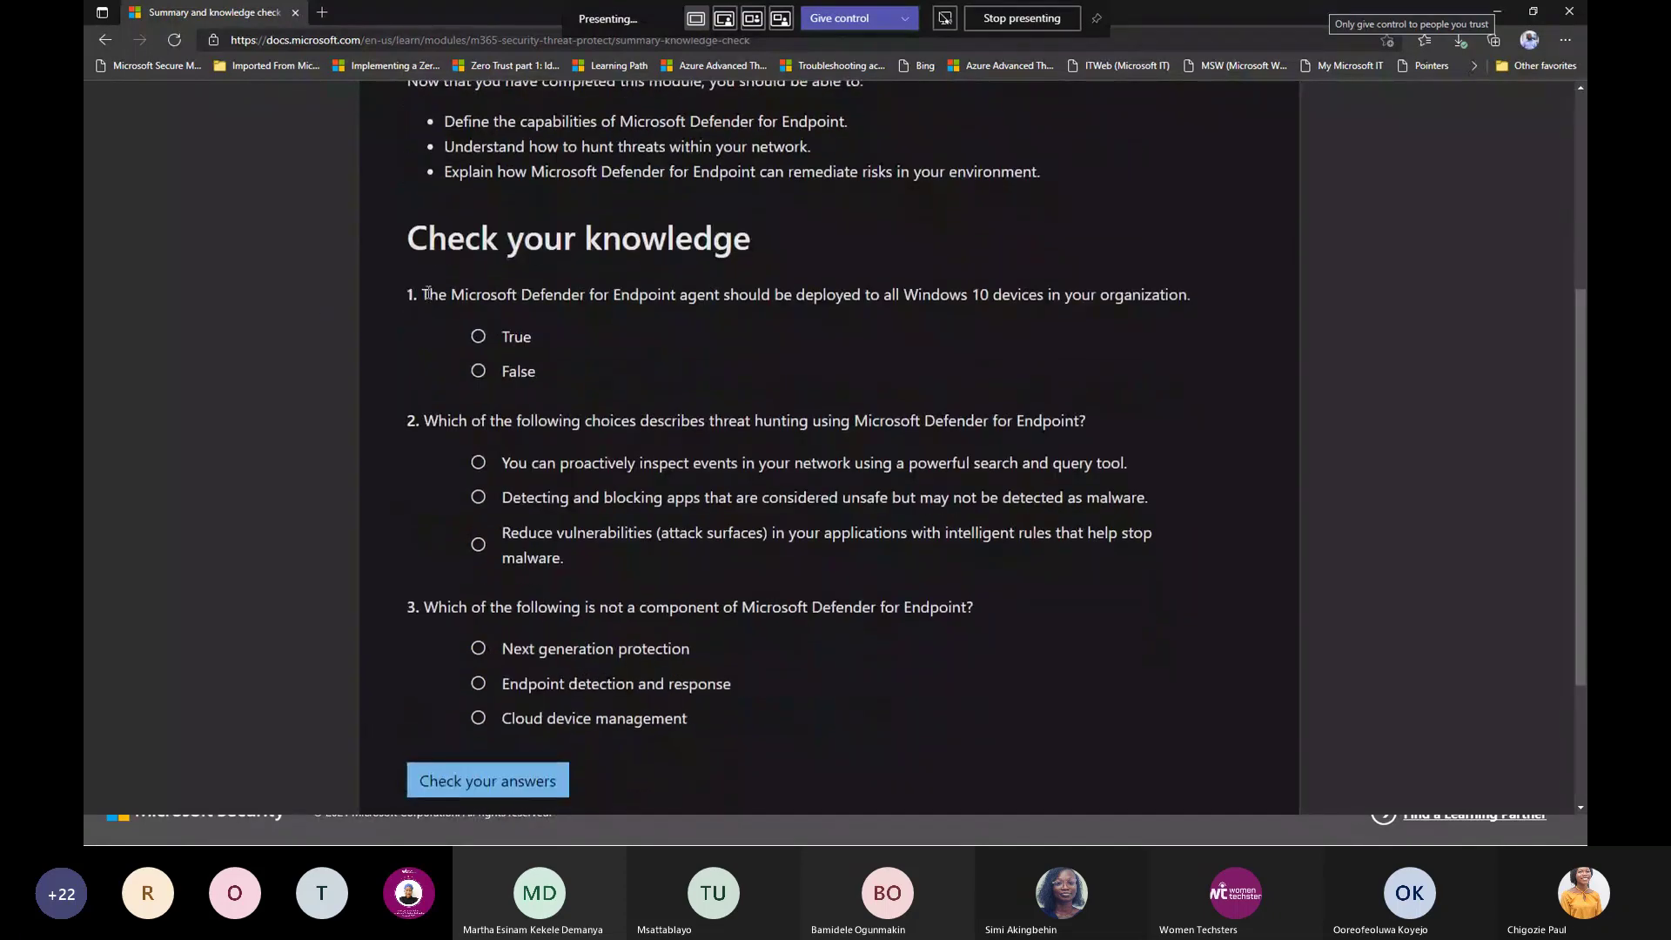
Answer question 1 with True, question 2 with proactively inspecting network events and question 3 with Cloud device management, and check the answers
{"action": "left_click_drag", "start_coordinate": [428, 293], "coordinate": [956, 294]}
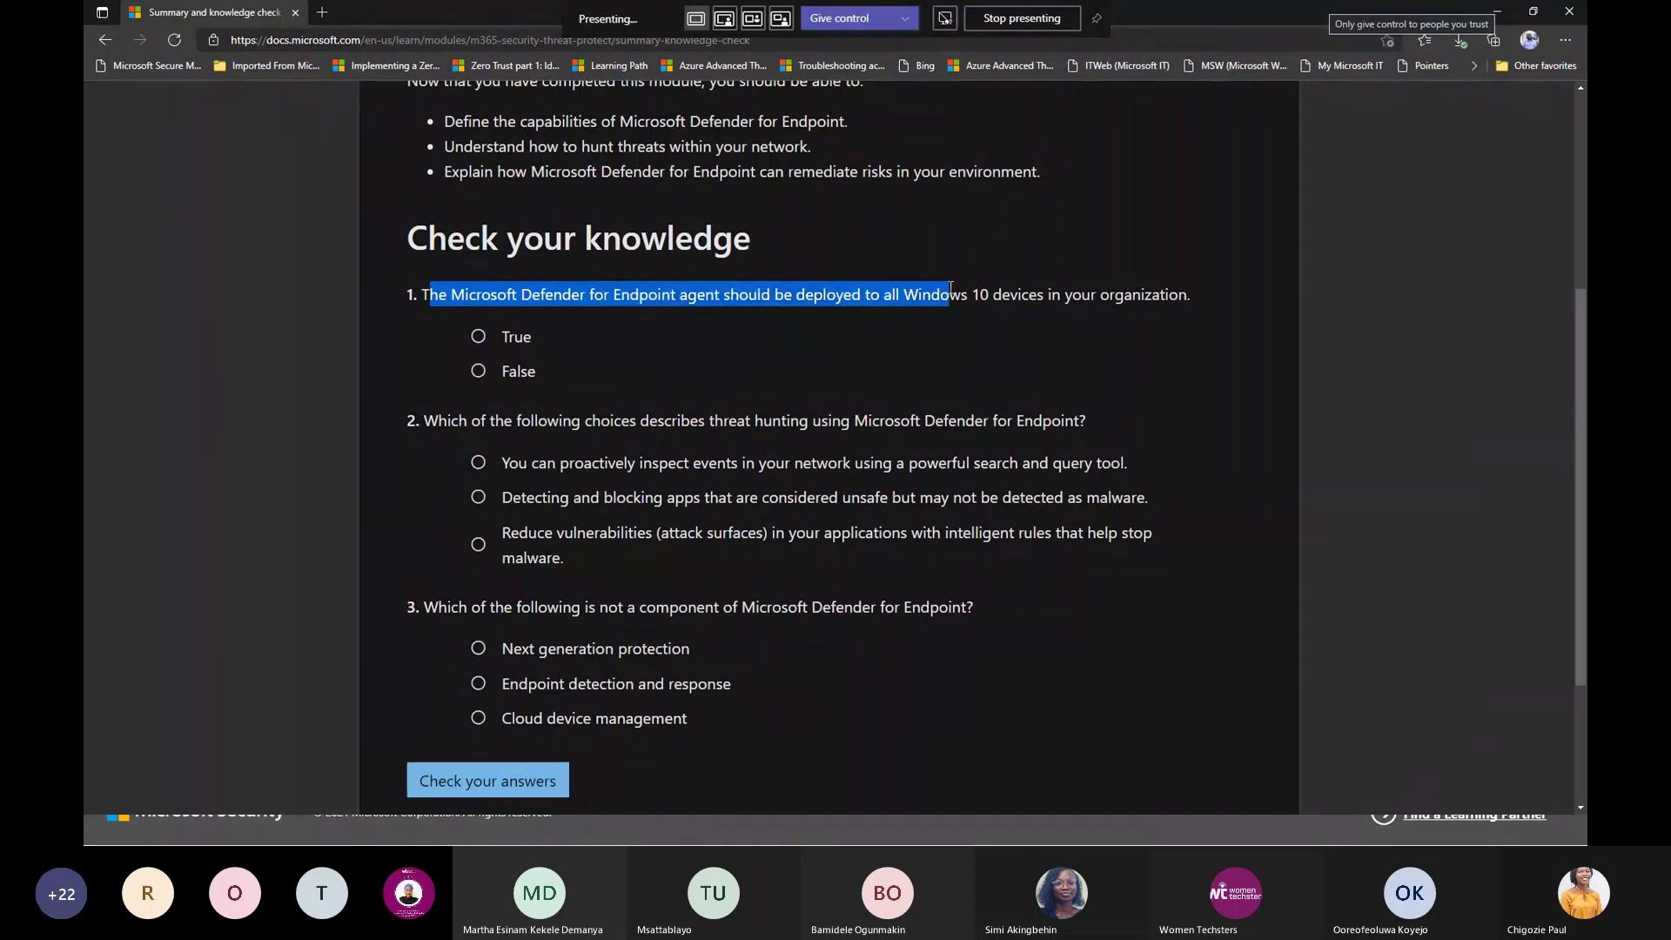
{"action": "left_click", "coordinate": [1249, 317]}
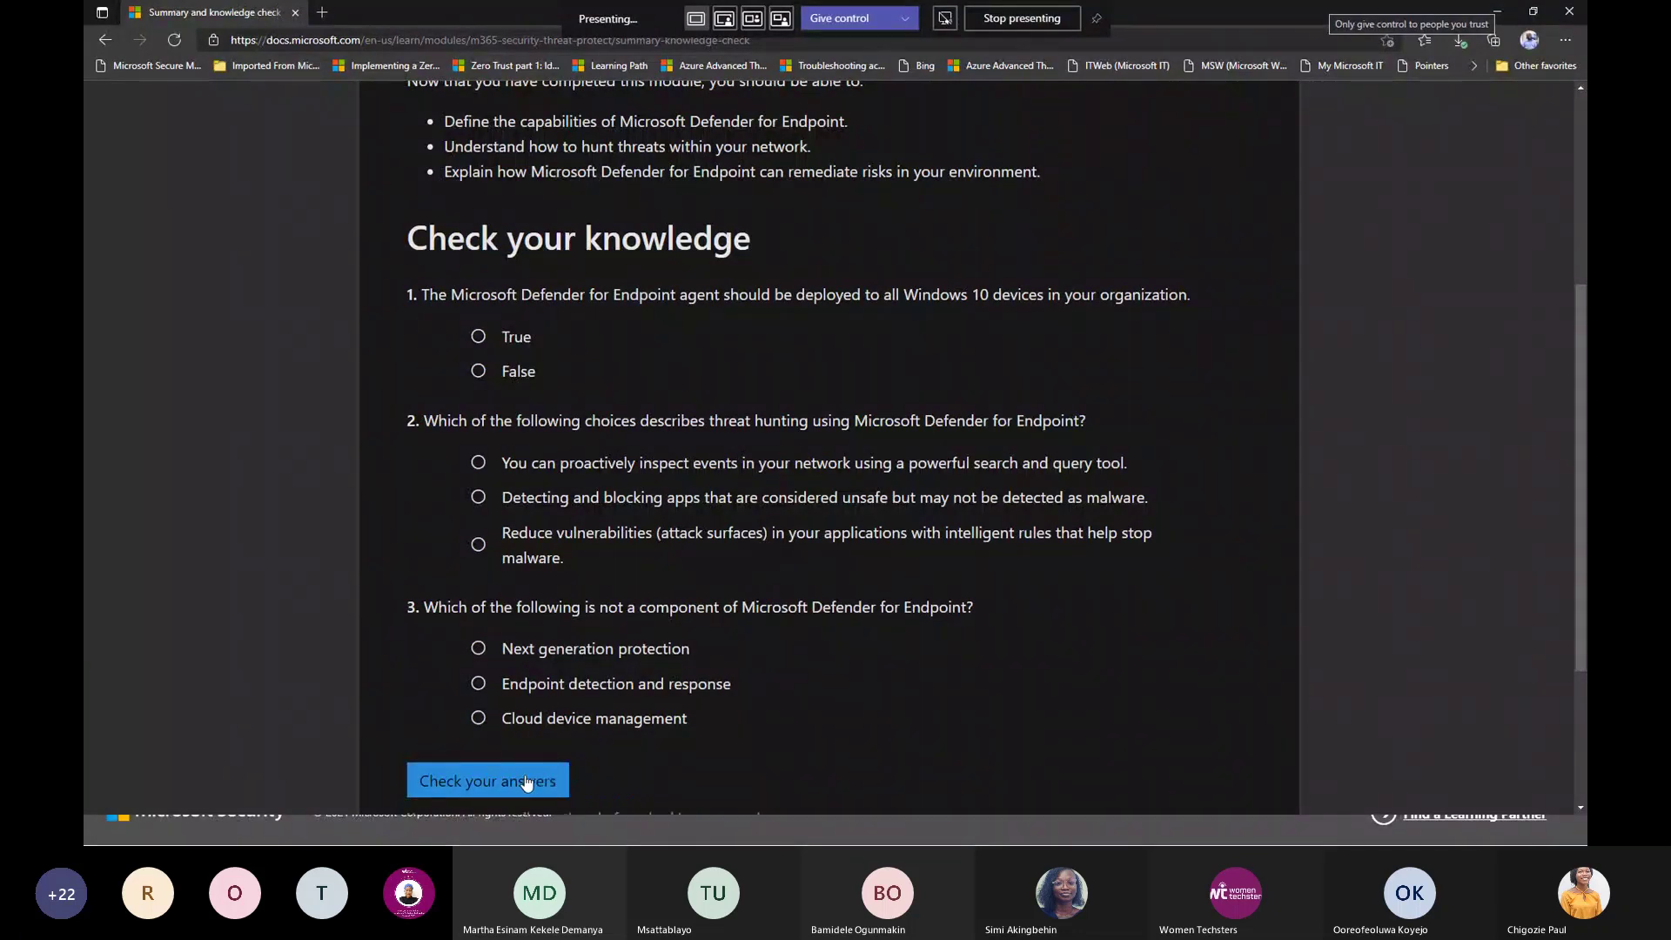
{"action": "left_click", "coordinate": [513, 372]}
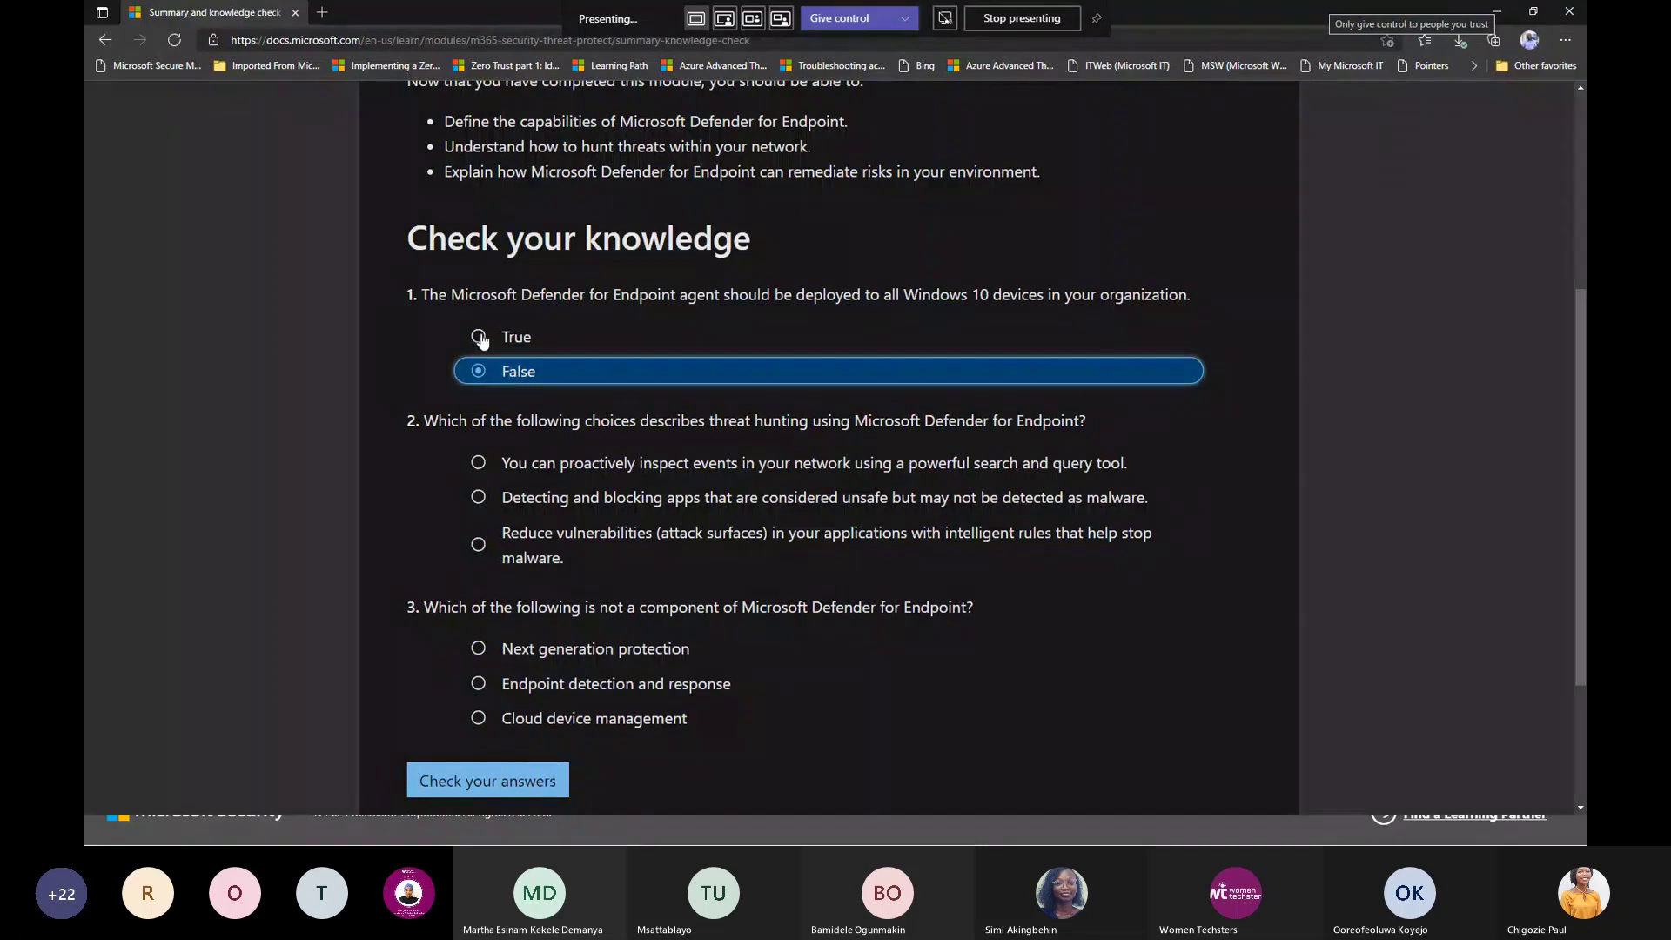
{"action": "left_click", "coordinate": [480, 338]}
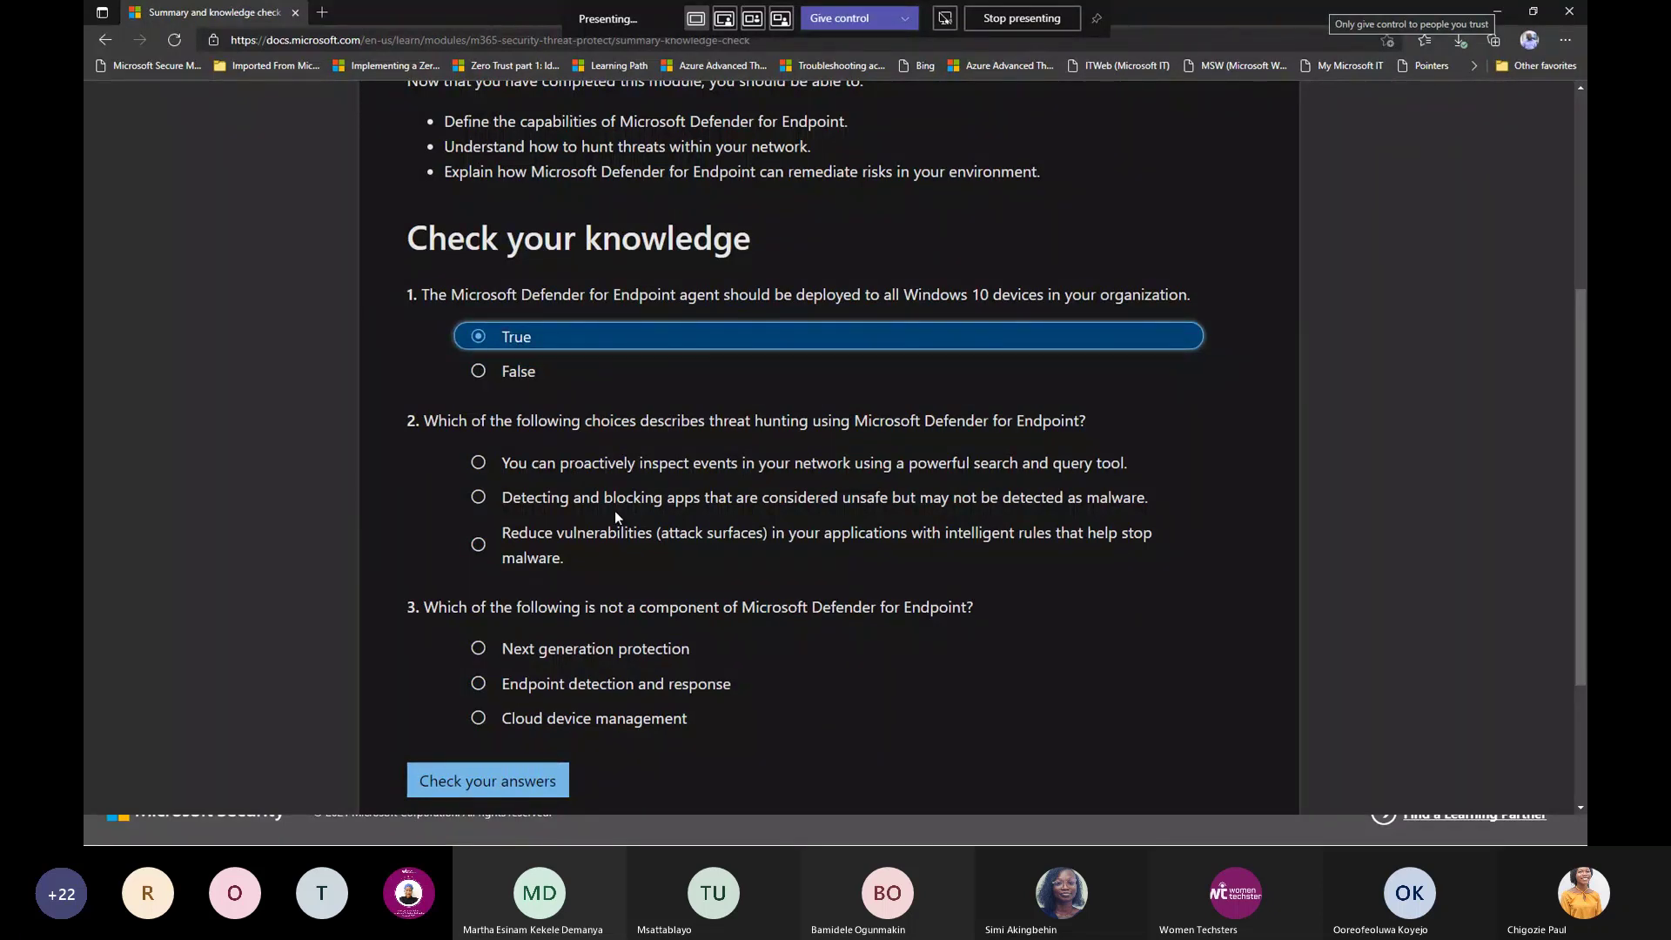
{"action": "left_click", "coordinate": [566, 464]}
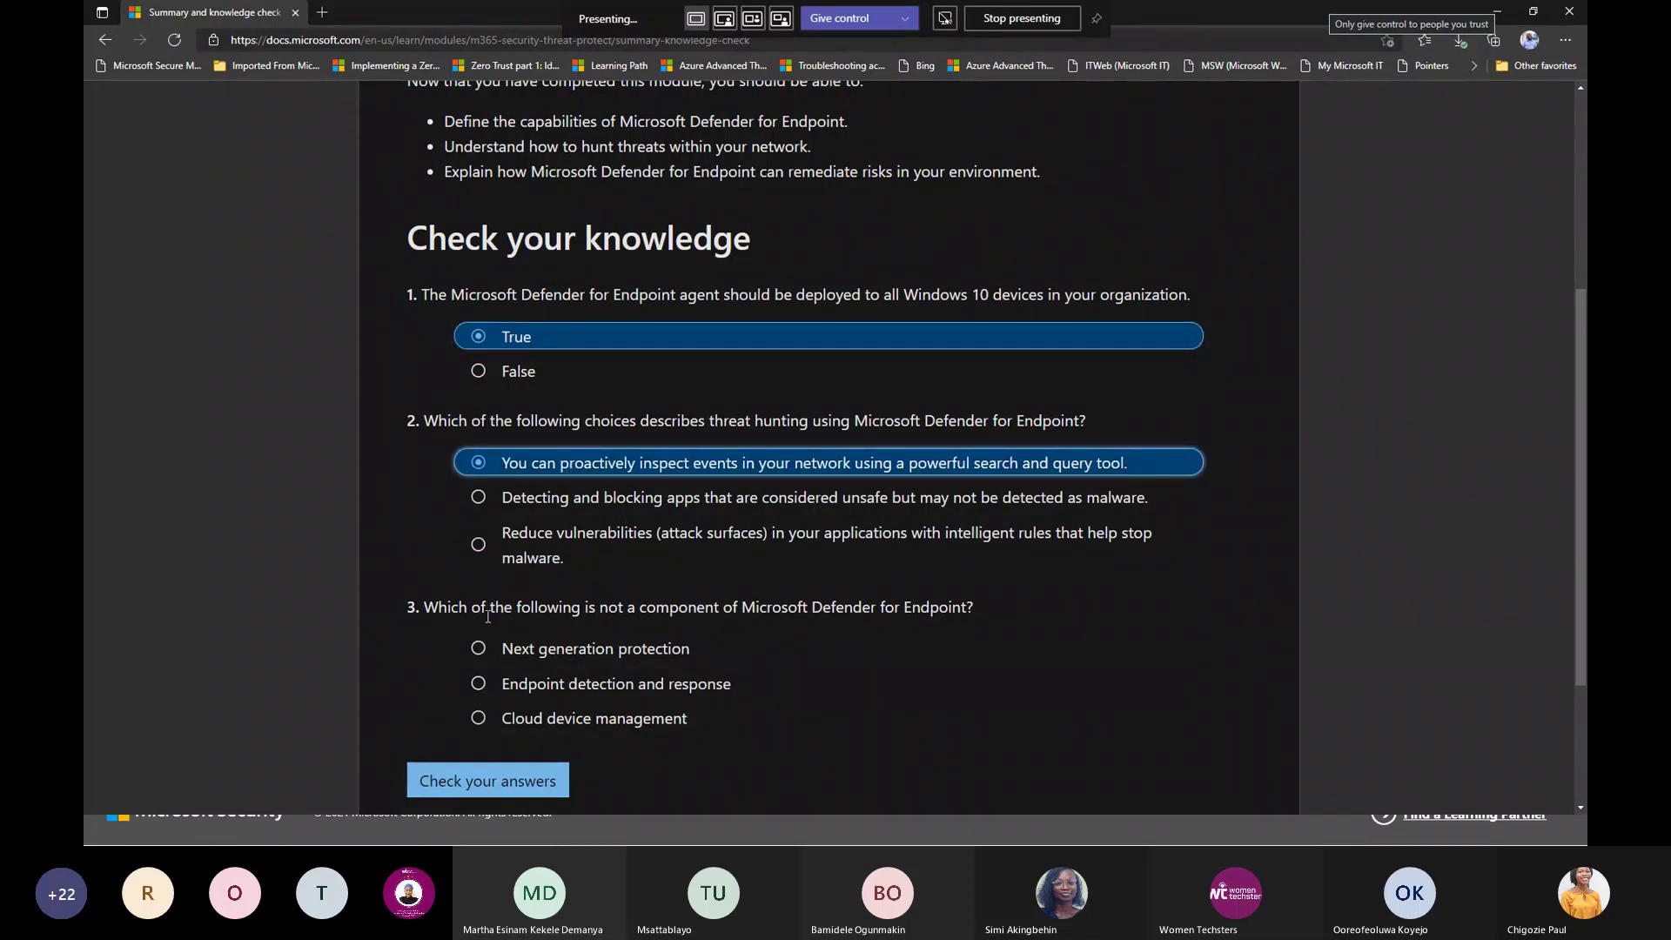
{"action": "left_click_drag", "start_coordinate": [428, 610], "coordinate": [828, 610]}
{"action": "left_click", "coordinate": [666, 705]}
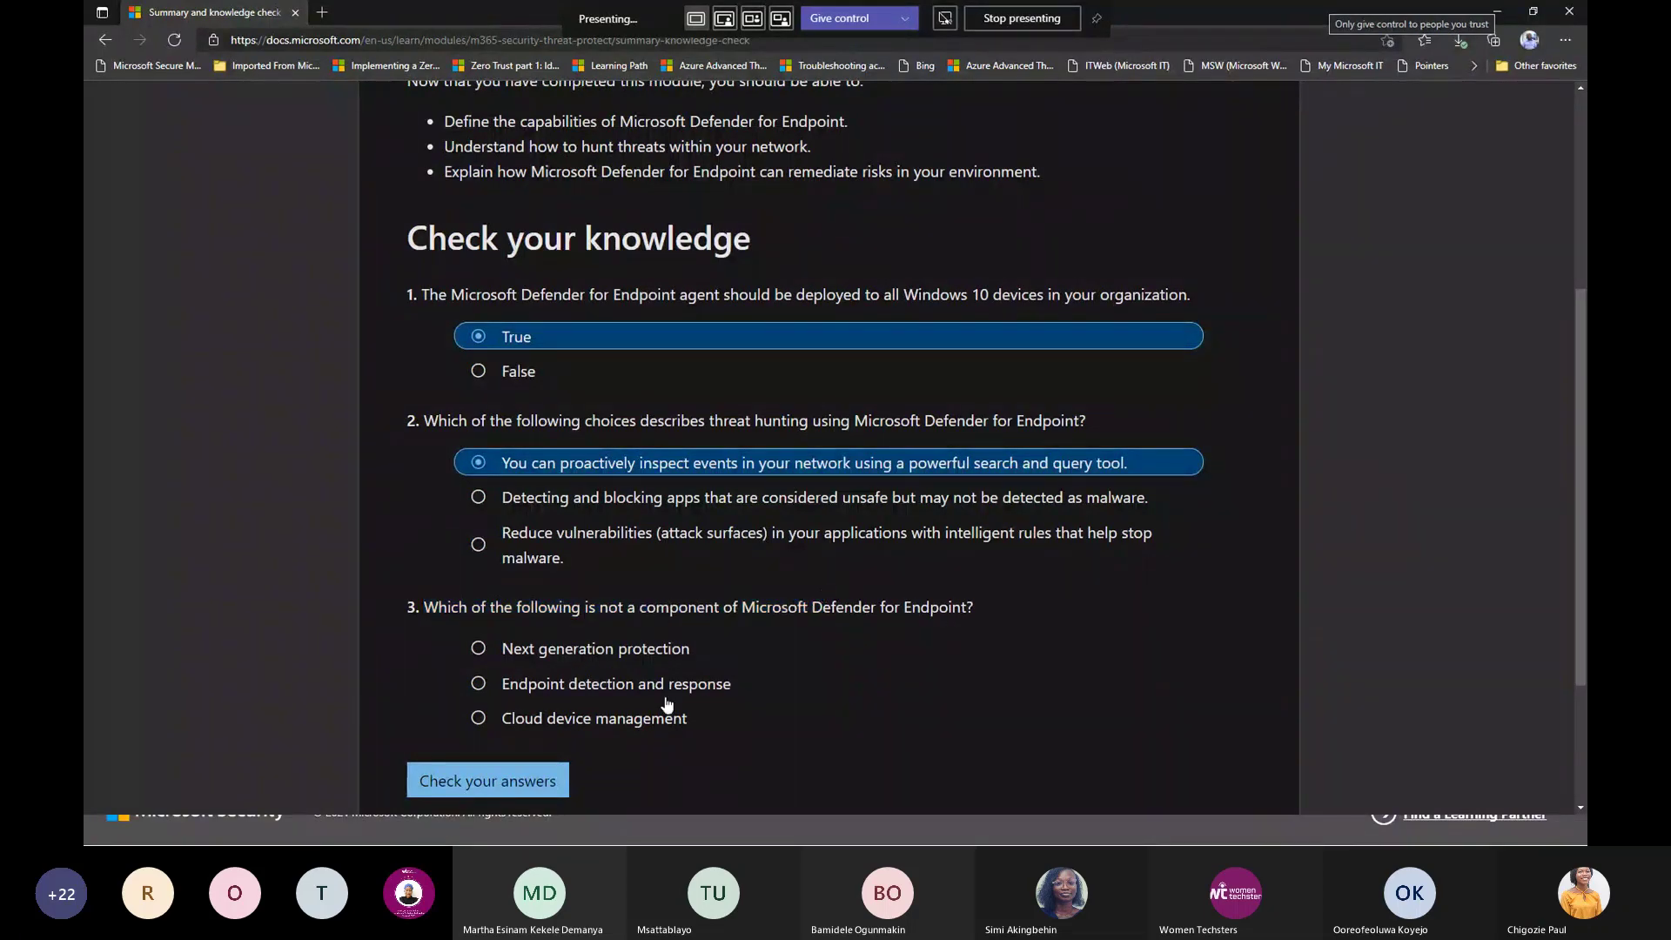
{"action": "scroll", "coordinate": [543, 781], "scroll_direction": "down", "scroll_amount": 2}
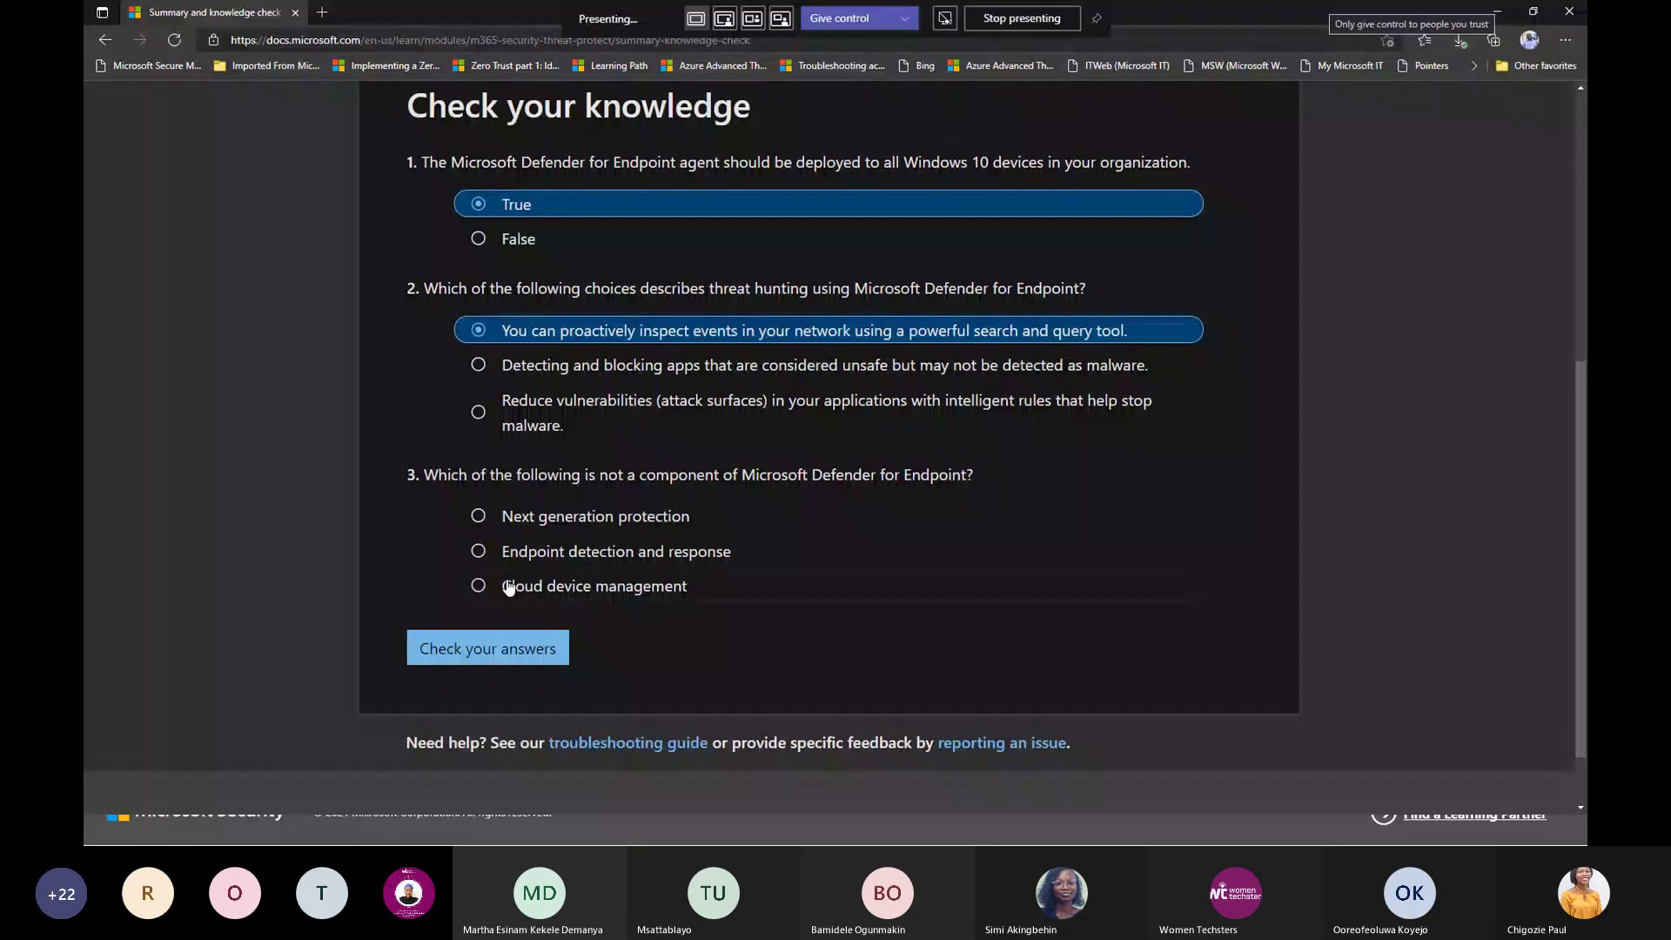
{"action": "left_click", "coordinate": [509, 589]}
{"action": "left_click", "coordinate": [488, 649]}
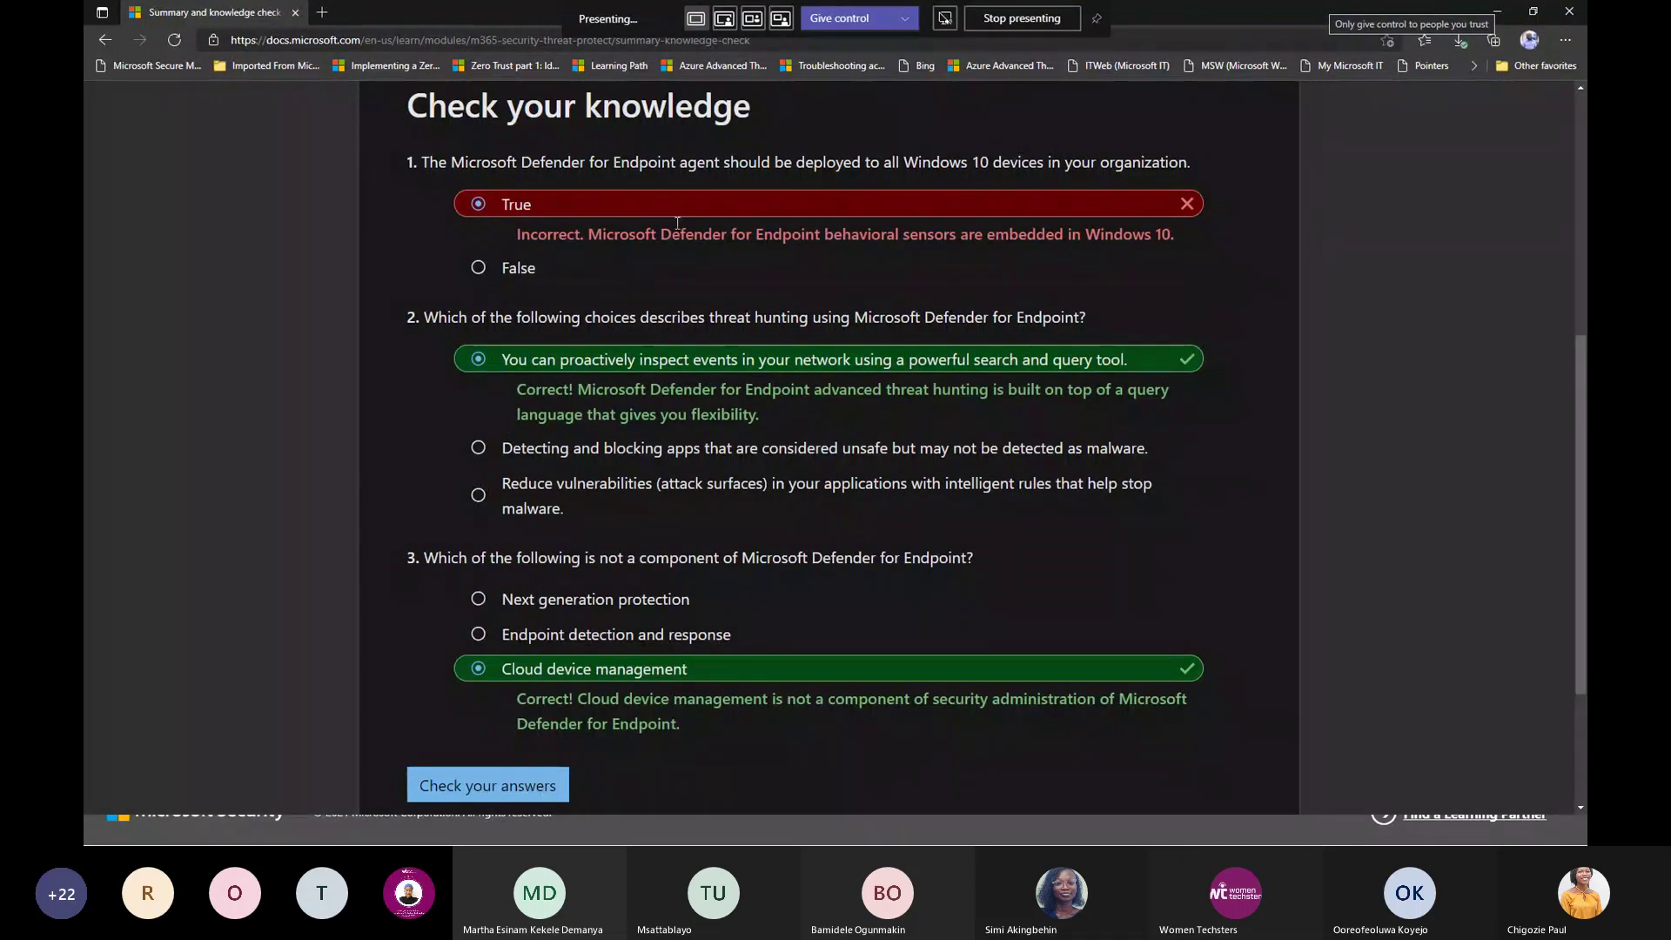
Compare question 1's wording with its answer feedback, highlighting "should be deployed", "Windows 10" and the explanation text
{"action": "scroll", "coordinate": [719, 318], "scroll_direction": "up", "scroll_amount": 1}
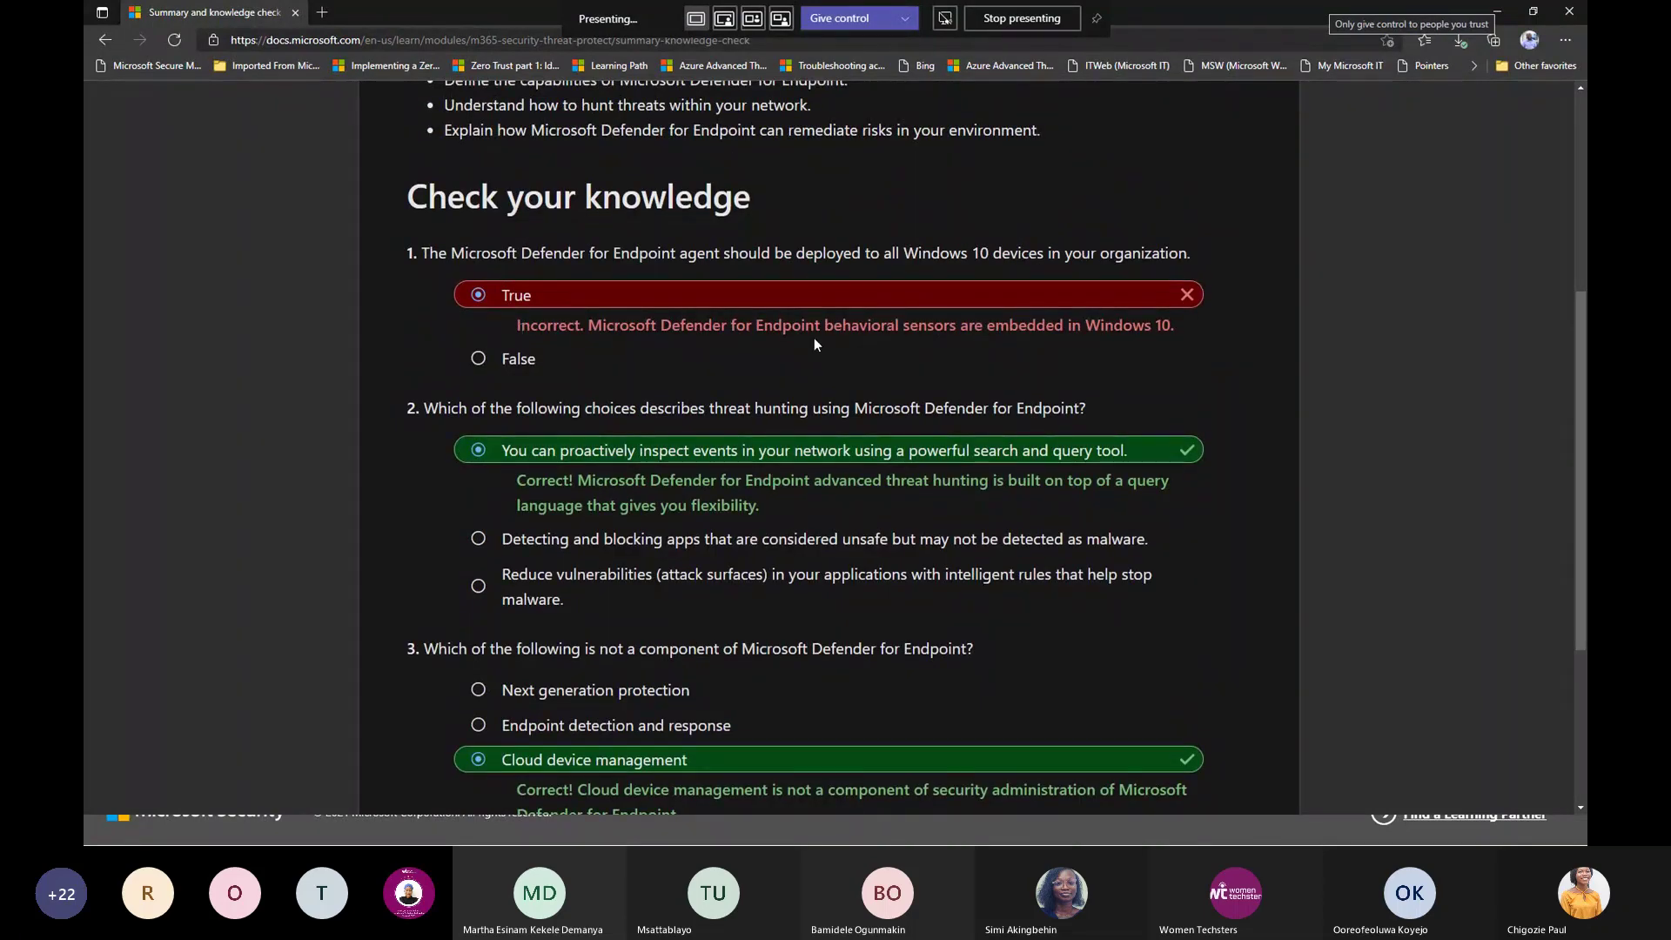
{"action": "double_click", "coordinate": [918, 331]}
{"action": "double_click", "coordinate": [1122, 326]}
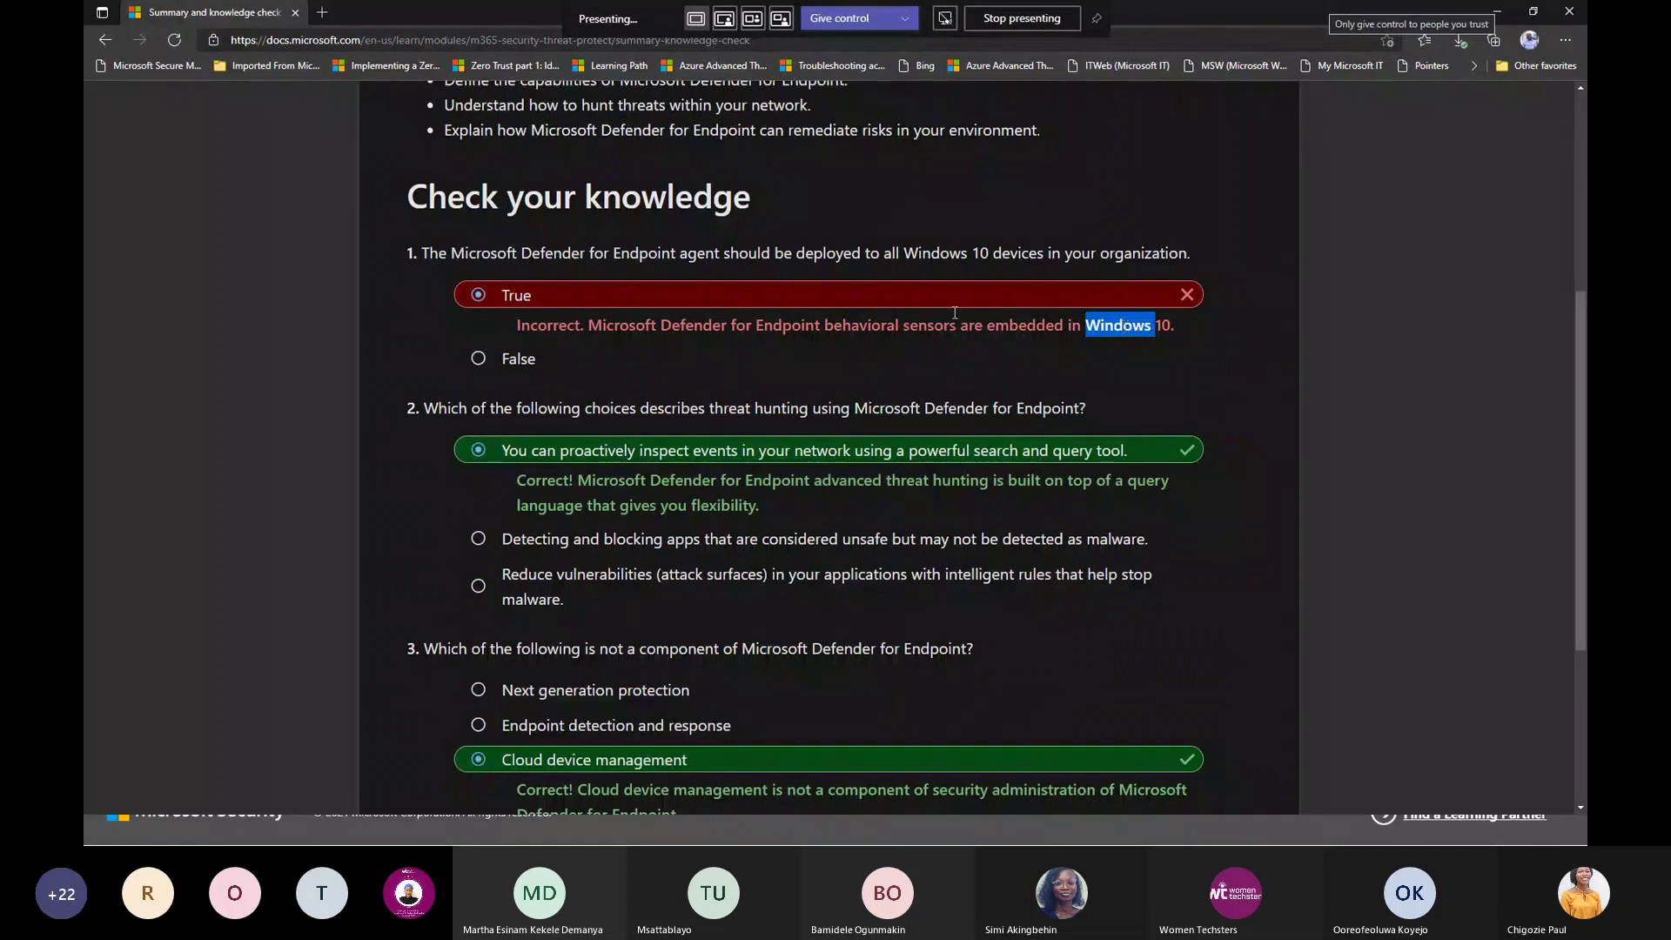
{"action": "left_click_drag", "start_coordinate": [730, 254], "coordinate": [860, 253]}
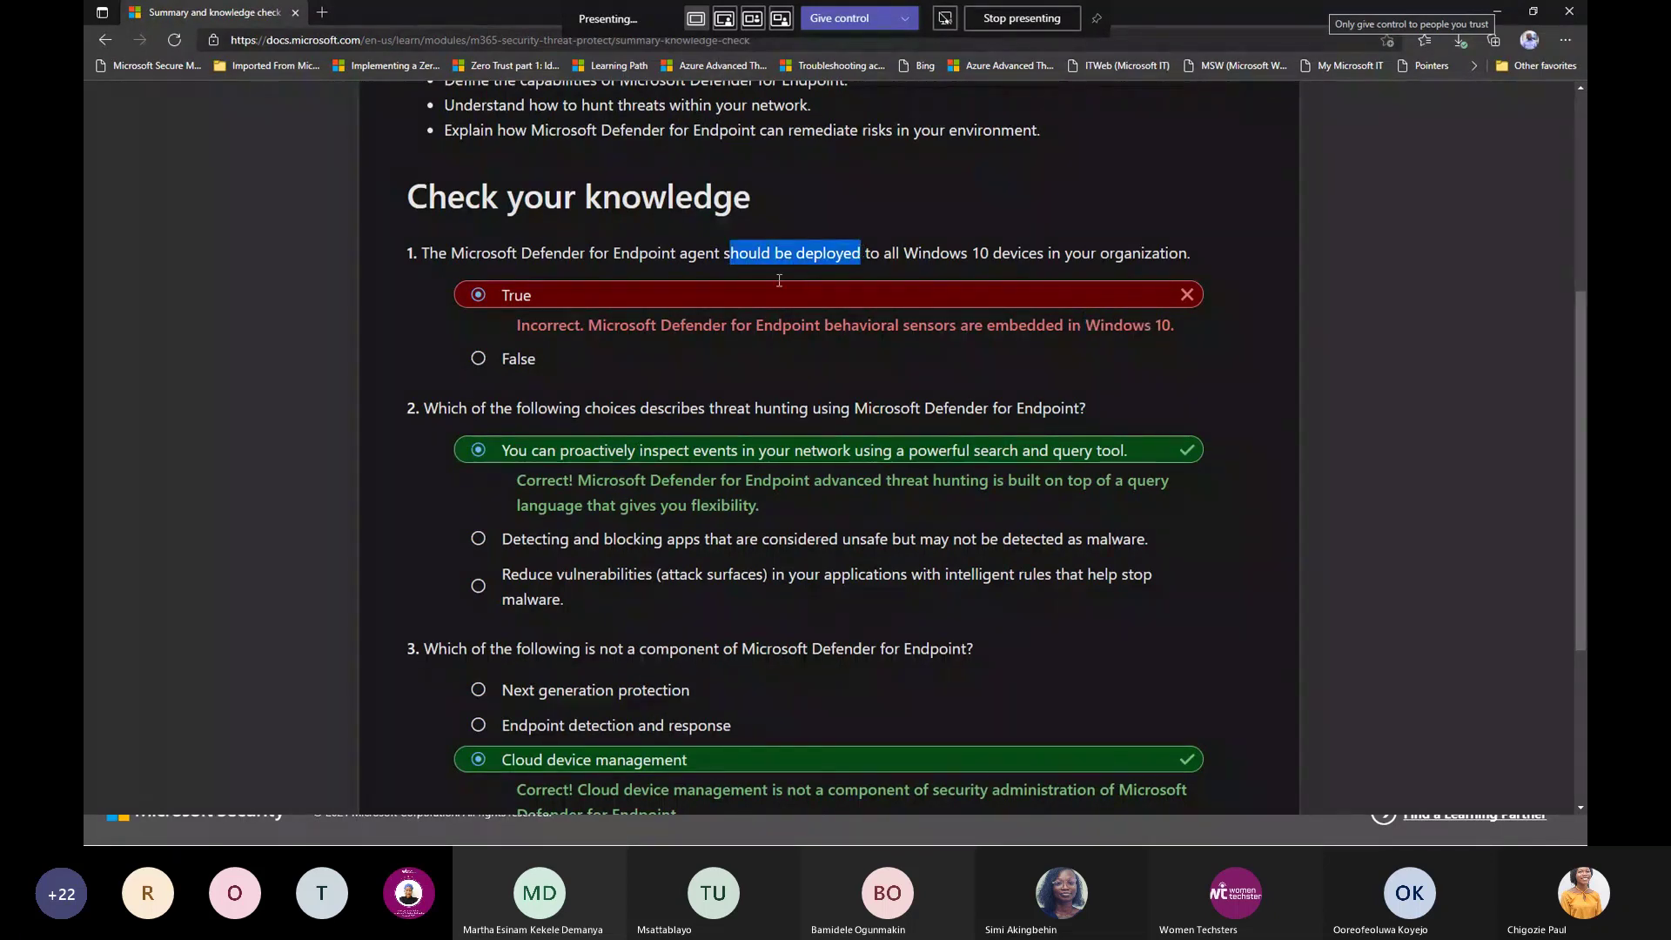
{"action": "left_click", "coordinate": [555, 330]}
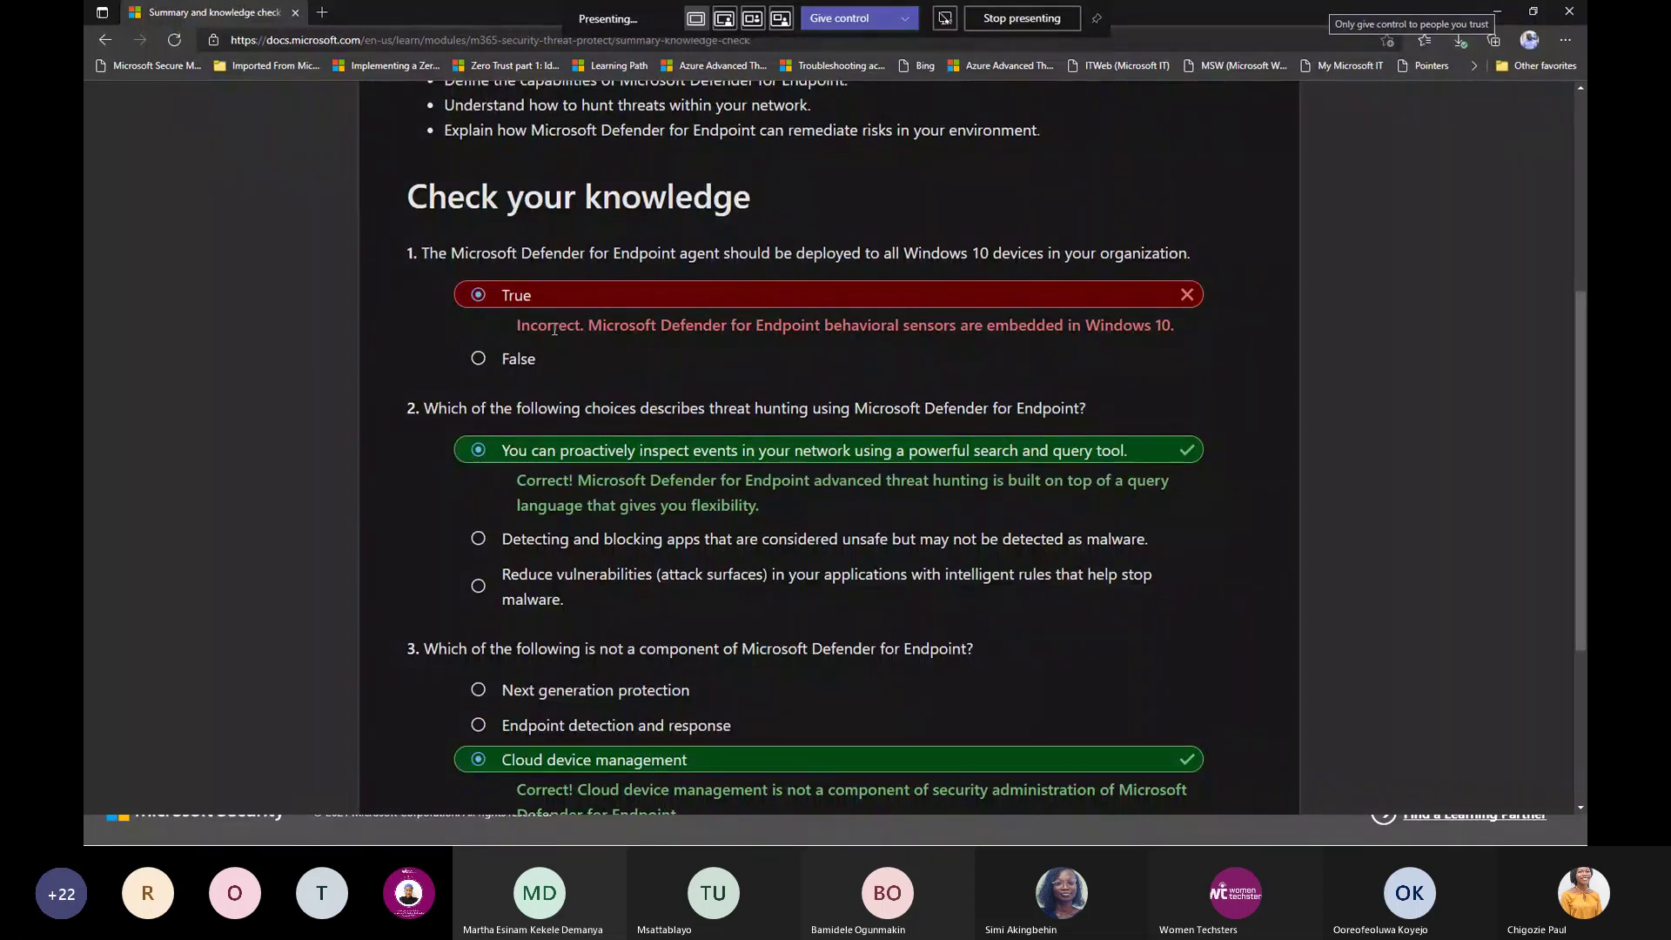
{"action": "left_click_drag", "start_coordinate": [904, 254], "coordinate": [993, 252]}
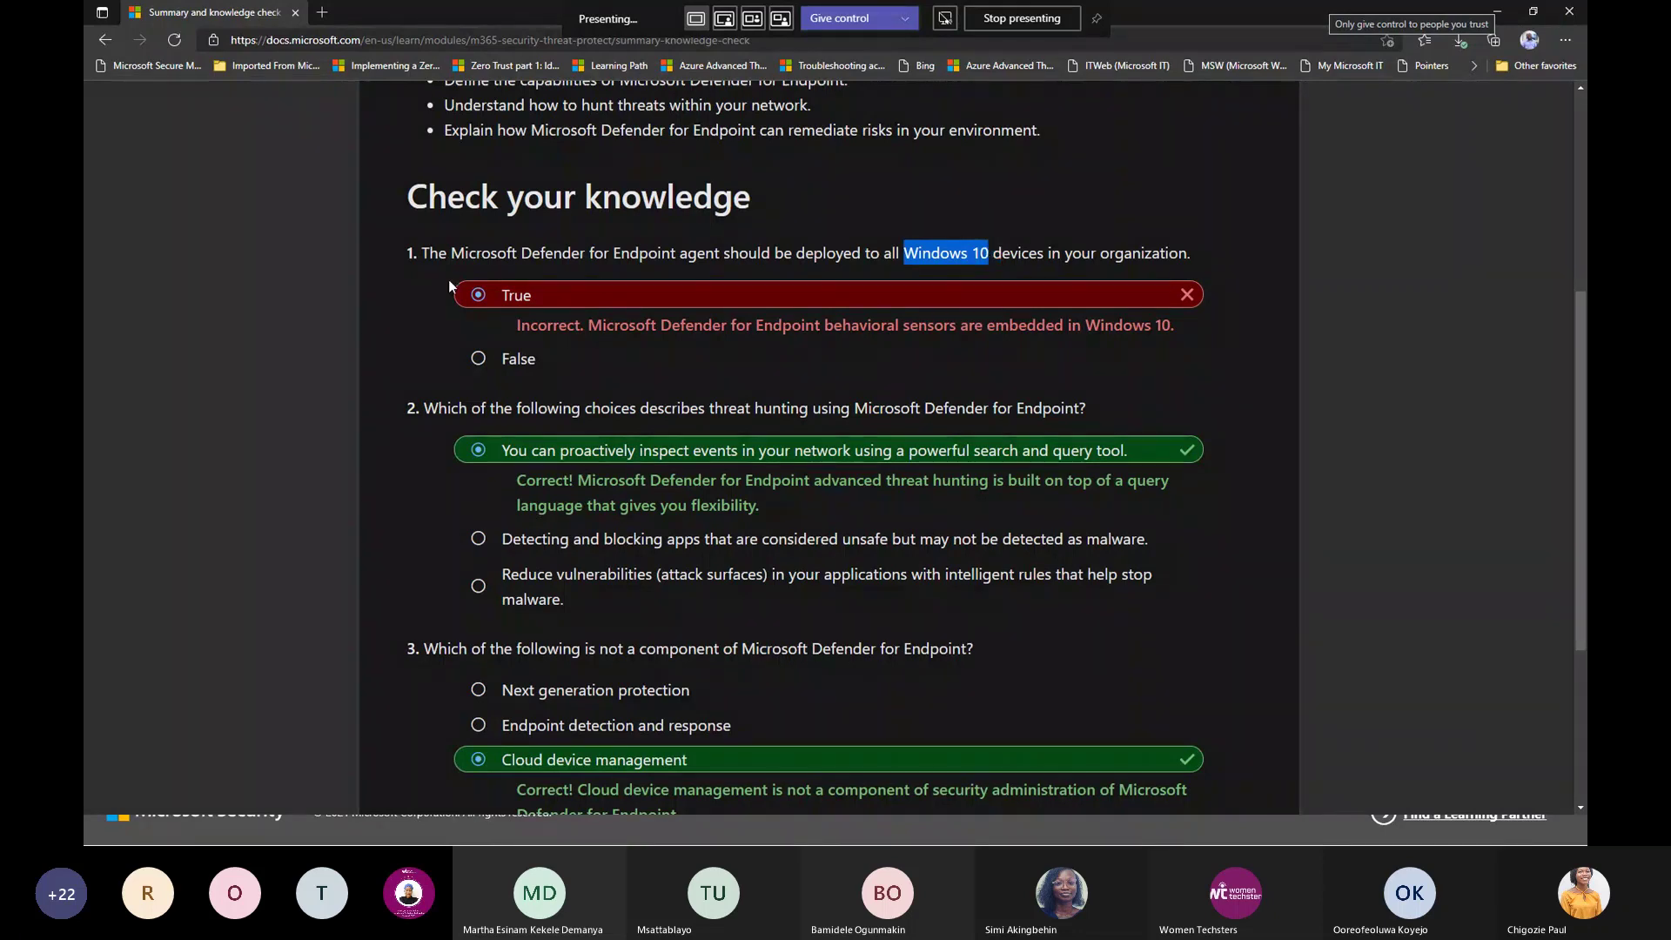
{"action": "left_click_drag", "start_coordinate": [522, 329], "coordinate": [943, 327]}
{"action": "left_click", "coordinate": [680, 329]}
Change question 2 to detecting and blocking unsafe apps and question 3 to Next generation protection, recheck the answers and highlight question 2's explanation
{"action": "left_click", "coordinate": [491, 561]}
{"action": "left_click", "coordinate": [485, 540]}
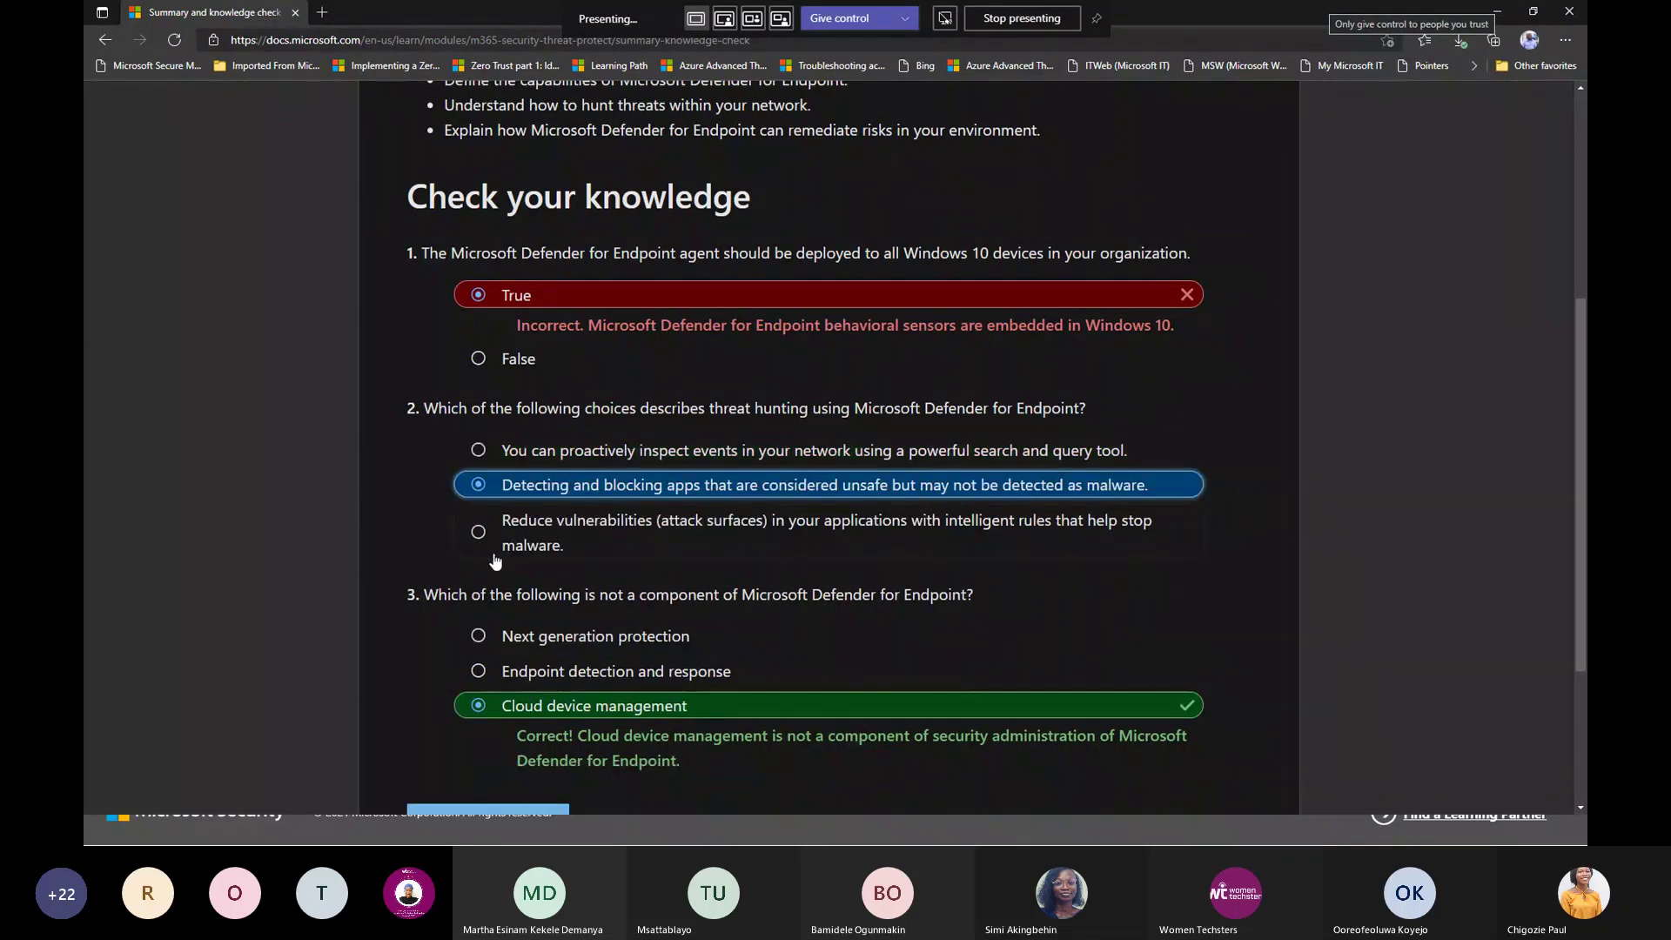
{"action": "left_click", "coordinate": [478, 636]}
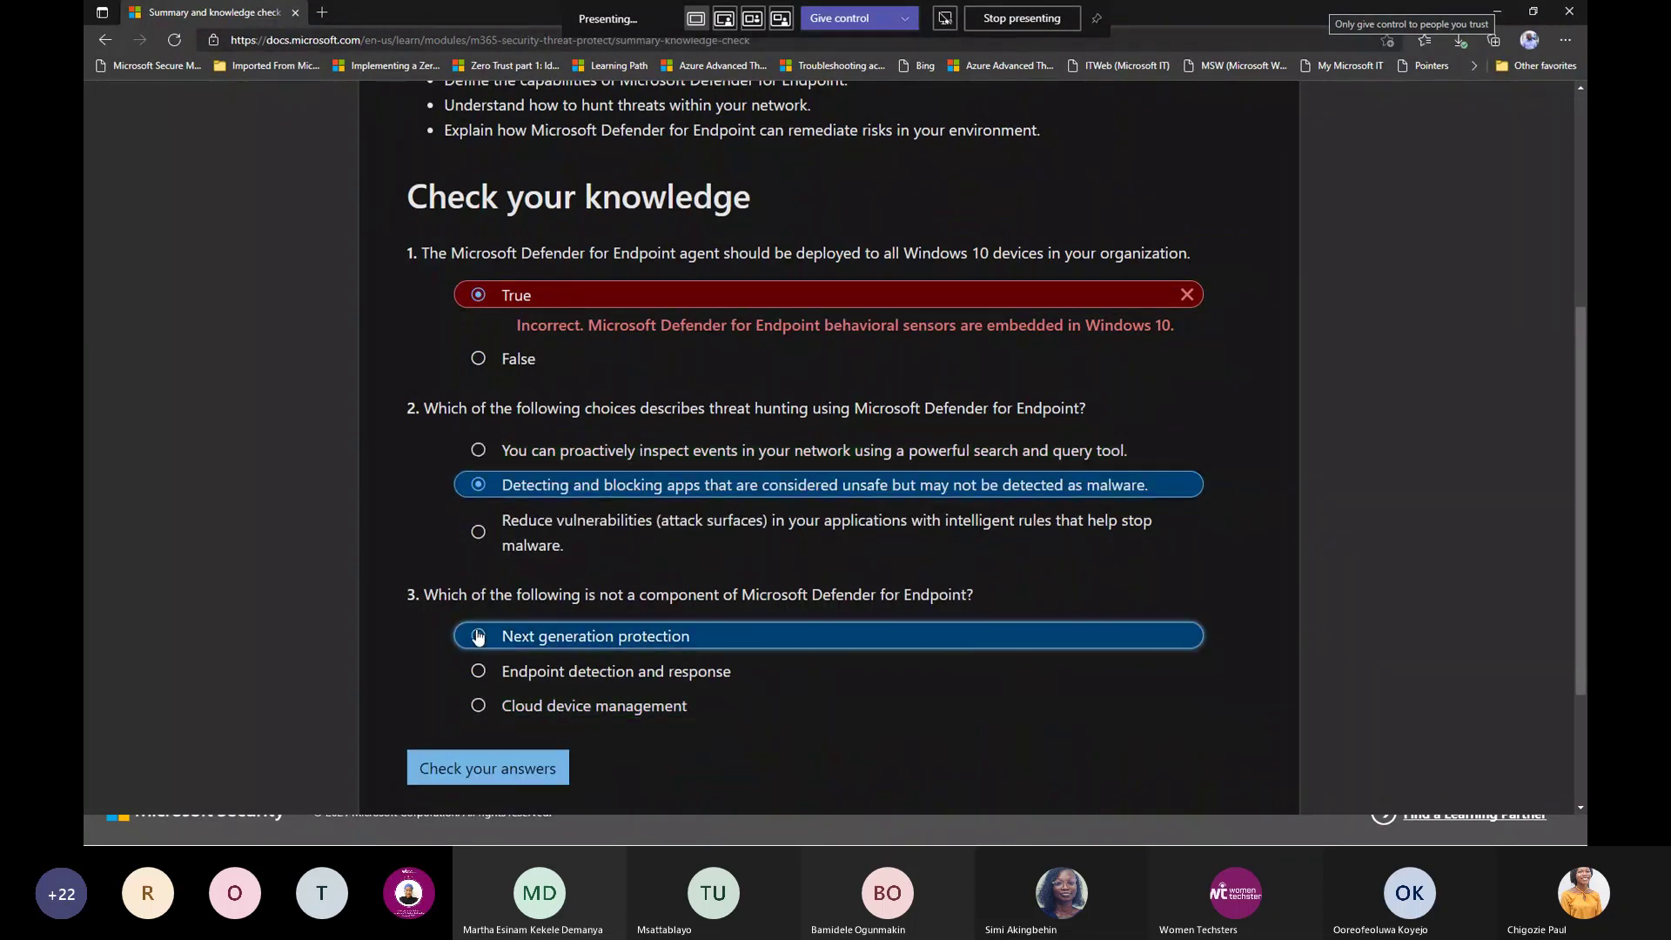
{"action": "left_click", "coordinate": [512, 769]}
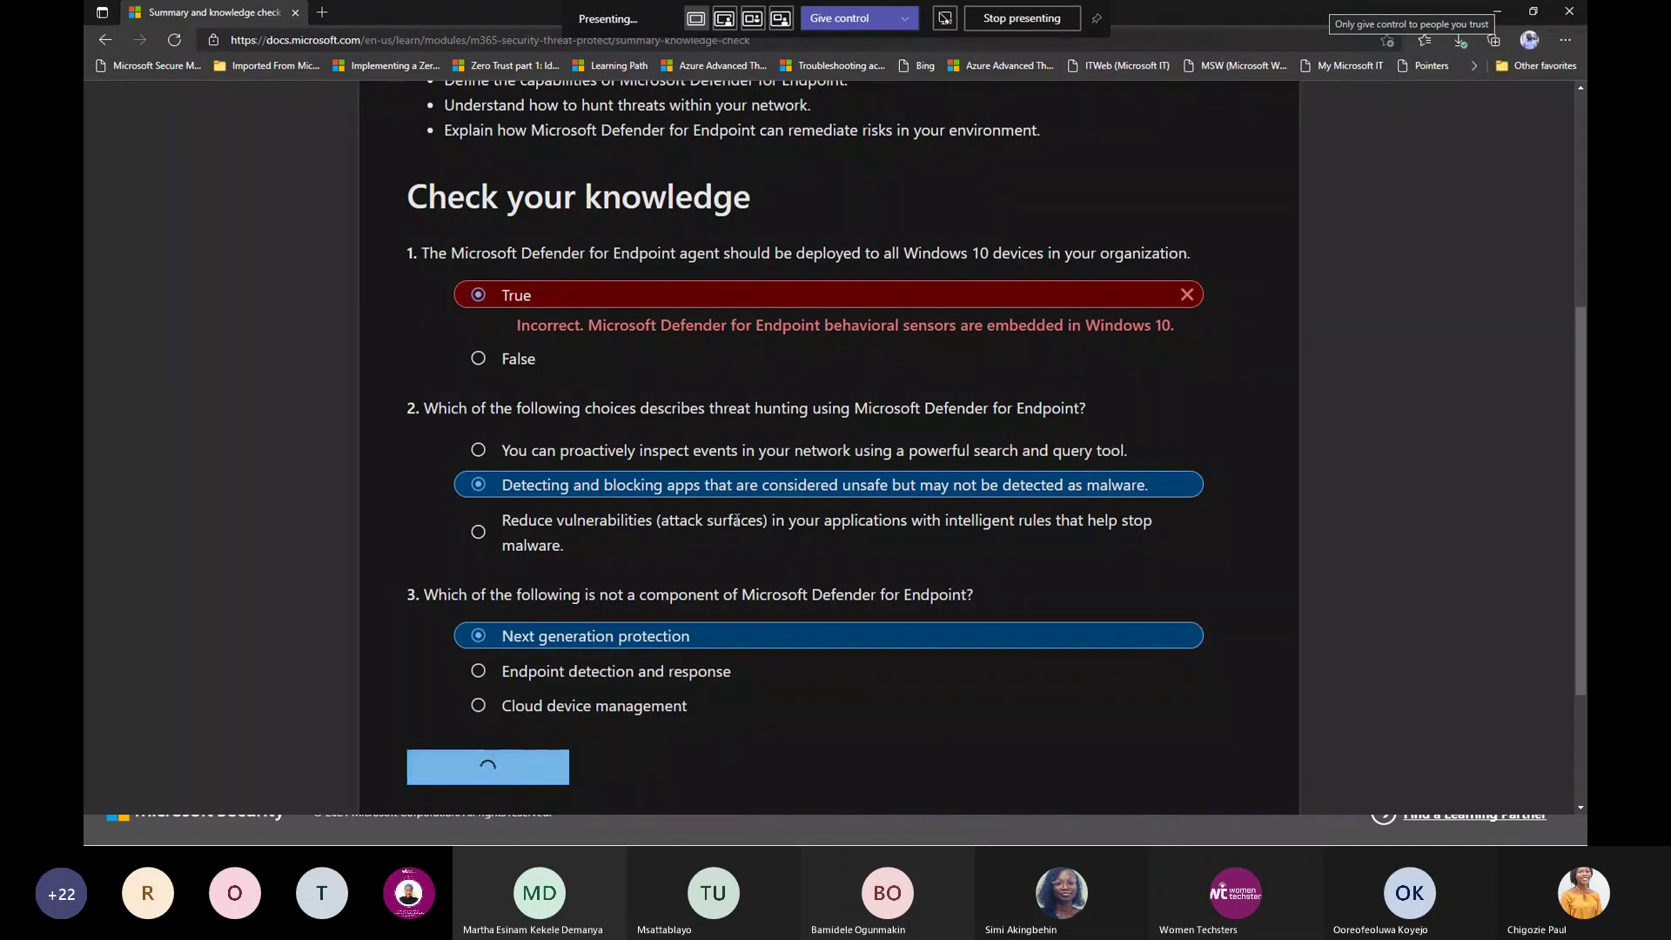
{"action": "left_click_drag", "start_coordinate": [607, 380], "coordinate": [726, 385]}
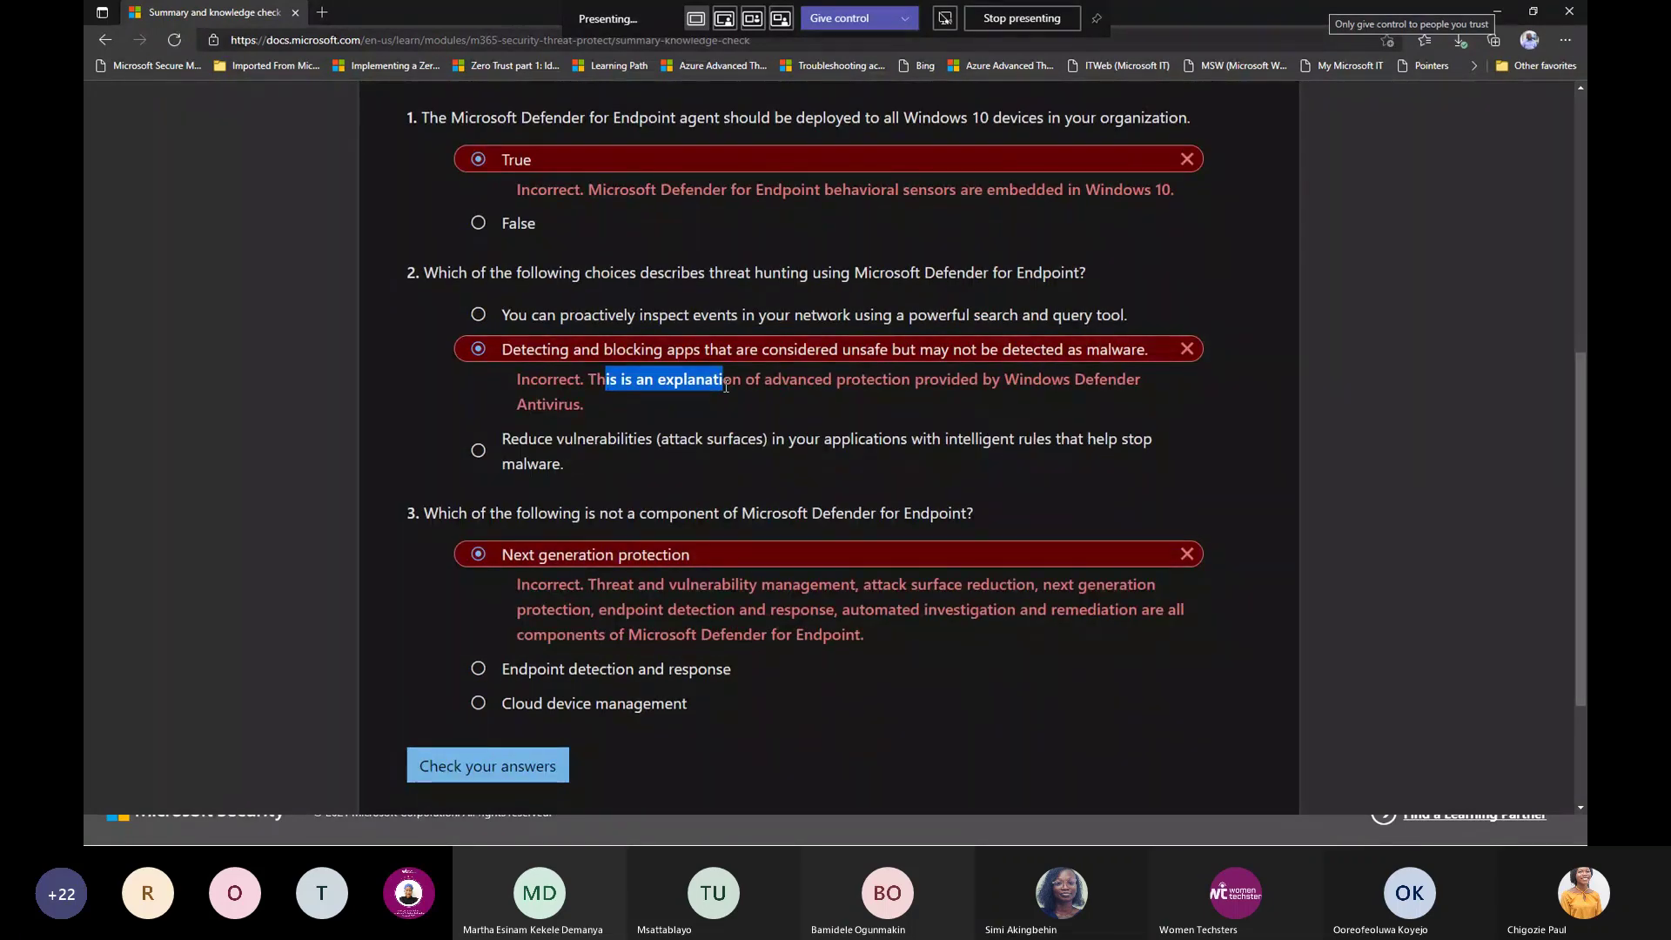
{"action": "left_click", "coordinate": [725, 385]}
Return from the knowledge check to the module's first unit, Introduction to Microsoft Defender for Endpoint, through the list of units
{"action": "scroll", "coordinate": [663, 435], "scroll_direction": "up", "scroll_amount": 5}
{"action": "scroll", "coordinate": [663, 435], "scroll_direction": "down", "scroll_amount": 1}
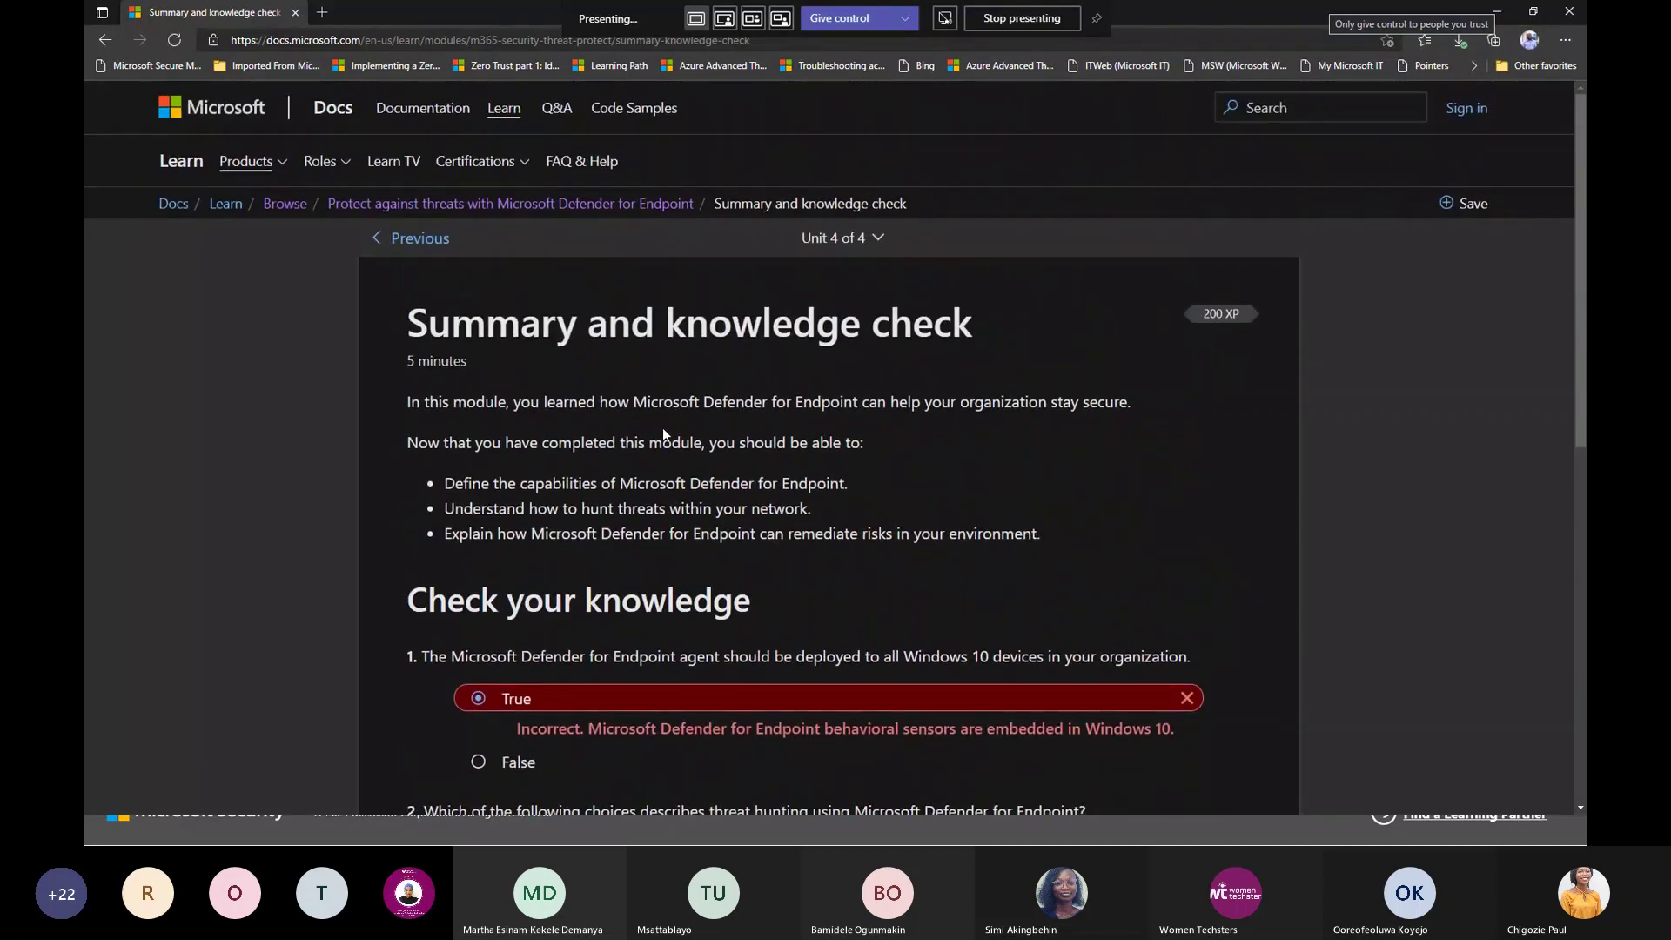
{"action": "left_click", "coordinate": [870, 257]}
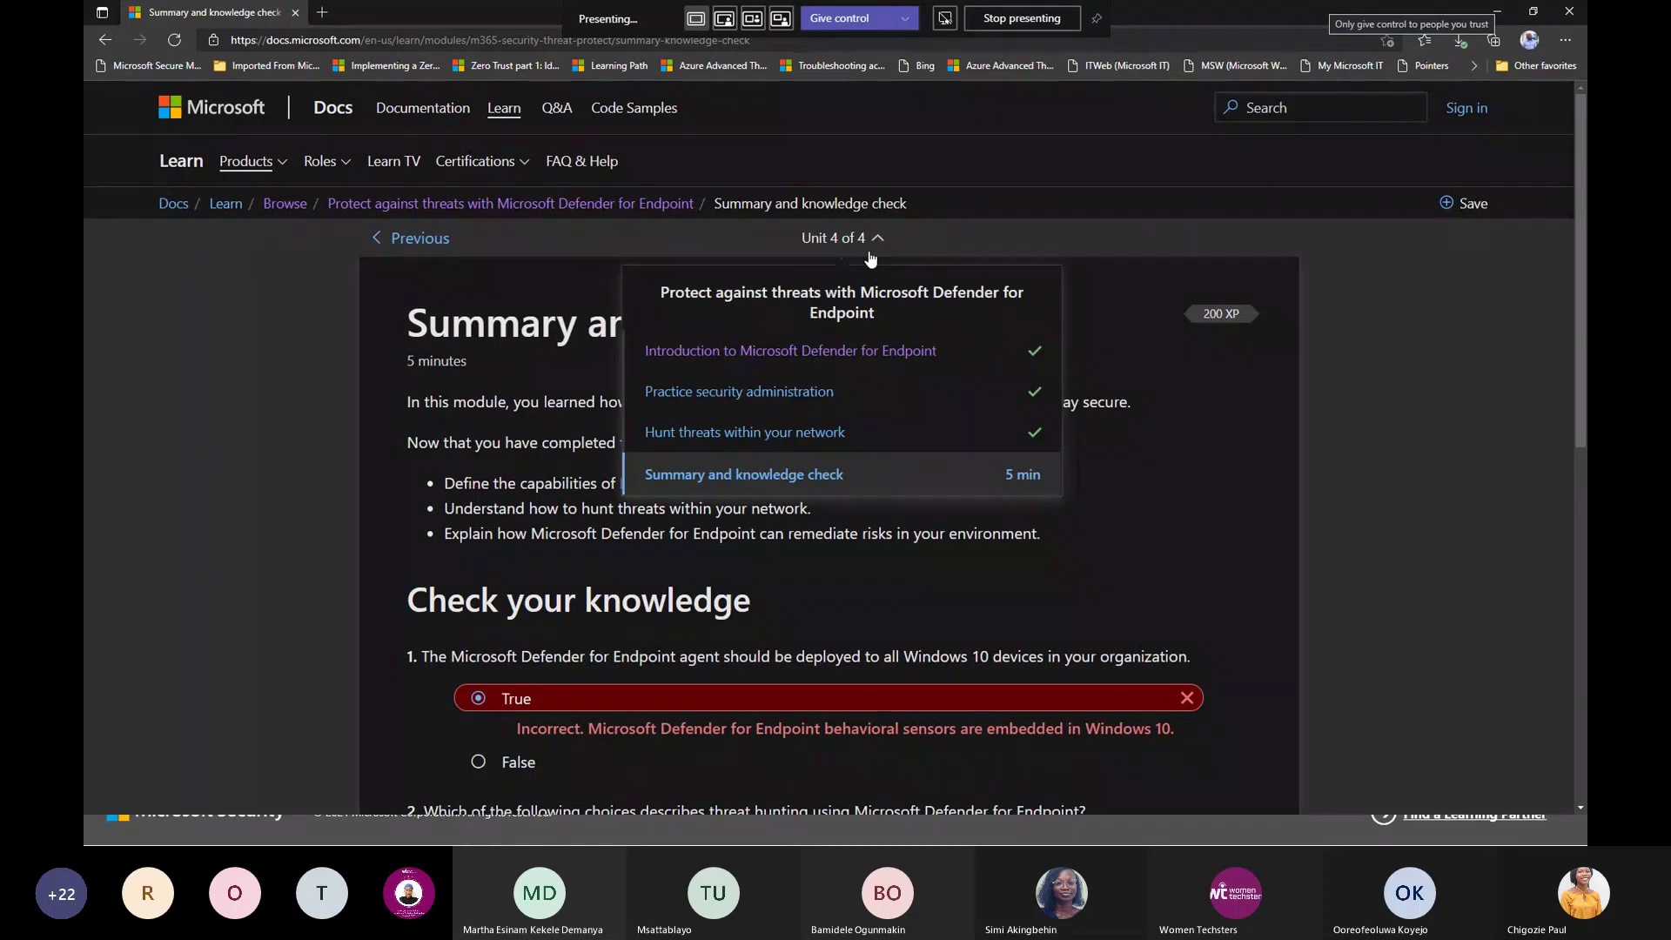
{"action": "left_click", "coordinate": [813, 348]}
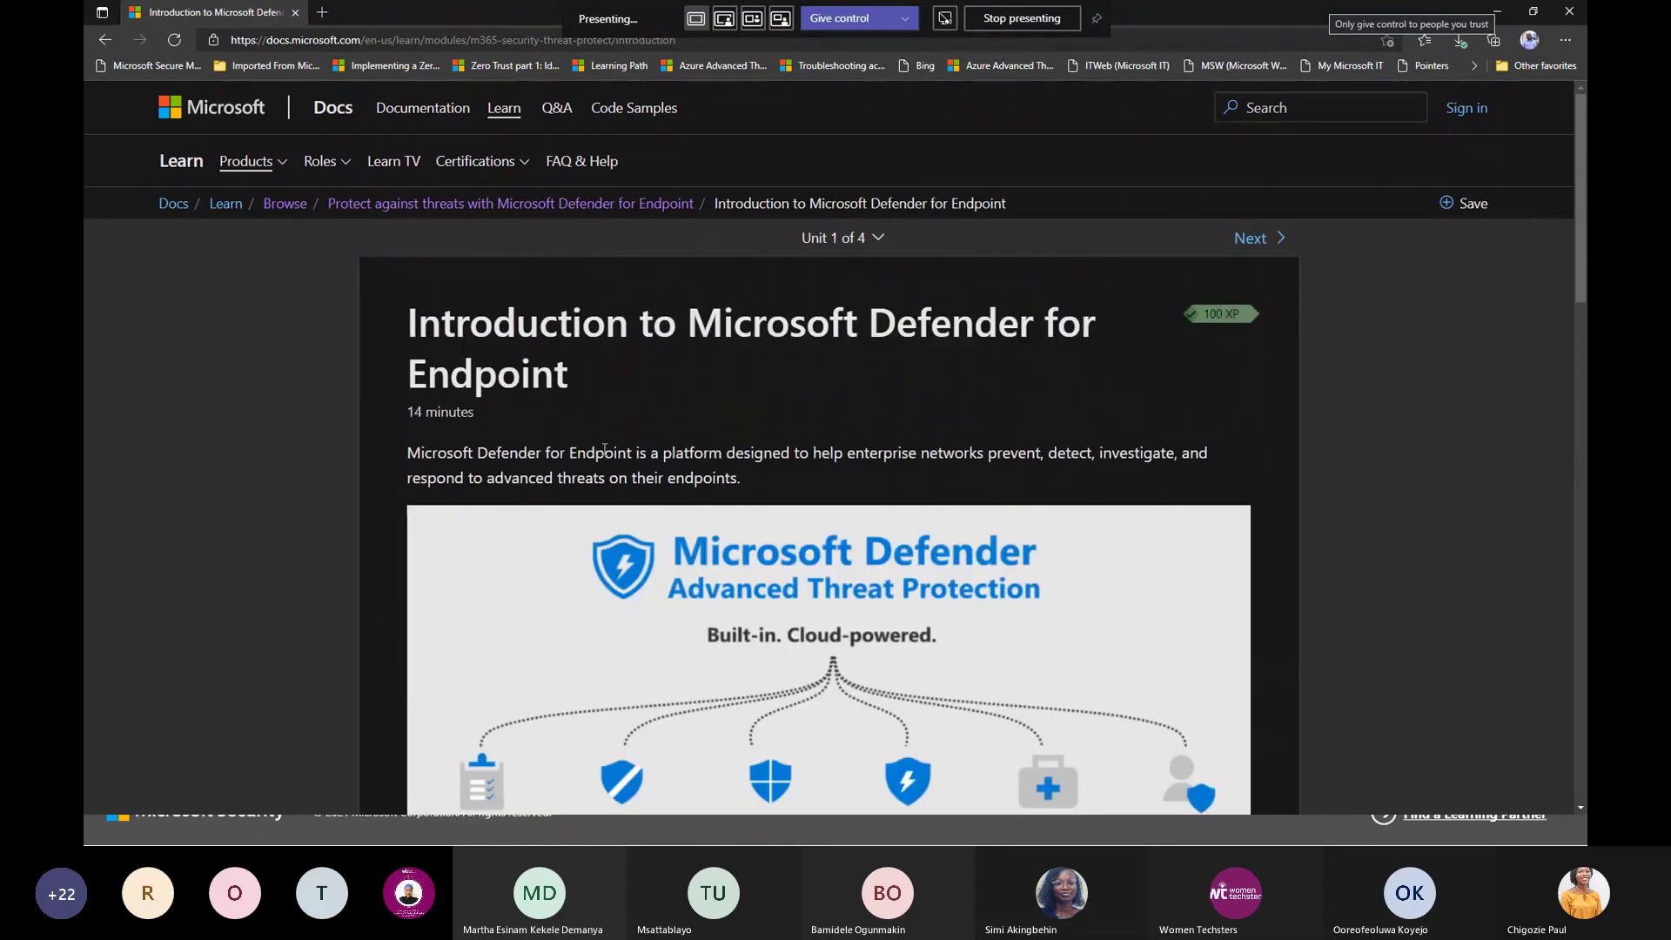
Look through the Introduction to Microsoft Defender for Endpoint unit, covering its capabilities list, overview video and underlying technologies
{"action": "scroll", "coordinate": [604, 454], "scroll_direction": "down", "scroll_amount": 3}
{"action": "scroll", "coordinate": [607, 454], "scroll_direction": "down", "scroll_amount": 4}
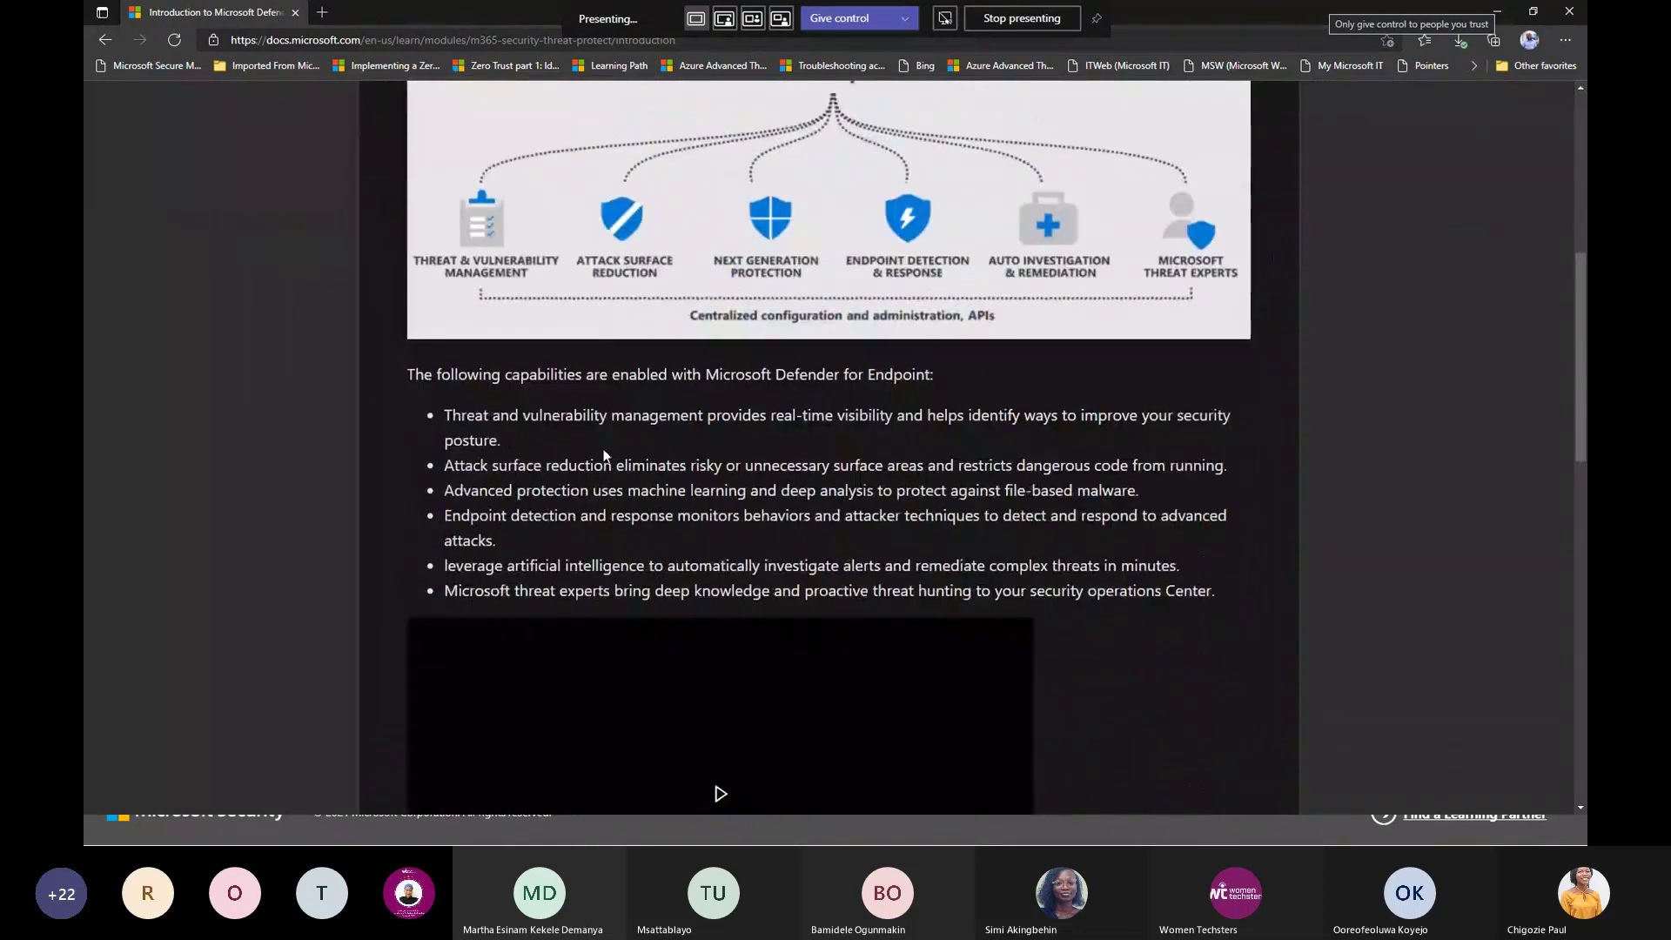
{"action": "scroll", "coordinate": [1165, 581], "scroll_direction": "down", "scroll_amount": 1}
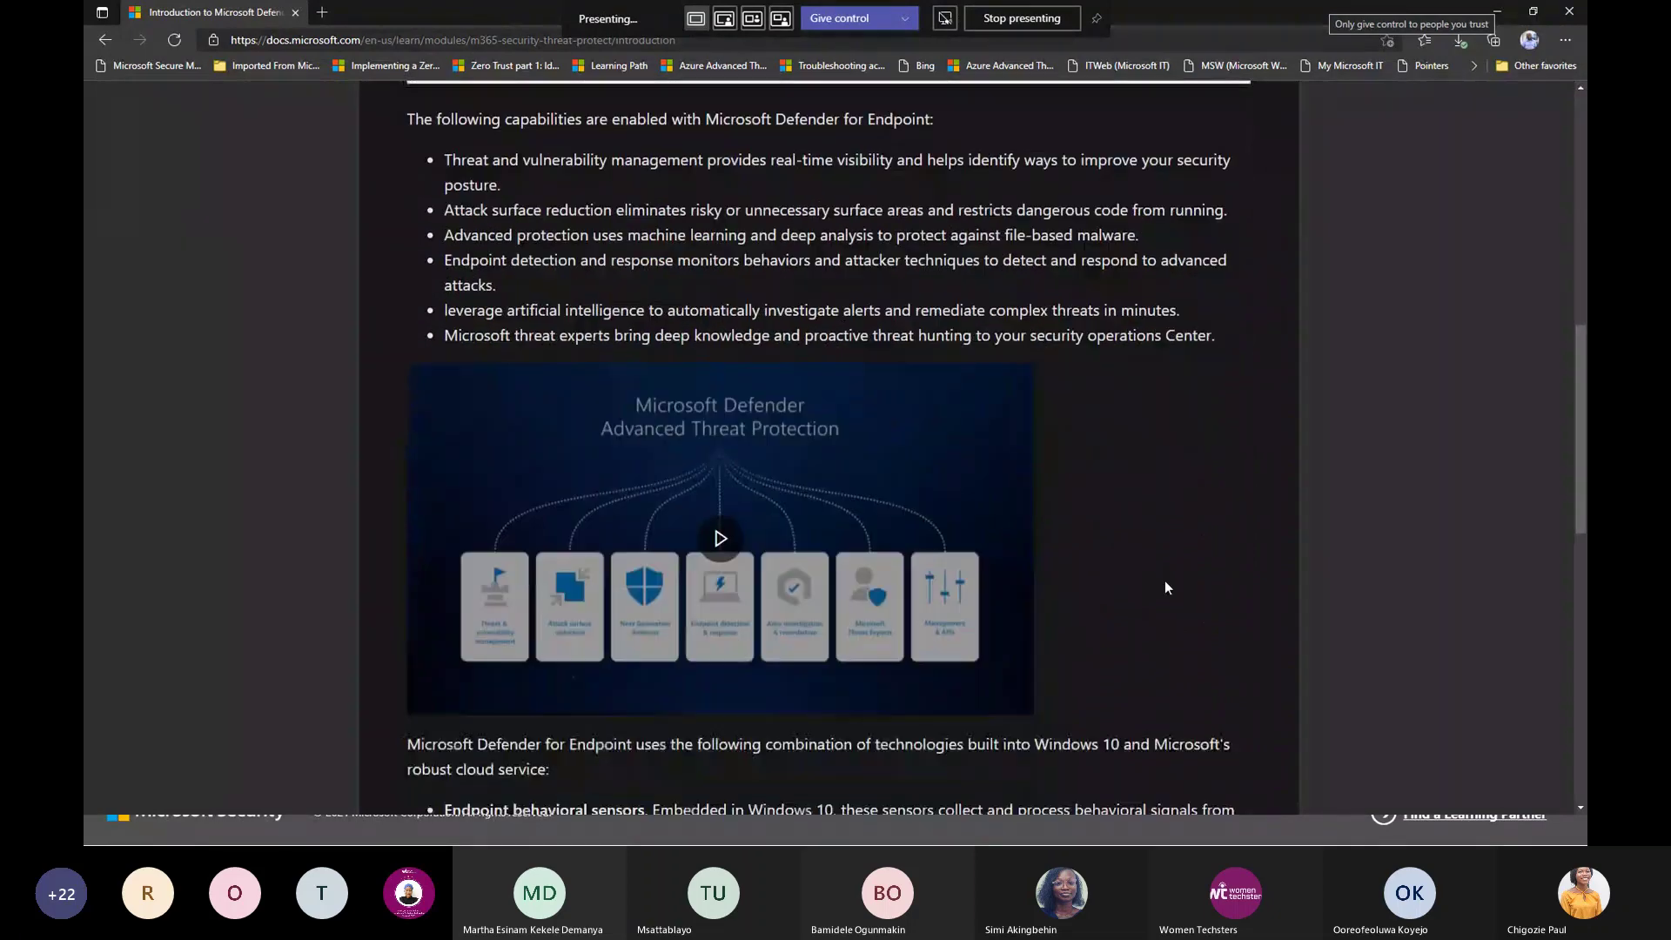
{"action": "scroll", "coordinate": [1158, 576], "scroll_direction": "up", "scroll_amount": 2}
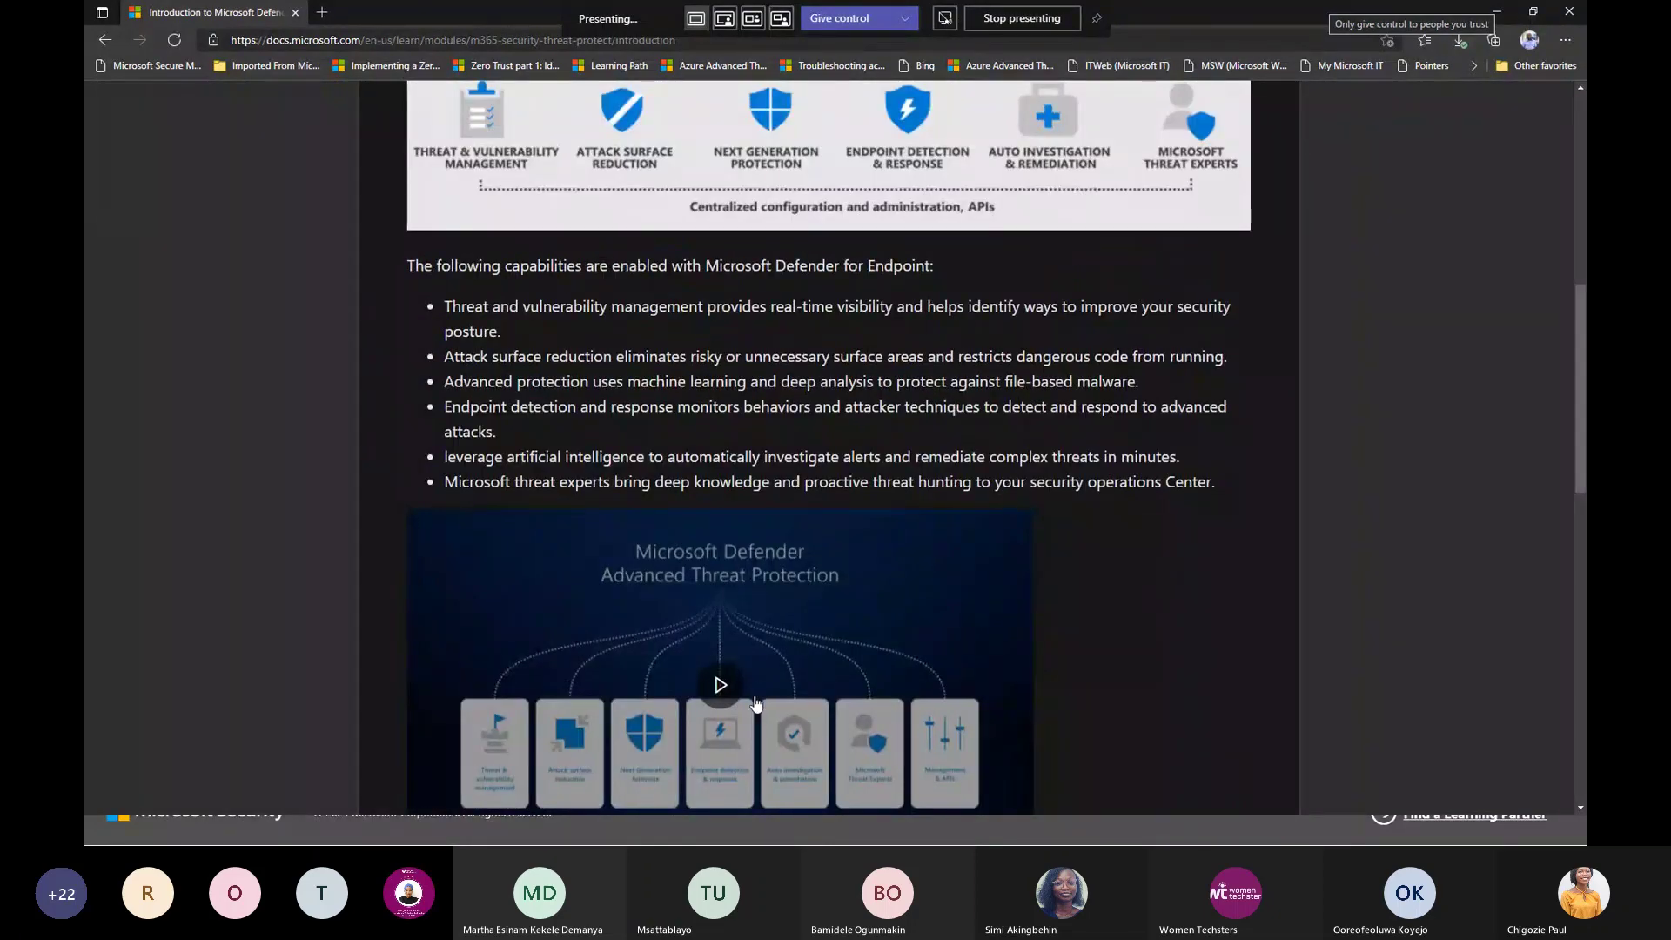
{"action": "scroll", "coordinate": [853, 581], "scroll_direction": "down", "scroll_amount": 15}
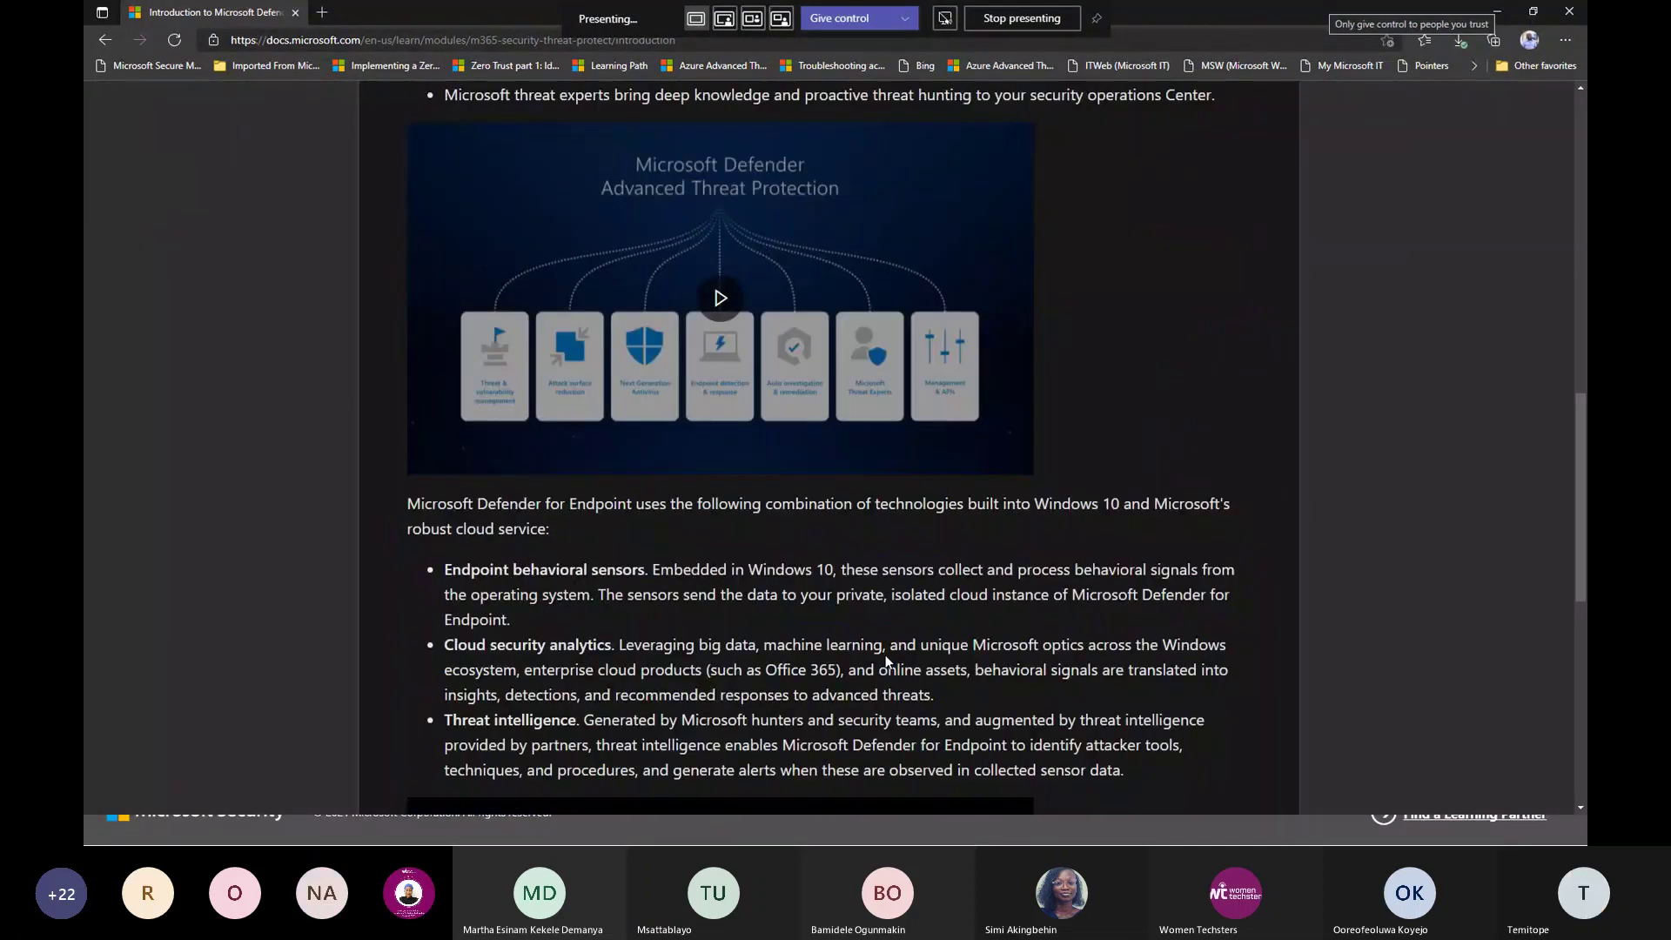
{"action": "scroll", "coordinate": [658, 484], "scroll_direction": "up", "scroll_amount": 15}
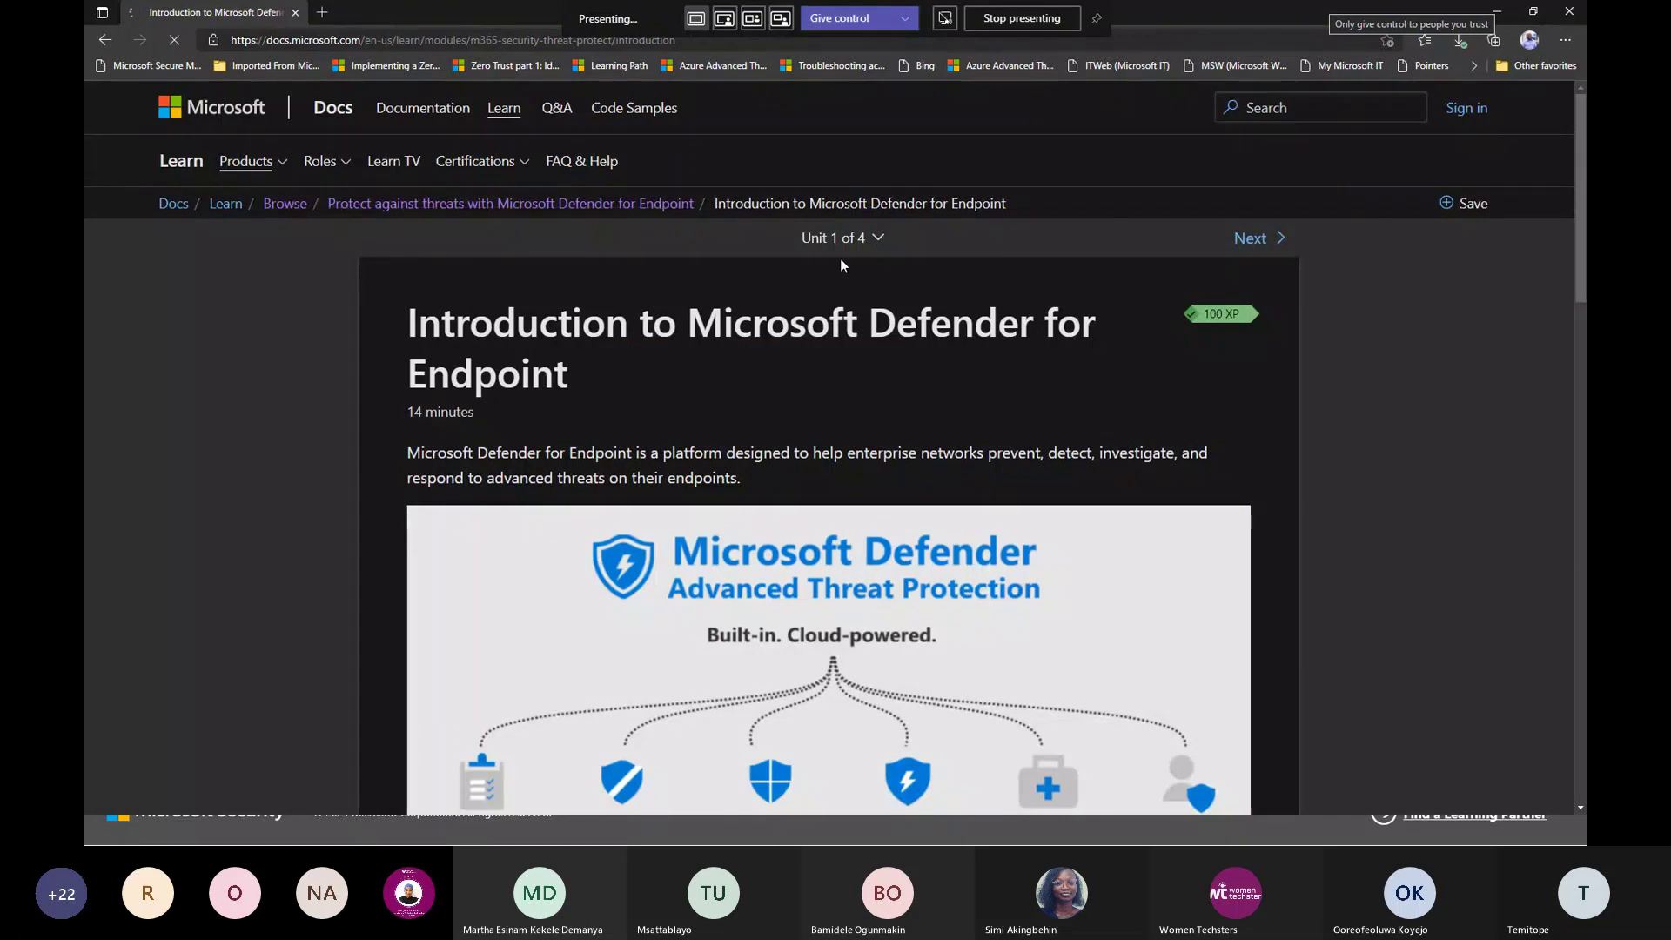
Return to the Protect against threats with Microsoft Defender for Endpoint module overview and find the learning paths it belongs to
{"action": "left_click", "coordinate": [657, 203]}
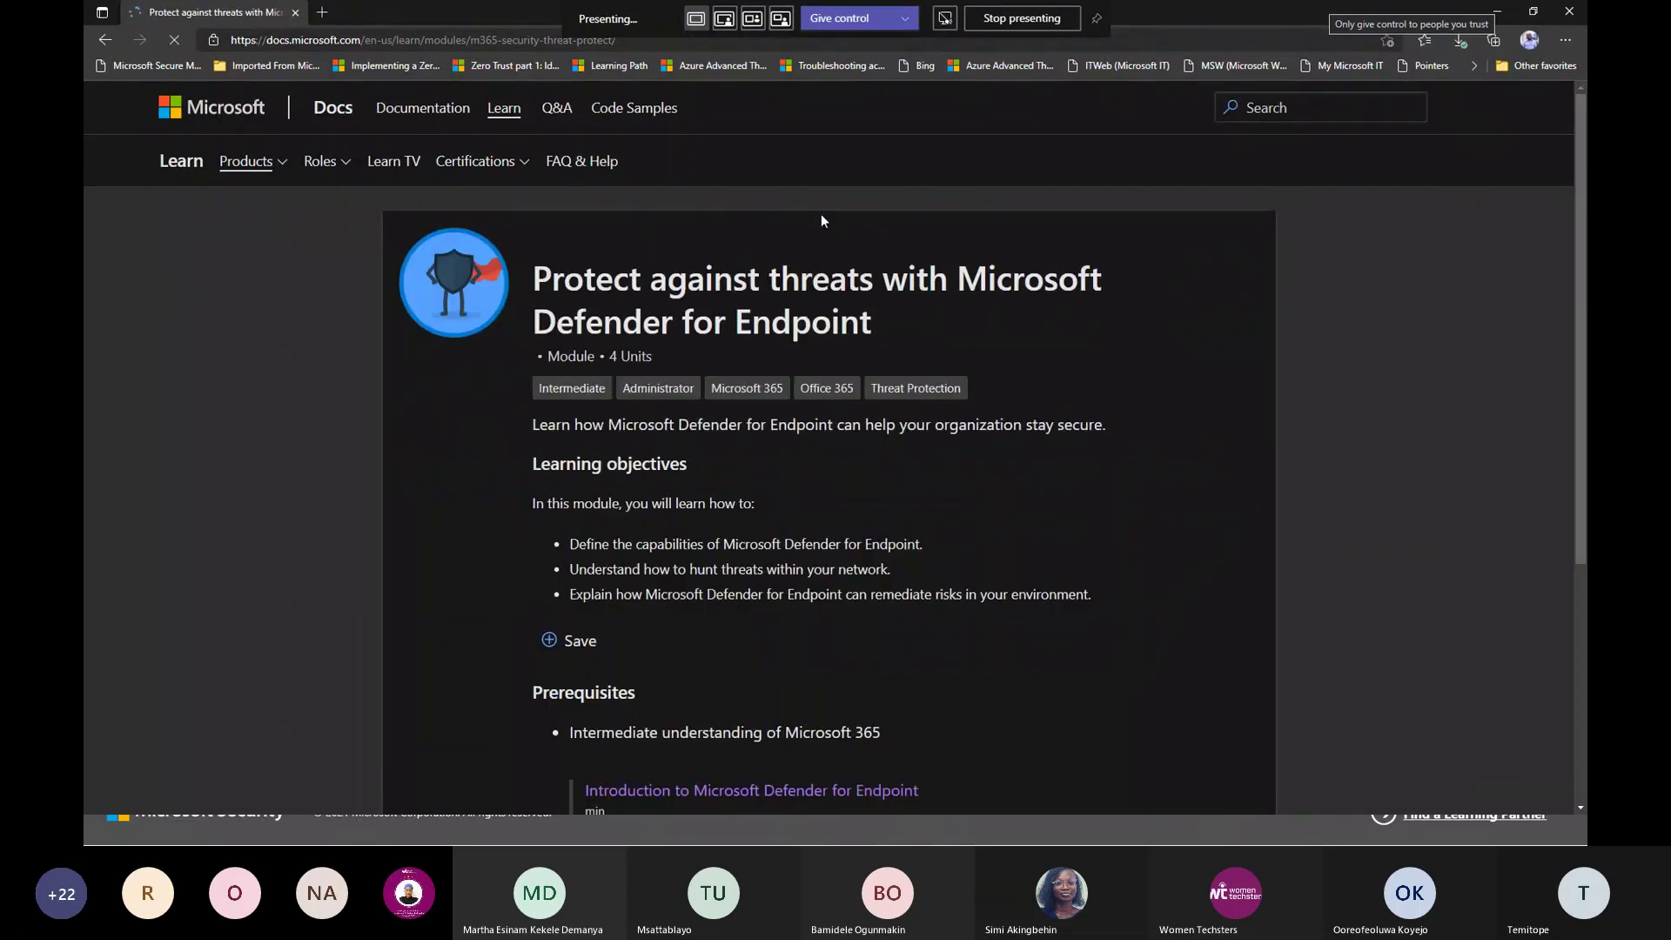
{"action": "scroll", "coordinate": [917, 604], "scroll_direction": "down", "scroll_amount": 3}
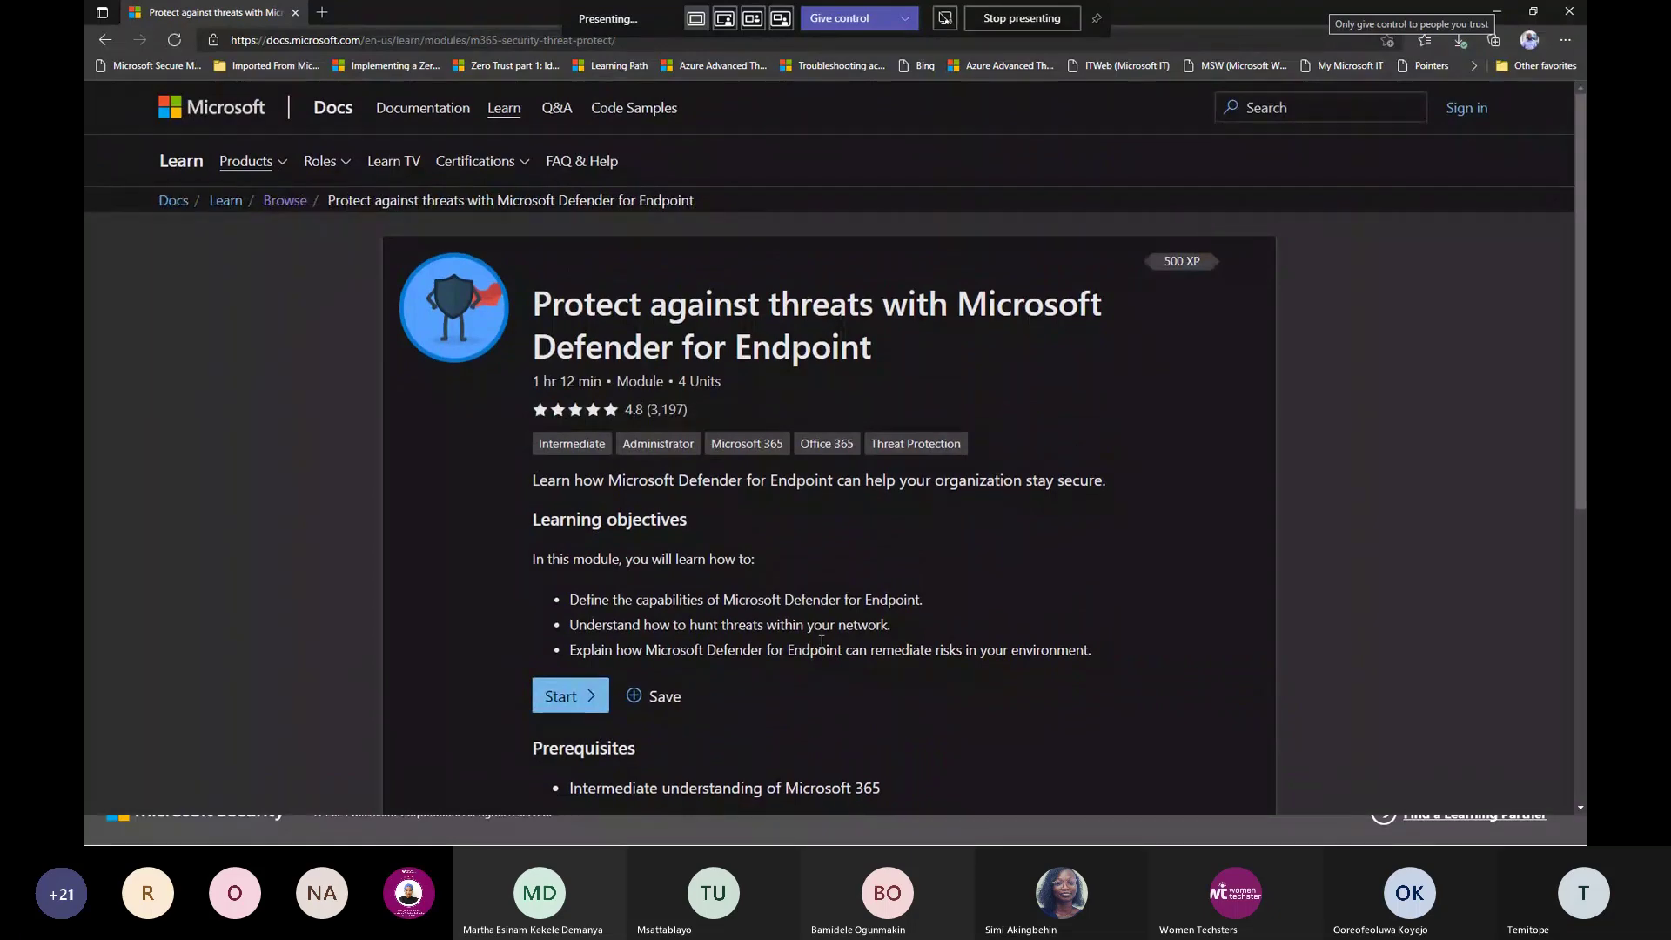
{"action": "scroll", "coordinate": [821, 642], "scroll_direction": "down", "scroll_amount": 5}
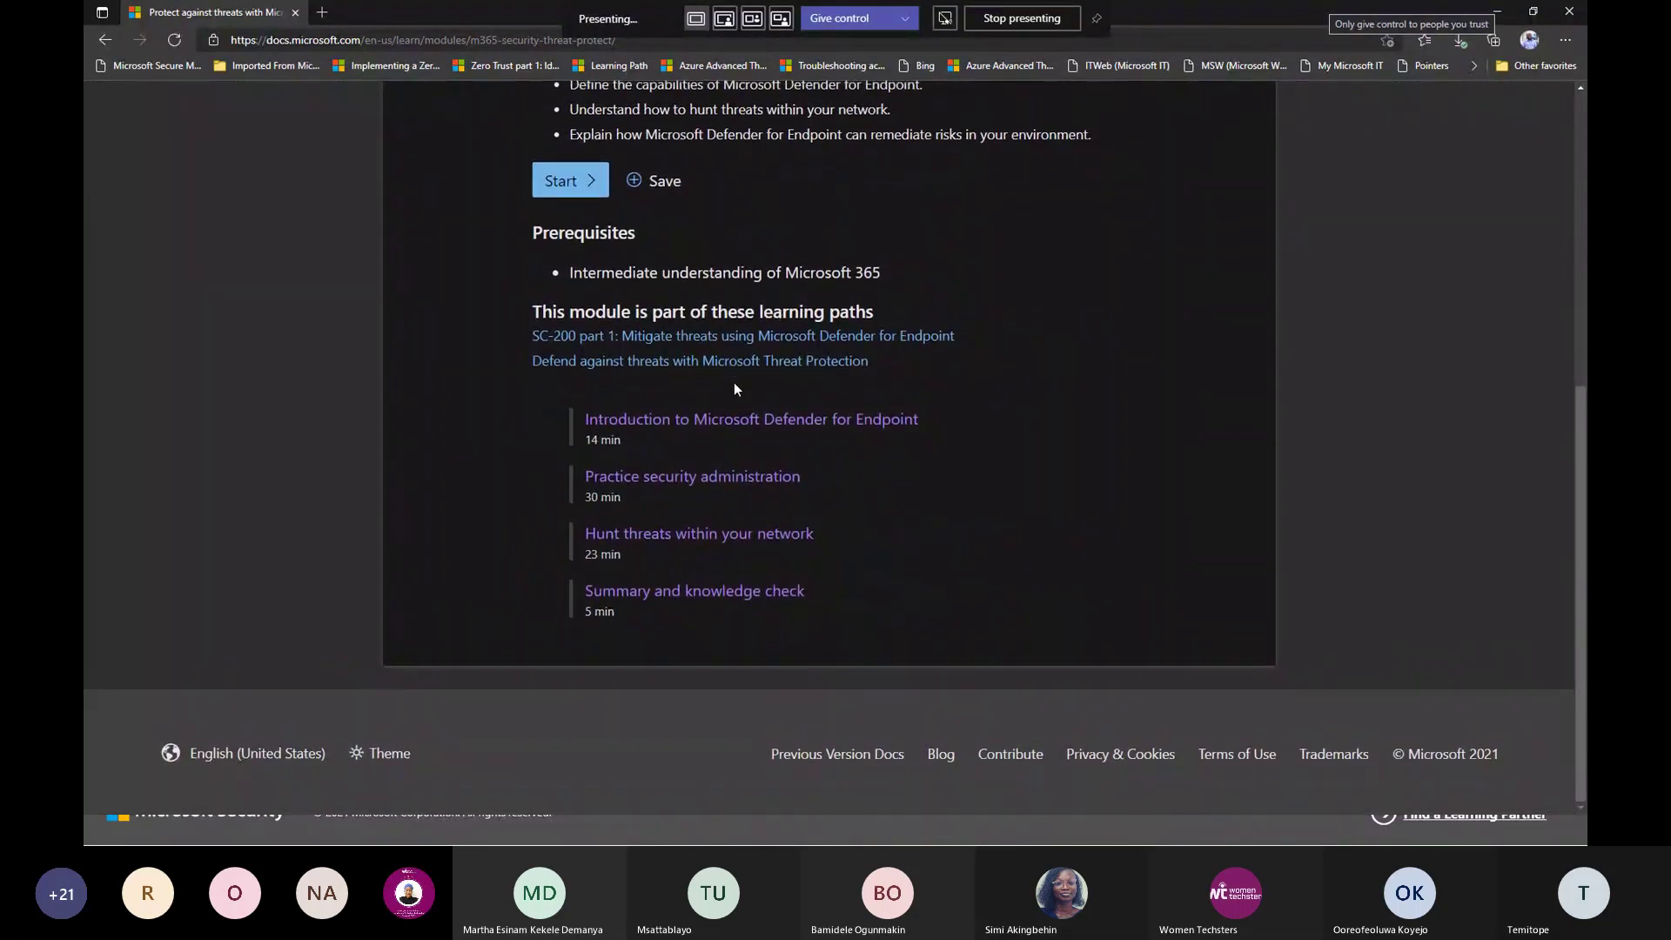
Open the SC-200 part 1 learning path and go to its Deploy the Microsoft Defender for Endpoint environment module
{"action": "left_click", "coordinate": [722, 339]}
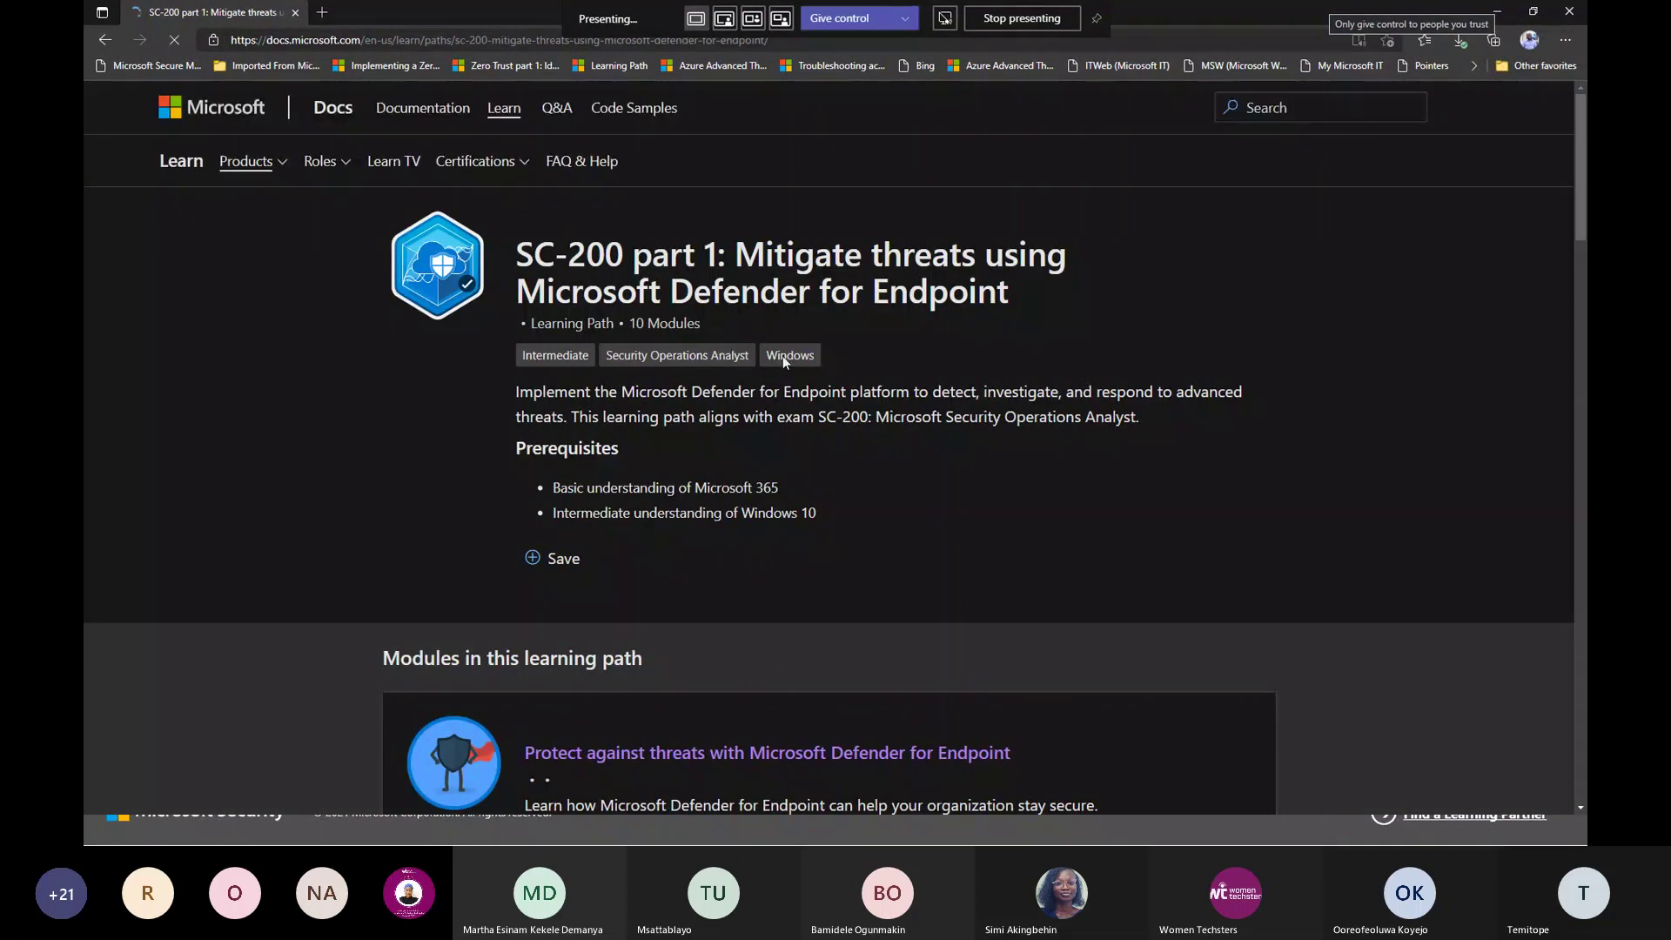
{"action": "scroll", "coordinate": [1130, 587], "scroll_direction": "down", "scroll_amount": 9}
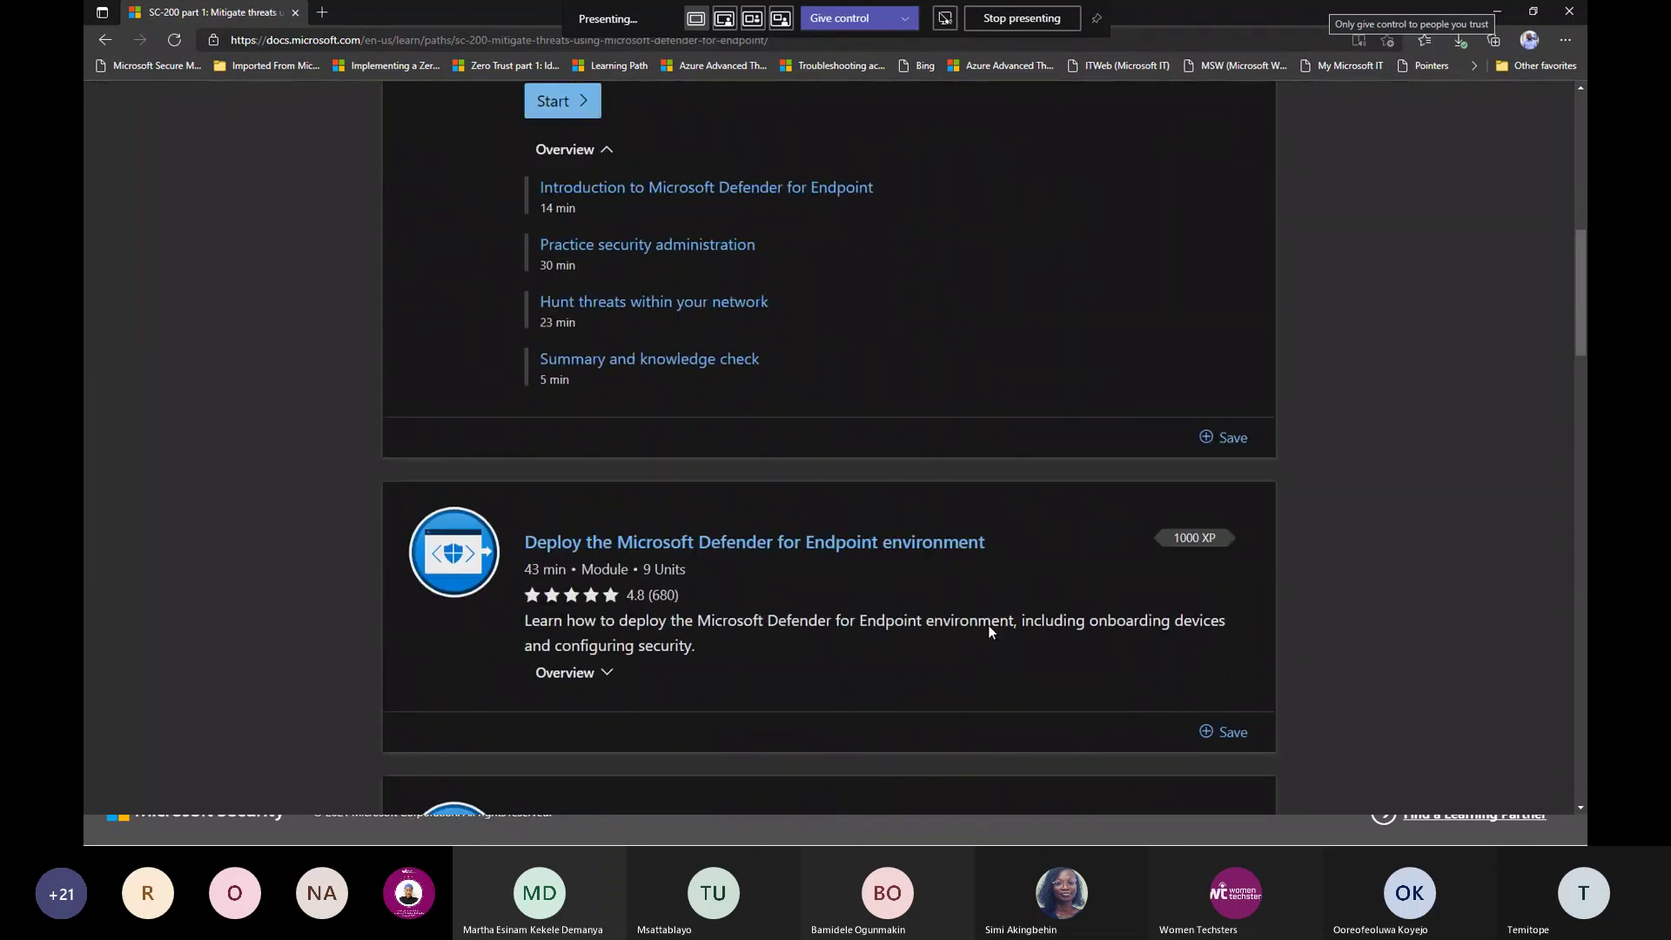
{"action": "left_click", "coordinate": [728, 533]}
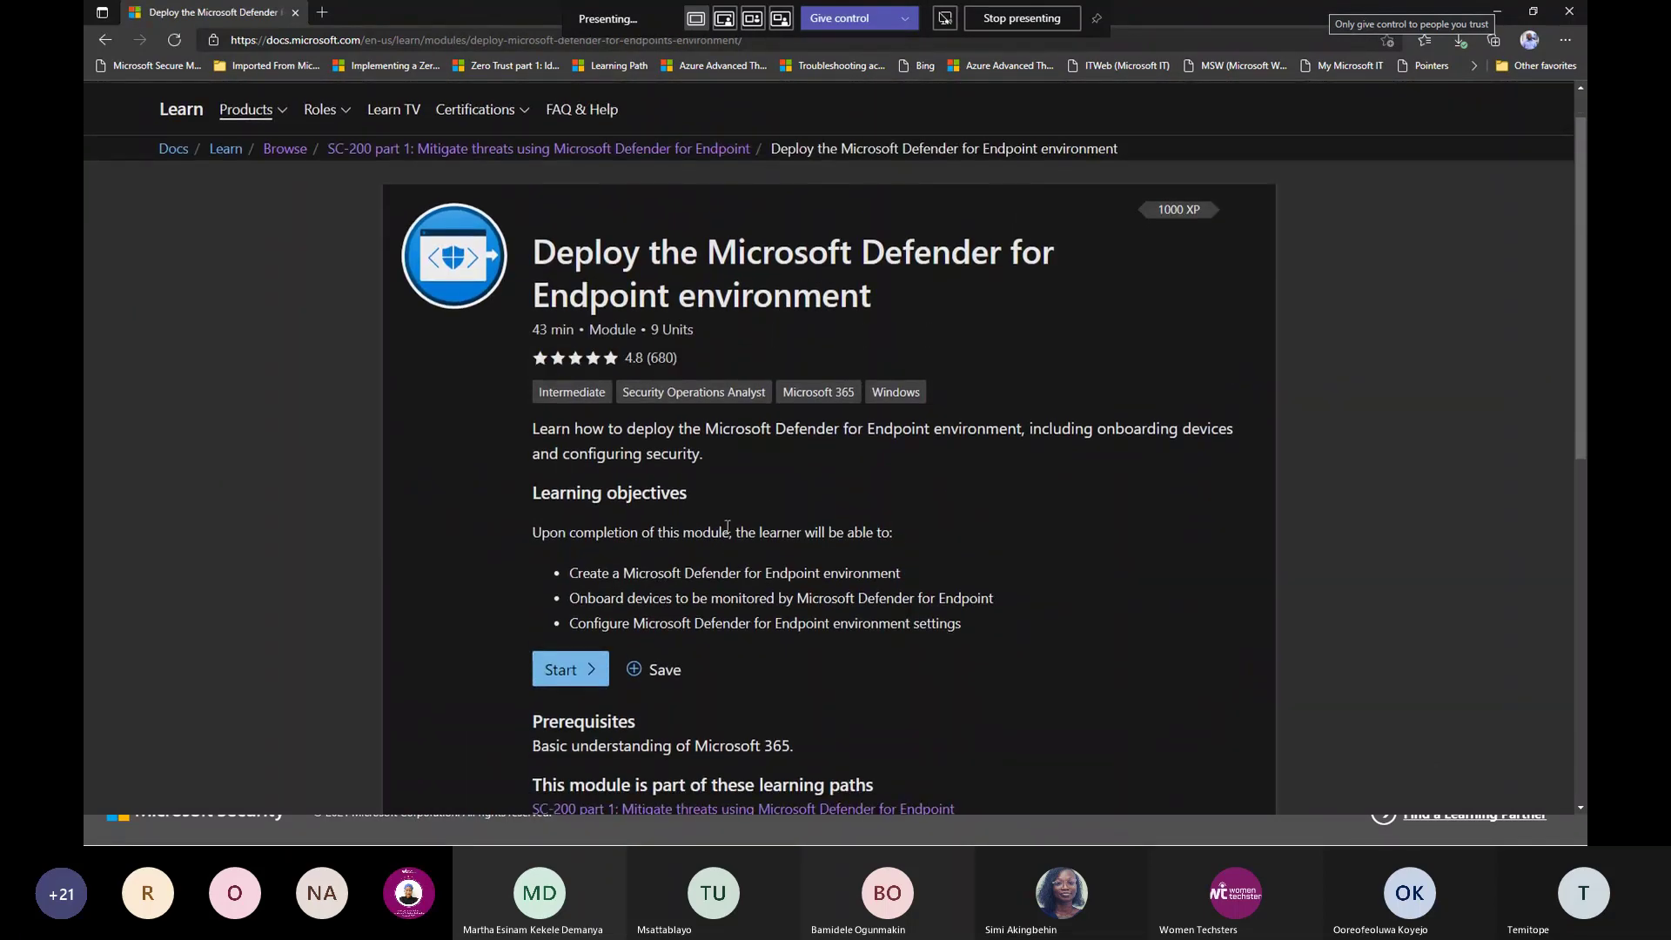
Examine the Deploy module's learning objectives, prerequisites and list of units, and highlight its total duration
{"action": "scroll", "coordinate": [727, 526], "scroll_direction": "down", "scroll_amount": 2}
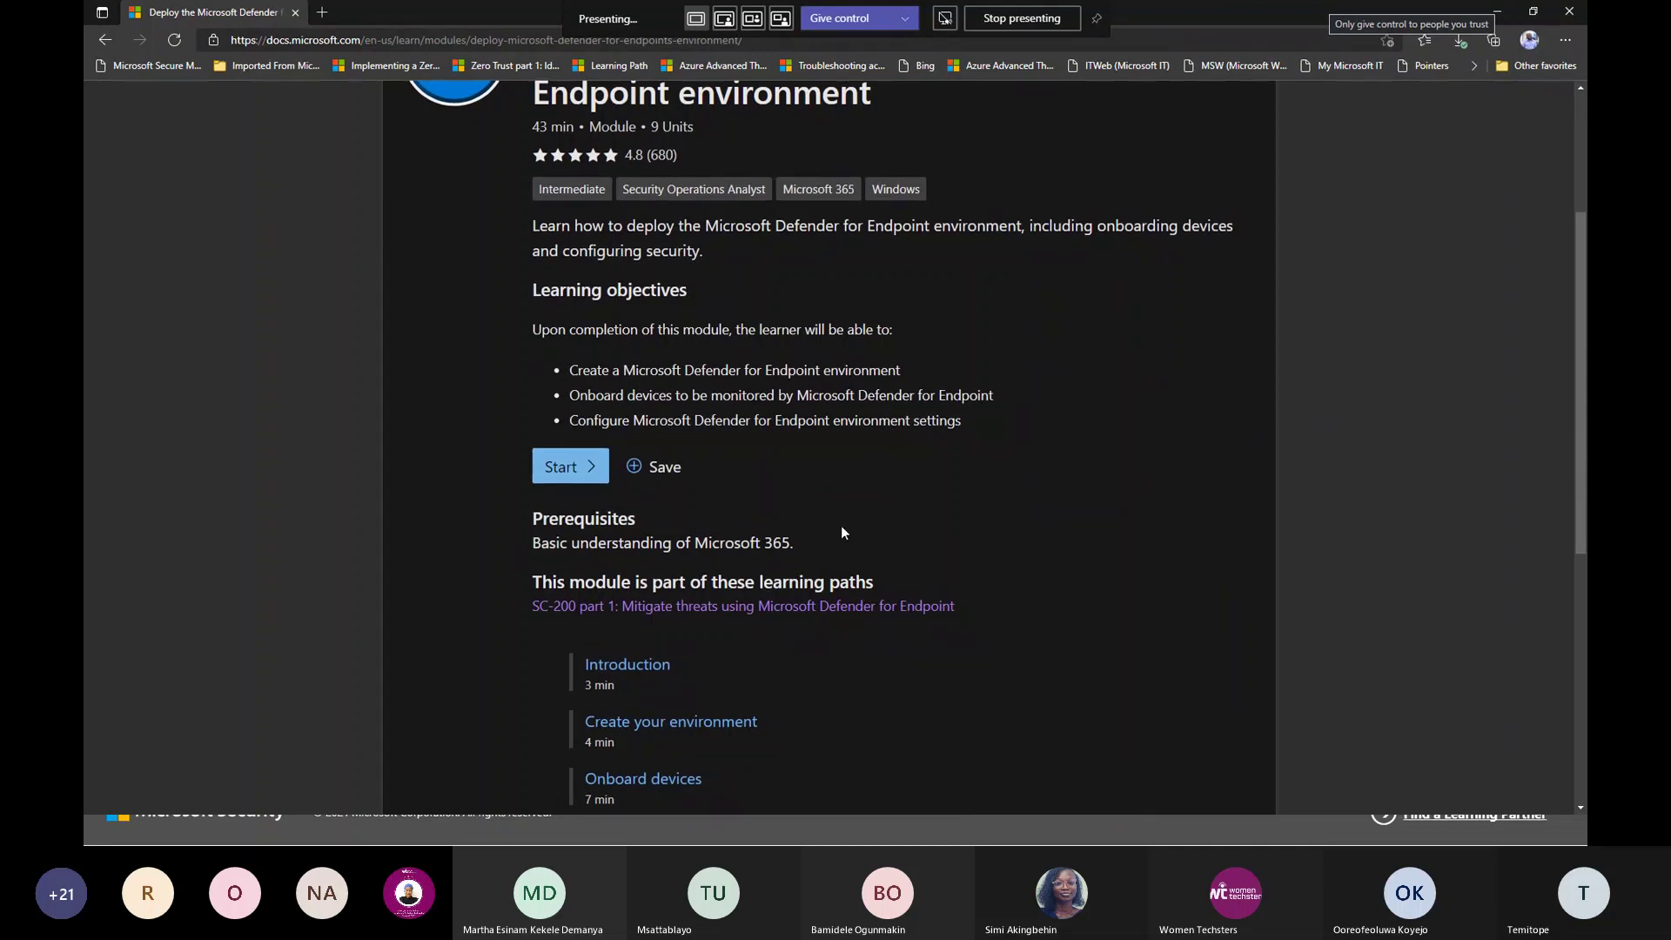
{"action": "scroll", "coordinate": [842, 533], "scroll_direction": "down", "scroll_amount": 1}
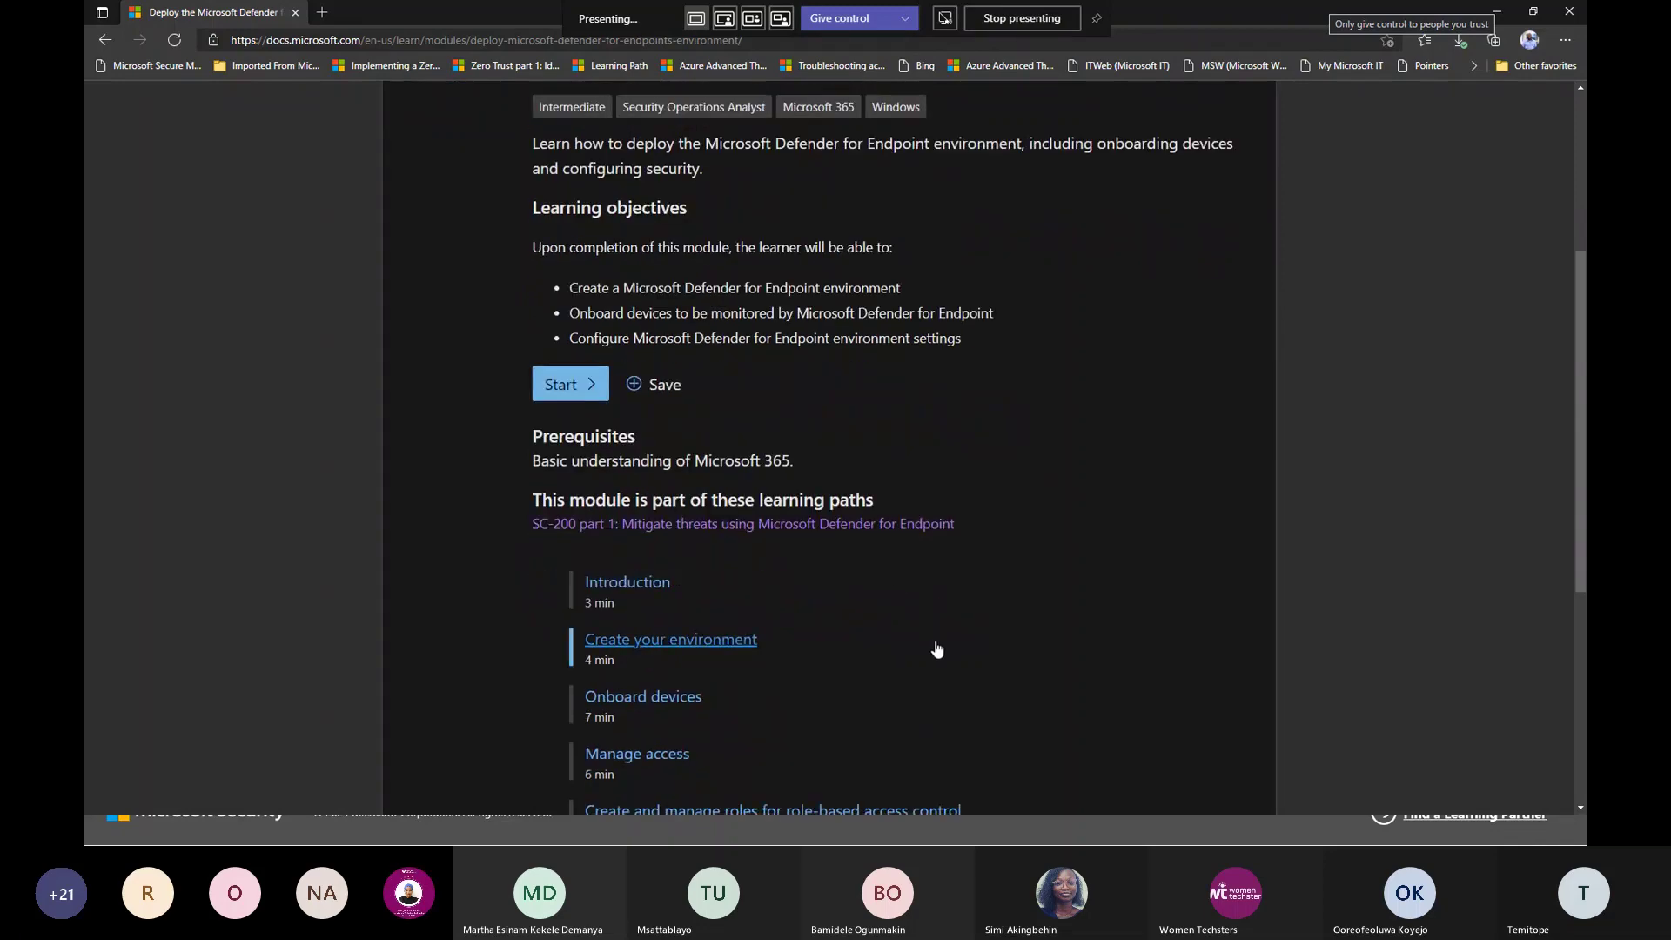
{"action": "scroll", "coordinate": [937, 649], "scroll_direction": "down", "scroll_amount": 1}
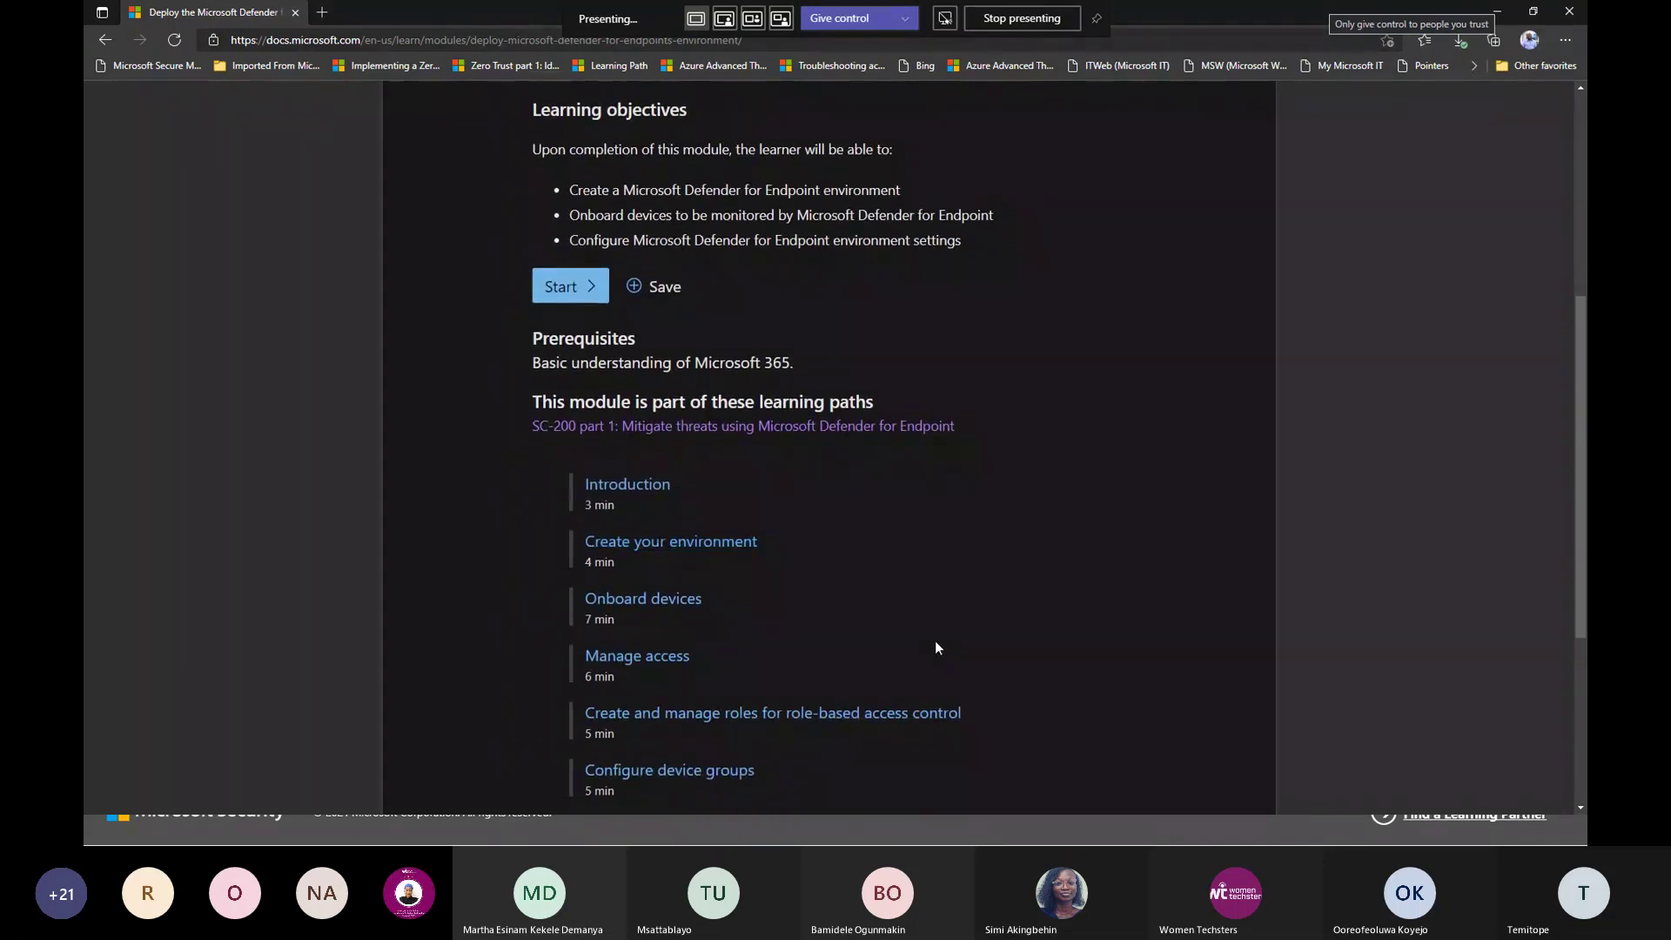
{"action": "scroll", "coordinate": [937, 648], "scroll_direction": "down", "scroll_amount": 2}
{"action": "scroll", "coordinate": [937, 647], "scroll_direction": "up", "scroll_amount": 2}
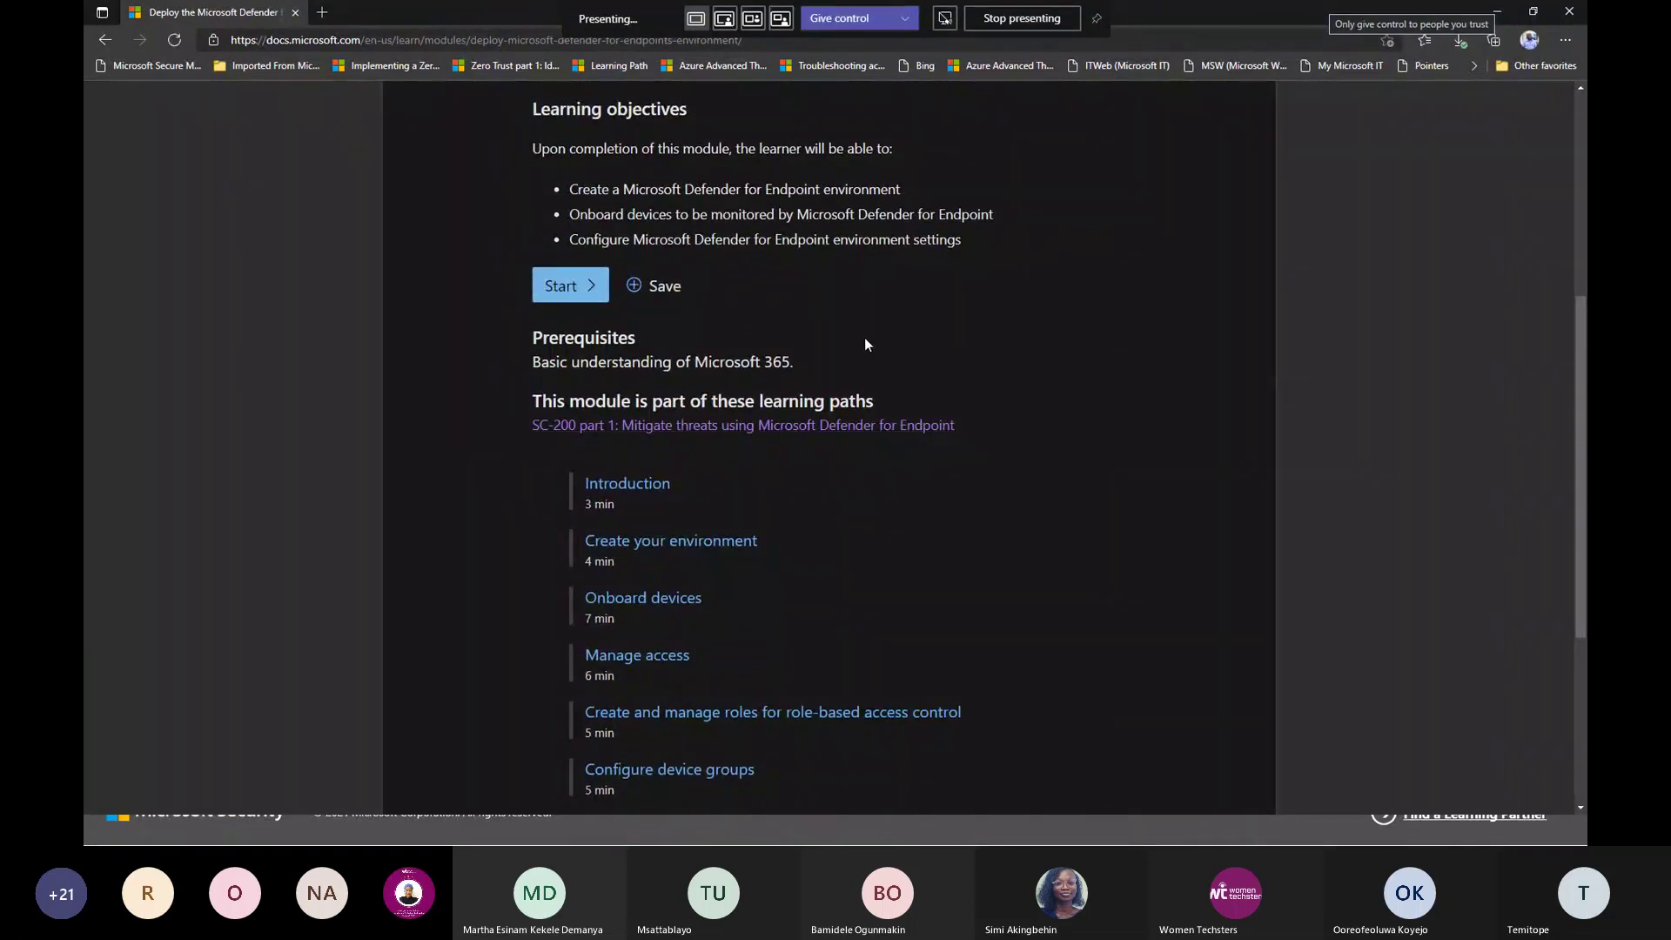
{"action": "scroll", "coordinate": [866, 345], "scroll_direction": "down", "scroll_amount": 1}
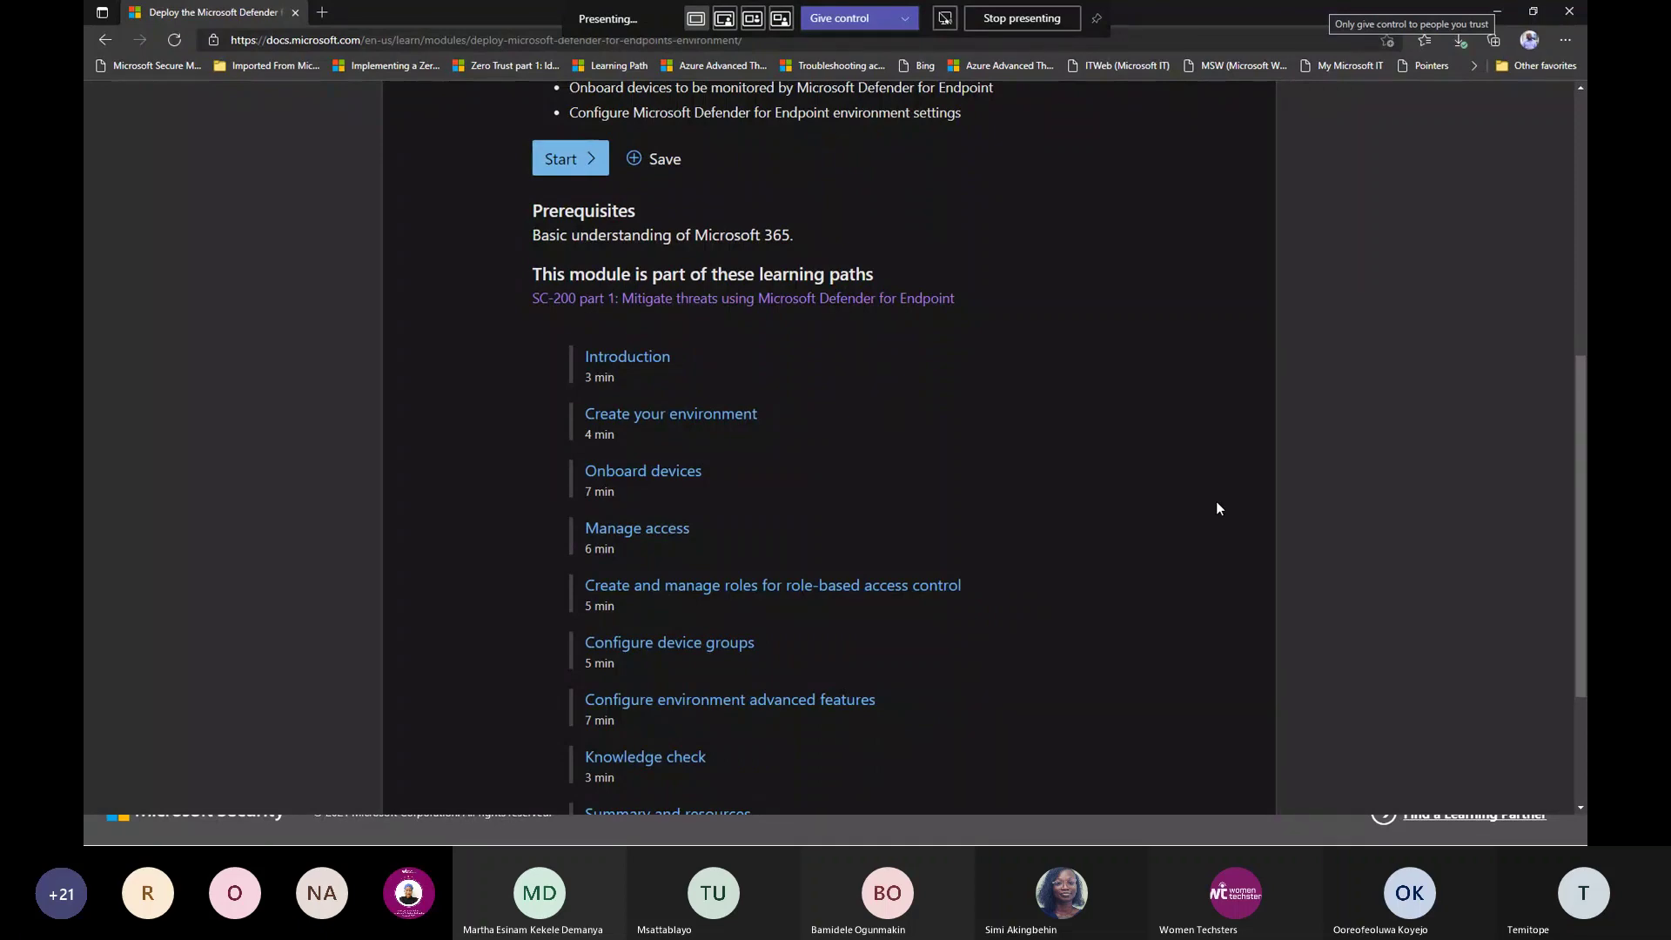
{"action": "scroll", "coordinate": [1219, 506], "scroll_direction": "down", "scroll_amount": 2}
{"action": "scroll", "coordinate": [1220, 505], "scroll_direction": "up", "scroll_amount": 4}
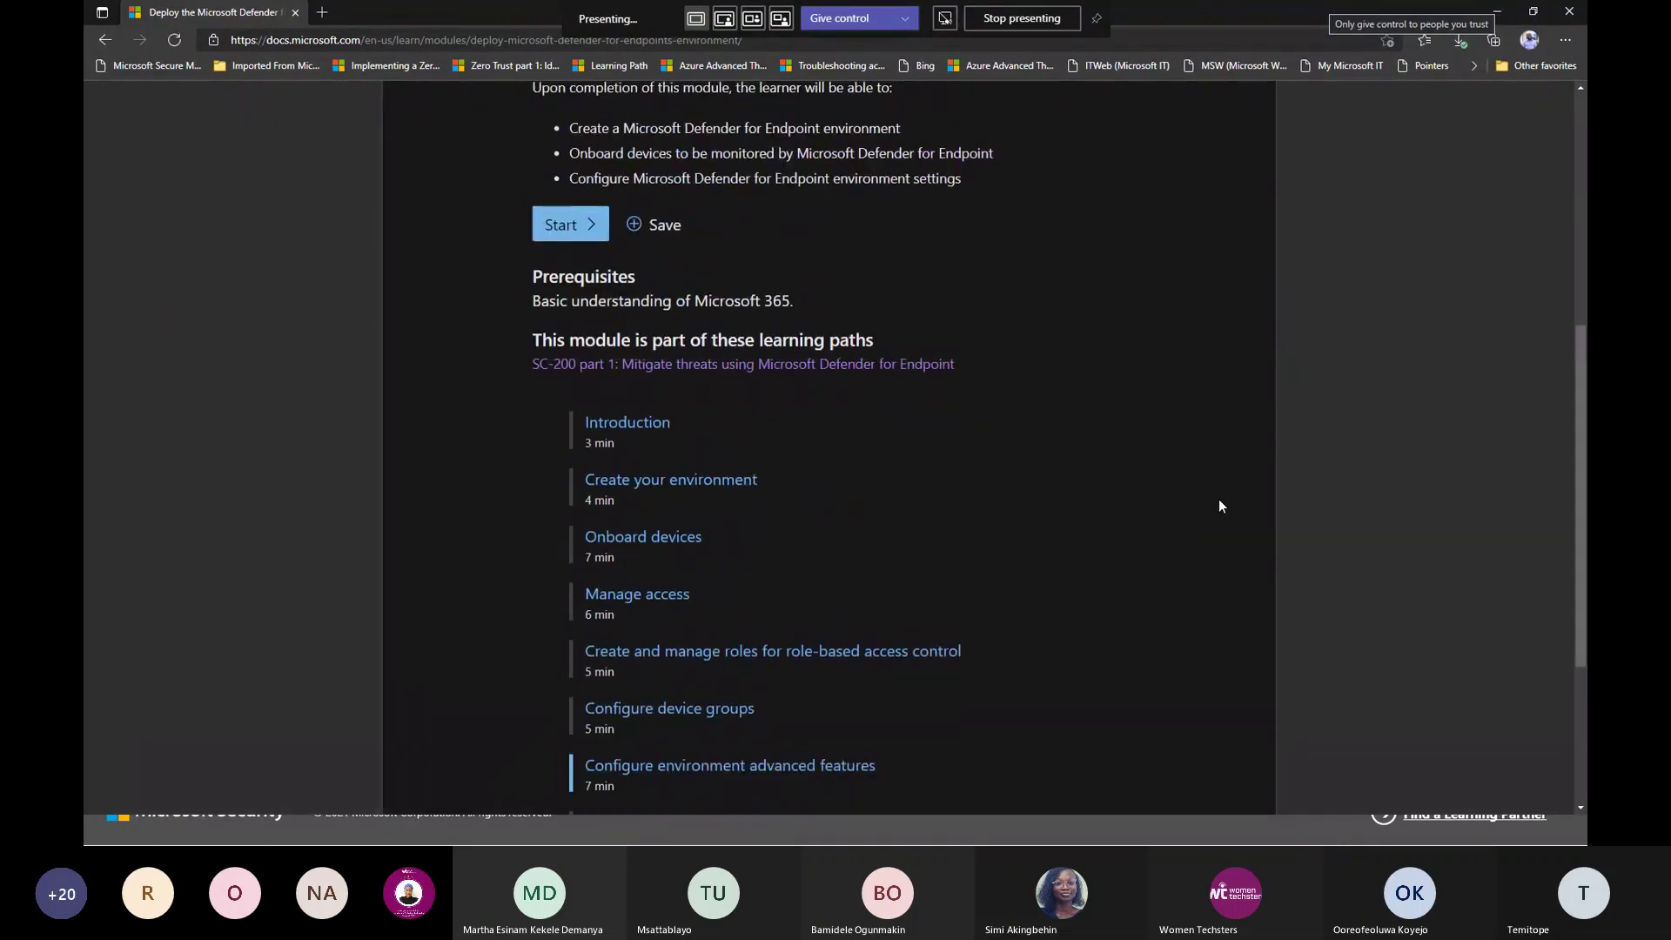
{"action": "scroll", "coordinate": [1220, 505], "scroll_direction": "up", "scroll_amount": 2}
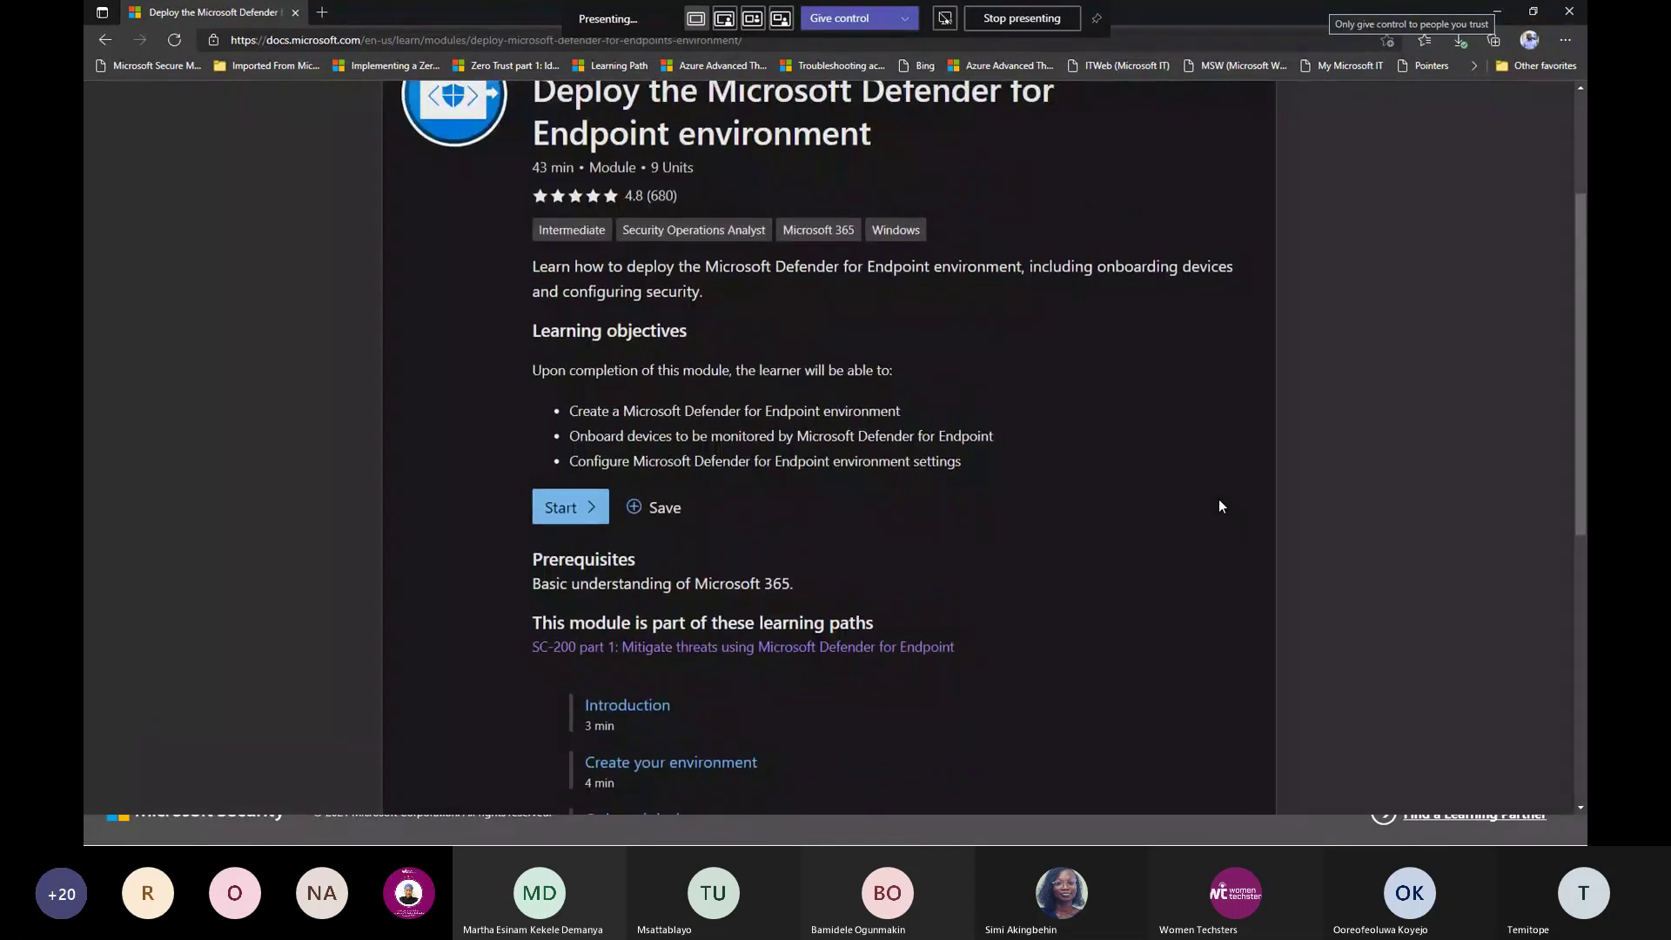
{"action": "scroll", "coordinate": [1220, 506], "scroll_direction": "up", "scroll_amount": 1}
{"action": "scroll", "coordinate": [1219, 505], "scroll_direction": "down", "scroll_amount": 2}
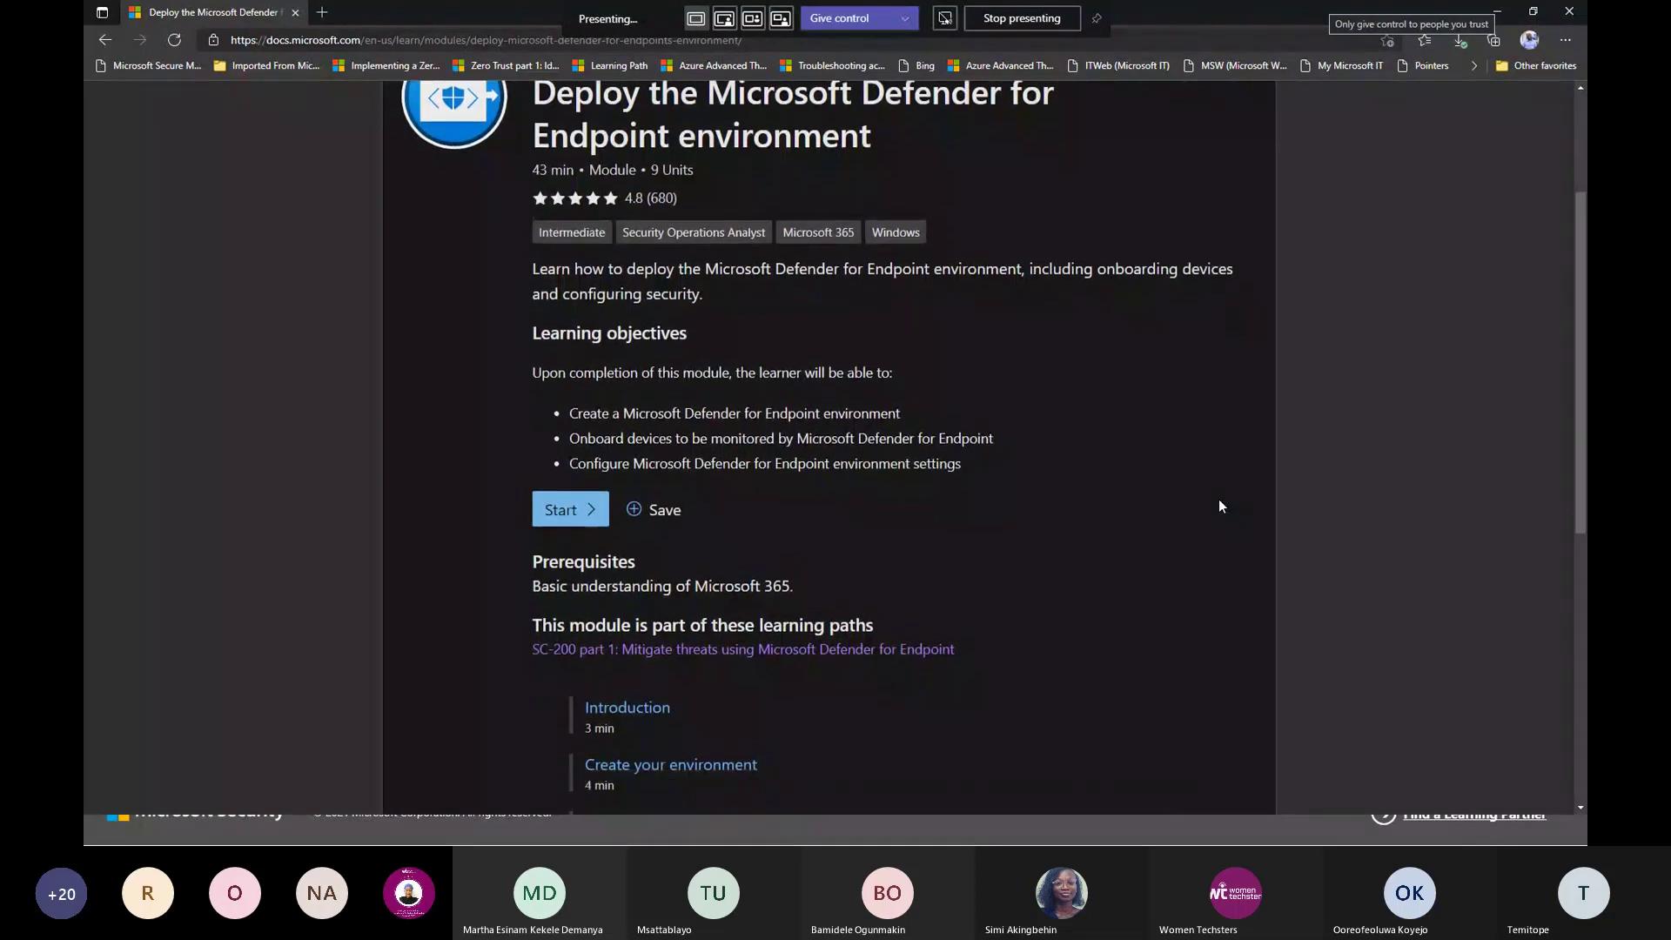
{"action": "scroll", "coordinate": [1219, 506], "scroll_direction": "down", "scroll_amount": 2}
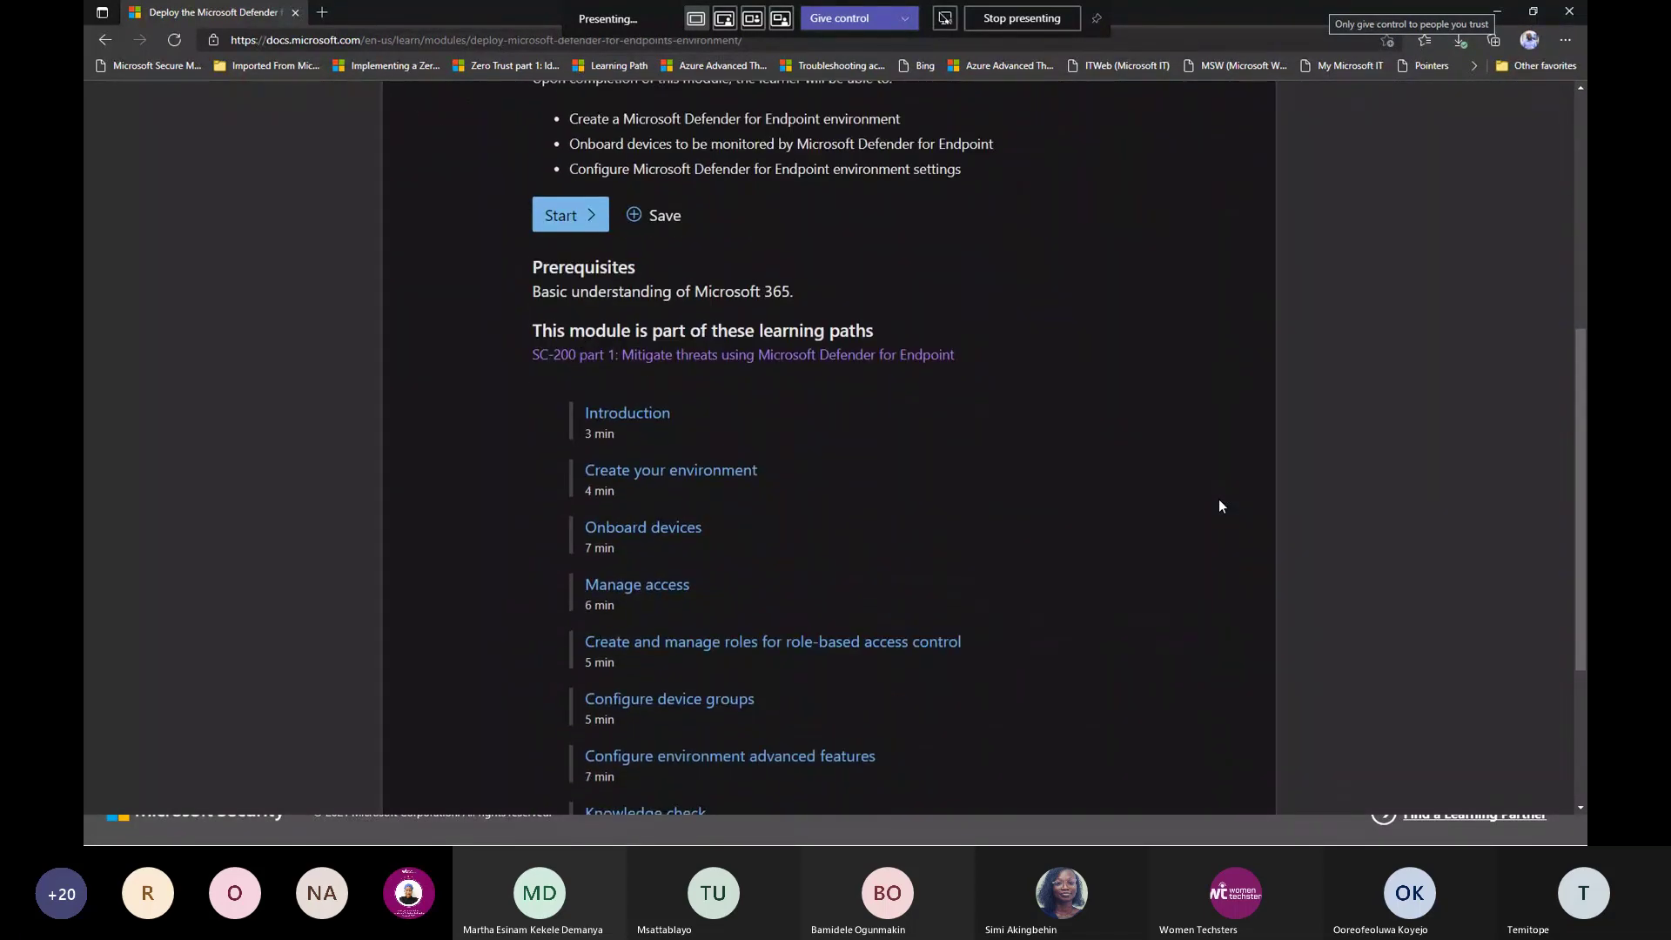
{"action": "scroll", "coordinate": [1220, 506], "scroll_direction": "up", "scroll_amount": 2}
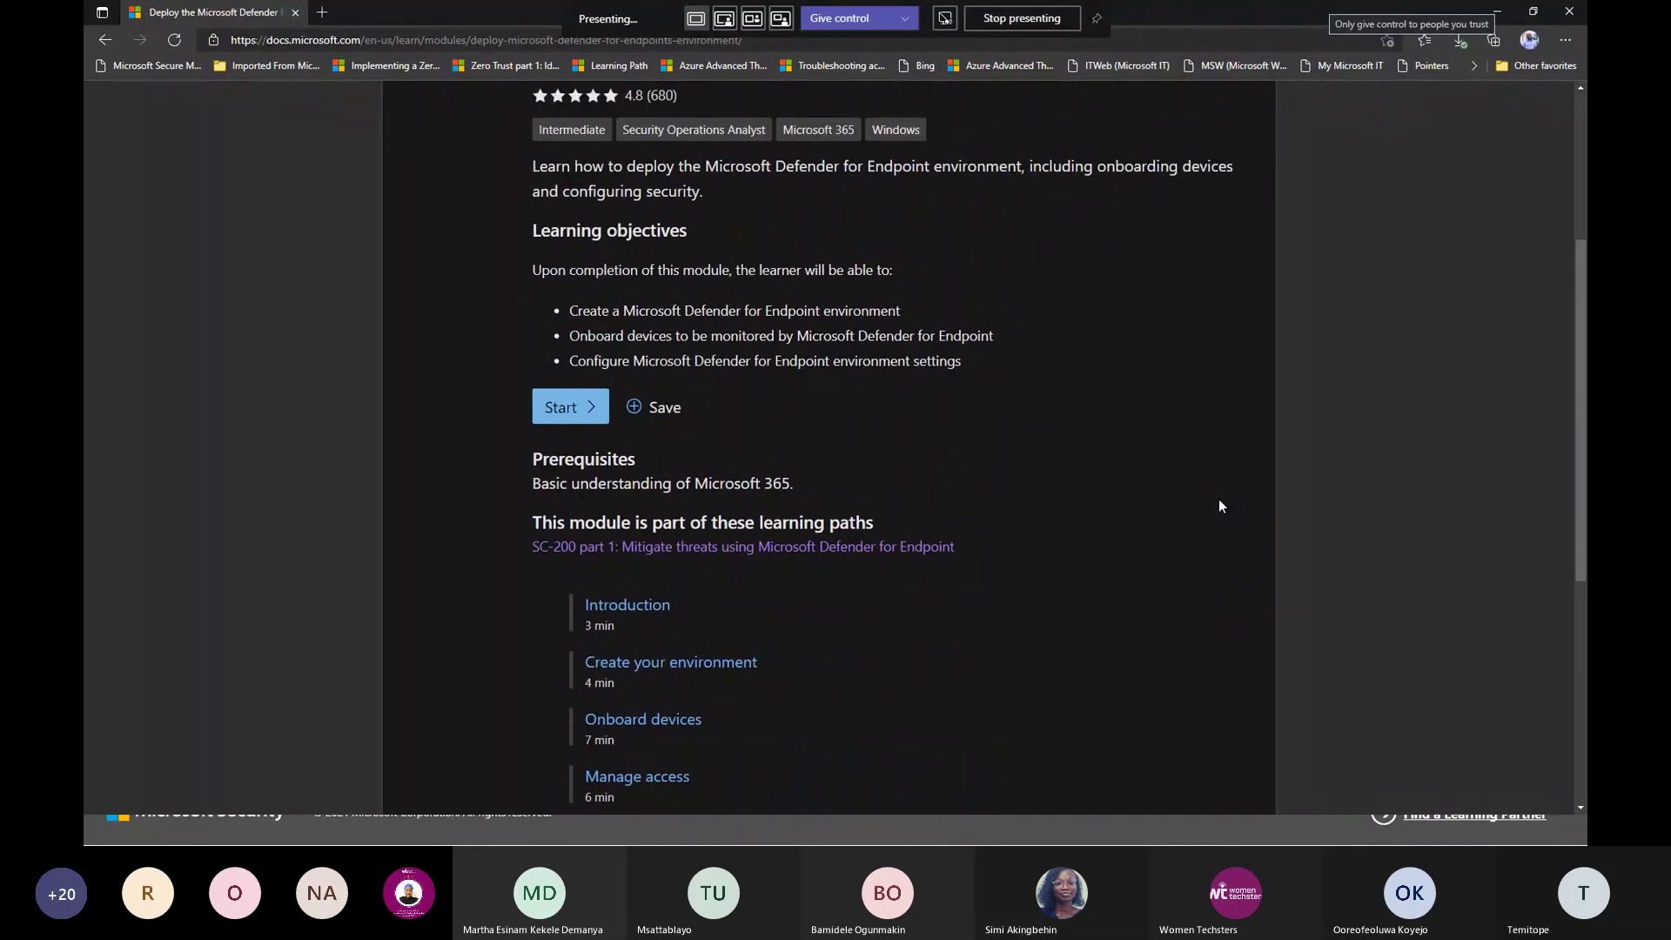
{"action": "scroll", "coordinate": [1219, 506], "scroll_direction": "up", "scroll_amount": 3}
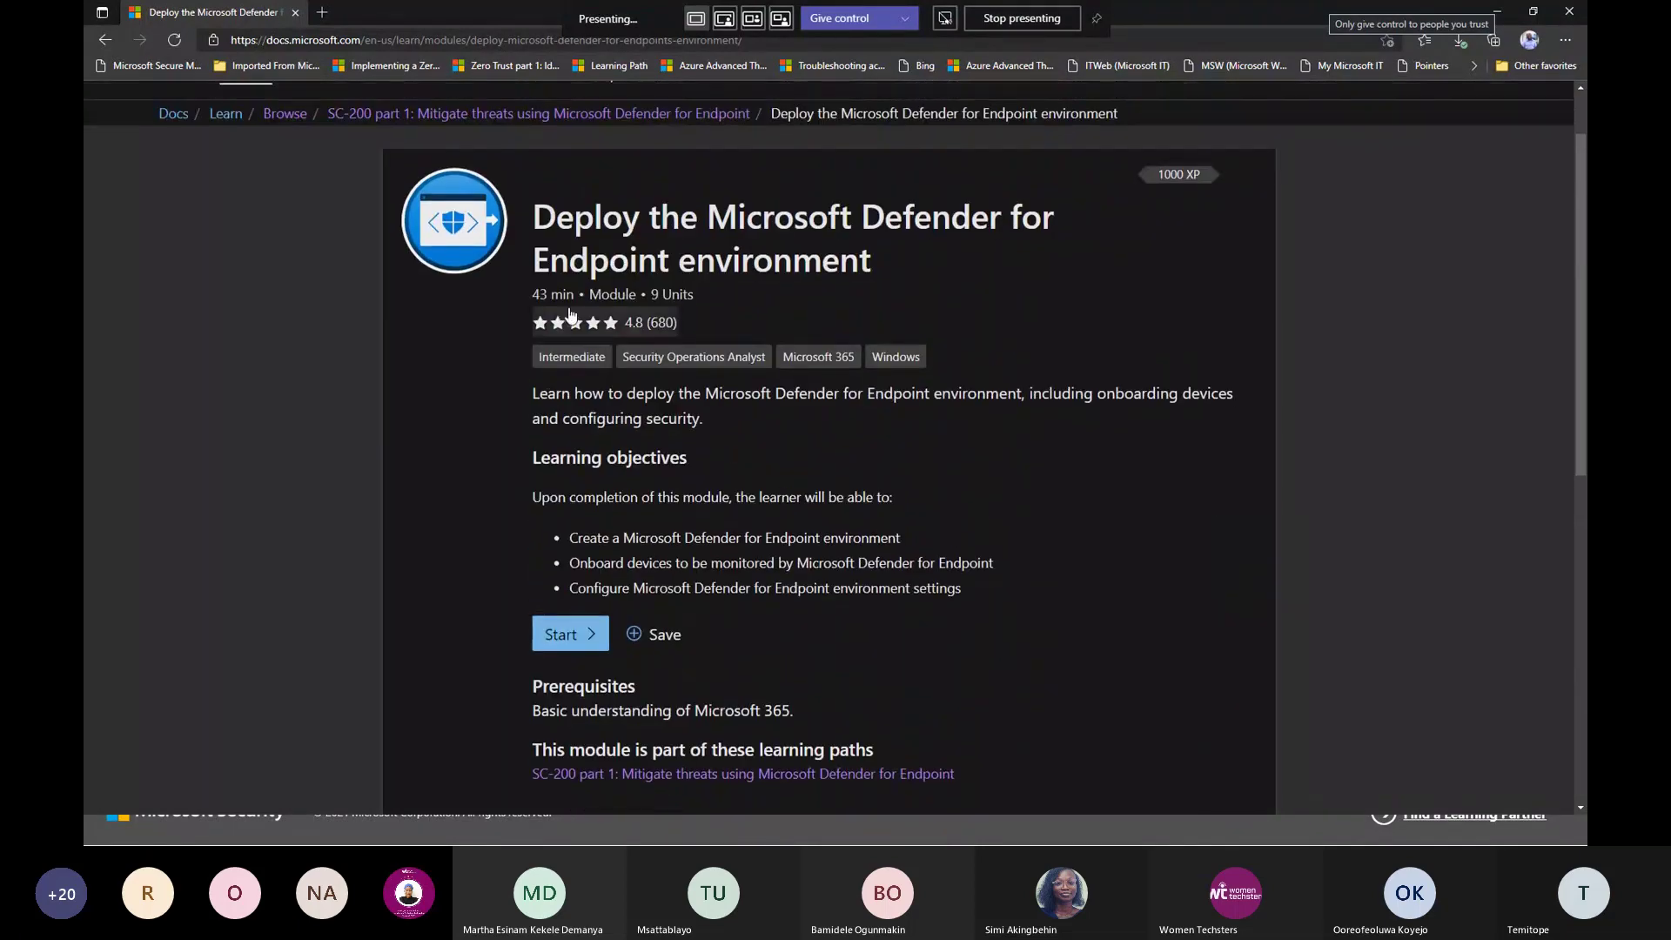
{"action": "left_click_drag", "start_coordinate": [535, 296], "coordinate": [575, 295]}
{"action": "left_click", "coordinate": [638, 294]}
{"action": "scroll", "coordinate": [1053, 550], "scroll_direction": "down", "scroll_amount": 3}
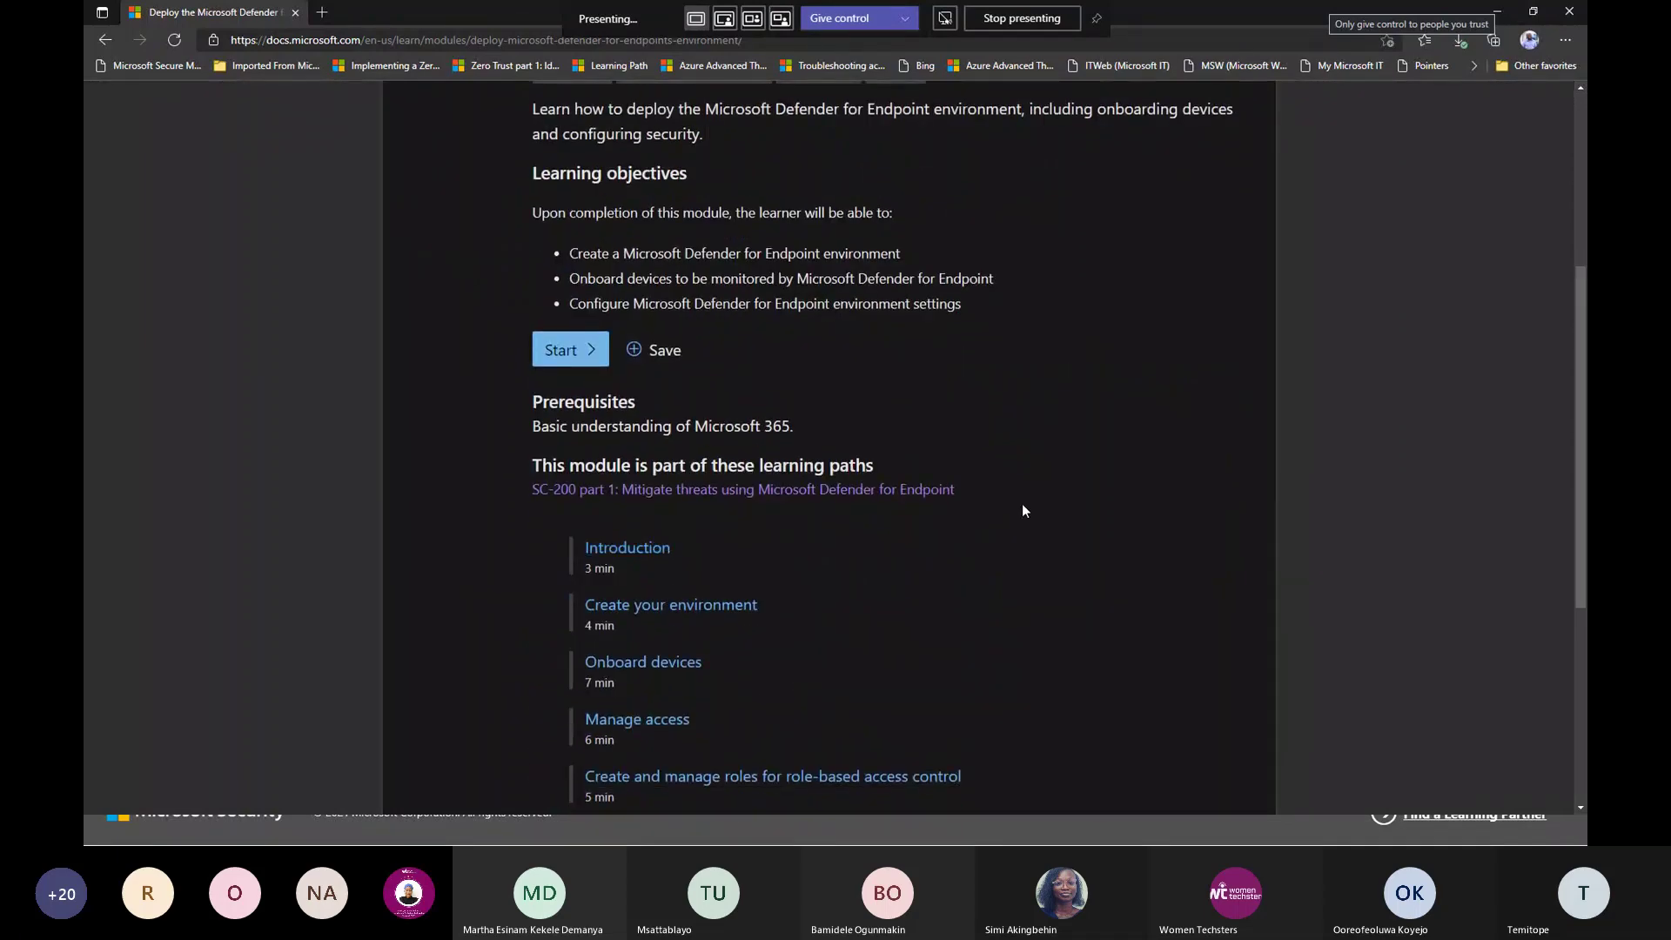
Open the module's Onboard devices unit and look through its onboarding steps, video, deployment options and offboarding section
{"action": "scroll", "coordinate": [1024, 513], "scroll_direction": "up", "scroll_amount": 2}
{"action": "scroll", "coordinate": [1033, 549], "scroll_direction": "down", "scroll_amount": 4}
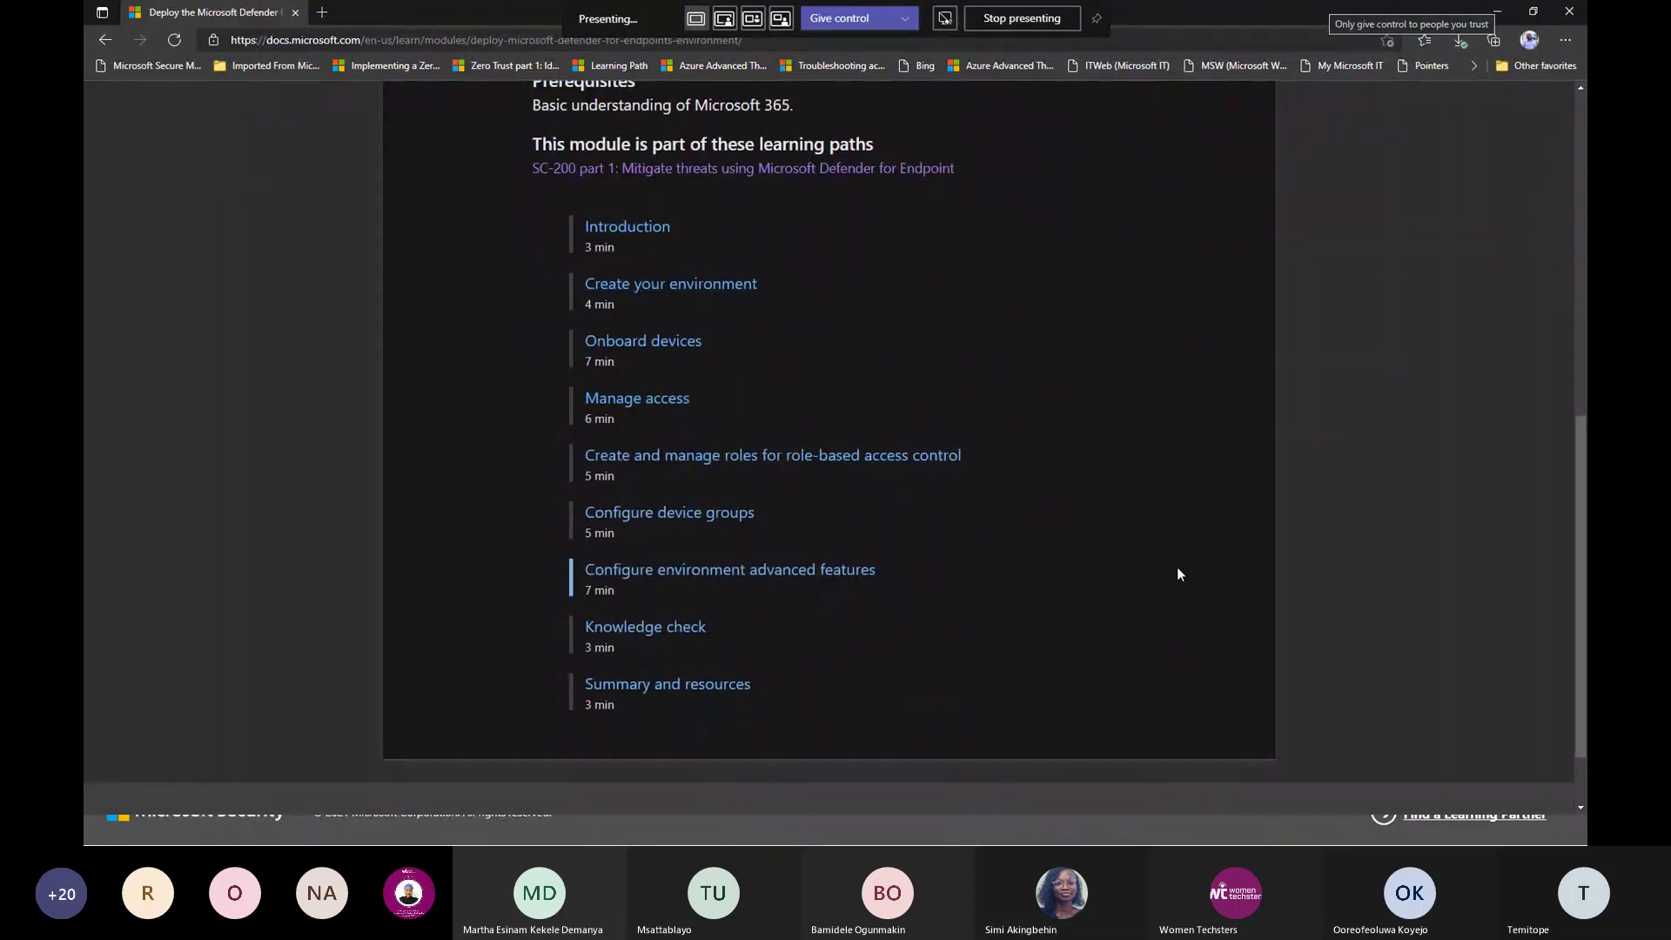
{"action": "left_click", "coordinate": [633, 342]}
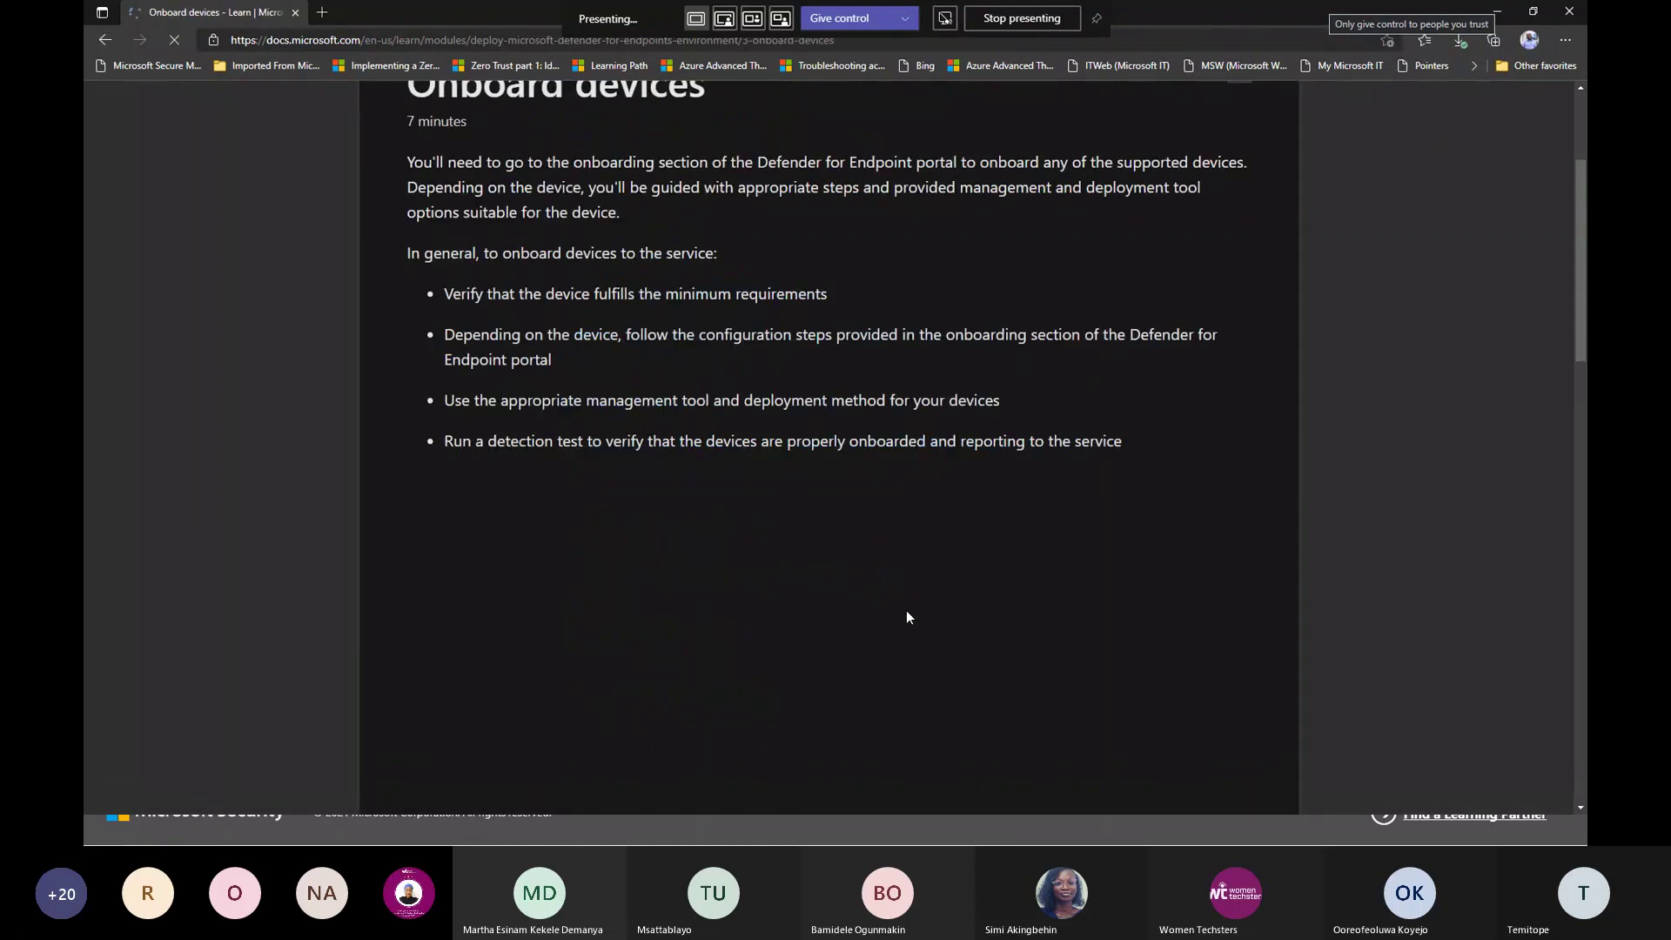
{"action": "scroll", "coordinate": [906, 609], "scroll_direction": "down", "scroll_amount": 2}
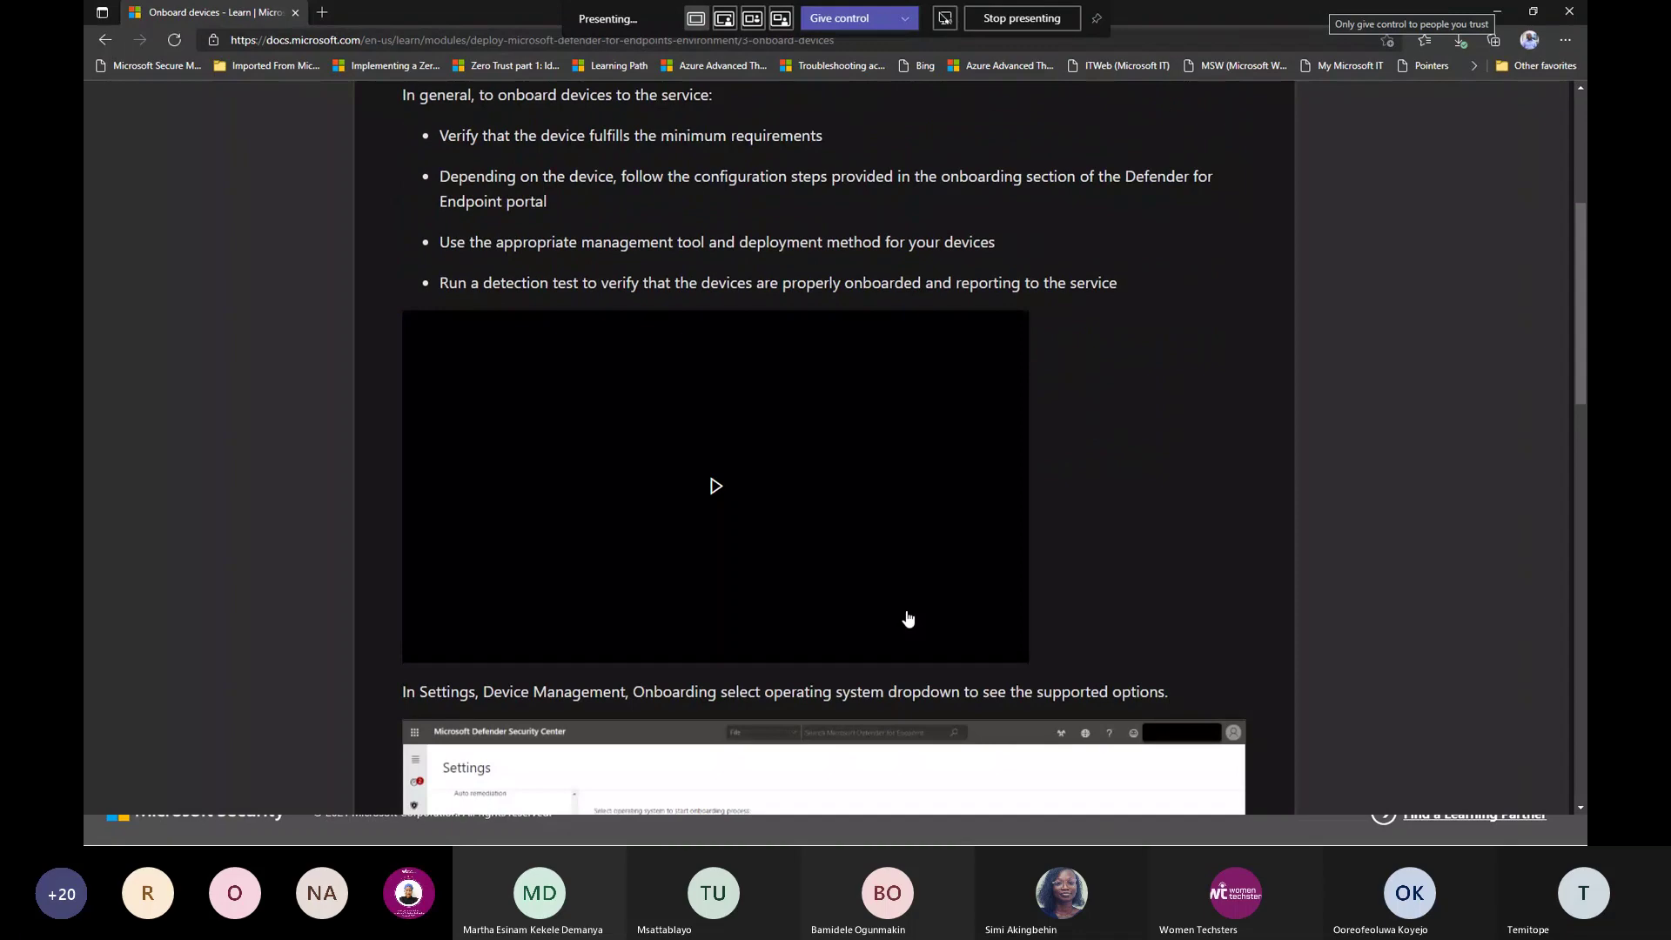
{"action": "scroll", "coordinate": [908, 618], "scroll_direction": "down", "scroll_amount": 5}
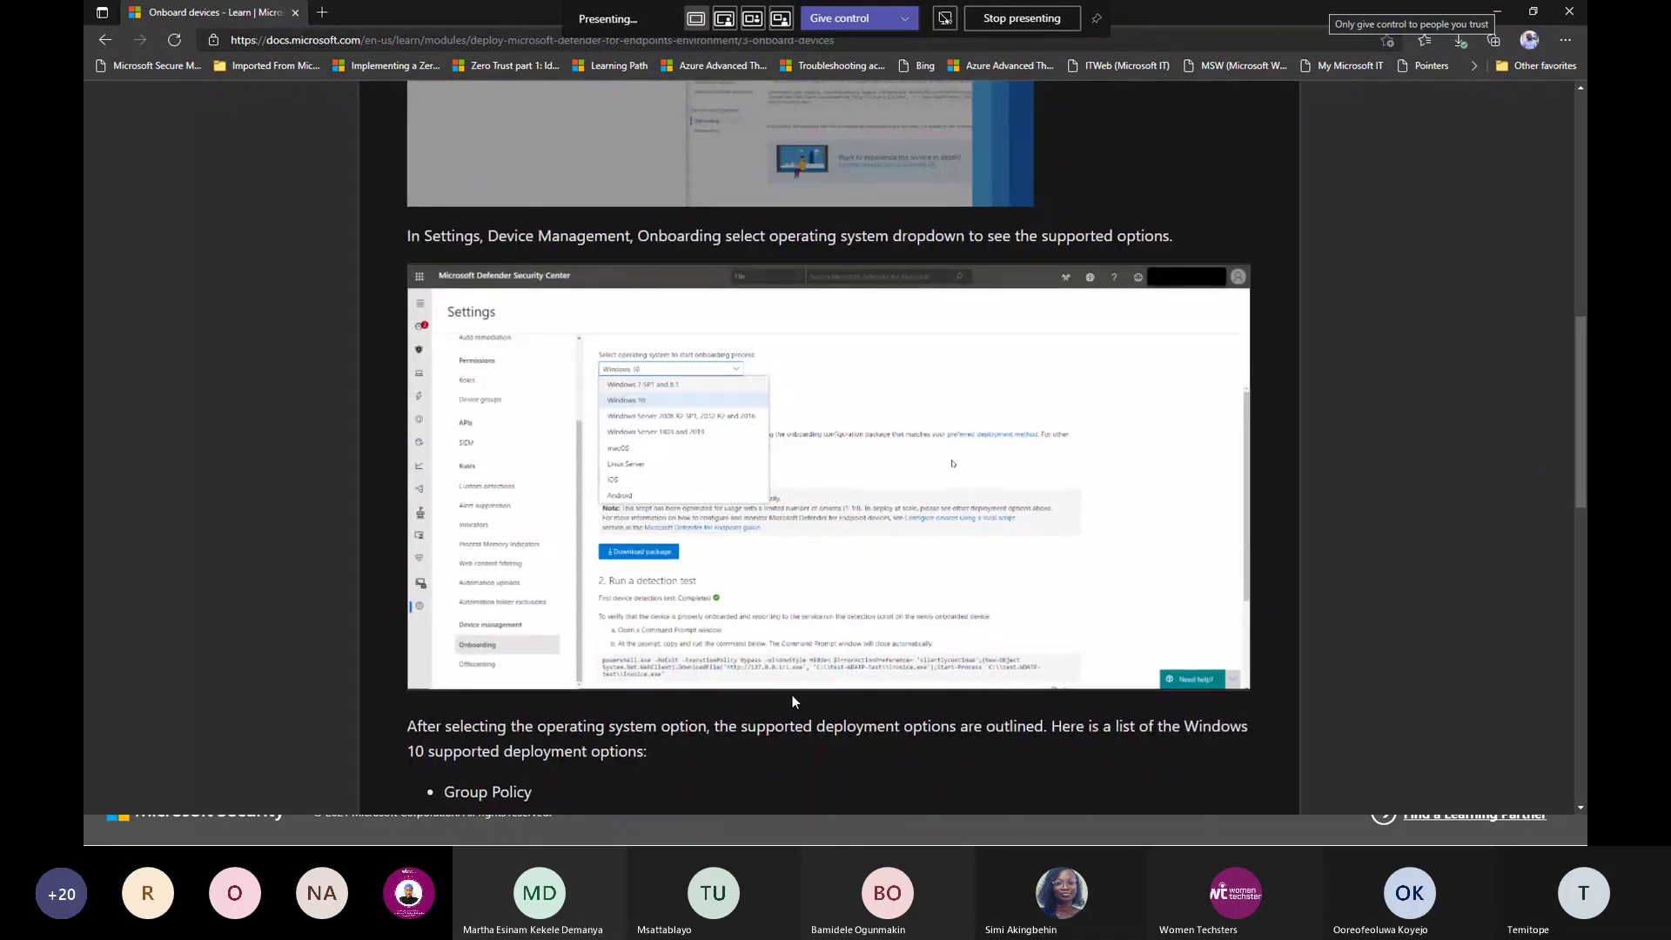
{"action": "scroll", "coordinate": [792, 696], "scroll_direction": "down", "scroll_amount": 7}
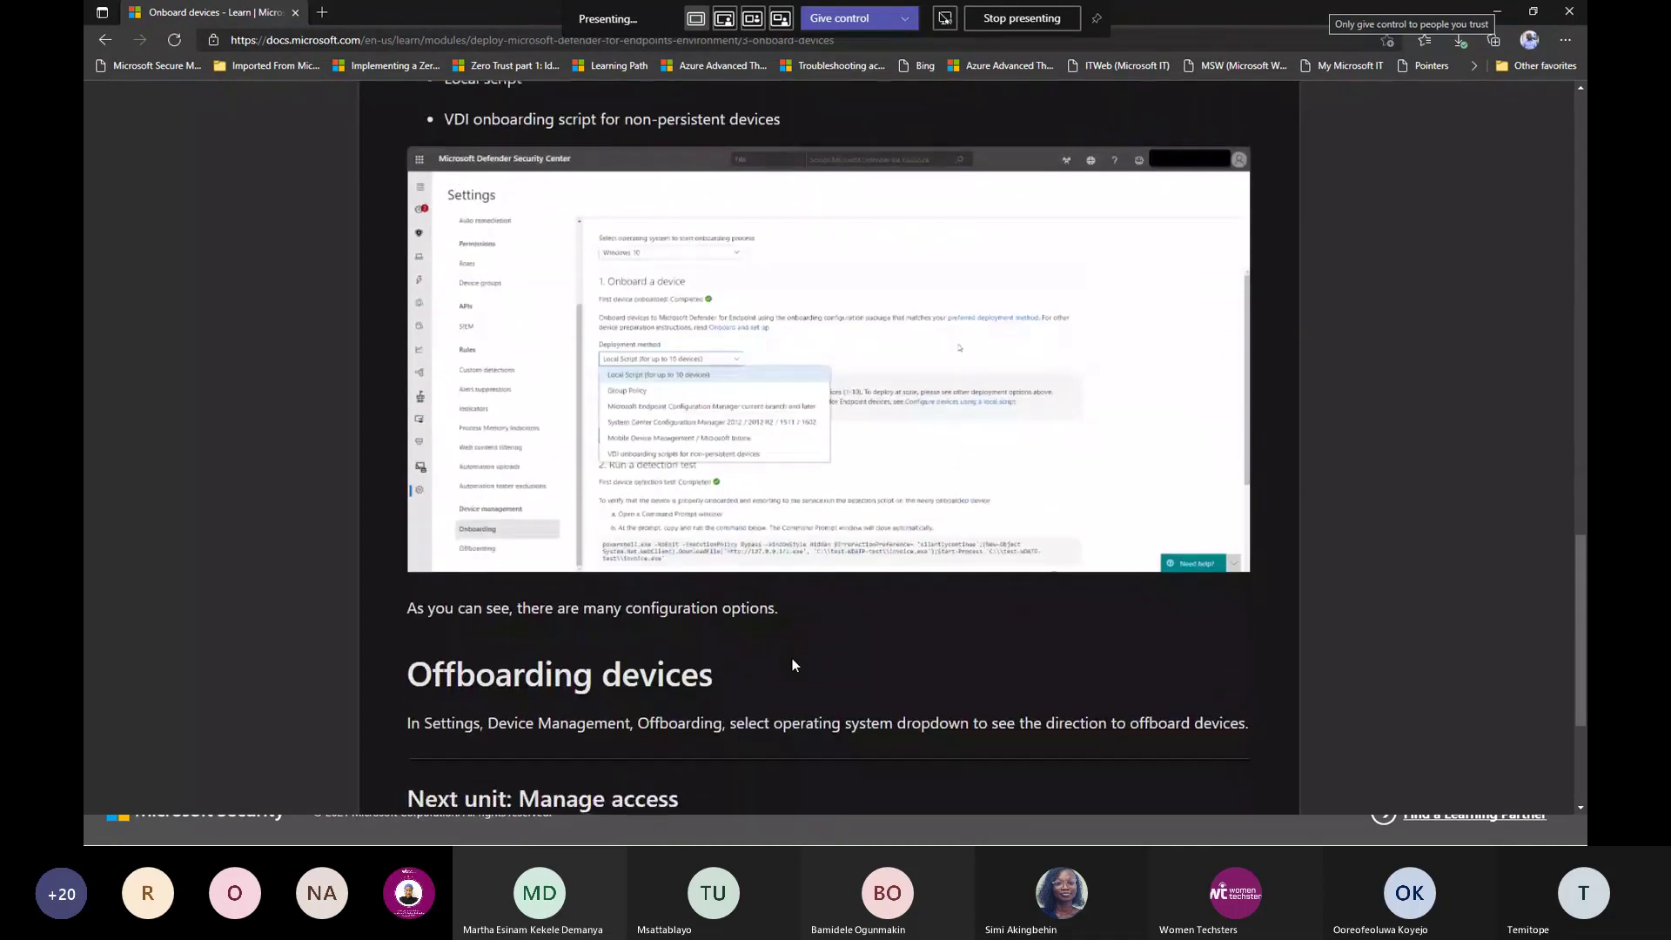
{"action": "scroll", "coordinate": [792, 665], "scroll_direction": "down", "scroll_amount": 3}
{"action": "scroll", "coordinate": [761, 343], "scroll_direction": "up", "scroll_amount": 20}
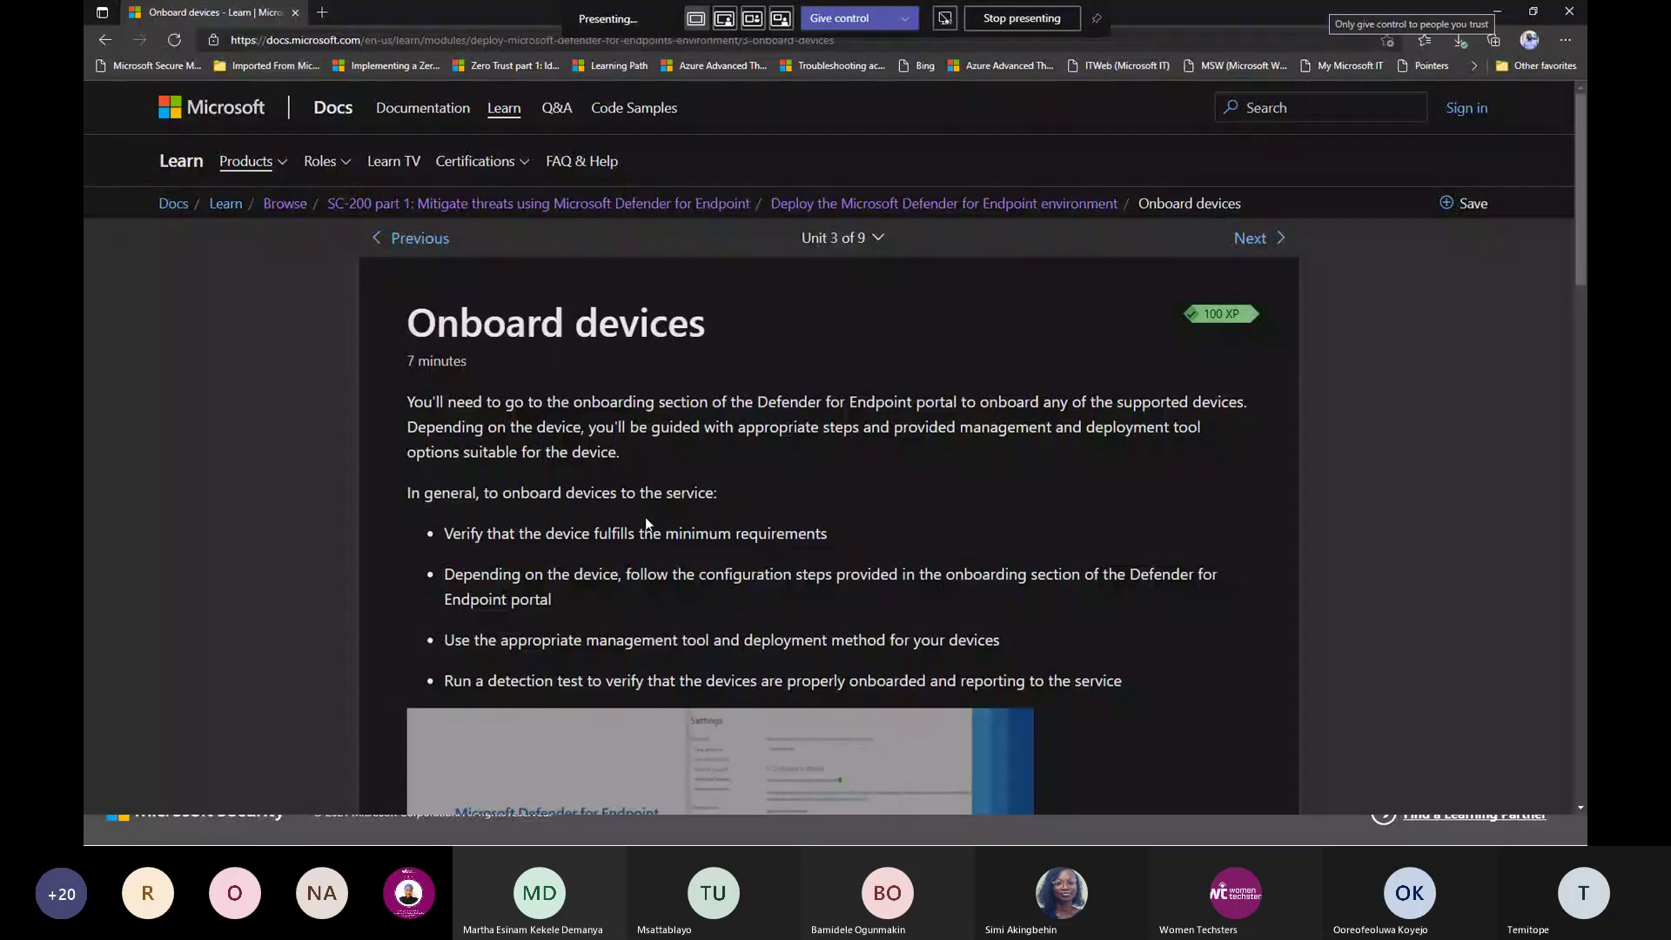
Return to the SC-200 part 1 learning path page and highlight text in its description and prerequisites area
{"action": "left_click", "coordinate": [609, 203]}
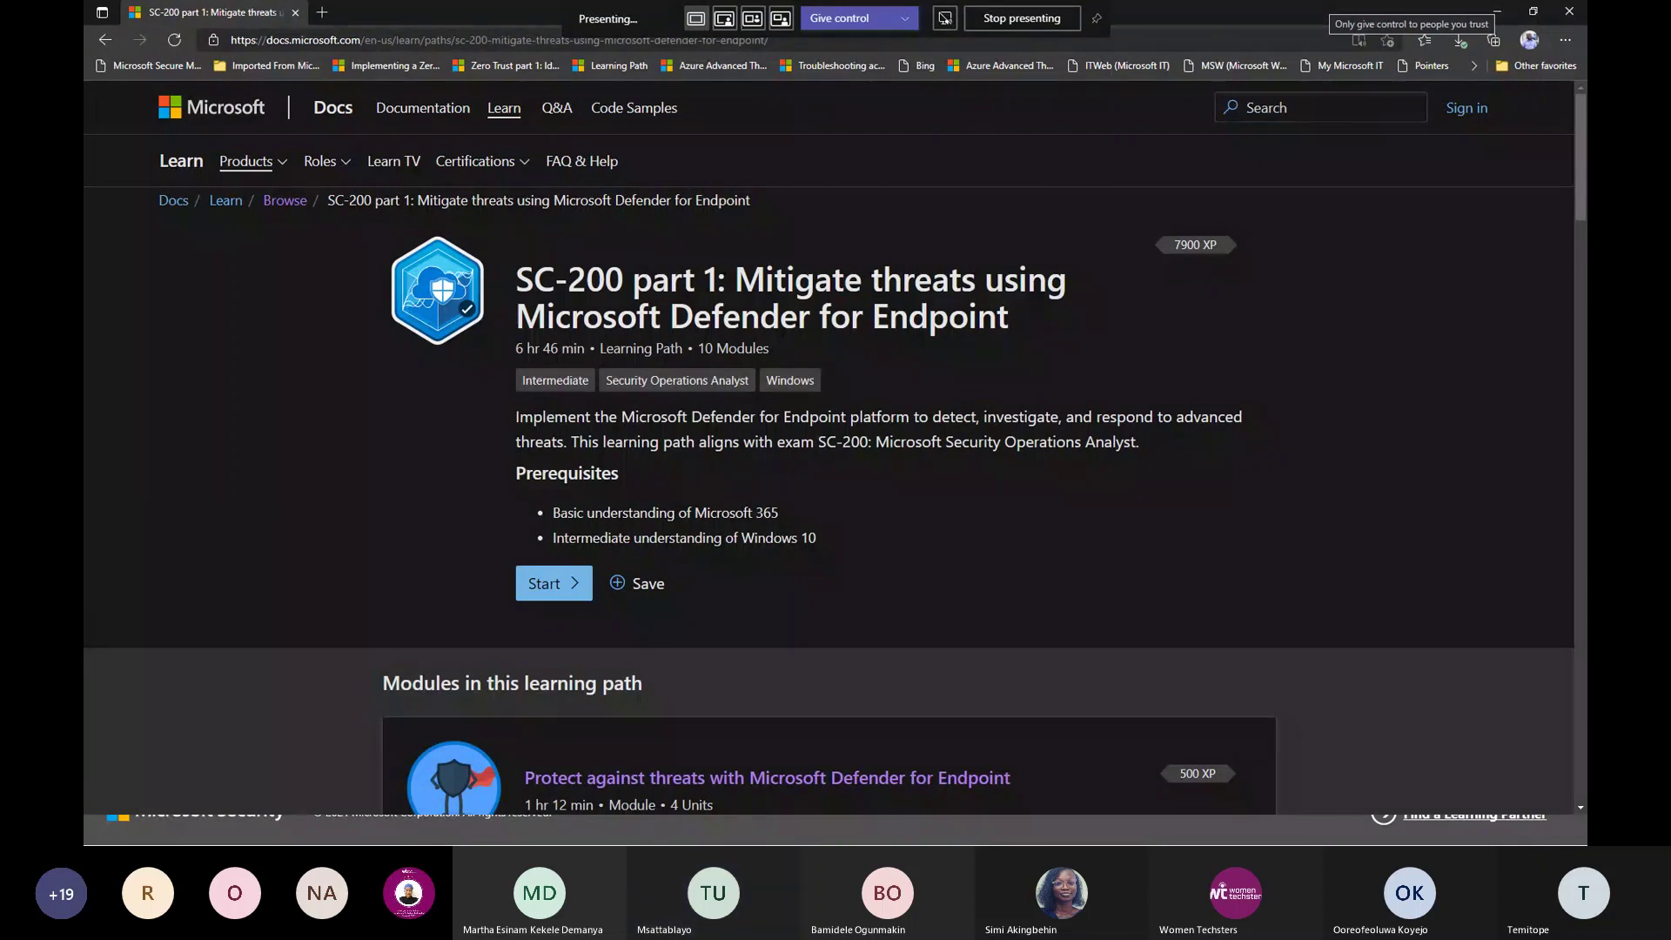
{"action": "triple_click", "coordinate": [543, 424]}
{"action": "left_click_drag", "start_coordinate": [614, 452], "coordinate": [660, 463]}
{"action": "left_click", "coordinate": [669, 472]}
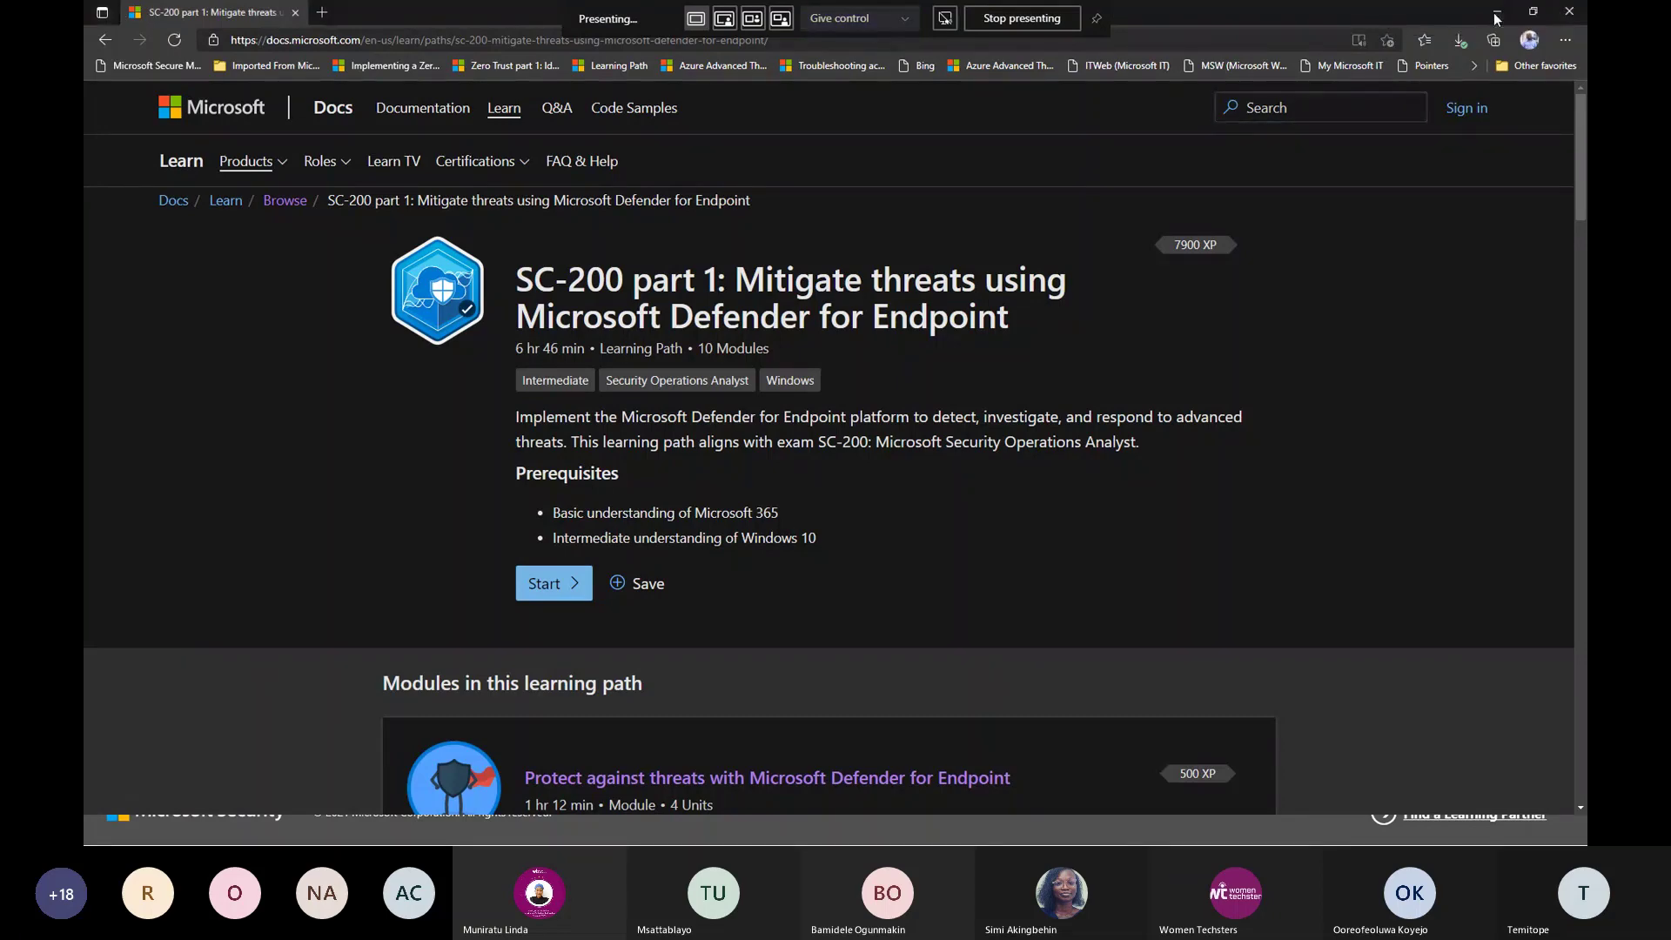
Put away the learning path window, leave the certification slide and switch to the Azure portal home page in a maximized window
{"action": "left_click", "coordinate": [1493, 12]}
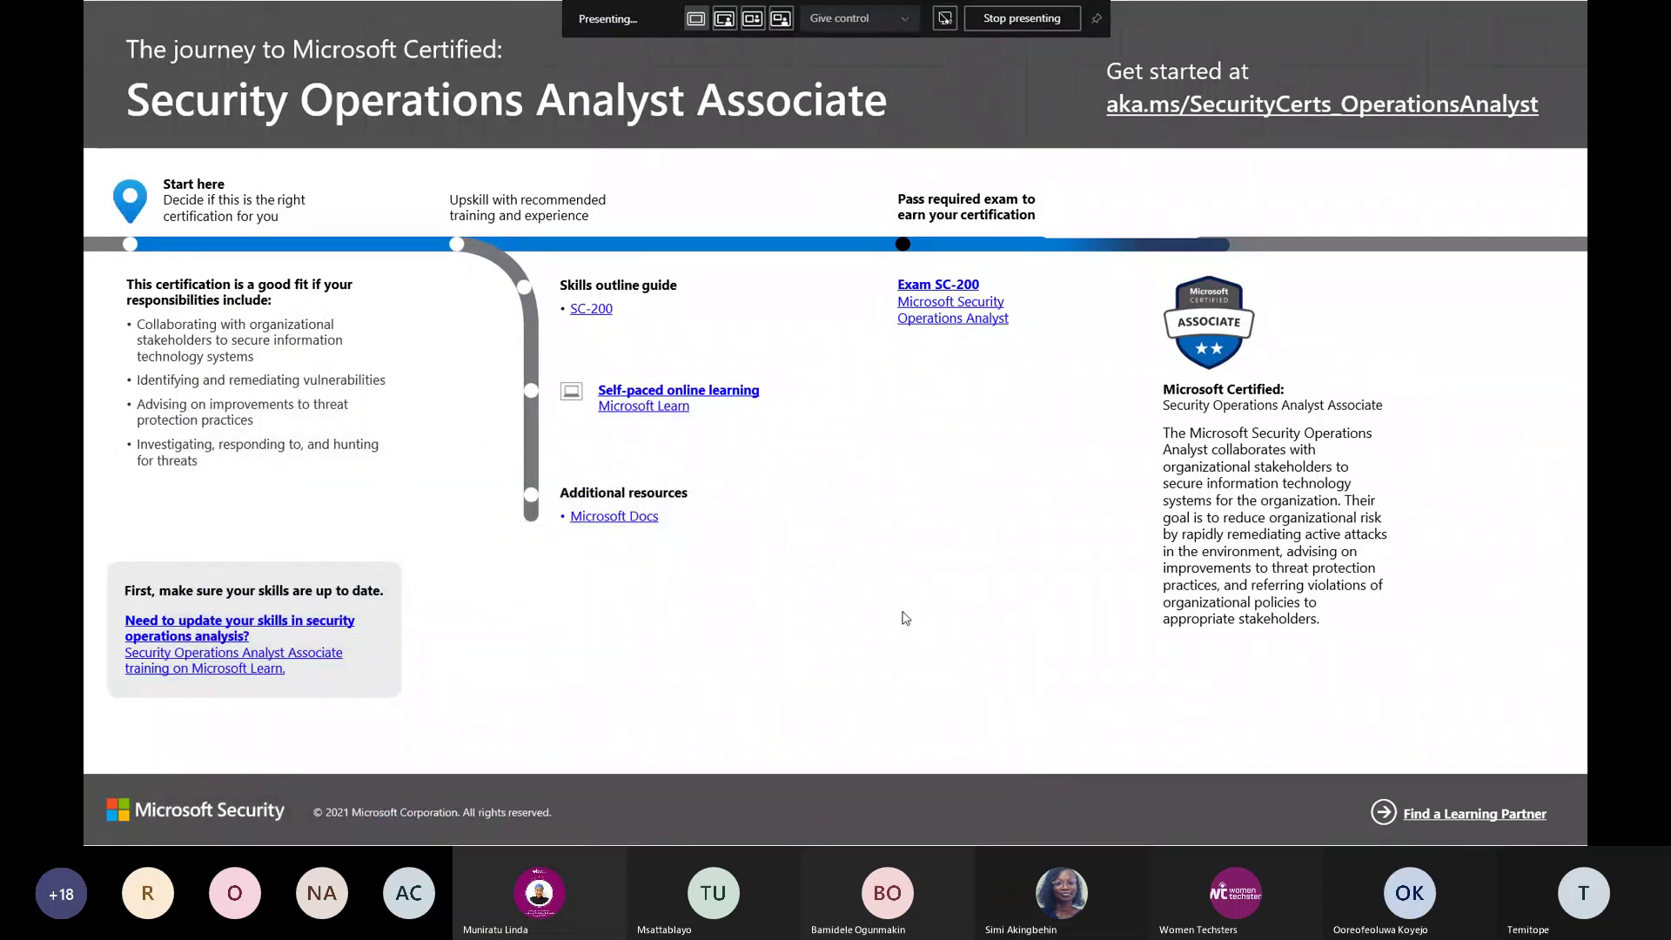
{"action": "key", "text": "super+d"}
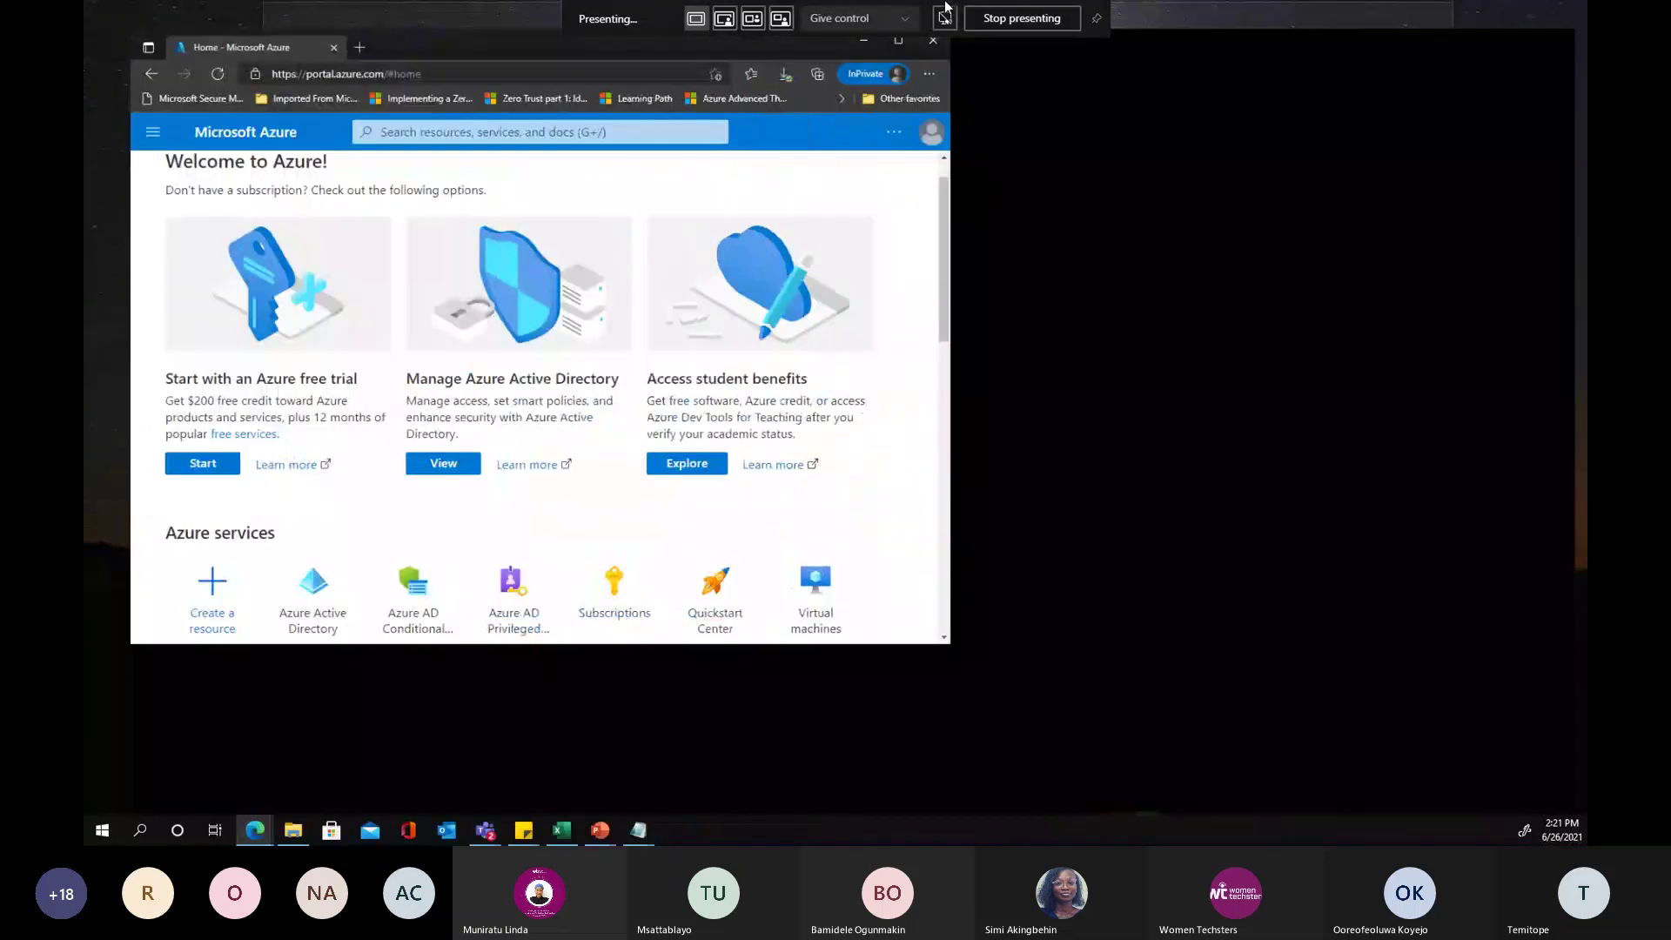
{"action": "left_click_drag", "start_coordinate": [946, 10], "coordinate": [946, 7]}
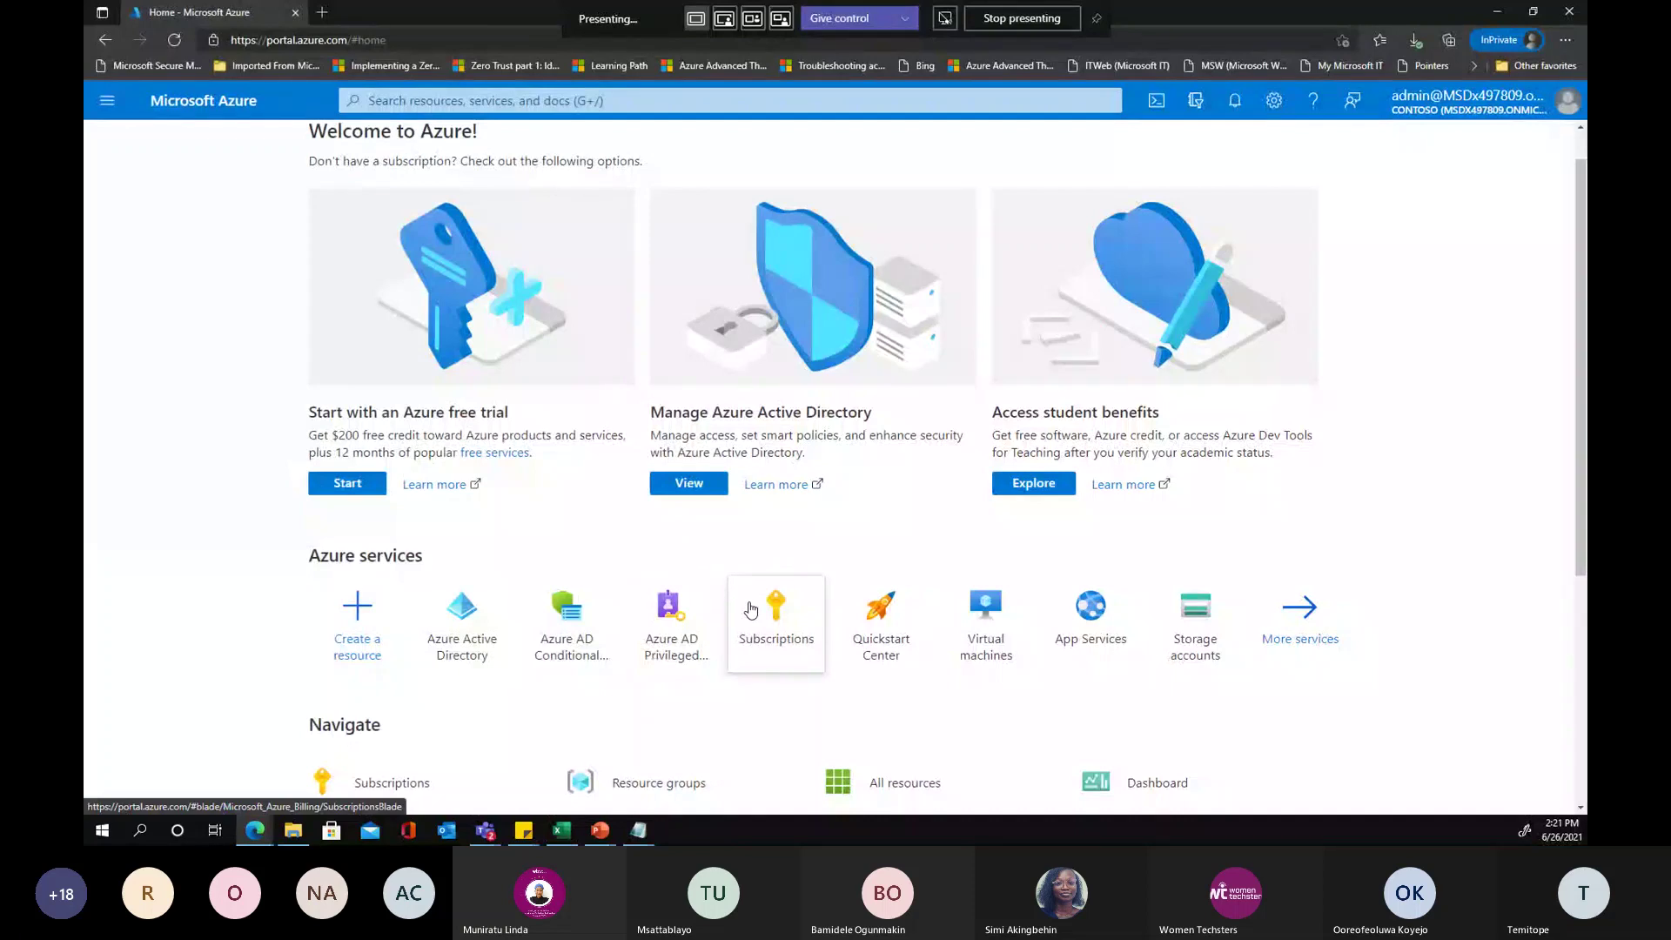
{"action": "mouse_move", "coordinate": [750, 609]}
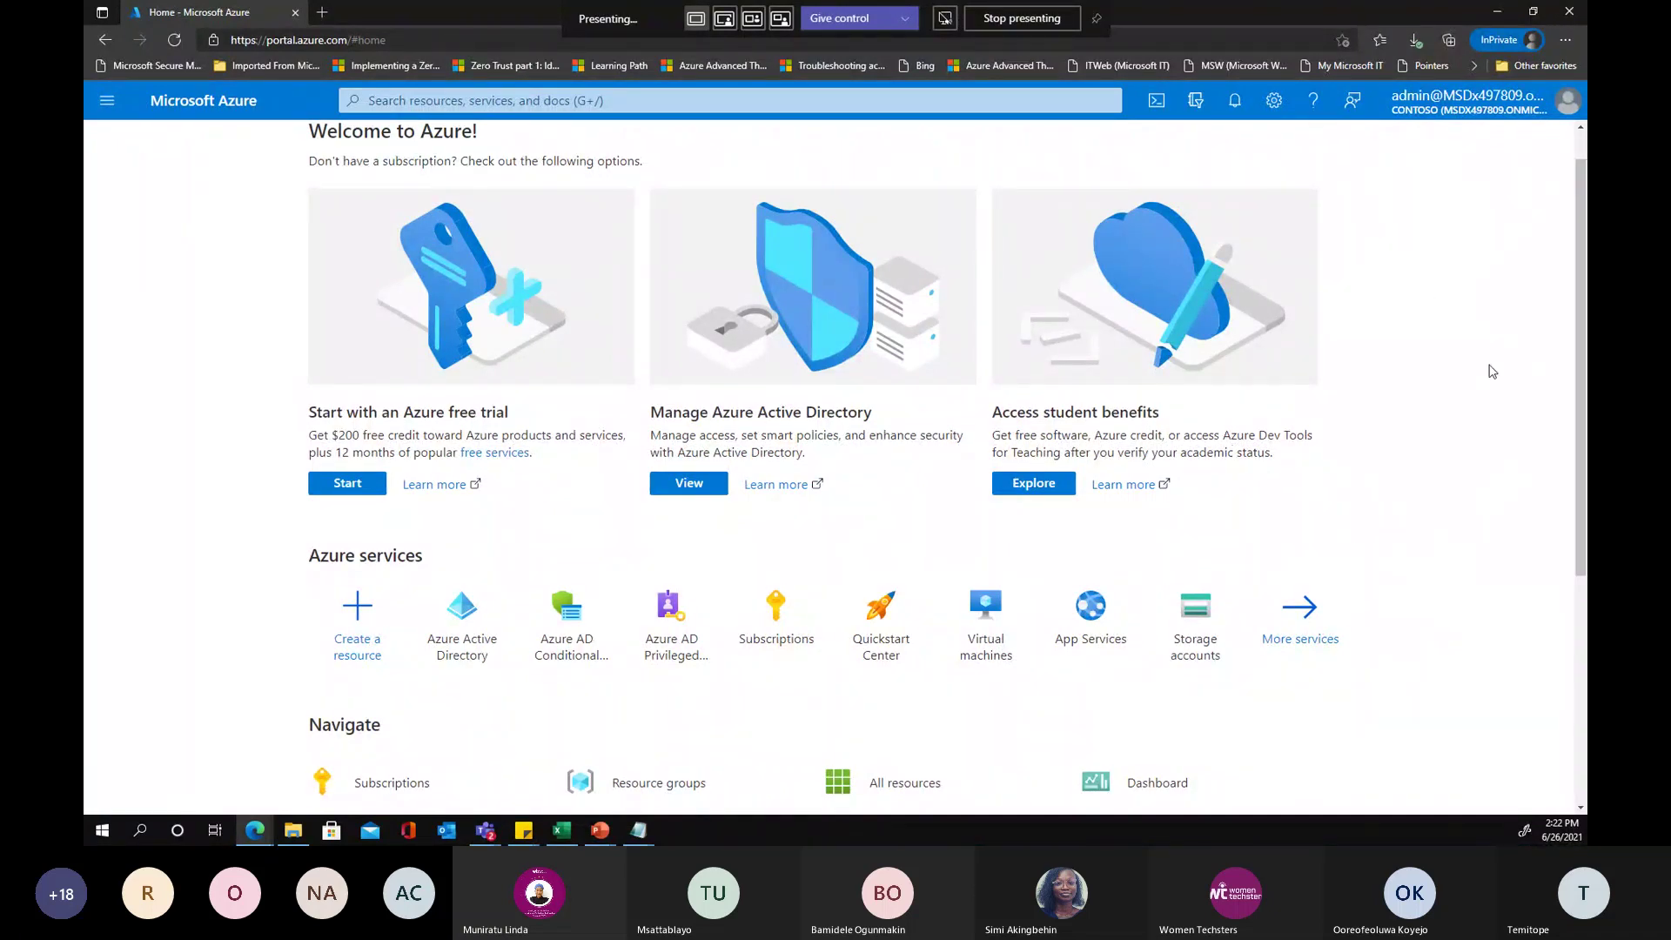
Show the Create your environment slide of the presentation briefly and return to the Azure portal home page
{"action": "scroll", "coordinate": [1492, 372], "scroll_direction": "up", "scroll_amount": 1}
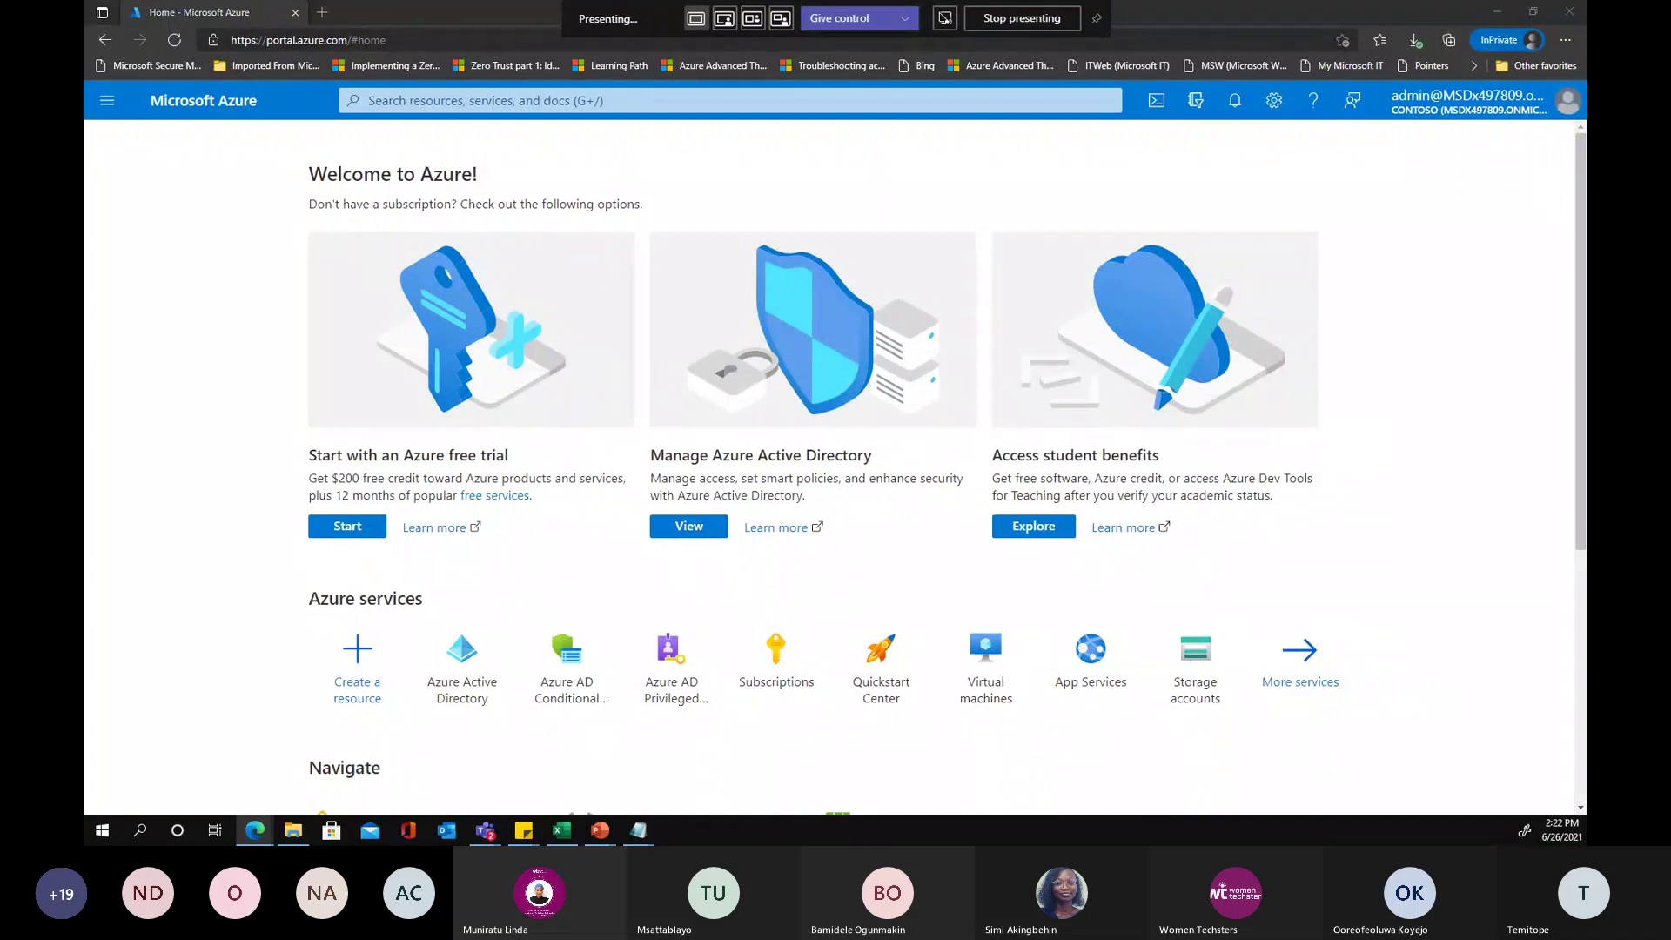
{"action": "key", "text": "alt+Tab"}
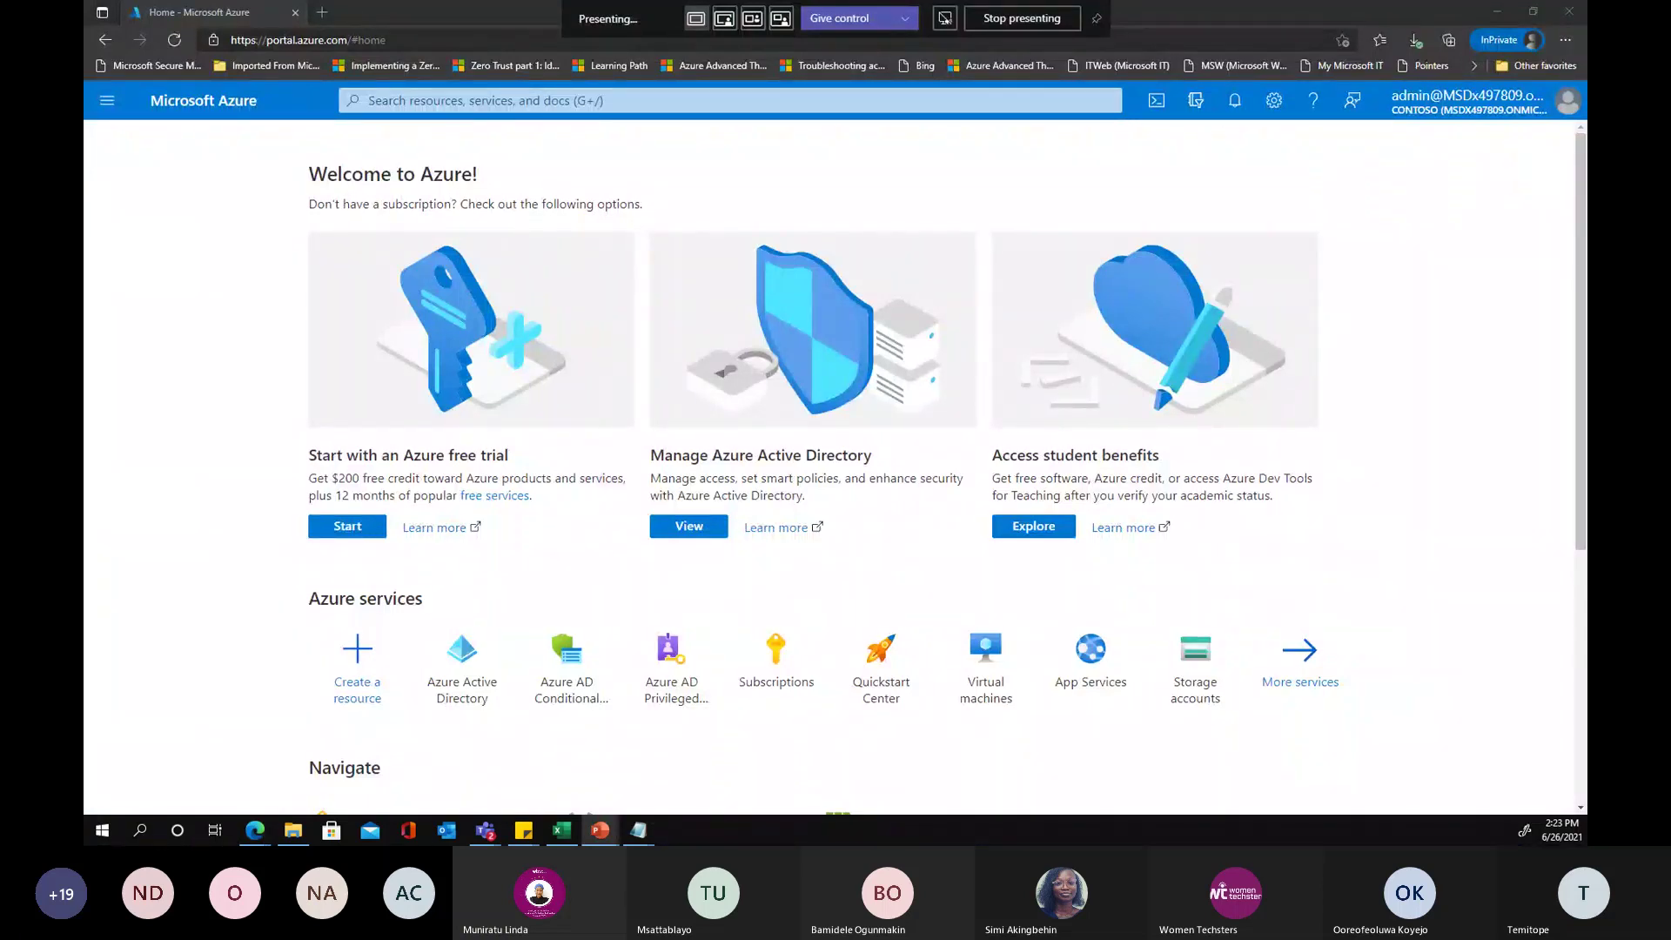
{"action": "key", "text": "alt+Tab"}
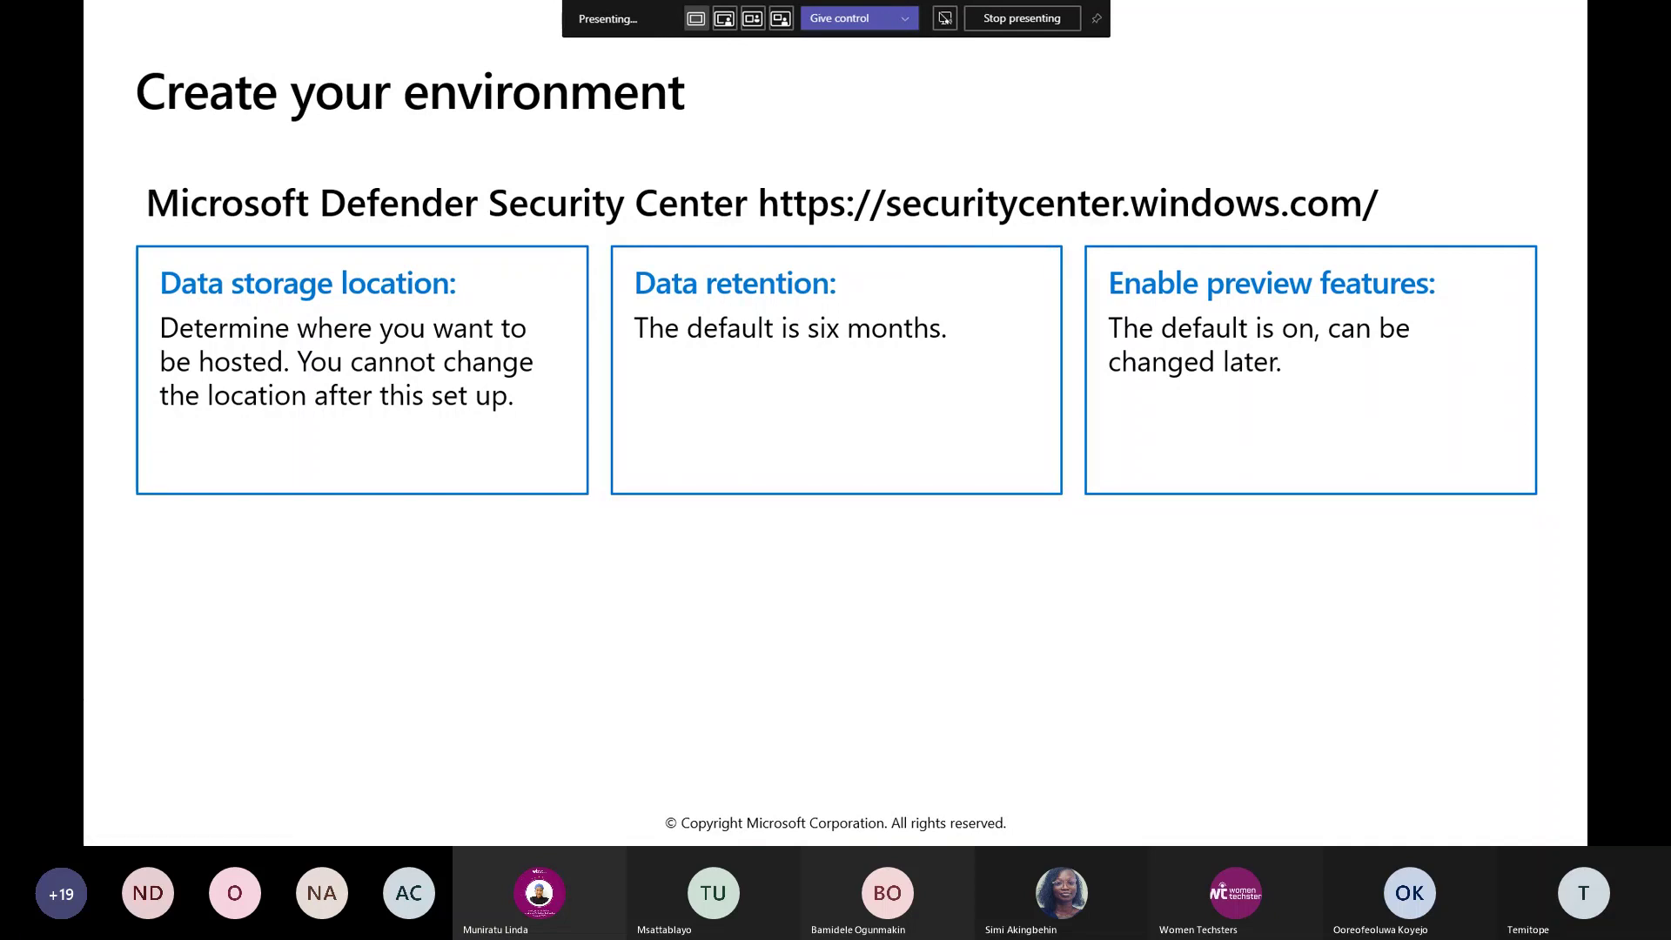
{"action": "key", "text": "alt+Tab"}
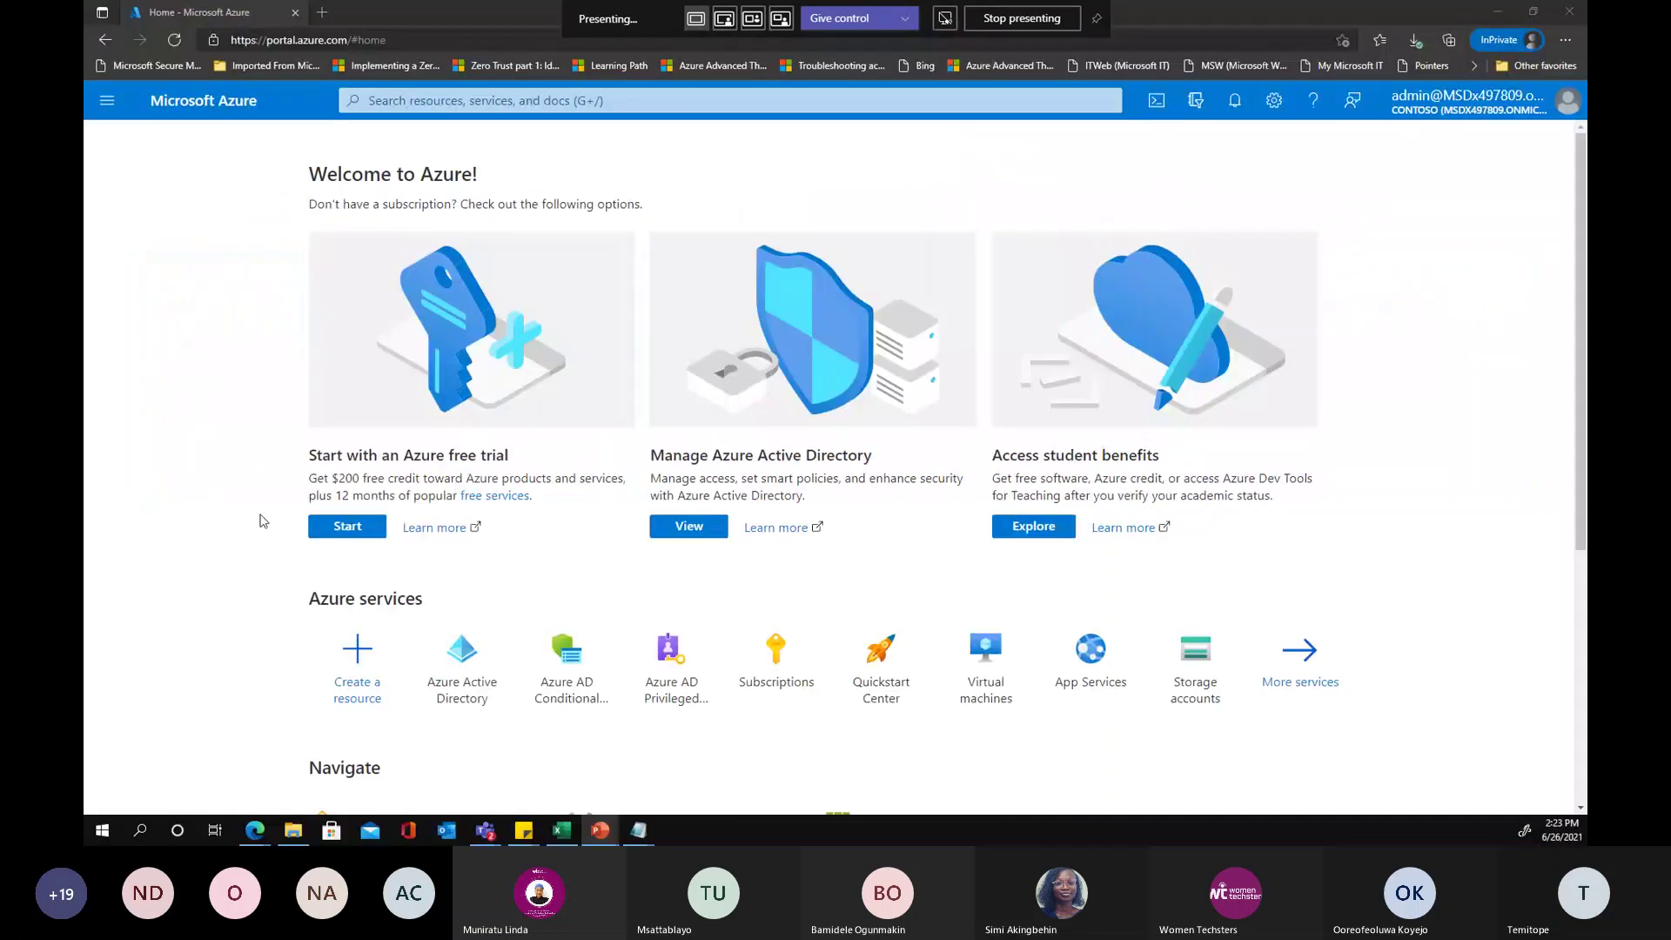
Open the Microsoft Defender Security Center site, securitycenter.windows.com, in a new browser tab
{"action": "left_click", "coordinate": [322, 13]}
{"action": "type", "text": "secur"}
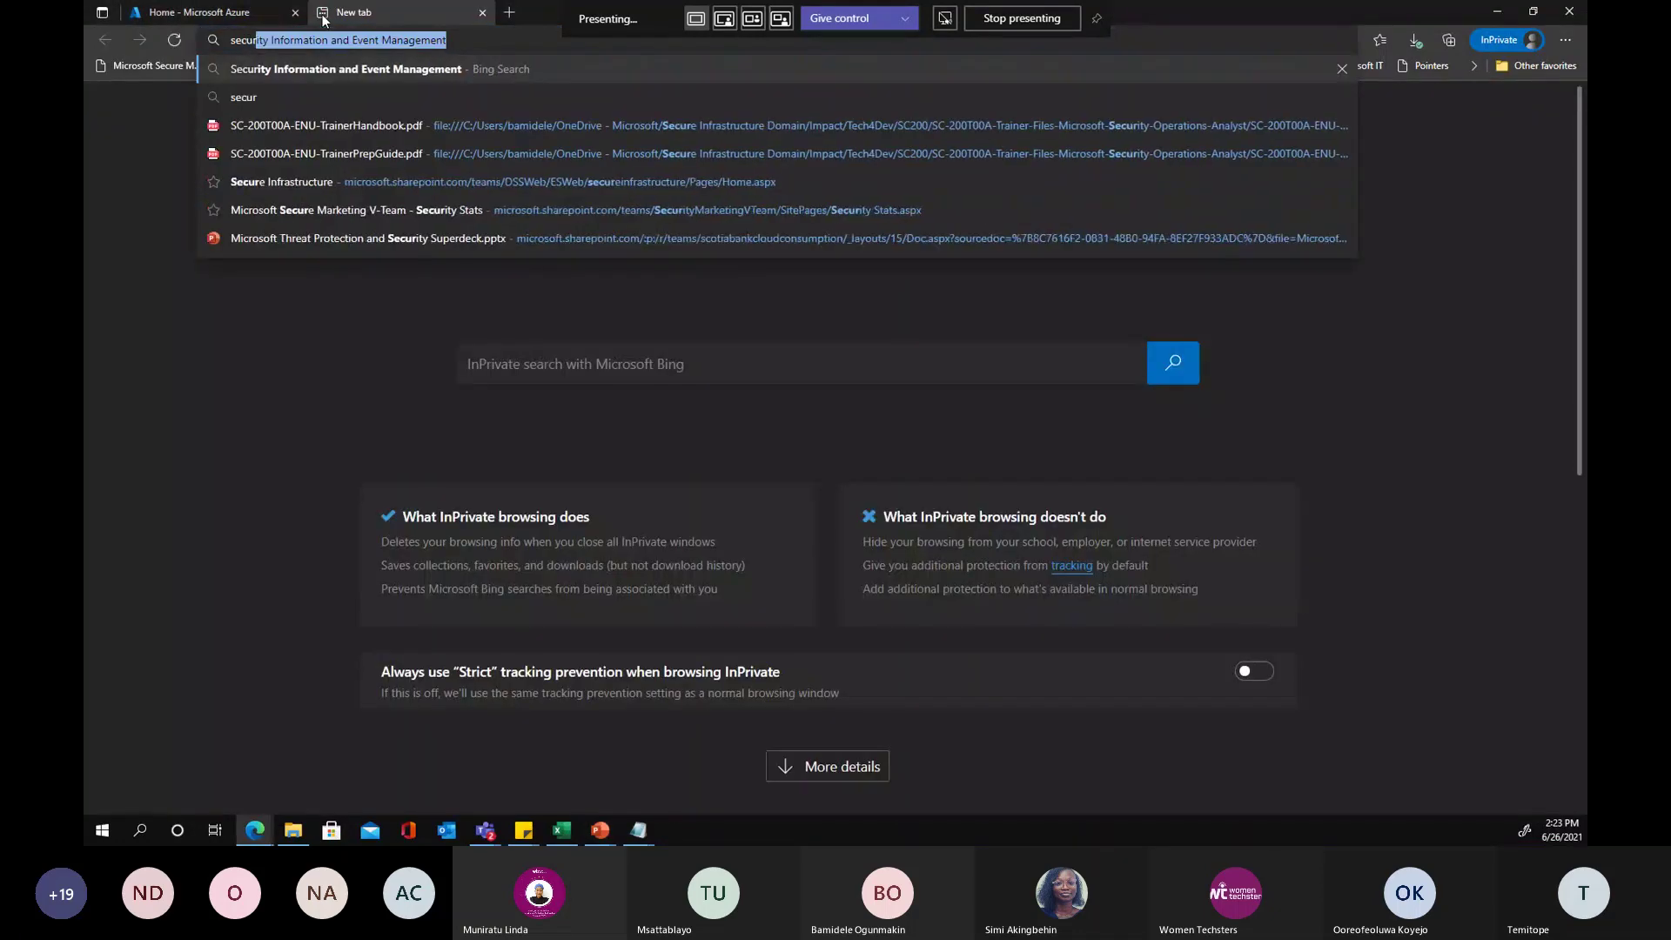
{"action": "type", "text": "eity"}
{"action": "key", "text": "BackSpace"}
{"action": "key", "text": "BackSpace"}
{"action": "key", "text": "BackSpace"}
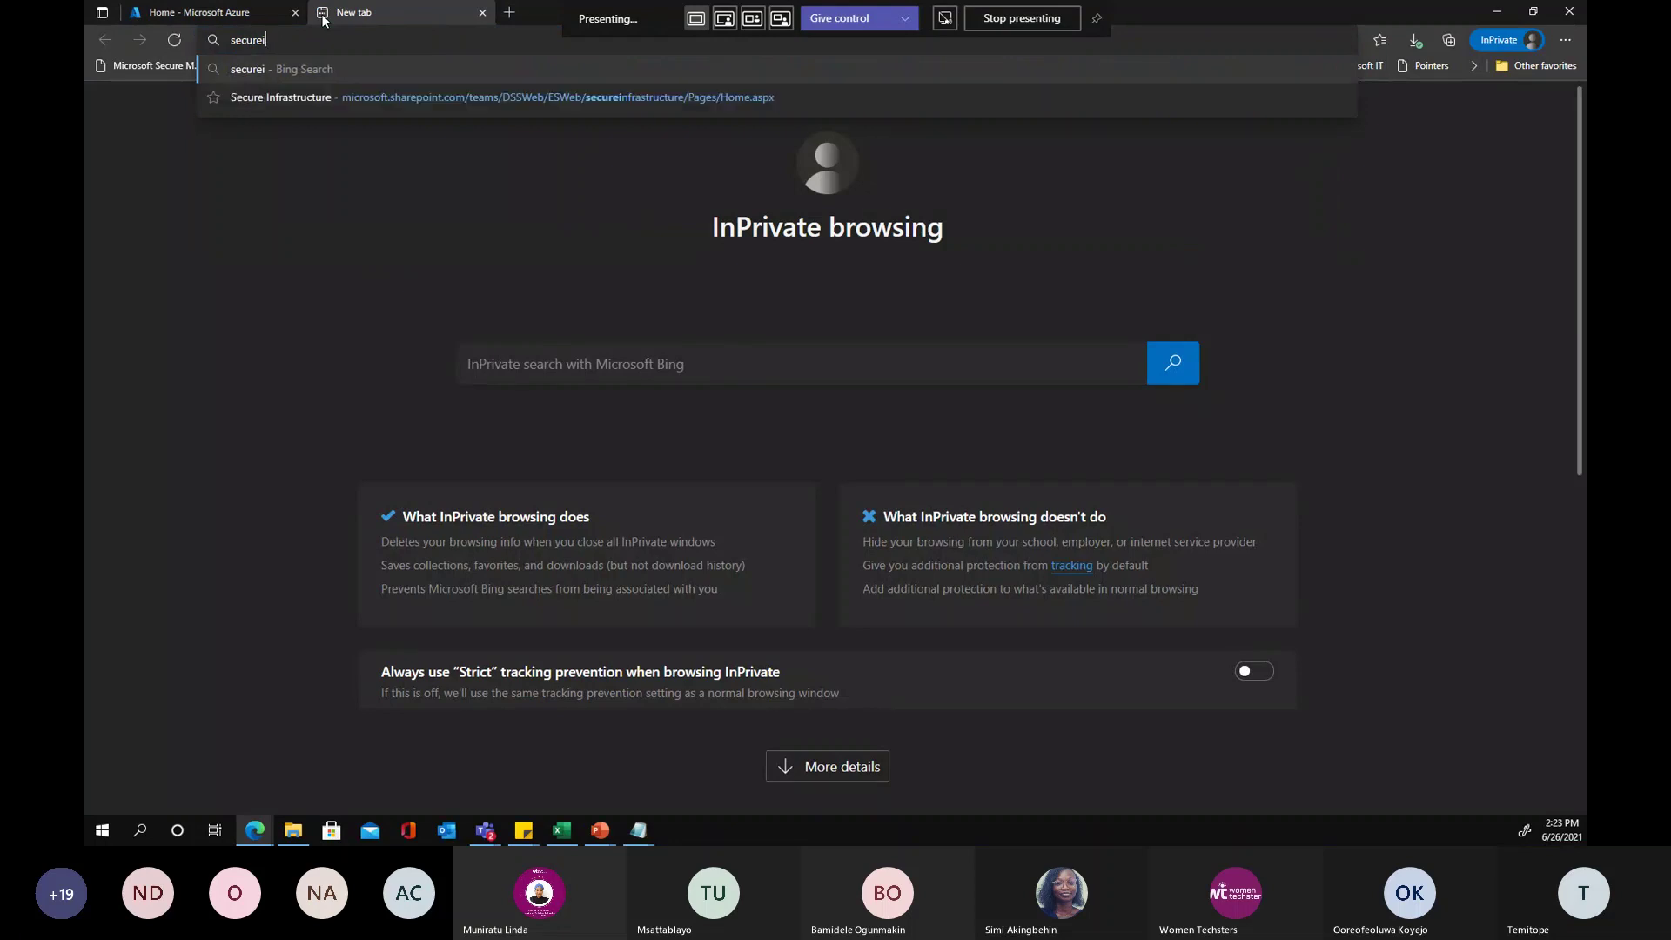
{"action": "key", "text": "BackSpace"}
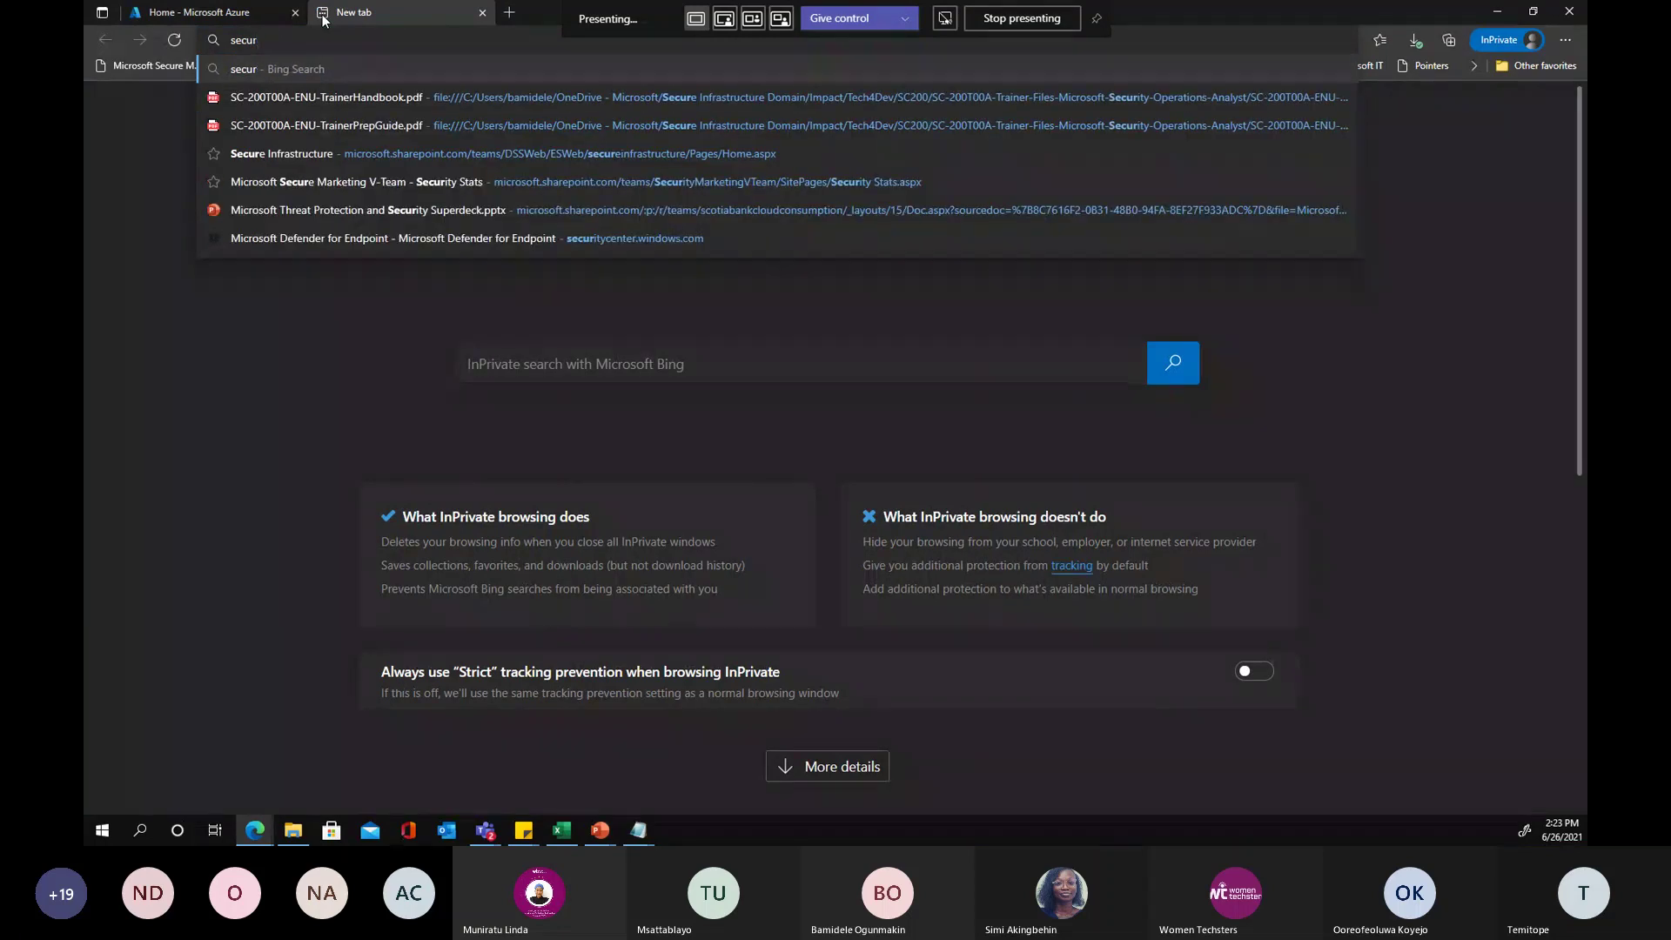
{"action": "type", "text": "ity"}
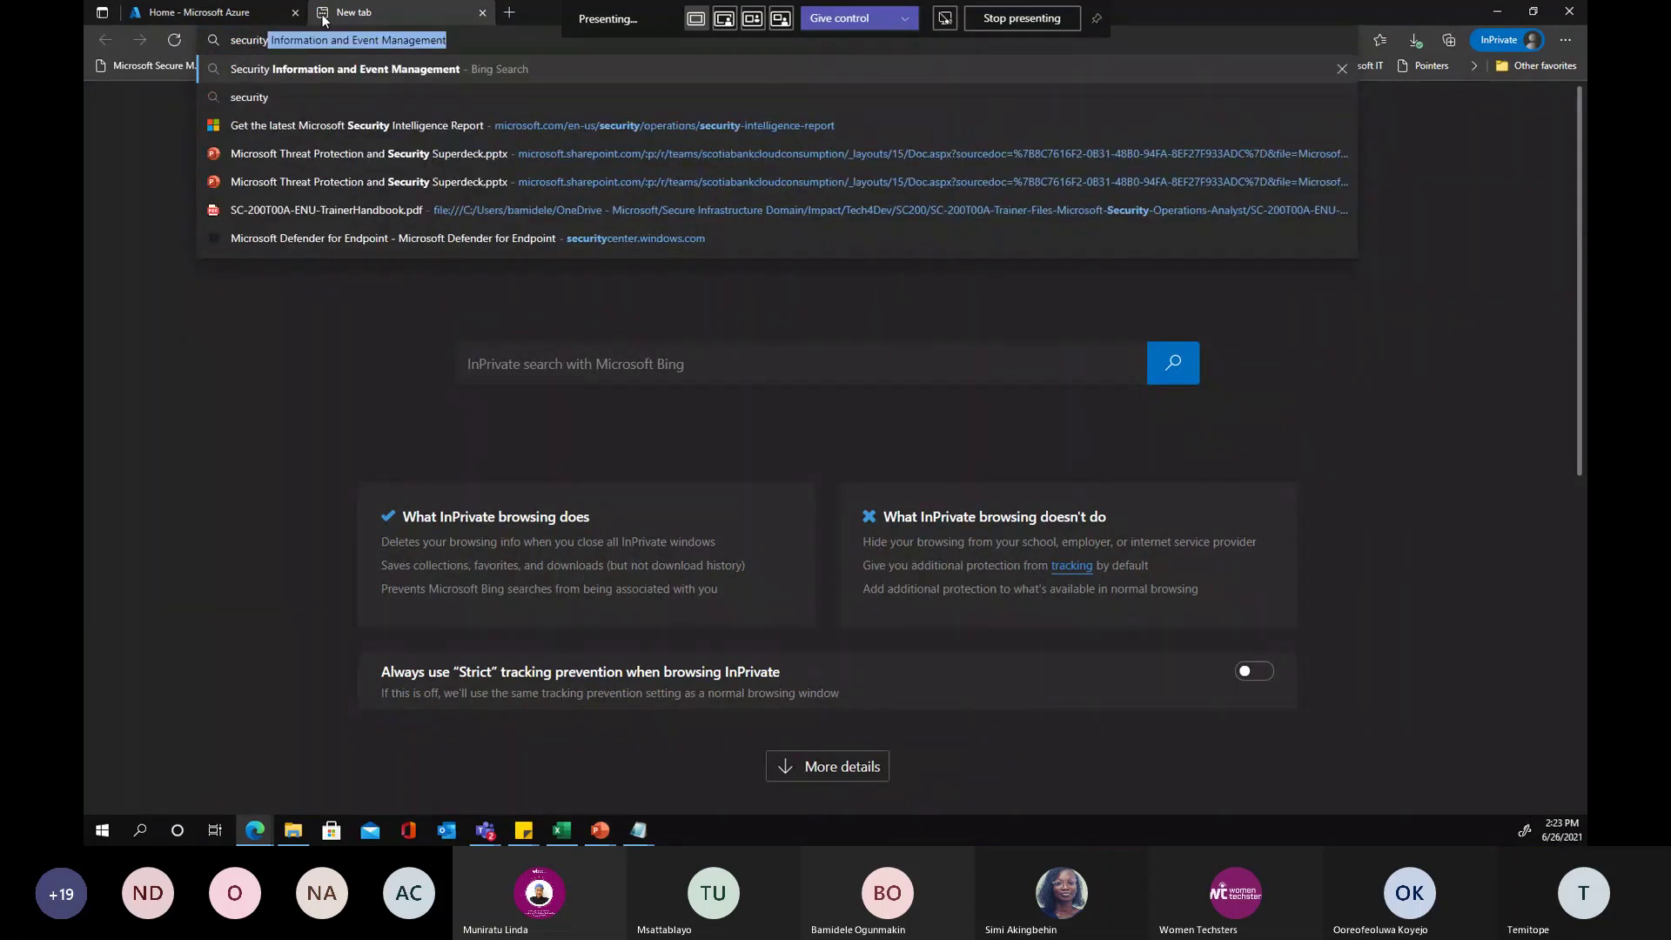
{"action": "type", "text": "ce"}
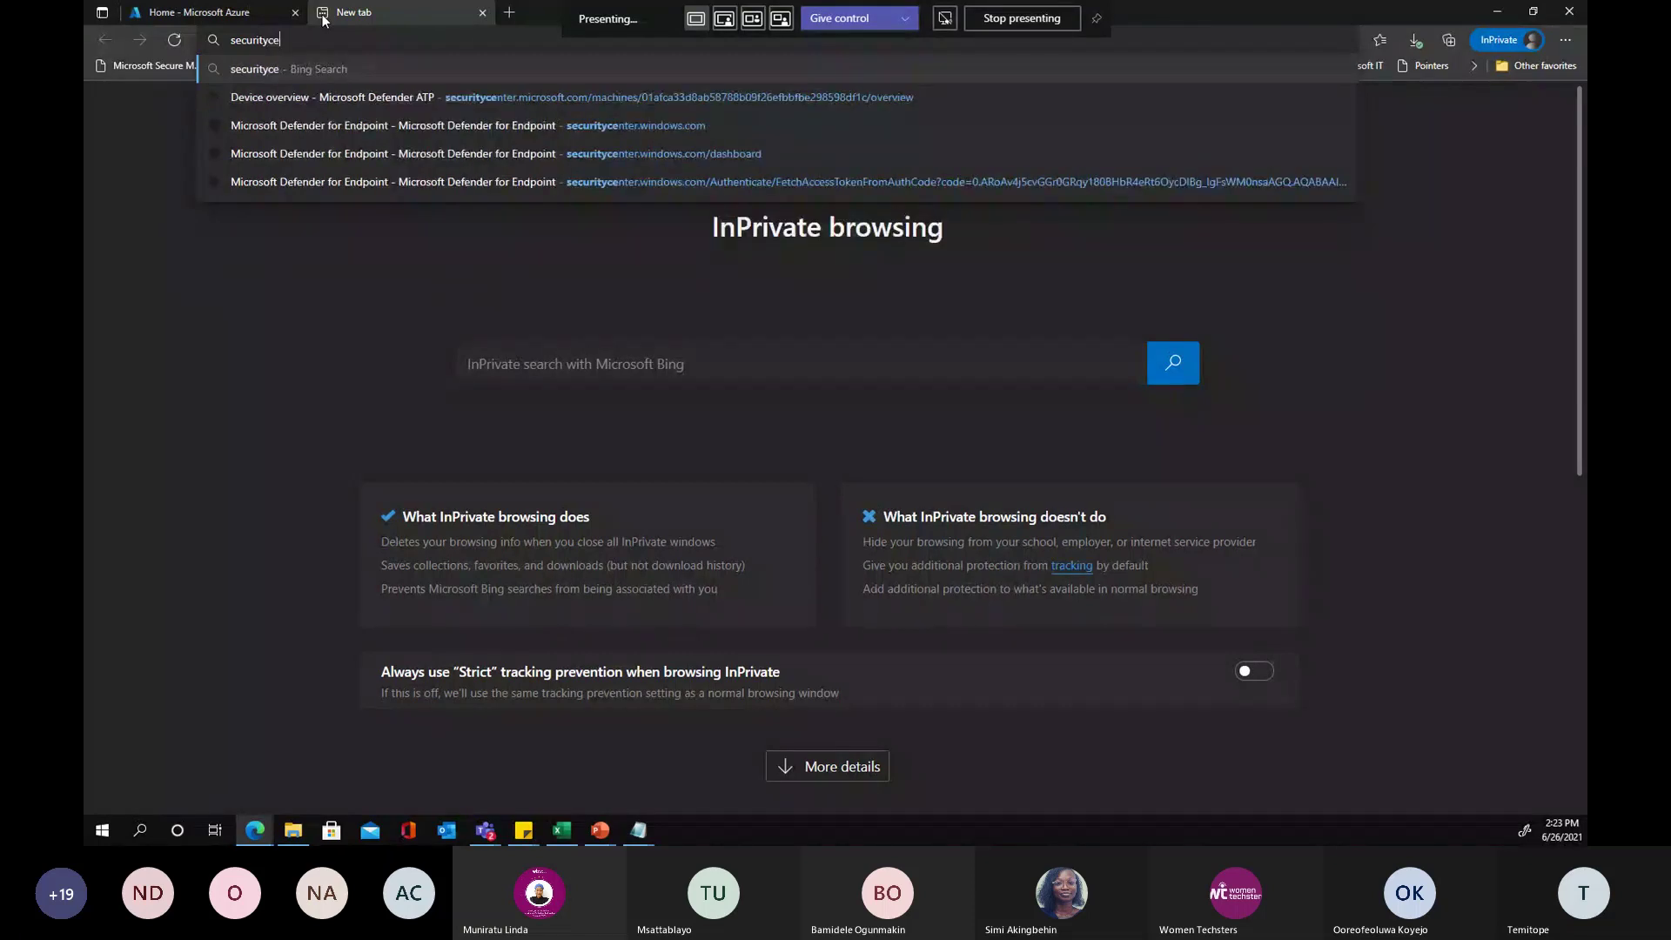
{"action": "key", "text": "Down"}
{"action": "key", "text": "Down"}
{"action": "key", "text": "Return"}
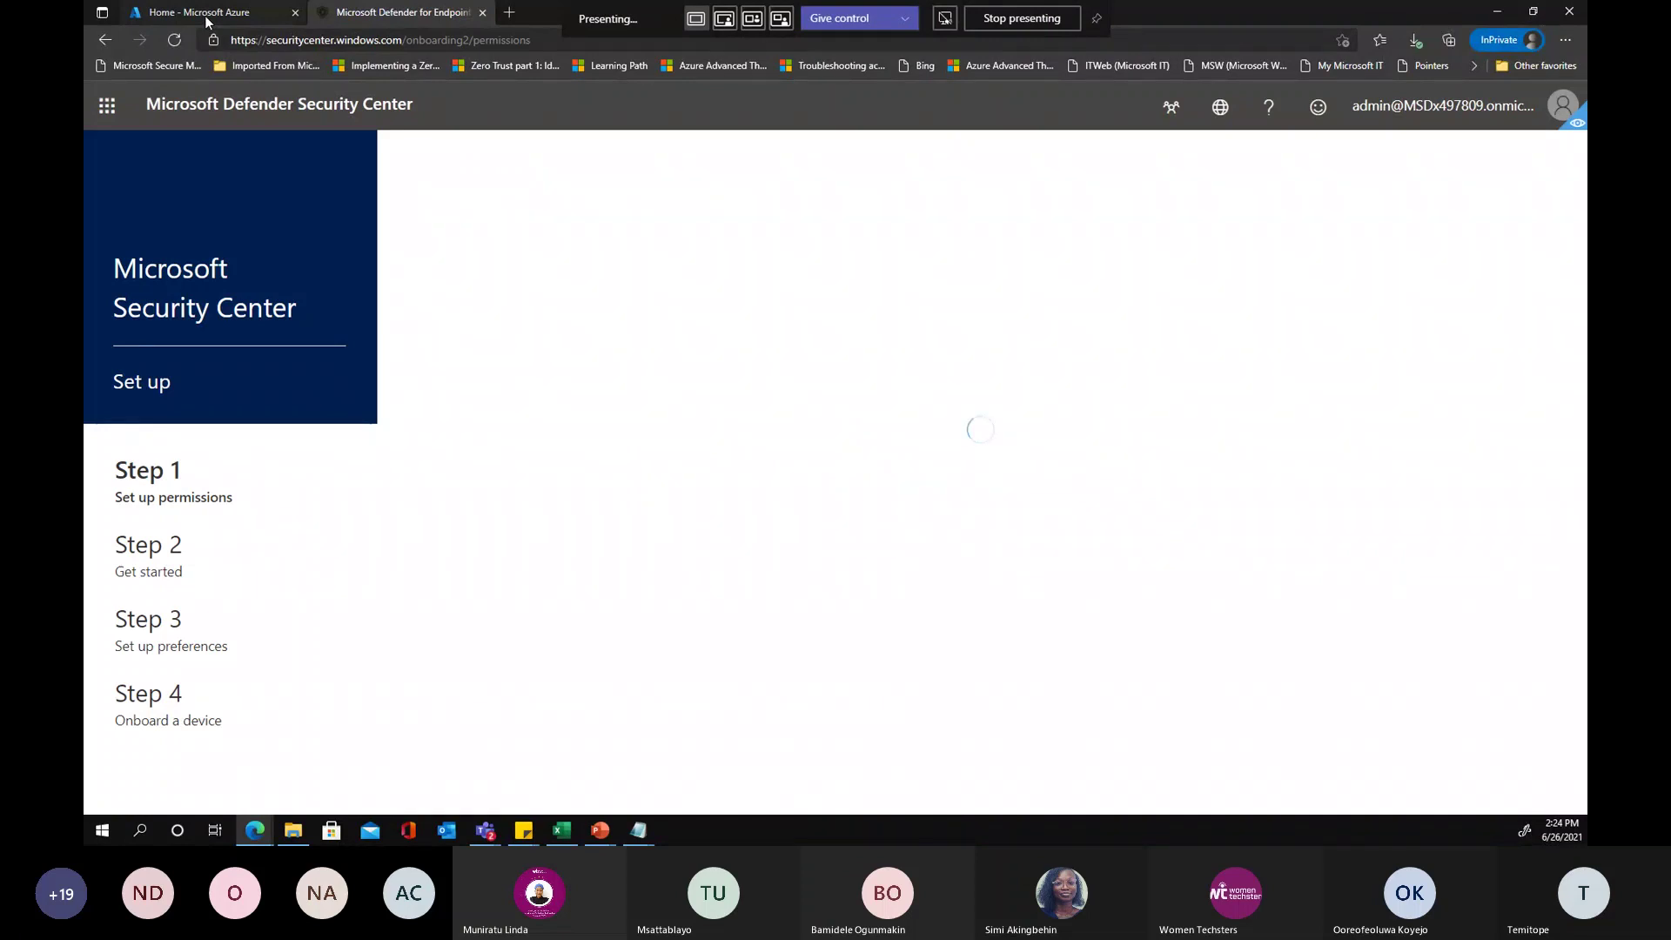
Check the signed-in account's details in the Azure portal and return to the Defender Security Center setup page
{"action": "left_click", "coordinate": [207, 16]}
{"action": "left_click", "coordinate": [1568, 101]}
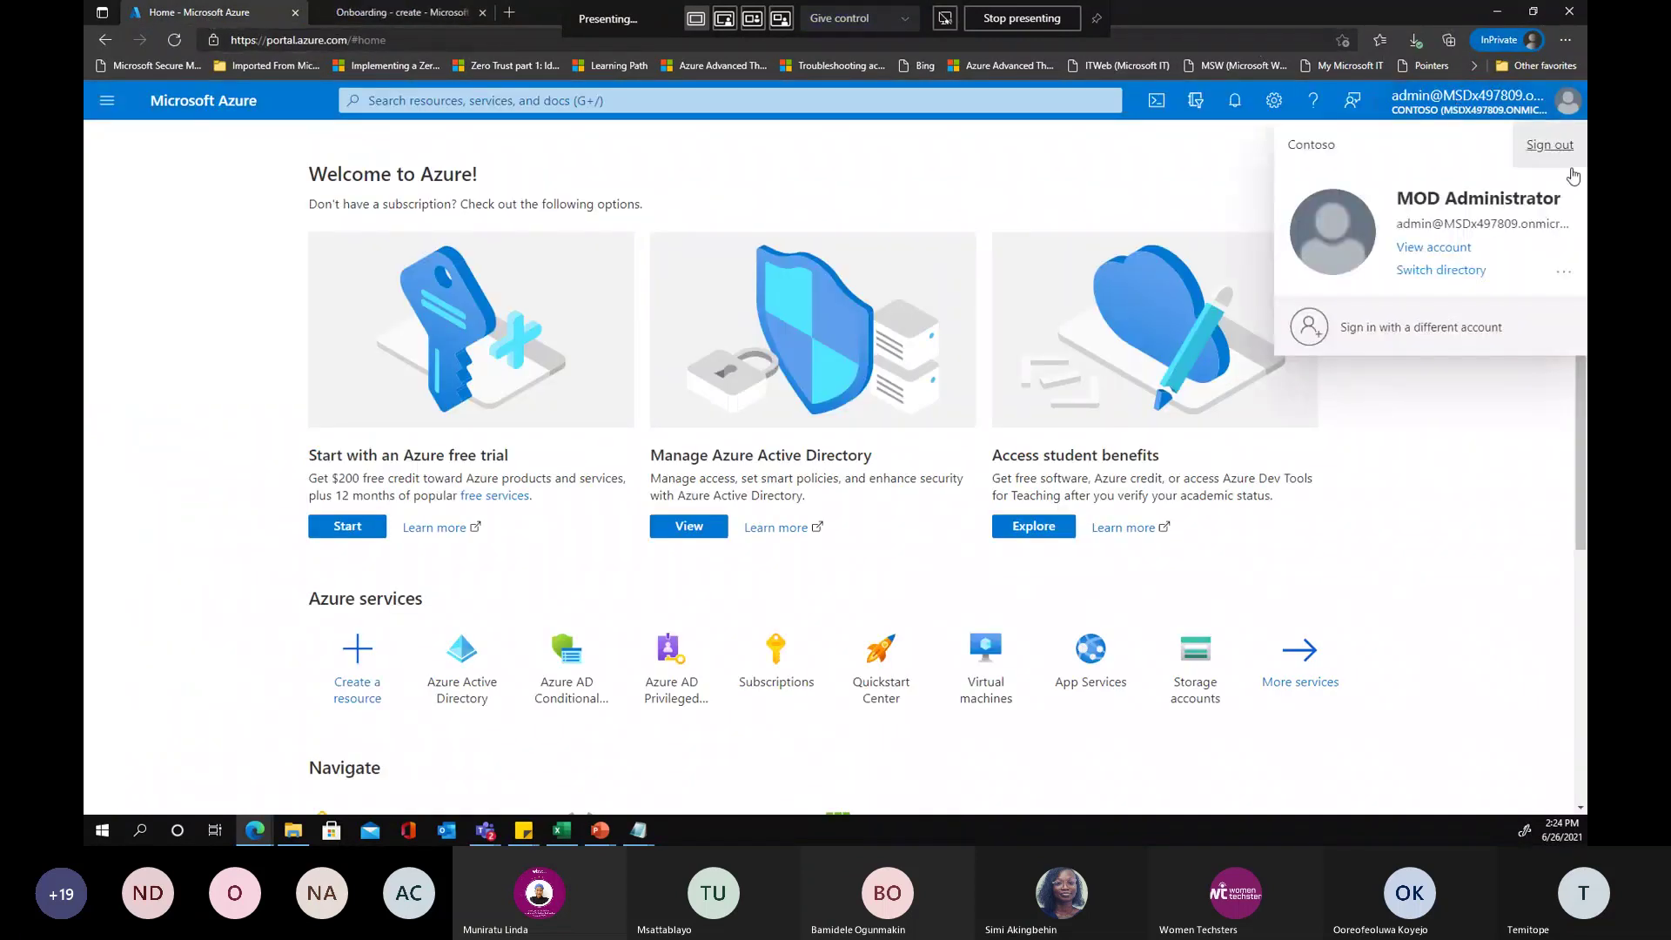
{"action": "left_click", "coordinate": [366, 18]}
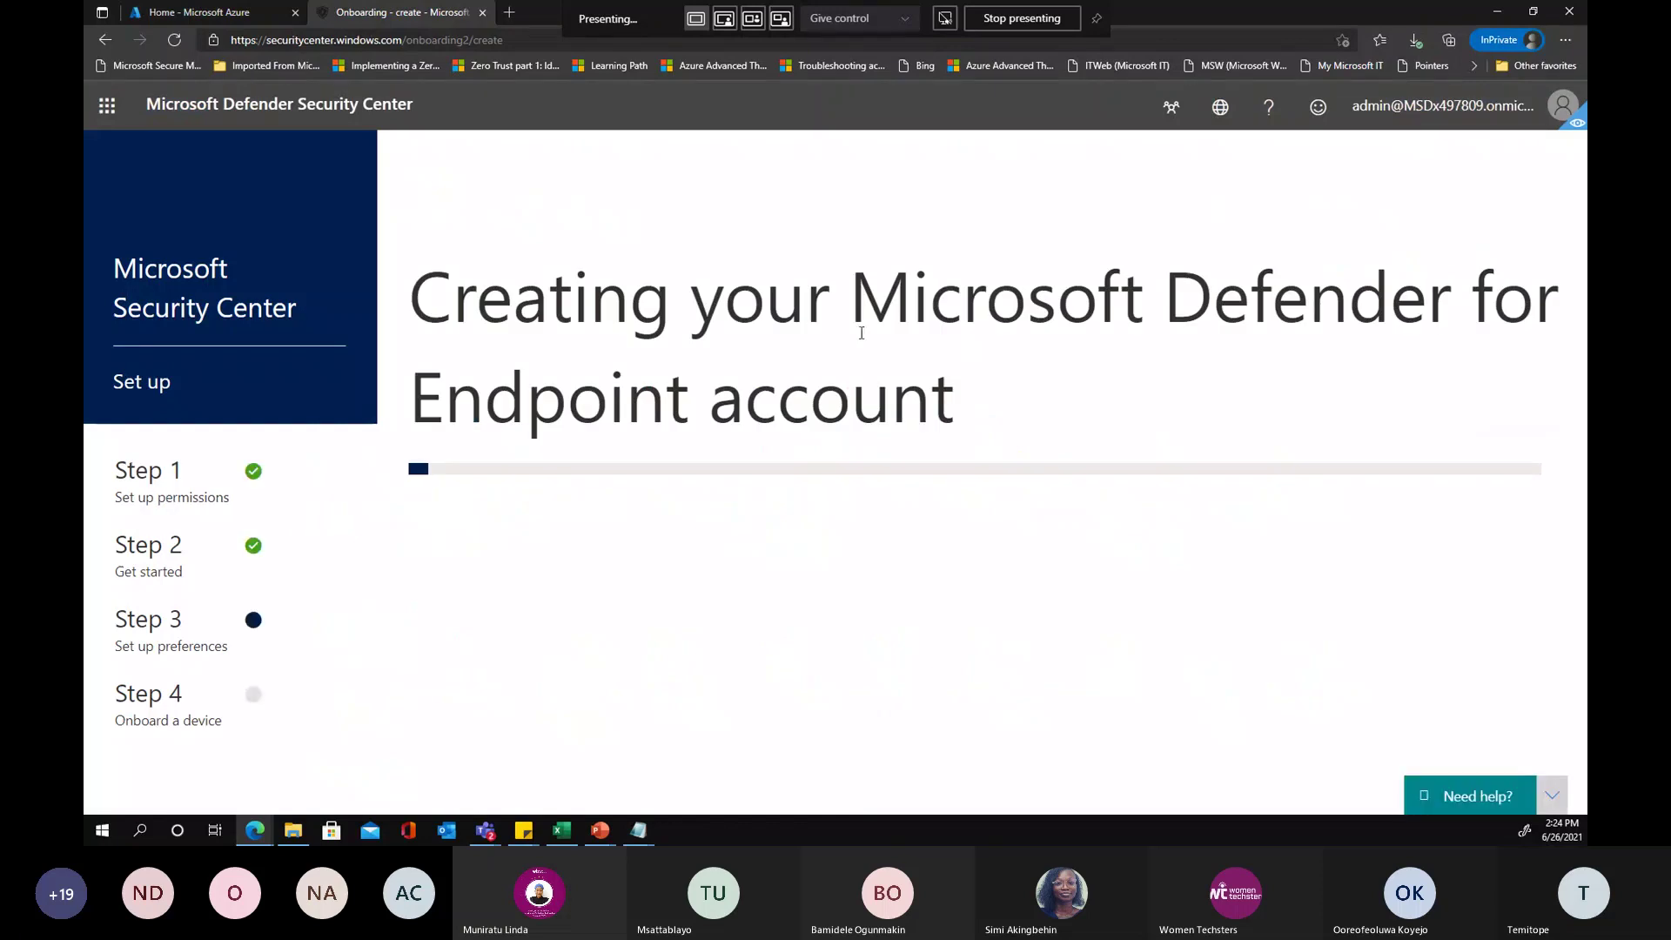
Reduce the setup page's zoom to 80% and highlight its heading about creating the Microsoft Defender for Endpoint account
{"action": "left_click", "coordinate": [1565, 39]}
{"action": "left_click", "coordinate": [1473, 148]}
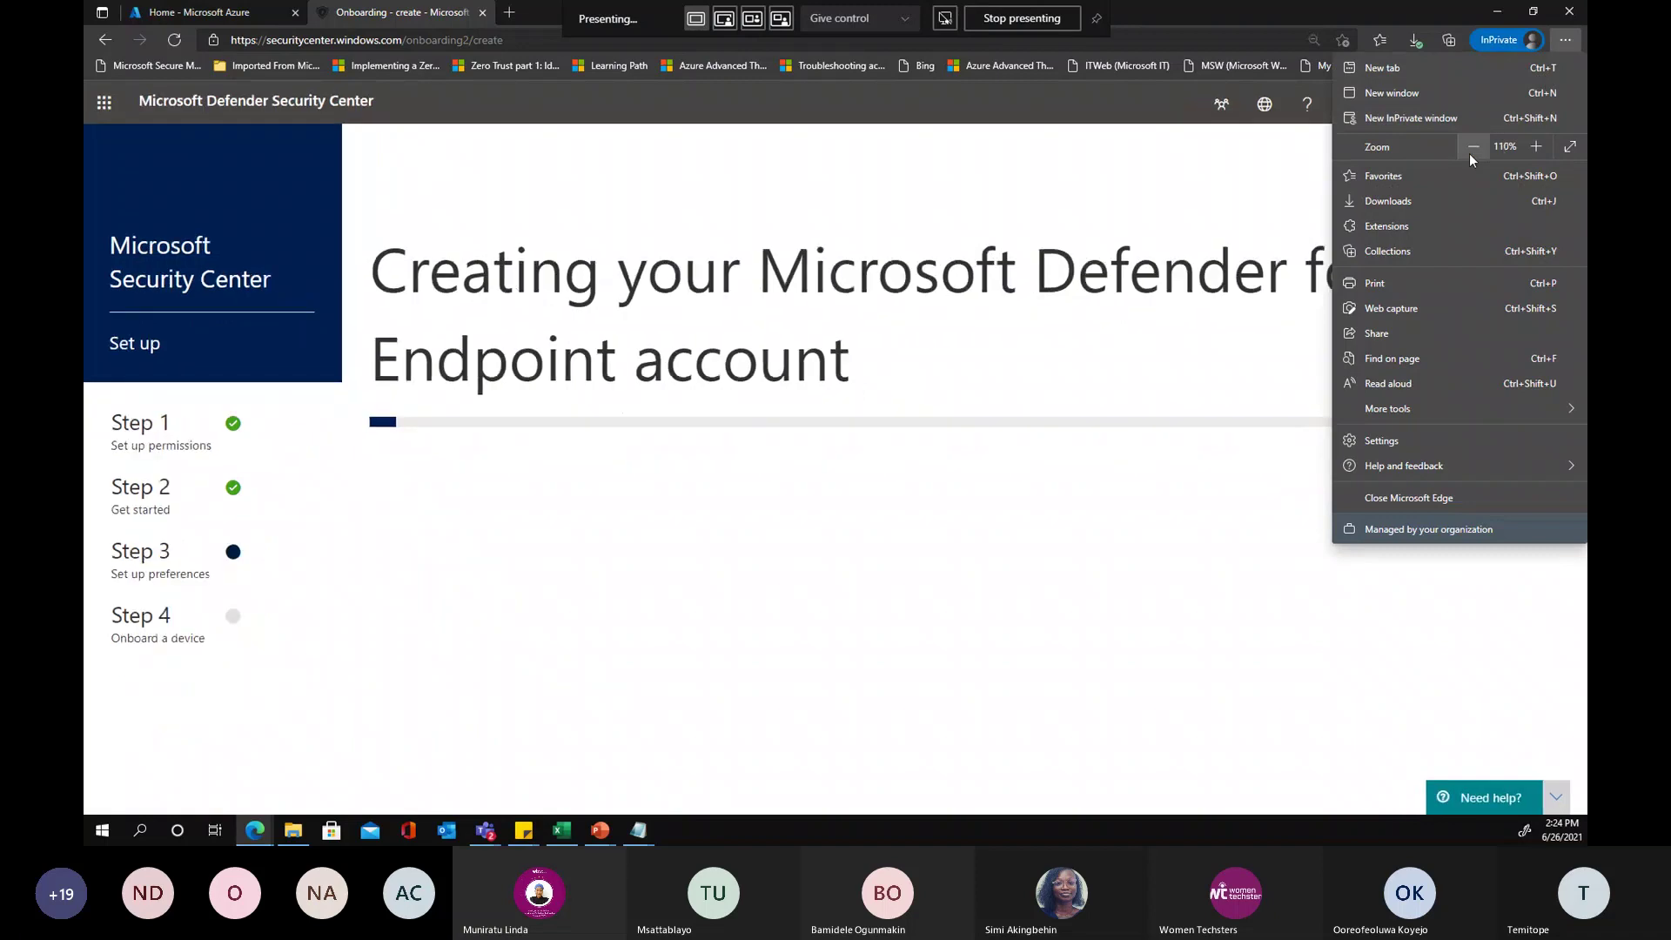
{"action": "left_click", "coordinate": [1471, 153]}
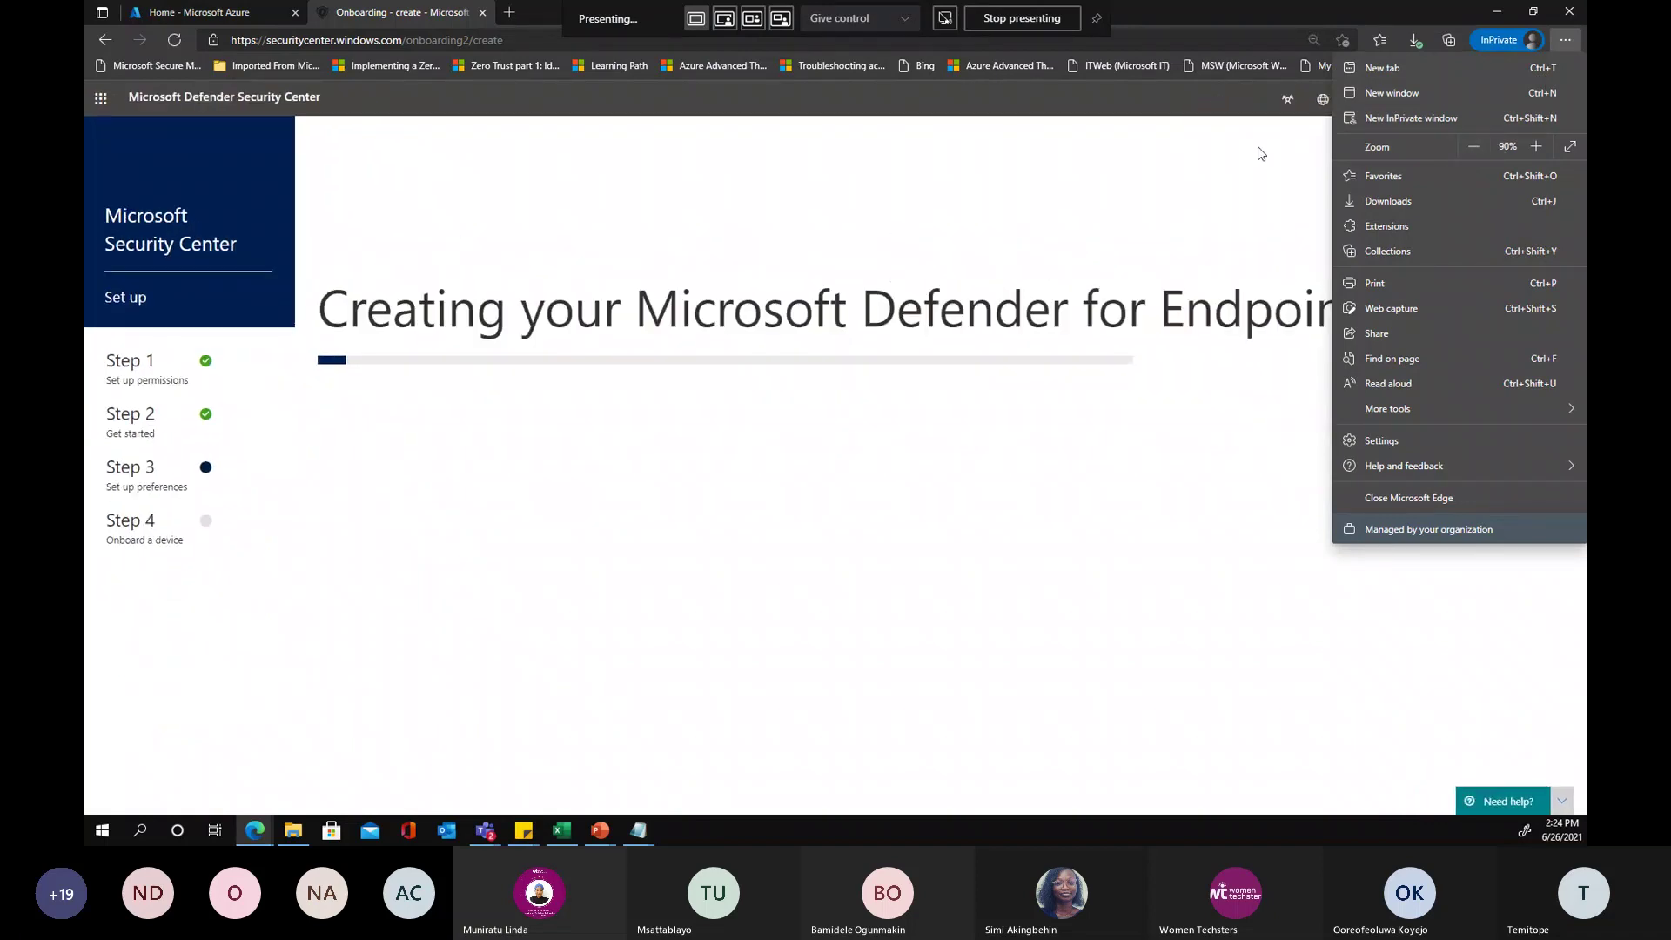
{"action": "left_click", "coordinate": [758, 168]}
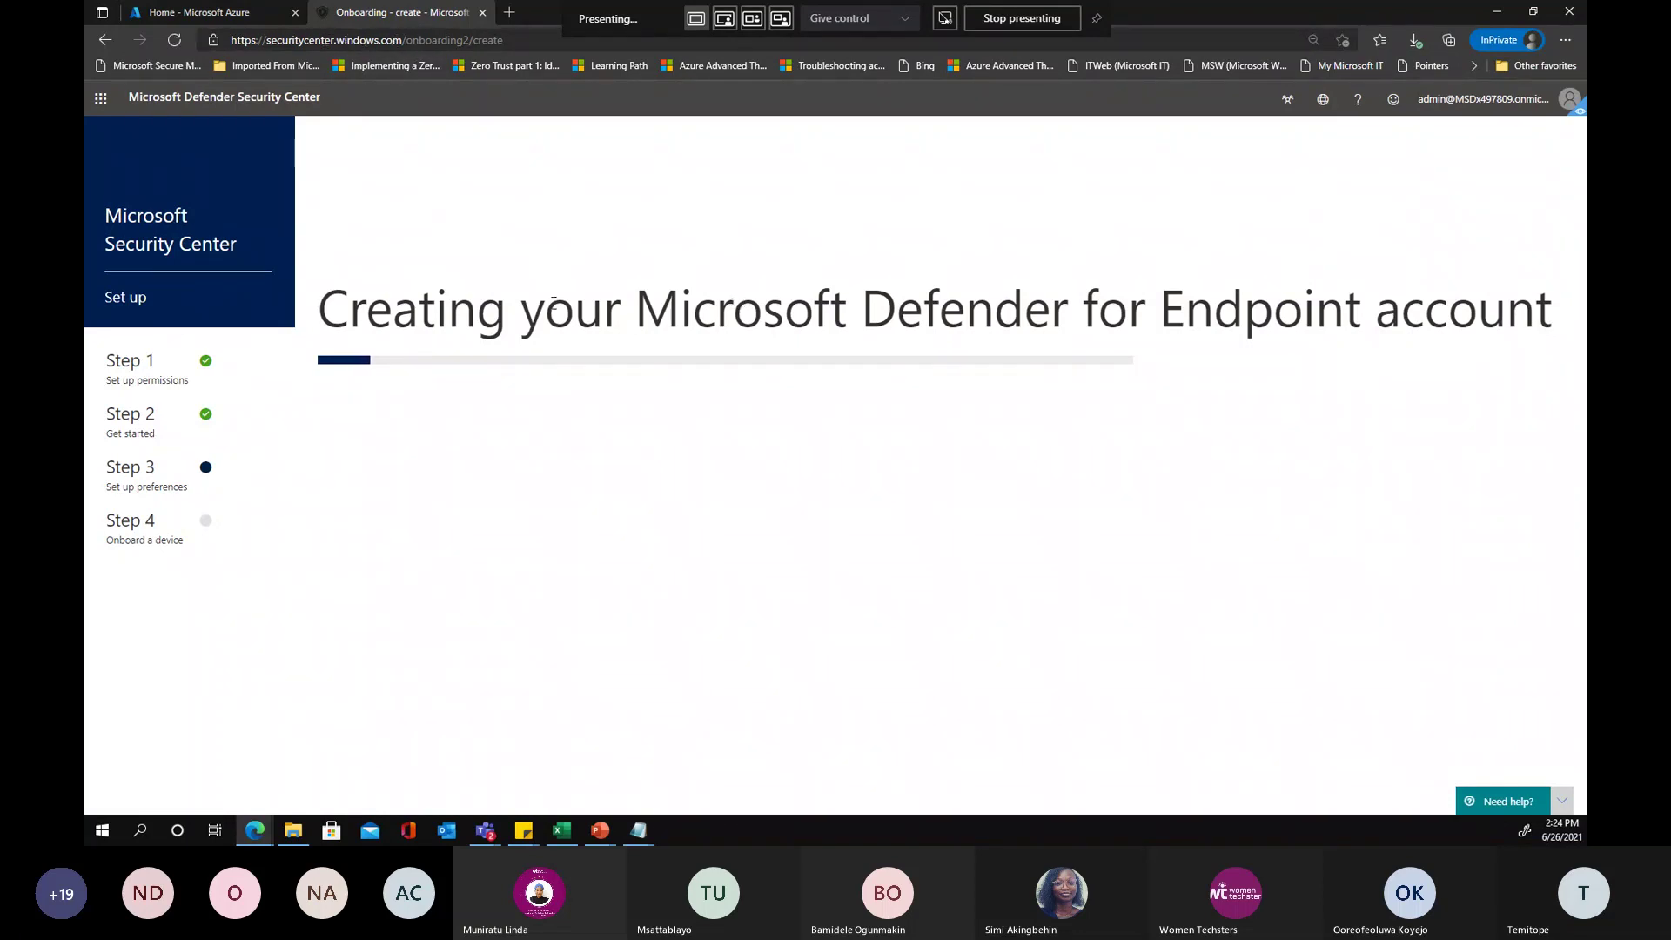
{"action": "left_click", "coordinate": [1565, 40]}
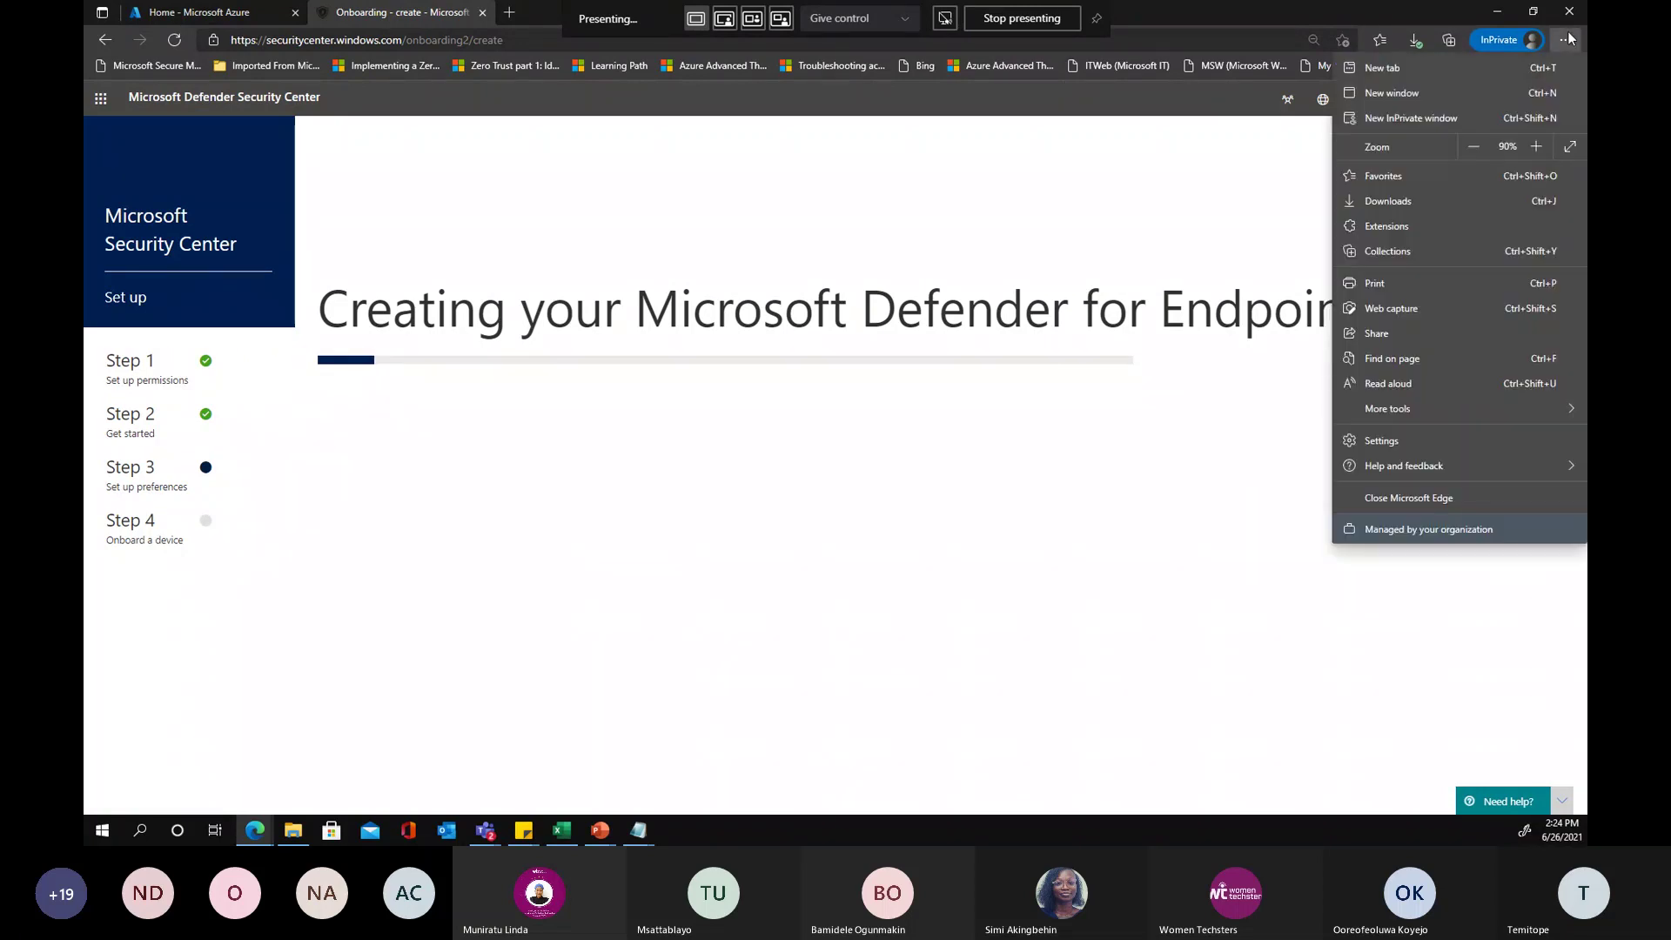
{"action": "left_click", "coordinate": [1474, 146]}
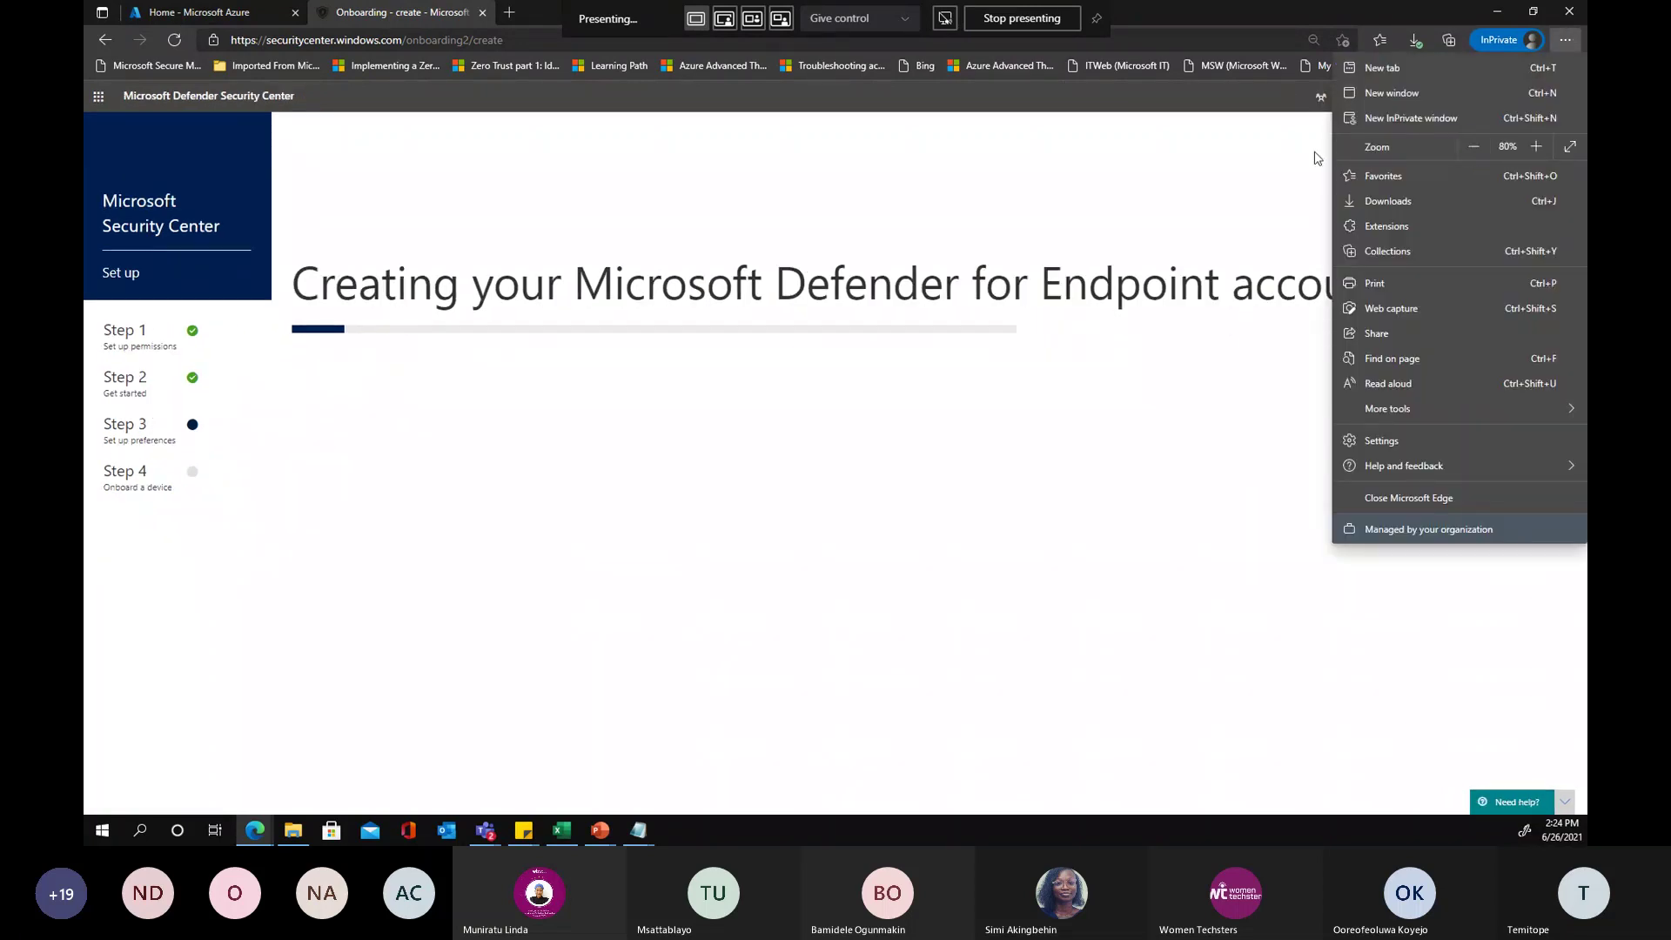
{"action": "left_click", "coordinate": [491, 268]}
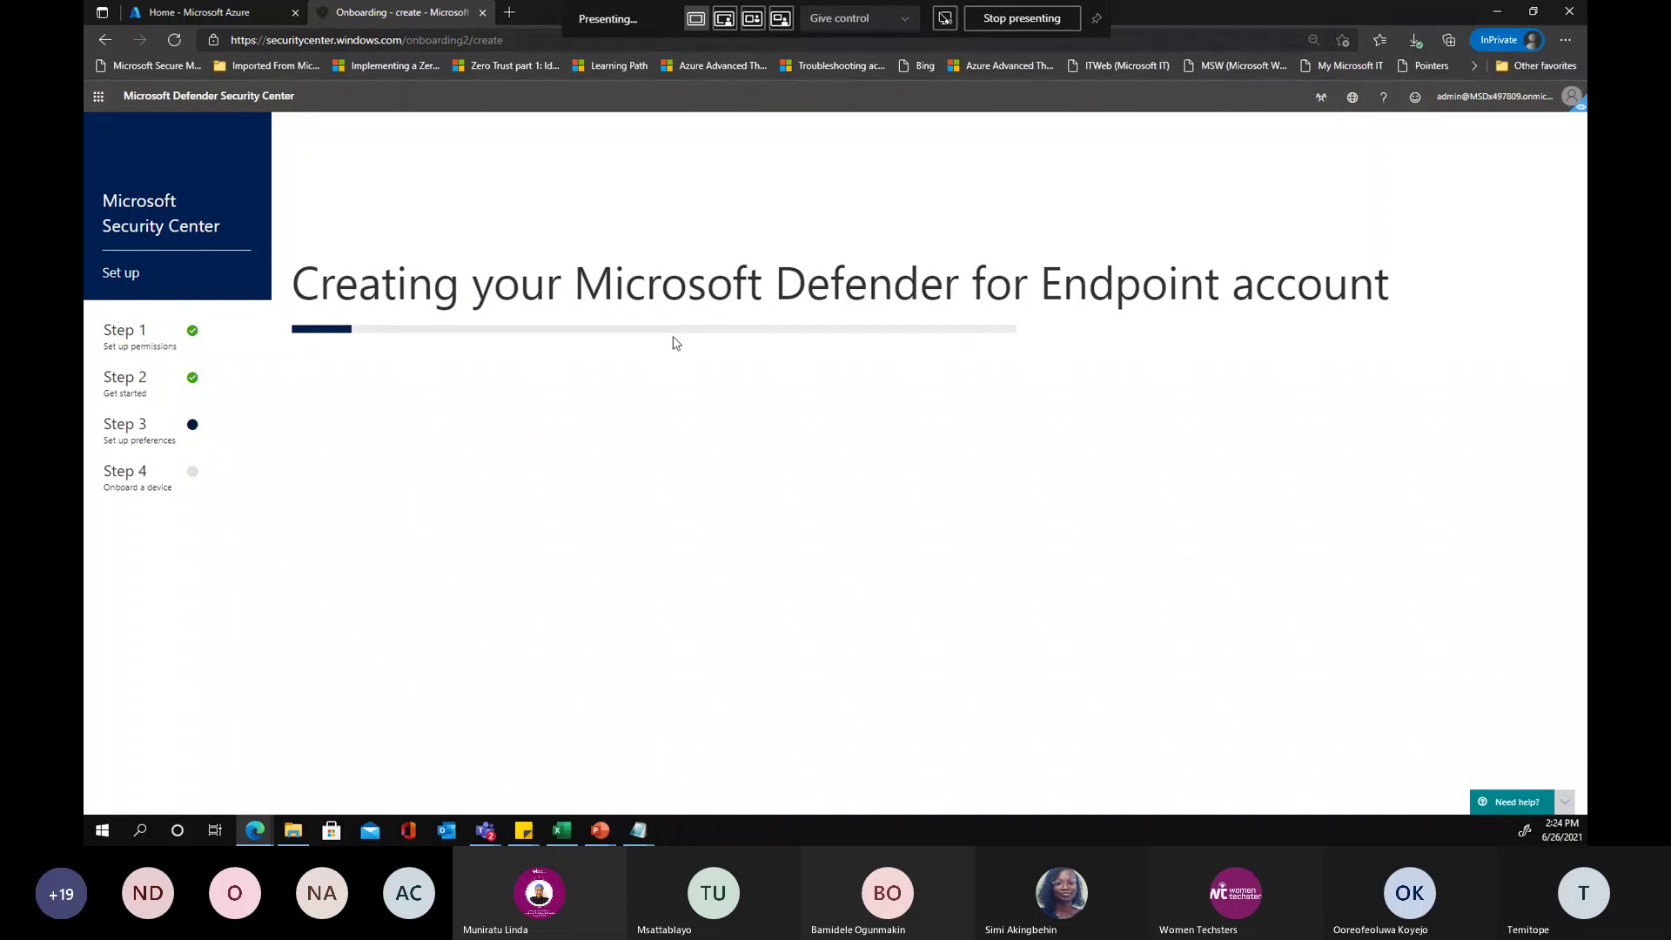
{"action": "left_click_drag", "start_coordinate": [296, 286], "coordinate": [1403, 294]}
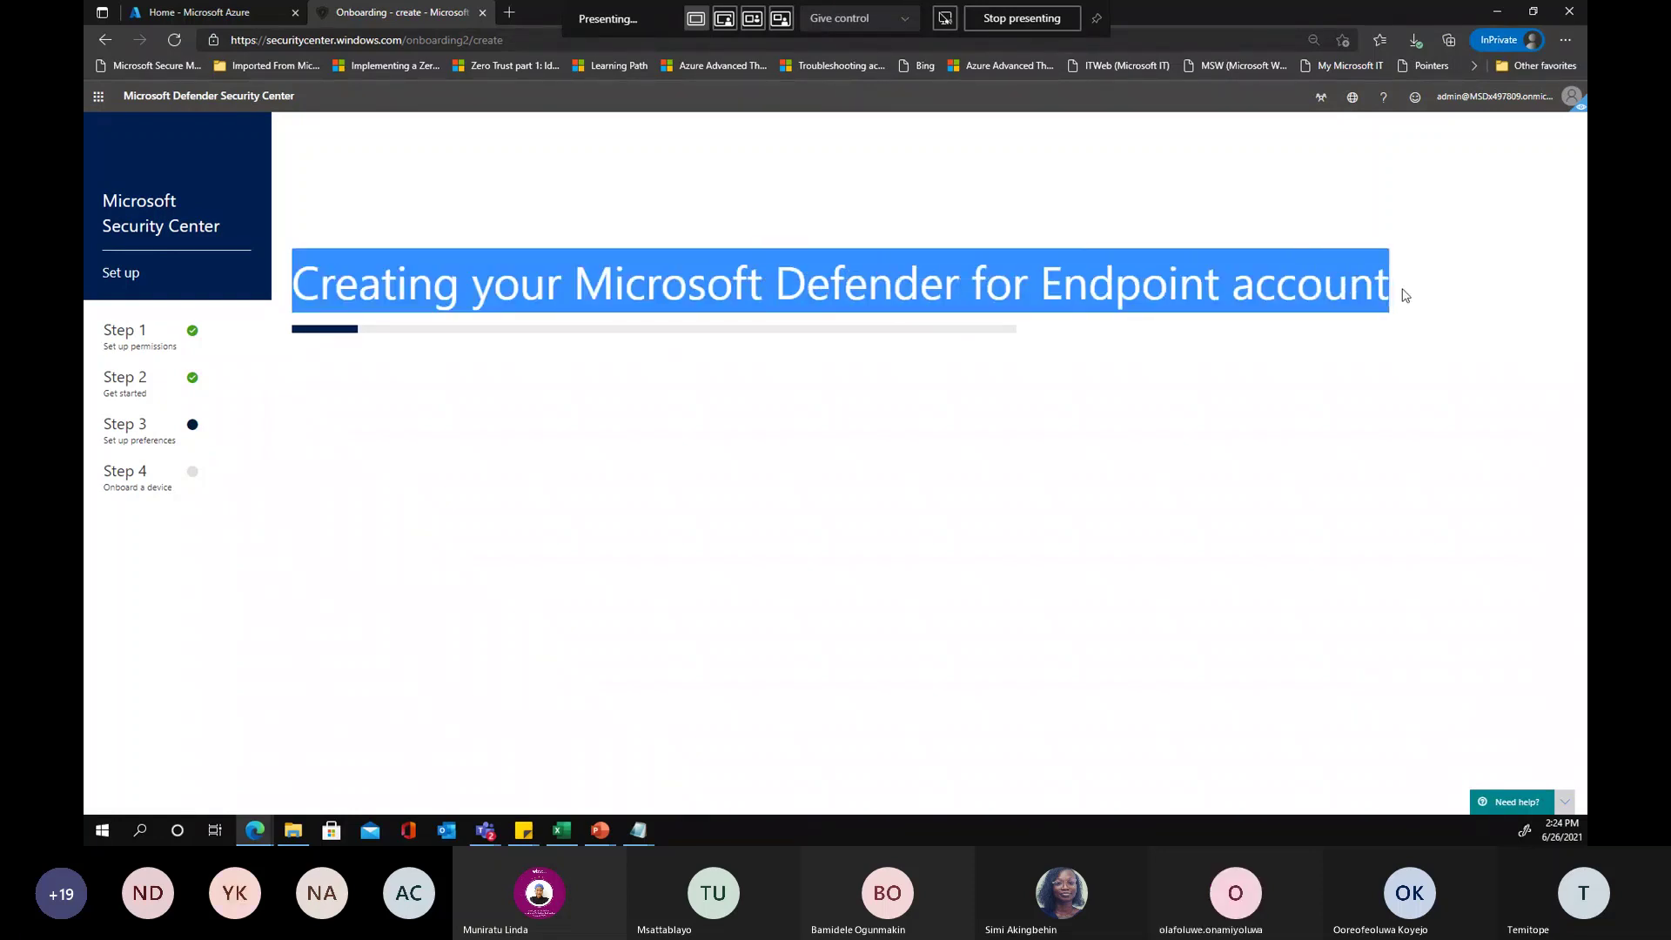
{"action": "left_click", "coordinate": [858, 274]}
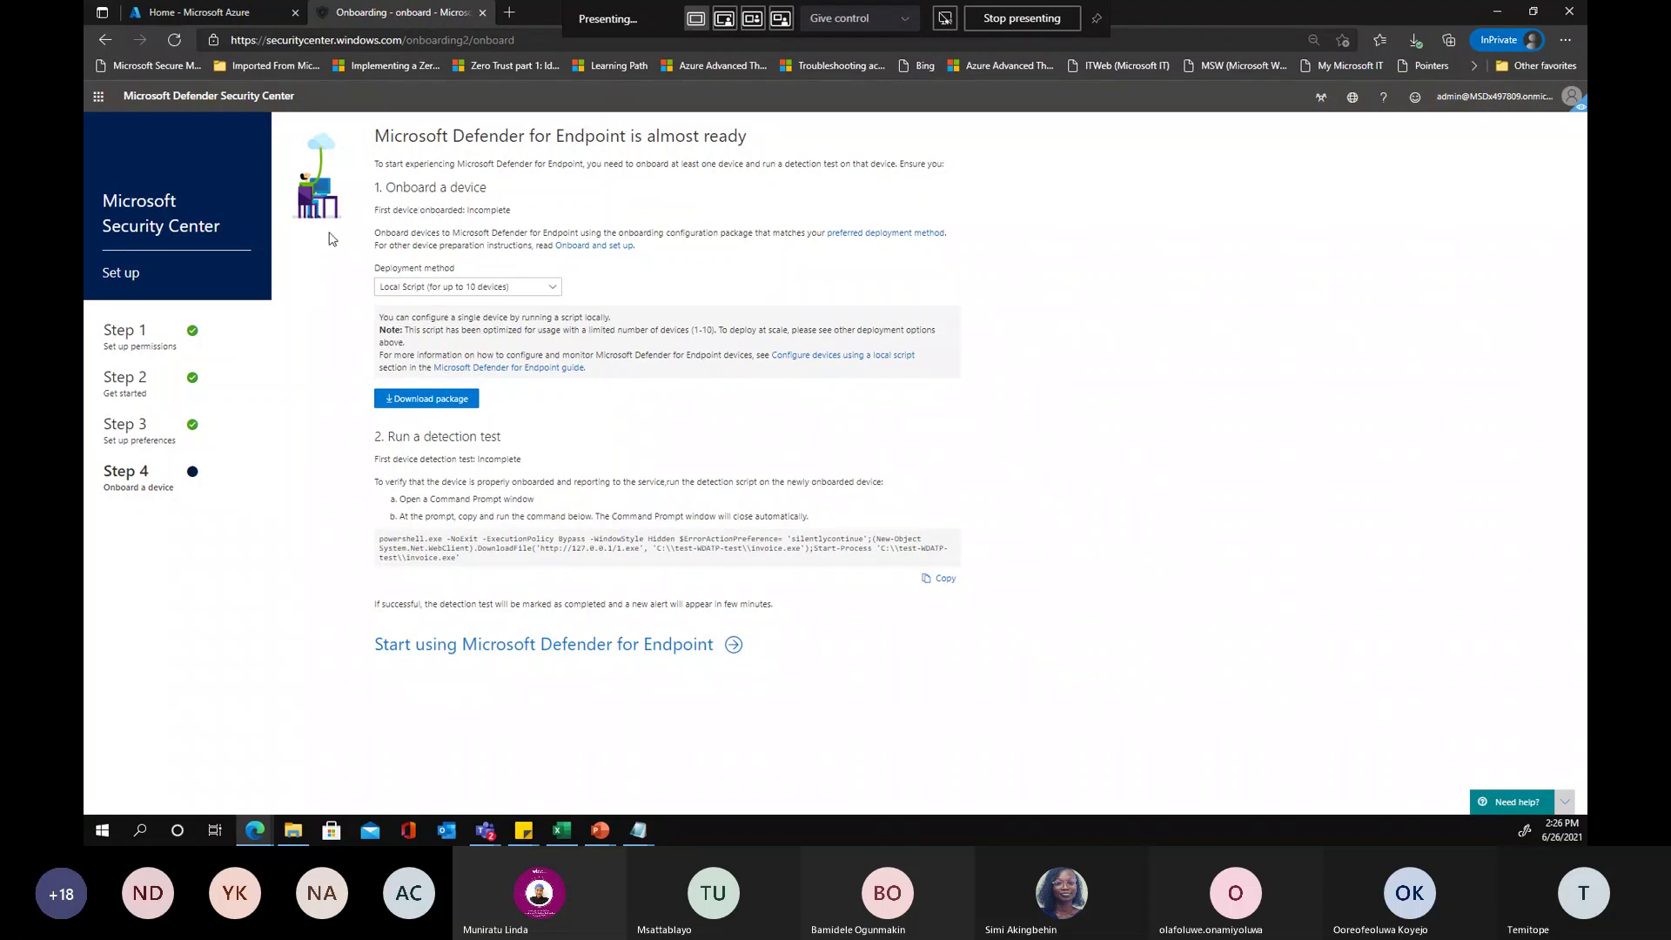
Look through the device onboarding deployment methods, try Group Policy, and set the method back to Local Script (for up to 10 devices)
{"action": "left_click", "coordinate": [420, 290]}
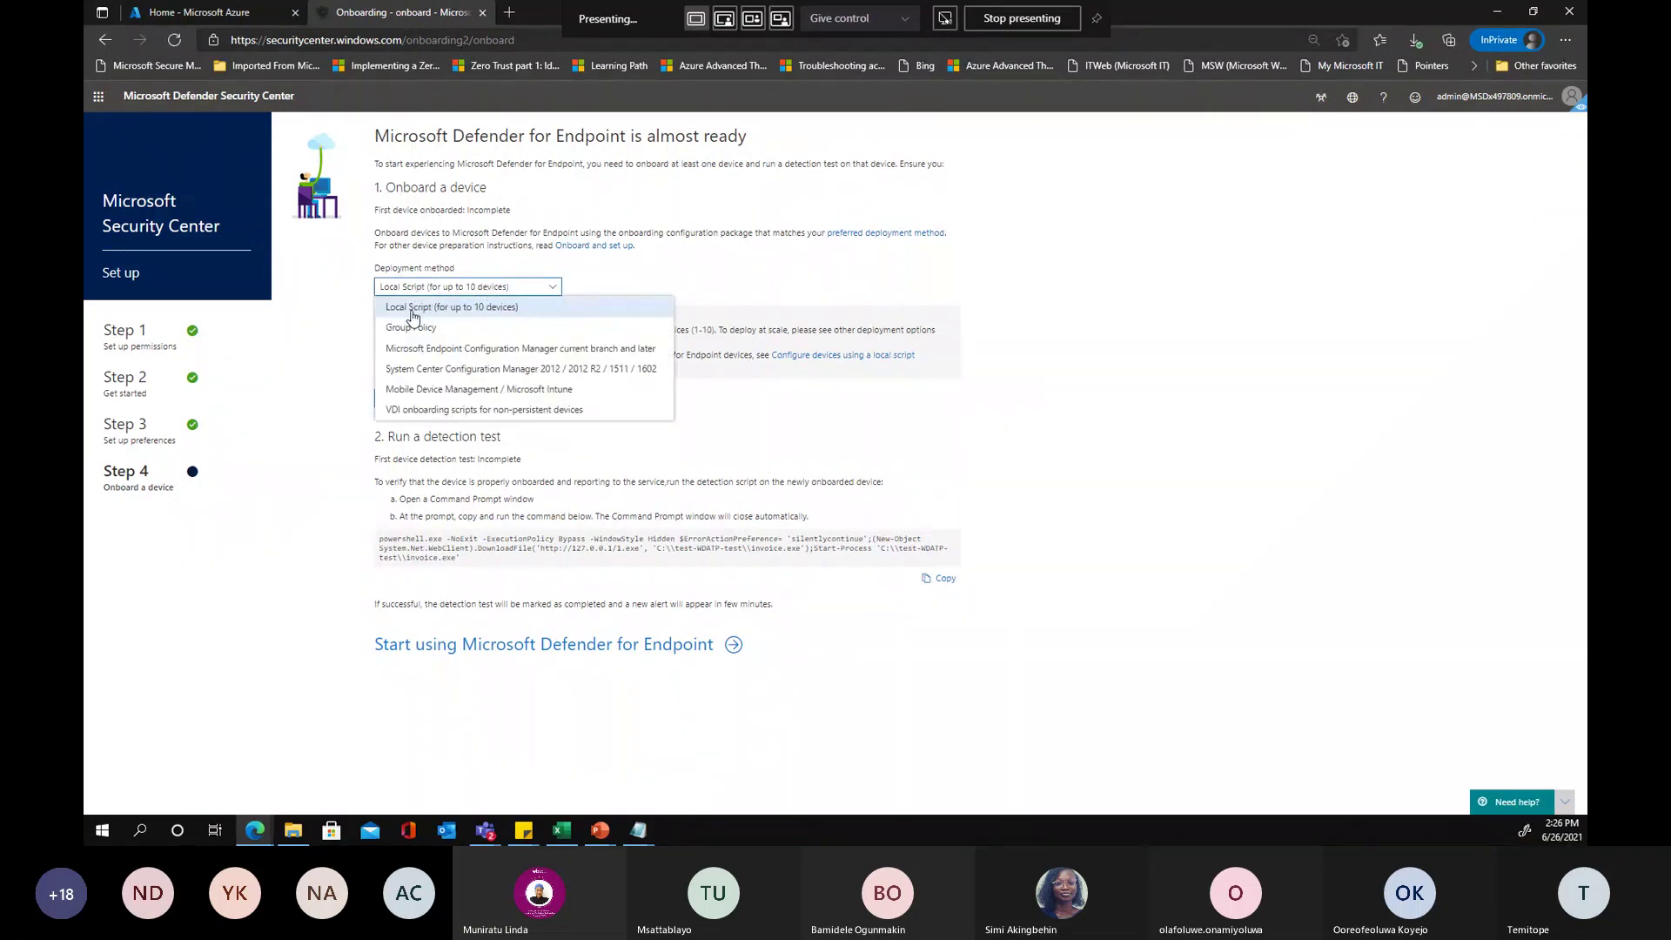
{"action": "left_click", "coordinate": [459, 307]}
{"action": "left_click", "coordinate": [462, 294]}
{"action": "left_click", "coordinate": [468, 308]}
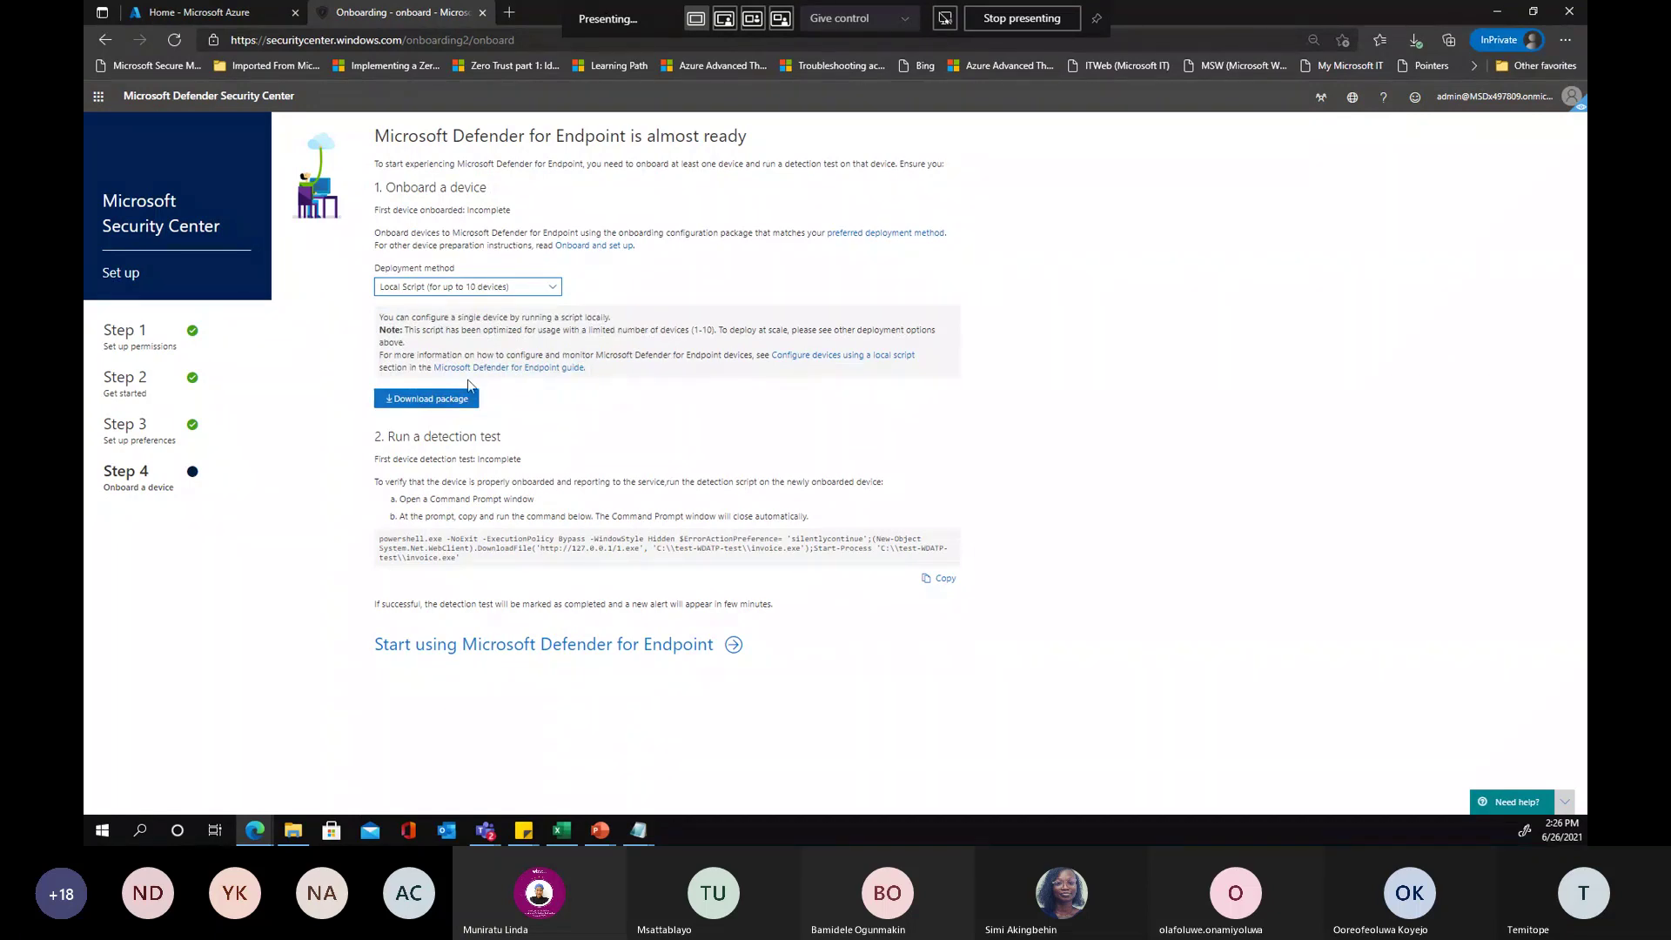
{"action": "left_click", "coordinate": [437, 292]}
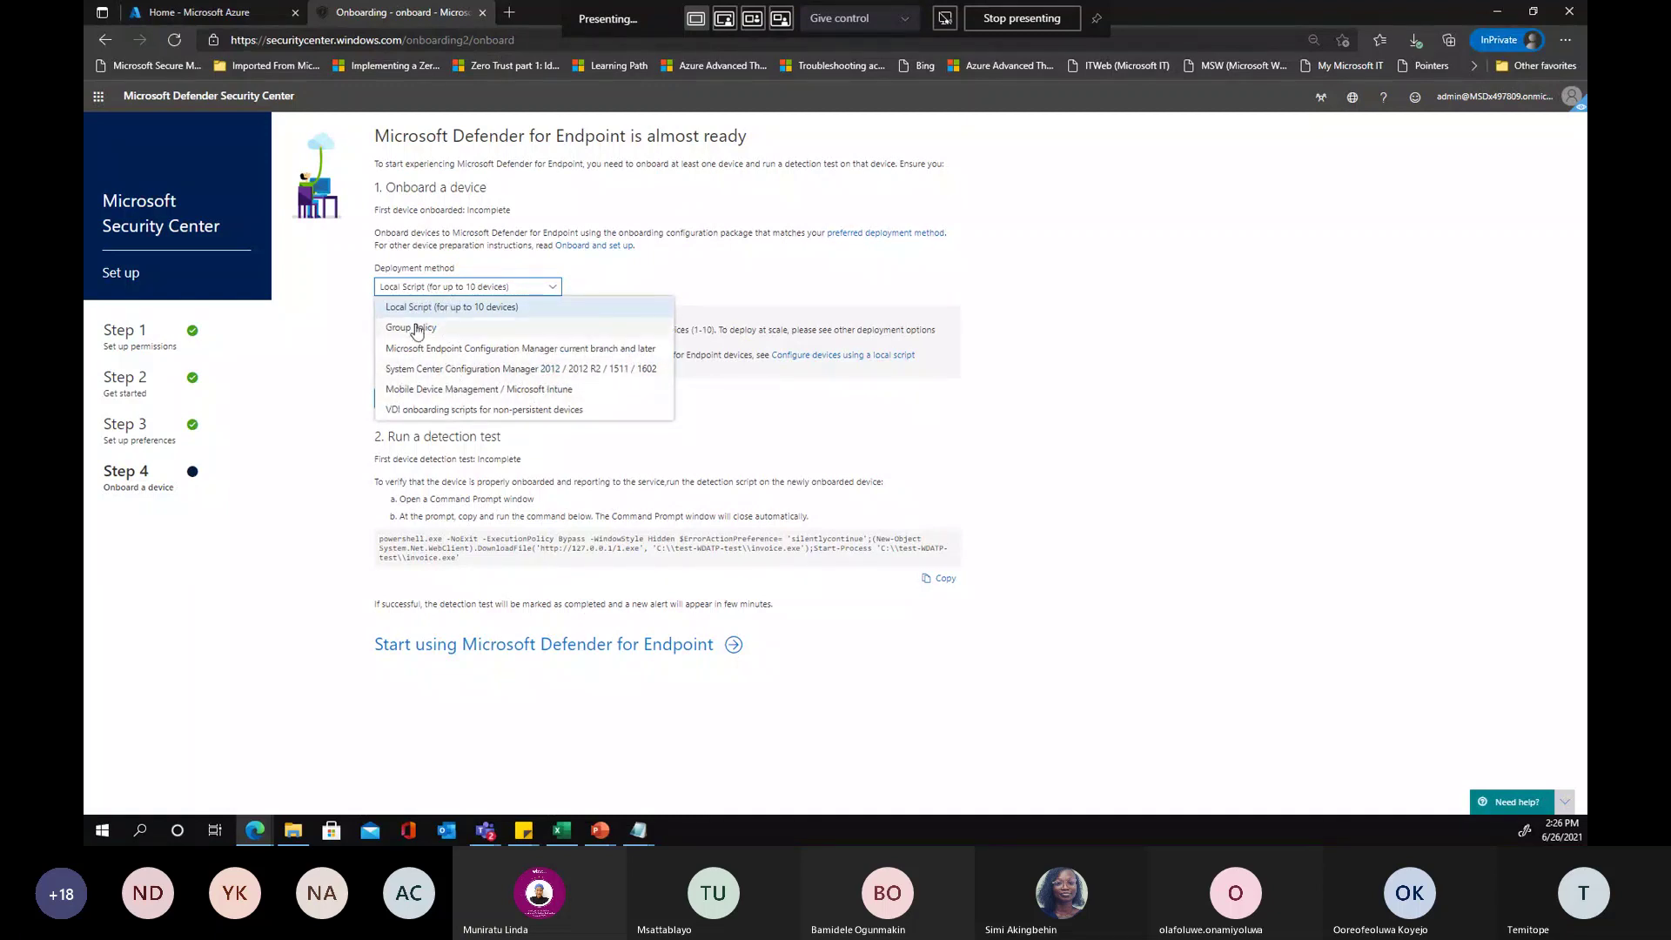
{"action": "left_click", "coordinate": [416, 329]}
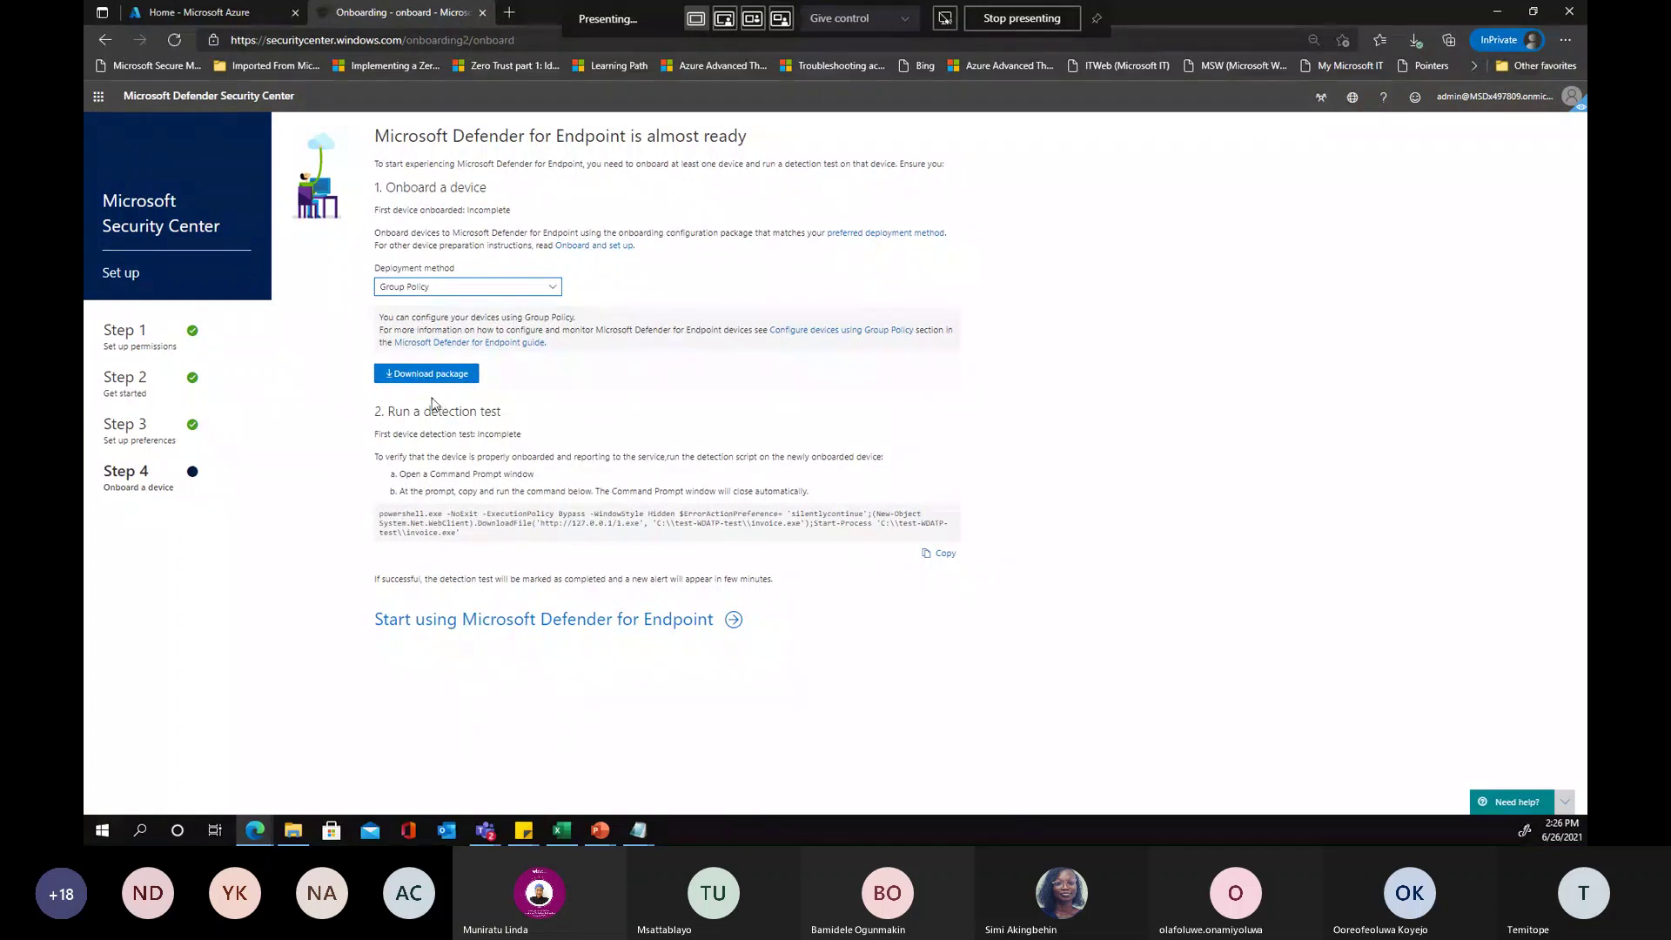
{"action": "left_click", "coordinate": [465, 289]}
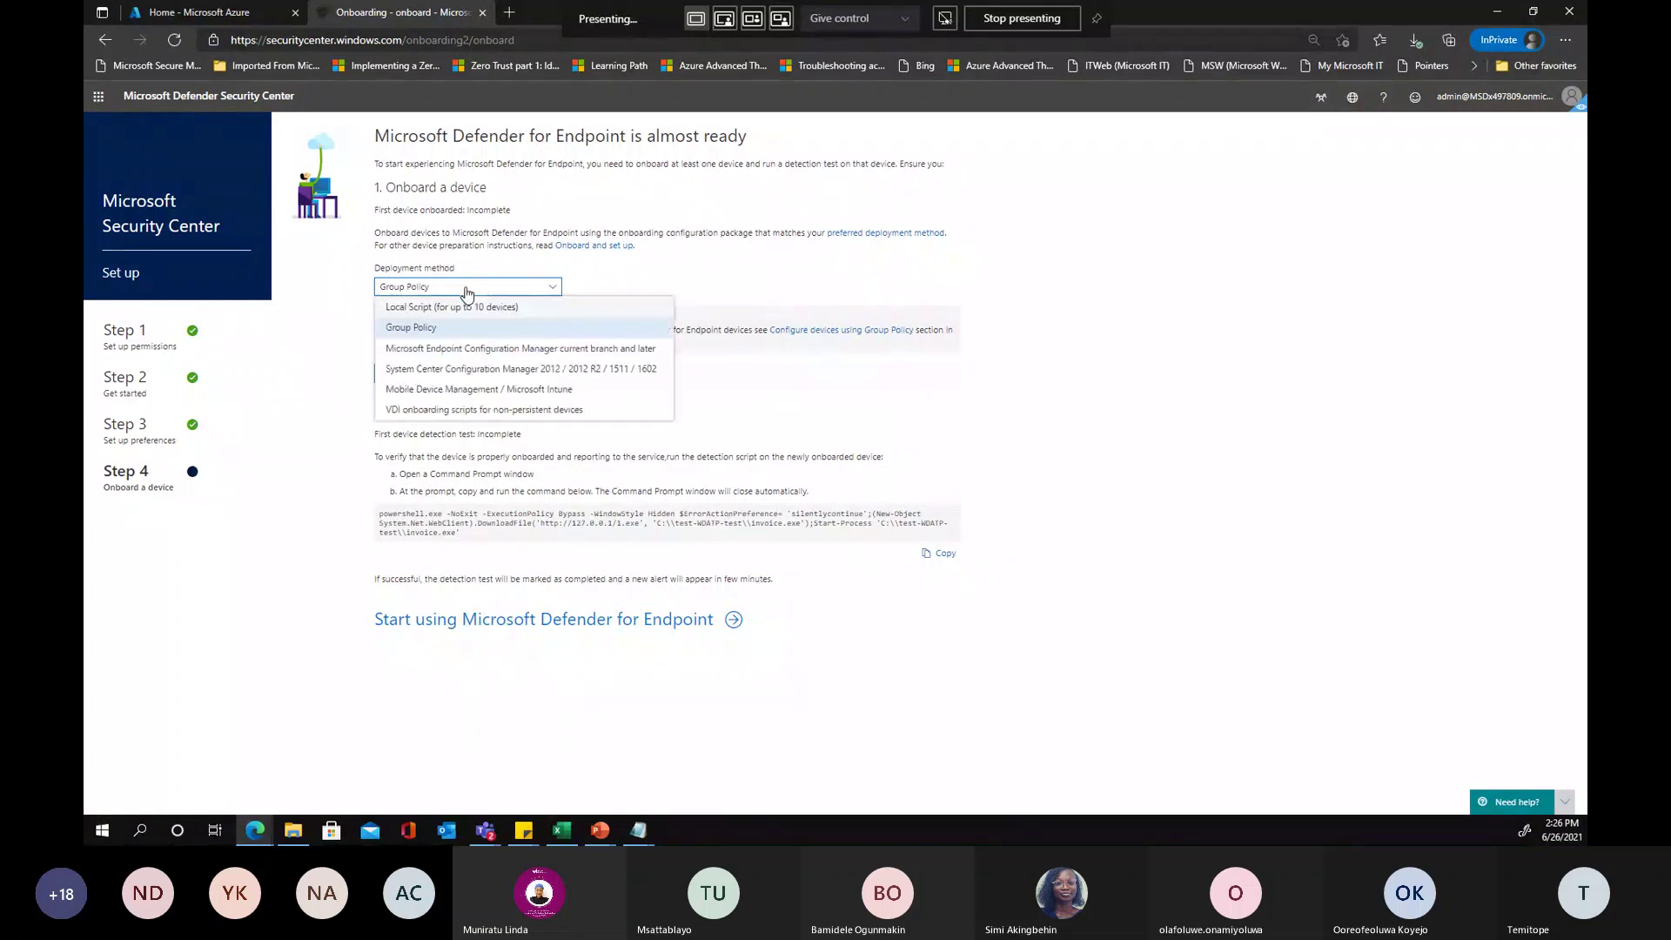
{"action": "left_click", "coordinate": [434, 309]}
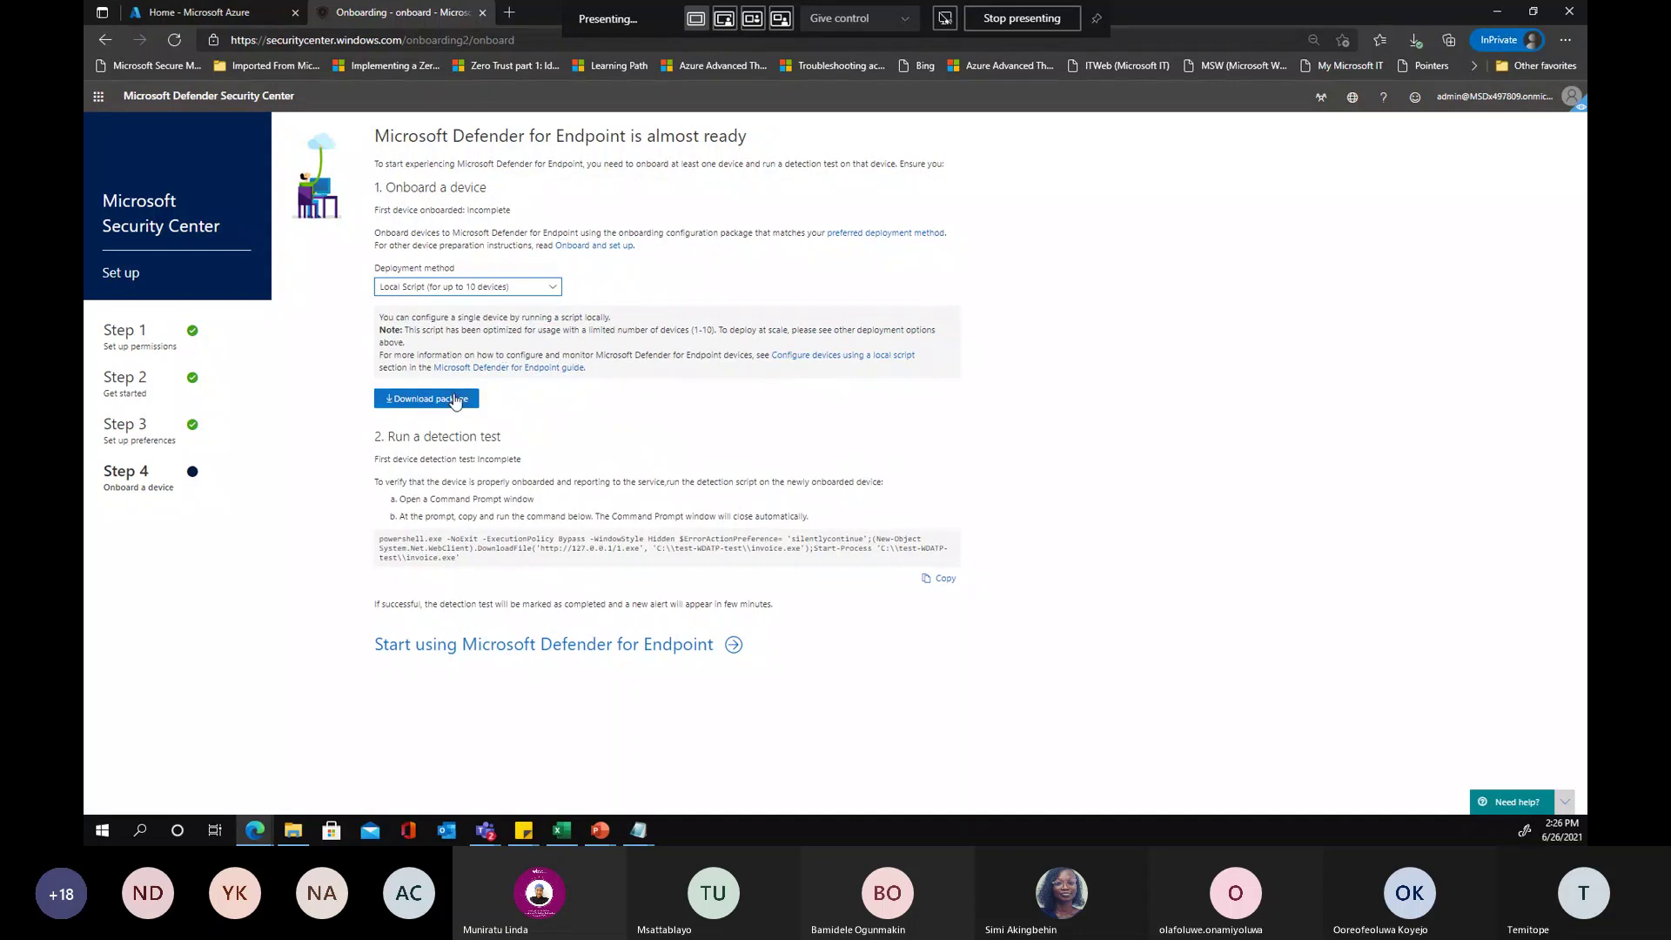
Download the local script onboarding package and save it as WindowsDefenderATPOnboardingPackage (1) in the Downloads folder
{"action": "left_click", "coordinate": [455, 400]}
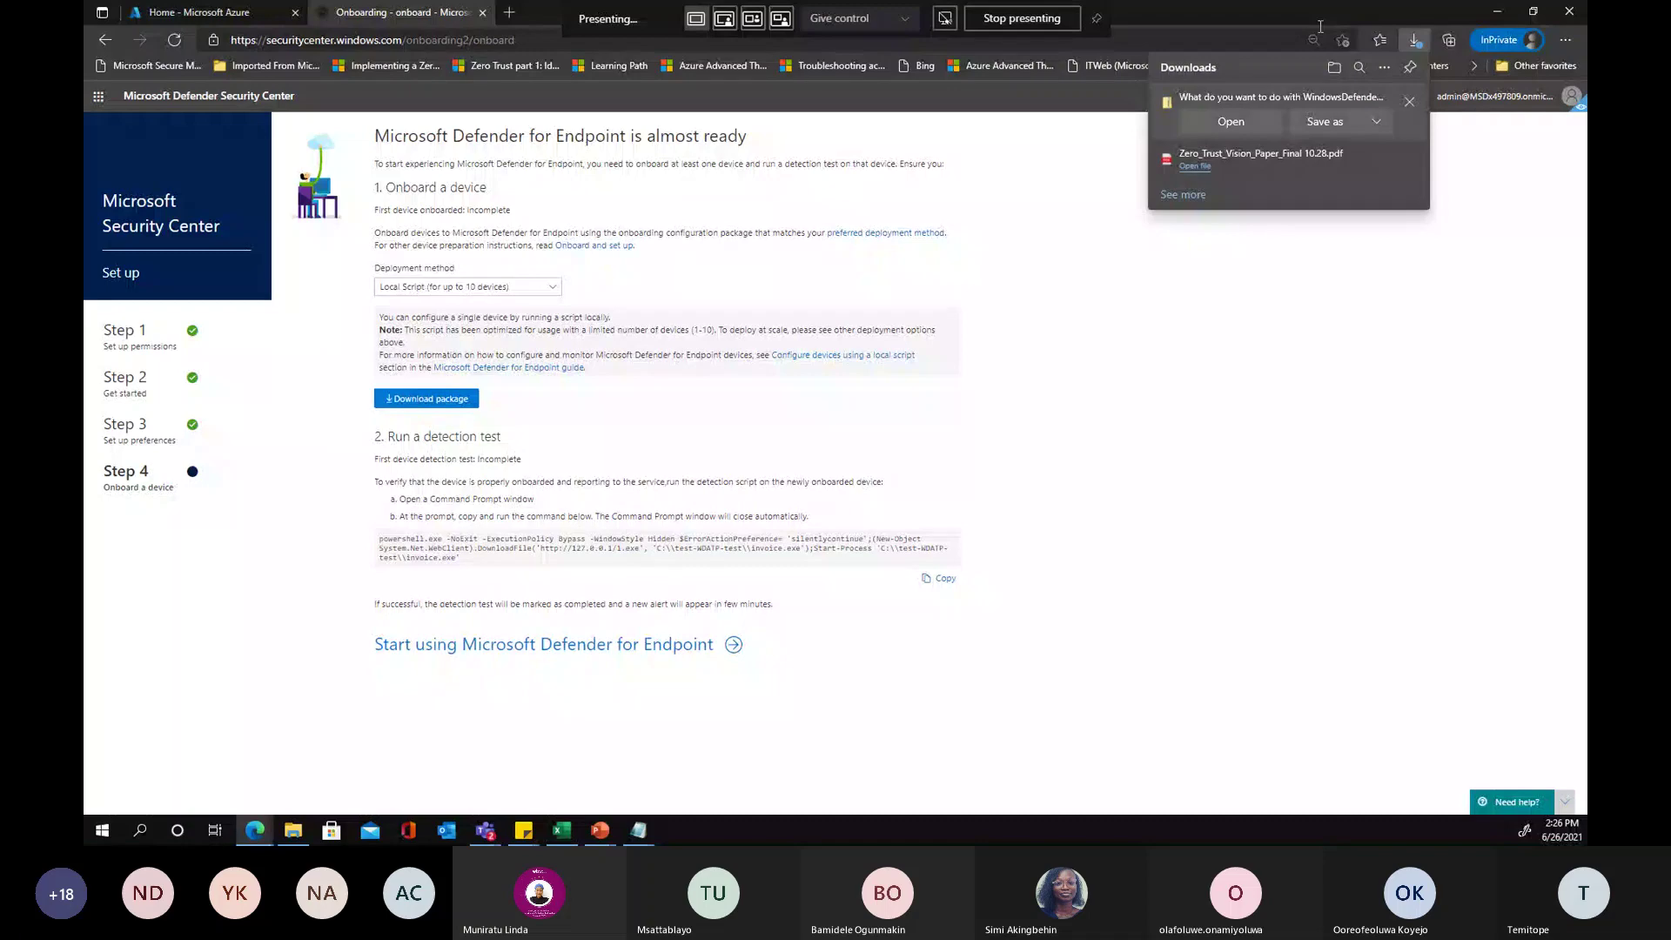
{"action": "left_click", "coordinate": [1376, 121]}
{"action": "left_click", "coordinate": [1350, 151]}
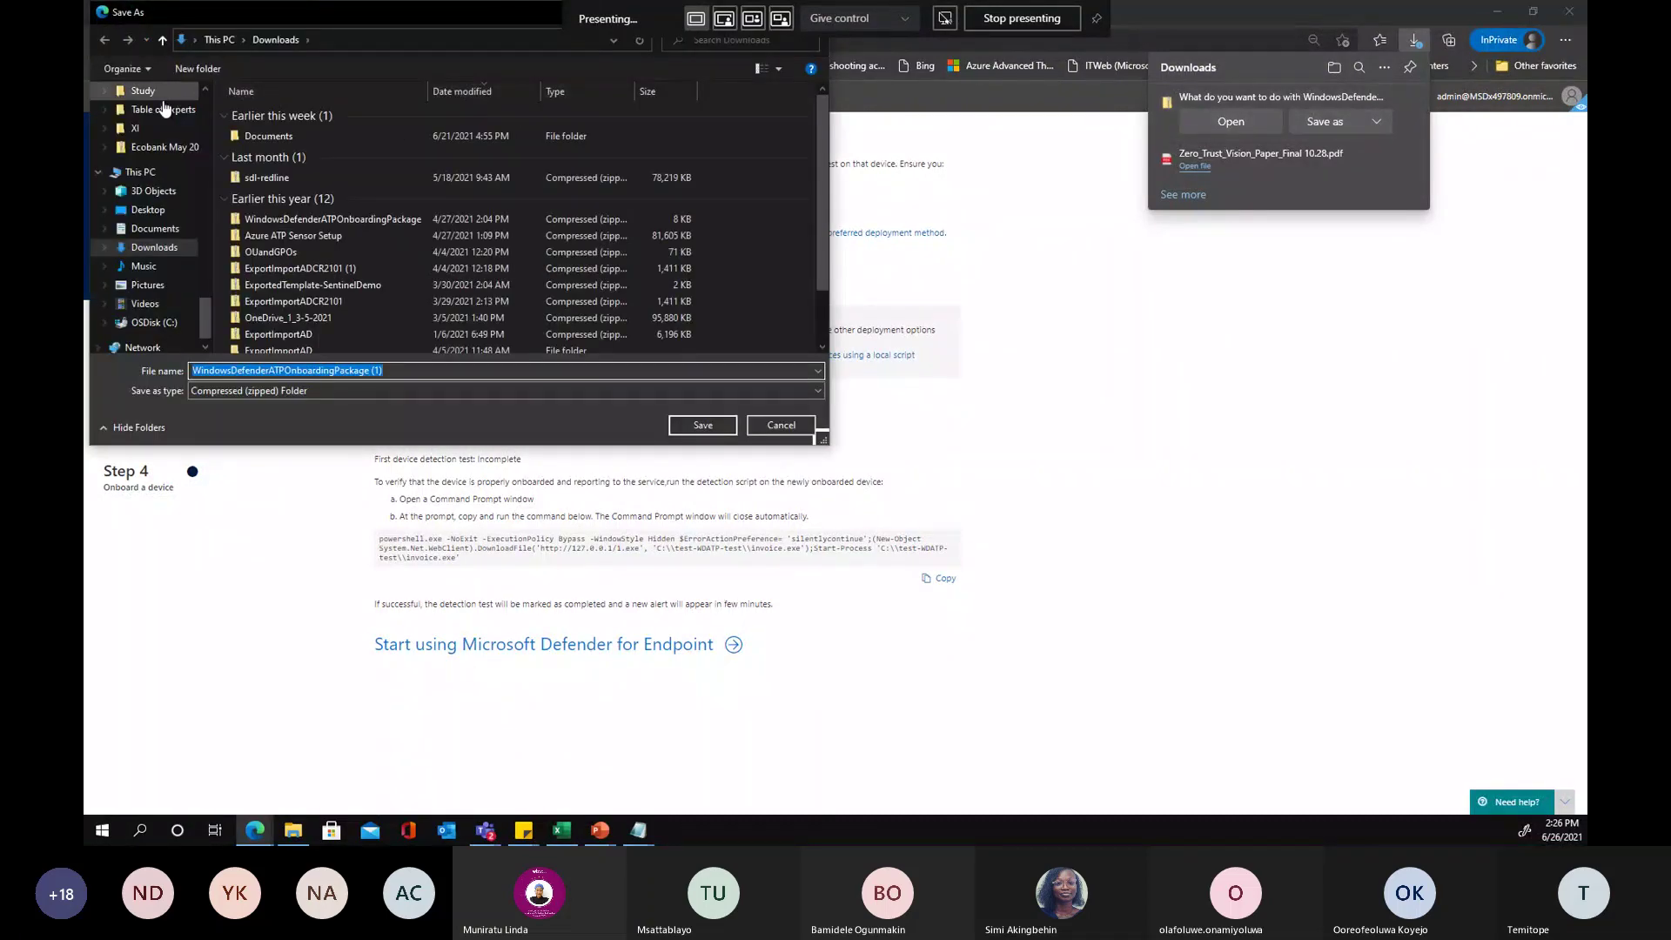
{"action": "scroll", "coordinate": [164, 106], "scroll_direction": "up", "scroll_amount": 10}
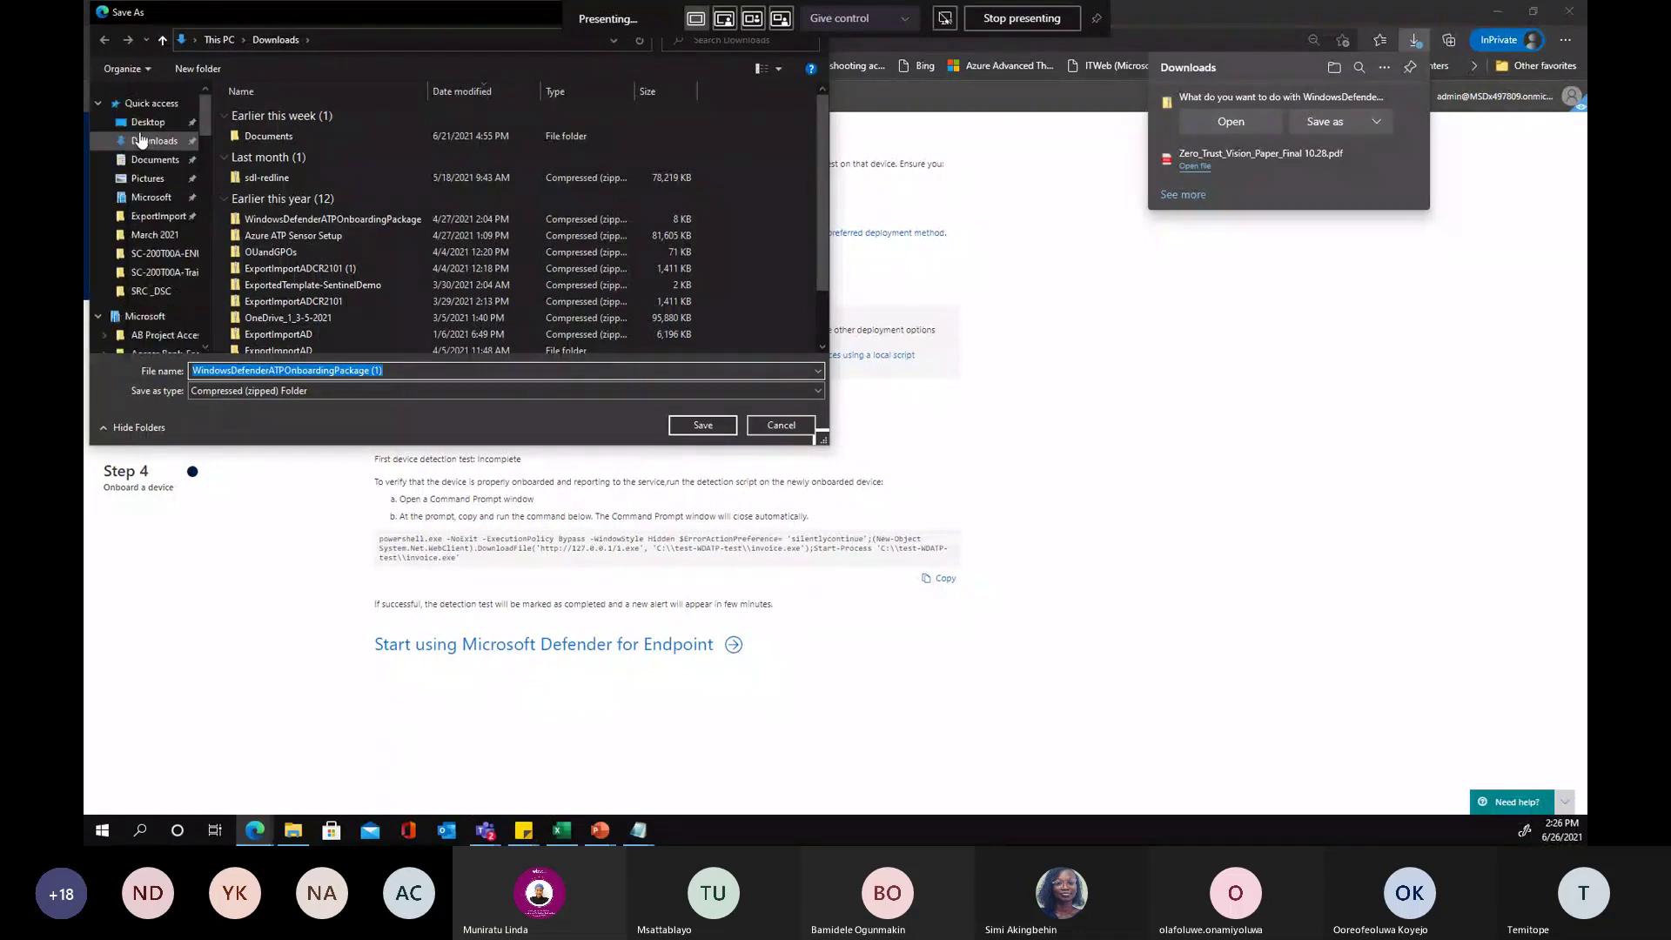
{"action": "left_click", "coordinate": [795, 298]}
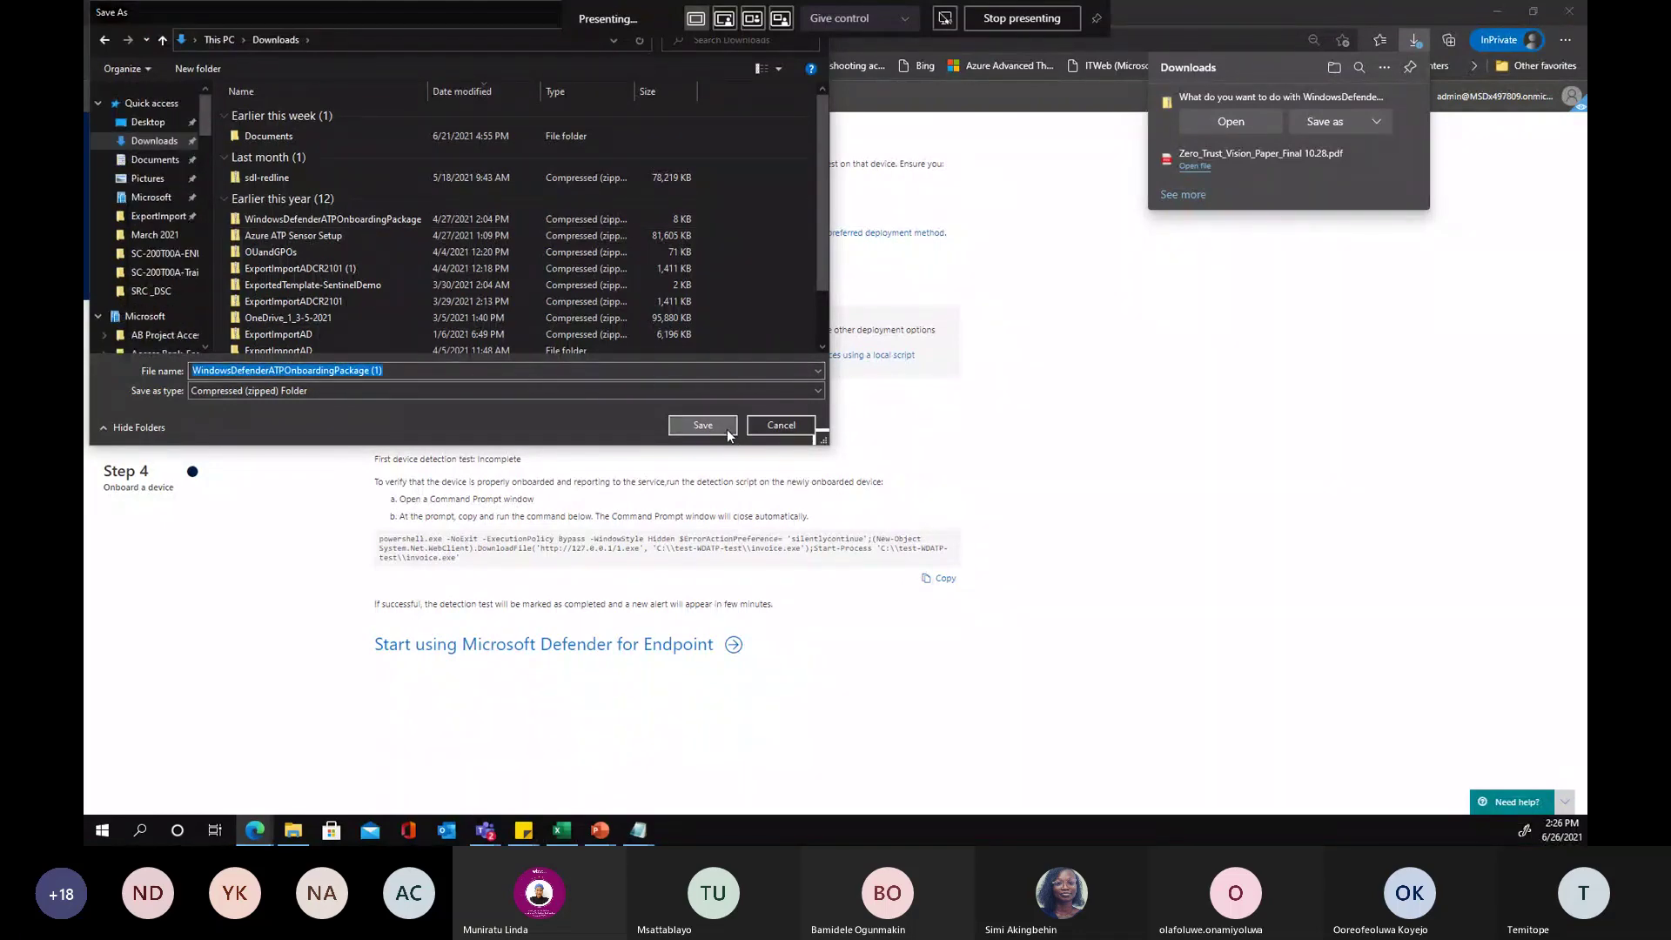
{"action": "left_click", "coordinate": [703, 425]}
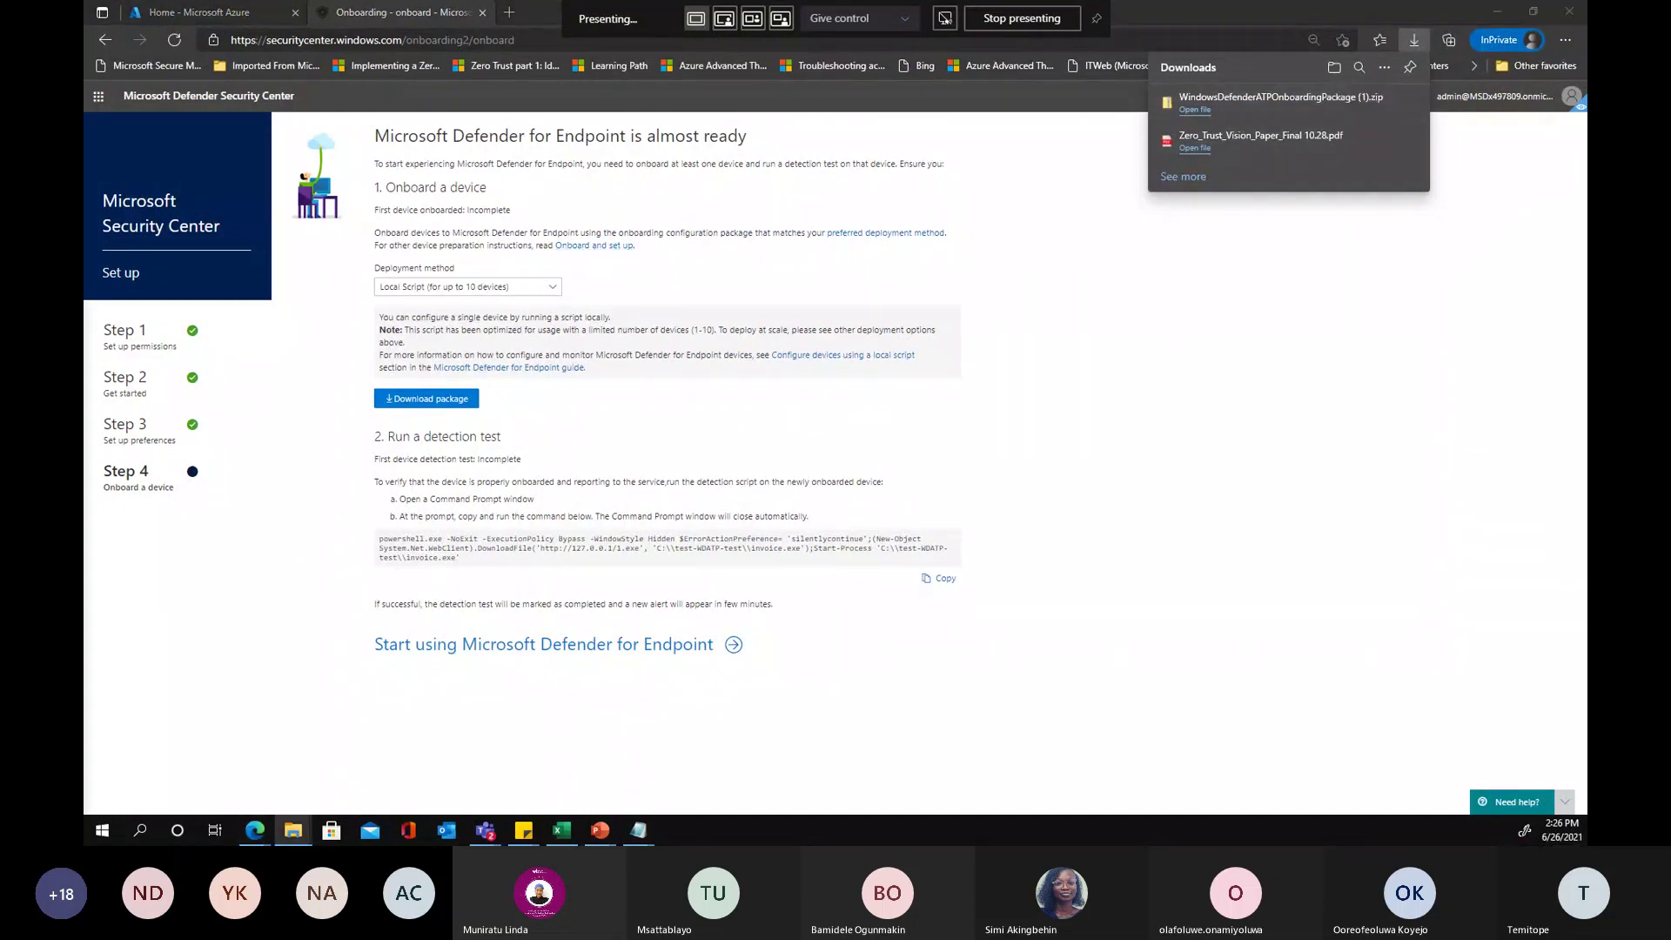
Switch to File Explorer, open the downloaded WindowsDefenderATPOnboardingPackage (1) archive from the Downloads folder and bring up its extraction options
{"action": "left_click", "coordinate": [293, 829]}
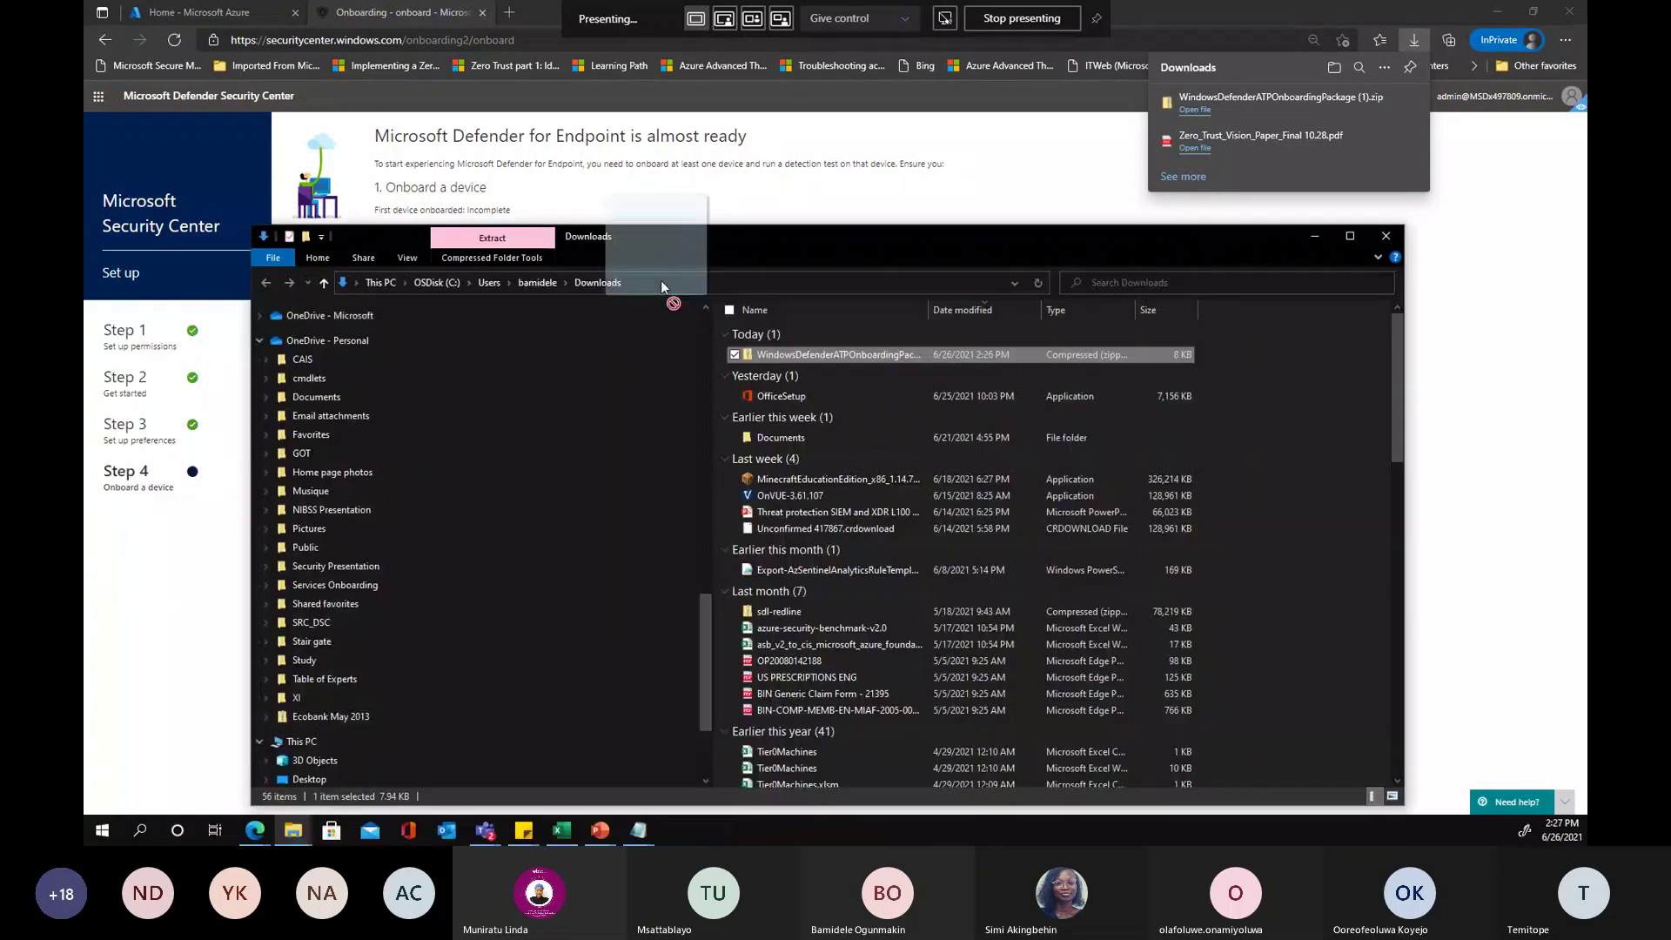
{"action": "left_click_drag", "start_coordinate": [661, 283], "coordinate": [609, 305]}
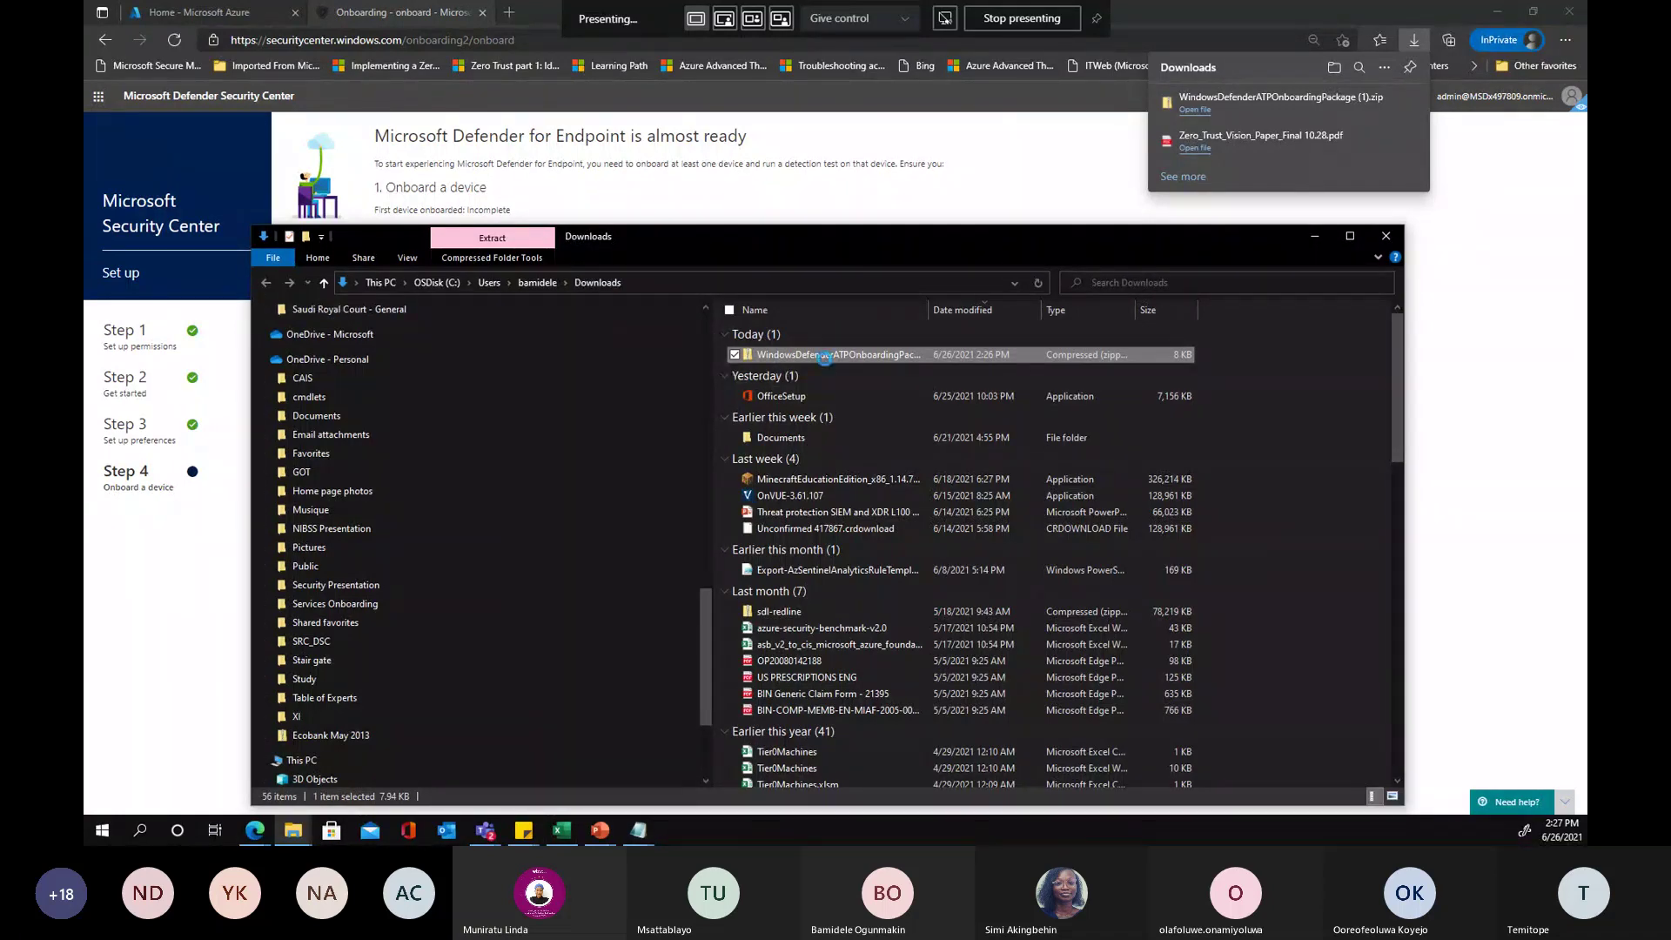
{"action": "double_click", "coordinate": [825, 355]}
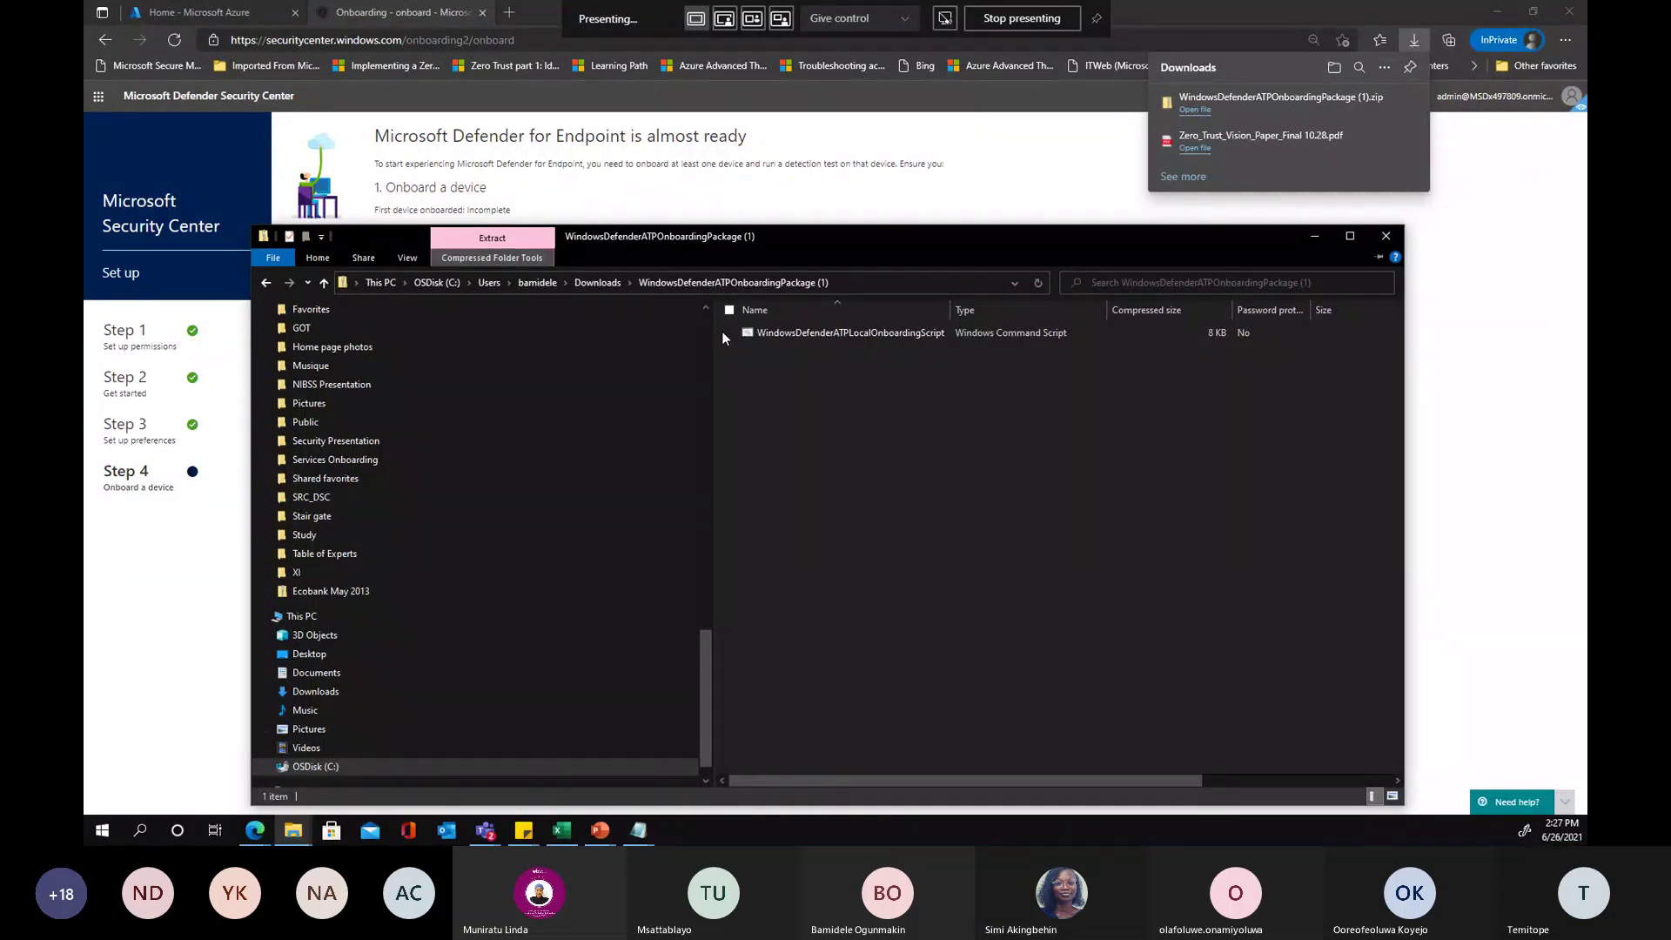
{"action": "left_click", "coordinate": [492, 258]}
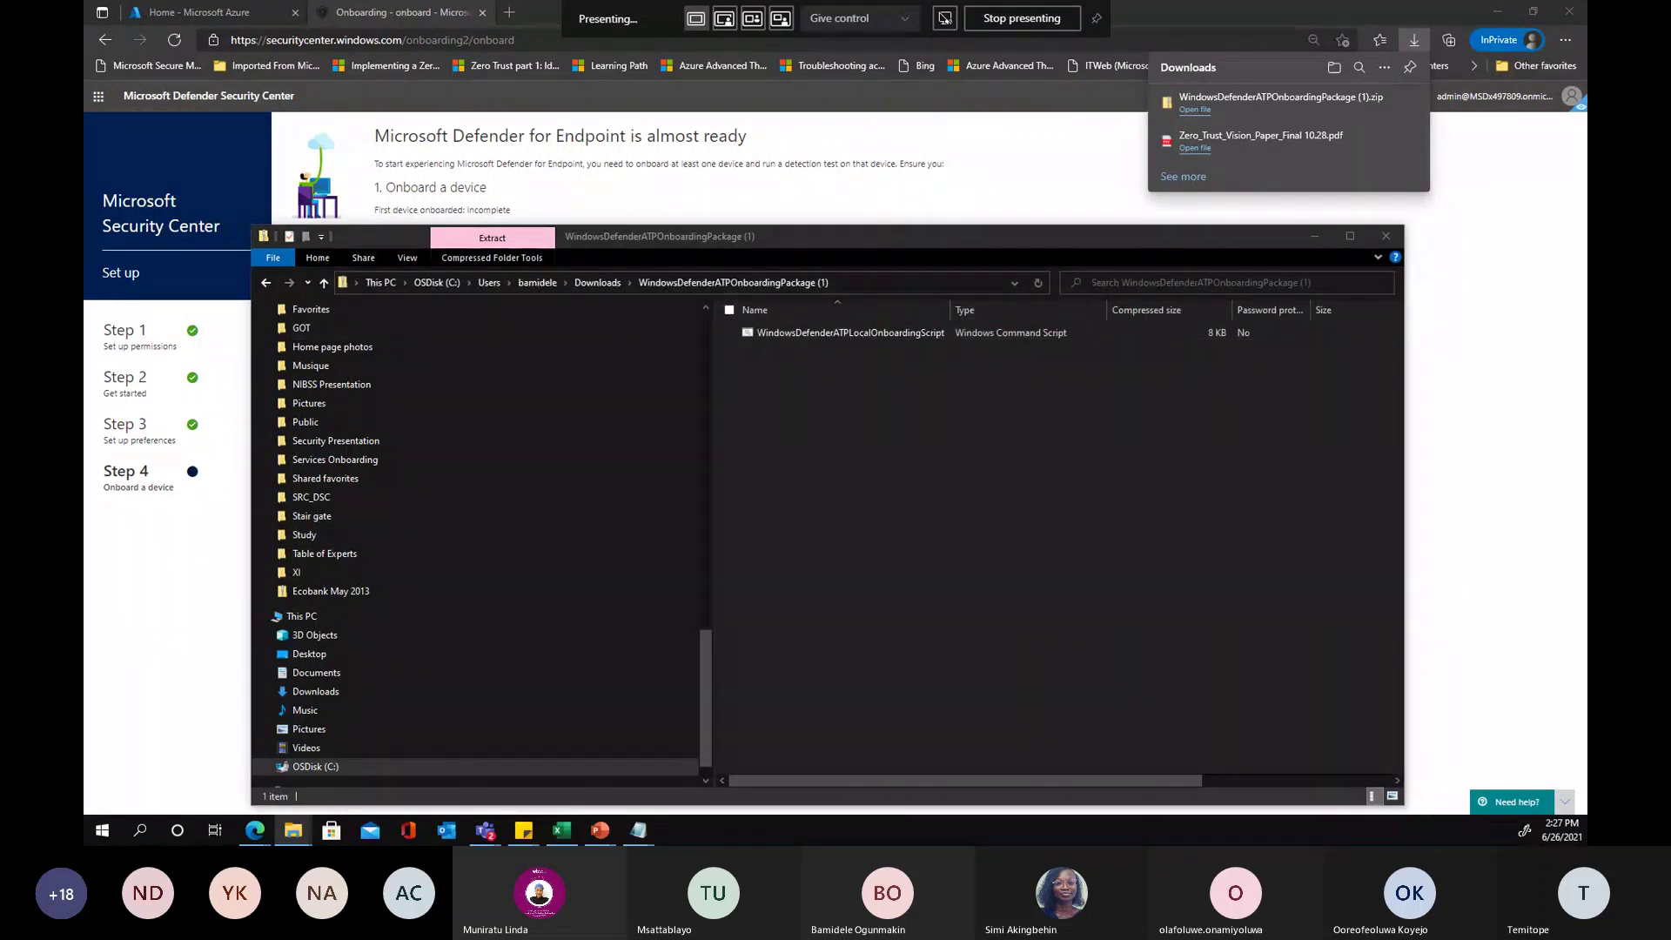
Extract the WindowsDefenderATPOnboardingPackage (1) archive into the Downloads folder, reposition the extracted folder's window and widen its Name column
{"action": "left_click_drag", "start_coordinate": [307, 367], "coordinate": [1135, 405]}
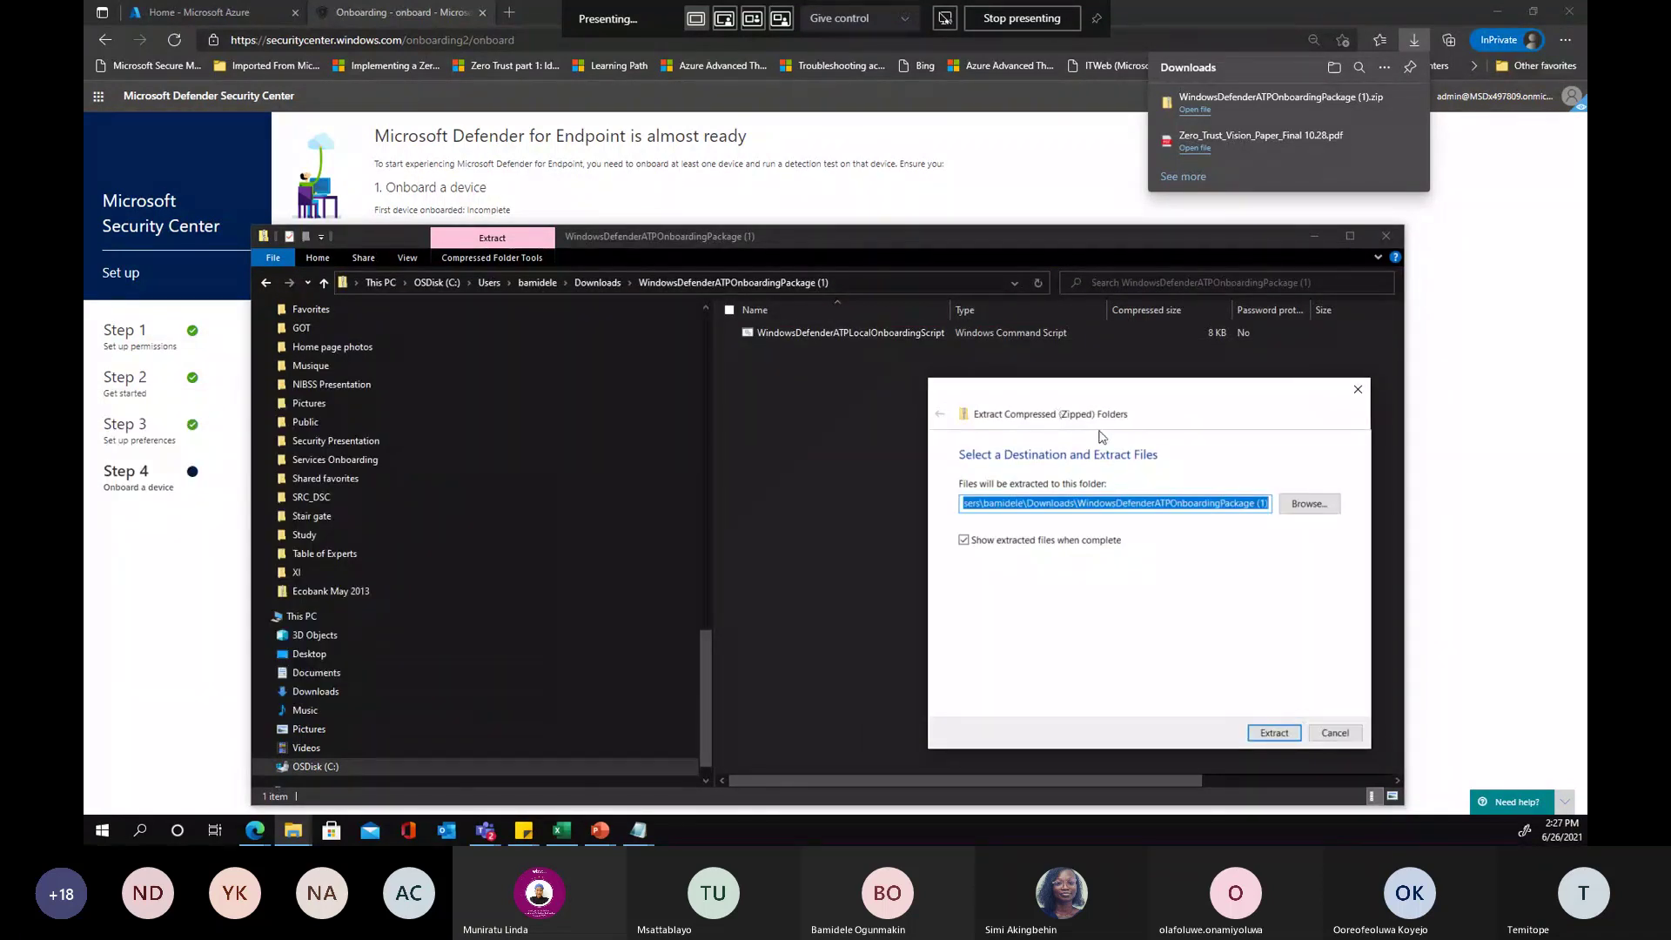
{"action": "left_click", "coordinate": [1269, 733]}
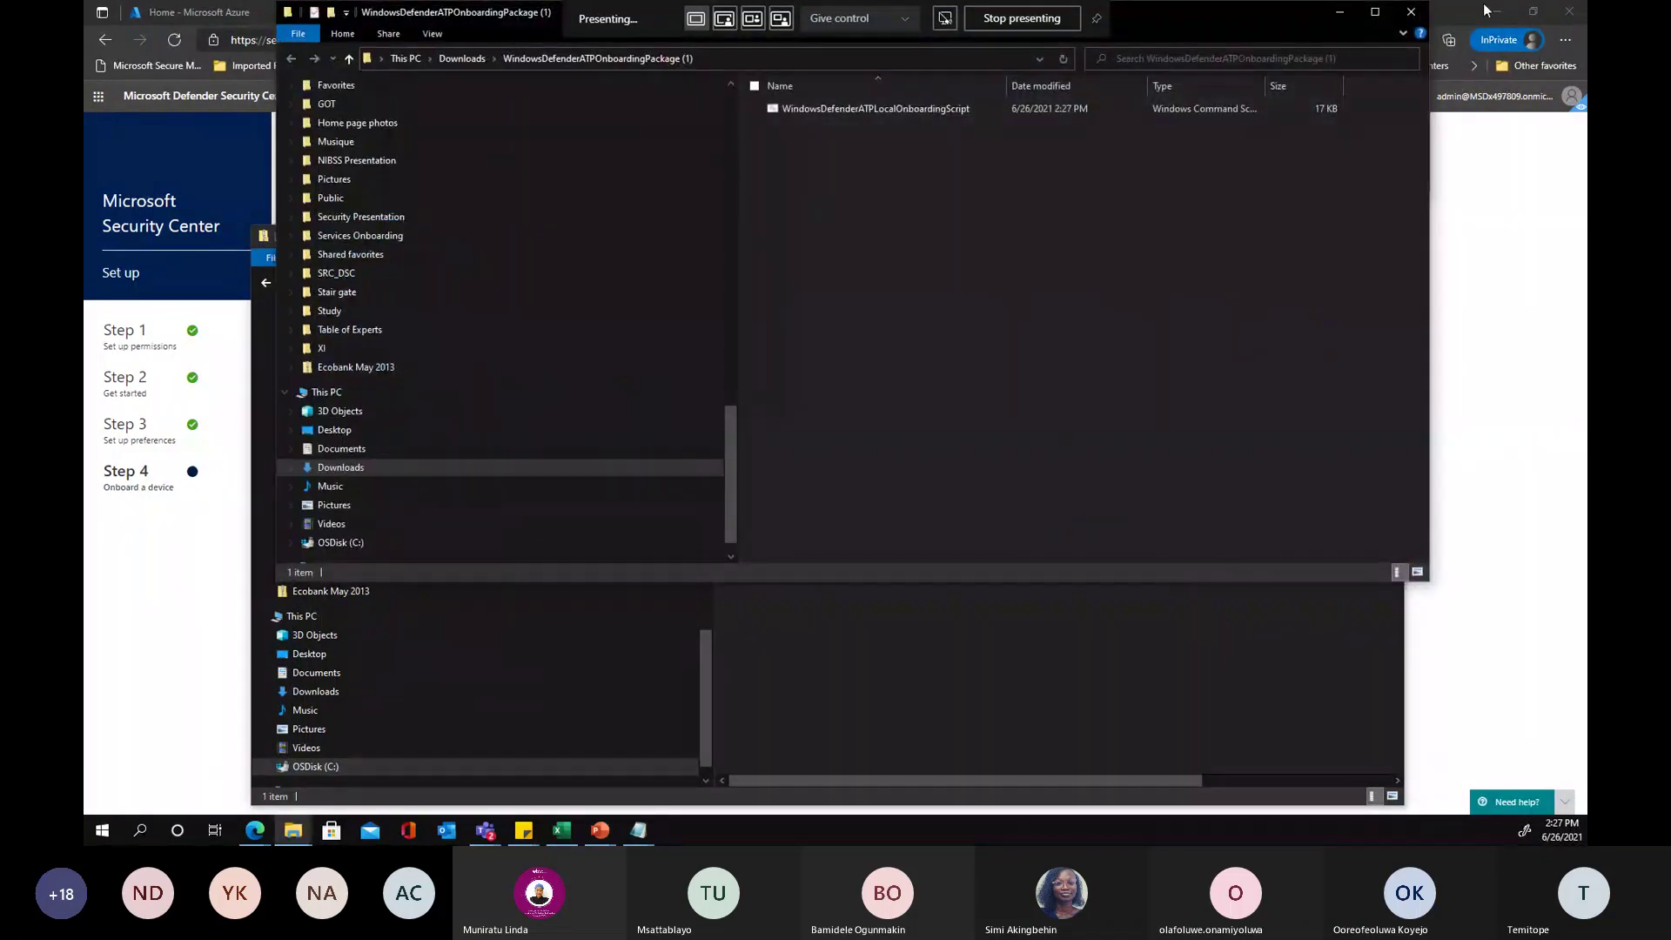
{"action": "left_click_drag", "start_coordinate": [1282, 17], "coordinate": [1166, 150]}
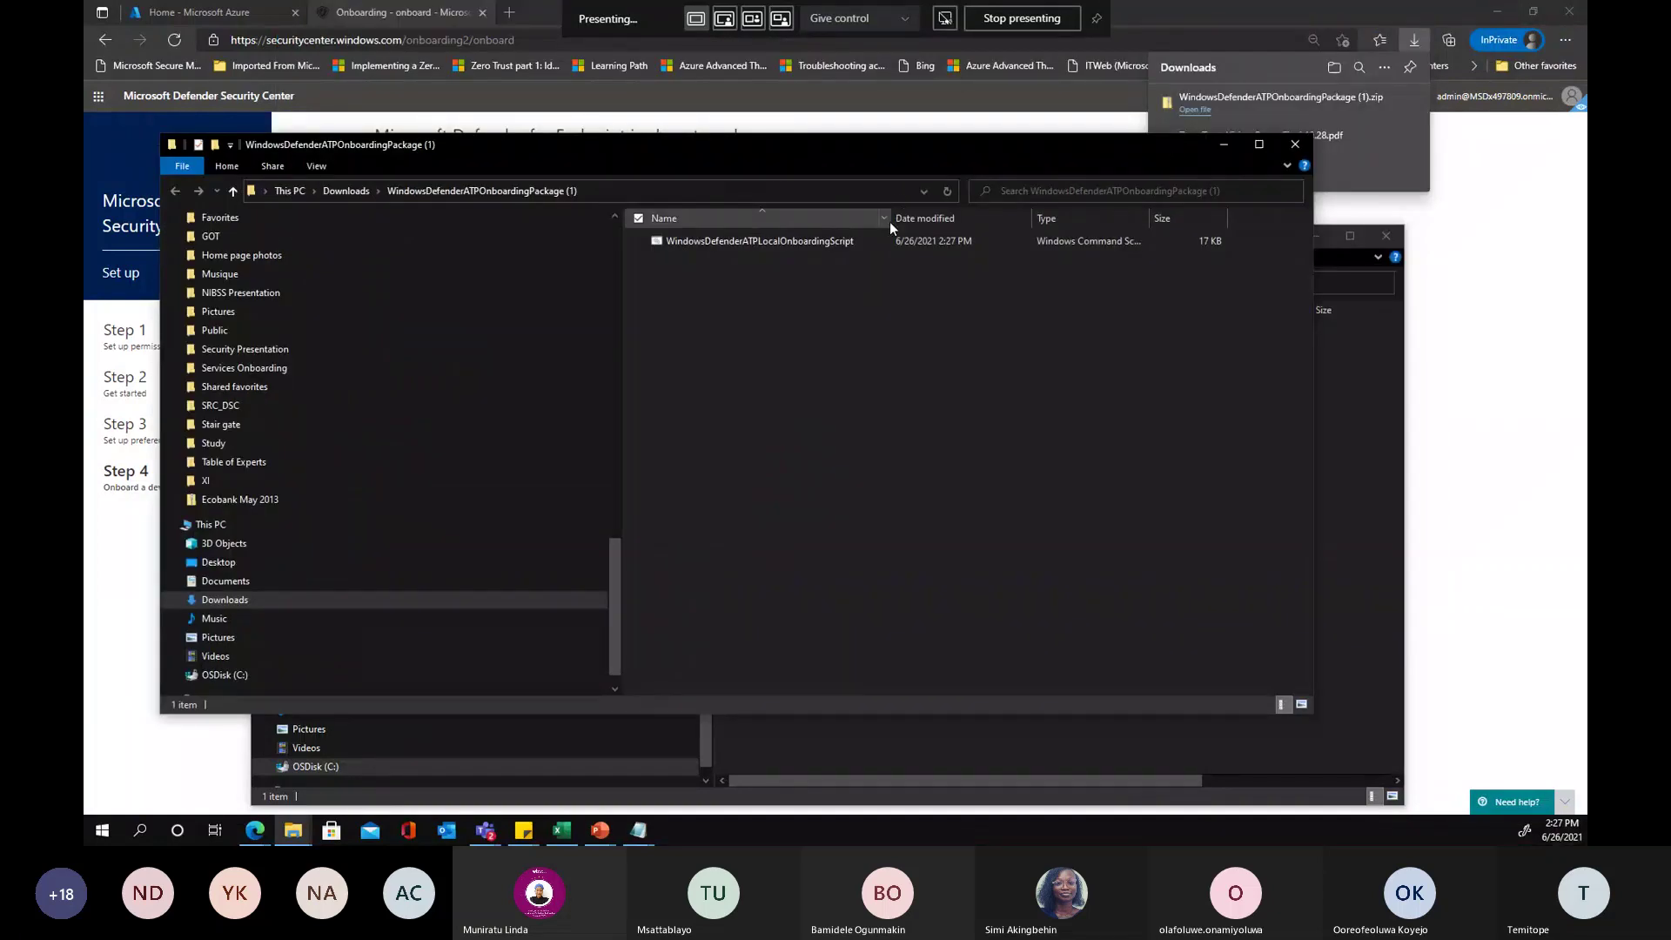
{"action": "left_click_drag", "start_coordinate": [889, 222], "coordinate": [986, 222]}
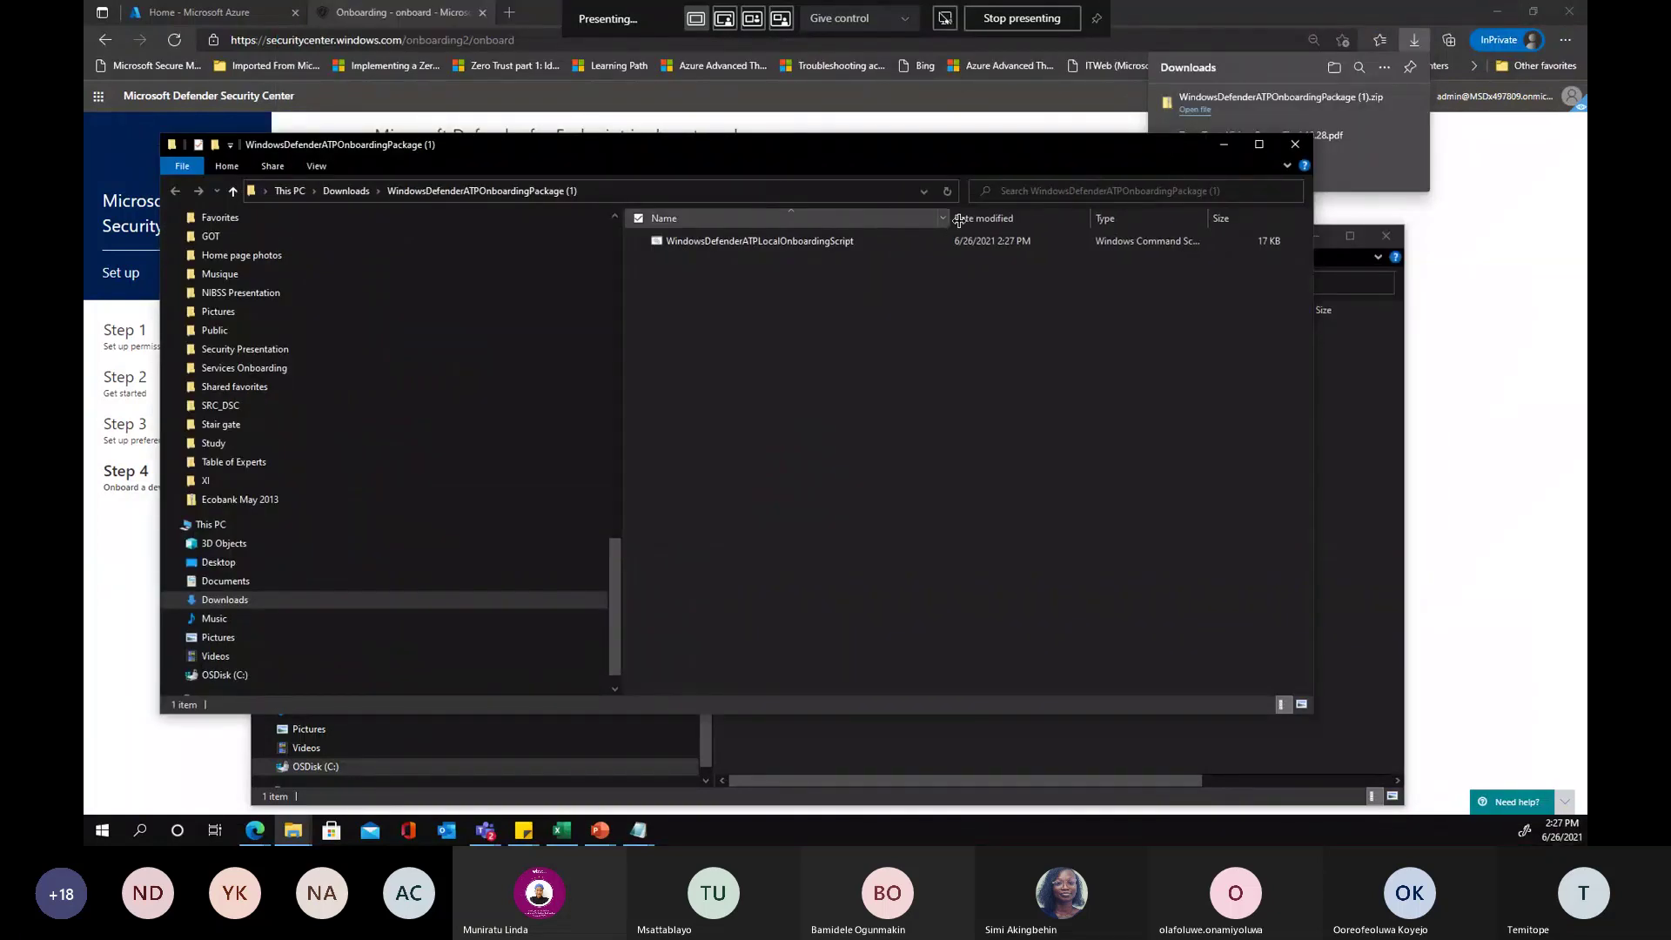
Run the extracted WindowsDefenderATPLocalOnboardingScript and allow it to run despite the SmartScreen block
{"action": "left_click", "coordinate": [725, 242]}
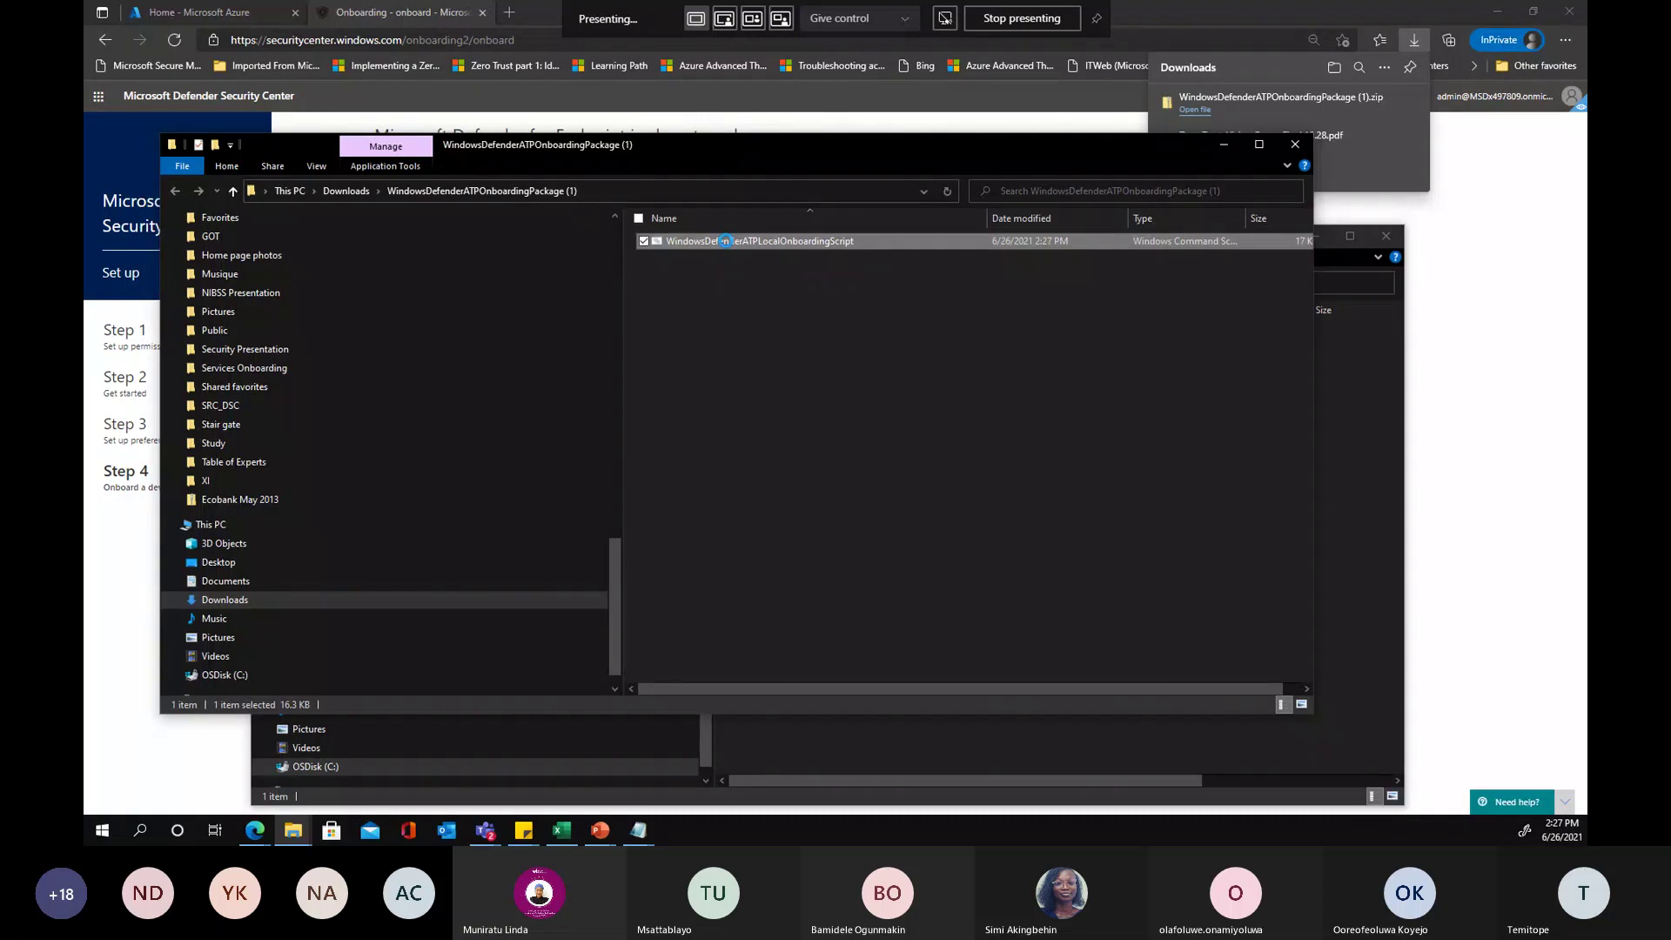
{"action": "right_click", "coordinate": [726, 241]}
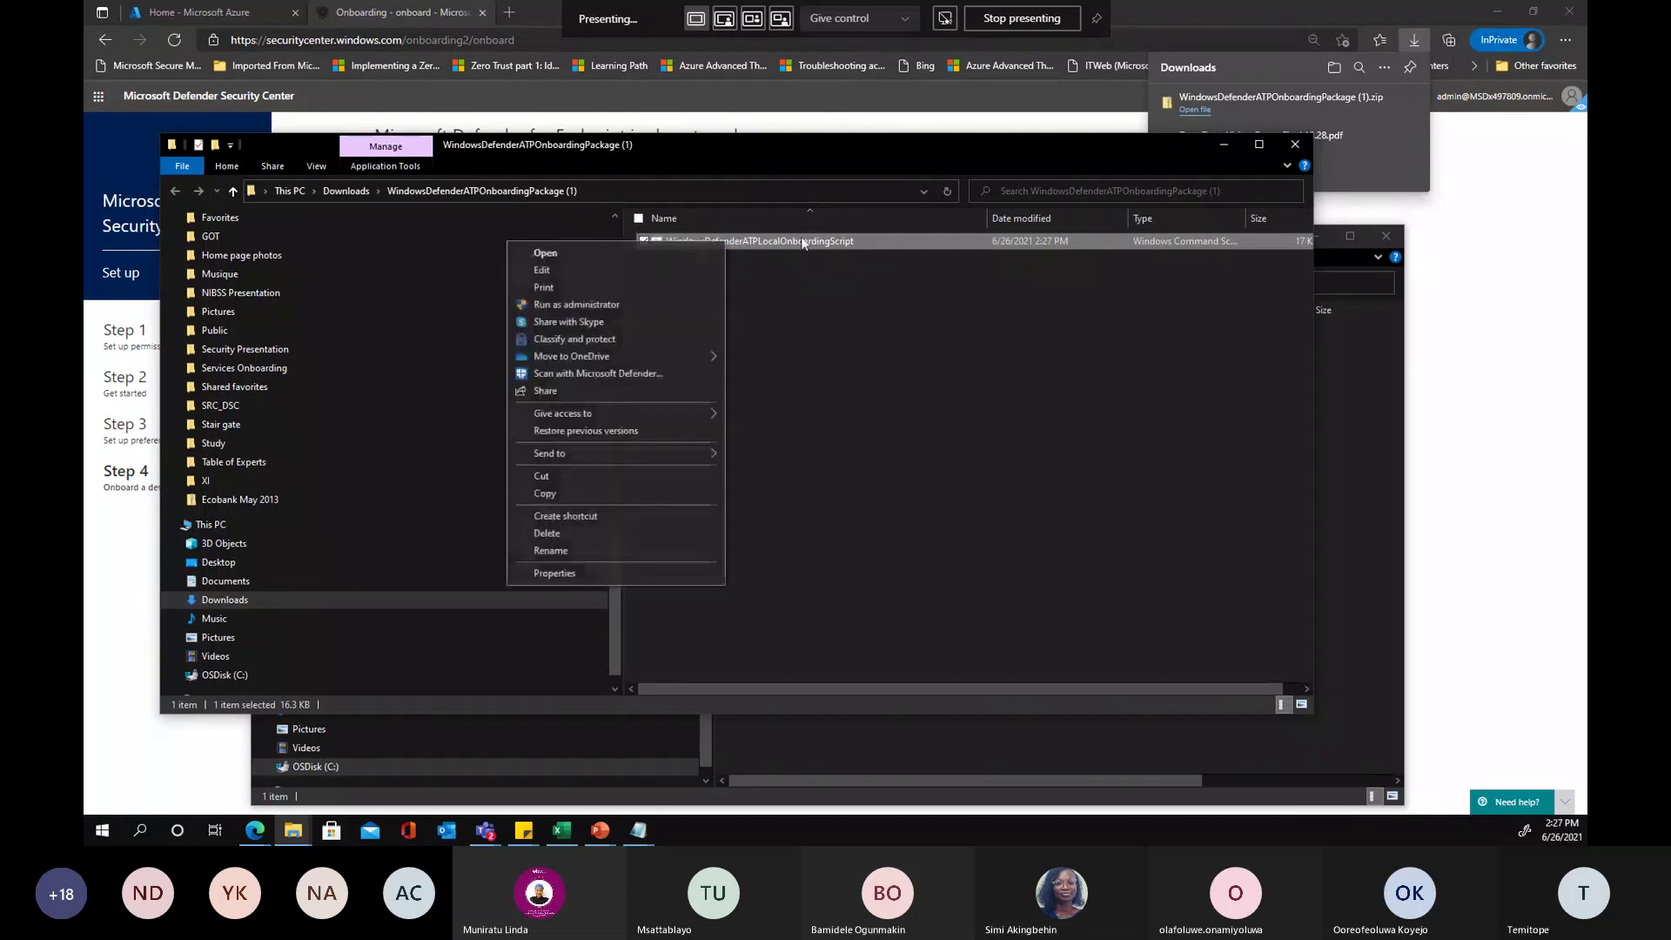
{"action": "left_click", "coordinate": [573, 252]}
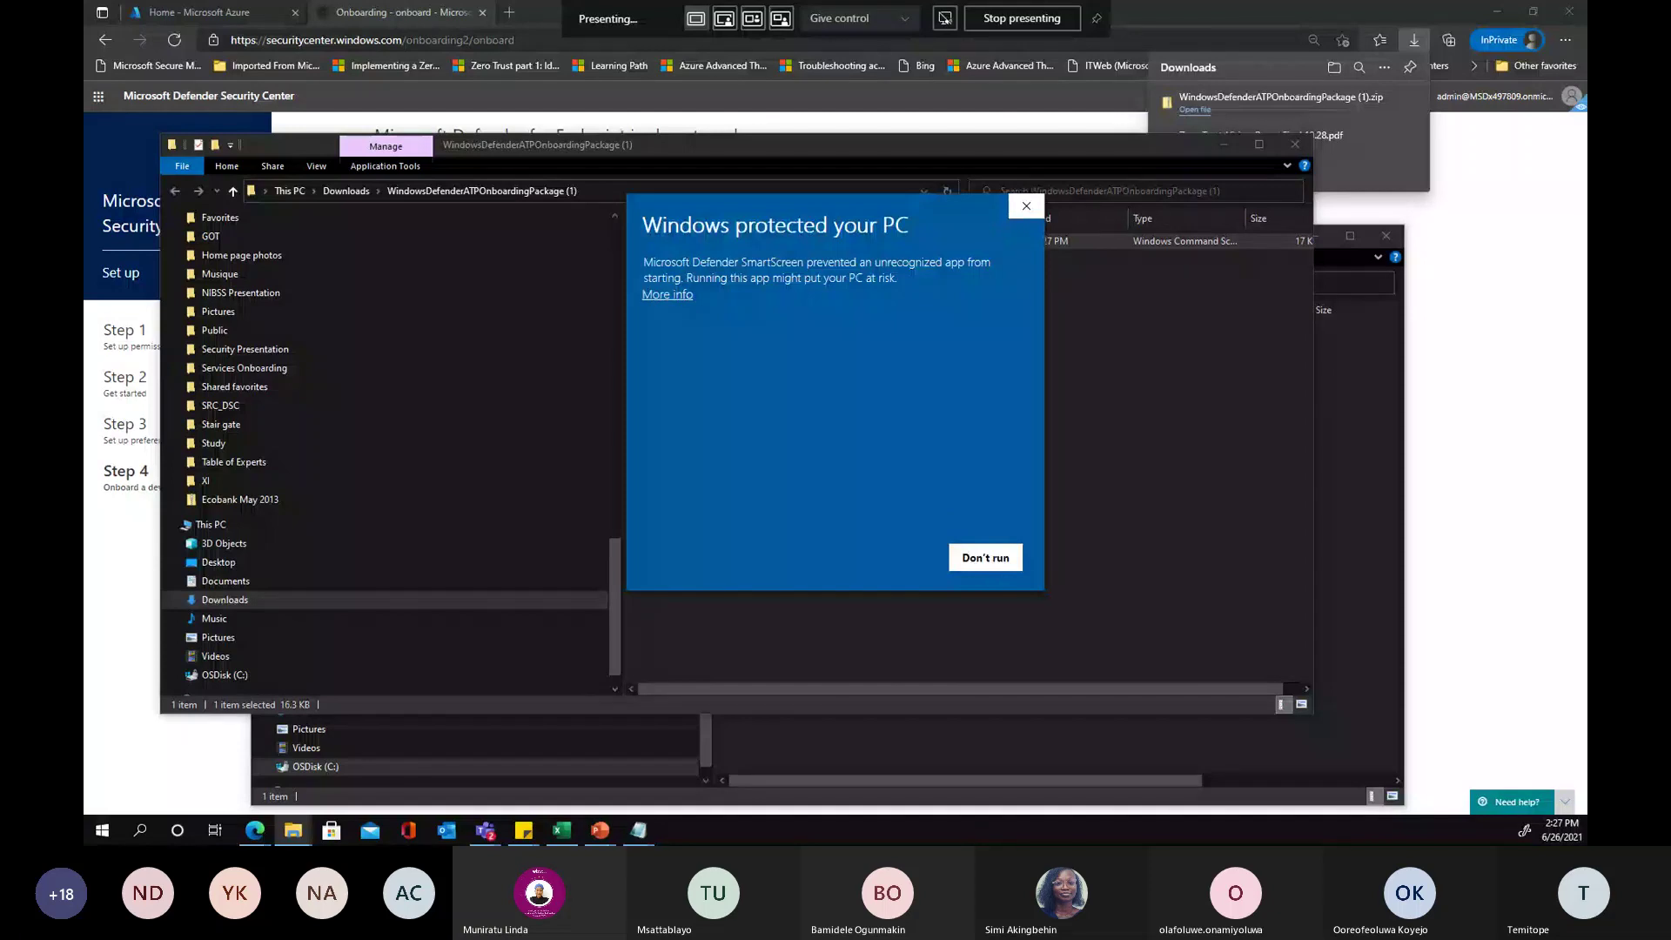
{"action": "left_click", "coordinate": [667, 294]}
{"action": "left_click", "coordinate": [897, 559]}
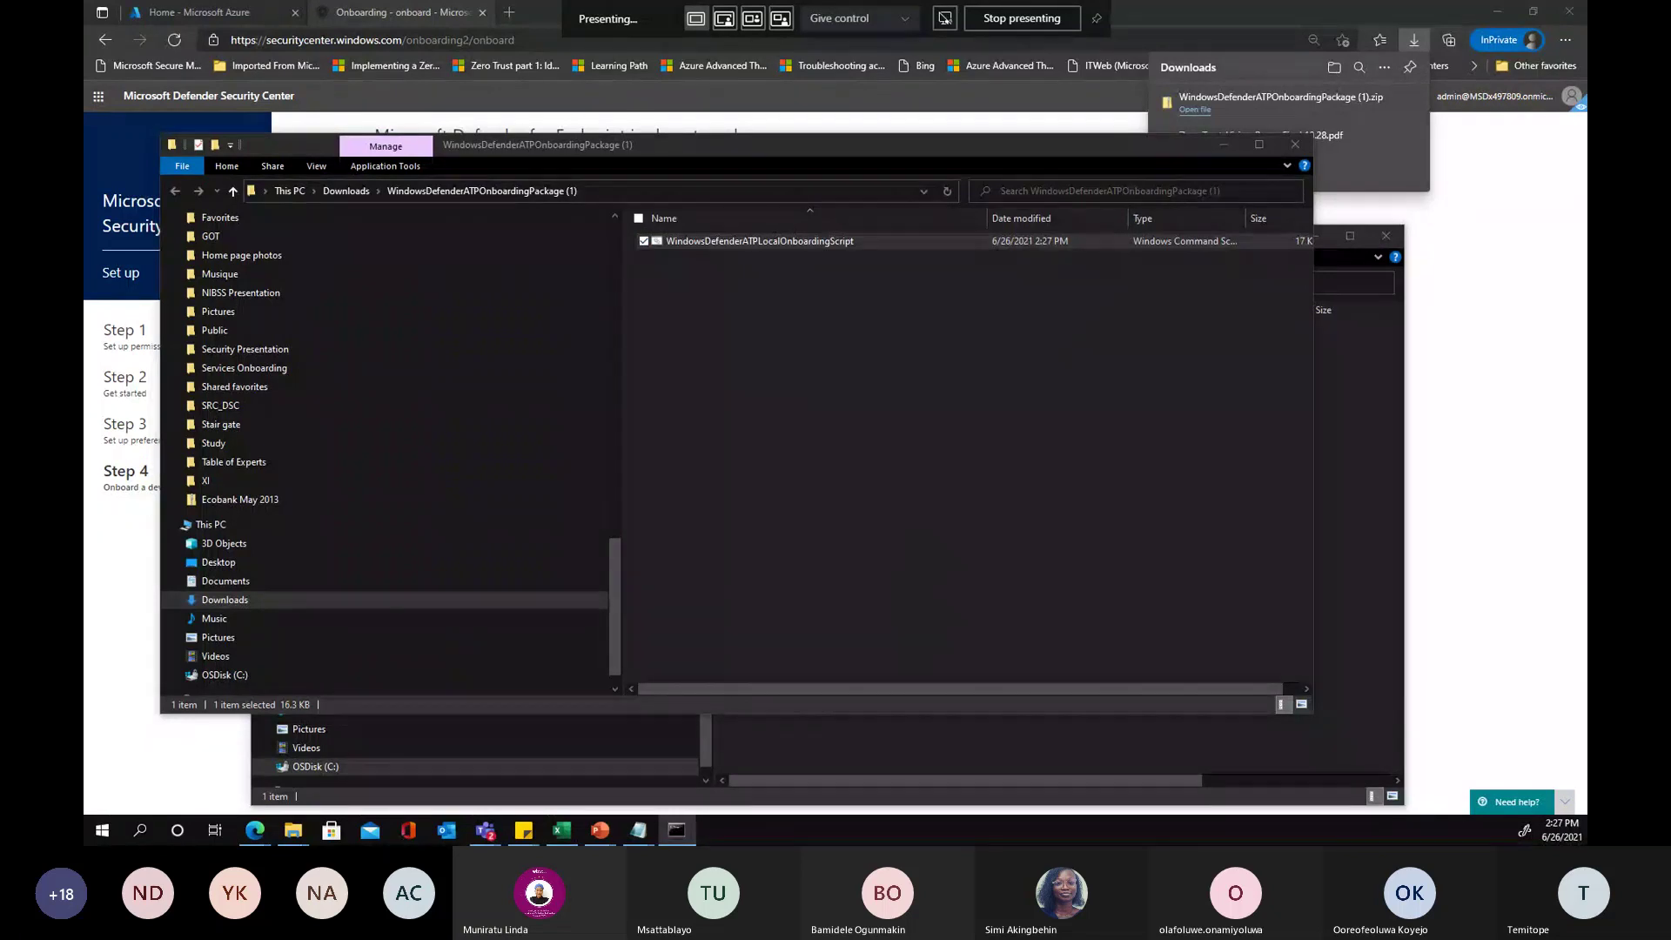
Open WindowsDefenderATPLocalOnboardingScript for editing in Notepad, highlight its introductory message, look through the script code and close it without changes
{"action": "left_click", "coordinate": [775, 243]}
{"action": "double_click", "coordinate": [775, 243]}
{"action": "right_click", "coordinate": [773, 242]}
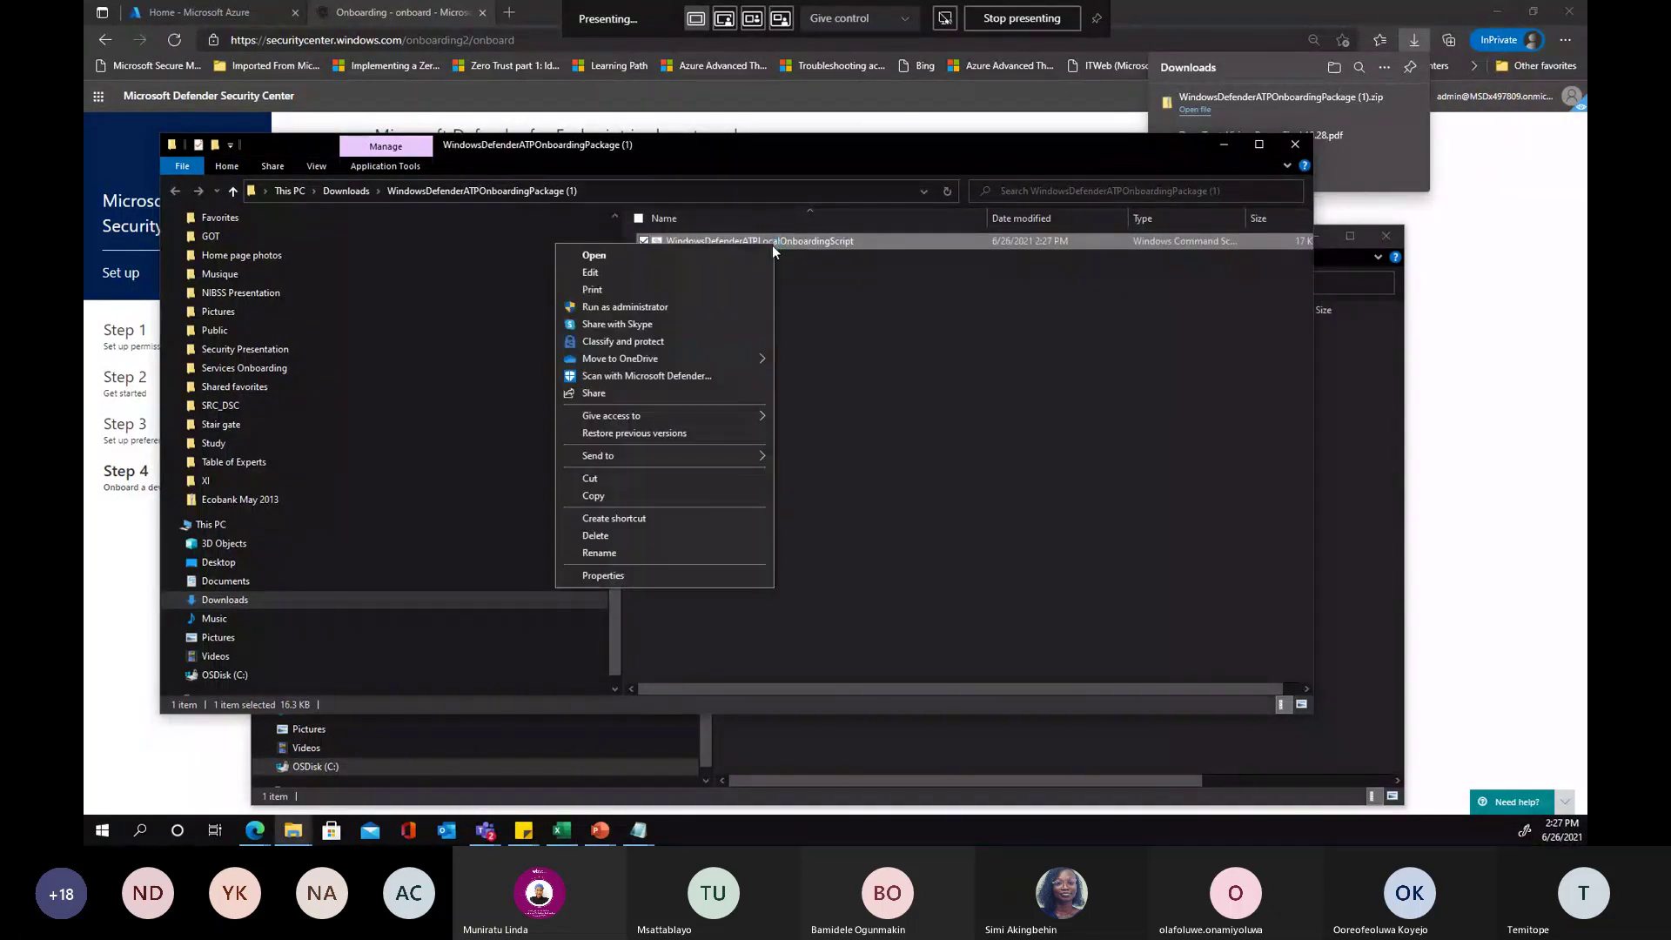
{"action": "left_click", "coordinate": [585, 272]}
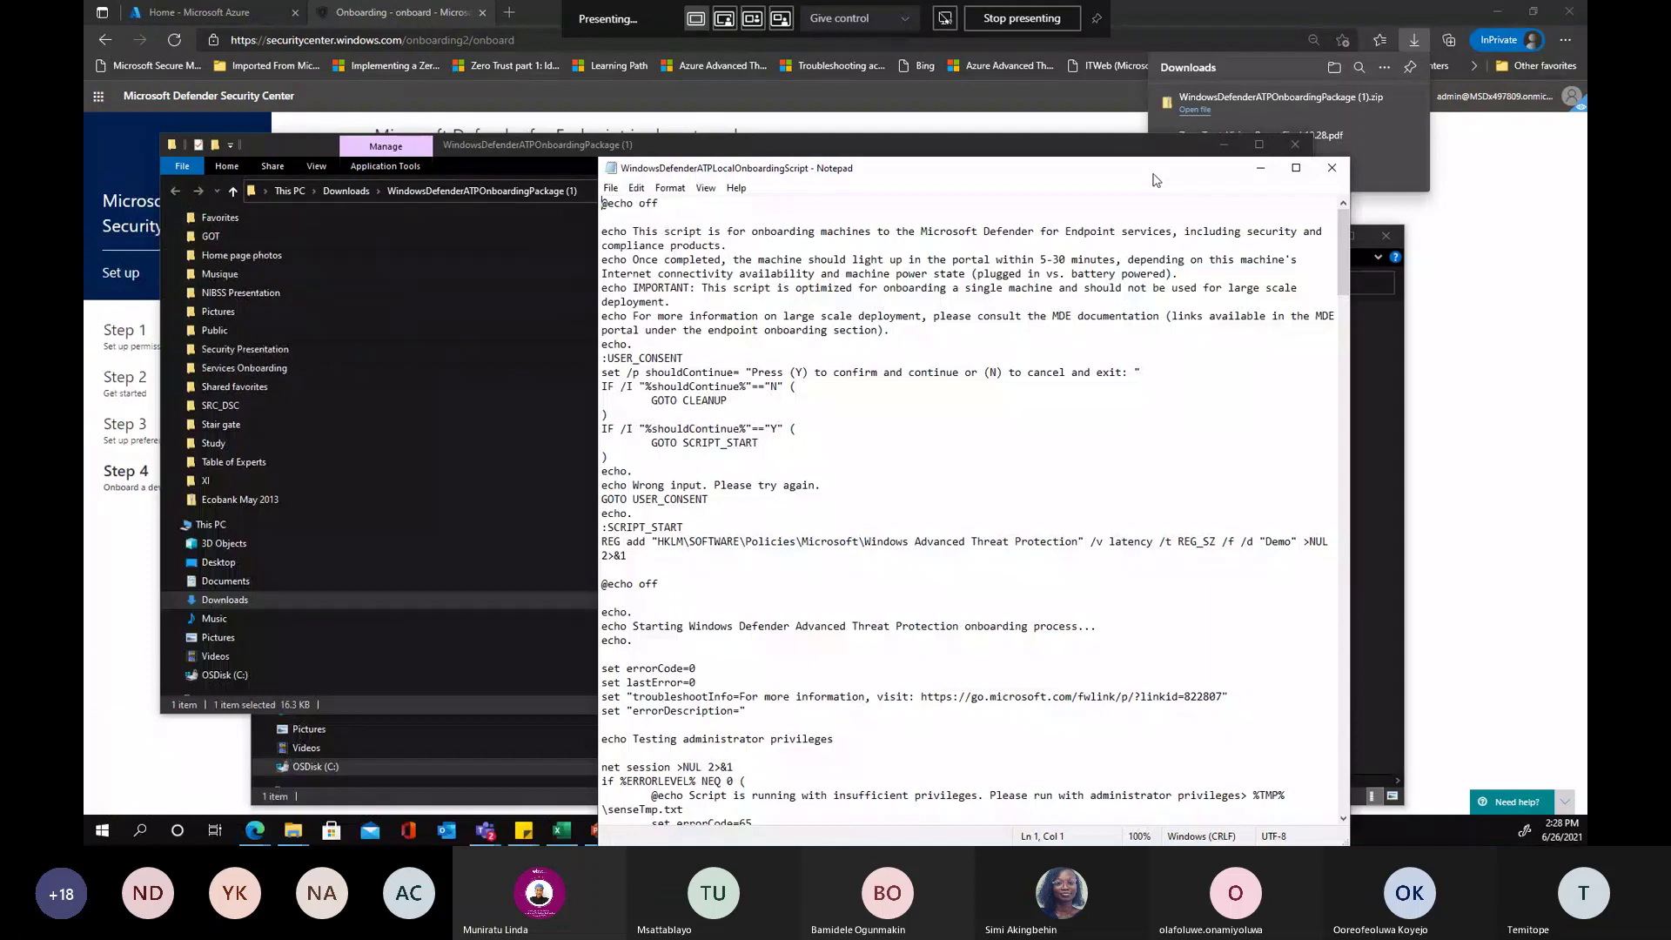
{"action": "left_click_drag", "start_coordinate": [1153, 175], "coordinate": [1005, 128]}
{"action": "left_click", "coordinate": [453, 426]}
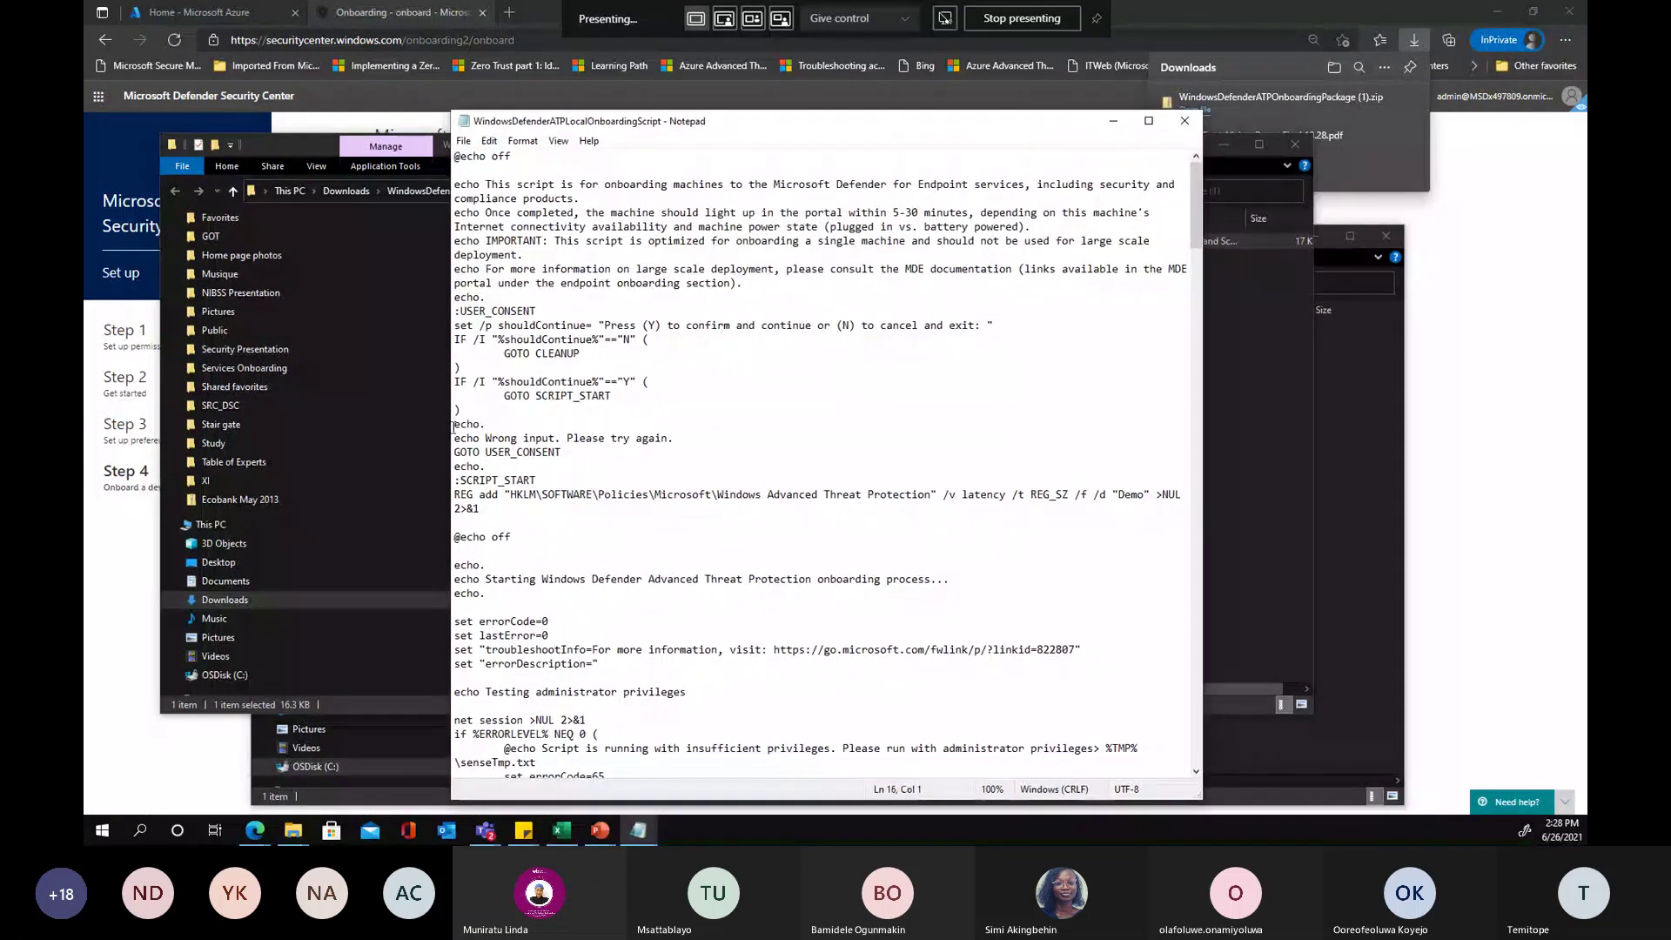
{"action": "left_click_drag", "start_coordinate": [485, 183], "coordinate": [919, 210]}
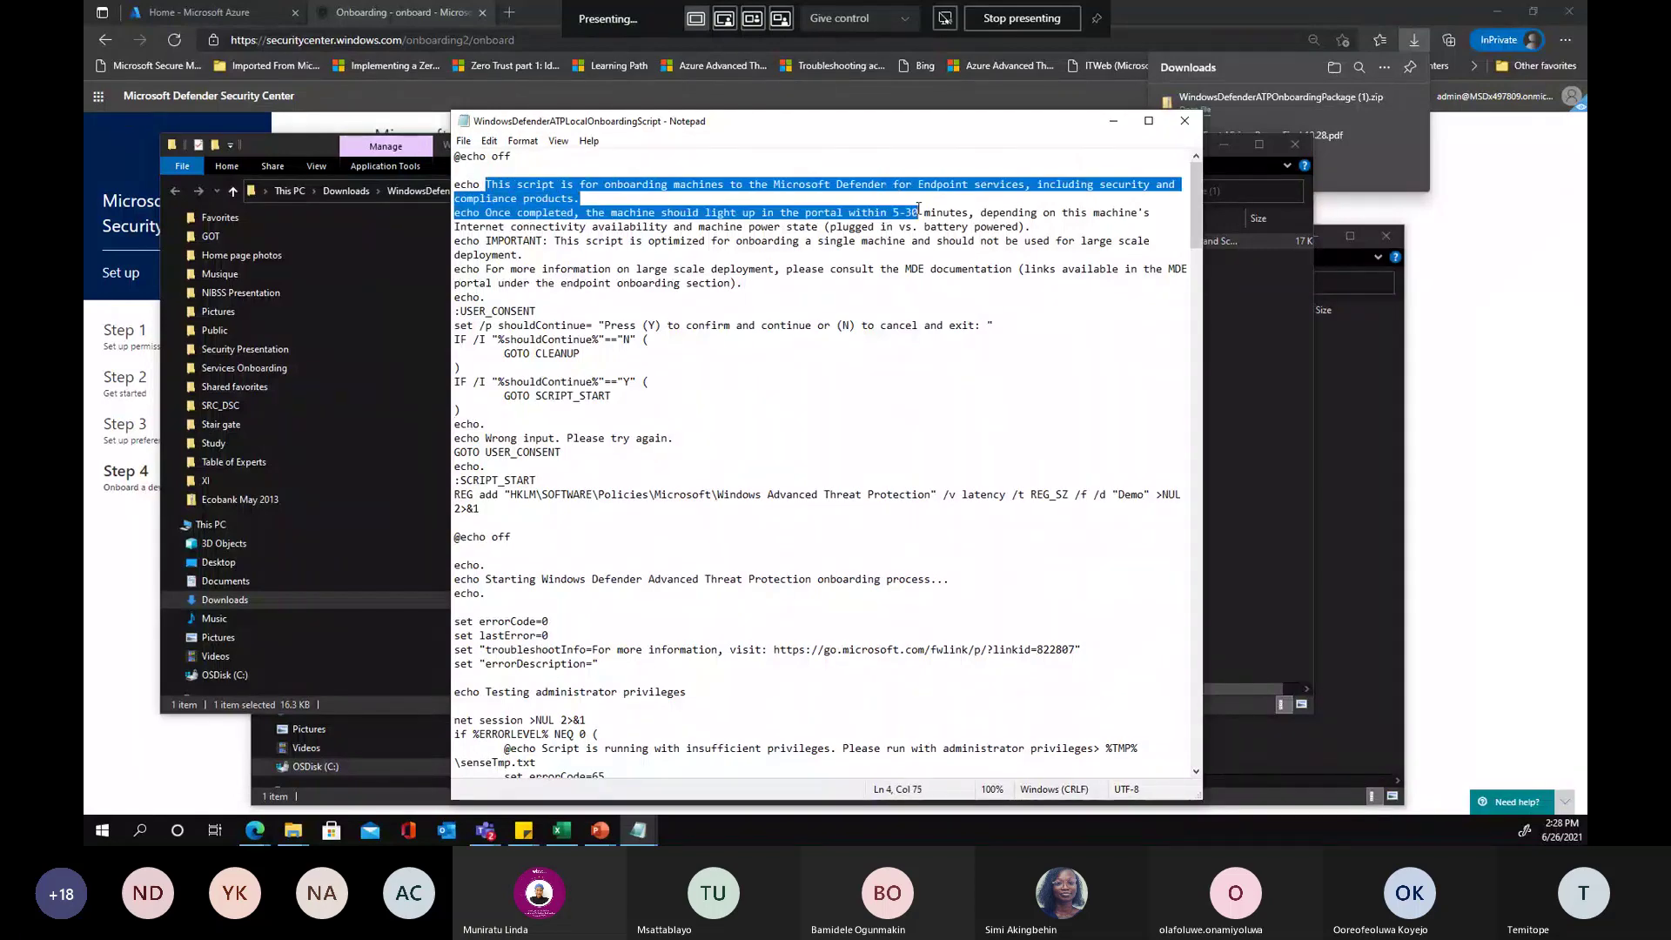
{"action": "left_click_drag", "start_coordinate": [956, 128], "coordinate": [659, 94]}
{"action": "left_click", "coordinate": [673, 509]}
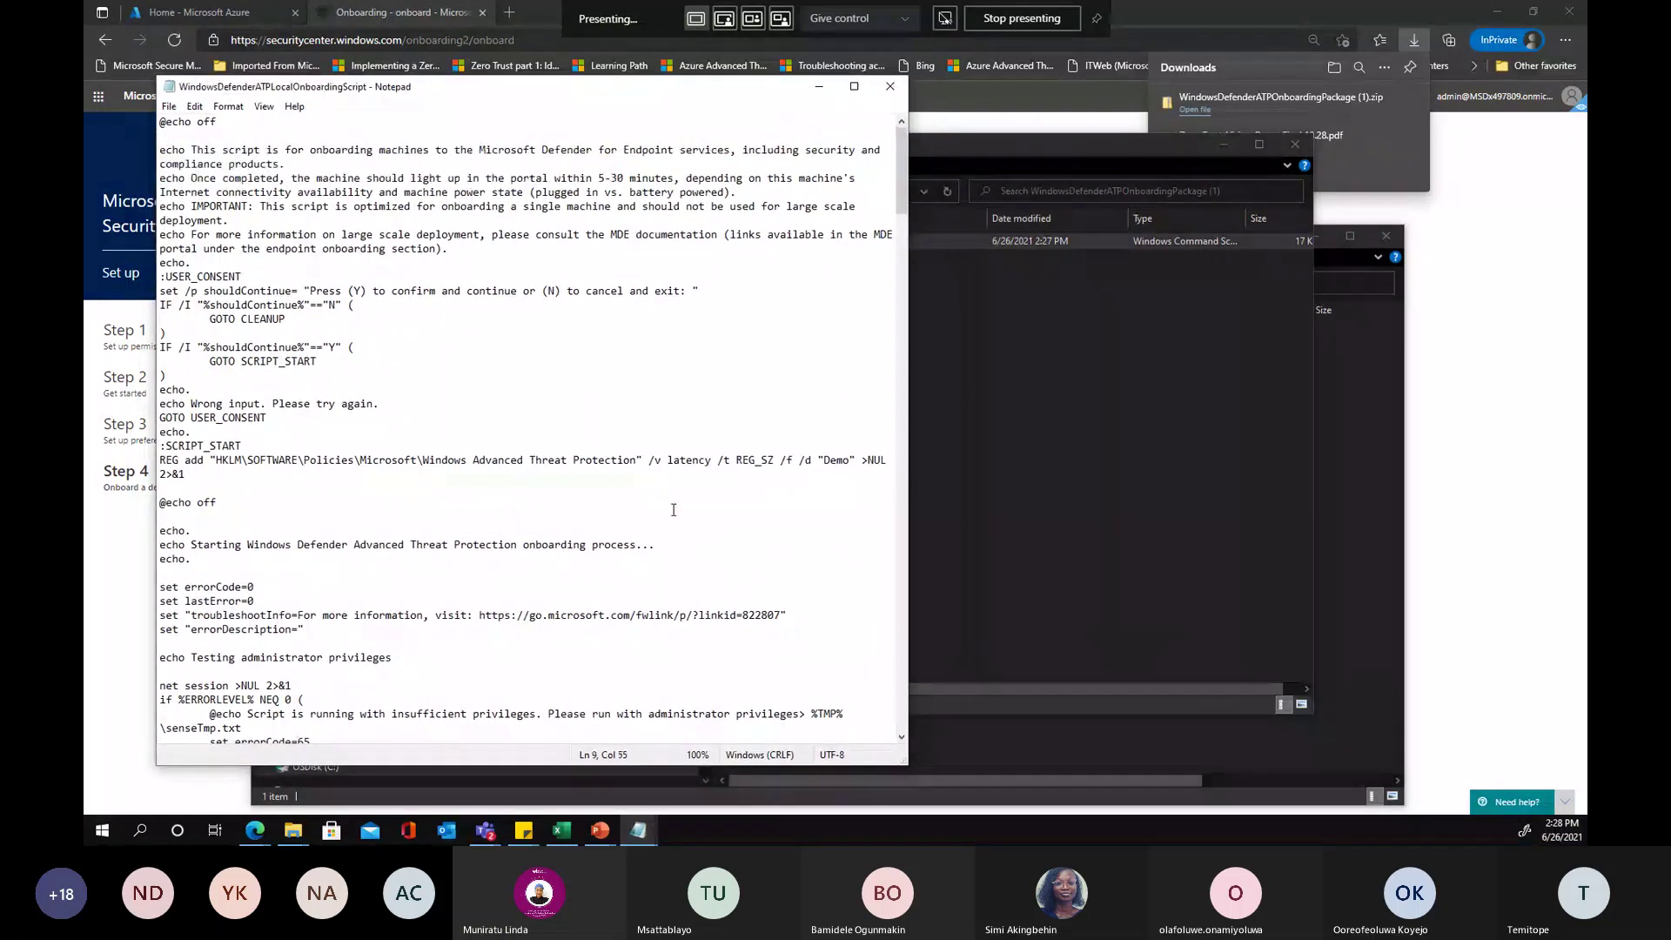
{"action": "scroll", "coordinate": [407, 544], "scroll_direction": "down", "scroll_amount": 13}
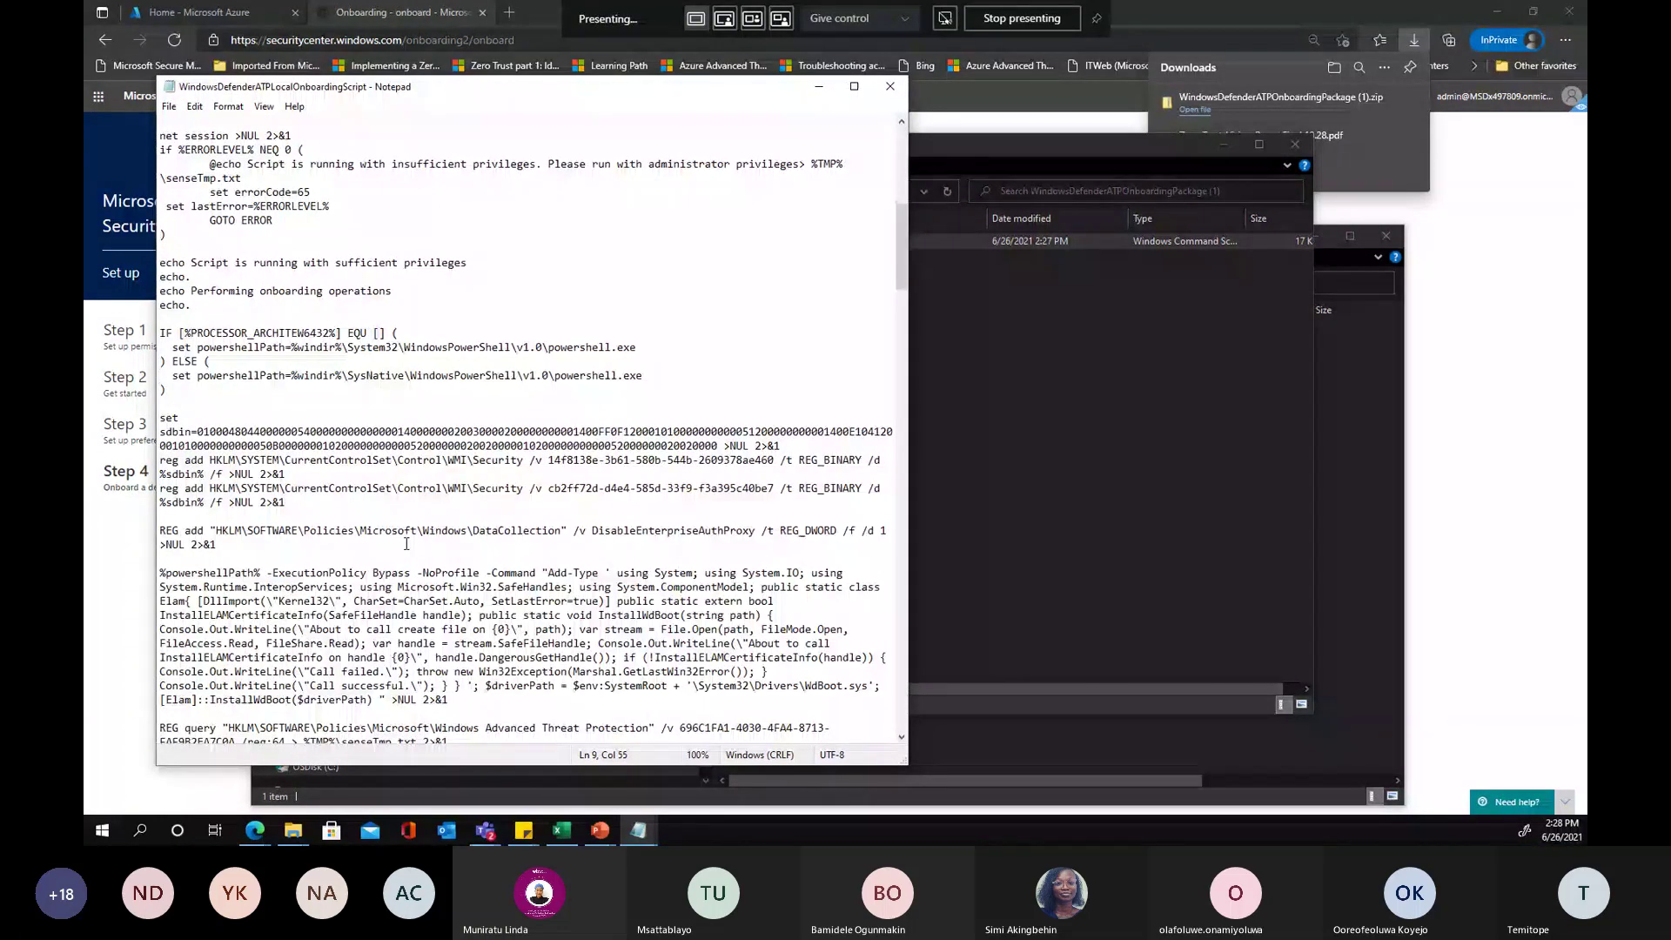
{"action": "scroll", "coordinate": [406, 544], "scroll_direction": "down", "scroll_amount": 3}
{"action": "left_click", "coordinate": [901, 89]}
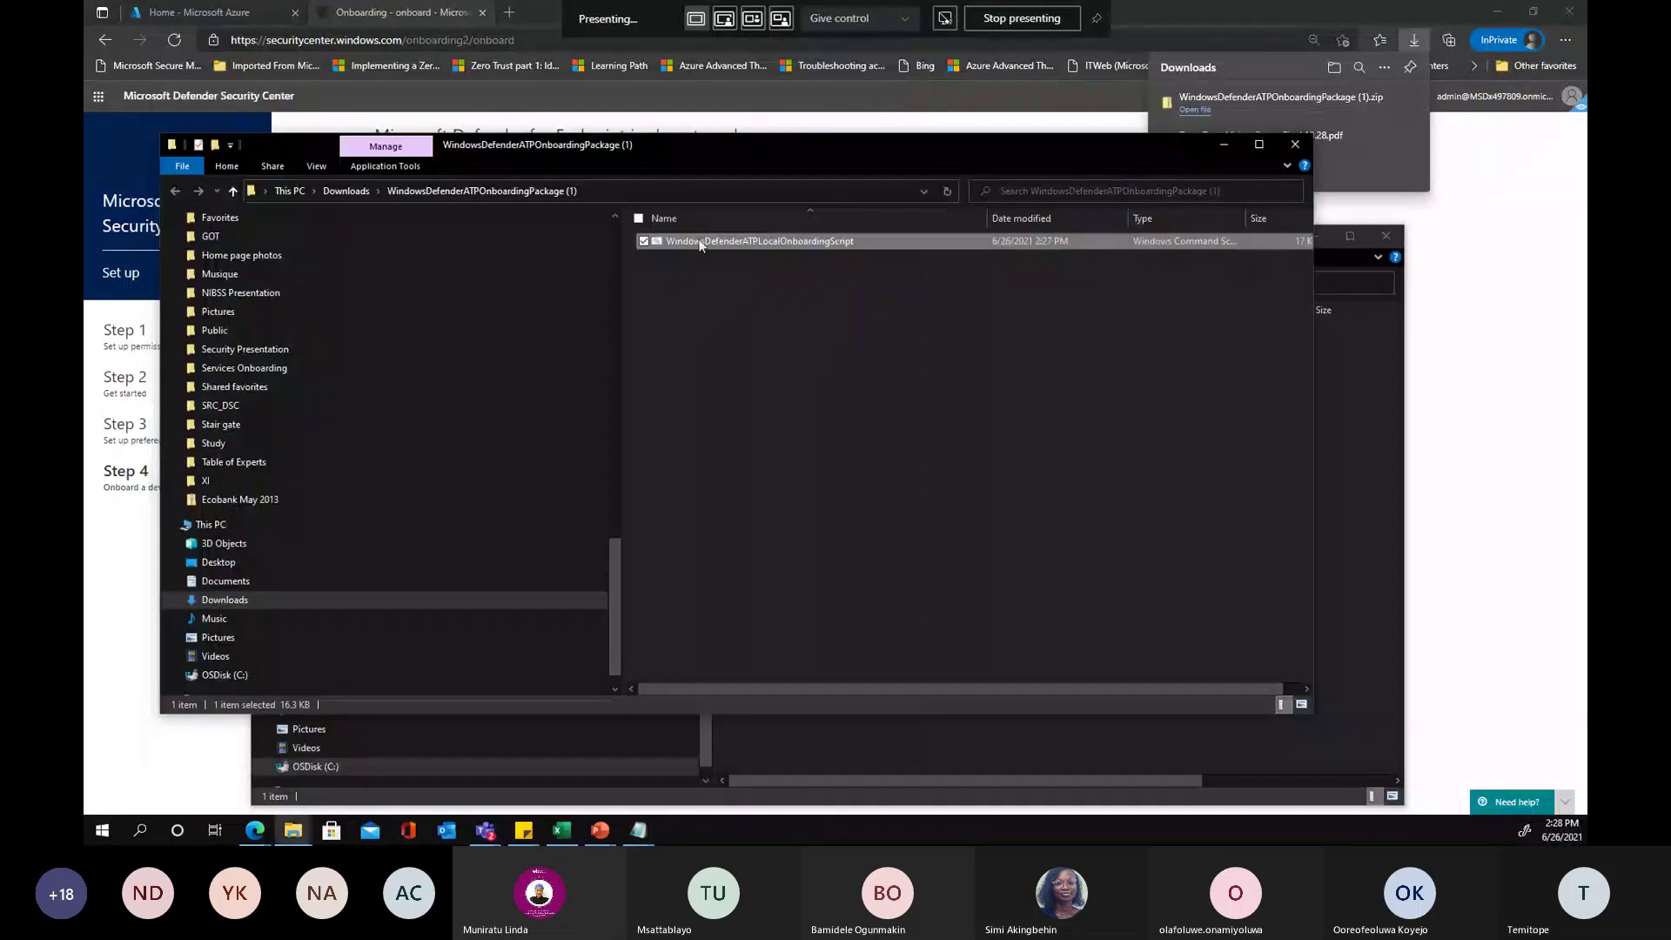
Run WindowsDefenderATPLocalOnboardingScript again and answer N at its confirmation prompt to cancel the onboarding
{"action": "right_click", "coordinate": [701, 241]}
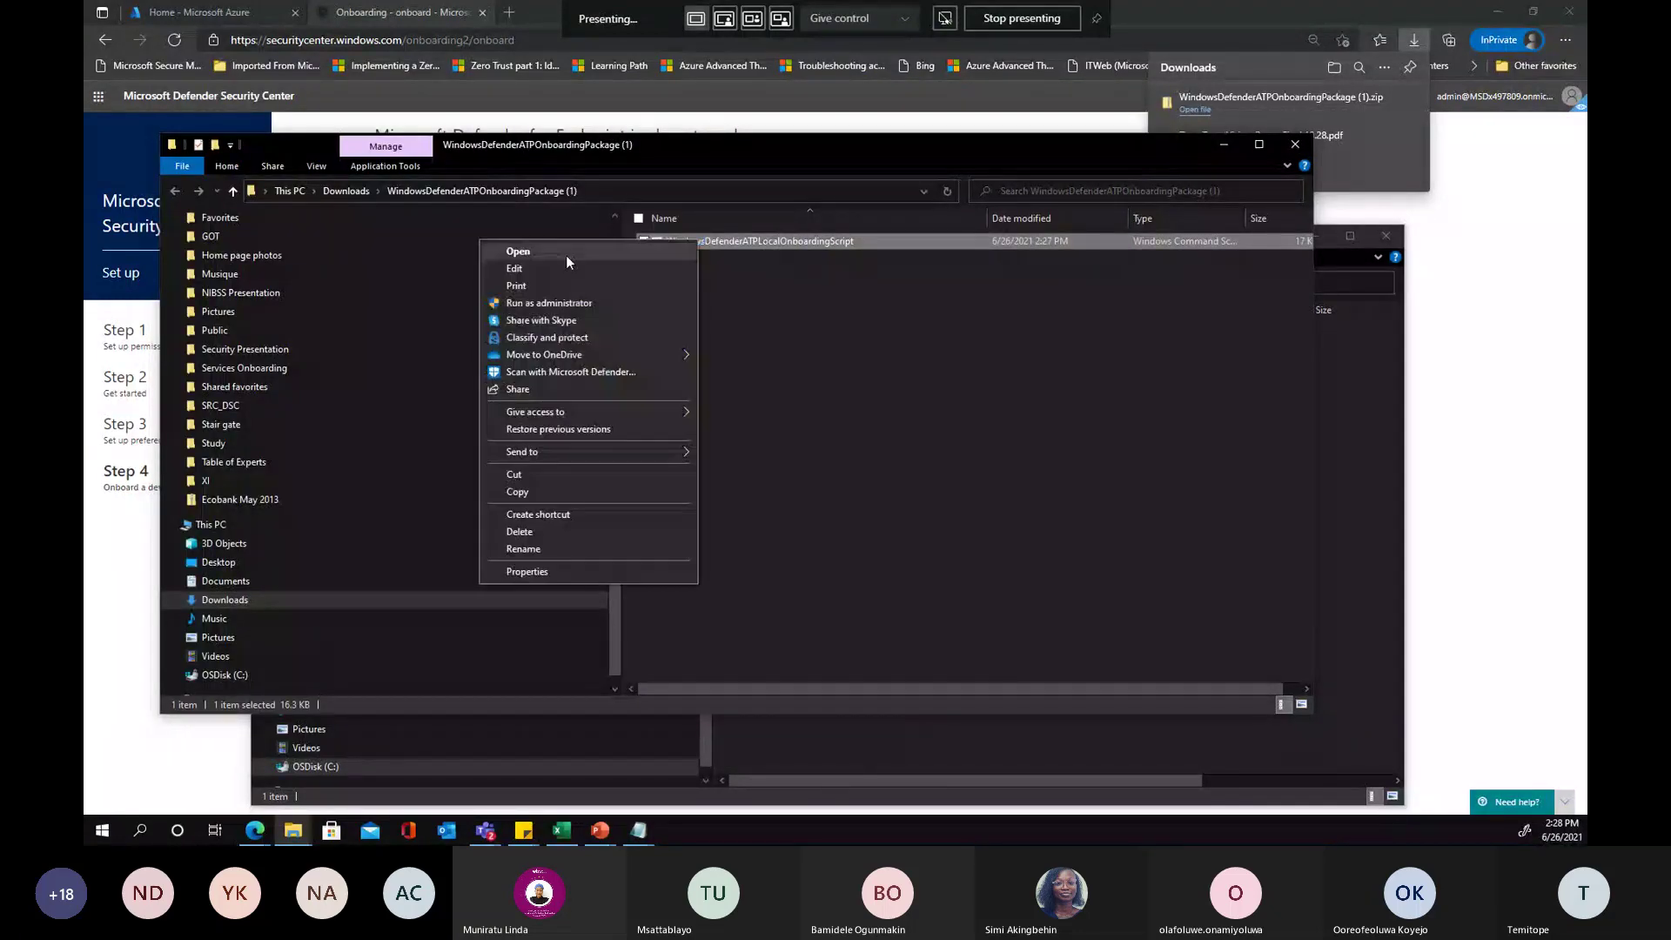
{"action": "left_click", "coordinate": [566, 254]}
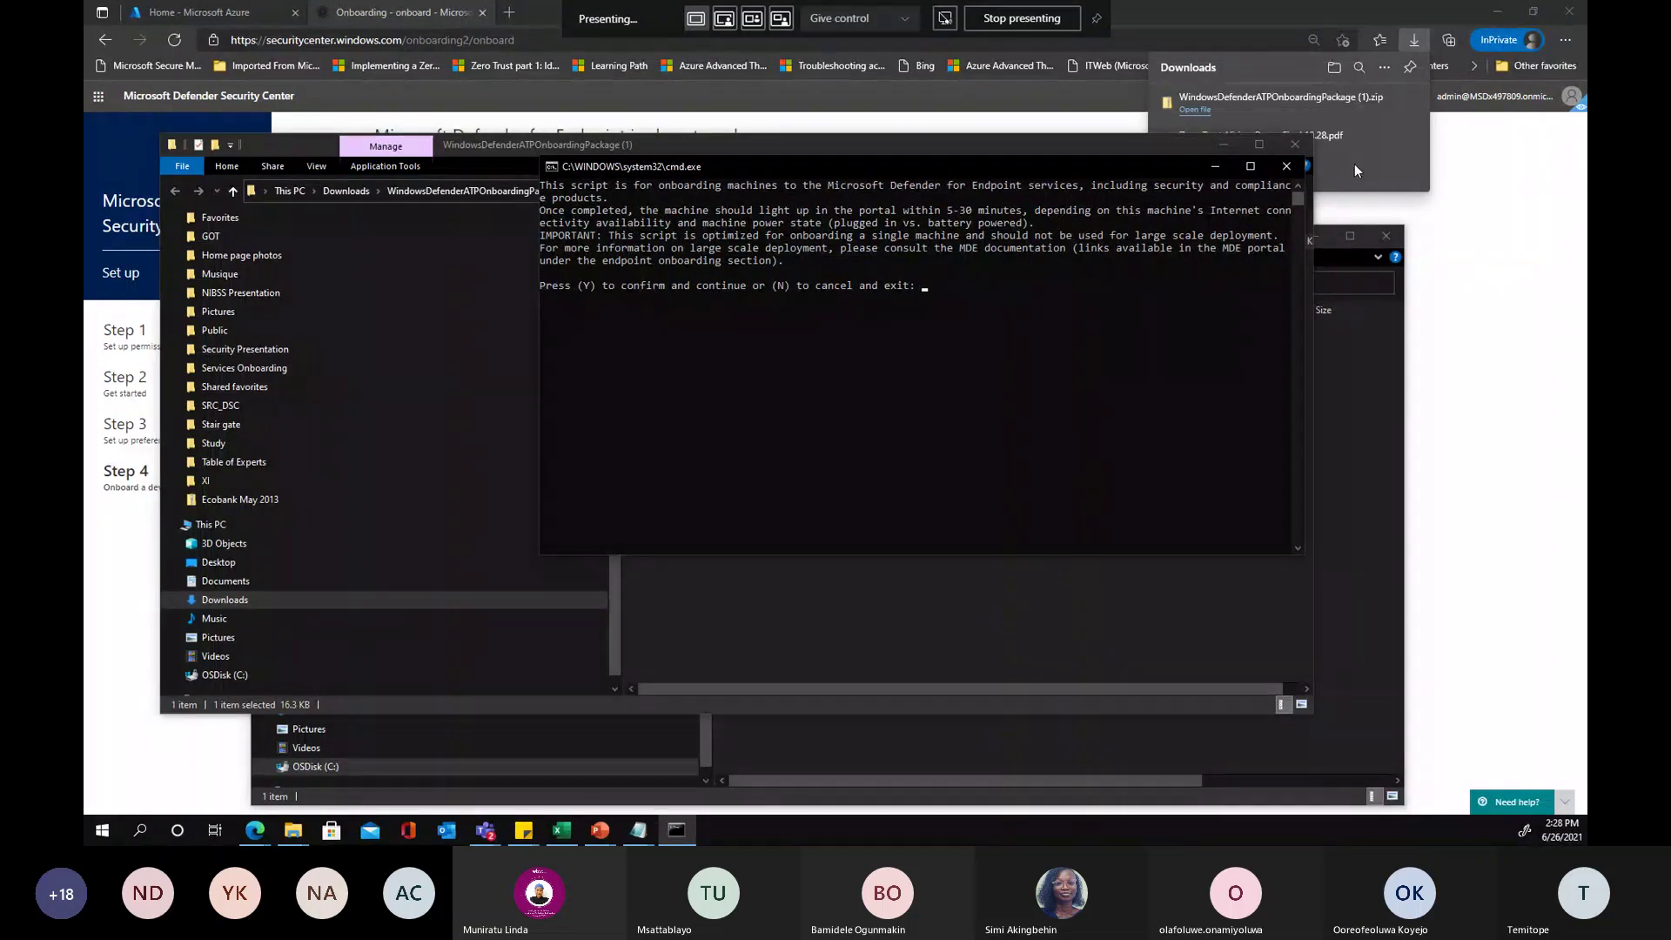
{"action": "type", "text": "N"}
{"action": "key", "text": "Return"}
{"action": "key", "text": "Return"}
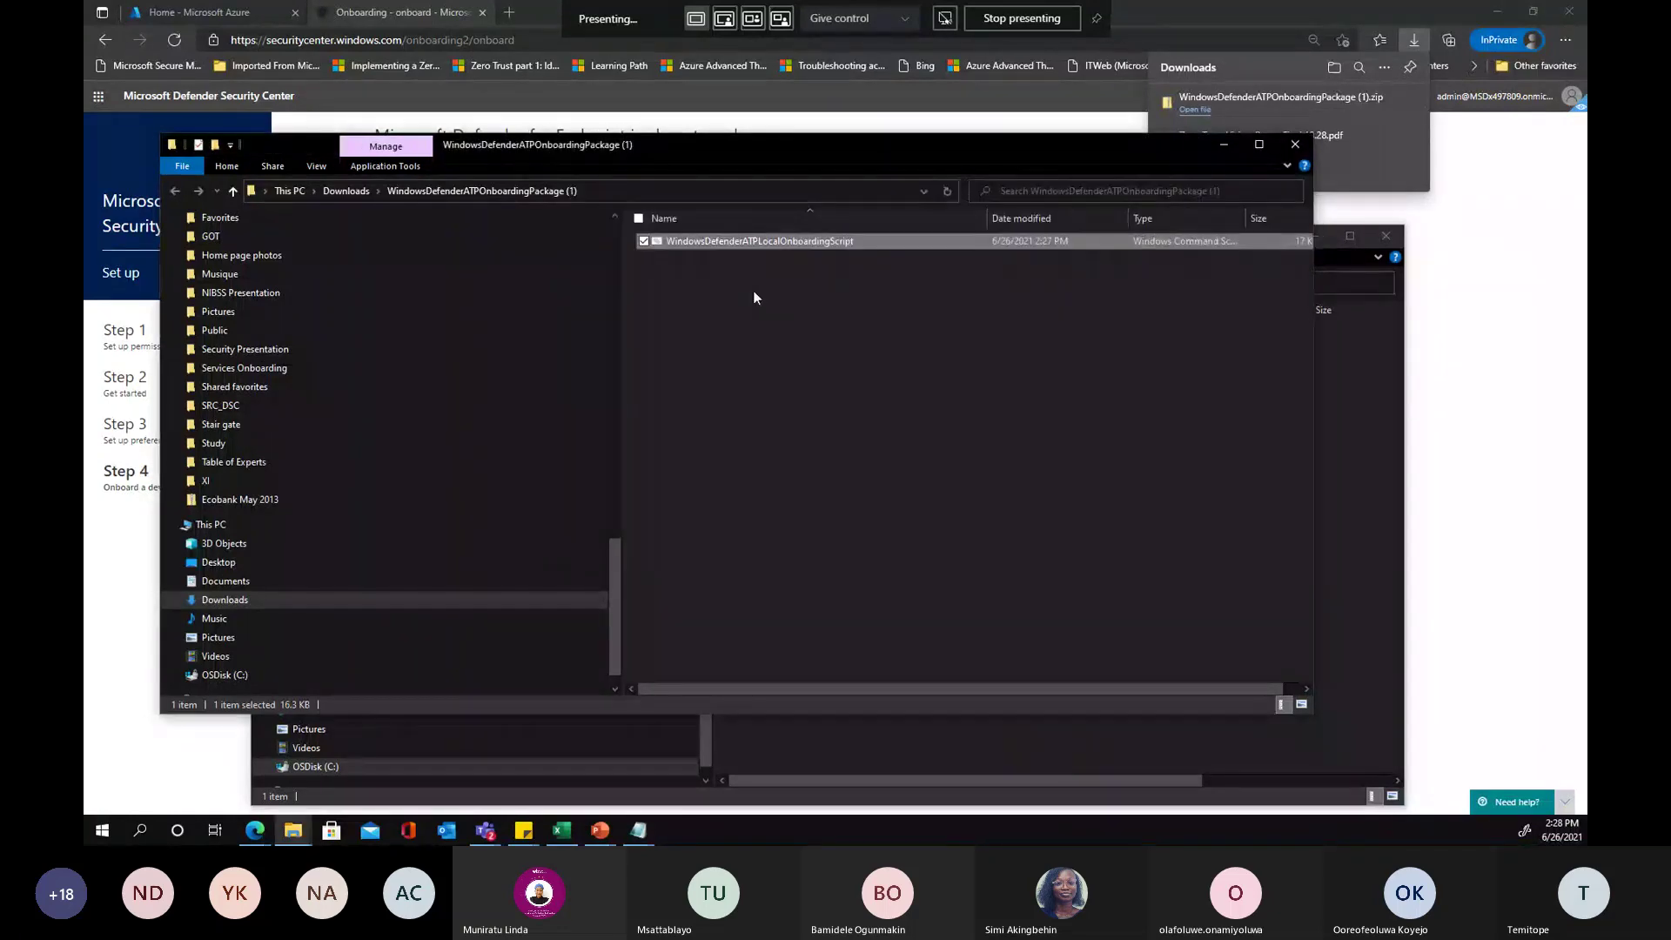
Minimize both onboarding package windows and start using Microsoft Defender for Endpoint, proceeding anyway with the incomplete setup
{"action": "left_click", "coordinate": [1225, 145]}
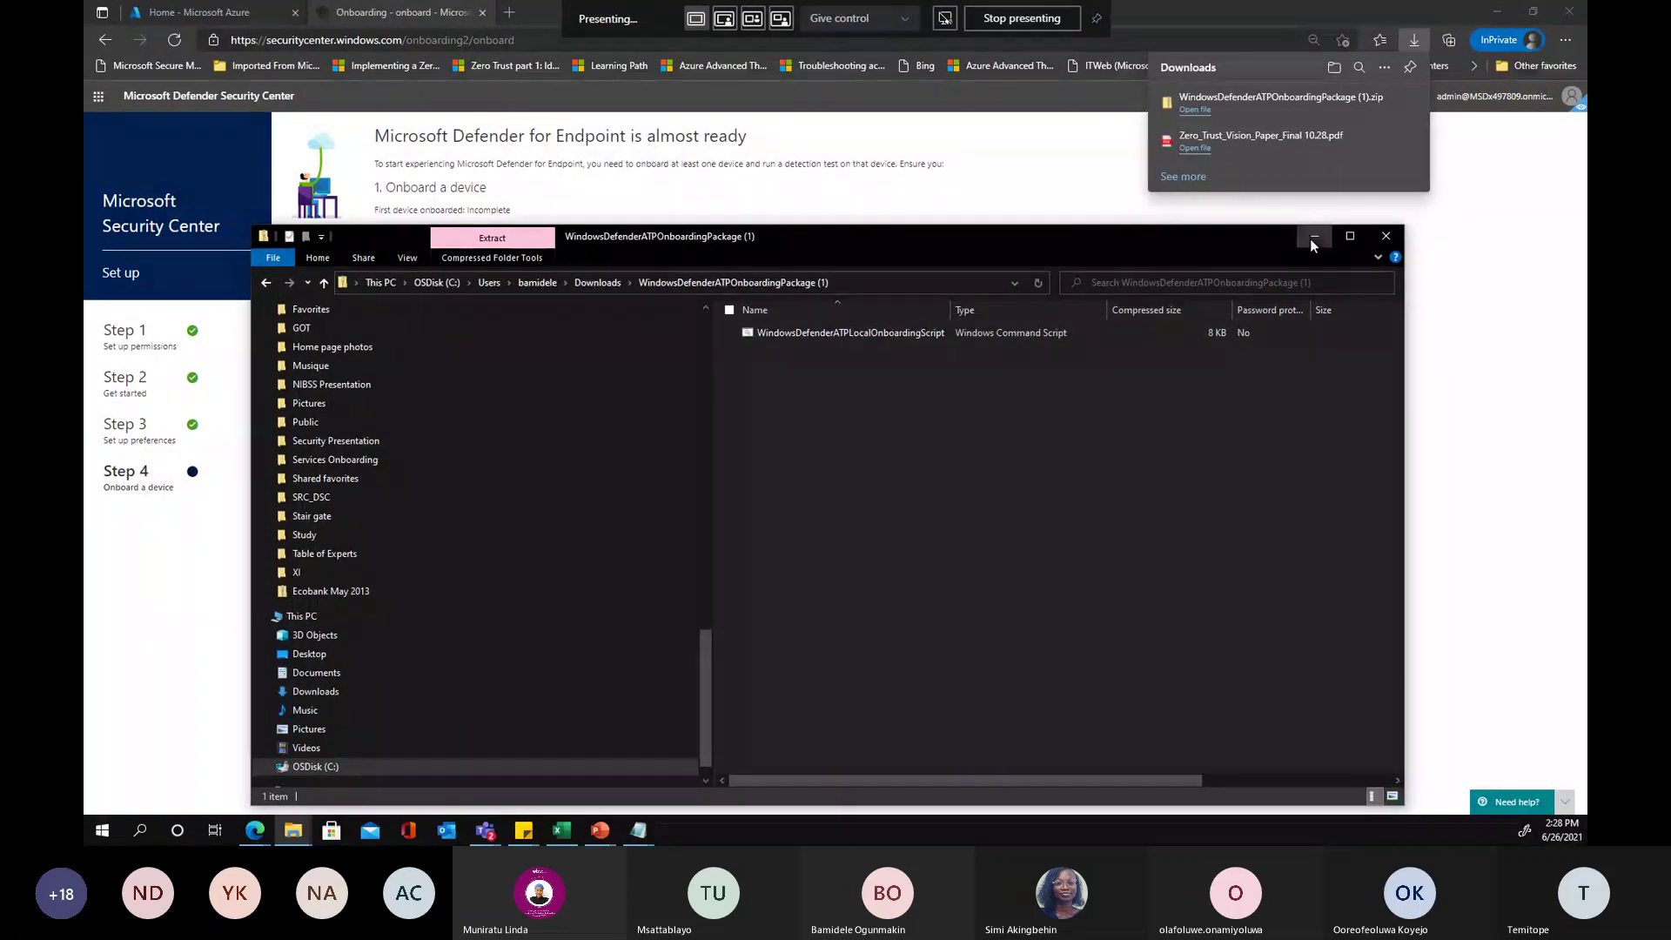
{"action": "left_click", "coordinate": [1312, 243]}
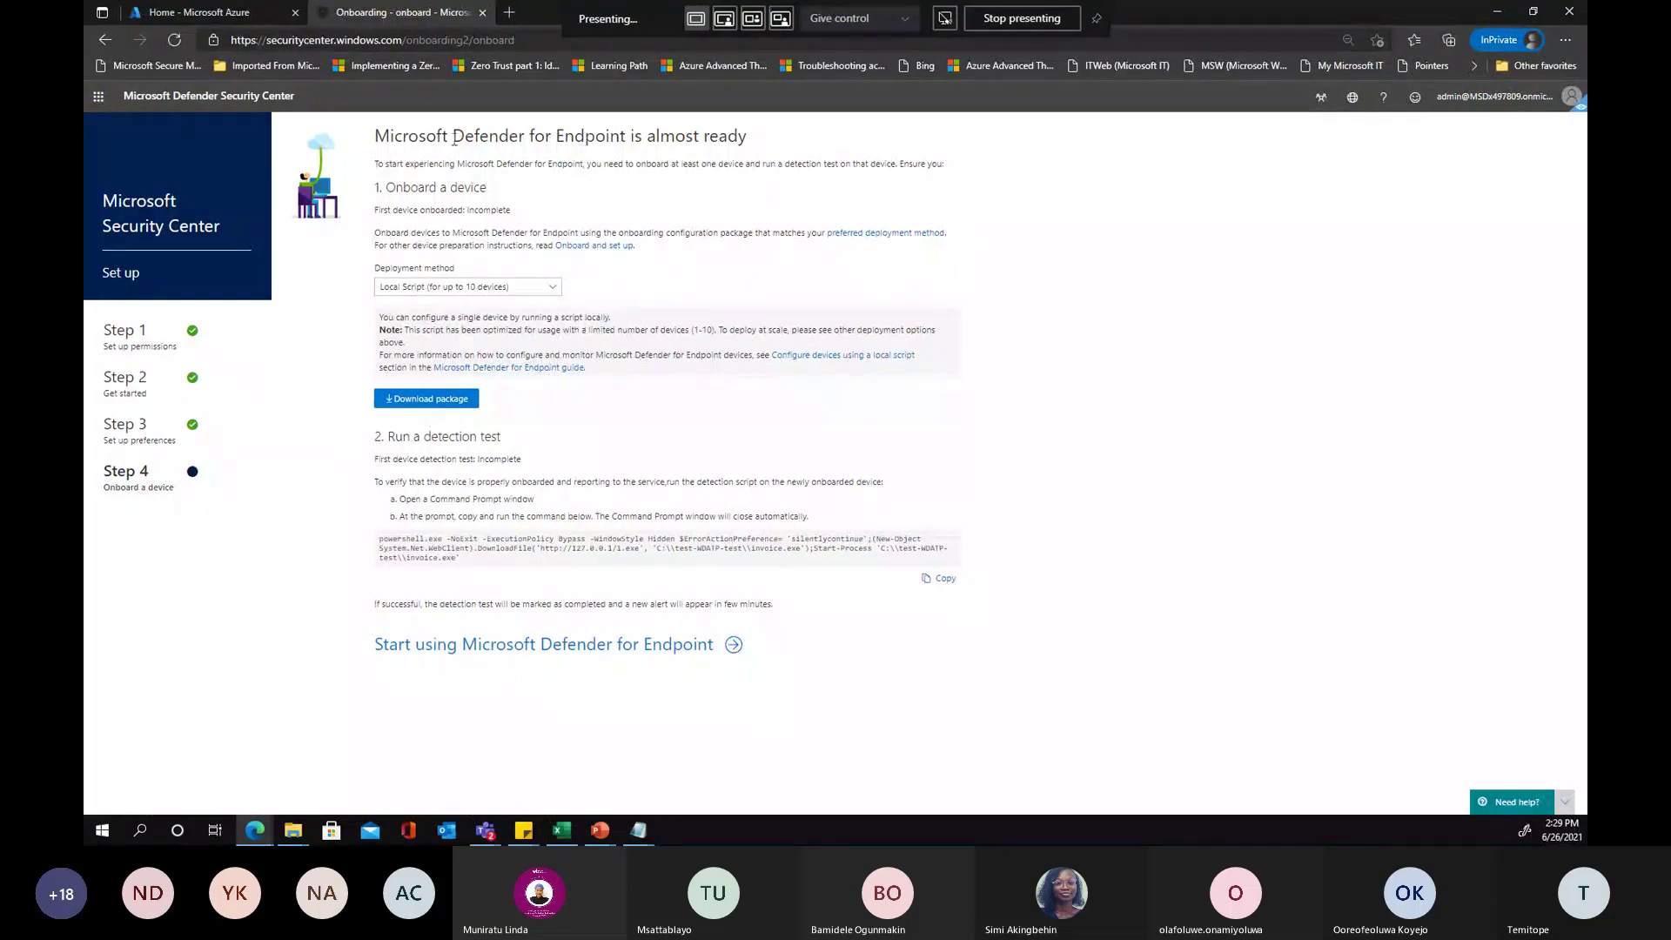
{"action": "left_click", "coordinate": [550, 653]}
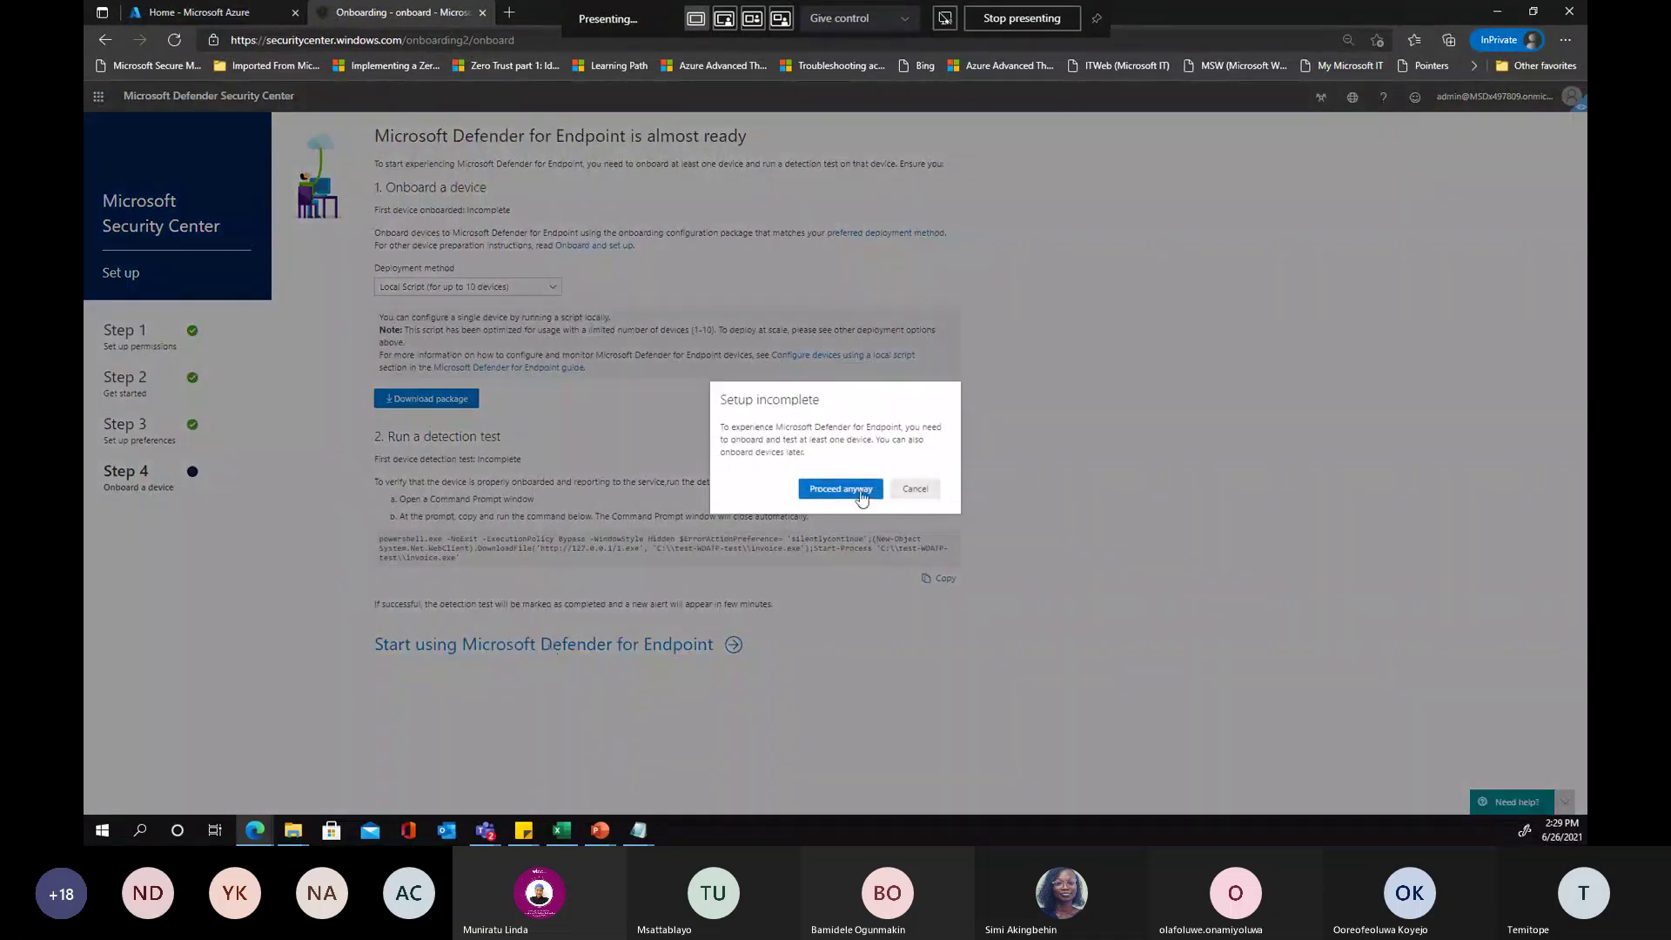
{"action": "left_click", "coordinate": [858, 489]}
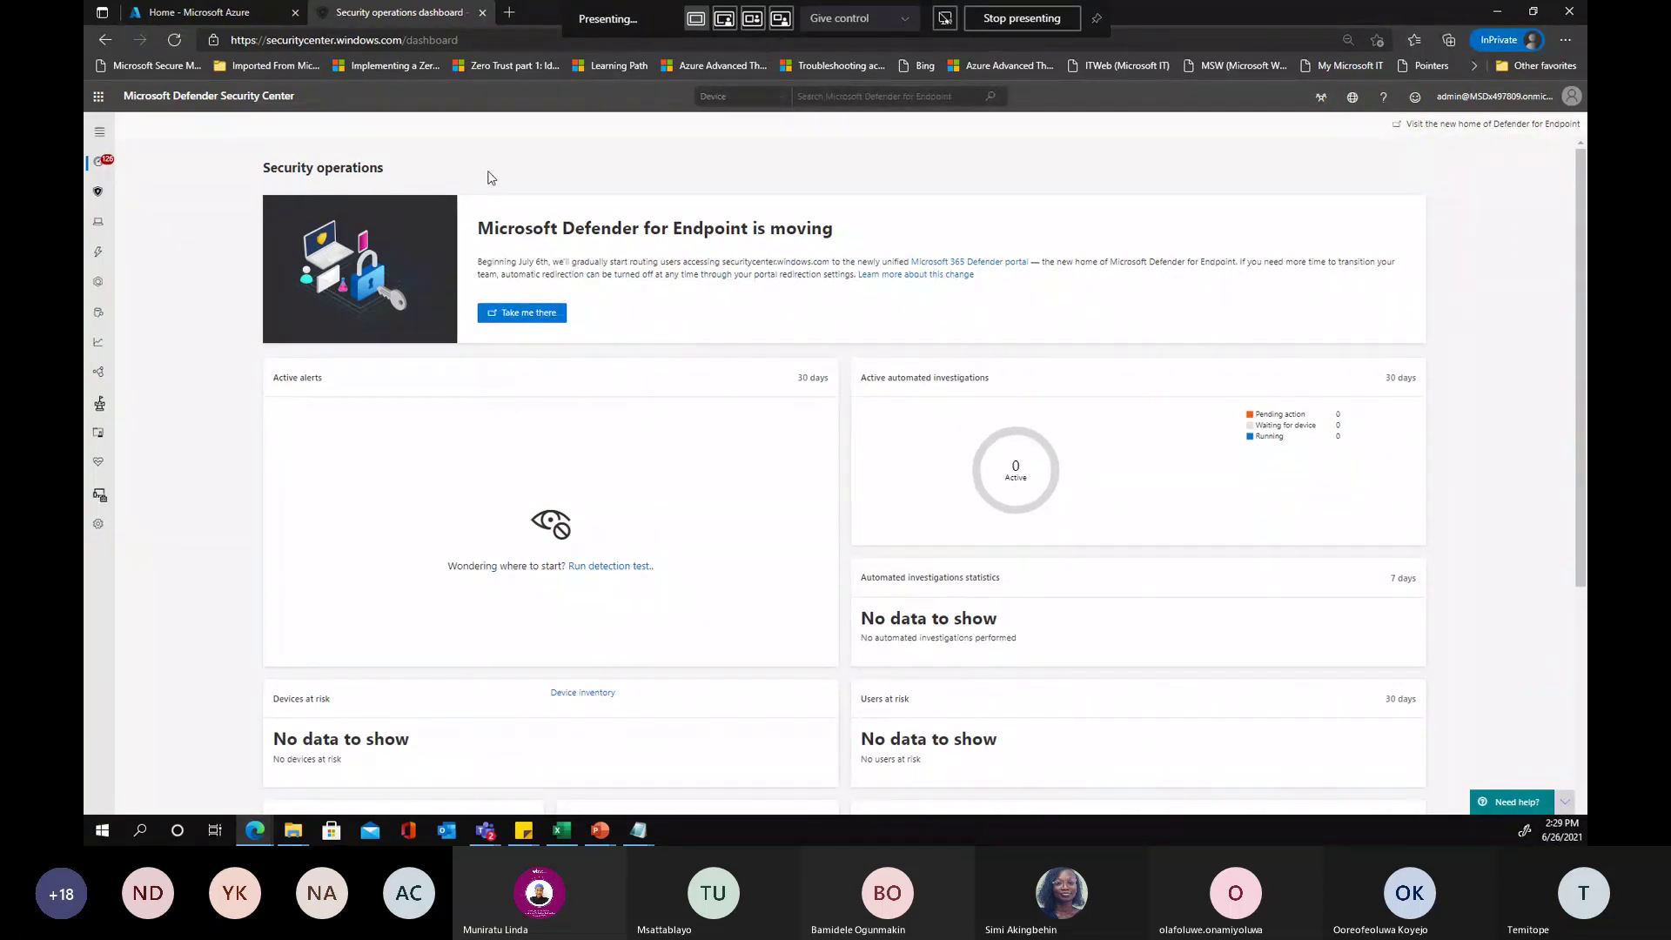
Go to the new Microsoft 365 Defender portal from the dashboard's moving notice and point out its address, security.microsoft.com
{"action": "double_click", "coordinate": [521, 263]}
{"action": "left_click", "coordinate": [497, 239]}
{"action": "left_click", "coordinate": [530, 315]}
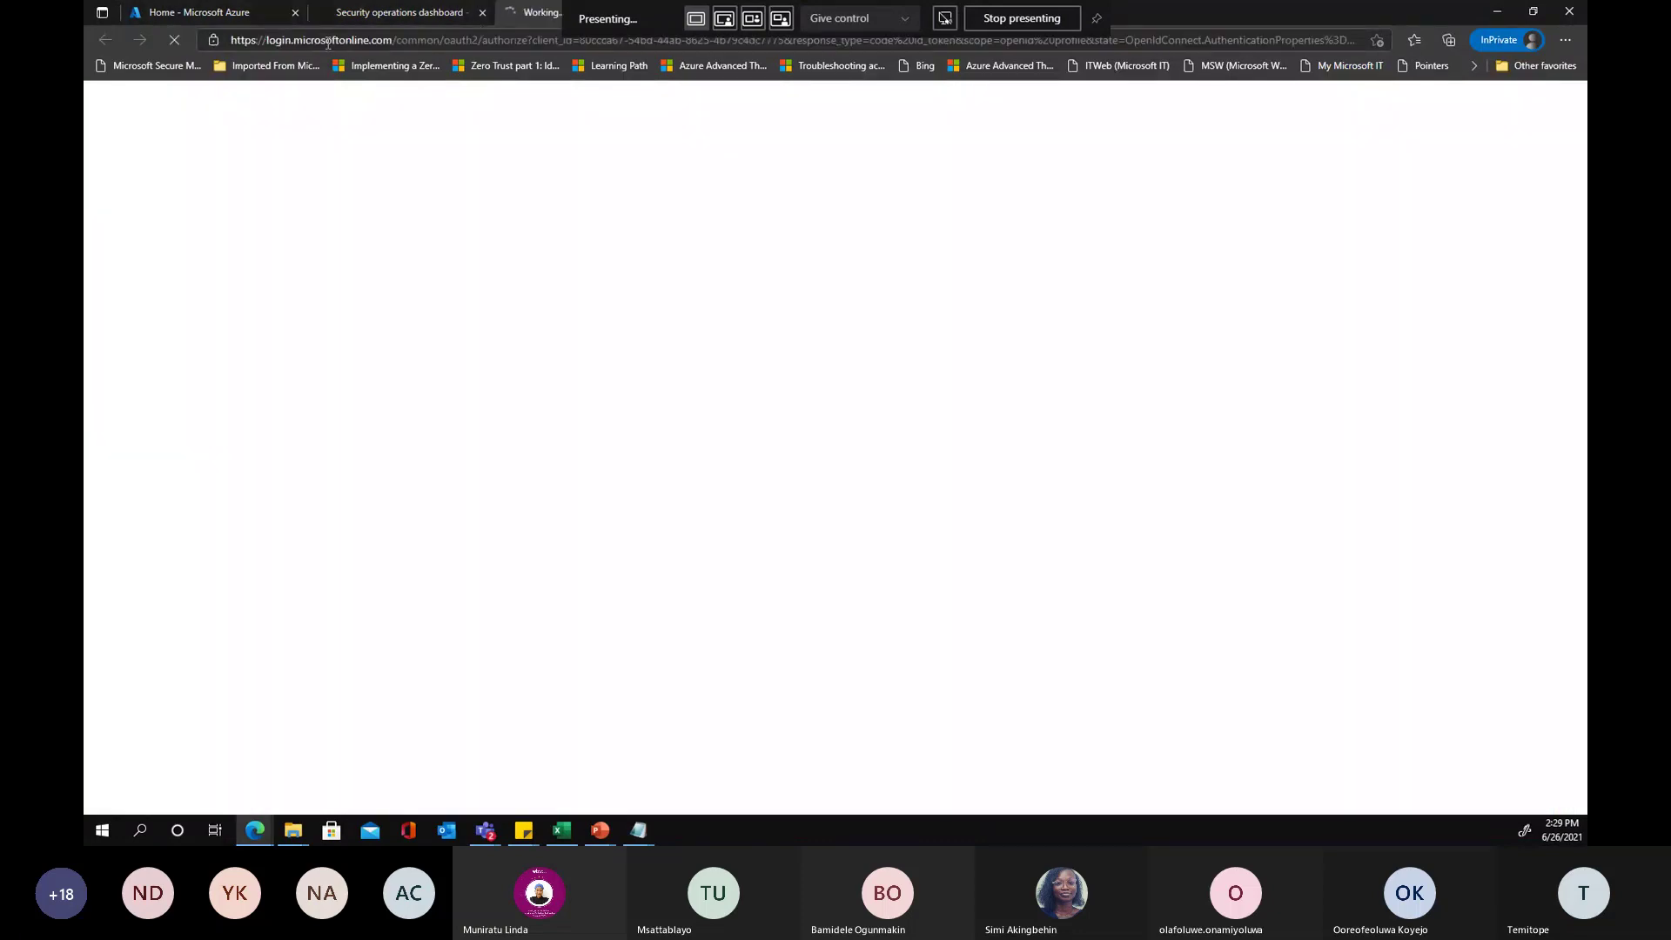
{"action": "left_click", "coordinate": [420, 44]}
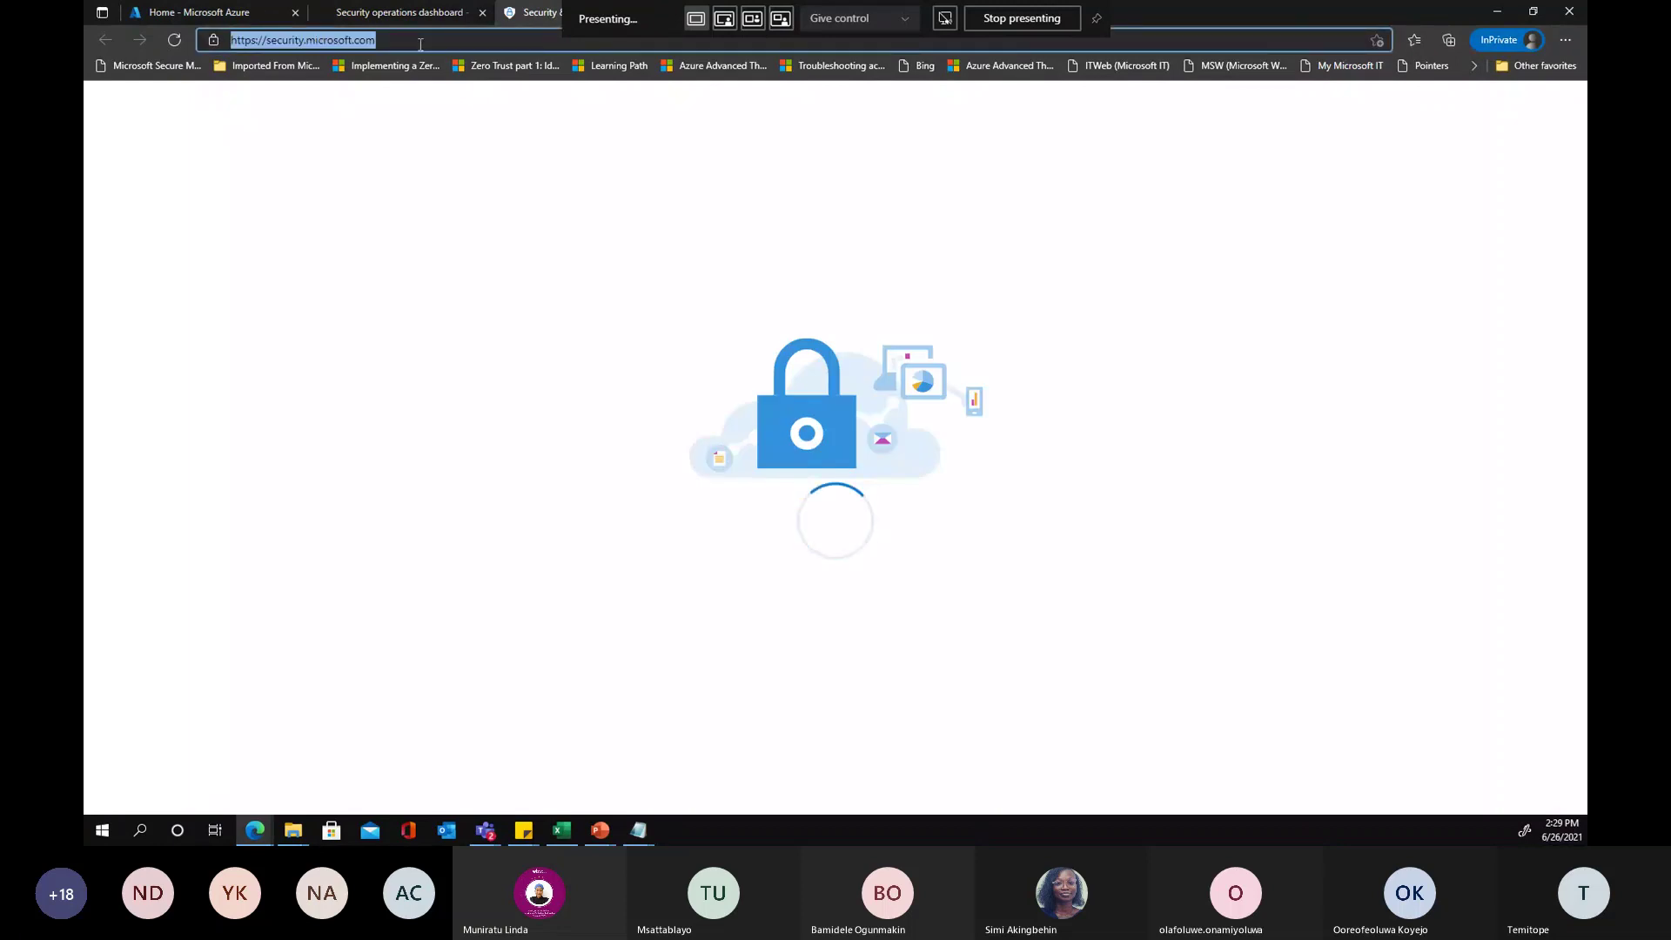
{"action": "key", "text": "End"}
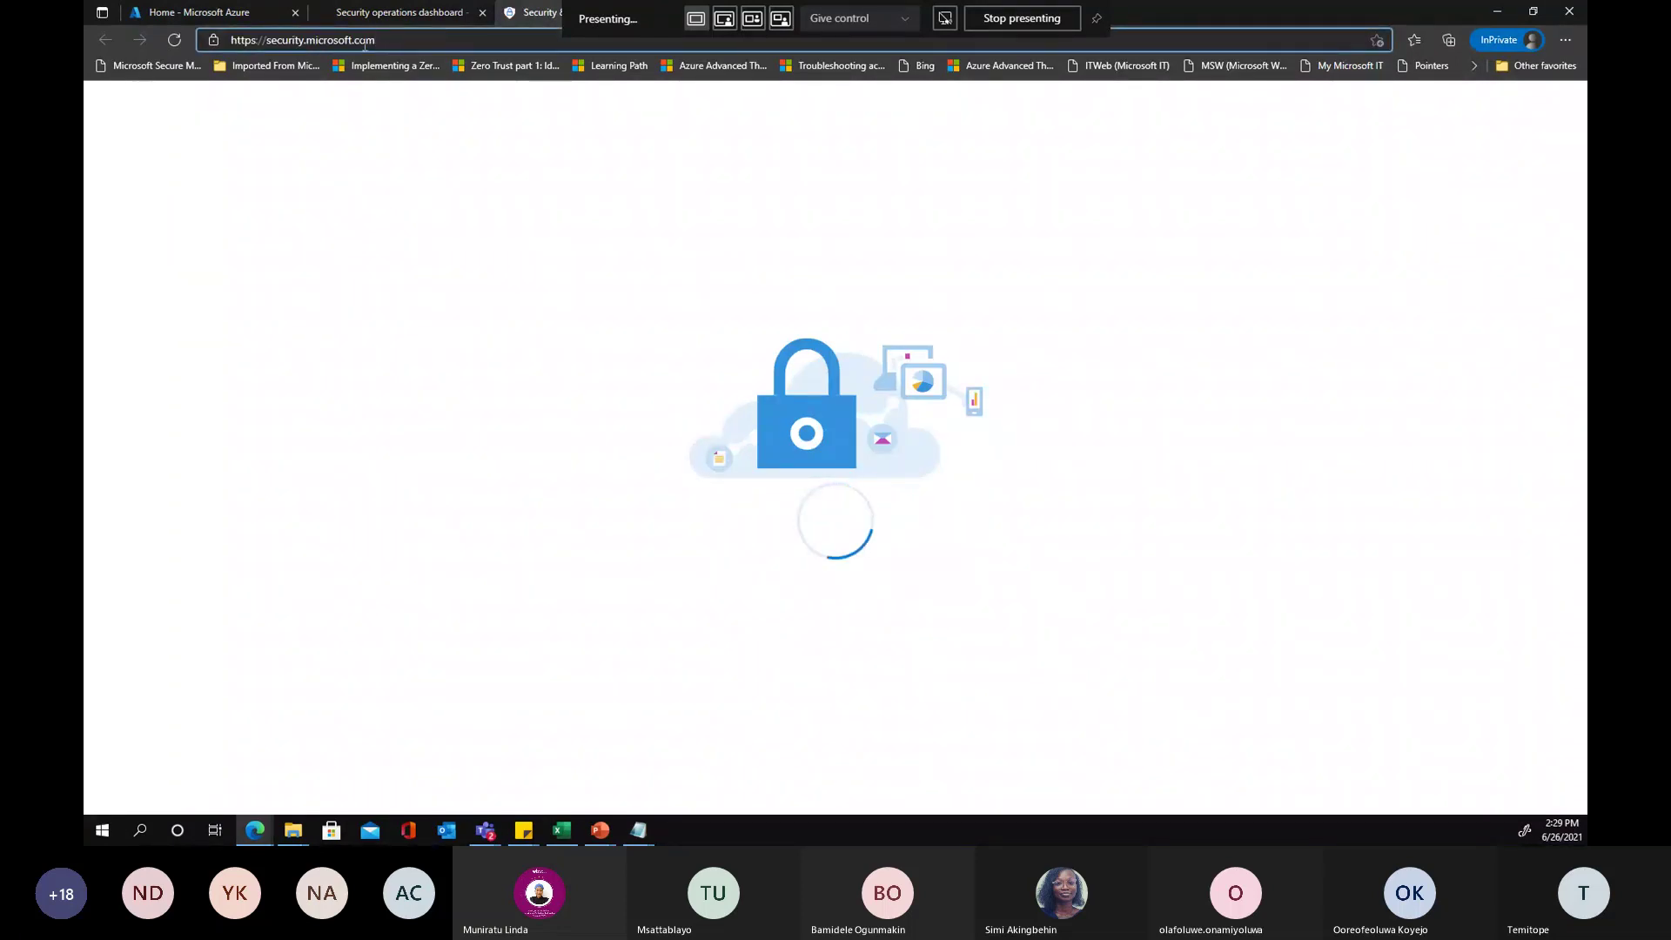
{"action": "left_click", "coordinate": [253, 39]}
{"action": "double_click", "coordinate": [363, 40]}
{"action": "left_click", "coordinate": [402, 41]}
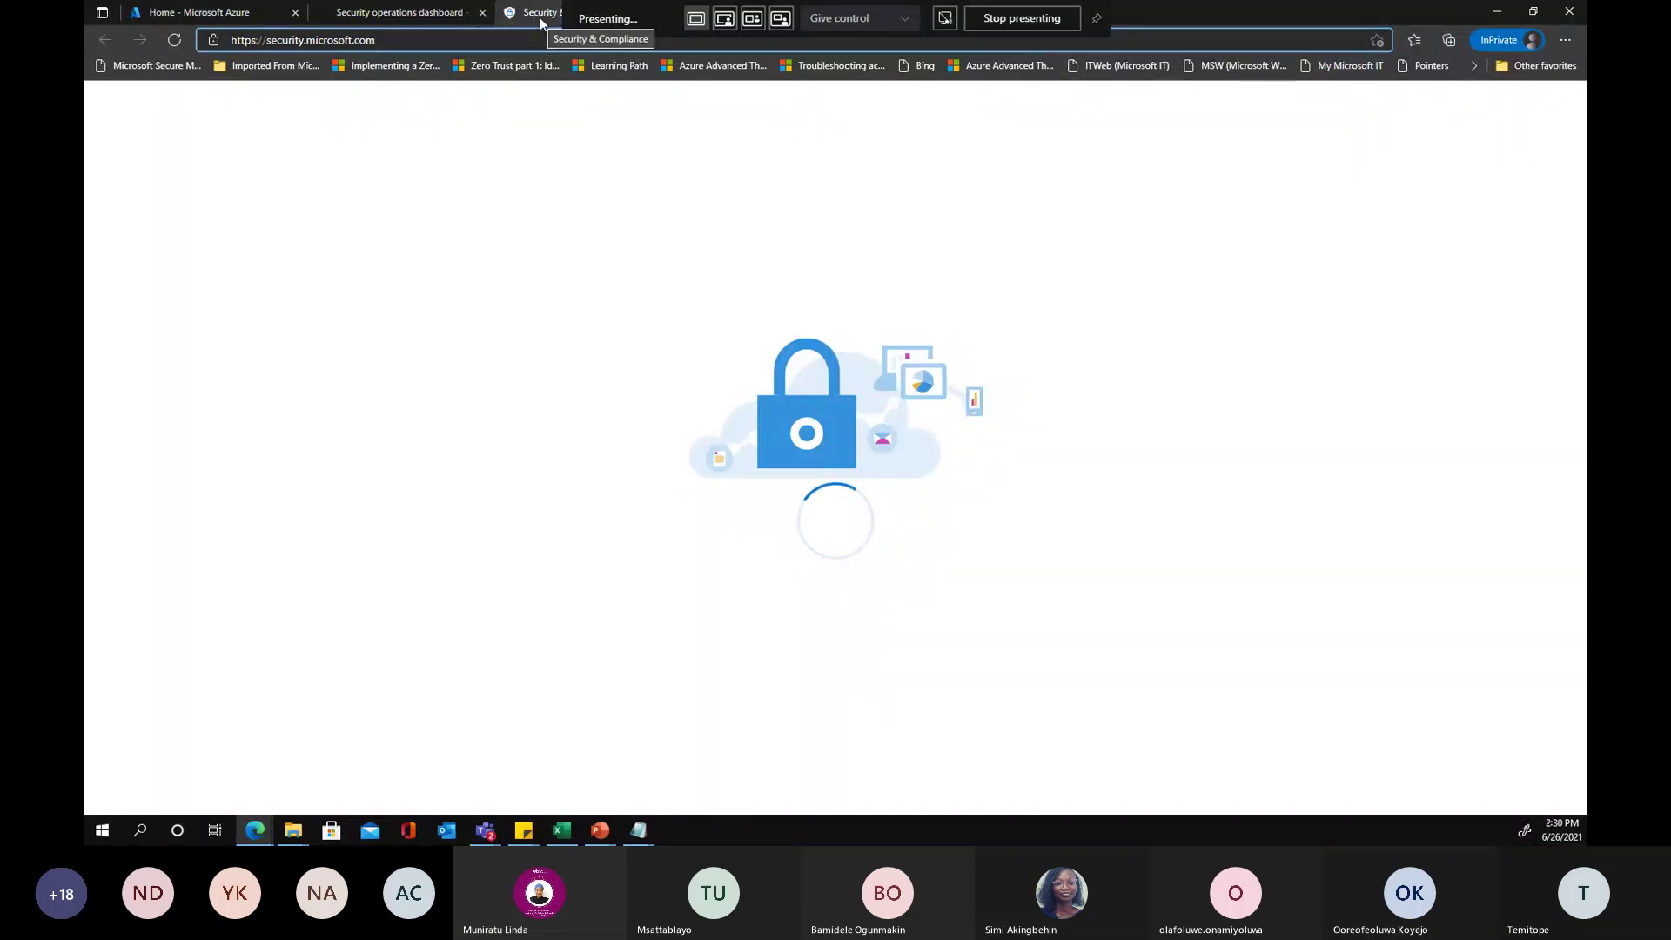
Return to the Security operations dashboard, close it, and reduce the Microsoft 365 Defender portal's zoom to 100%
{"action": "left_click", "coordinate": [408, 12]}
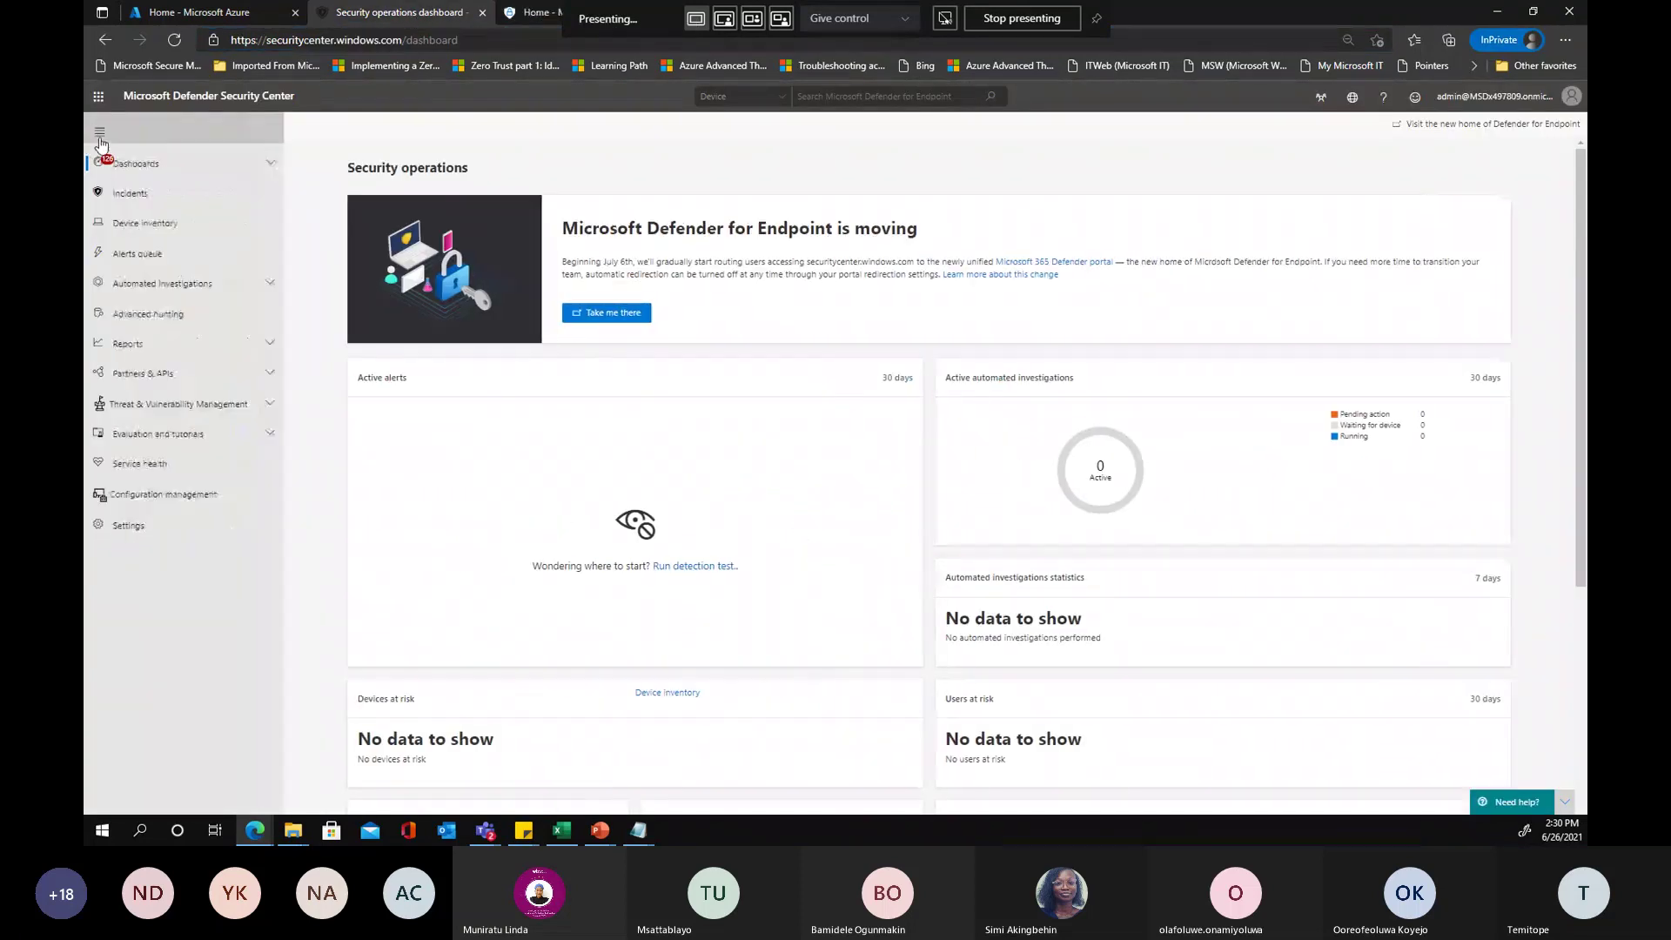
{"action": "left_click", "coordinate": [482, 12]}
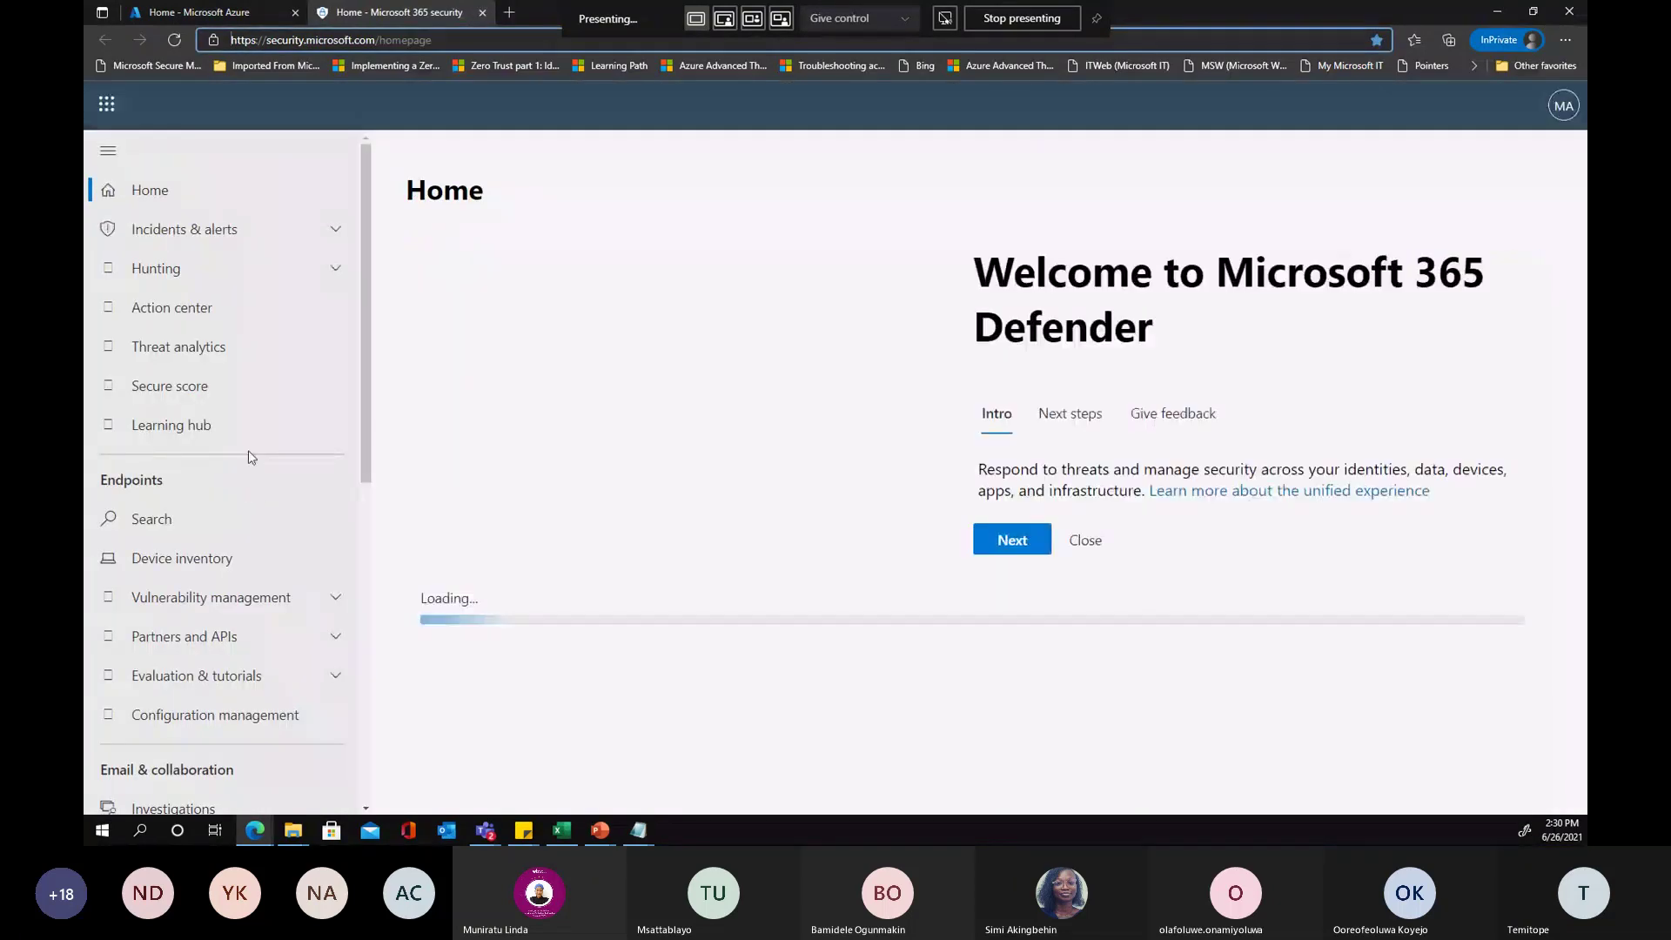
{"action": "left_click", "coordinate": [1566, 40]}
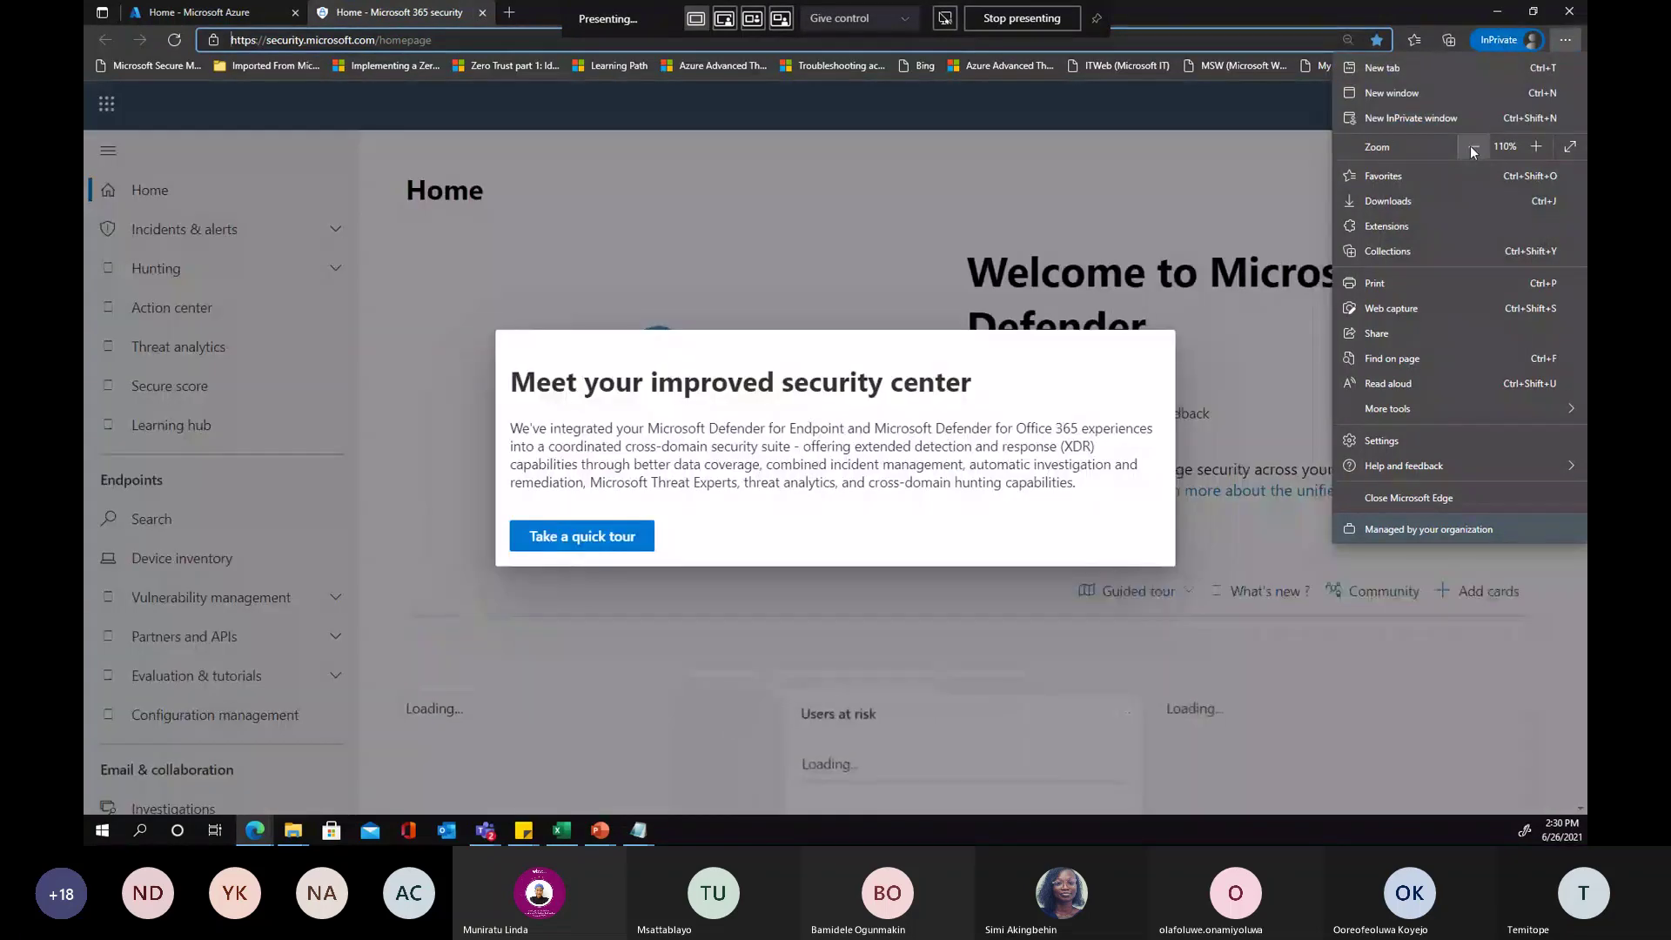
{"action": "left_click", "coordinate": [1473, 145]}
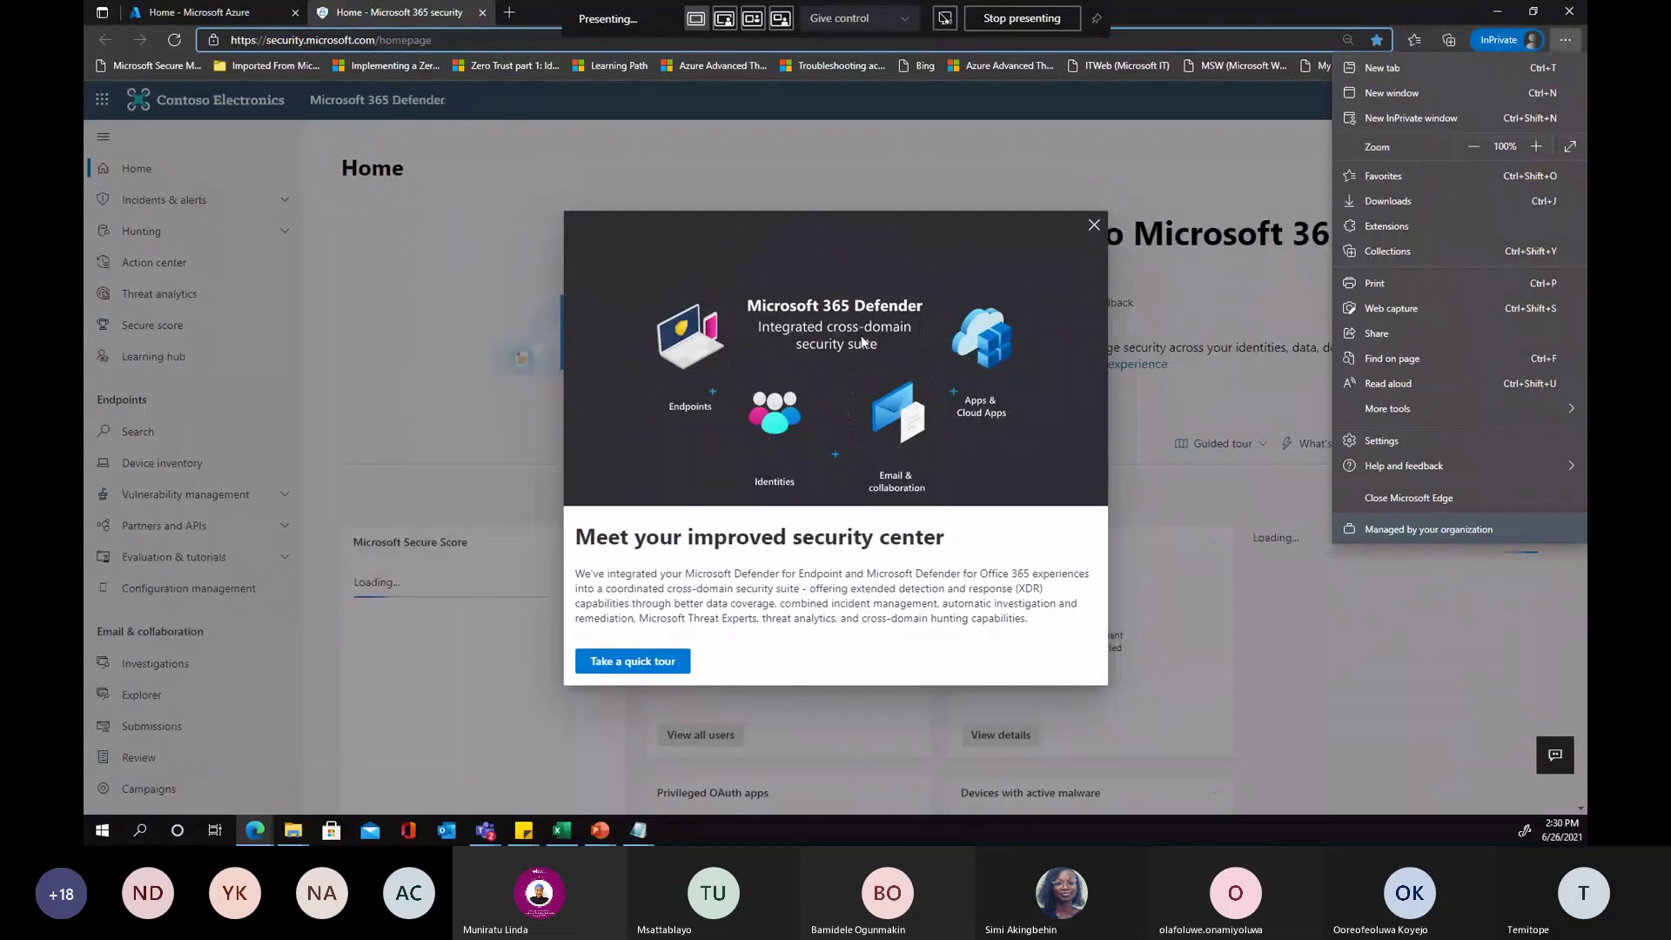
{"action": "left_click", "coordinate": [738, 594]}
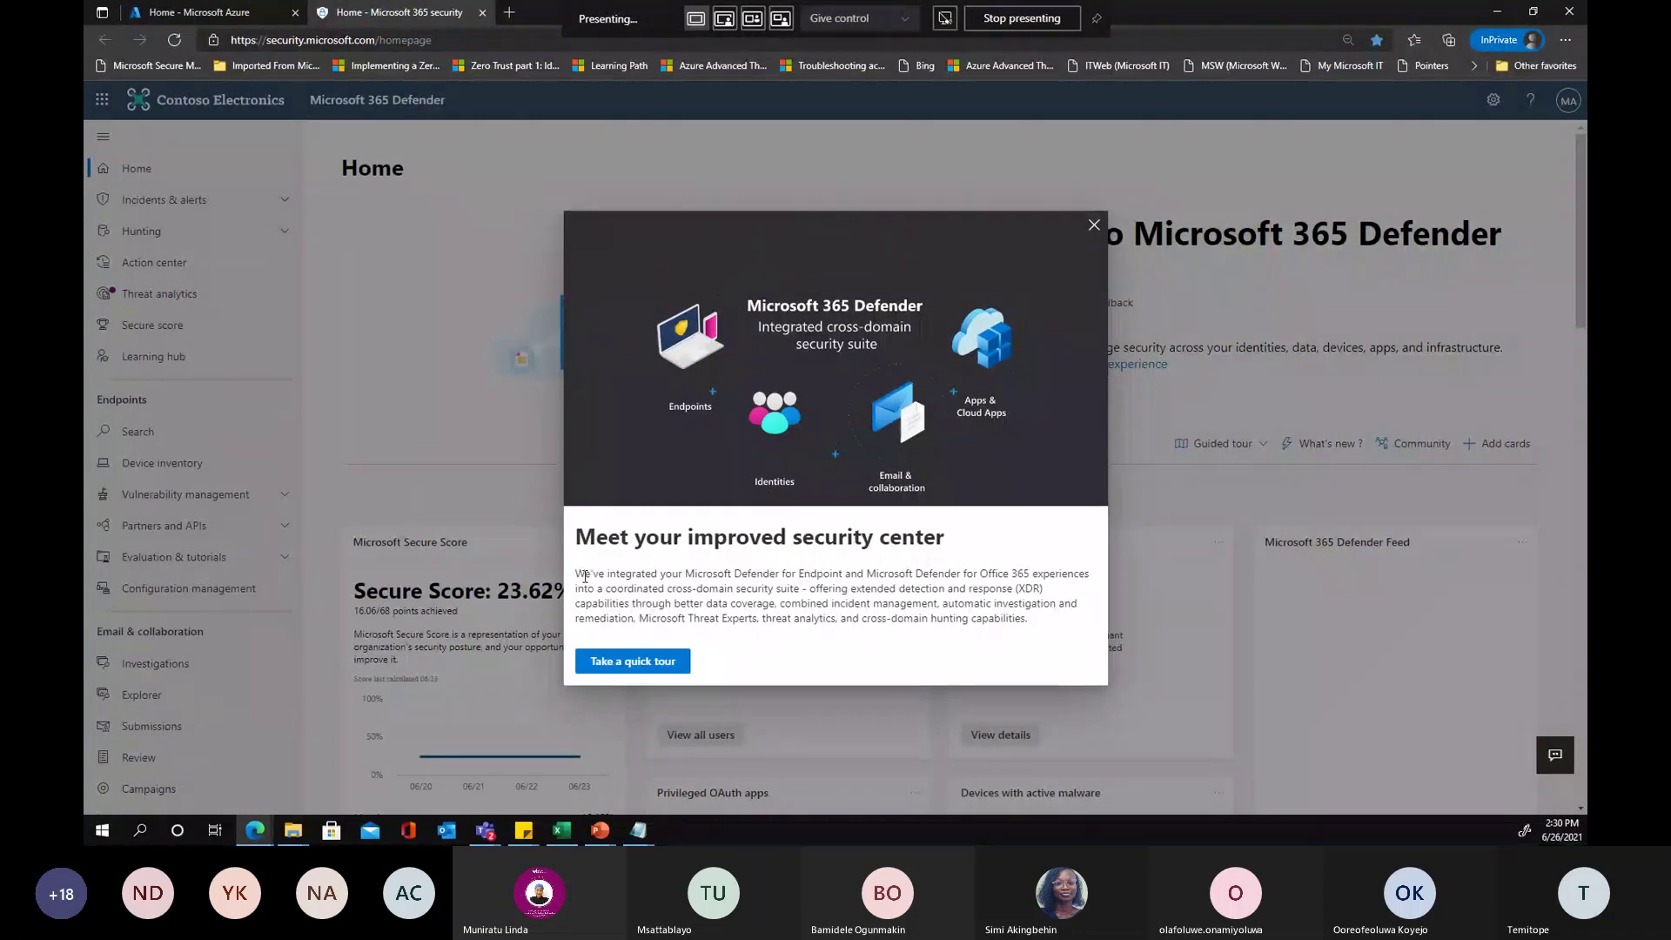
Highlight the improved security center introduction, start the quick tour, advance to its threat hunting stop and expand the Hunting section
{"action": "left_click_drag", "start_coordinate": [576, 574], "coordinate": [840, 607]}
{"action": "left_click", "coordinate": [844, 609]}
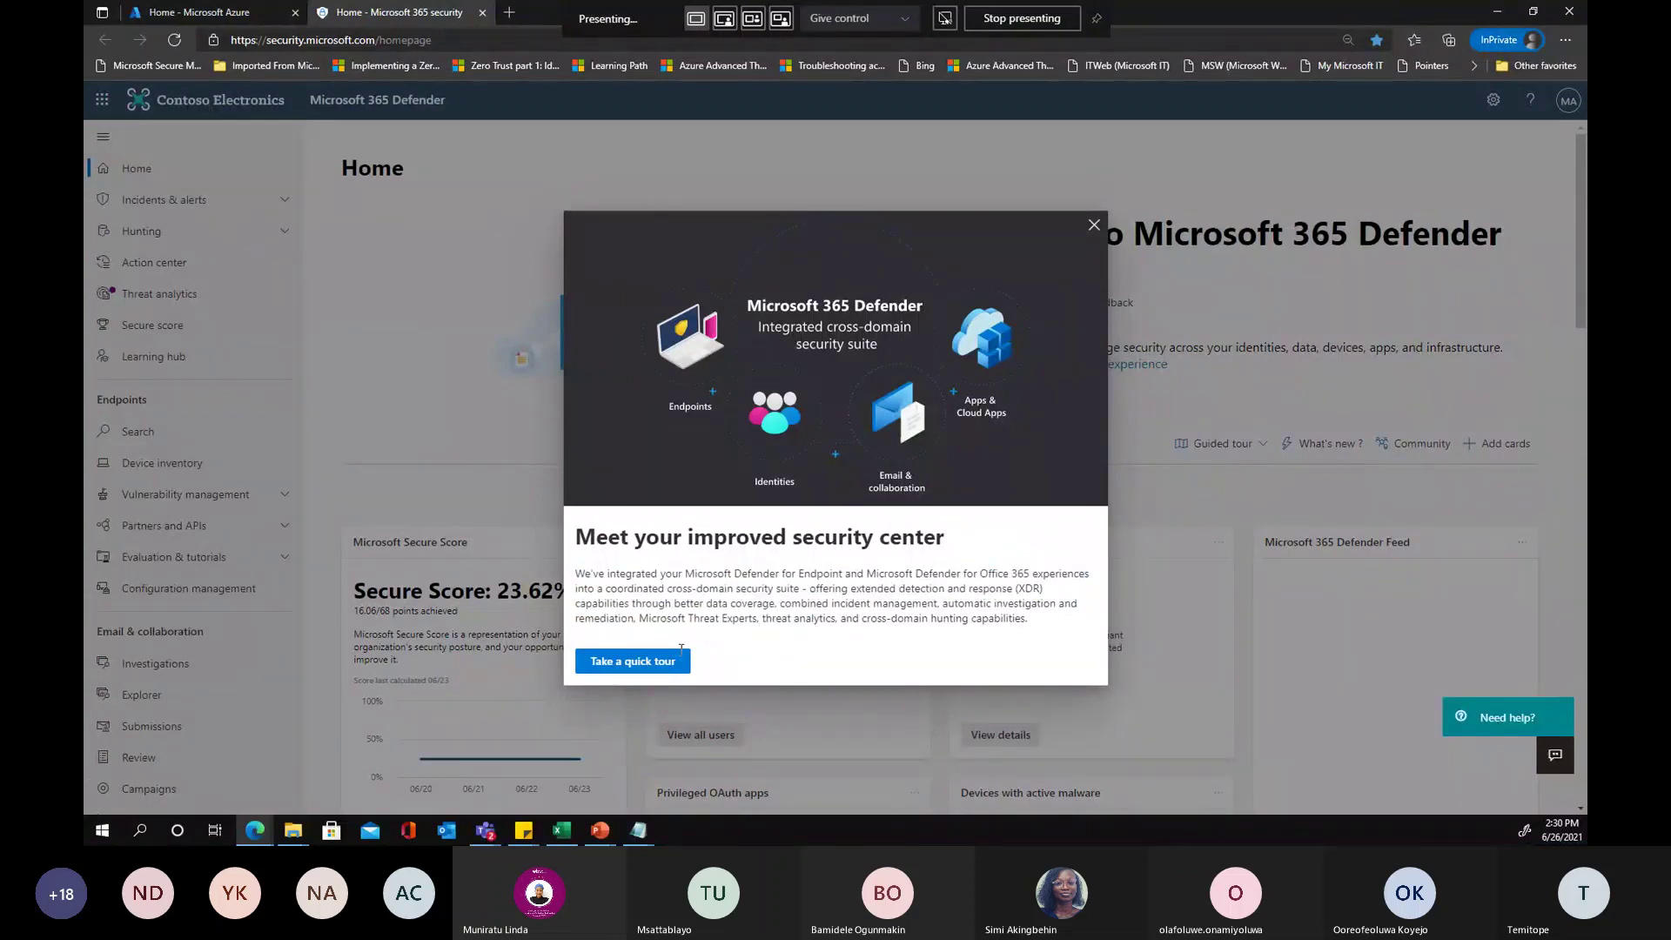
{"action": "left_click", "coordinate": [648, 663]}
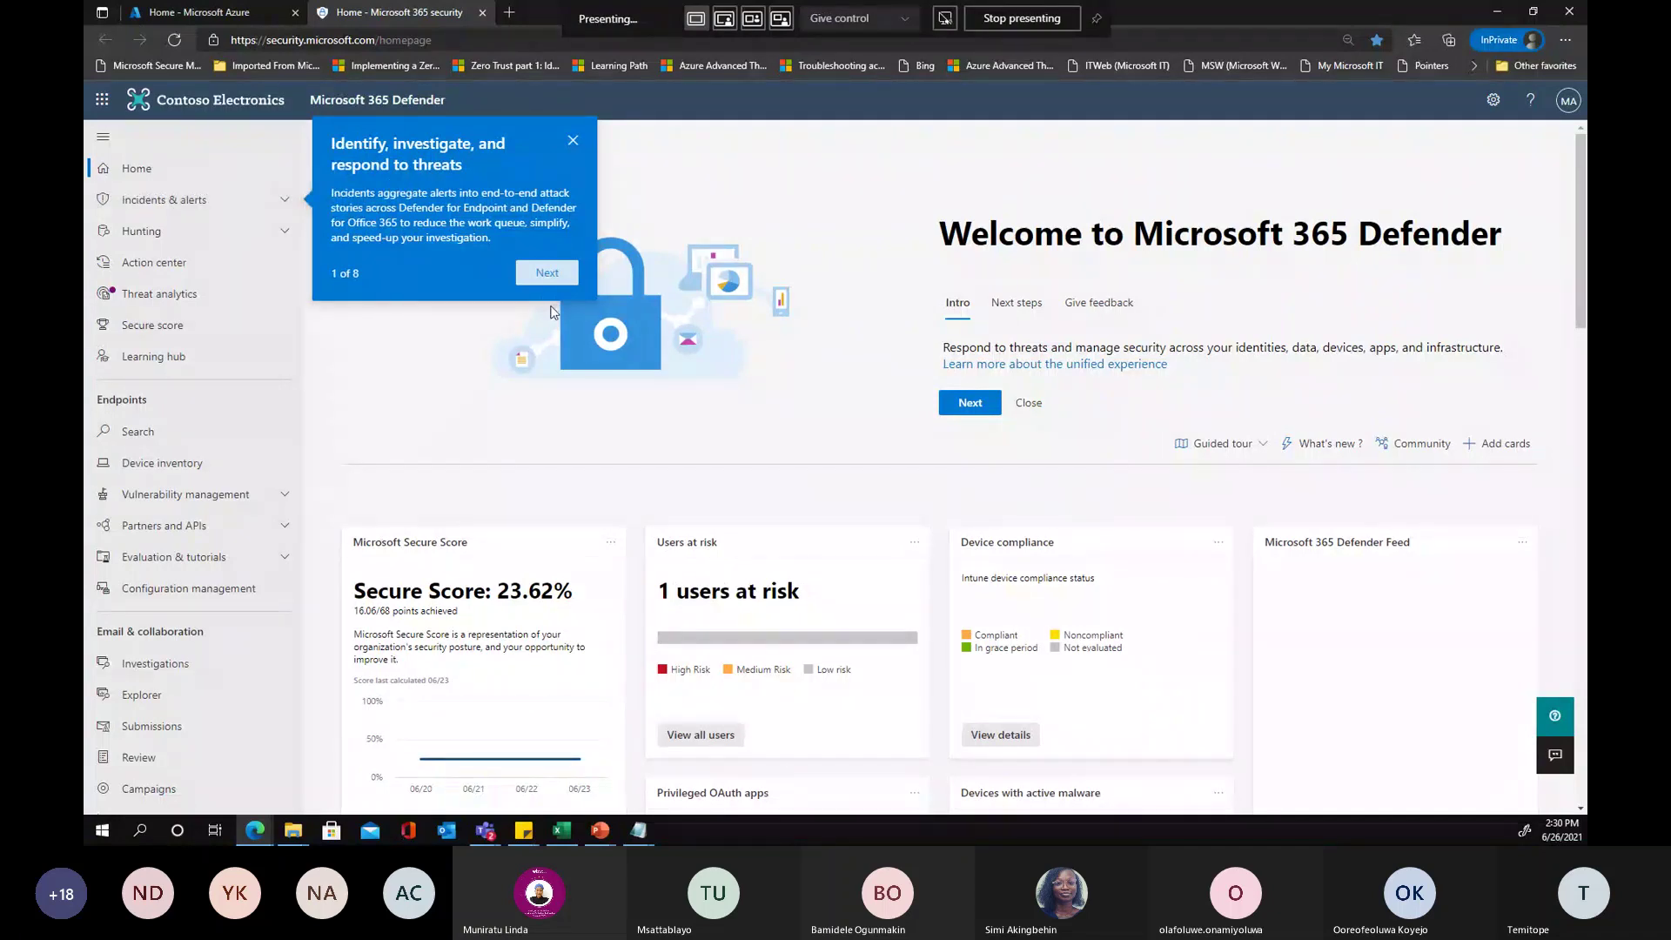
{"action": "left_click", "coordinate": [548, 274]}
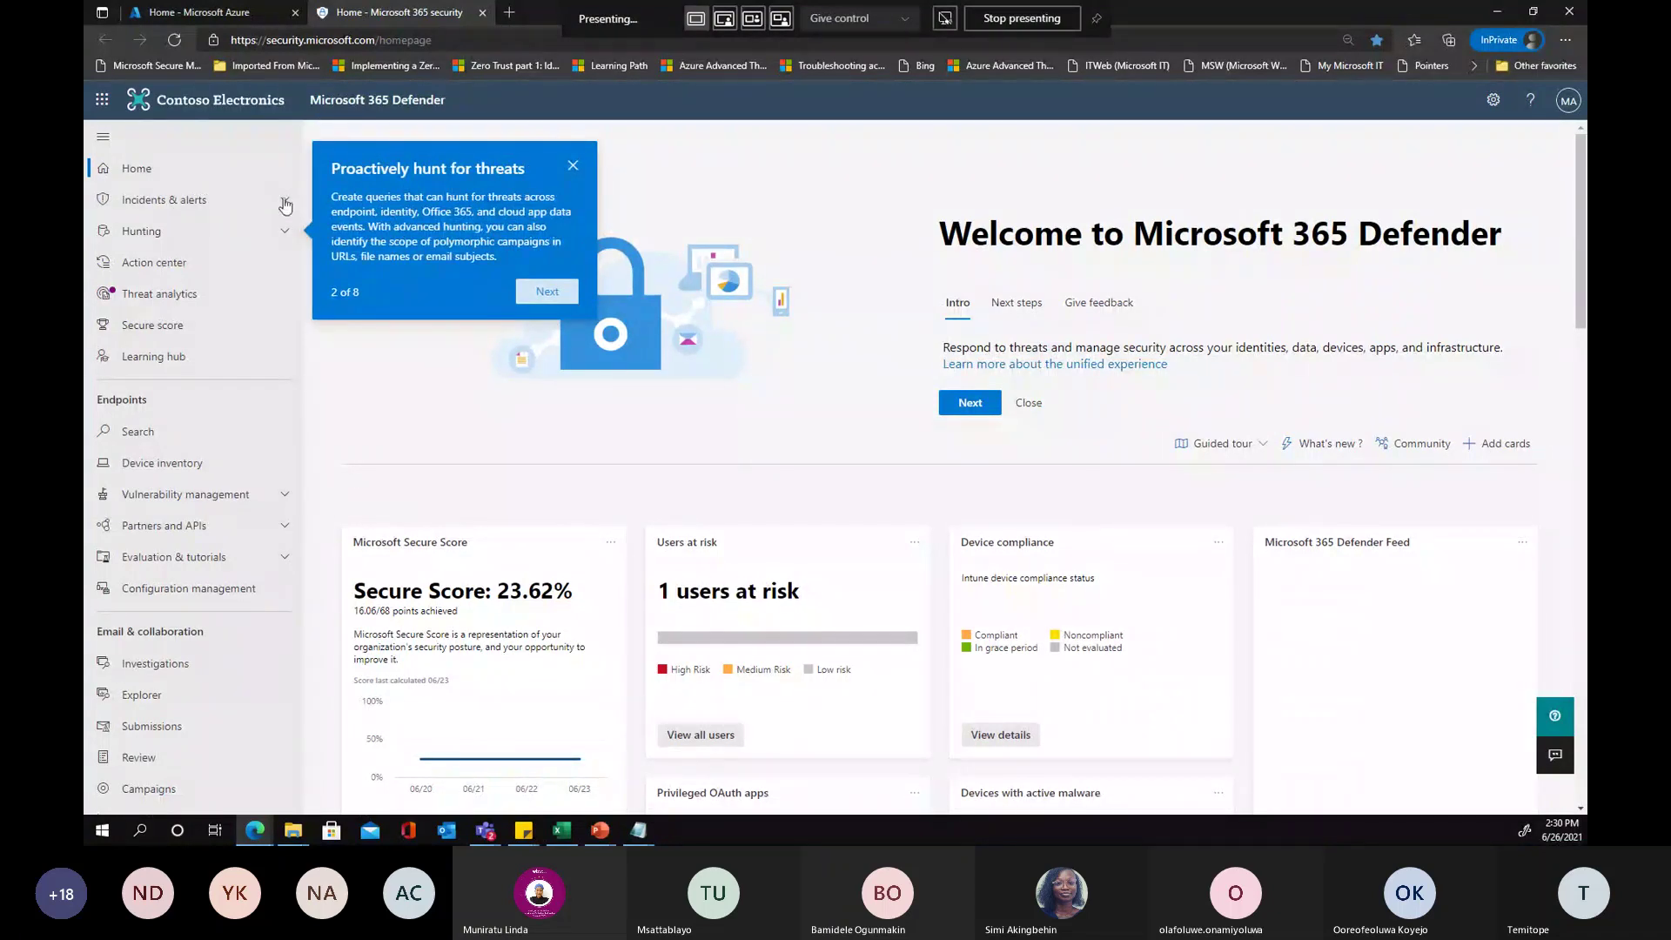
{"action": "left_click", "coordinate": [280, 235]}
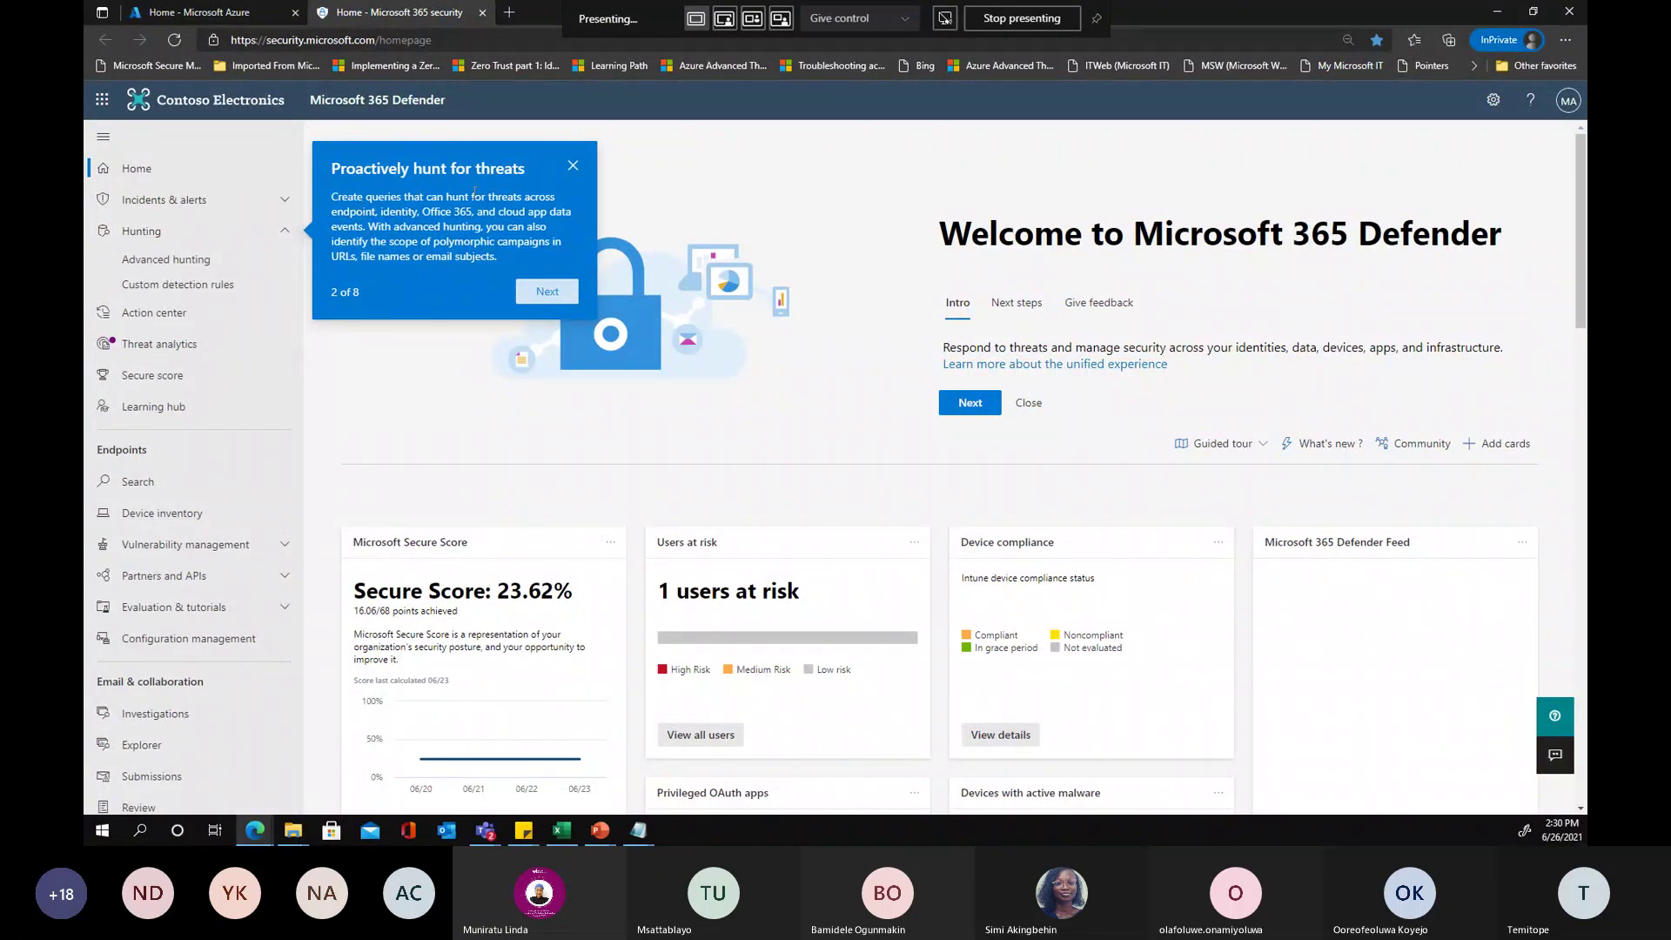
Advance through the remaining quick tour stops, from investigation actions to the feedback stop, and finish the tour
{"action": "left_click", "coordinate": [548, 284]}
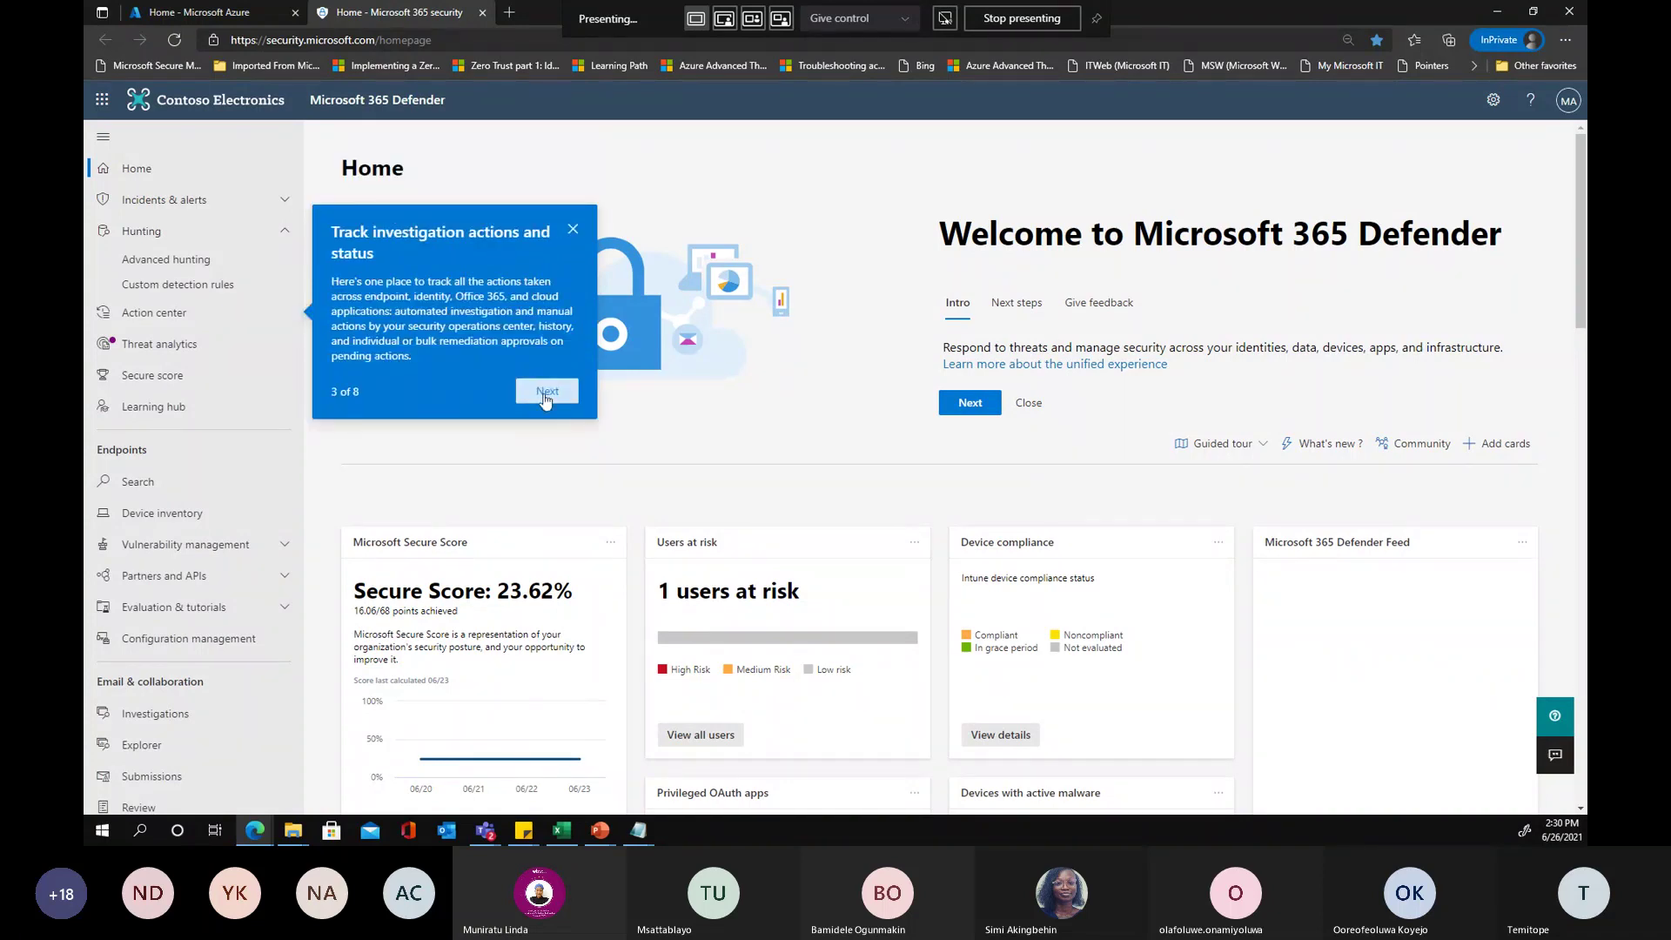
{"action": "left_click", "coordinate": [546, 393]}
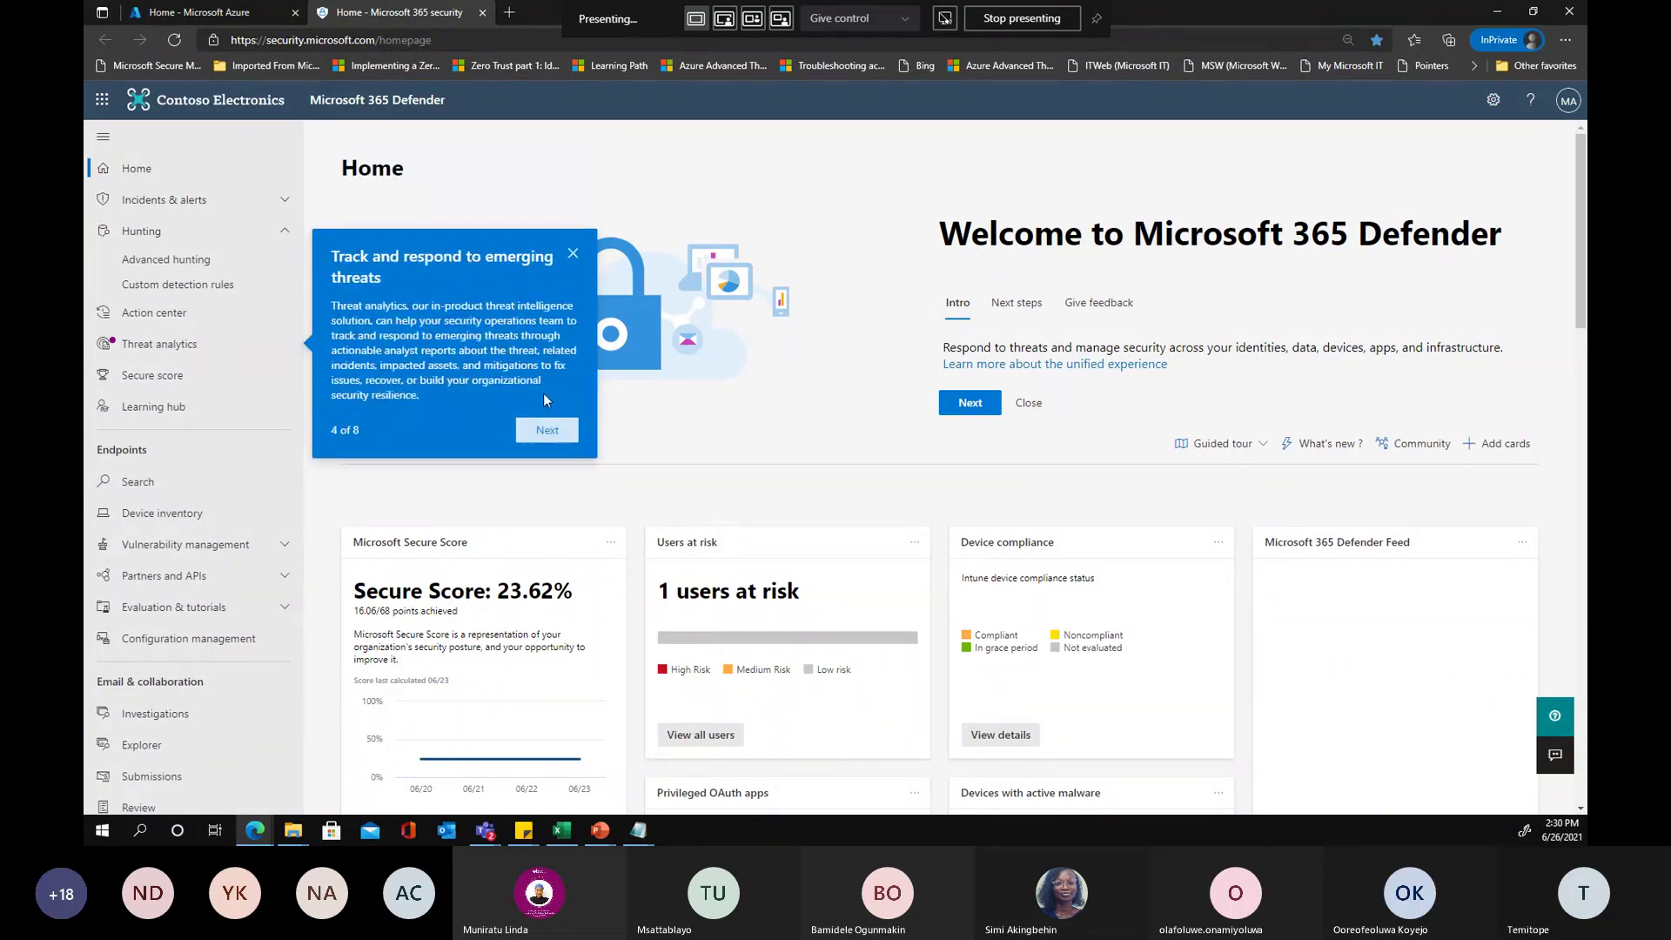
{"action": "left_click", "coordinate": [547, 430]}
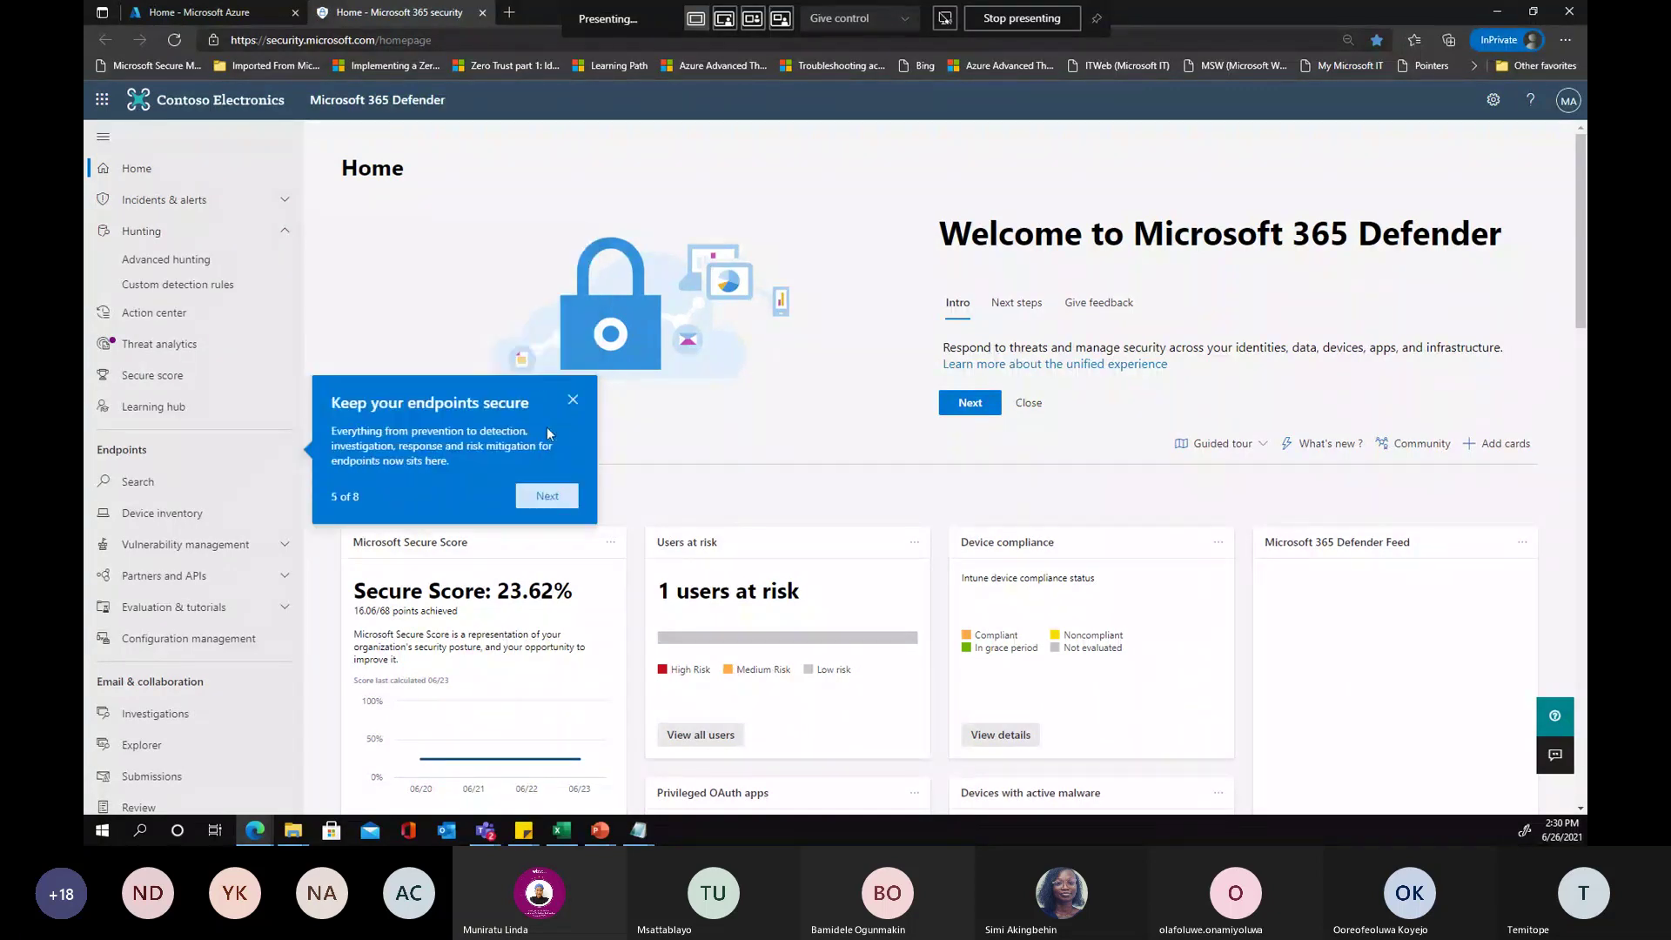
{"action": "left_click", "coordinate": [546, 492]}
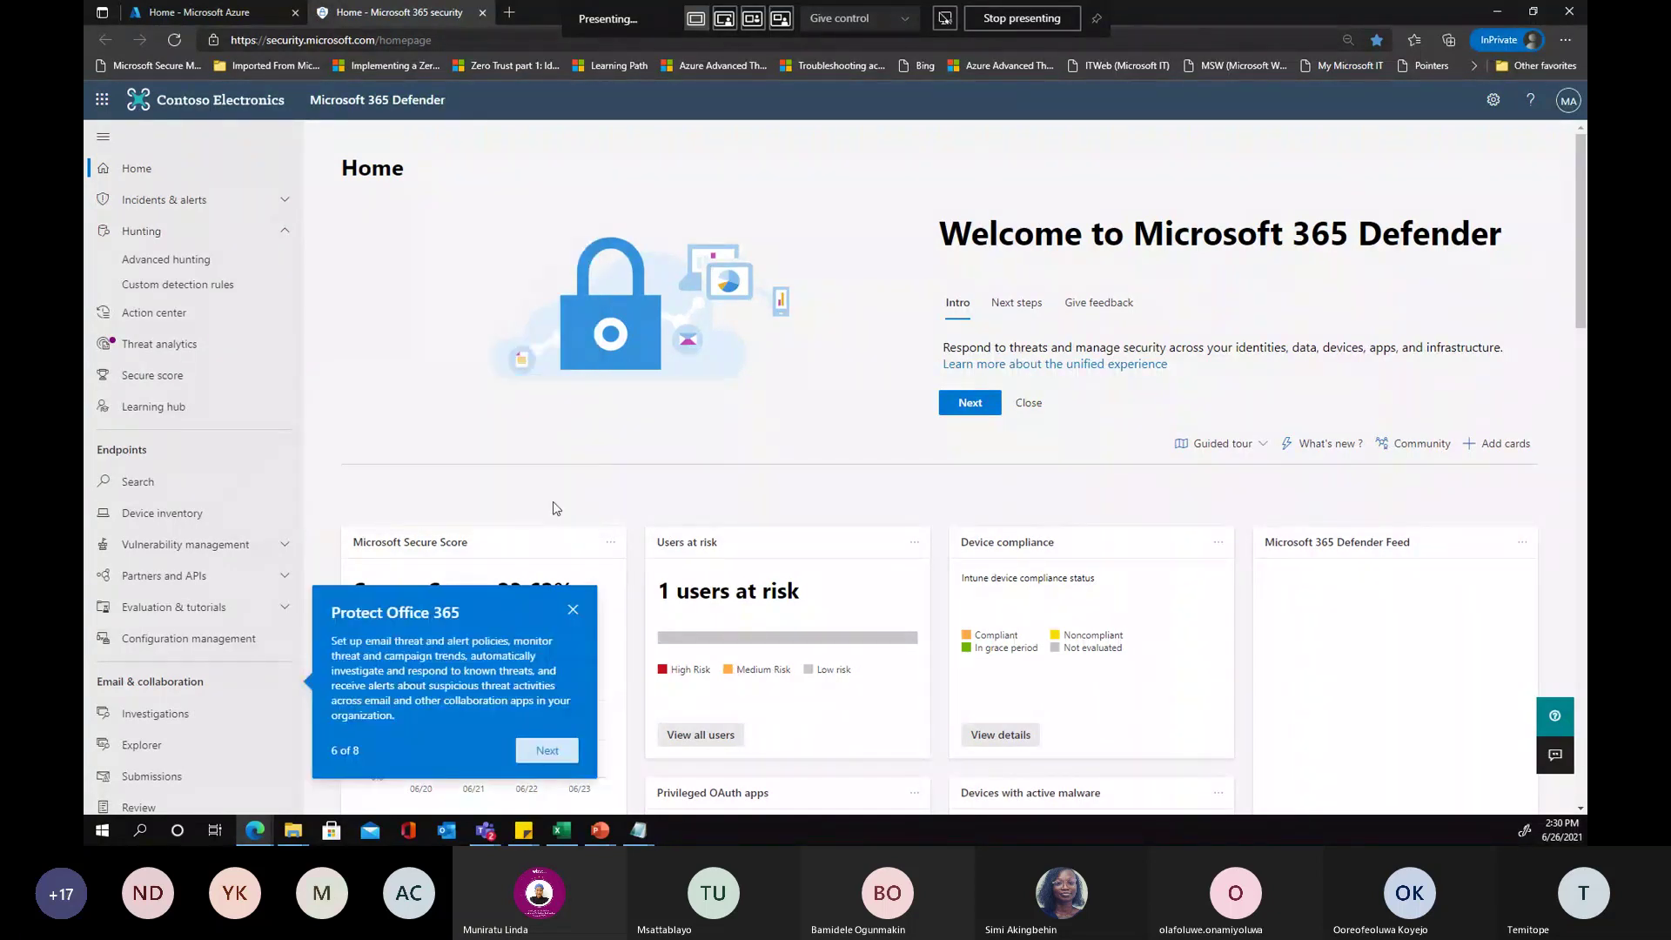
{"action": "left_click", "coordinate": [547, 749]}
{"action": "left_click", "coordinate": [548, 726]}
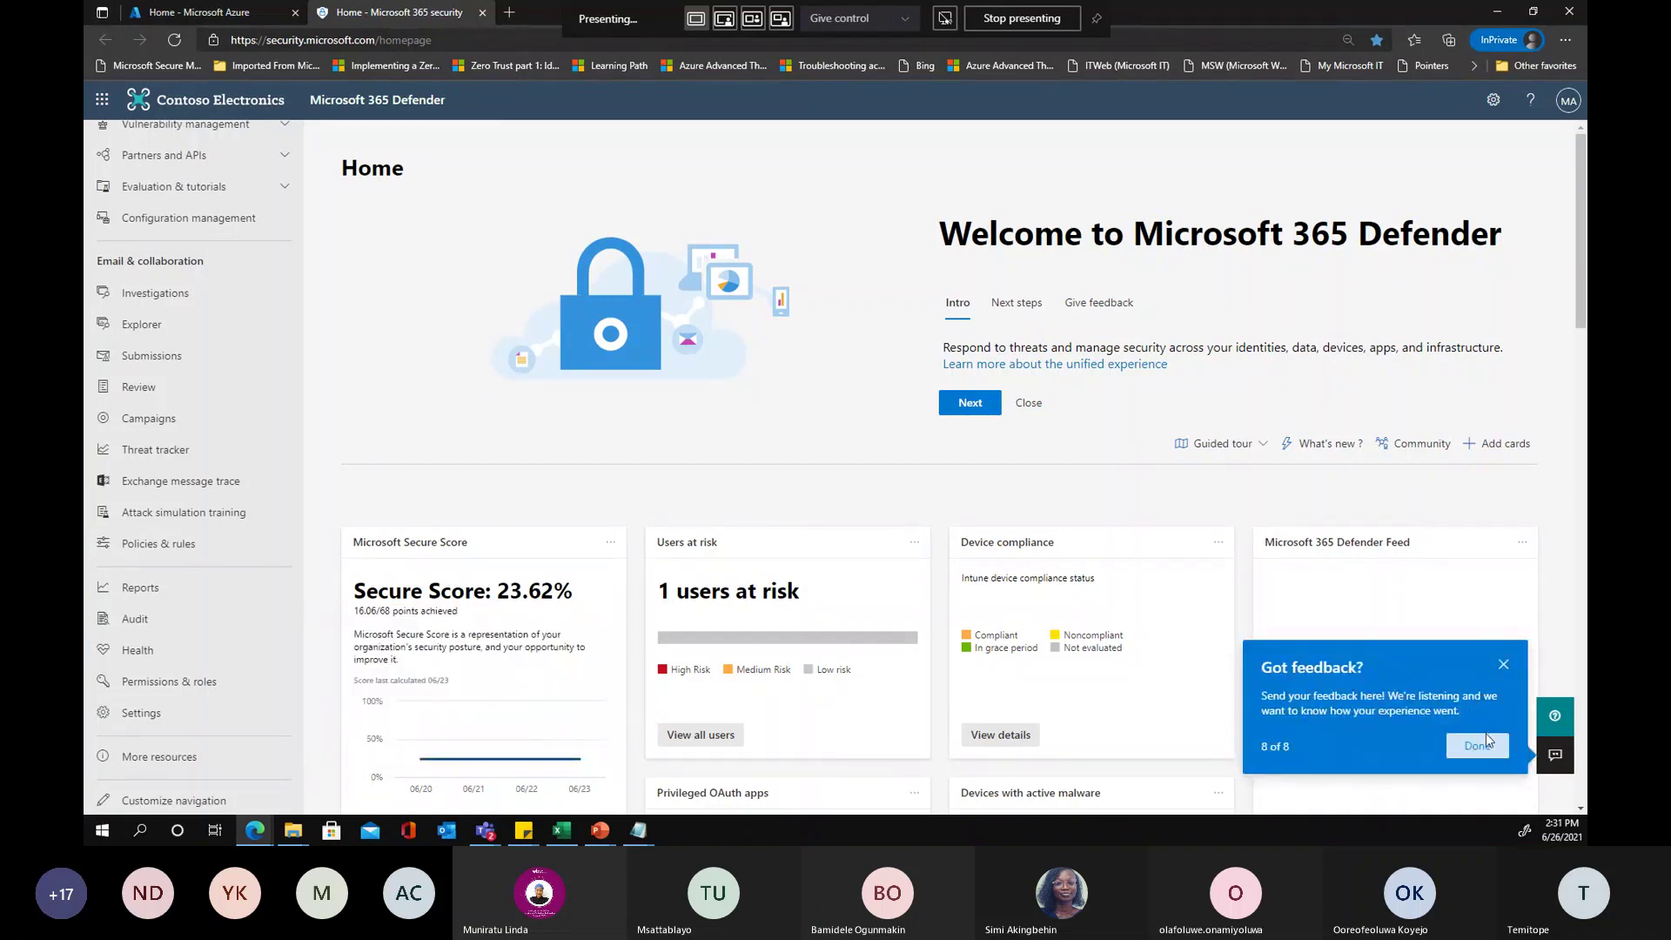
{"action": "left_click", "coordinate": [1477, 745]}
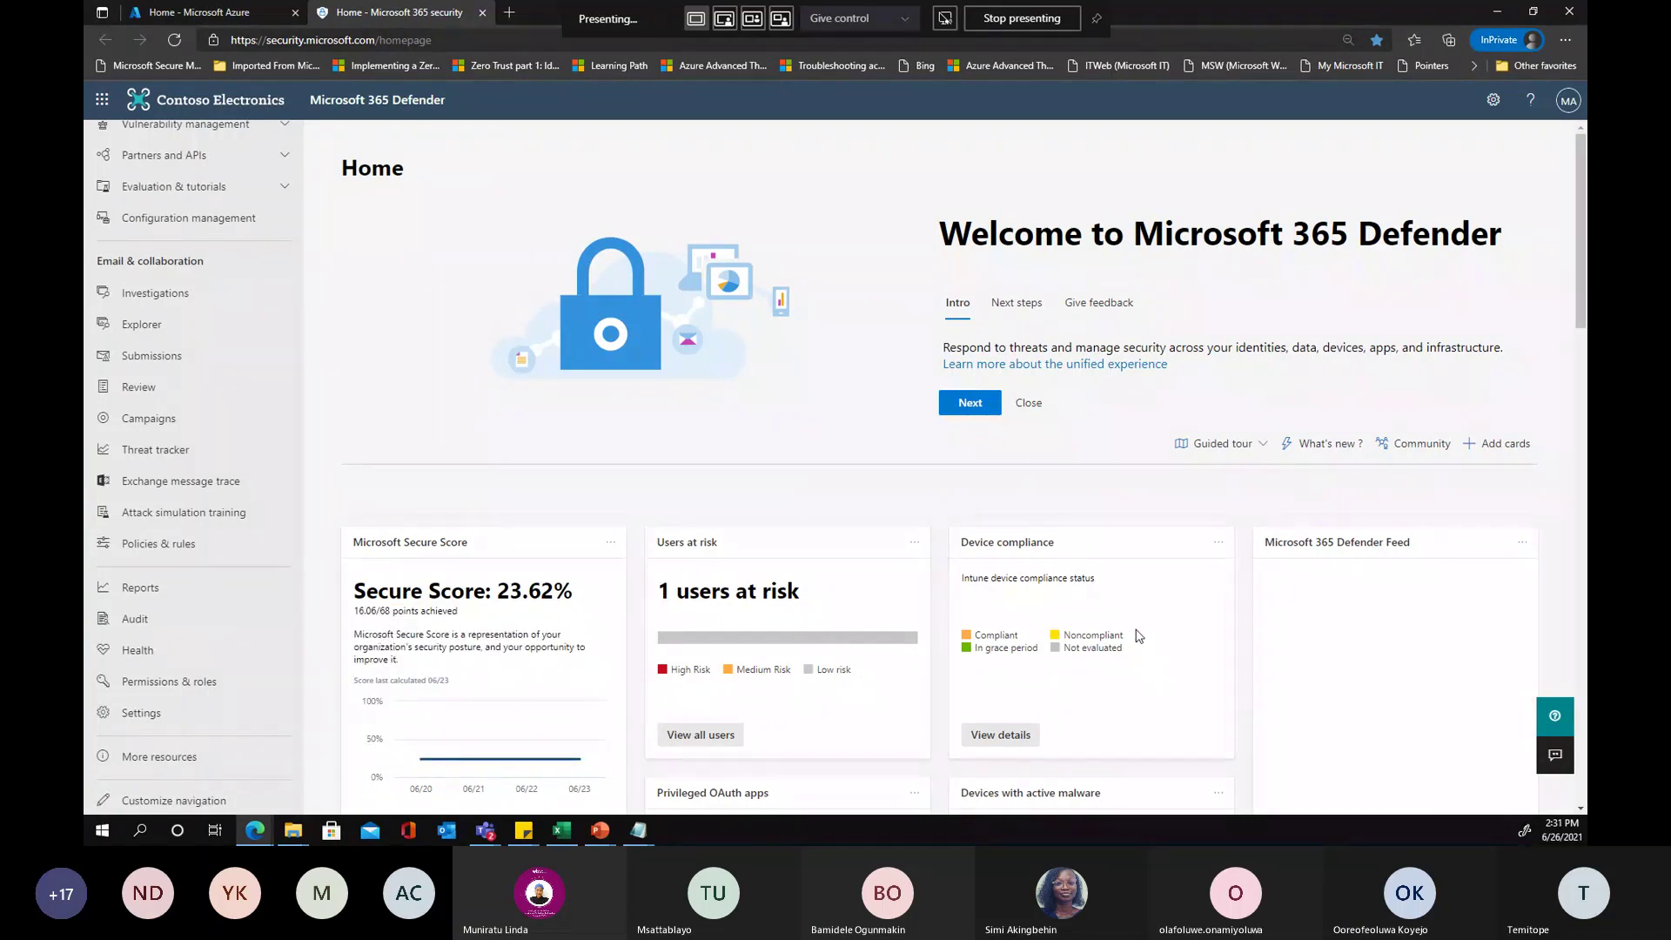
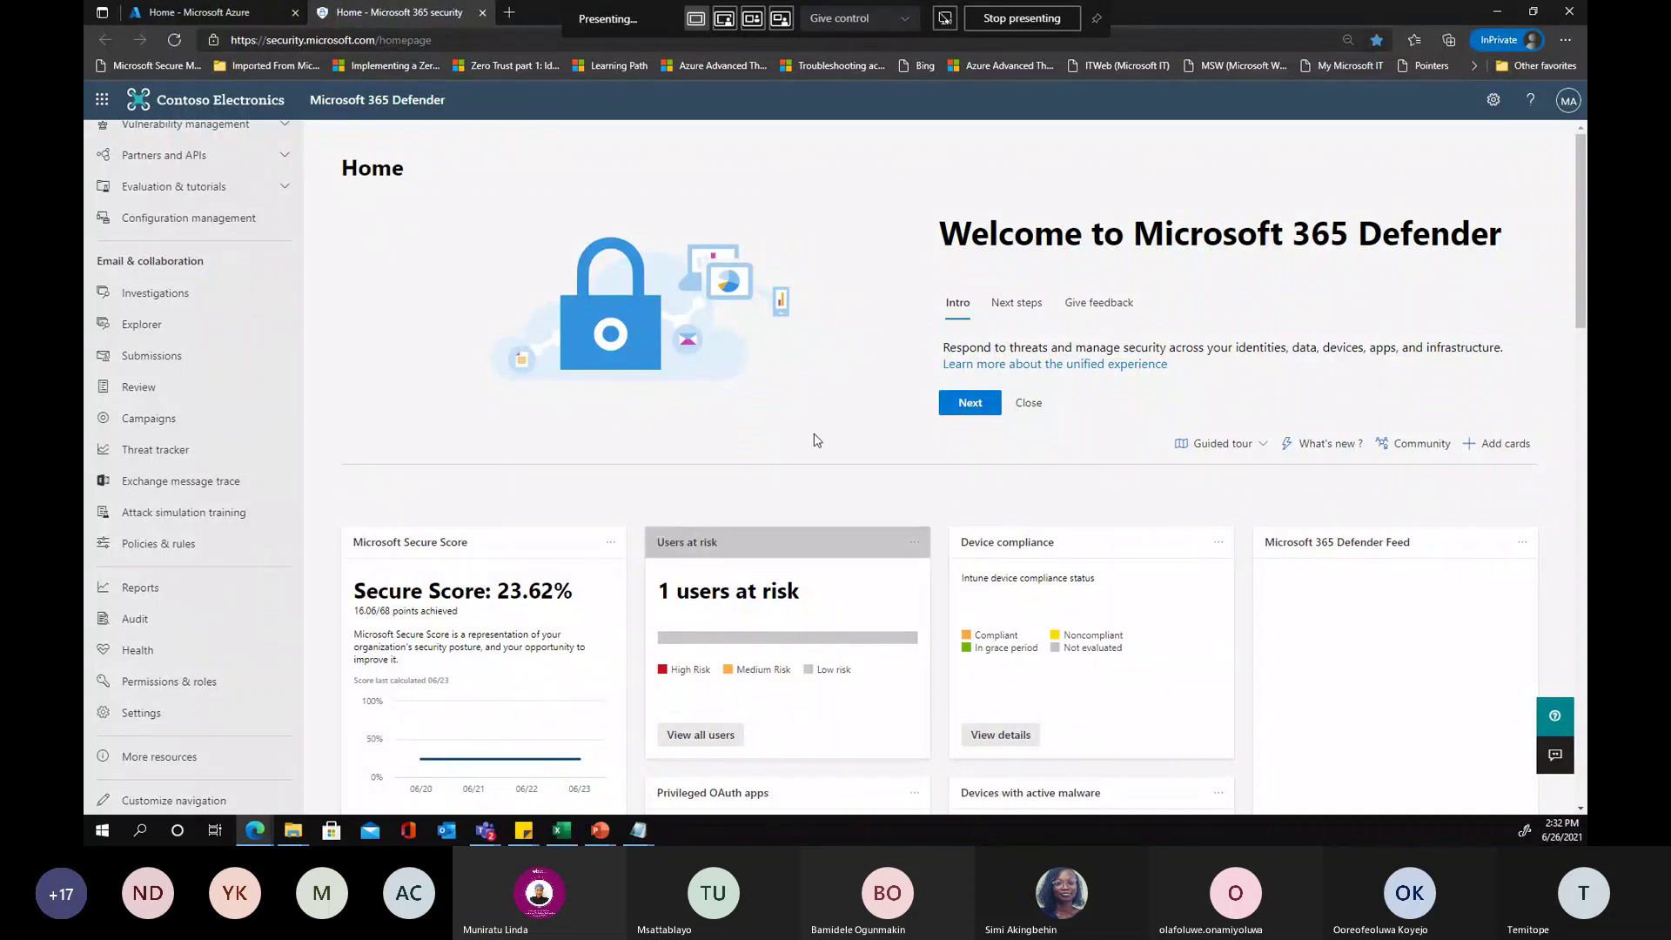
Review the portal's navigation sections from Hunting through Endpoints and Email & collaboration, and highlight the Welcome to Microsoft 365 Defender heading
{"action": "scroll", "coordinate": [263, 383], "scroll_direction": "up", "scroll_amount": 5}
{"action": "scroll", "coordinate": [263, 383], "scroll_direction": "up", "scroll_amount": 1}
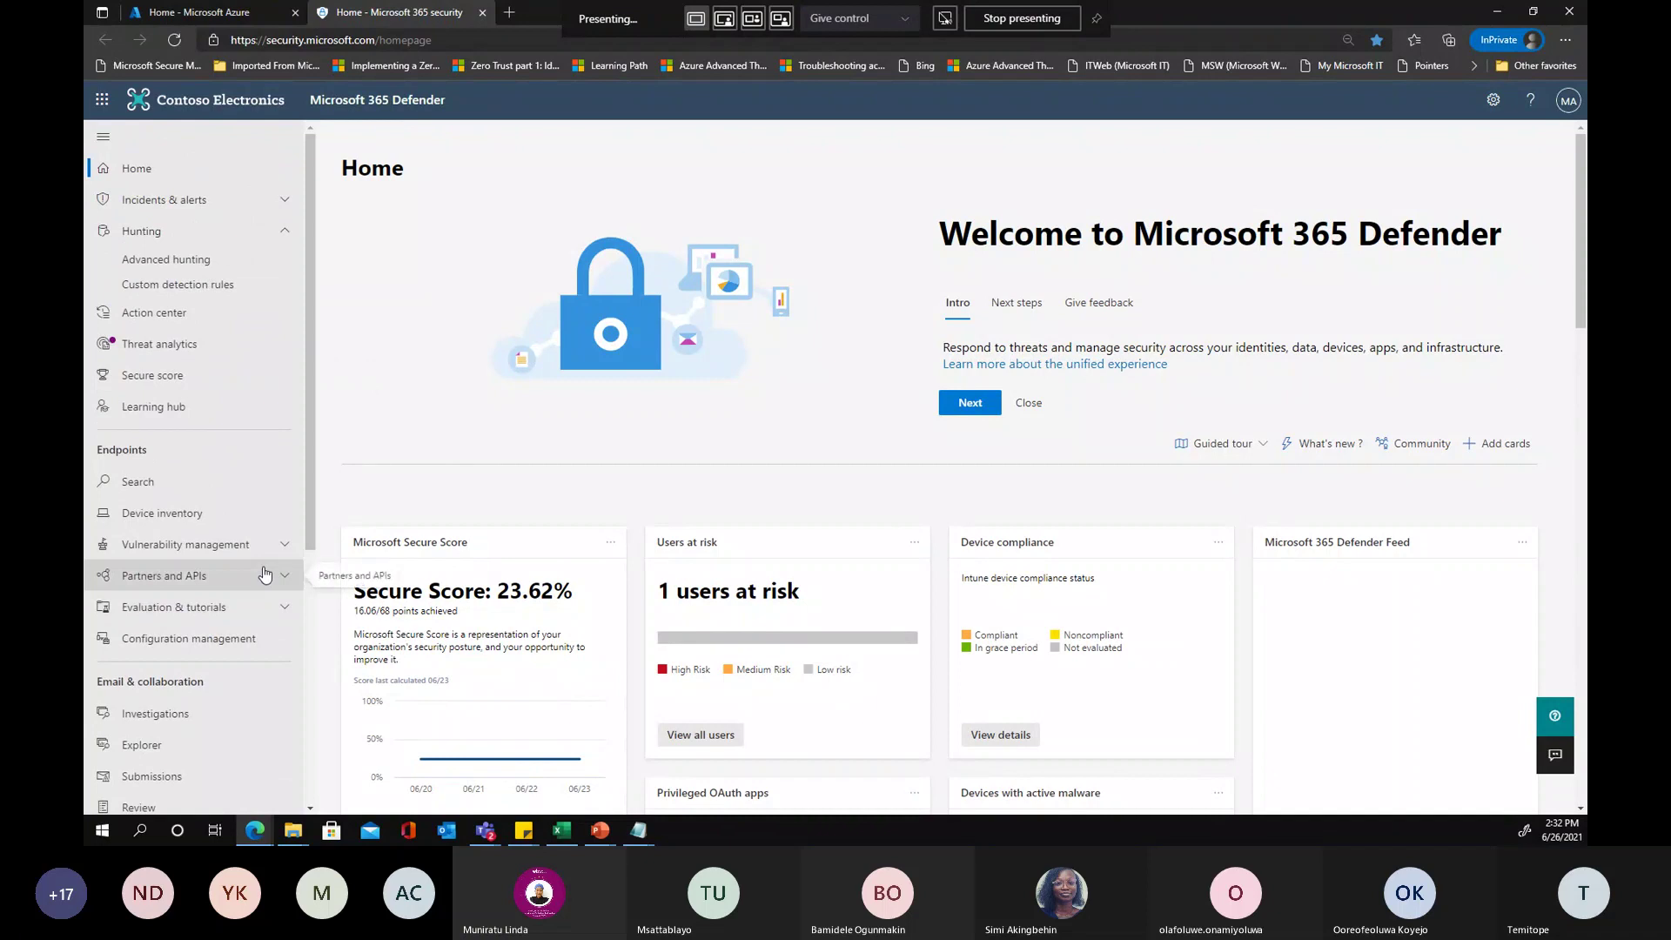
{"action": "scroll", "coordinate": [265, 574], "scroll_direction": "down", "scroll_amount": 2}
{"action": "scroll", "coordinate": [264, 573], "scroll_direction": "up", "scroll_amount": 2}
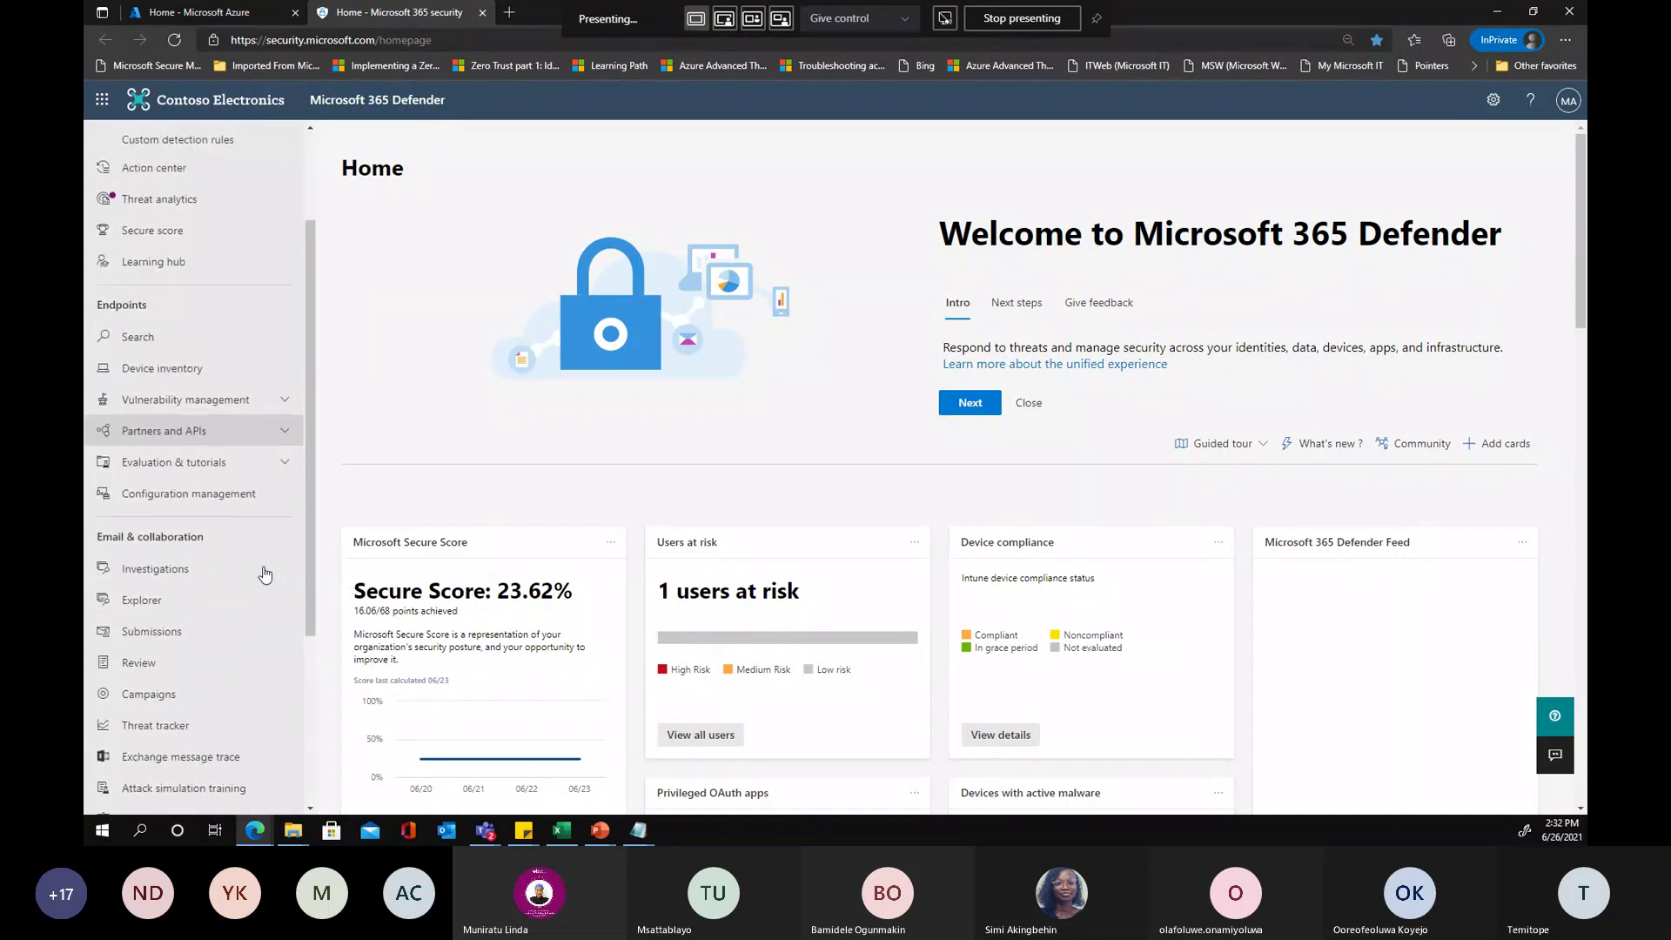
{"action": "scroll", "coordinate": [200, 523], "scroll_direction": "down", "scroll_amount": 4}
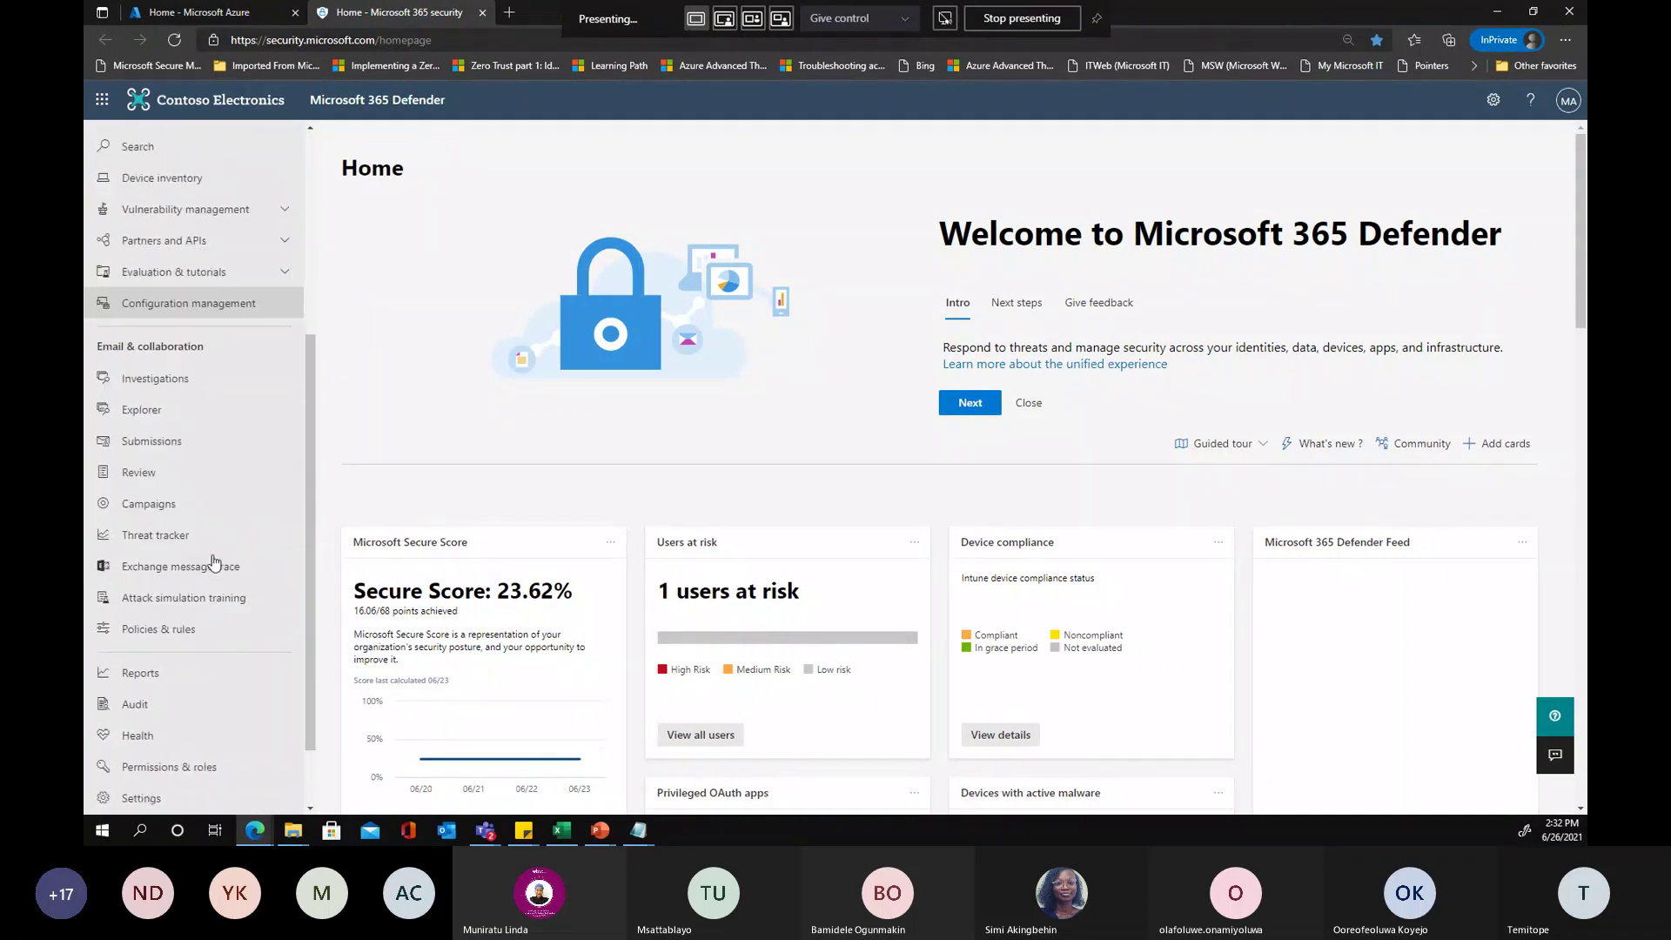
{"action": "scroll", "coordinate": [213, 562], "scroll_direction": "up", "scroll_amount": 4}
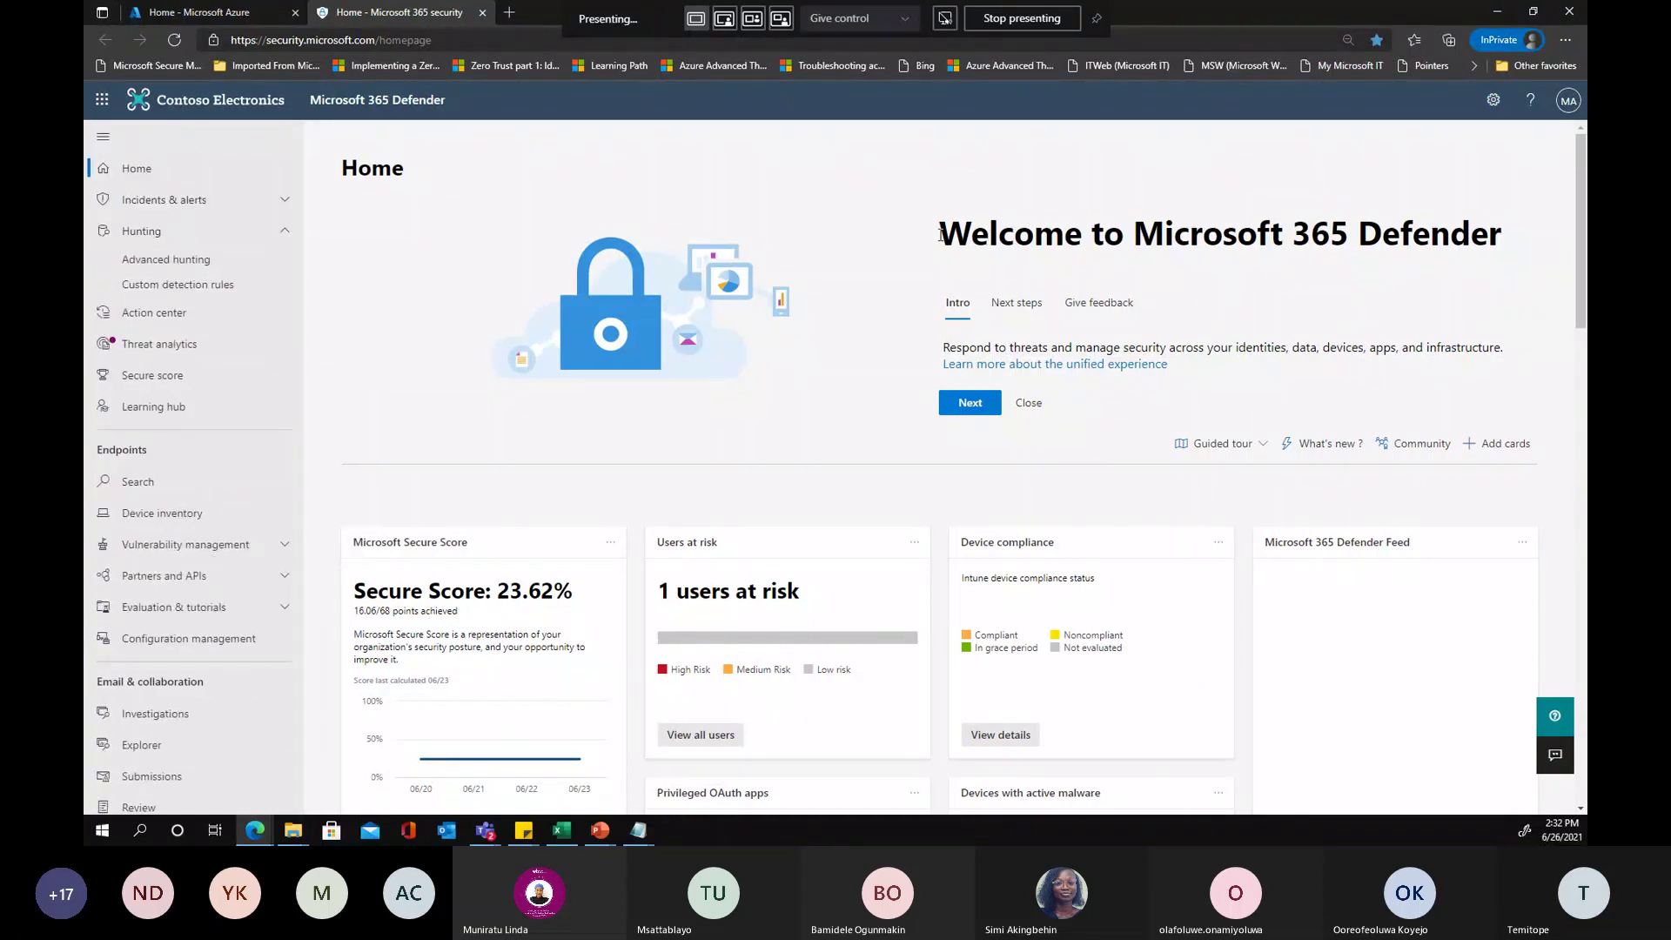
{"action": "triple_click", "coordinate": [973, 234]}
{"action": "left_click", "coordinate": [1078, 250]}
Open the old Microsoft Defender Security Center at securitycenter.windows.com in a new tab and expand its navigation labels
{"action": "left_click", "coordinate": [514, 16]}
{"action": "type", "text": "security"}
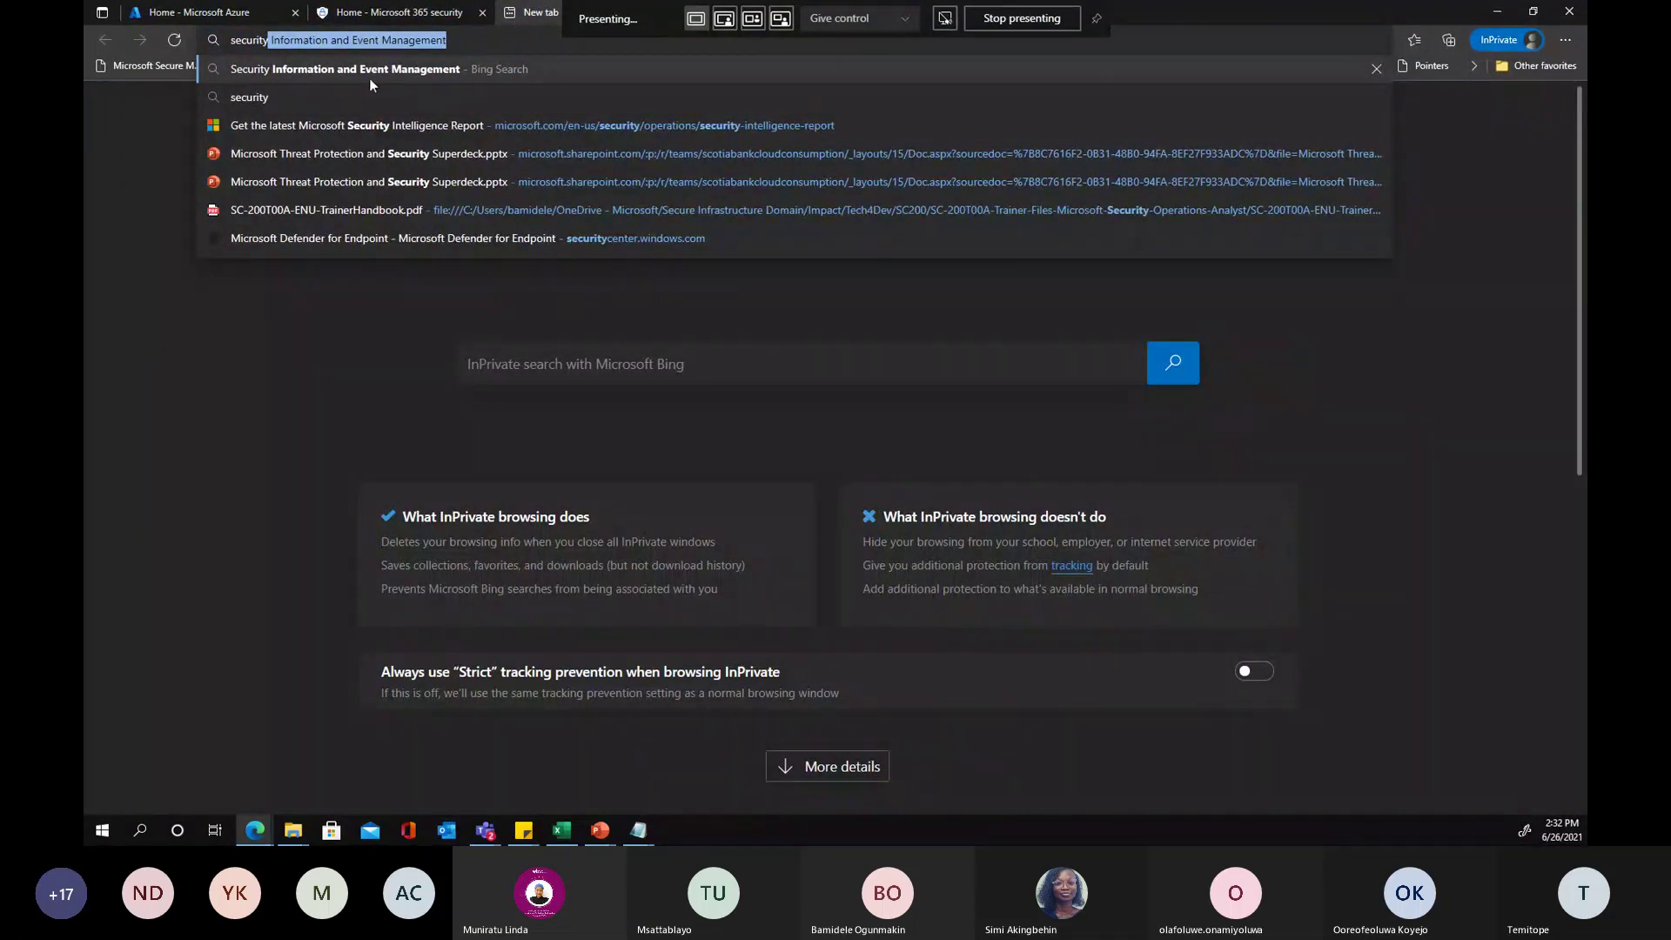
{"action": "type", "text": "c"}
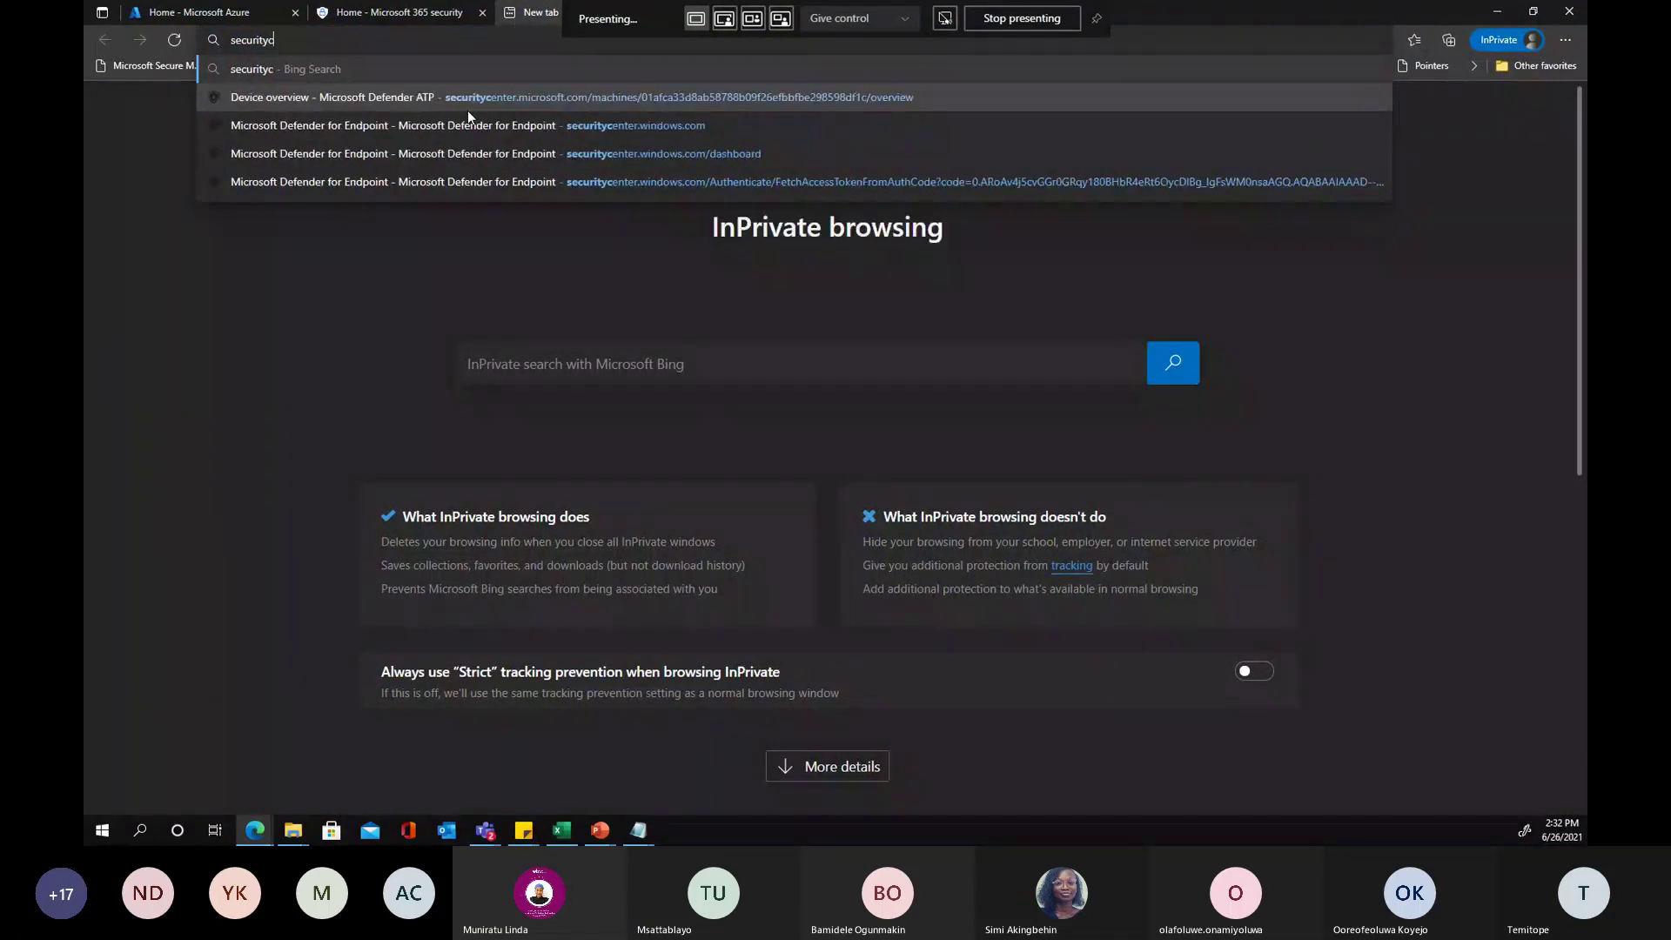
{"action": "key", "text": "Down"}
{"action": "key", "text": "Down"}
{"action": "key", "text": "Return"}
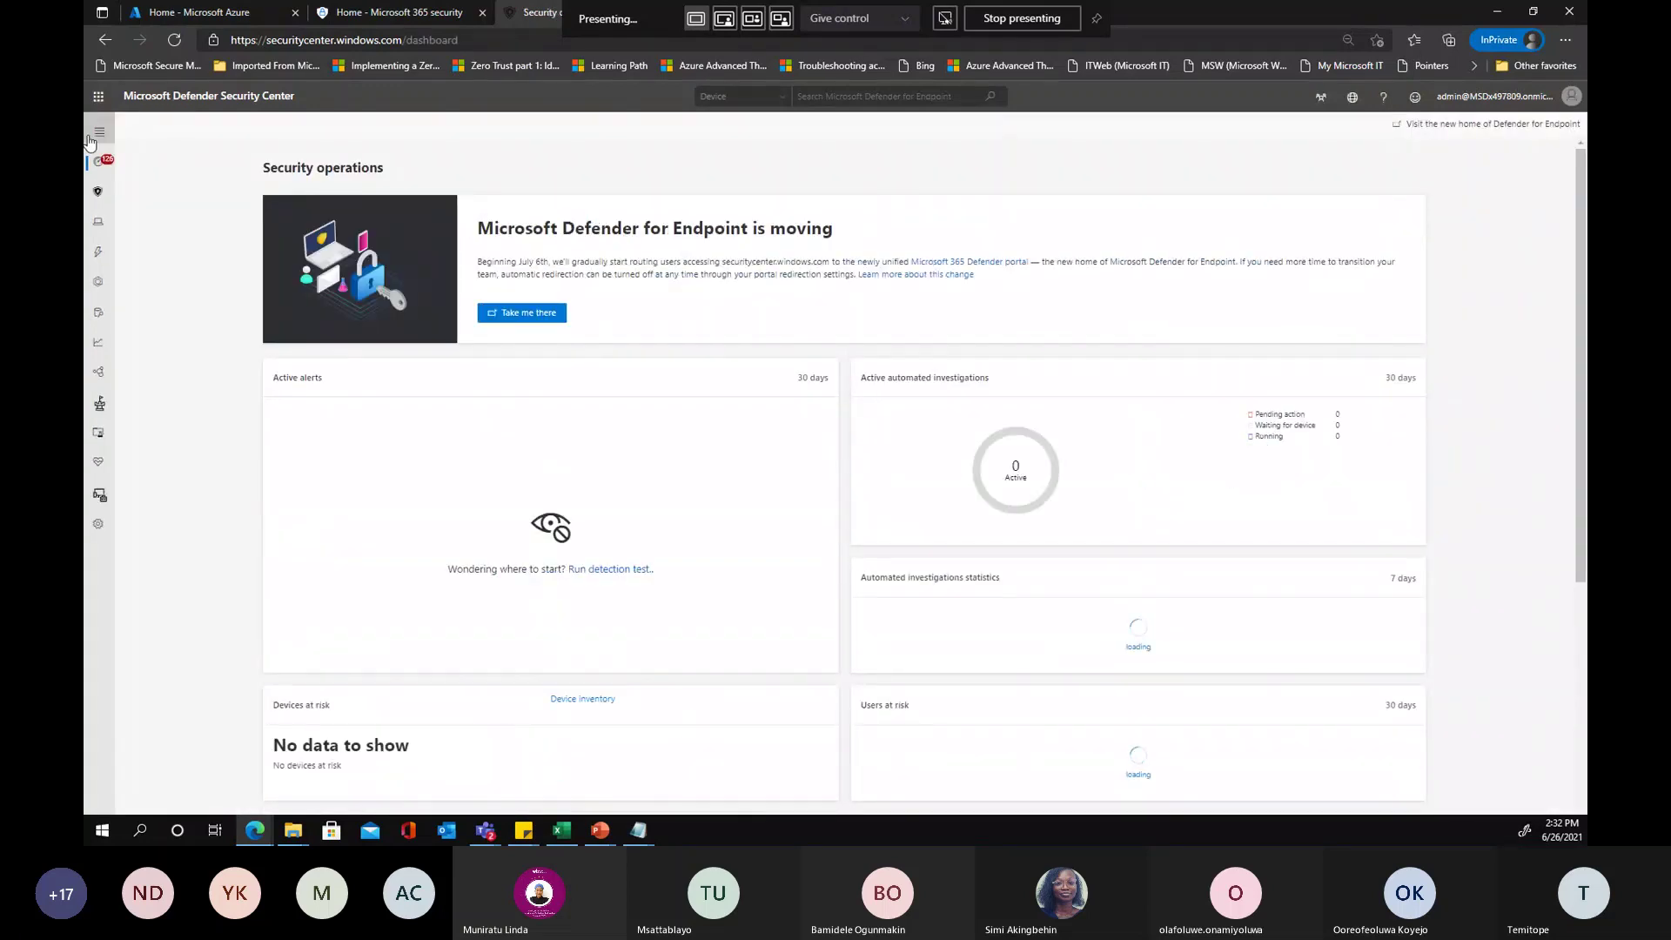
{"action": "left_click", "coordinate": [100, 131]}
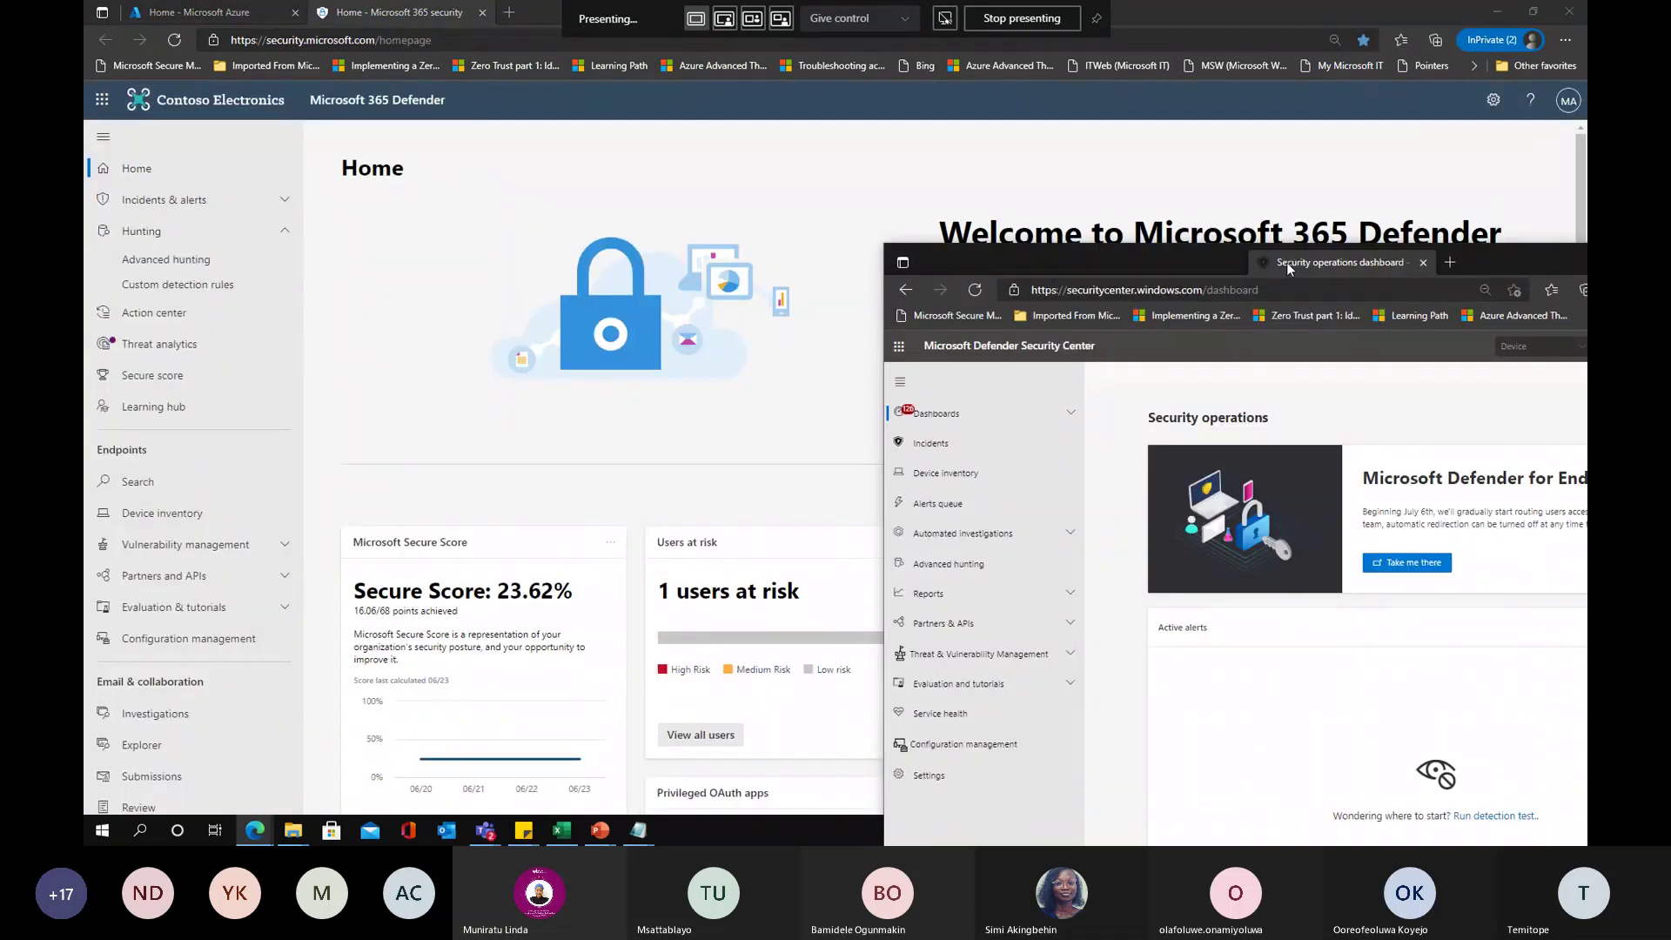
Place the old Security Center in its own window beside the Microsoft 365 Defender portal and compare their navigation sections
{"action": "left_click_drag", "start_coordinate": [1287, 263], "coordinate": [1584, 157]}
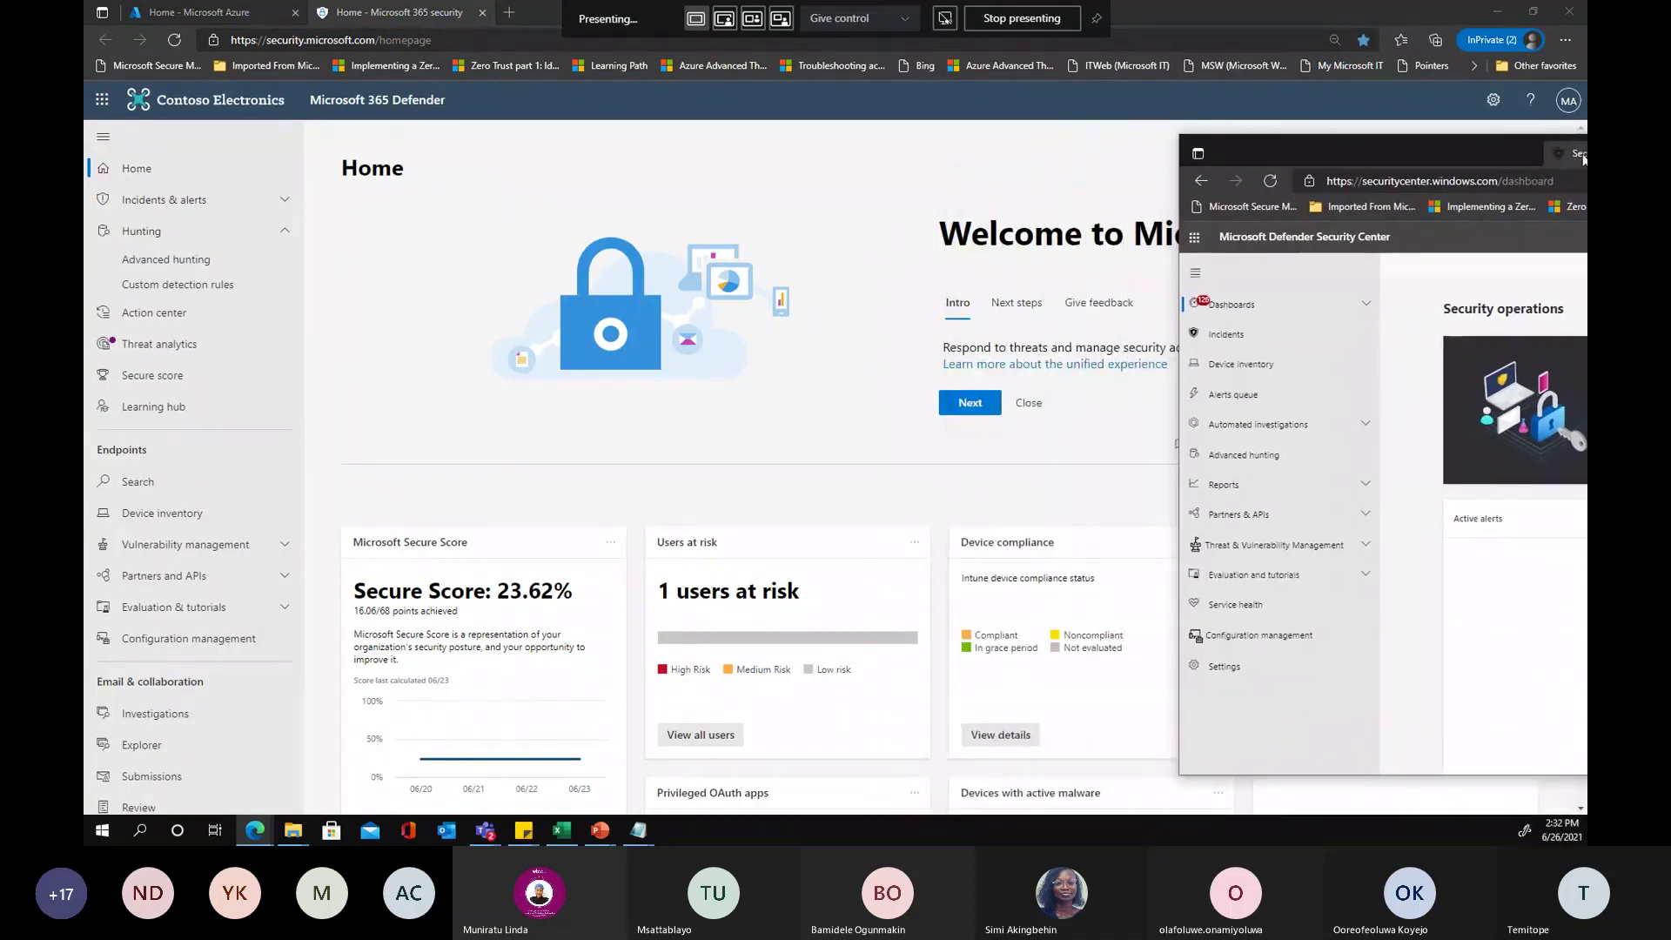
{"action": "double_click", "coordinate": [1584, 156]}
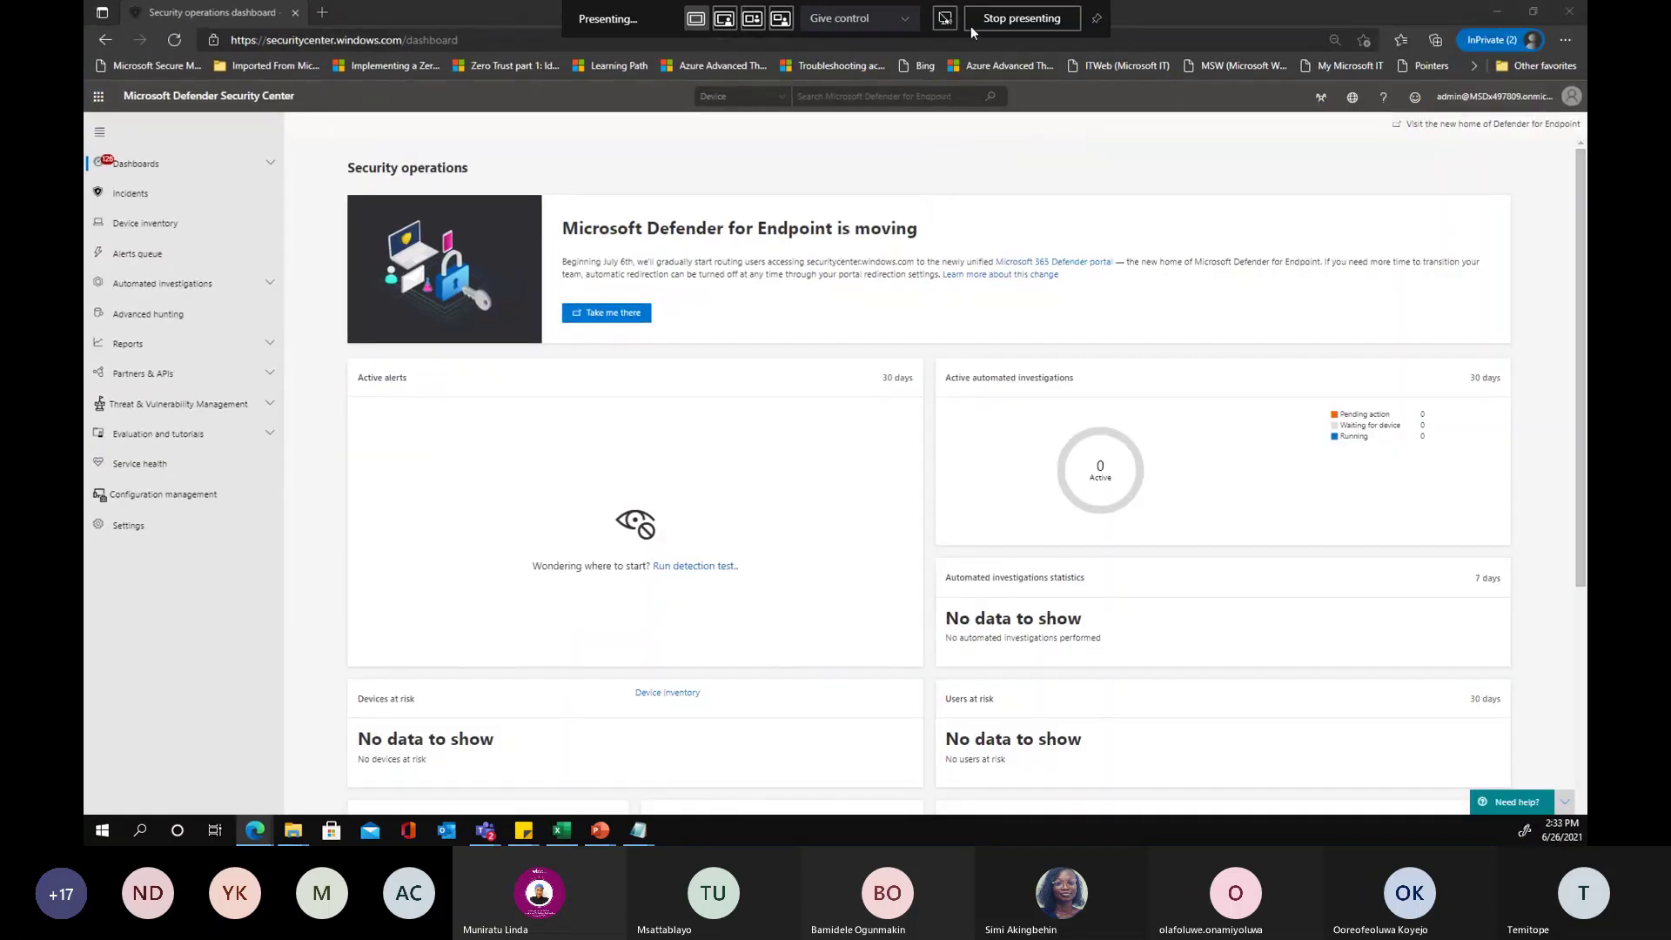
{"action": "key", "text": "super+Right"}
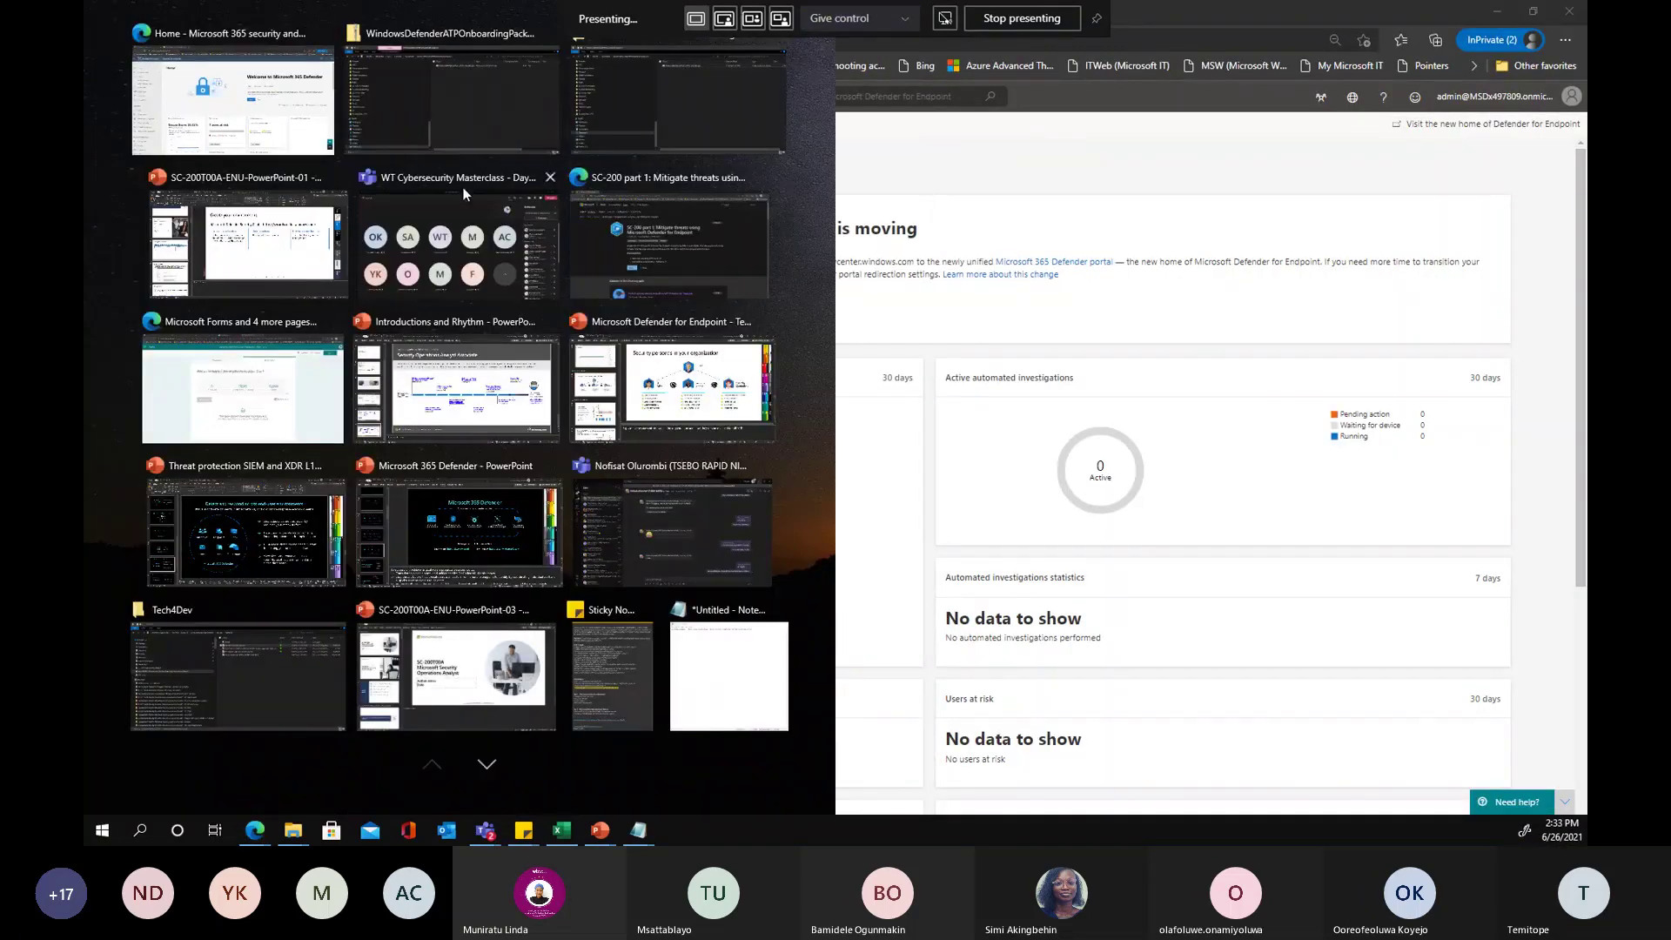
{"action": "left_click", "coordinate": [283, 43]}
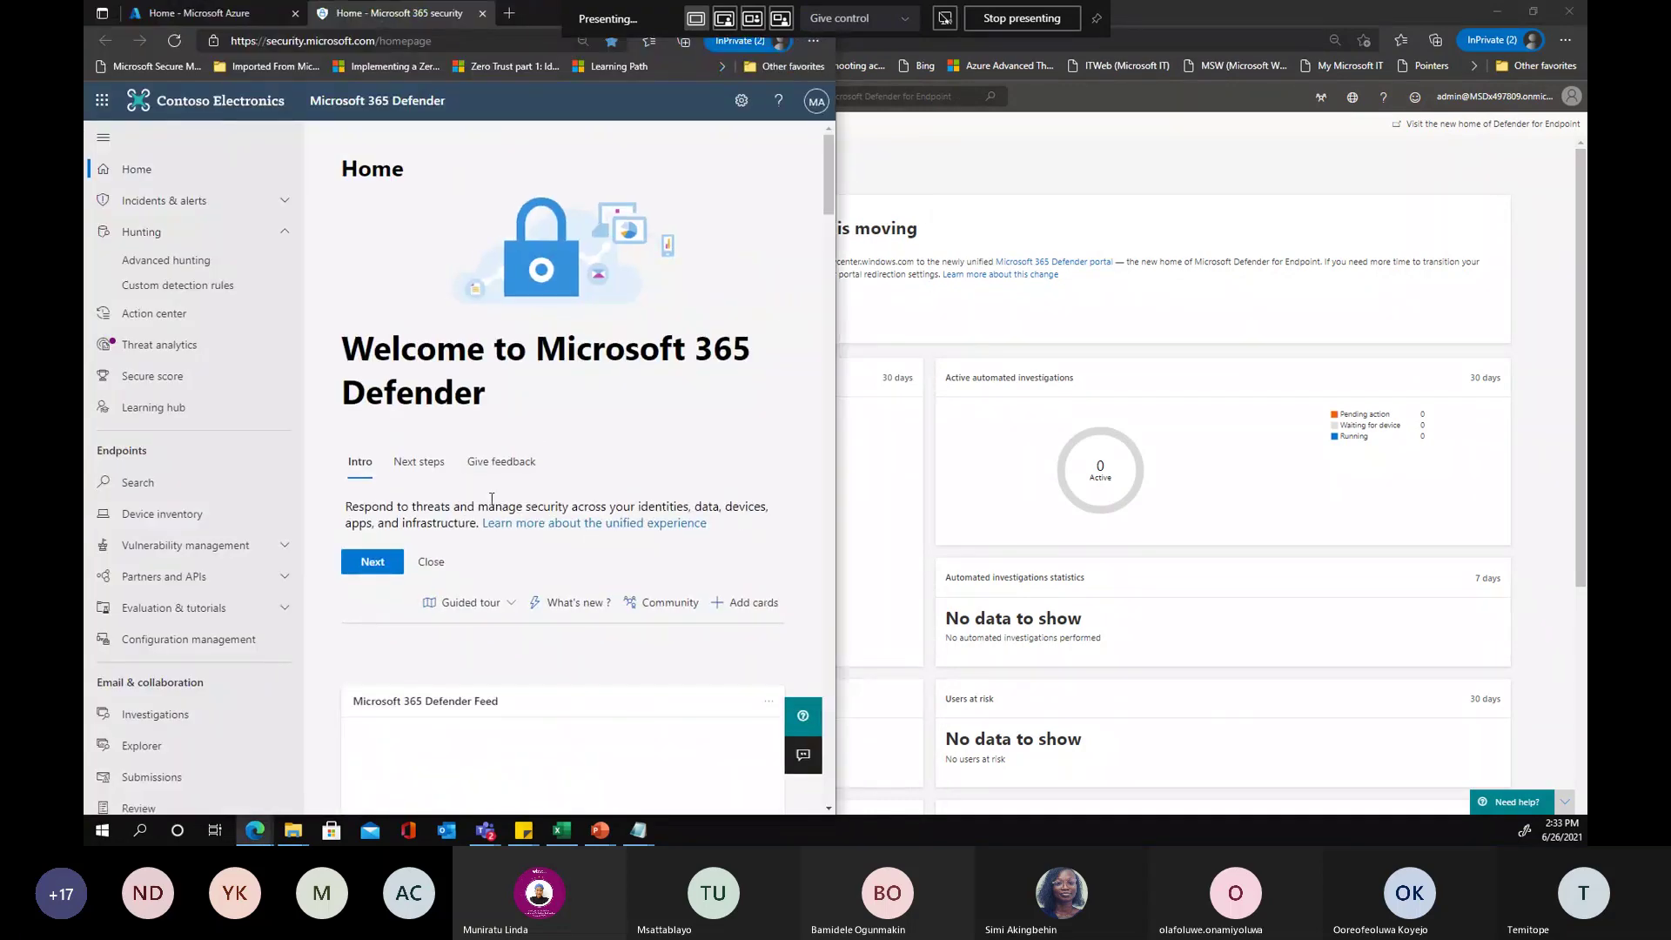
{"action": "left_click", "coordinate": [1134, 155]}
{"action": "left_click_drag", "start_coordinate": [1191, 21], "coordinate": [1587, 475]}
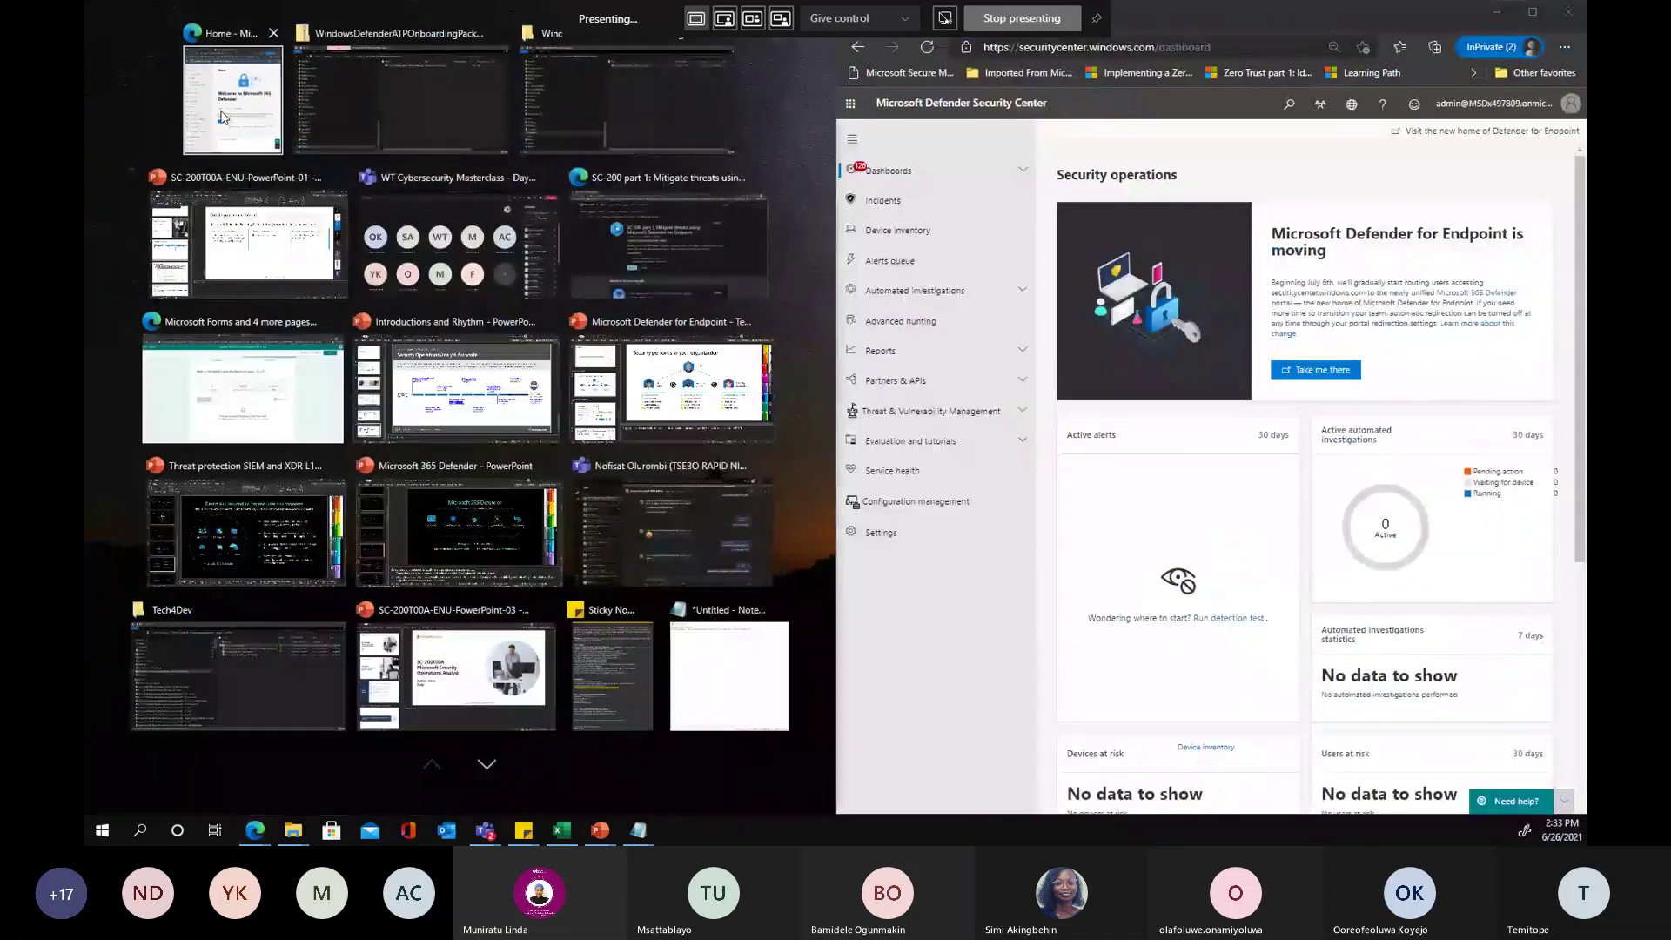
{"action": "left_click", "coordinate": [223, 118]}
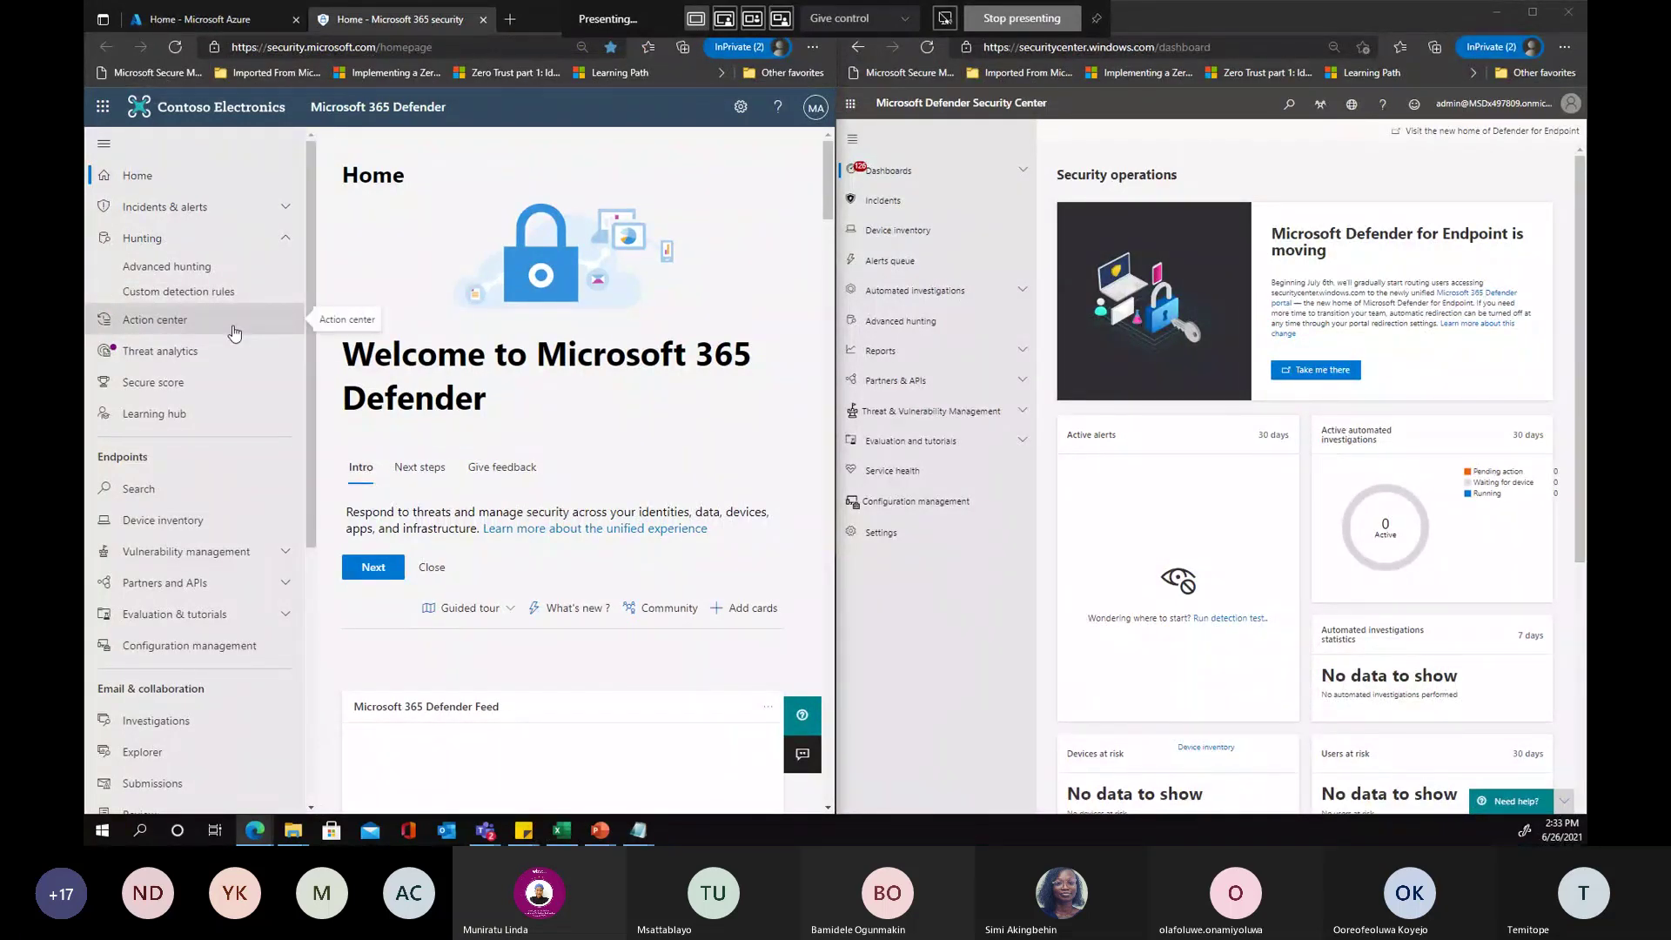
{"action": "scroll", "coordinate": [158, 438], "scroll_direction": "down", "scroll_amount": 1}
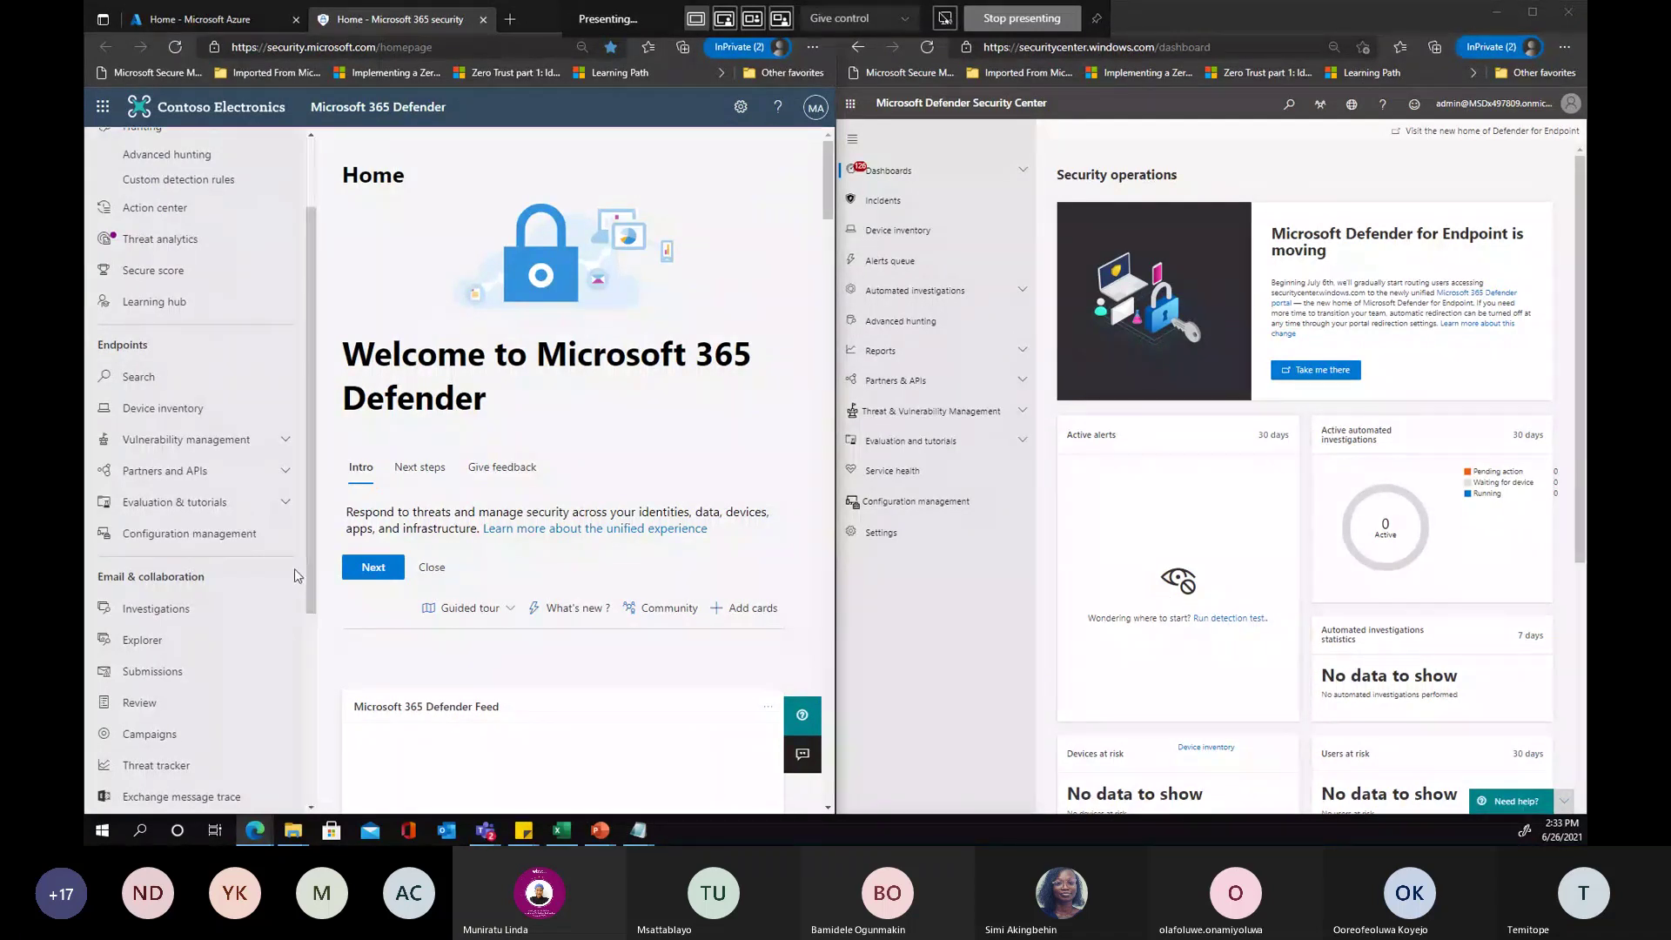
{"action": "scroll", "coordinate": [294, 568], "scroll_direction": "down", "scroll_amount": 2}
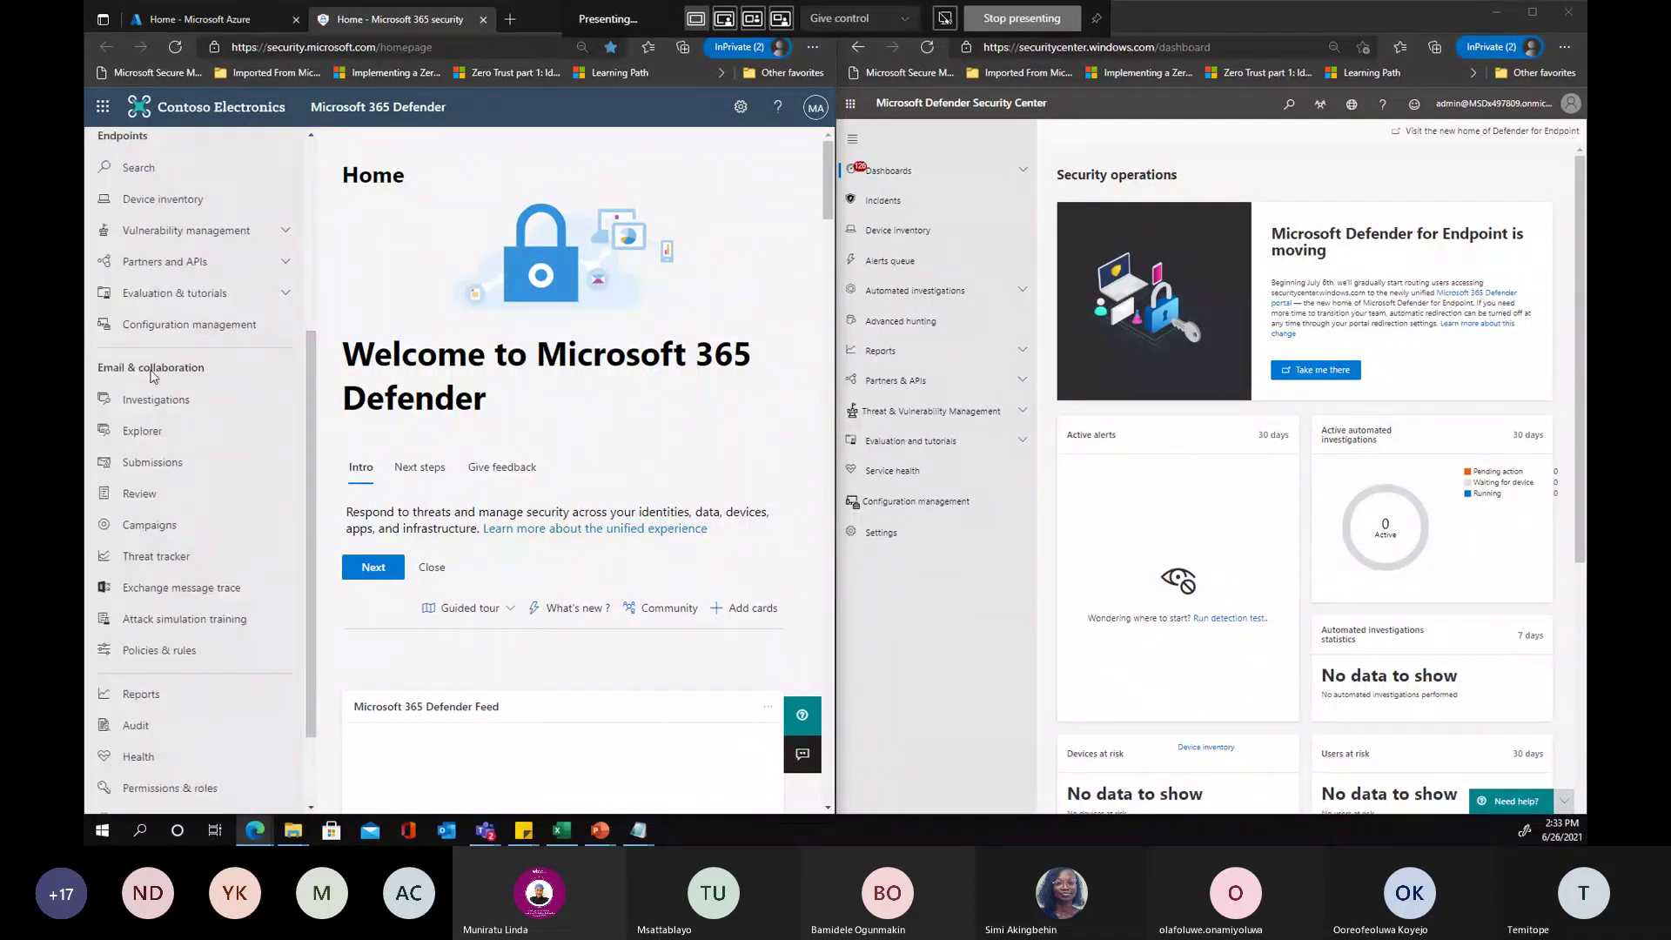
{"action": "scroll", "coordinate": [143, 566], "scroll_direction": "down", "scroll_amount": 1}
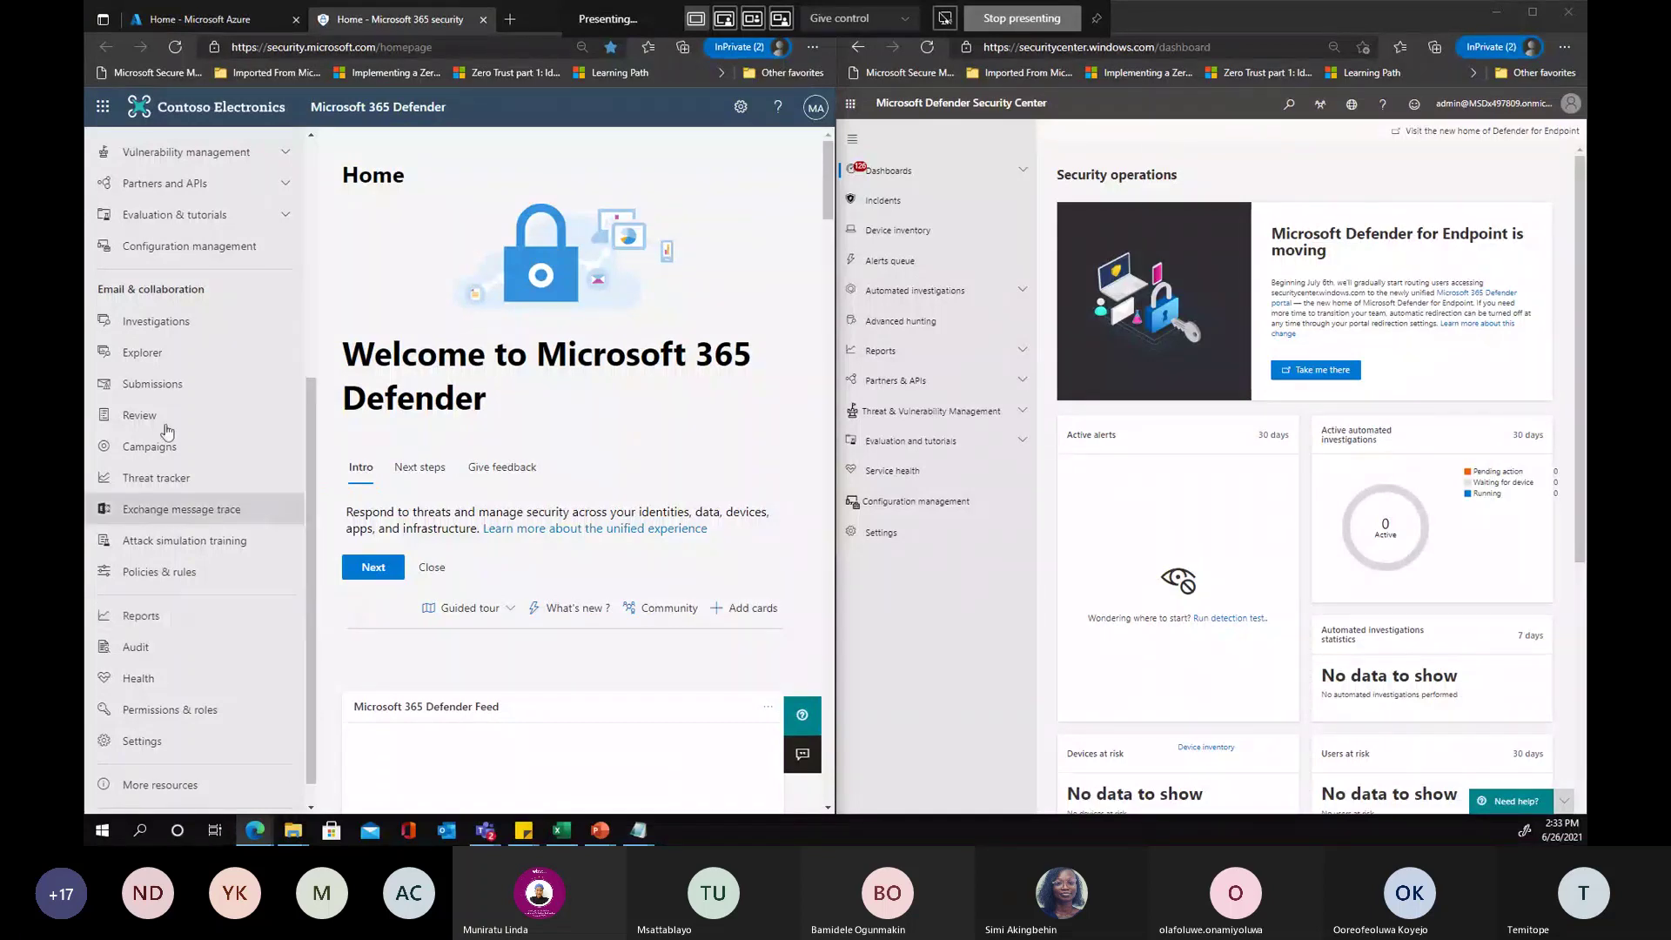
{"action": "scroll", "coordinate": [167, 430], "scroll_direction": "up", "scroll_amount": 5}
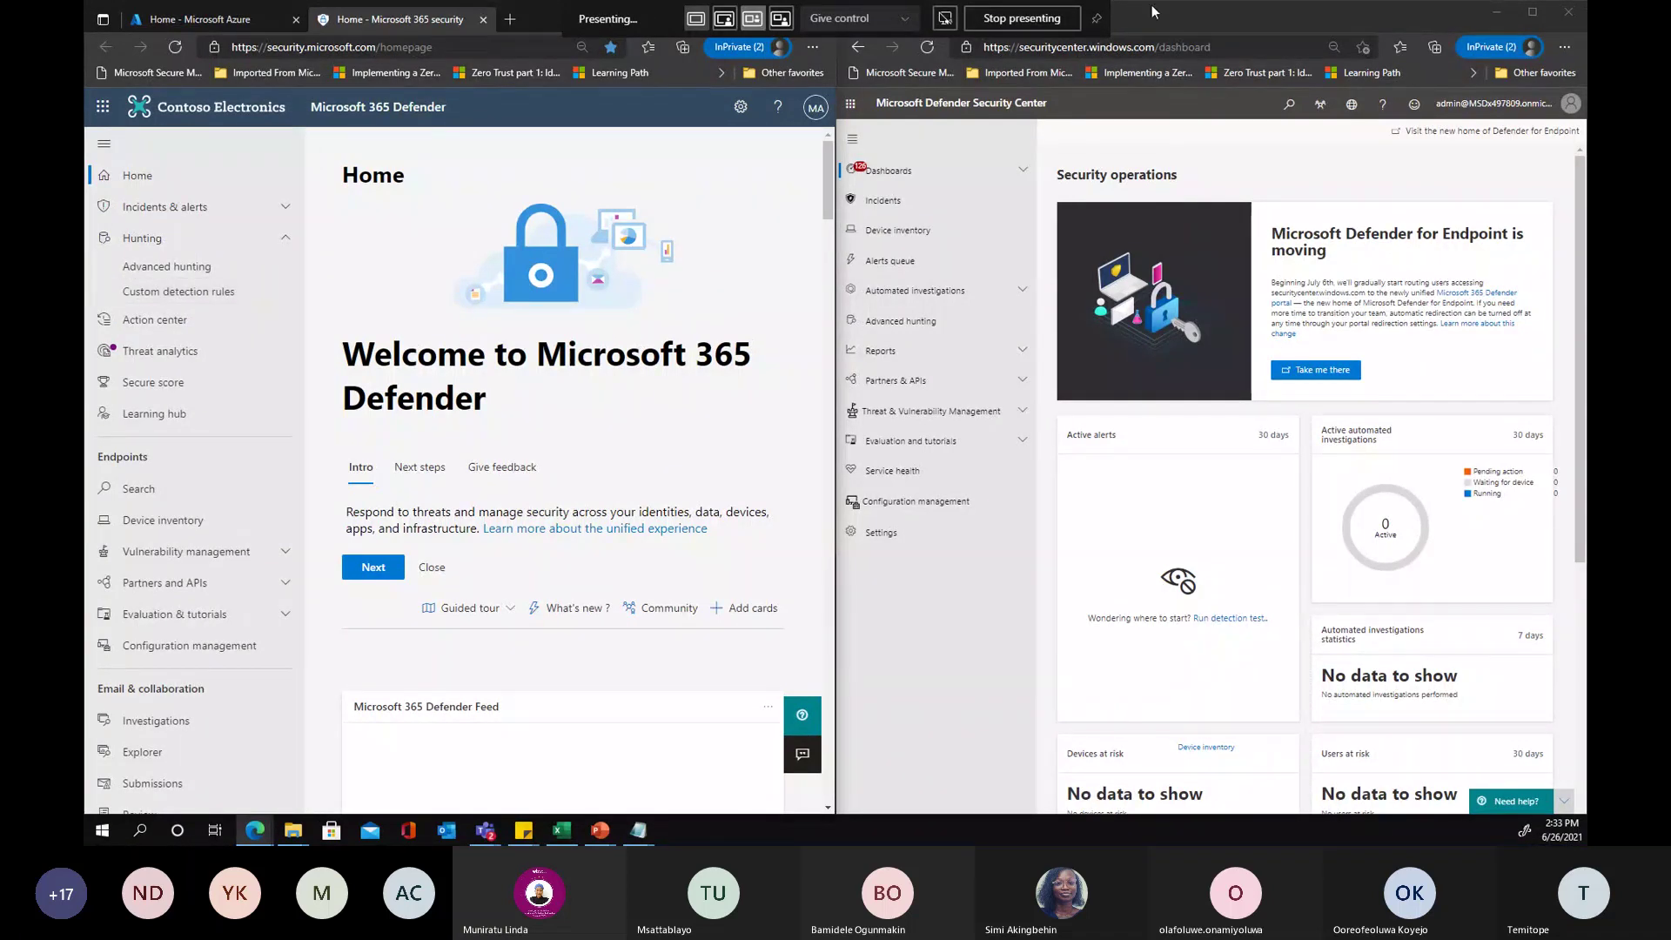
Close the old Security Center window and maximize the Microsoft 365 Defender portal to view its home page cards
{"action": "left_click", "coordinate": [1569, 14]}
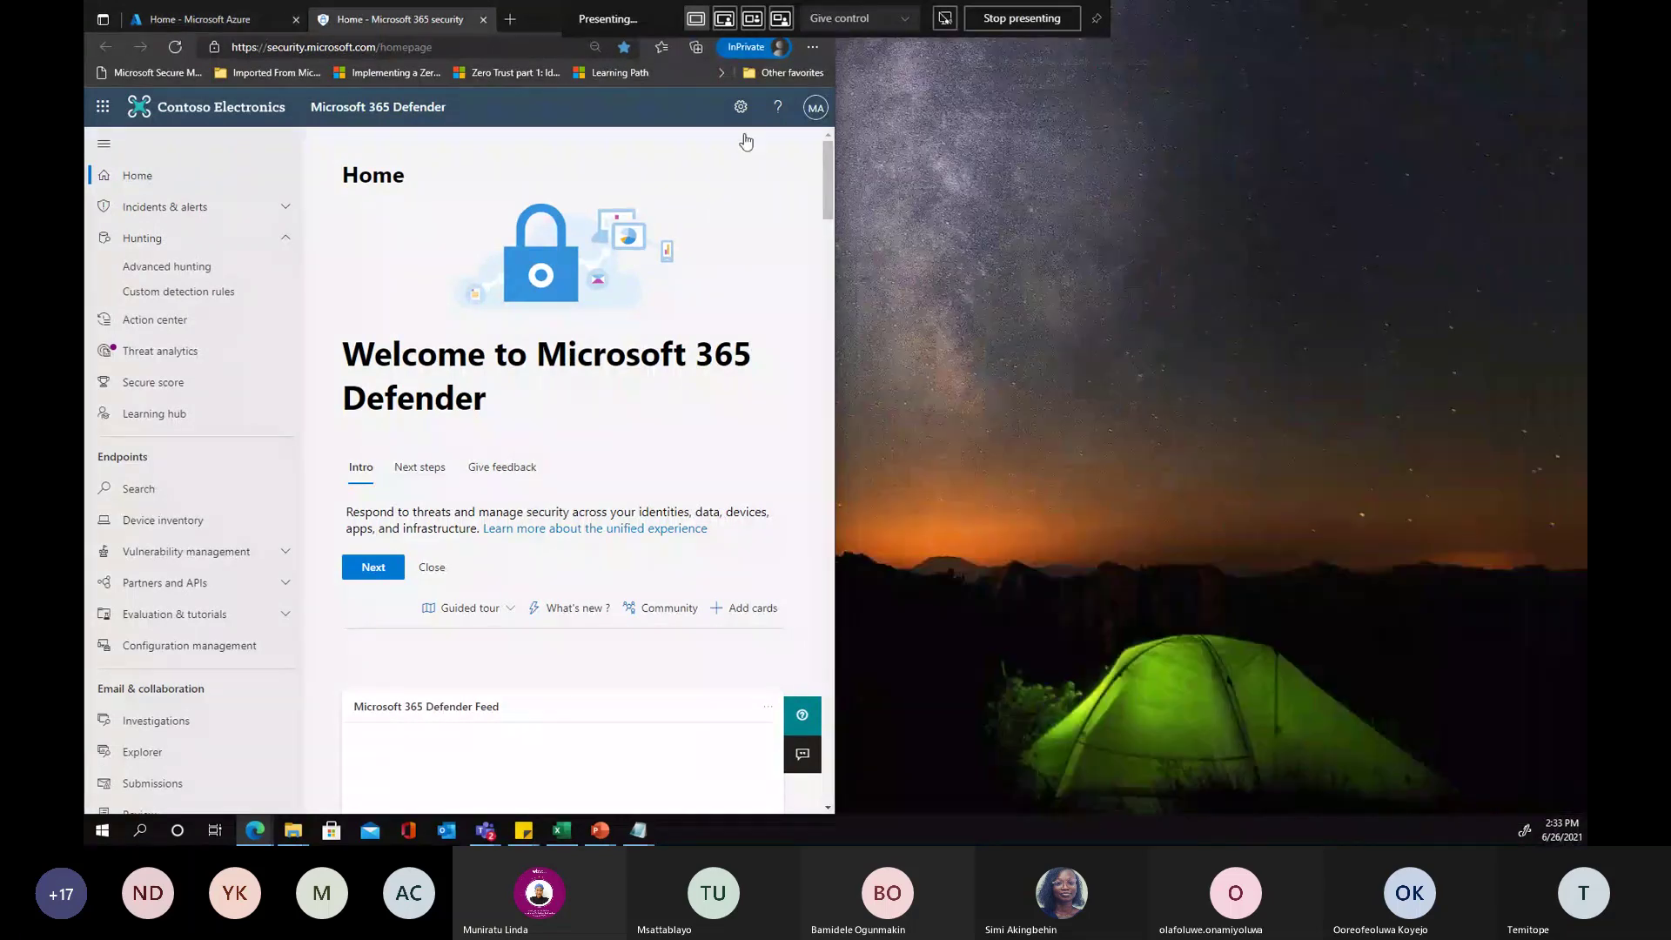
{"action": "left_click_drag", "start_coordinate": [547, 22], "coordinate": [656, 26]}
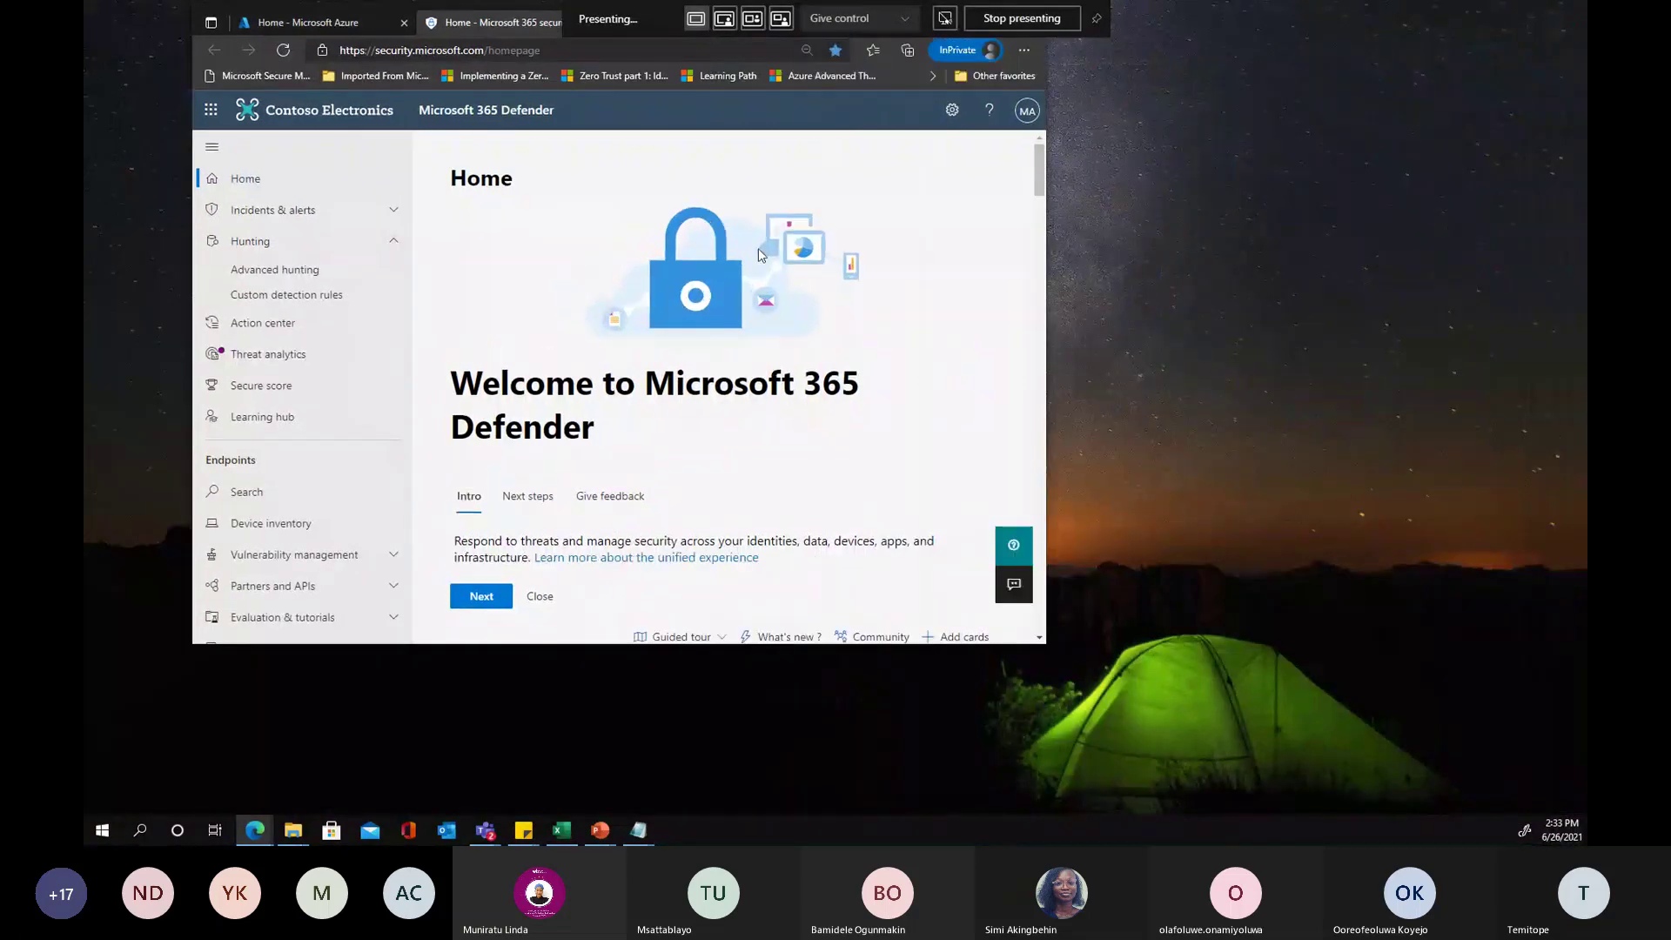
{"action": "double_click", "coordinate": [440, 8]}
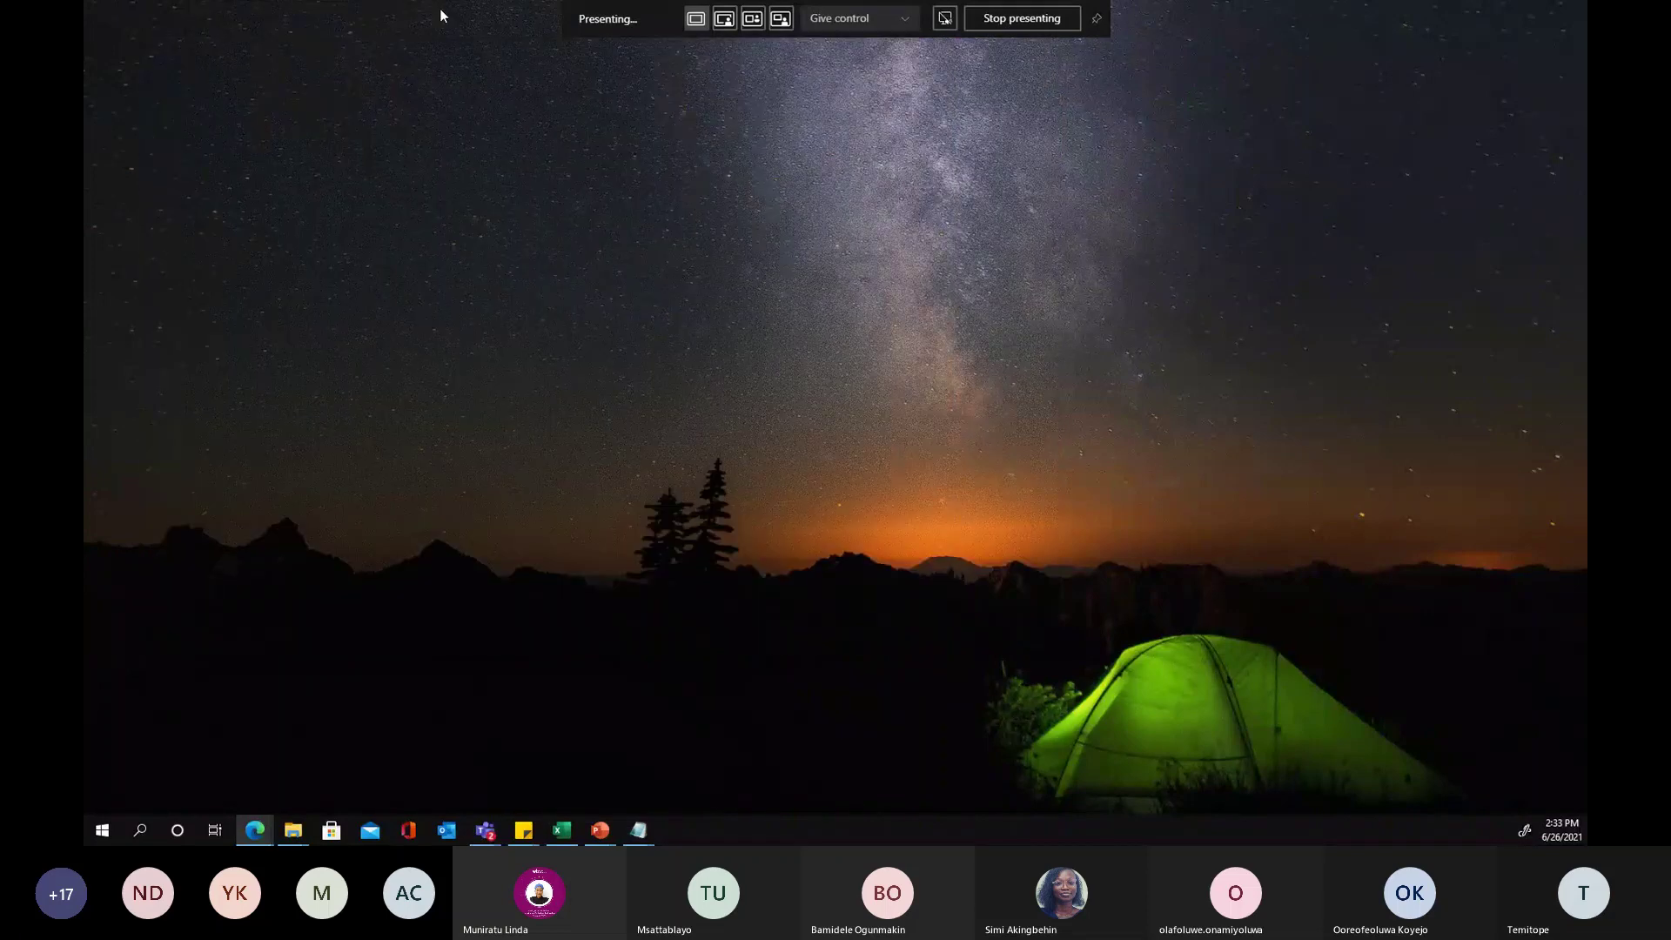
{"action": "scroll", "coordinate": [510, 445], "scroll_direction": "down", "scroll_amount": 3}
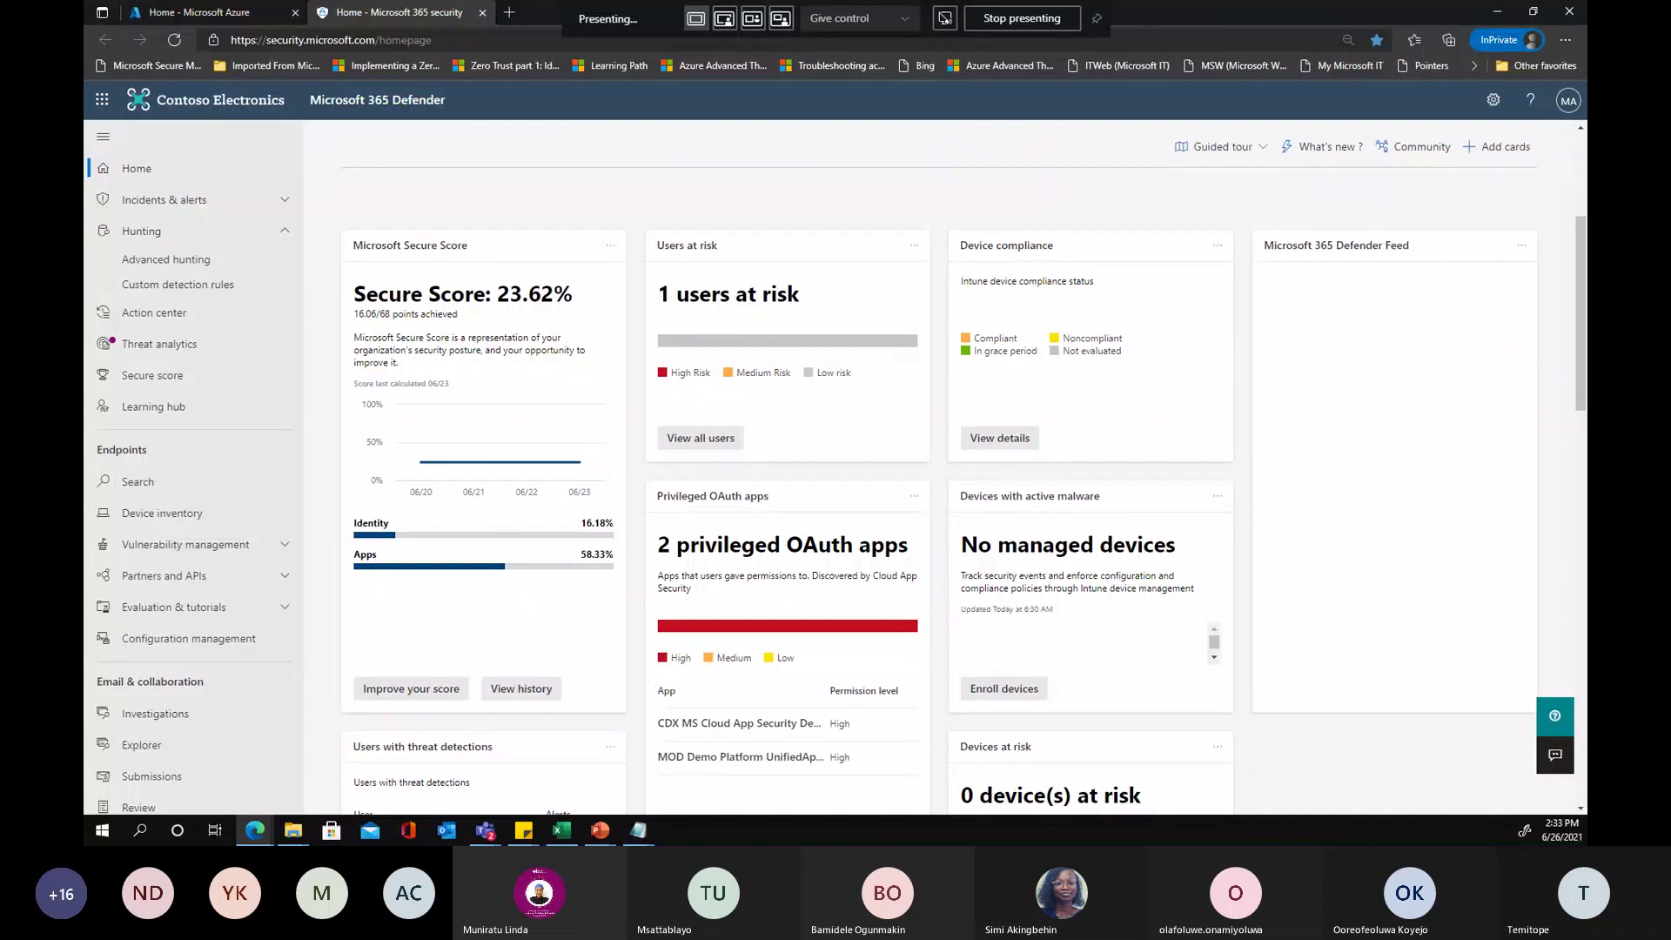
{"action": "key", "text": "alt+Tab"}
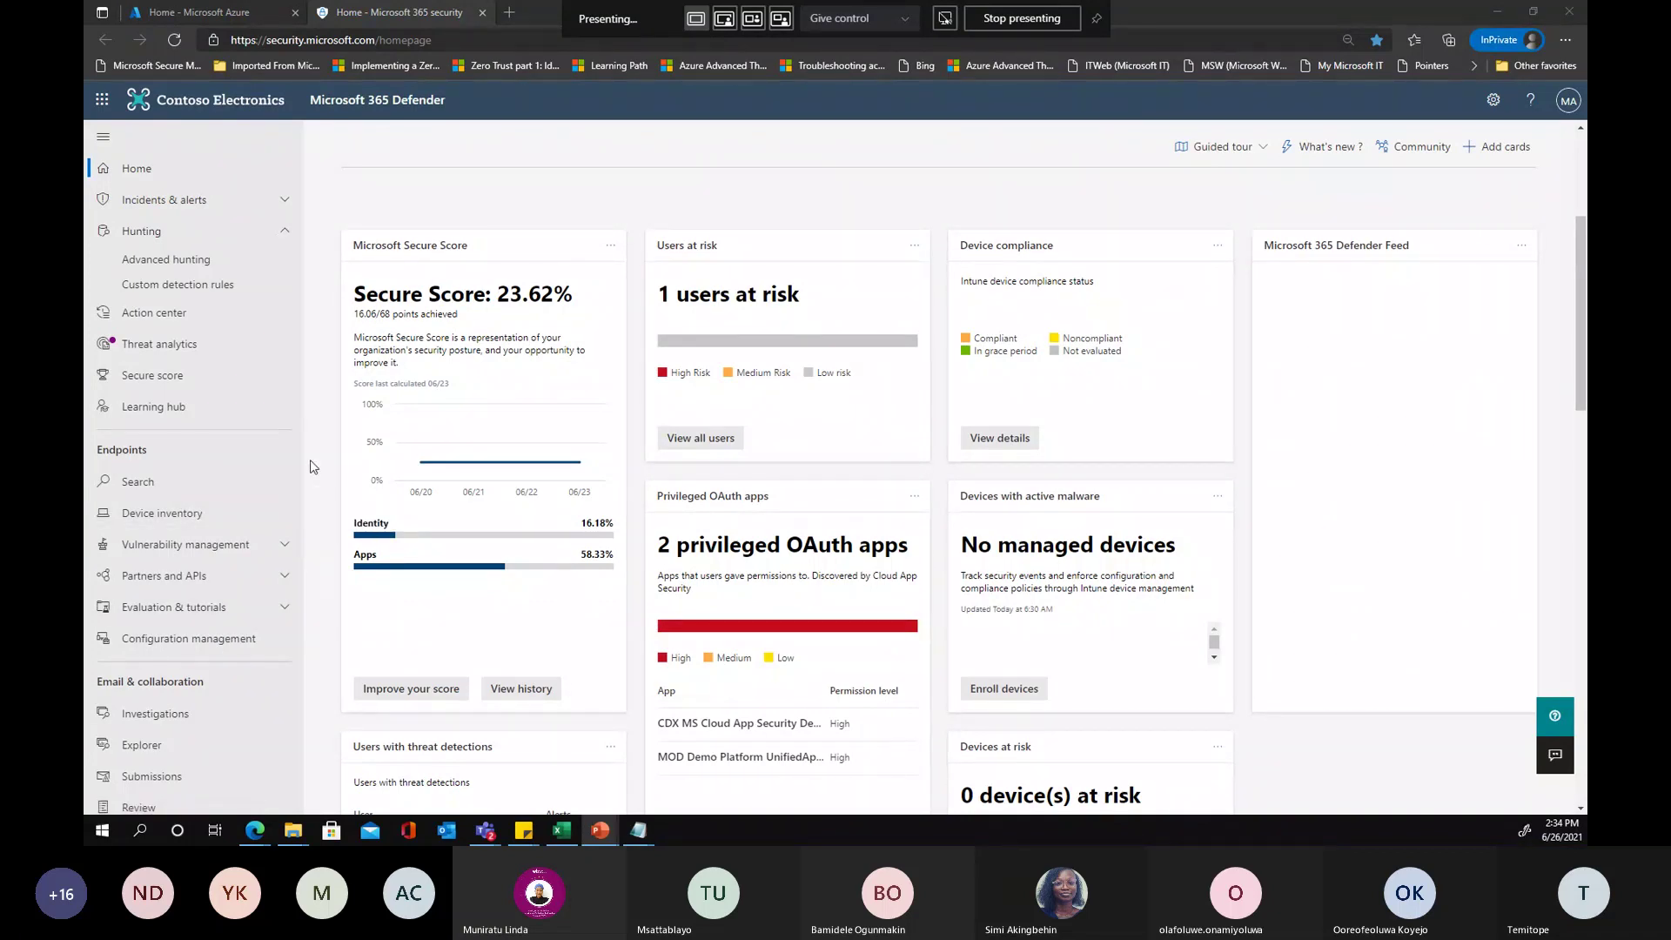
Open the Endpoints settings from the Microsoft 365 Defender portal's Settings page
{"action": "scroll", "coordinate": [261, 548], "scroll_direction": "down", "scroll_amount": 5}
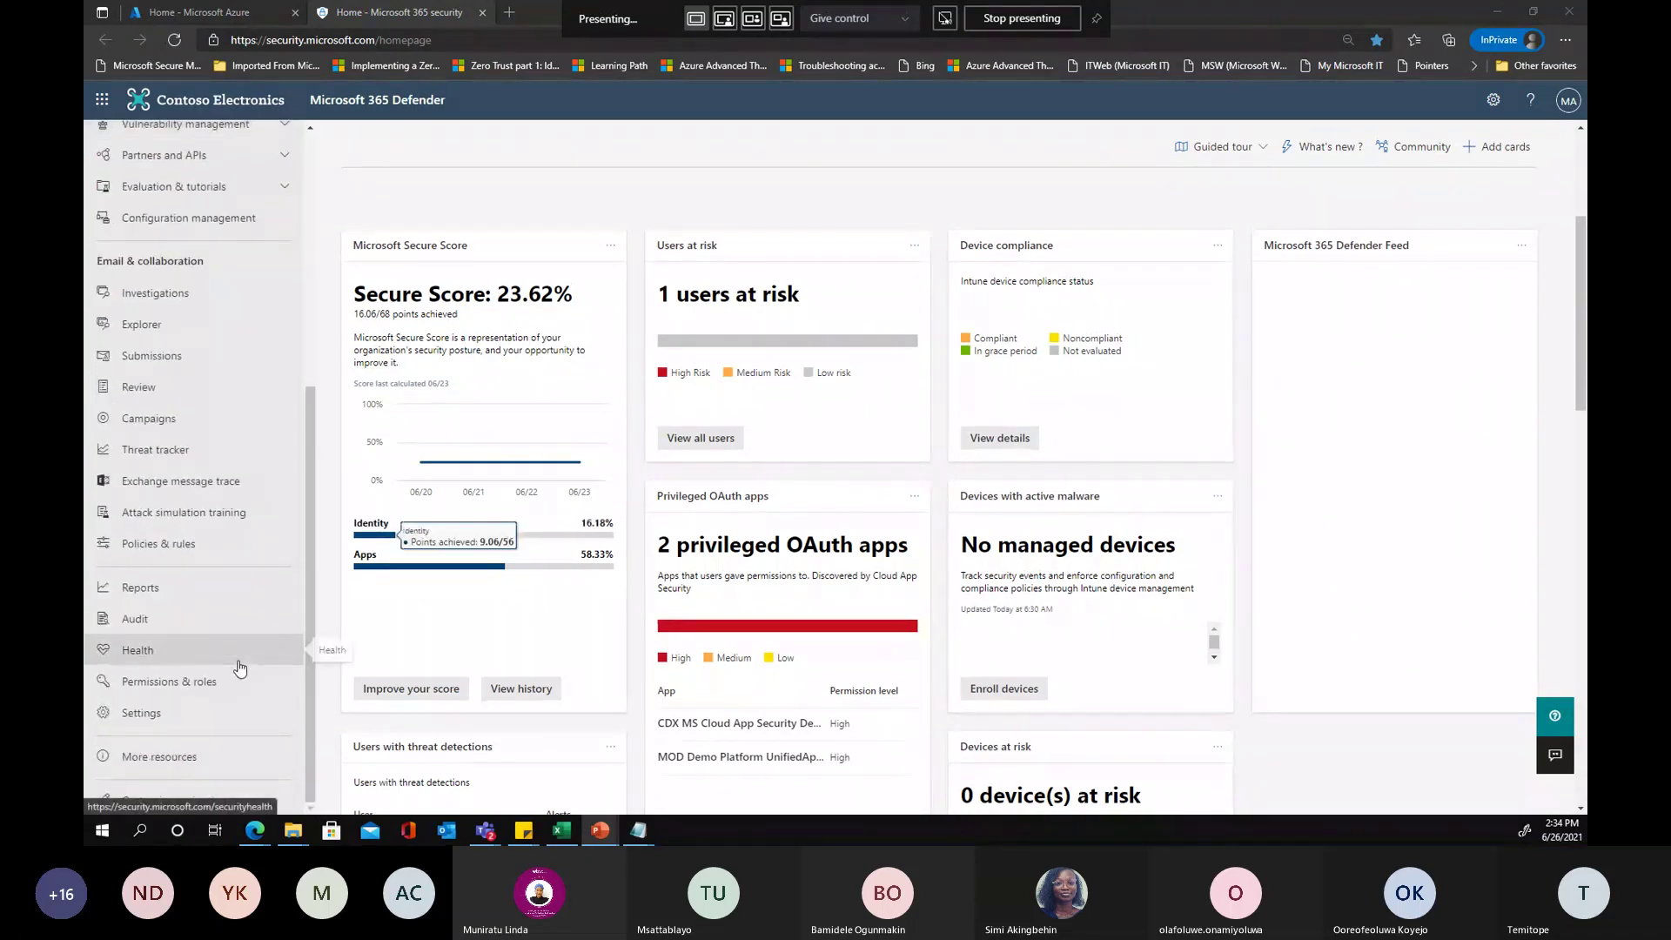
{"action": "left_click", "coordinate": [139, 714]}
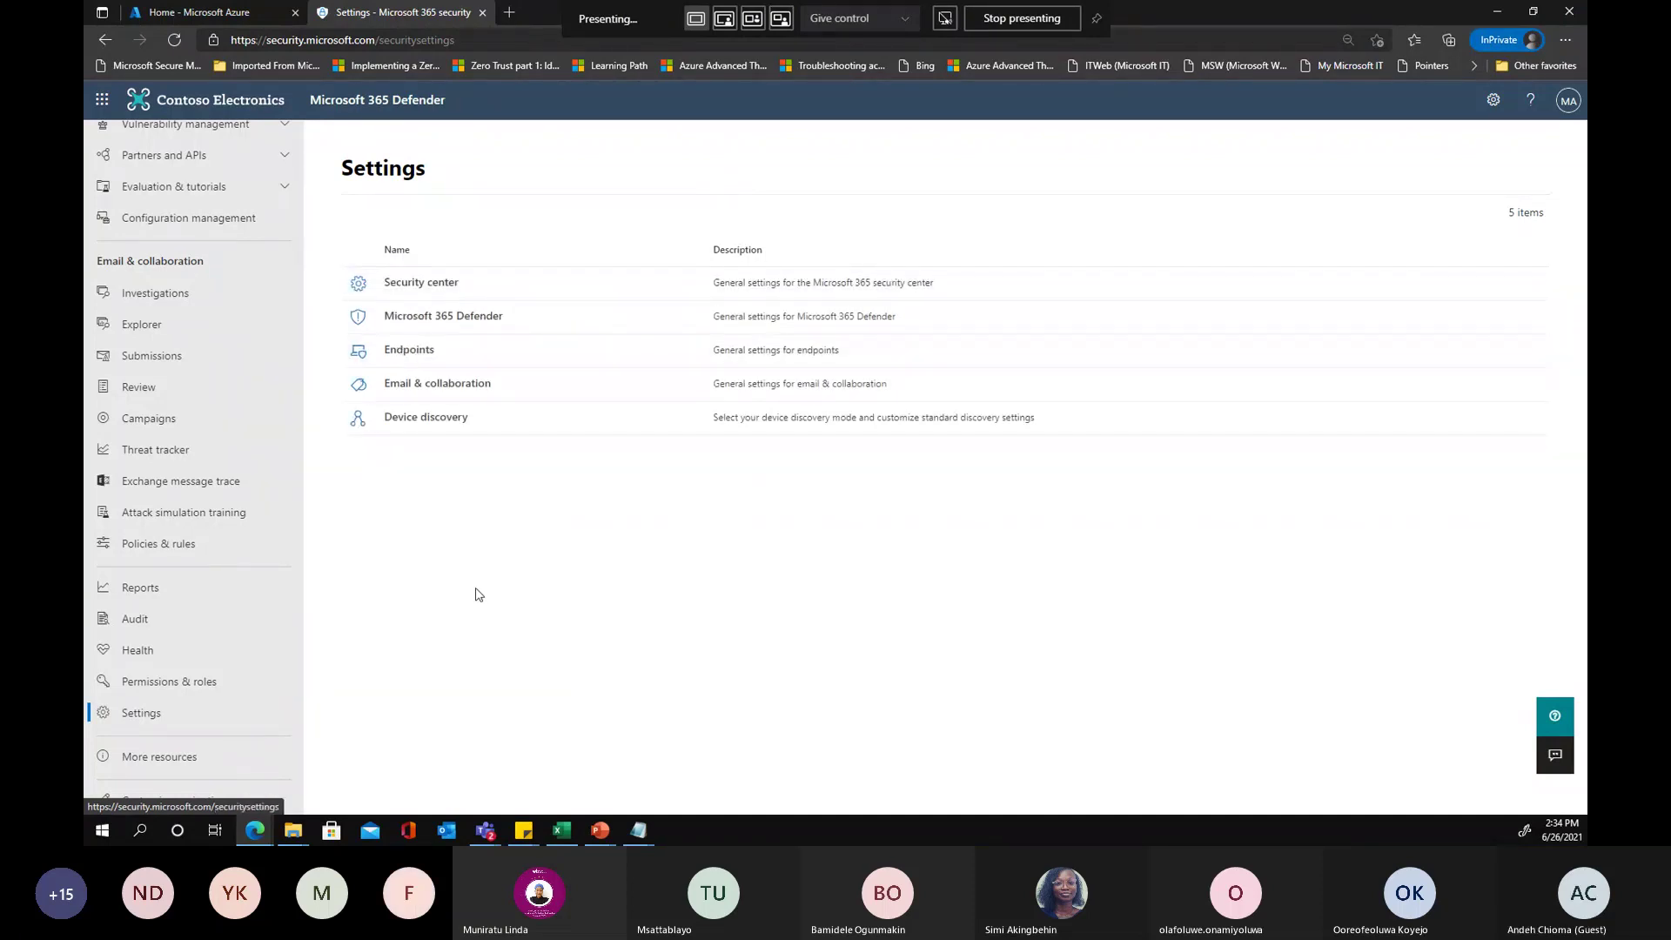
{"action": "left_click", "coordinate": [407, 352]}
{"action": "left_click", "coordinate": [407, 353]}
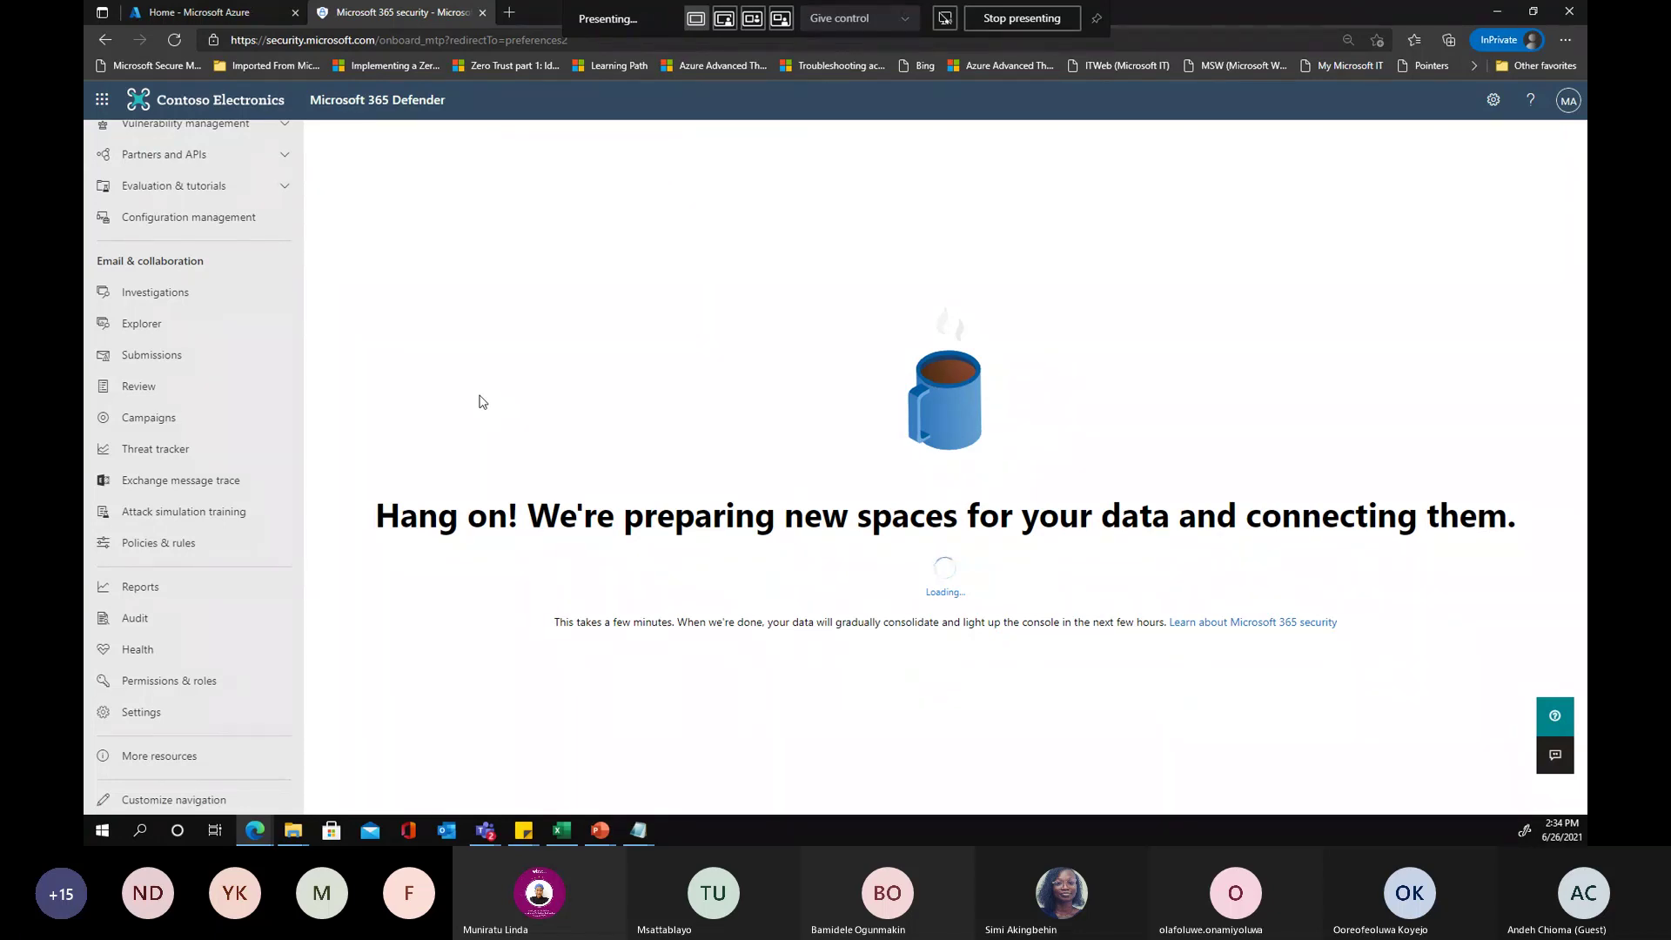
Open the Microsoft Defender for Endpoint Security operations dashboard in a new browser tab
{"action": "left_click", "coordinate": [510, 12]}
{"action": "type", "text": "security ce"}
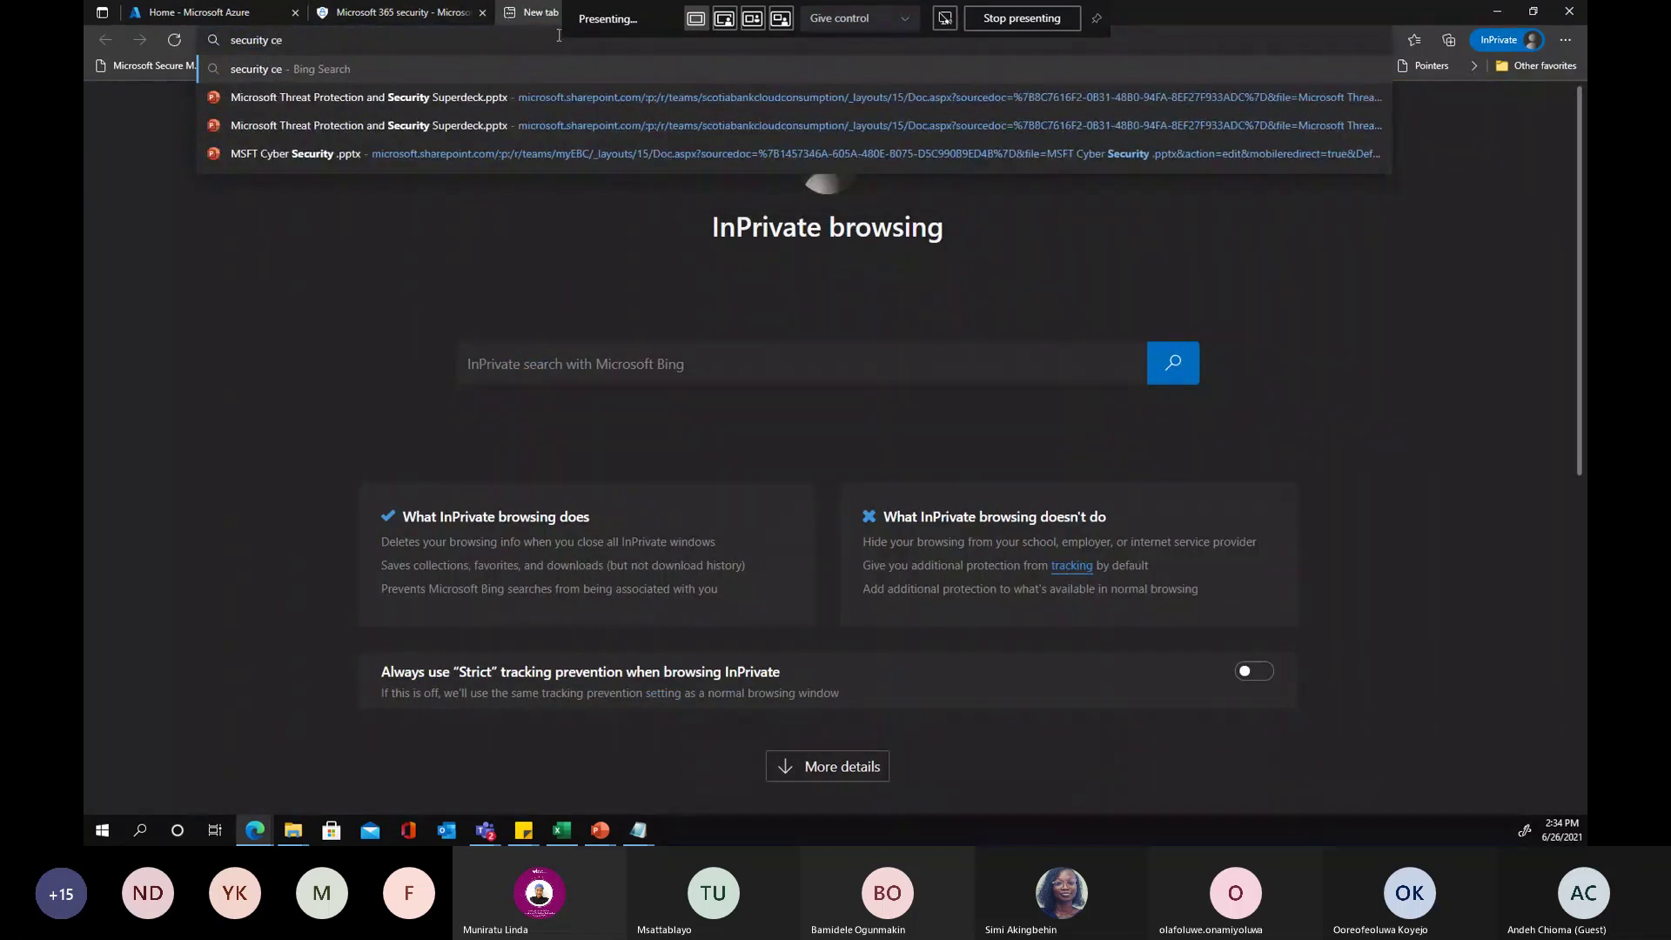
{"action": "key", "text": "BackSpace"}
{"action": "key", "text": "BackSpace"}
{"action": "key", "text": "BackSpace"}
{"action": "type", "text": "ce"}
{"action": "key", "text": "Down"}
{"action": "key", "text": "Down"}
{"action": "key", "text": "Return"}
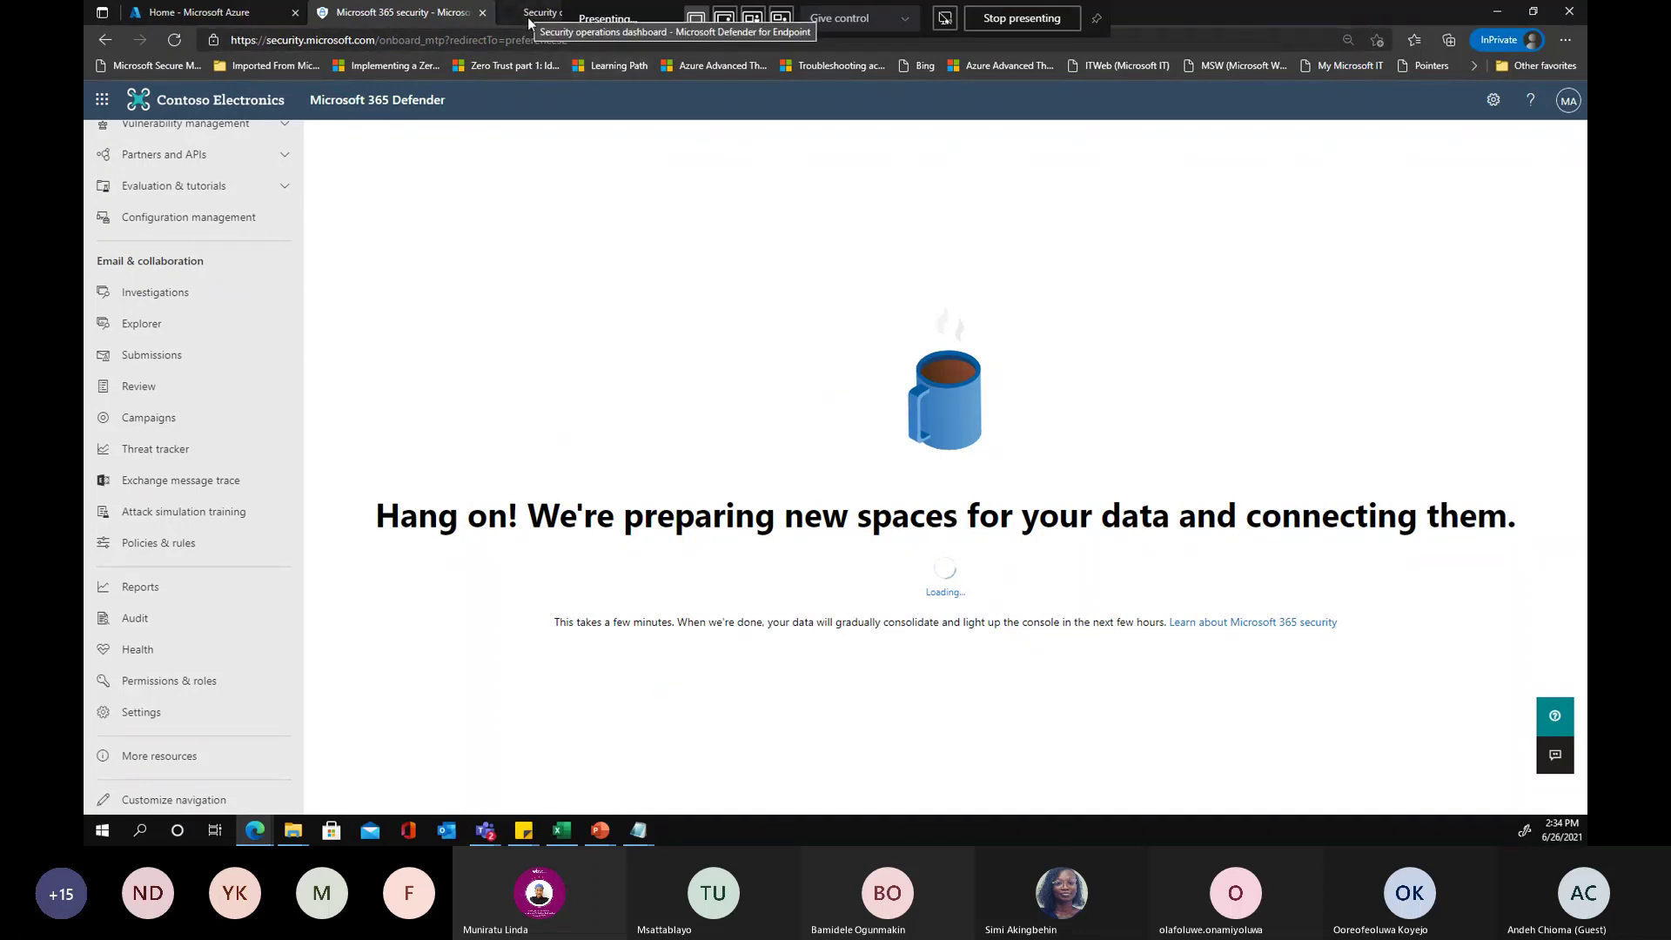
Open the Microsoft Defender Security Center settings and inspect the data storage location and available data retention periods
{"action": "left_click", "coordinate": [527, 17]}
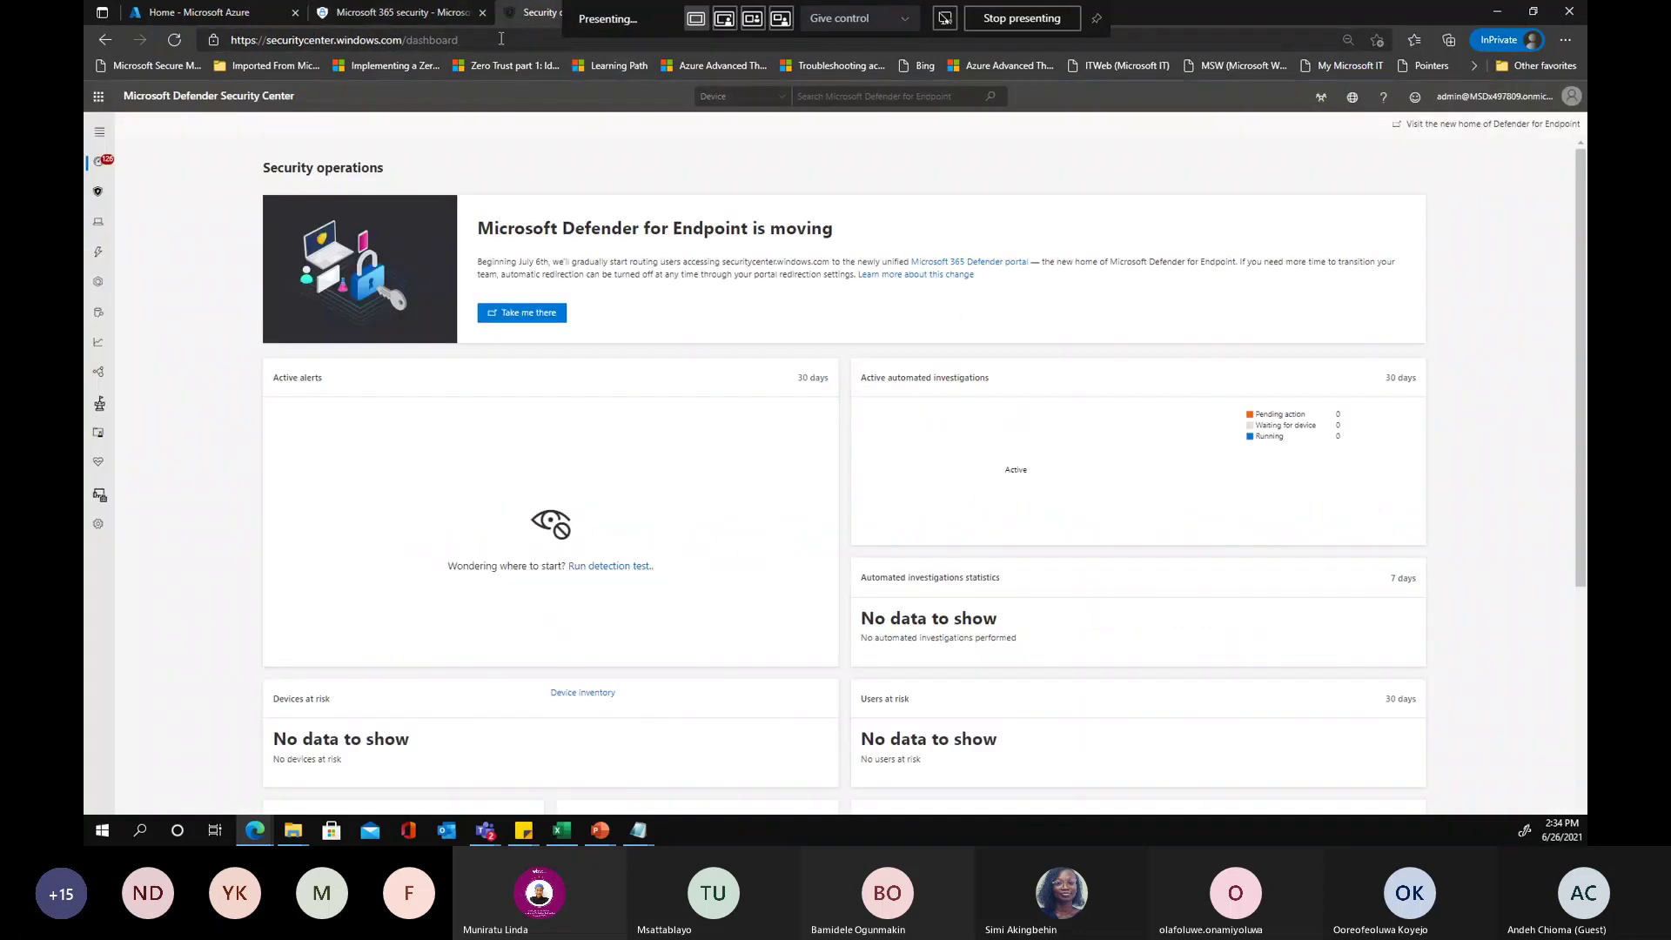
{"action": "left_click", "coordinate": [100, 134]}
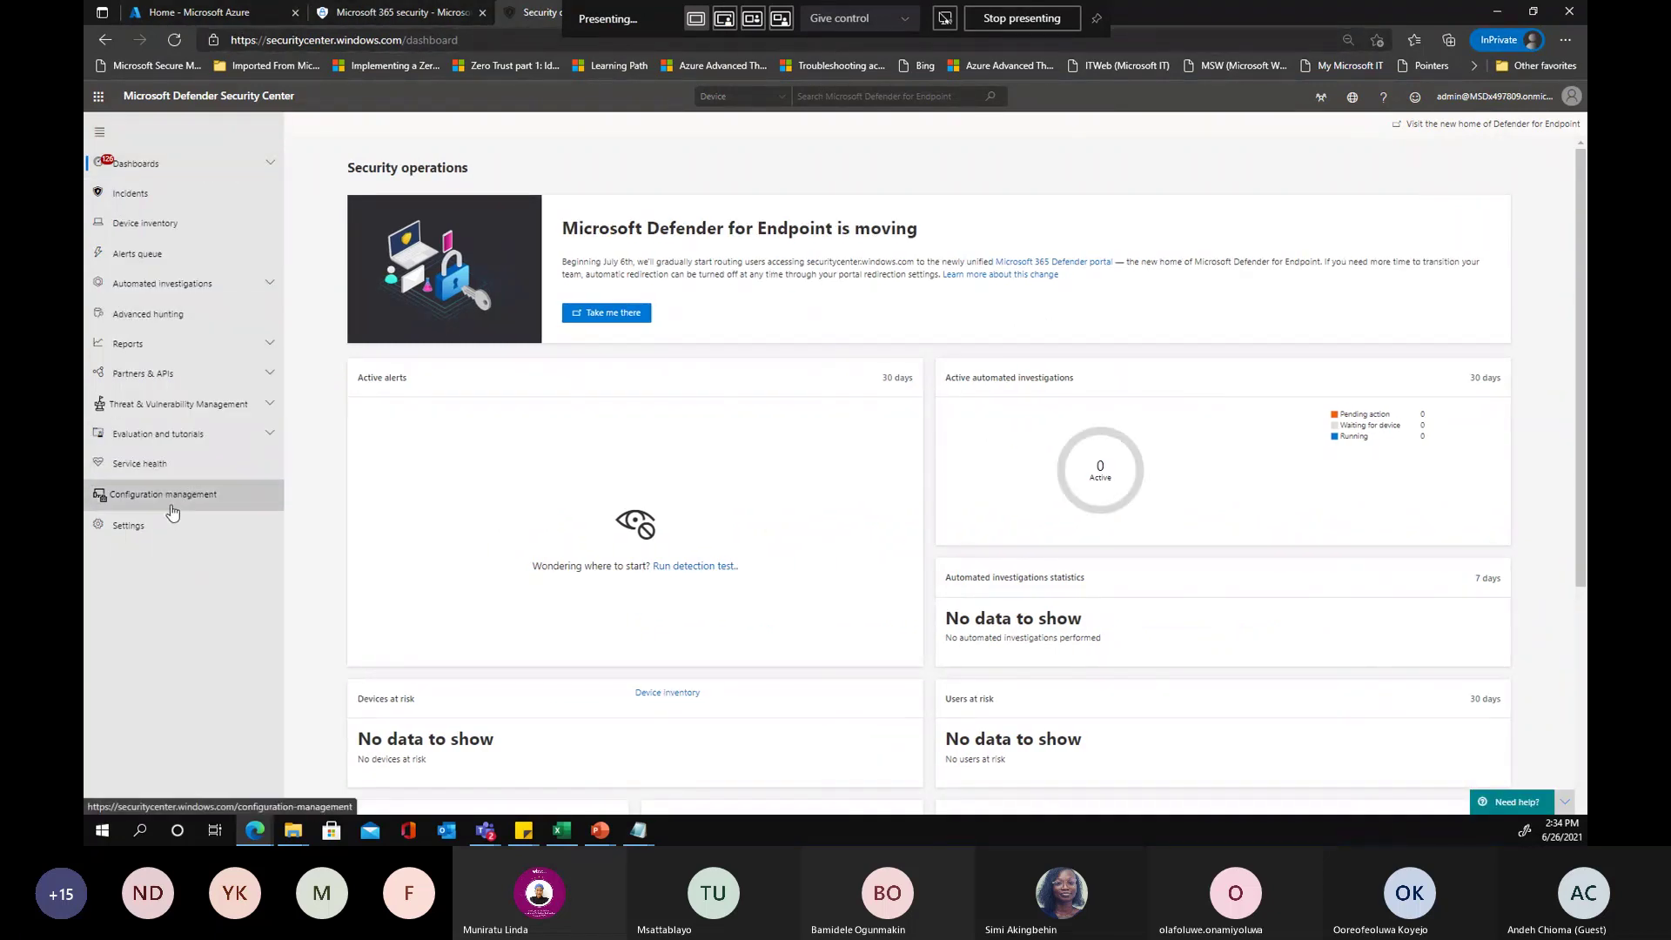
{"action": "left_click", "coordinate": [129, 527]}
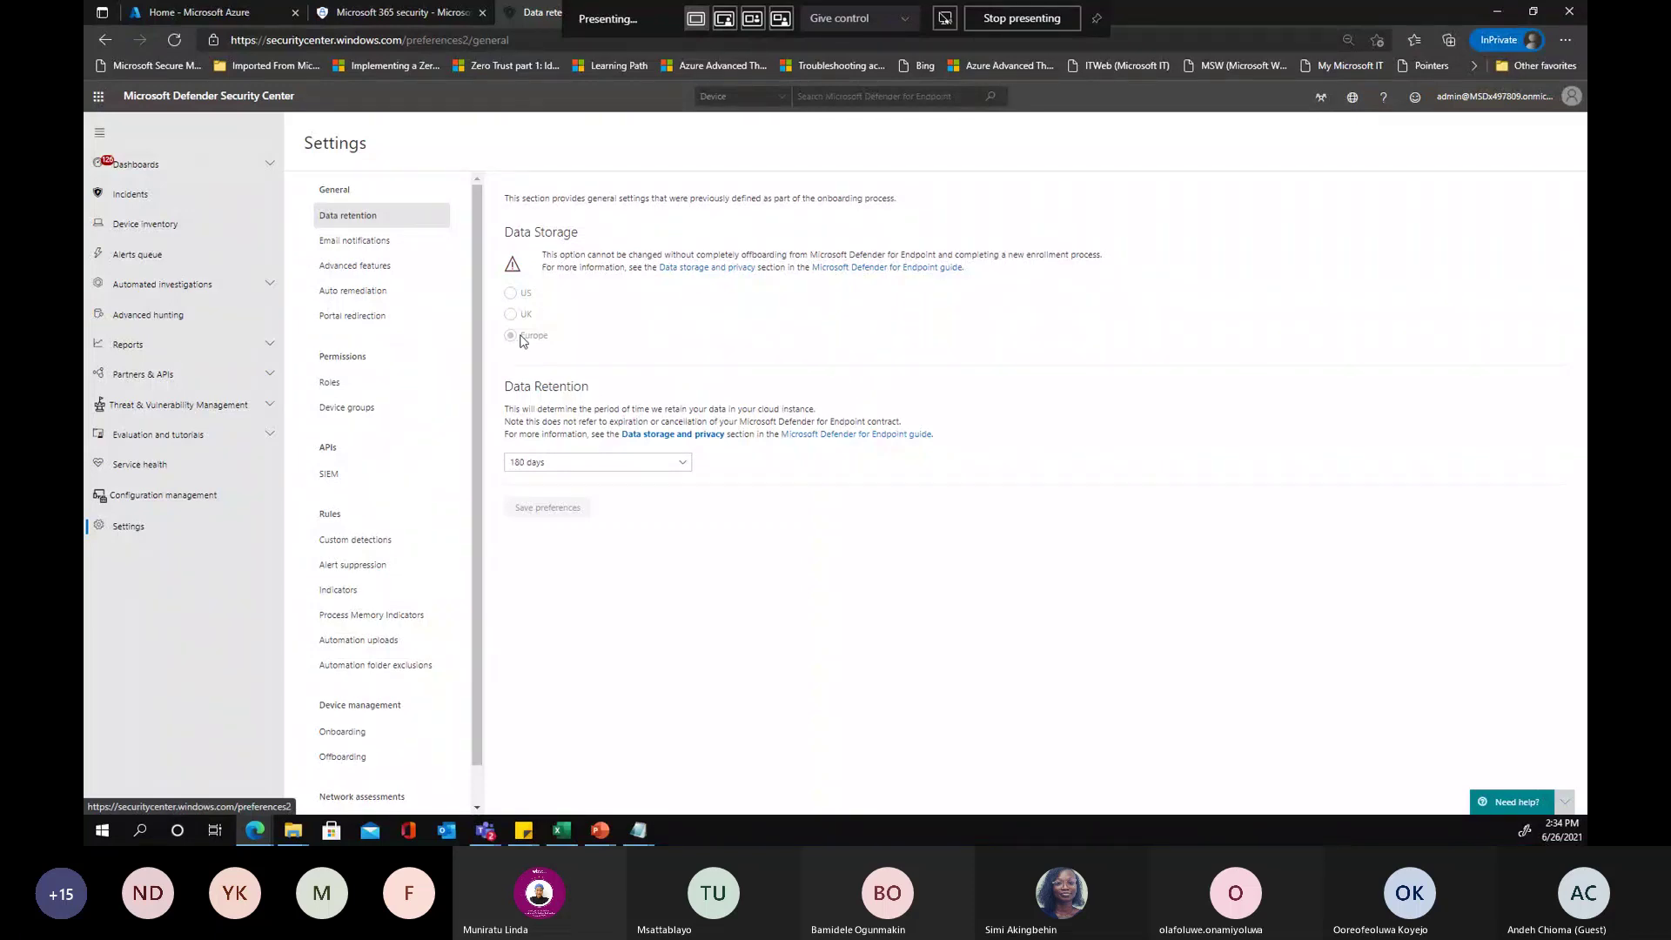
{"action": "left_click", "coordinate": [598, 465]}
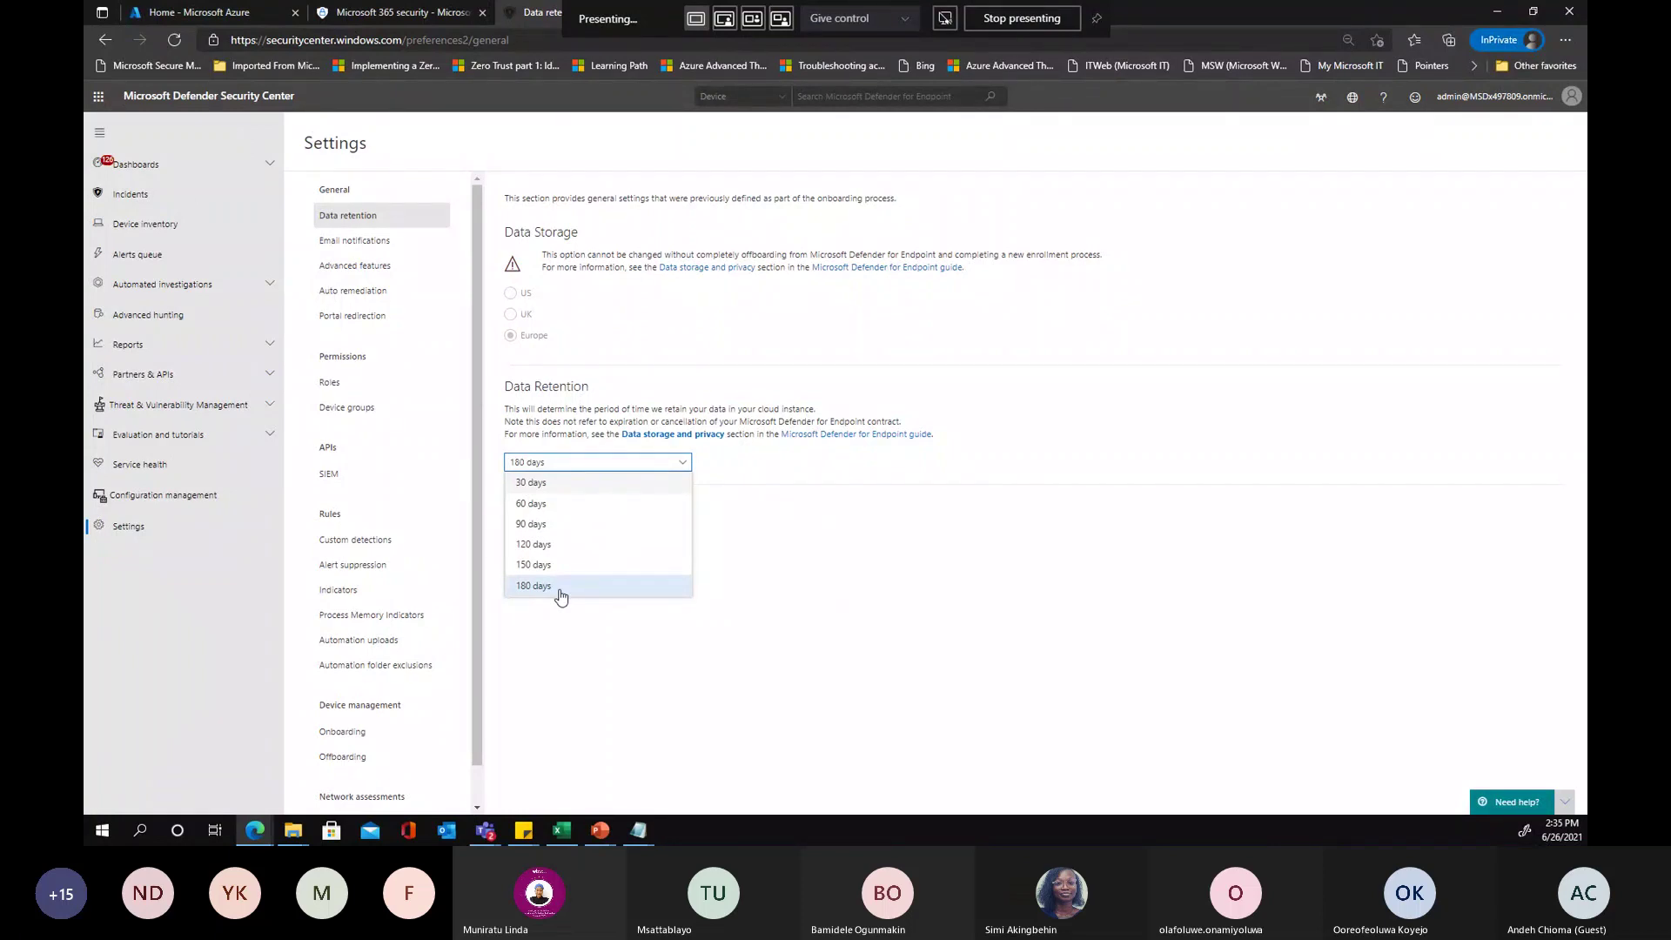
View the email notification settings for alerts and check whether the Microsoft 365 Defender portal has finished loading
{"action": "left_click", "coordinate": [352, 243]}
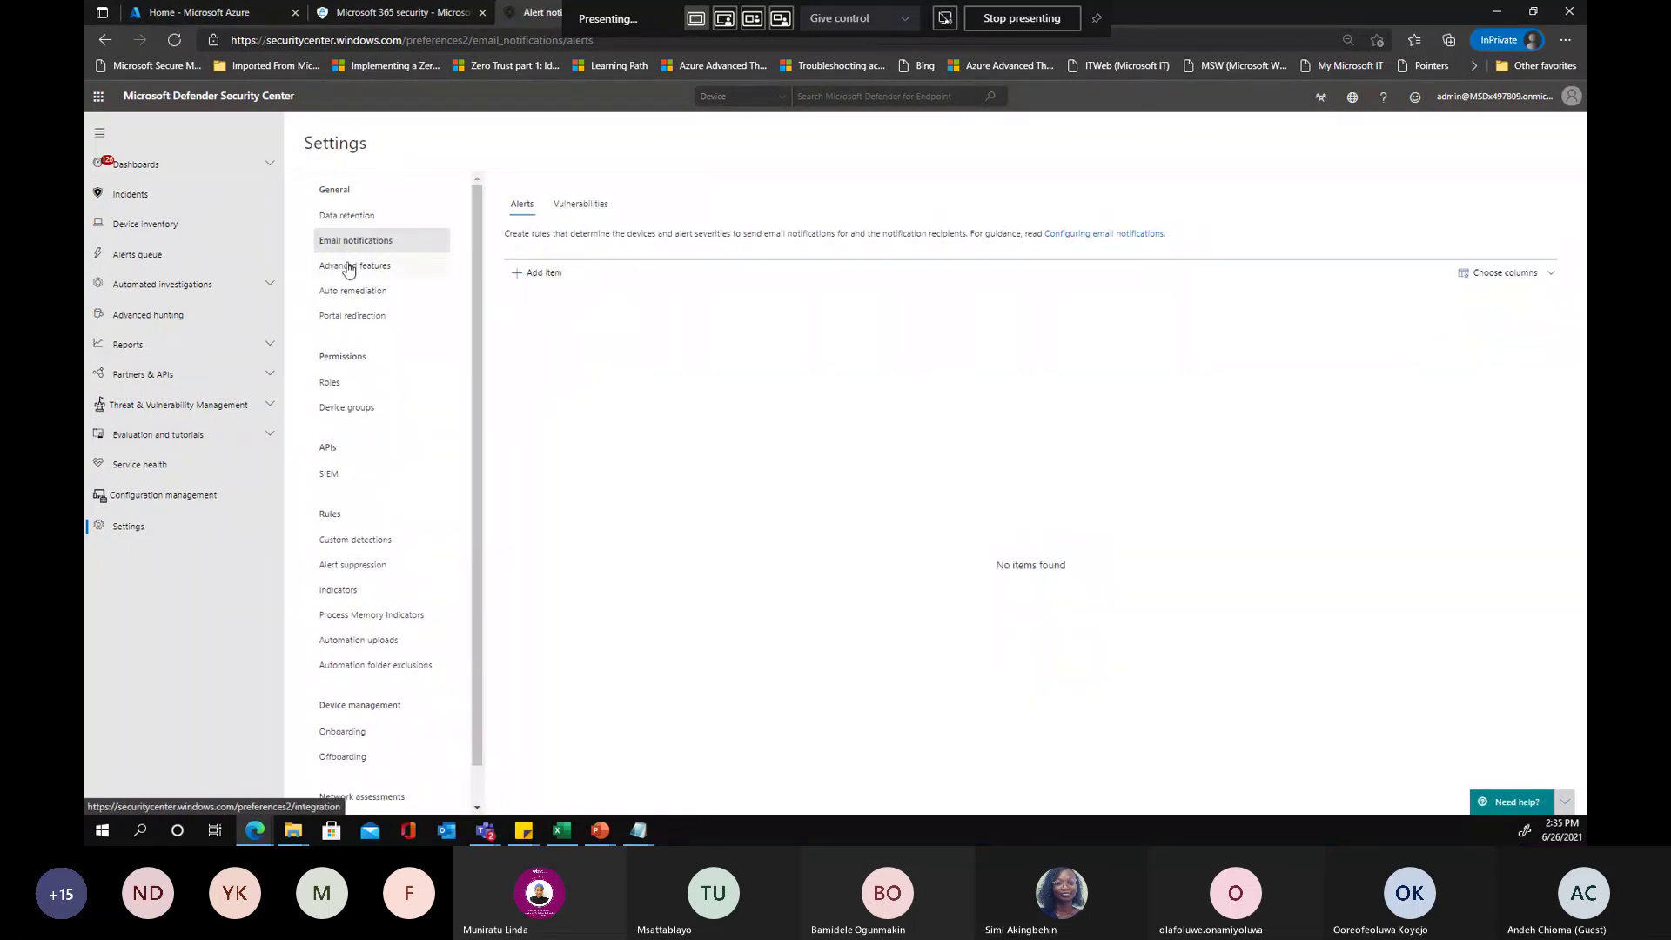
{"action": "left_click", "coordinate": [400, 14]}
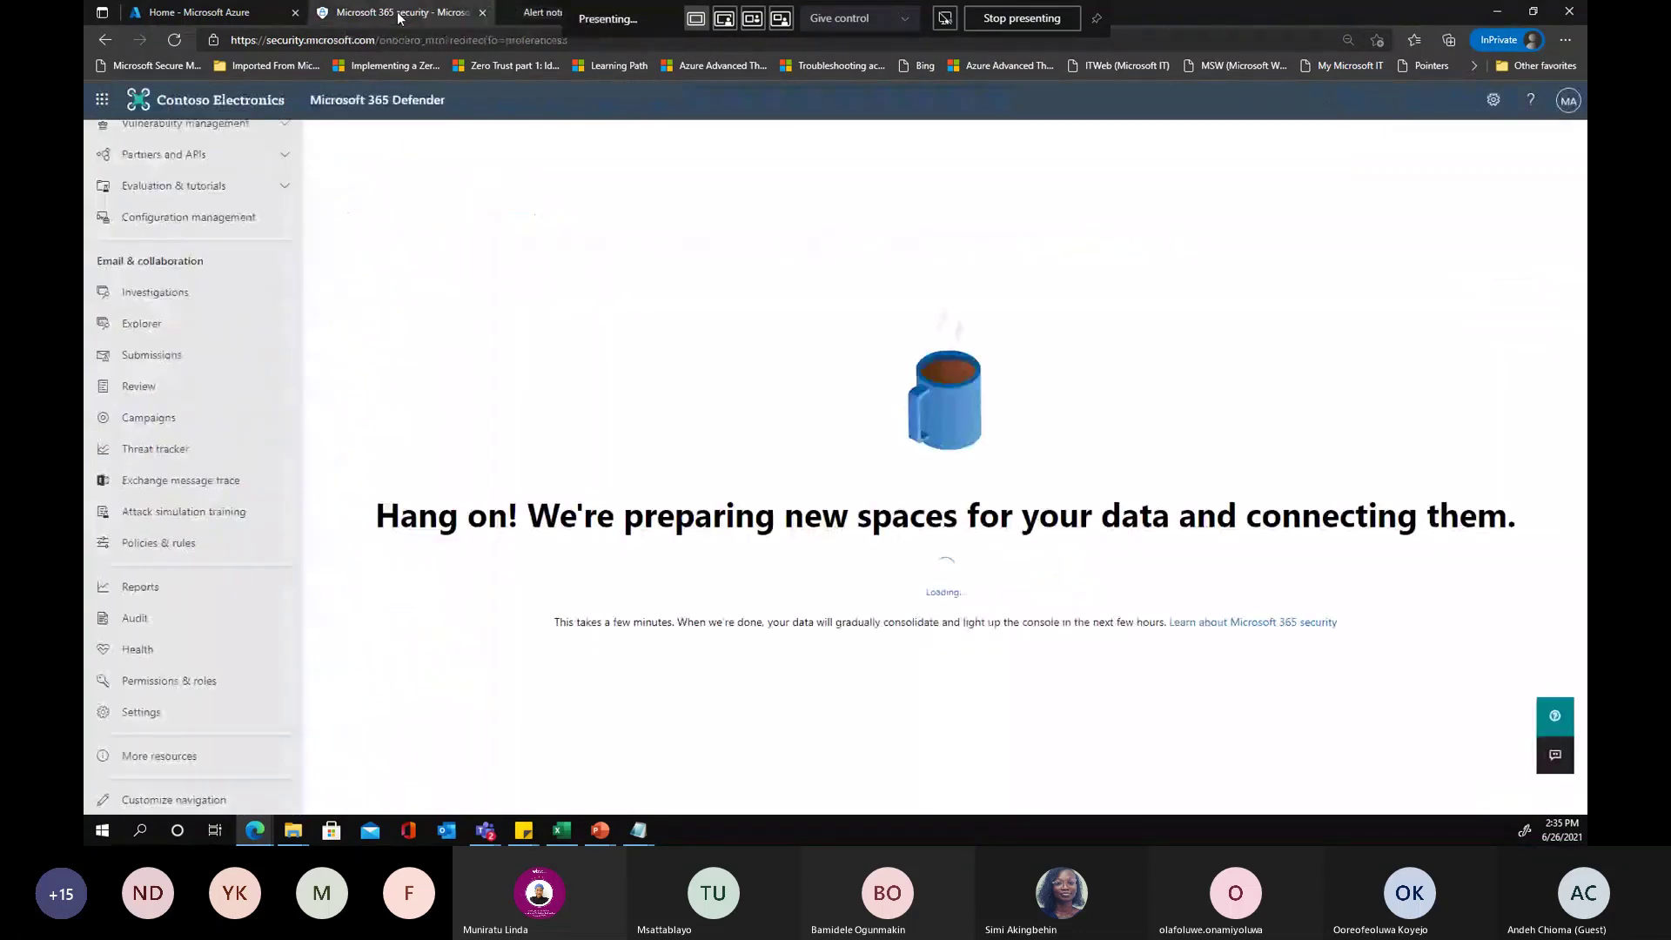
{"action": "left_click", "coordinate": [537, 12]}
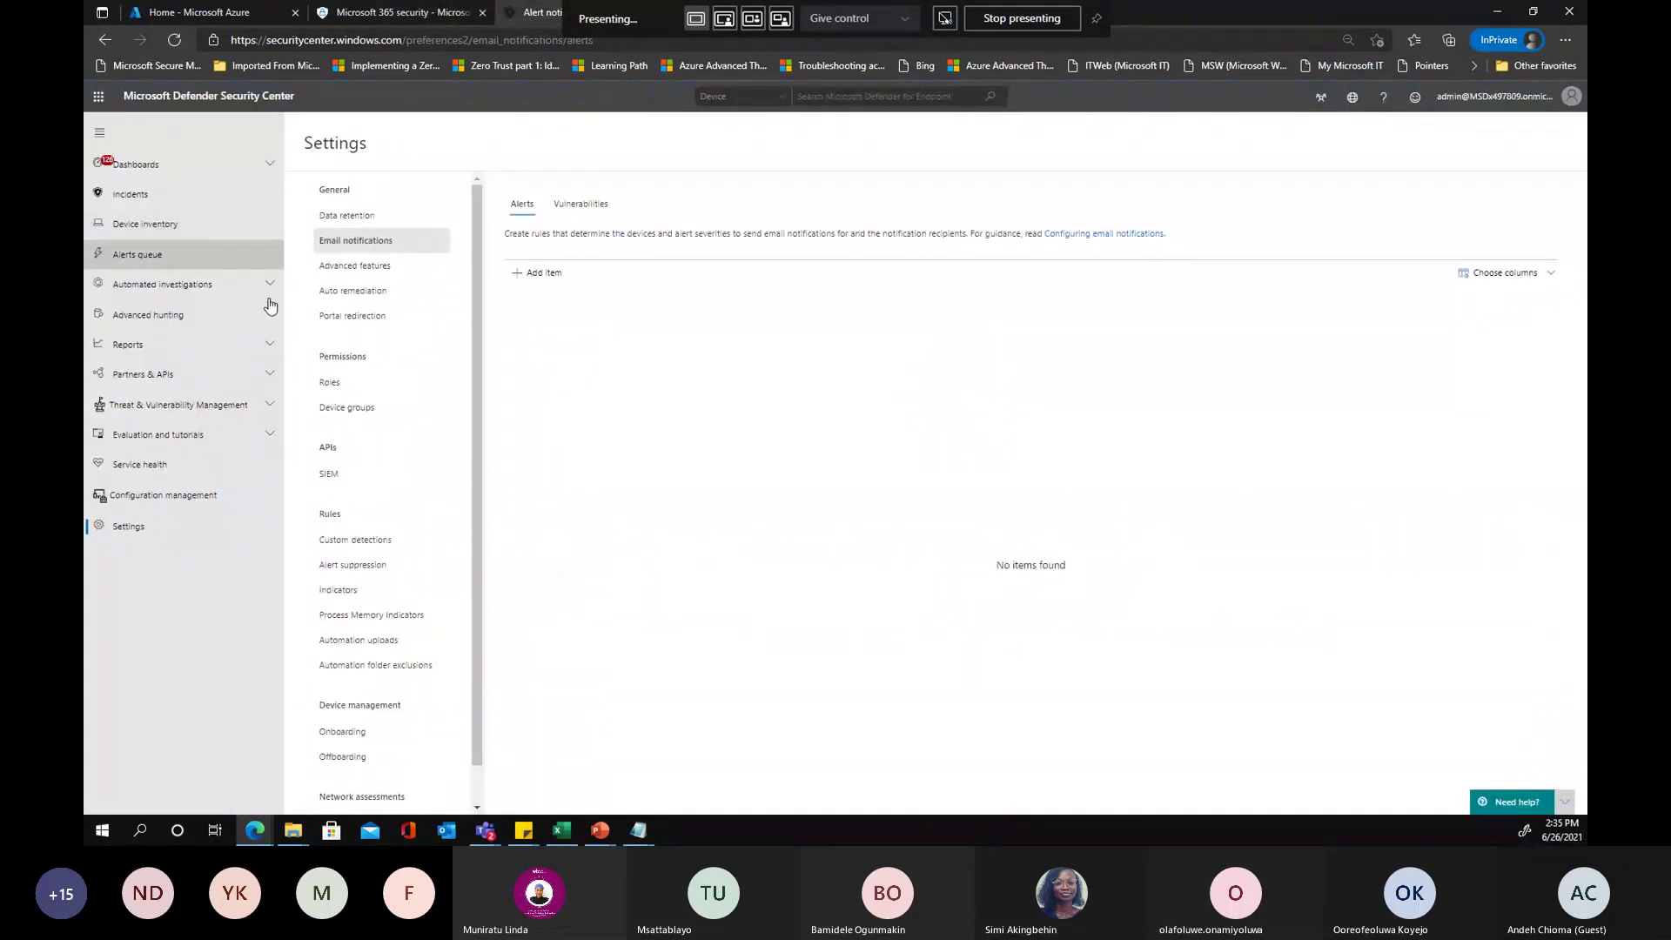
{"action": "left_click", "coordinate": [396, 14]}
{"action": "left_click", "coordinate": [522, 12]}
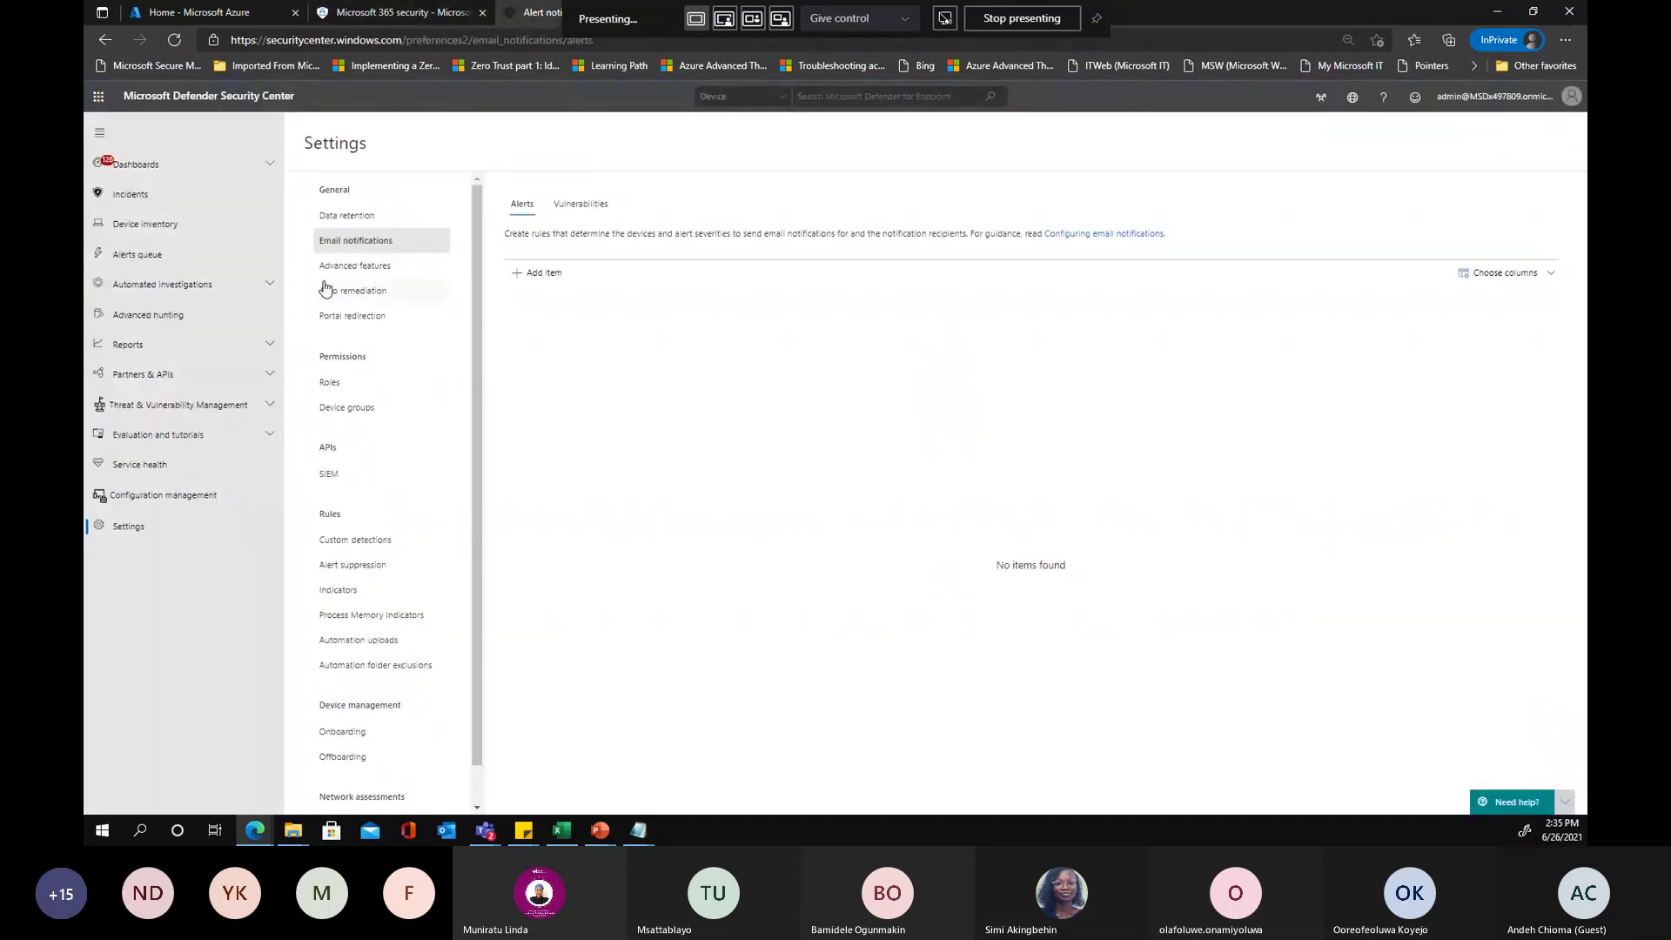
Open the Advanced features settings and examine the Automated investigation and Live Response options
{"action": "left_click", "coordinate": [364, 270]}
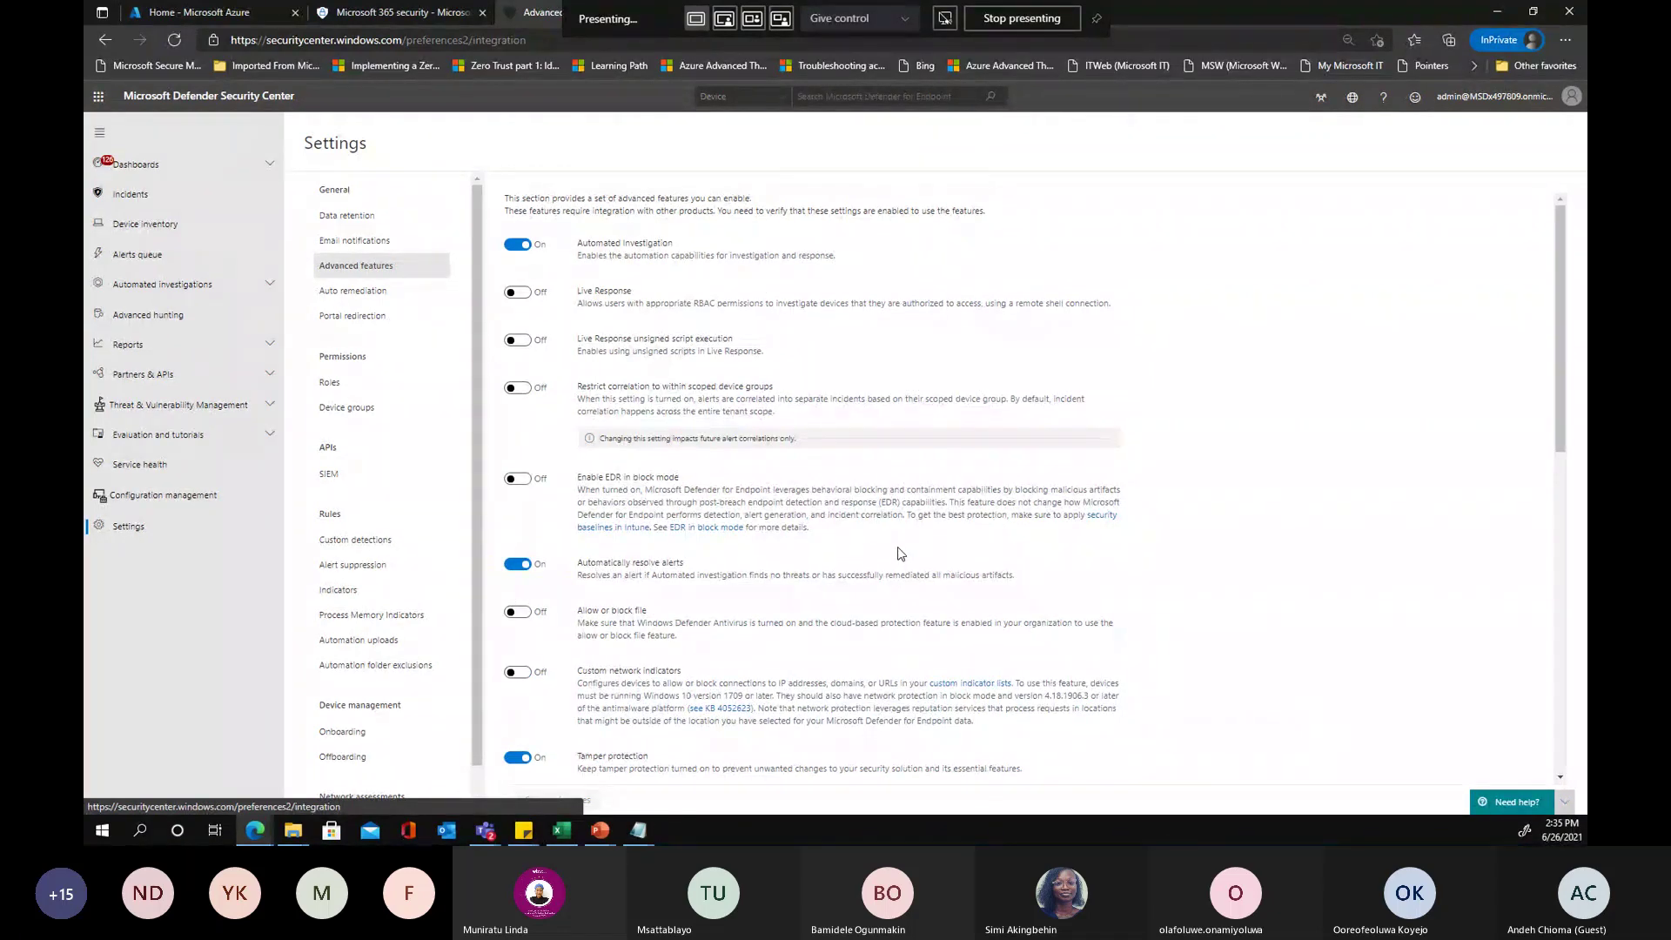
{"action": "left_click_drag", "start_coordinate": [576, 243], "coordinate": [682, 248]}
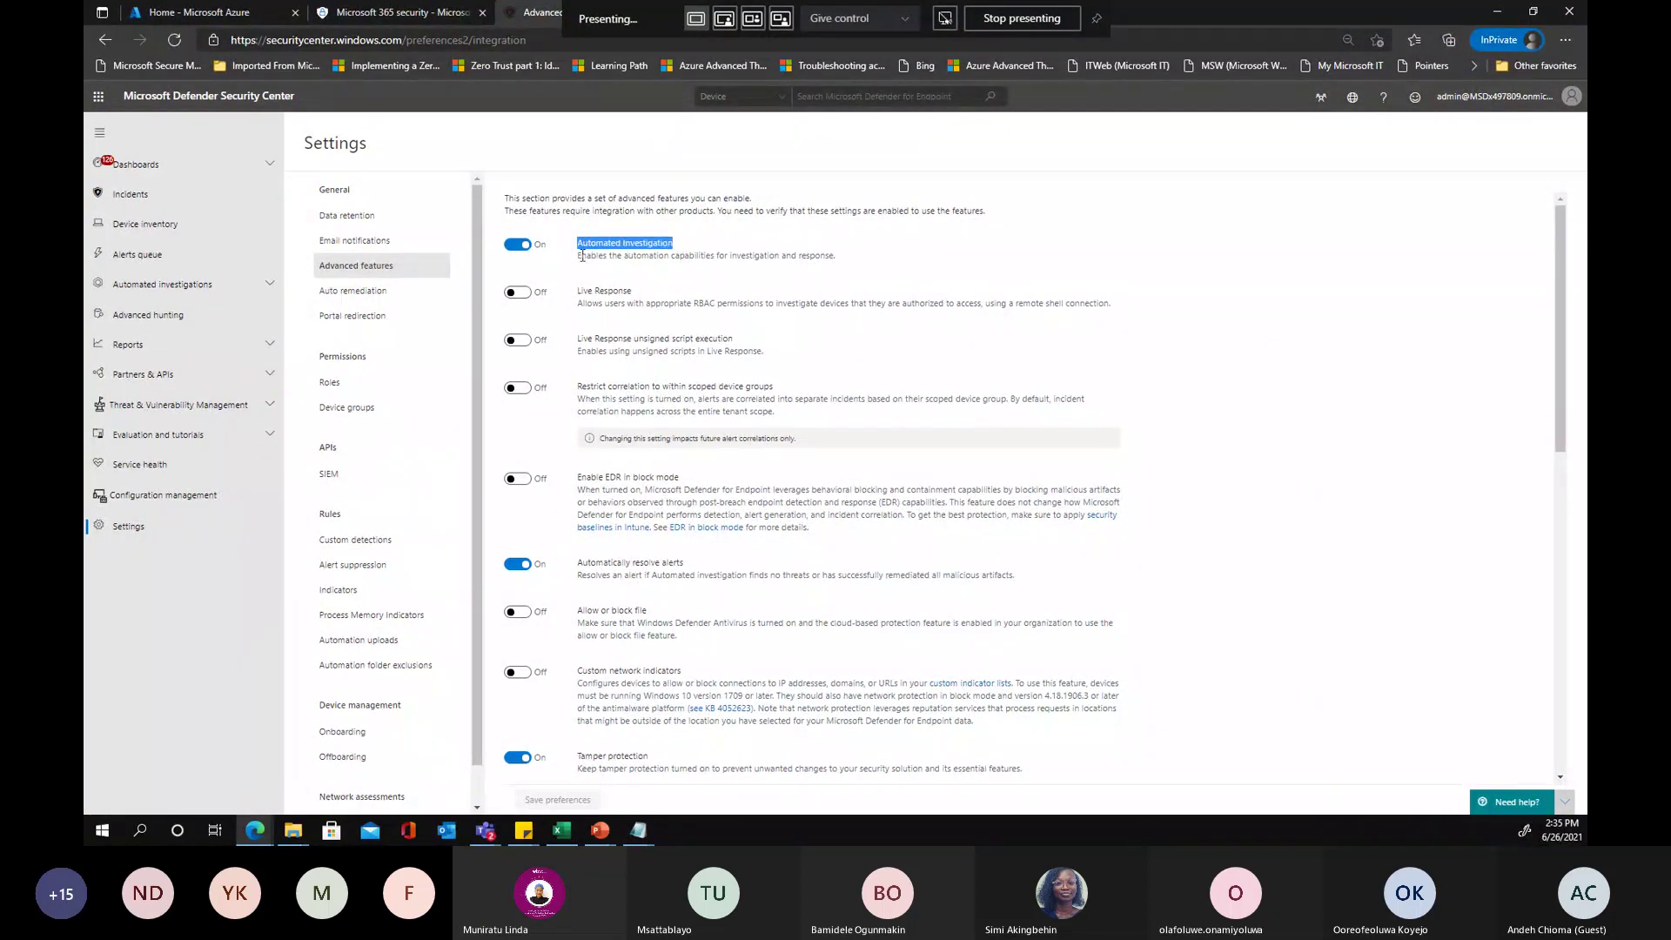
{"action": "left_click_drag", "start_coordinate": [579, 256], "coordinate": [848, 259]}
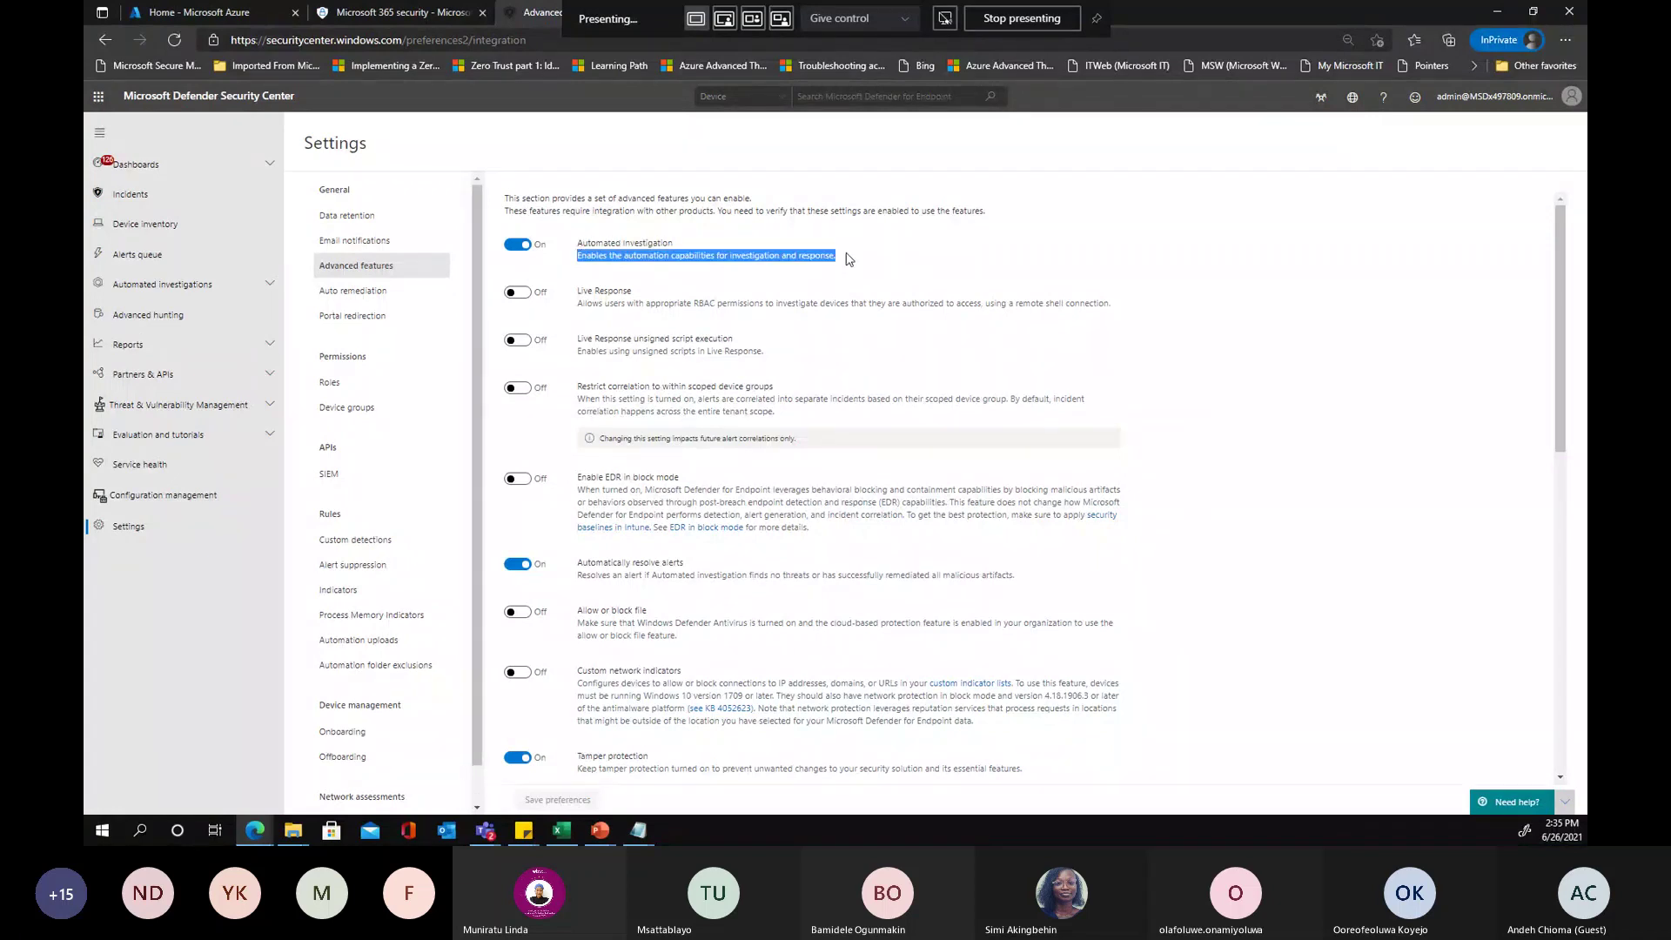
{"action": "left_click", "coordinate": [799, 258]}
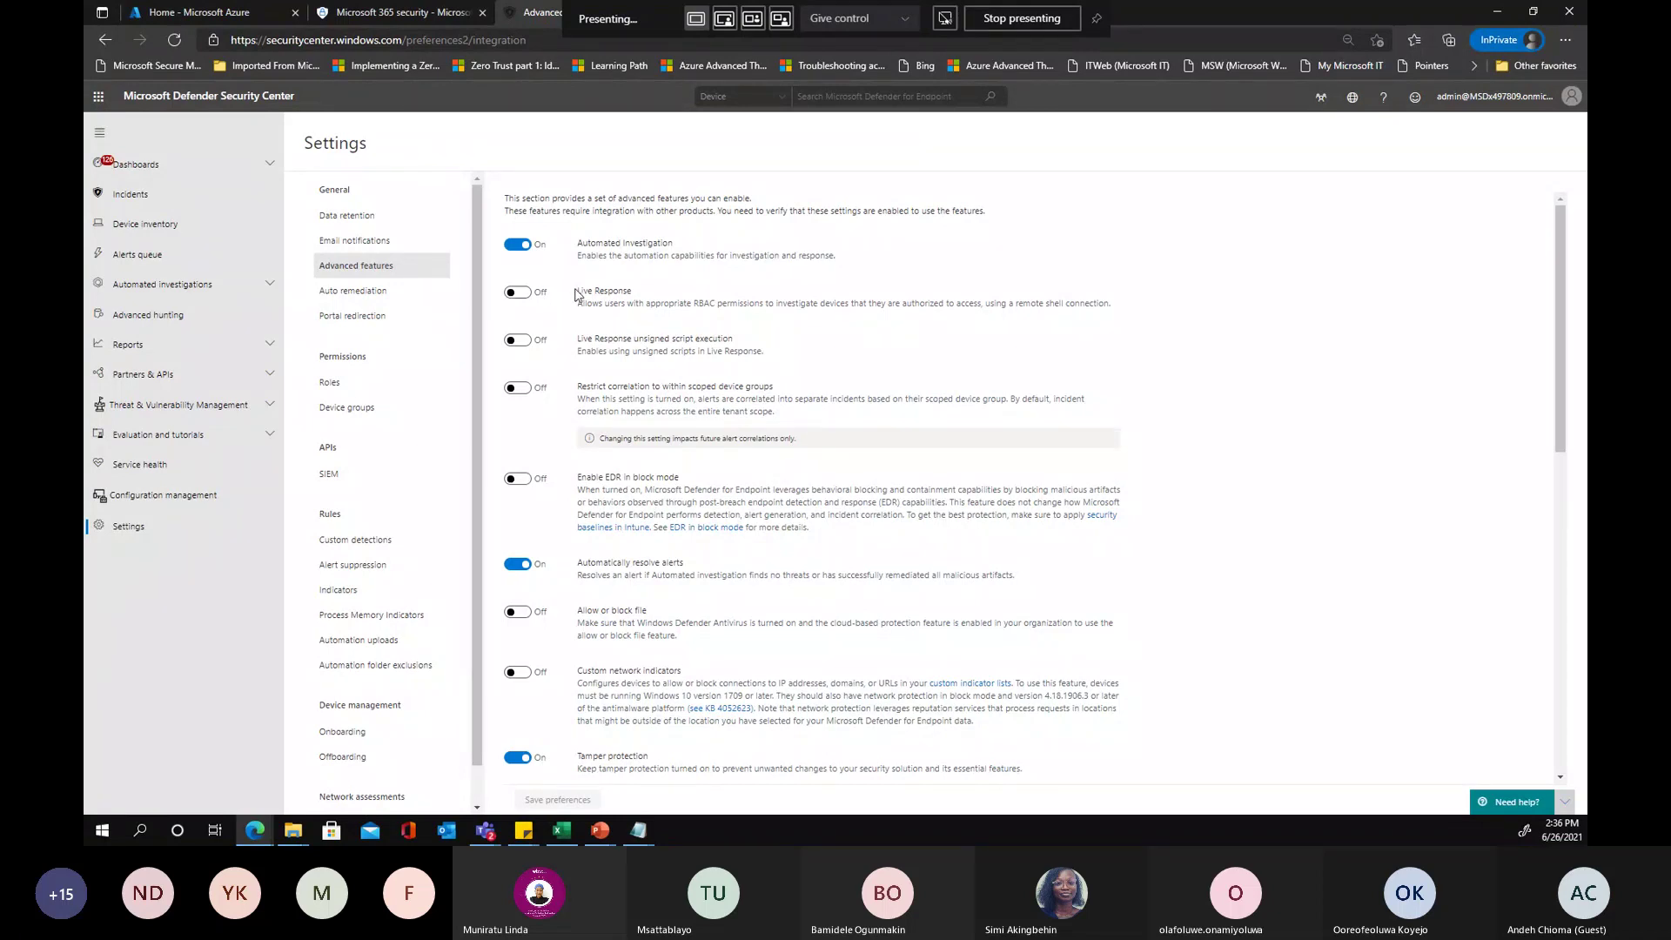
{"action": "left_click_drag", "start_coordinate": [579, 293], "coordinate": [633, 293]}
{"action": "left_click", "coordinate": [632, 294]}
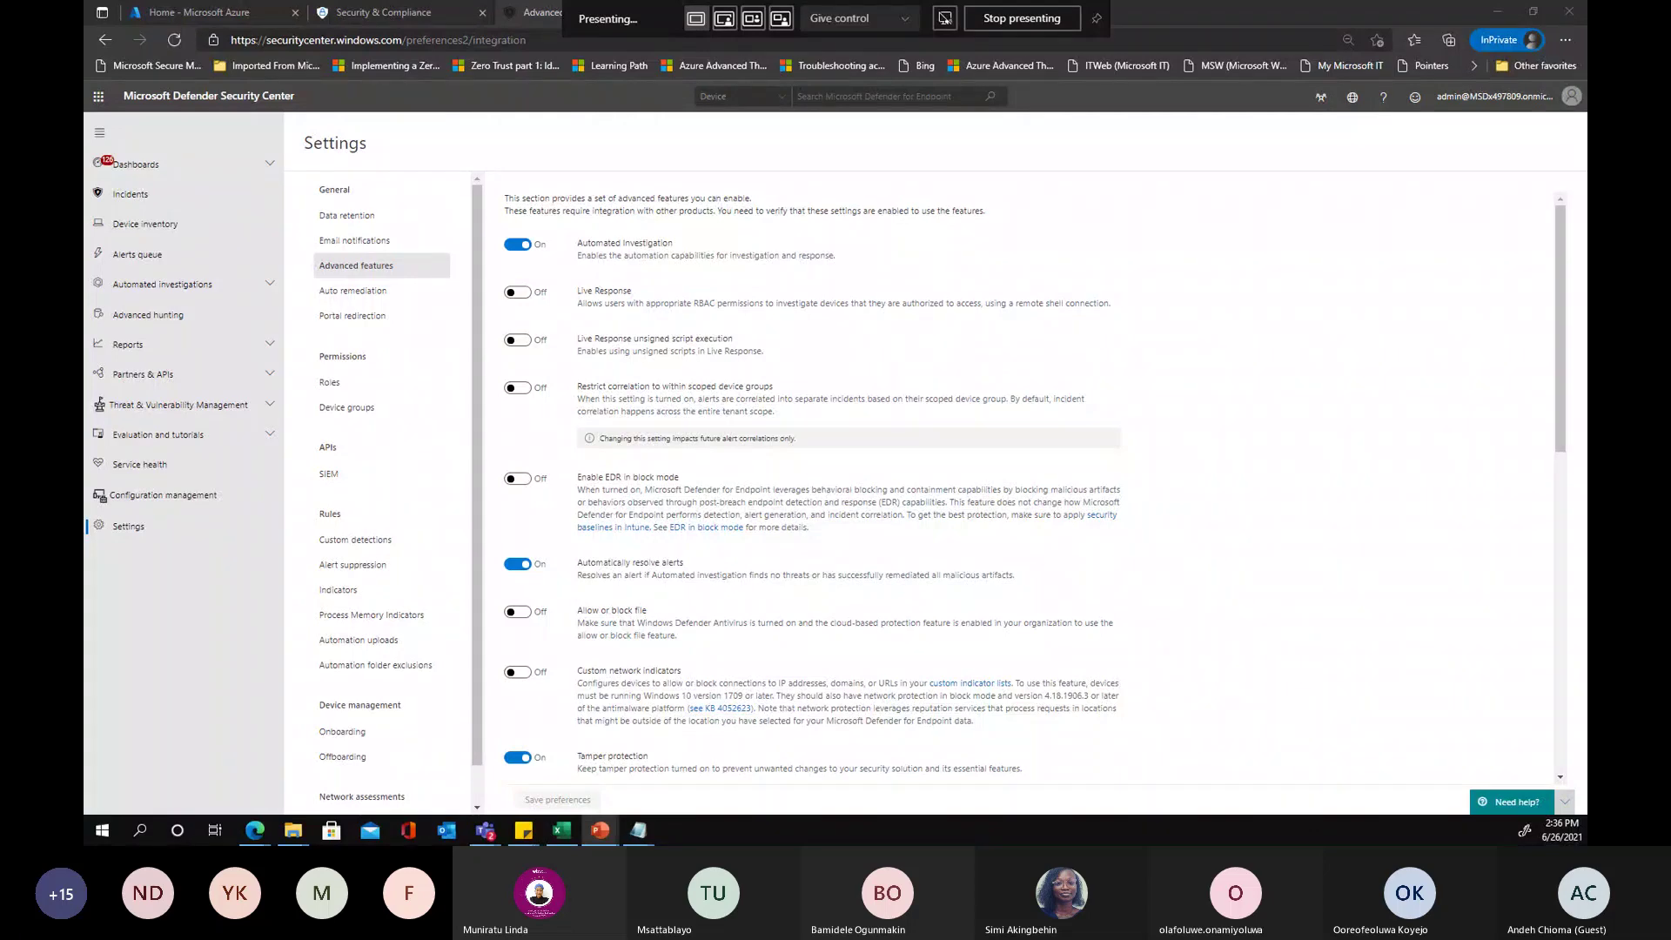
Switch to the live response demo in the slideshow, run dir on the remote device, and upload Get-EventLog.ps1 to the library
{"action": "key", "text": "alt+Tab"}
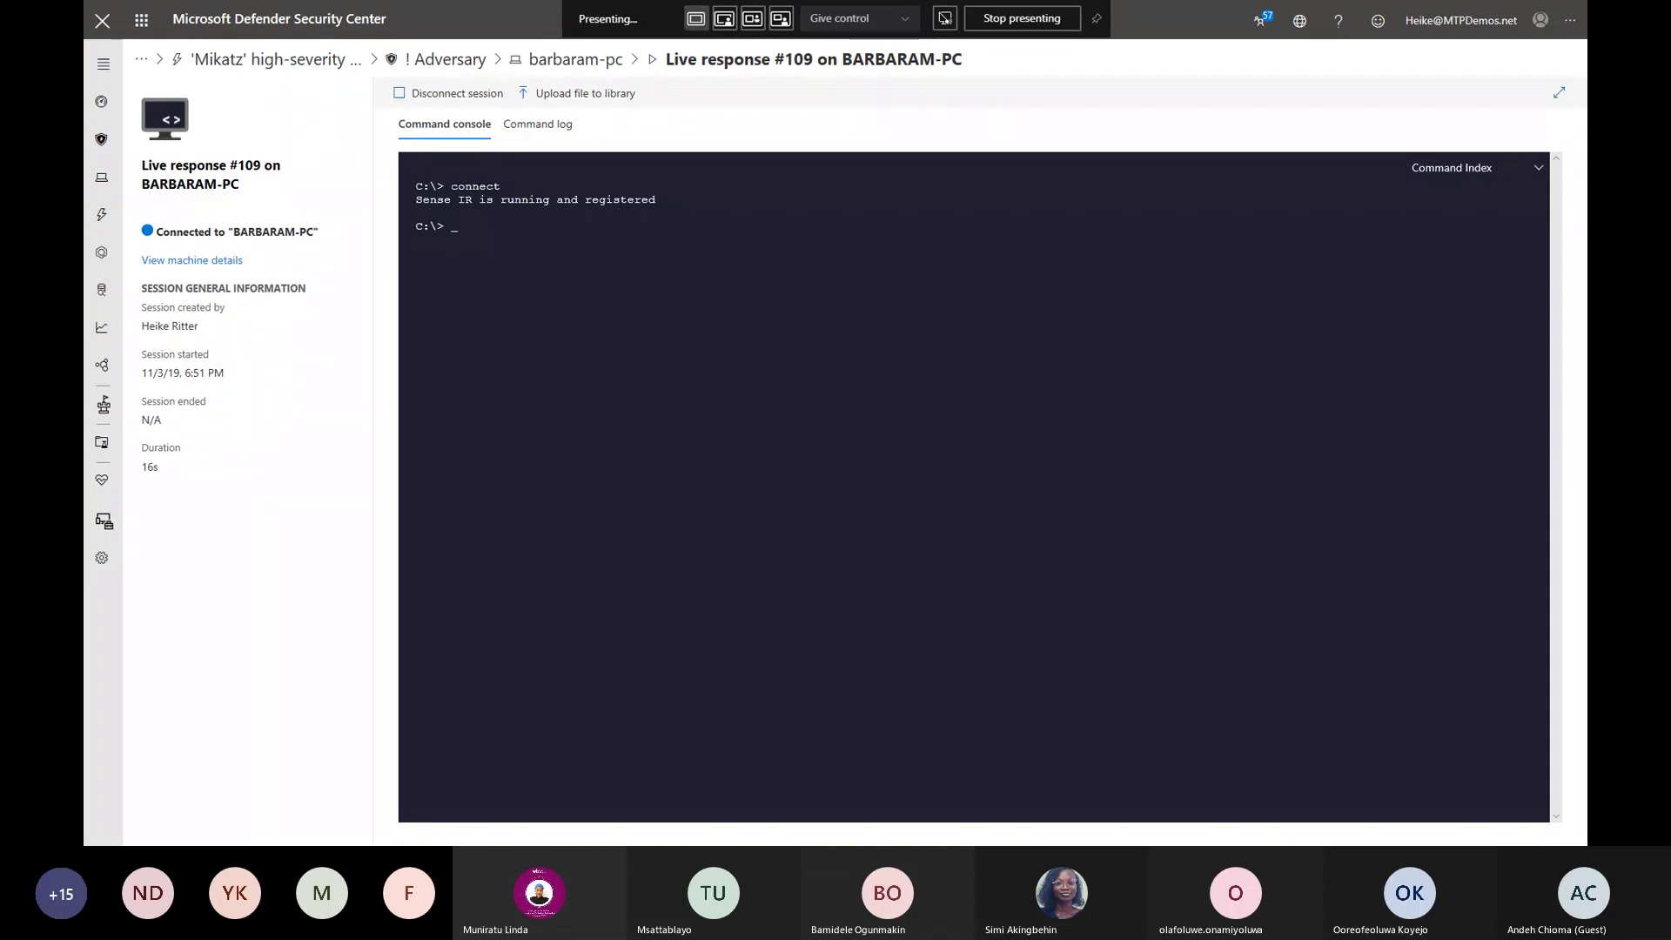
{"action": "type", "text": "dir"}
{"action": "key", "text": "Return"}
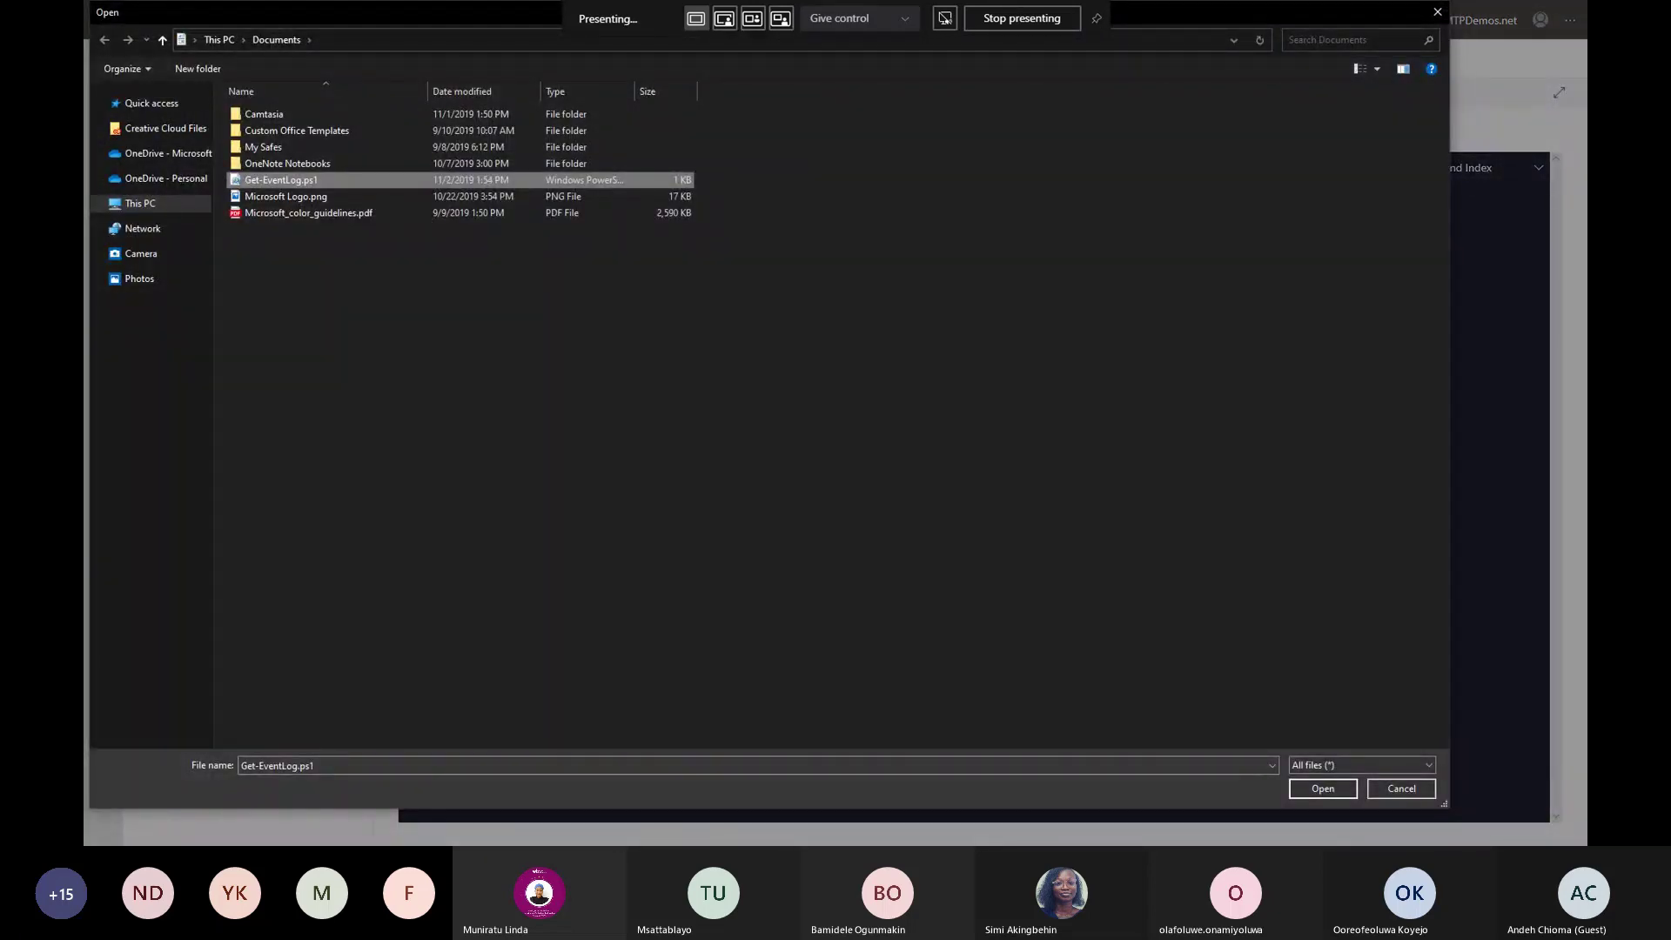
{"action": "key", "text": "Return"}
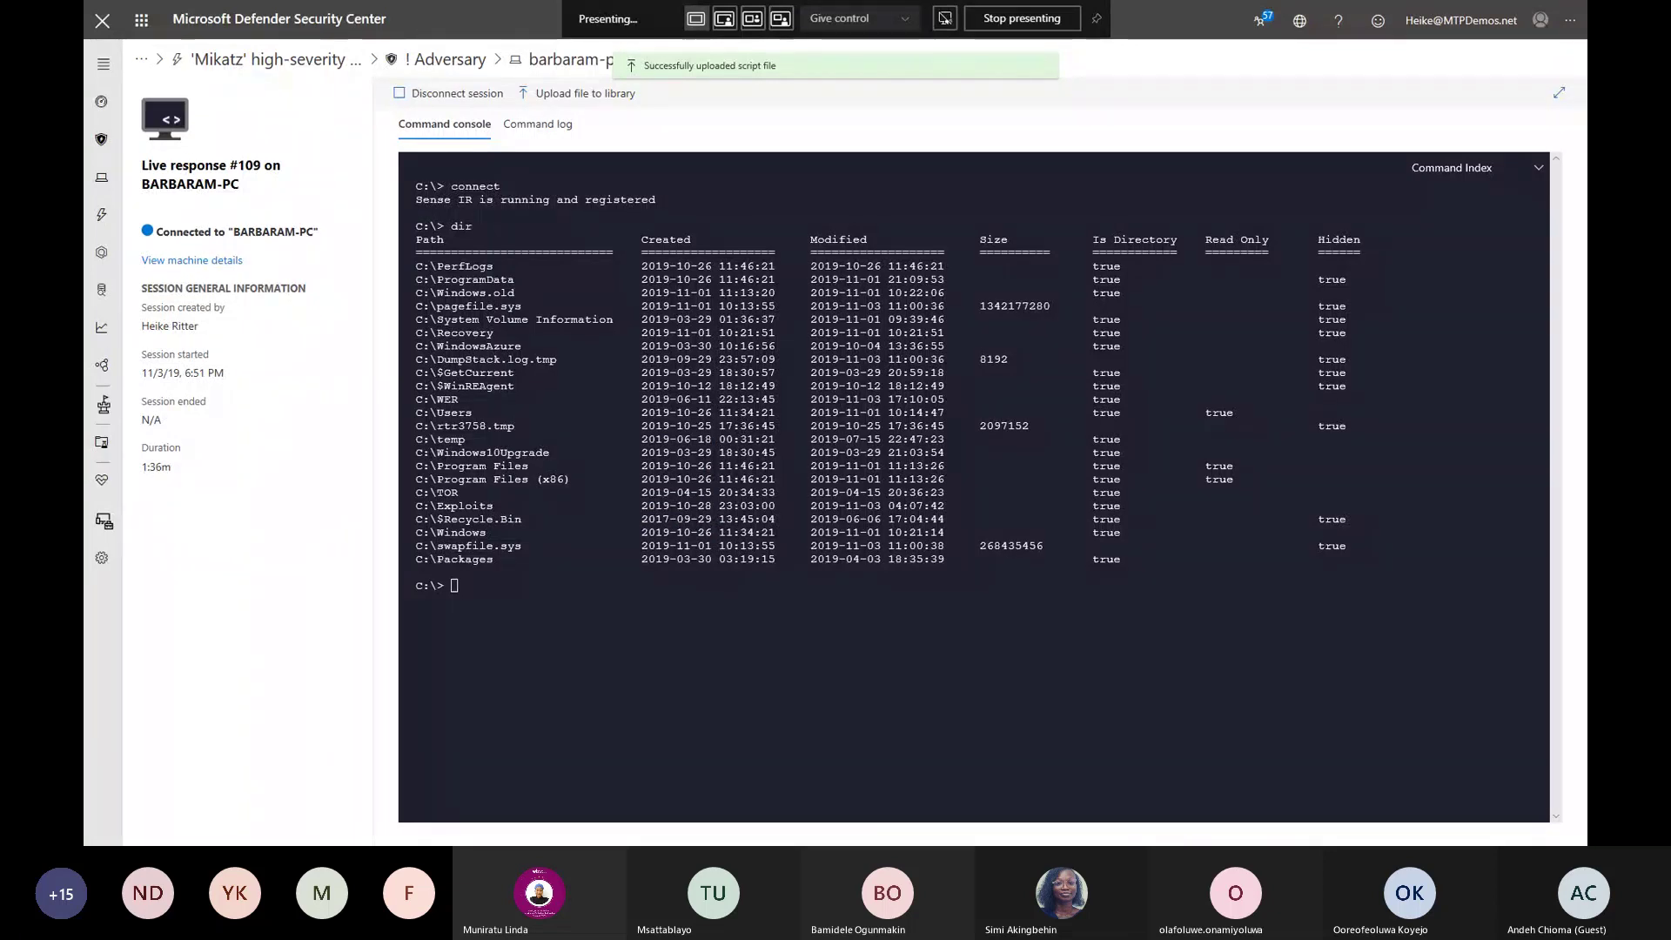
List the live response library files and run the Get-EventLog.ps1 script on the connected device
{"action": "type", "text": "library"}
{"action": "key", "text": "Return"}
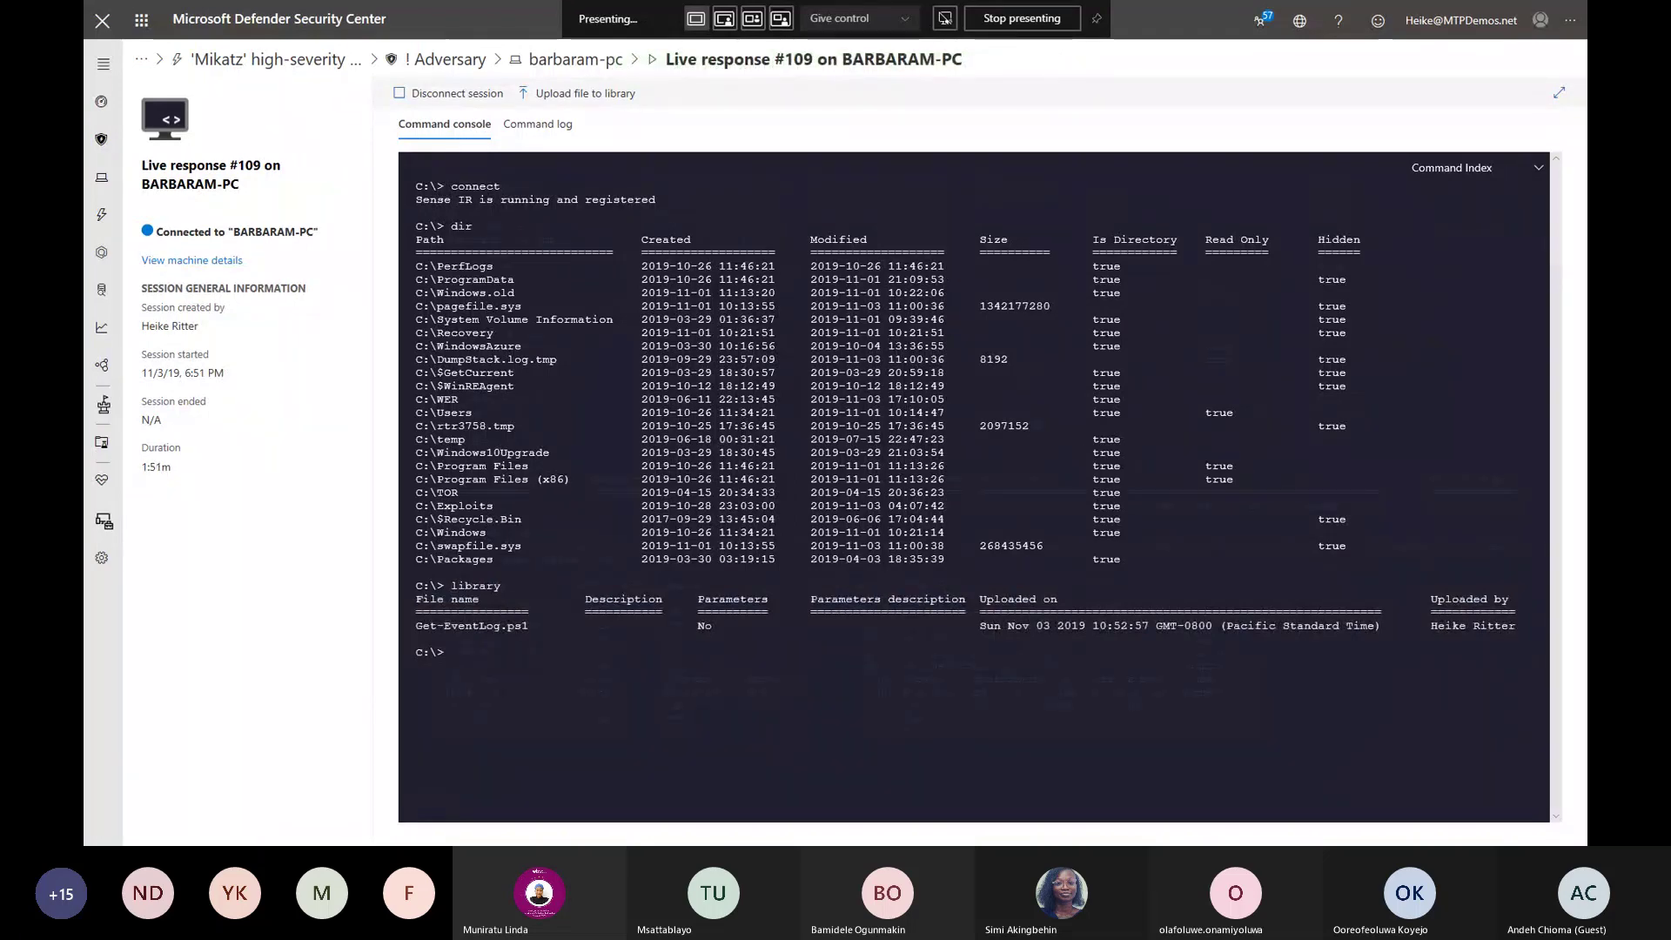
{"action": "type", "text": "run Get-EventLog.ps1"}
{"action": "key", "text": "Return"}
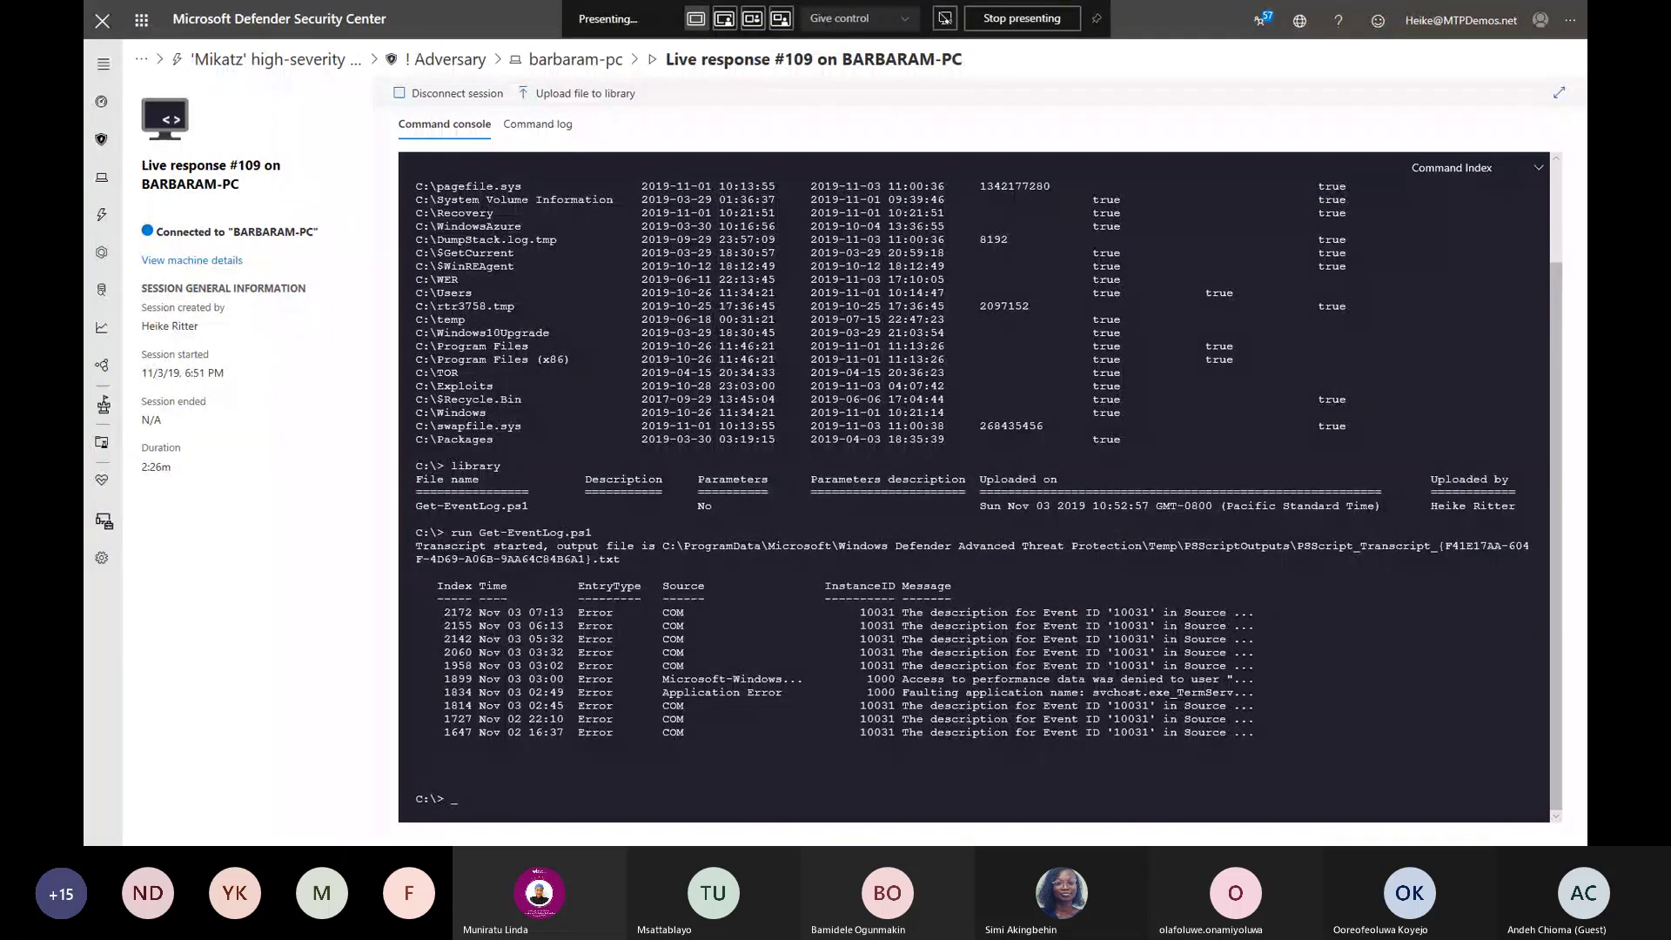
View the live response session's command log and switch back to the Advanced features settings in the browser
{"action": "left_click", "coordinate": [536, 123]}
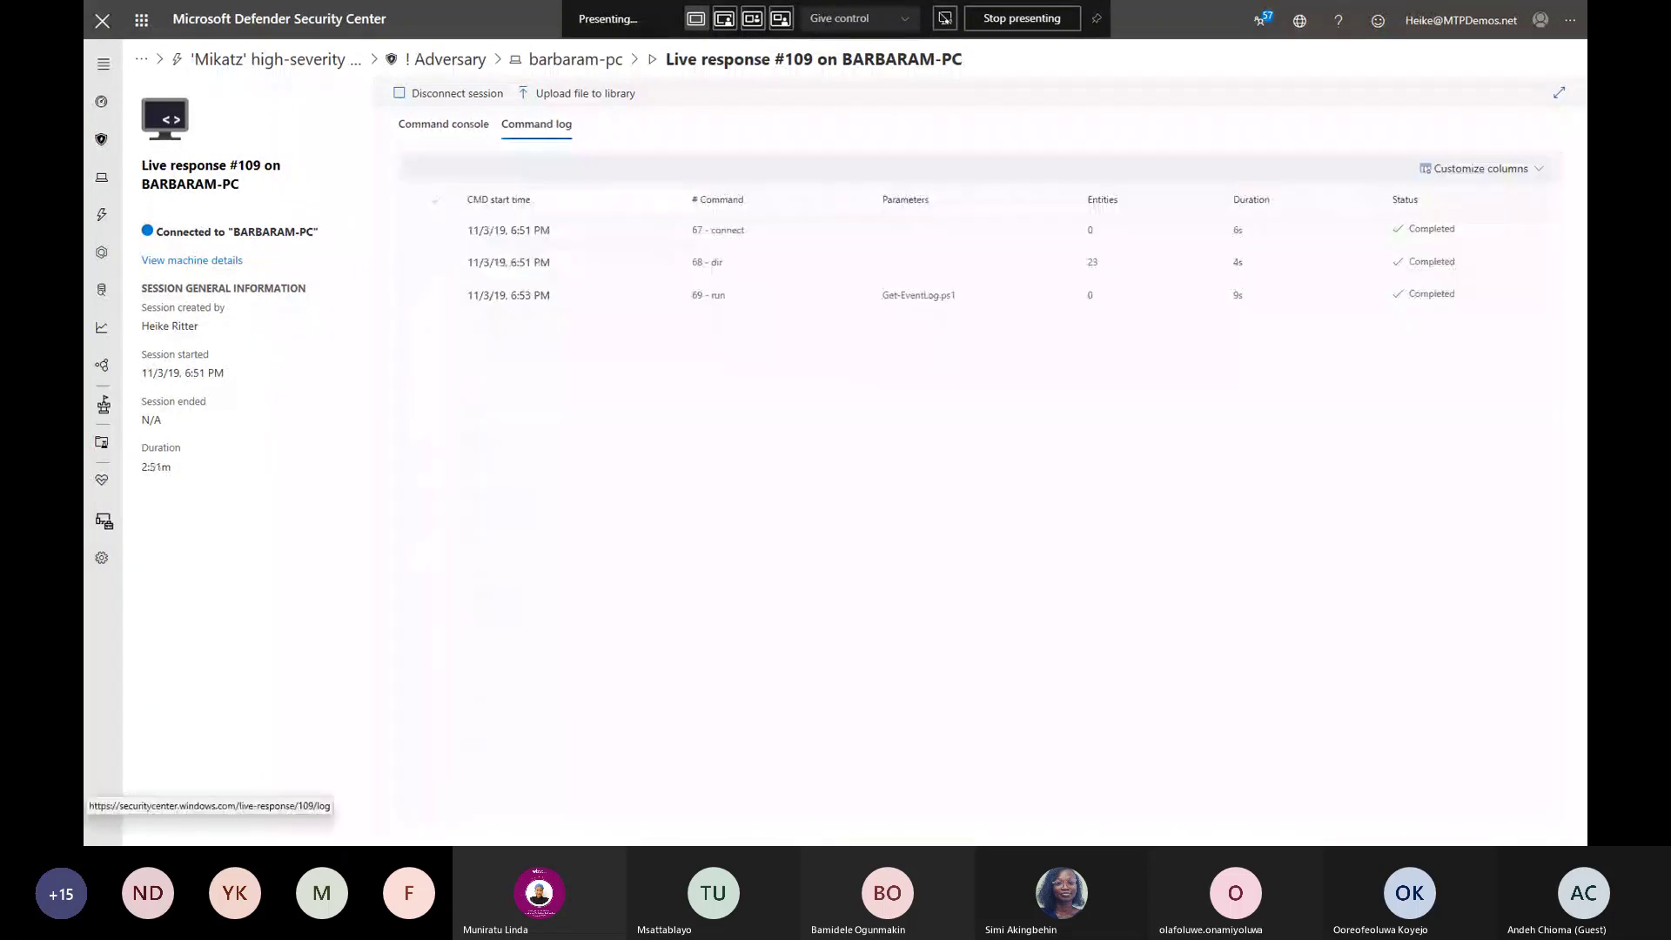
{"action": "key", "text": "alt+Tab"}
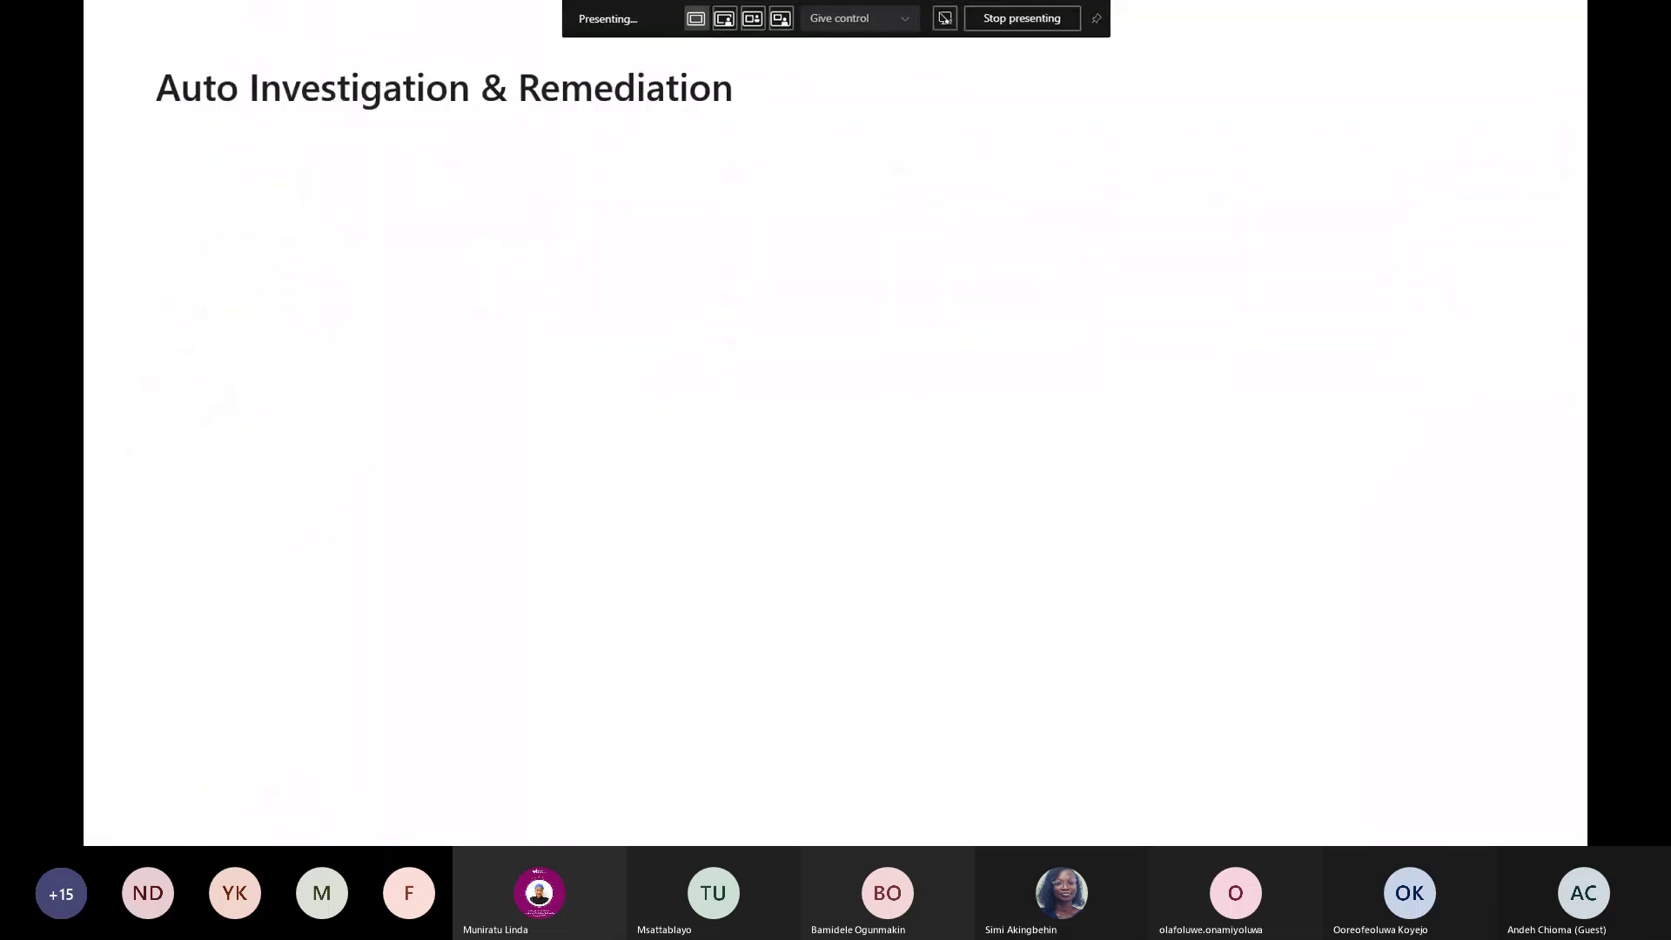
{"action": "key", "text": "alt+Tab"}
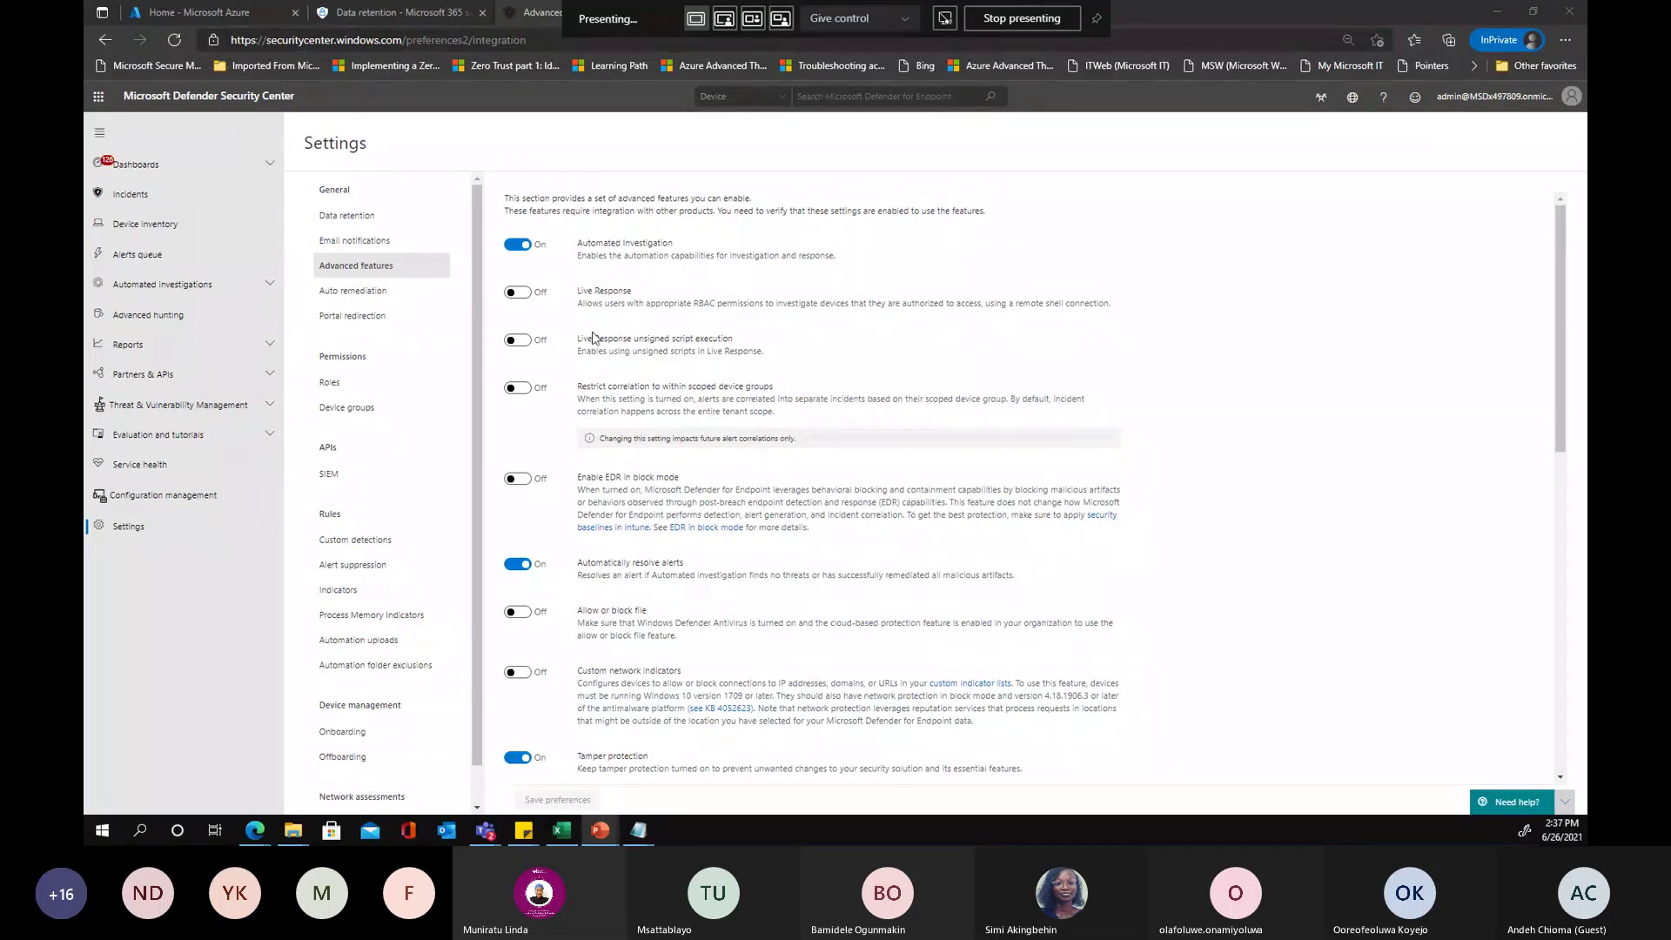
Examine the advanced features for restricting correlation to scoped device groups and enabling EDR in block mode
{"action": "scroll", "coordinate": [690, 540], "scroll_direction": "down", "scroll_amount": 2}
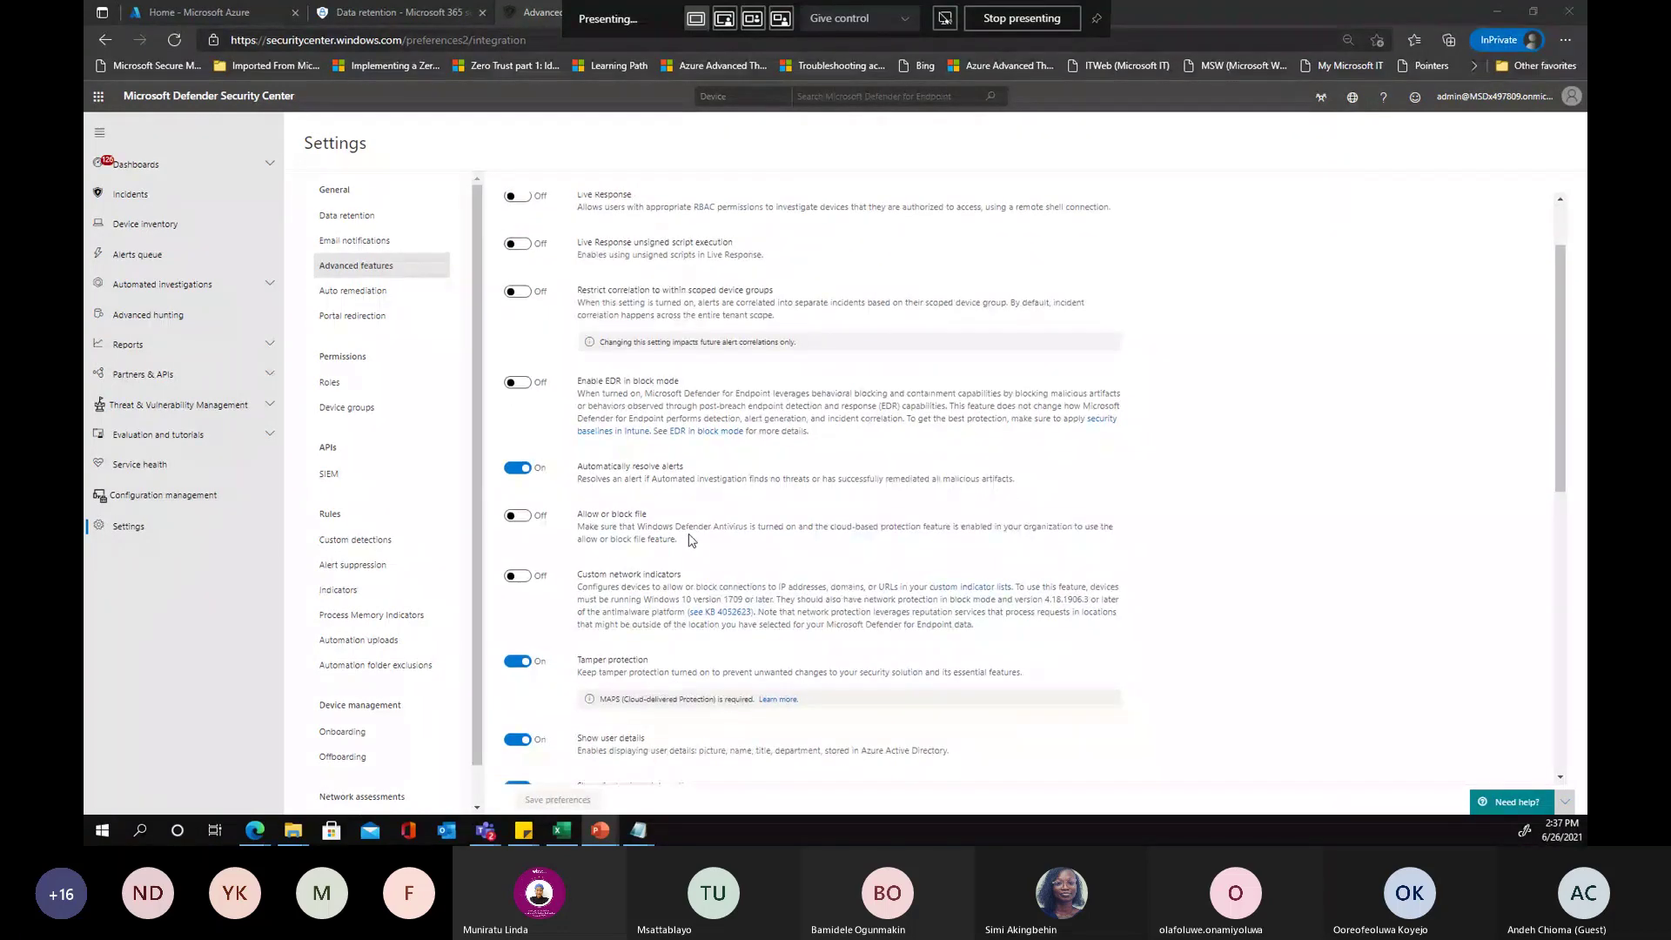
{"action": "left_click_drag", "start_coordinate": [577, 282], "coordinate": [782, 285]}
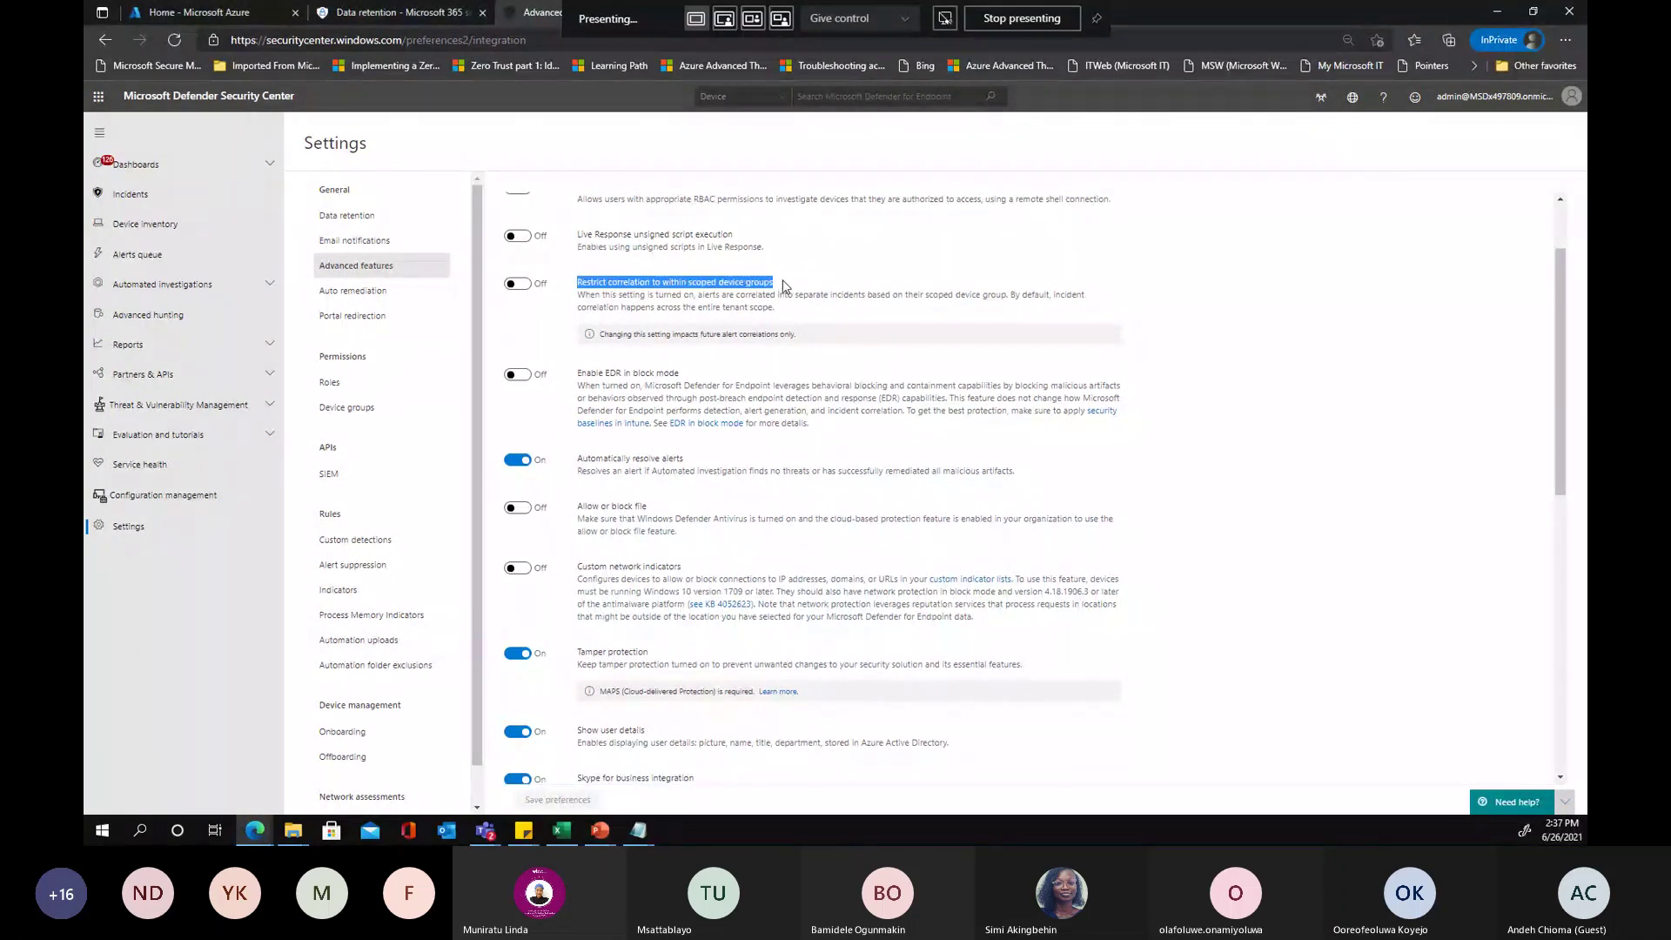
{"action": "left_click", "coordinate": [759, 282]}
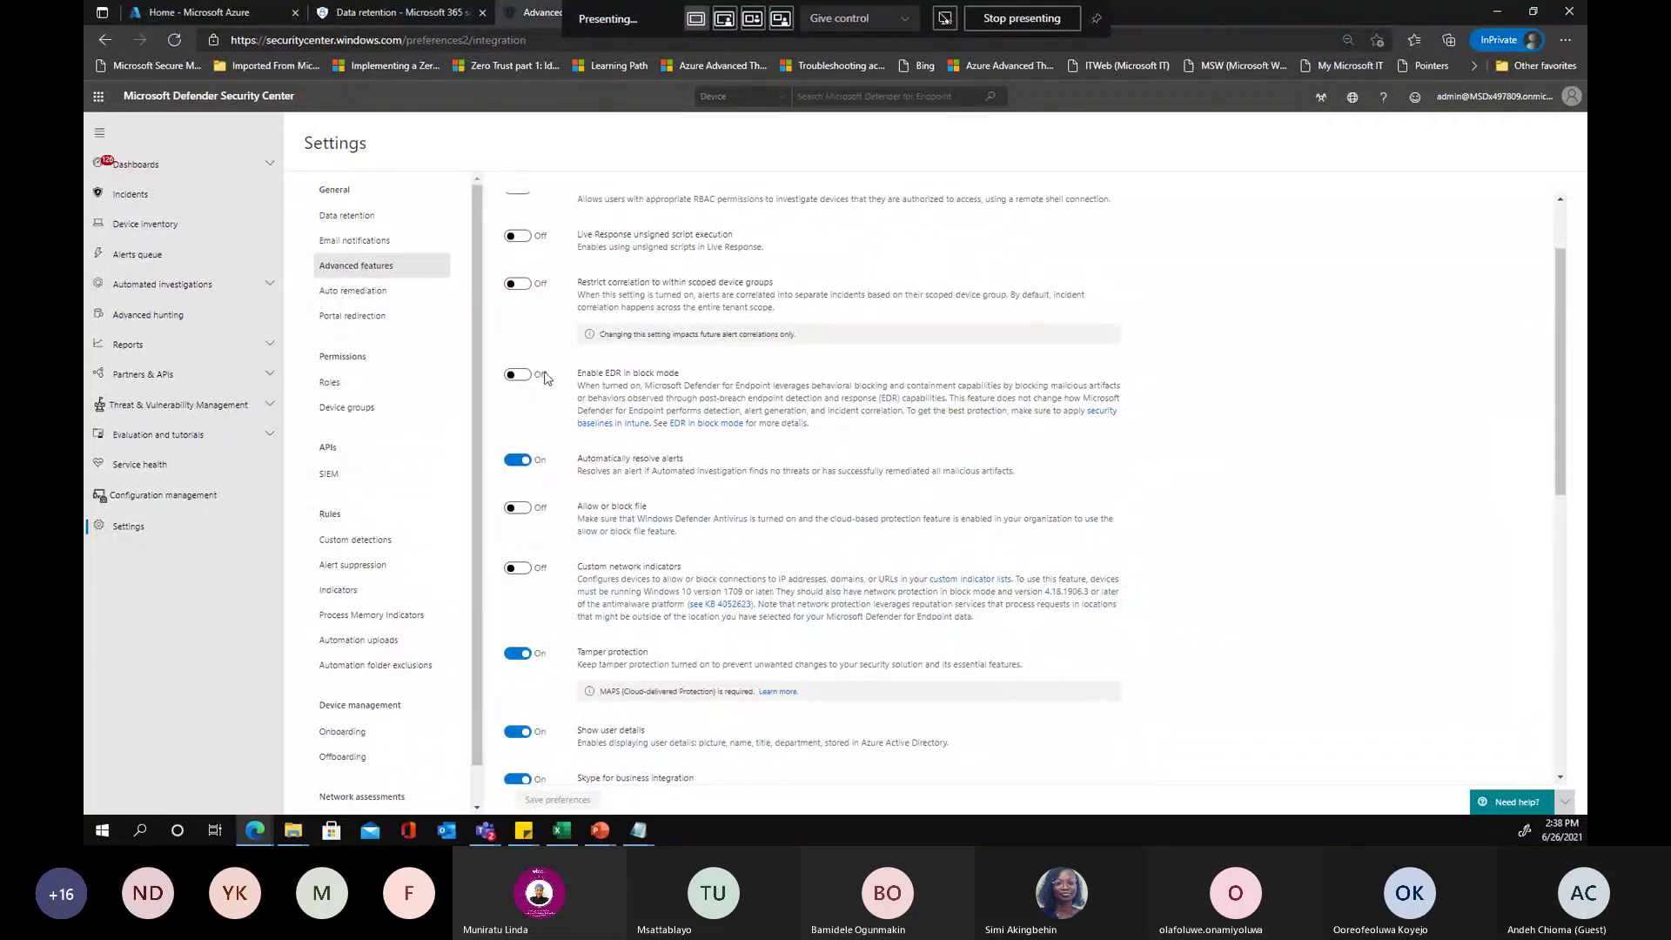
{"action": "scroll", "coordinate": [629, 394], "scroll_direction": "down", "scroll_amount": 1}
{"action": "scroll", "coordinate": [629, 394], "scroll_direction": "down", "scroll_amount": 1}
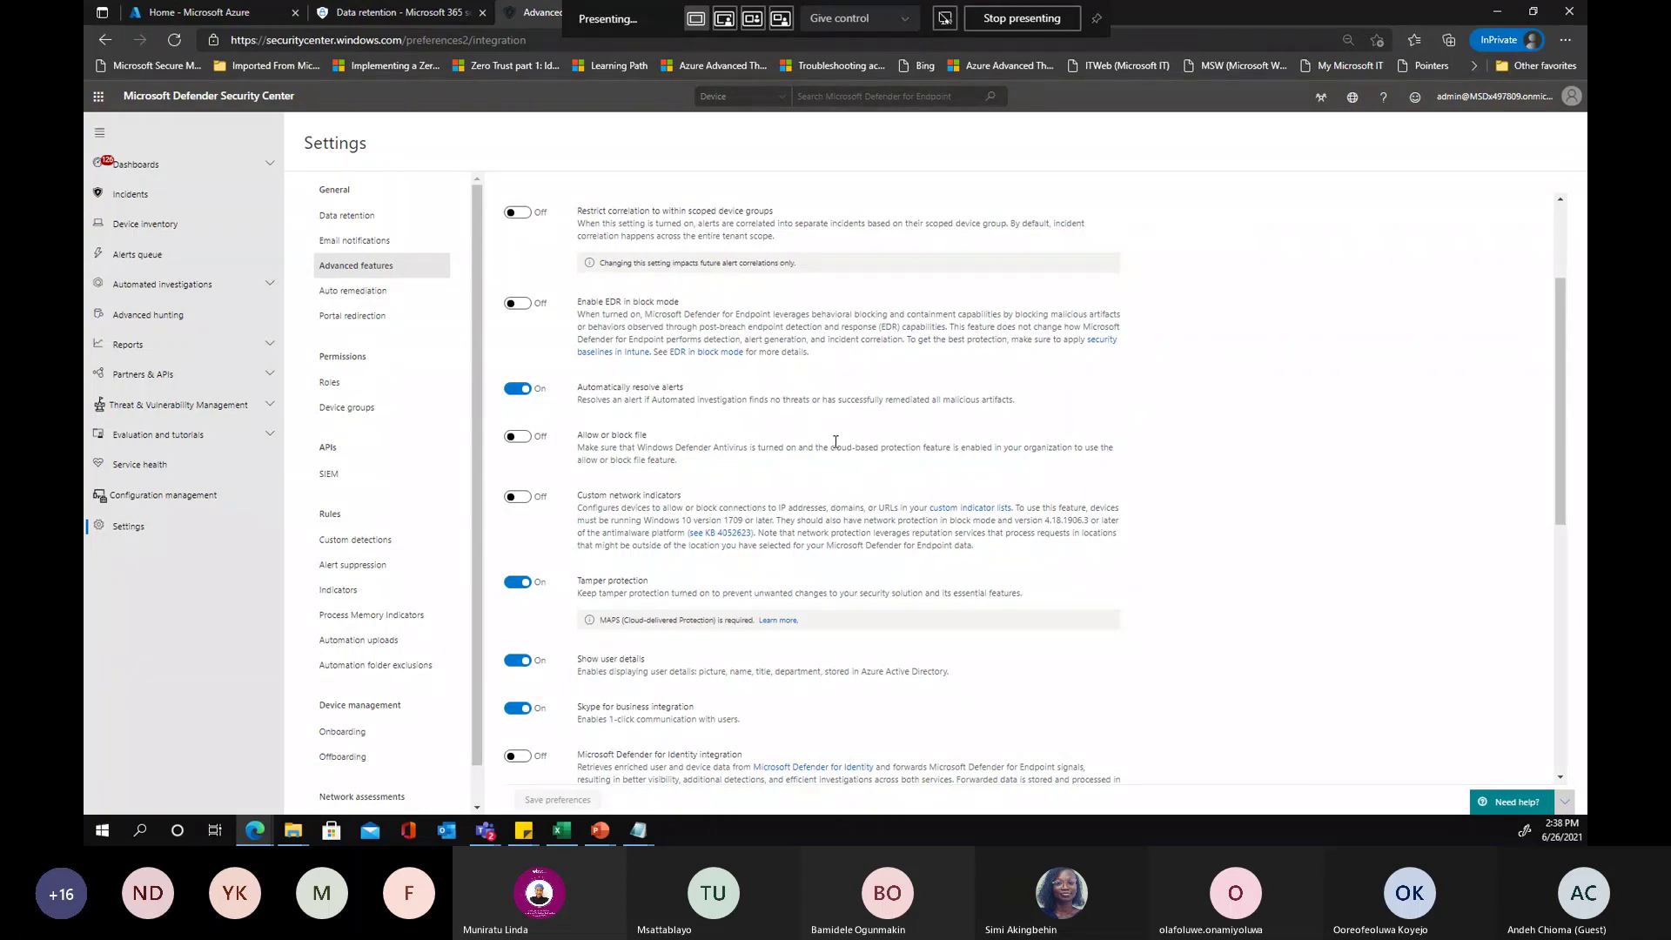
Turn on EDR in block mode and Restrict correlation to within scoped device groups
{"action": "left_click_drag", "start_coordinate": [580, 302], "coordinate": [632, 300]}
{"action": "left_click", "coordinate": [598, 293]}
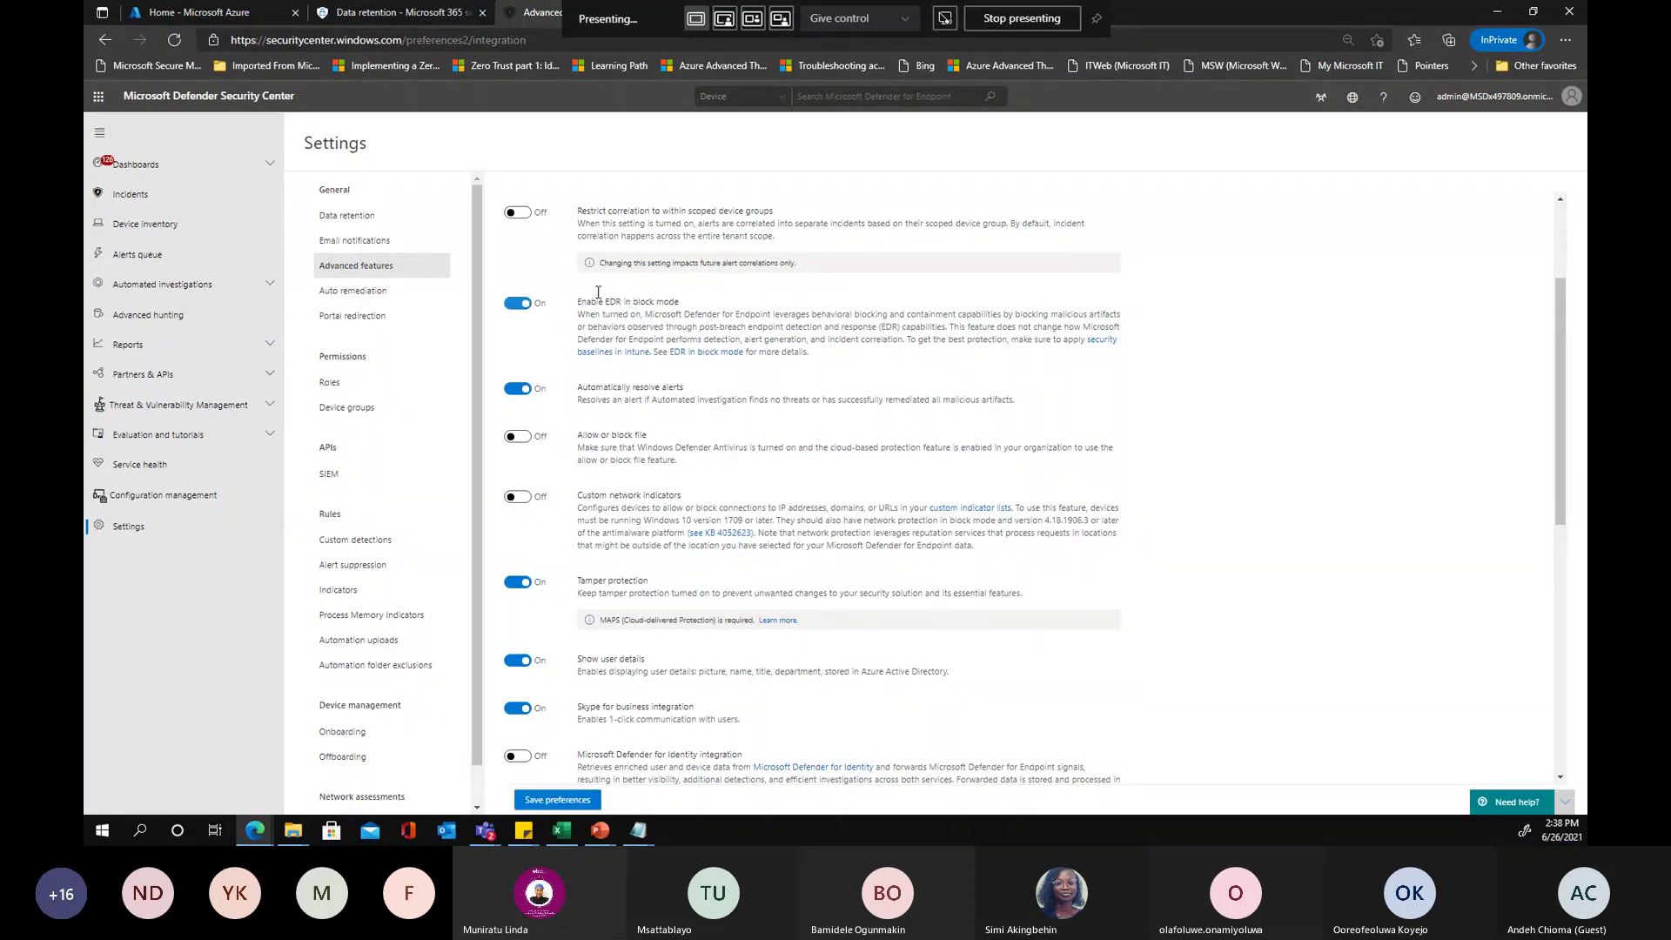
{"action": "scroll", "coordinate": [740, 303], "scroll_direction": "up", "scroll_amount": 2}
{"action": "scroll", "coordinate": [743, 300], "scroll_direction": "down", "scroll_amount": 1}
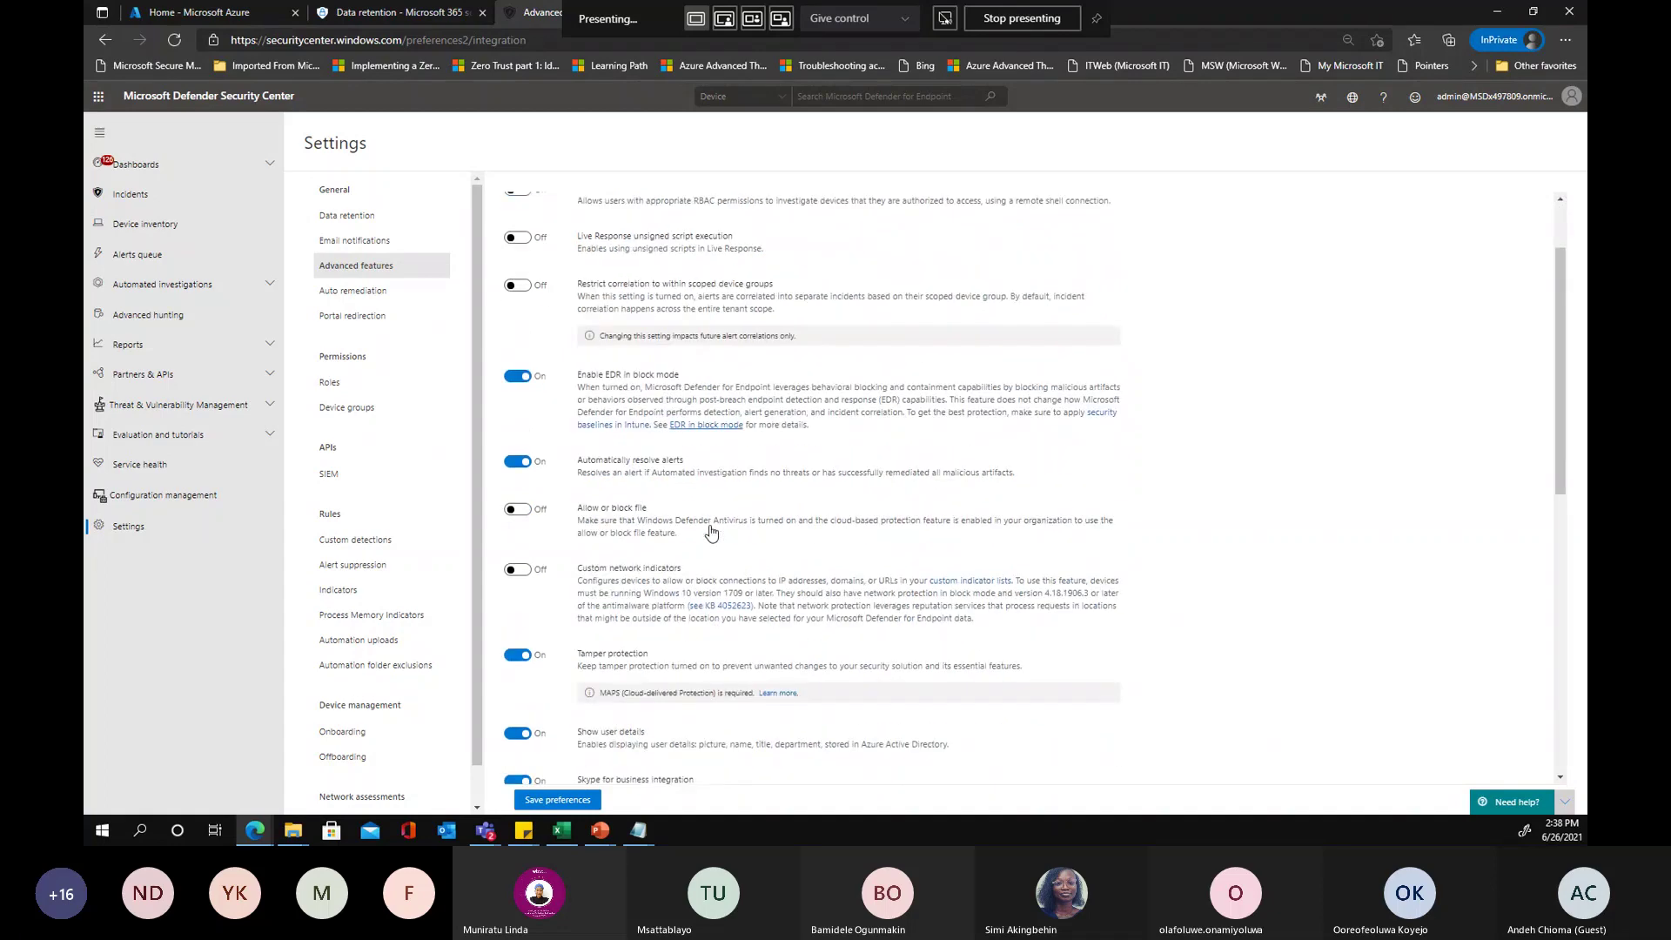
{"action": "left_click", "coordinate": [518, 280]}
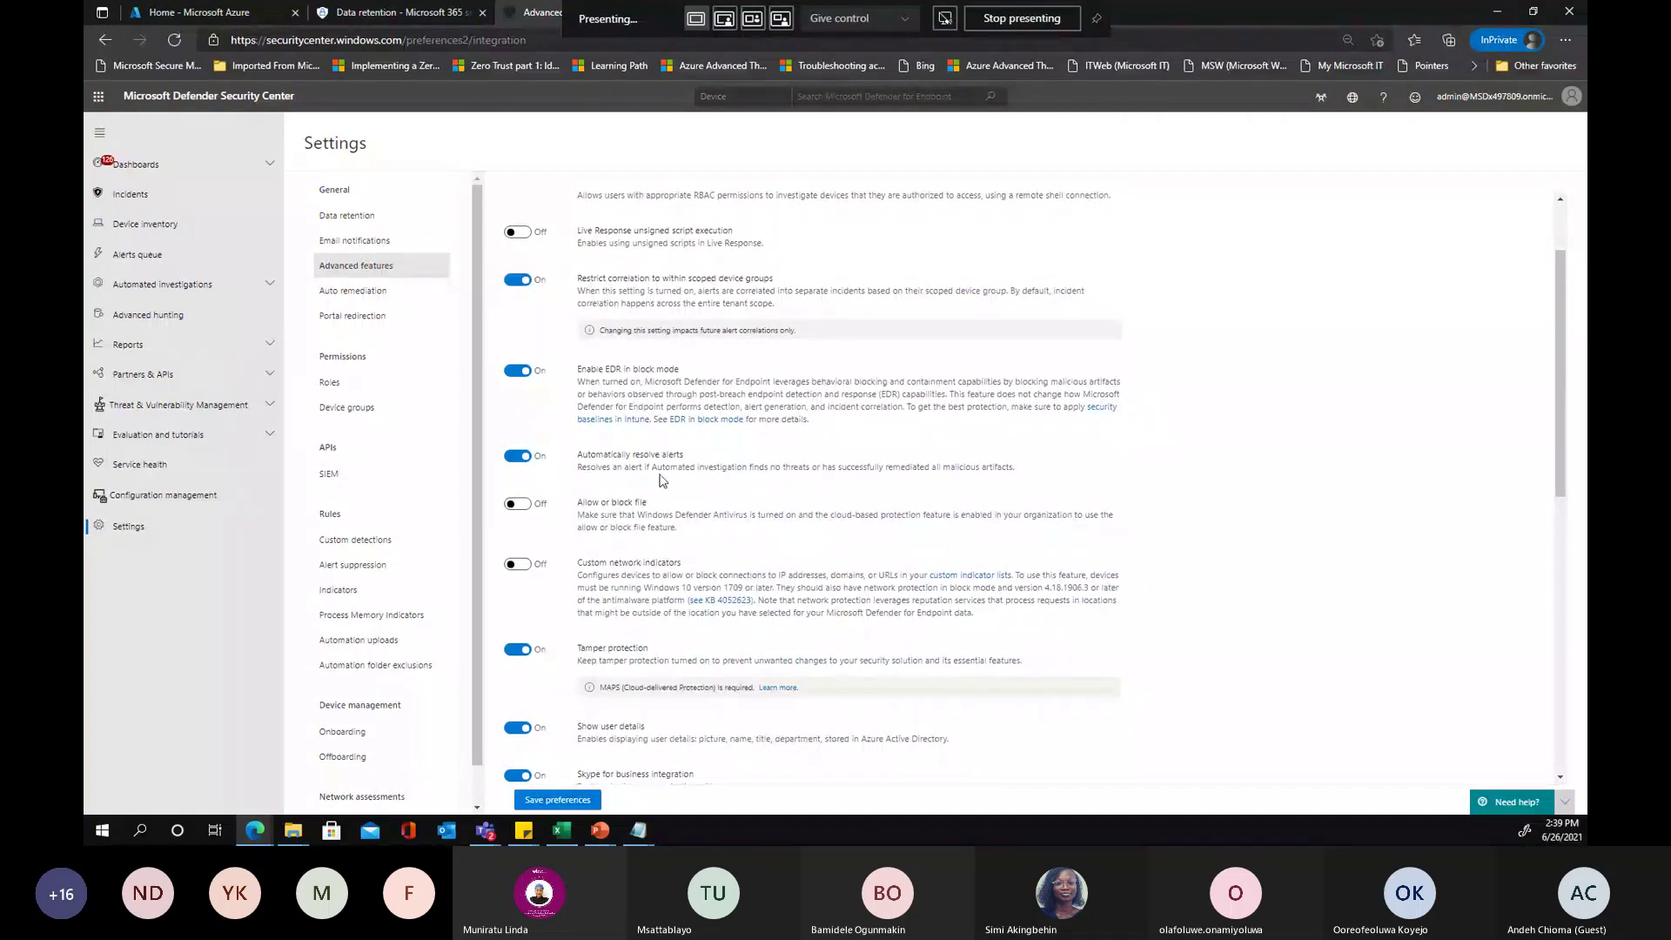
Turn on the Allow or block file advanced feature, after reviewing the Automatically resolve alerts setting
{"action": "scroll", "coordinate": [659, 480], "scroll_direction": "down", "scroll_amount": 1}
{"action": "left_click_drag", "start_coordinate": [576, 333], "coordinate": [746, 348]}
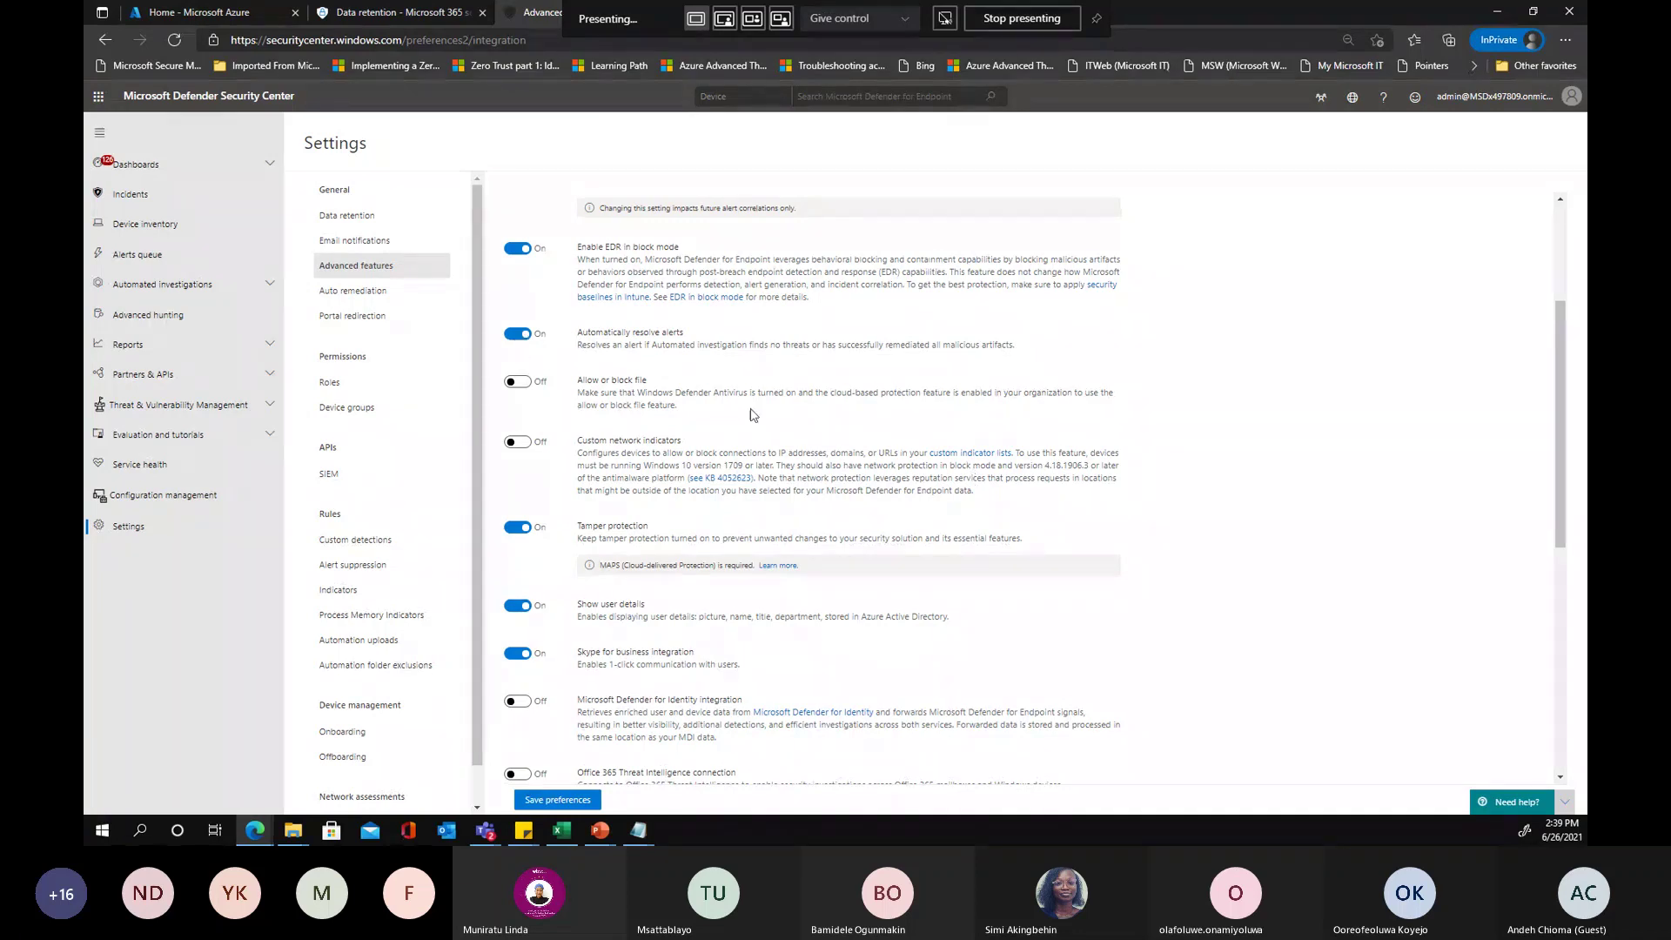
{"action": "left_click", "coordinate": [519, 387]}
{"action": "left_click_drag", "start_coordinate": [576, 381], "coordinate": [648, 391]}
{"action": "left_click", "coordinate": [653, 392]}
{"action": "left_click_drag", "start_coordinate": [641, 393], "coordinate": [749, 394]}
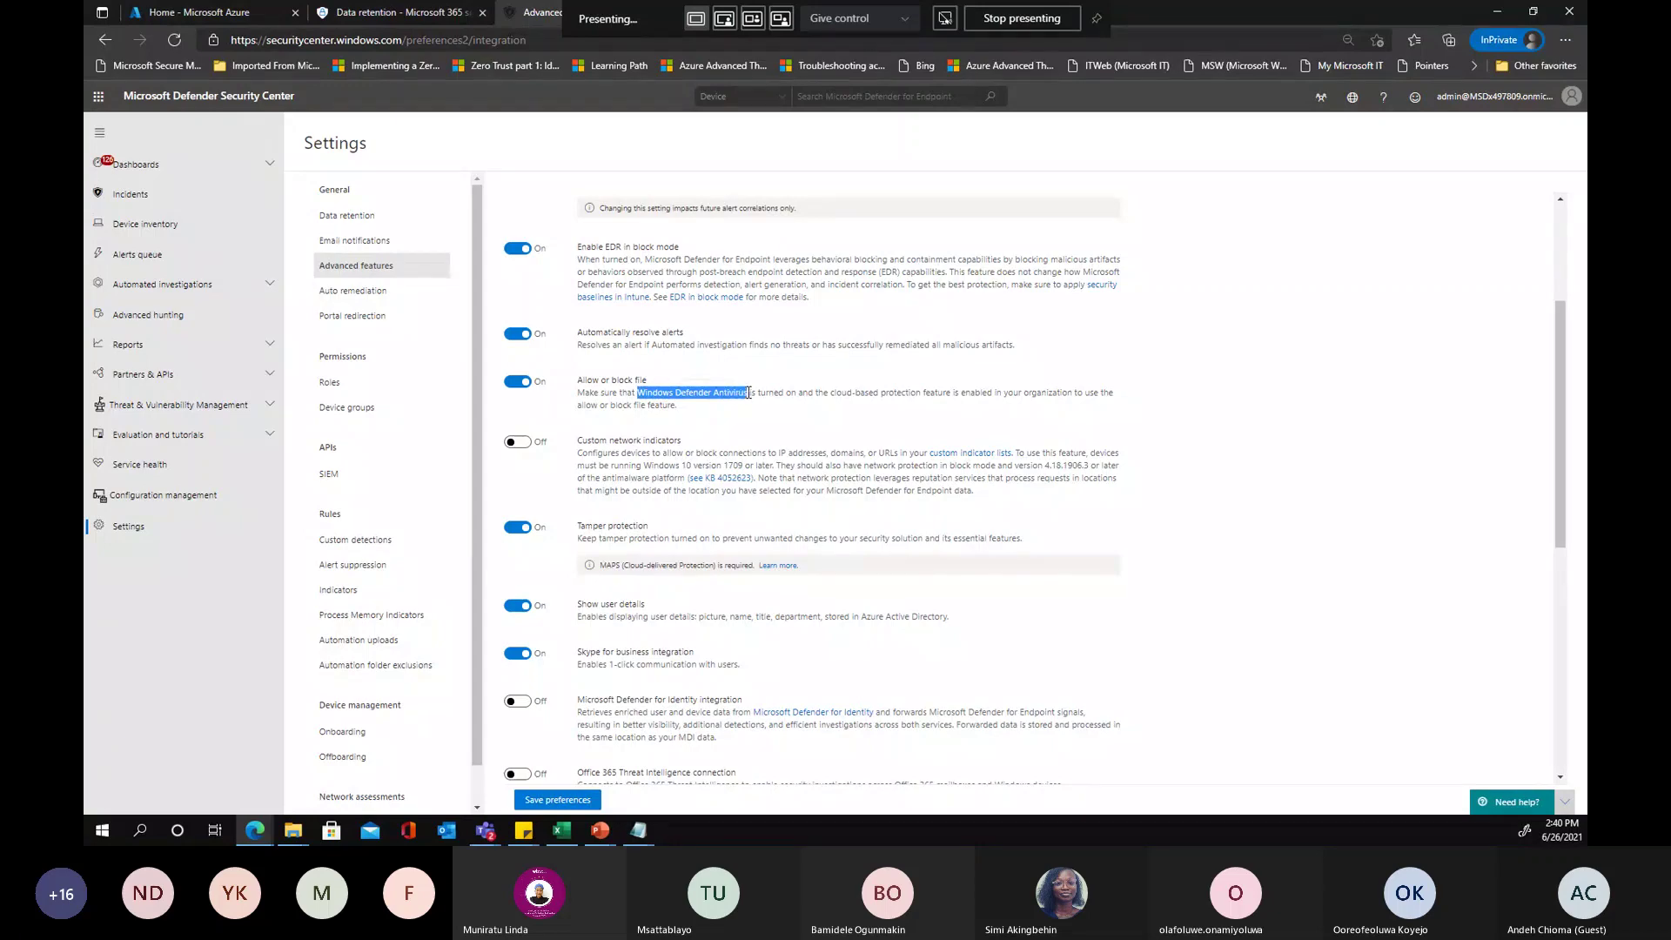
{"action": "left_click", "coordinate": [750, 393]}
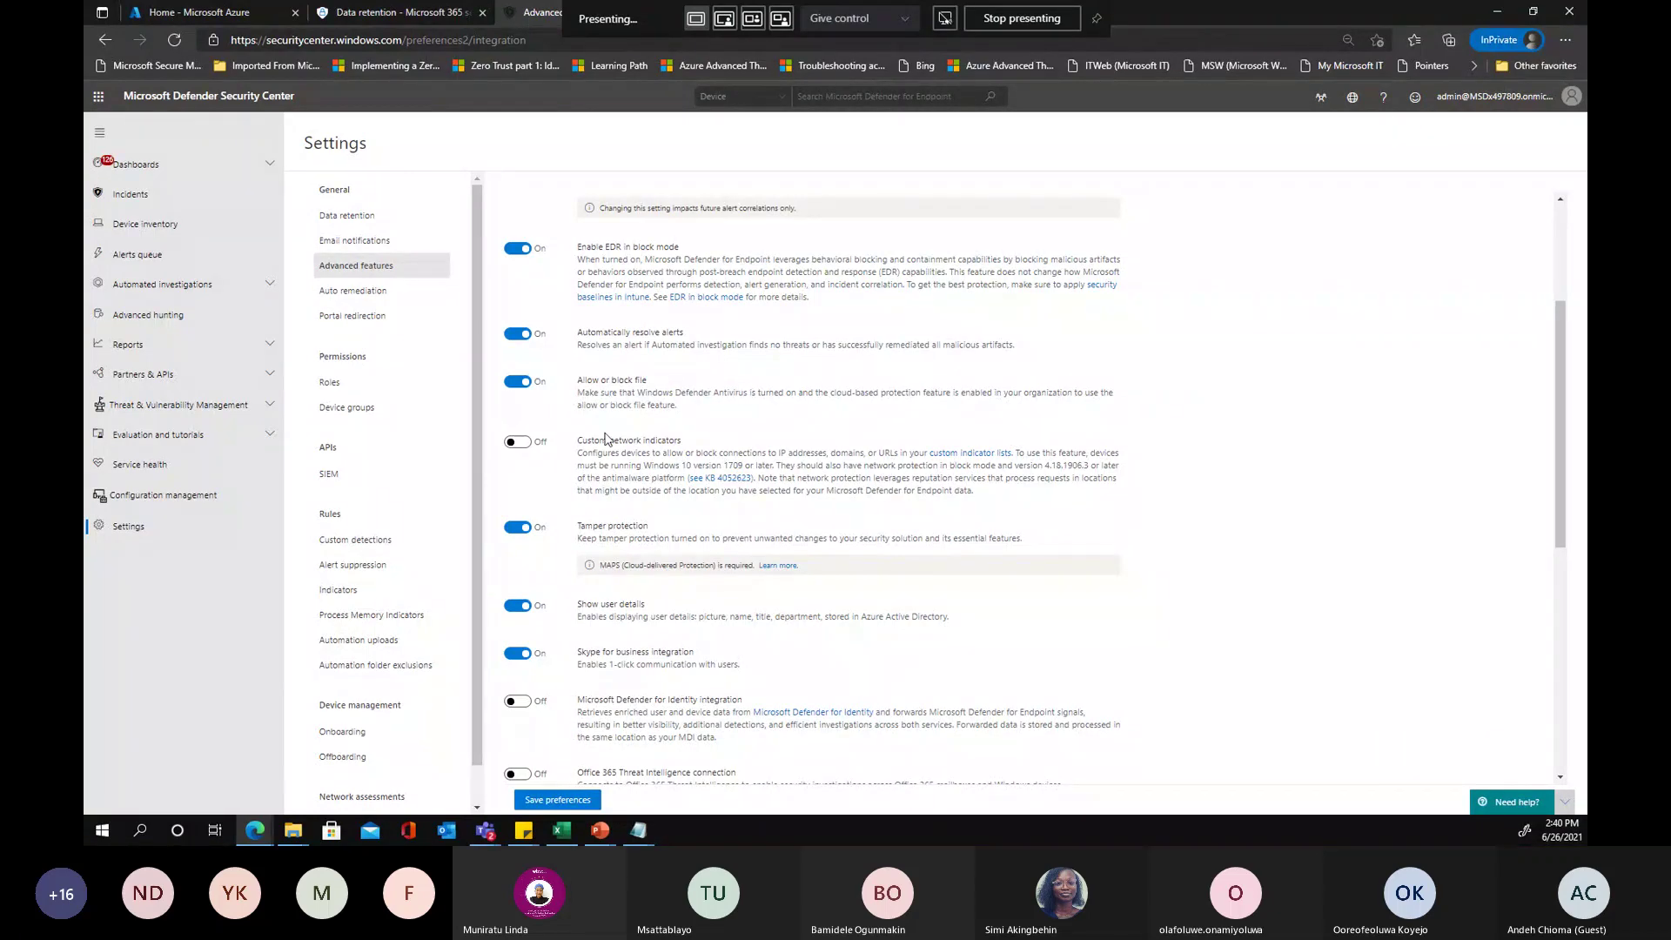
Show the Persistent Control Mechanisms slide in PowerPoint, and turn on Custom network indicators in Defender Security Center's advanced features
{"action": "scroll", "coordinate": [608, 440], "scroll_direction": "down", "scroll_amount": 1}
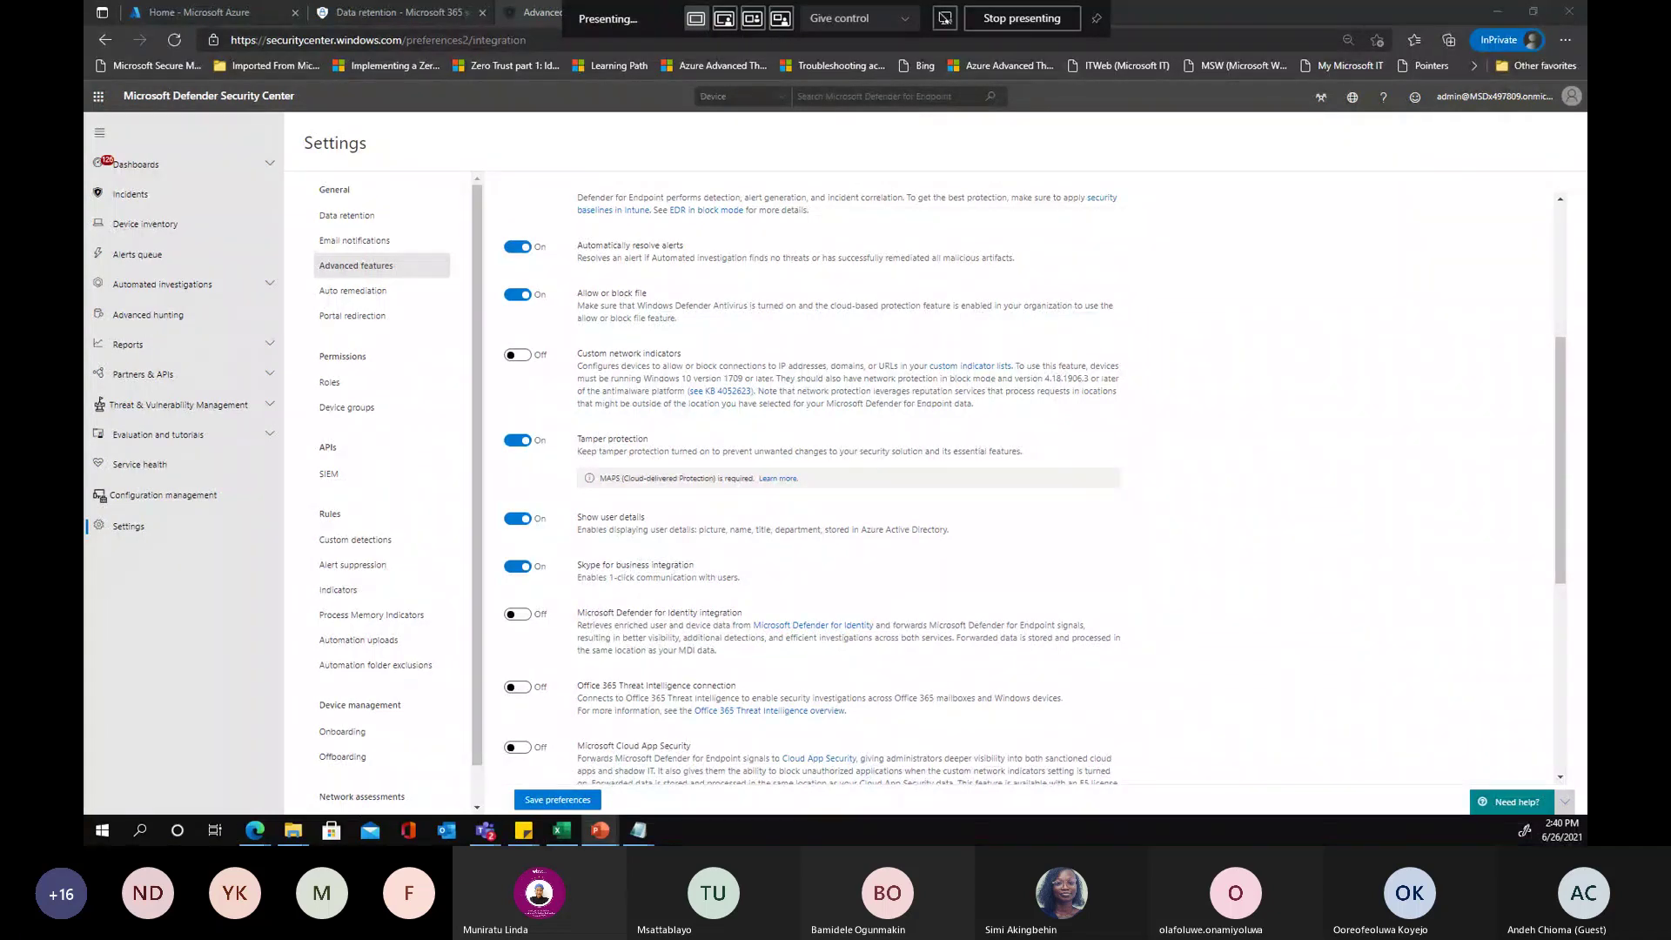
{"action": "key", "text": "alt+Tab"}
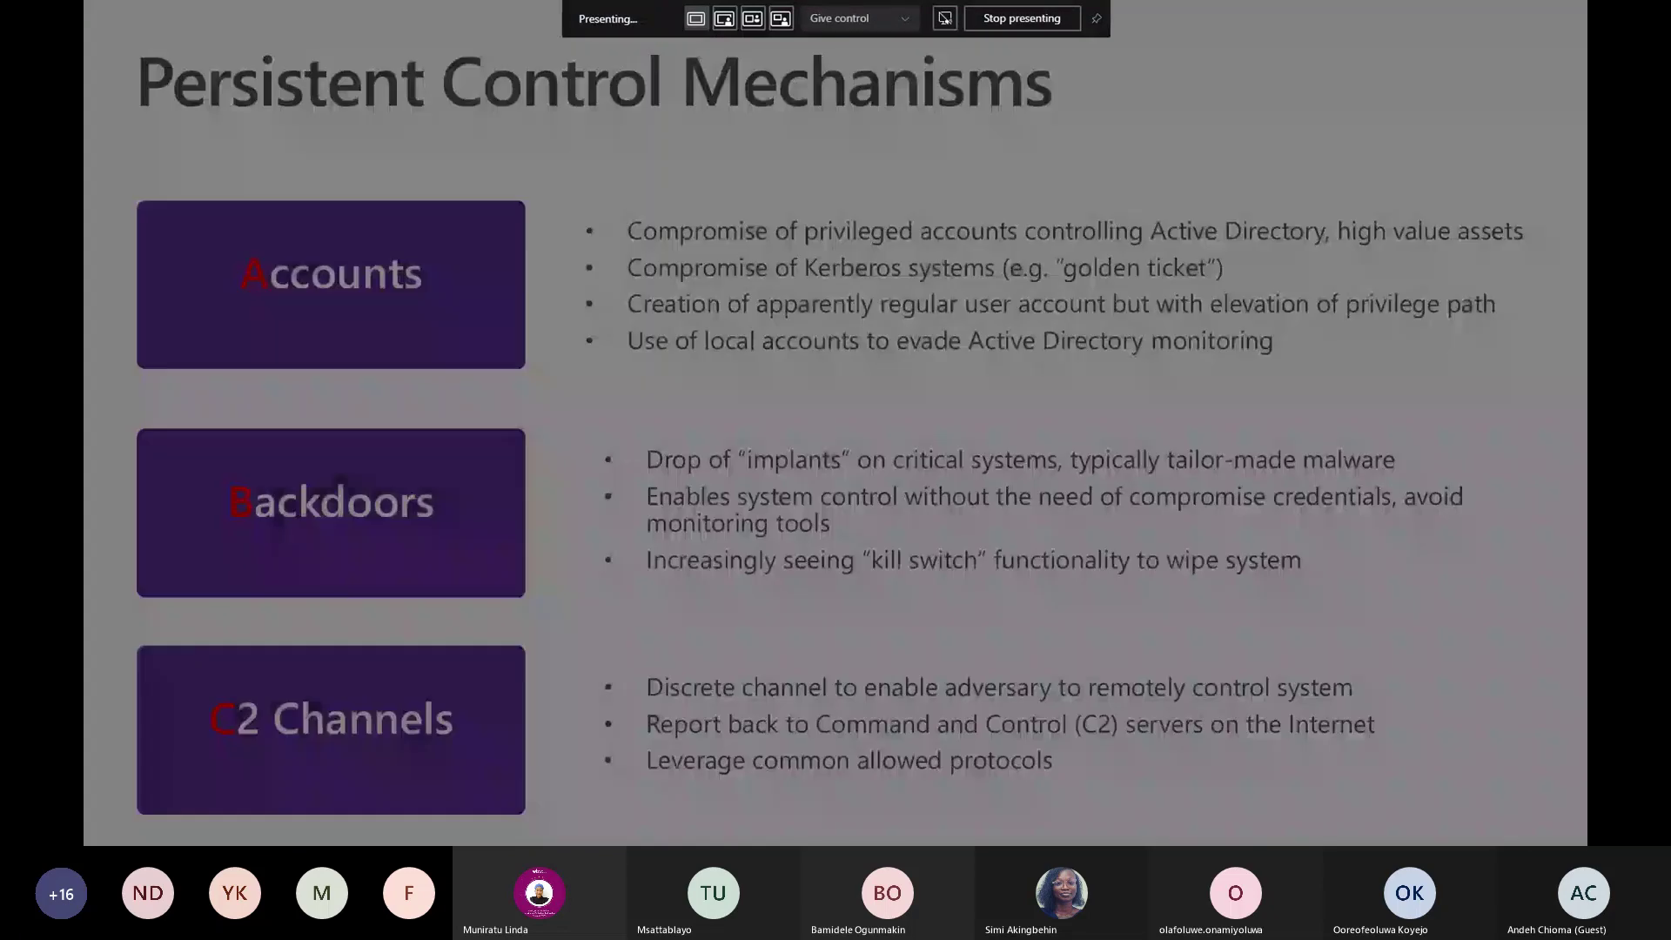
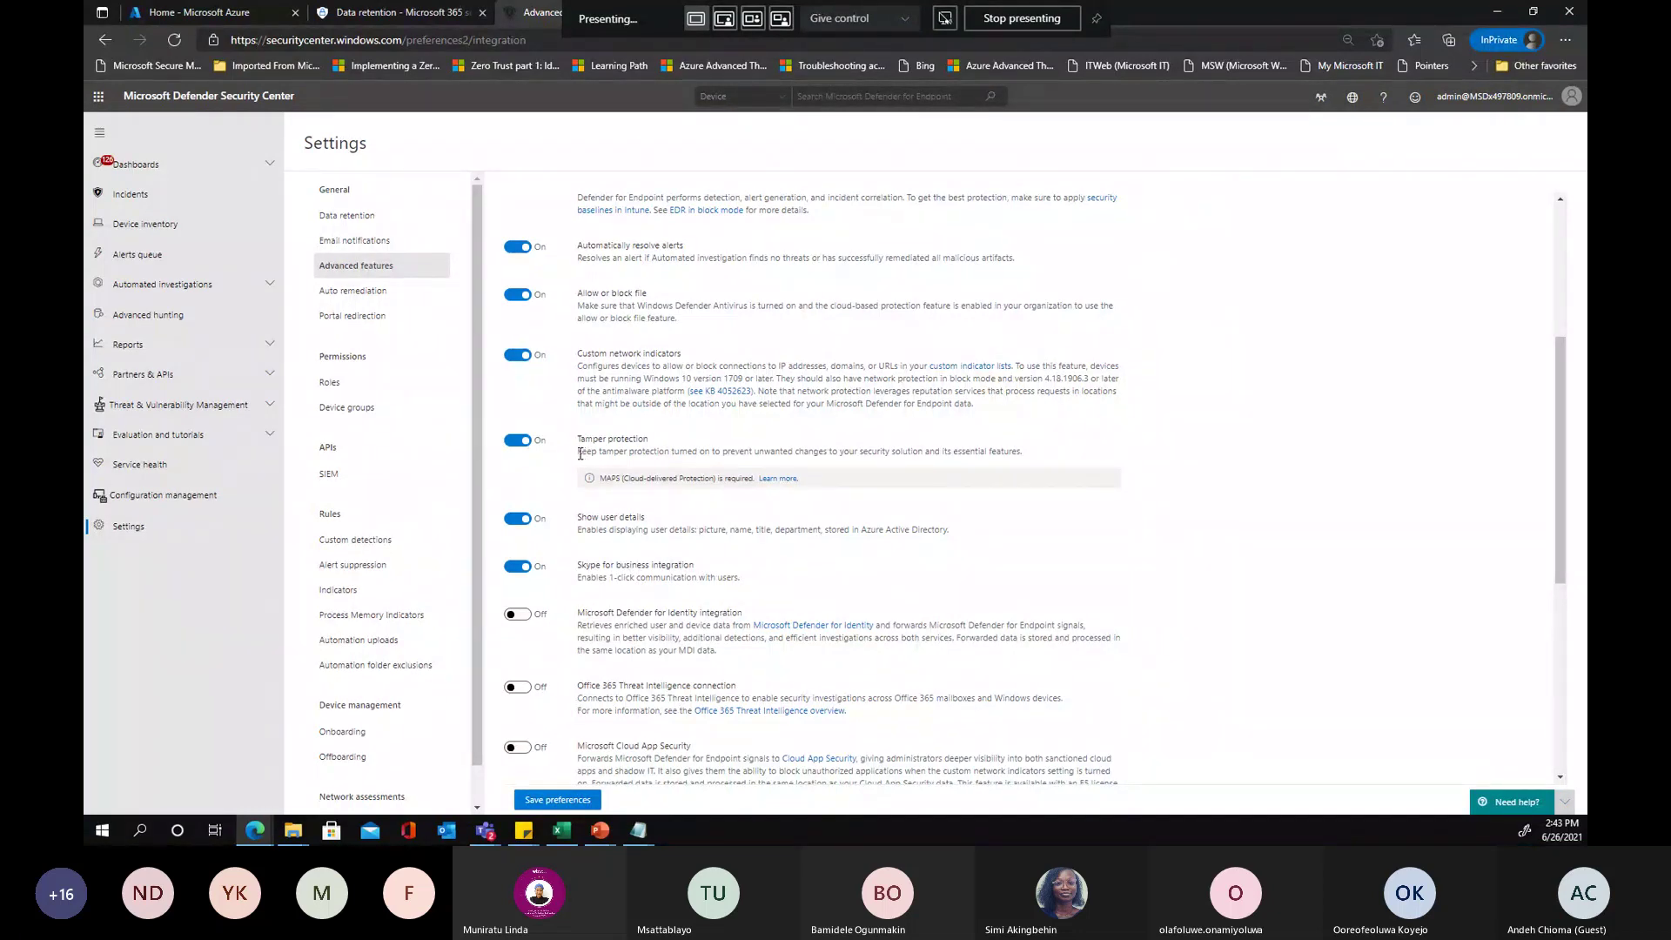
{"action": "left_click_drag", "start_coordinate": [578, 452], "coordinate": [586, 453]}
{"action": "left_click", "coordinate": [587, 452]}
Turn on the Microsoft Defender for Identity integration in the advanced features, after highlighting its title and description
{"action": "scroll", "coordinate": [688, 598], "scroll_direction": "down", "scroll_amount": 3}
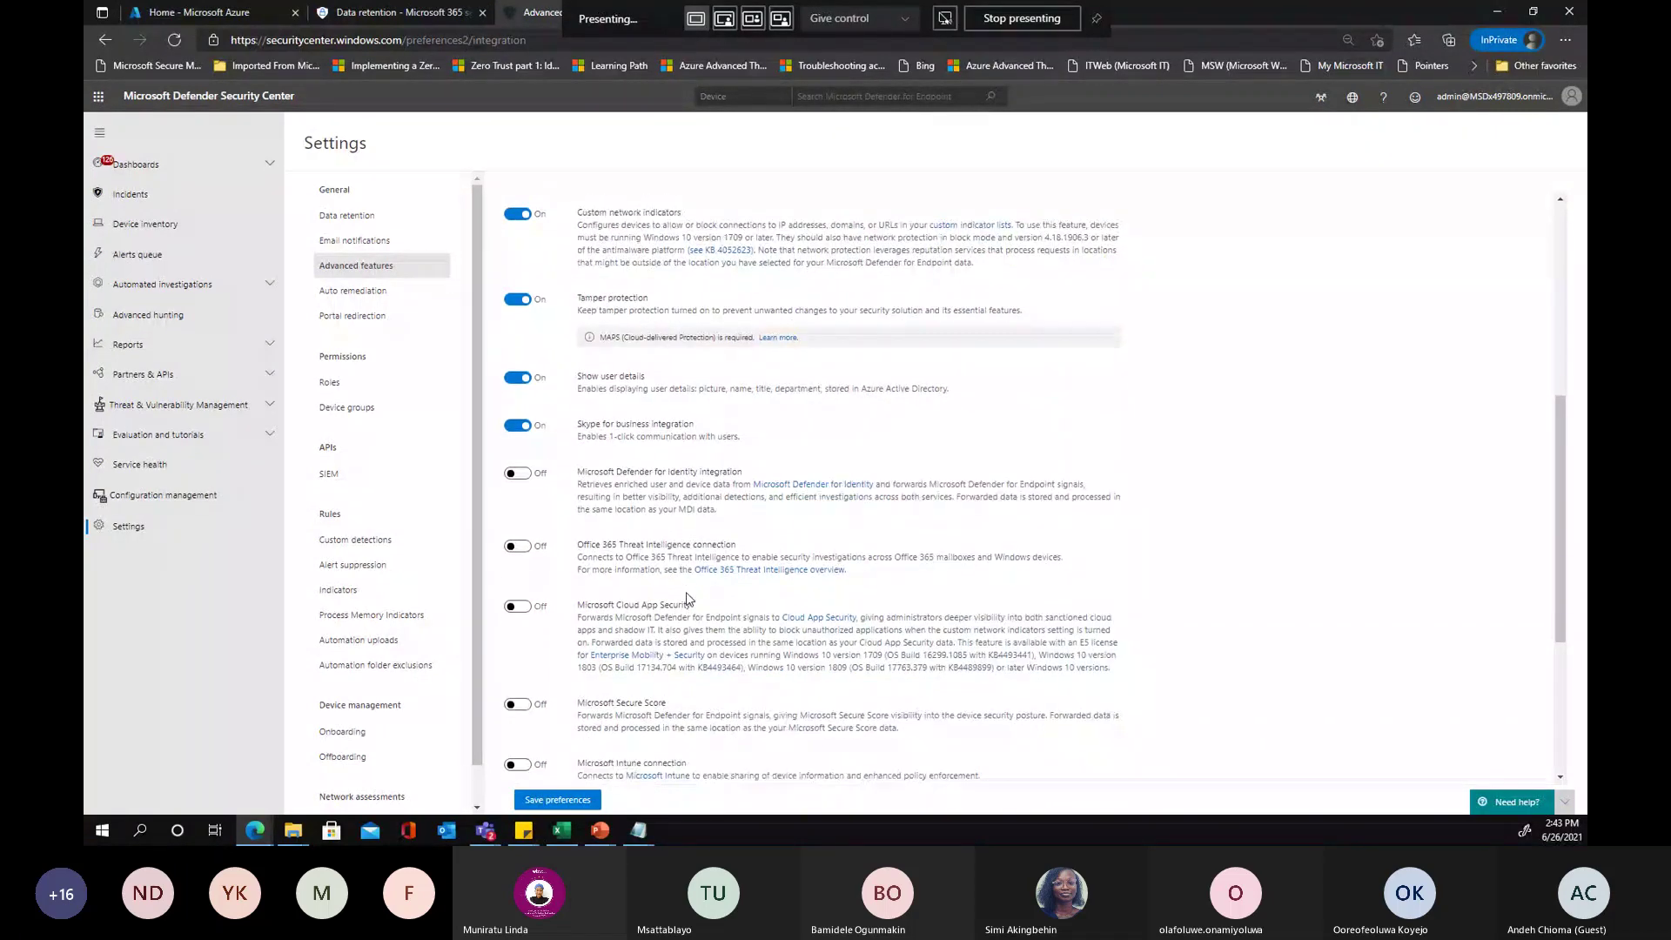
{"action": "scroll", "coordinate": [688, 599], "scroll_direction": "down", "scroll_amount": 2}
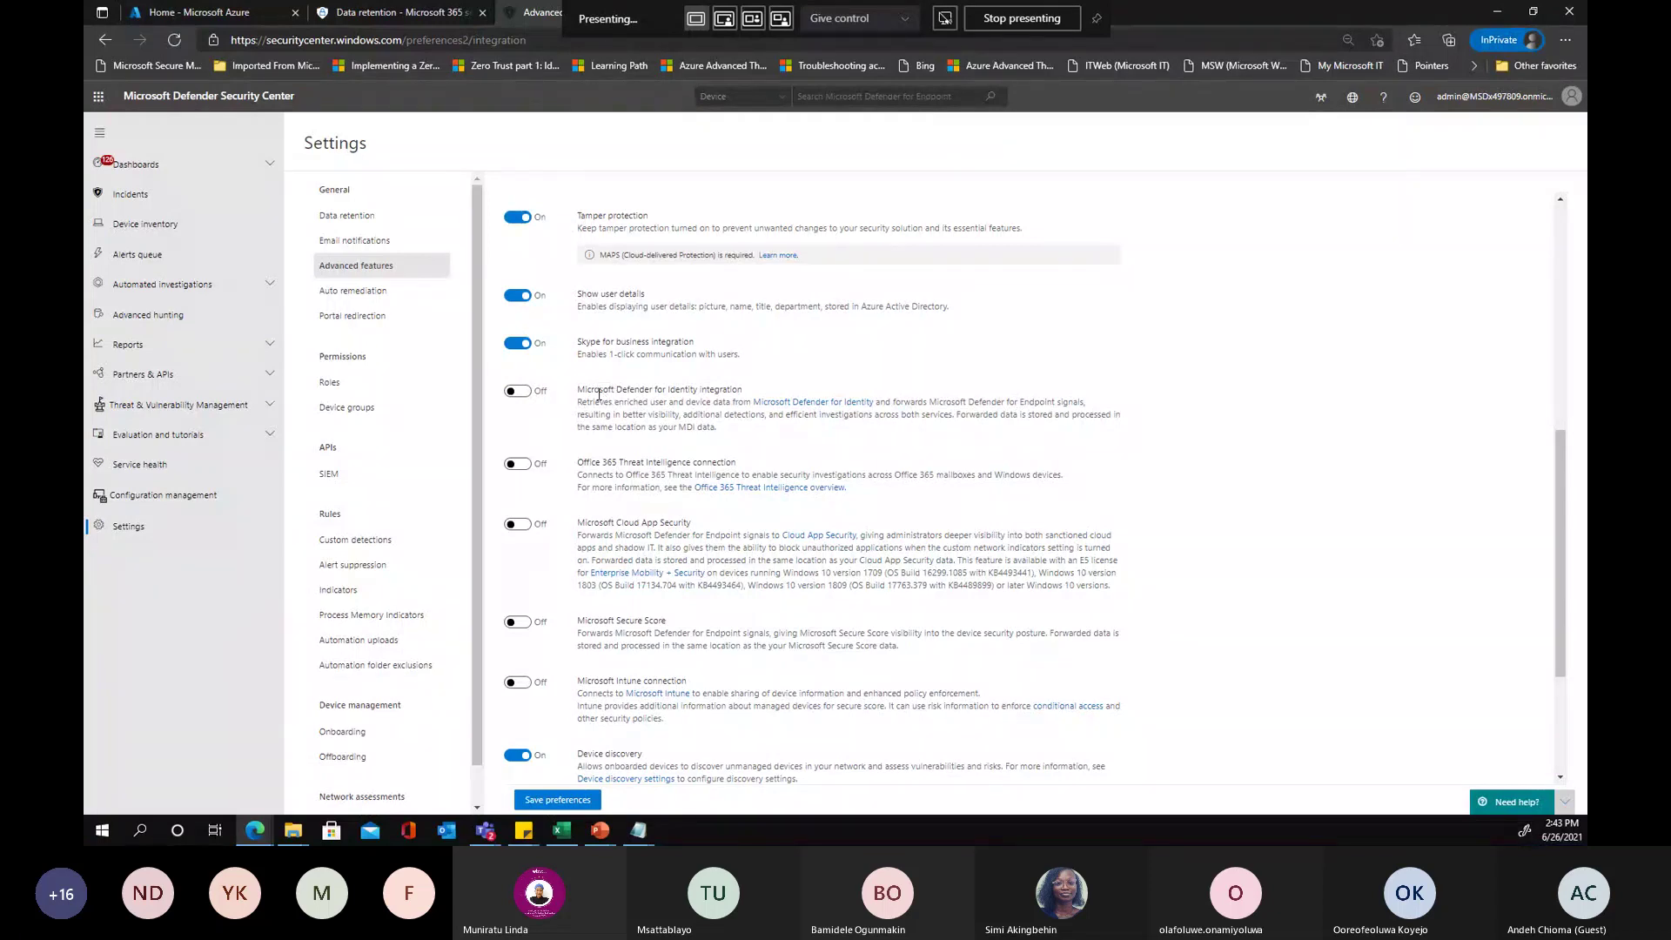
{"action": "left_click_drag", "start_coordinate": [578, 391], "coordinate": [754, 391]}
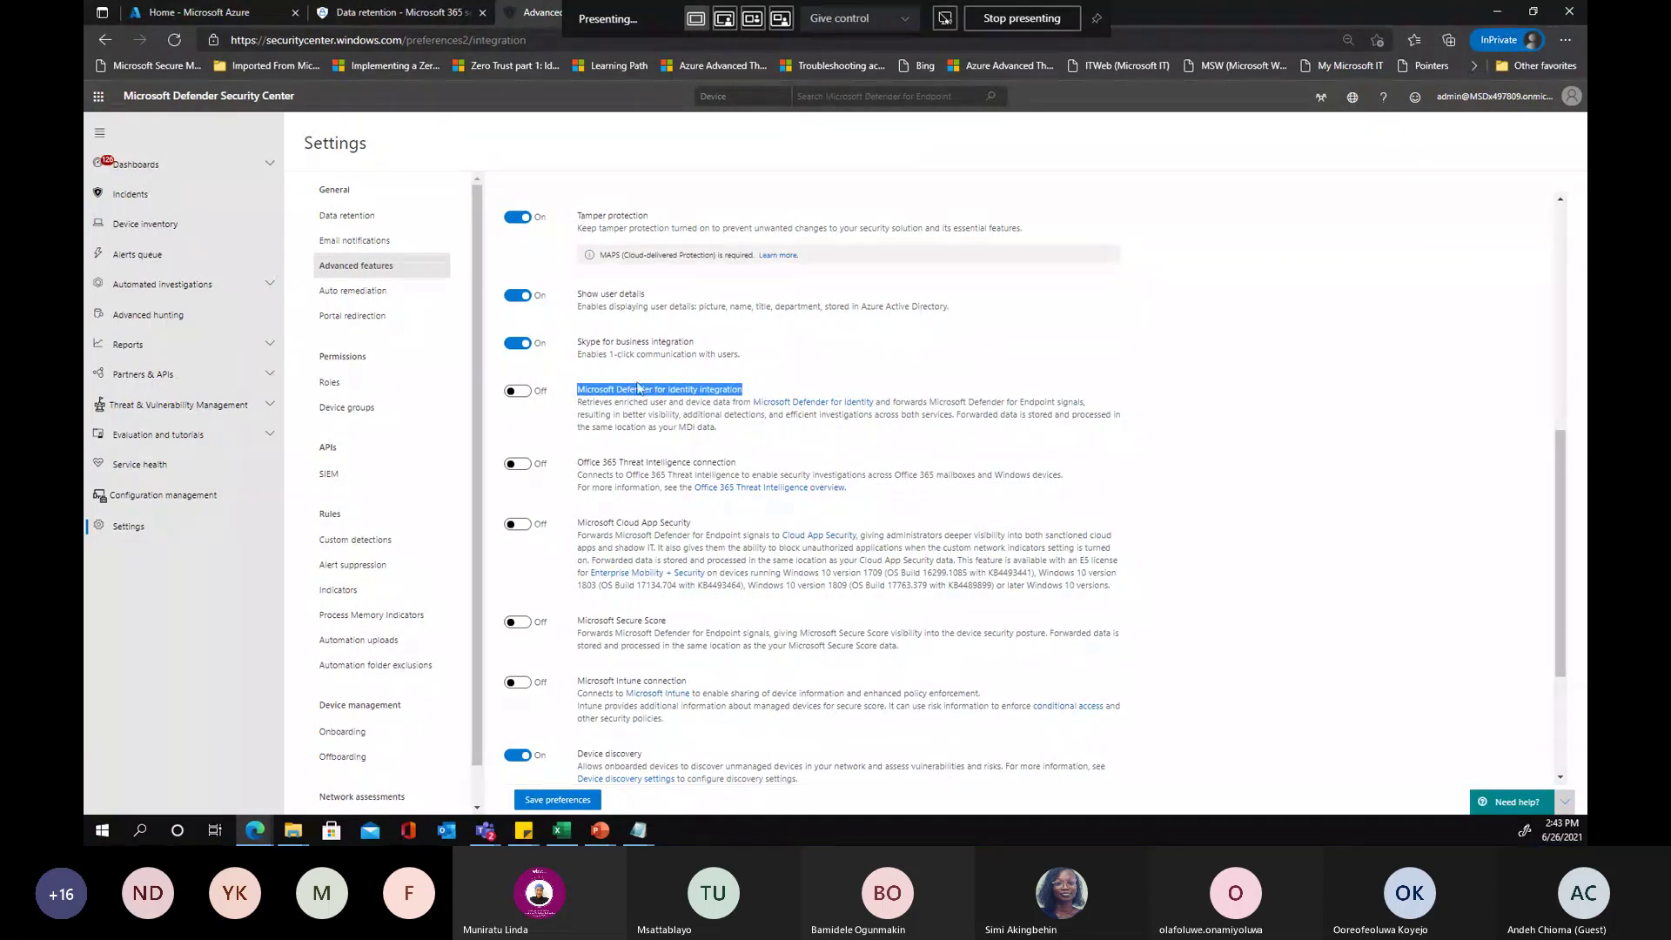
{"action": "left_click", "coordinate": [593, 401]}
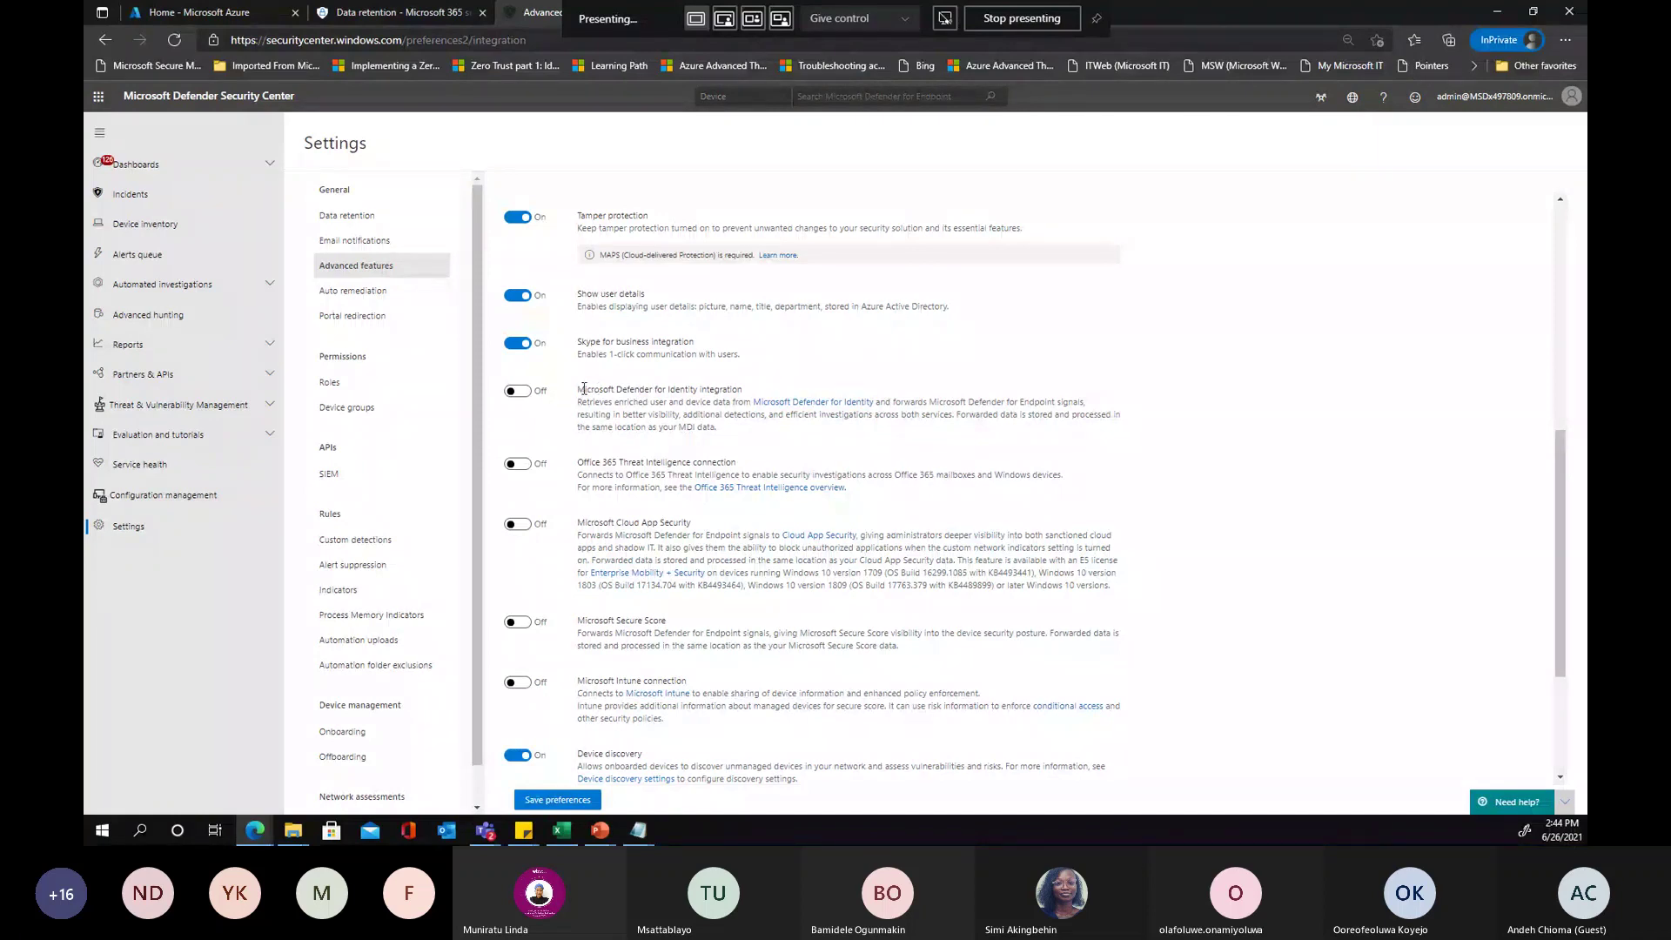
{"action": "left_click_drag", "start_coordinate": [584, 389], "coordinate": [734, 388]}
{"action": "left_click", "coordinate": [732, 389]}
{"action": "left_click_drag", "start_coordinate": [577, 390], "coordinate": [744, 395]}
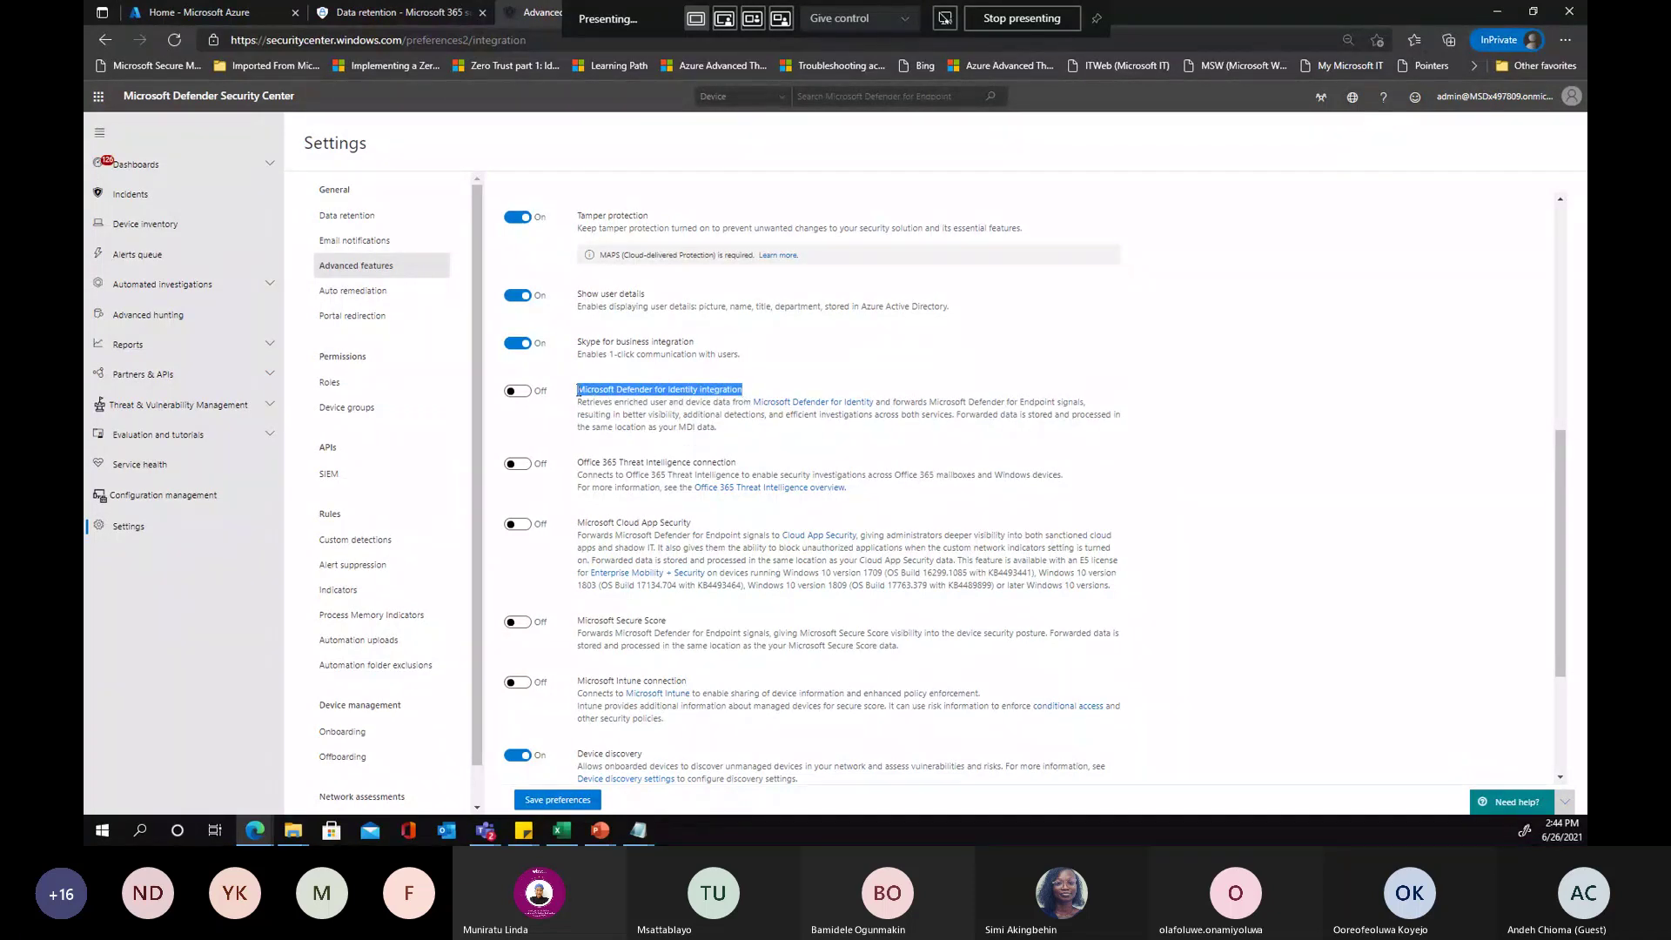
{"action": "double_click", "coordinate": [577, 391]}
{"action": "left_click", "coordinate": [578, 391]}
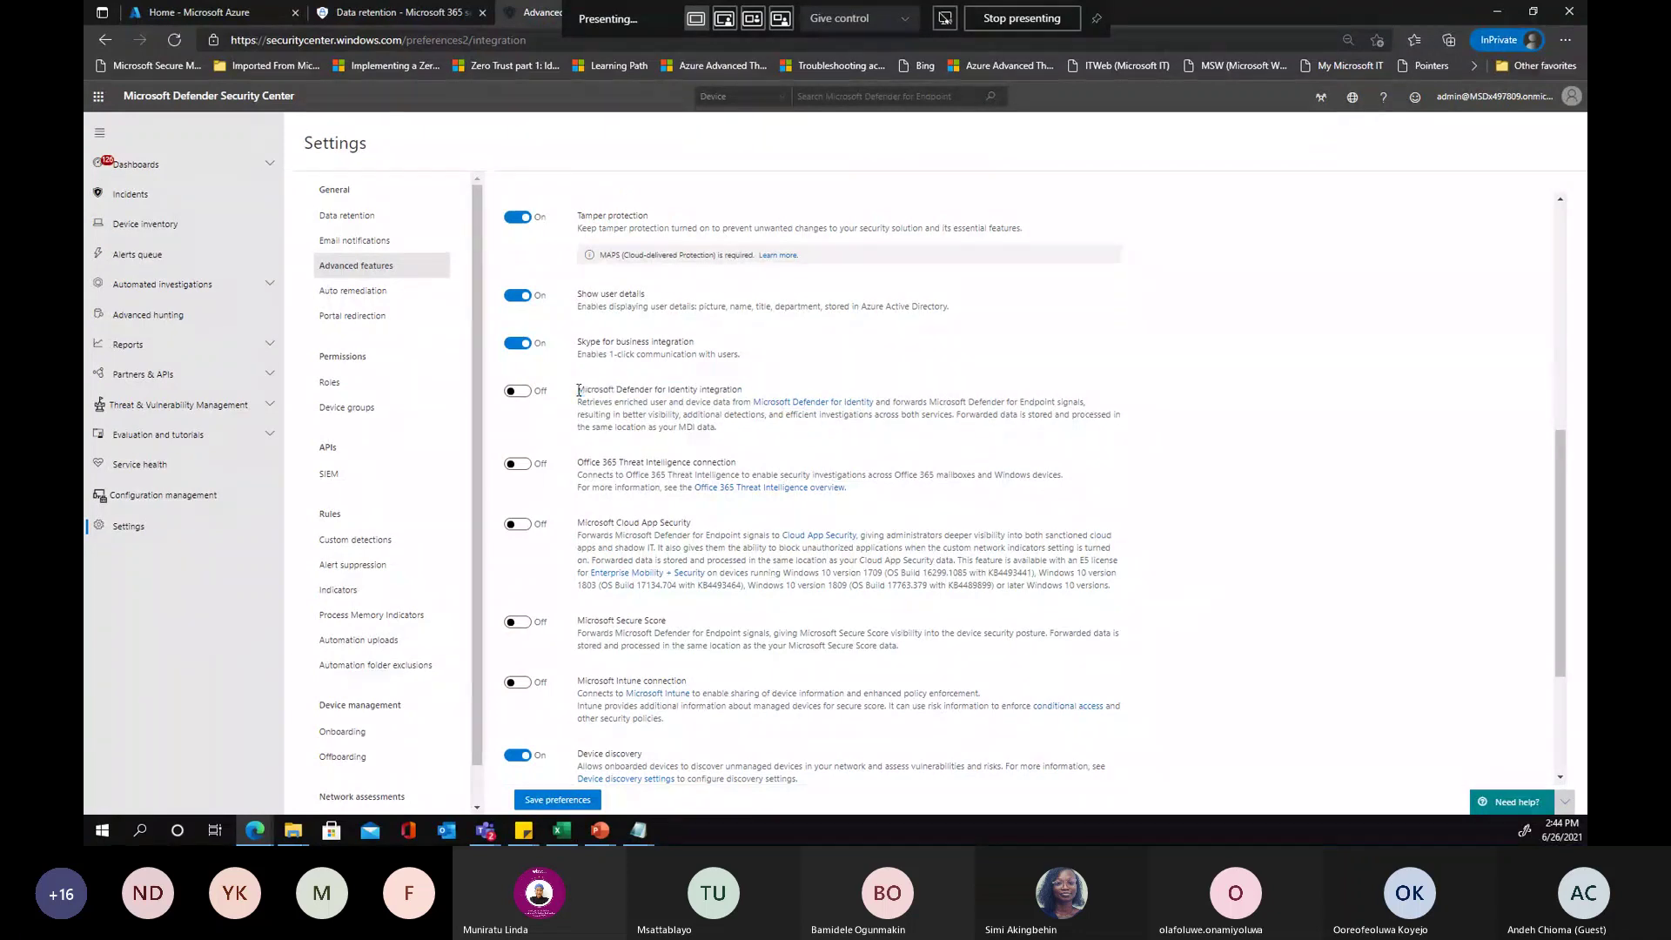
{"action": "left_click_drag", "start_coordinate": [579, 391], "coordinate": [731, 403]}
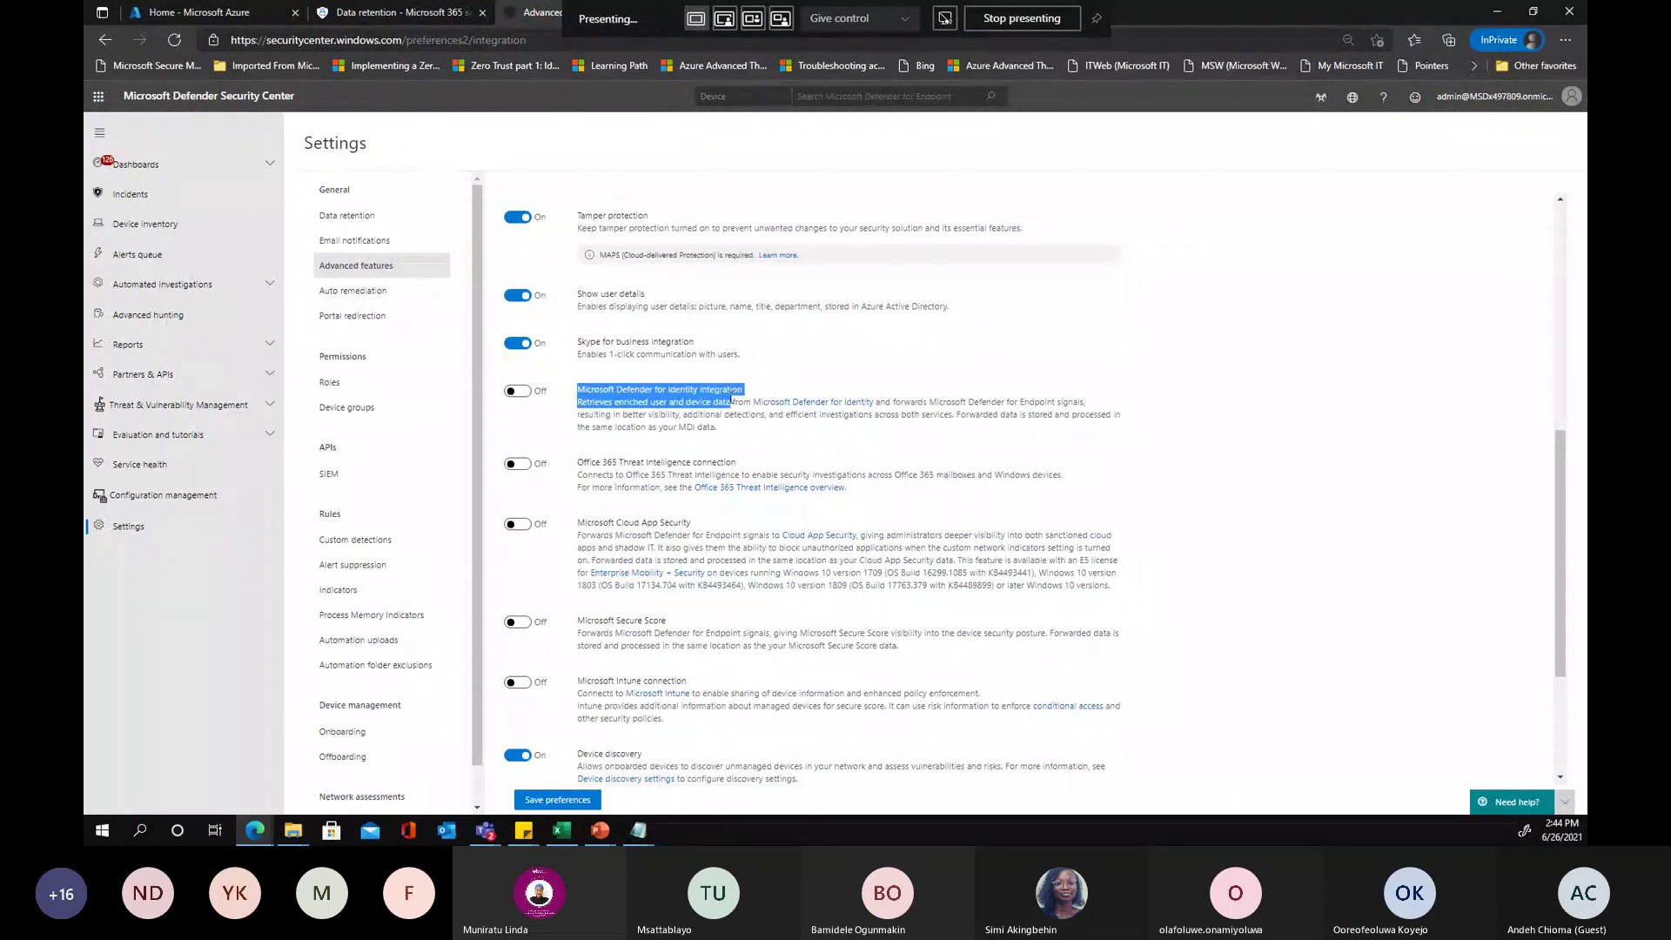
{"action": "double_click", "coordinate": [641, 400]}
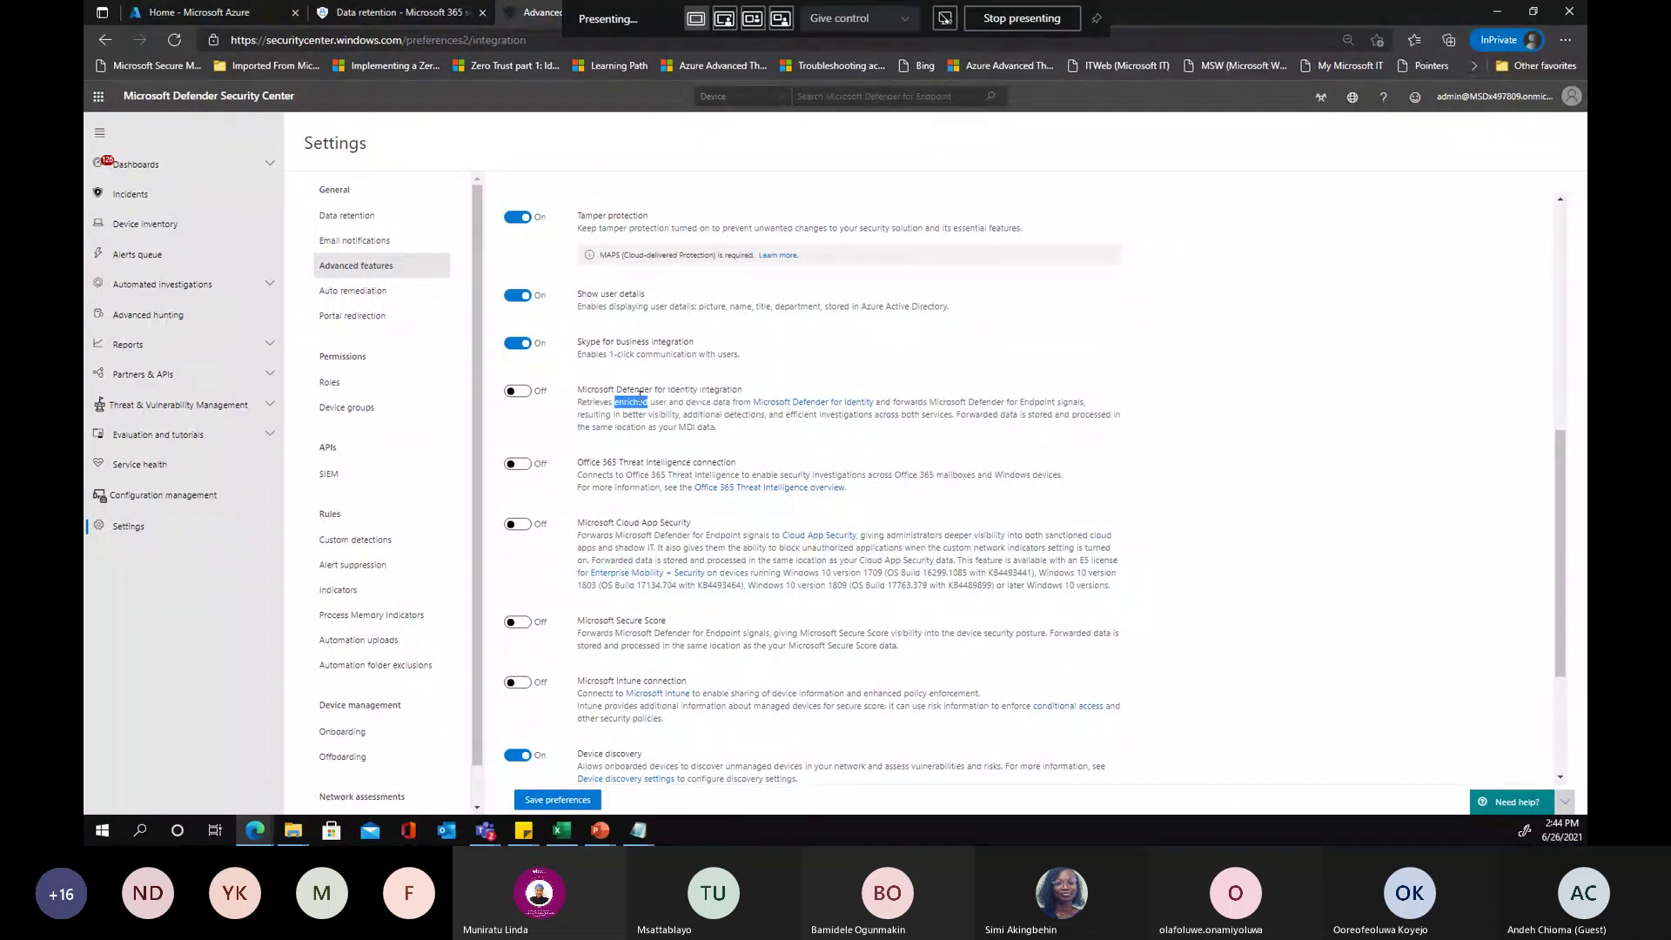
{"action": "left_click", "coordinate": [515, 393]}
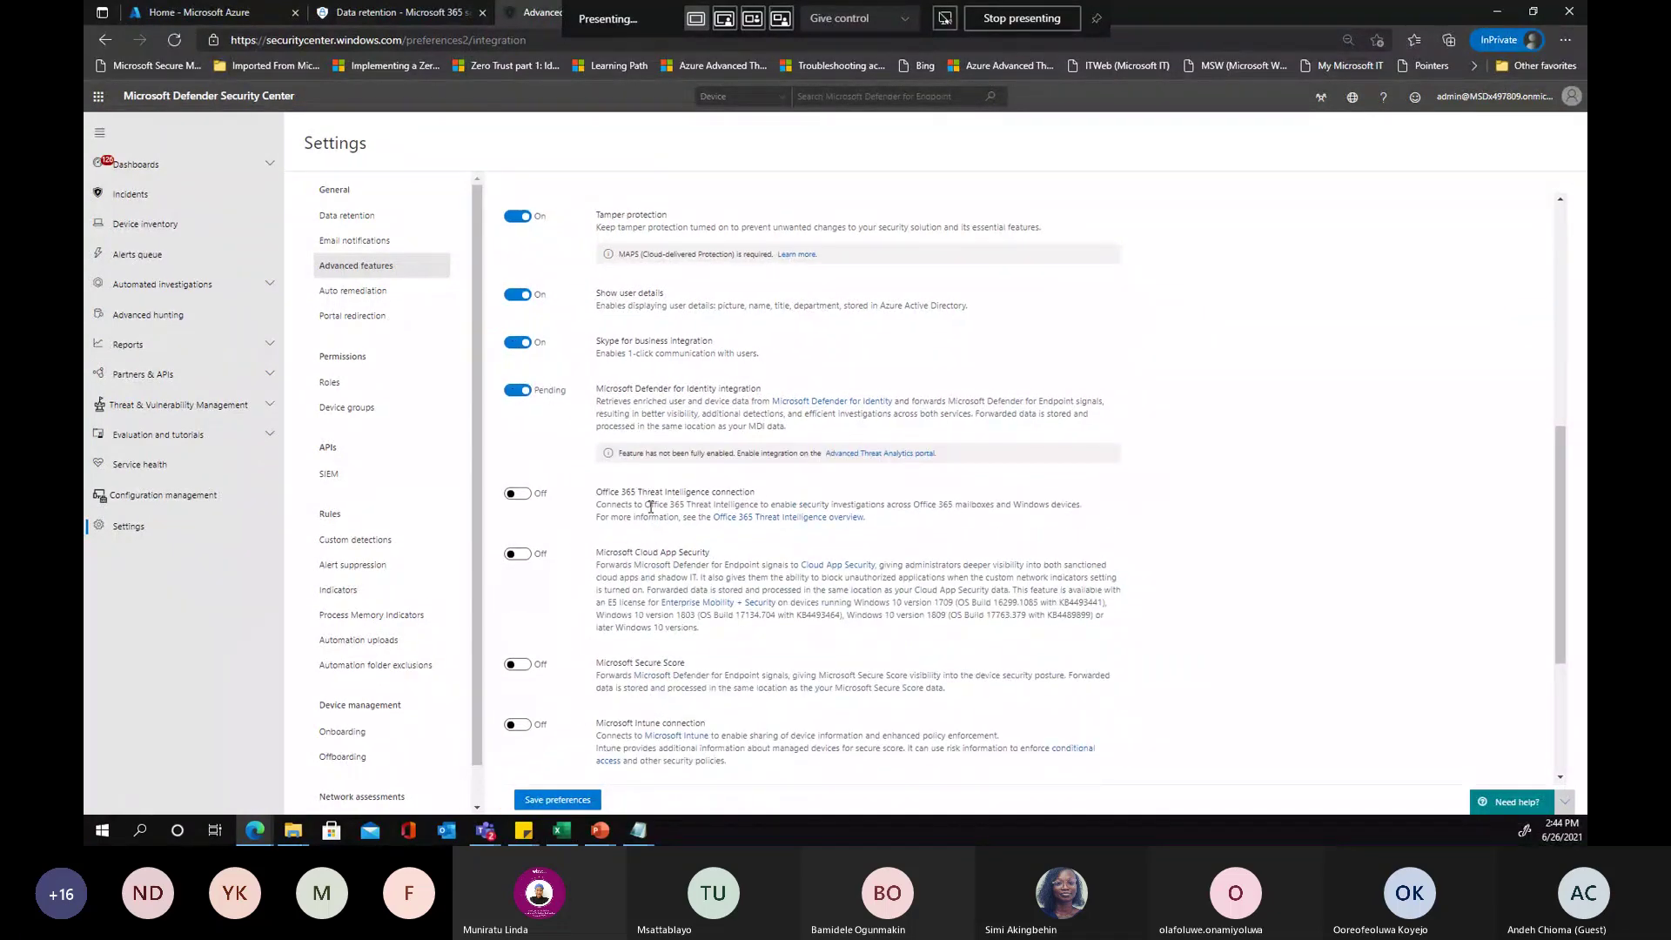
Turn on the Office 365 Threat Intelligence connection in the advanced features
{"action": "scroll", "coordinate": [650, 507], "scroll_direction": "down", "scroll_amount": 1}
{"action": "left_click", "coordinate": [518, 366]}
{"action": "left_click_drag", "start_coordinate": [597, 365], "coordinate": [762, 376]}
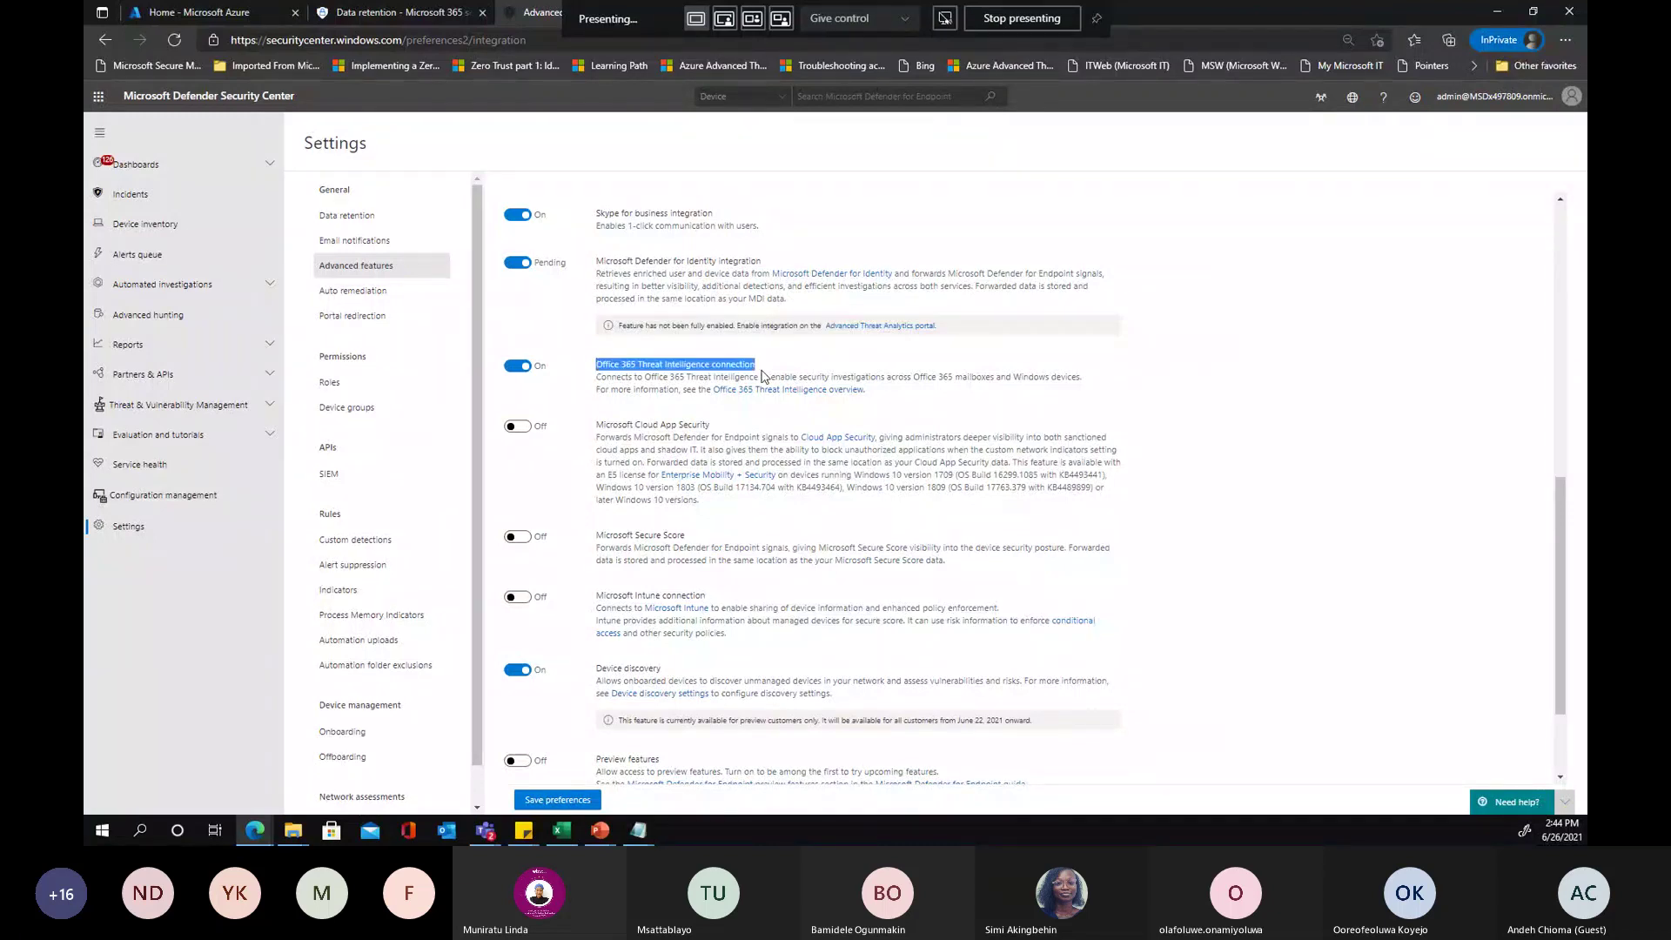
{"action": "left_click", "coordinate": [693, 372]}
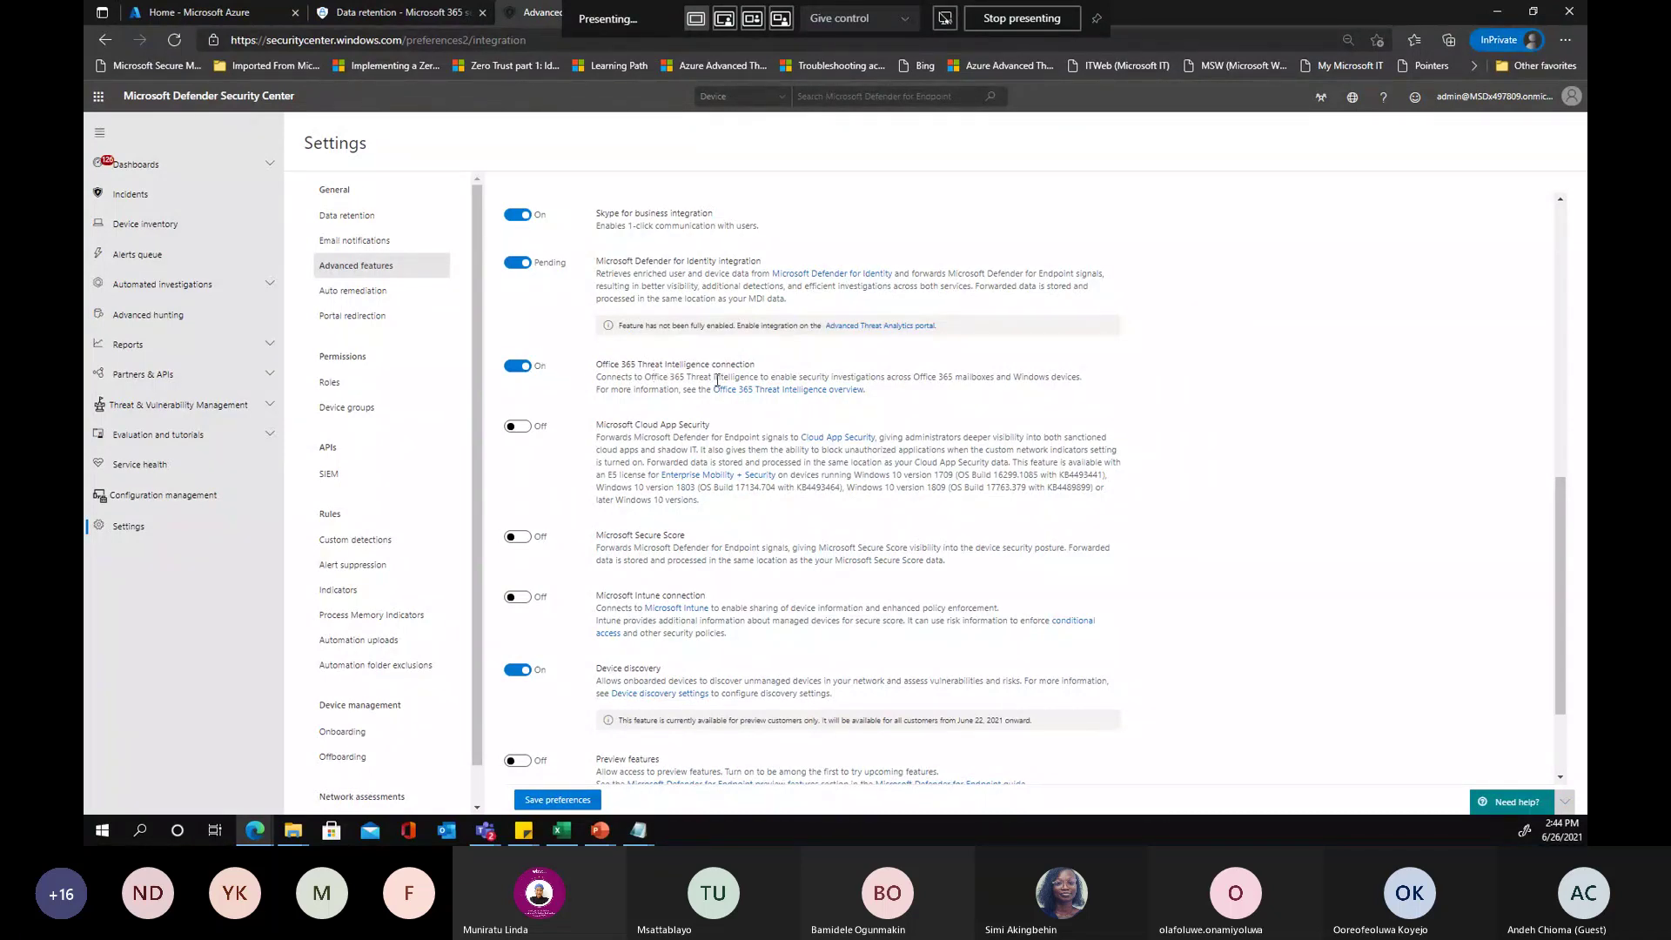
Highlight the Microsoft Cloud App Security setting and turn that advanced feature on
{"action": "scroll", "coordinate": [543, 429], "scroll_direction": "down", "scroll_amount": 1}
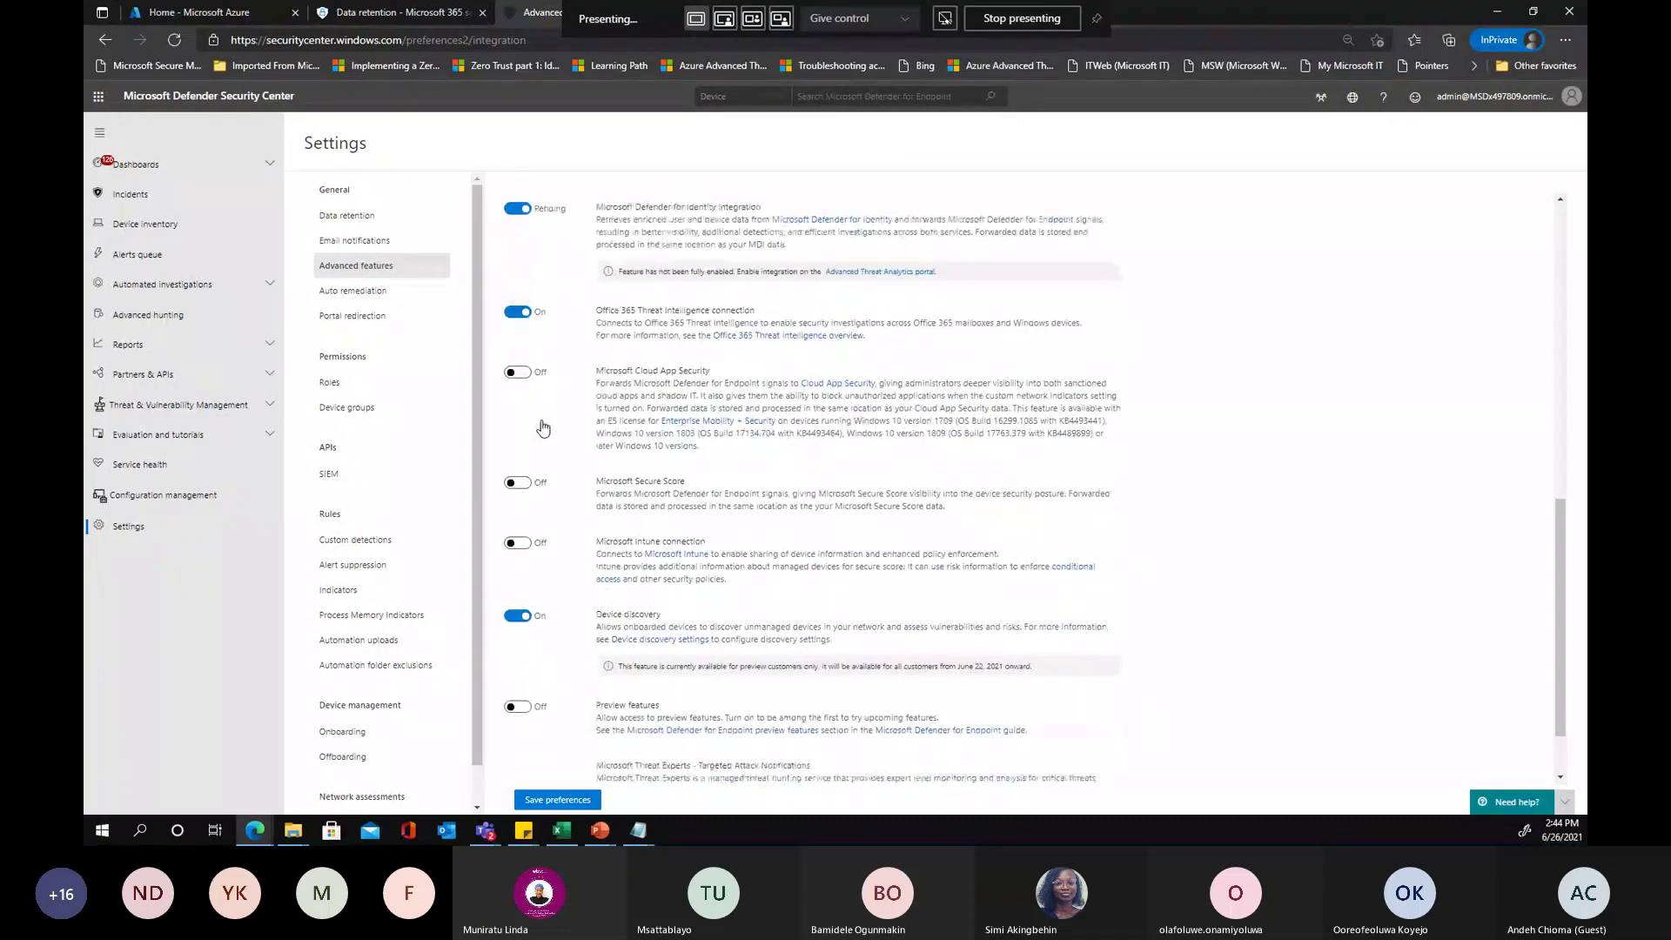
{"action": "left_click_drag", "start_coordinate": [595, 360], "coordinate": [711, 361]}
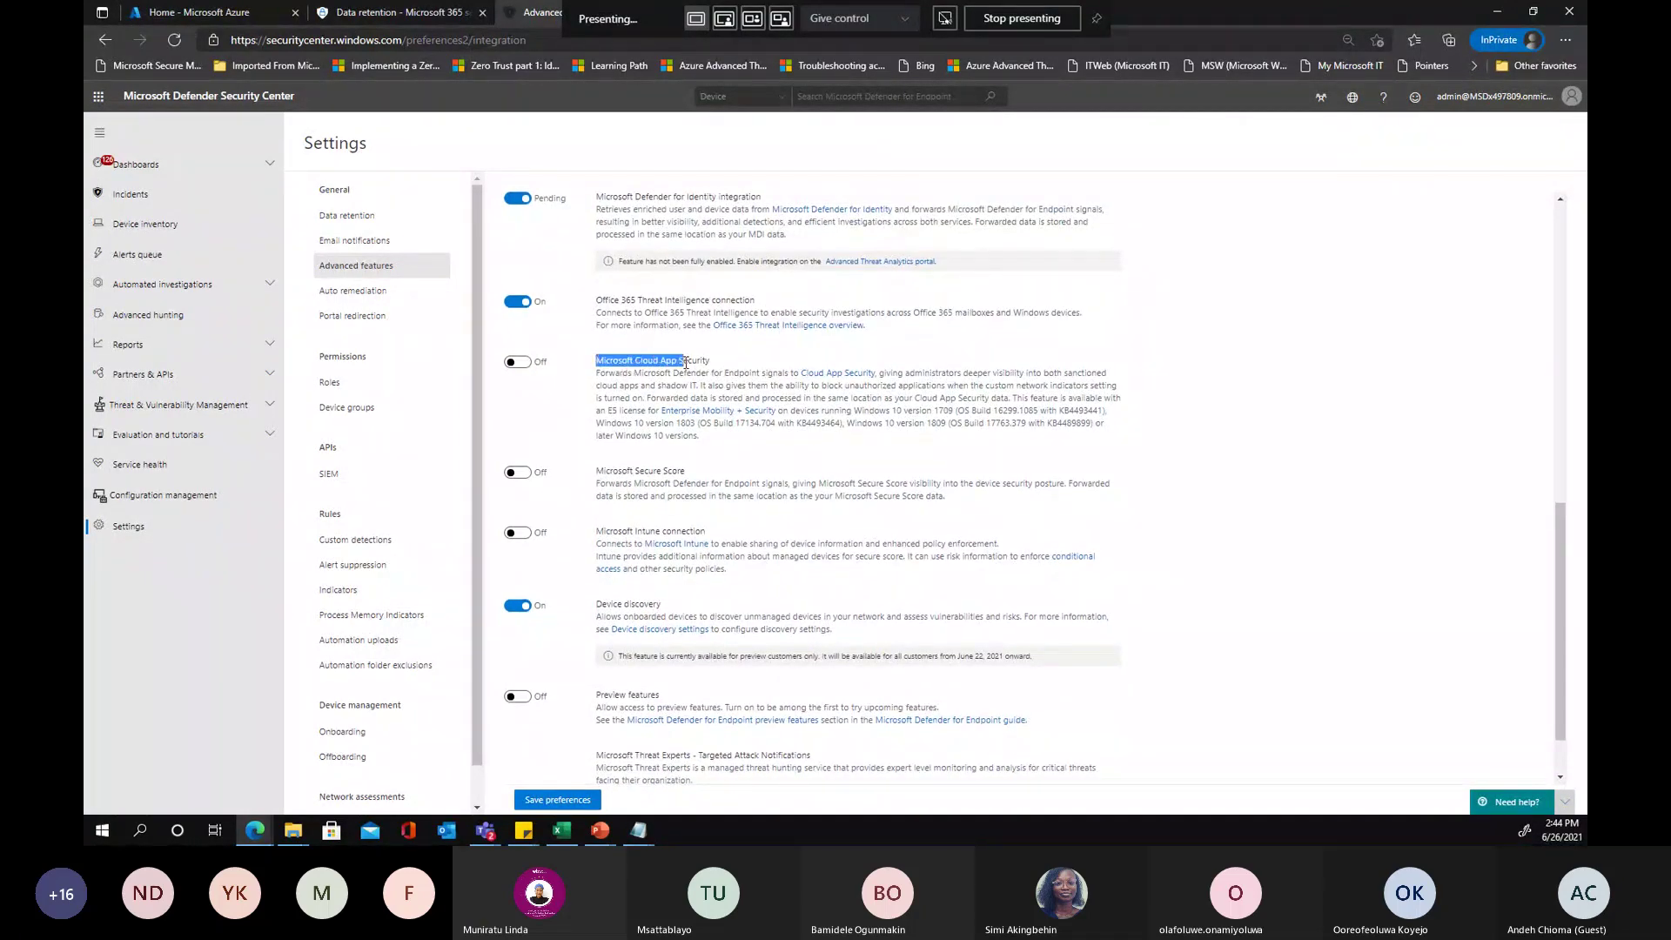
{"action": "left_click", "coordinate": [712, 368]}
{"action": "left_click_drag", "start_coordinate": [599, 362], "coordinate": [705, 362]}
{"action": "left_click", "coordinate": [594, 365]}
{"action": "left_click_drag", "start_coordinate": [596, 361], "coordinate": [718, 366]}
{"action": "left_click", "coordinate": [710, 361]}
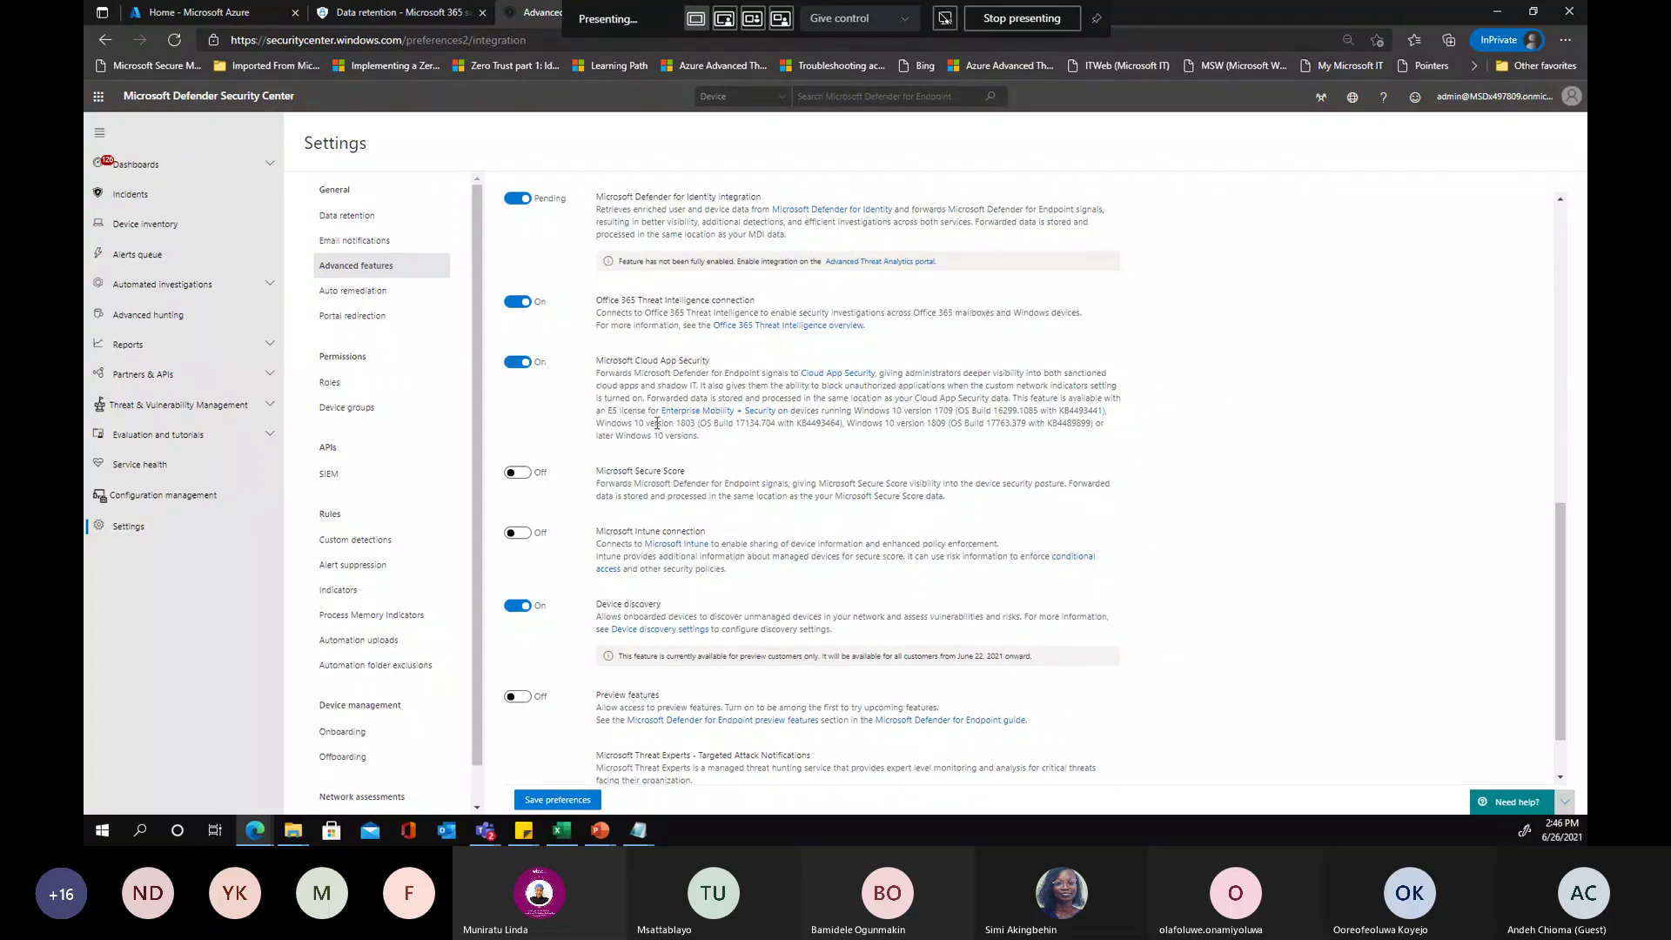
Turn on the Microsoft Secure Score feature and the Microsoft Intune connection
{"action": "scroll", "coordinate": [657, 423], "scroll_direction": "down", "scroll_amount": 1}
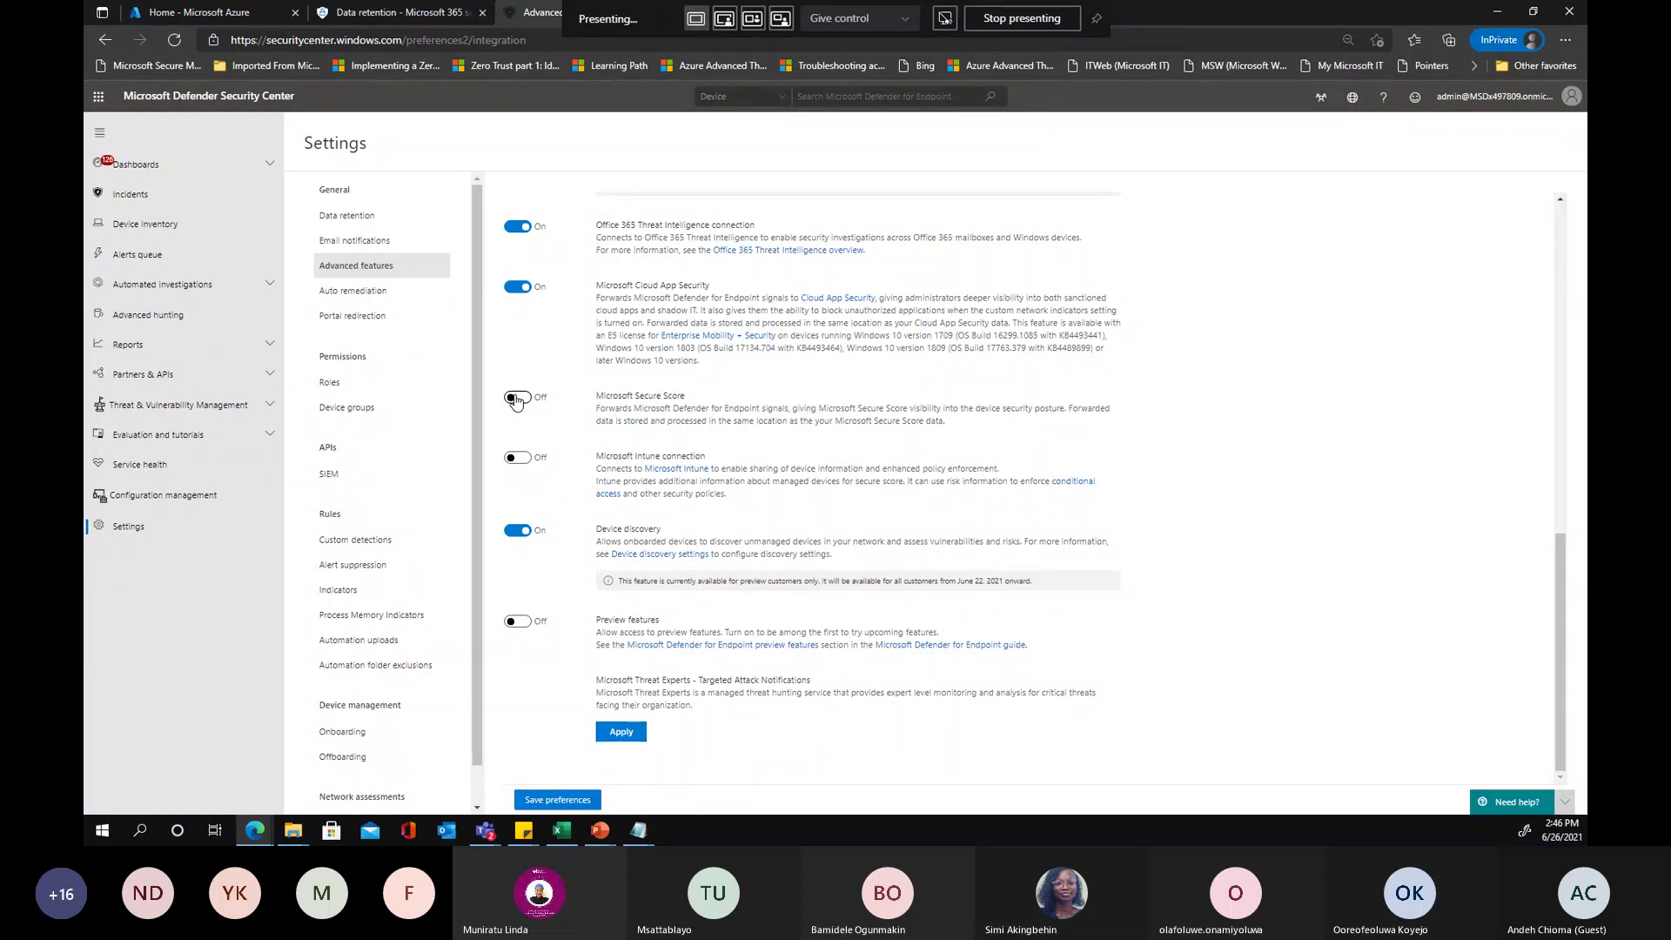
{"action": "left_click", "coordinate": [516, 399]}
{"action": "left_click_drag", "start_coordinate": [597, 397], "coordinate": [657, 399]}
{"action": "left_click", "coordinate": [687, 409]}
{"action": "left_click", "coordinate": [526, 461]}
{"action": "left_click_drag", "start_coordinate": [600, 458], "coordinate": [707, 458]}
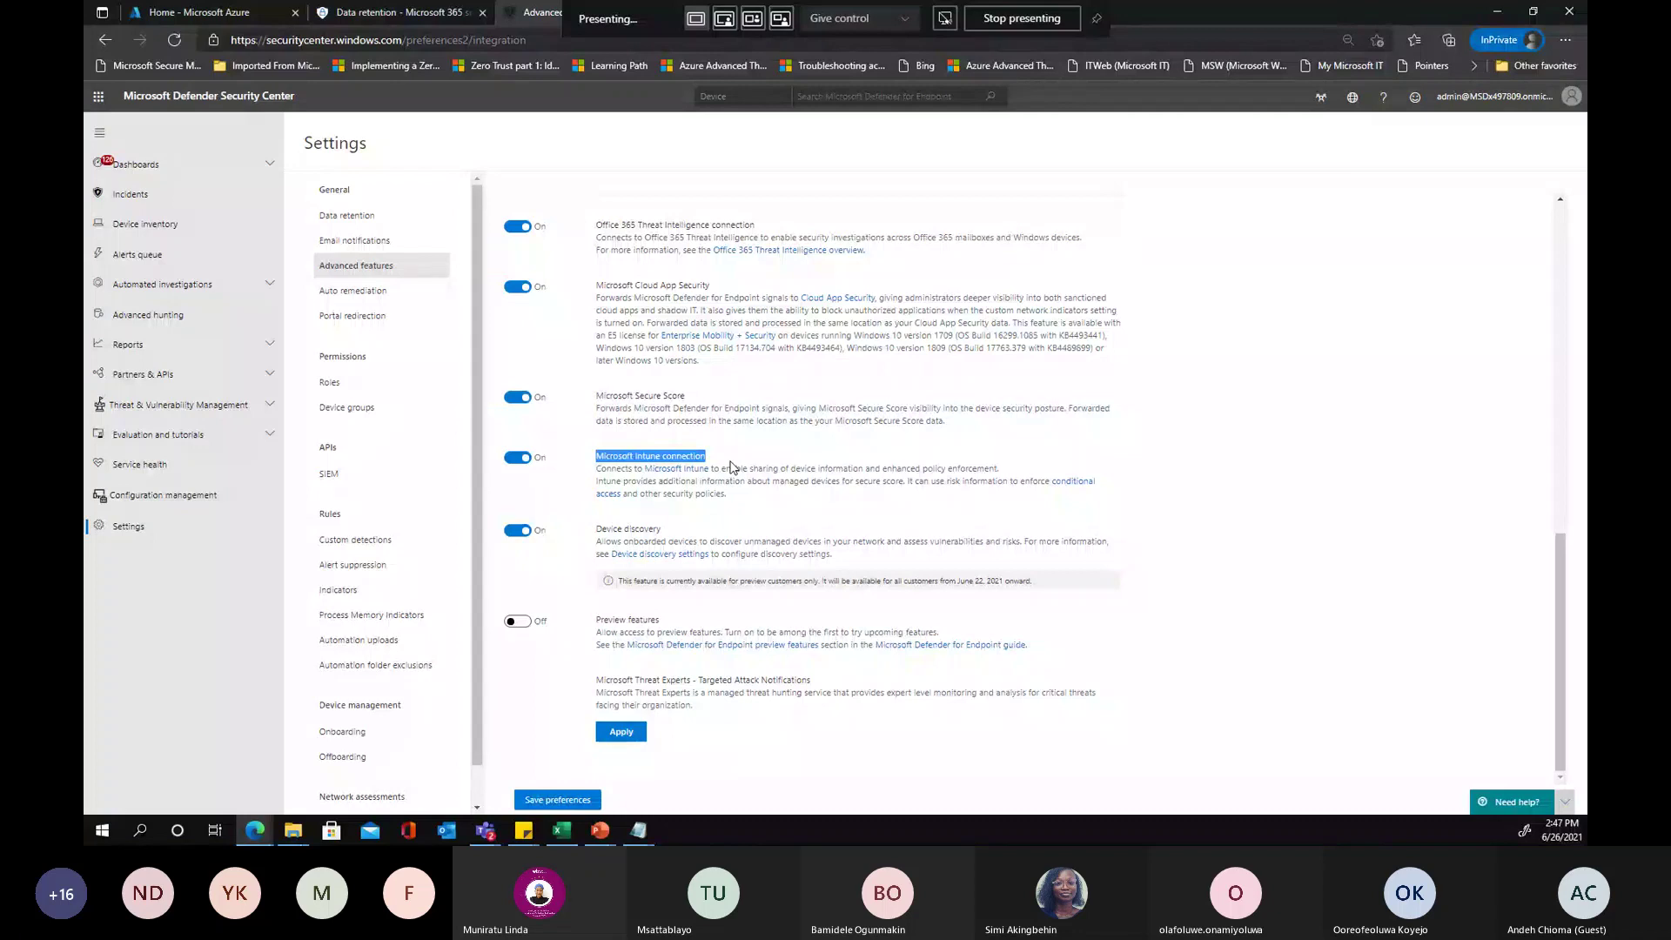
{"action": "left_click", "coordinate": [691, 454]}
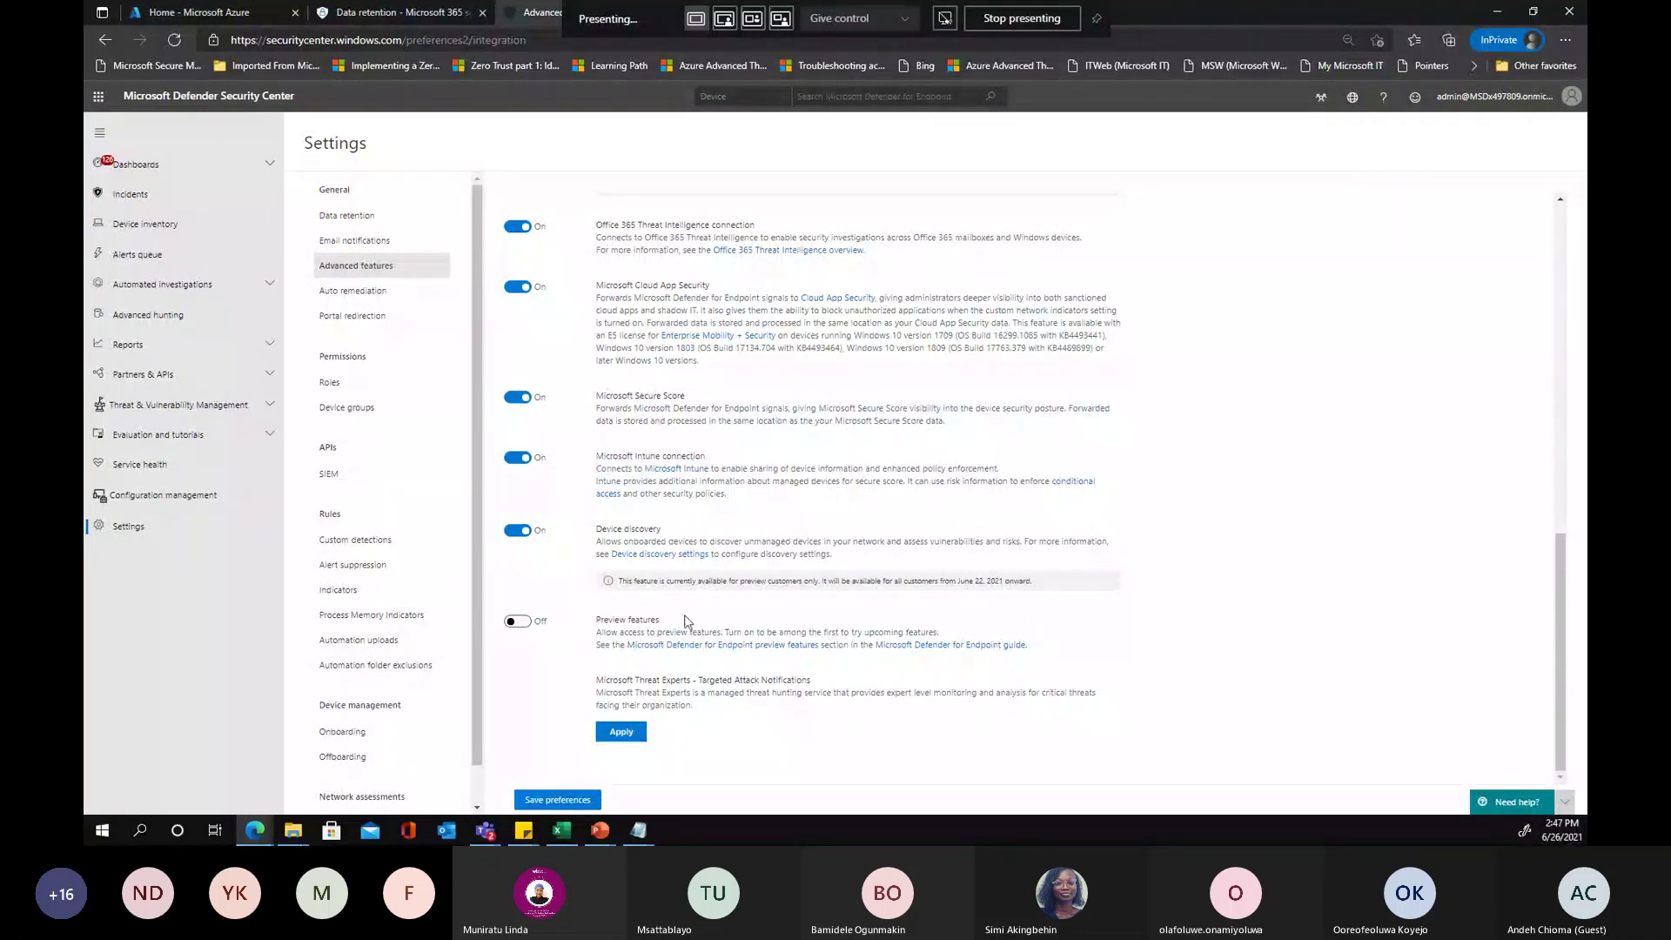
Turn on Preview features and review the whole list of advanced feature settings
{"action": "left_click", "coordinate": [520, 622]}
{"action": "scroll", "coordinate": [646, 407], "scroll_direction": "up", "scroll_amount": 1}
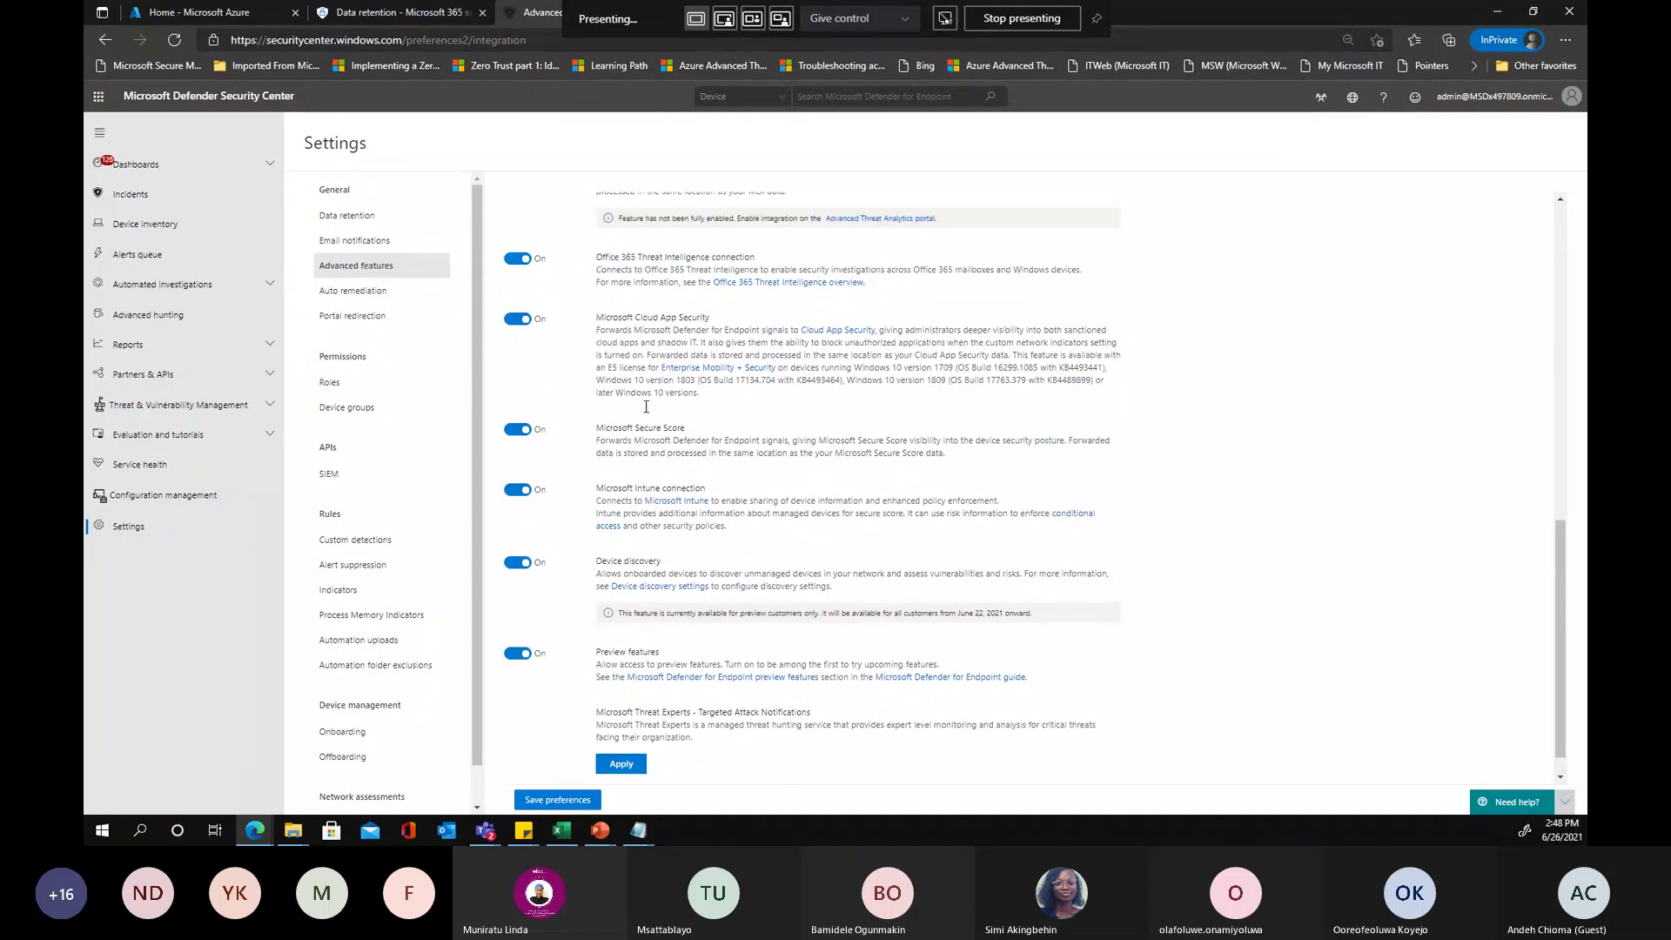
{"action": "scroll", "coordinate": [645, 407], "scroll_direction": "up", "scroll_amount": 15}
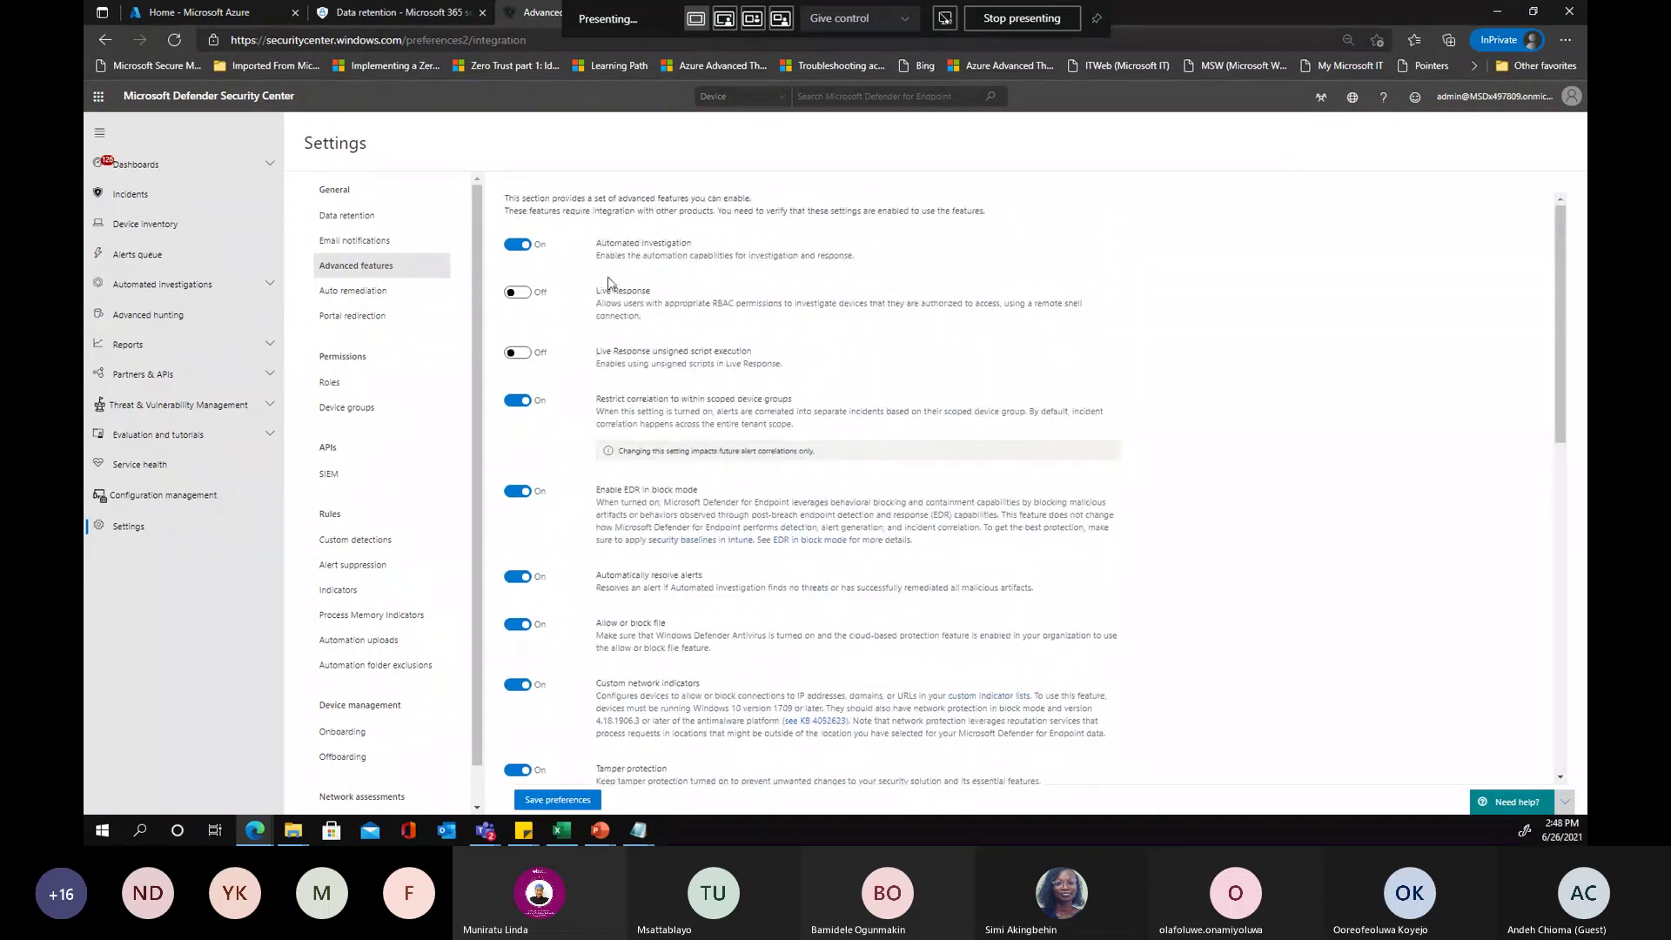
{"action": "scroll", "coordinate": [621, 608], "scroll_direction": "down", "scroll_amount": 15}
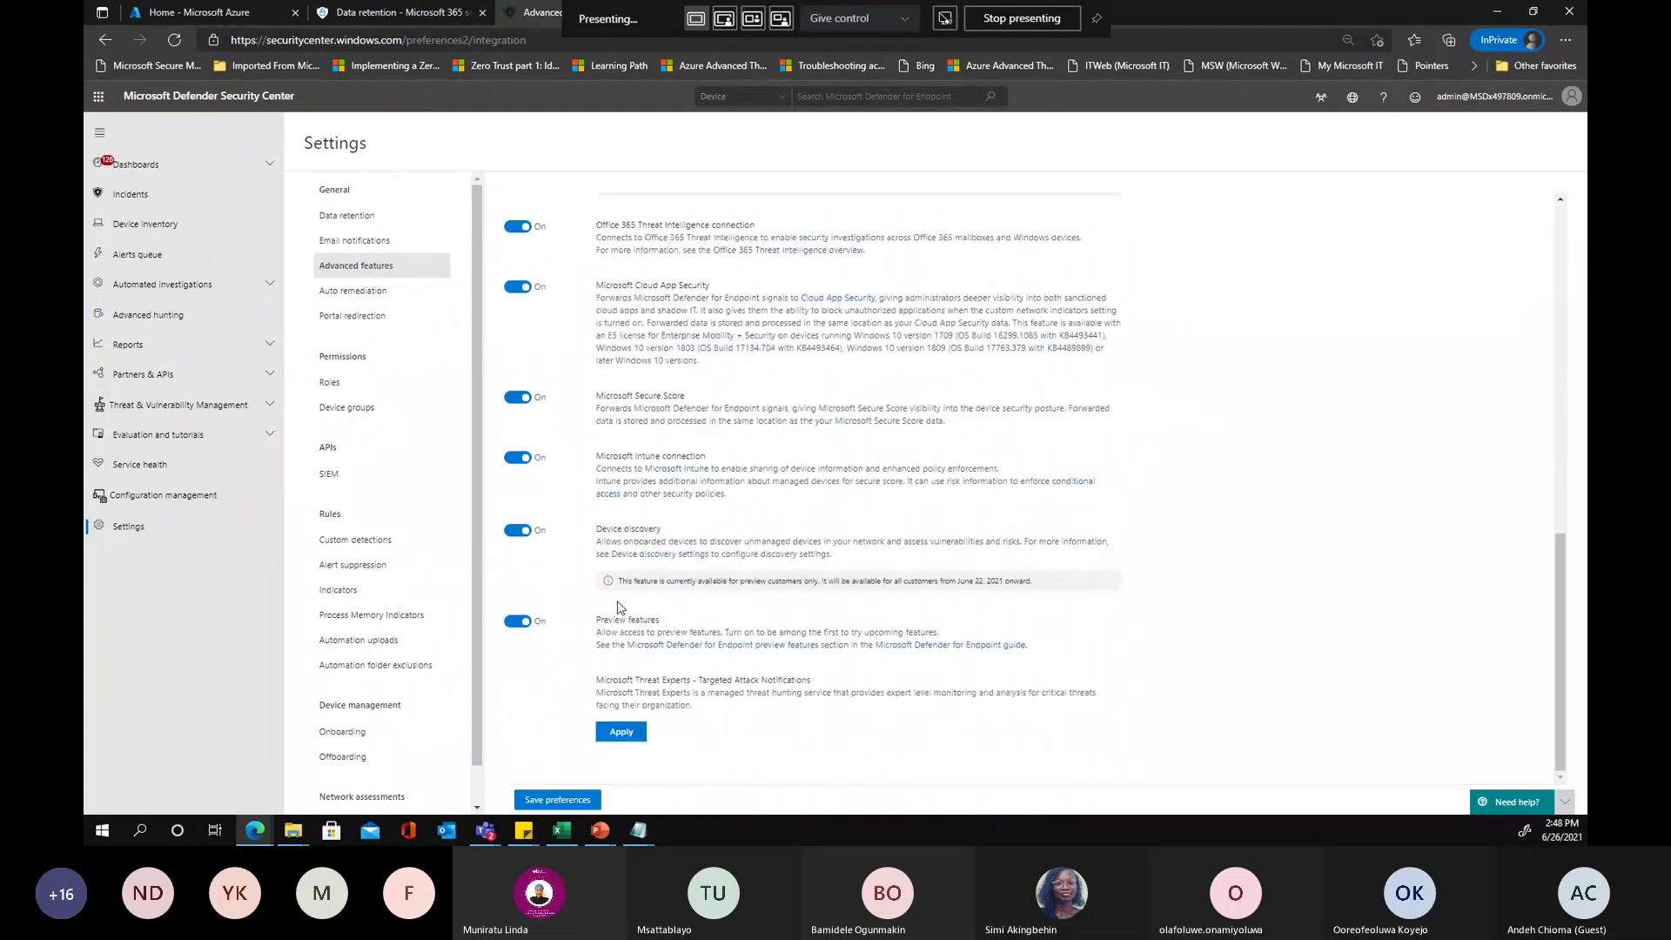
{"action": "scroll", "coordinate": [618, 601], "scroll_direction": "up", "scroll_amount": 5}
{"action": "scroll", "coordinate": [584, 374], "scroll_direction": "down", "scroll_amount": 5}
View the application form for Microsoft Threat Experts - Targeted Attack Notifications and close it without applying
{"action": "left_click_drag", "start_coordinate": [598, 676], "coordinate": [812, 682]}
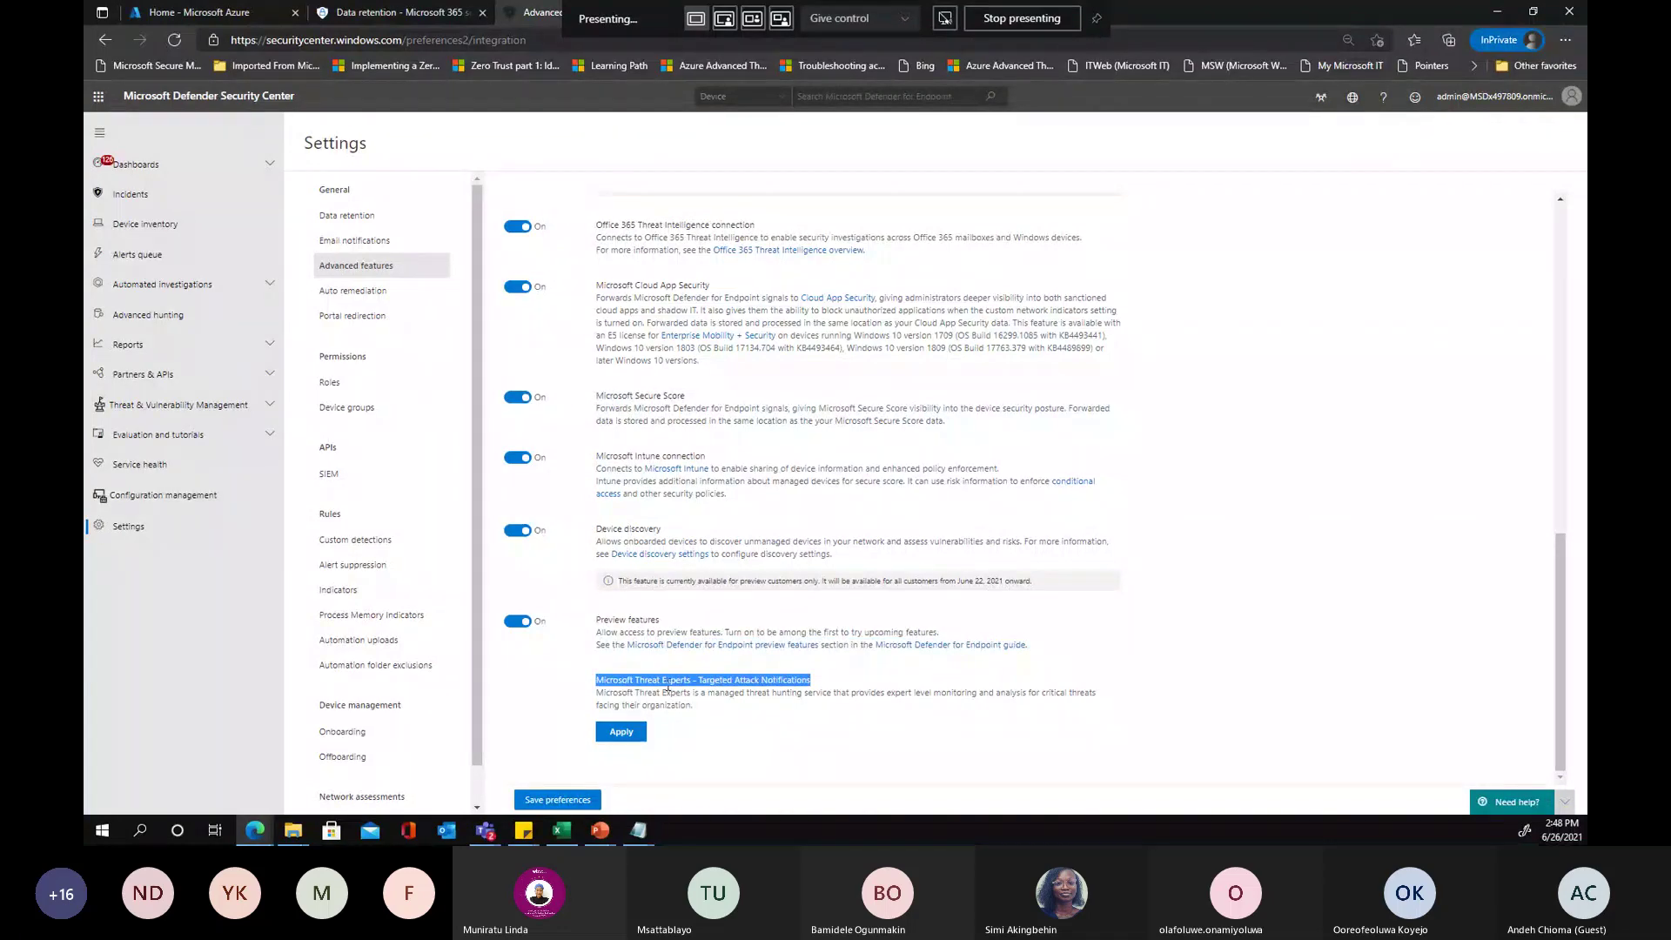
{"action": "left_click", "coordinate": [631, 732]}
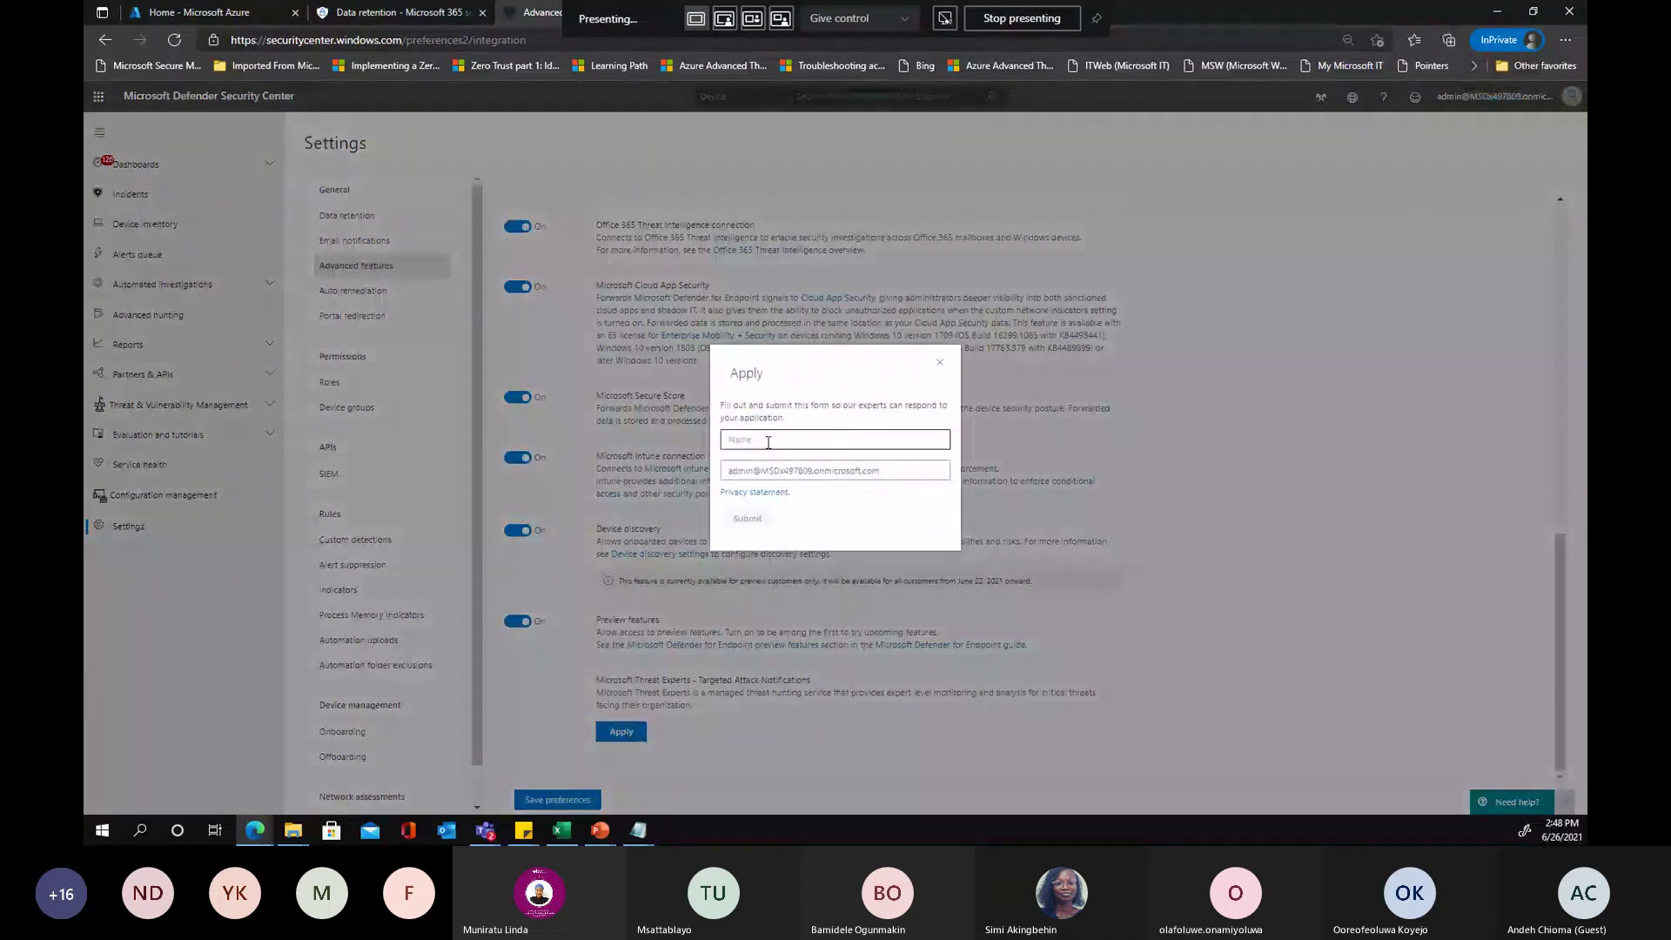
{"action": "left_click", "coordinate": [820, 470]}
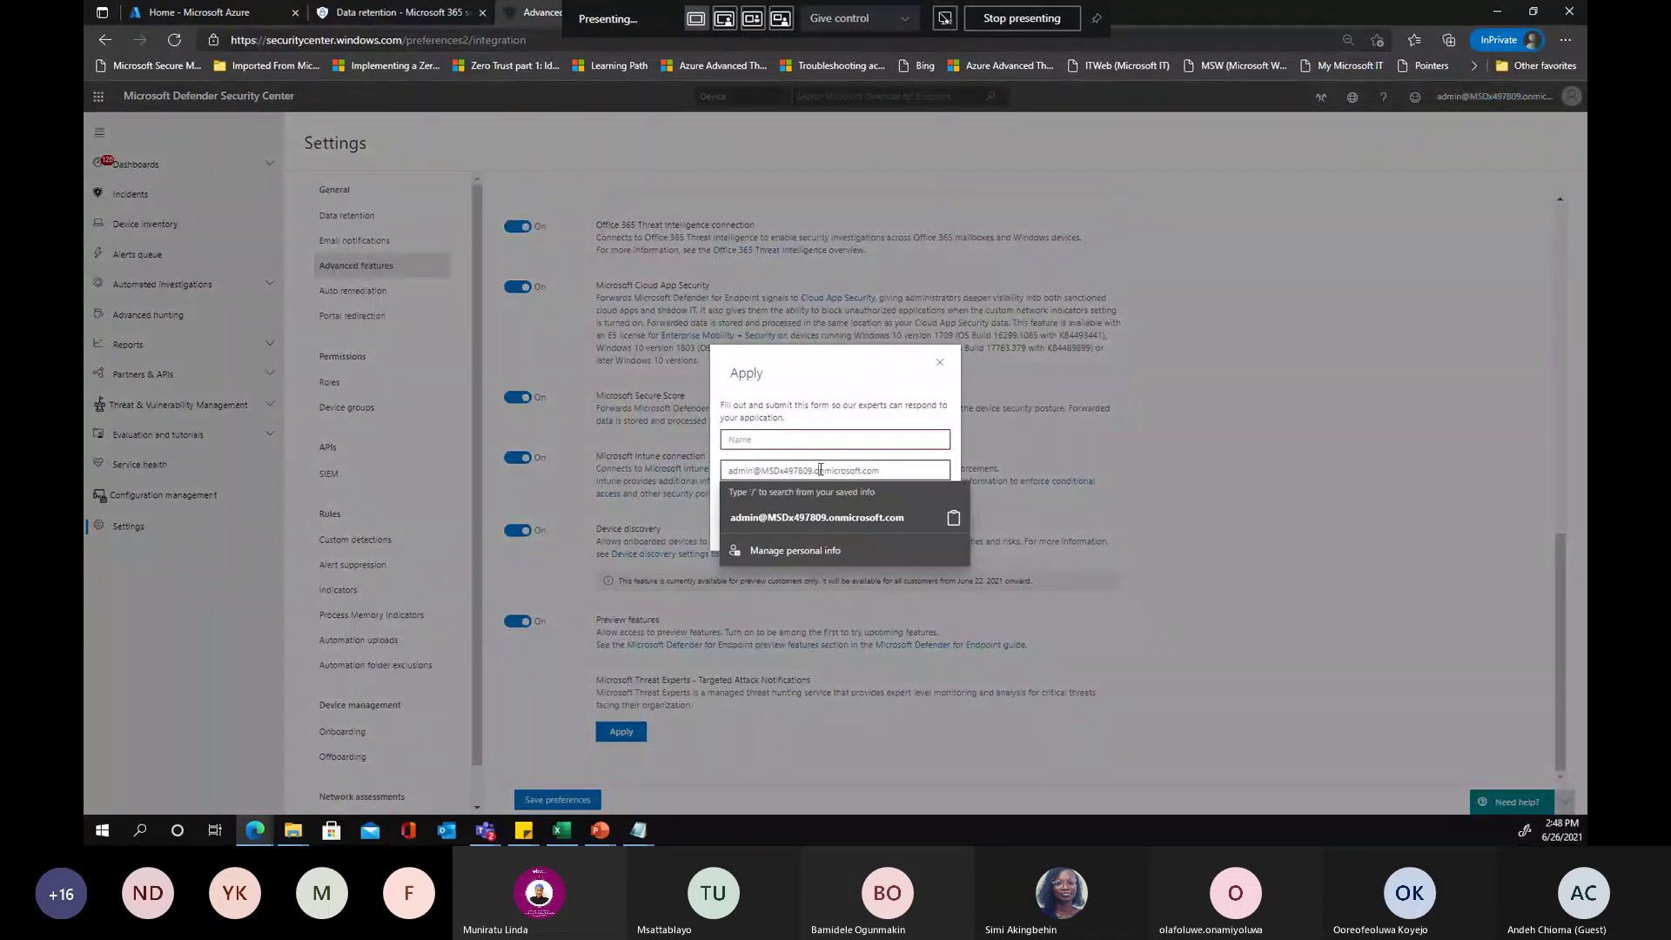
{"action": "left_click", "coordinate": [752, 518]}
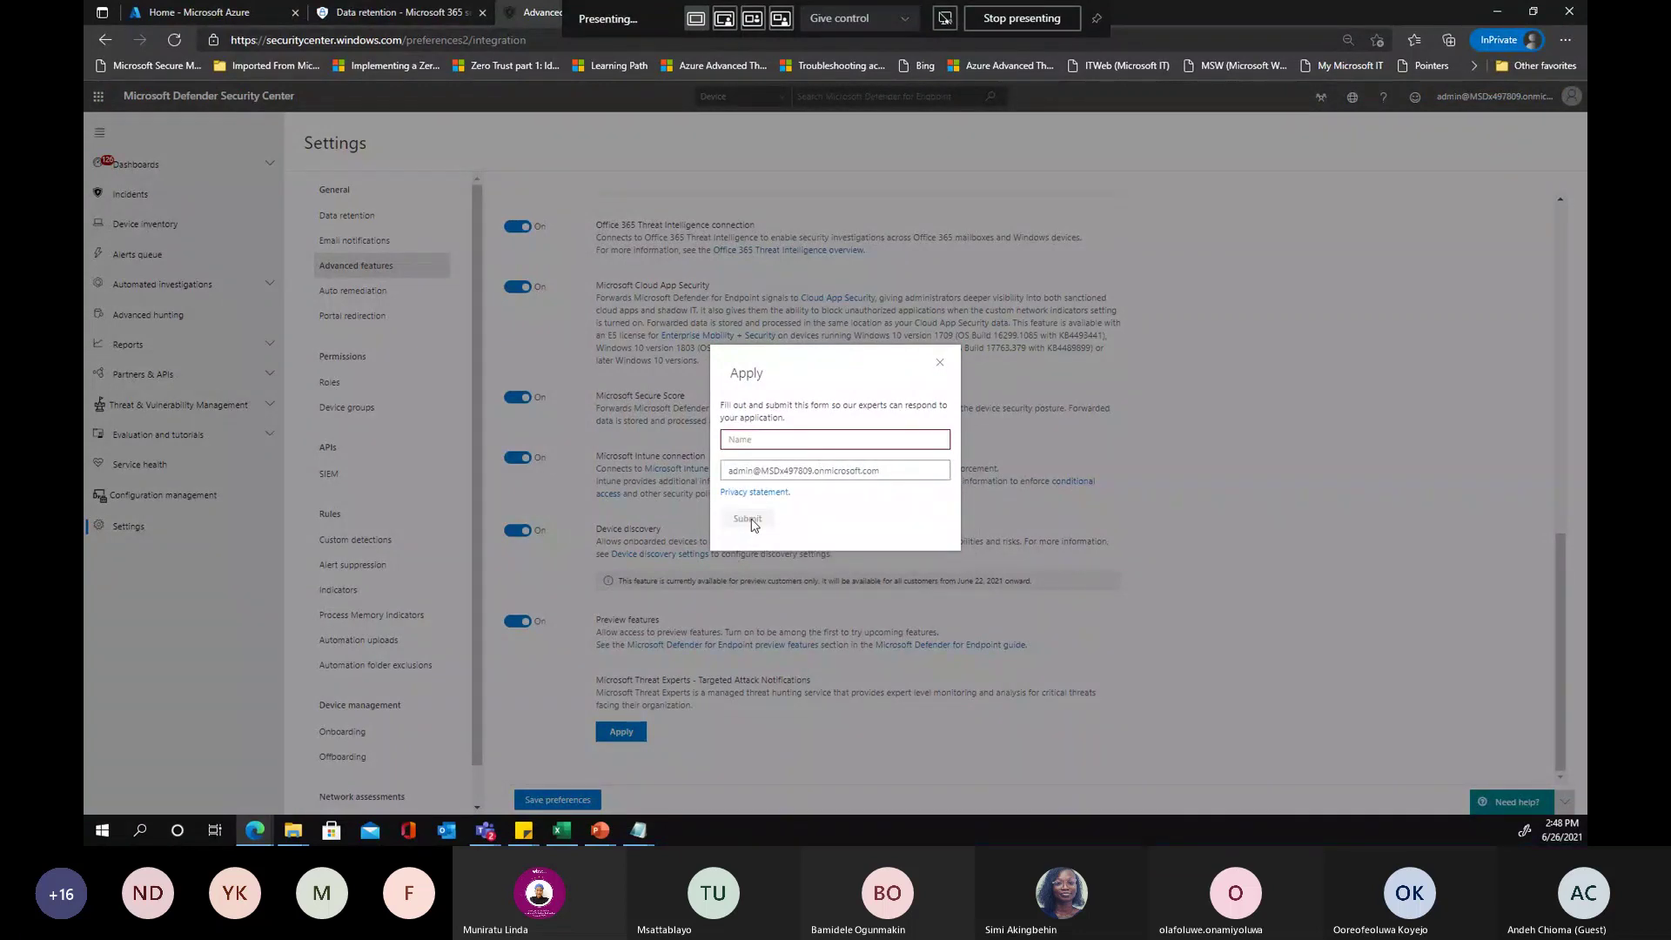
{"action": "left_click", "coordinate": [940, 363]}
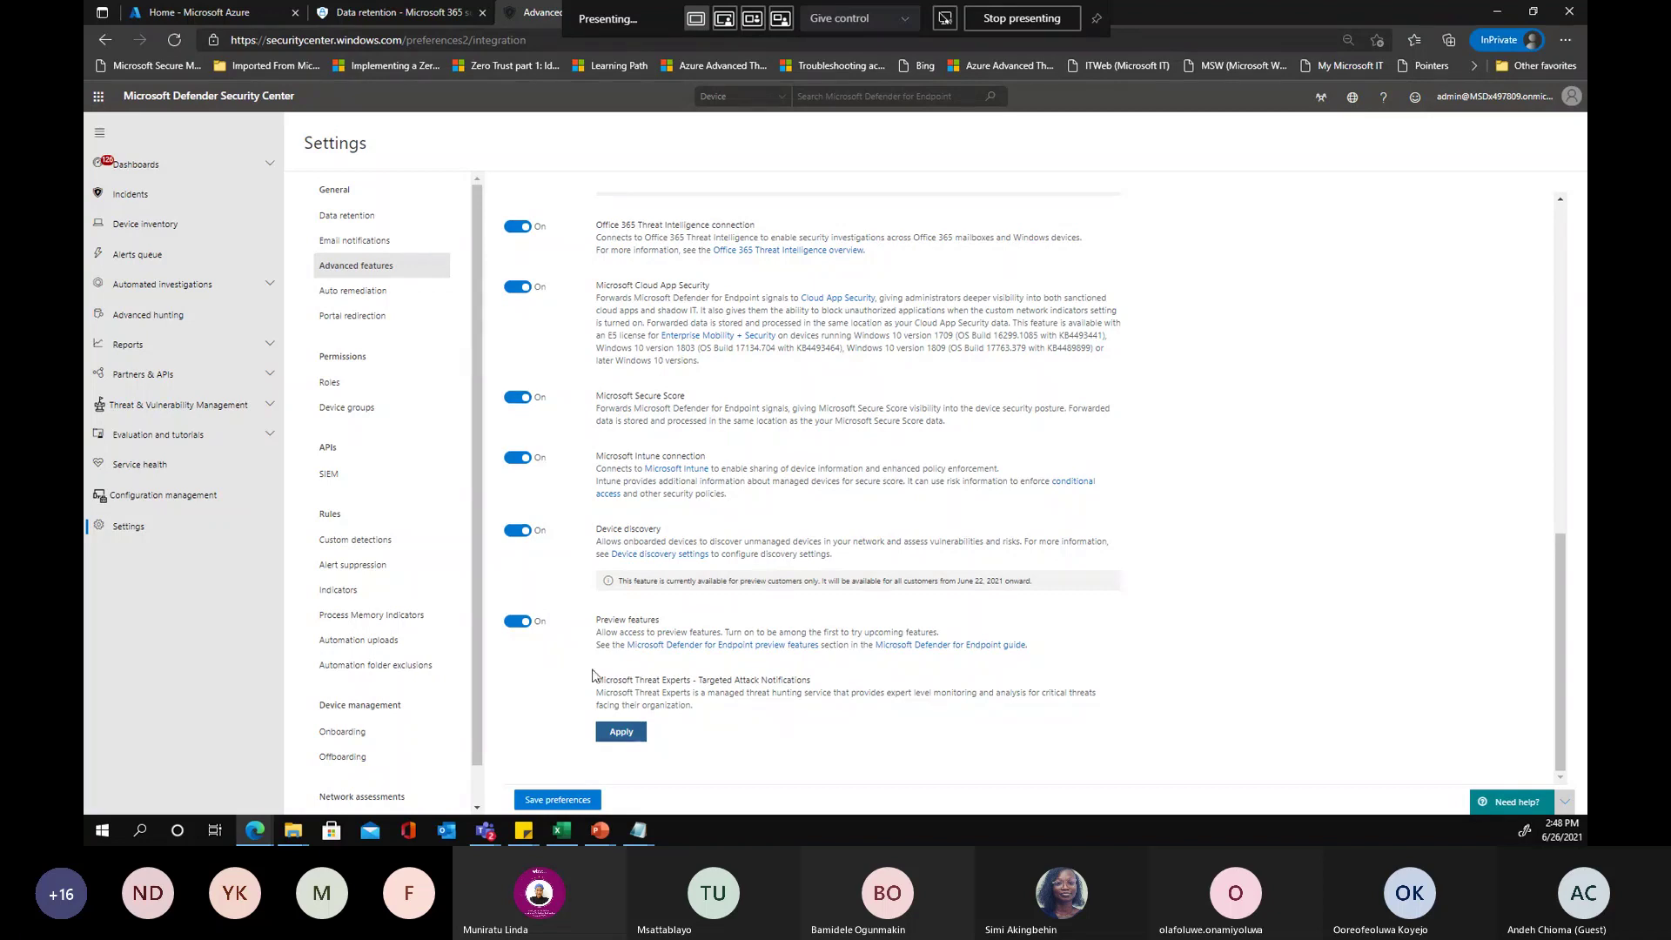
{"action": "left_click_drag", "start_coordinate": [698, 680], "coordinate": [812, 682]}
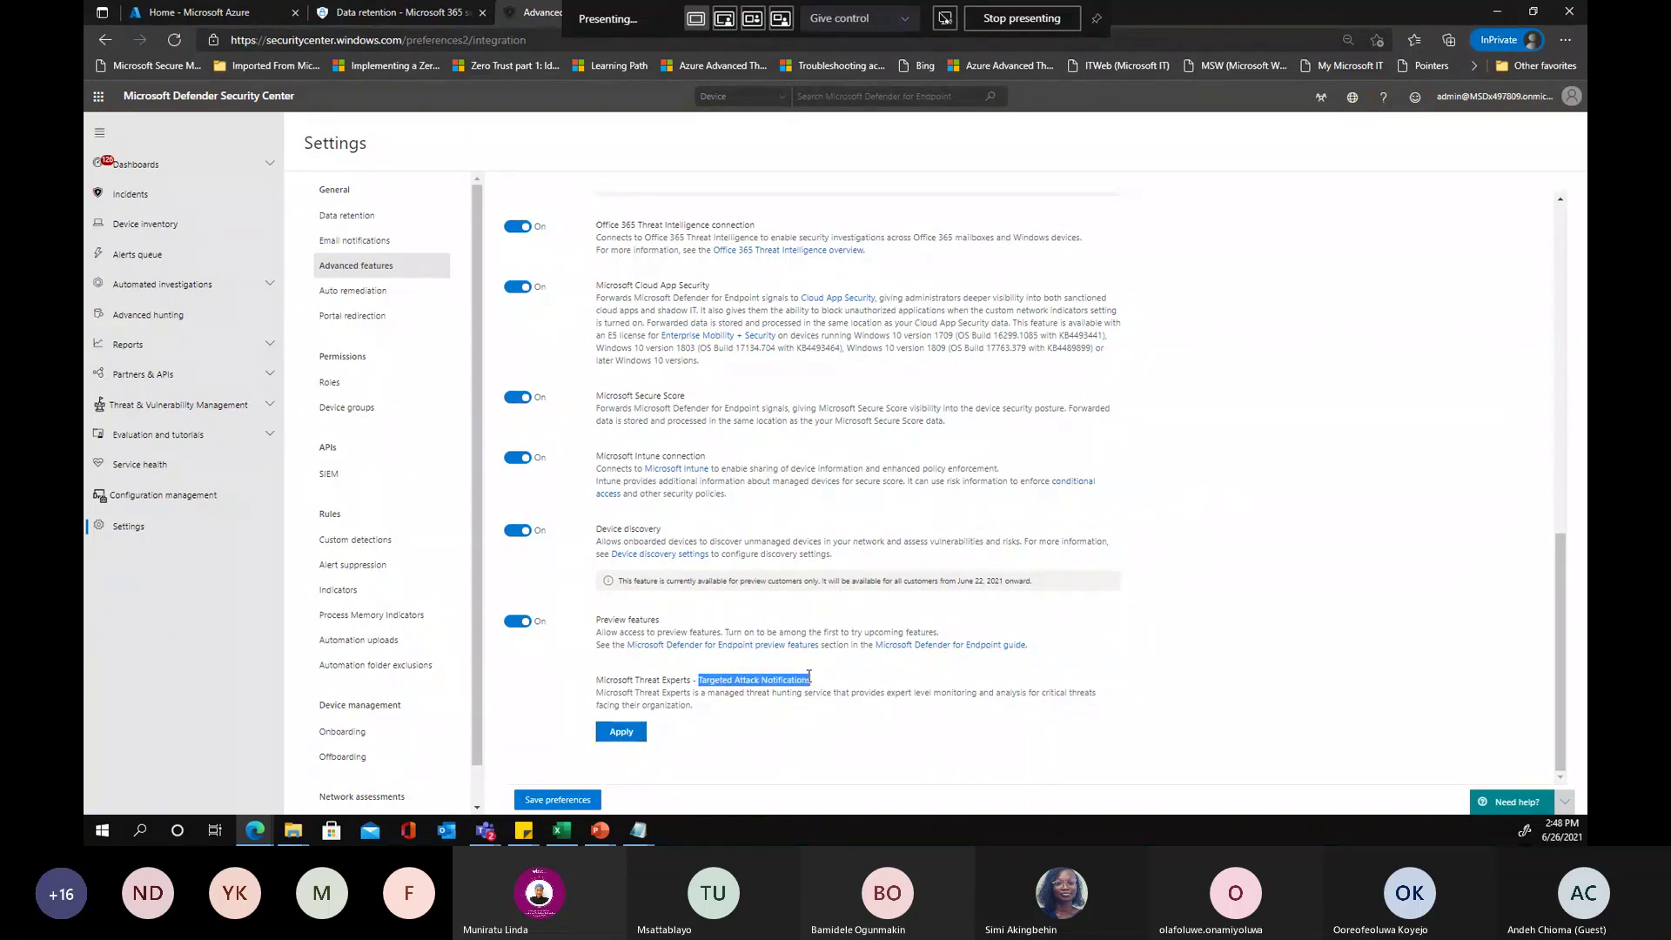
{"action": "left_click", "coordinate": [757, 682]}
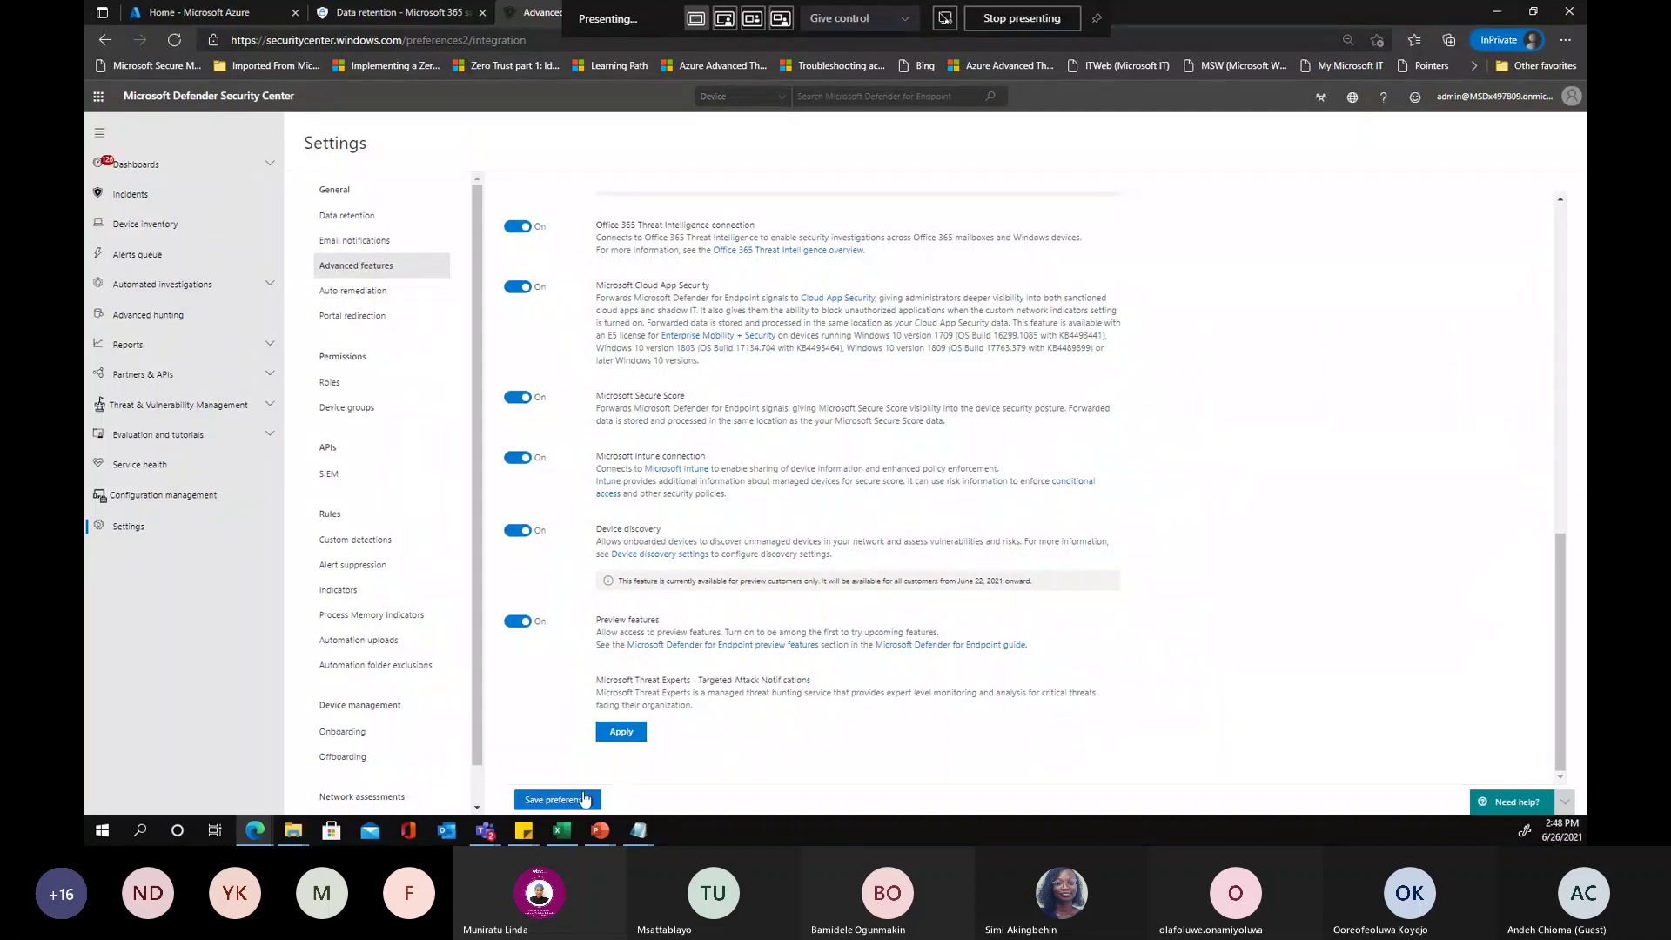
Save the advanced features preferences
{"action": "left_click", "coordinate": [585, 799]}
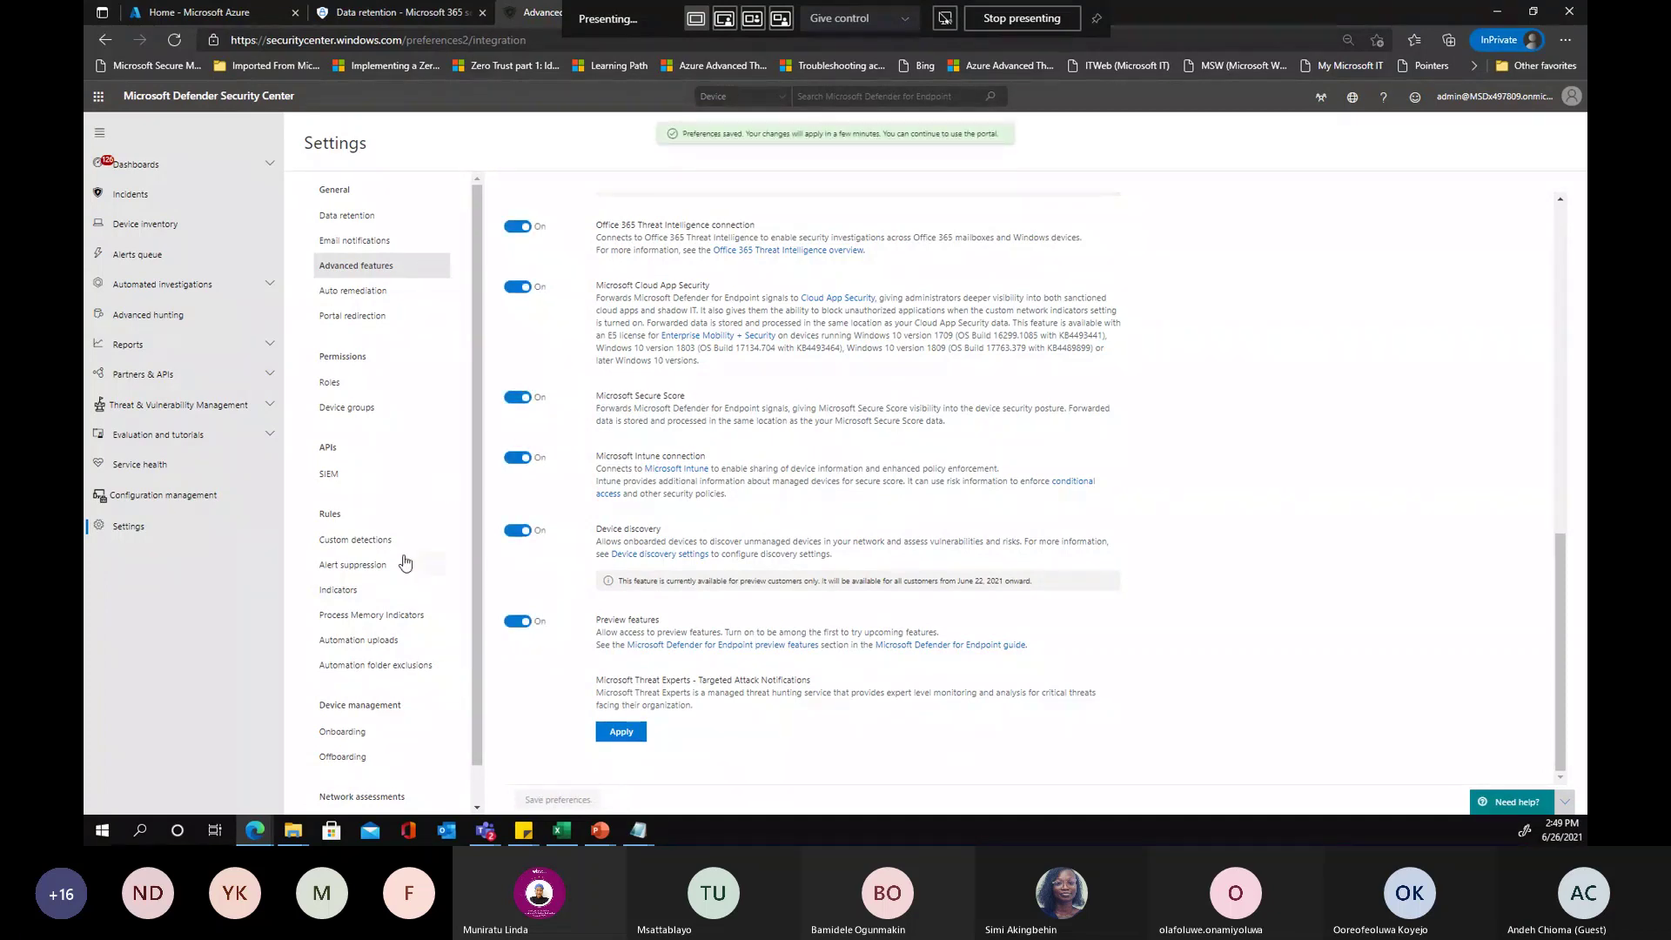
{"action": "scroll", "coordinate": [405, 565], "scroll_direction": "down", "scroll_amount": 1}
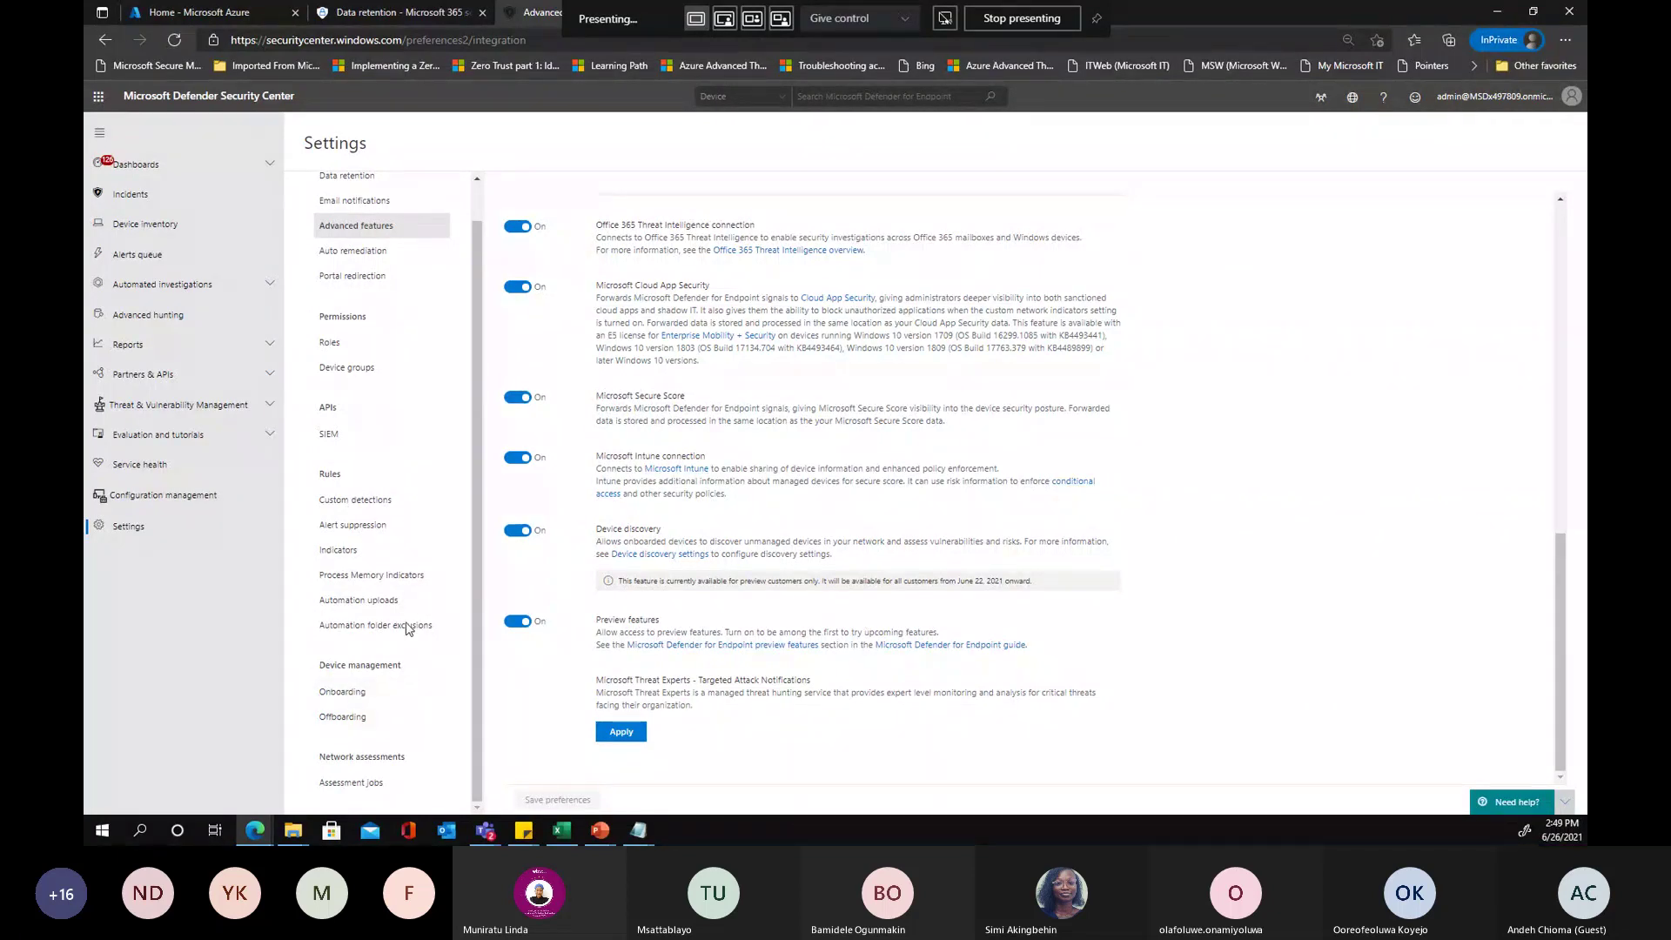
Review the Custom network indicators setting in the advanced features list
{"action": "scroll", "coordinate": [597, 441], "scroll_direction": "up", "scroll_amount": 3}
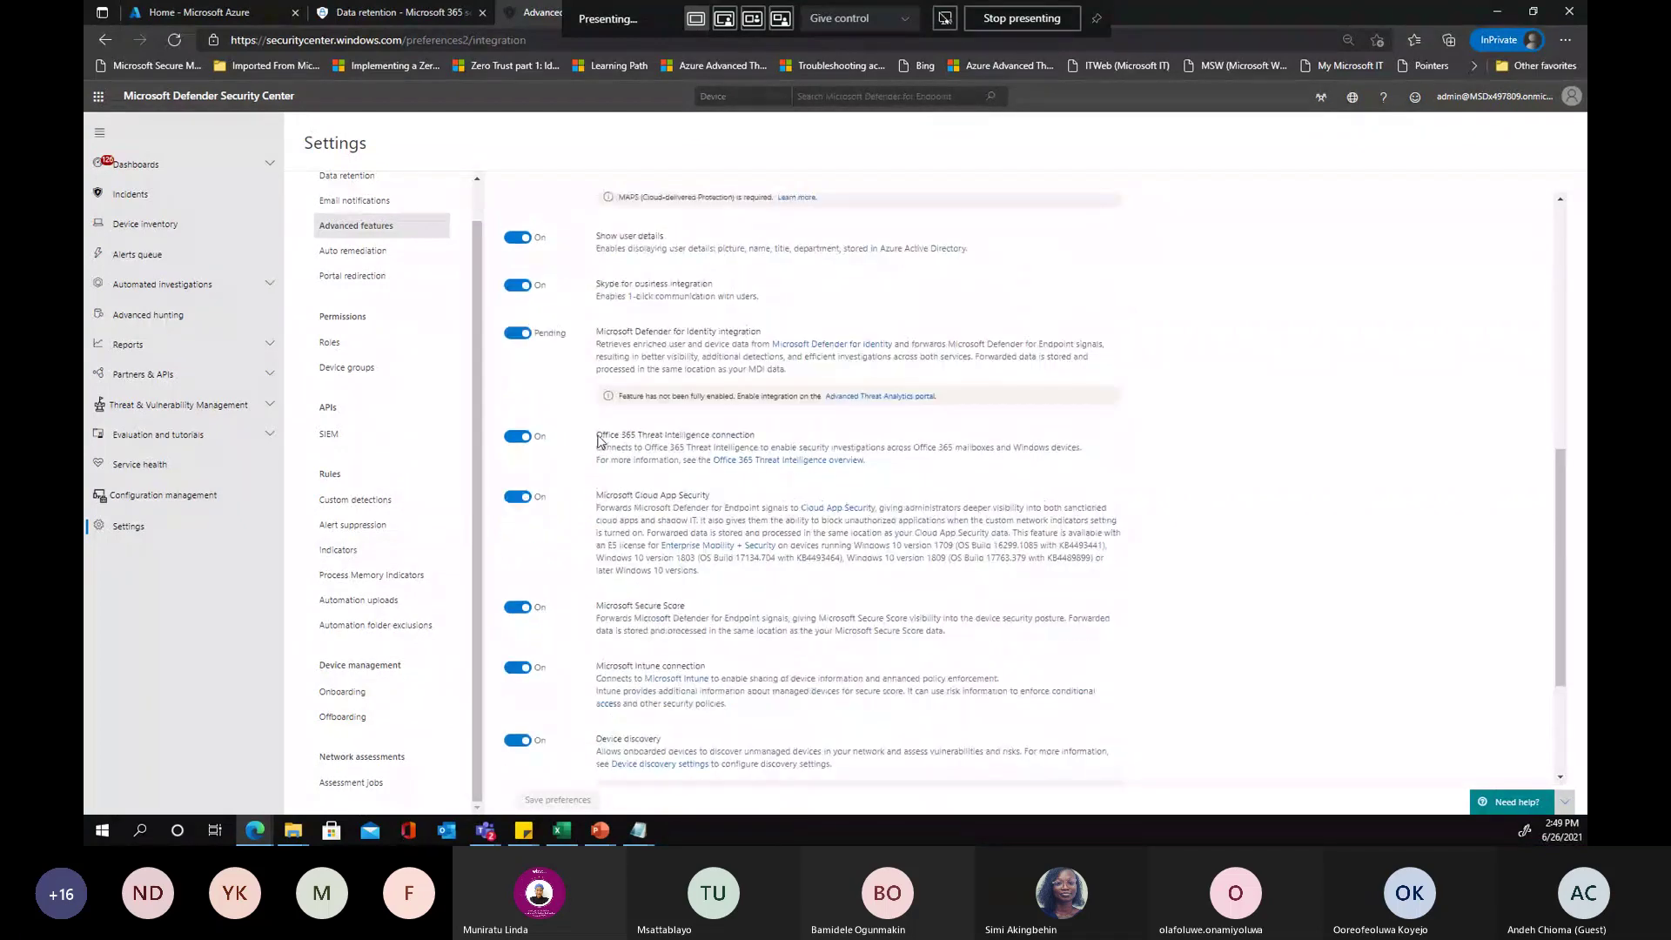
{"action": "scroll", "coordinate": [597, 442], "scroll_direction": "up", "scroll_amount": 5}
{"action": "left_click_drag", "start_coordinate": [597, 433], "coordinate": [627, 432]}
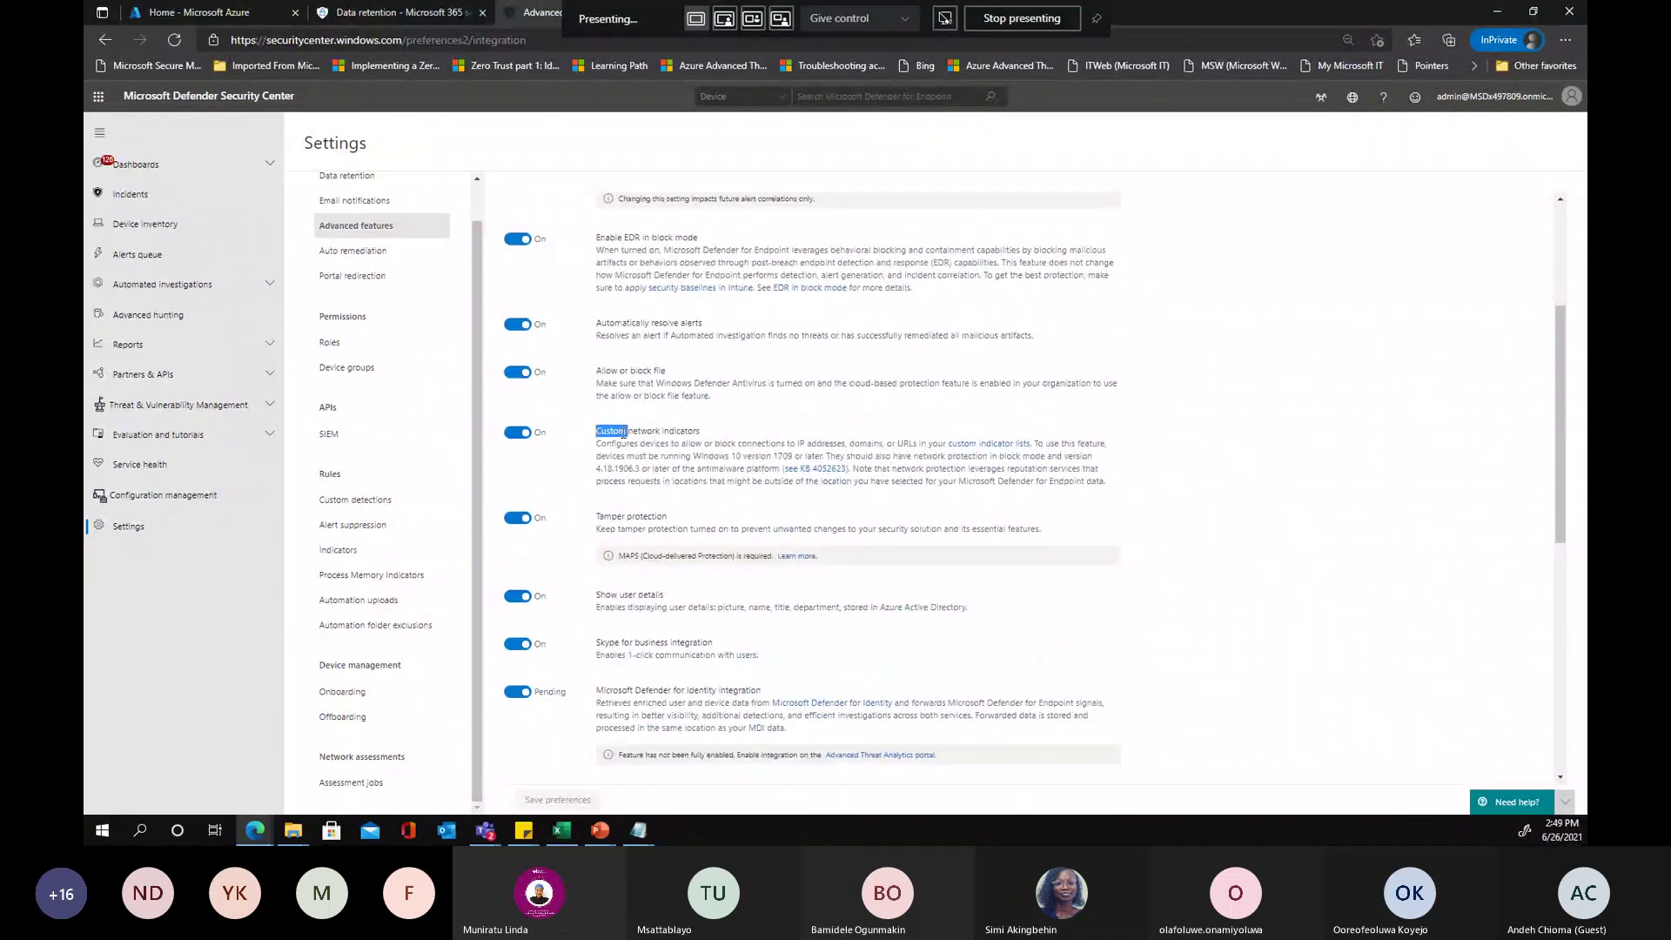
{"action": "left_click", "coordinate": [666, 428]}
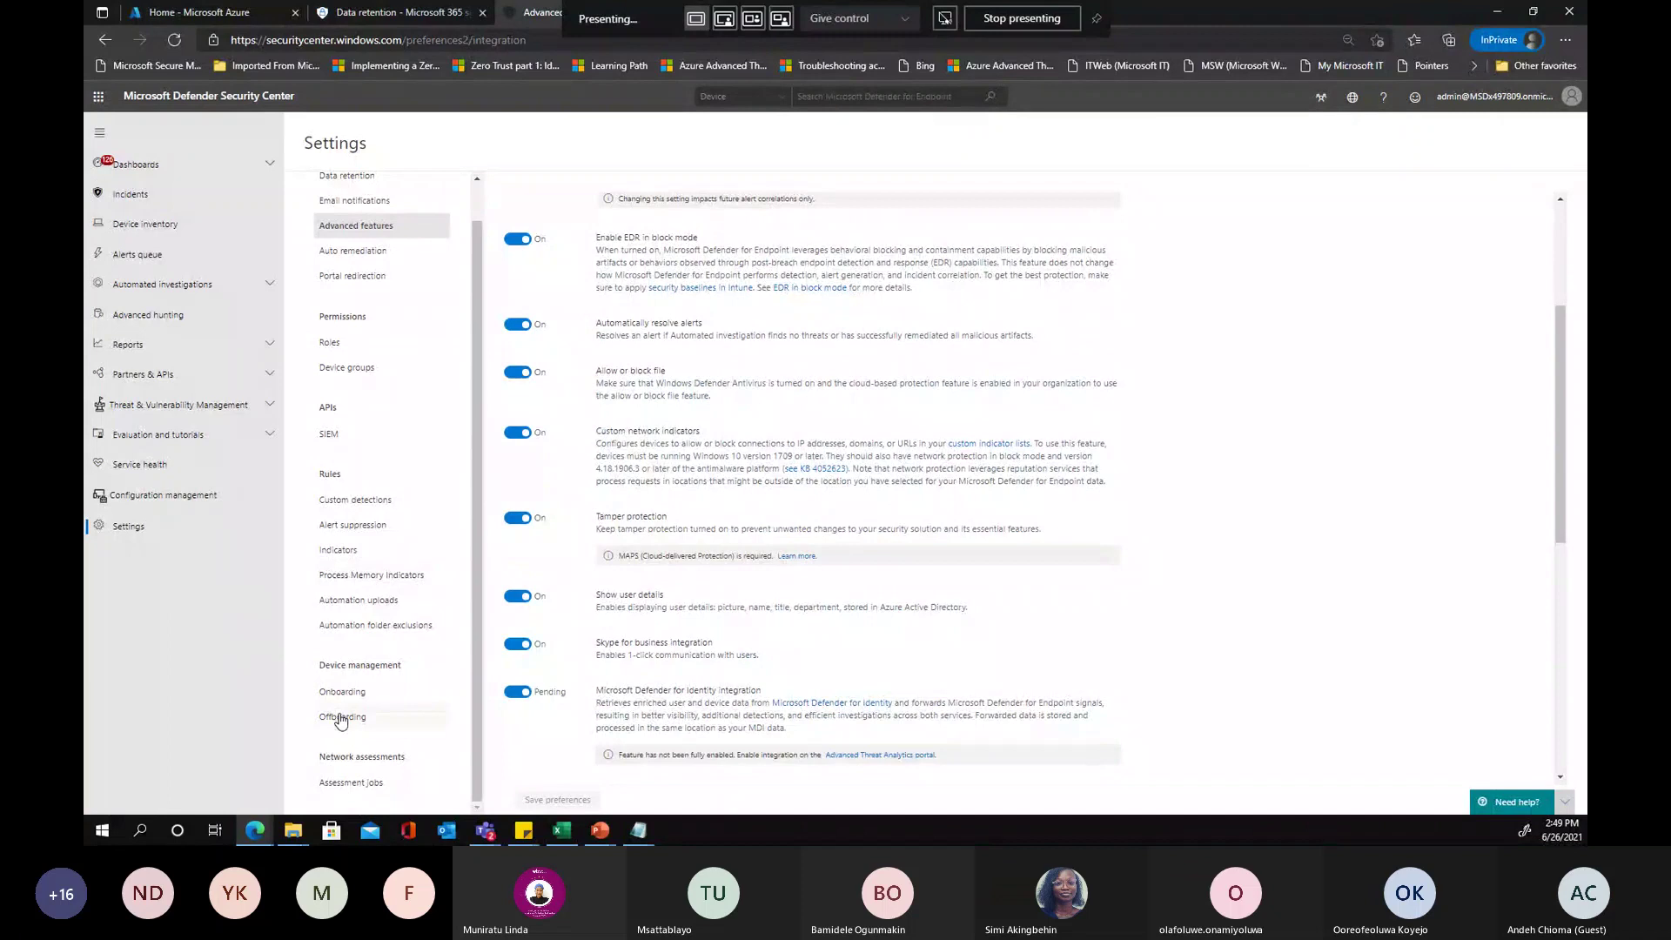
Open the Indicators rules page and show its IP addresses list after a look at the URLs/Domains list
{"action": "left_click", "coordinate": [333, 557]}
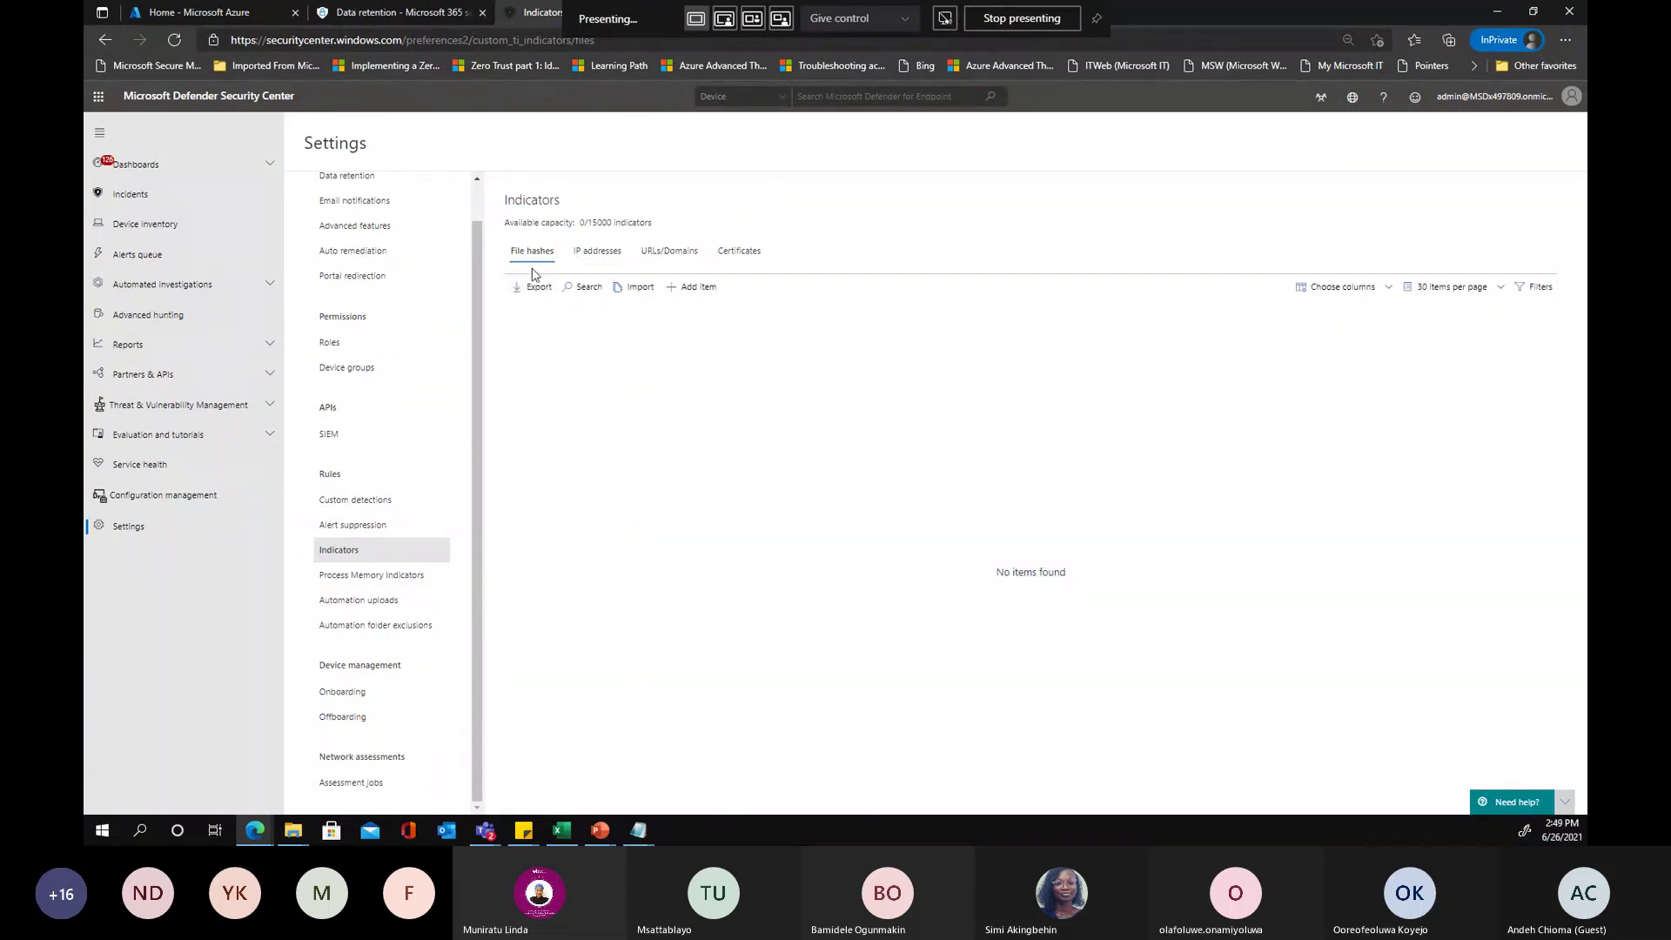
{"action": "left_click", "coordinate": [599, 259]}
{"action": "left_click", "coordinate": [667, 253]}
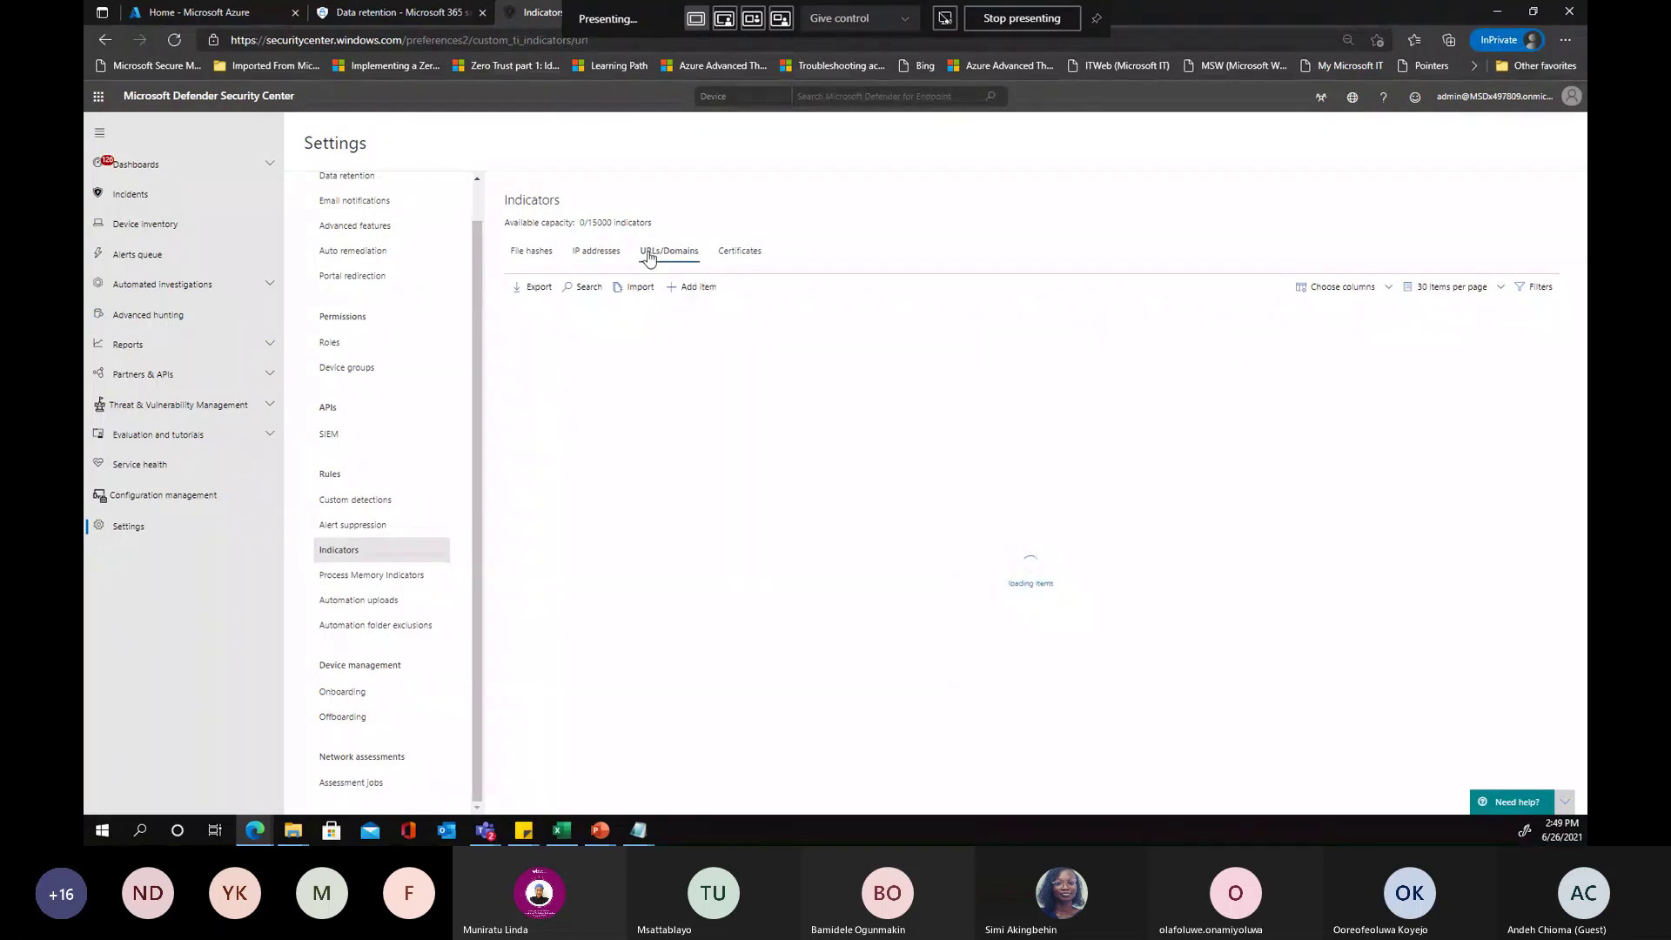
{"action": "left_click", "coordinate": [609, 254]}
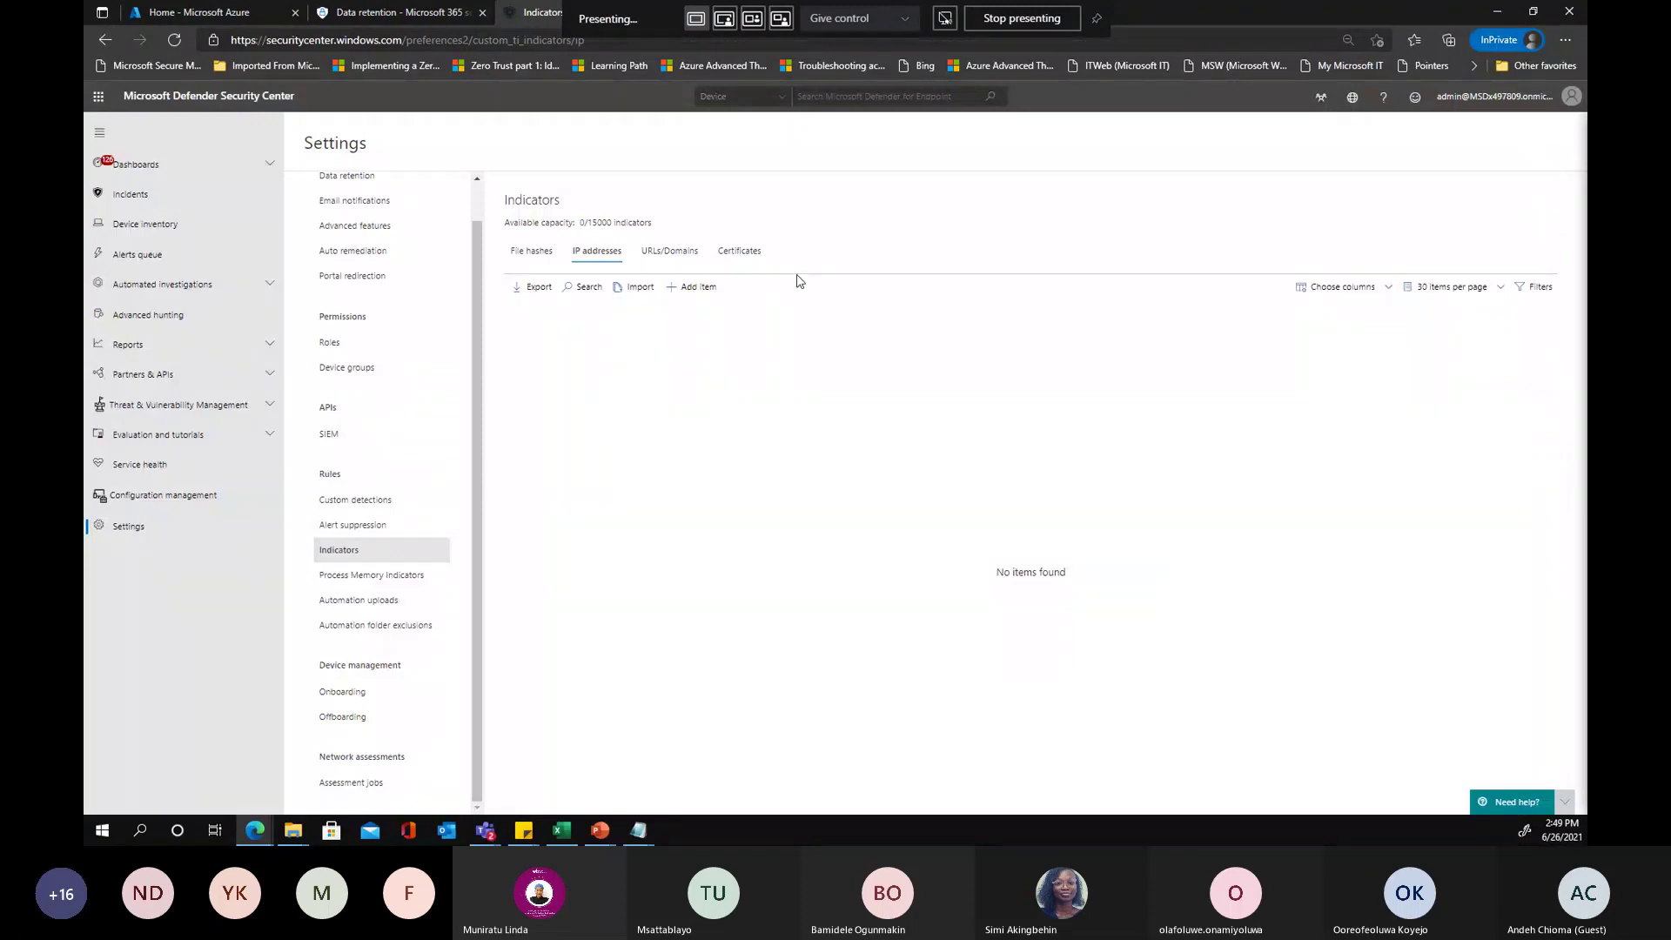
Start adding an IP address indicator and enter 10.10.10.10 as its address
{"action": "left_click", "coordinate": [692, 286]}
{"action": "left_click", "coordinate": [1274, 321]}
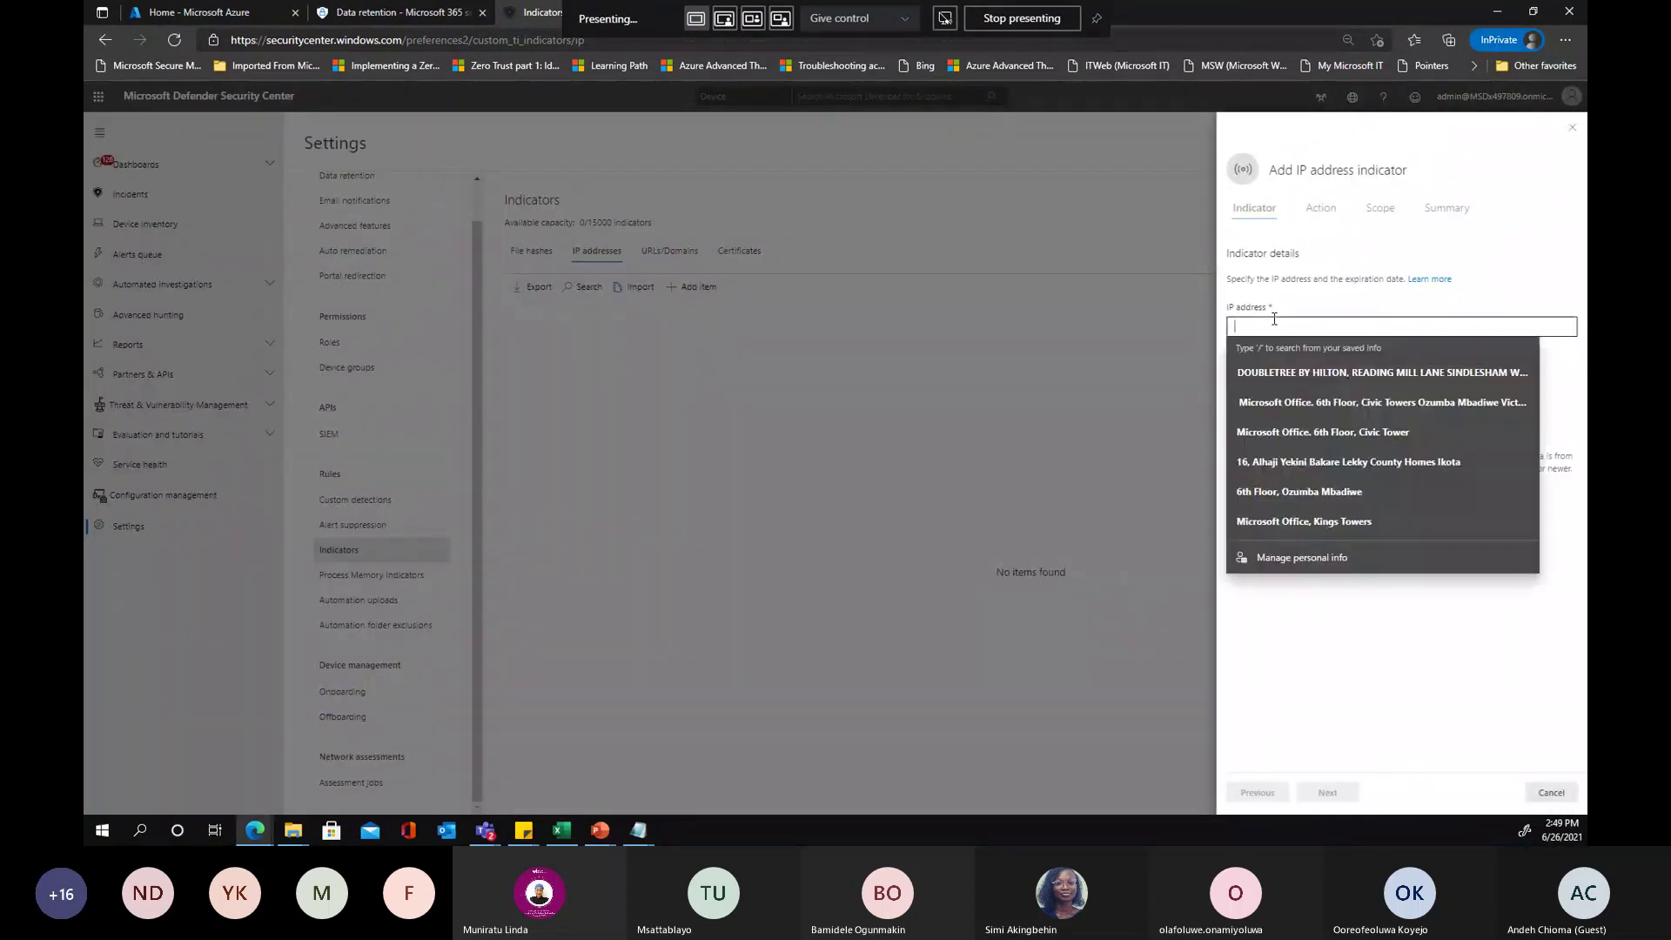
{"action": "type", "text": "10.10.10.10"}
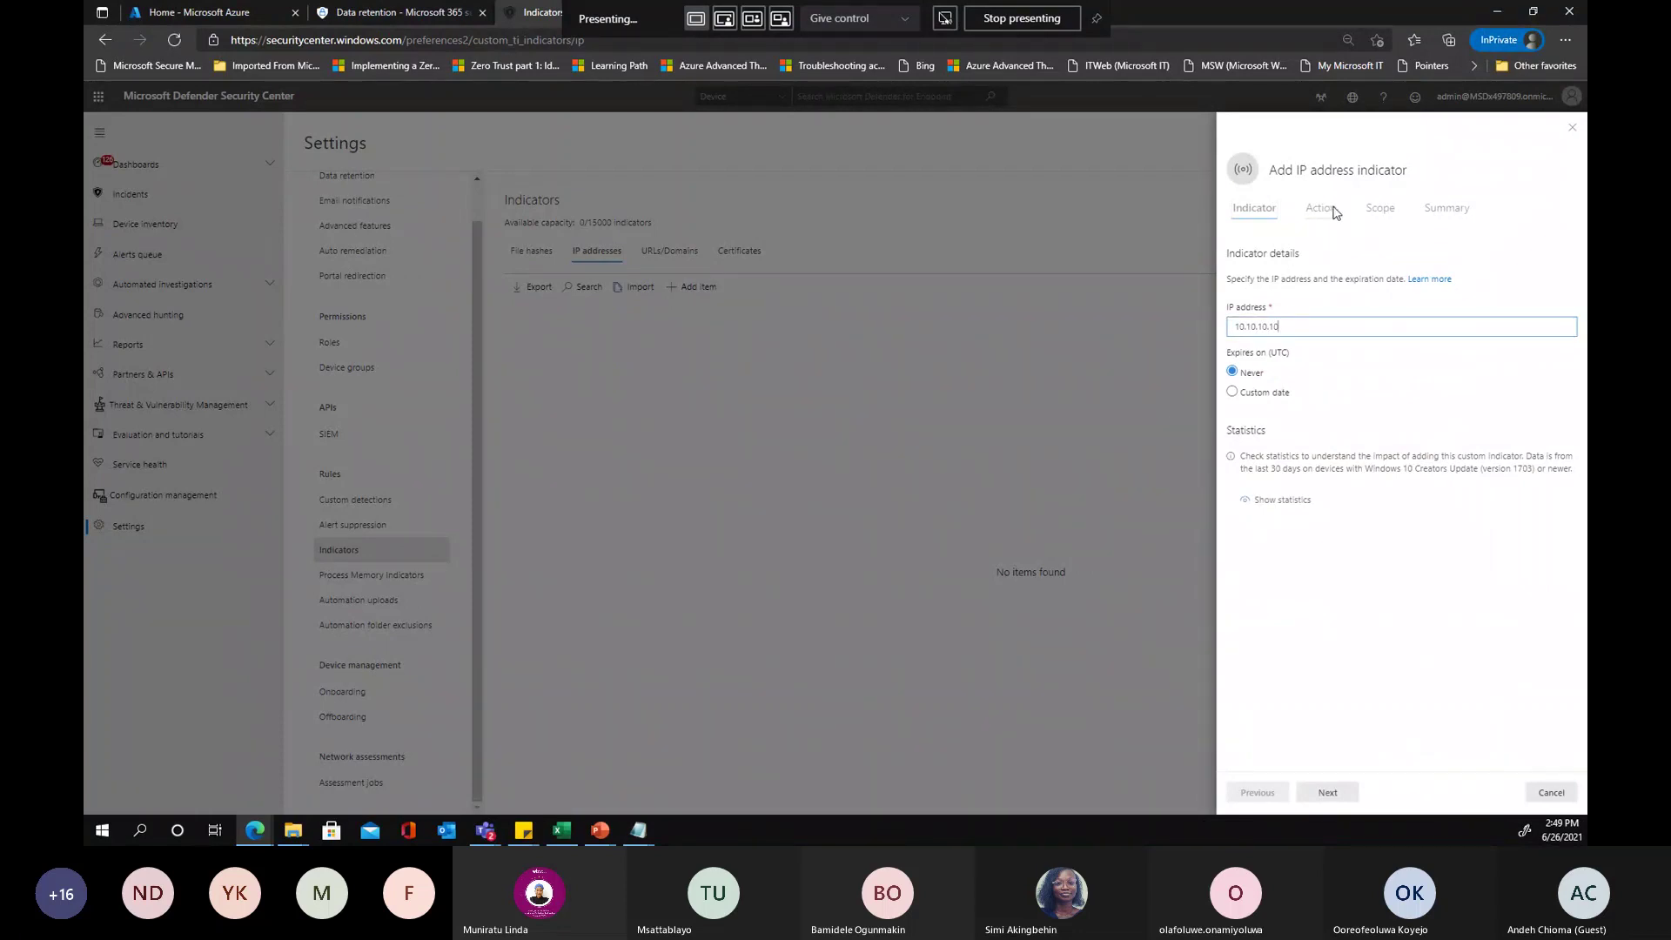
View the statistics for the entered IP address and return to the indicator details
{"action": "left_click_drag", "start_coordinate": [1295, 170], "coordinate": [1405, 171]}
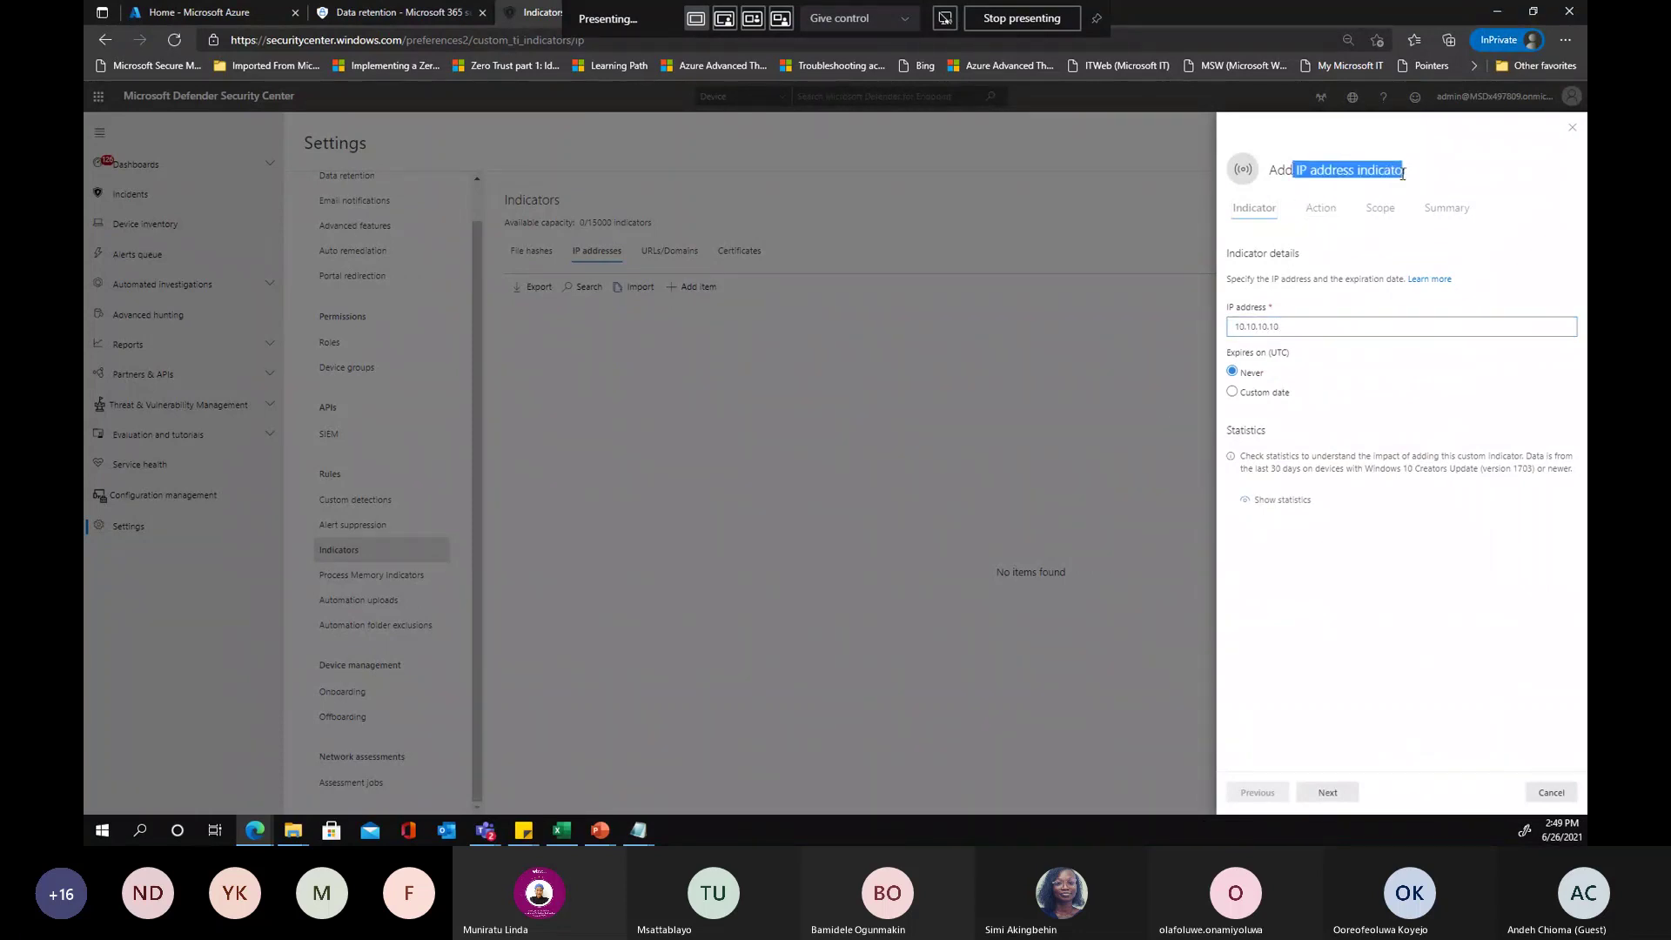
{"action": "left_click", "coordinate": [1277, 505]}
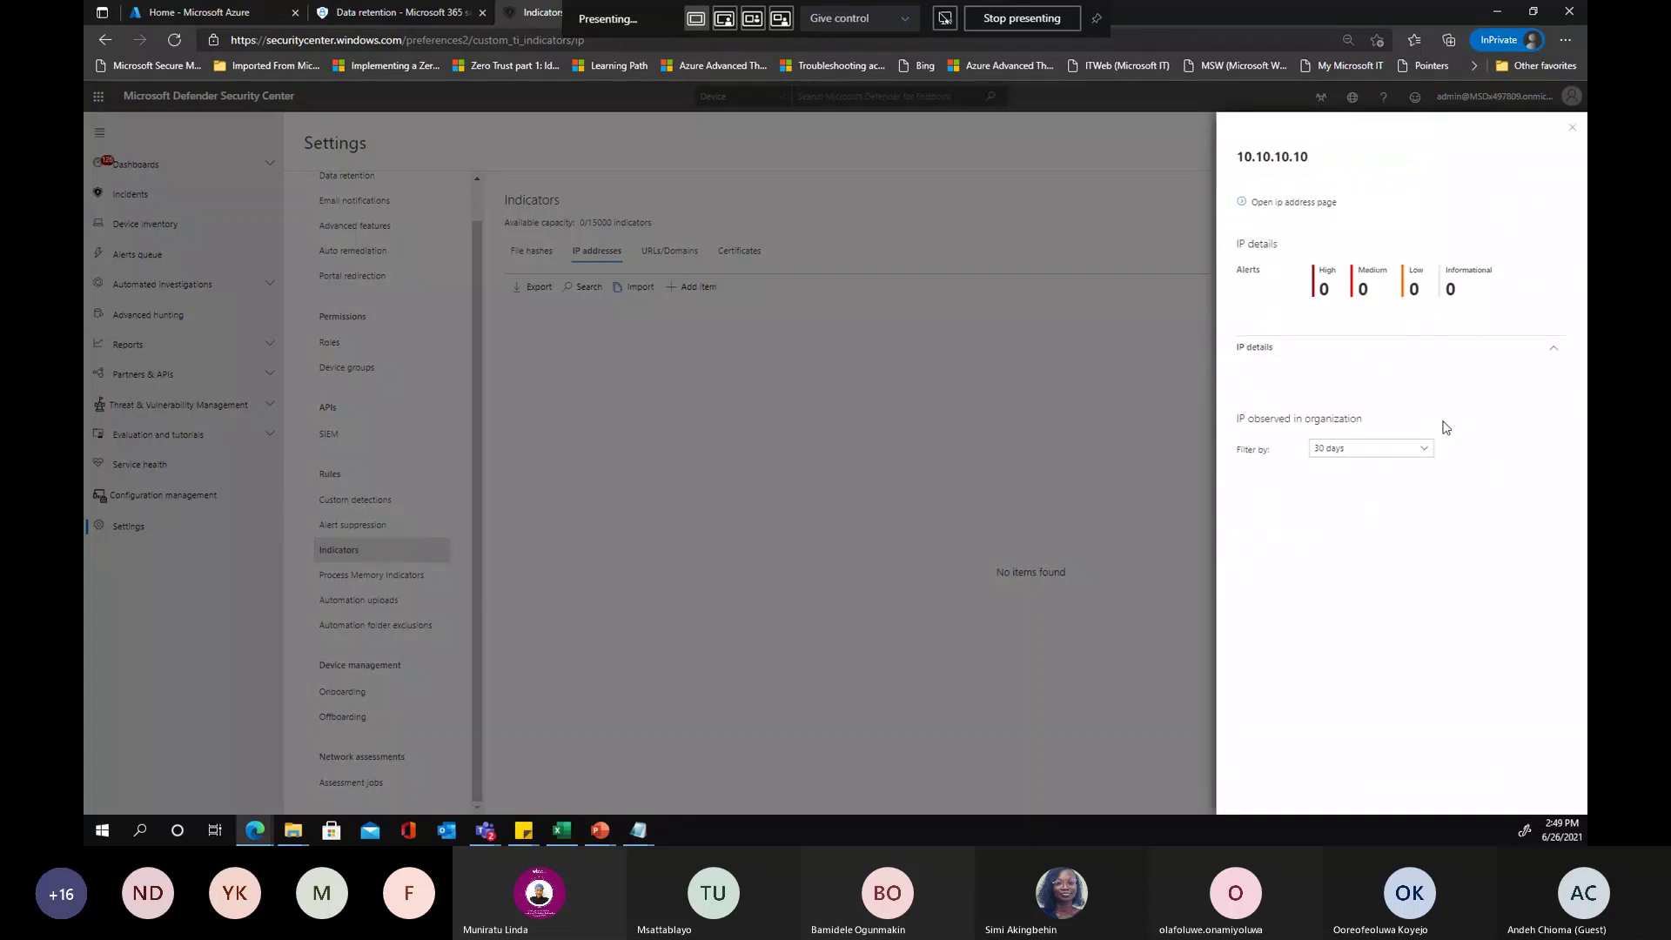
{"action": "left_click", "coordinate": [1534, 211]}
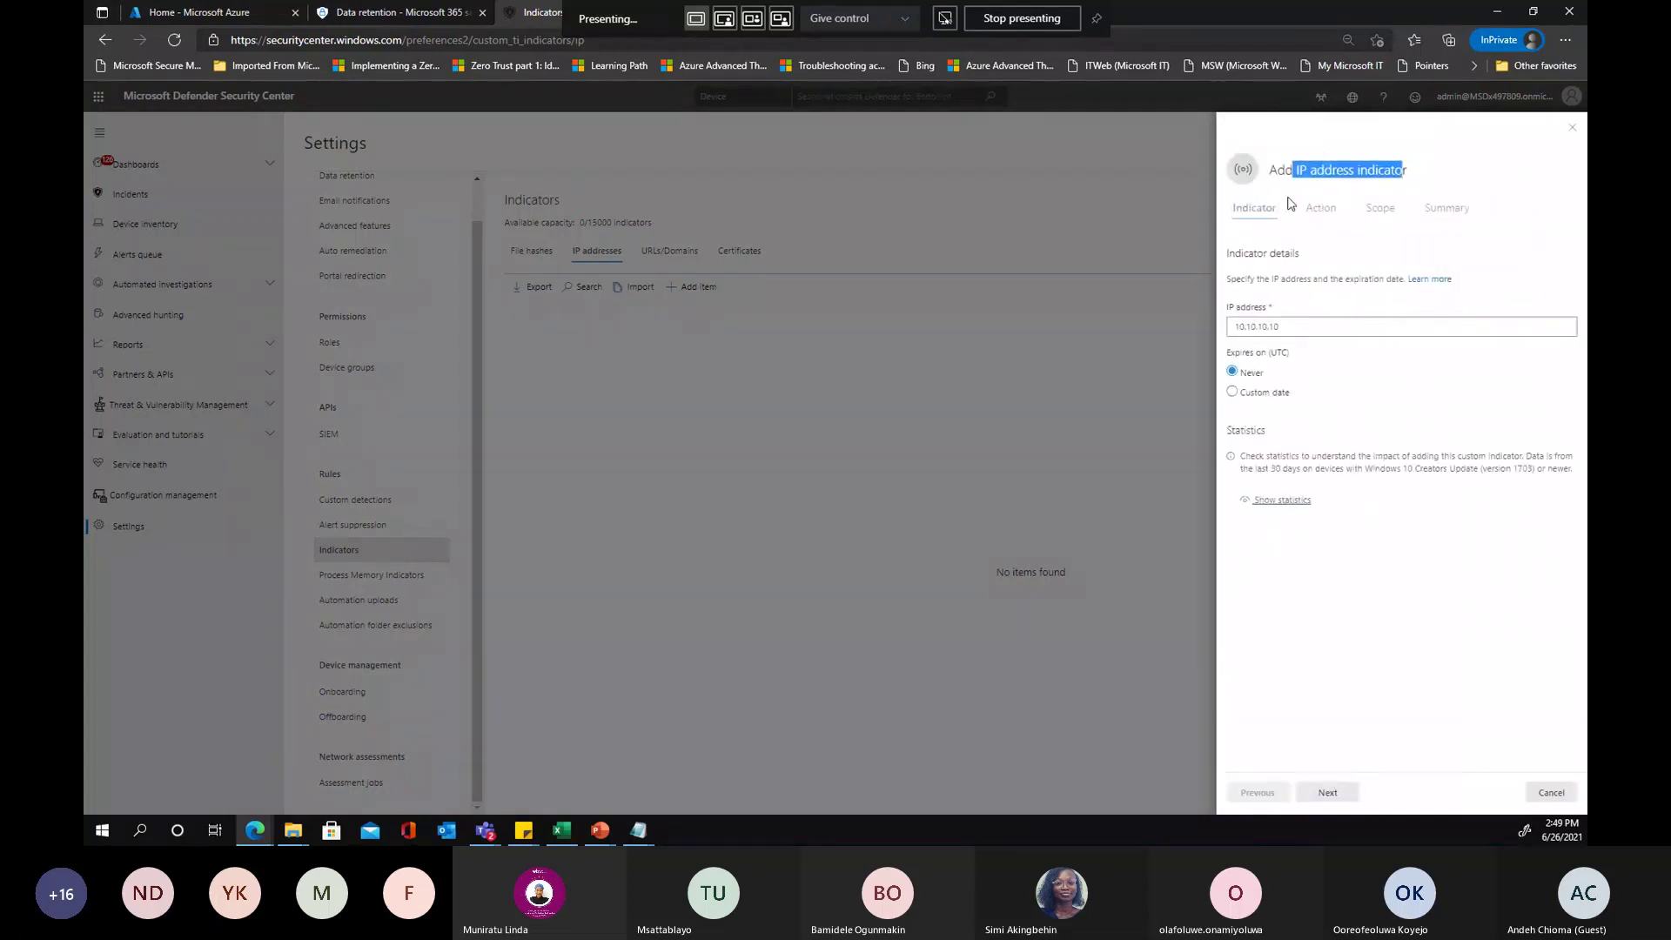
{"action": "left_click", "coordinate": [1291, 328]}
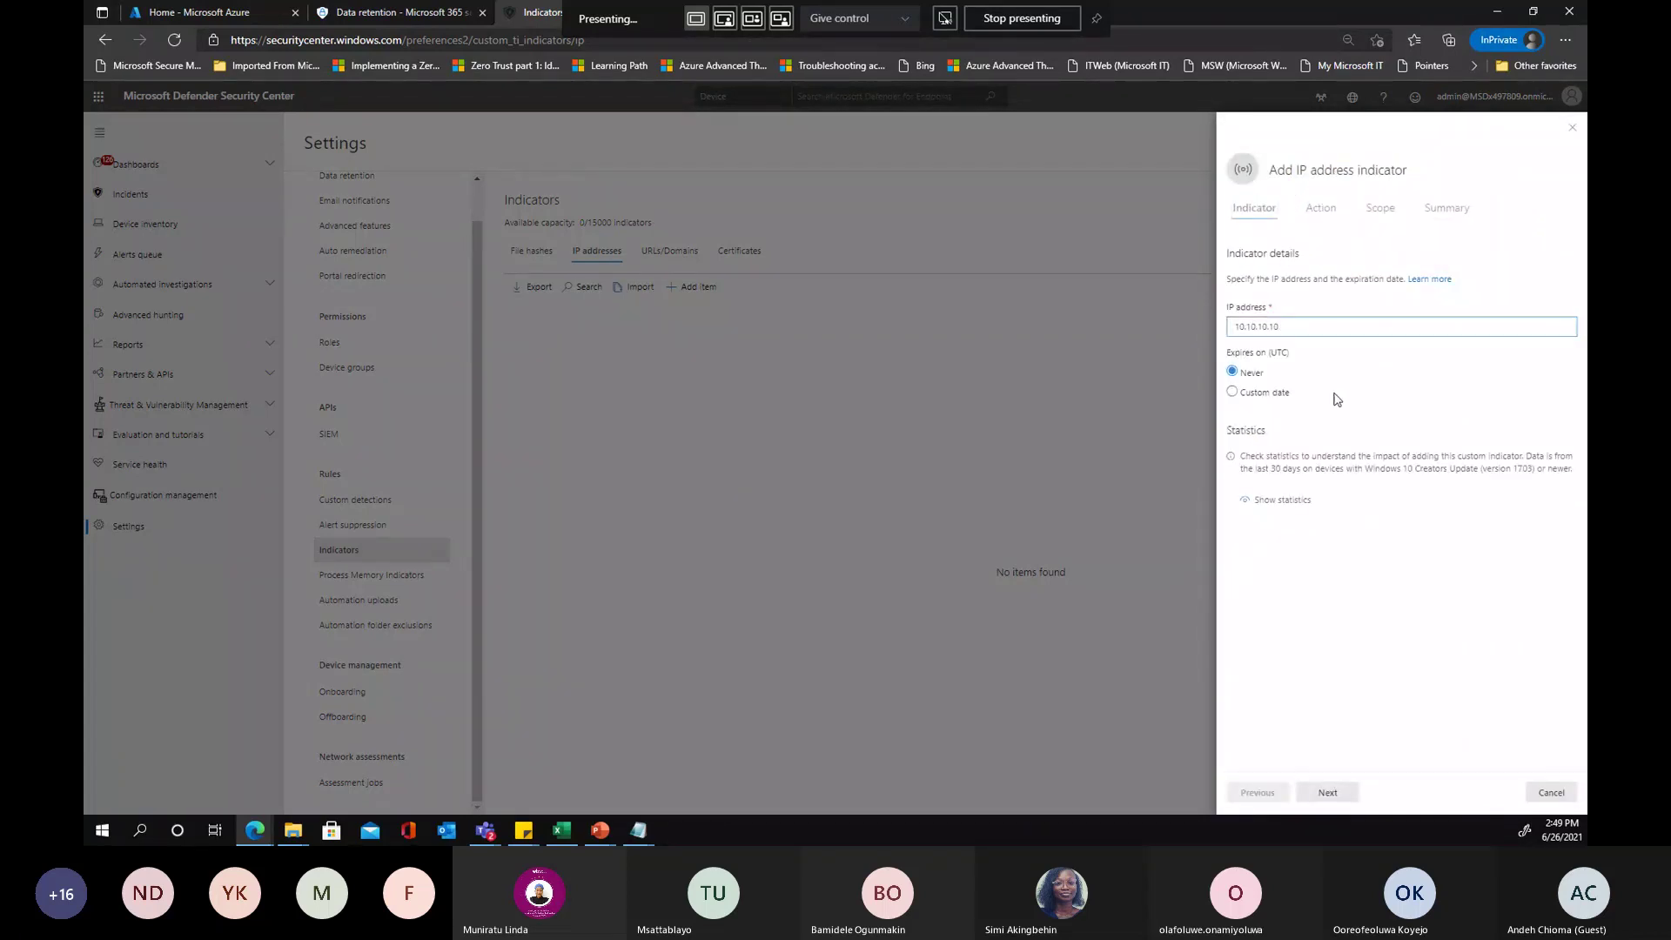
Set the indicator's response action to Alert and block and title the alert "Block 10.10"
{"action": "left_click", "coordinate": [1327, 794]}
{"action": "left_click", "coordinate": [1254, 351]}
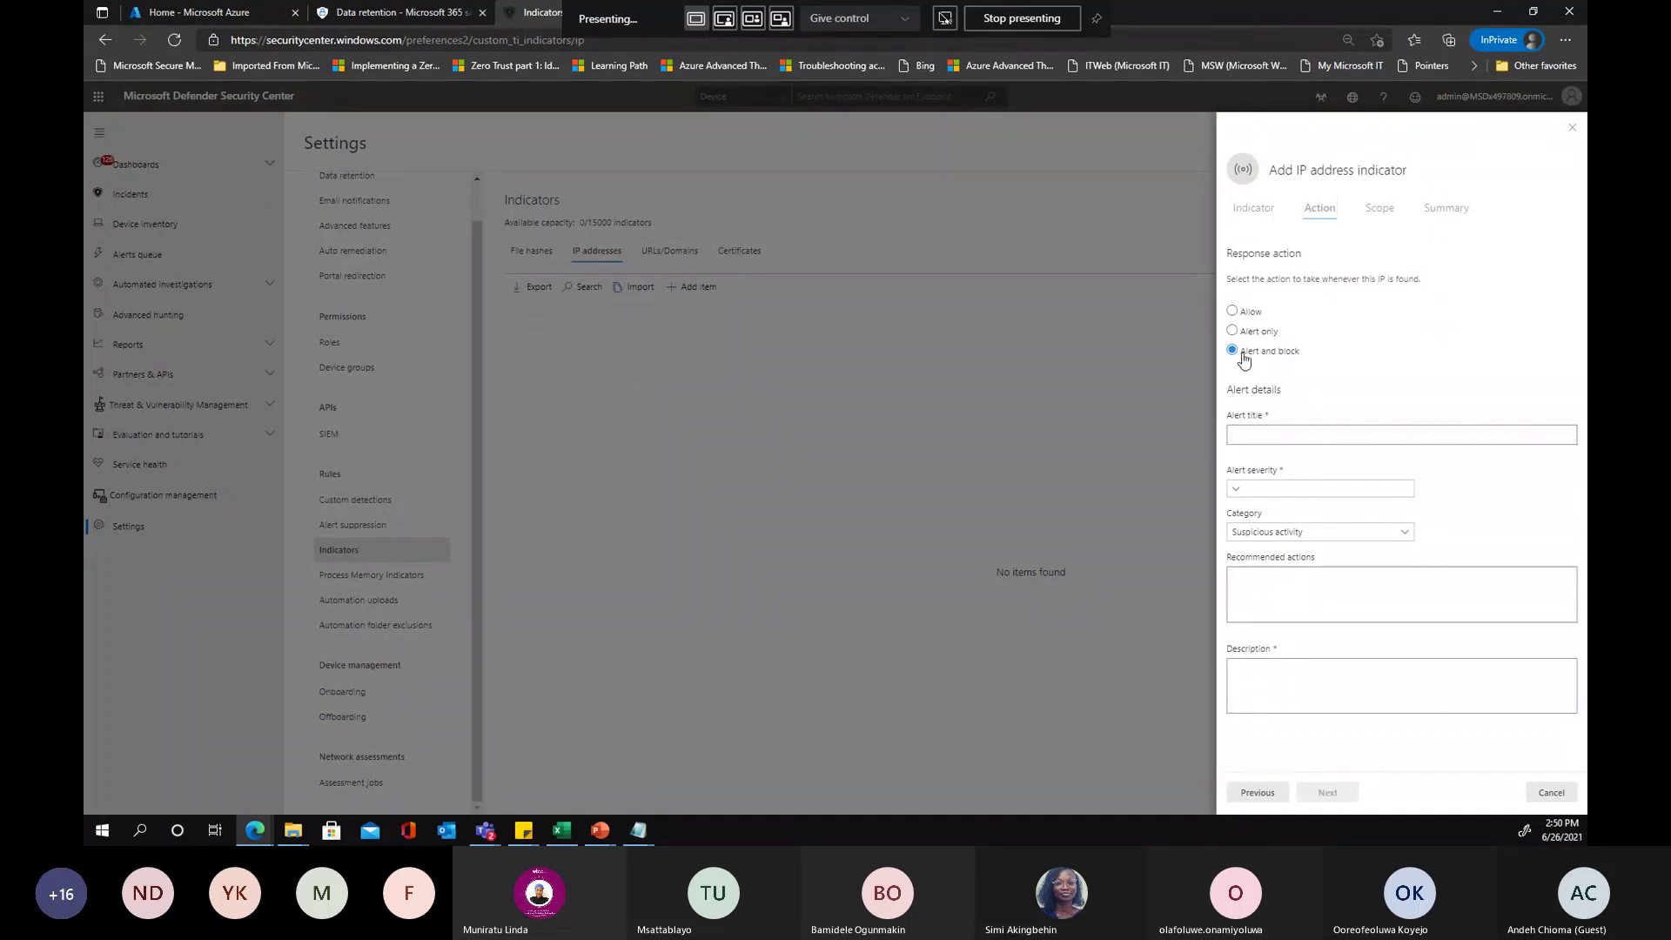
{"action": "left_click", "coordinate": [1302, 442]}
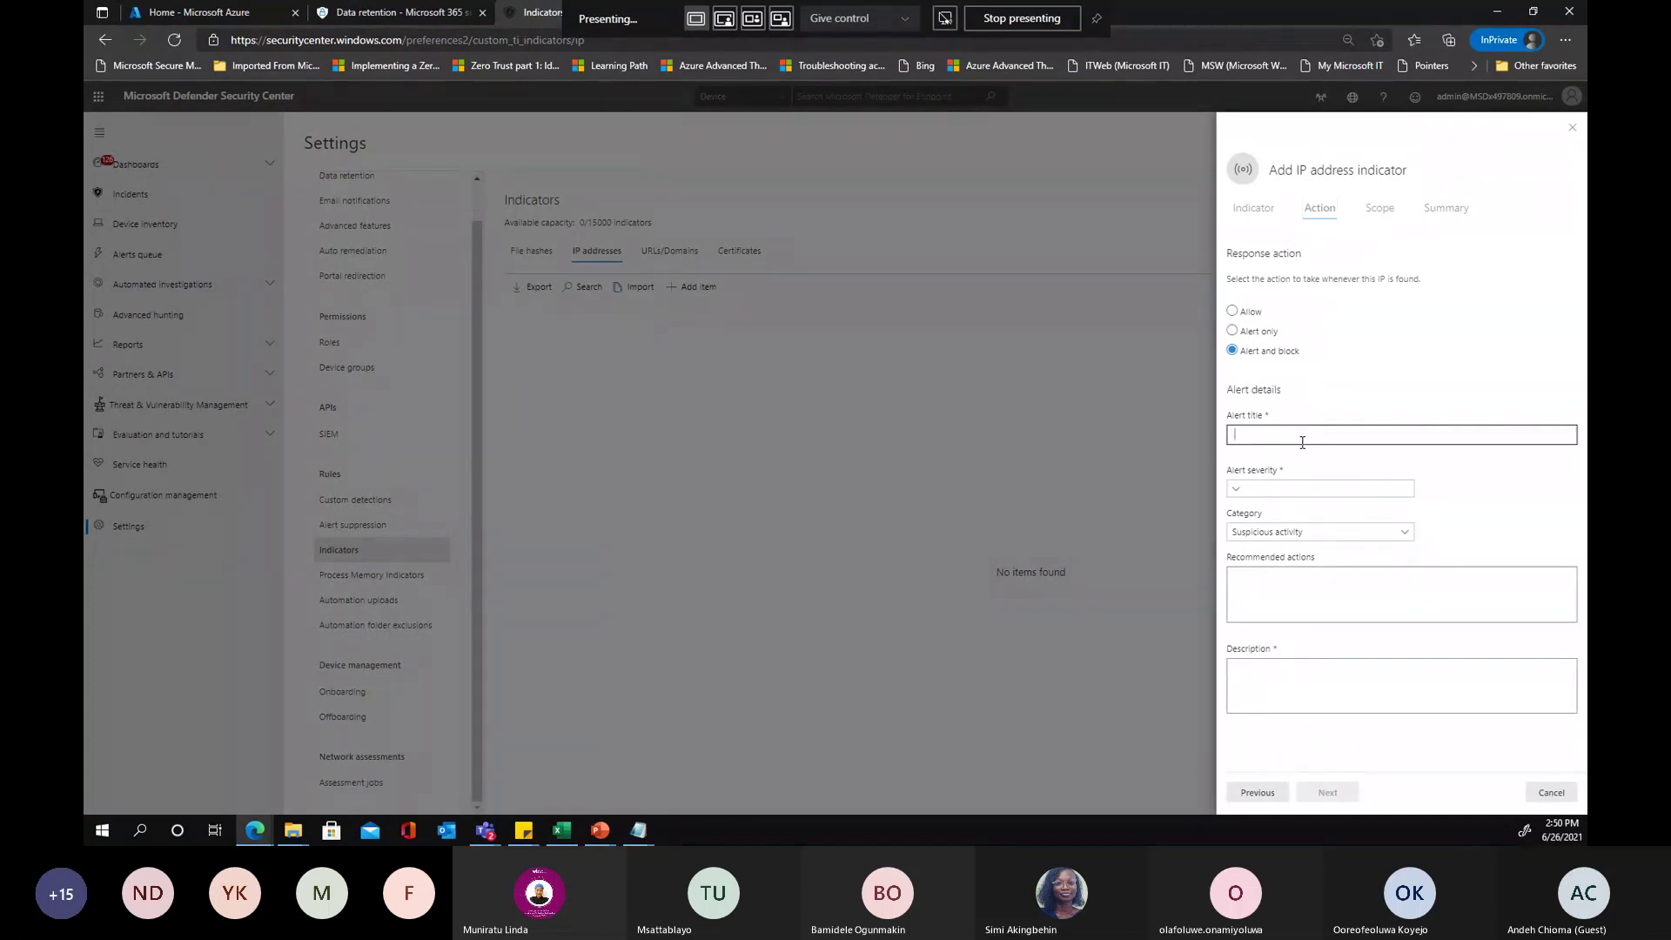
{"action": "type", "text": "Block 10.10"}
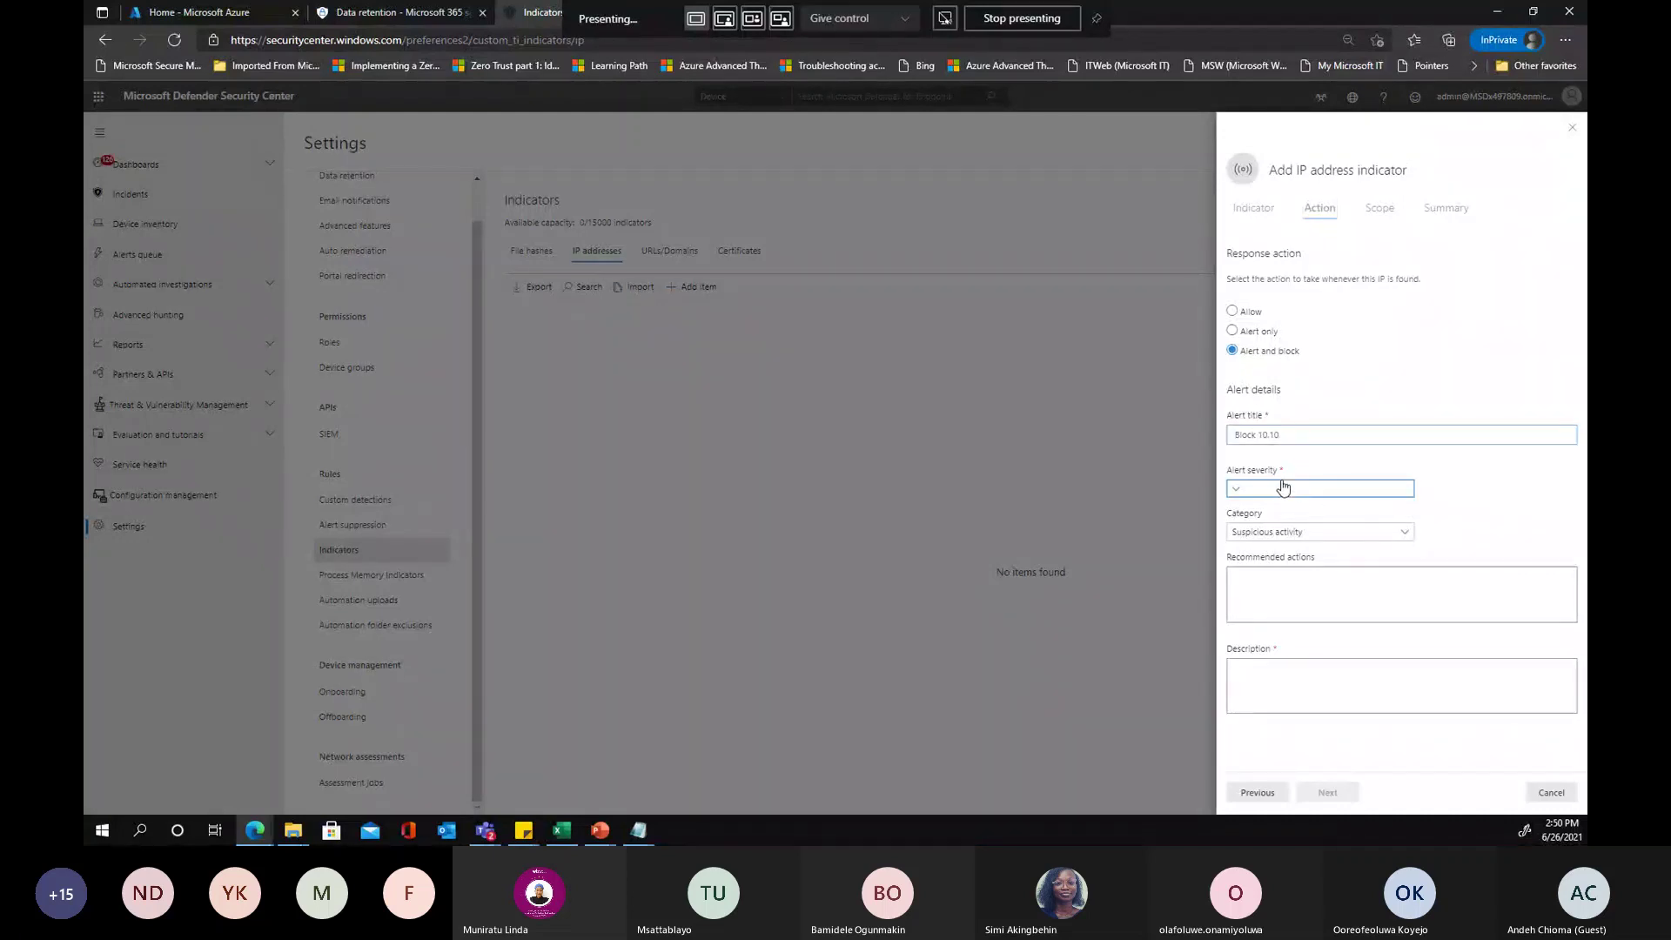
Set the alert severity to Medium and the category to Command and control
{"action": "left_click", "coordinate": [1273, 489]}
{"action": "left_click", "coordinate": [1255, 548]}
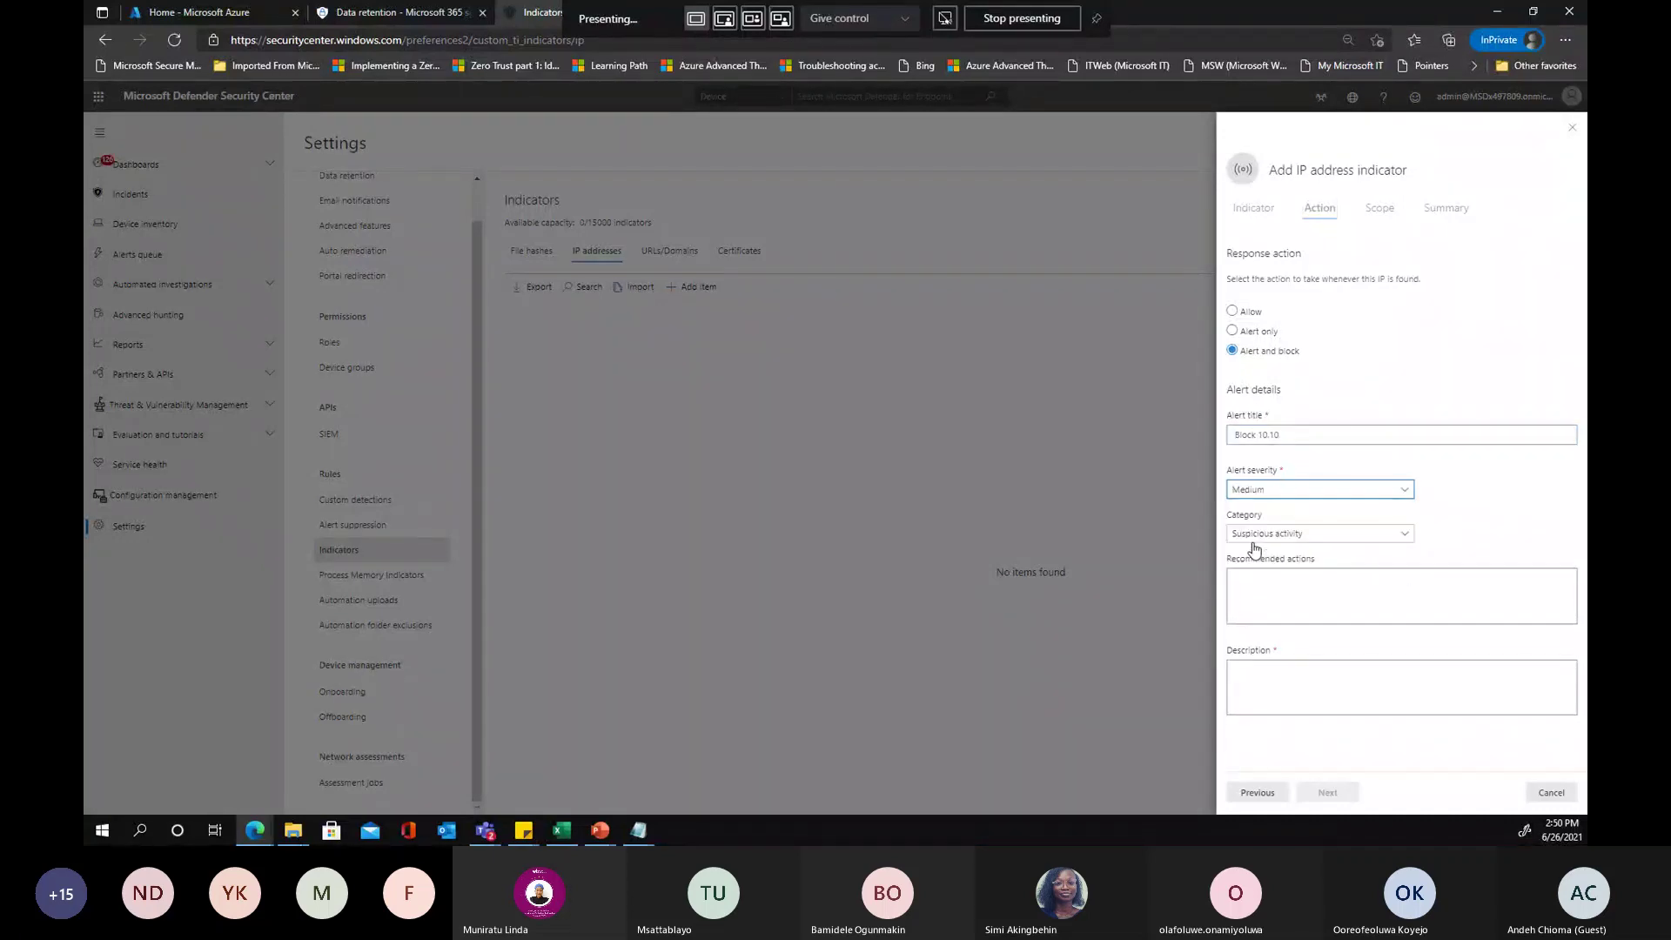
{"action": "left_click", "coordinate": [1313, 544]}
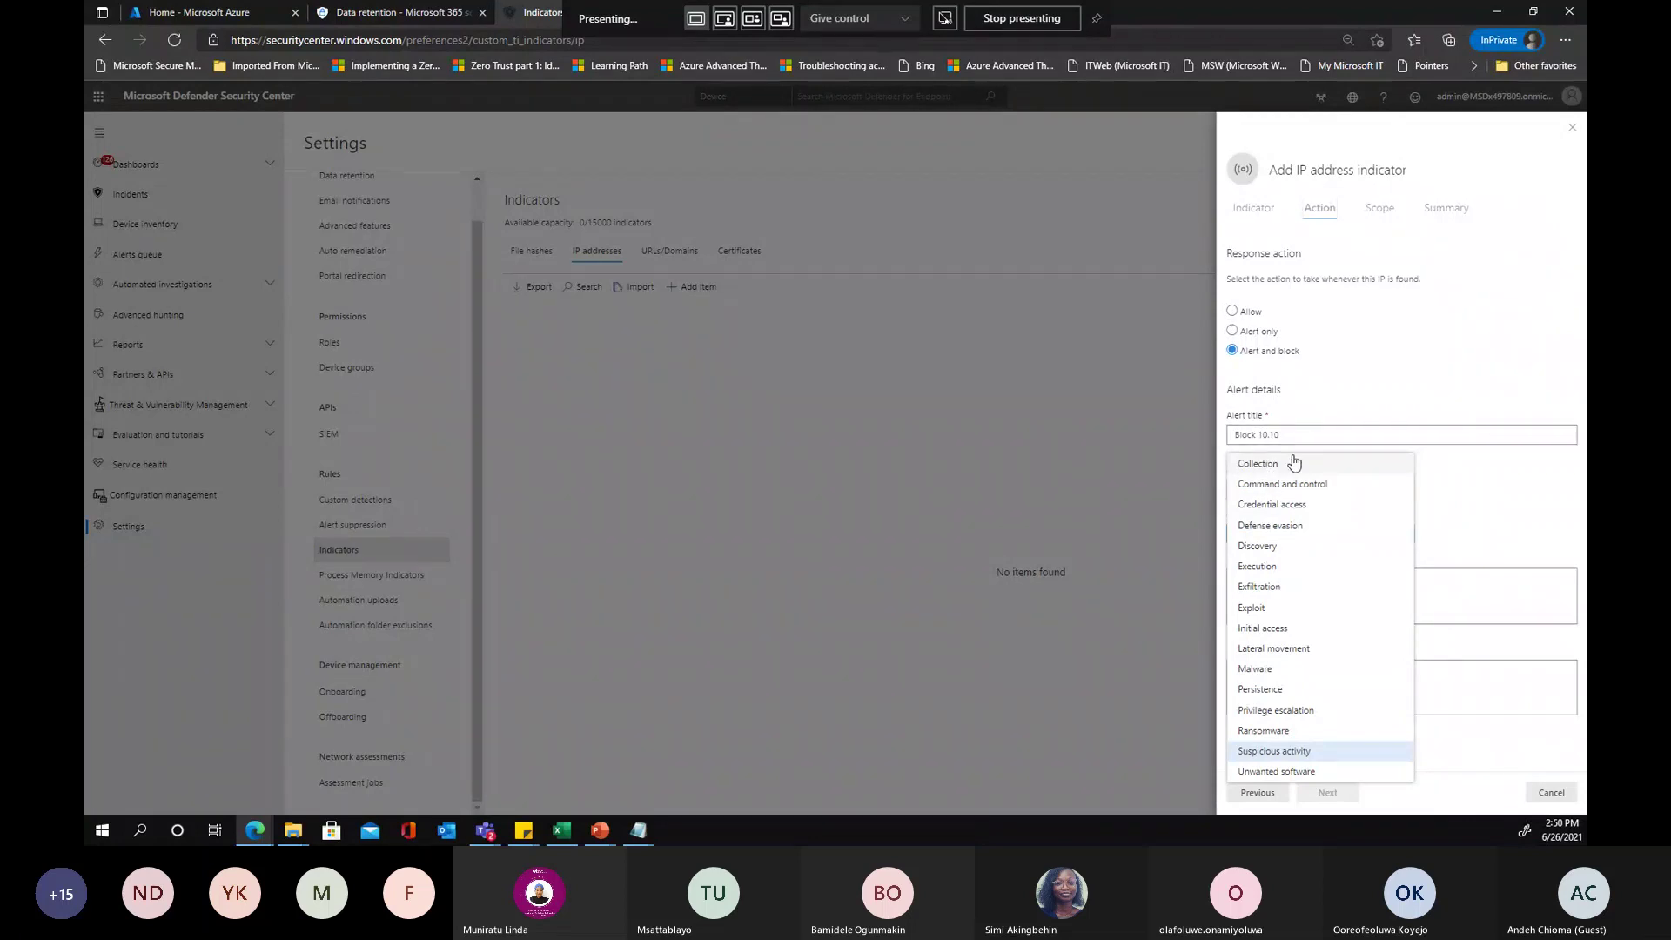
{"action": "left_click", "coordinate": [1514, 525]}
{"action": "left_click", "coordinate": [1310, 545]}
{"action": "left_click", "coordinate": [1316, 484]}
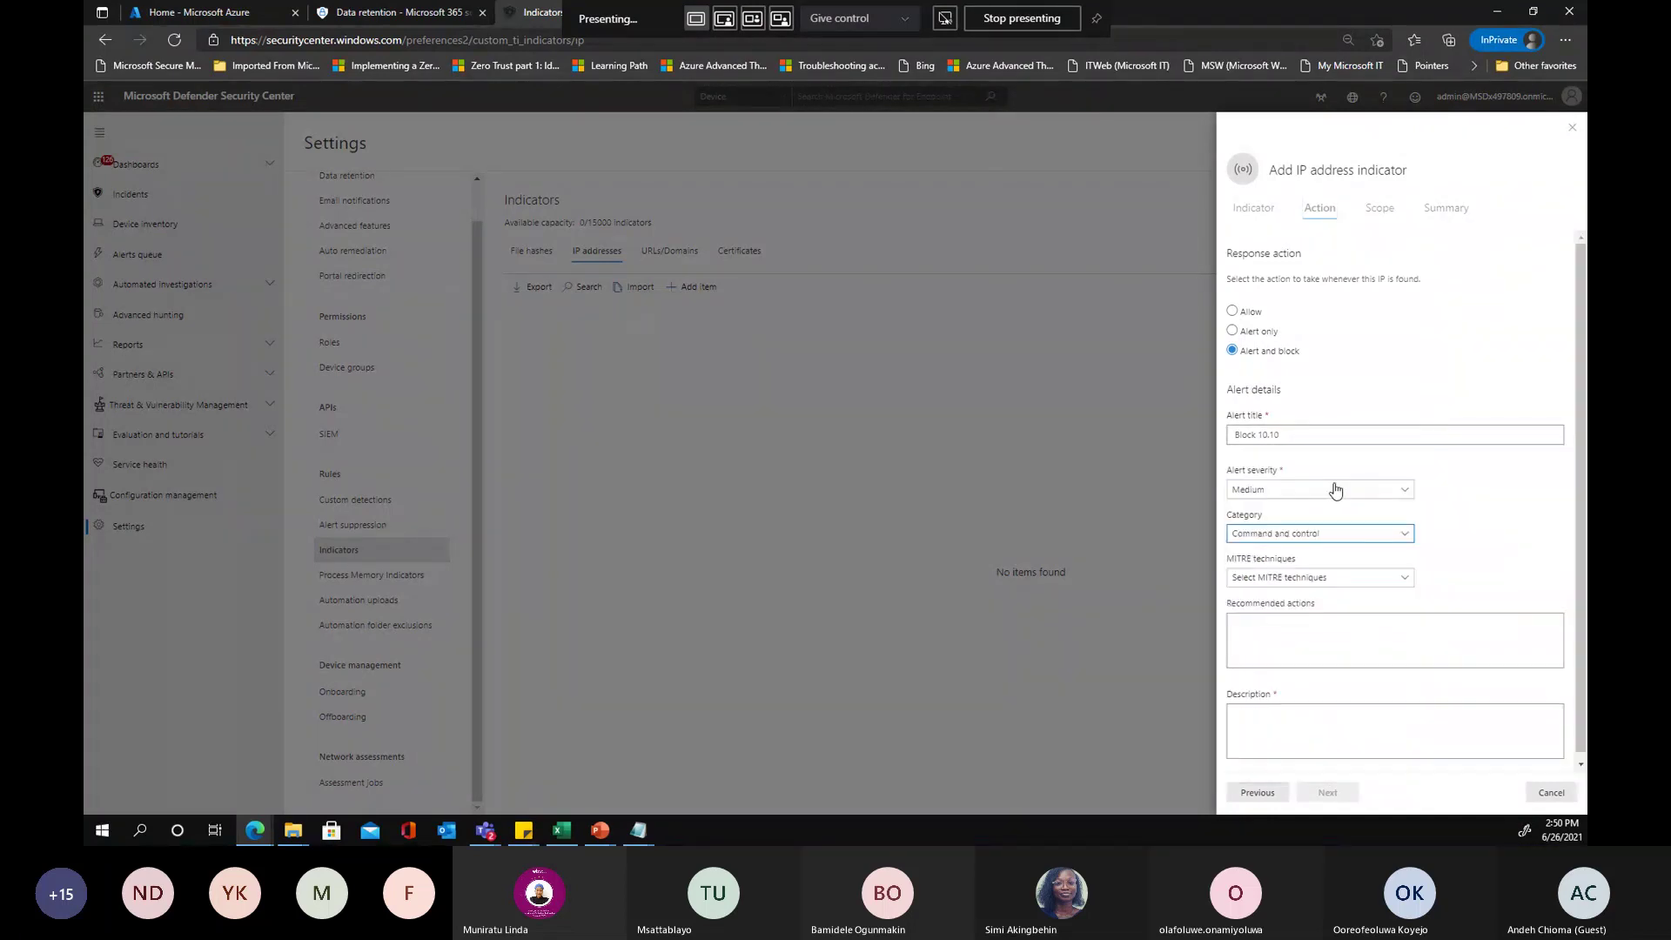
Fill in "Investigate" as the recommended action and "Related to malicious activity" as the description, and continue to the scope settings
{"action": "scroll", "coordinate": [1439, 615], "scroll_direction": "down", "scroll_amount": 1}
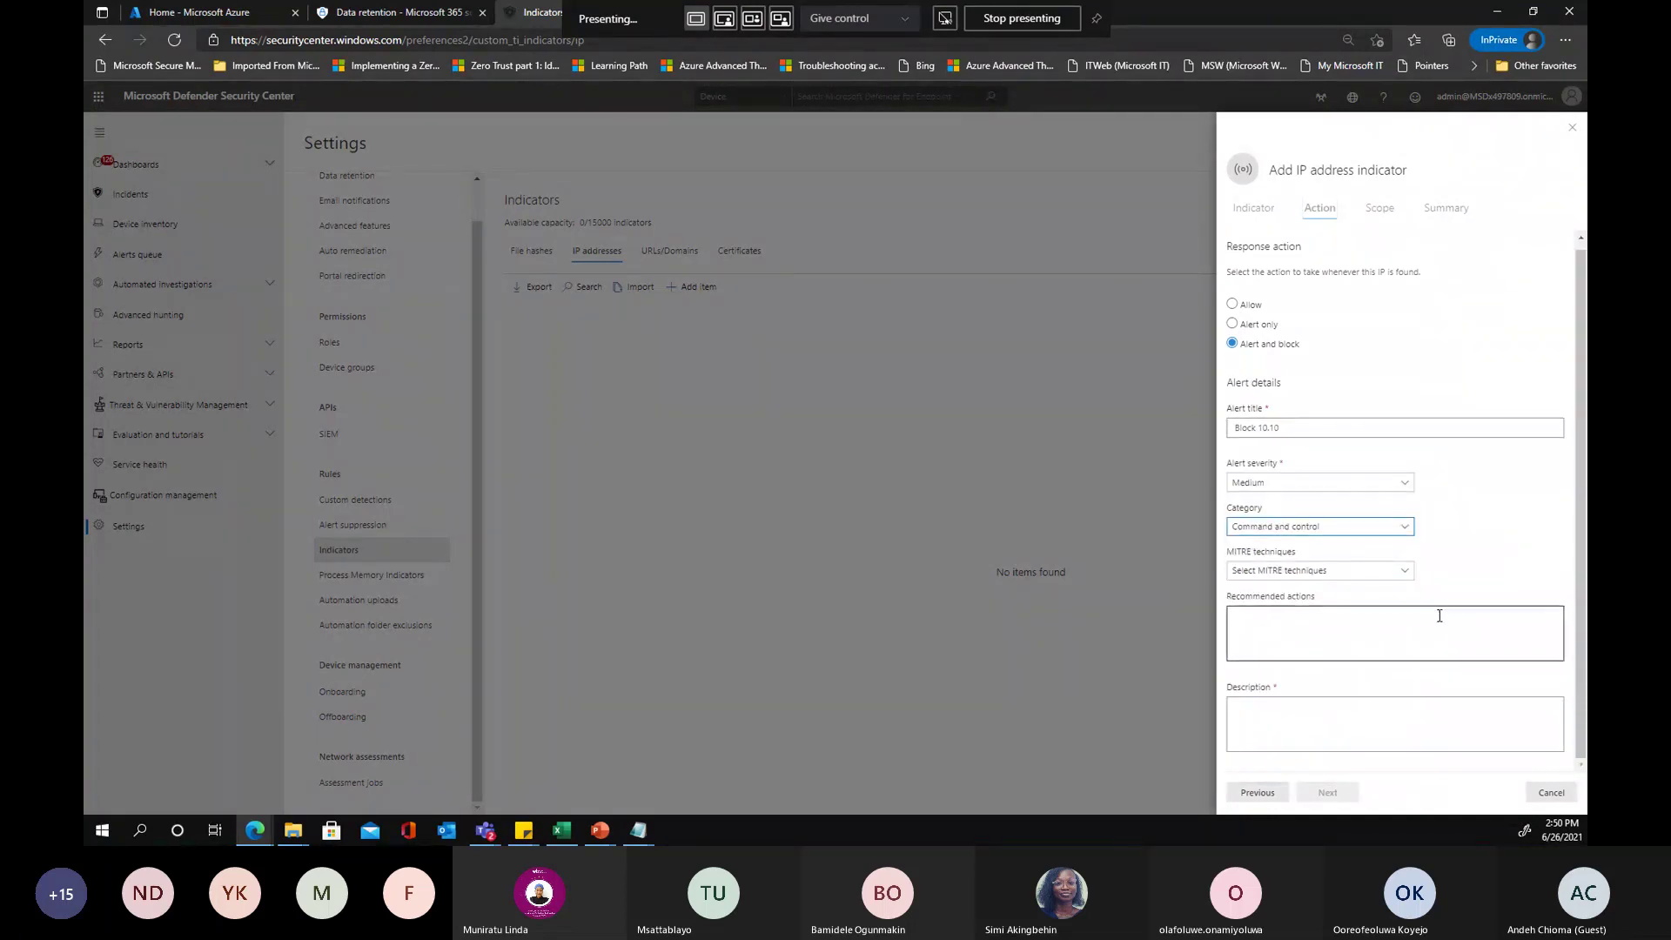
{"action": "left_click", "coordinate": [1289, 627]}
{"action": "type", "text": "Investigate"}
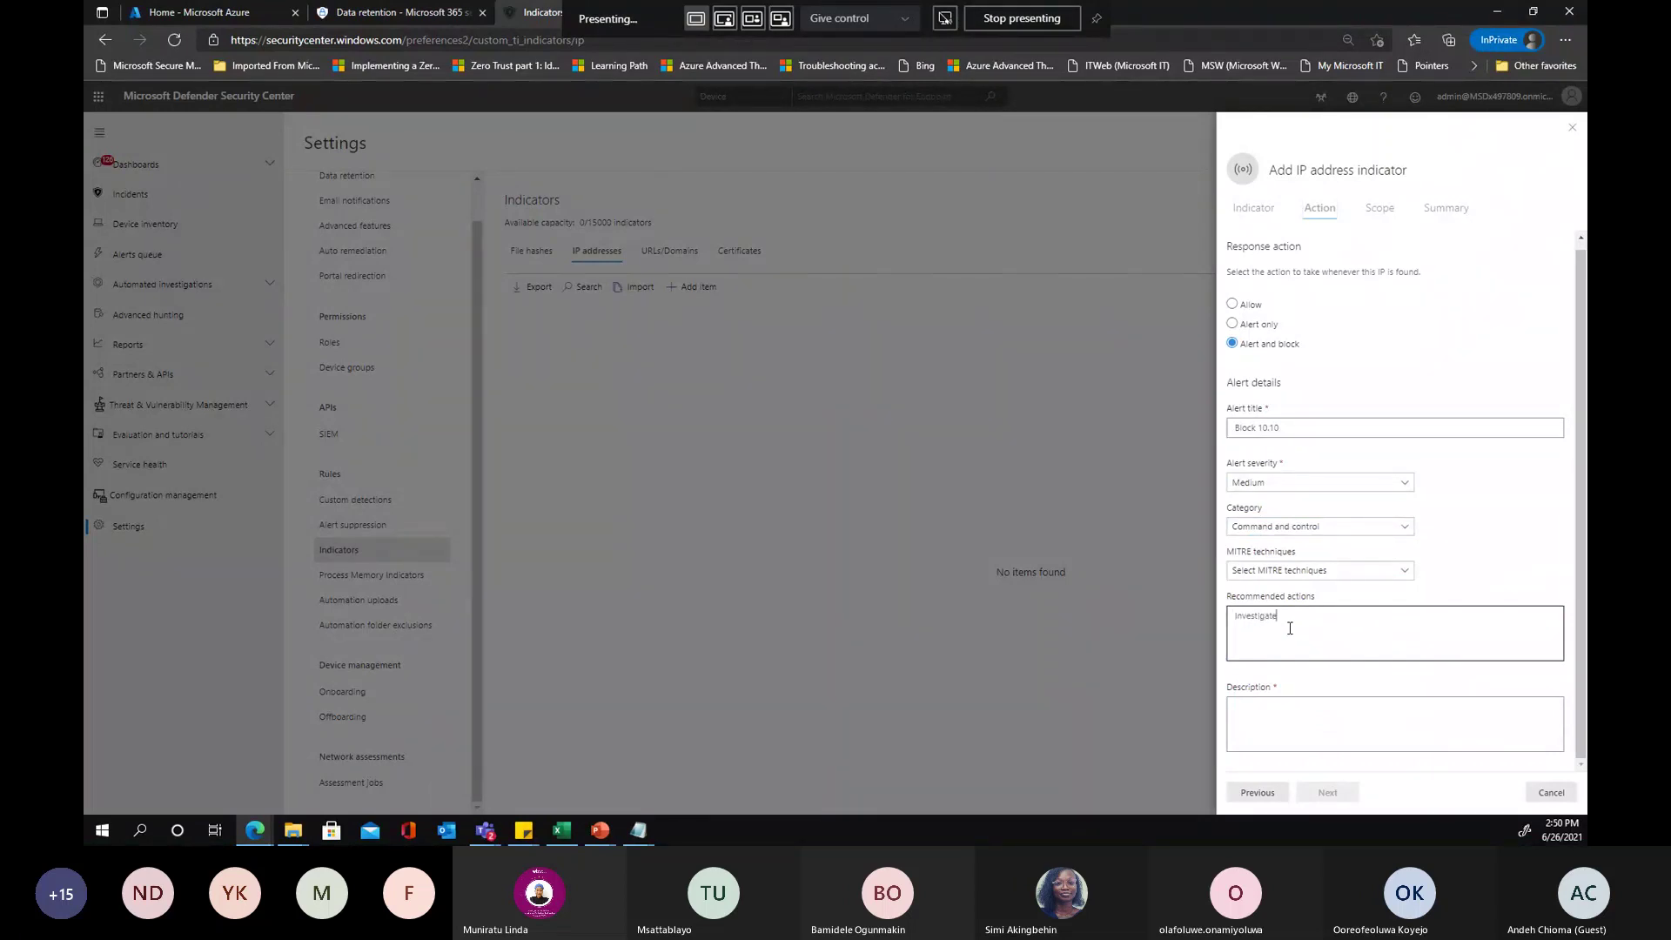
{"action": "left_click", "coordinate": [1302, 735]}
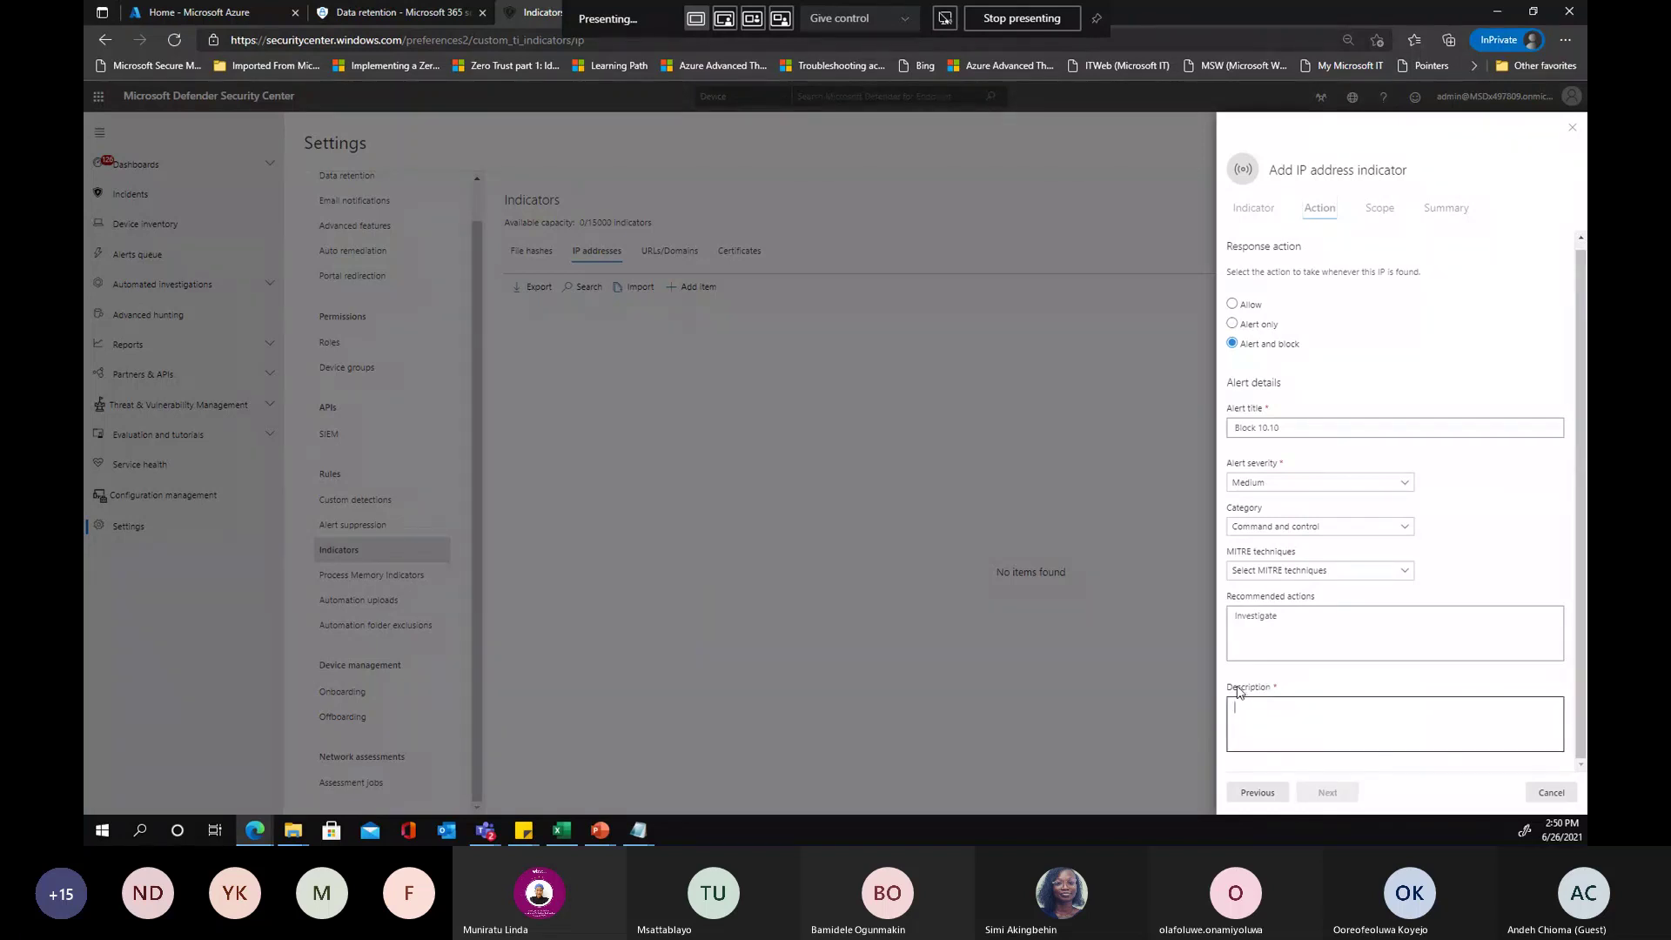
{"action": "left_click", "coordinate": [1288, 429]}
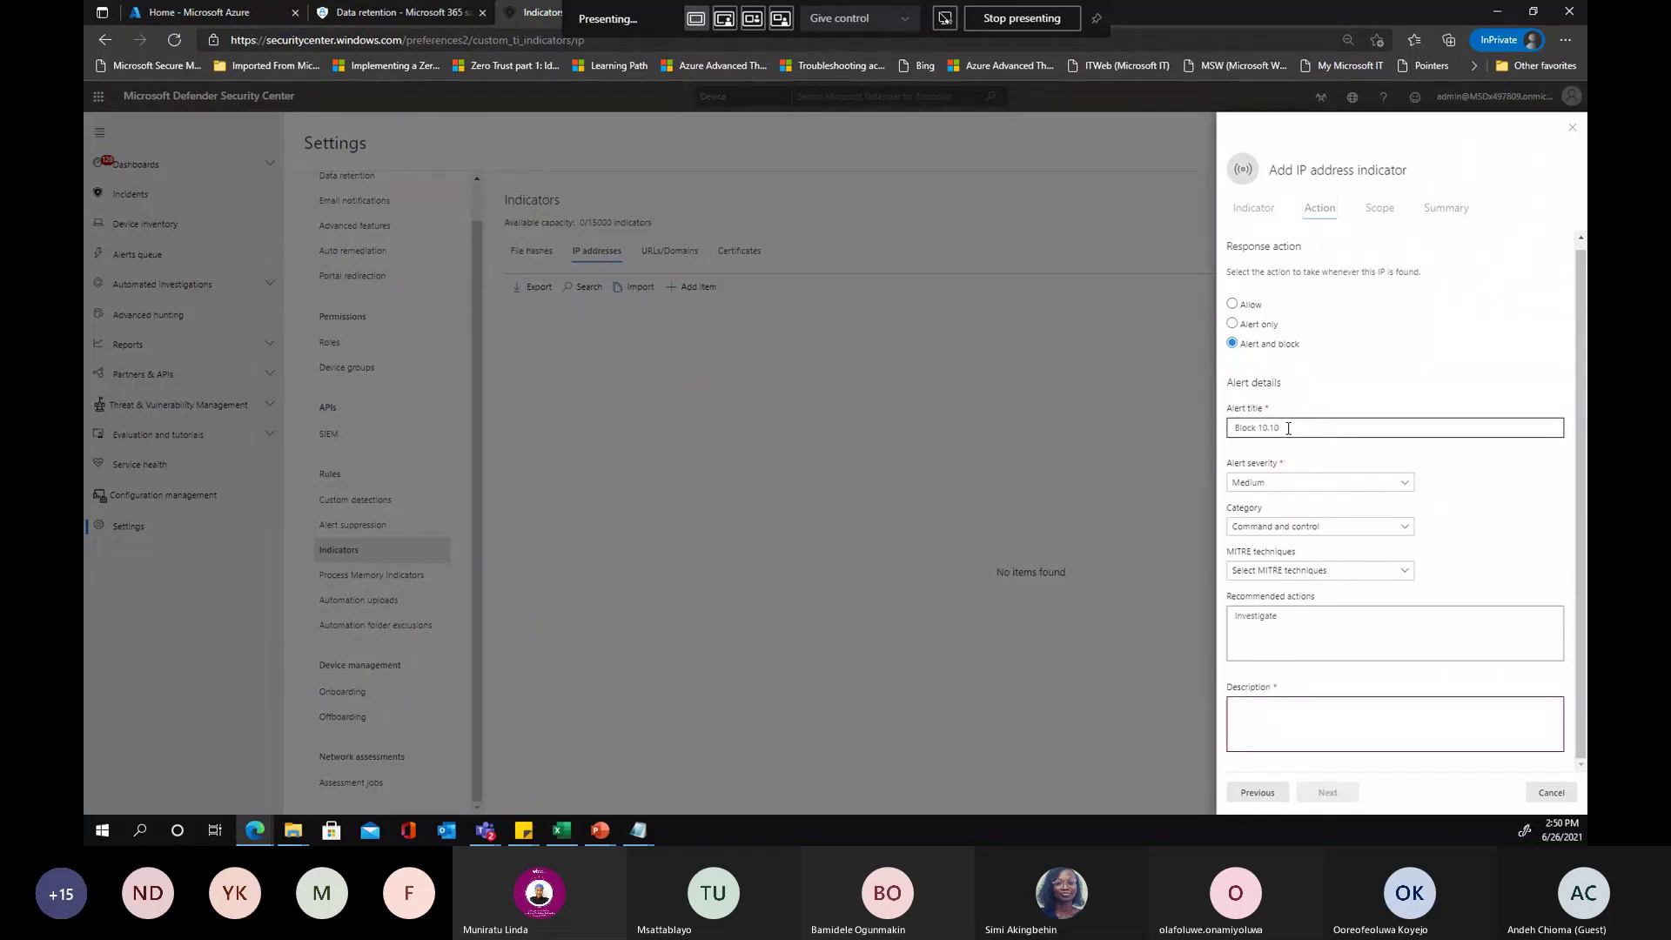
{"action": "double_click", "coordinate": [1262, 431]}
{"action": "left_click", "coordinate": [1266, 723]}
{"action": "type", "text": "Rela"}
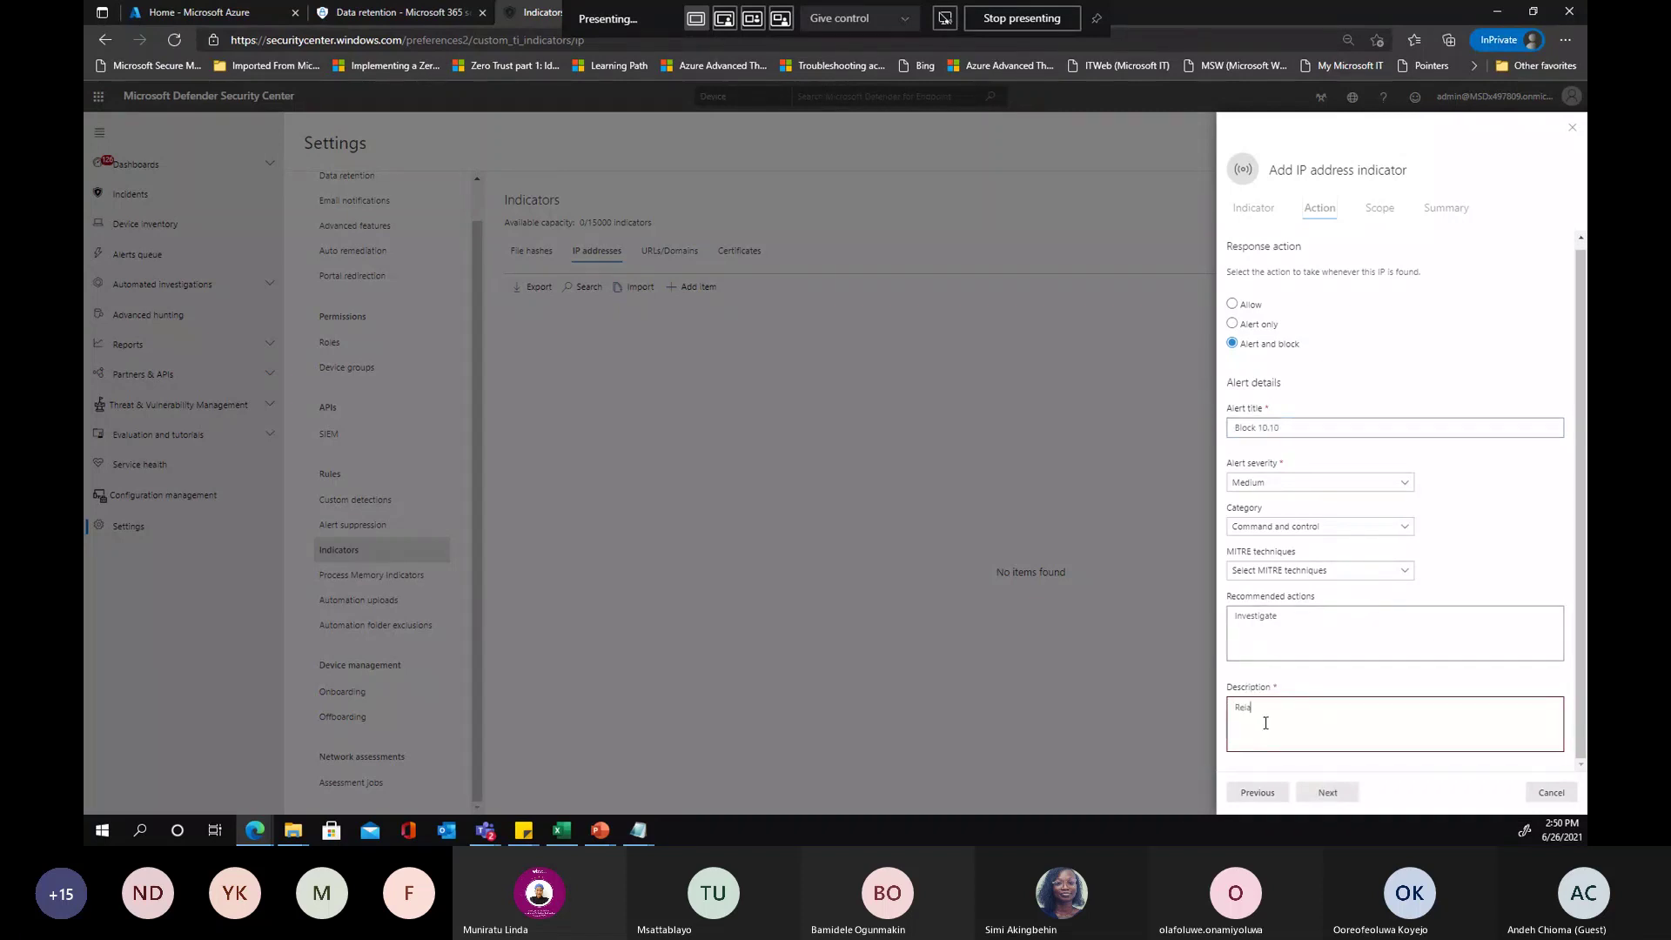
{"action": "type", "text": "ted to malicious activity"}
{"action": "left_click", "coordinate": [1329, 792]}
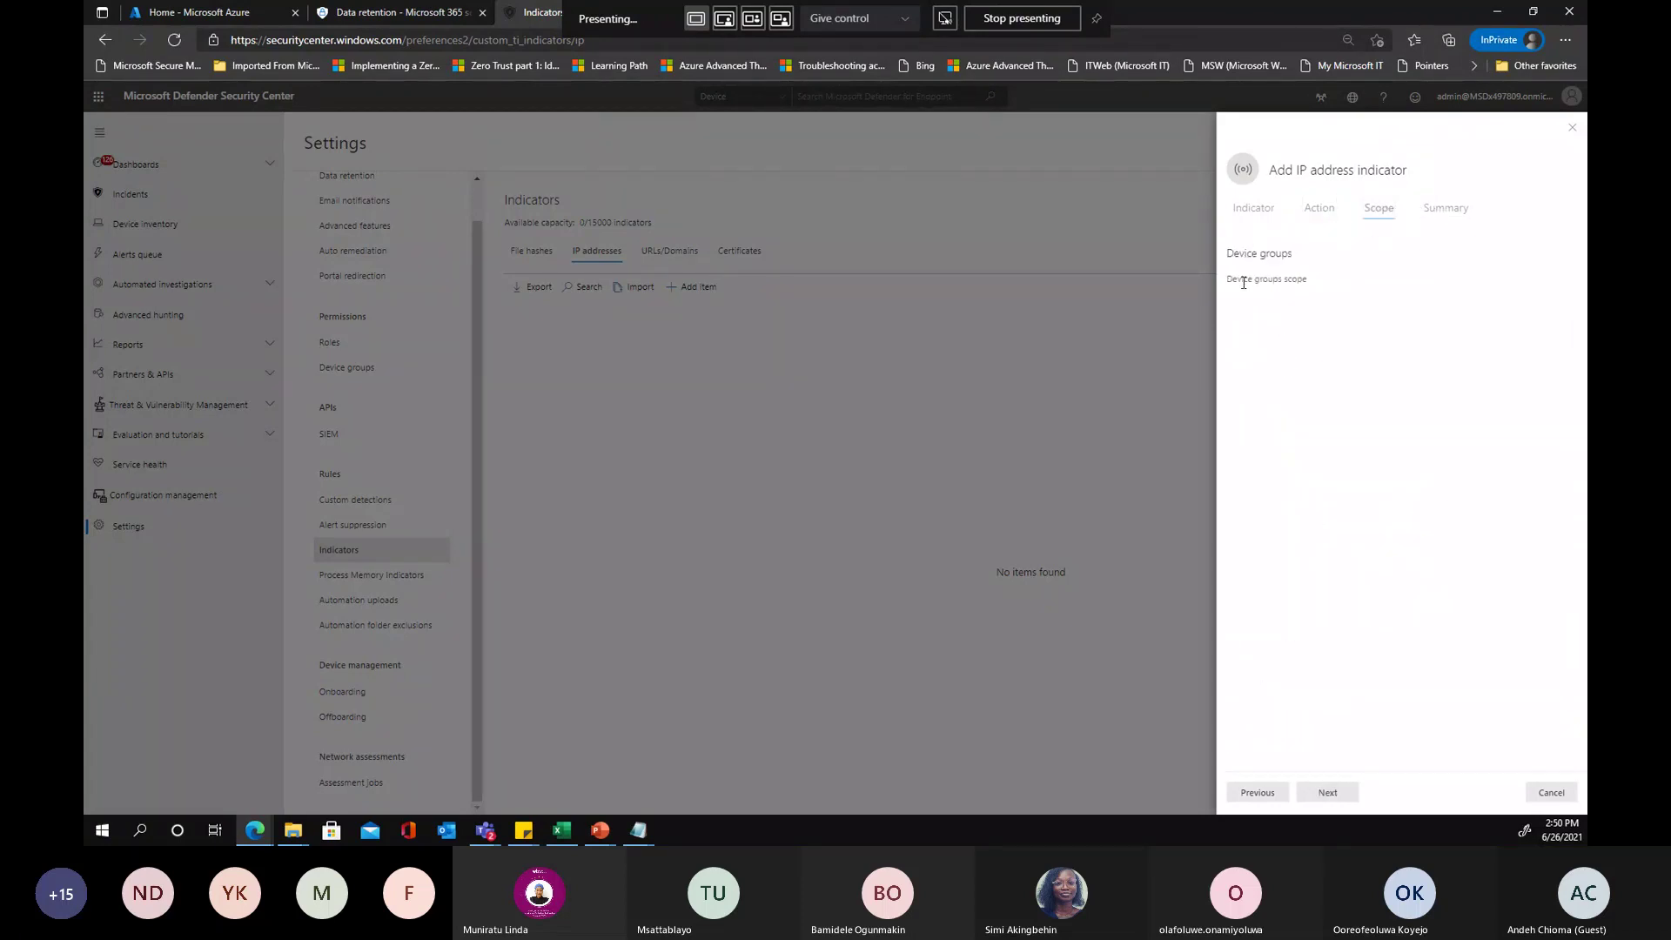
Keep the device groups scope as it is and try to save the indicator for IP address 10.10.10.10
{"action": "left_click_drag", "start_coordinate": [1229, 278], "coordinate": [1254, 279]}
{"action": "left_click", "coordinate": [1306, 277]}
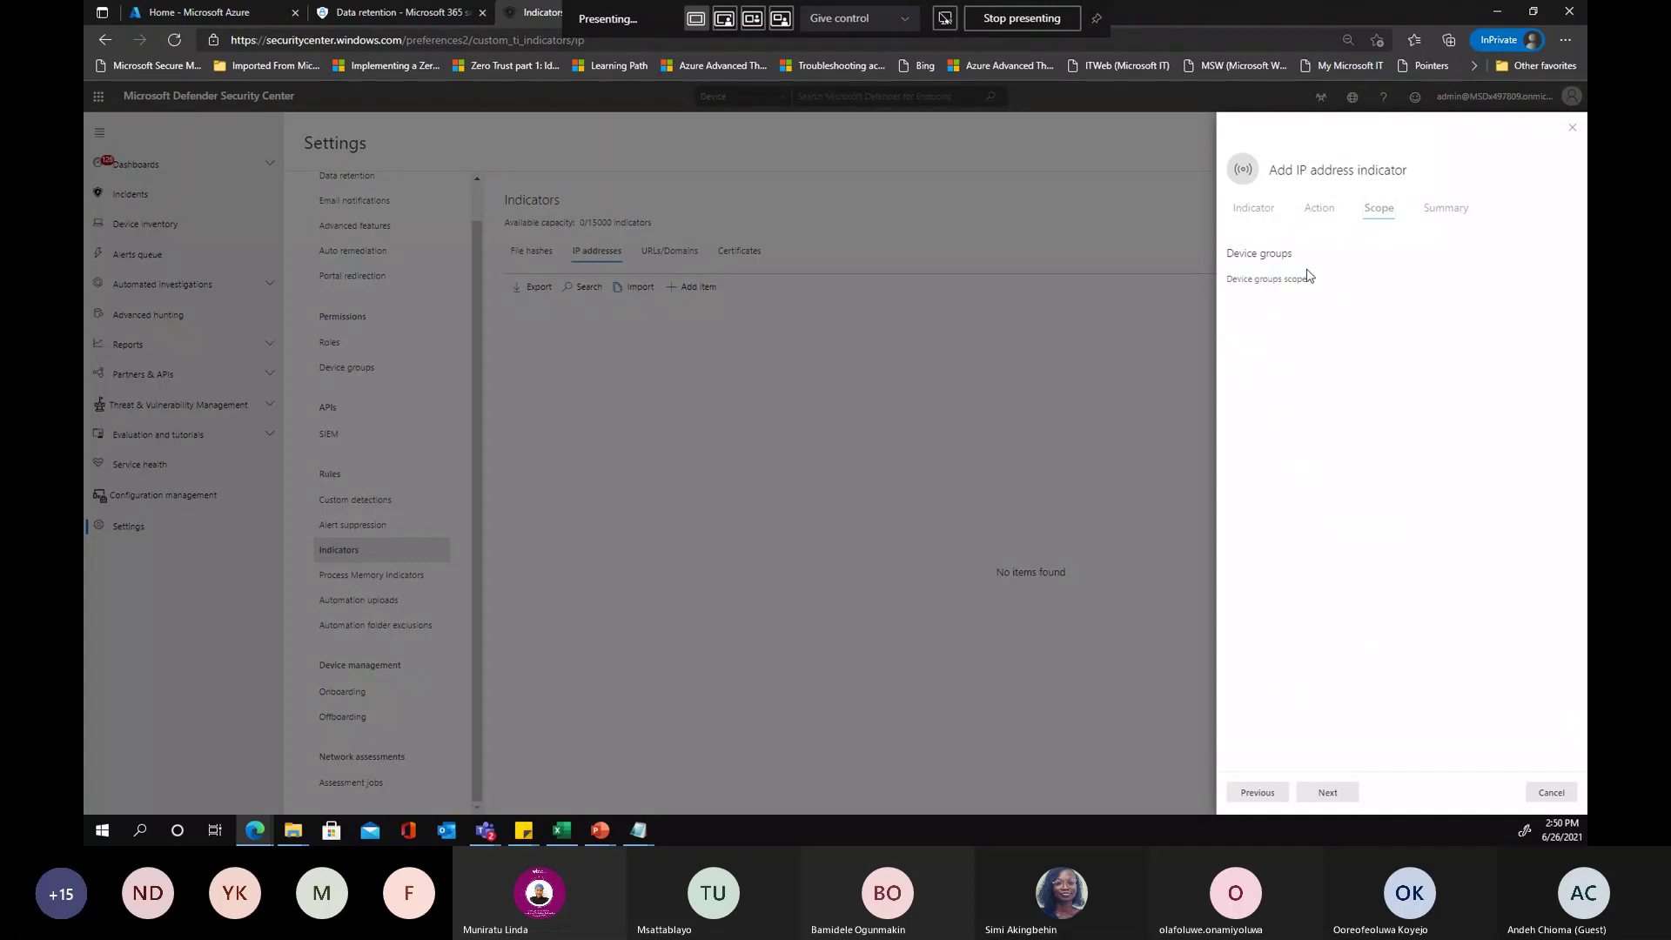
{"action": "left_click", "coordinate": [1327, 792]}
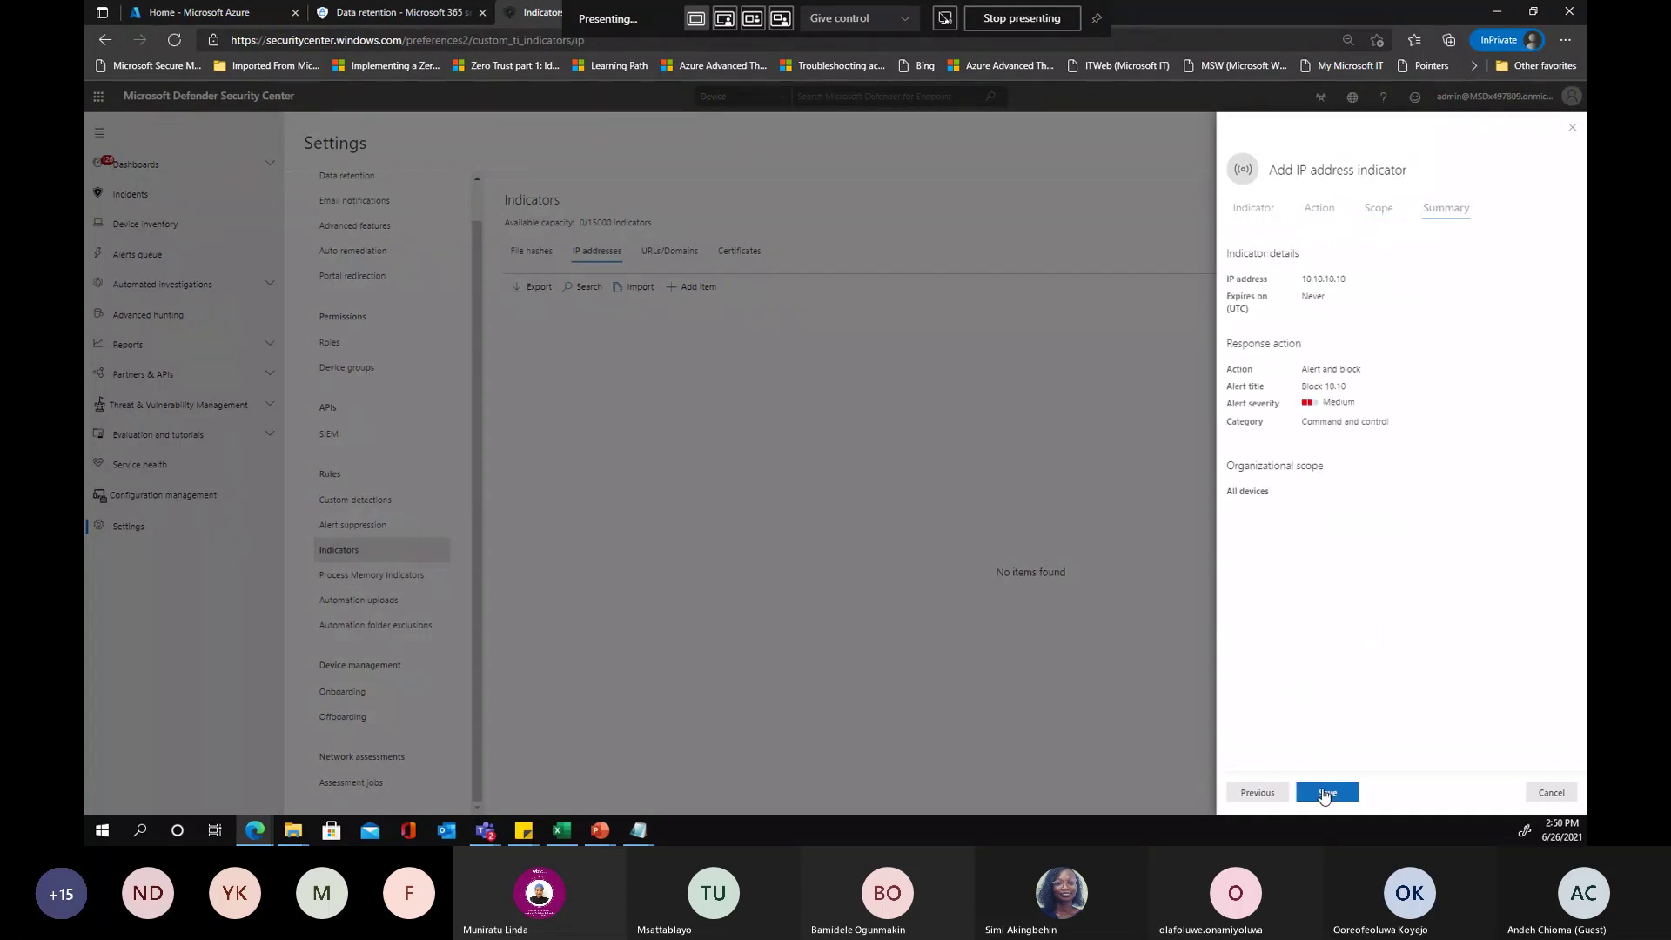
{"action": "left_click", "coordinate": [1325, 793]}
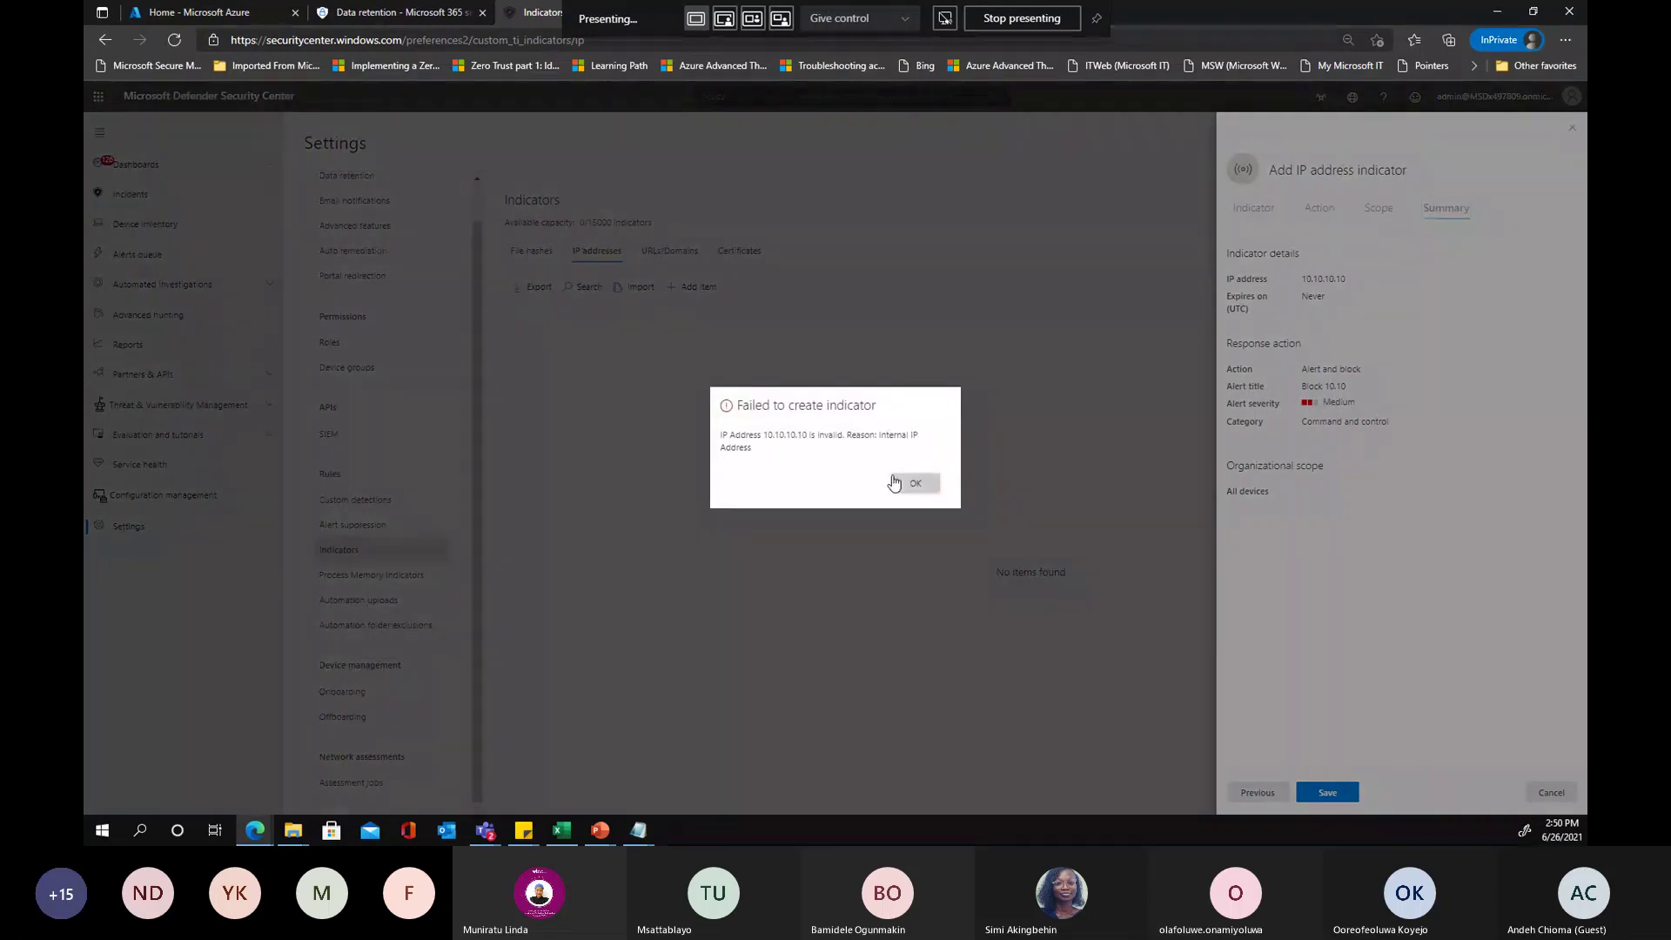
{"action": "left_click", "coordinate": [908, 476]}
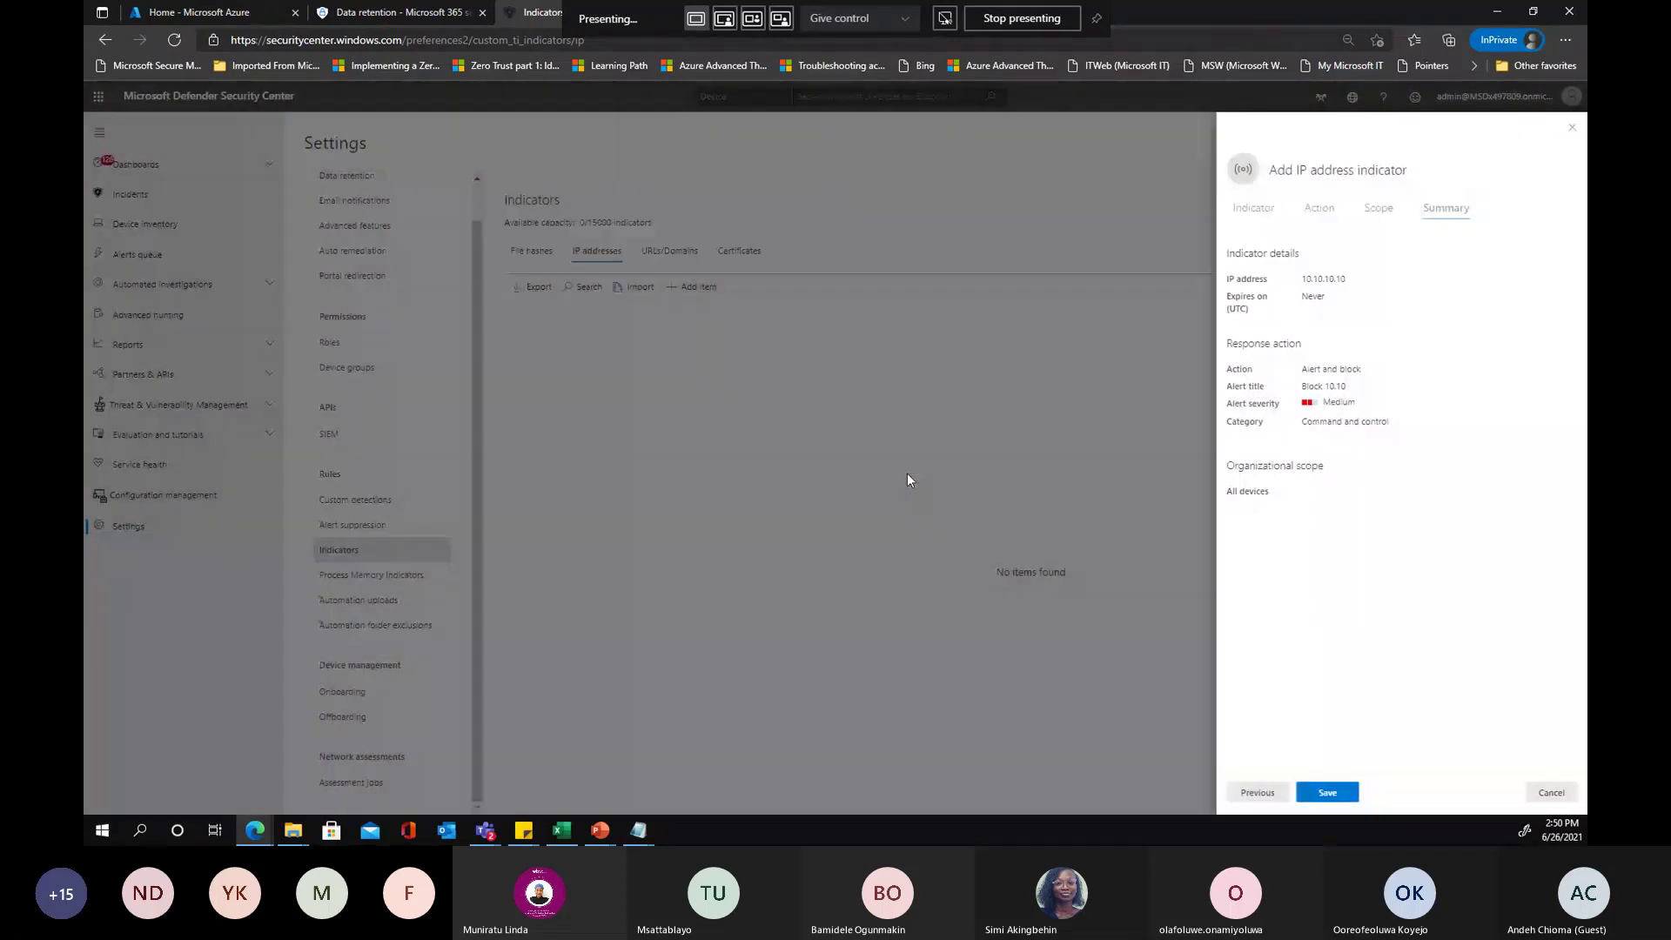
{"action": "left_click", "coordinate": [1322, 793]}
{"action": "key", "text": "Return"}
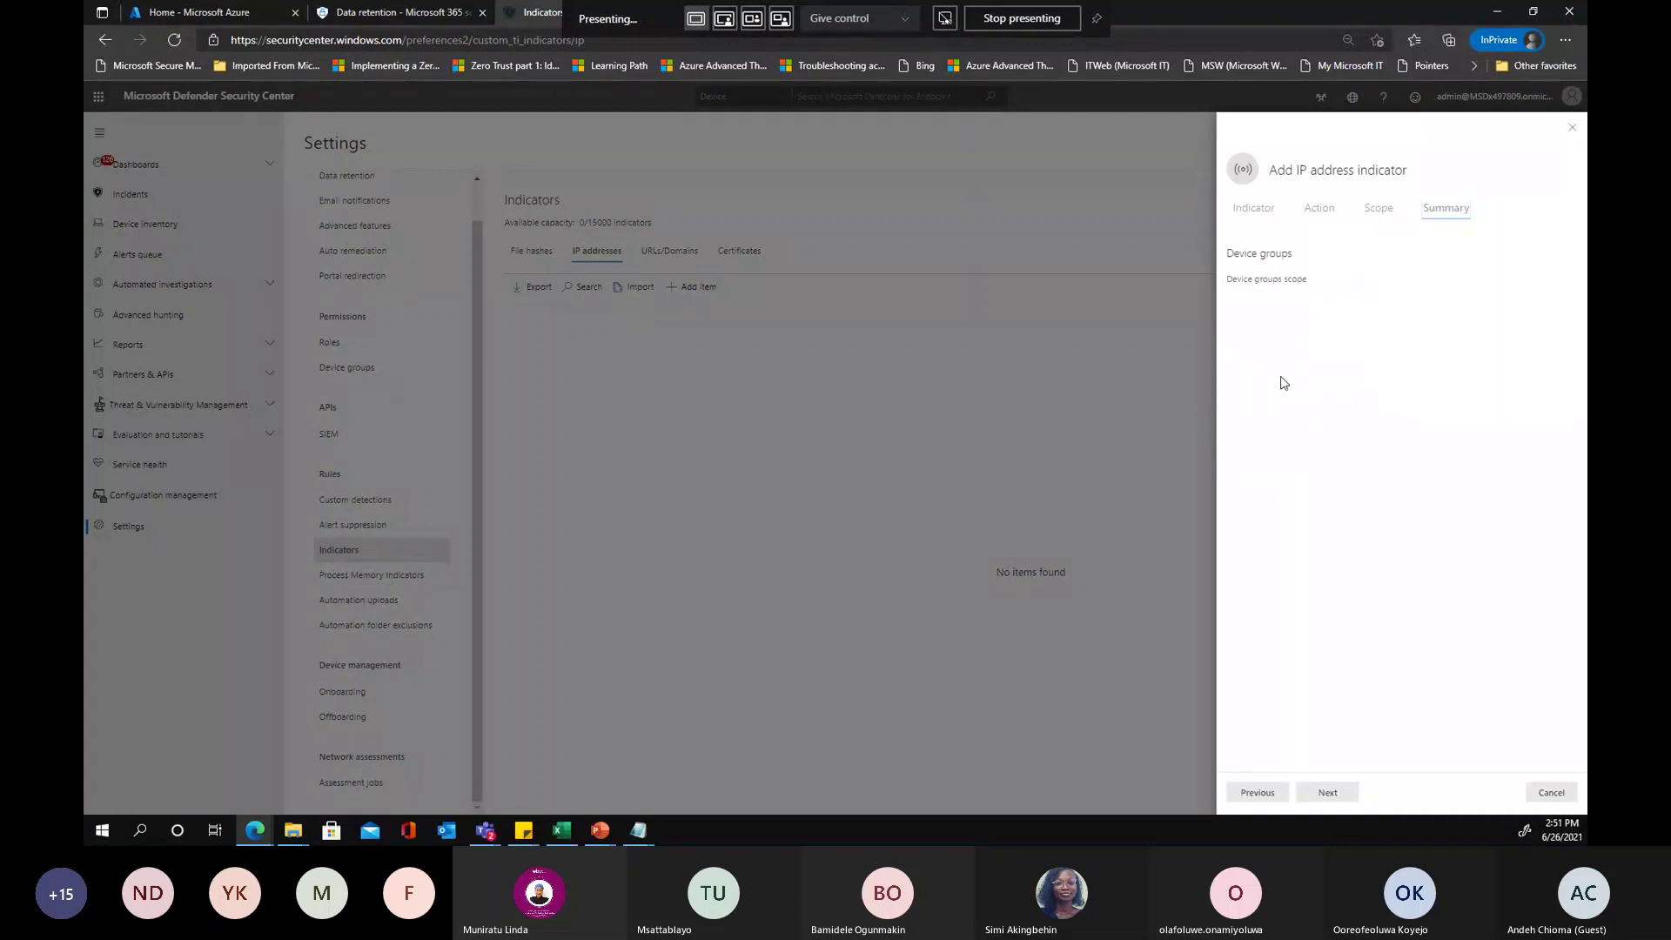
Go back to the indicator details, change the IP address to 15.10.10.10 and save the indicator
{"action": "left_click", "coordinate": [1258, 792]}
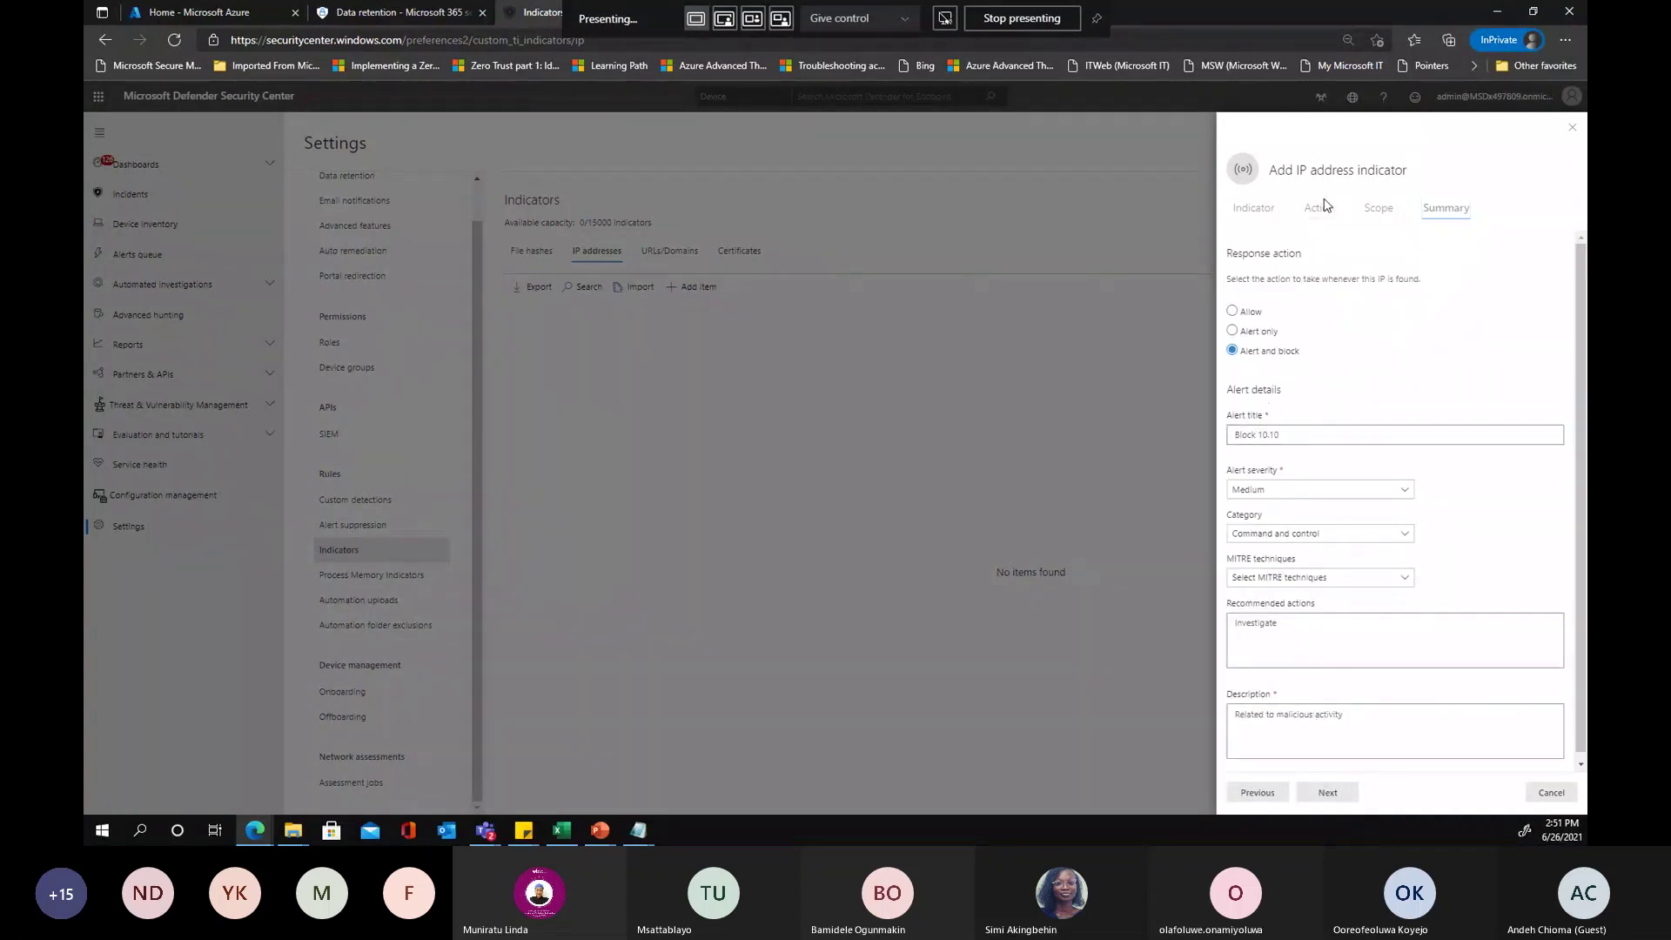
{"action": "left_click", "coordinate": [1258, 792]}
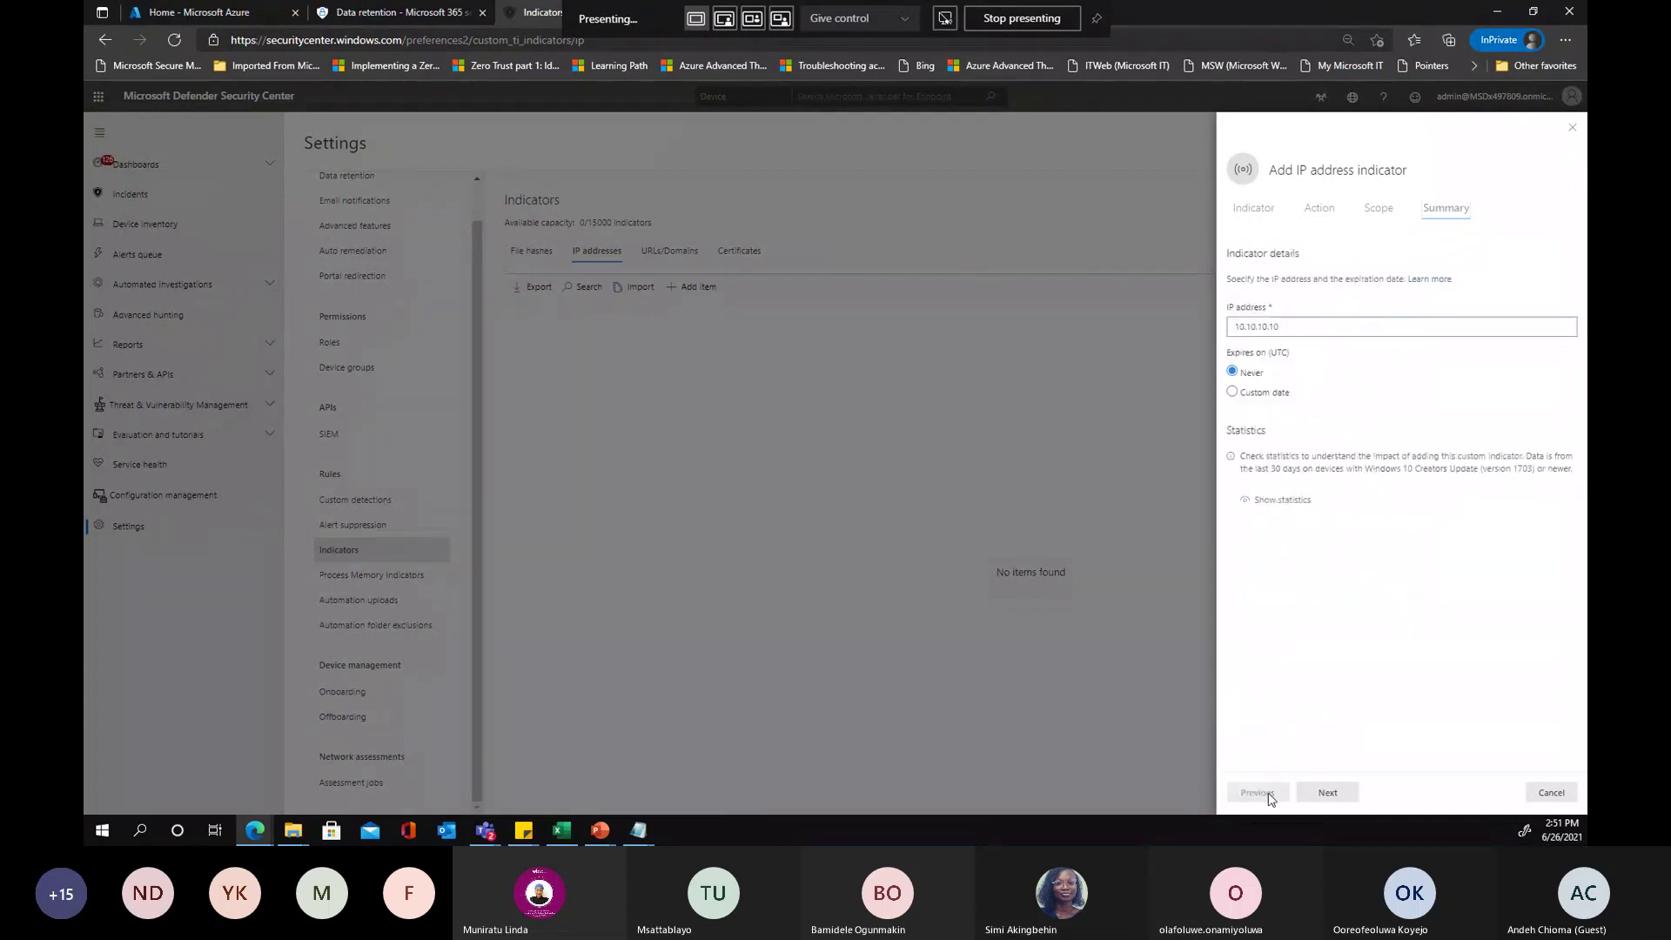
{"action": "left_click", "coordinate": [1245, 325]}
{"action": "key", "text": "BackSpace"}
{"action": "type", "text": "5"}
{"action": "left_click", "coordinate": [1323, 792]}
{"action": "left_click", "coordinate": [1321, 792]}
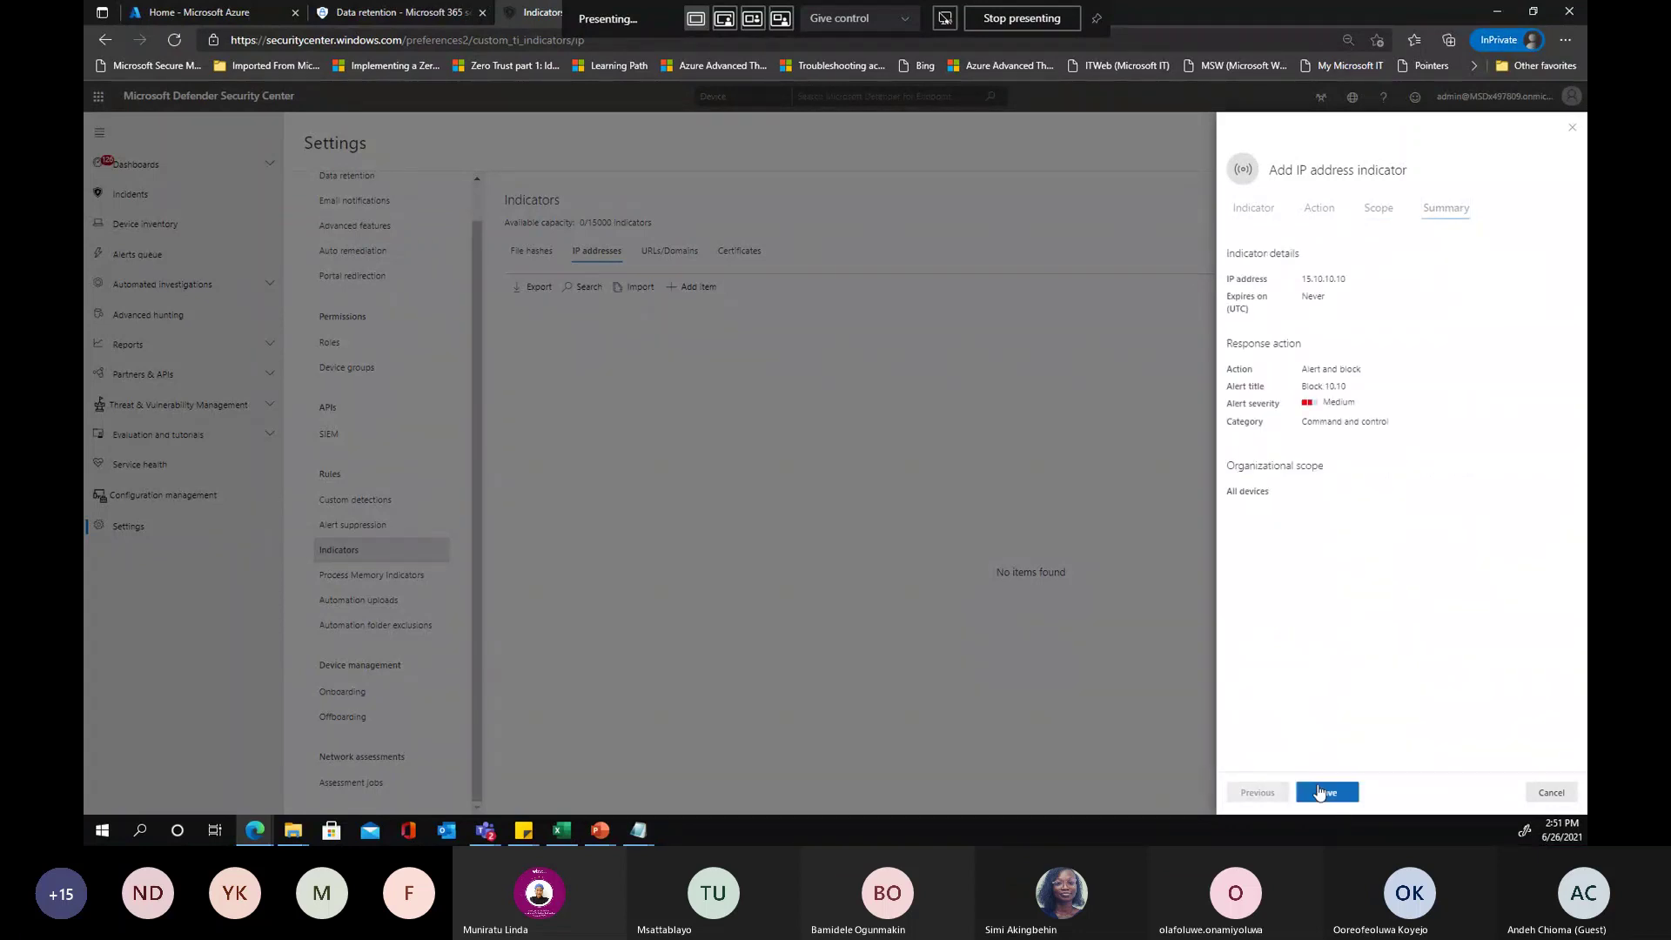
{"action": "left_click", "coordinate": [1320, 792]}
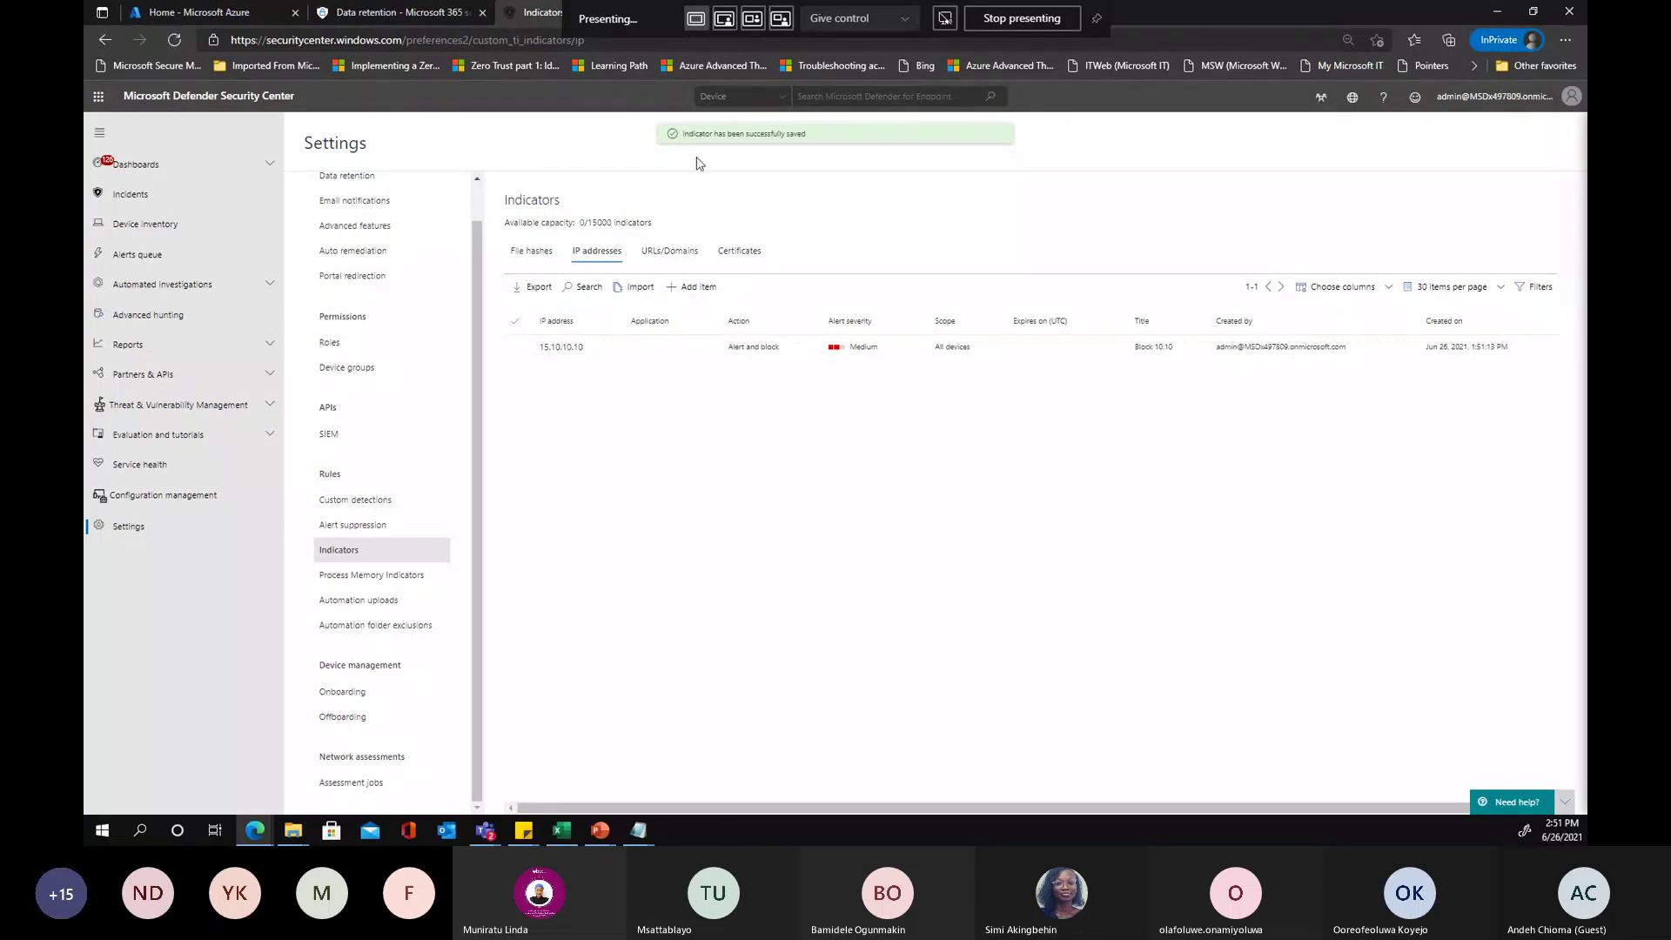
Examine the new indicator's IP address and action in the list and open its details
{"action": "double_click", "coordinate": [537, 350]}
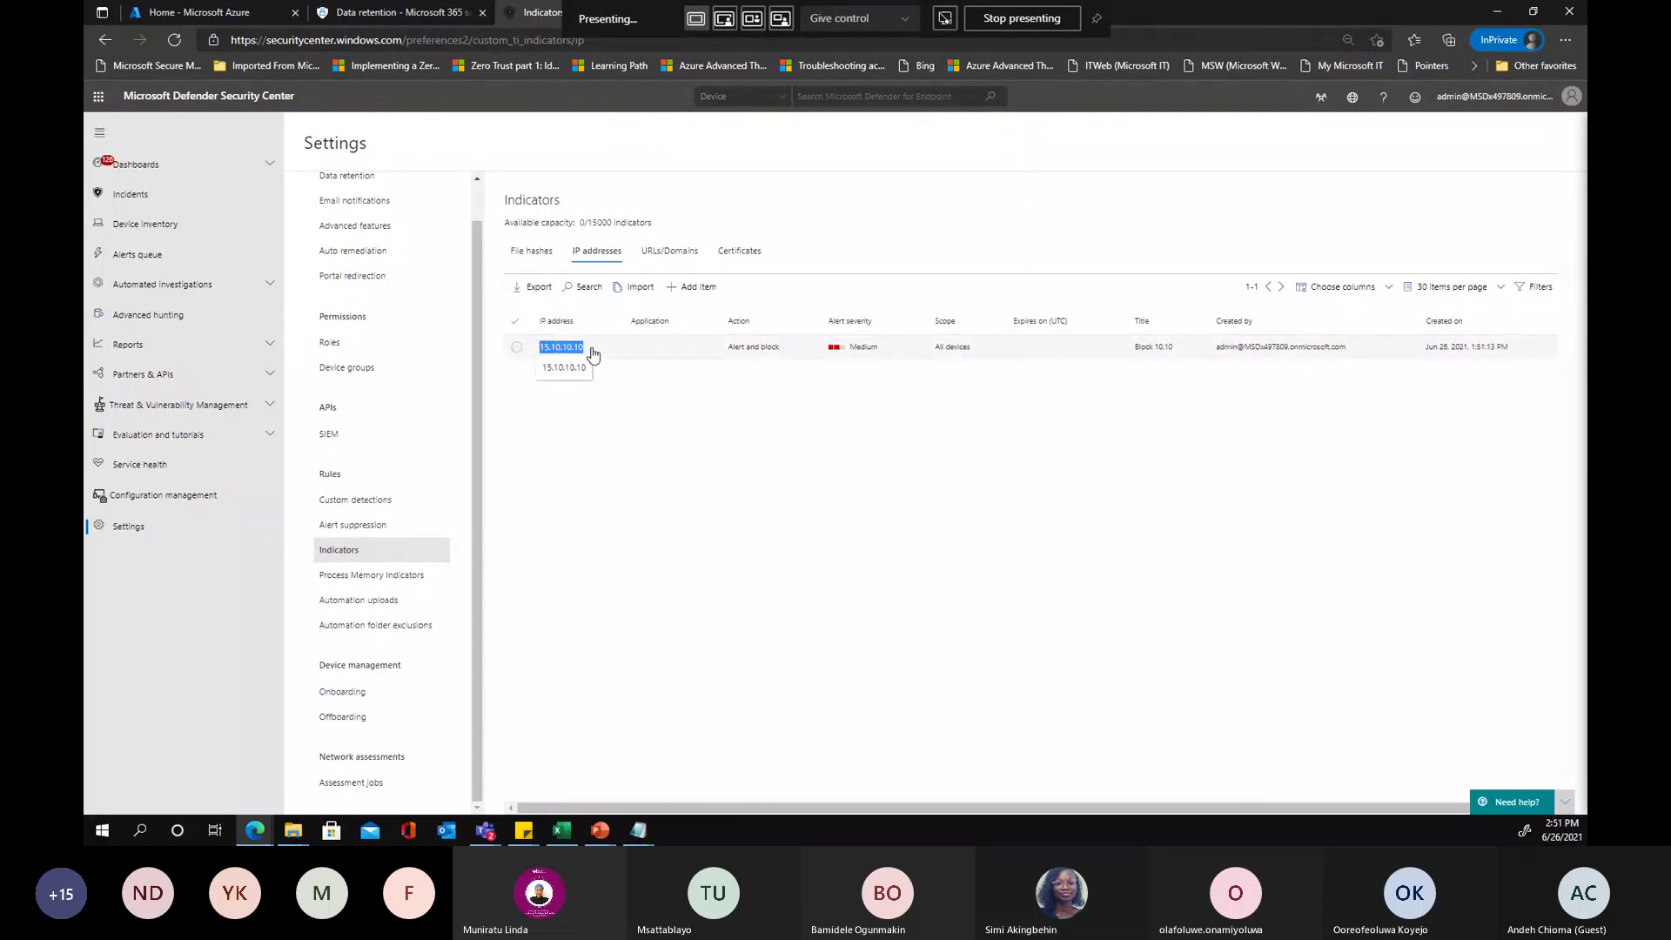
{"action": "left_click_drag", "start_coordinate": [729, 347], "coordinate": [783, 349]}
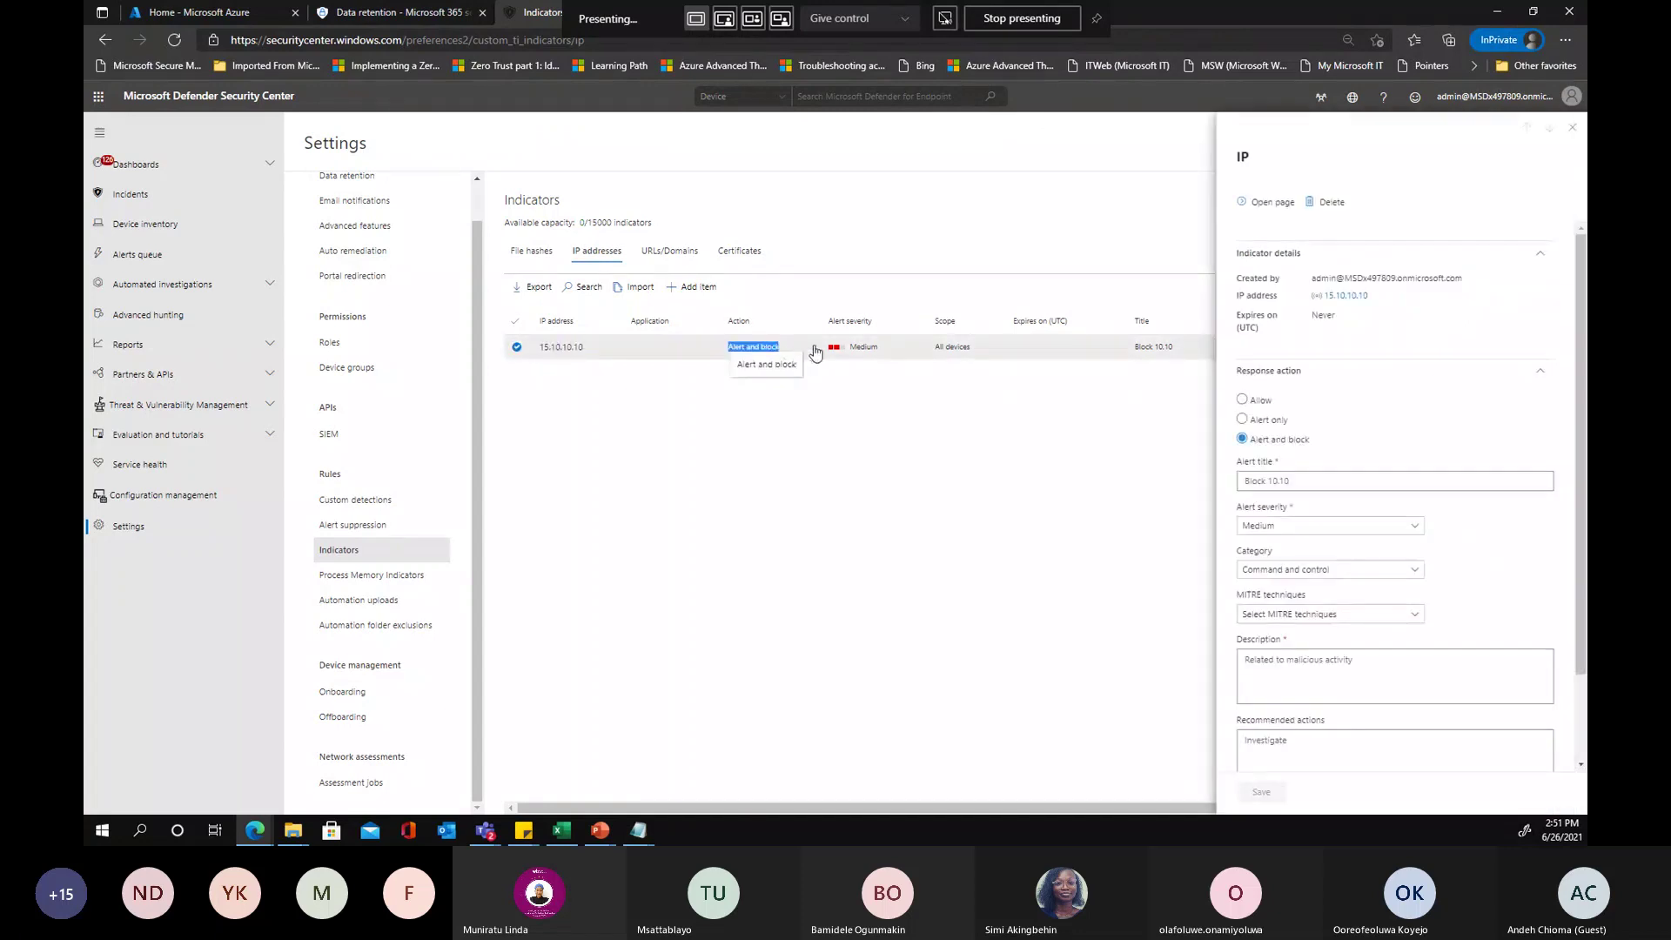
Review the remaining details of the IP address indicator, including its description and recommended actions, and close them
{"action": "scroll", "coordinate": [1427, 619], "scroll_direction": "down", "scroll_amount": 1}
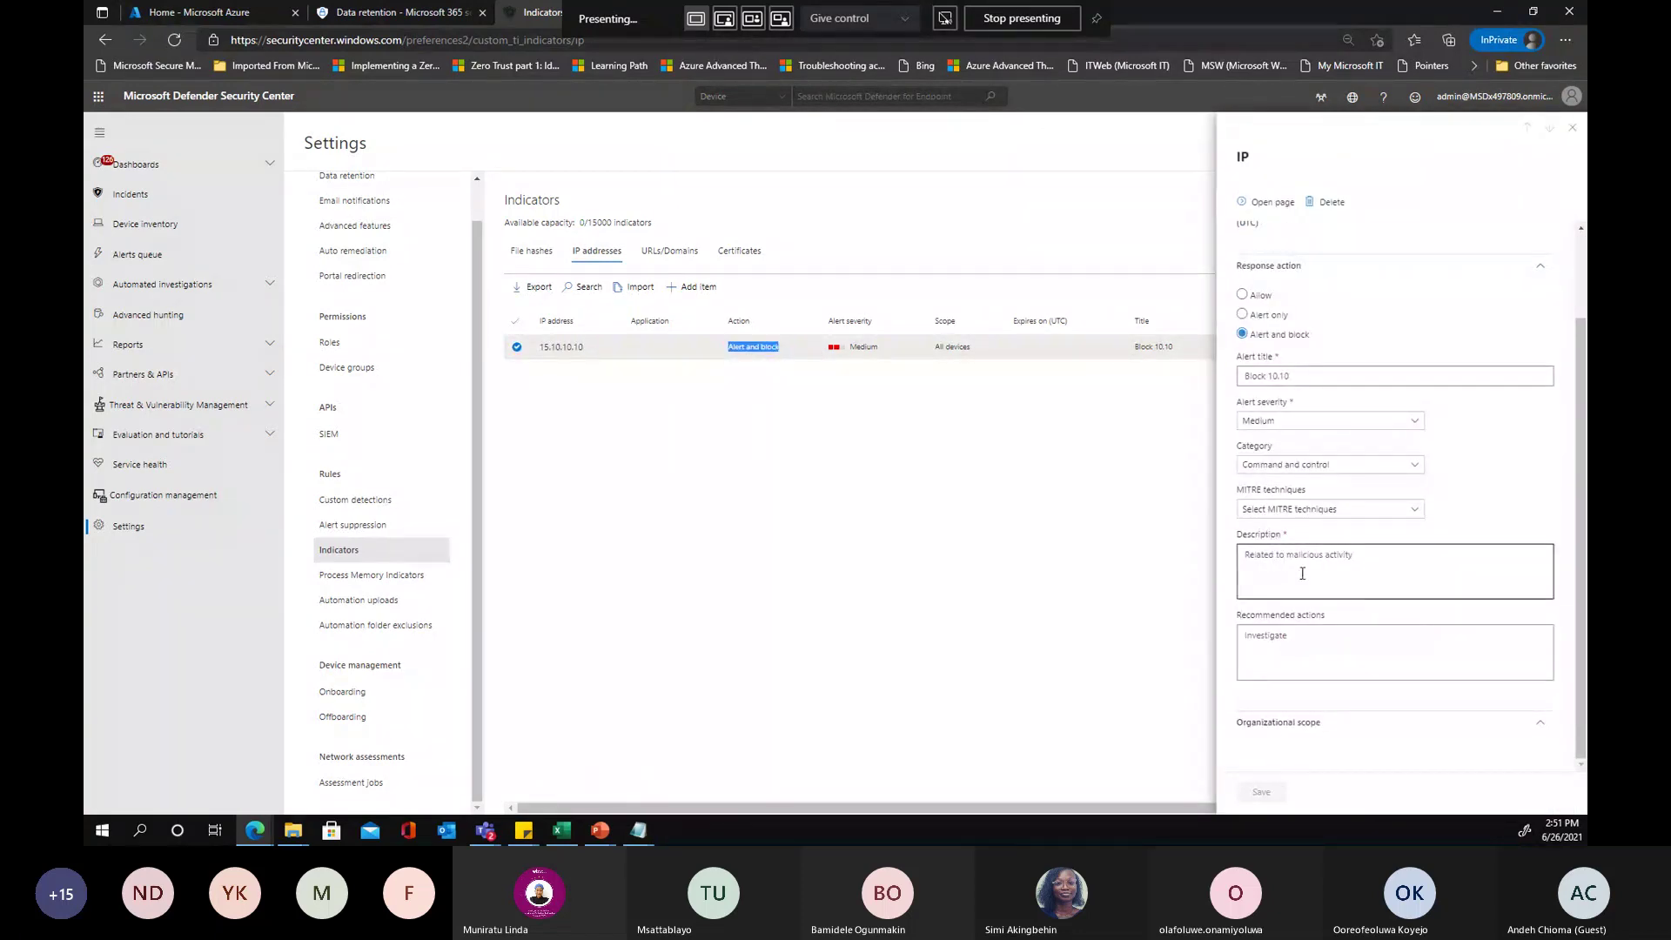
{"action": "left_click", "coordinate": [786, 274]}
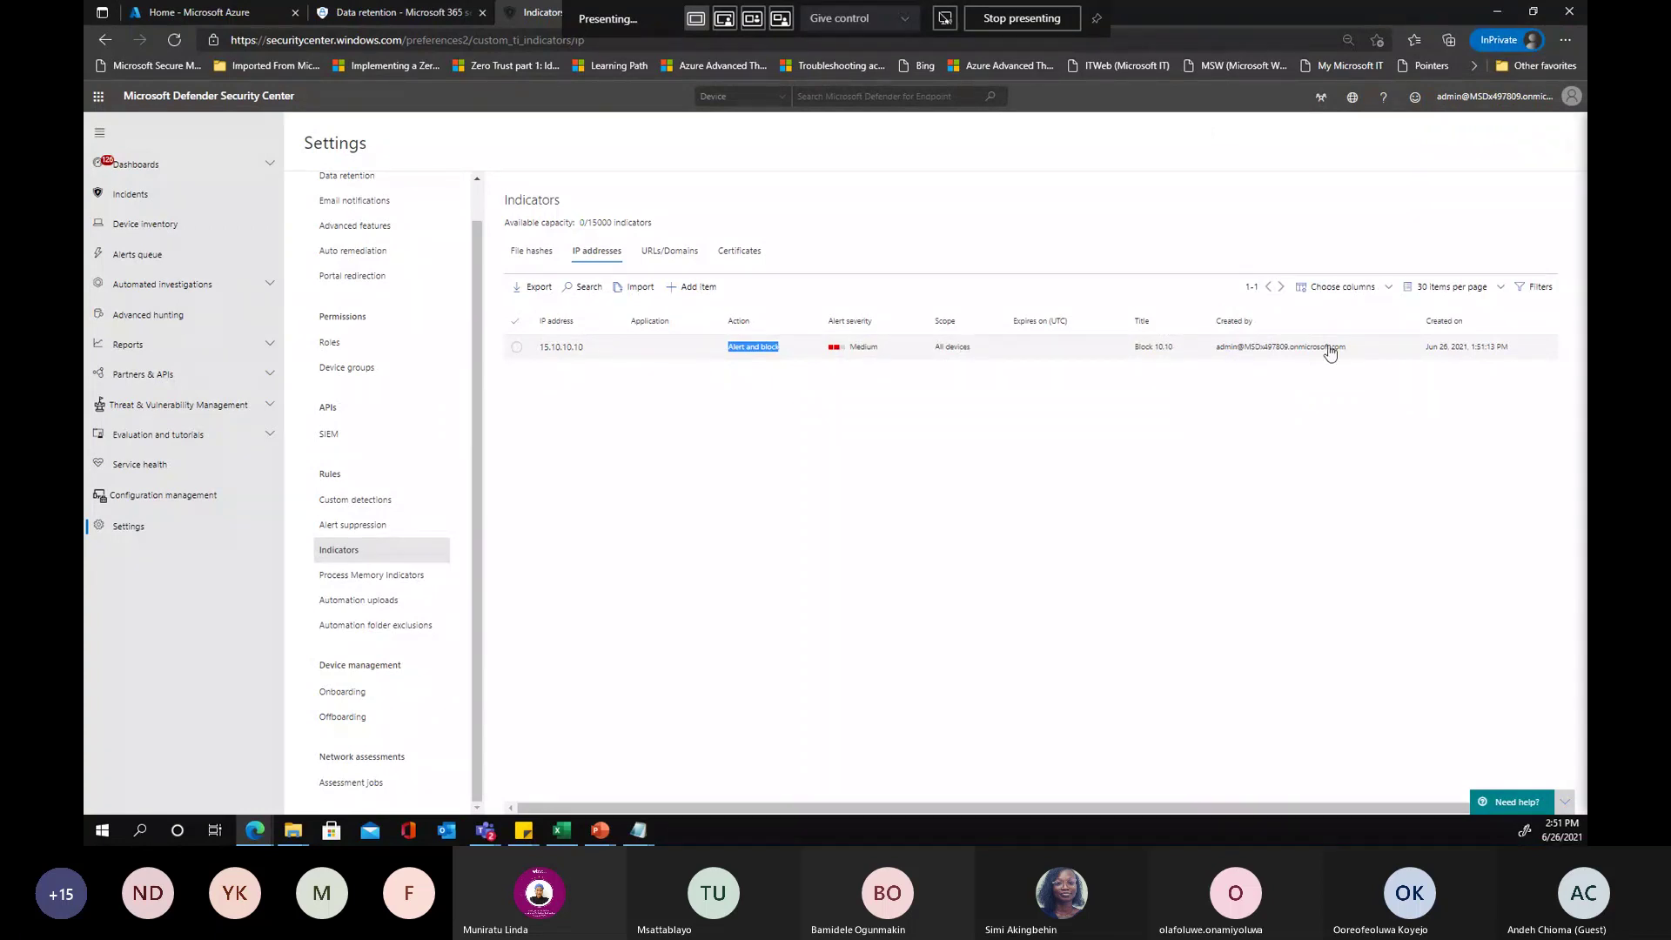
{"action": "left_click", "coordinate": [742, 368]}
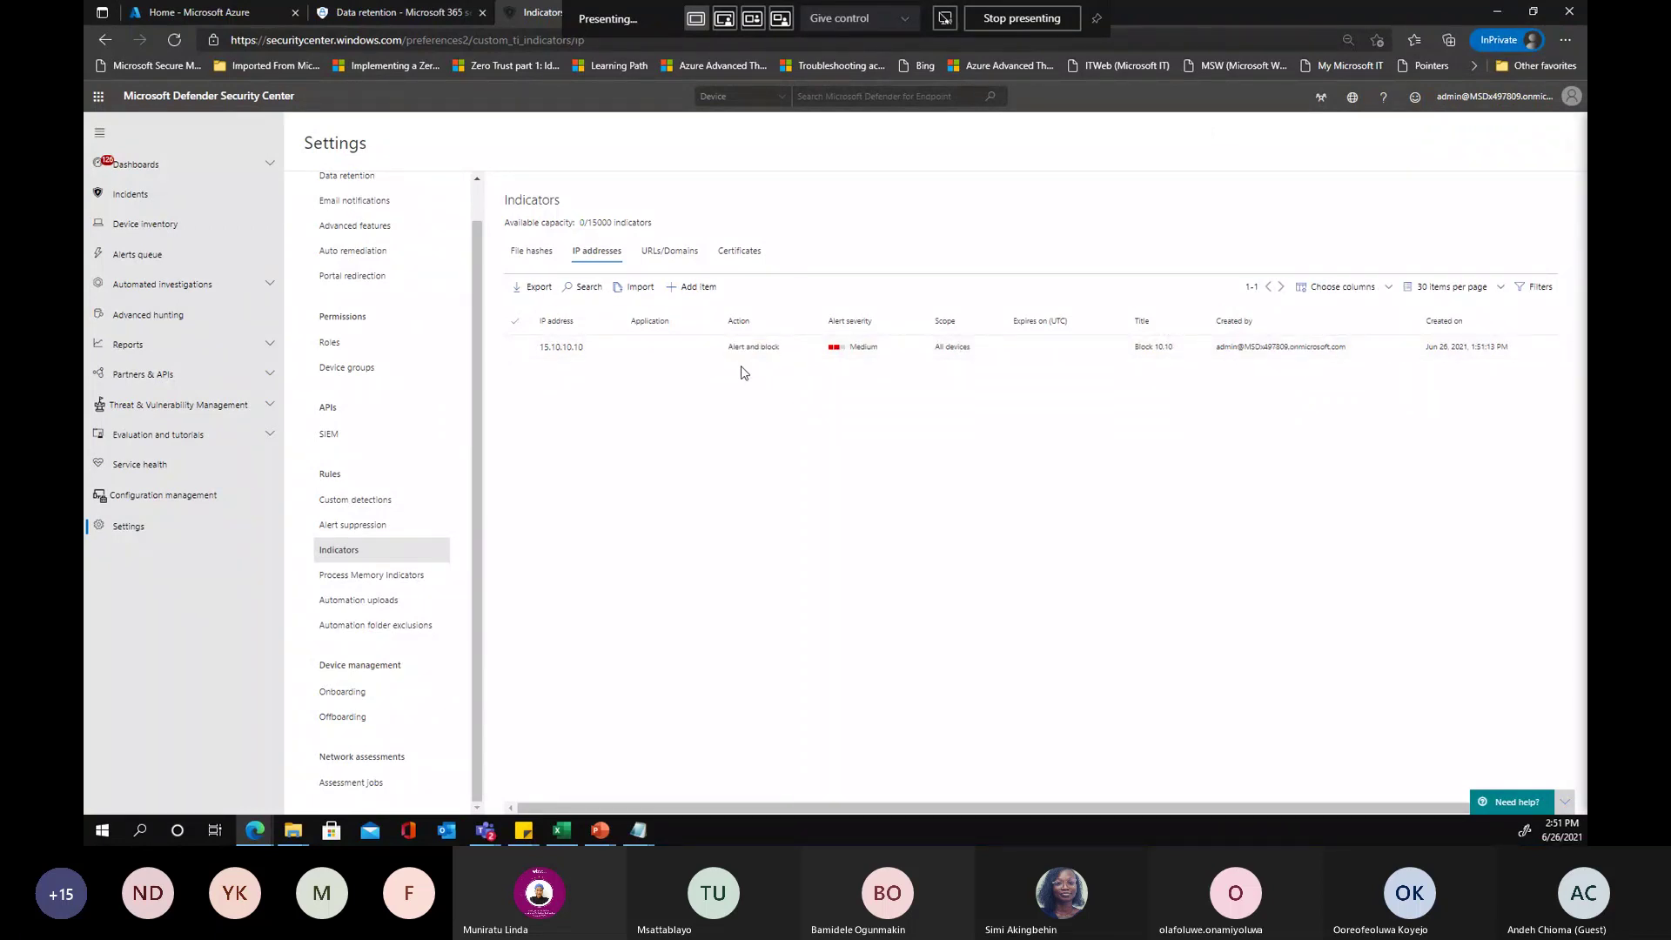
{"action": "left_click", "coordinate": [654, 254]}
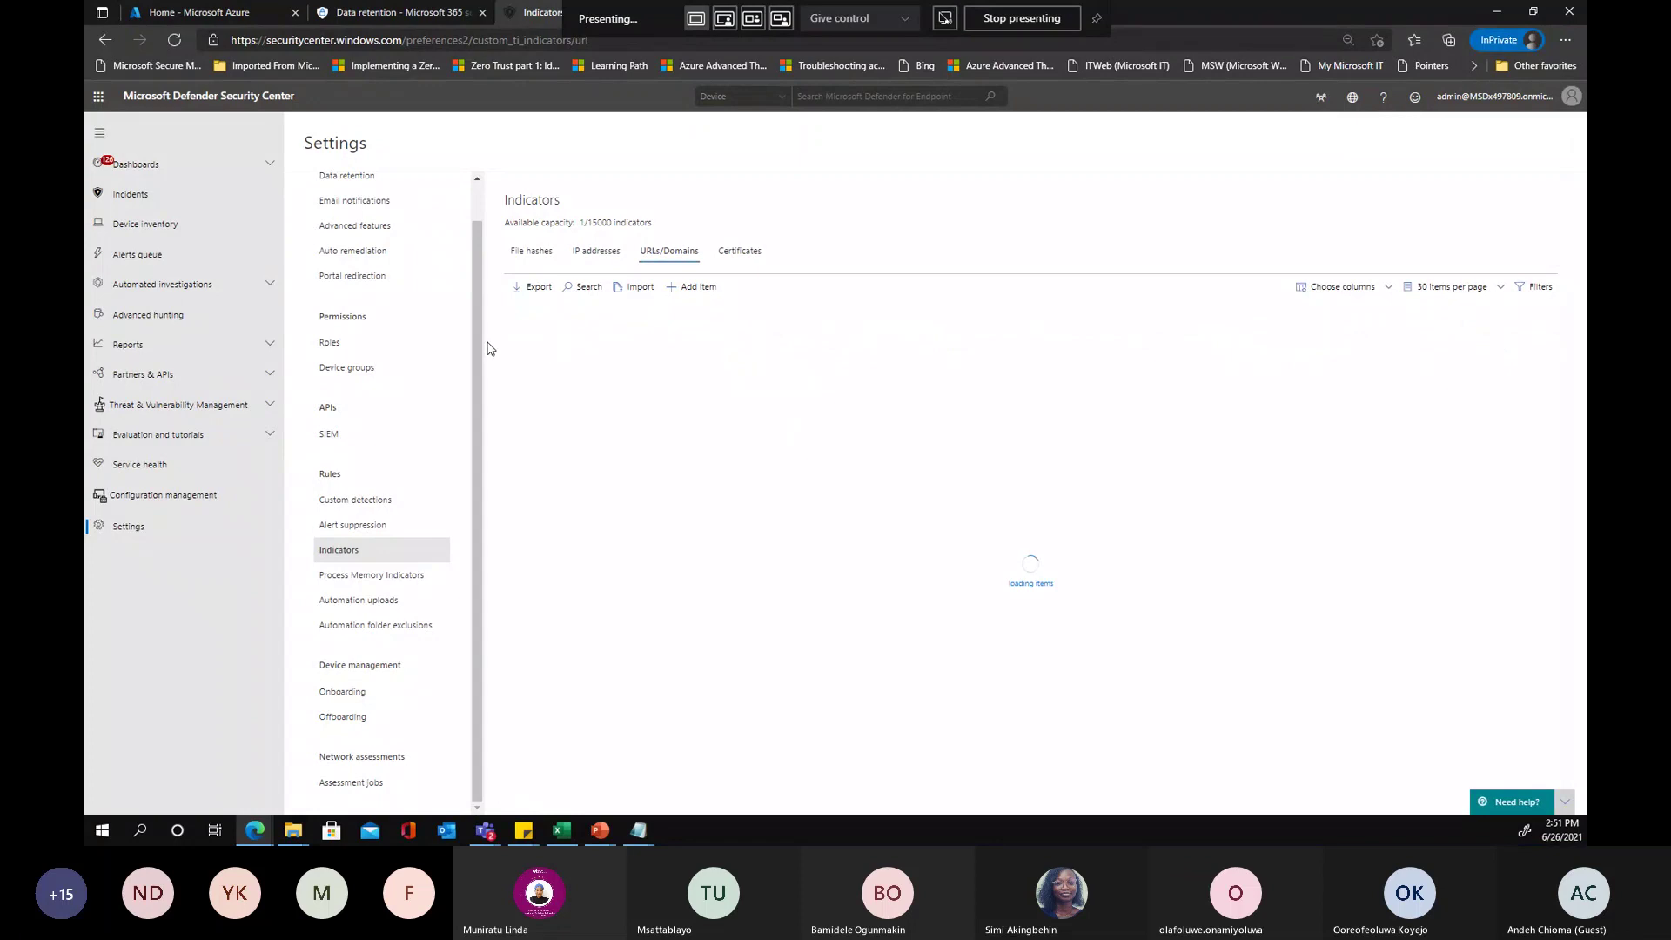
{"action": "left_click", "coordinate": [698, 289]}
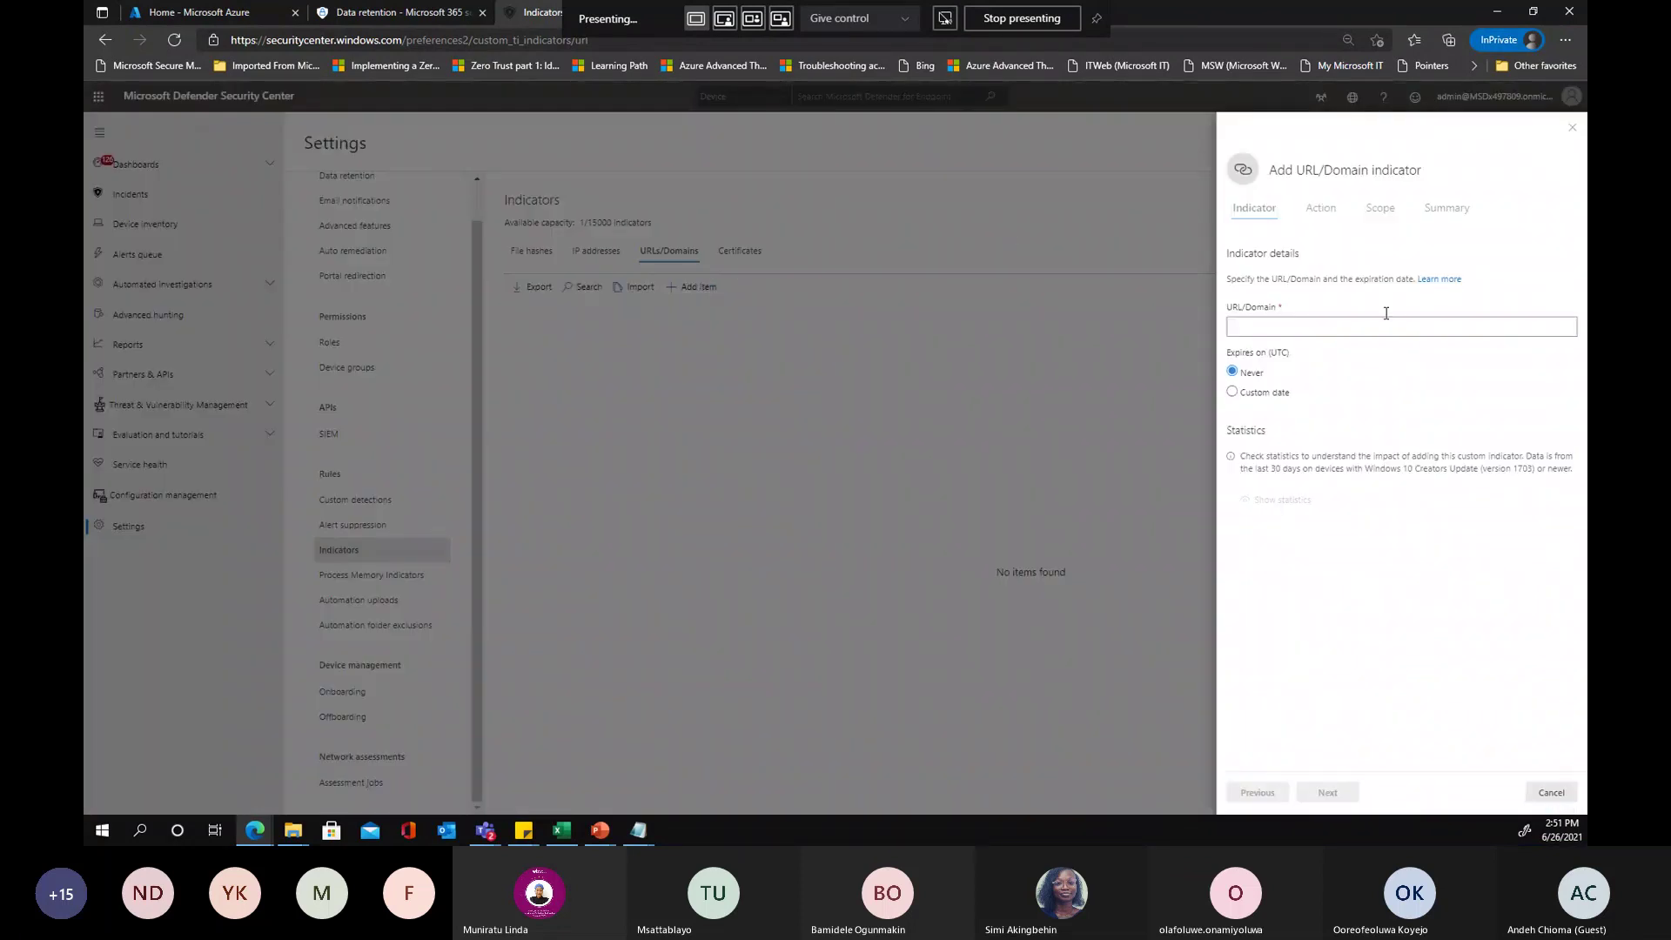
{"action": "left_click", "coordinate": [1375, 320]}
{"action": "type", "text": "www"}
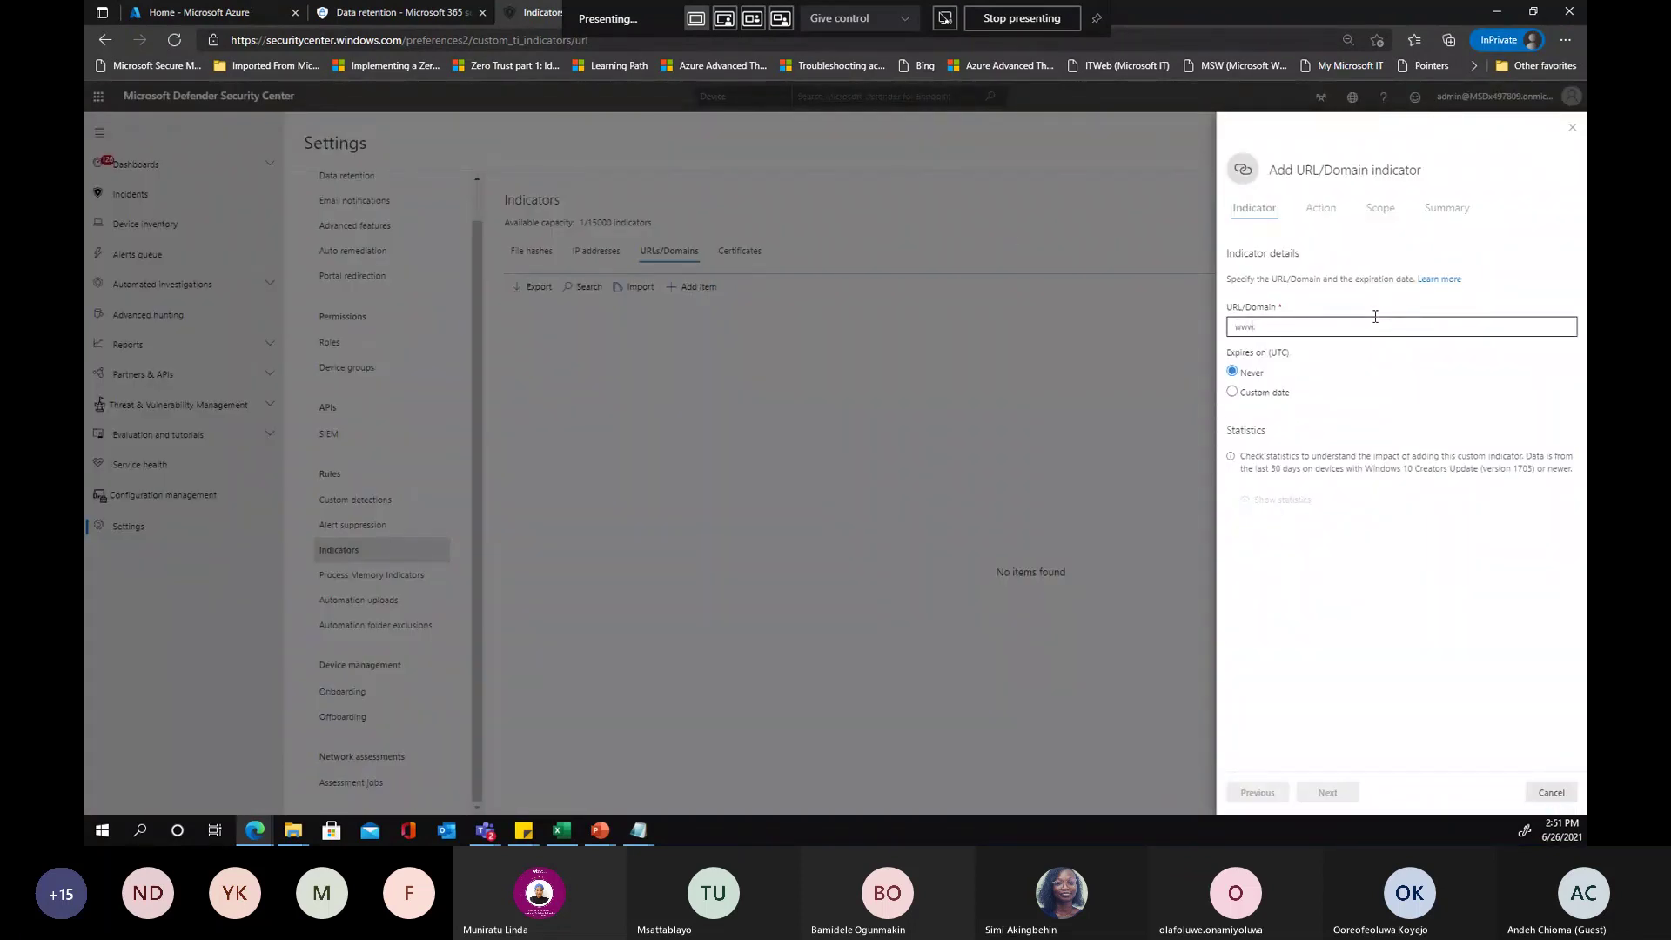
{"action": "type", "text": ".twitter.com"}
{"action": "left_click", "coordinate": [1083, 375]}
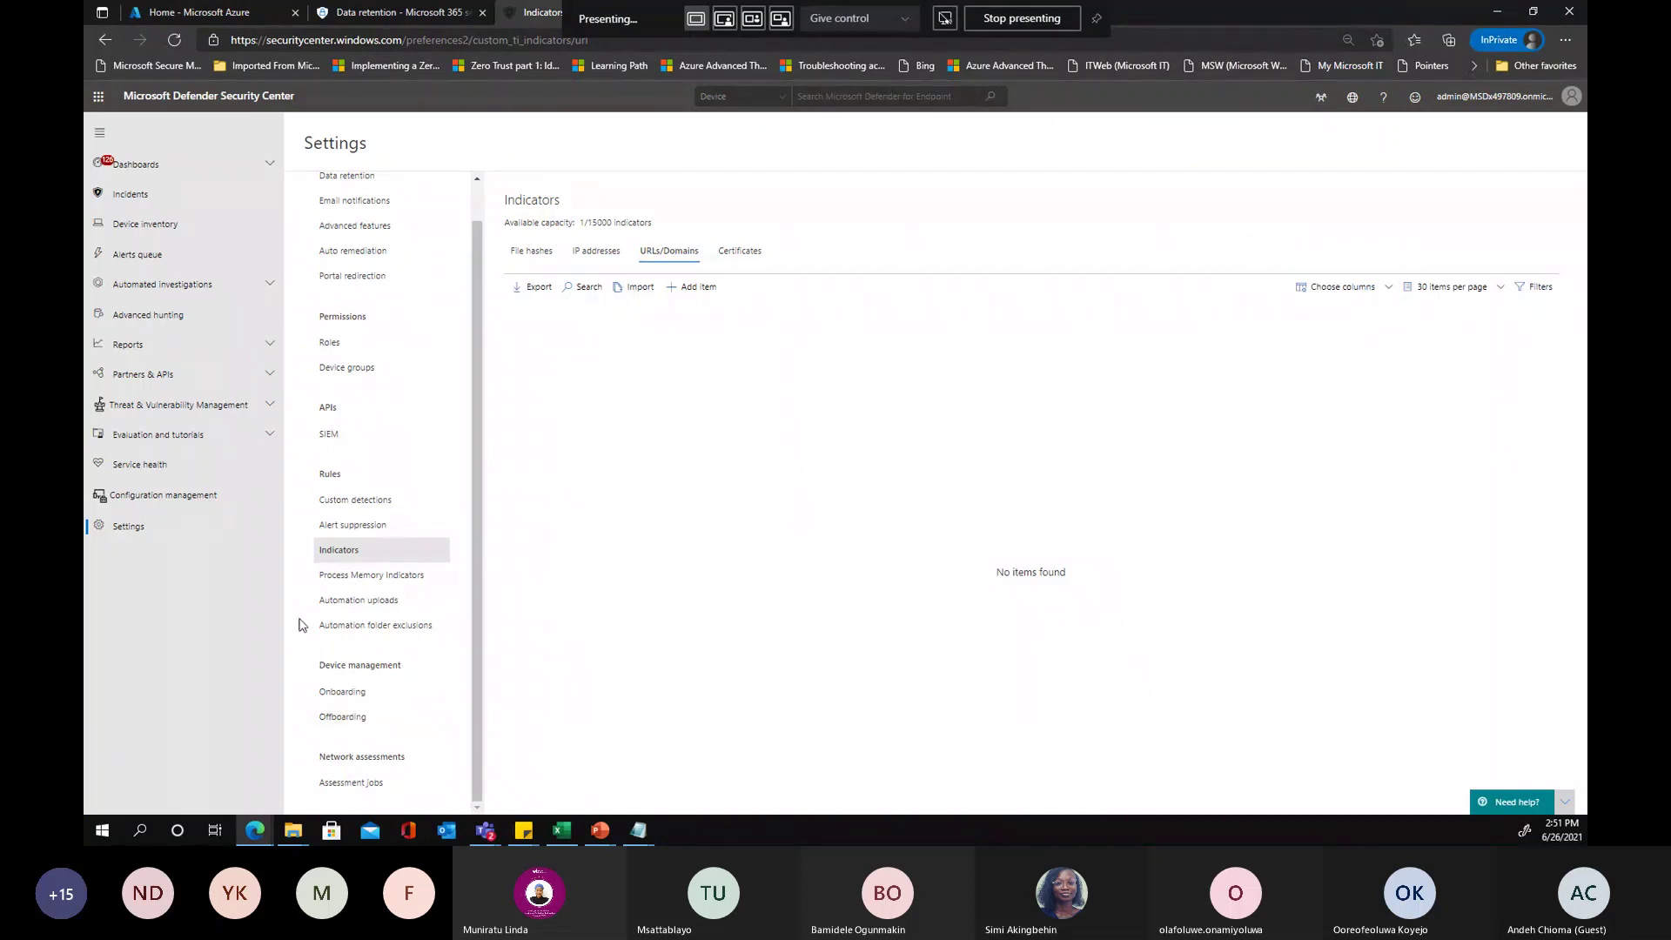
Examine the full list of advanced features and their on/off settings in the Defender Security Center
{"action": "left_click", "coordinate": [622, 254]}
{"action": "left_click", "coordinate": [349, 229]}
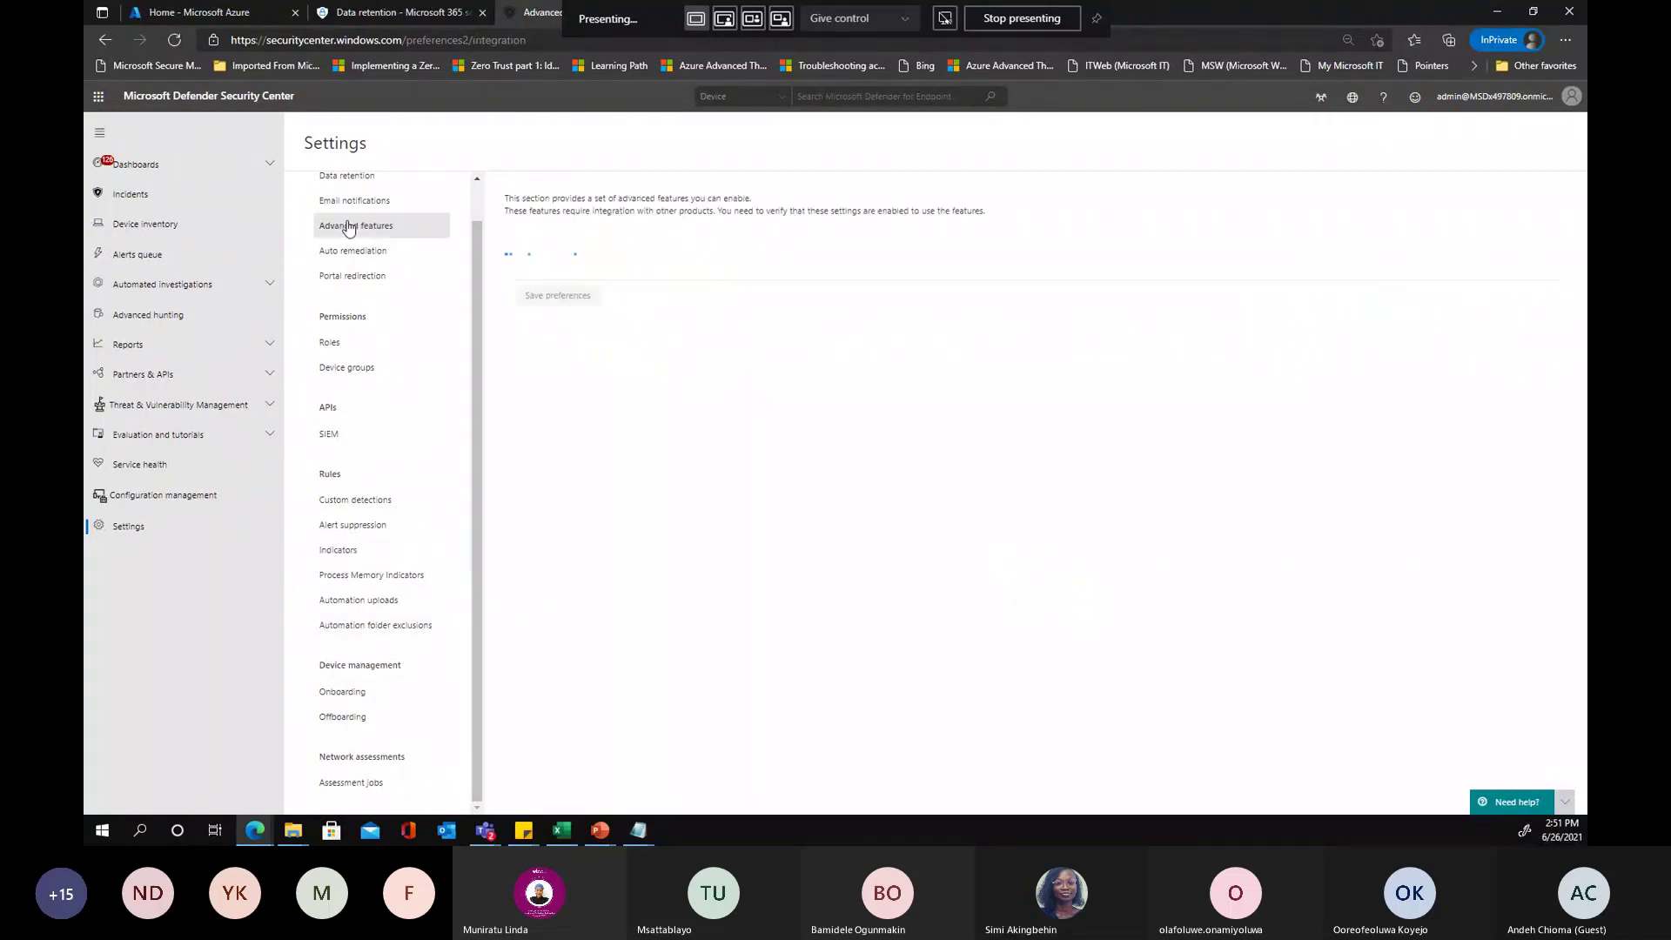
{"action": "scroll", "coordinate": [786, 672], "scroll_direction": "down", "scroll_amount": 5}
{"action": "scroll", "coordinate": [786, 672], "scroll_direction": "down", "scroll_amount": 2}
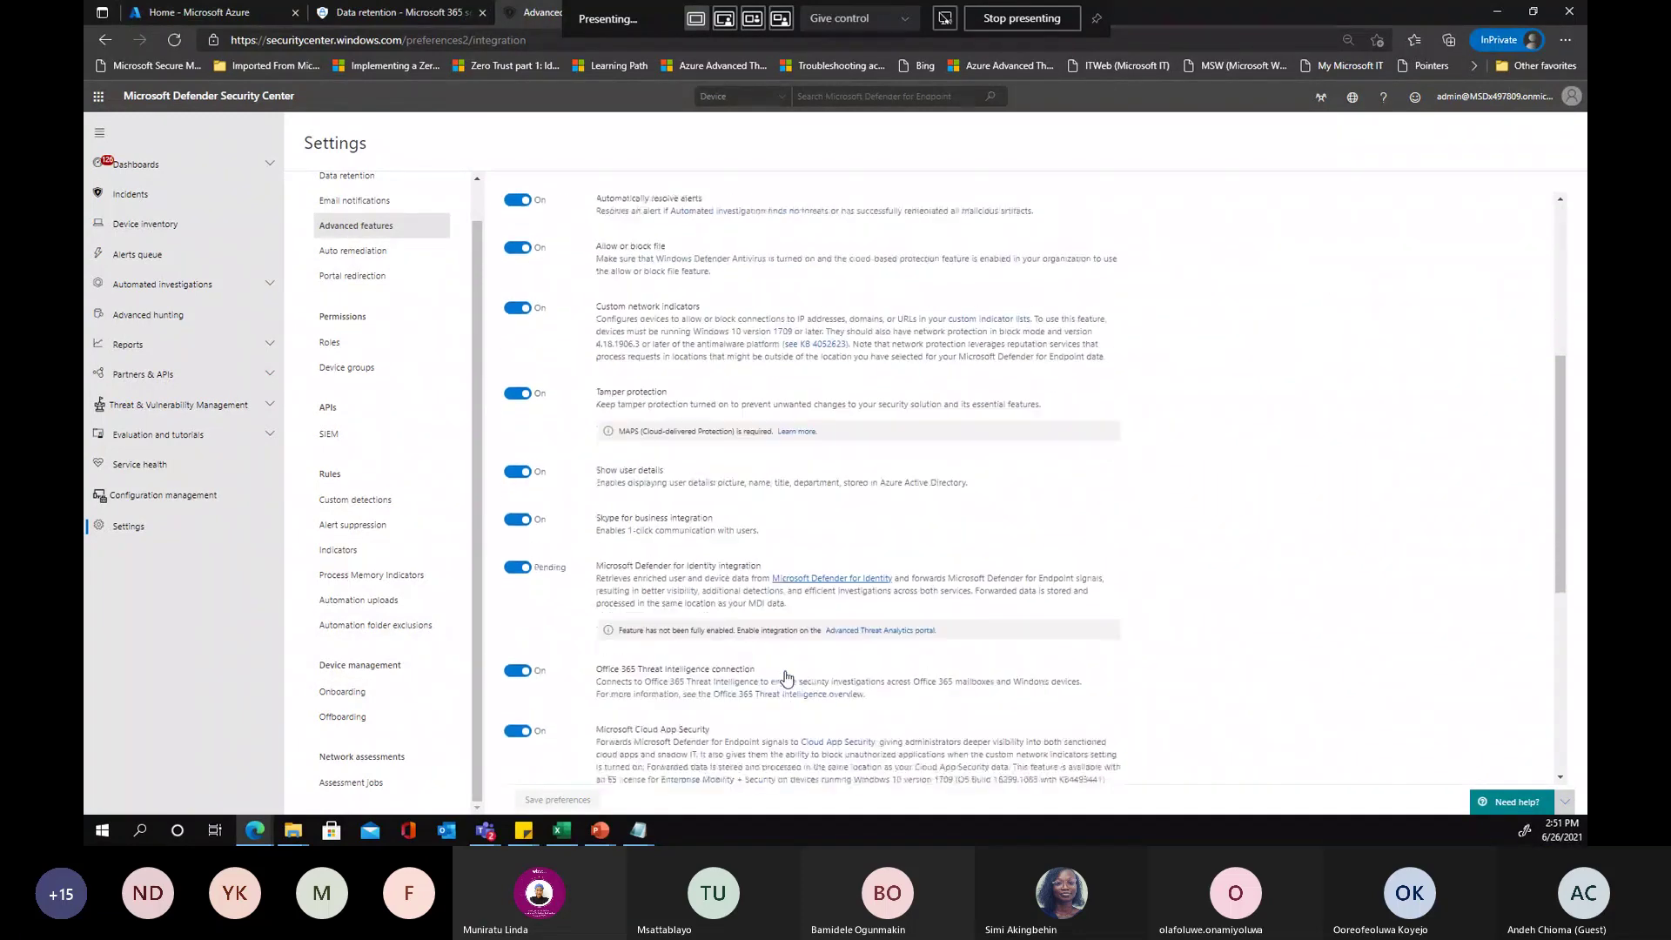
{"action": "scroll", "coordinate": [786, 677], "scroll_direction": "down", "scroll_amount": 2}
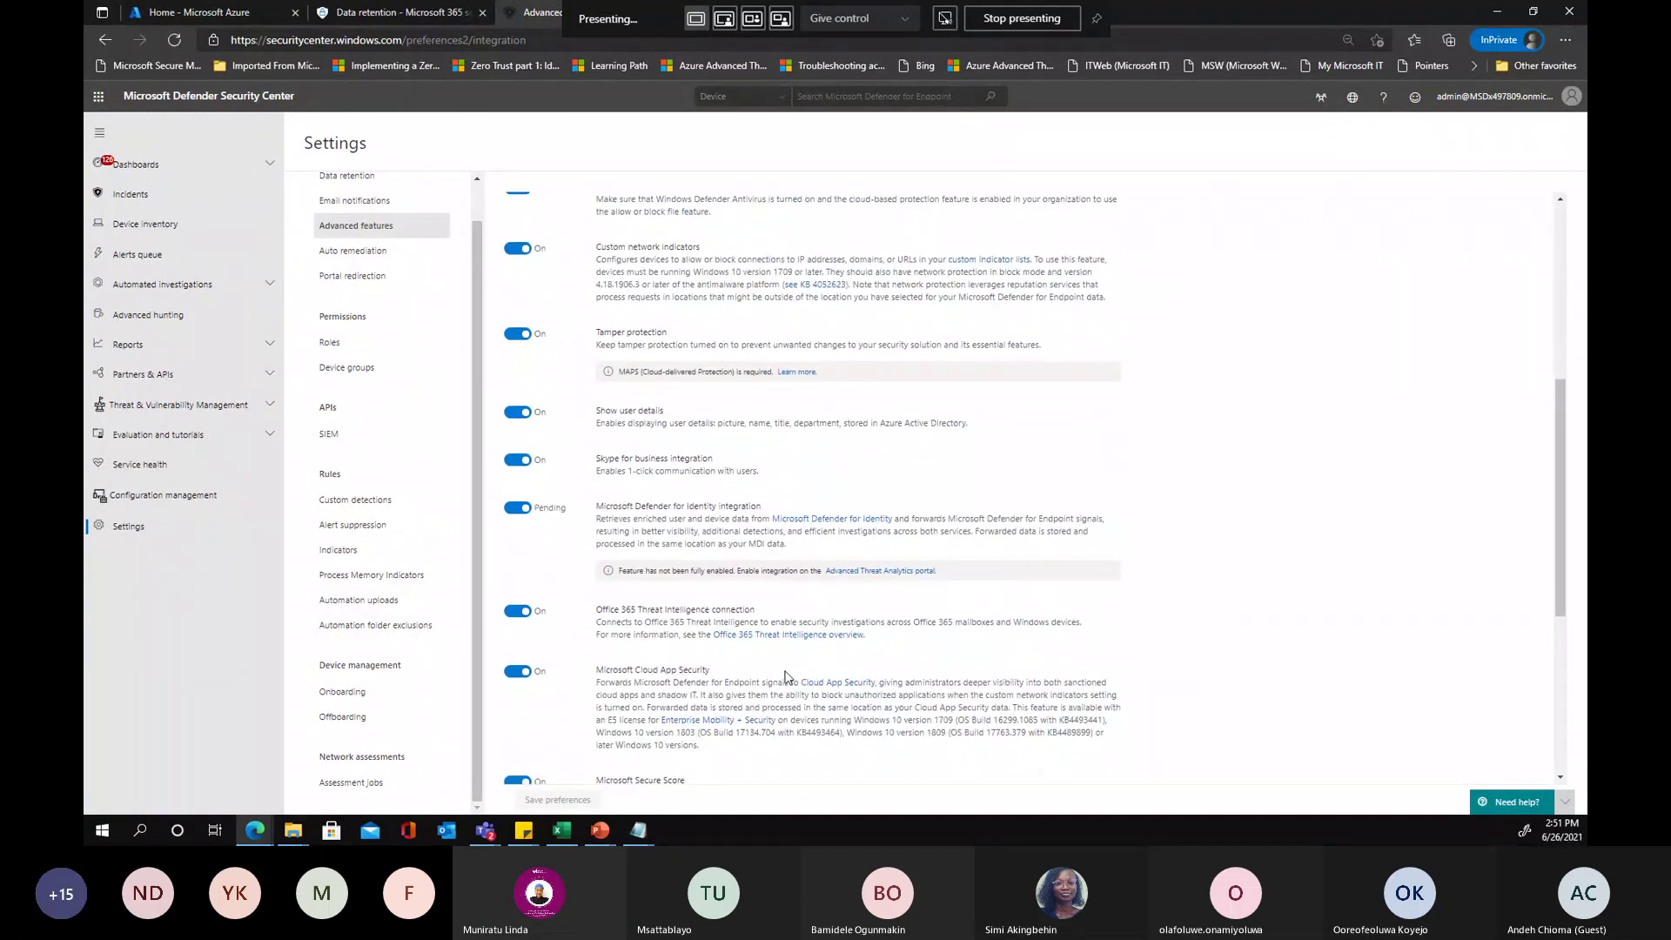
{"action": "scroll", "coordinate": [788, 677], "scroll_direction": "down", "scroll_amount": 2}
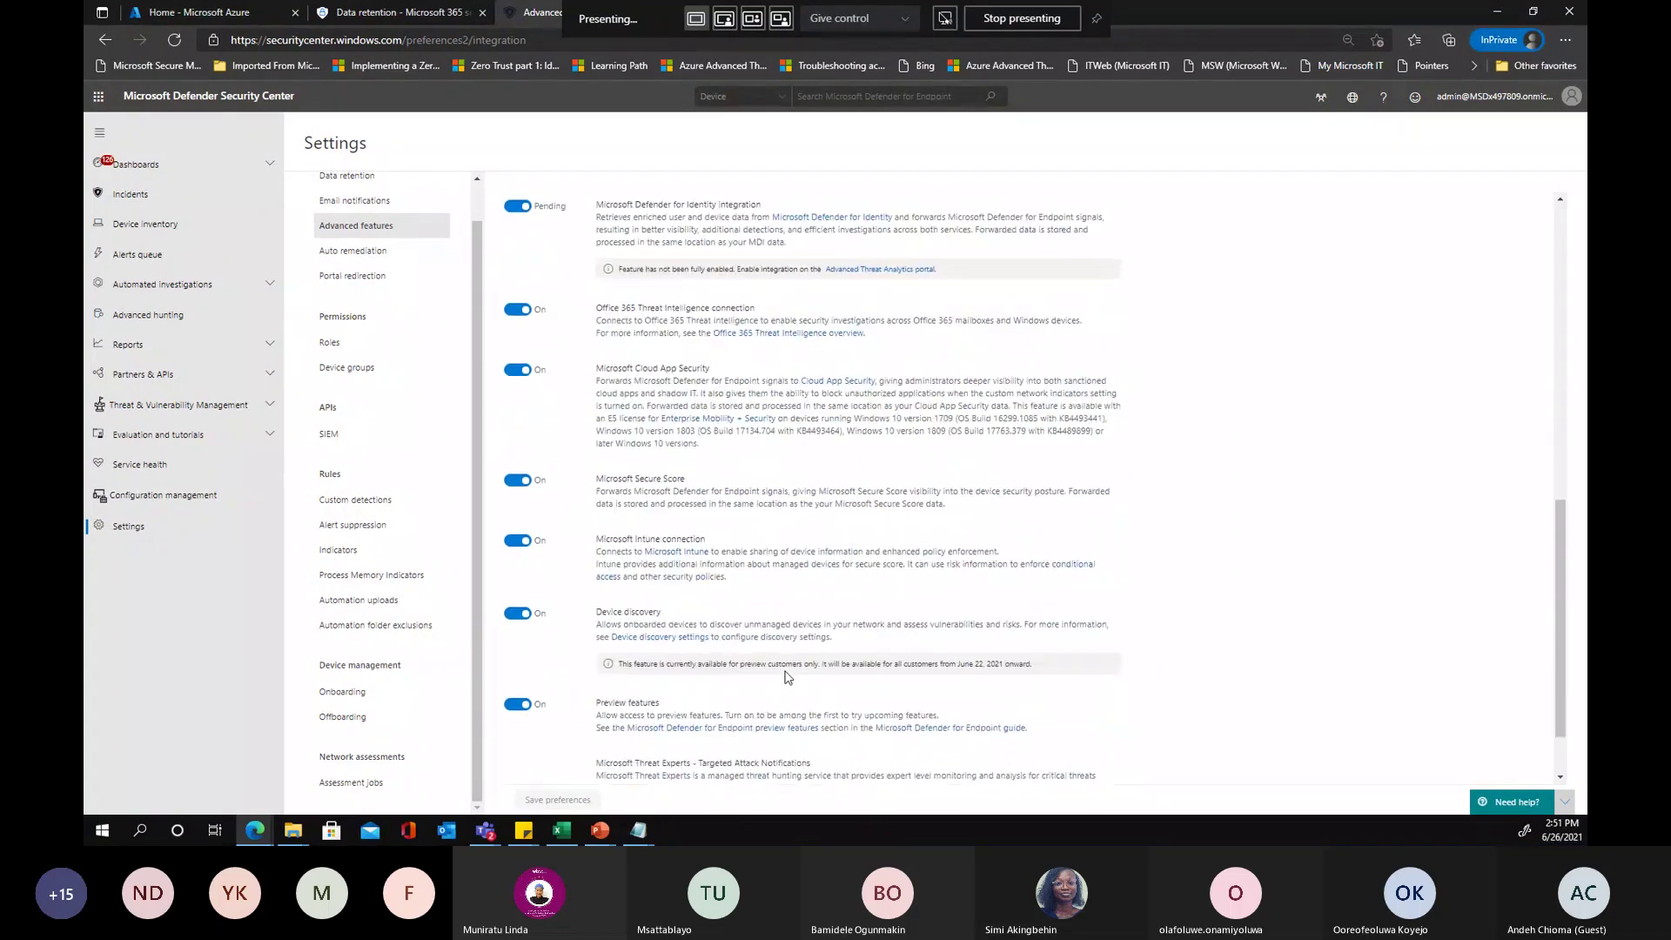
{"action": "scroll", "coordinate": [788, 677], "scroll_direction": "up", "scroll_amount": 2}
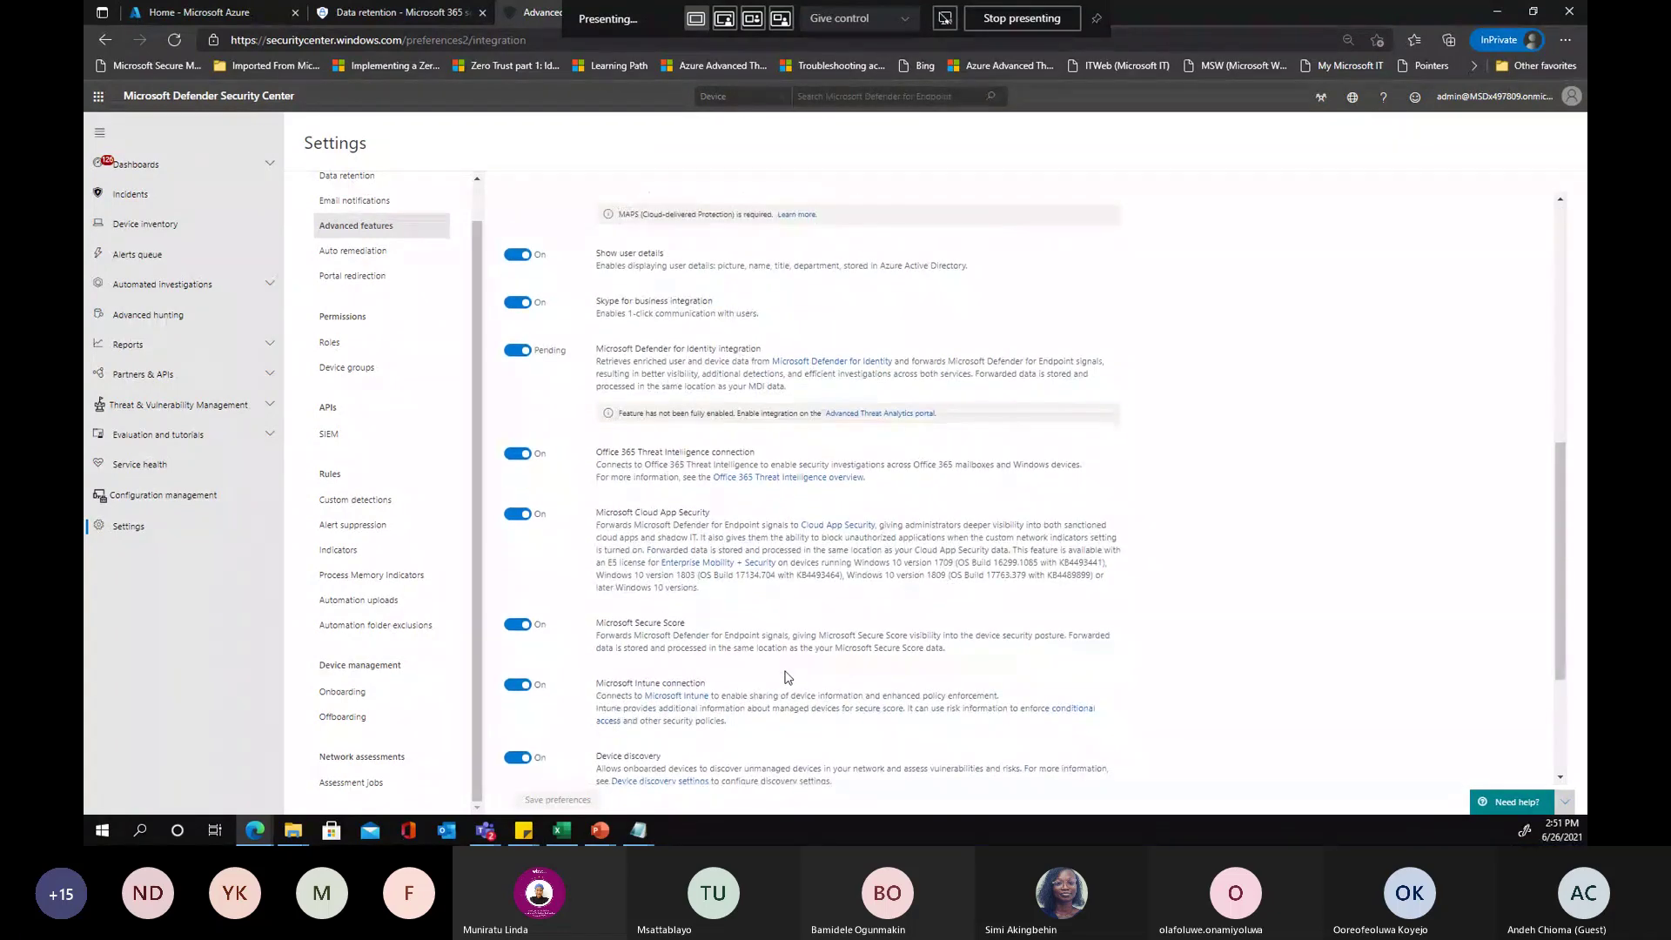
{"action": "scroll", "coordinate": [786, 671], "scroll_direction": "down", "scroll_amount": 2}
{"action": "scroll", "coordinate": [786, 671], "scroll_direction": "down", "scroll_amount": 1}
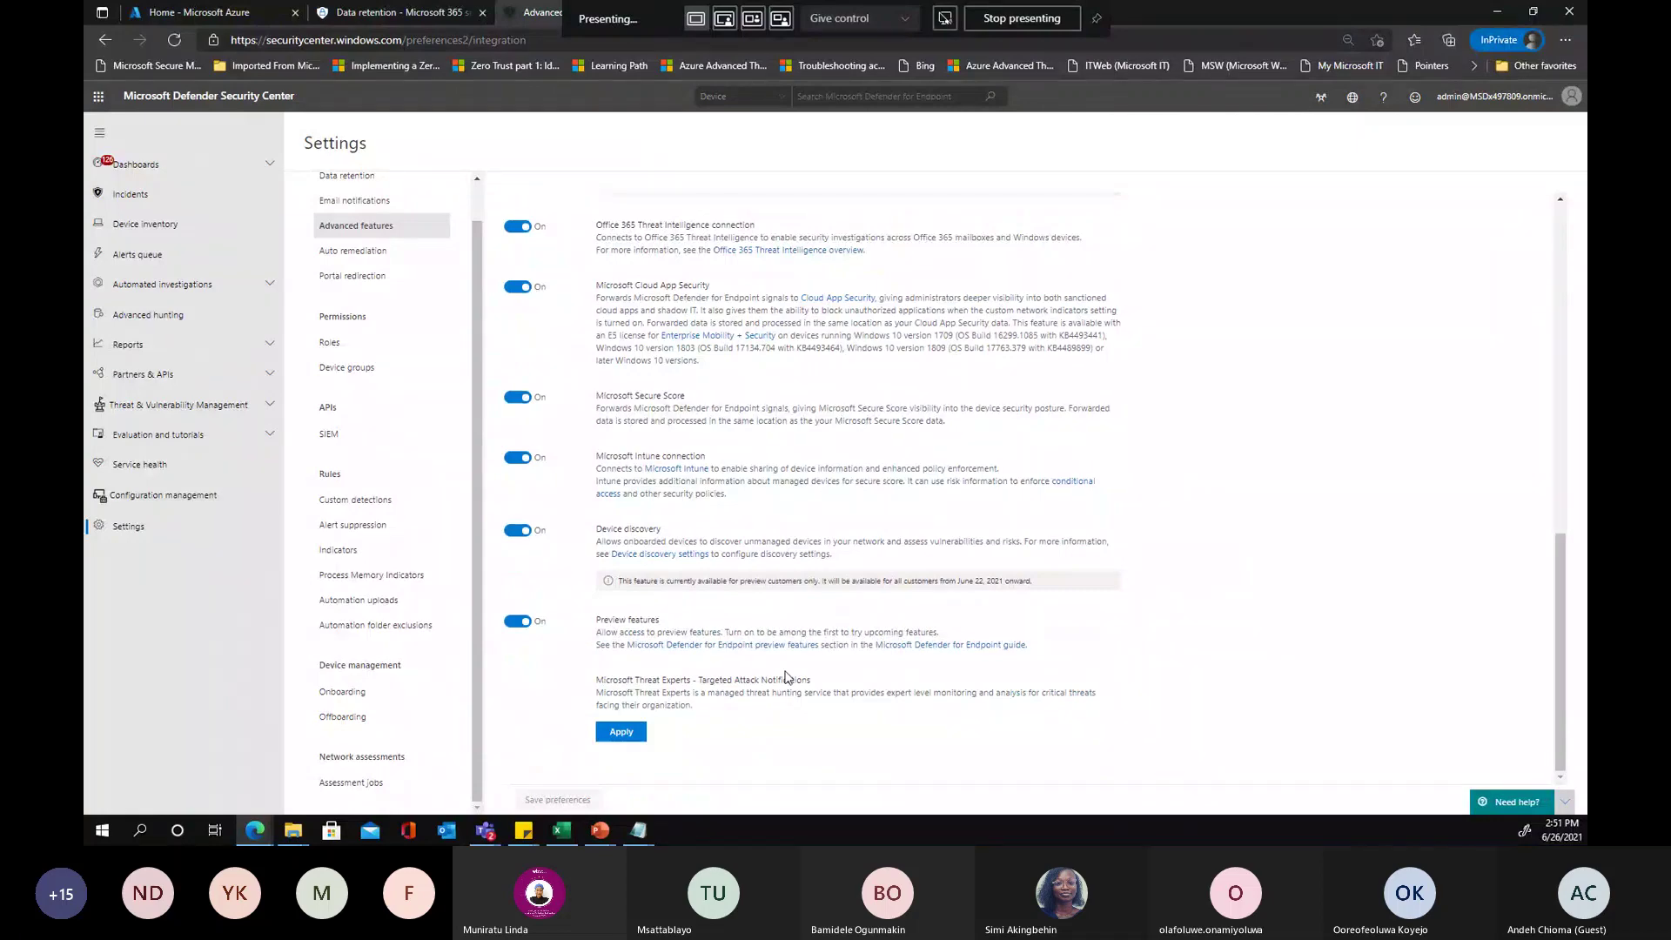
{"action": "scroll", "coordinate": [787, 677], "scroll_direction": "up", "scroll_amount": 10}
{"action": "scroll", "coordinate": [407, 270], "scroll_direction": "up", "scroll_amount": 1}
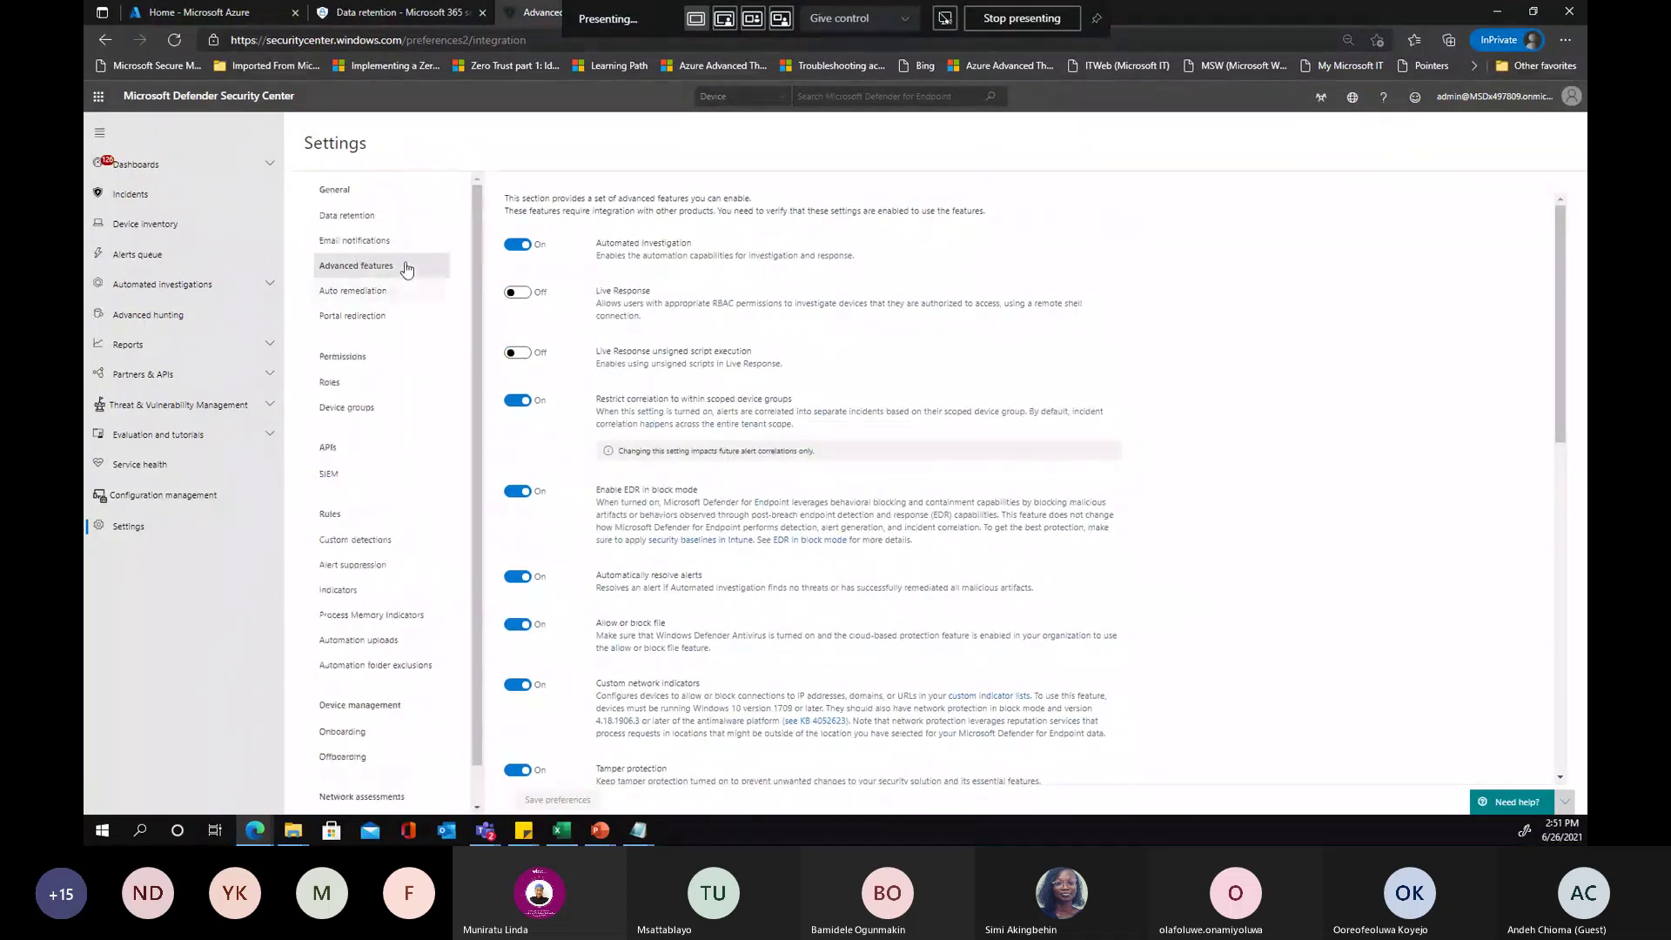
View the data retention settings, then close the Defender Security Center page and return to the Microsoft 365 Defender portal
{"action": "left_click", "coordinate": [347, 215]}
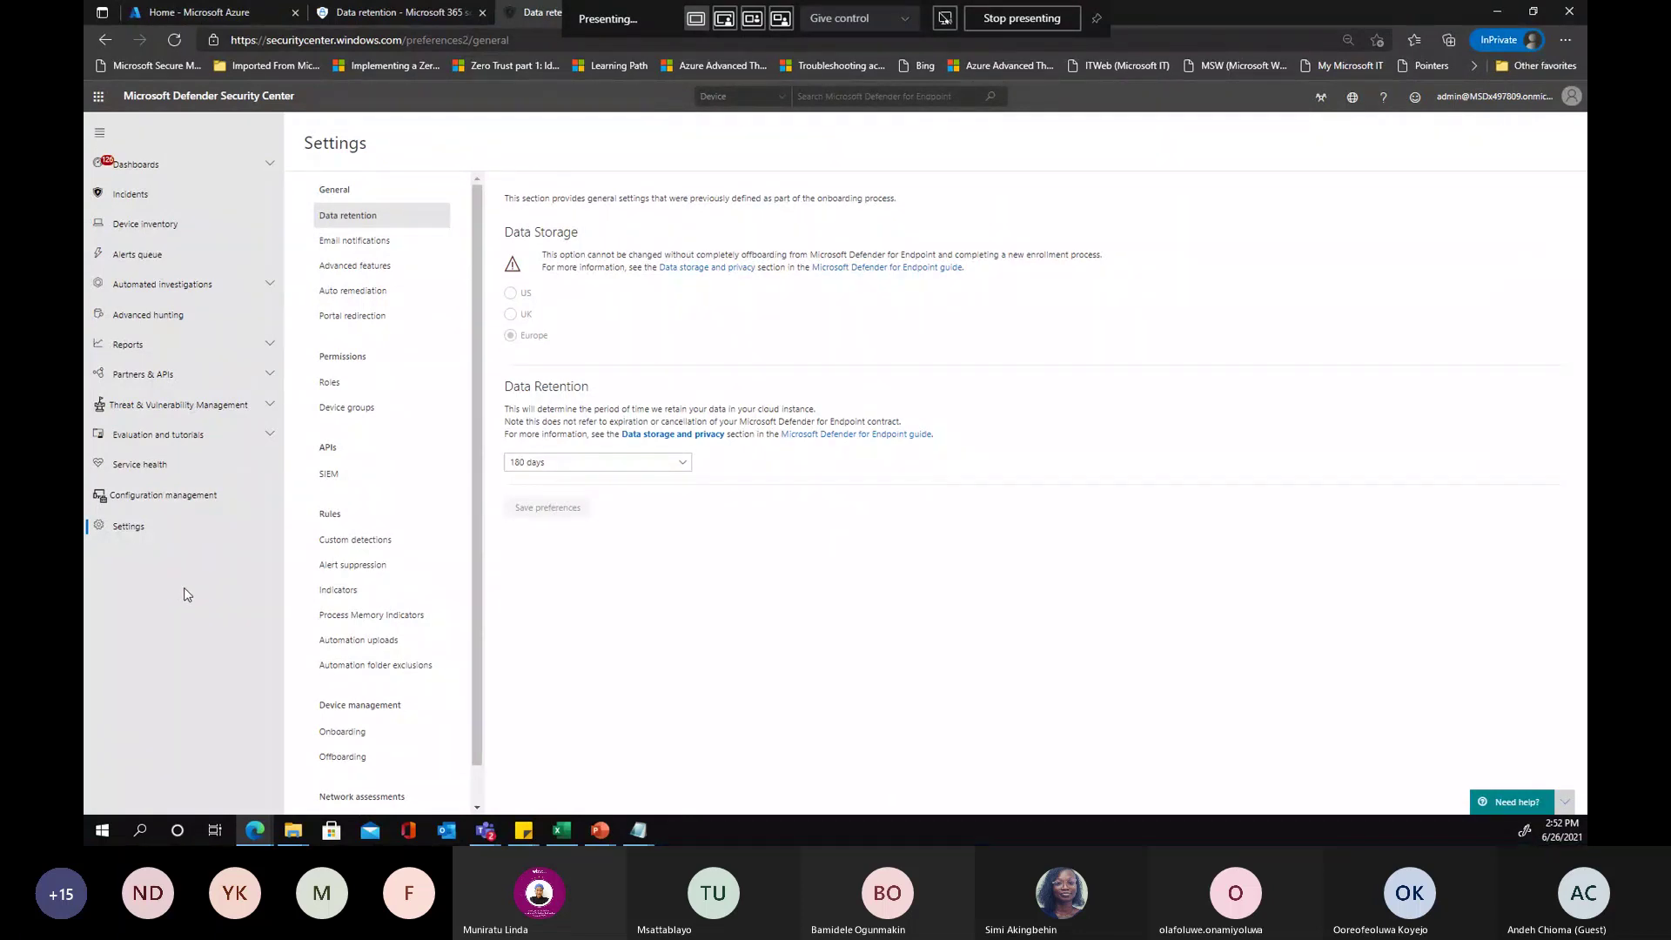
{"action": "left_click", "coordinate": [257, 434]}
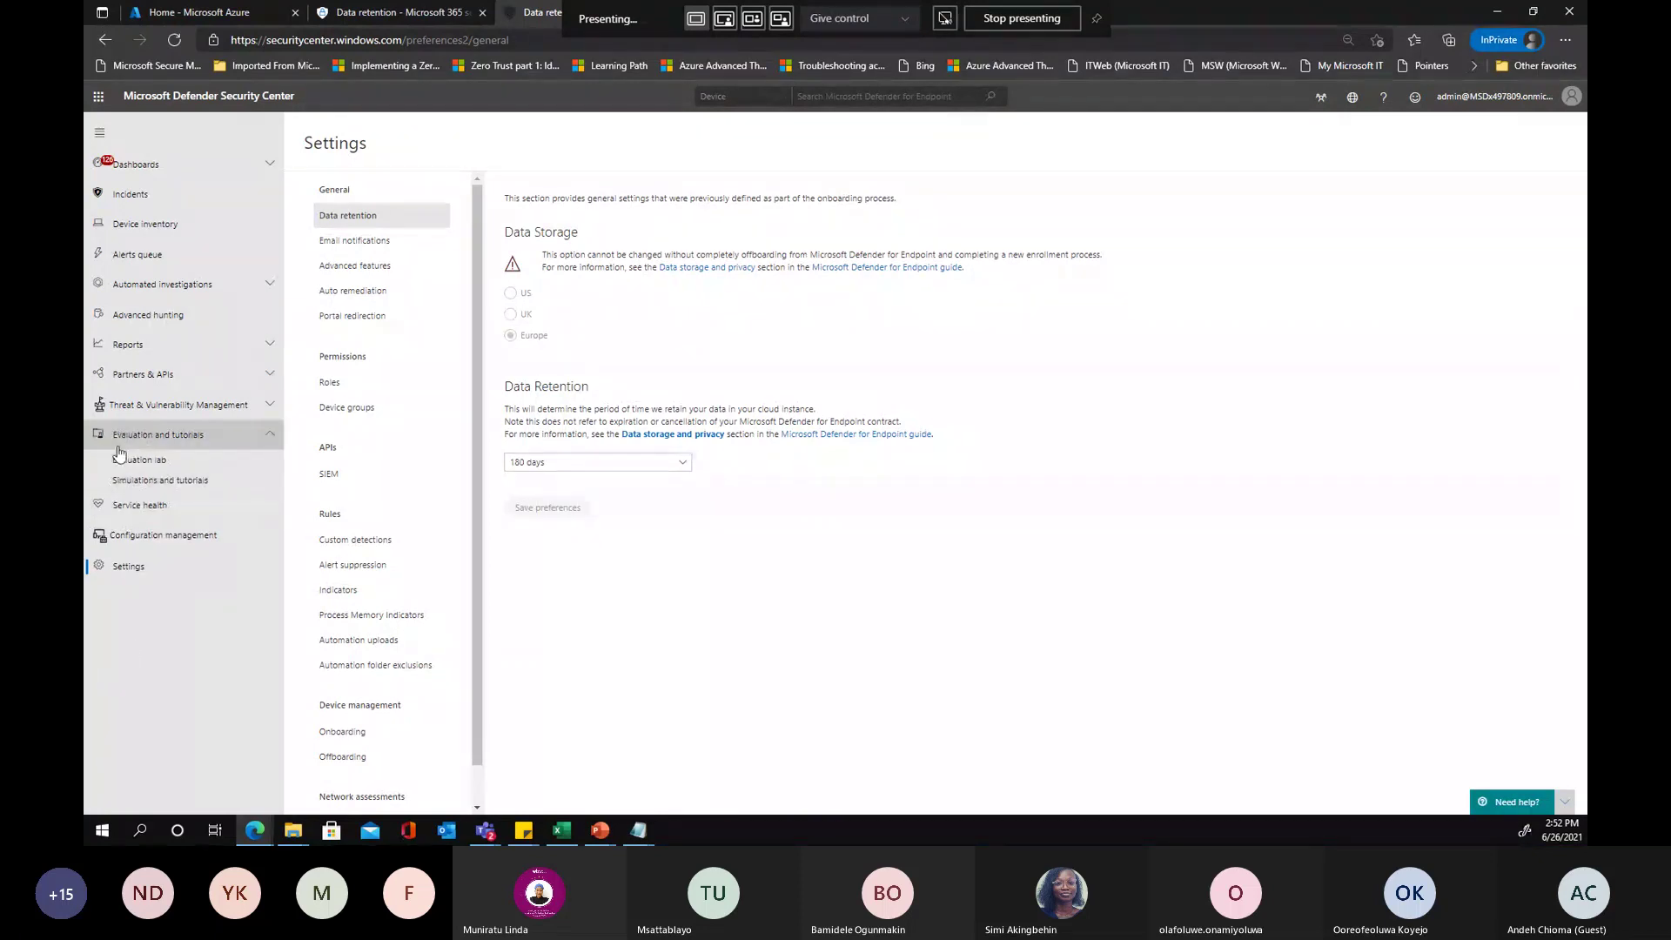
{"action": "left_click", "coordinate": [400, 19]}
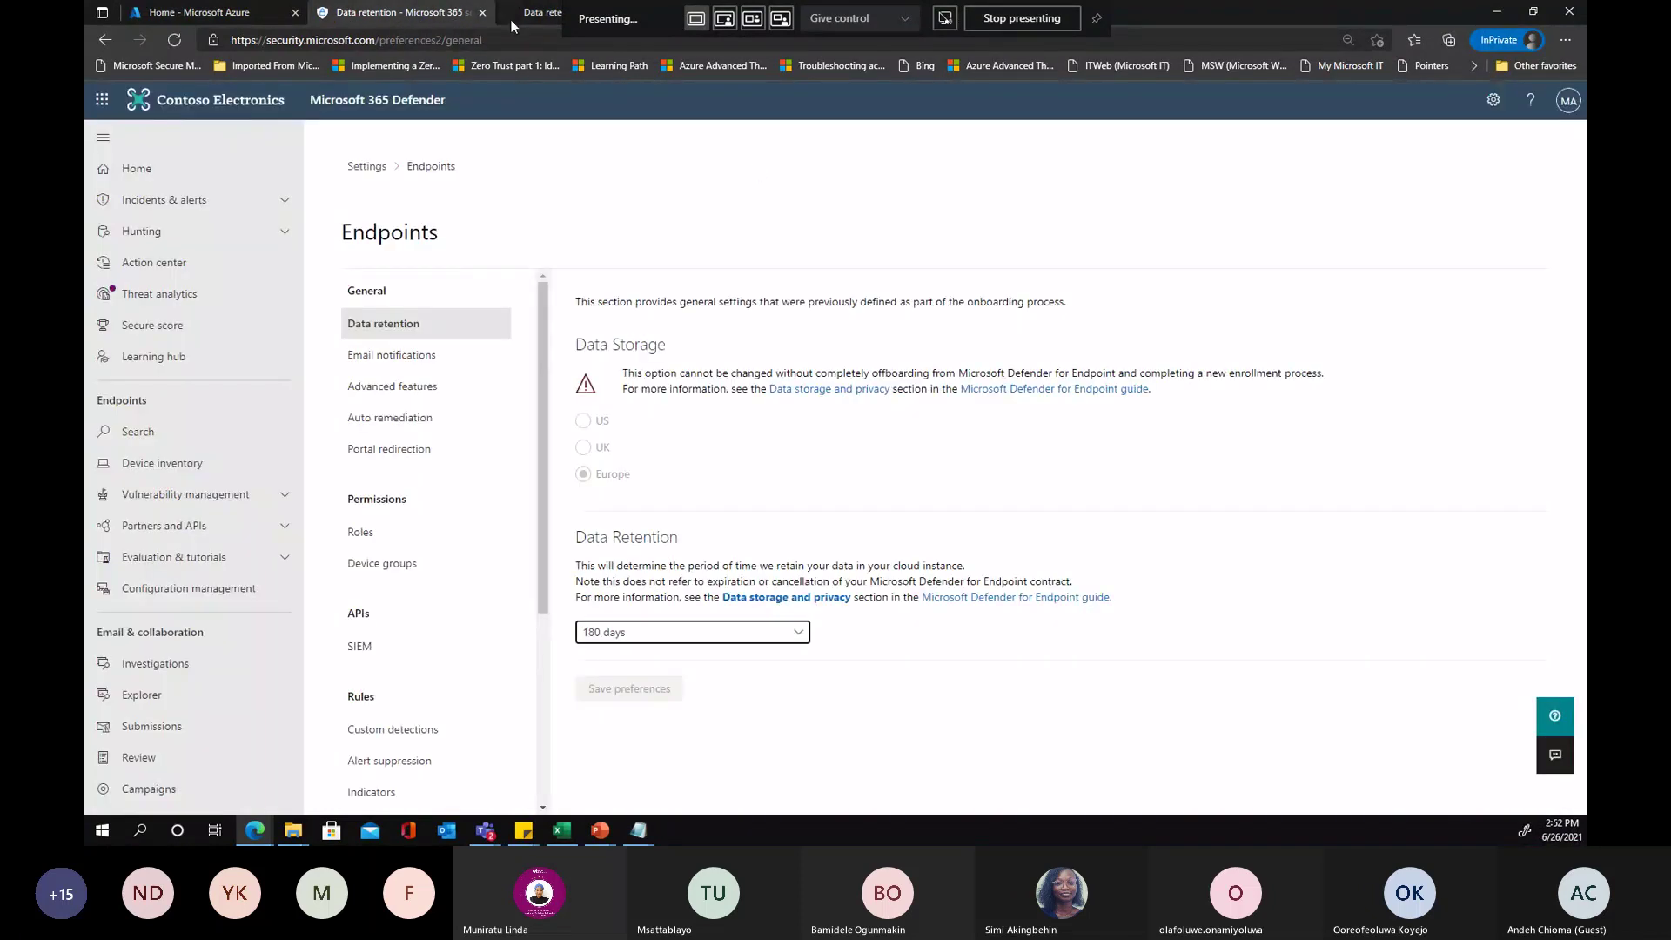
{"action": "left_click", "coordinate": [515, 19]}
{"action": "right_click", "coordinate": [514, 18]}
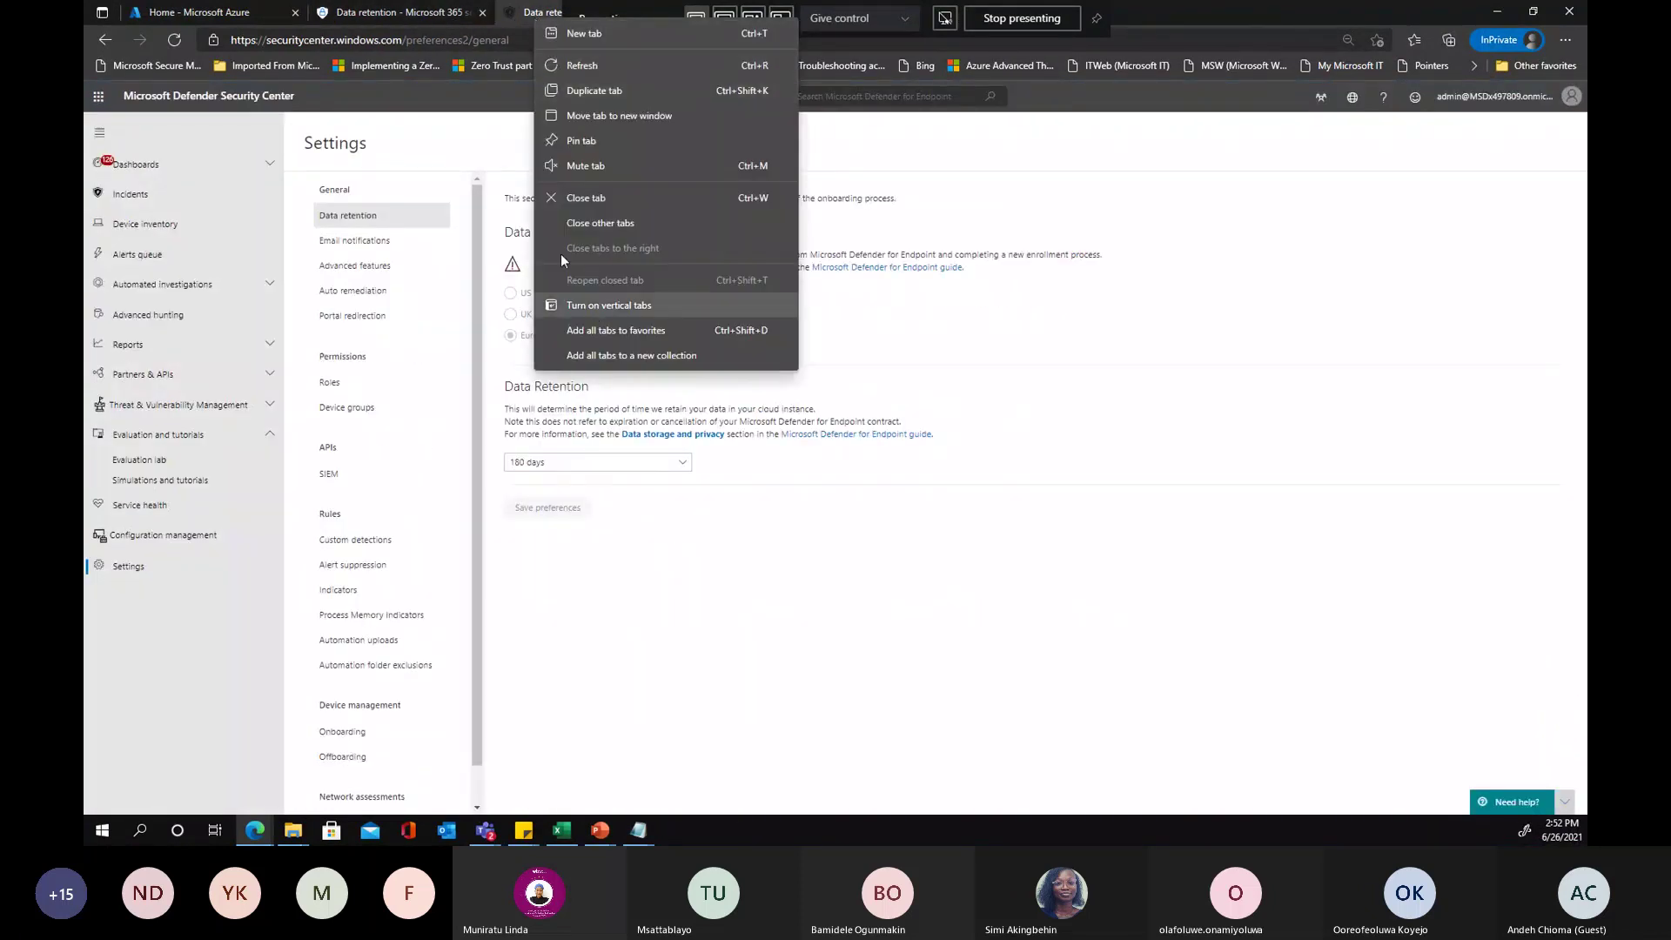
{"action": "key", "text": "Escape"}
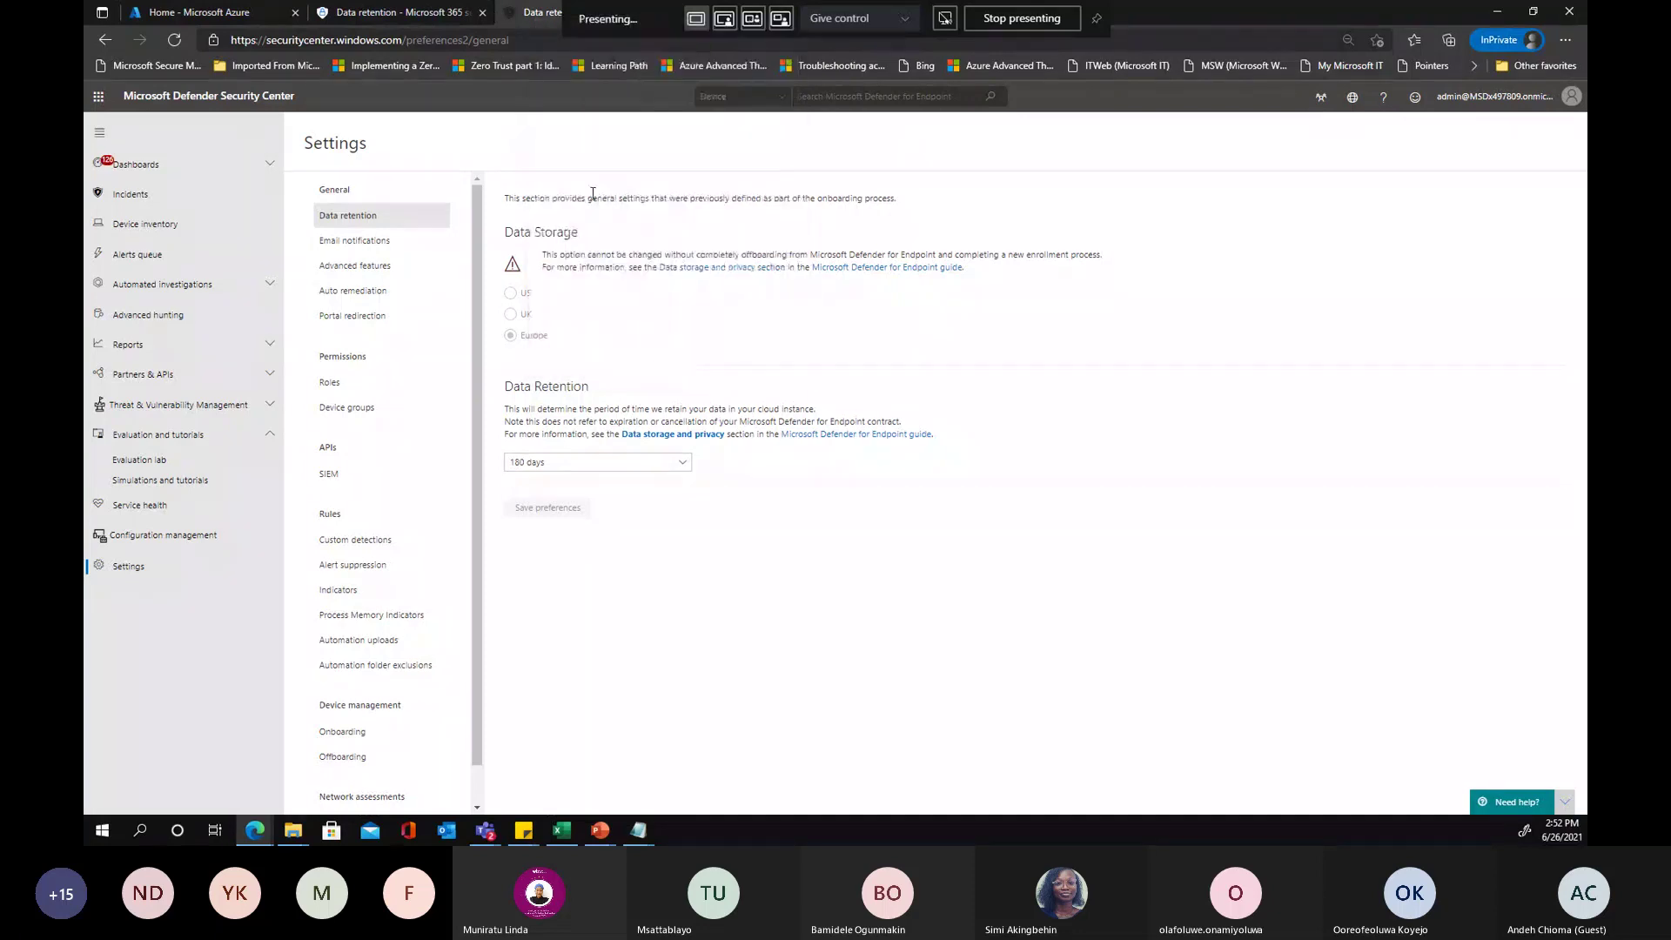
{"action": "key", "text": "ctrl+w"}
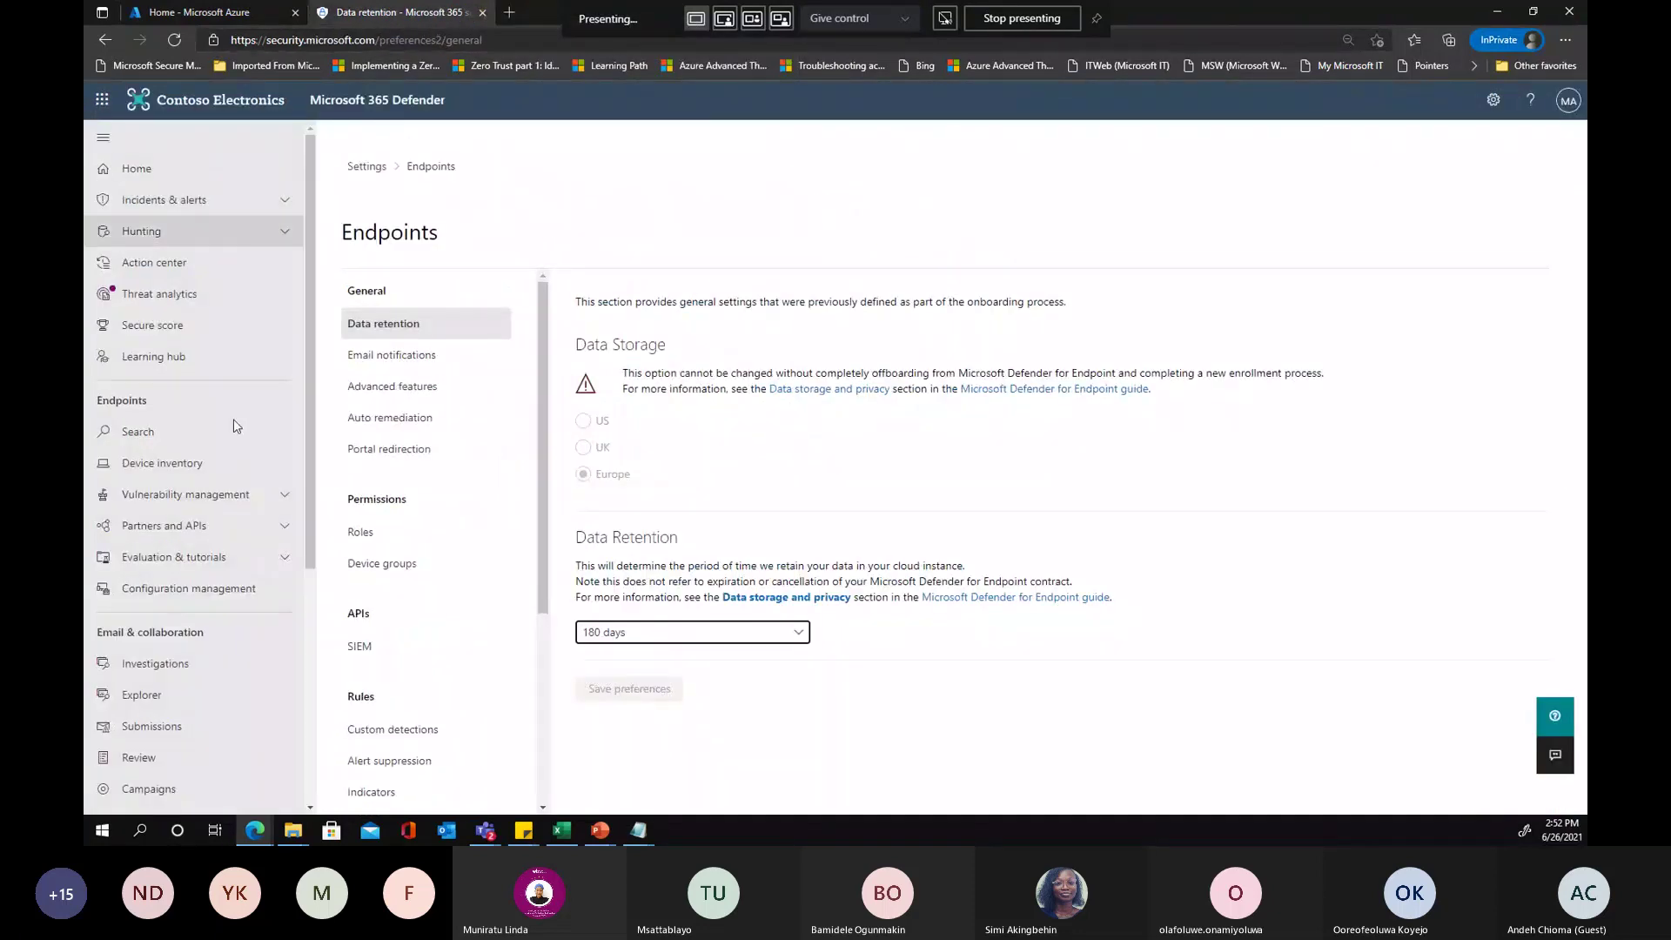
Go to the Microsoft 365 Defender home page and open the Endpoints settings from there
{"action": "scroll", "coordinate": [270, 660], "scroll_direction": "down", "scroll_amount": 4}
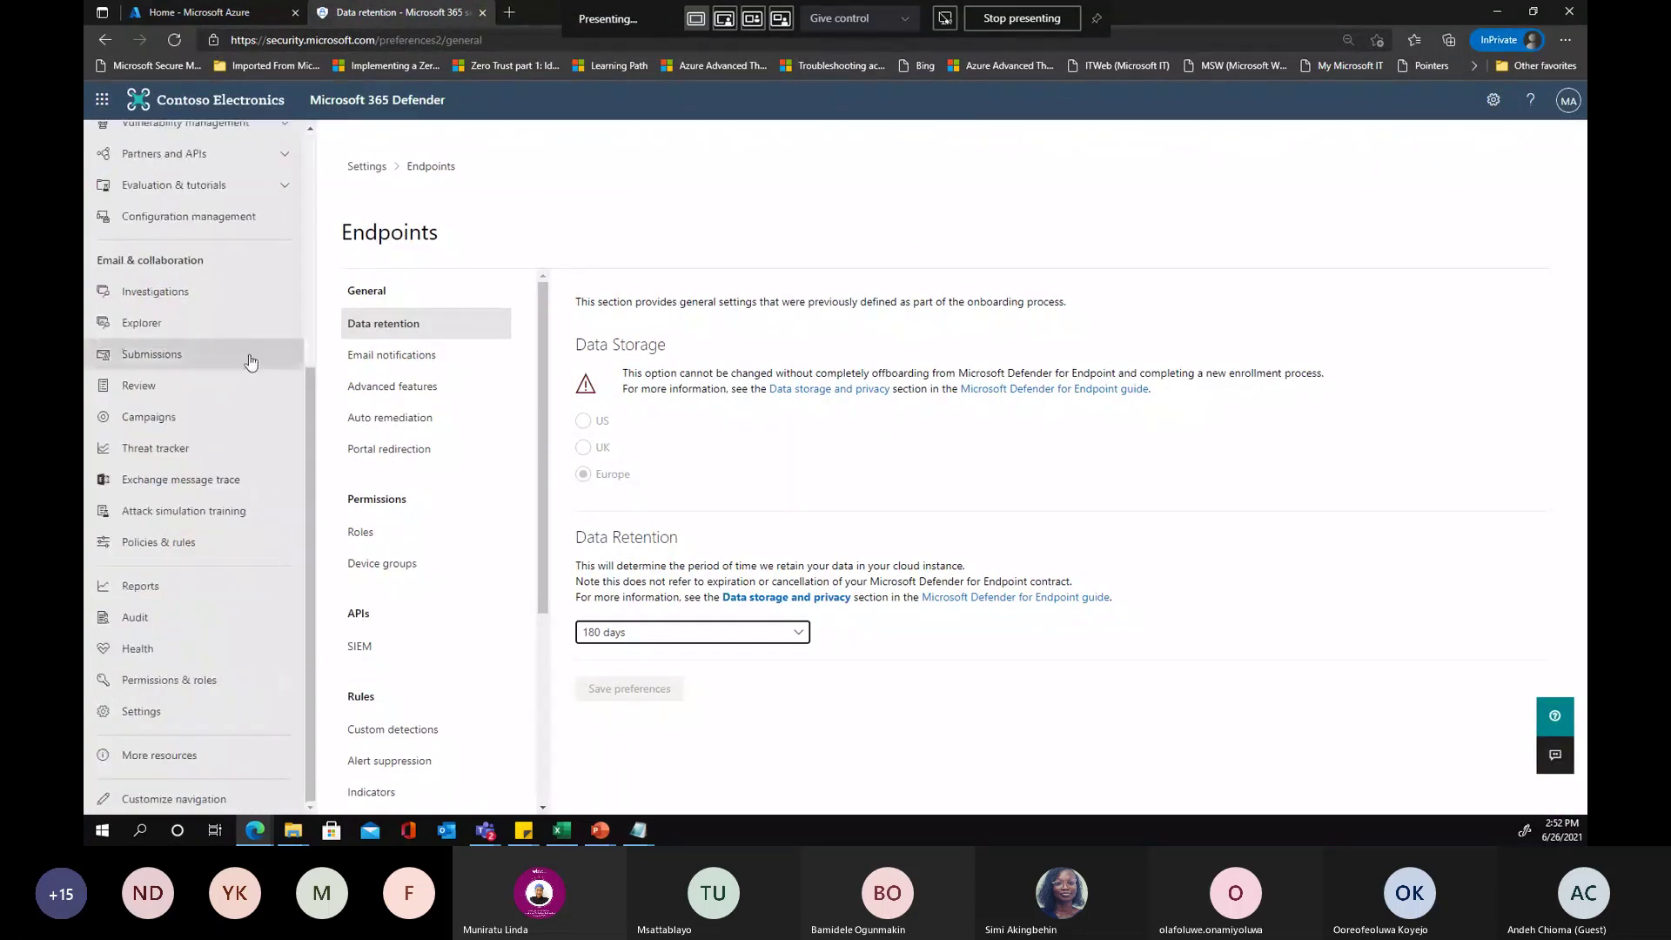
{"action": "scroll", "coordinate": [250, 362], "scroll_direction": "up", "scroll_amount": 4}
{"action": "left_click", "coordinate": [134, 168]}
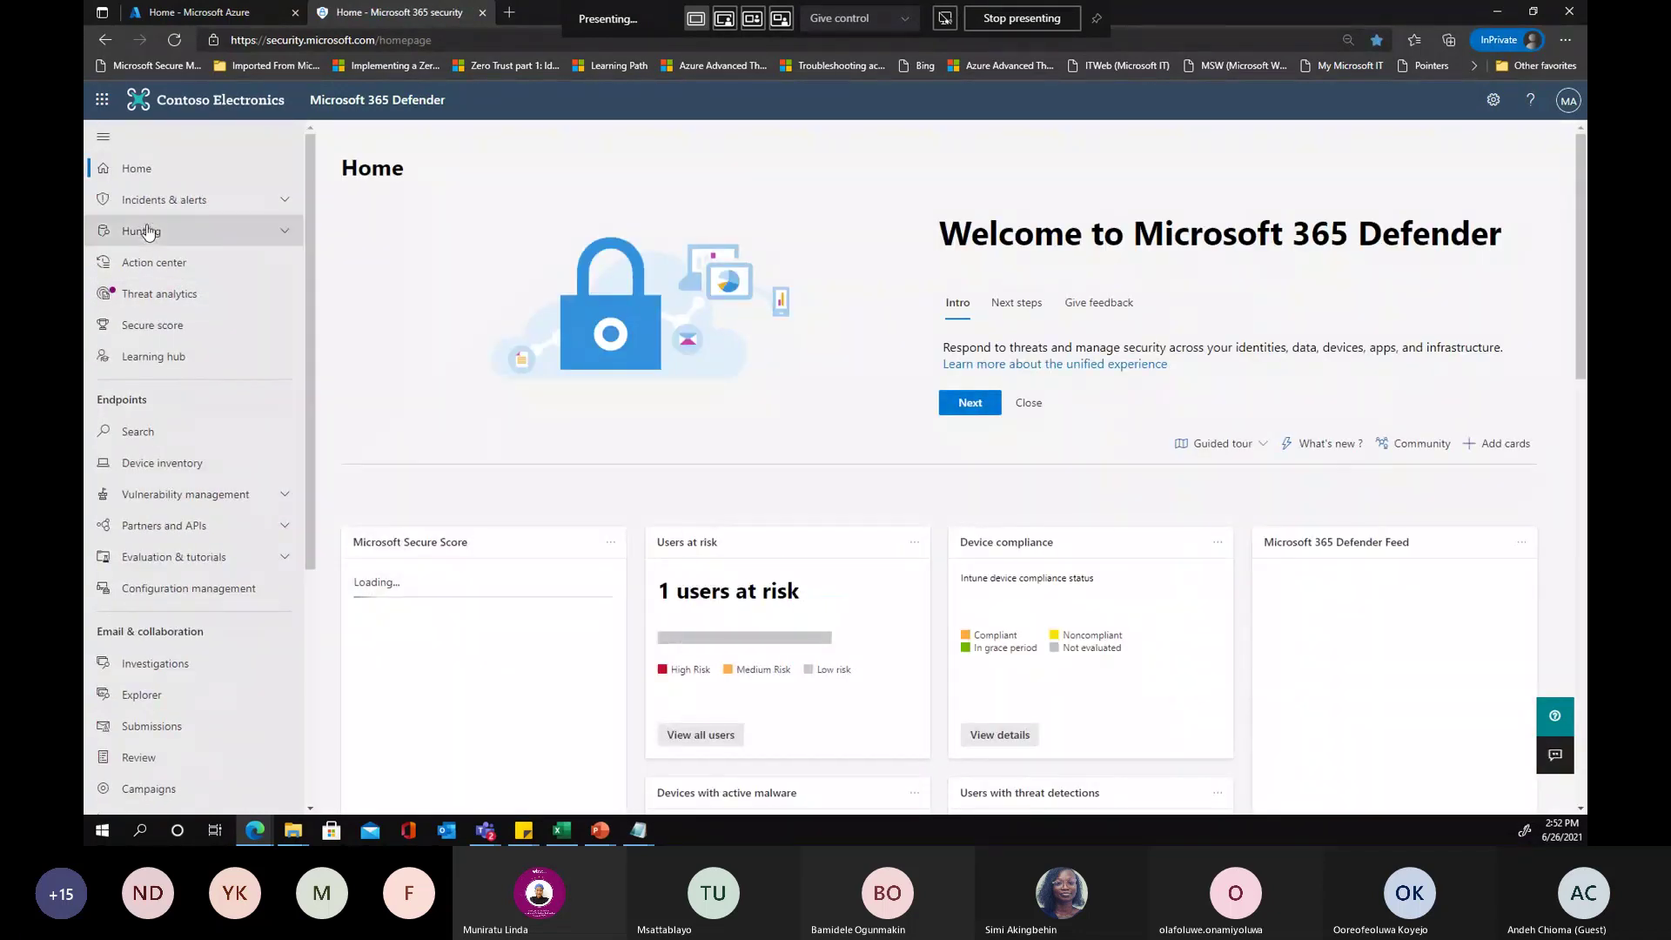
{"action": "scroll", "coordinate": [179, 578], "scroll_direction": "down", "scroll_amount": 4}
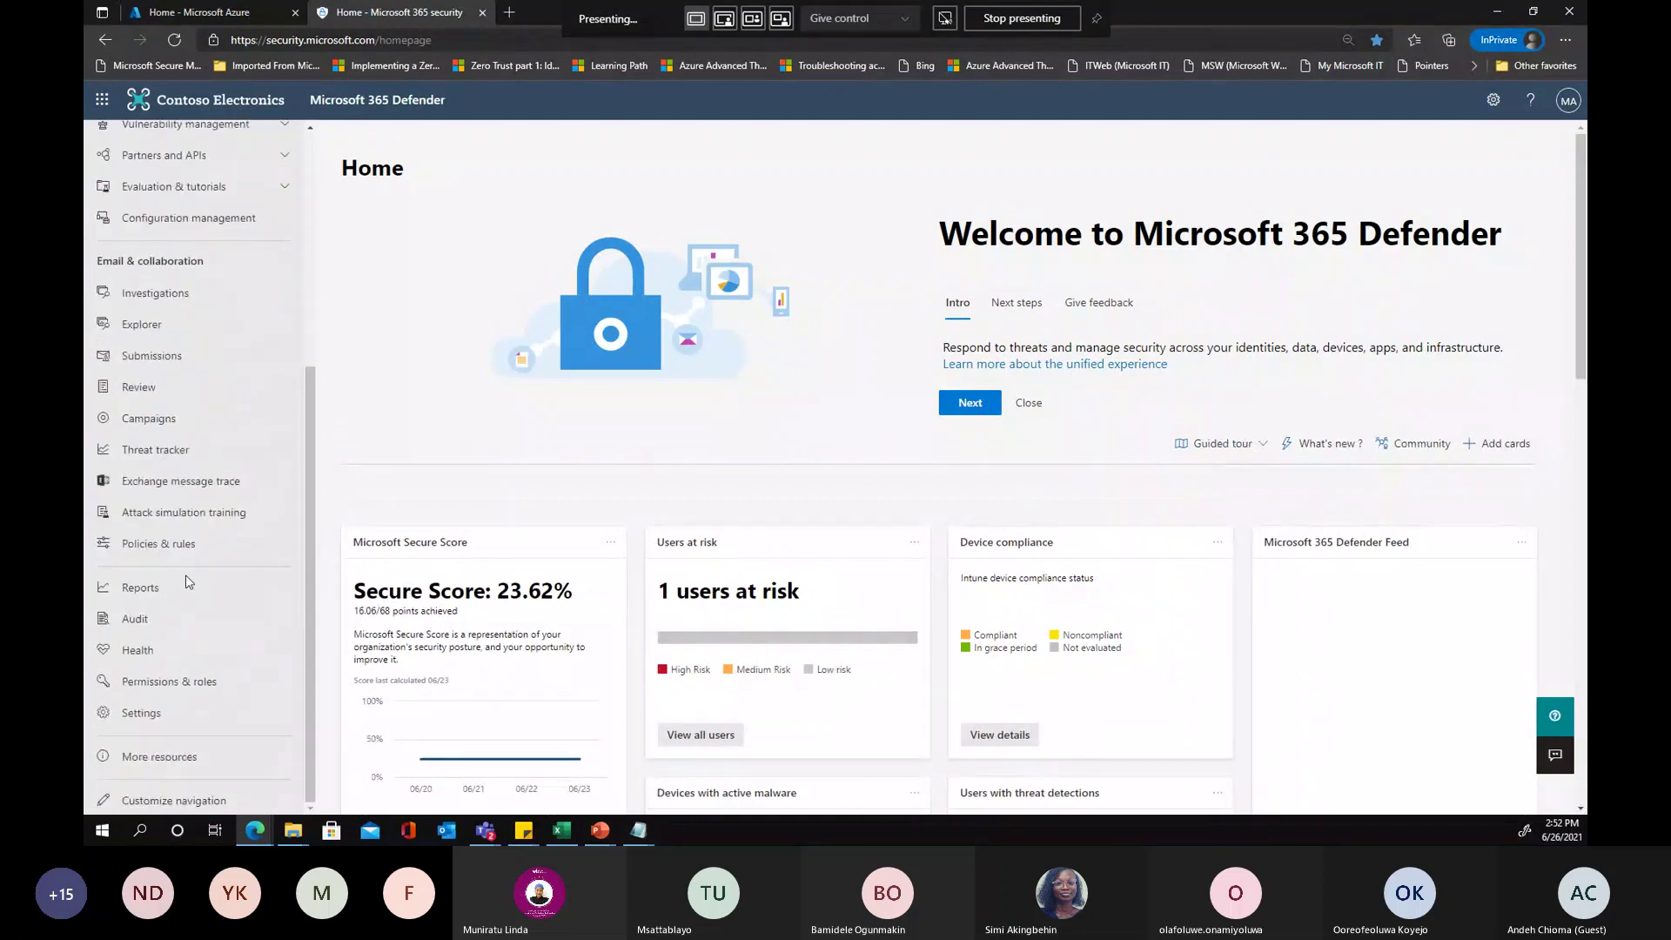
{"action": "left_click", "coordinate": [139, 713]}
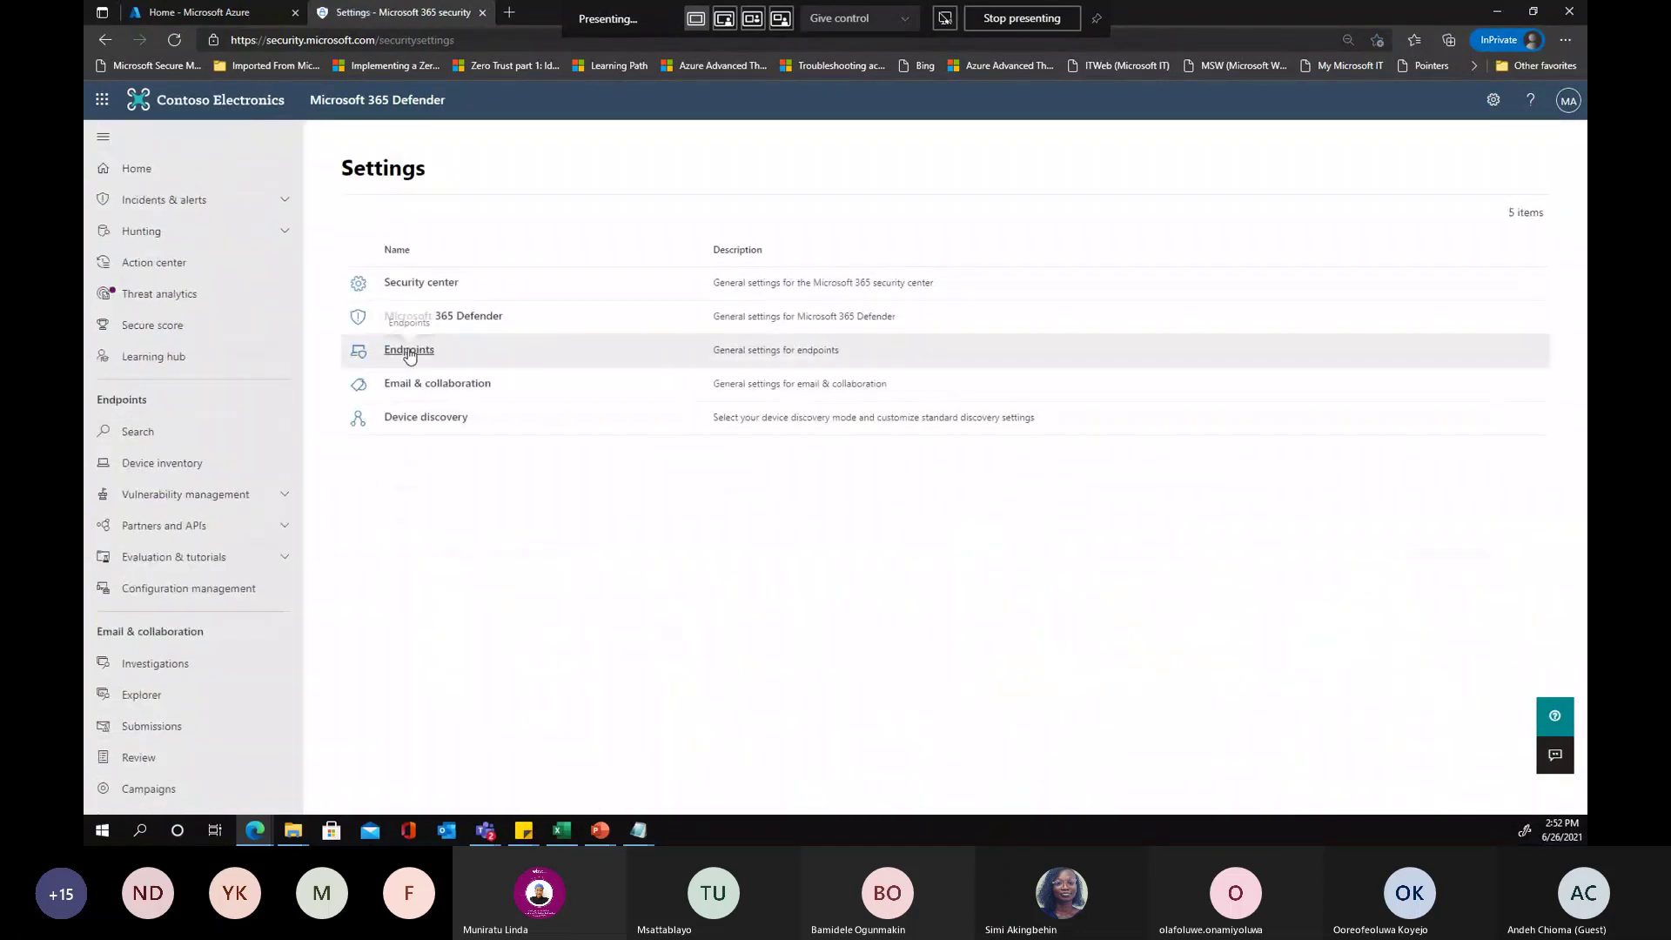
{"action": "left_click", "coordinate": [409, 351]}
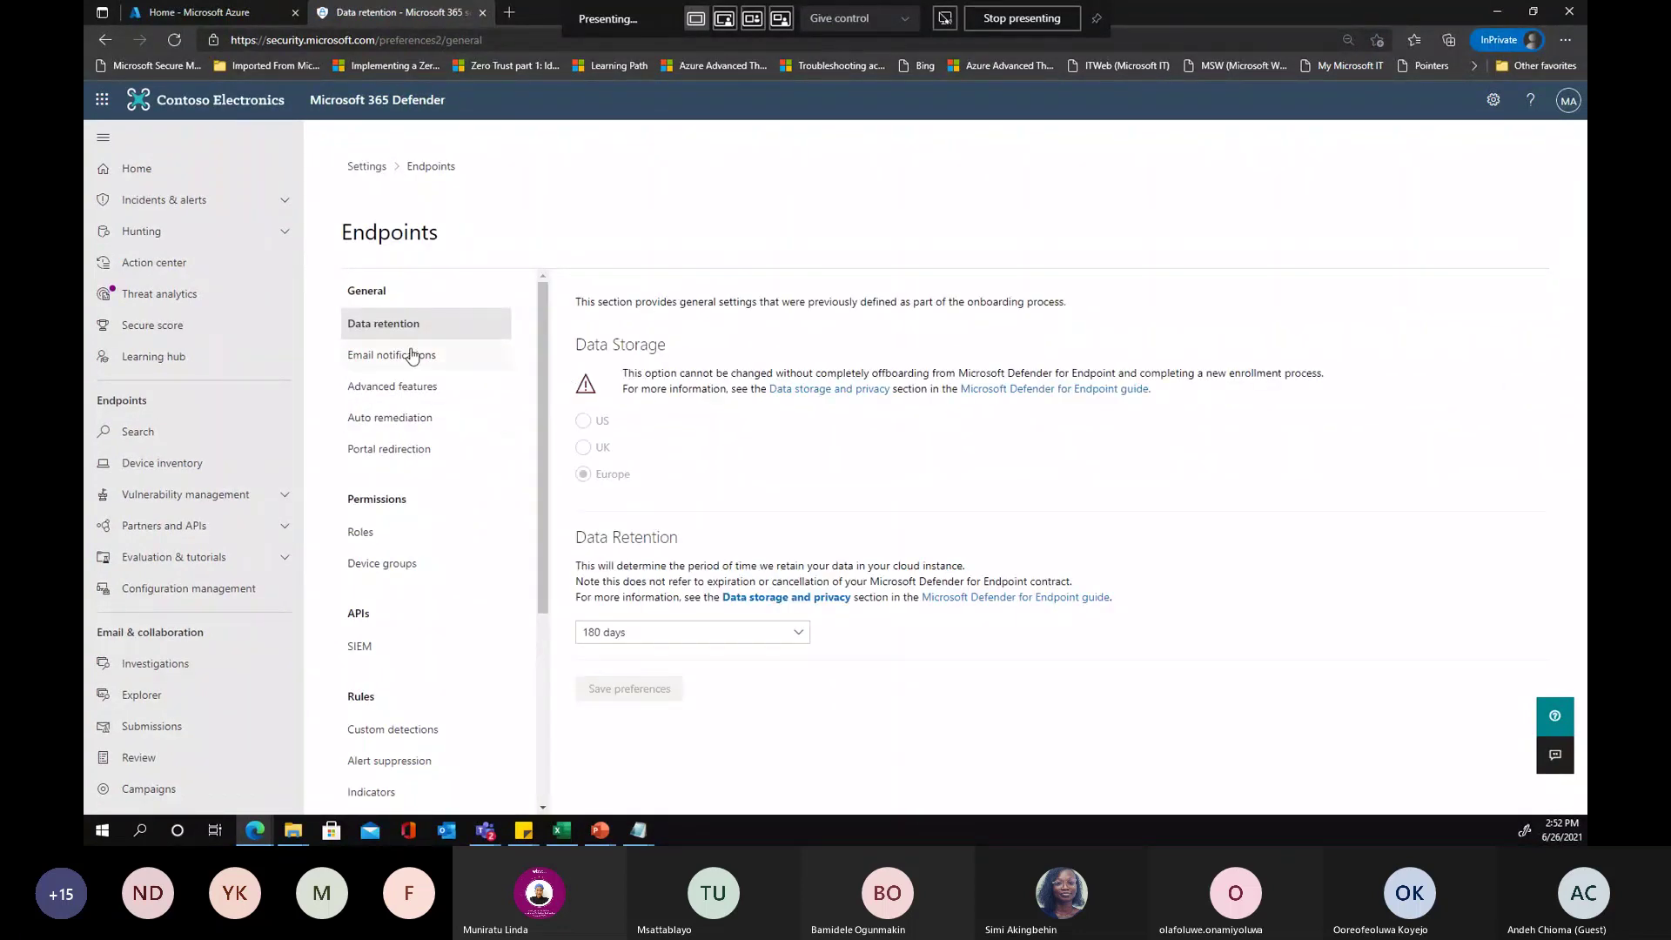
Review the advanced features in the Endpoints settings and reduce the browser zoom by one level
{"action": "left_click", "coordinate": [385, 396]}
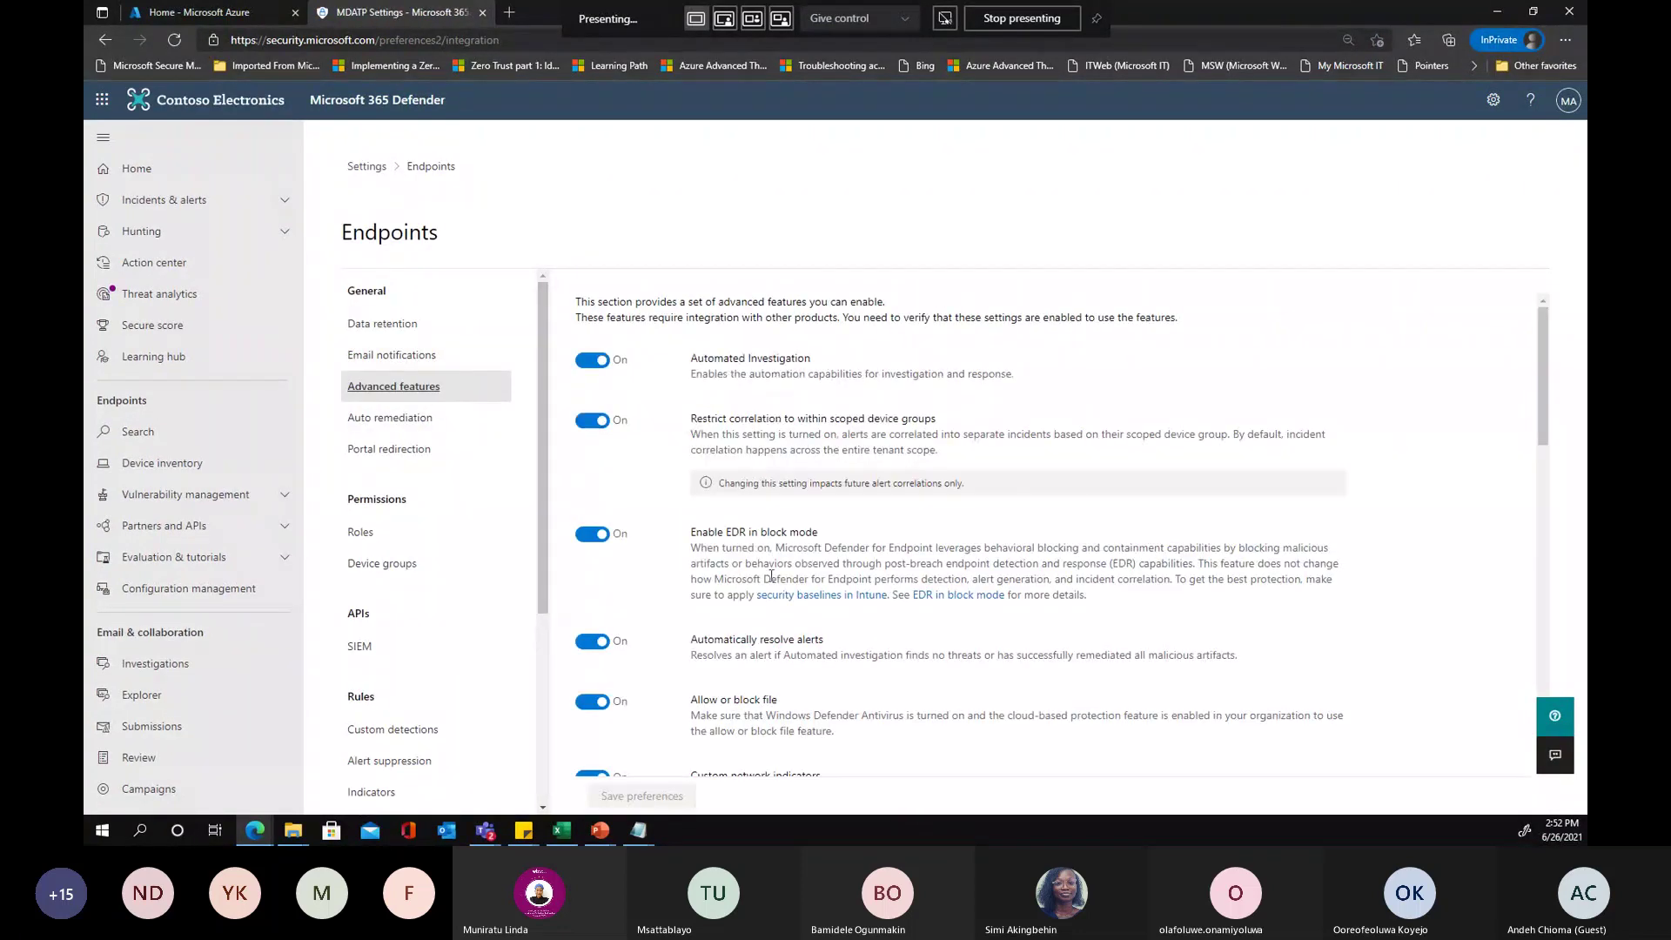
{"action": "scroll", "coordinate": [771, 575], "scroll_direction": "down", "scroll_amount": 2}
{"action": "scroll", "coordinate": [771, 576], "scroll_direction": "down", "scroll_amount": 1}
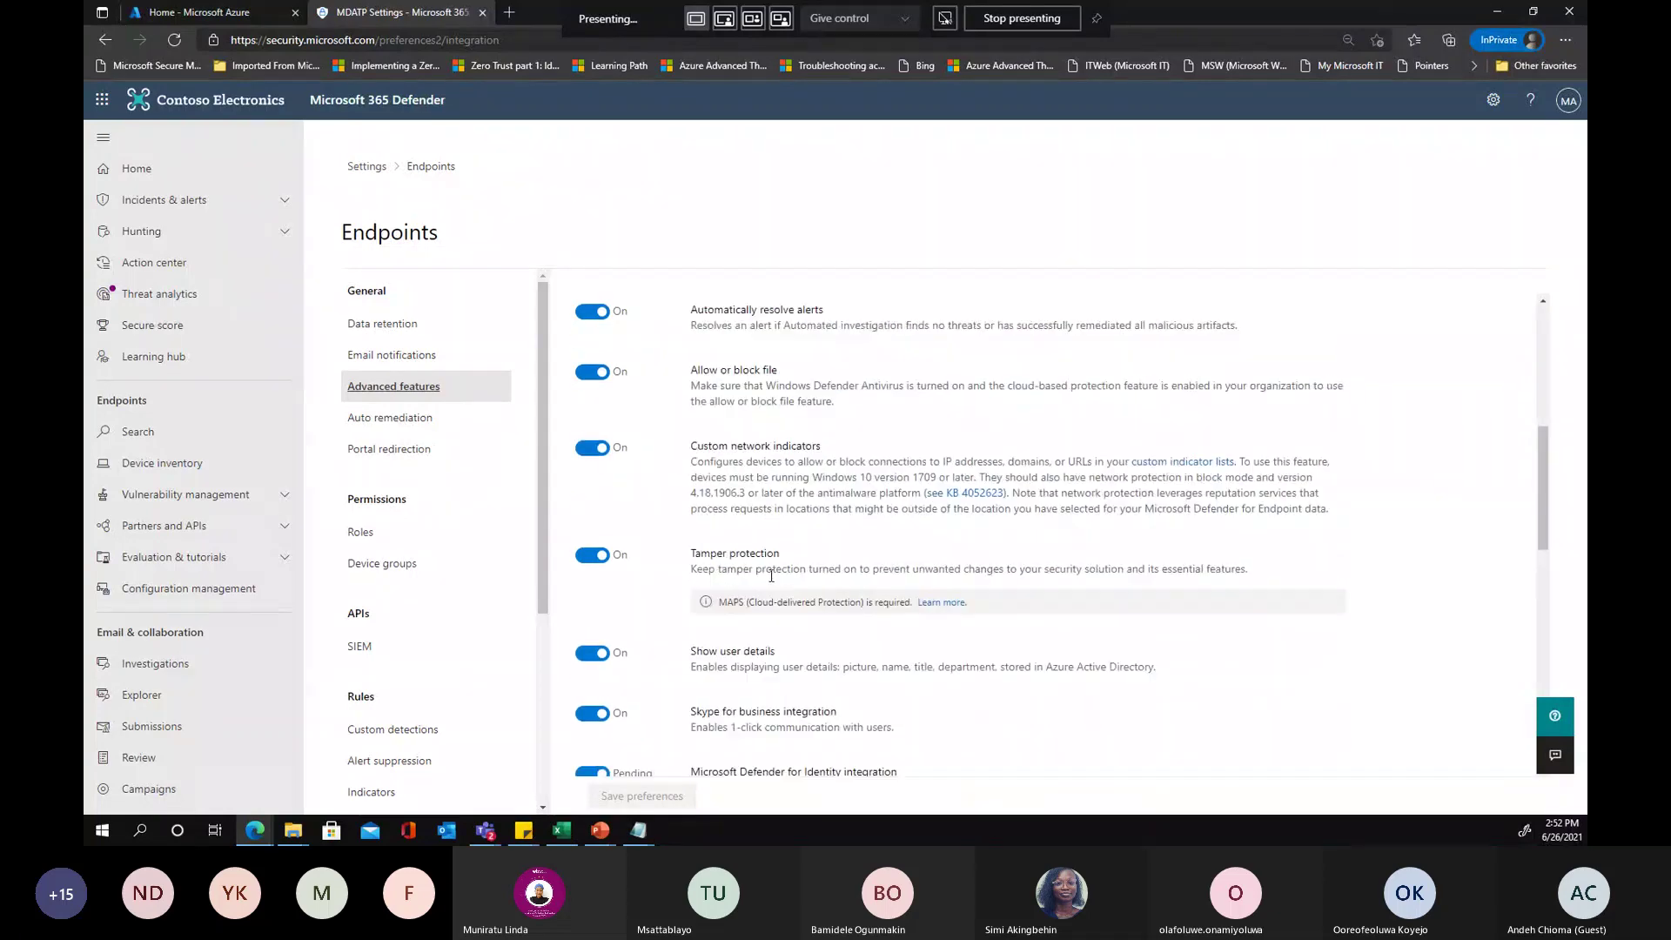
{"action": "scroll", "coordinate": [771, 575], "scroll_direction": "down", "scroll_amount": 2}
{"action": "left_click", "coordinate": [1565, 41]}
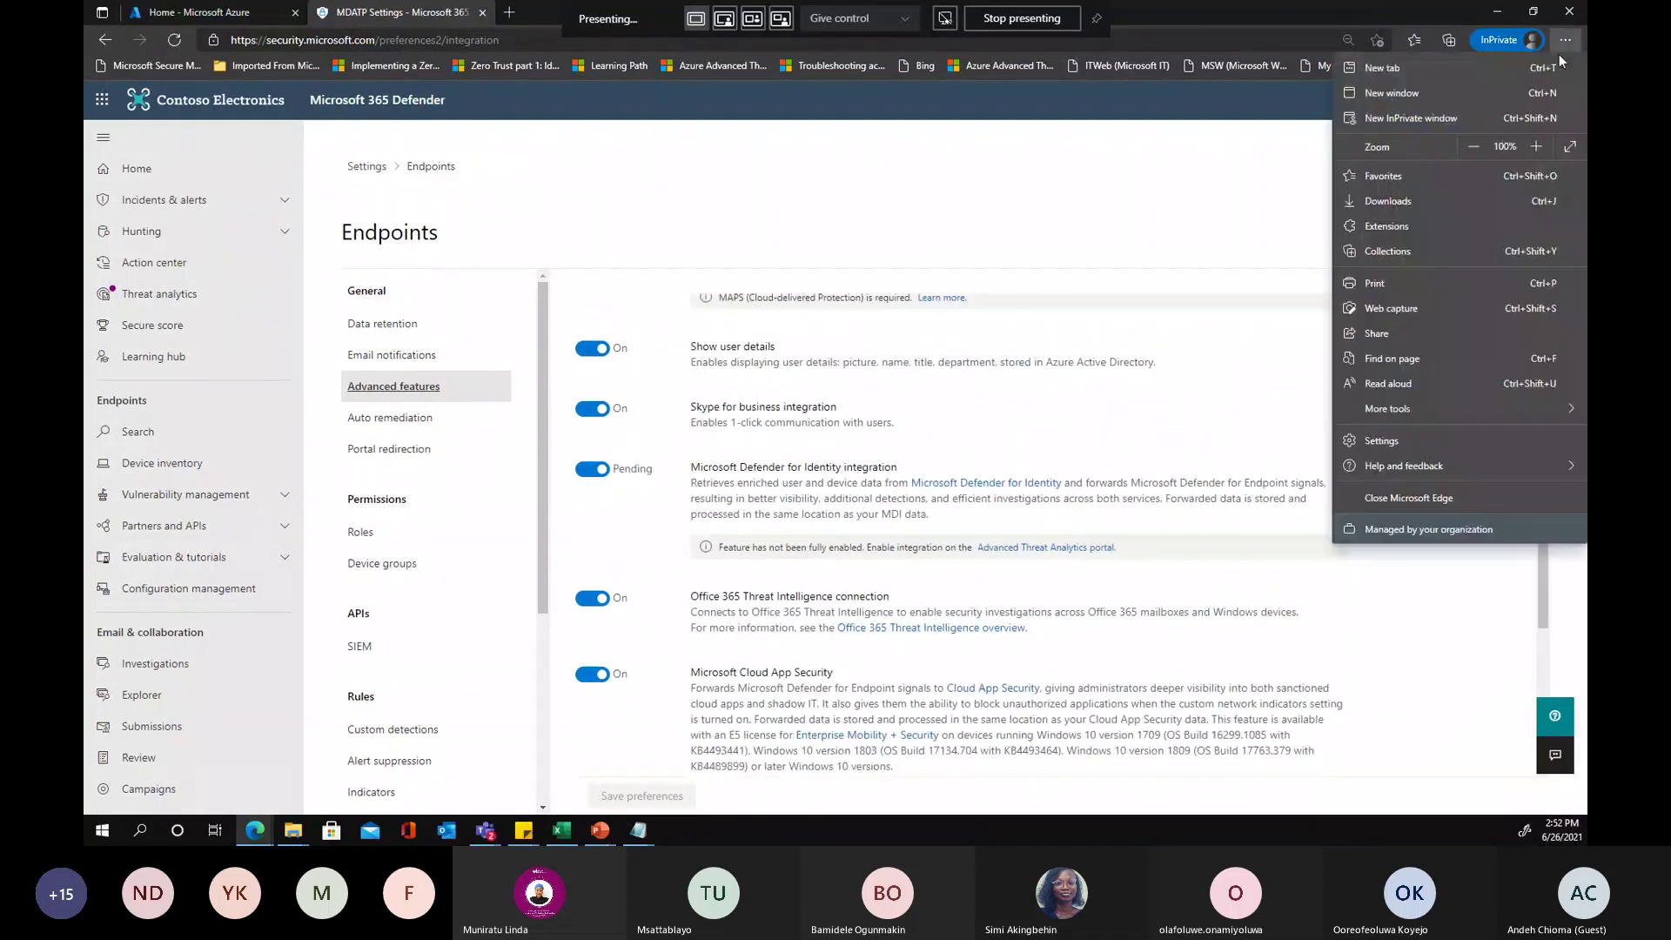
{"action": "left_click", "coordinate": [1474, 146]}
Open the Indicators rules in the Endpoints settings and view the list of IP address indicators
{"action": "scroll", "coordinate": [421, 682], "scroll_direction": "down", "scroll_amount": 1}
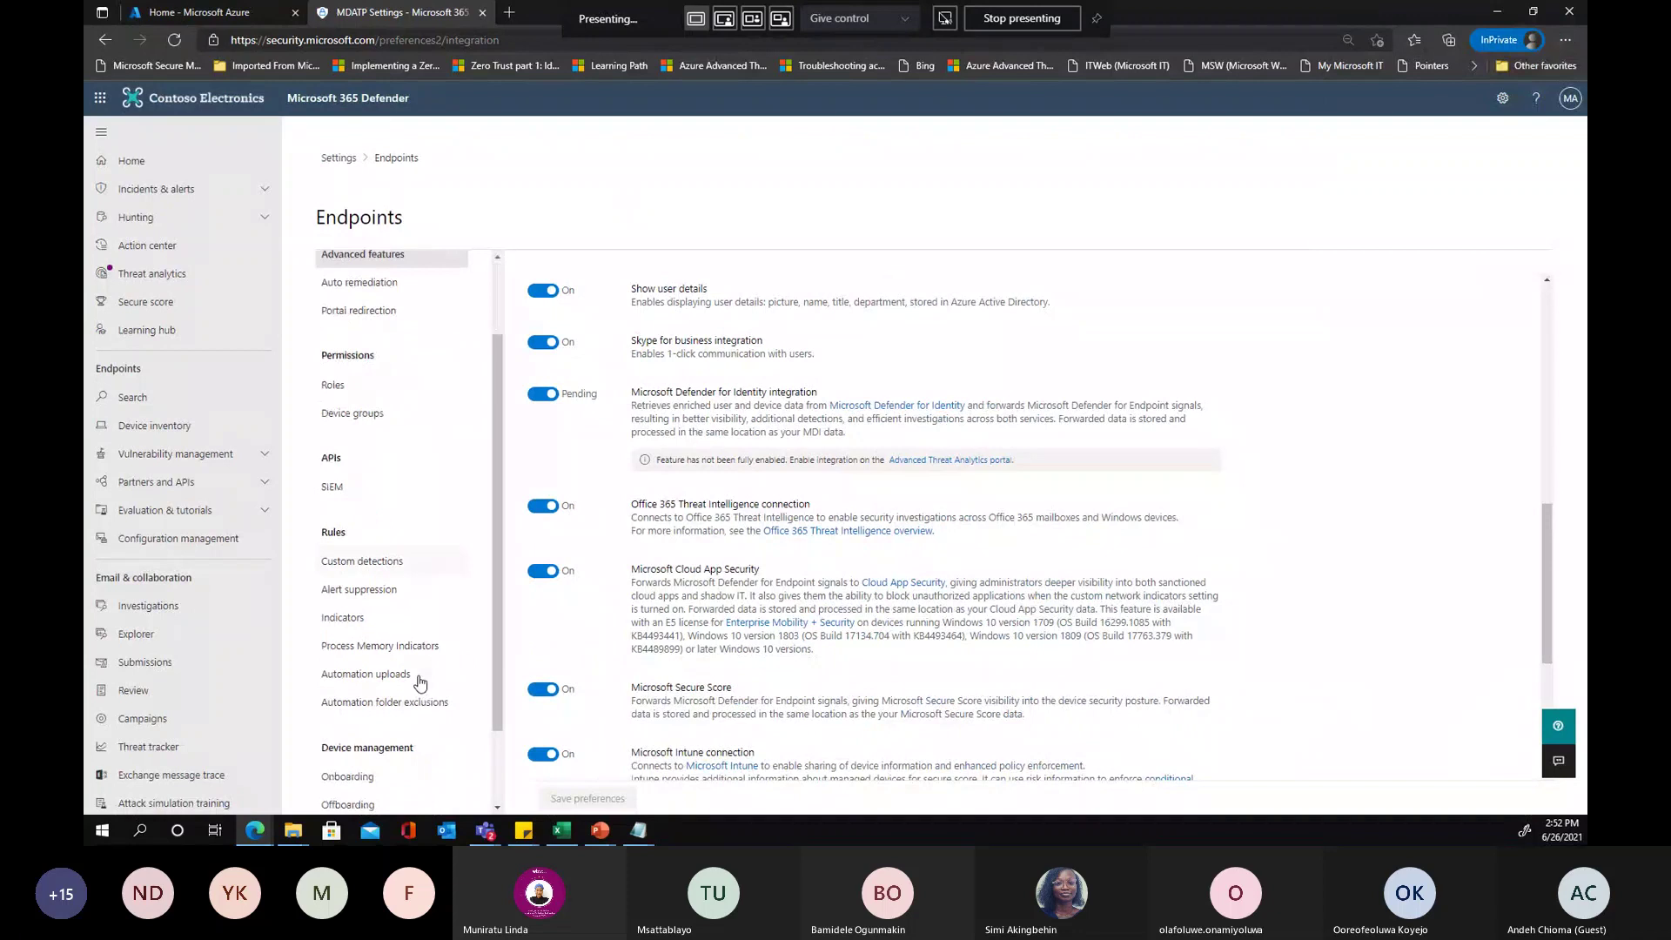
{"action": "scroll", "coordinate": [420, 682], "scroll_direction": "down", "scroll_amount": 1}
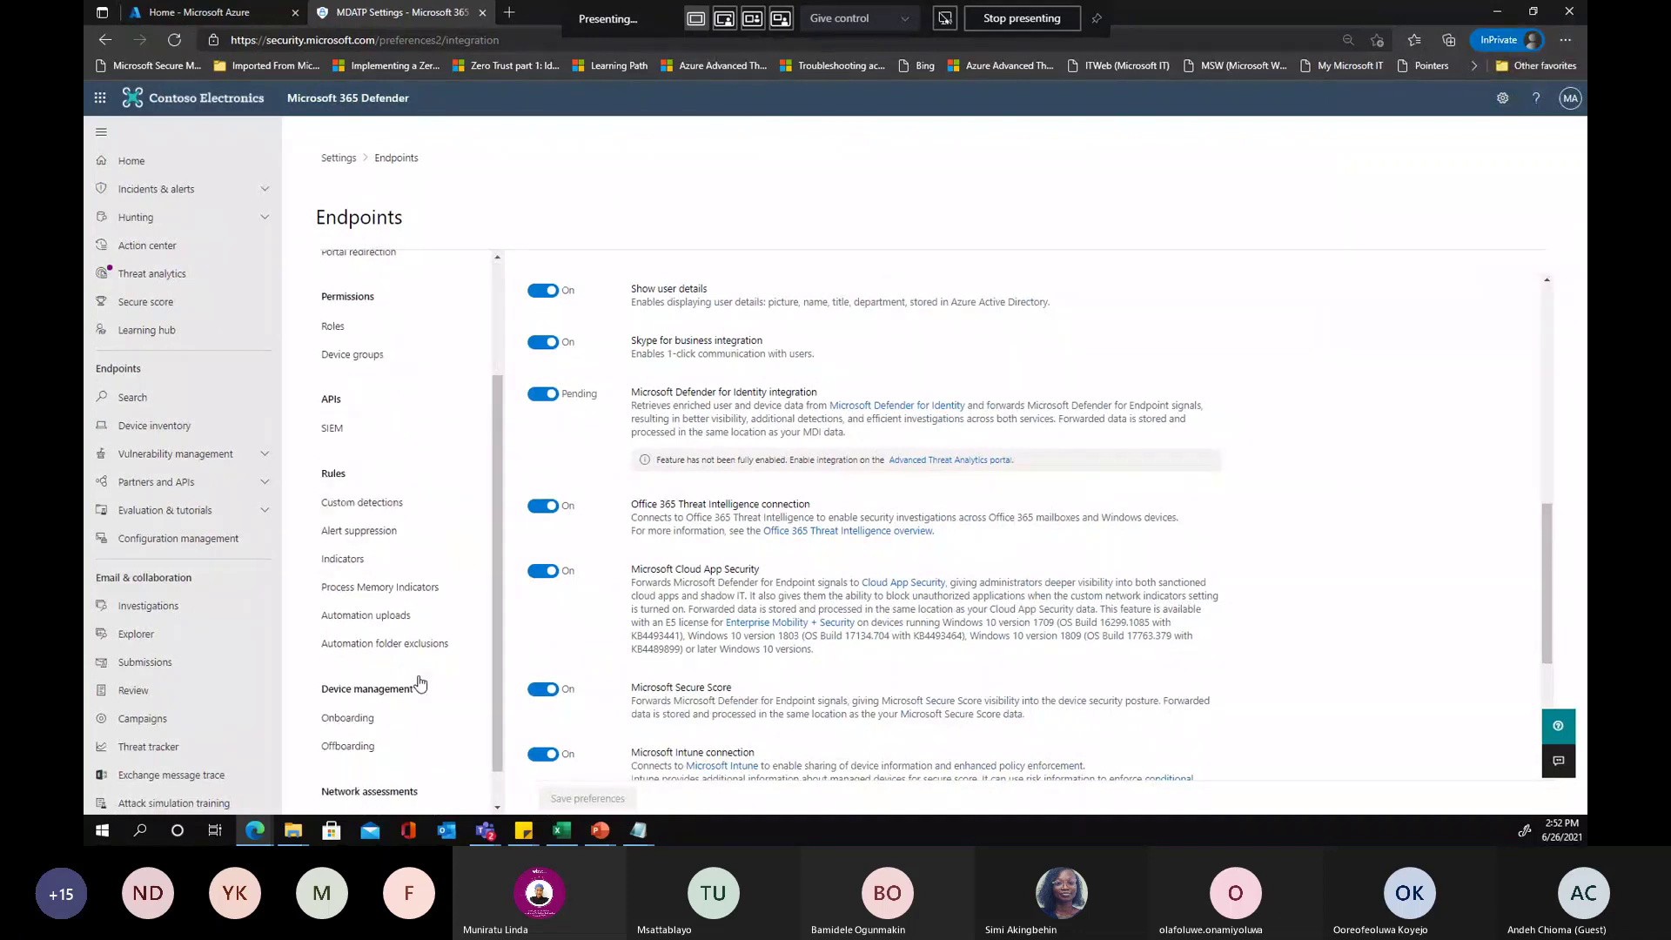
{"action": "left_click", "coordinate": [342, 559]}
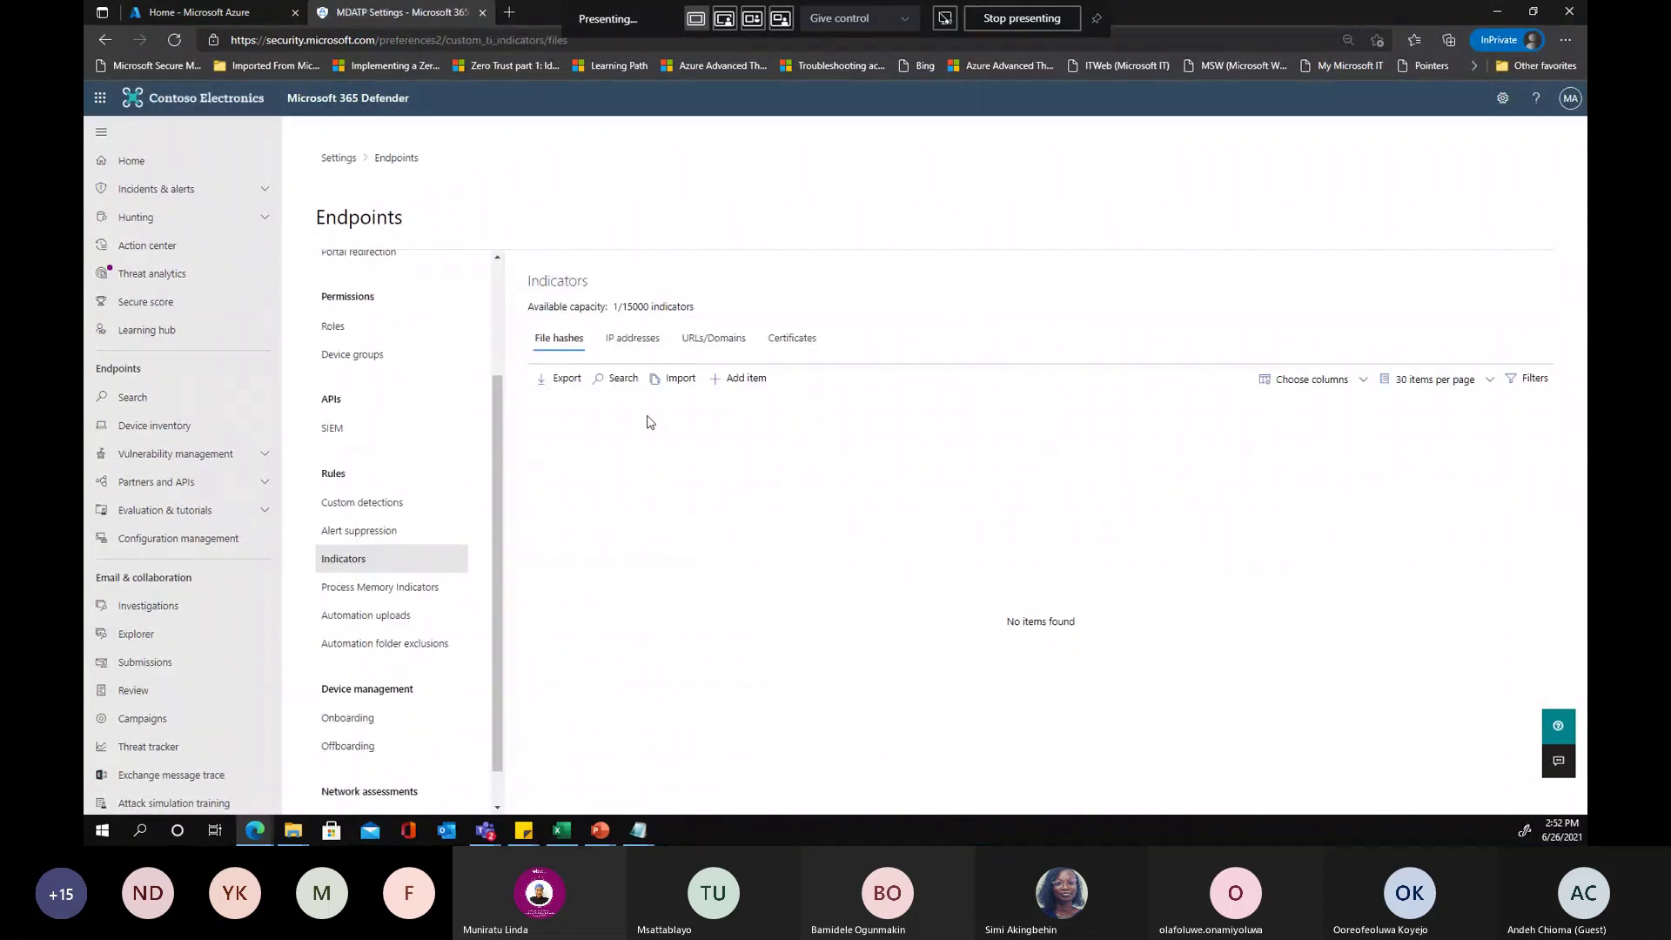
{"action": "left_click", "coordinate": [632, 338]}
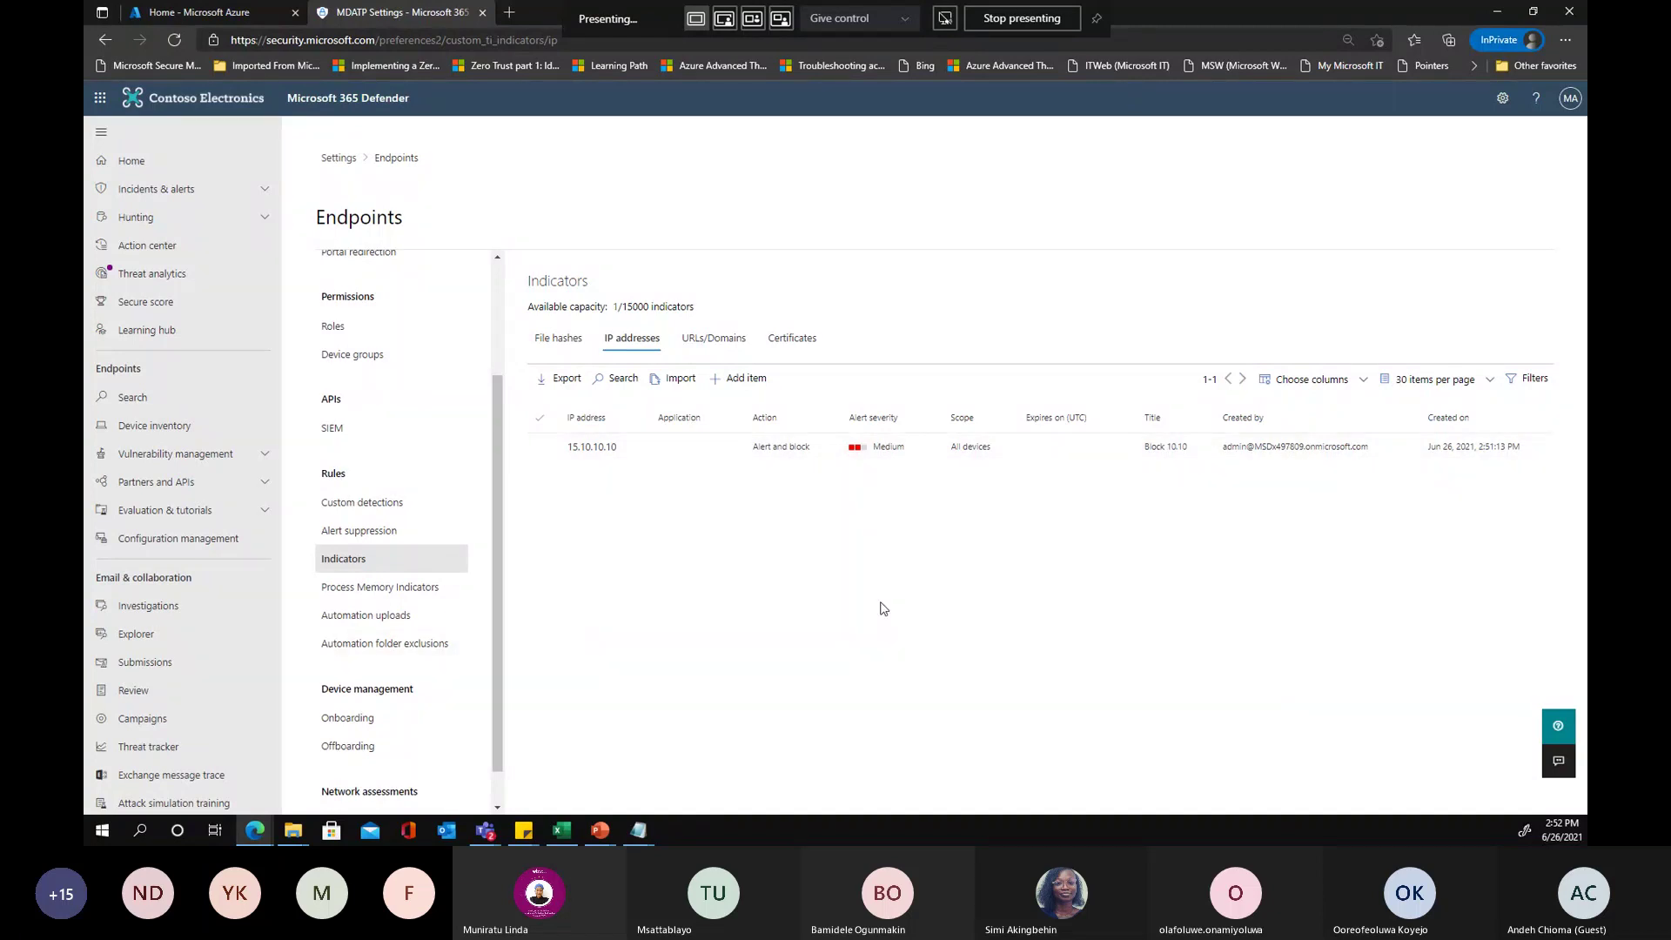
Open the Onboarding page under device management, choose Windows 10 as the operating system and view the available deployment methods
{"action": "scroll", "coordinate": [400, 623], "scroll_direction": "down", "scroll_amount": 1}
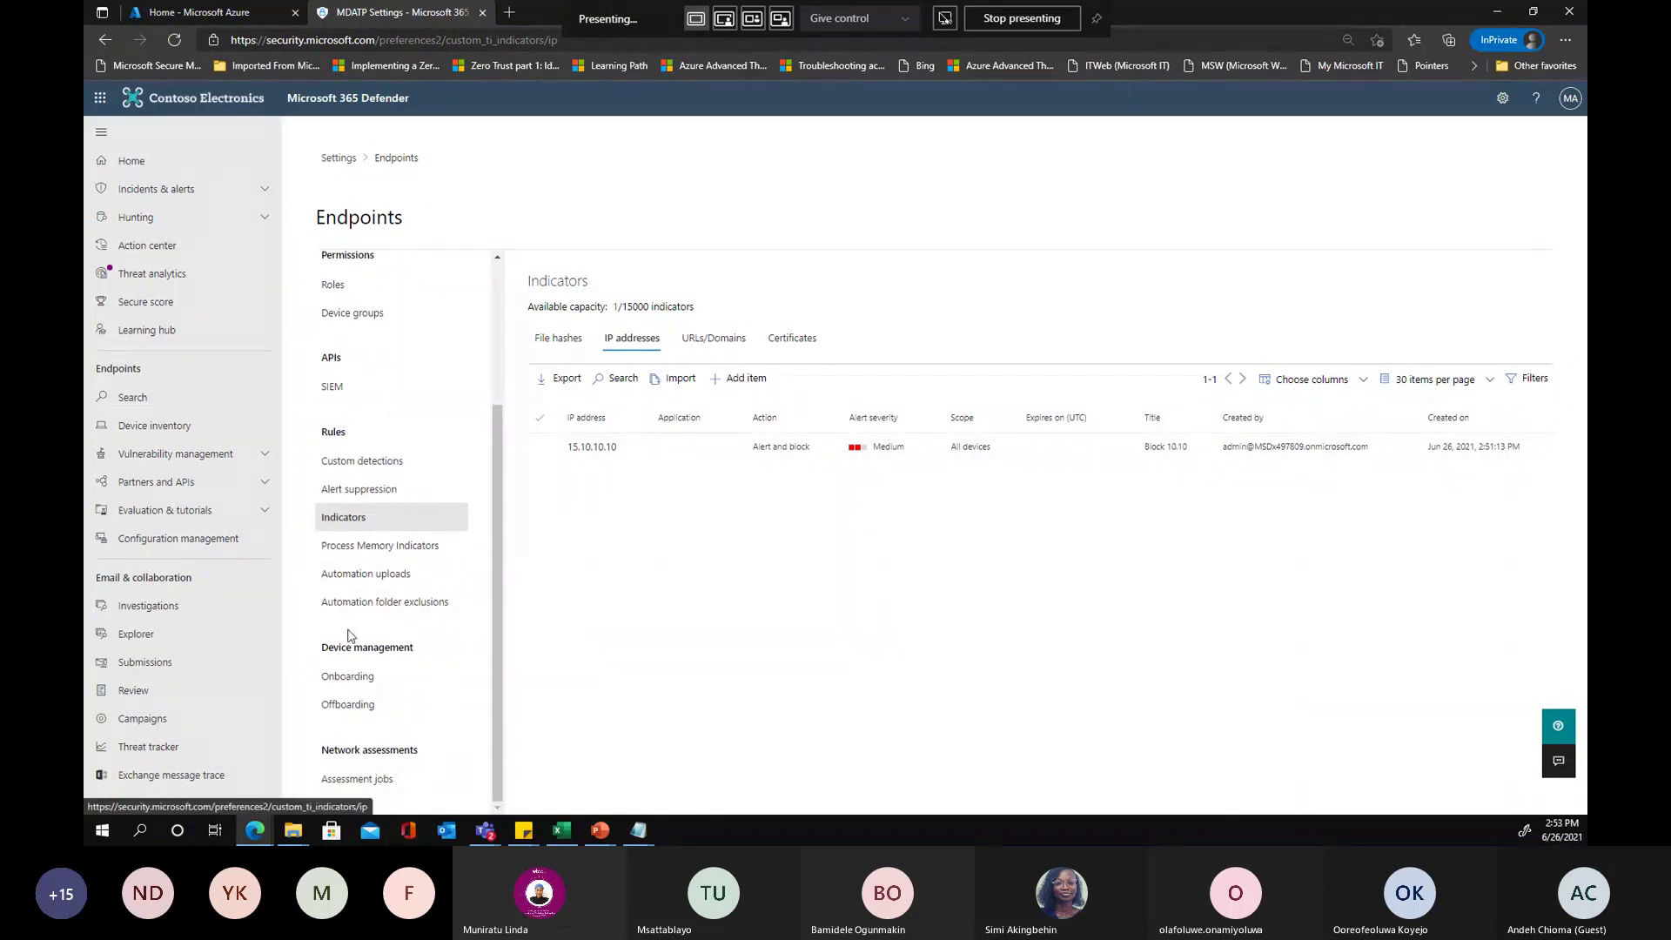
{"action": "left_click", "coordinate": [347, 678]}
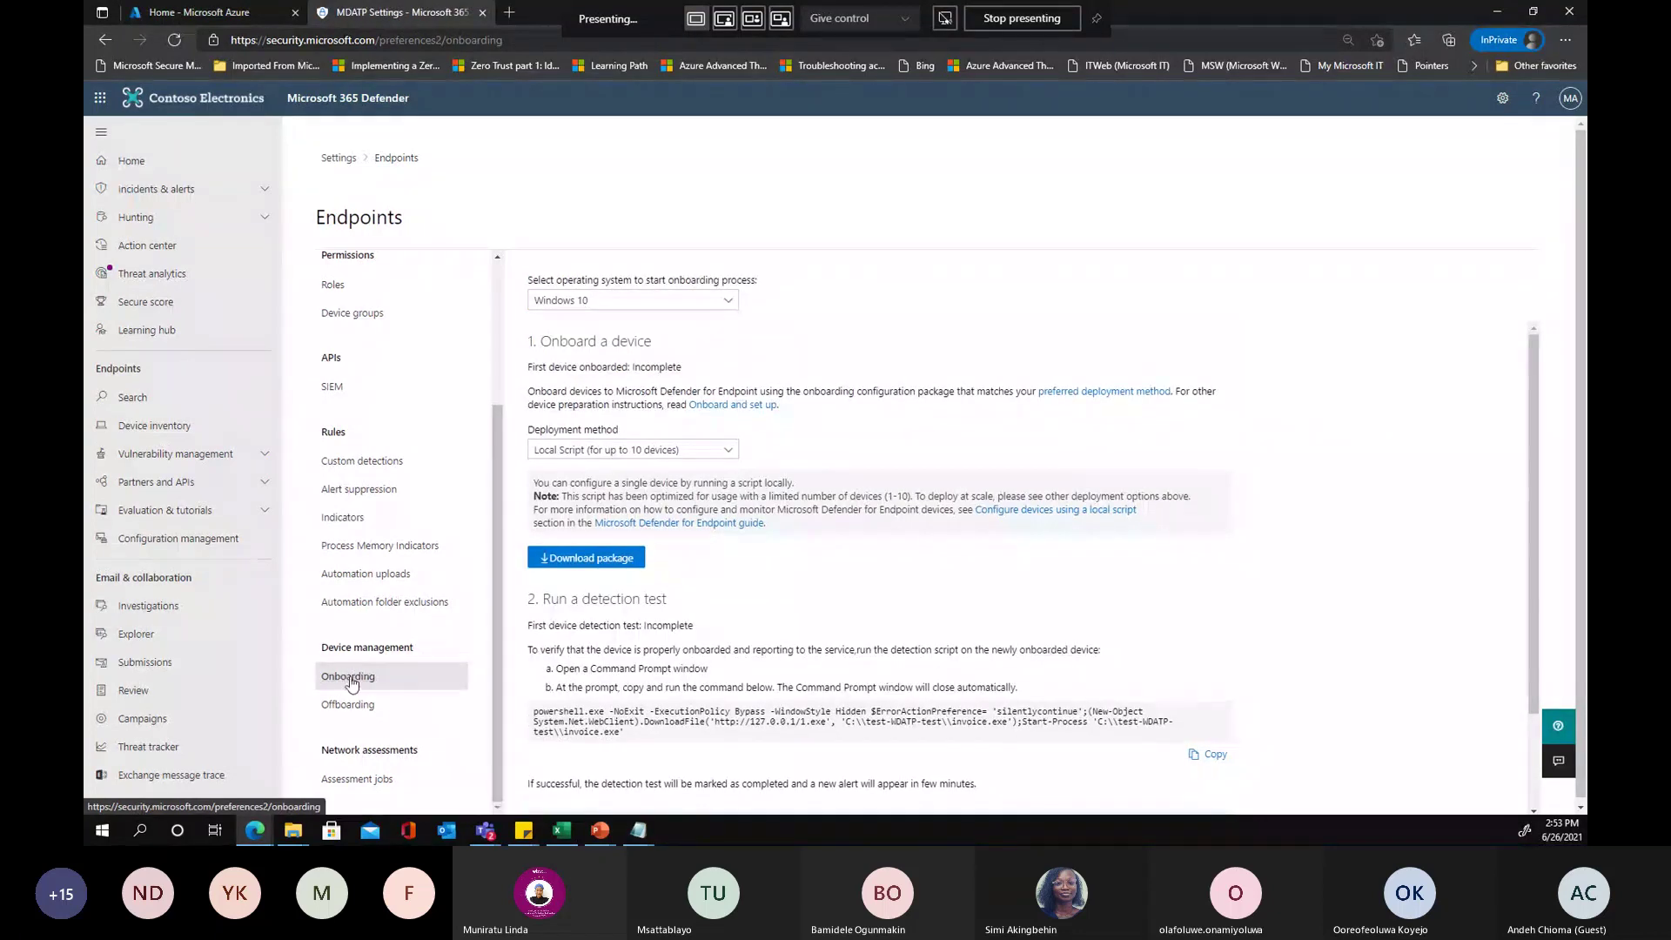
{"action": "left_click", "coordinate": [624, 300]}
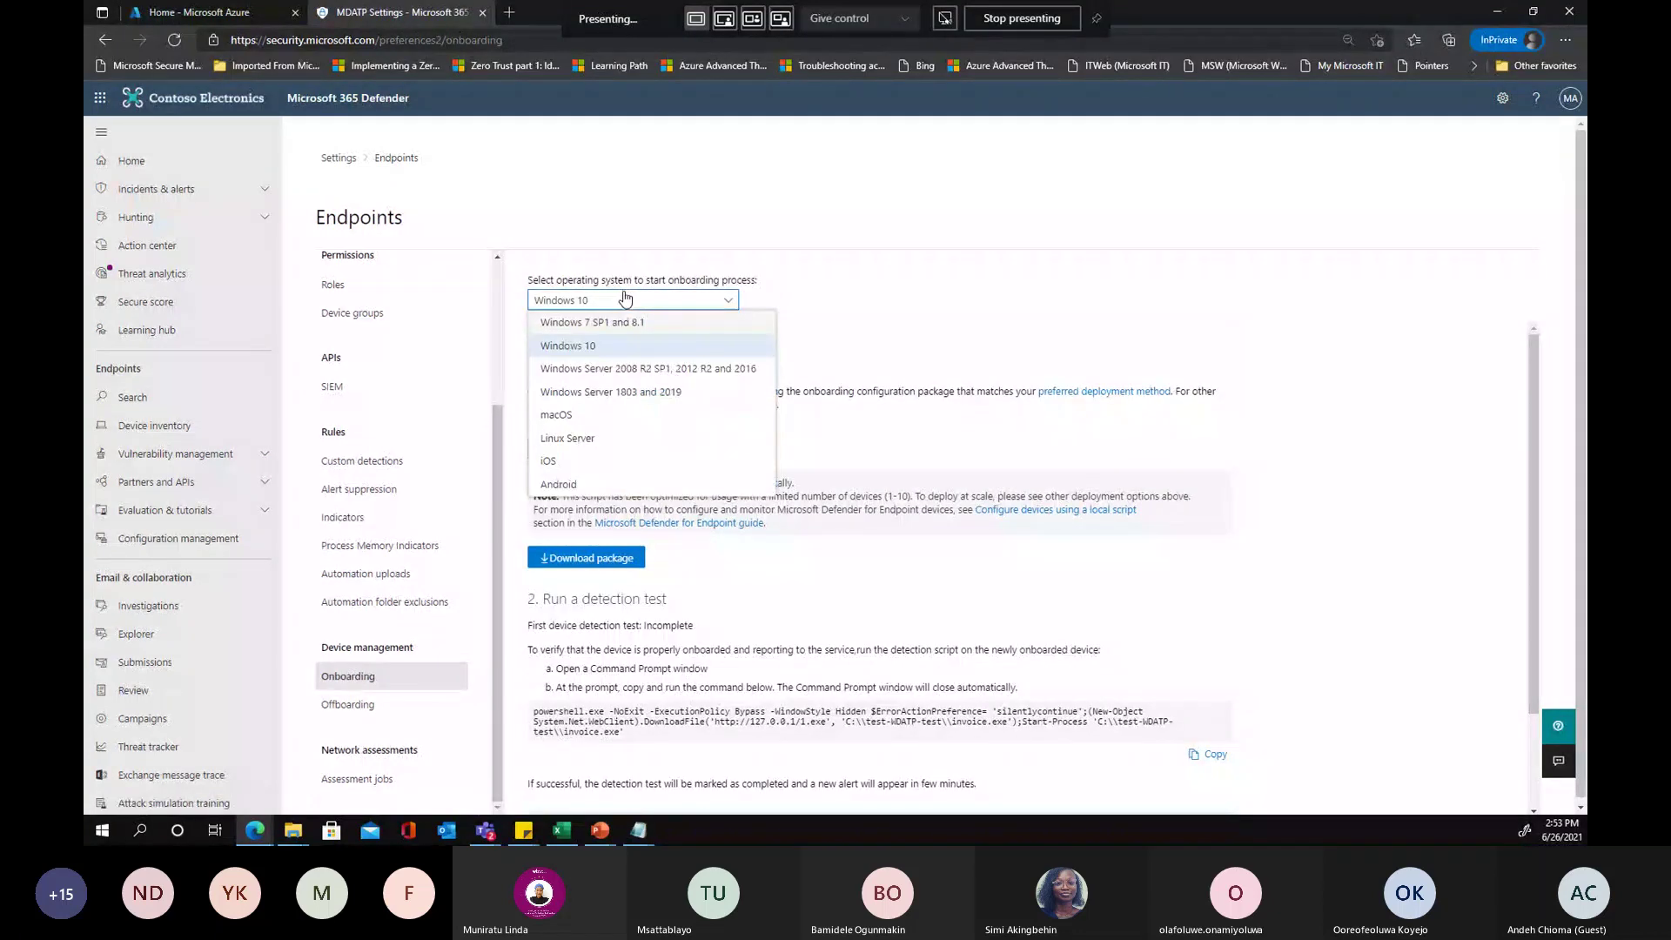
{"action": "left_click", "coordinate": [620, 347]}
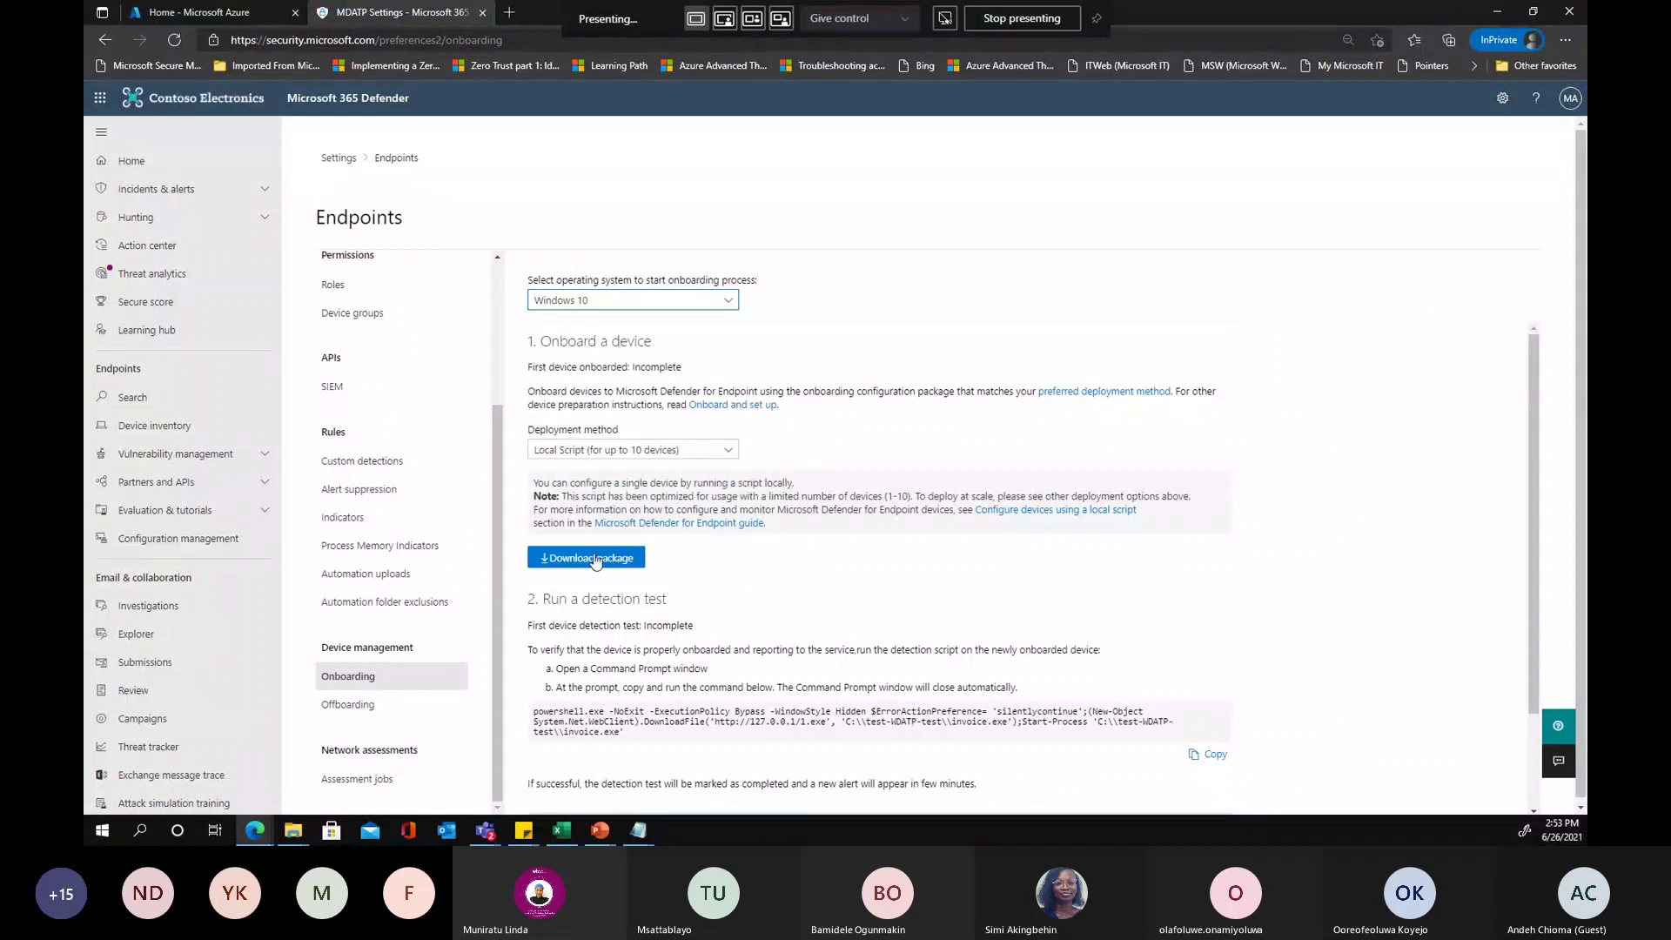
{"action": "left_click", "coordinate": [602, 450]}
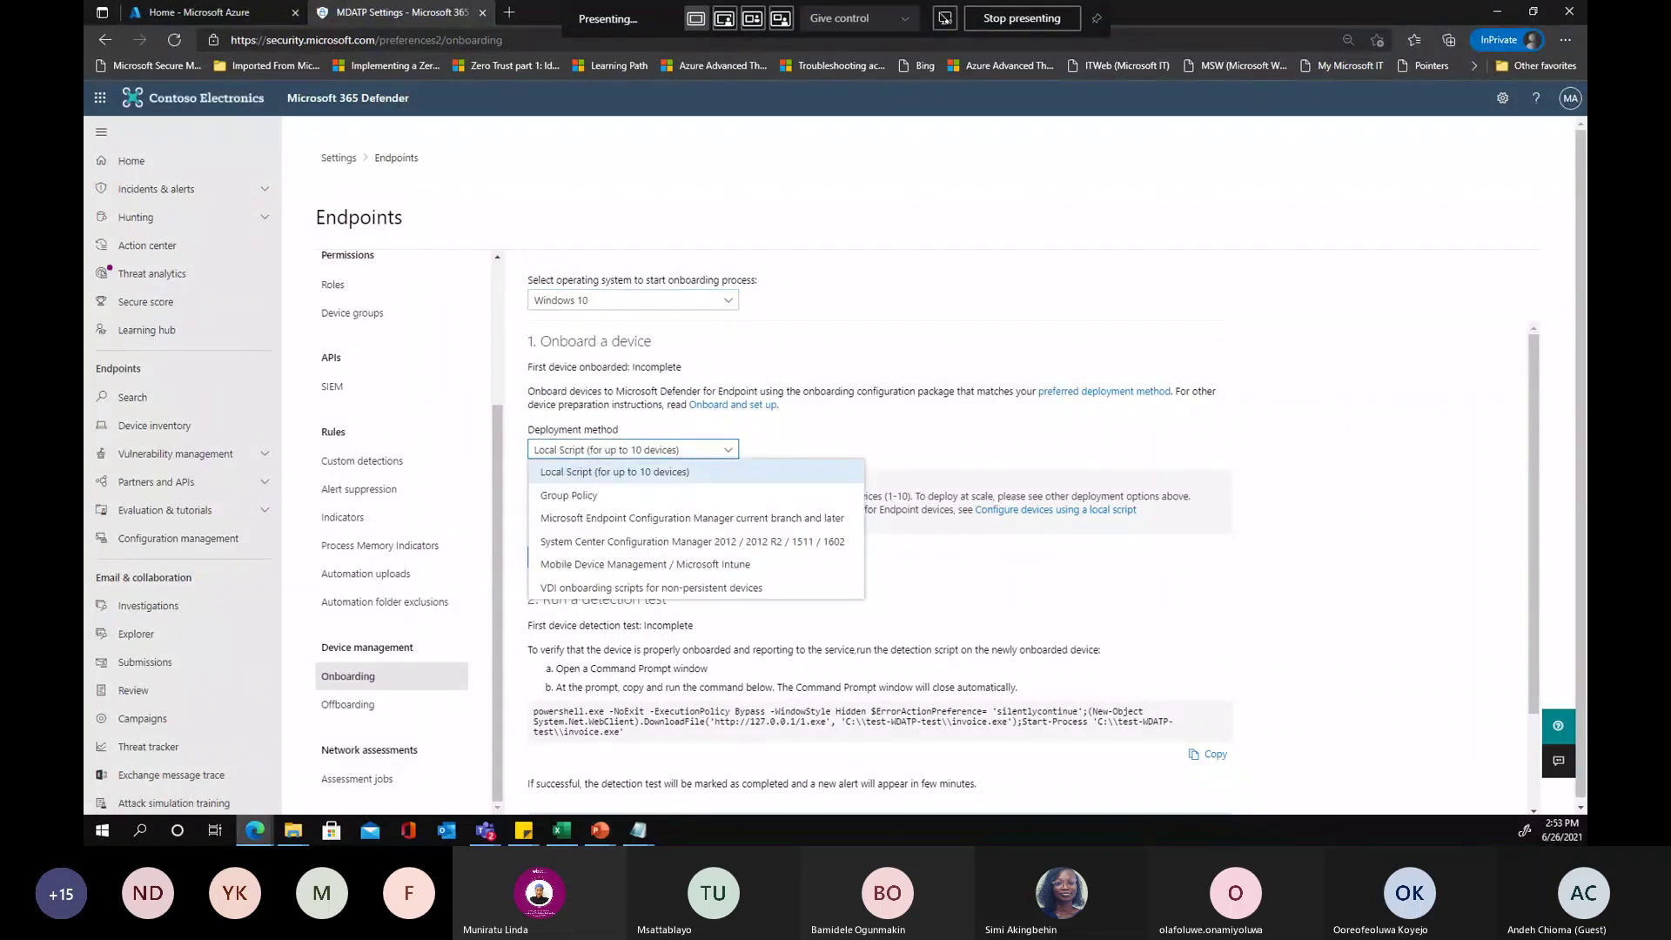
View the local onboarding script in the WindowsDefenderATPOnboardingPackage (1) folder, move the window aside with a narrower navigation pane, and return to the Onboarding page
{"action": "mouse_move", "coordinate": [294, 831]}
{"action": "left_click", "coordinate": [487, 766]}
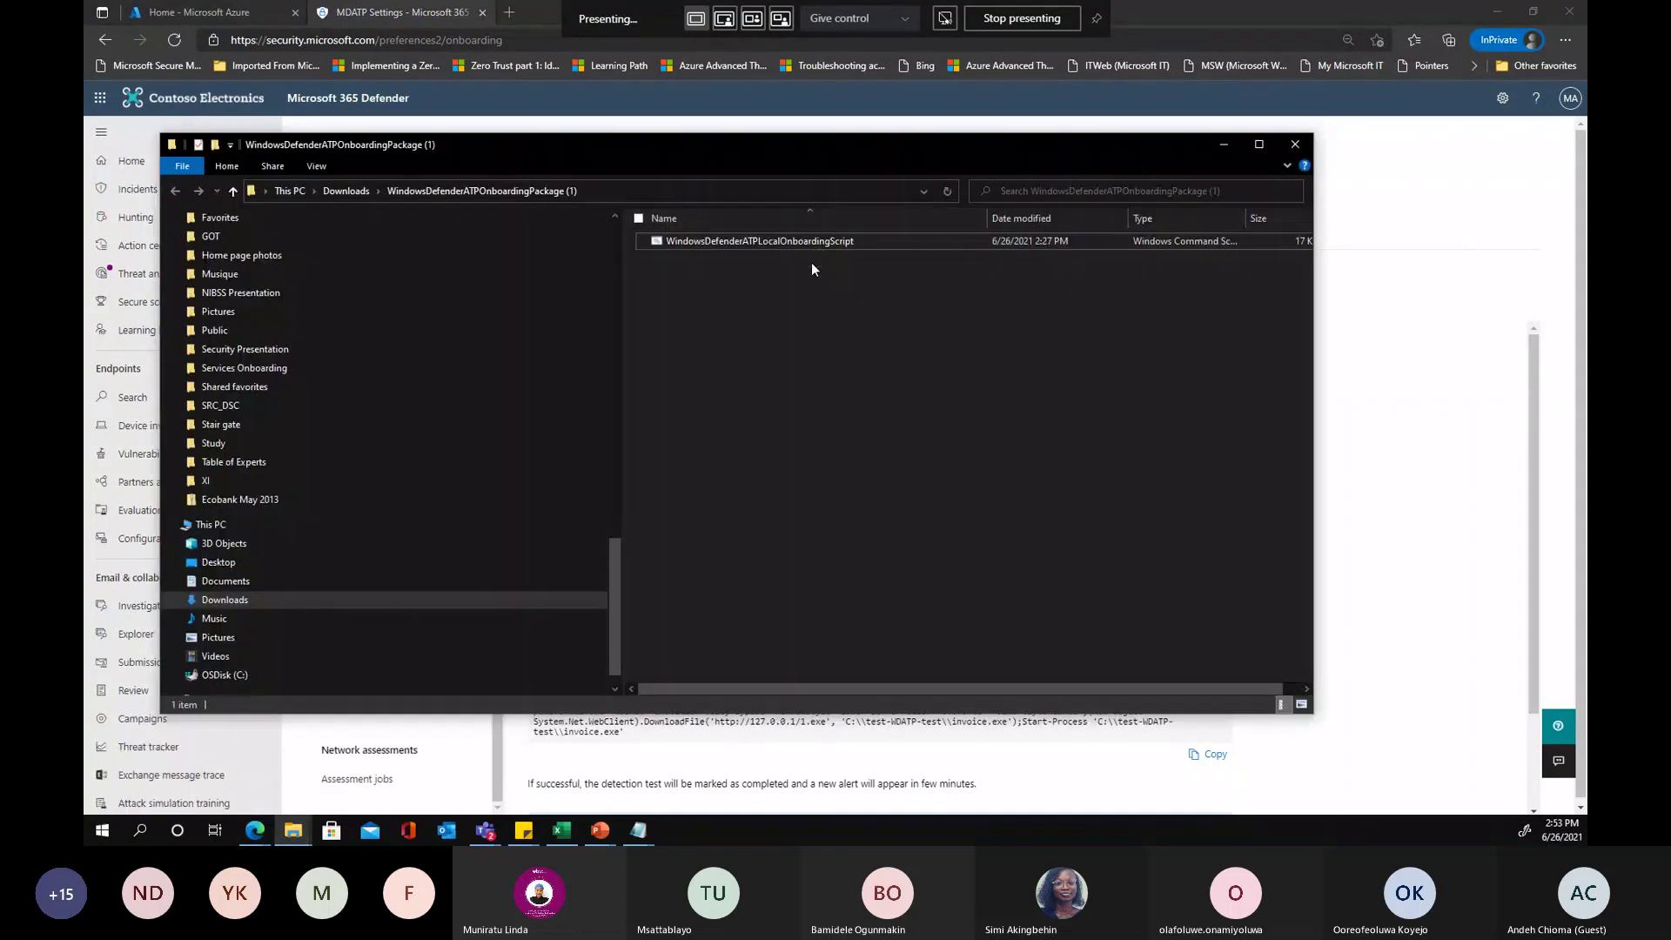
{"action": "left_click", "coordinate": [791, 247]}
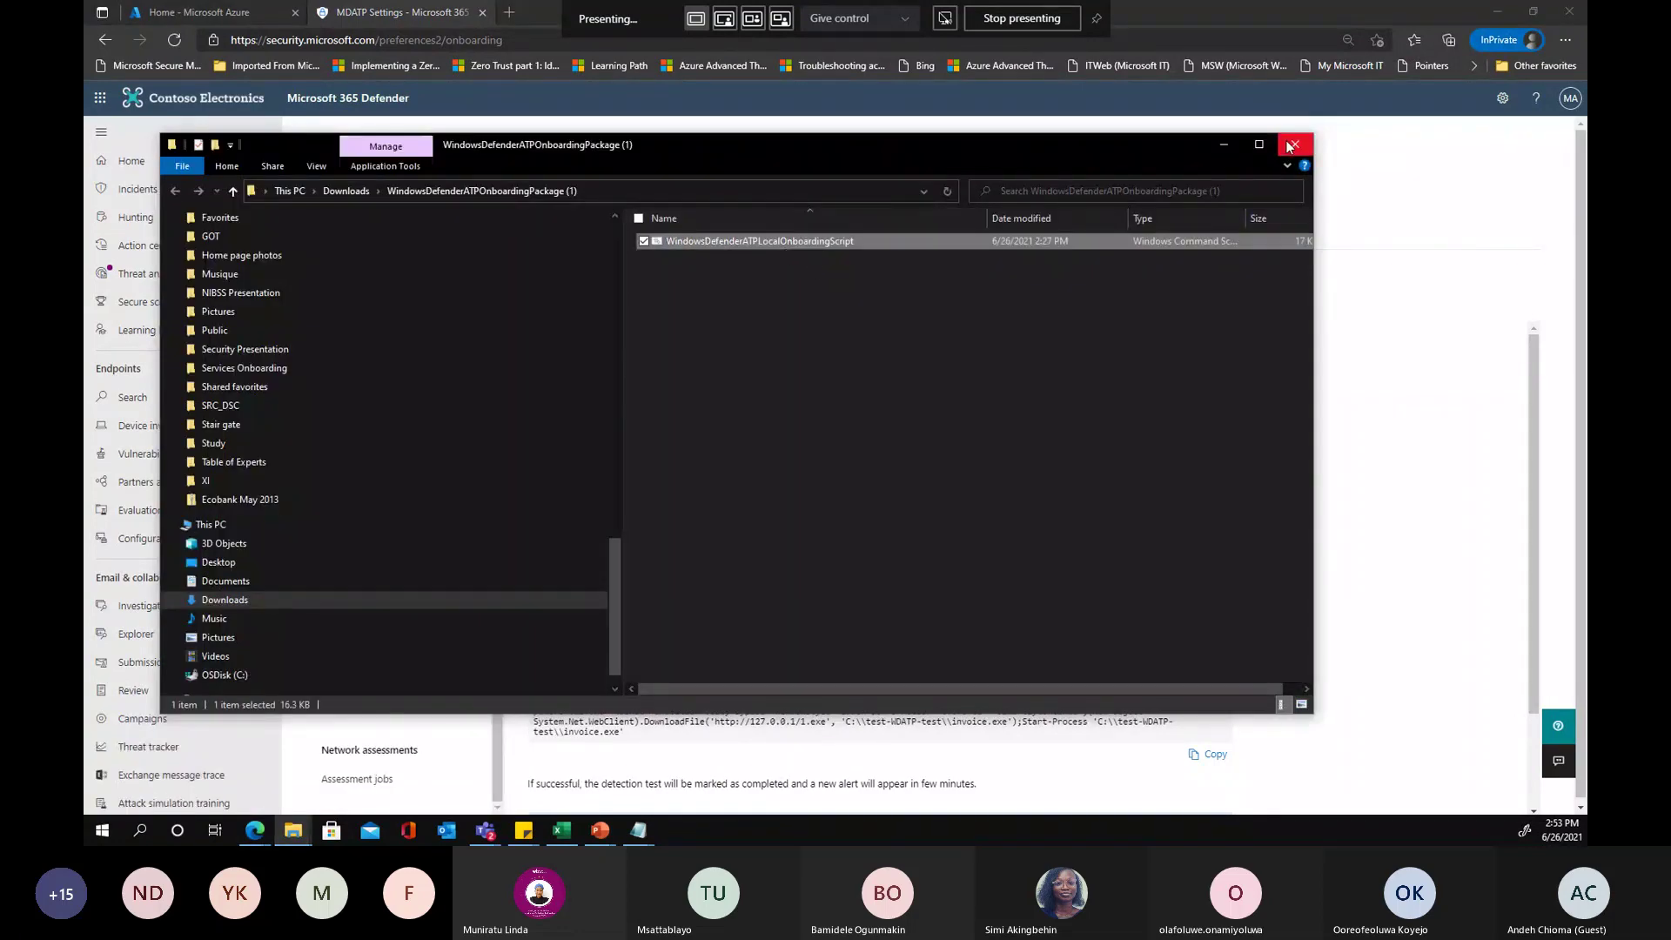
{"action": "left_click", "coordinate": [702, 232]}
{"action": "left_click_drag", "start_coordinate": [595, 146], "coordinate": [745, 301]}
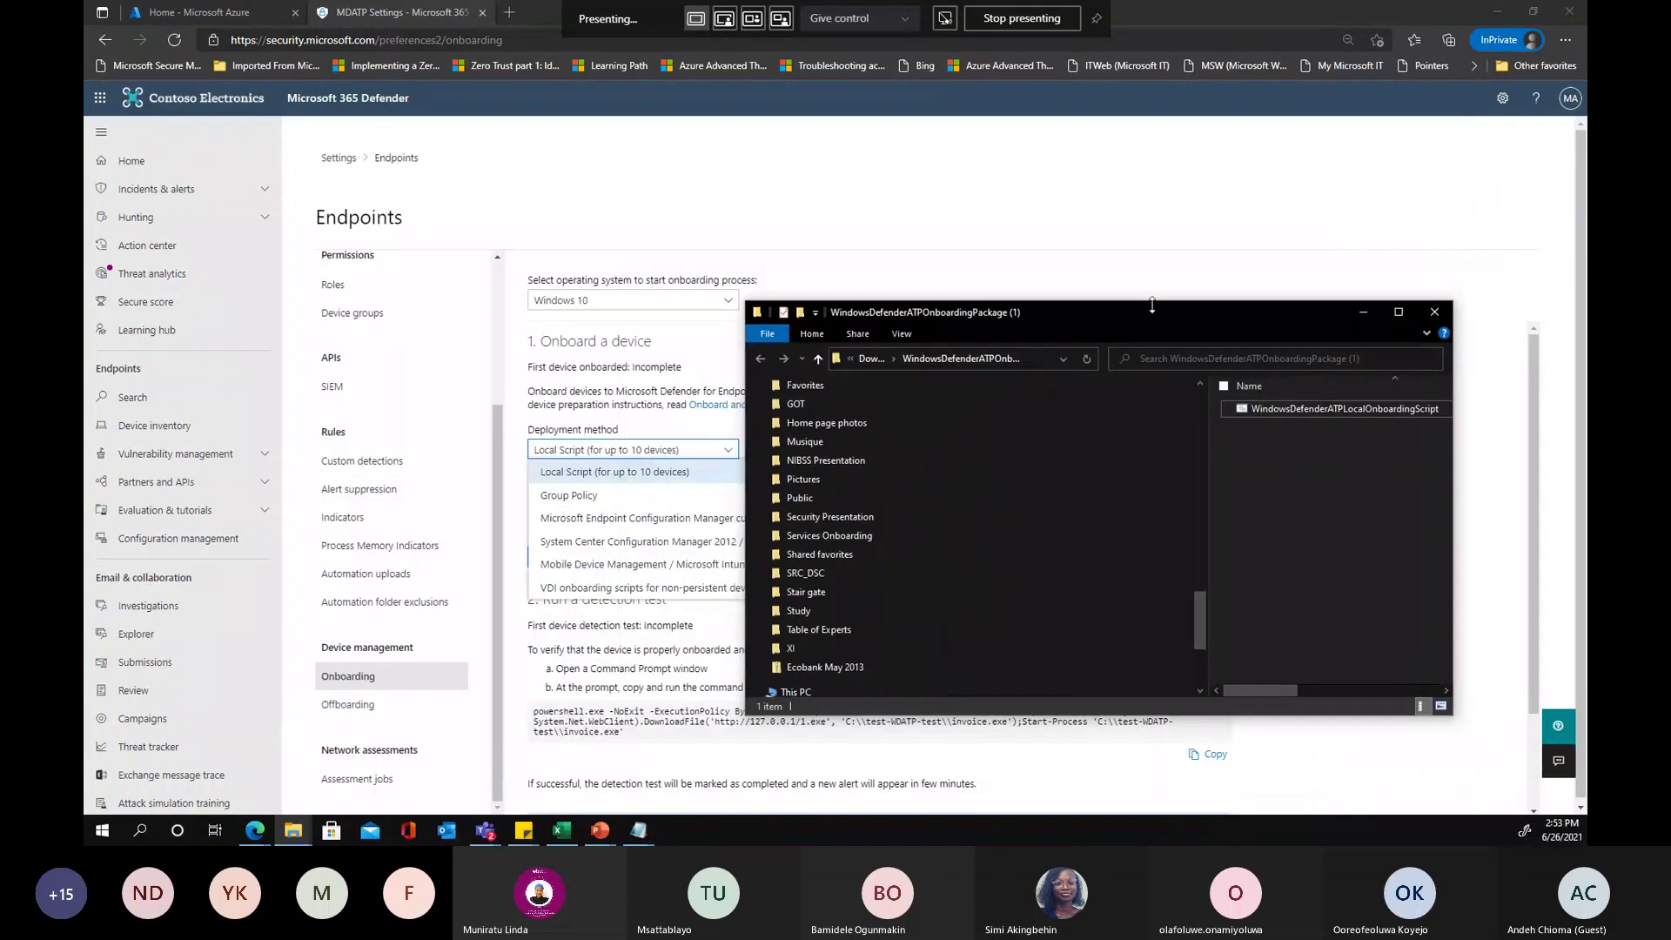
{"action": "left_click_drag", "start_coordinate": [1152, 309], "coordinate": [983, 154]}
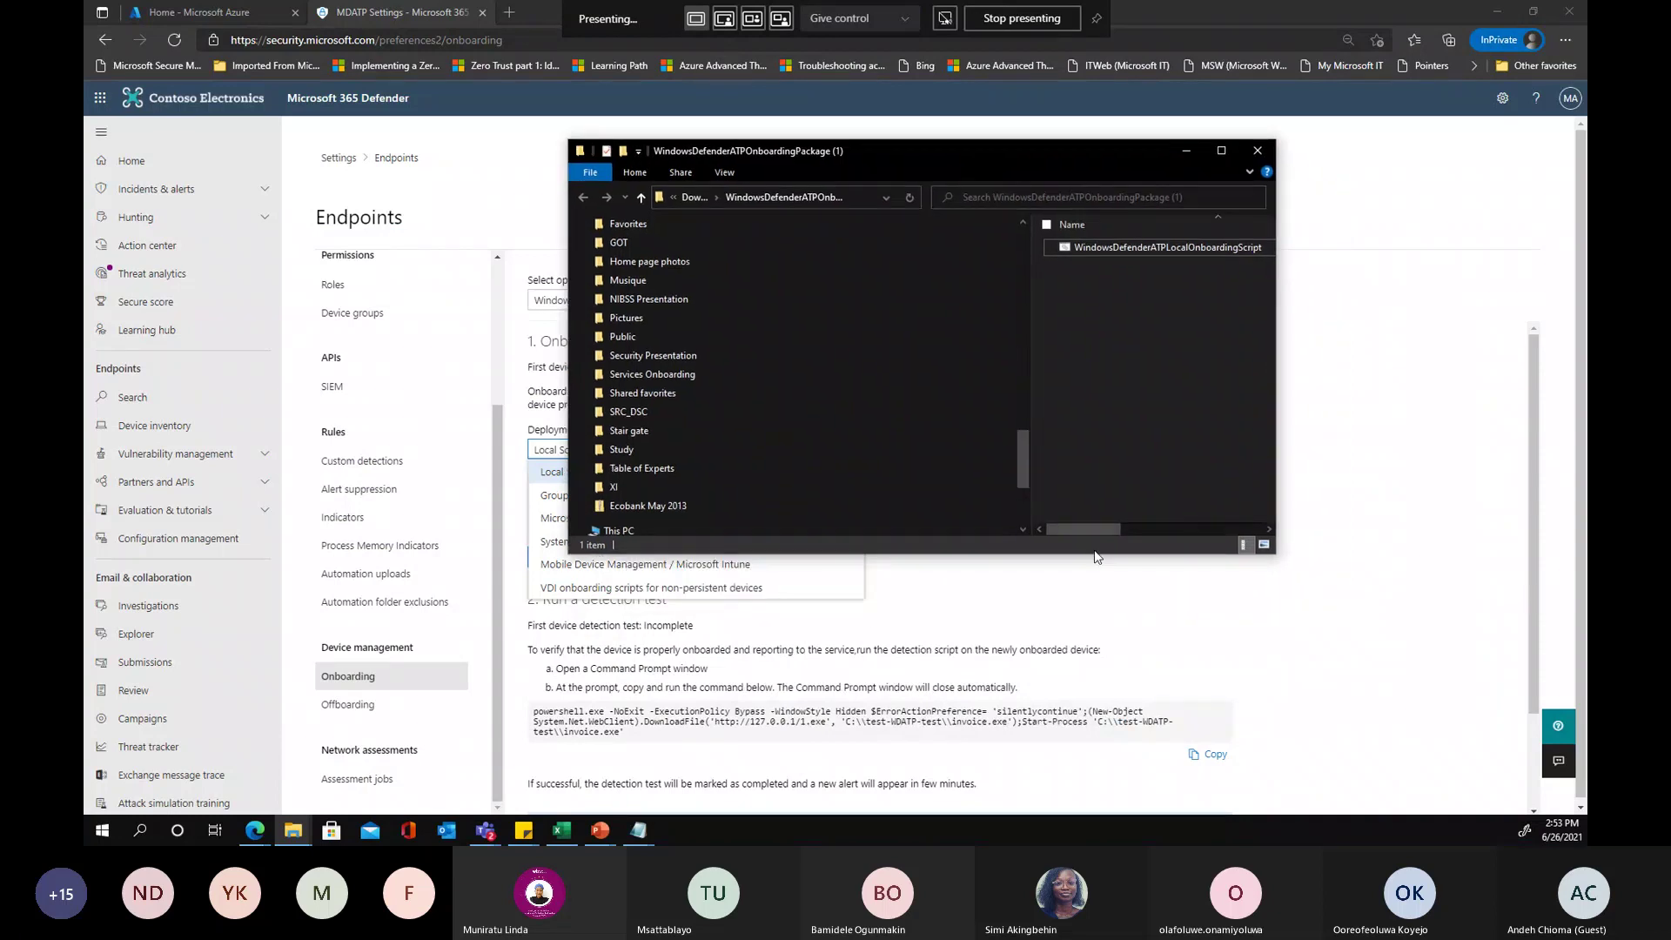
{"action": "left_click_drag", "start_coordinate": [1034, 487], "coordinate": [729, 448]}
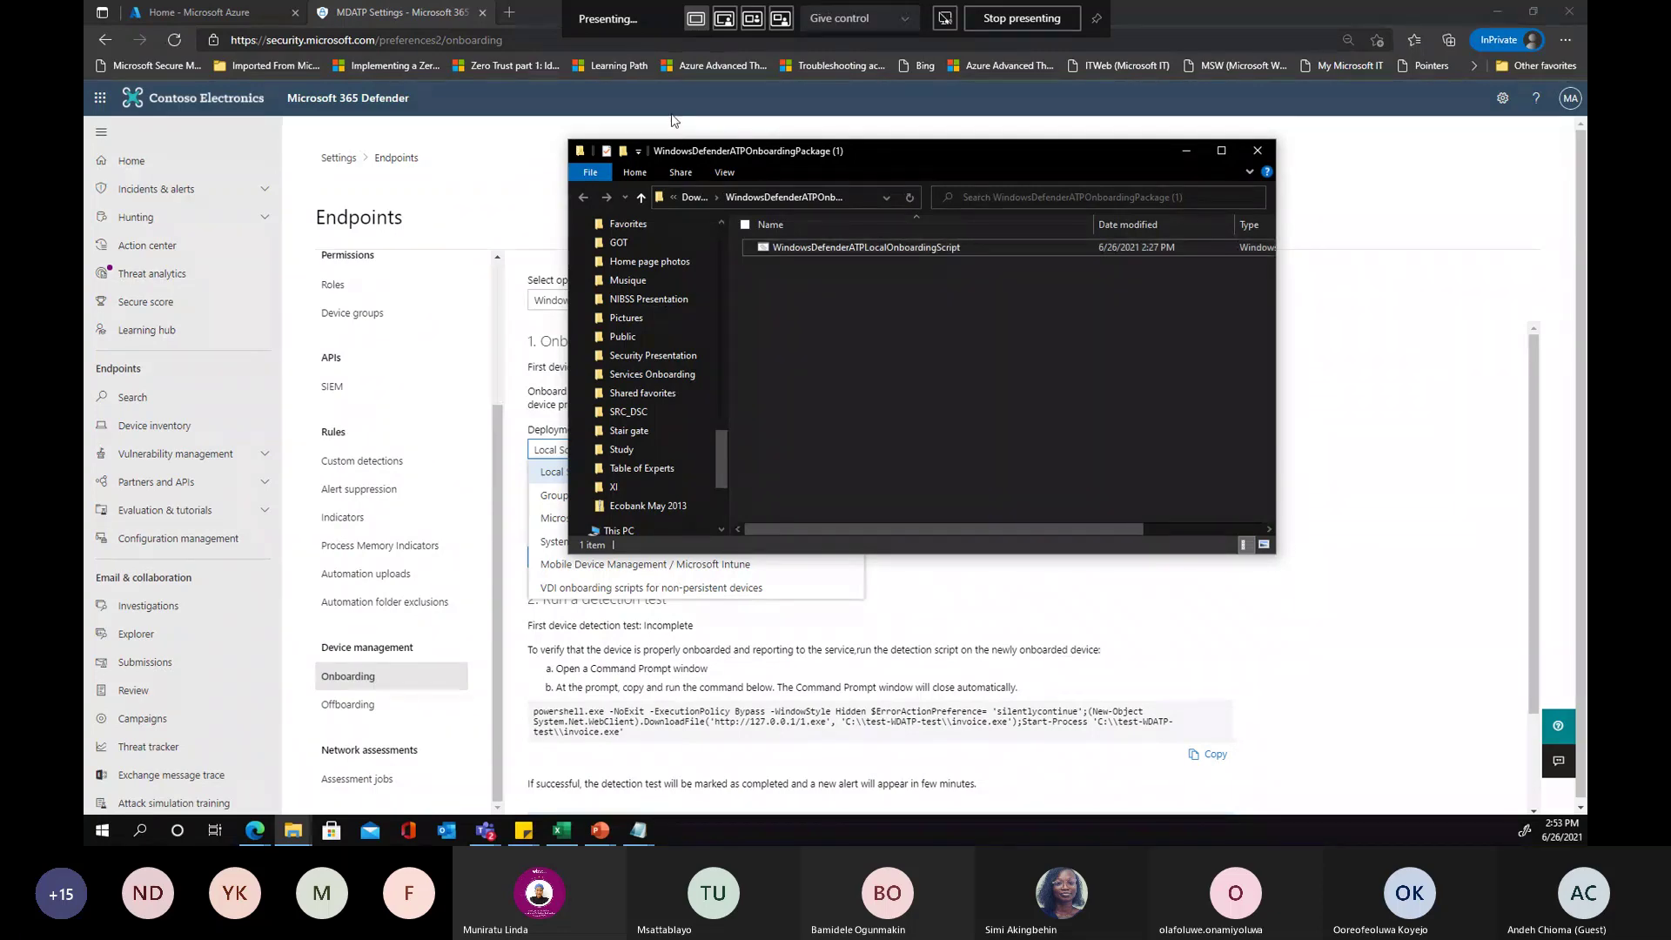
{"action": "left_click_drag", "start_coordinate": [750, 154], "coordinate": [1012, 141]}
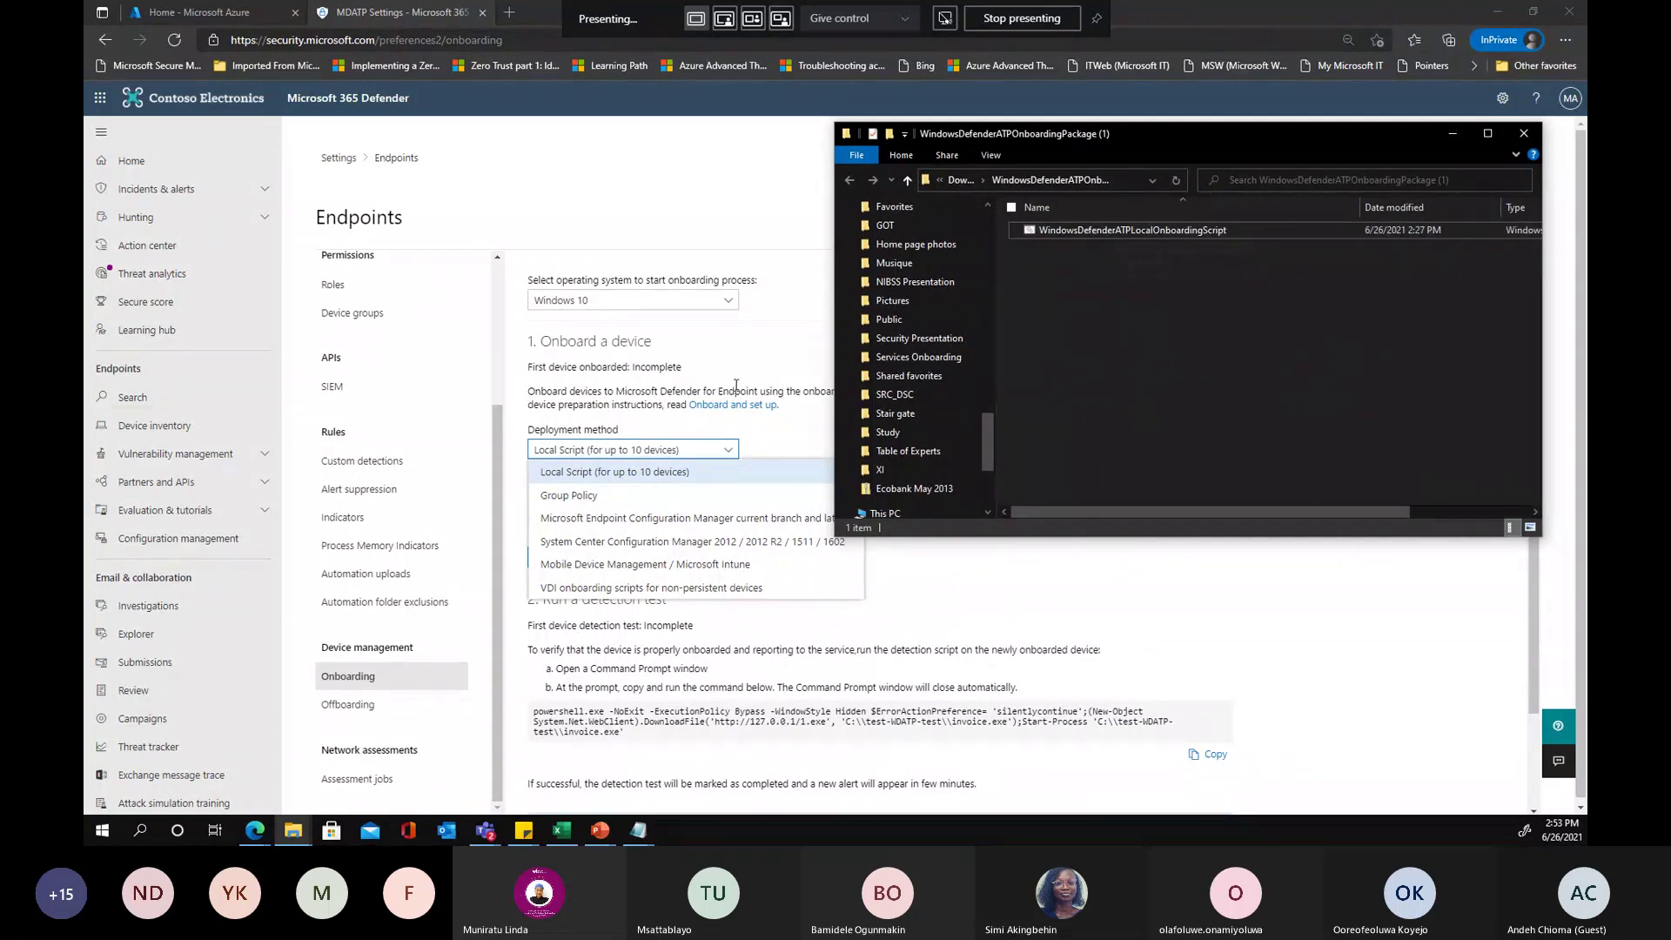
{"action": "left_click", "coordinate": [708, 363]}
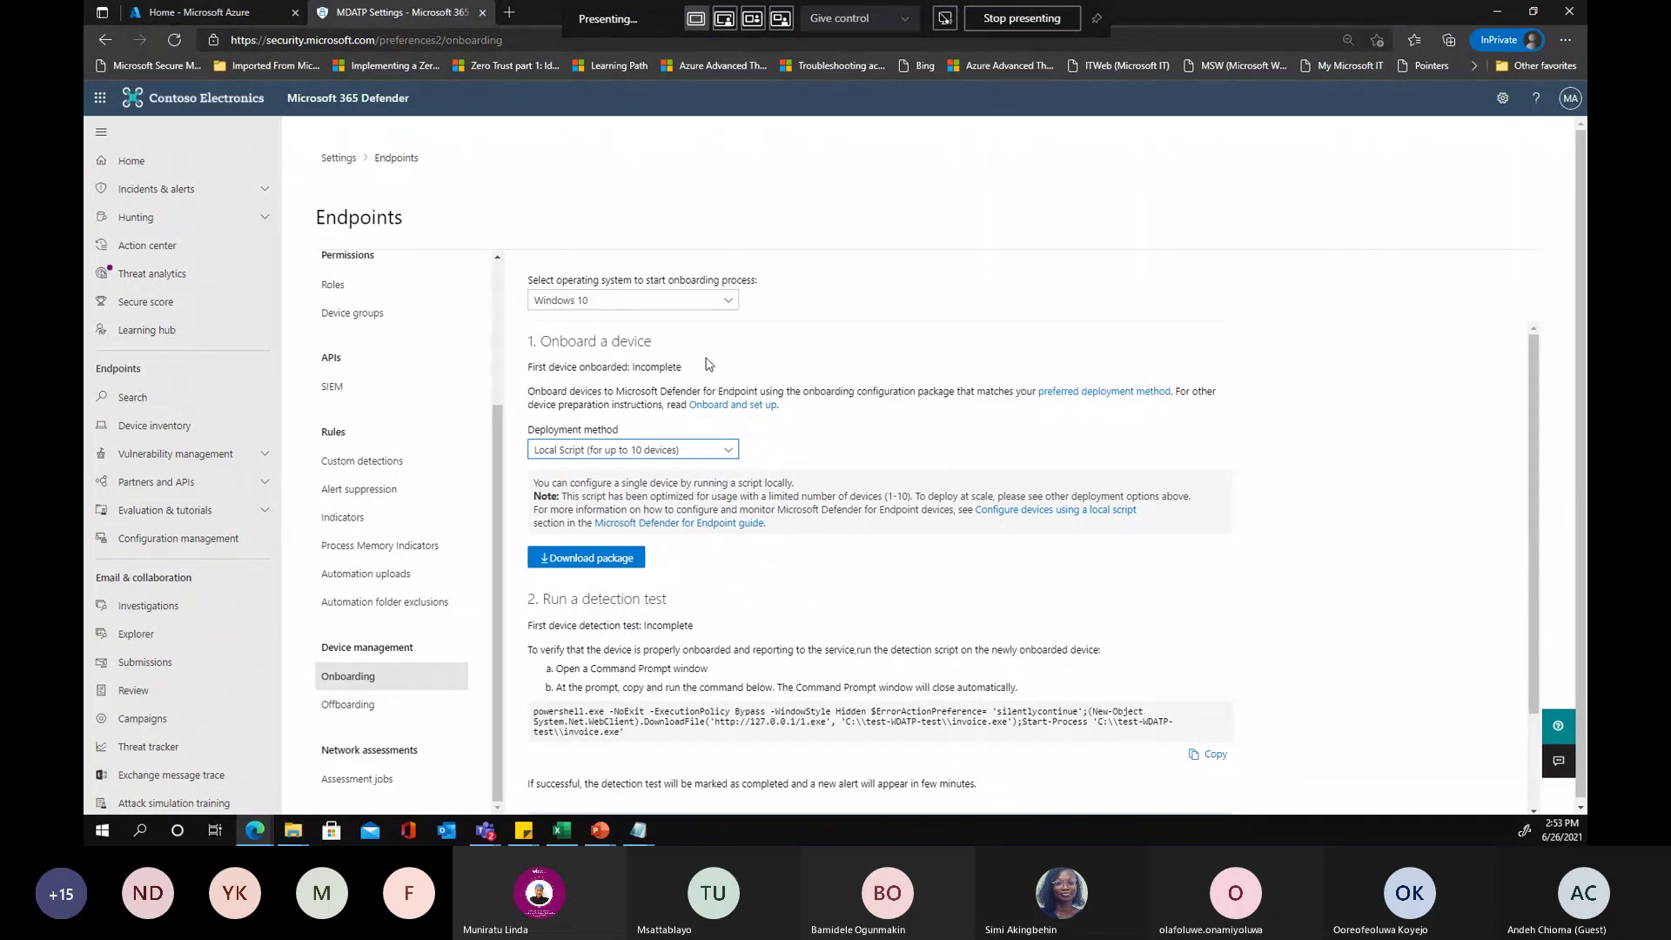
Open Tutorials & simulations under Evaluation & tutorials, look over the simulations and display the list of tutorials
{"action": "scroll", "coordinate": [228, 651], "scroll_direction": "down", "scroll_amount": 1}
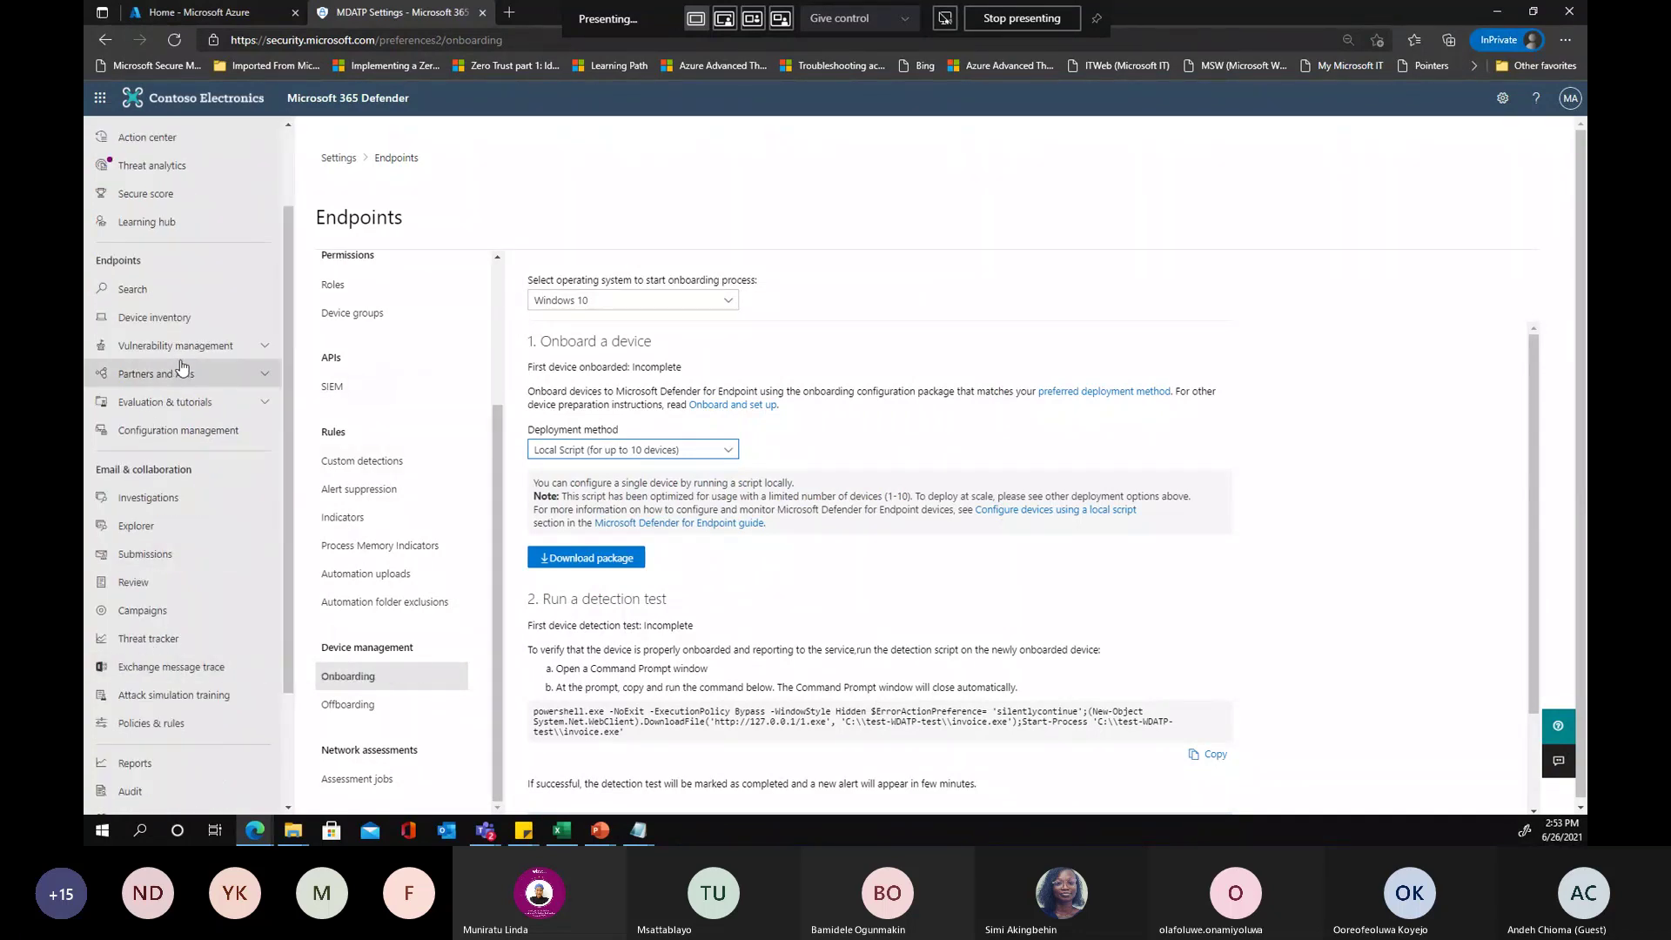
{"action": "left_click", "coordinate": [183, 402]}
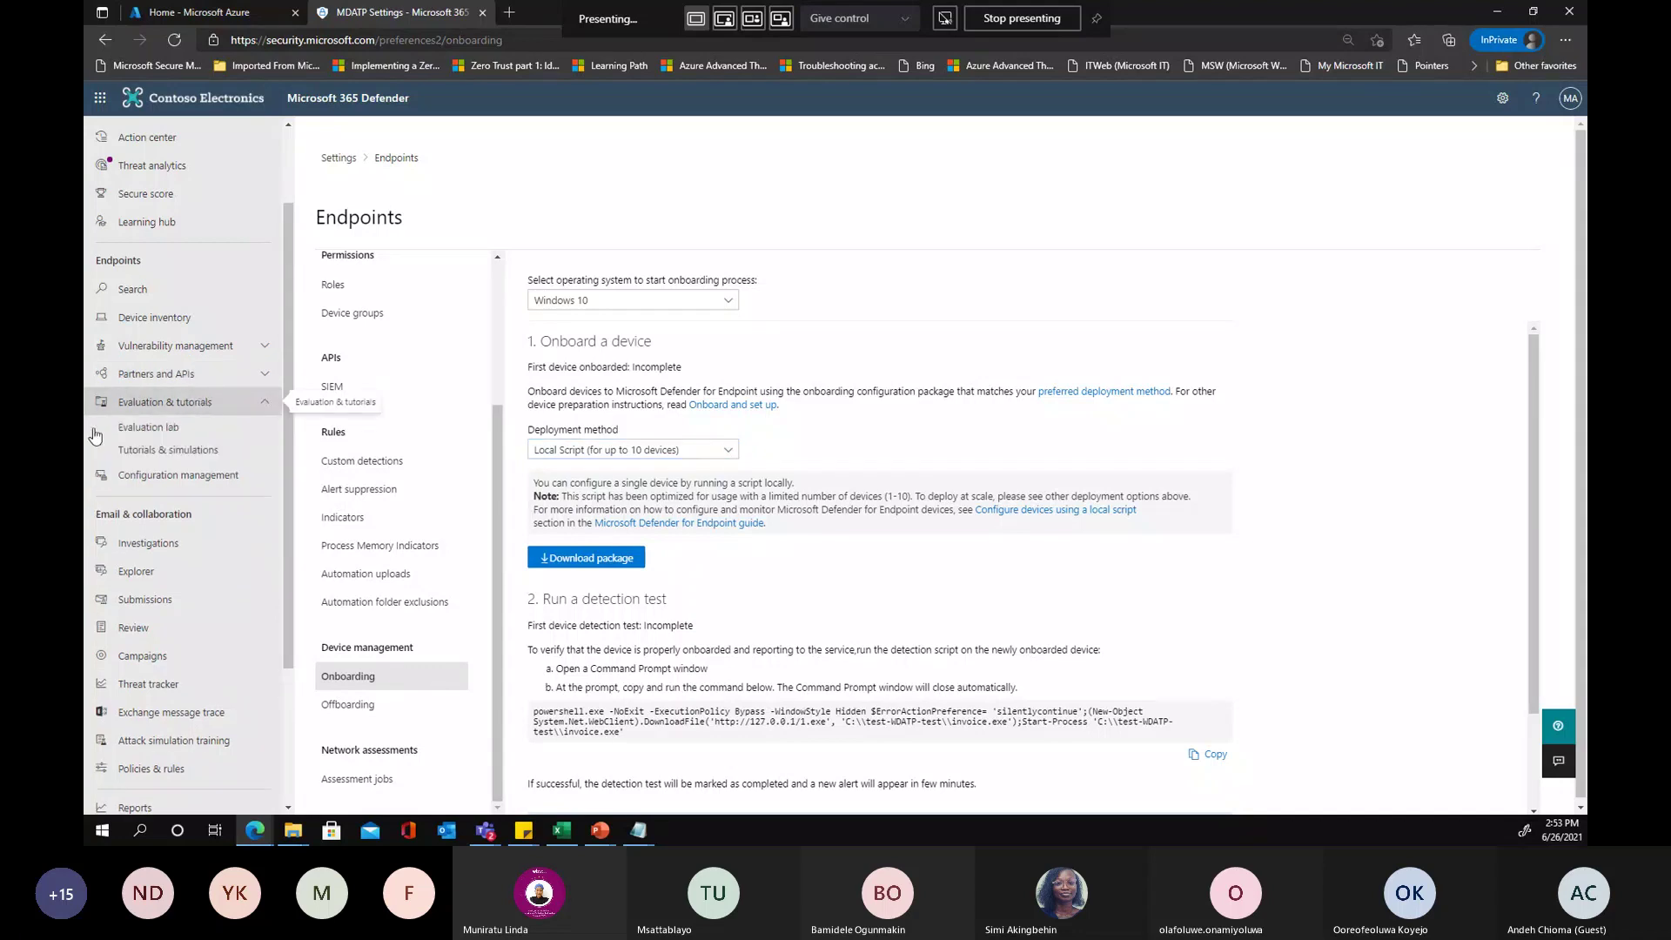
{"action": "left_click", "coordinate": [137, 460]}
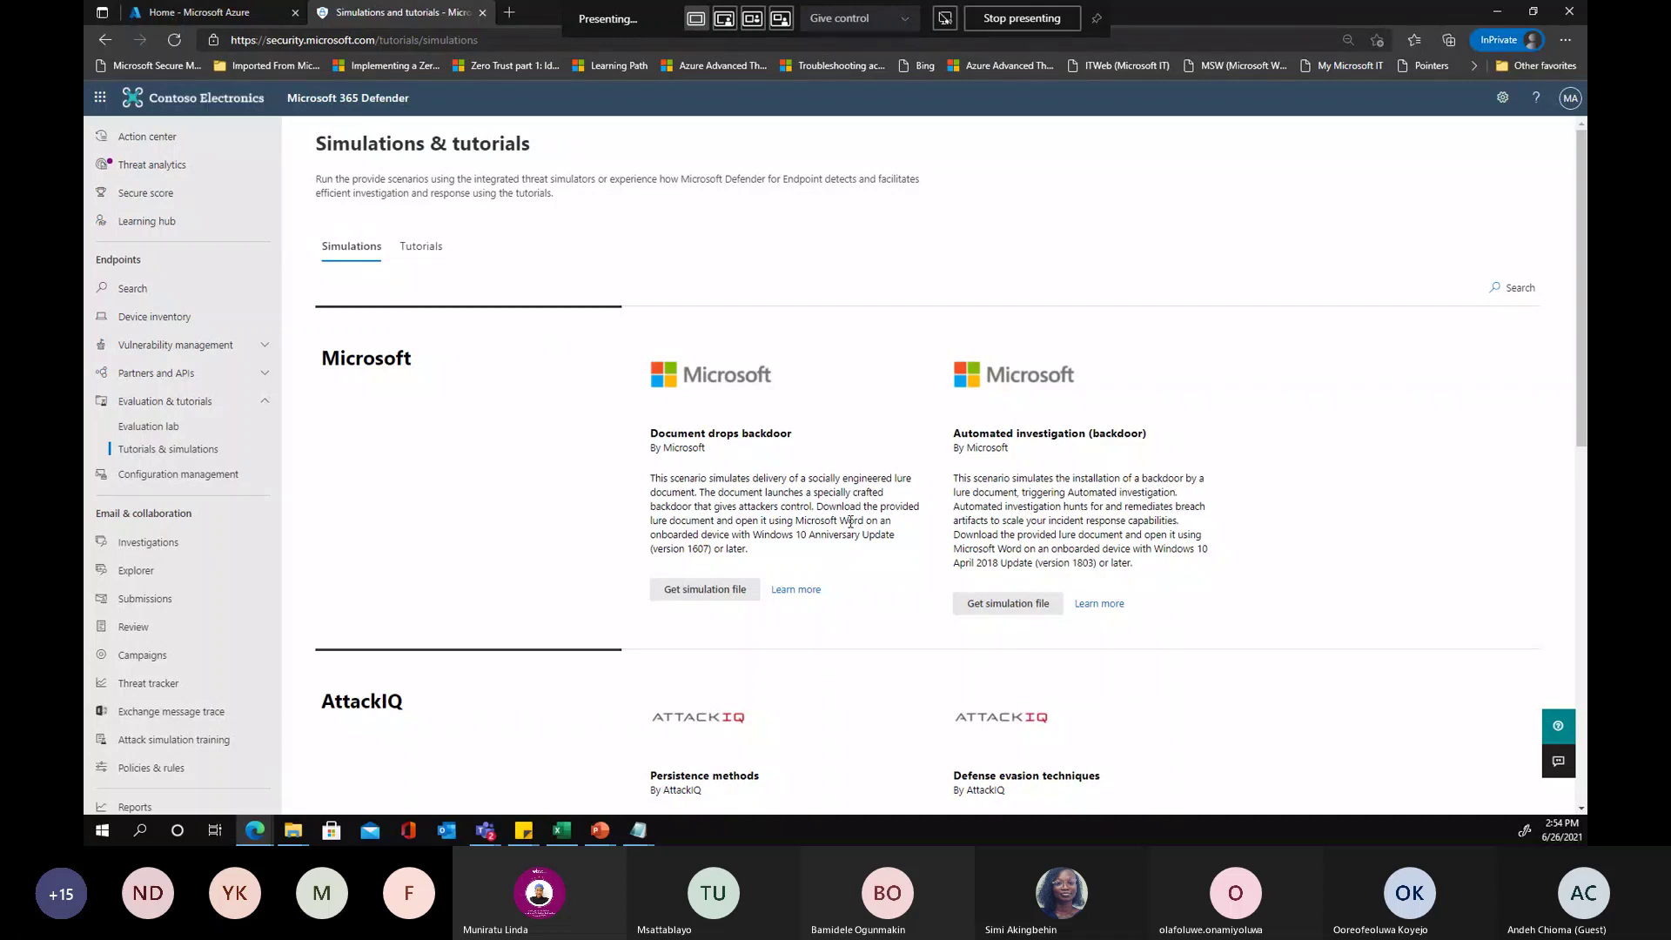
{"action": "scroll", "coordinate": [850, 522], "scroll_direction": "down", "scroll_amount": 3}
{"action": "scroll", "coordinate": [851, 525], "scroll_direction": "up", "scroll_amount": 2}
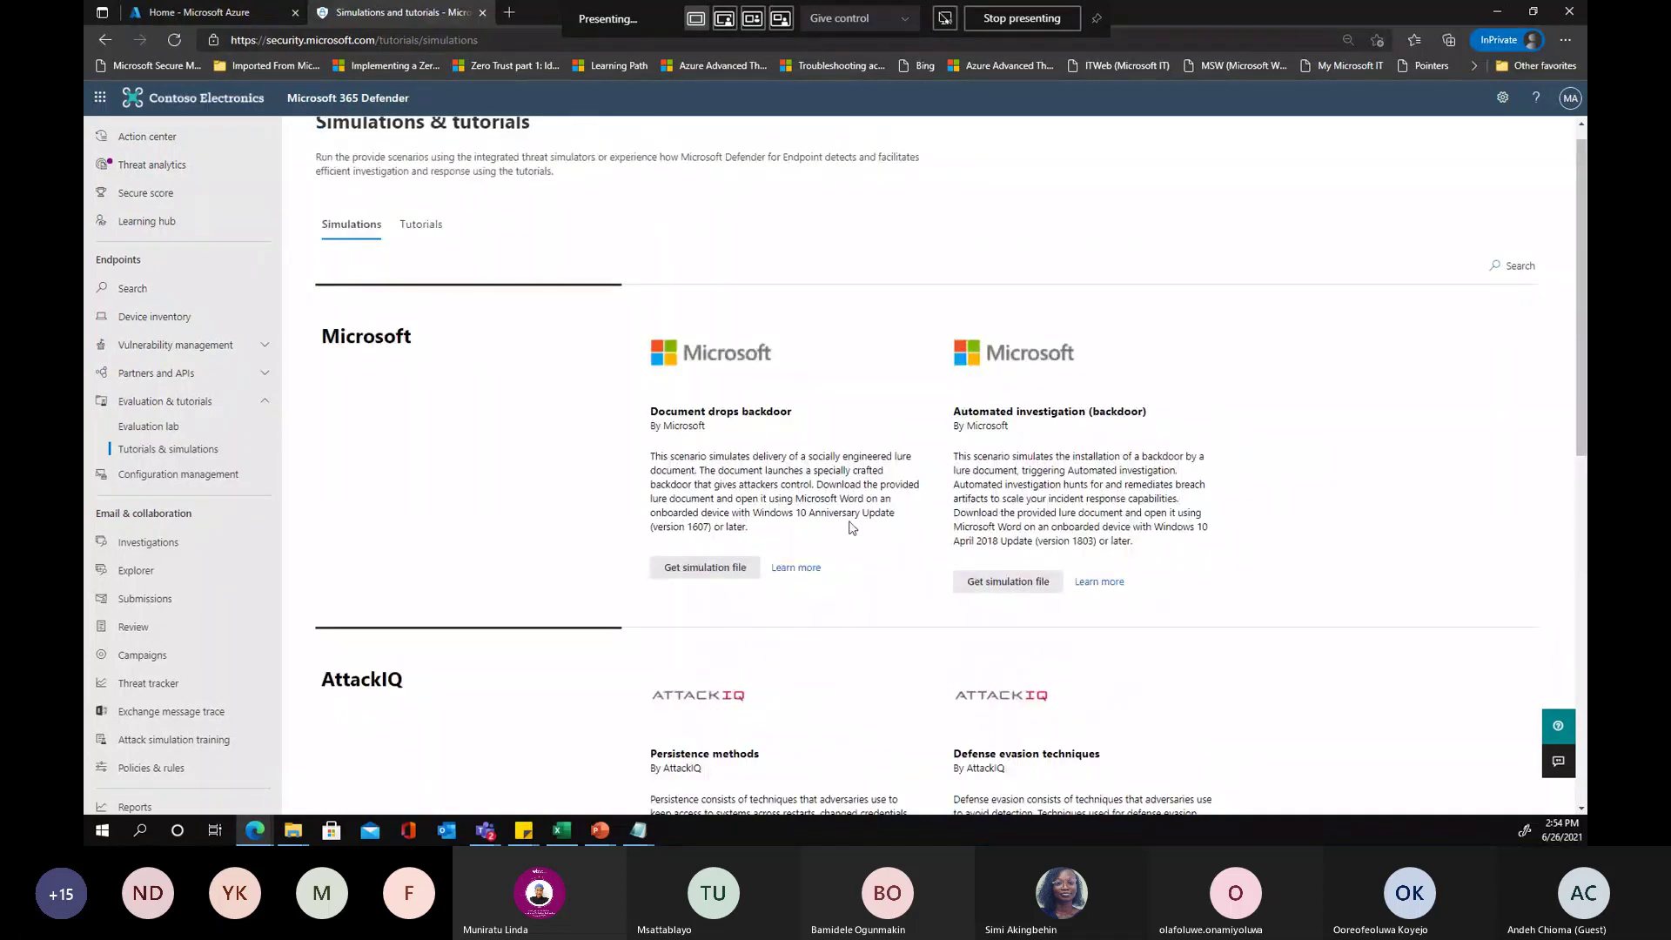
{"action": "left_click", "coordinate": [422, 224]}
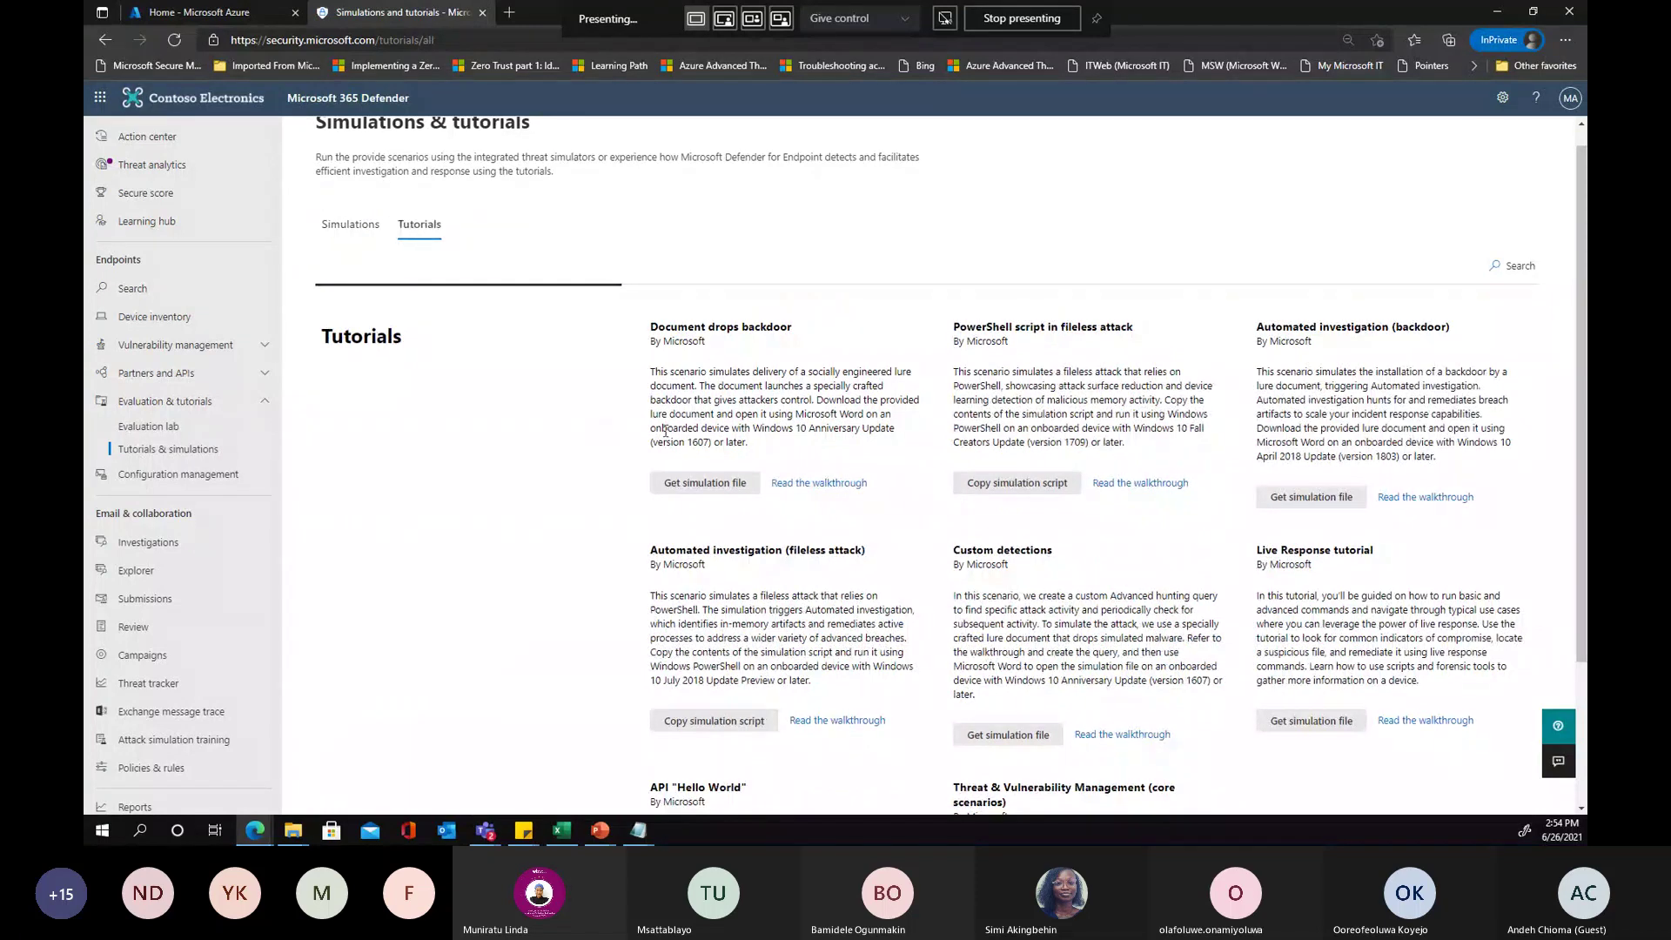
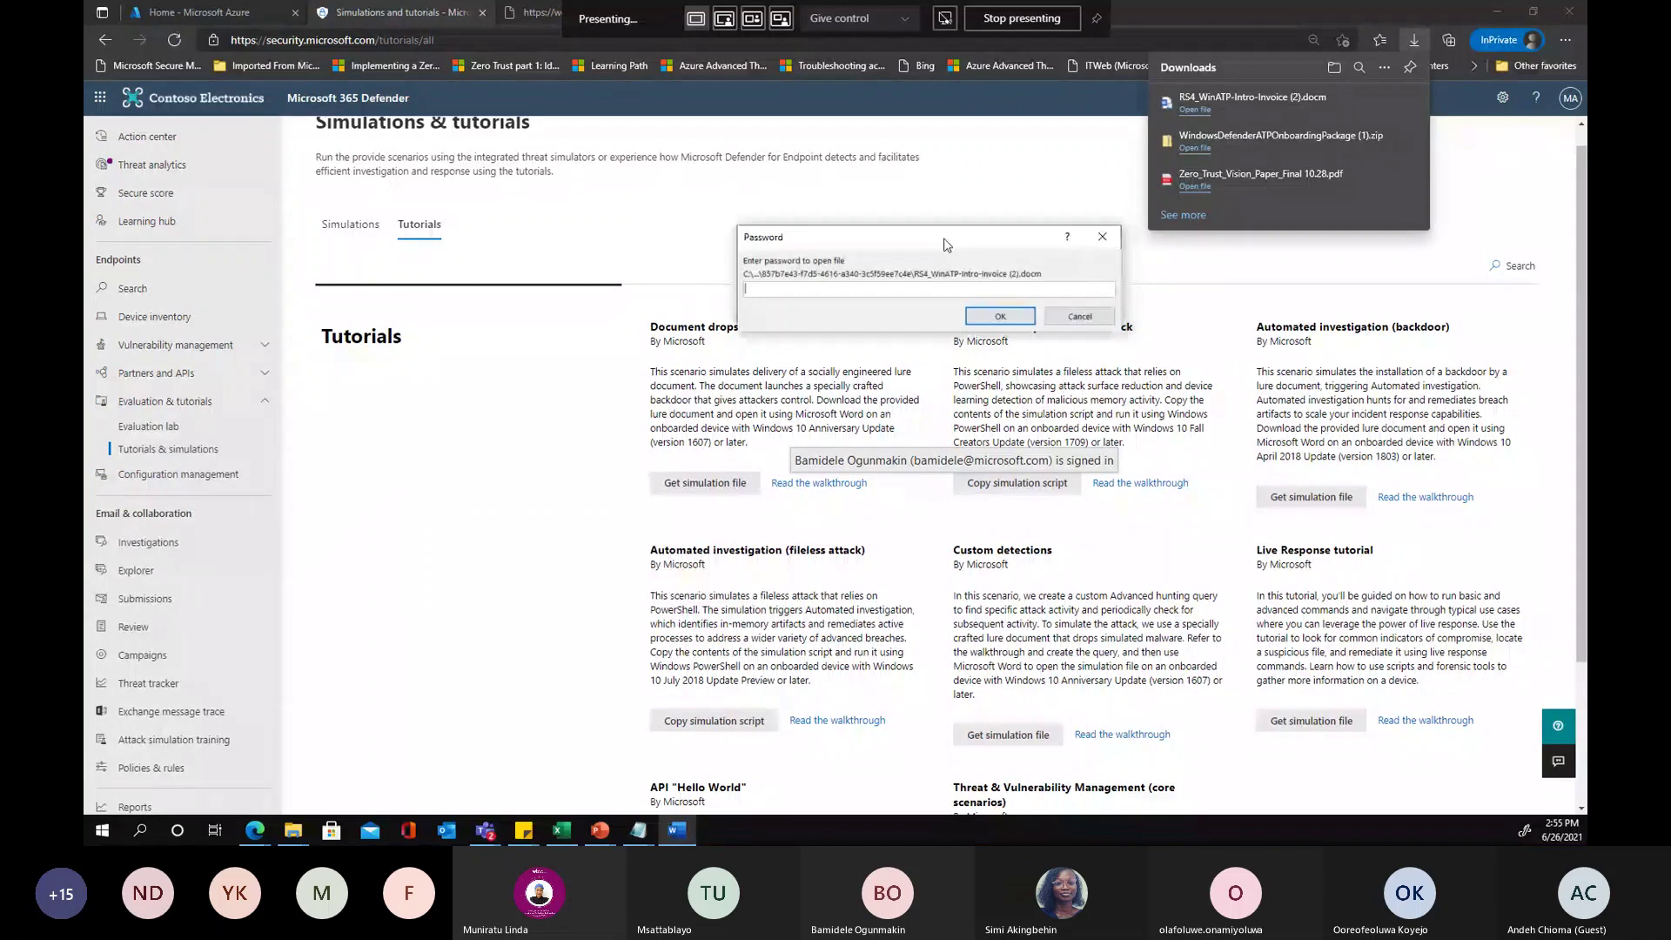
Select the lure document's password in the walkthrough PDF and return to the Word password prompt
{"action": "key", "text": "alt+Tab"}
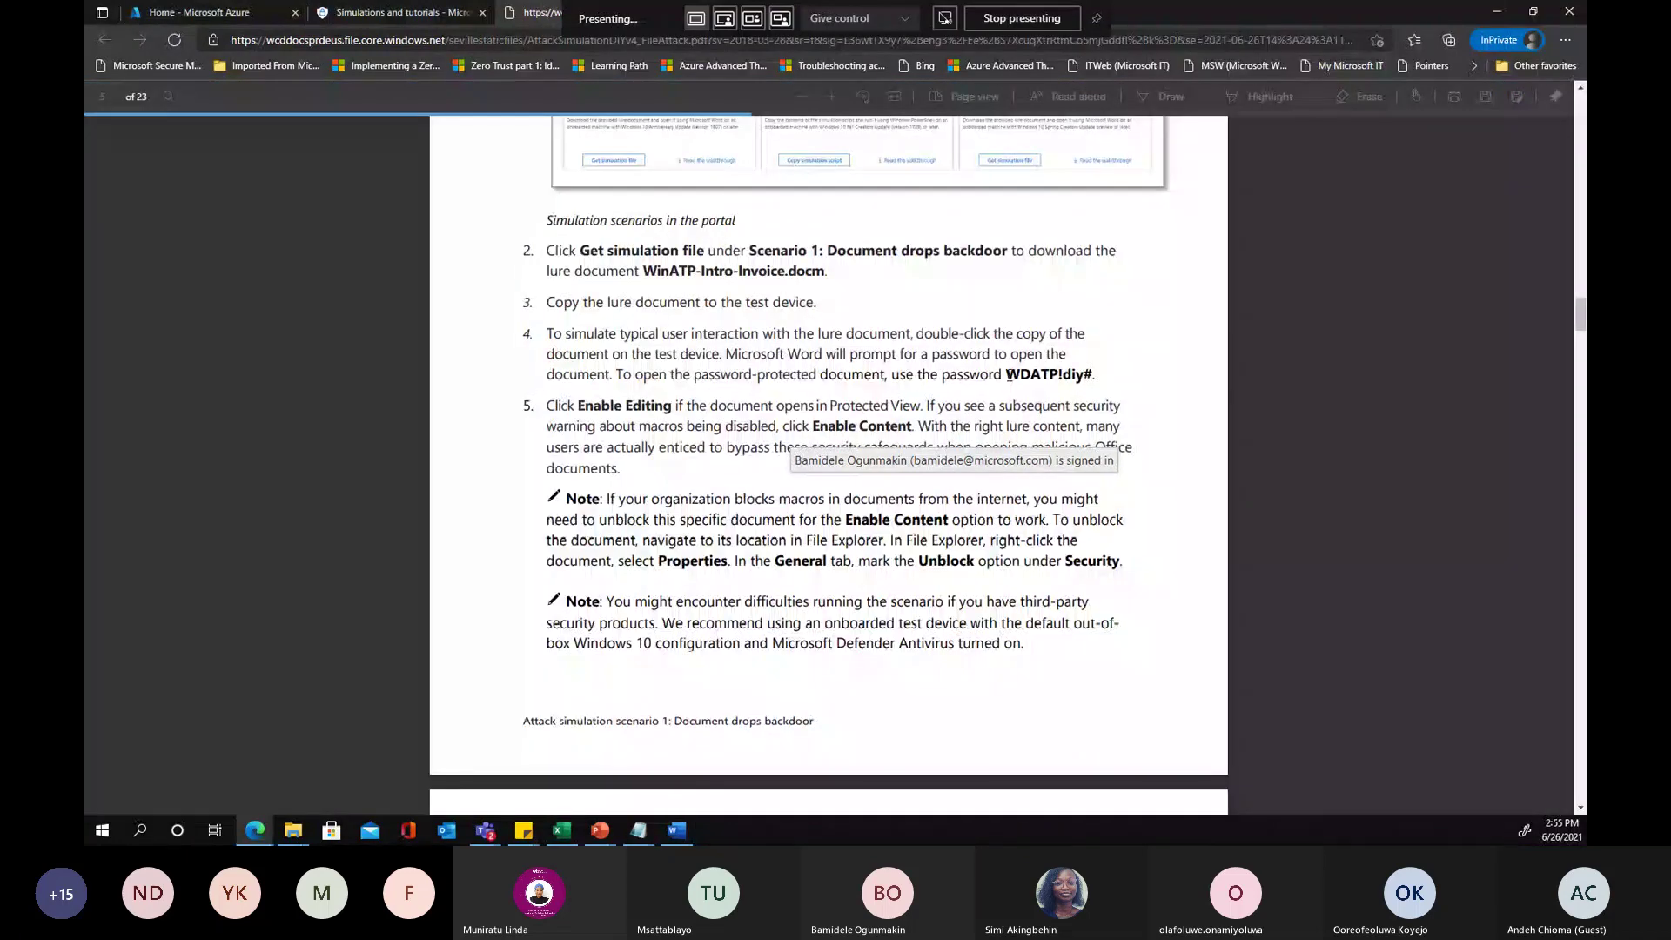
{"action": "left_click_drag", "start_coordinate": [1007, 375], "coordinate": [1093, 376]}
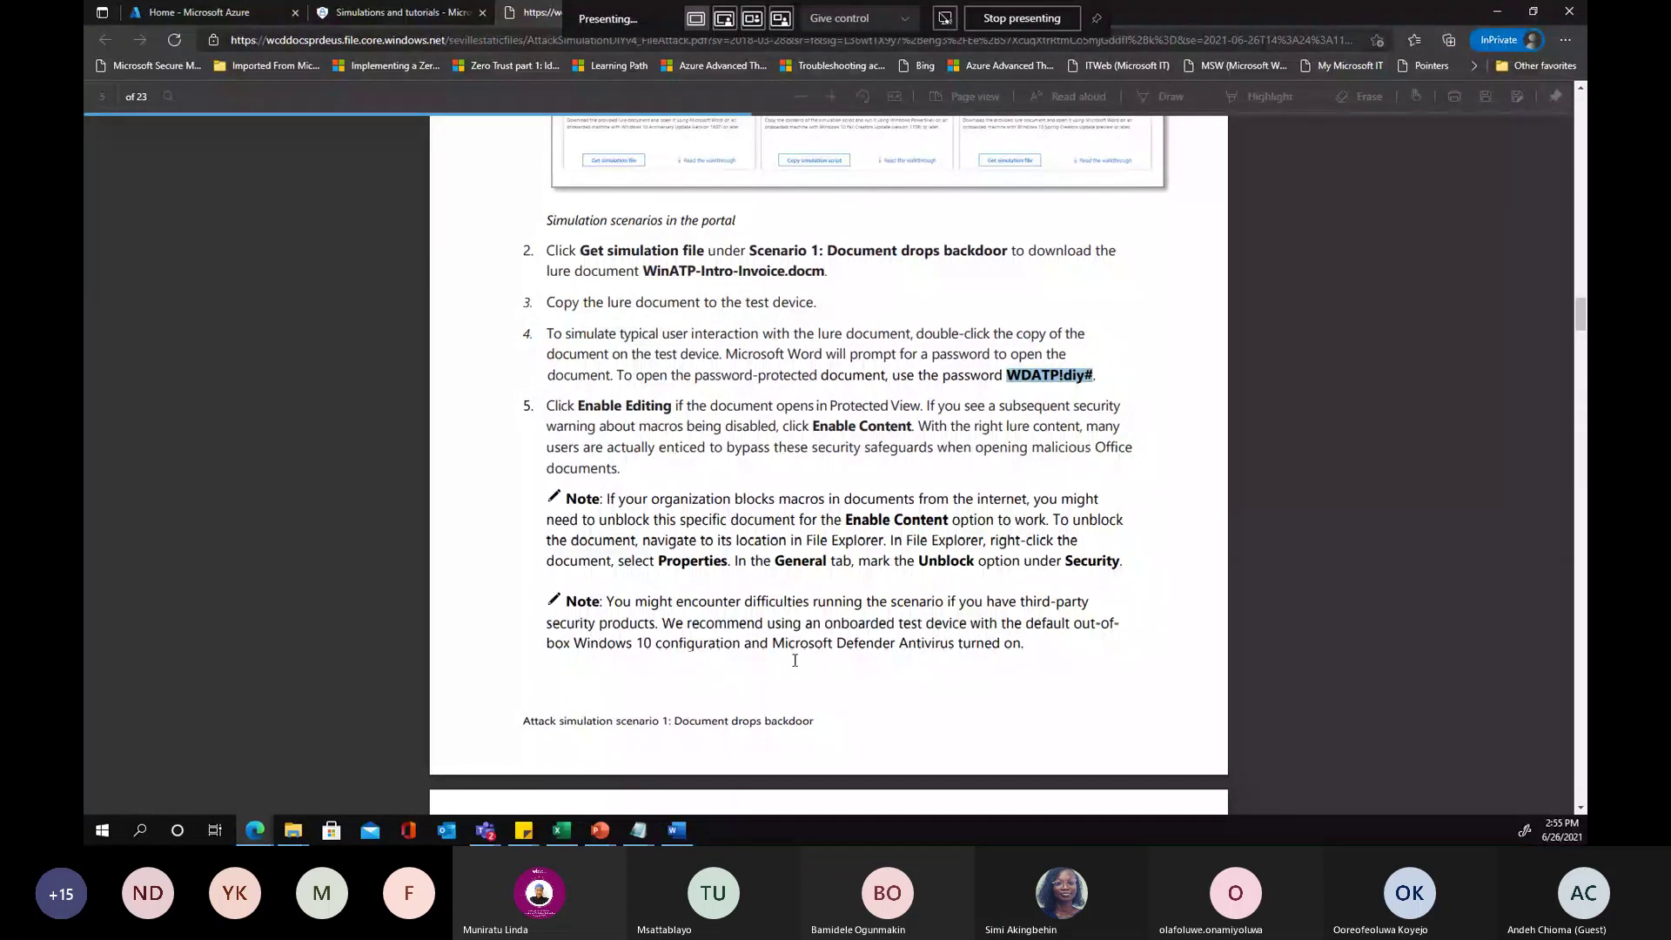
{"action": "key", "text": "alt+Tab"}
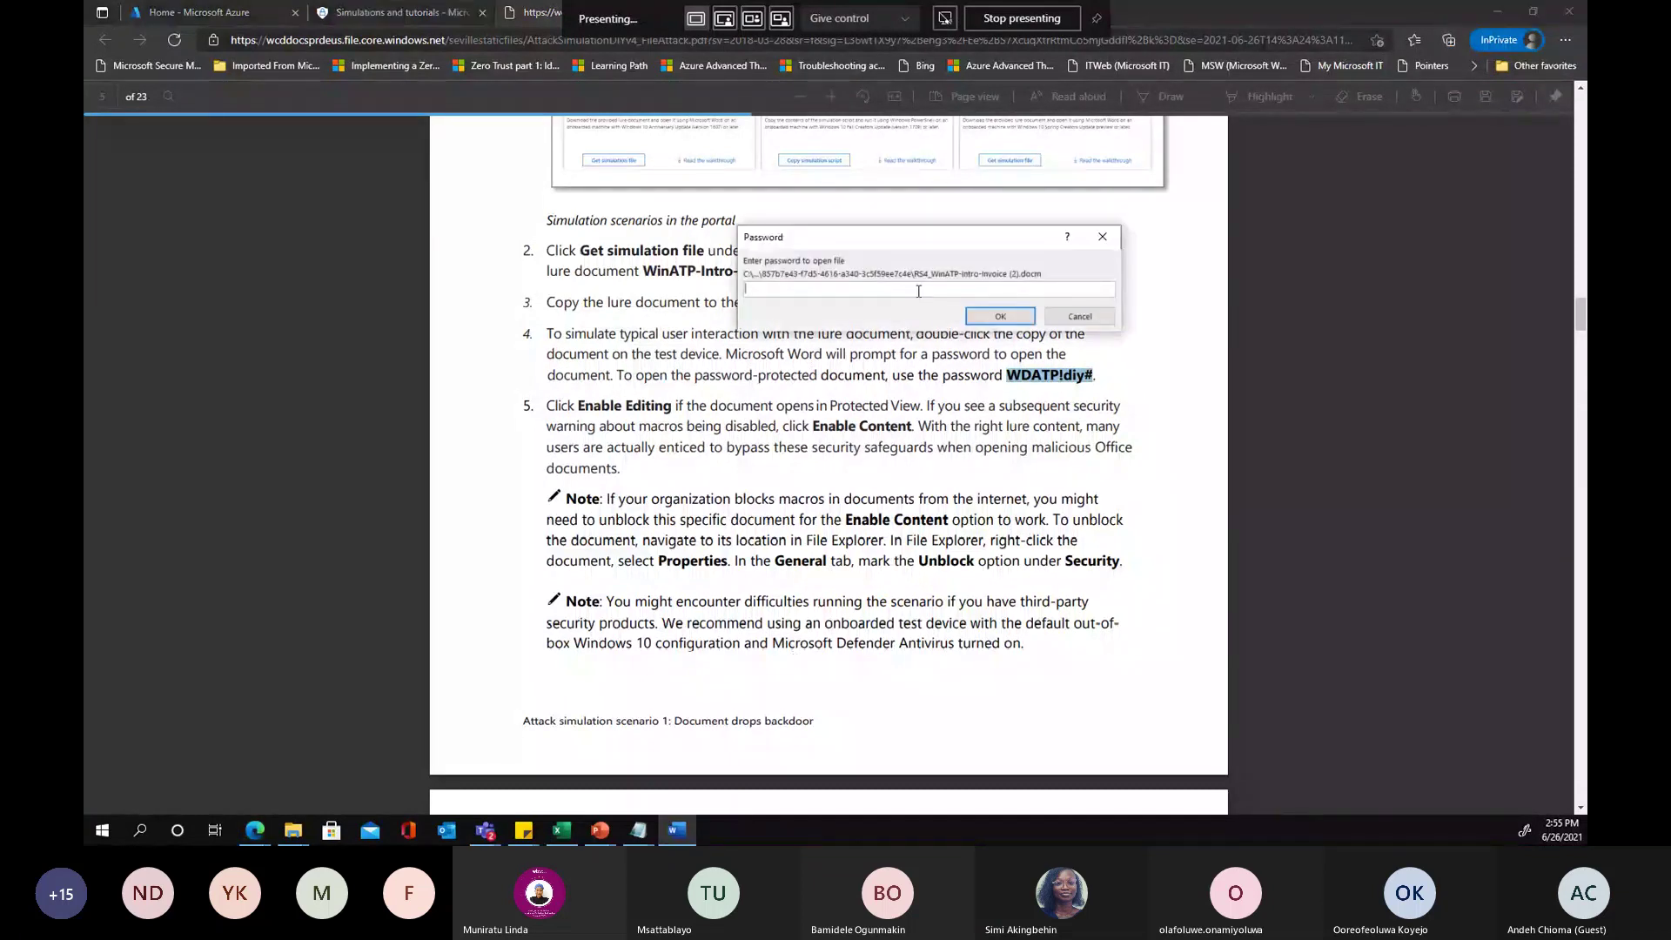
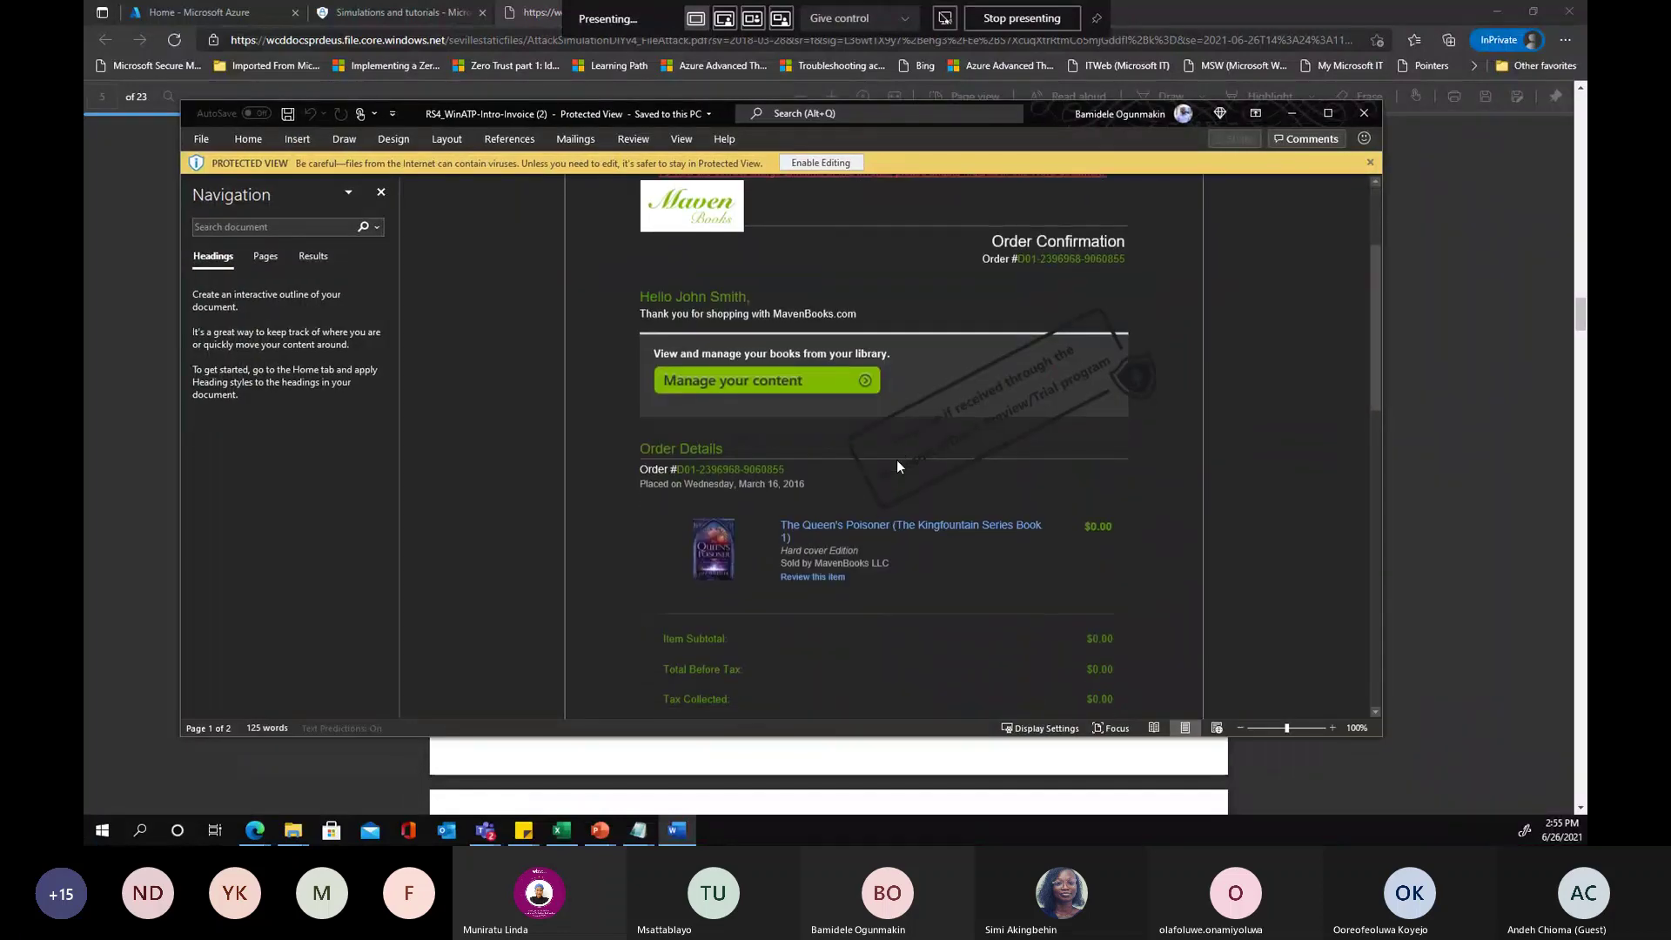
Look through the RS4_WinATP-Intro-Invoice (2) lure document in Word, then return to the walkthrough PDF in the browser
{"action": "scroll", "coordinate": [896, 459], "scroll_direction": "down", "scroll_amount": 10}
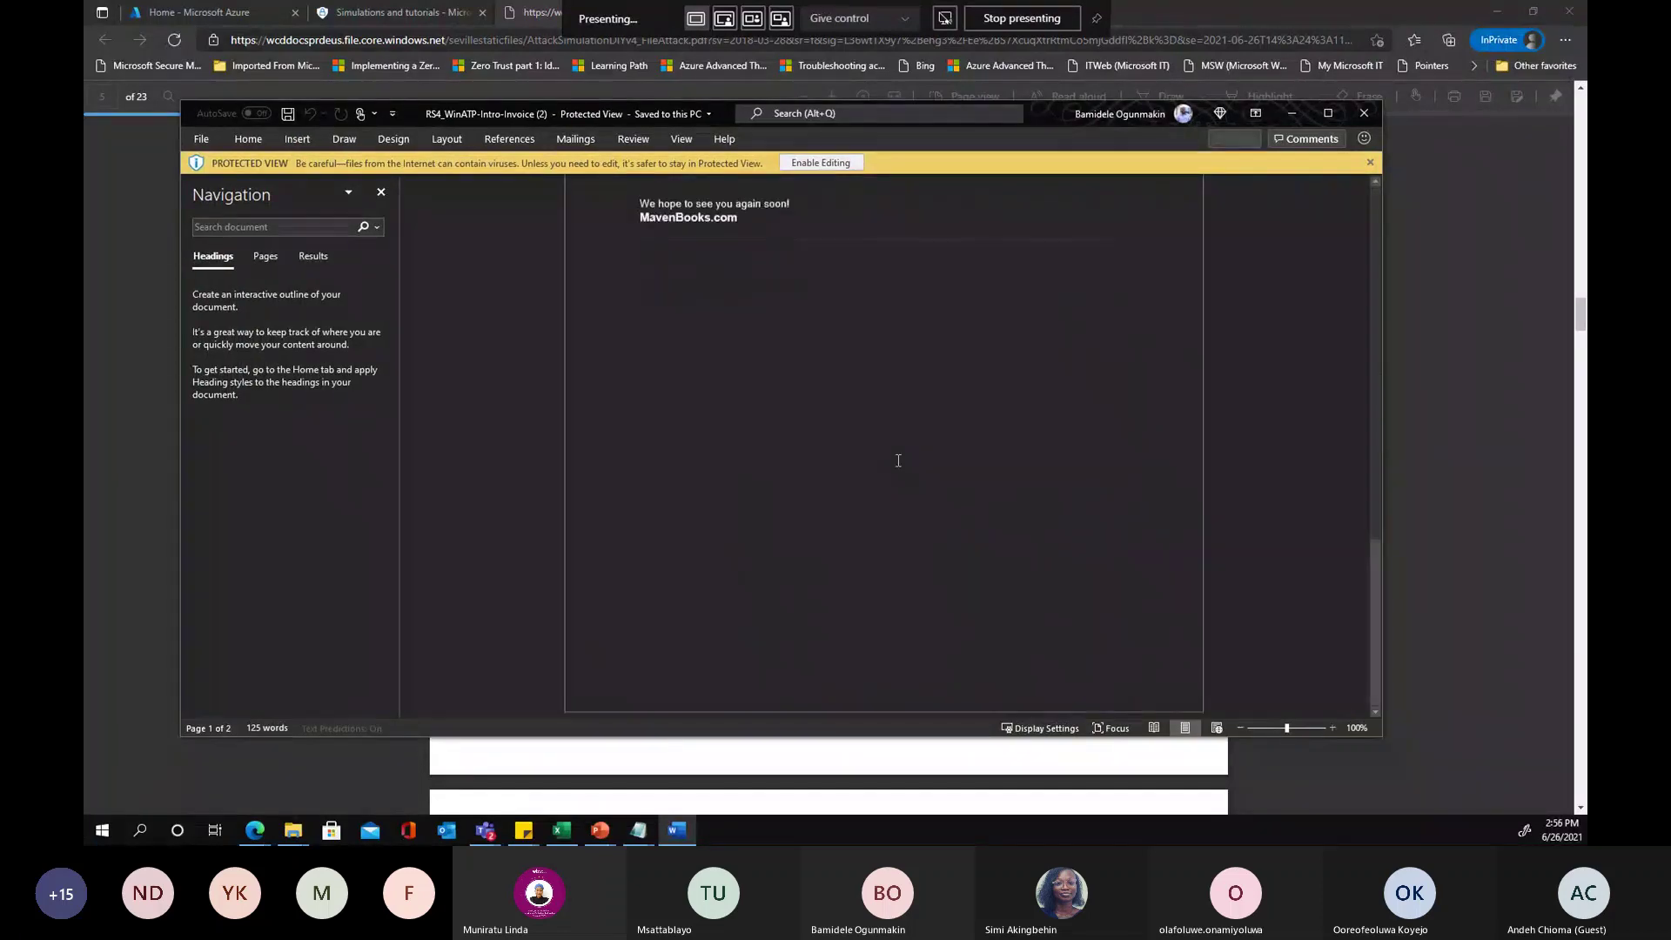
{"action": "scroll", "coordinate": [897, 461], "scroll_direction": "up", "scroll_amount": 12}
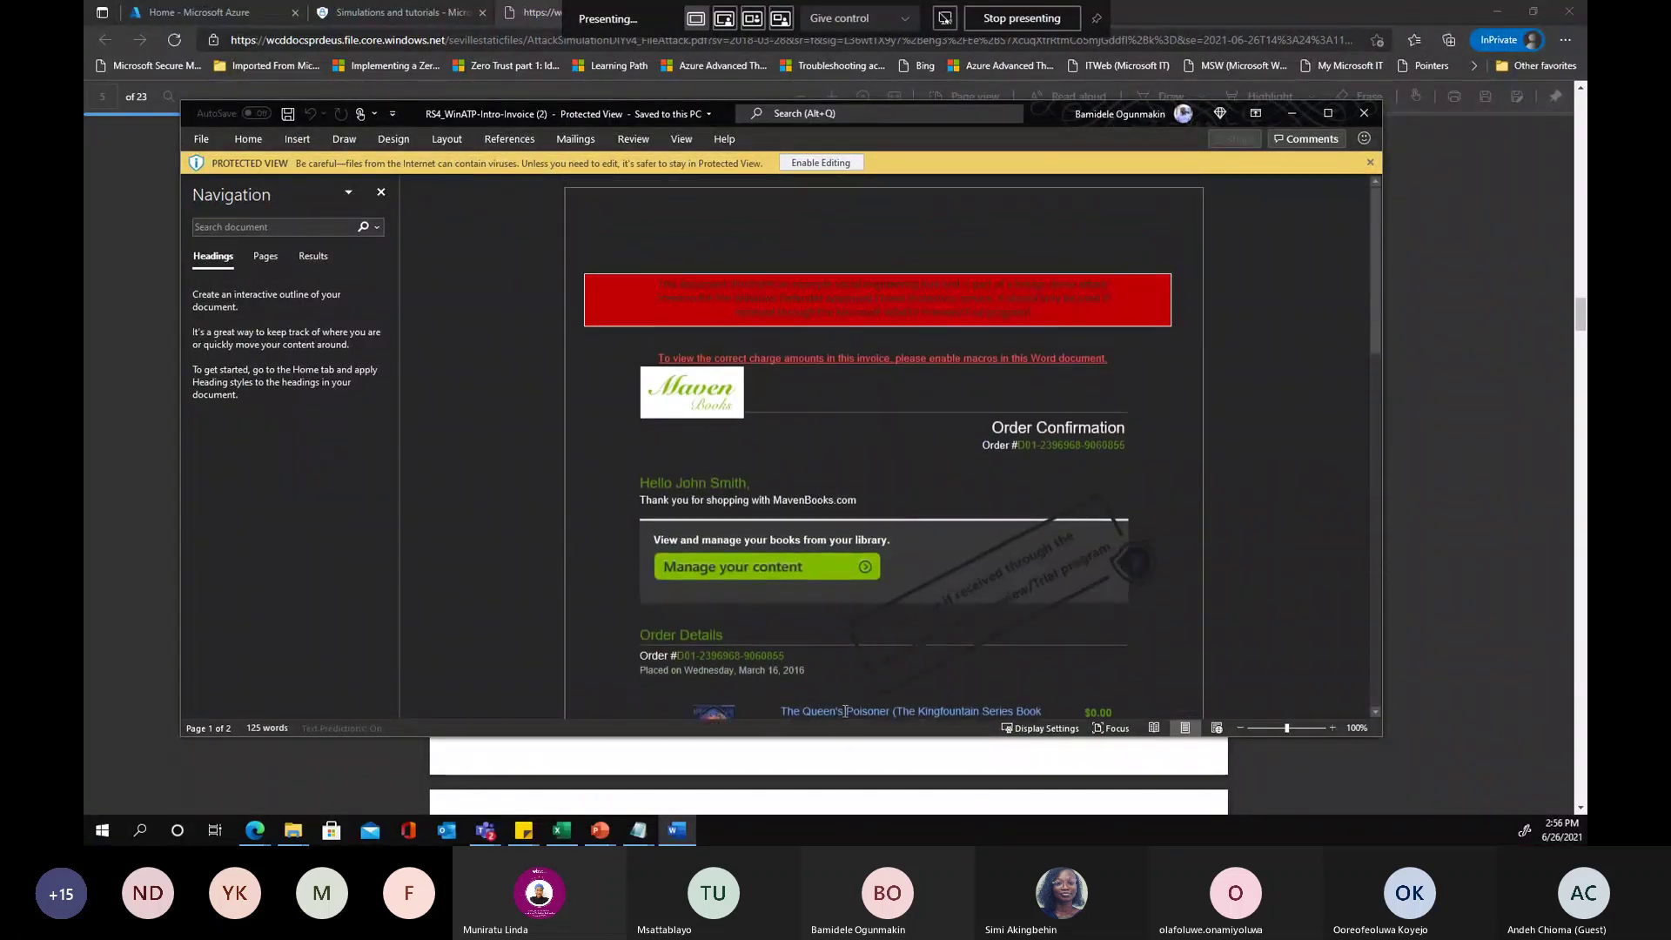
{"action": "left_click", "coordinate": [824, 758]}
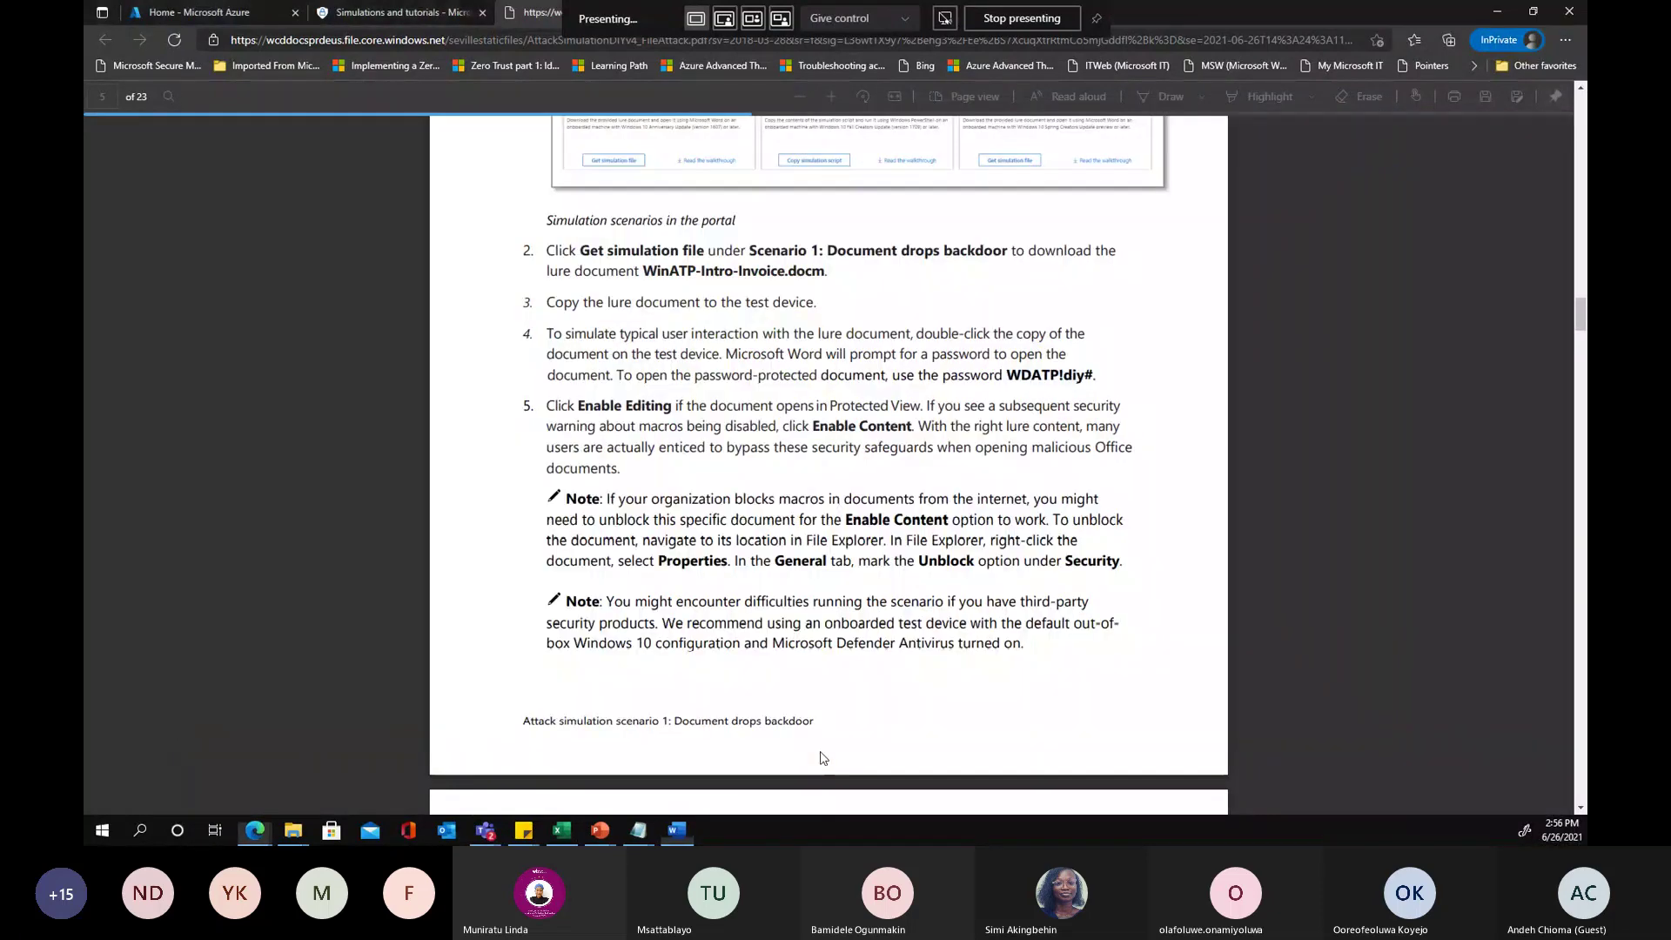
{"action": "scroll", "coordinate": [684, 430], "scroll_direction": "down", "scroll_amount": 1}
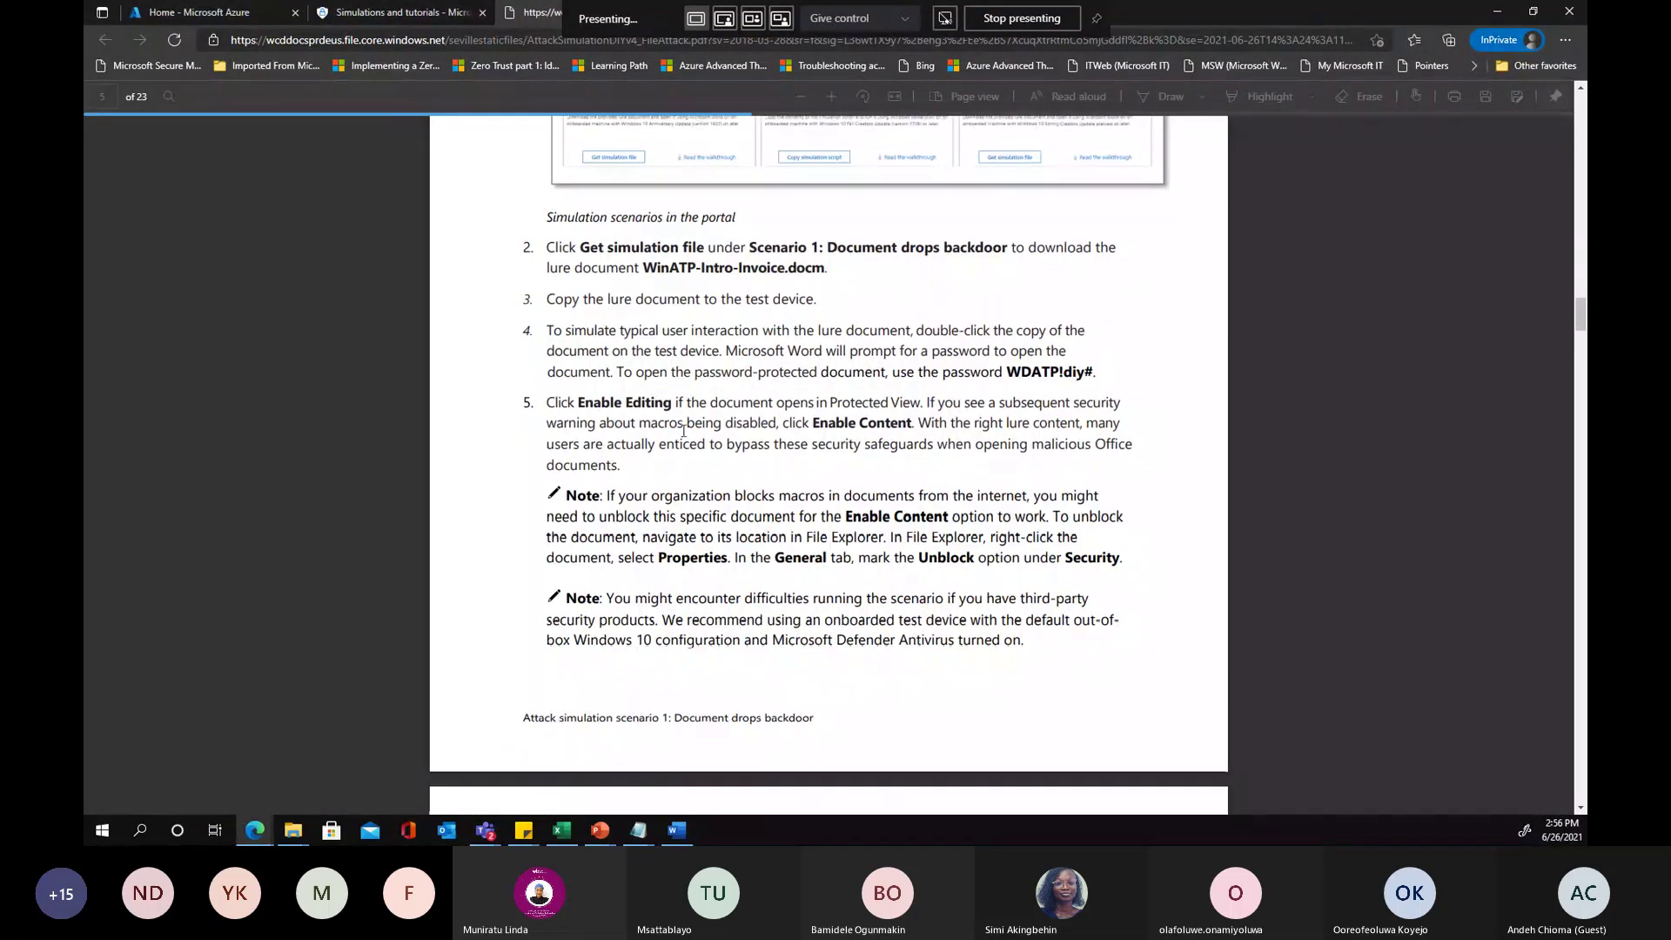
{"action": "left_click", "coordinate": [677, 831]}
{"action": "left_click", "coordinate": [653, 768]}
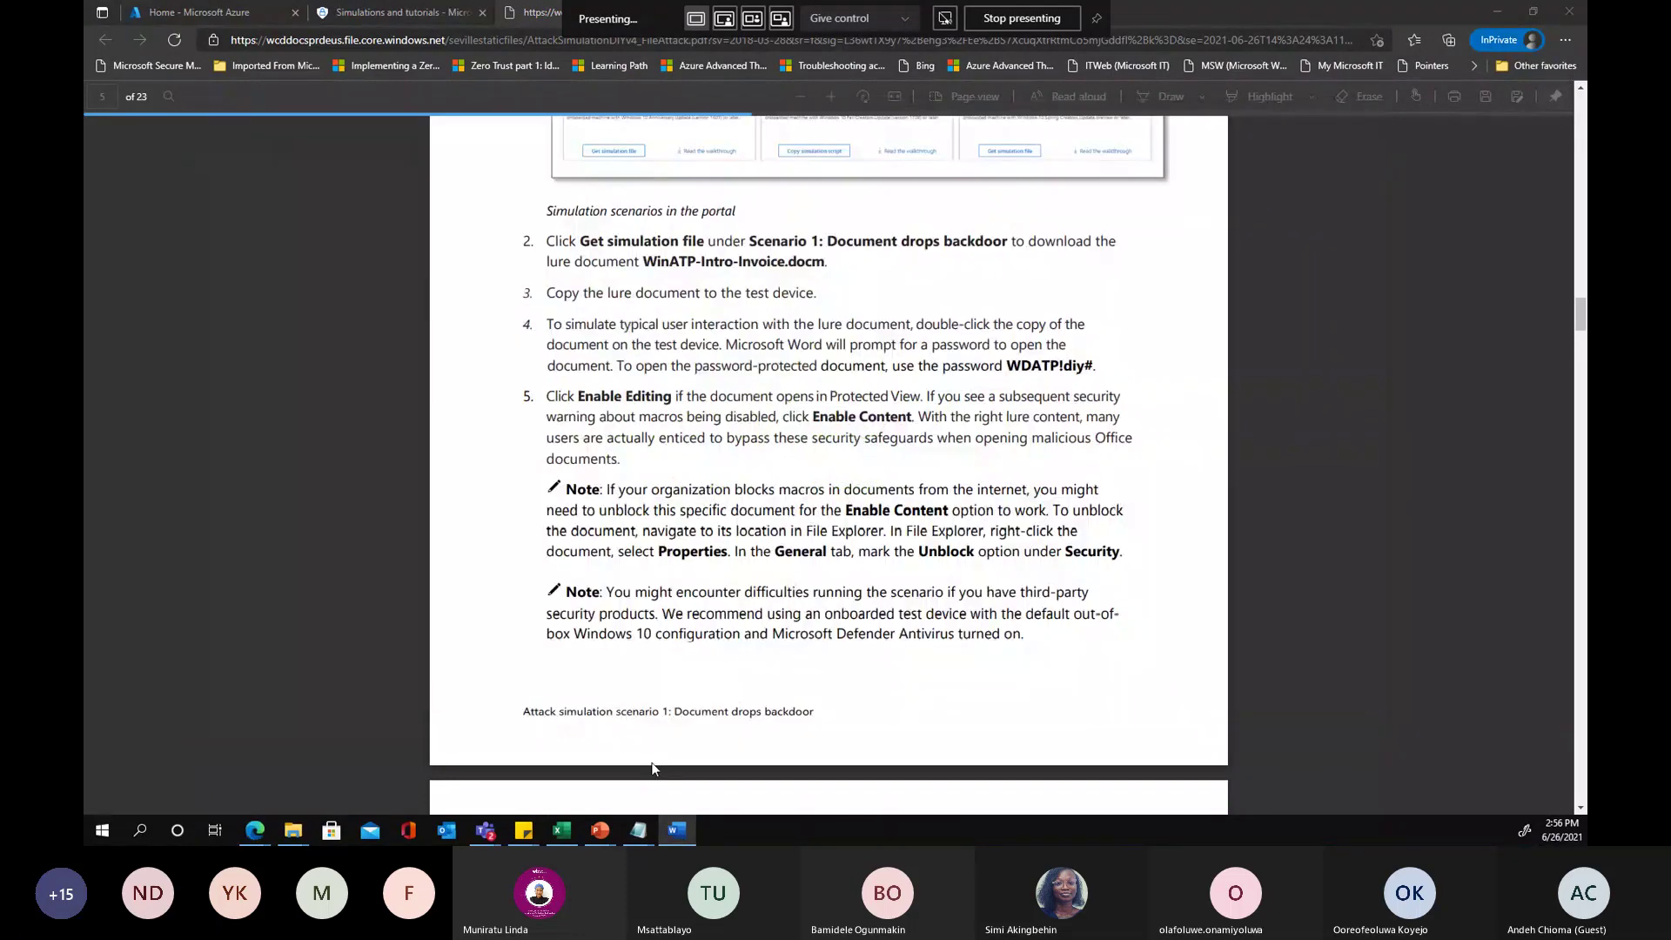
Read the remaining walkthrough instructions for attack simulation scenario 1, from enabling editing through ending the WinATP-Intro-Backdoor.exe process
{"action": "scroll", "coordinate": [665, 443], "scroll_direction": "down", "scroll_amount": 3}
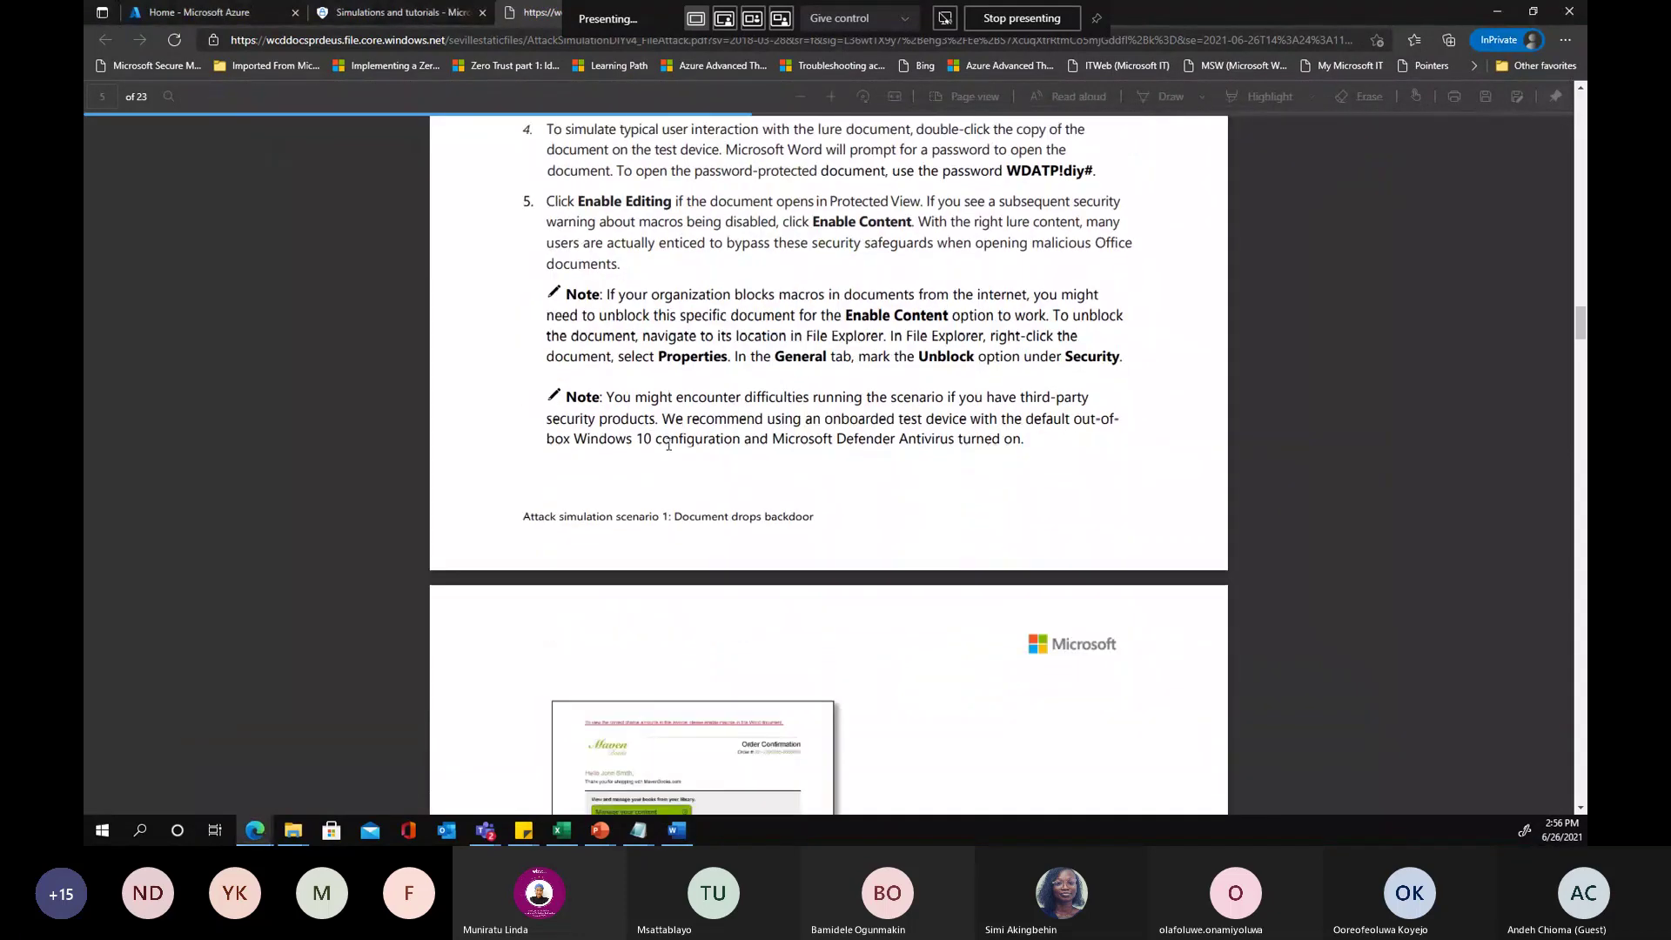
{"action": "scroll", "coordinate": [843, 355], "scroll_direction": "down", "scroll_amount": 1}
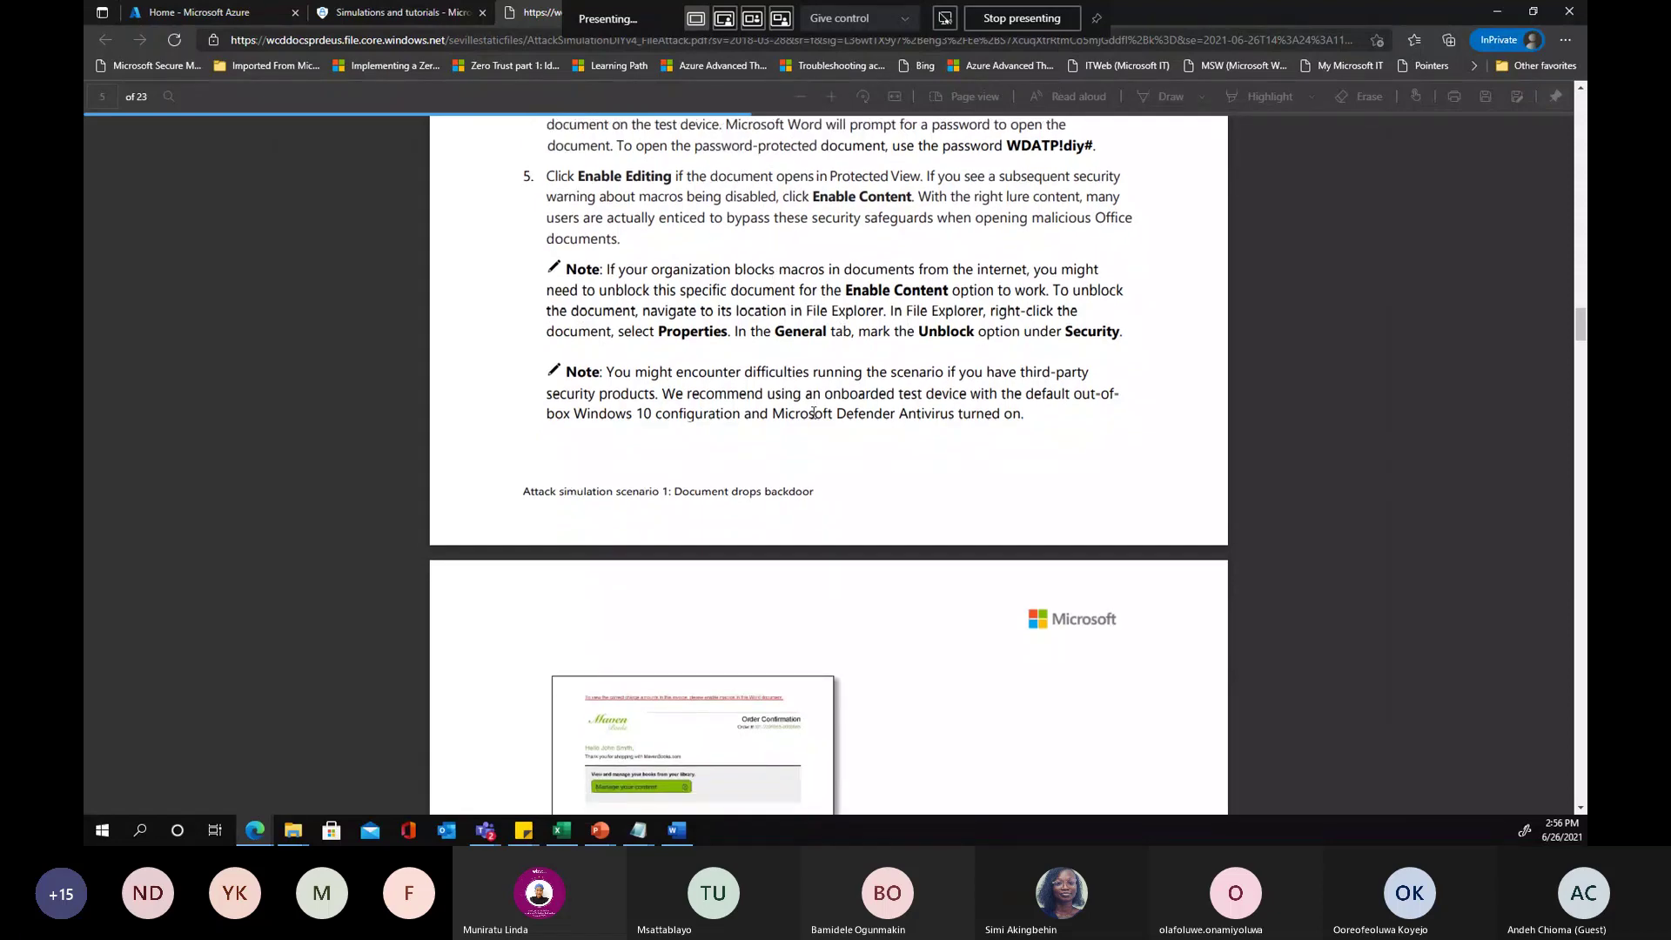
{"action": "scroll", "coordinate": [813, 414], "scroll_direction": "down", "scroll_amount": 2}
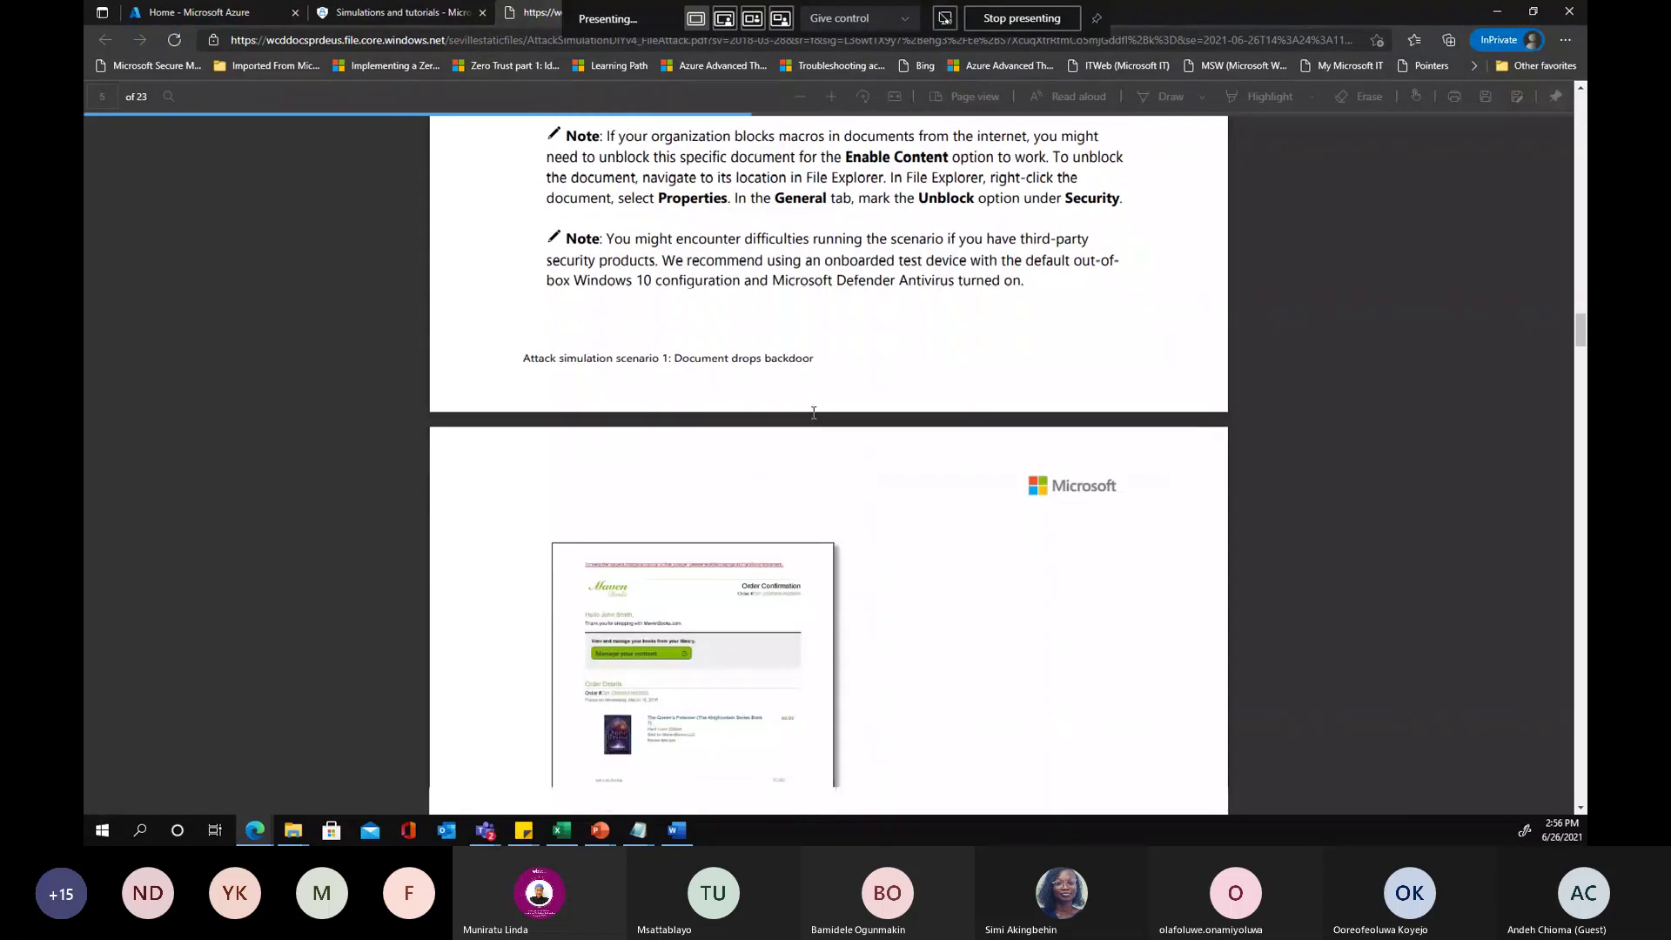
{"action": "scroll", "coordinate": [814, 413], "scroll_direction": "down", "scroll_amount": 8}
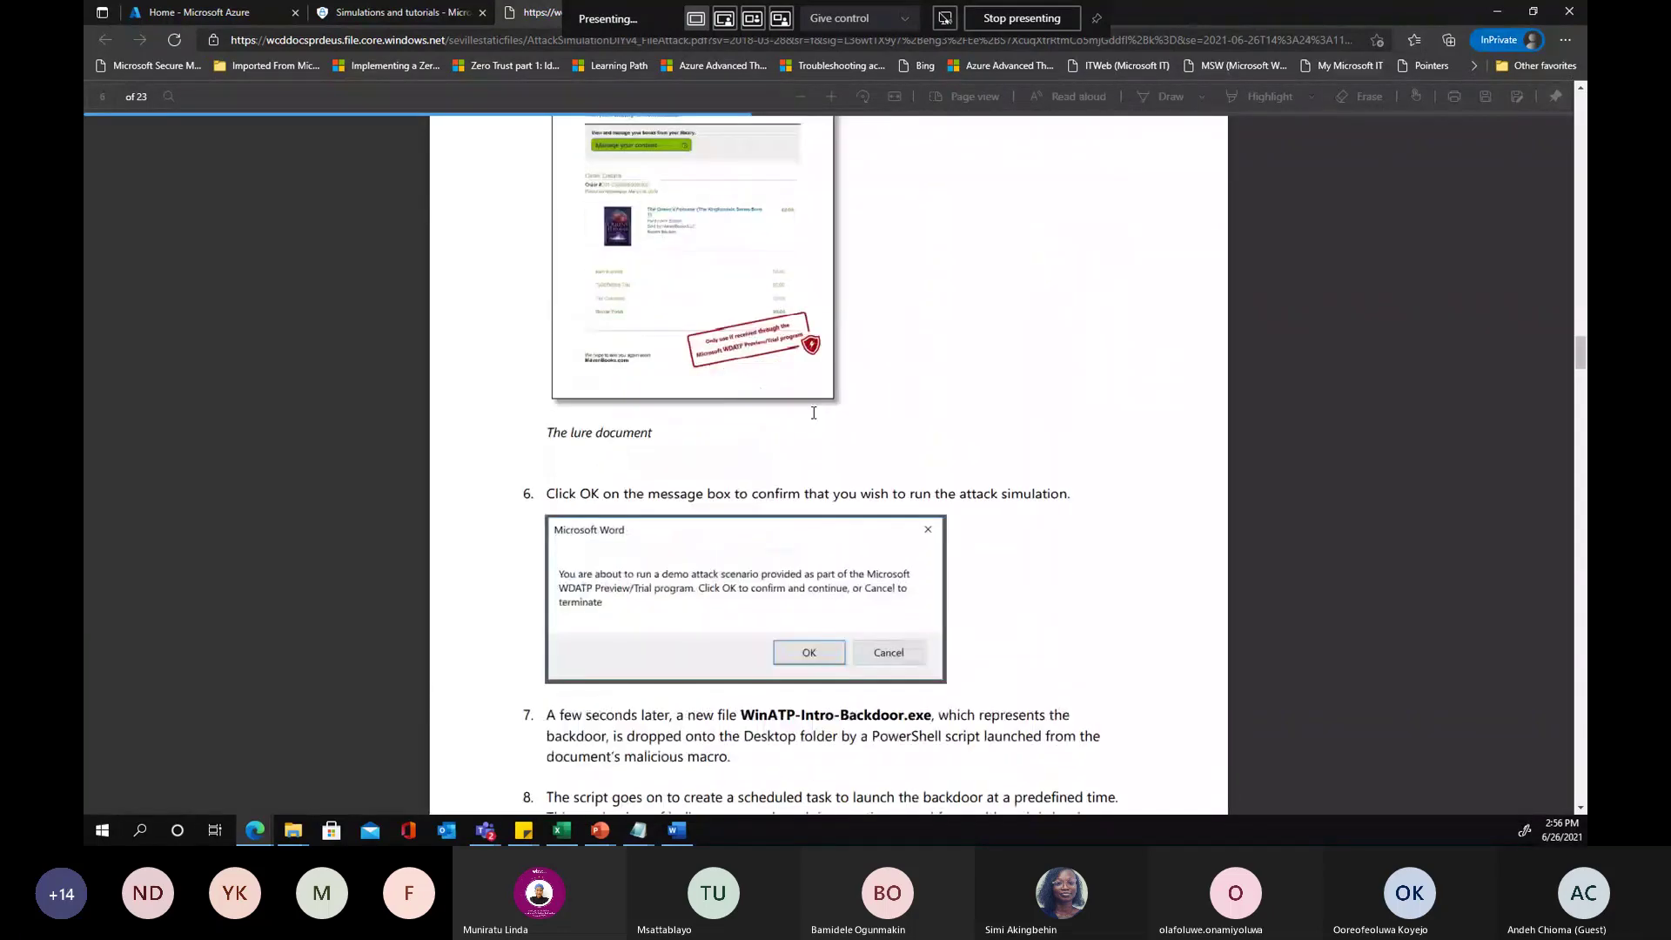
{"action": "scroll", "coordinate": [814, 414], "scroll_direction": "down", "scroll_amount": 2}
{"action": "scroll", "coordinate": [874, 632], "scroll_direction": "down", "scroll_amount": 2}
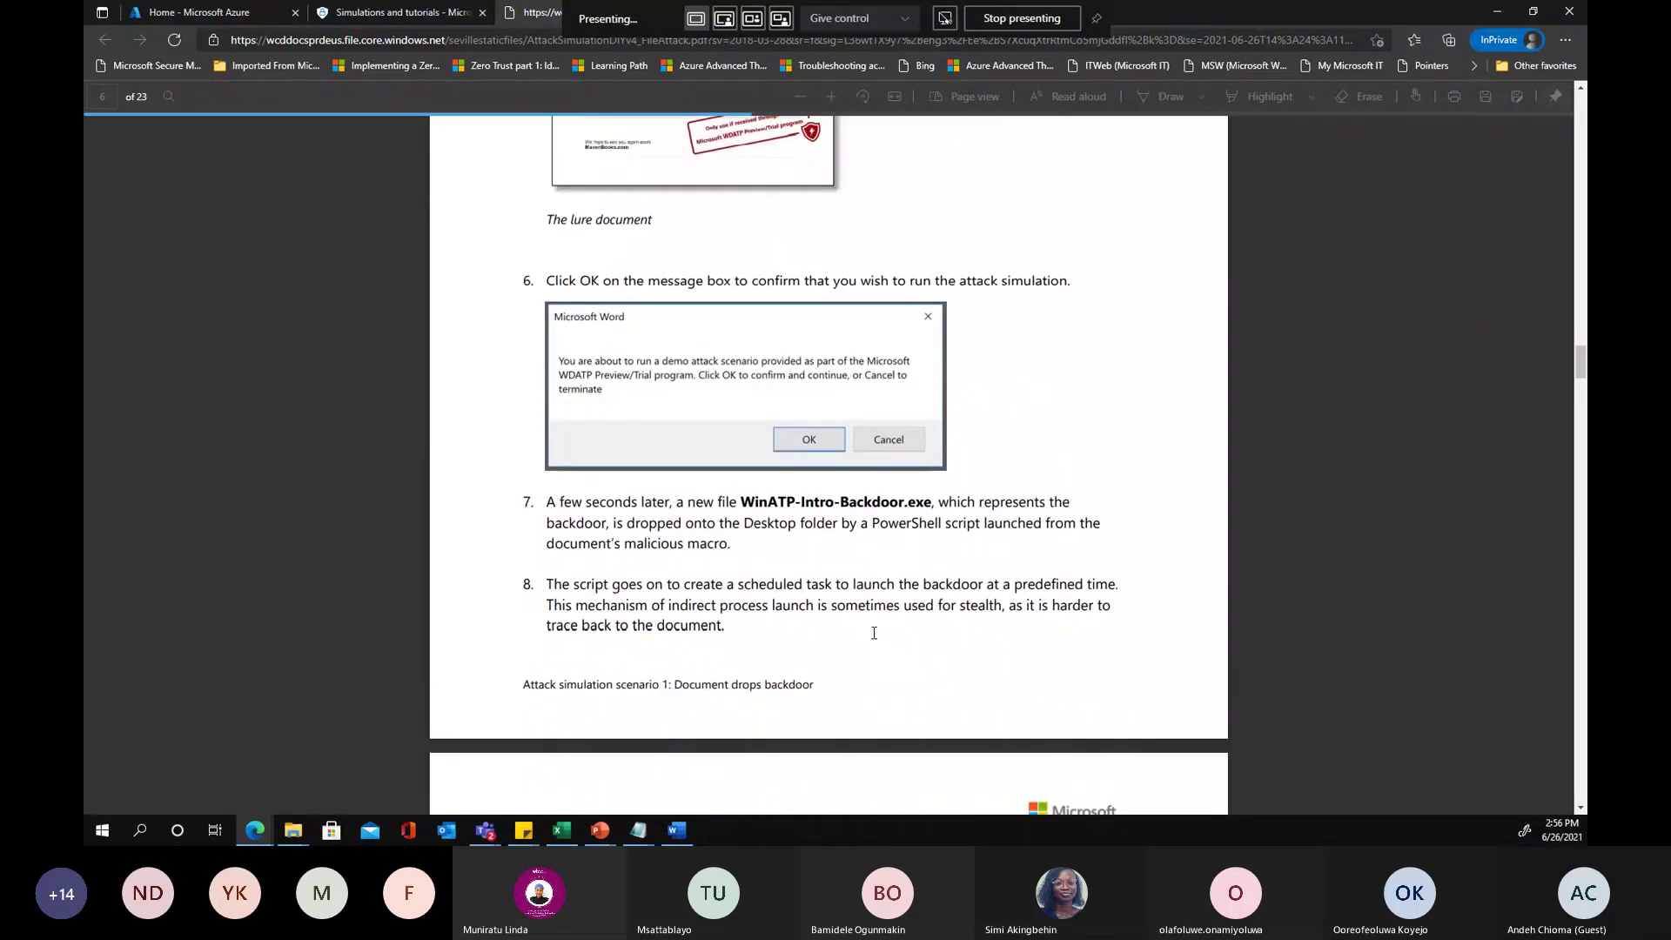
{"action": "left_click_drag", "start_coordinate": [742, 502], "coordinate": [908, 504]}
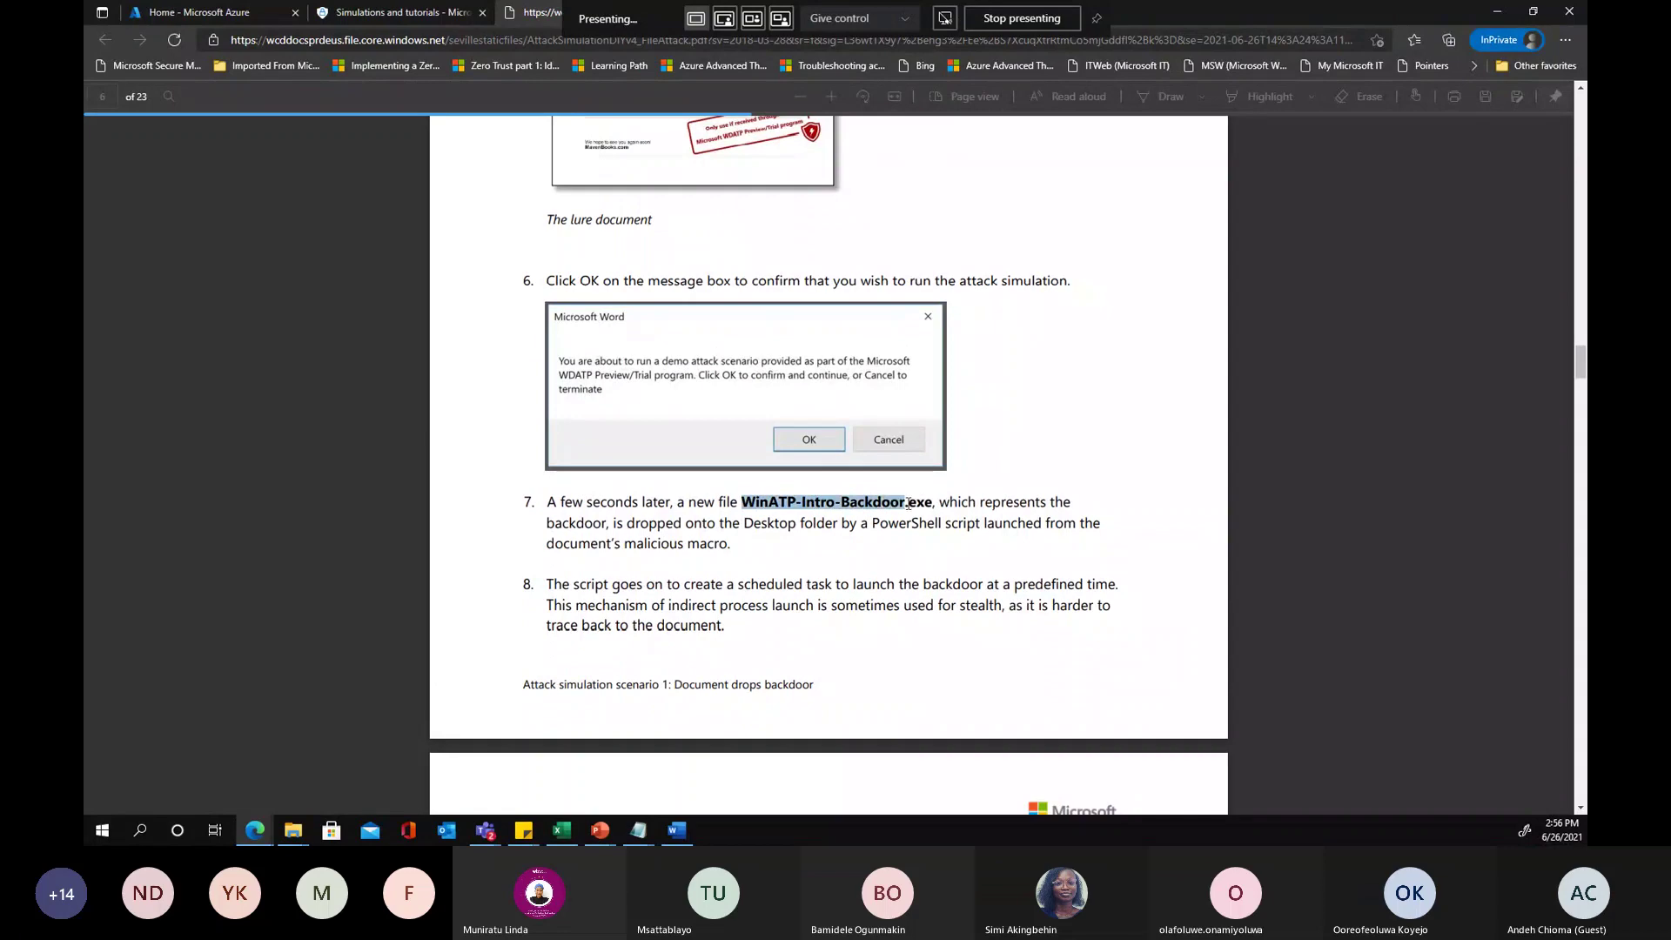
{"action": "scroll", "coordinate": [914, 503], "scroll_direction": "down", "scroll_amount": 5}
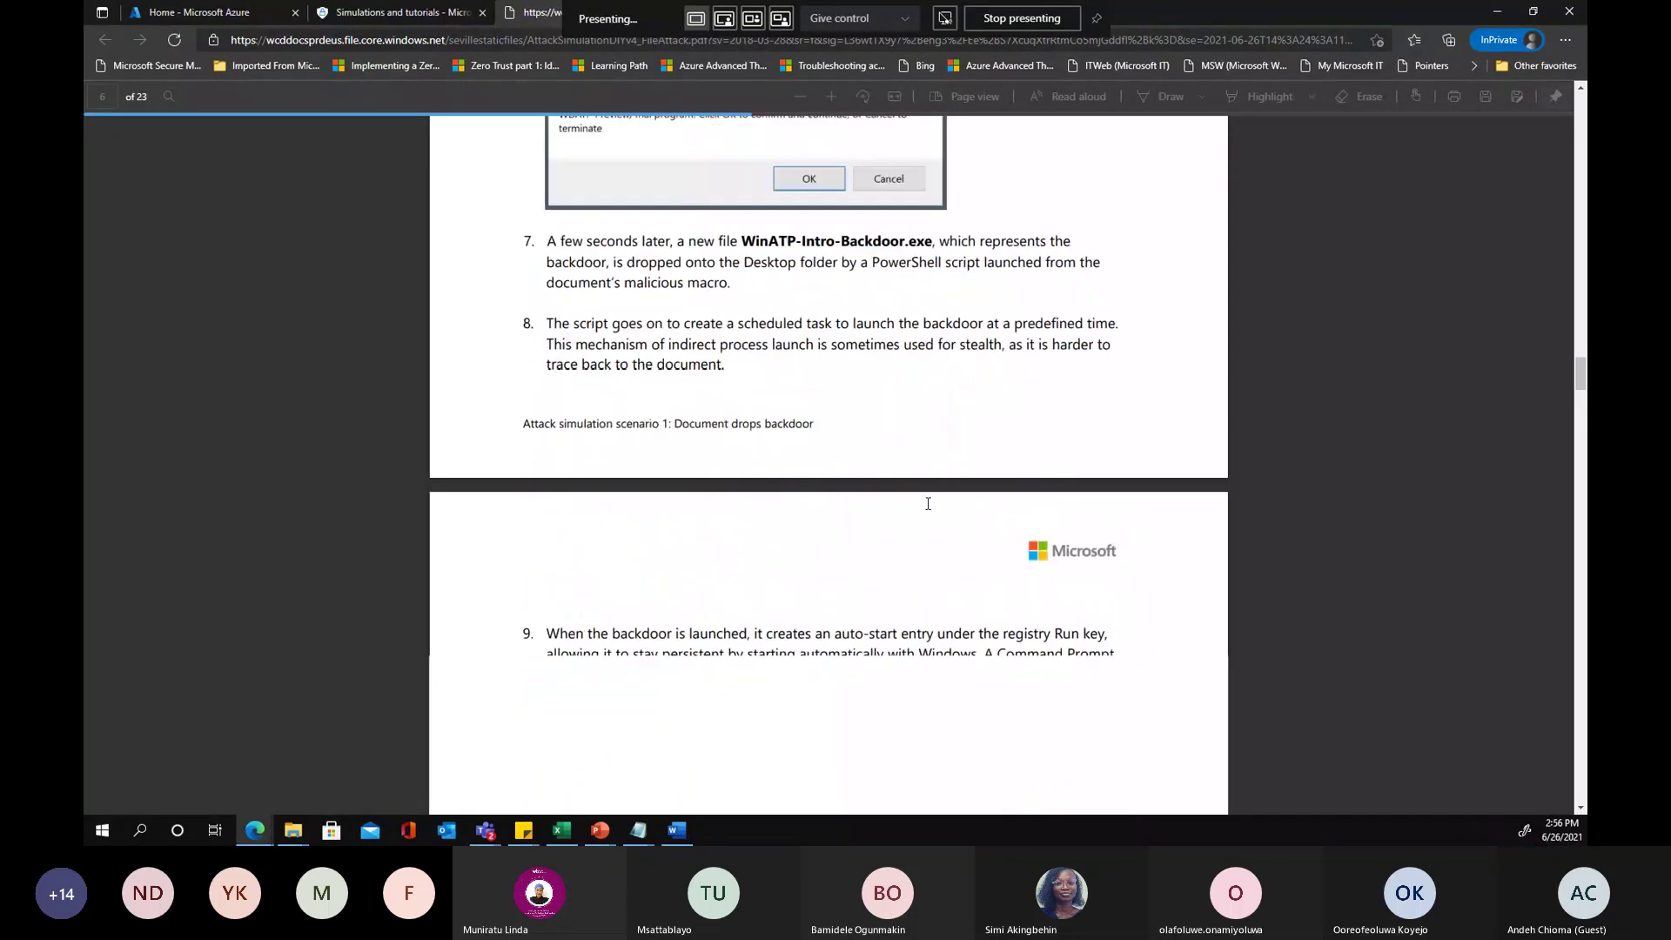
{"action": "scroll", "coordinate": [928, 503], "scroll_direction": "down", "scroll_amount": 3}
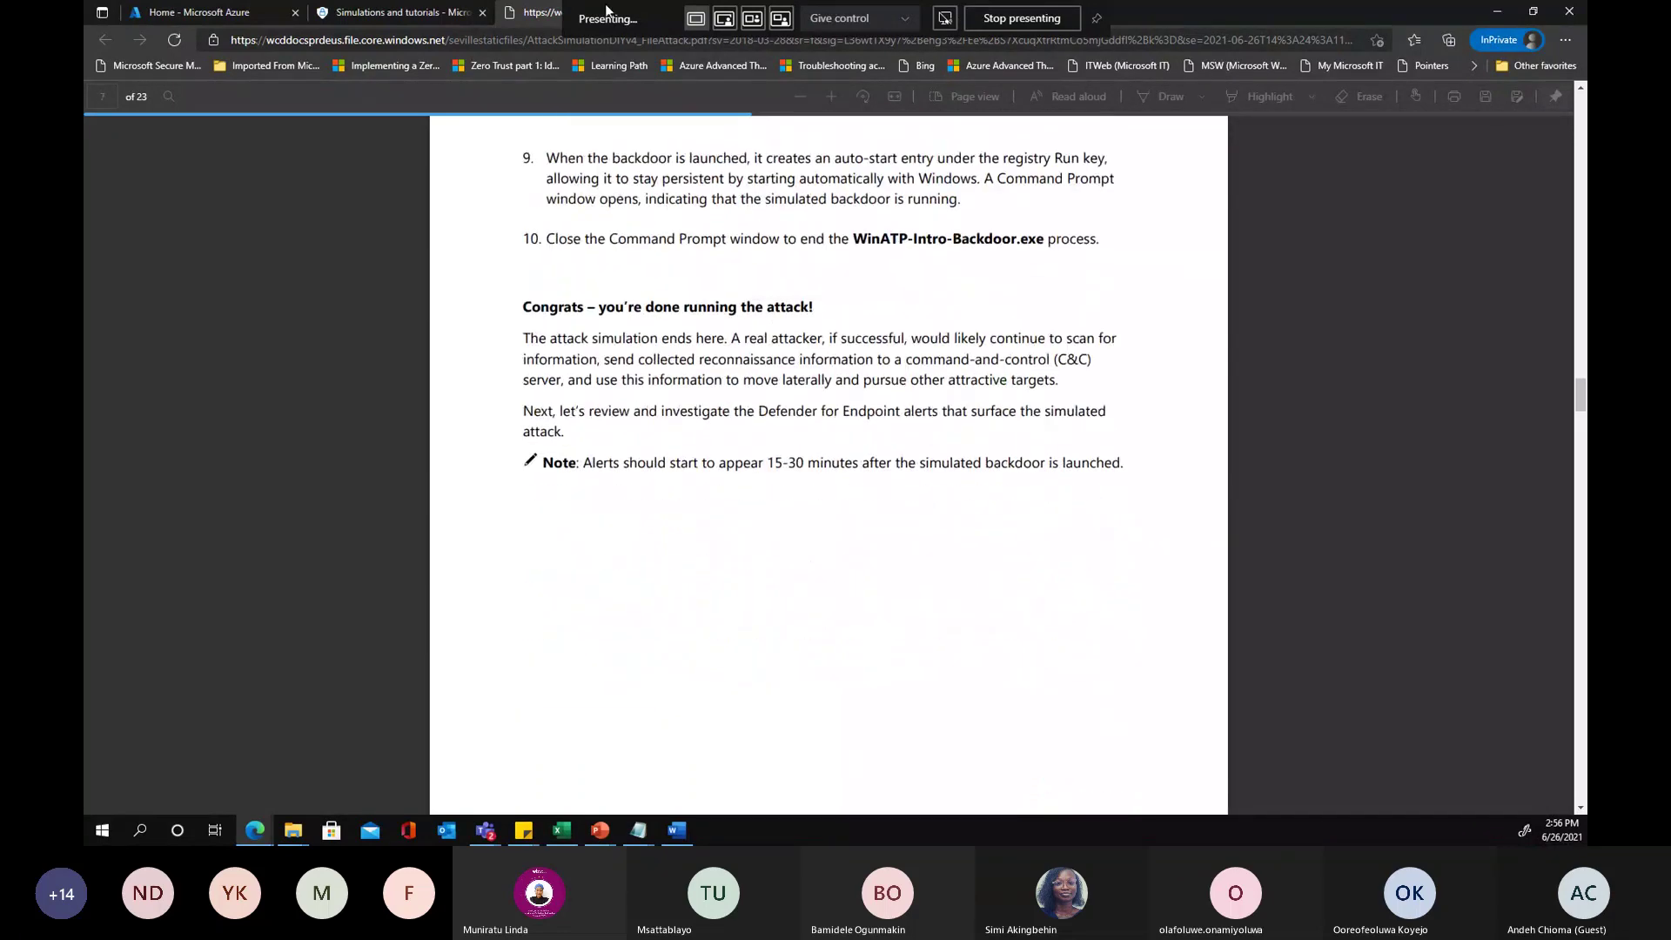
Close the attack simulation walkthrough PDF and return to the list of tutorials
{"action": "right_click", "coordinate": [535, 14]}
{"action": "key", "text": "Escape"}
{"action": "key", "text": "ctrl+w"}
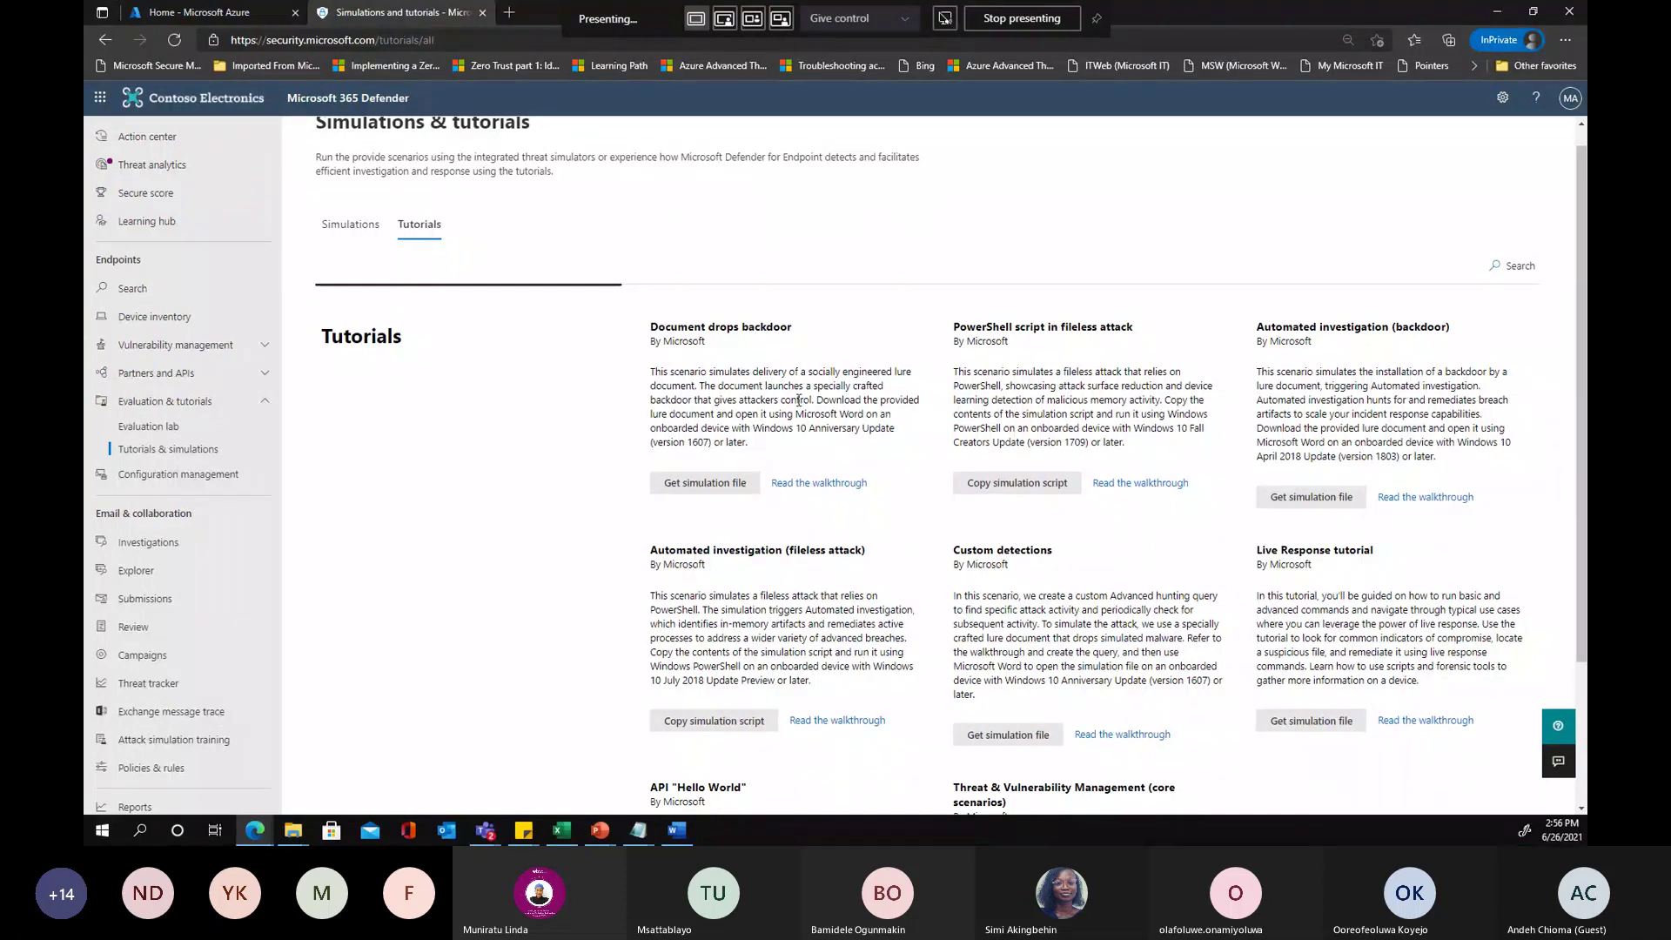
Look over the available tutorials, including Document drops backdoor, Automated investigation (backdoor) and Threat & Vulnerability Management
{"action": "scroll", "coordinate": [798, 400], "scroll_direction": "up", "scroll_amount": 1}
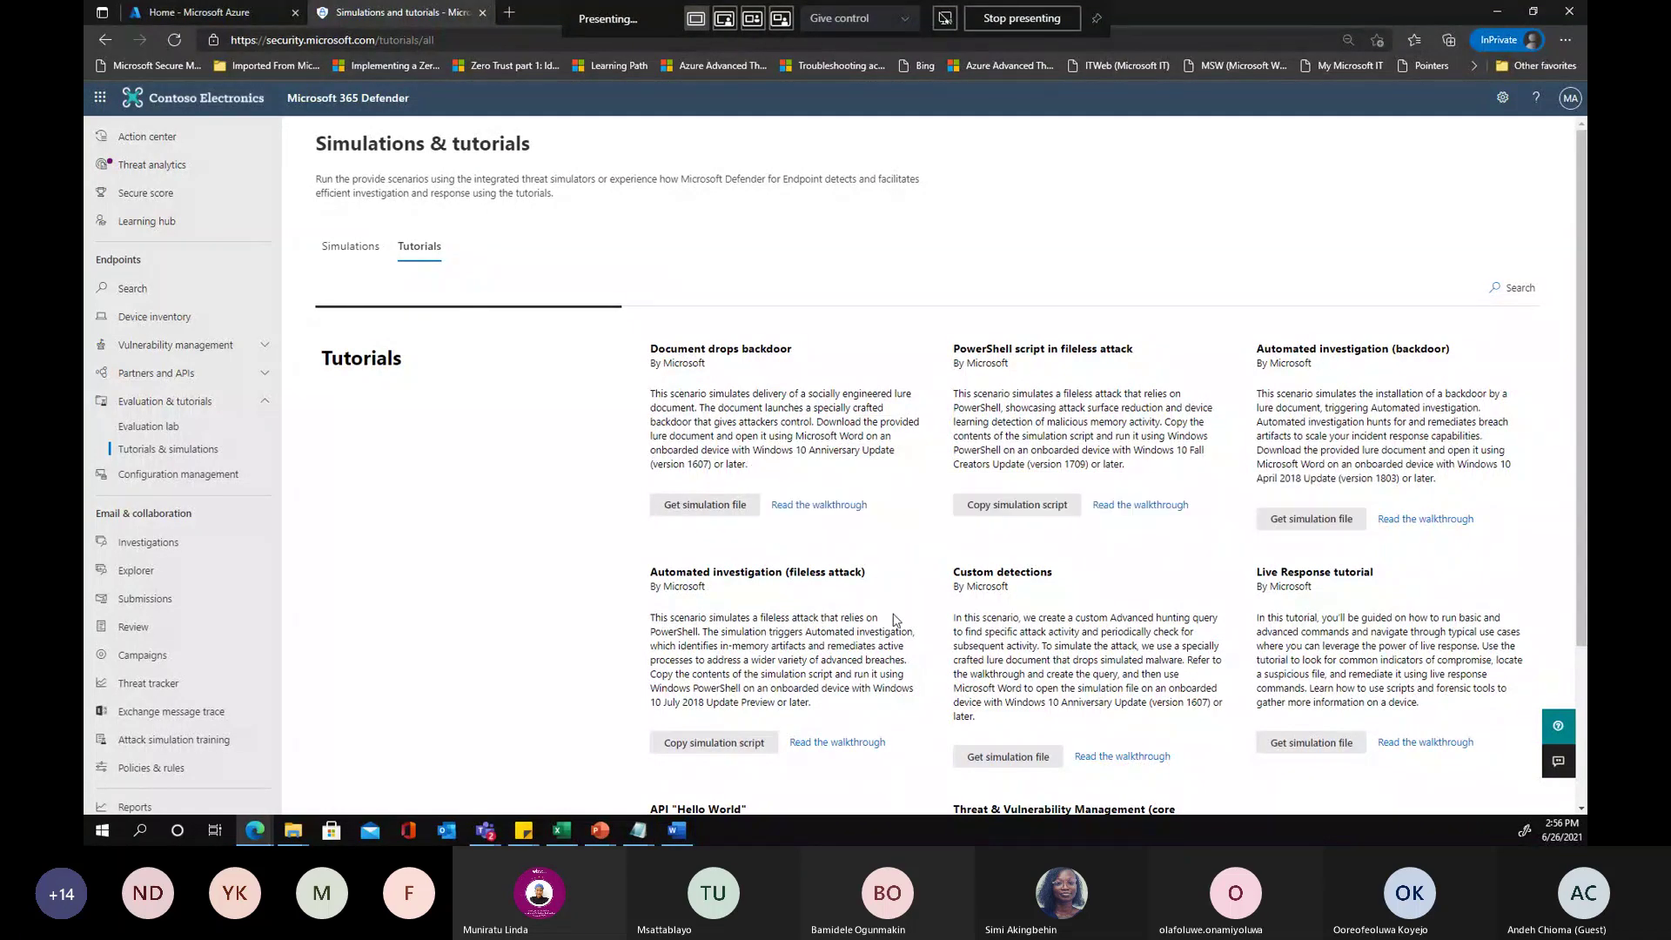
{"action": "scroll", "coordinate": [894, 619], "scroll_direction": "down", "scroll_amount": 2}
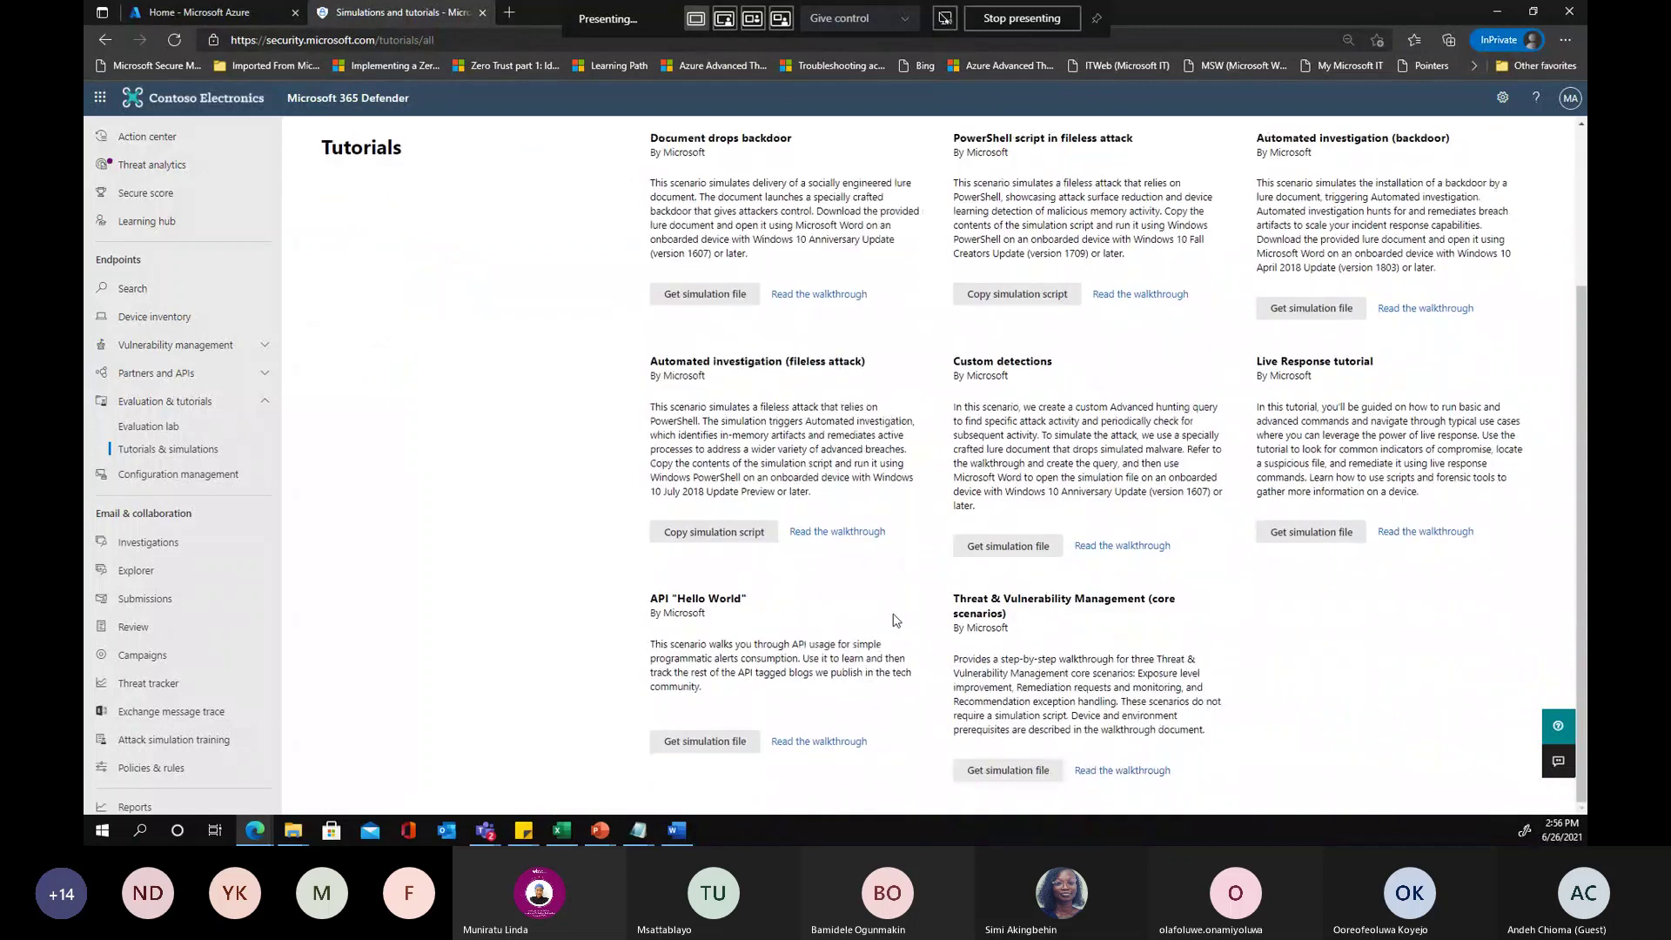
{"action": "scroll", "coordinate": [894, 618], "scroll_direction": "up", "scroll_amount": 2}
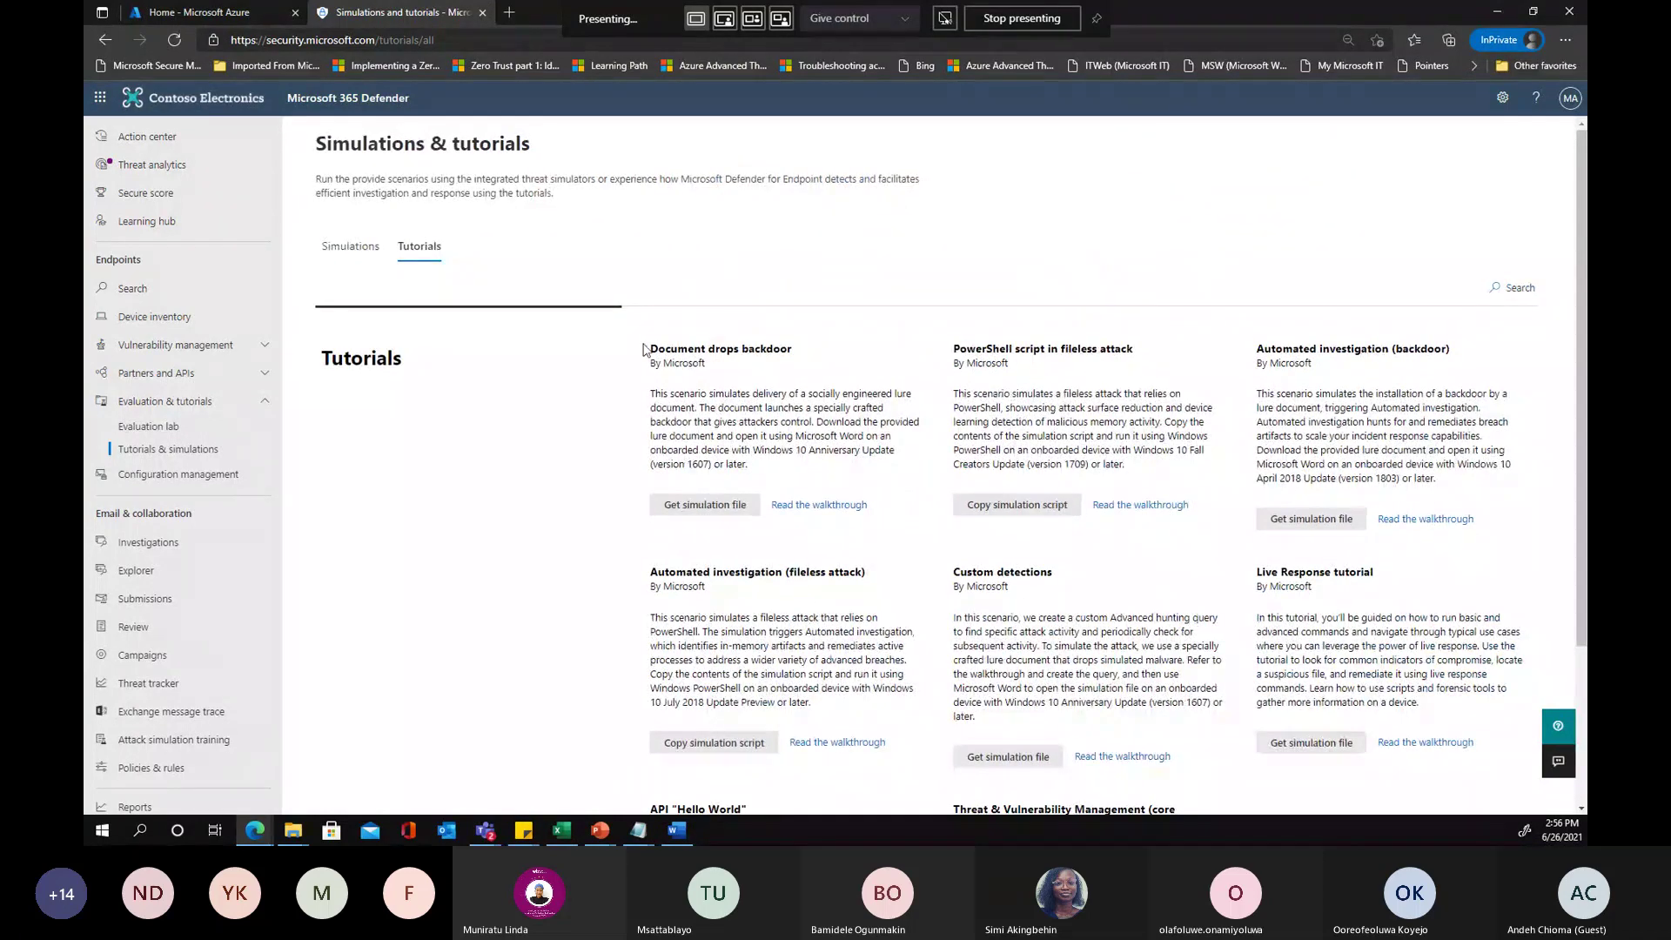
{"action": "left_click_drag", "start_coordinate": [652, 347], "coordinate": [900, 367]}
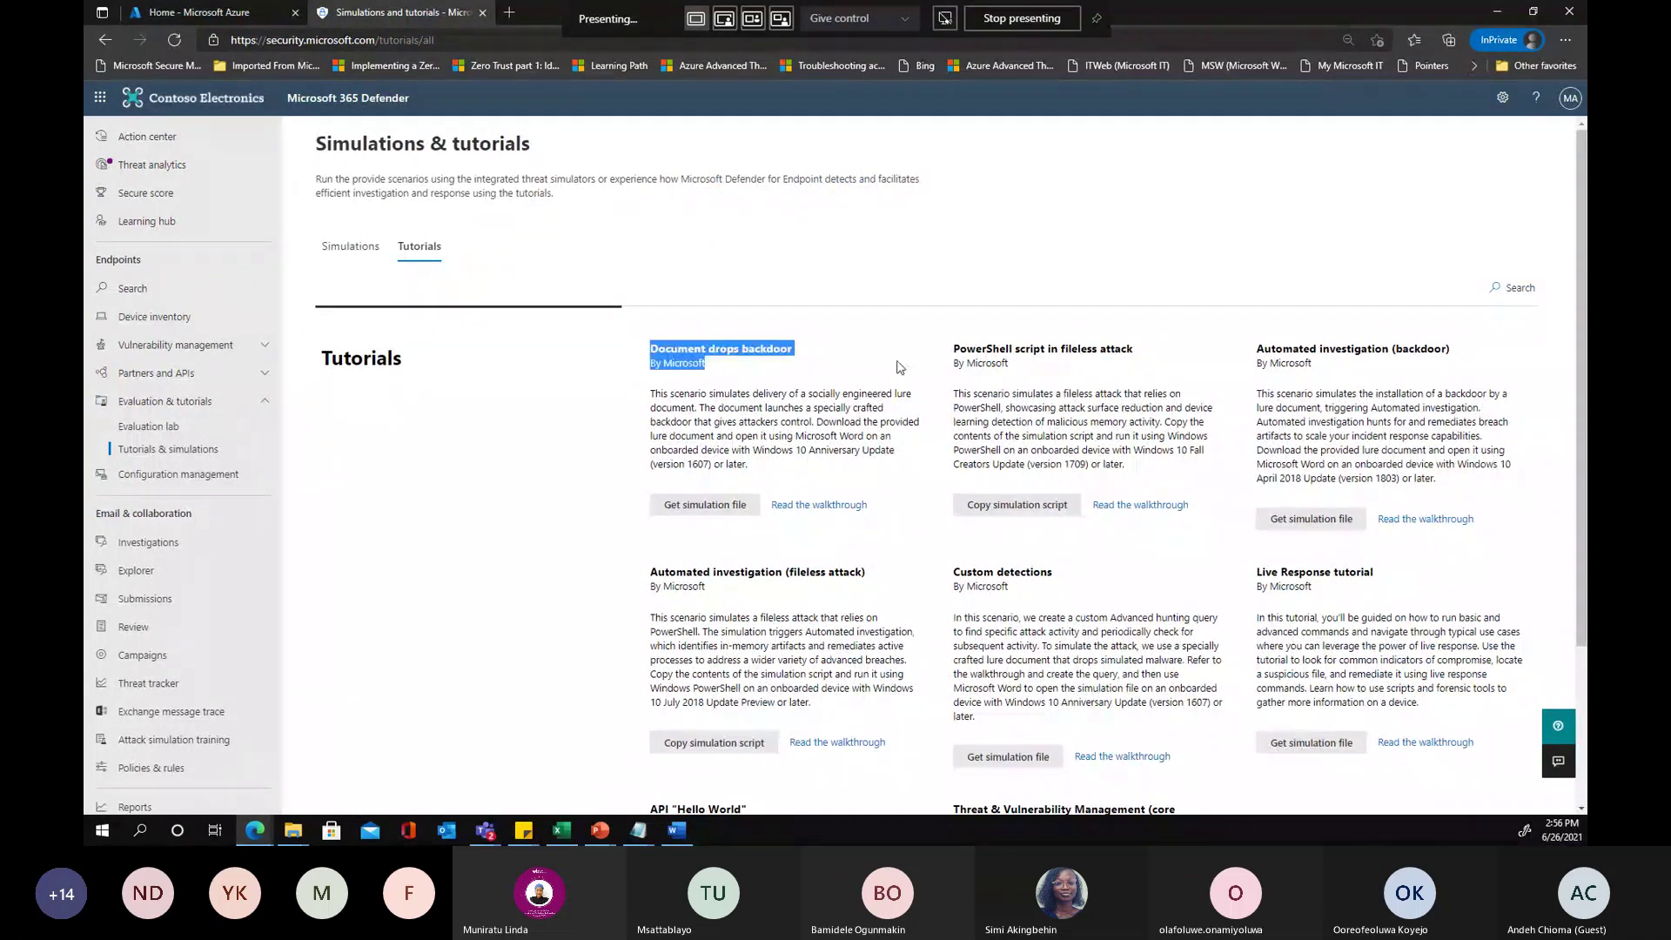
{"action": "left_click", "coordinate": [900, 368]}
{"action": "scroll", "coordinate": [1086, 638], "scroll_direction": "down", "scroll_amount": 1}
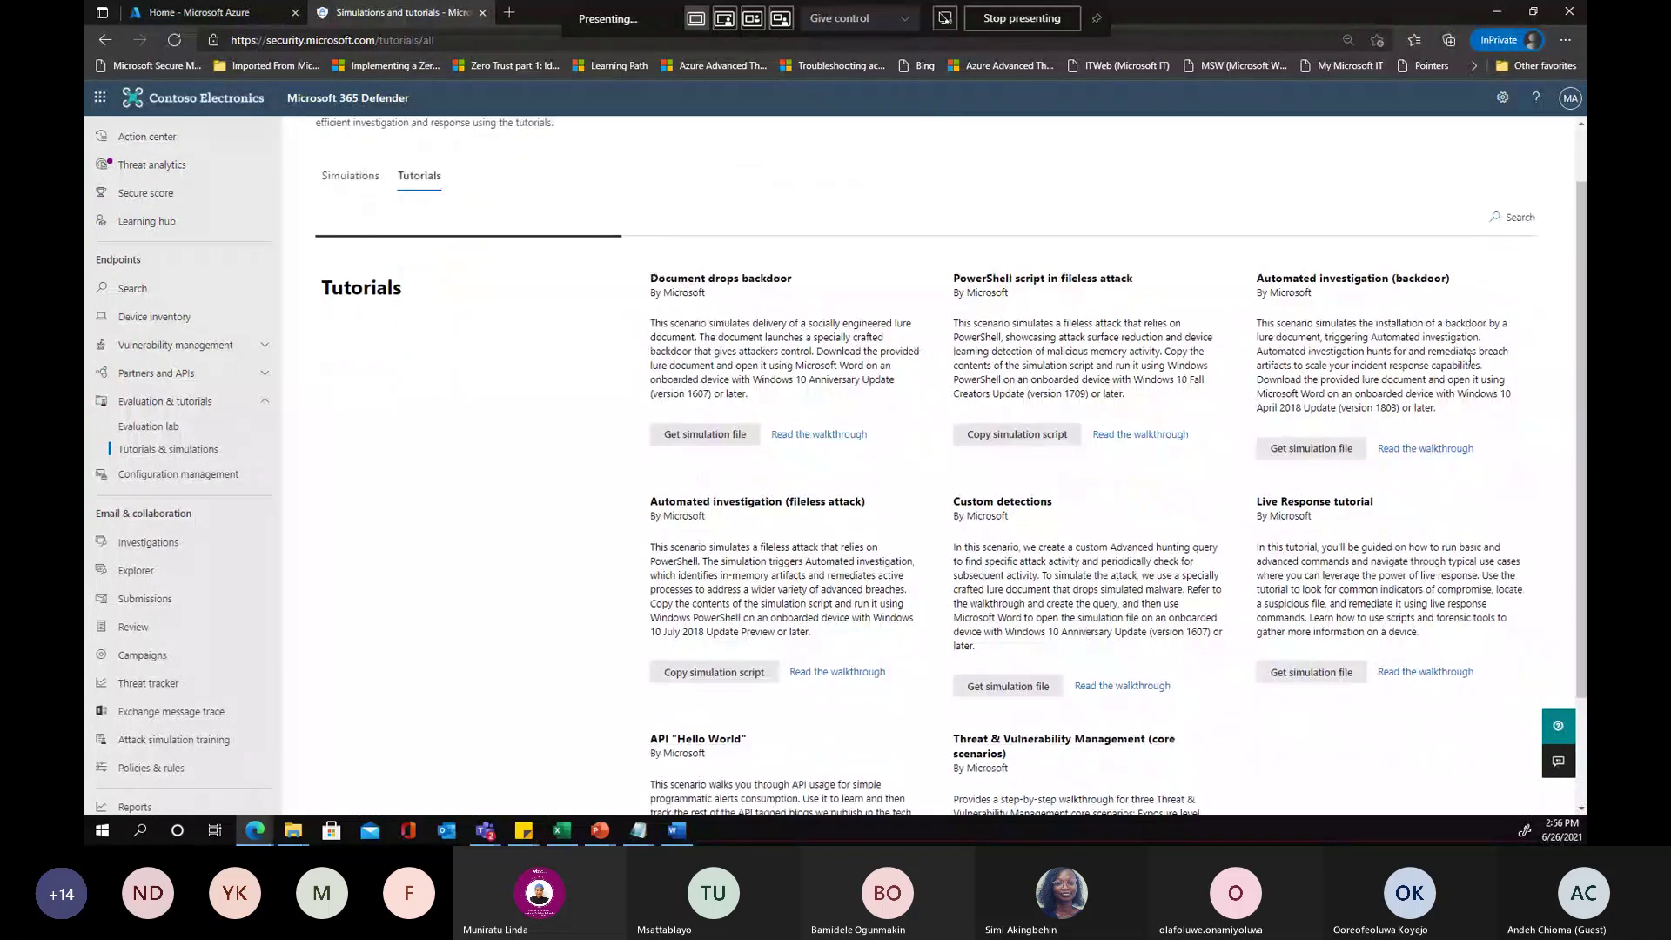
{"action": "triple_click", "coordinate": [1258, 275]}
{"action": "left_click", "coordinate": [1315, 338]}
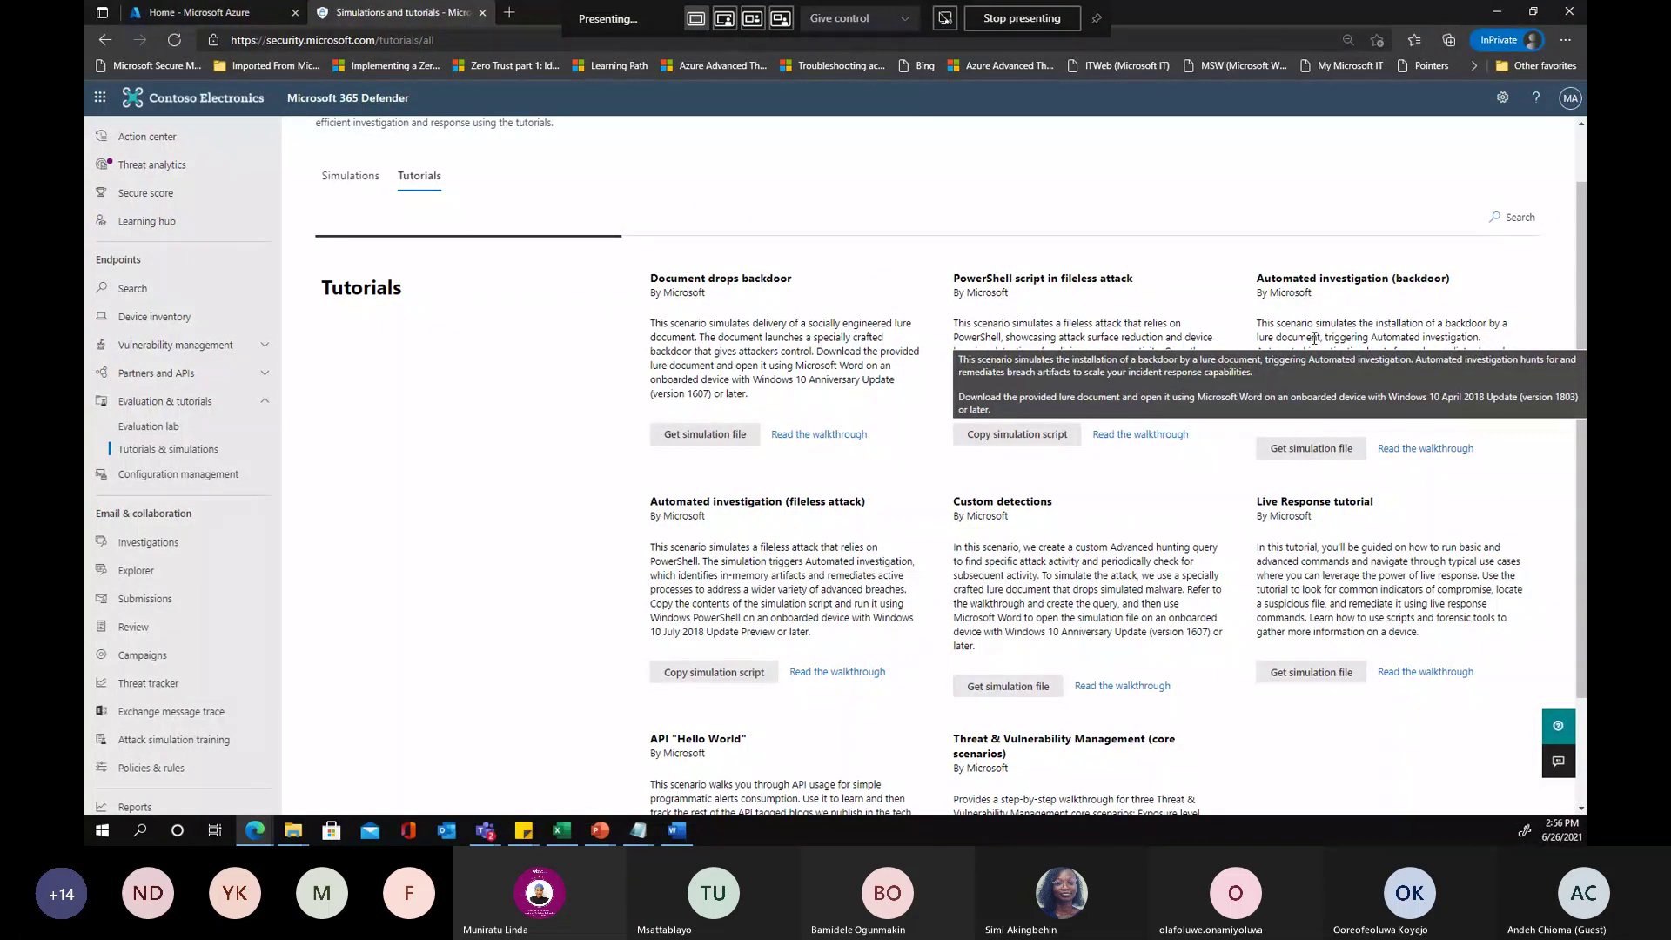
{"action": "scroll", "coordinate": [1315, 337], "scroll_direction": "down", "scroll_amount": 2}
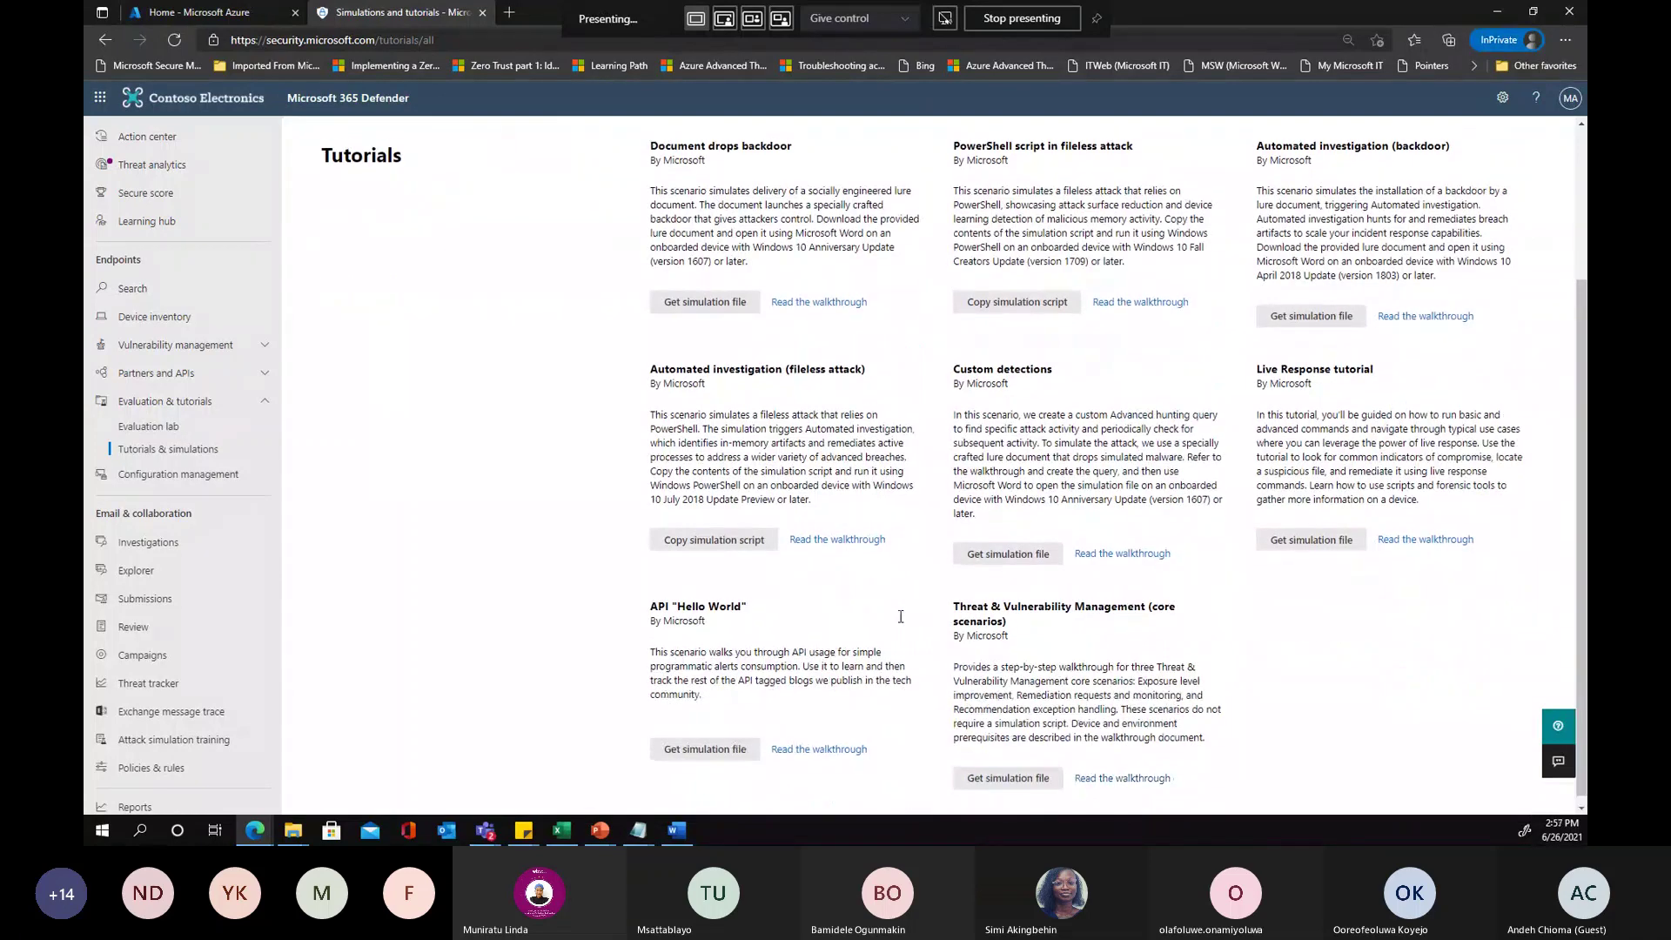
{"action": "scroll", "coordinate": [901, 617], "scroll_direction": "up", "scroll_amount": 1}
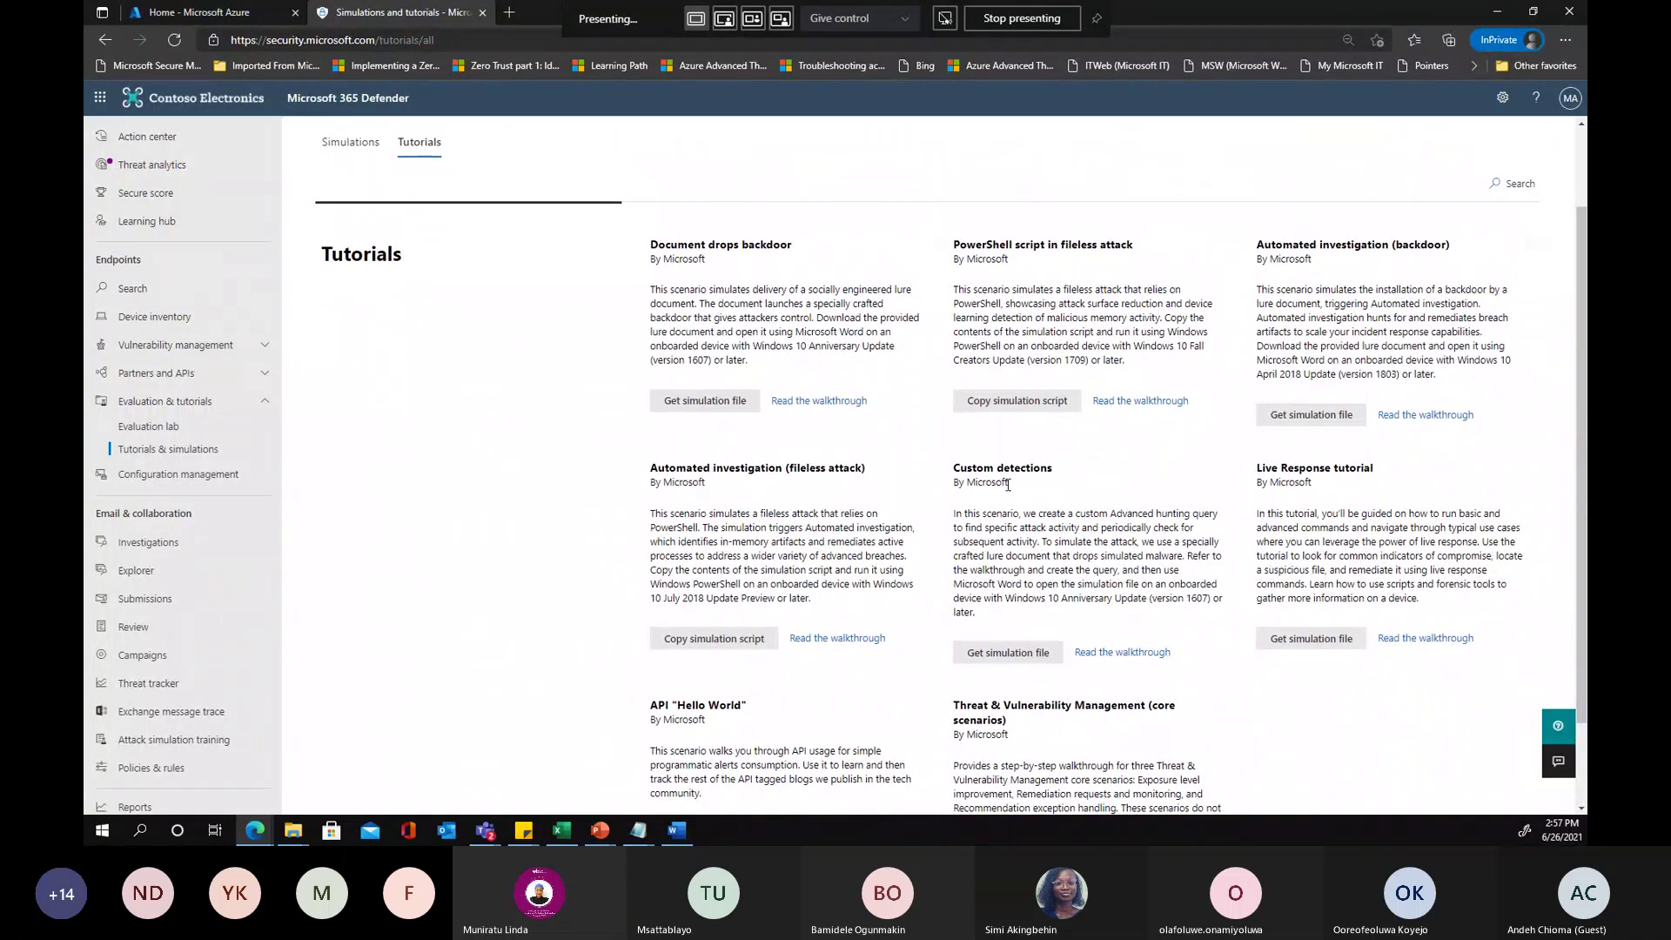
{"action": "scroll", "coordinate": [1008, 485], "scroll_direction": "up", "scroll_amount": 1}
{"action": "scroll", "coordinate": [1008, 485], "scroll_direction": "up", "scroll_amount": 1}
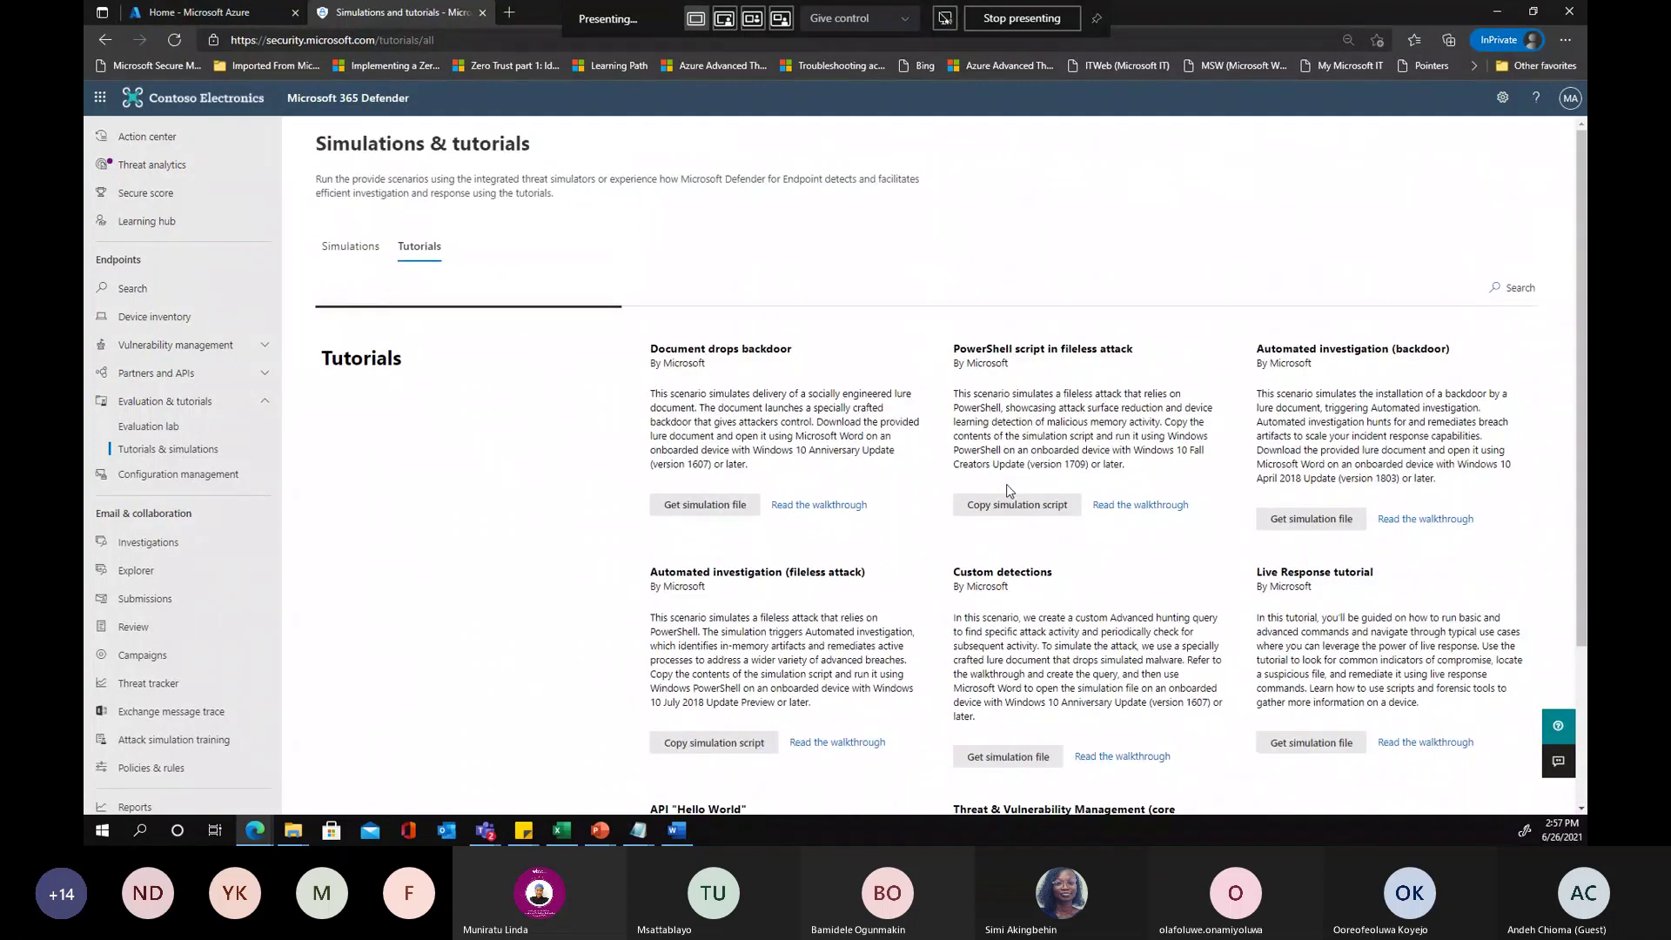
Display the simulations list and look over the entries from Microsoft, AttackIQ and SafeBreach
{"action": "left_click", "coordinate": [329, 252]}
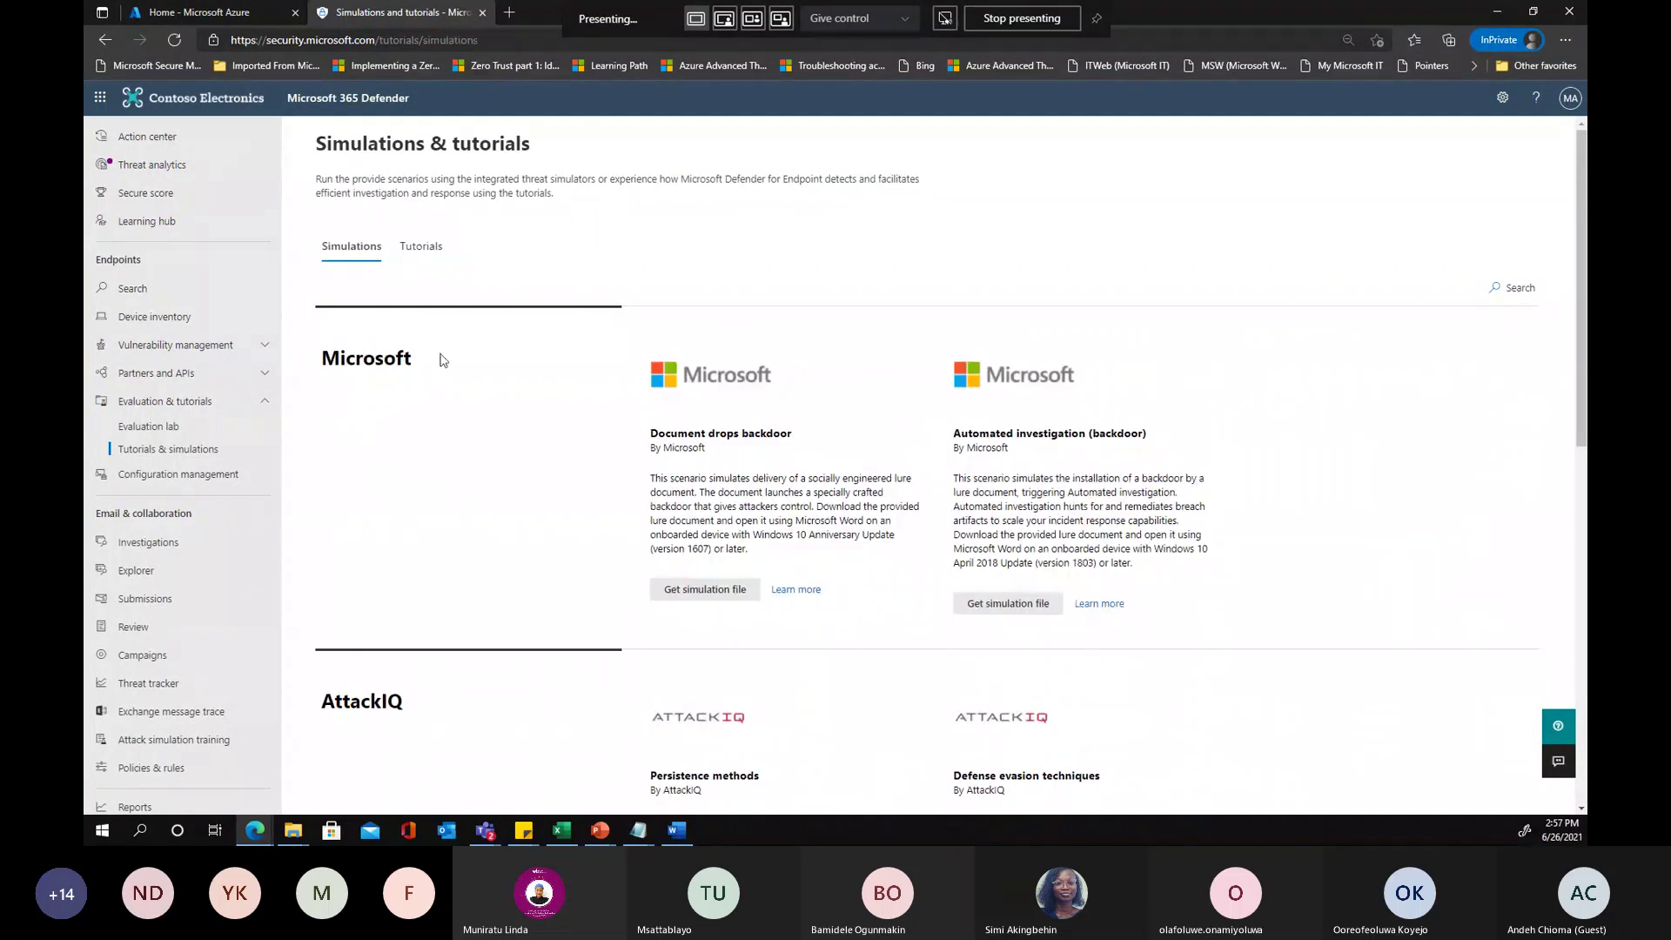
{"action": "scroll", "coordinate": [390, 366], "scroll_direction": "down", "scroll_amount": 2}
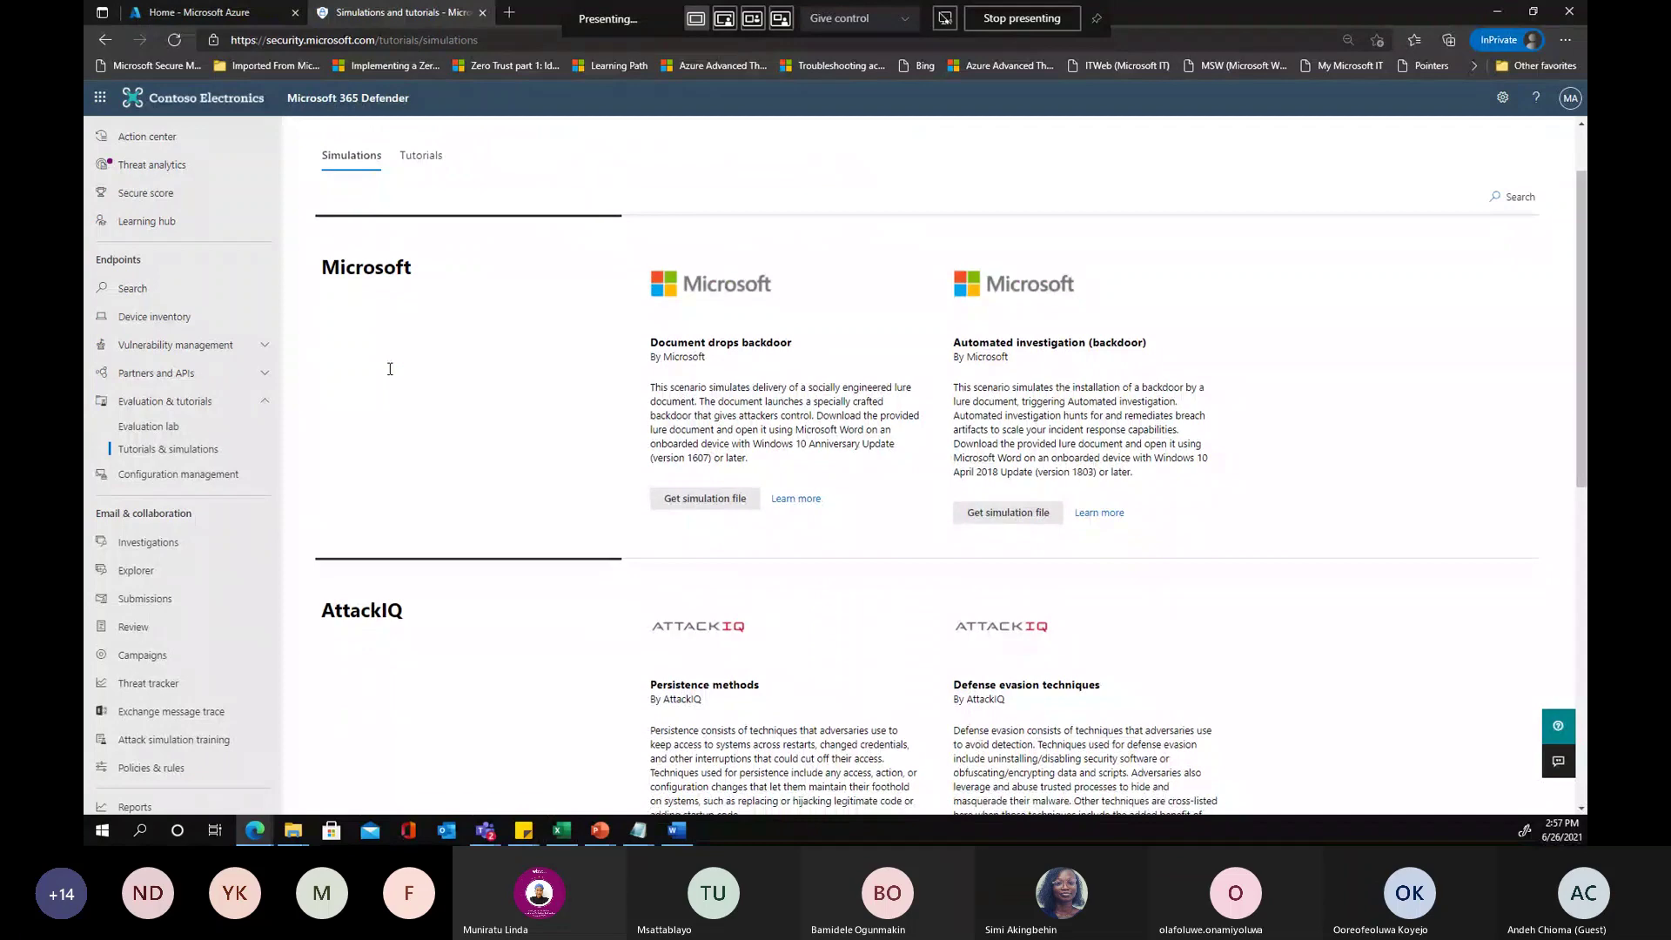
{"action": "scroll", "coordinate": [390, 369], "scroll_direction": "down", "scroll_amount": 1}
{"action": "scroll", "coordinate": [390, 369], "scroll_direction": "down", "scroll_amount": 4}
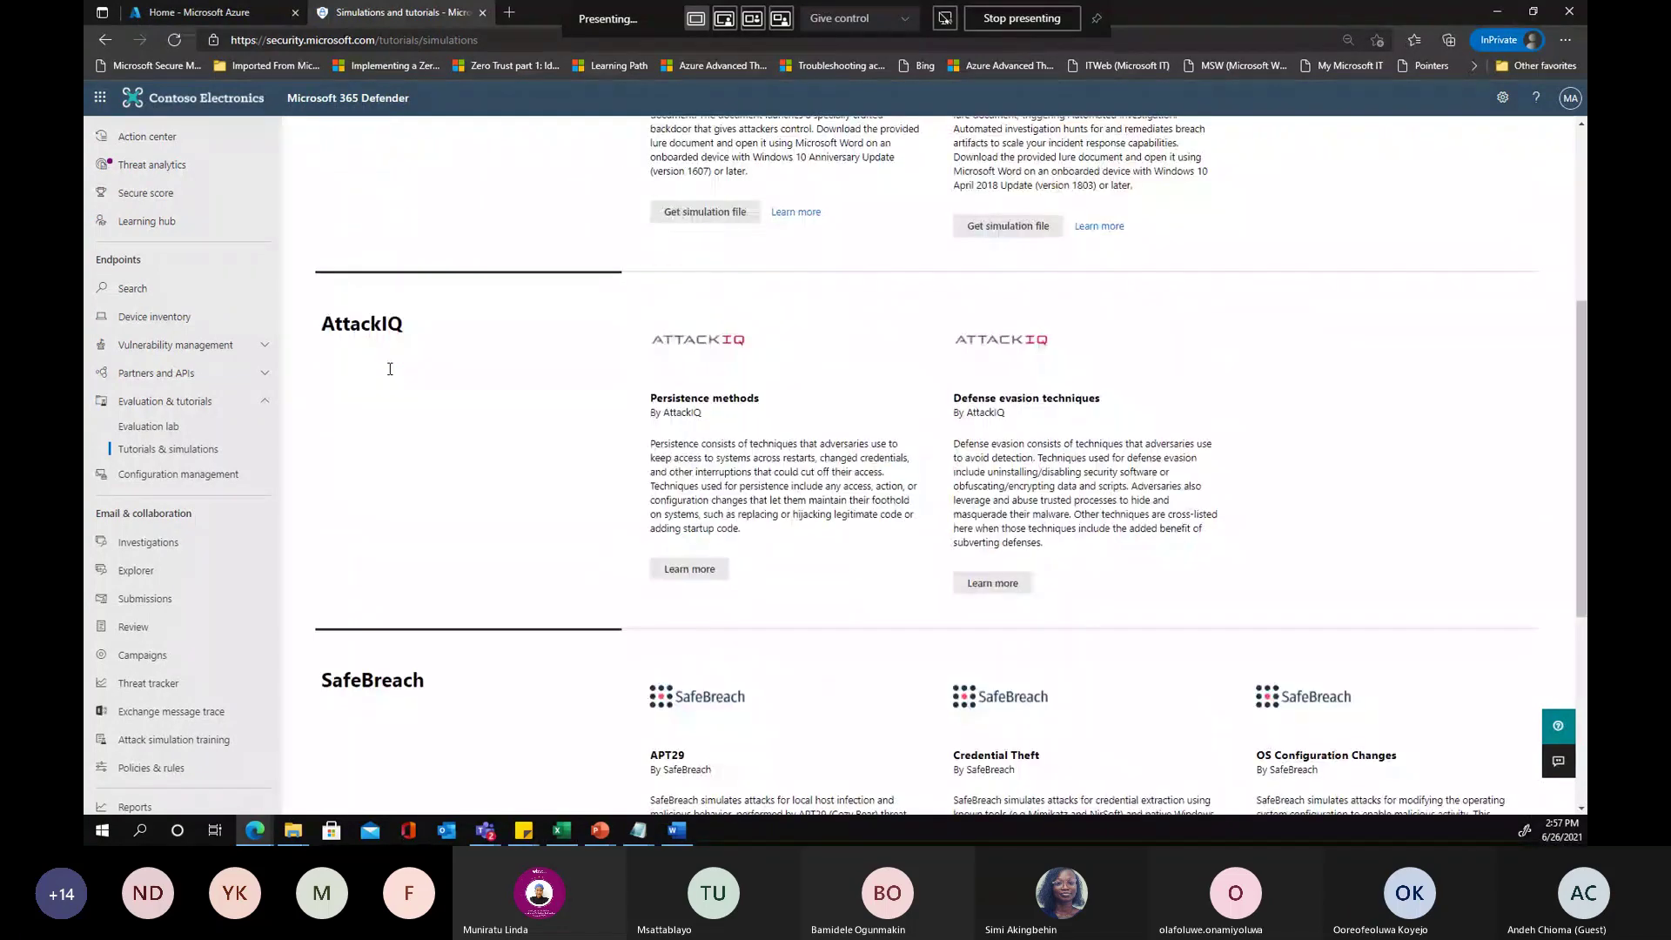
{"action": "scroll", "coordinate": [418, 435], "scroll_direction": "up", "scroll_amount": 2}
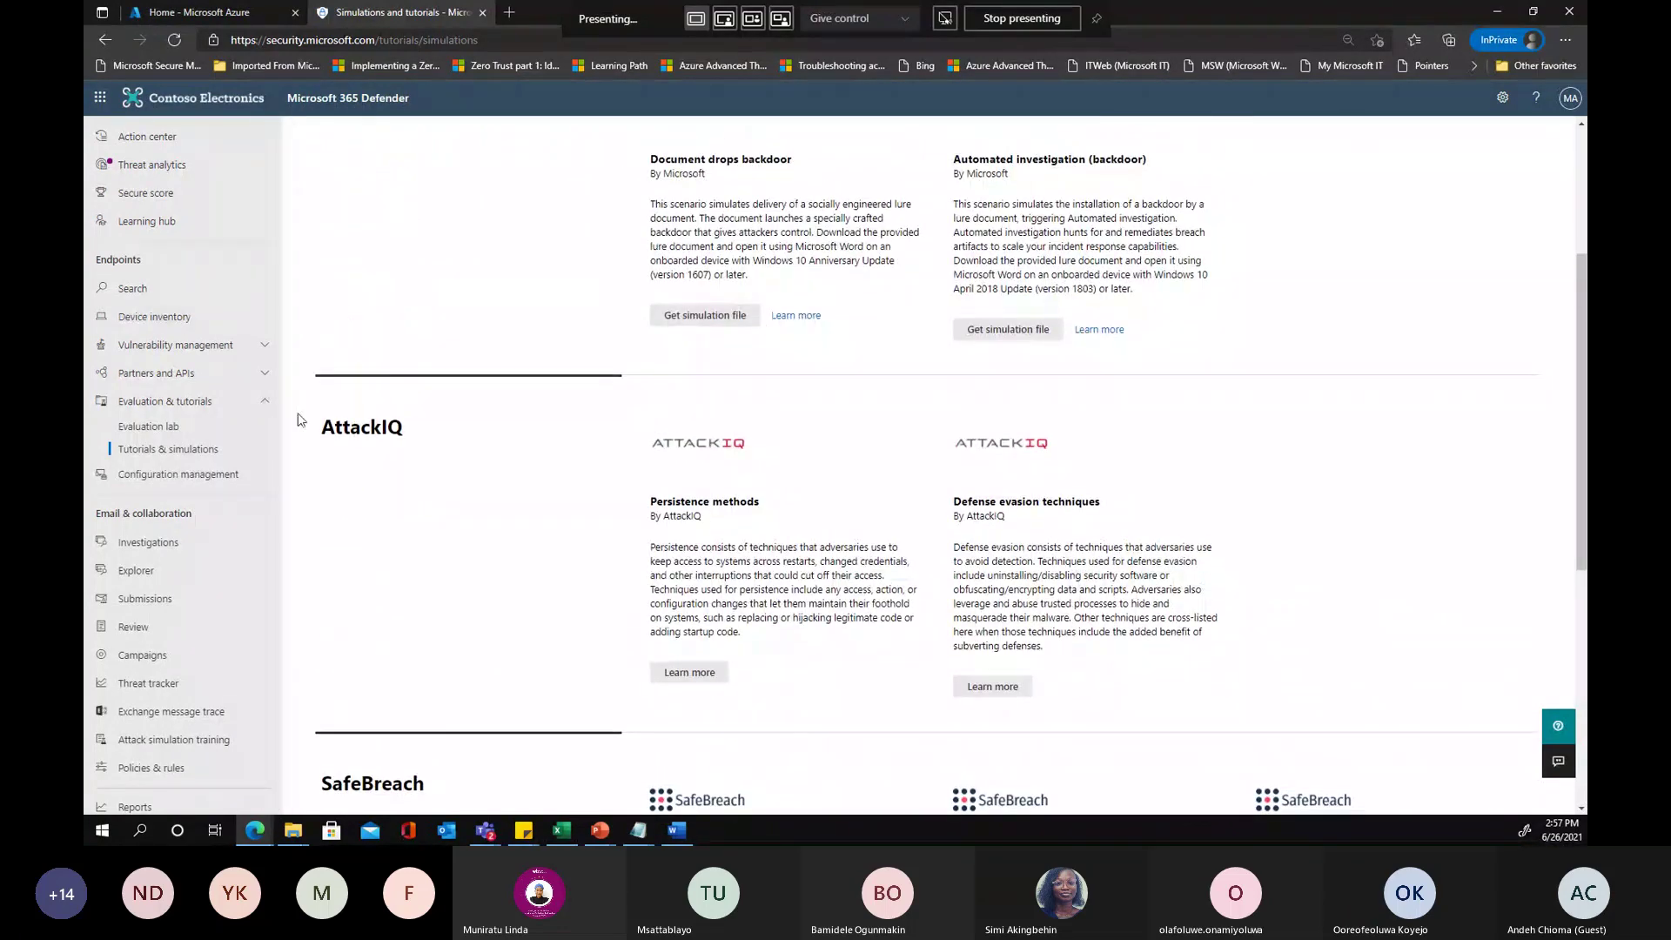
{"action": "scroll", "coordinate": [300, 419], "scroll_direction": "up", "scroll_amount": 4}
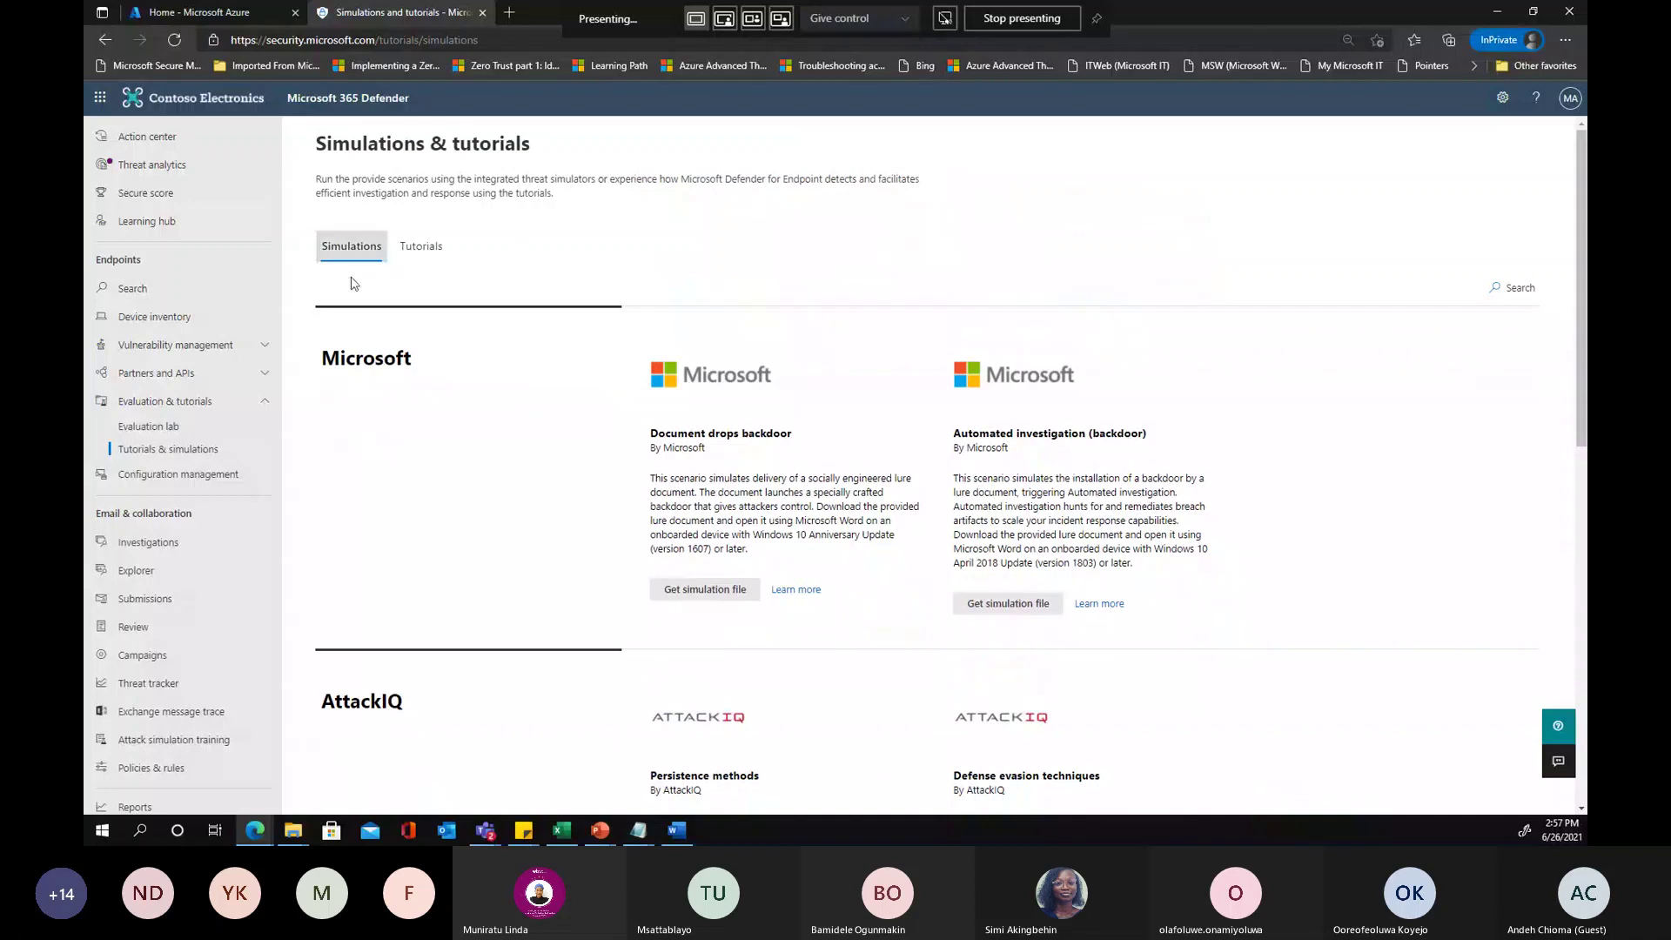
Start setting up the Evaluation lab and choose the configuration of 16 devices for 12 hours each
{"action": "left_click", "coordinate": [164, 425]}
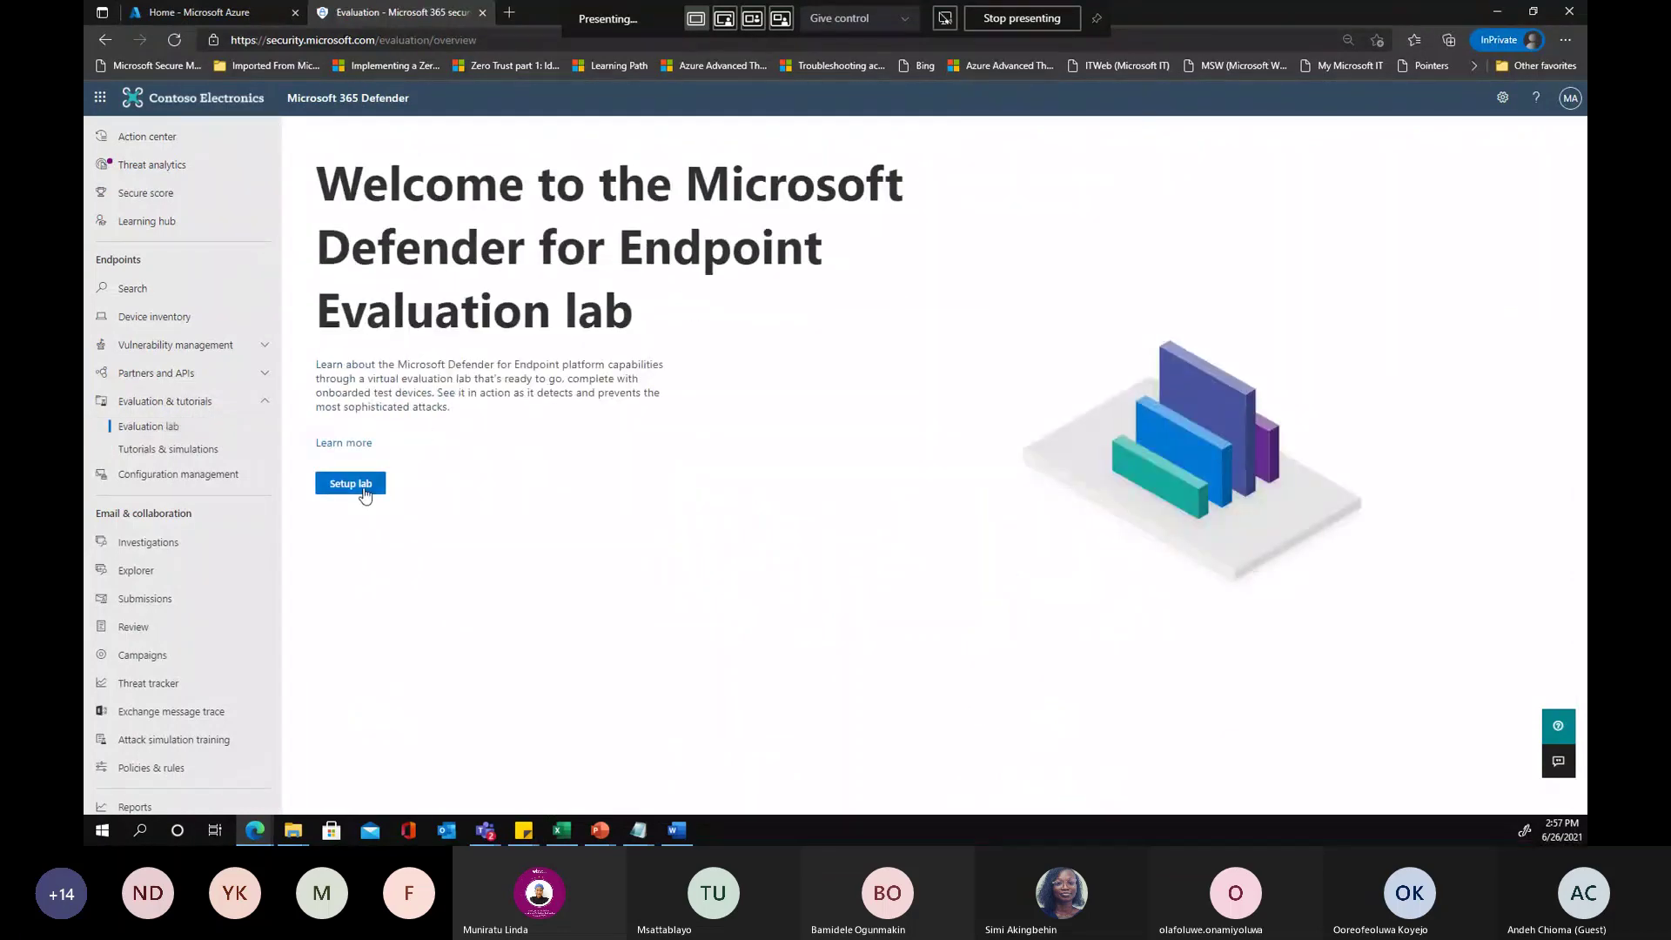
{"action": "left_click", "coordinate": [351, 484]}
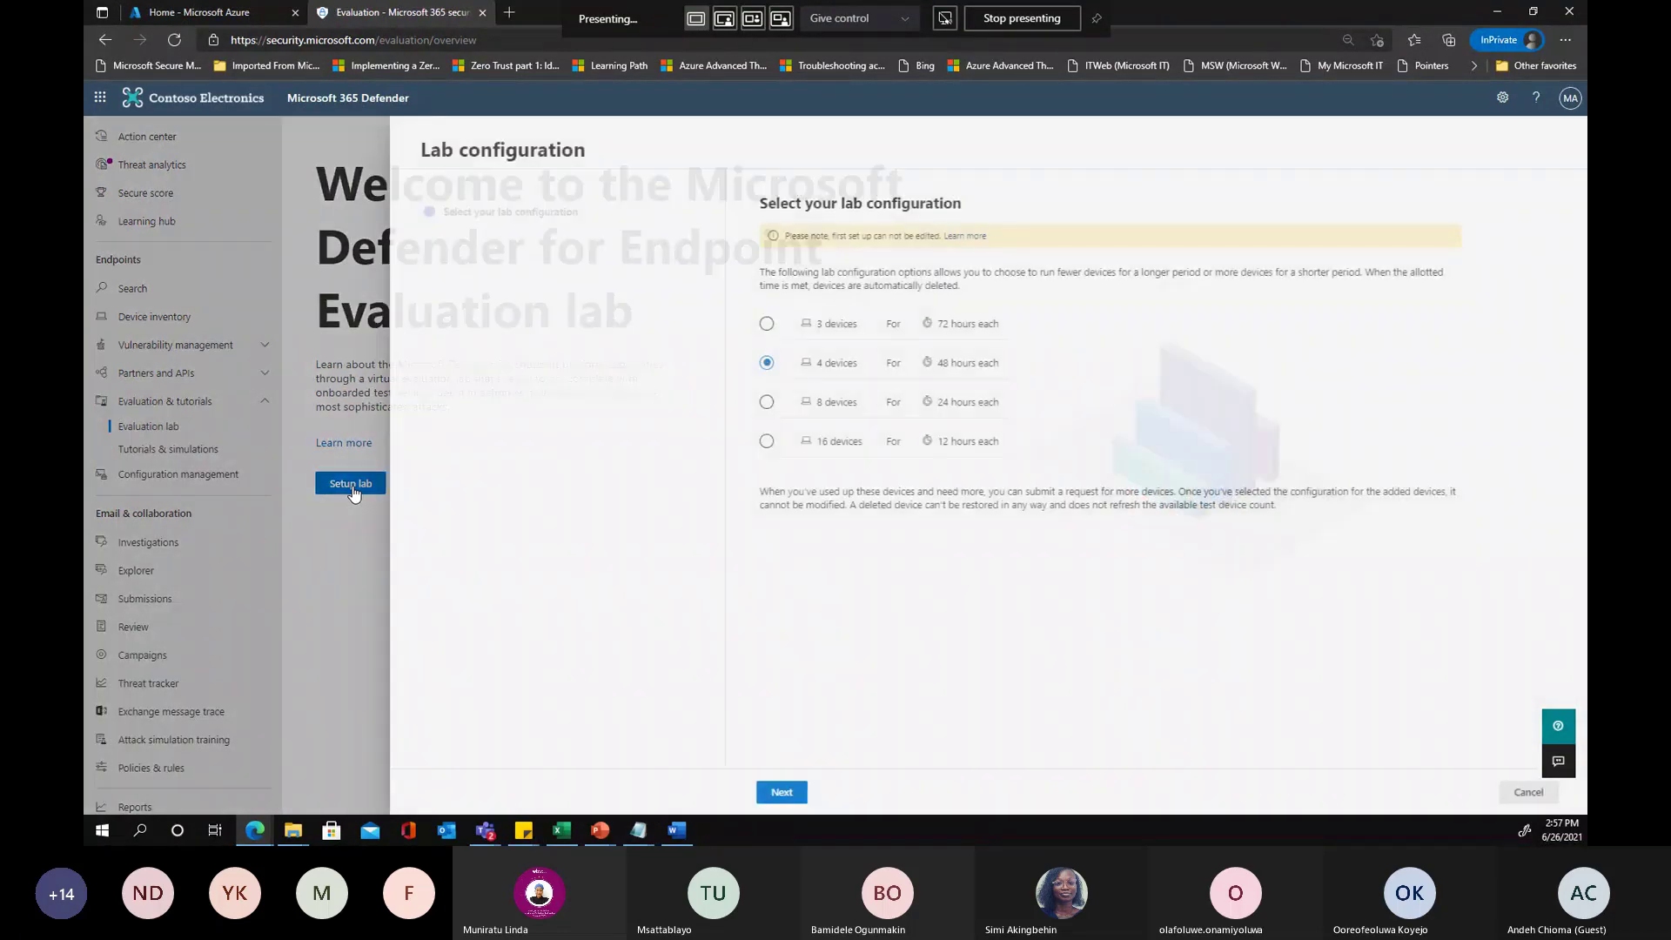
{"action": "left_click", "coordinate": [763, 444]}
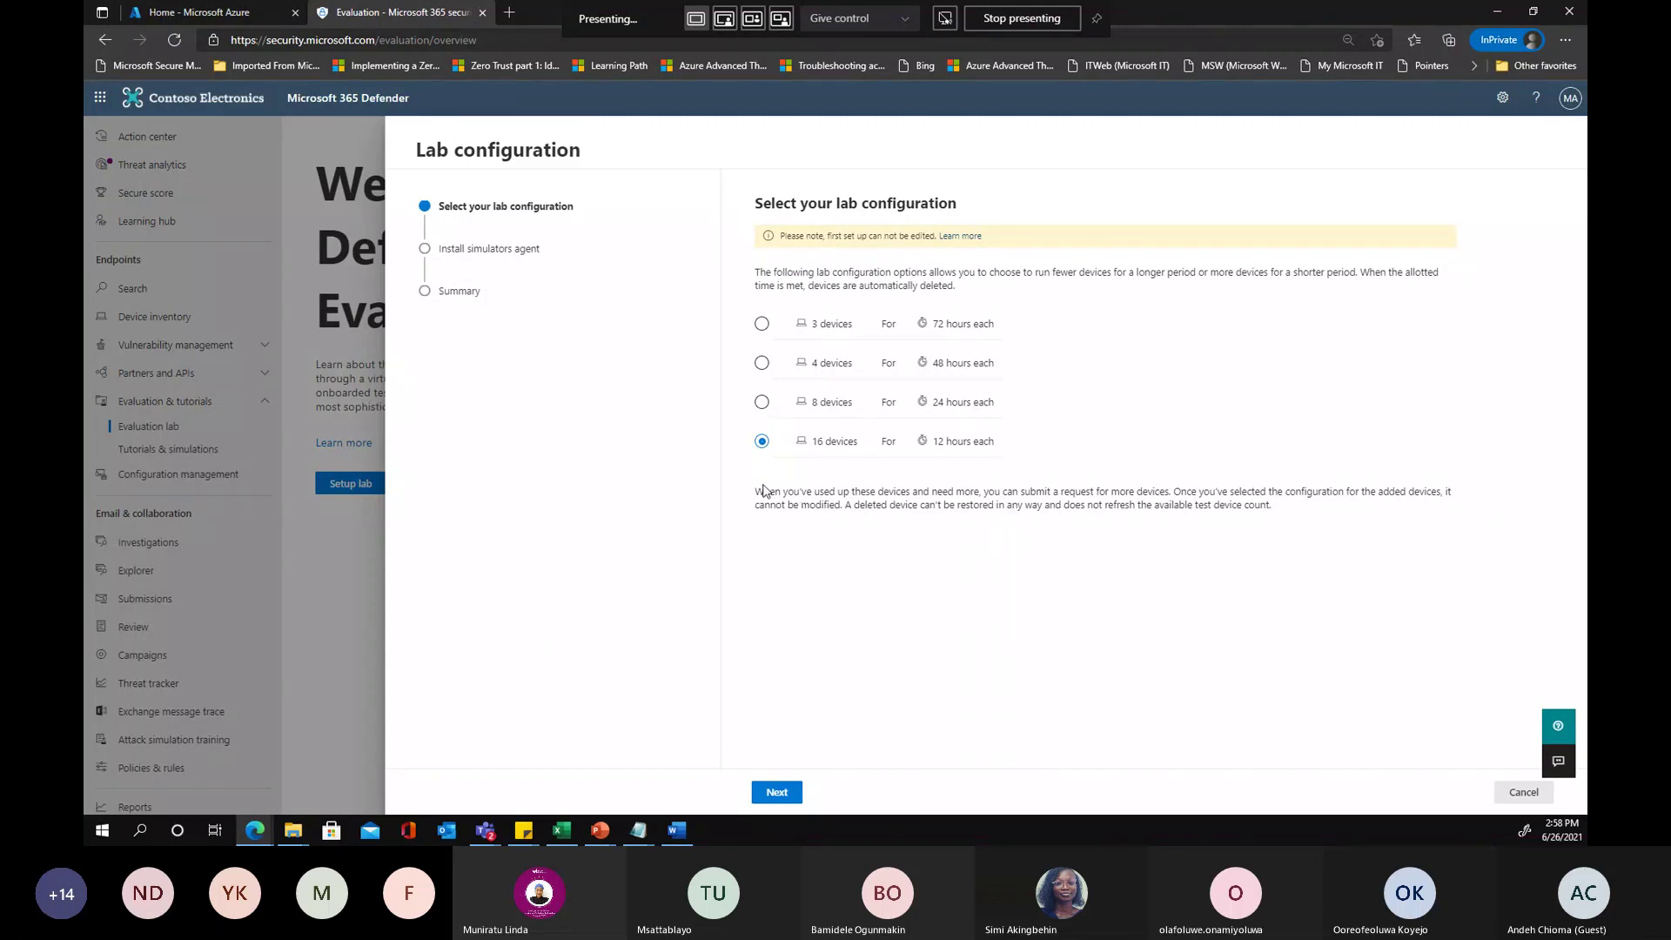
{"action": "left_click_drag", "start_coordinate": [756, 491], "coordinate": [1014, 504]}
{"action": "left_click", "coordinate": [1015, 505]}
{"action": "left_click", "coordinate": [788, 797]}
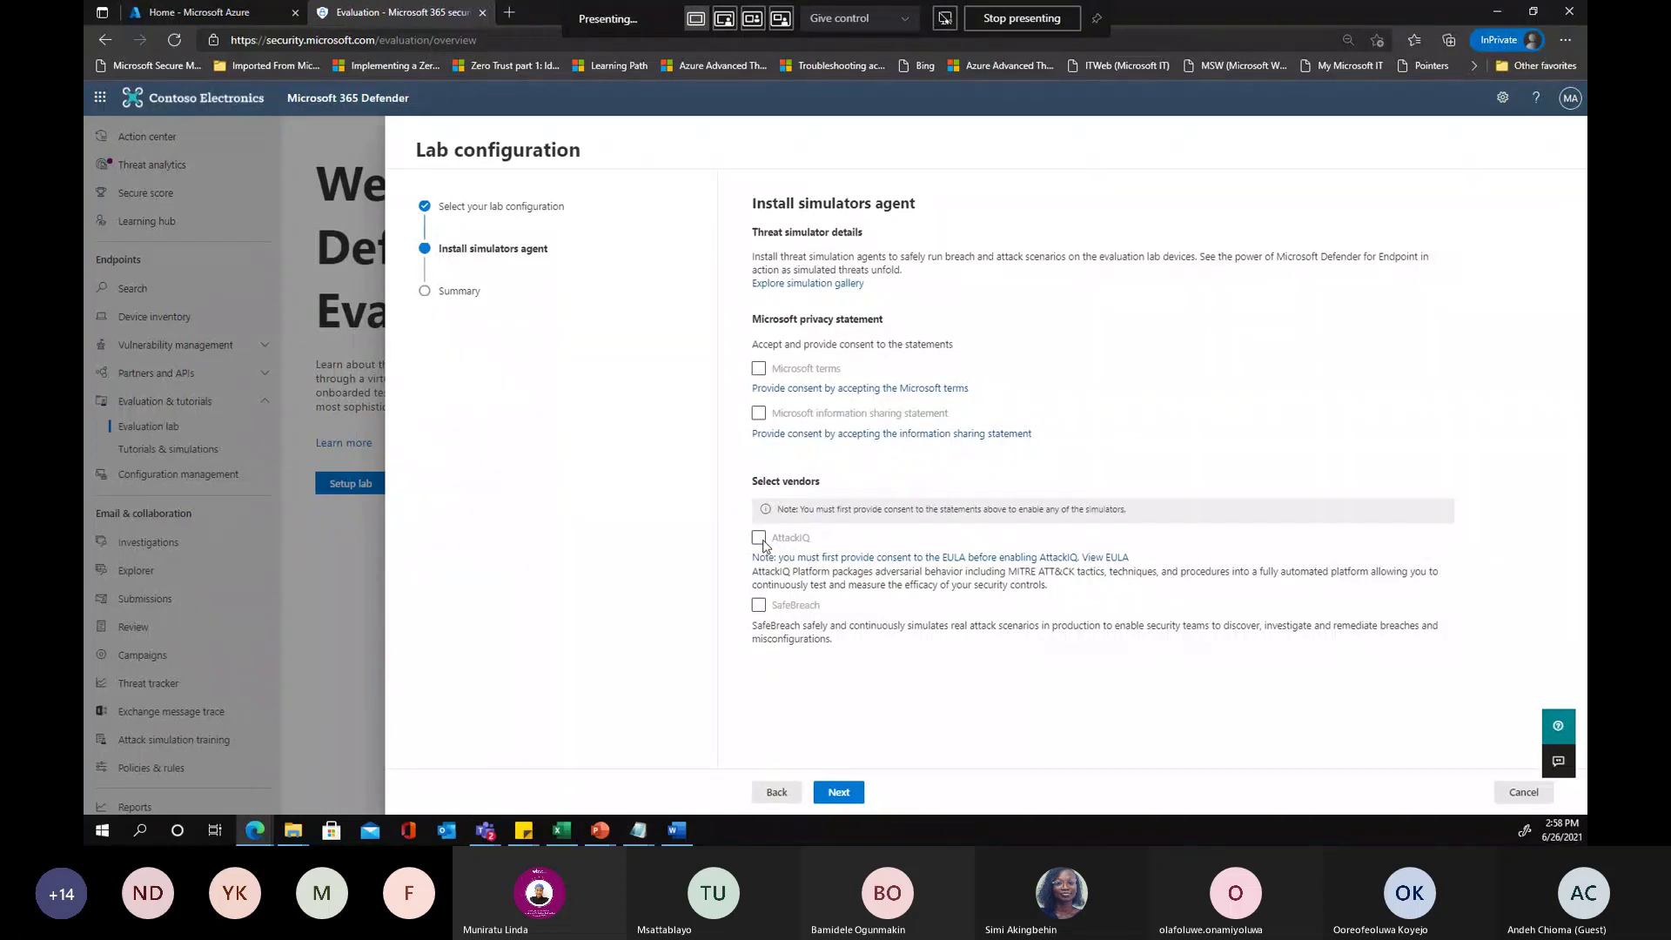
Accept the Microsoft terms, the Microsoft information sharing statement and the AttackIQ license agreement for the simulator agents
{"action": "left_click", "coordinate": [825, 391]}
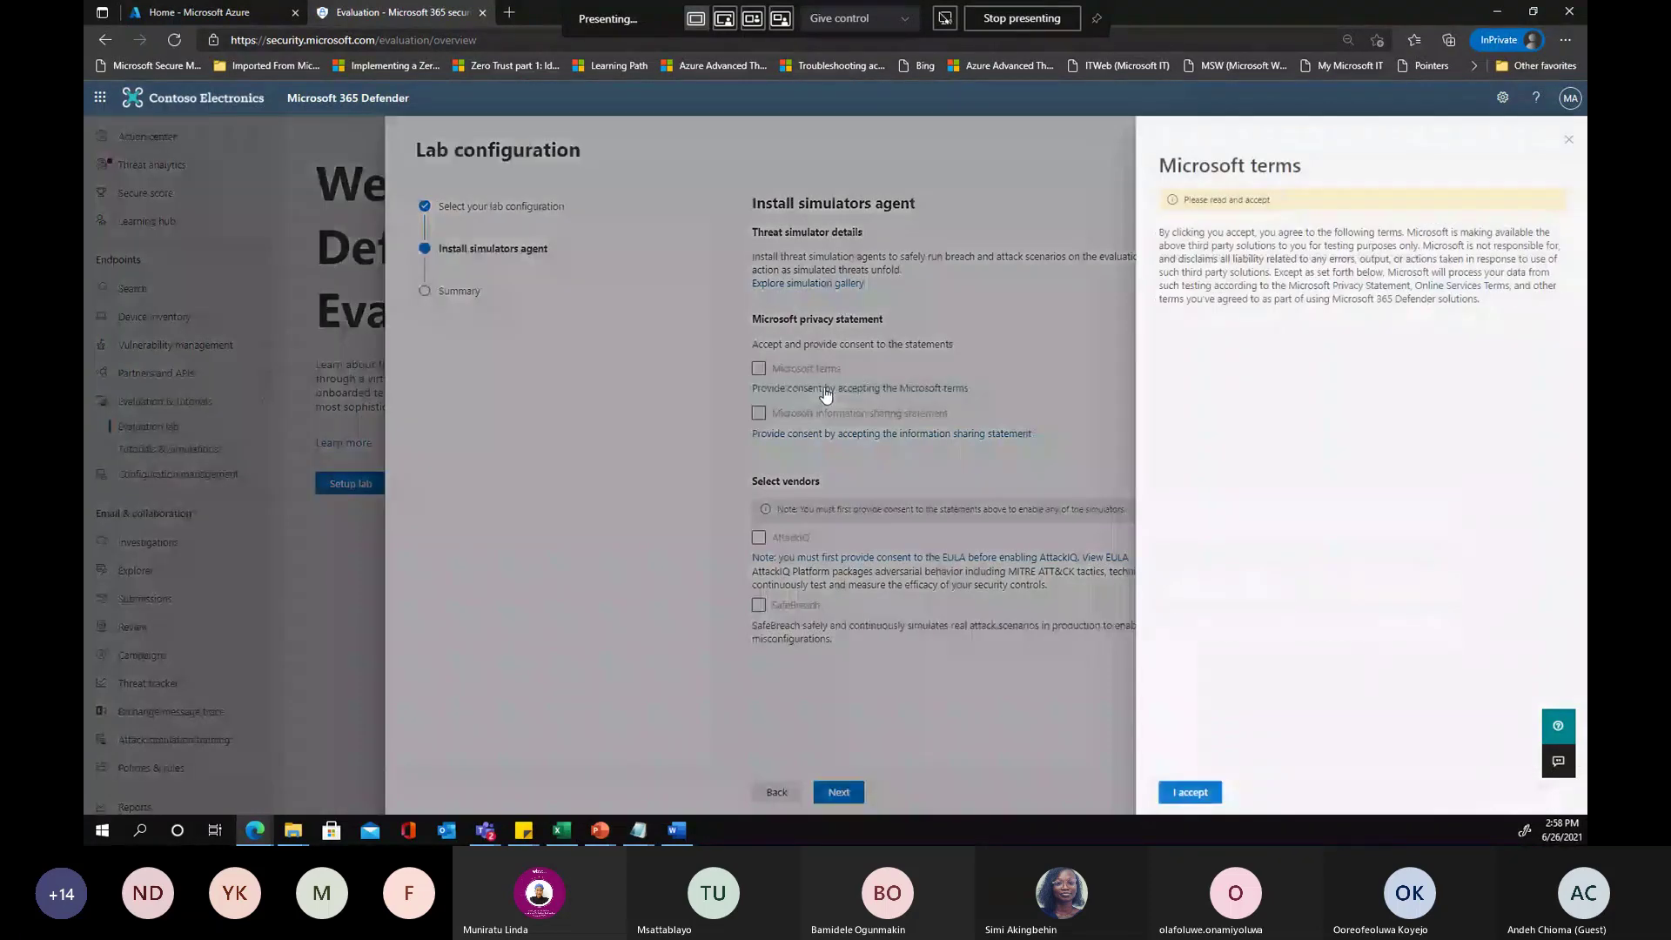
{"action": "left_click", "coordinate": [1190, 792]}
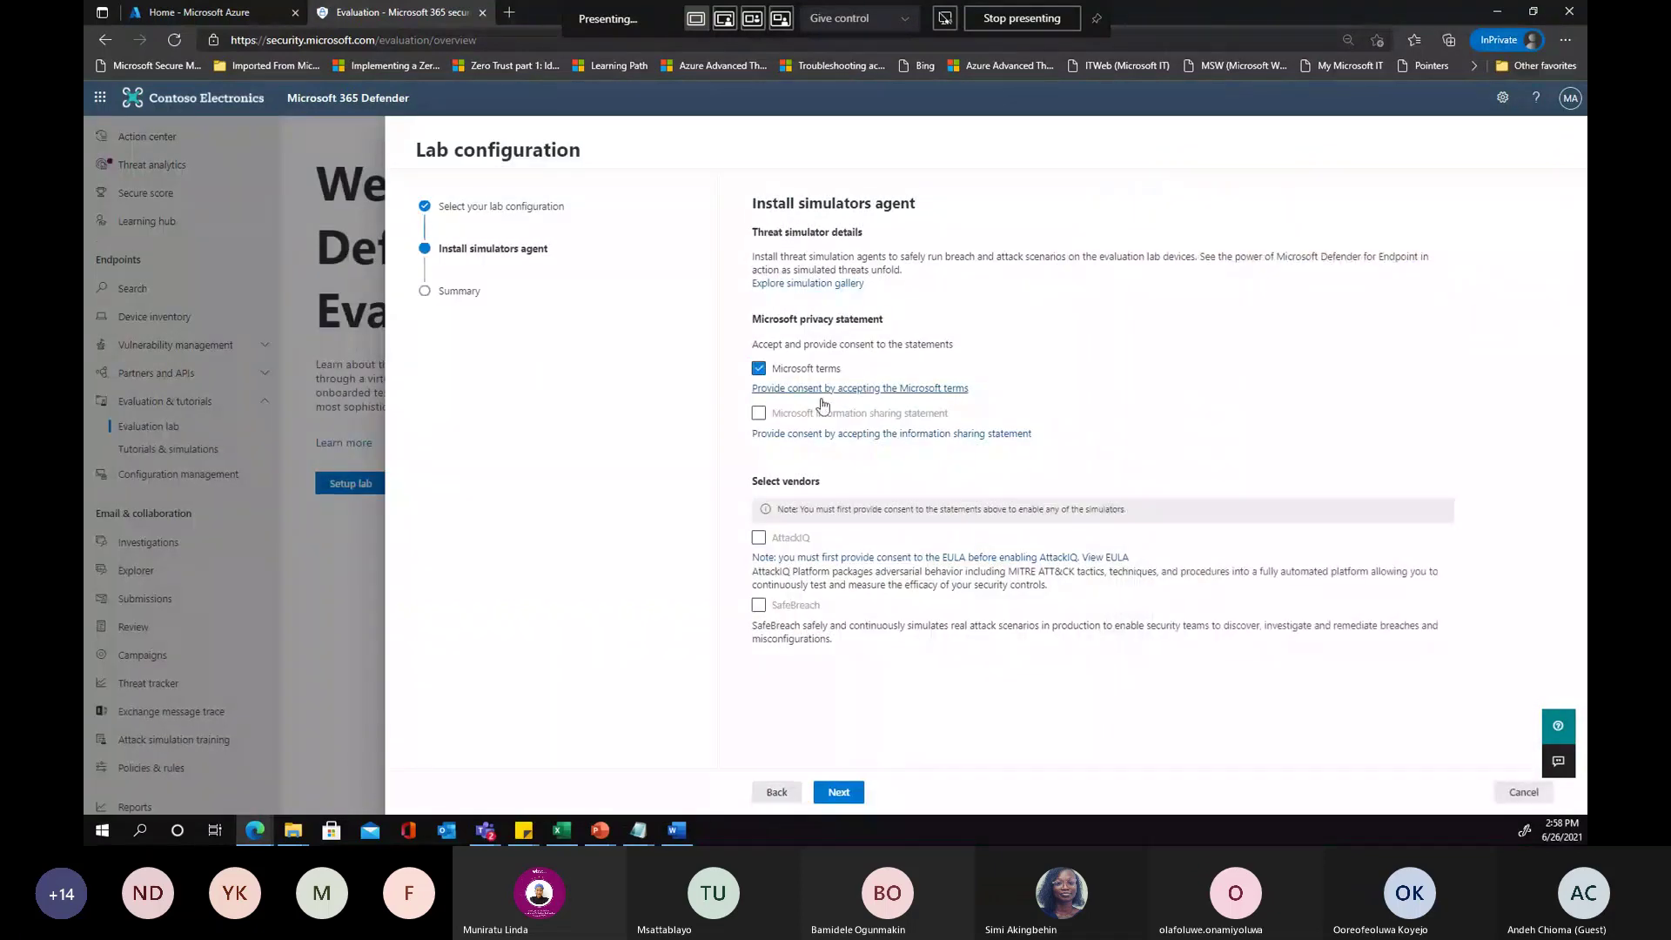
{"action": "left_click", "coordinate": [853, 434]}
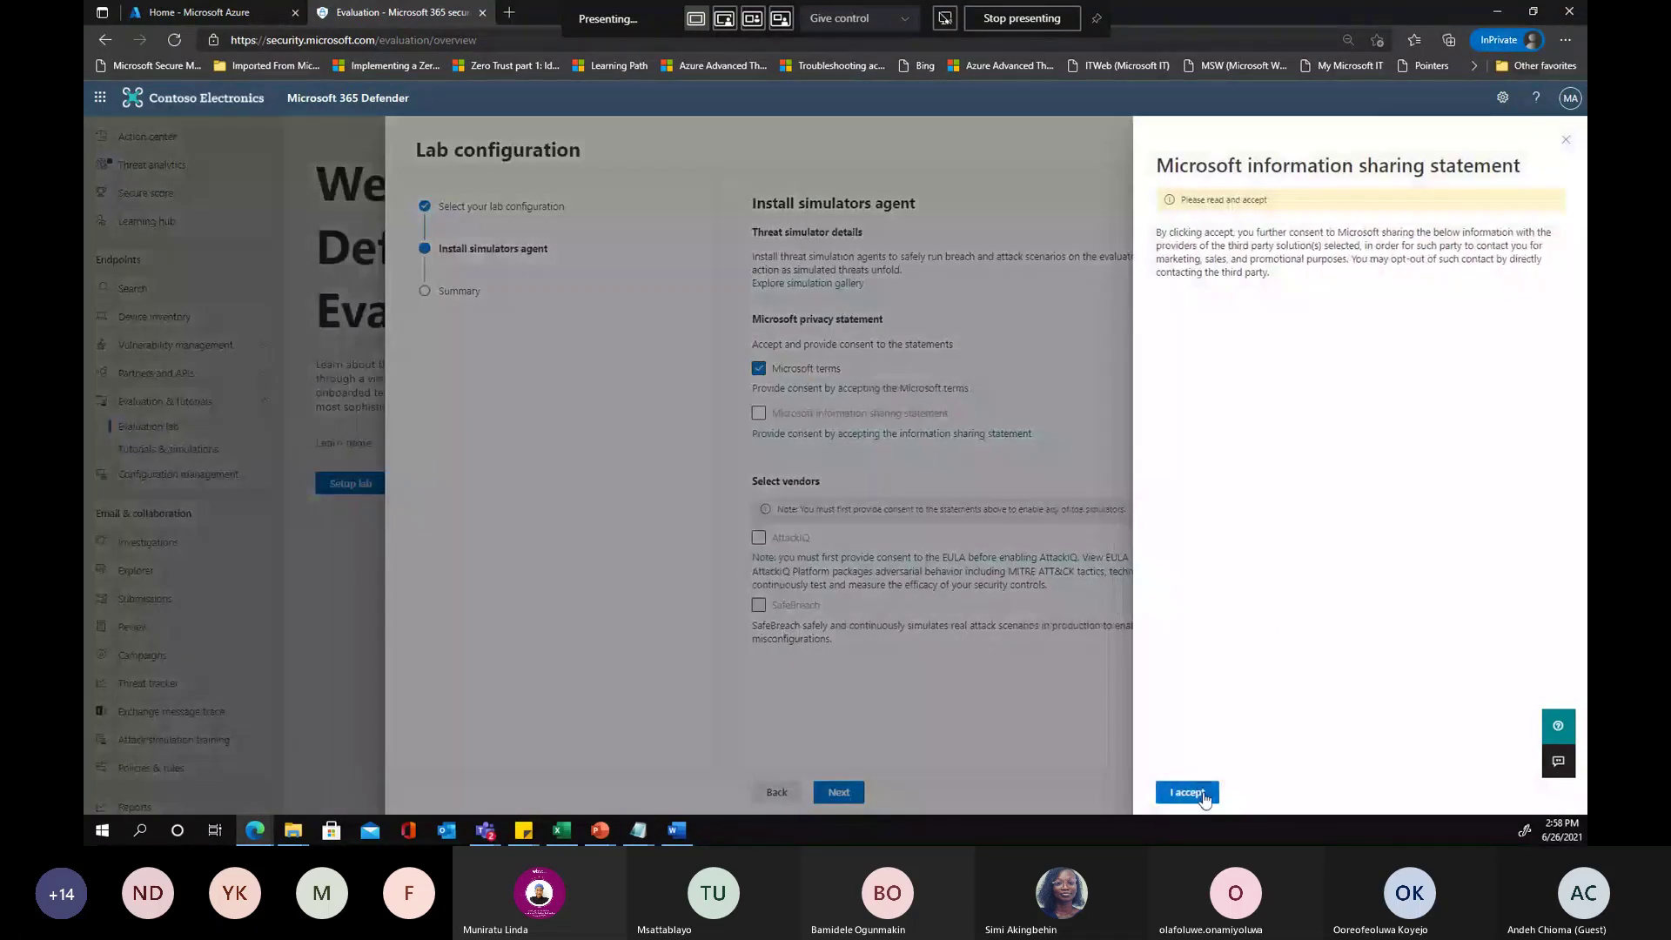
{"action": "left_click", "coordinate": [1188, 792]}
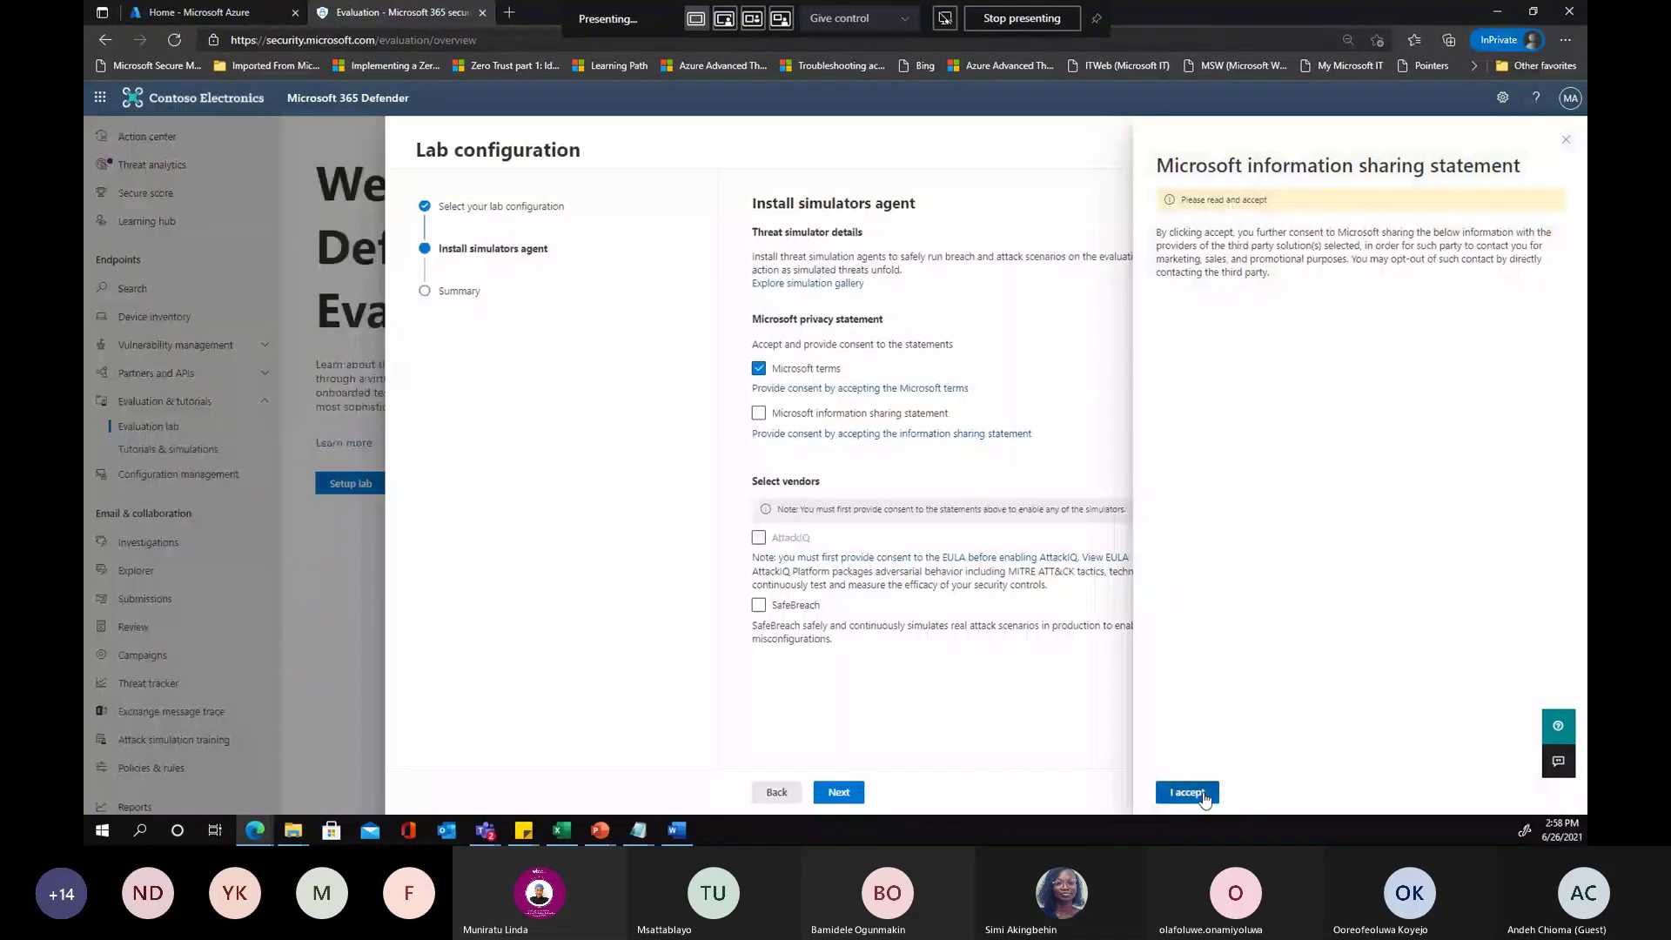
{"action": "left_click", "coordinate": [808, 558]}
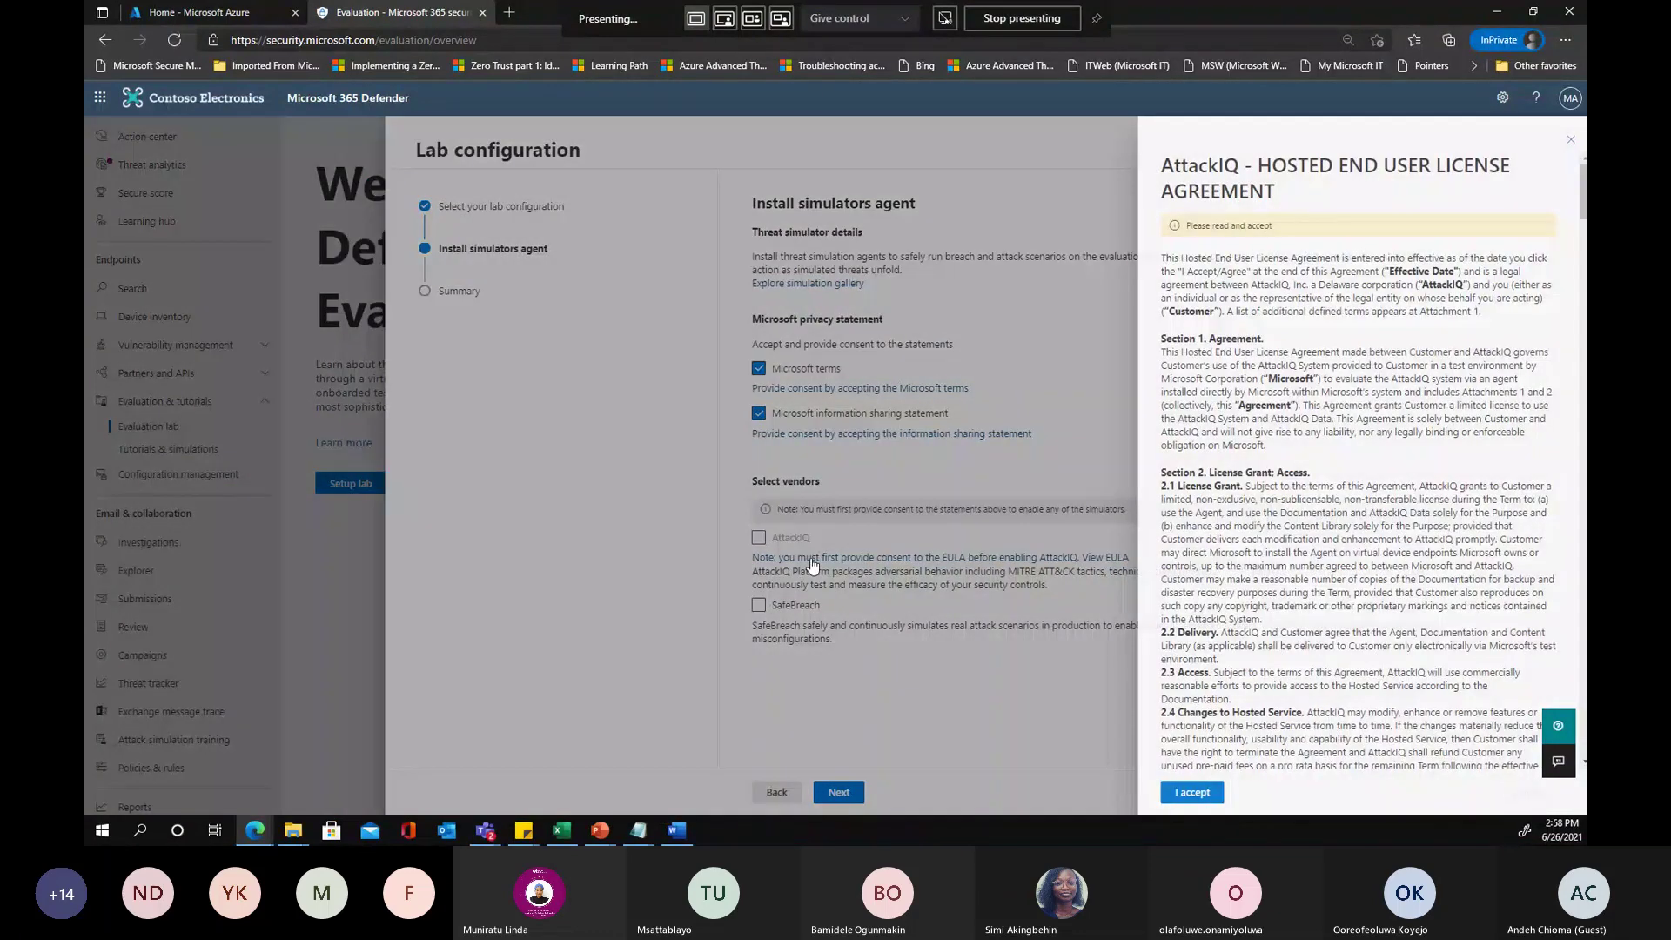
{"action": "left_click", "coordinate": [1191, 792]}
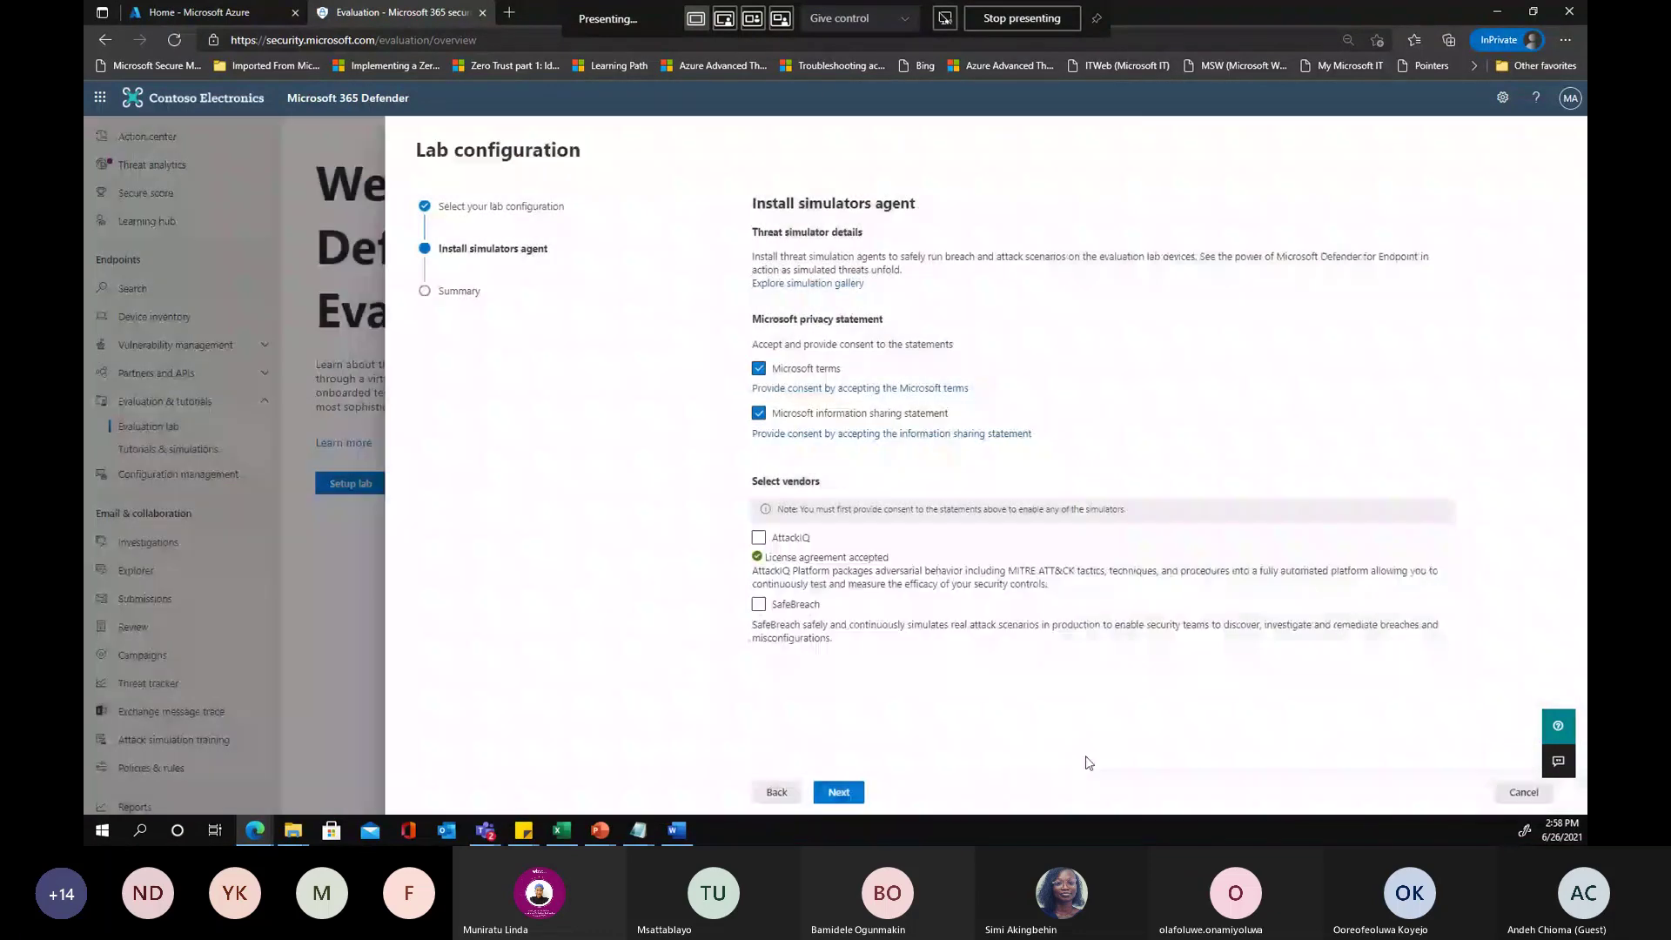
{"action": "left_click", "coordinate": [759, 605]}
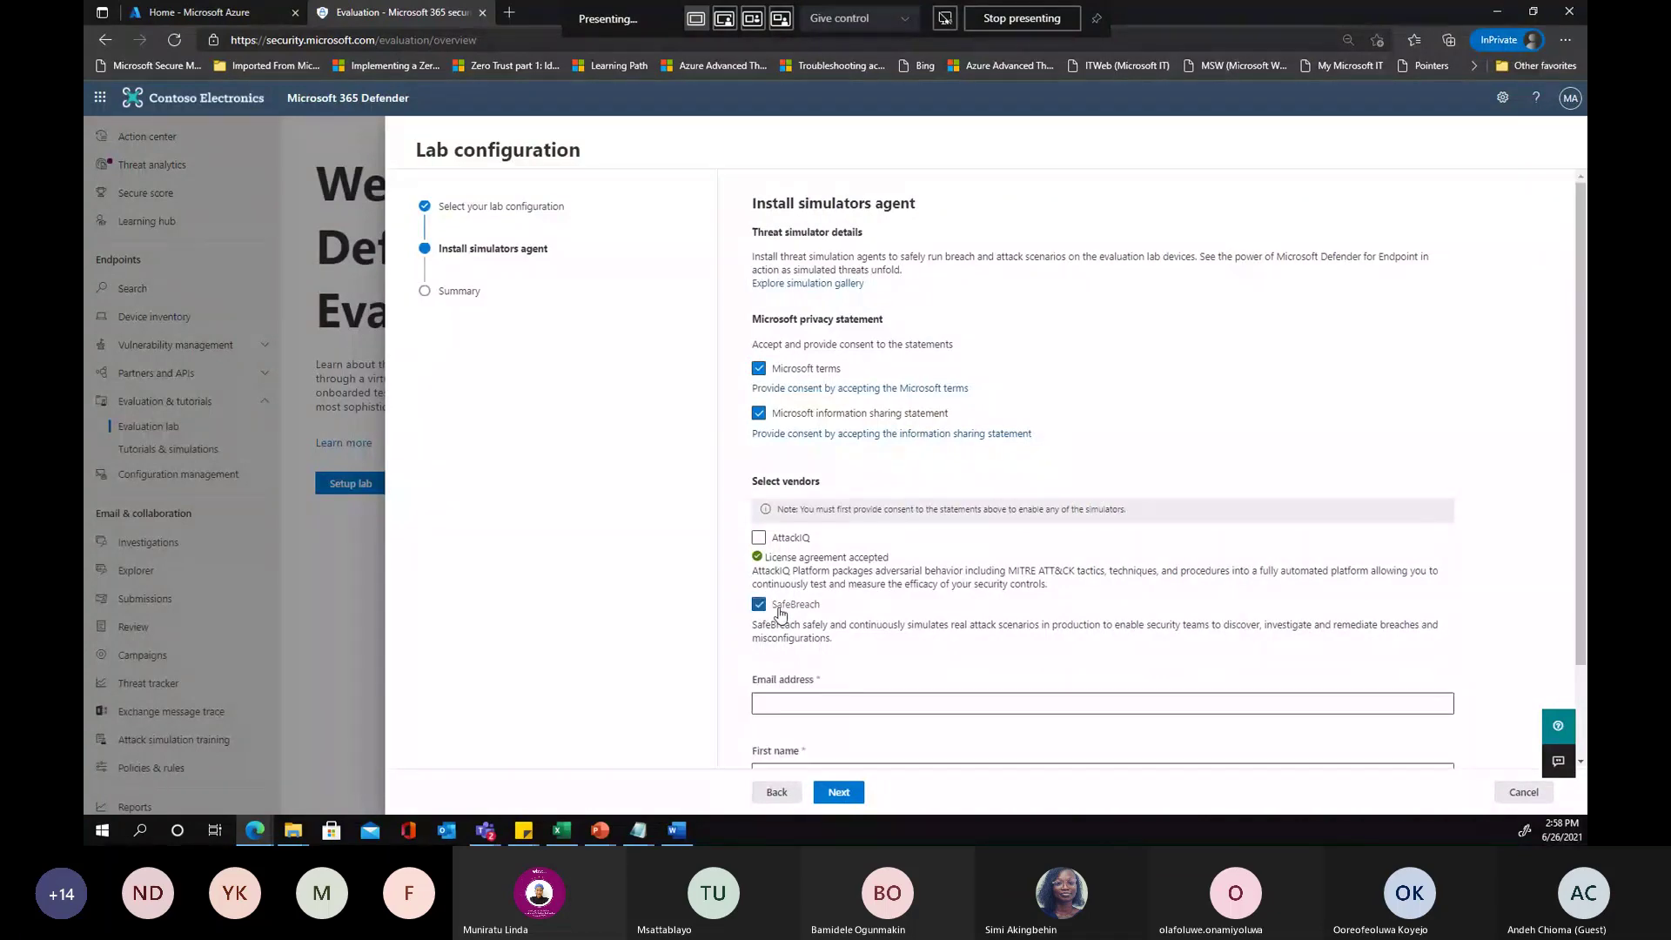
{"action": "scroll", "coordinate": [1063, 626], "scroll_direction": "down", "scroll_amount": 1}
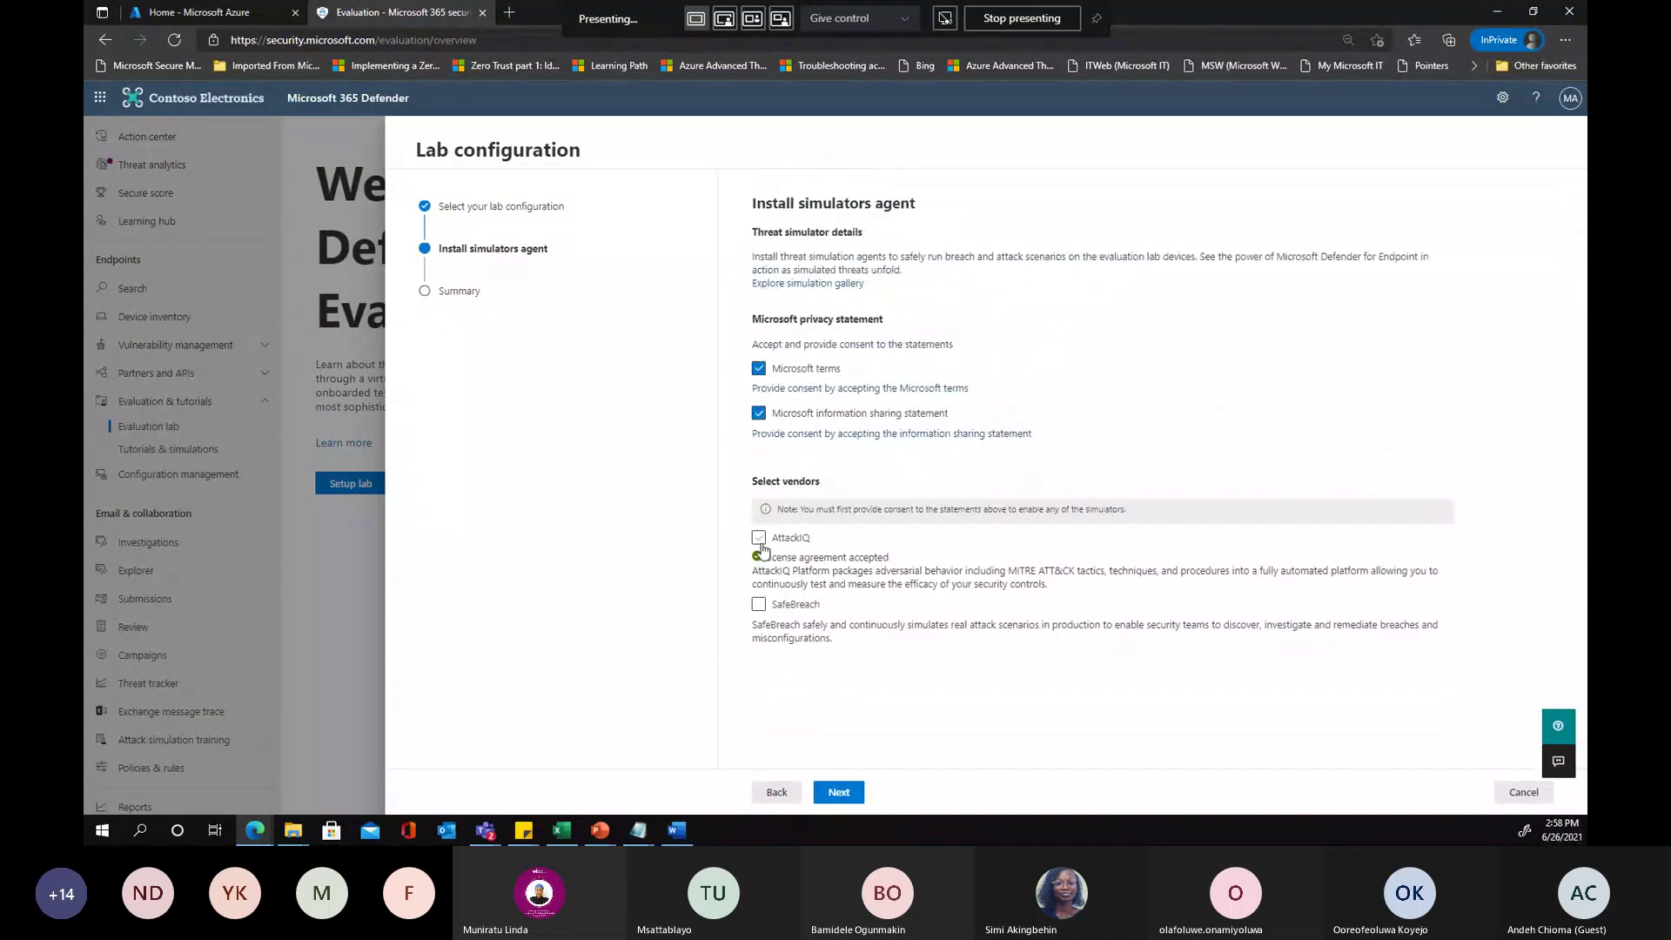
{"action": "left_click", "coordinate": [759, 539]}
{"action": "left_click", "coordinate": [761, 543]}
Complete the lab setup without any simulator vendor and check the device configuration in the Evaluation Highlights
{"action": "left_click", "coordinate": [839, 792]}
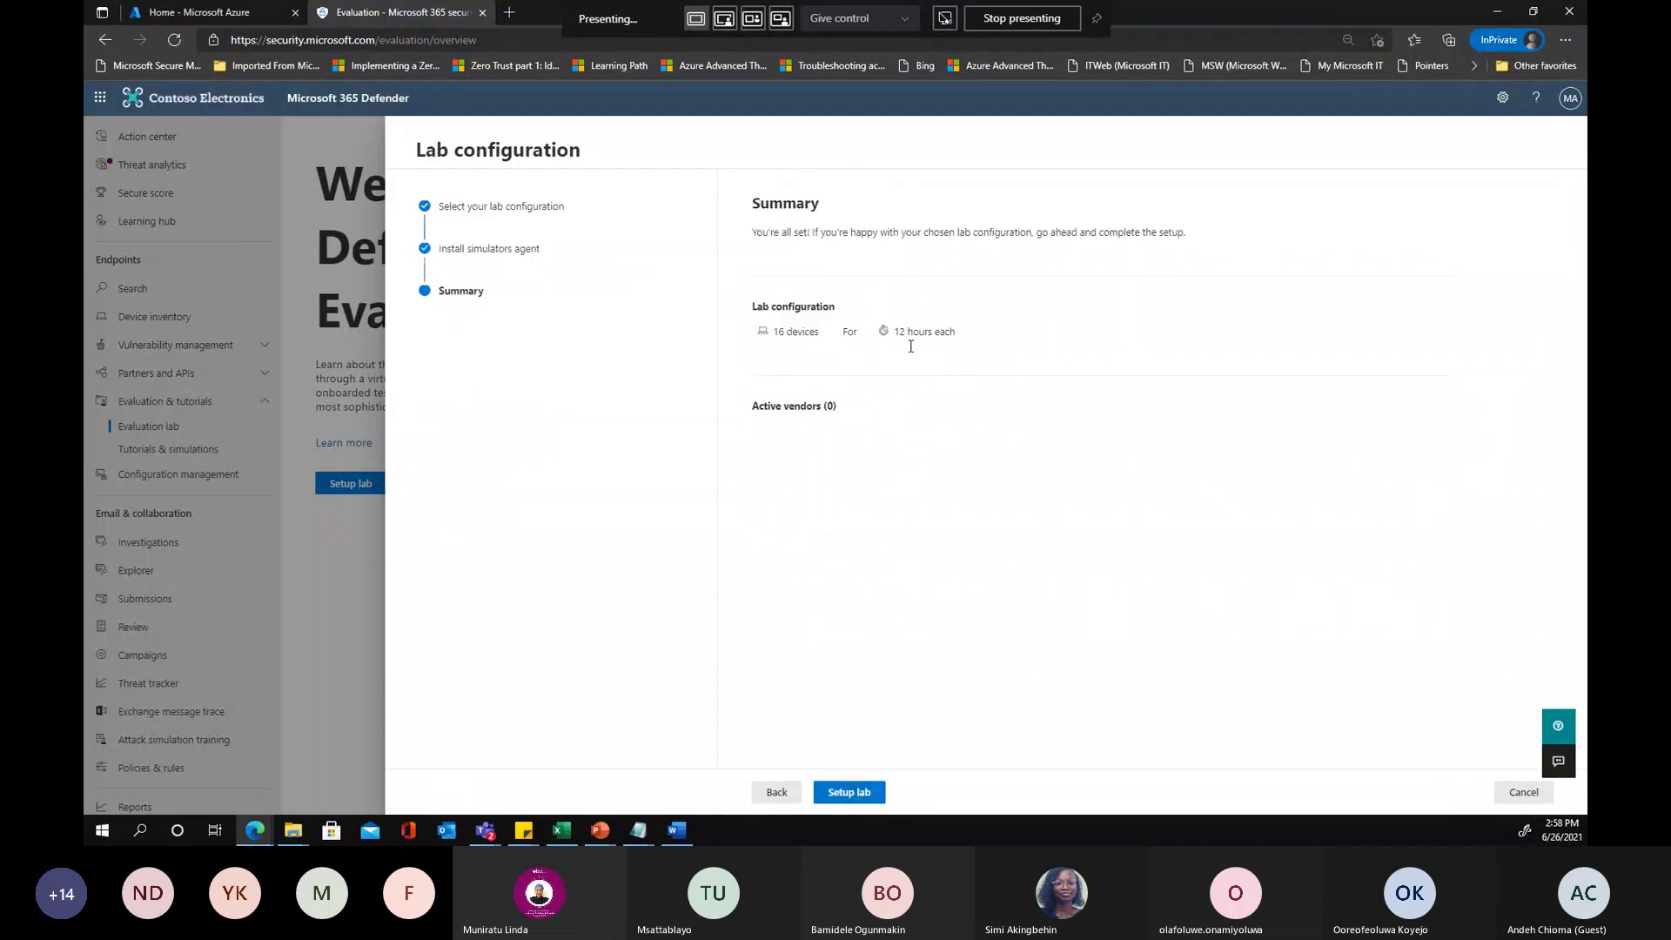
{"action": "left_click", "coordinate": [850, 793]}
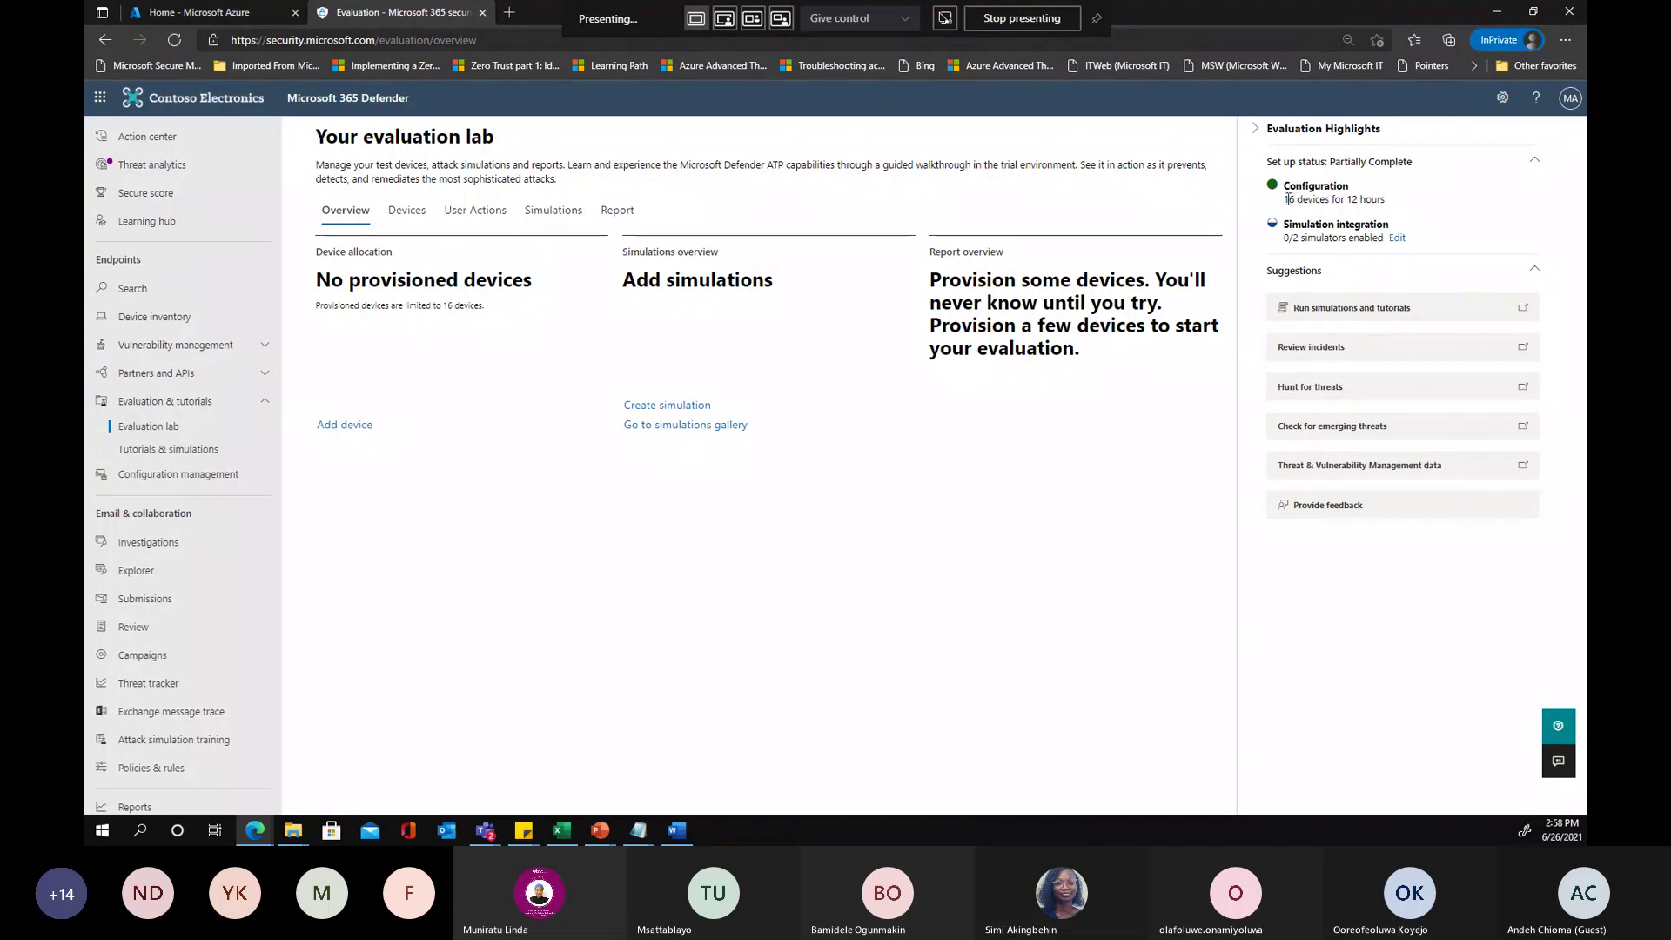
{"action": "left_click_drag", "start_coordinate": [1284, 200], "coordinate": [1390, 205]}
{"action": "left_click", "coordinate": [1390, 206]}
Open the device Onboarding page in the Endpoints settings
{"action": "scroll", "coordinate": [200, 548], "scroll_direction": "down", "scroll_amount": 3}
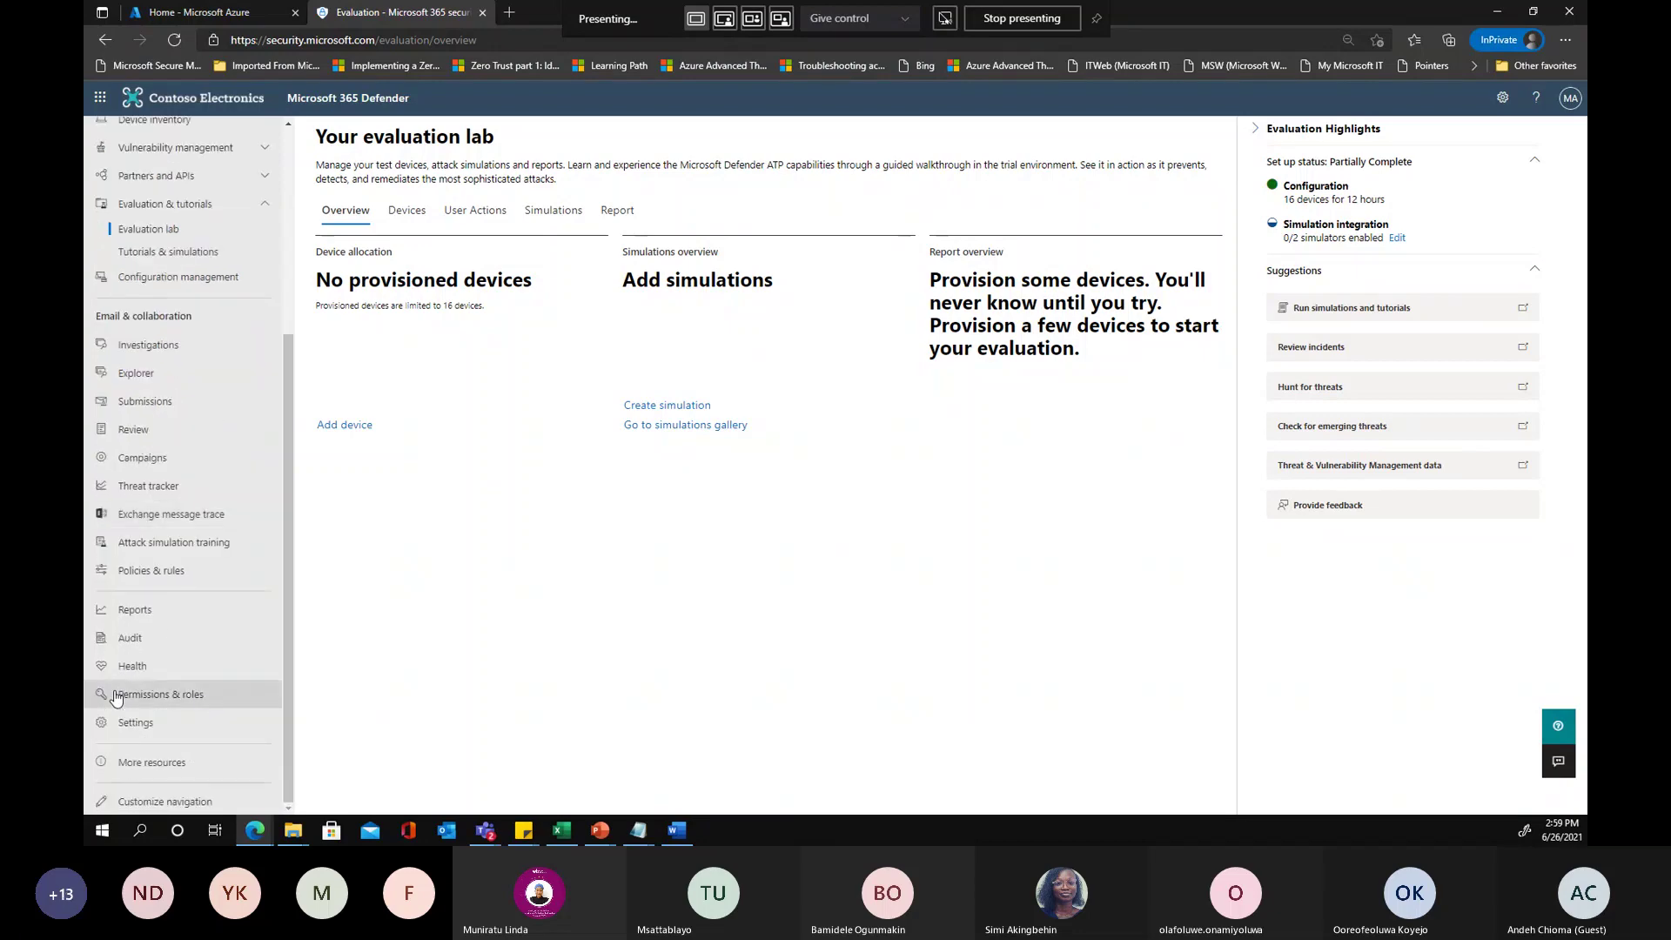
{"action": "left_click", "coordinate": [135, 722]}
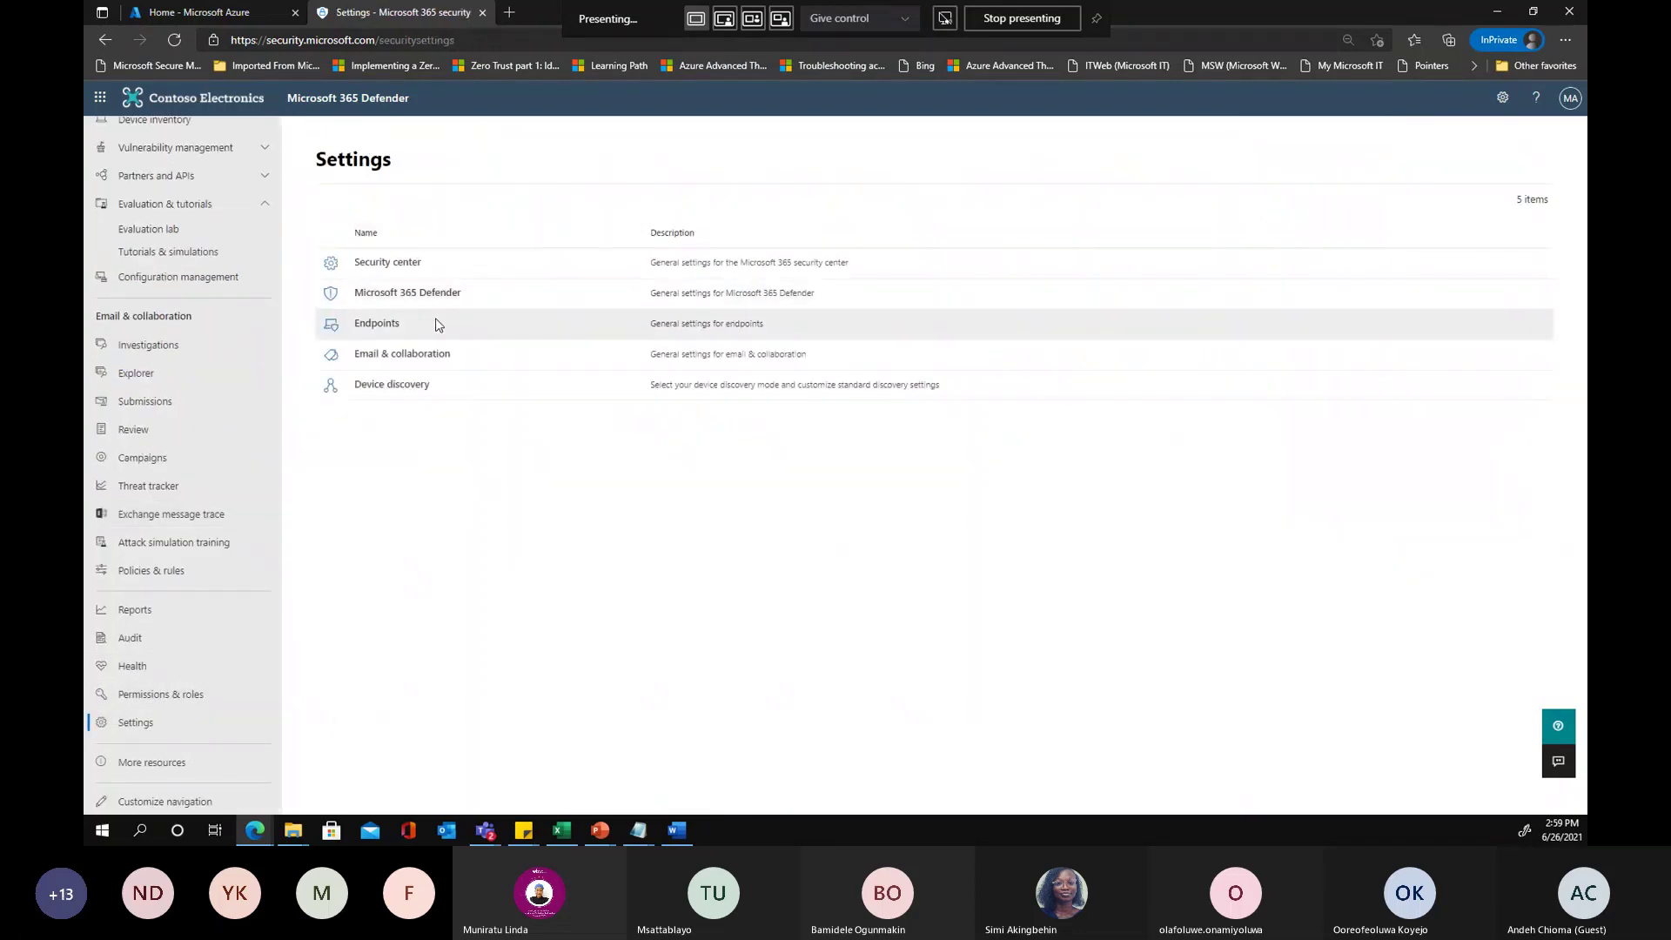
{"action": "left_click", "coordinate": [377, 324]}
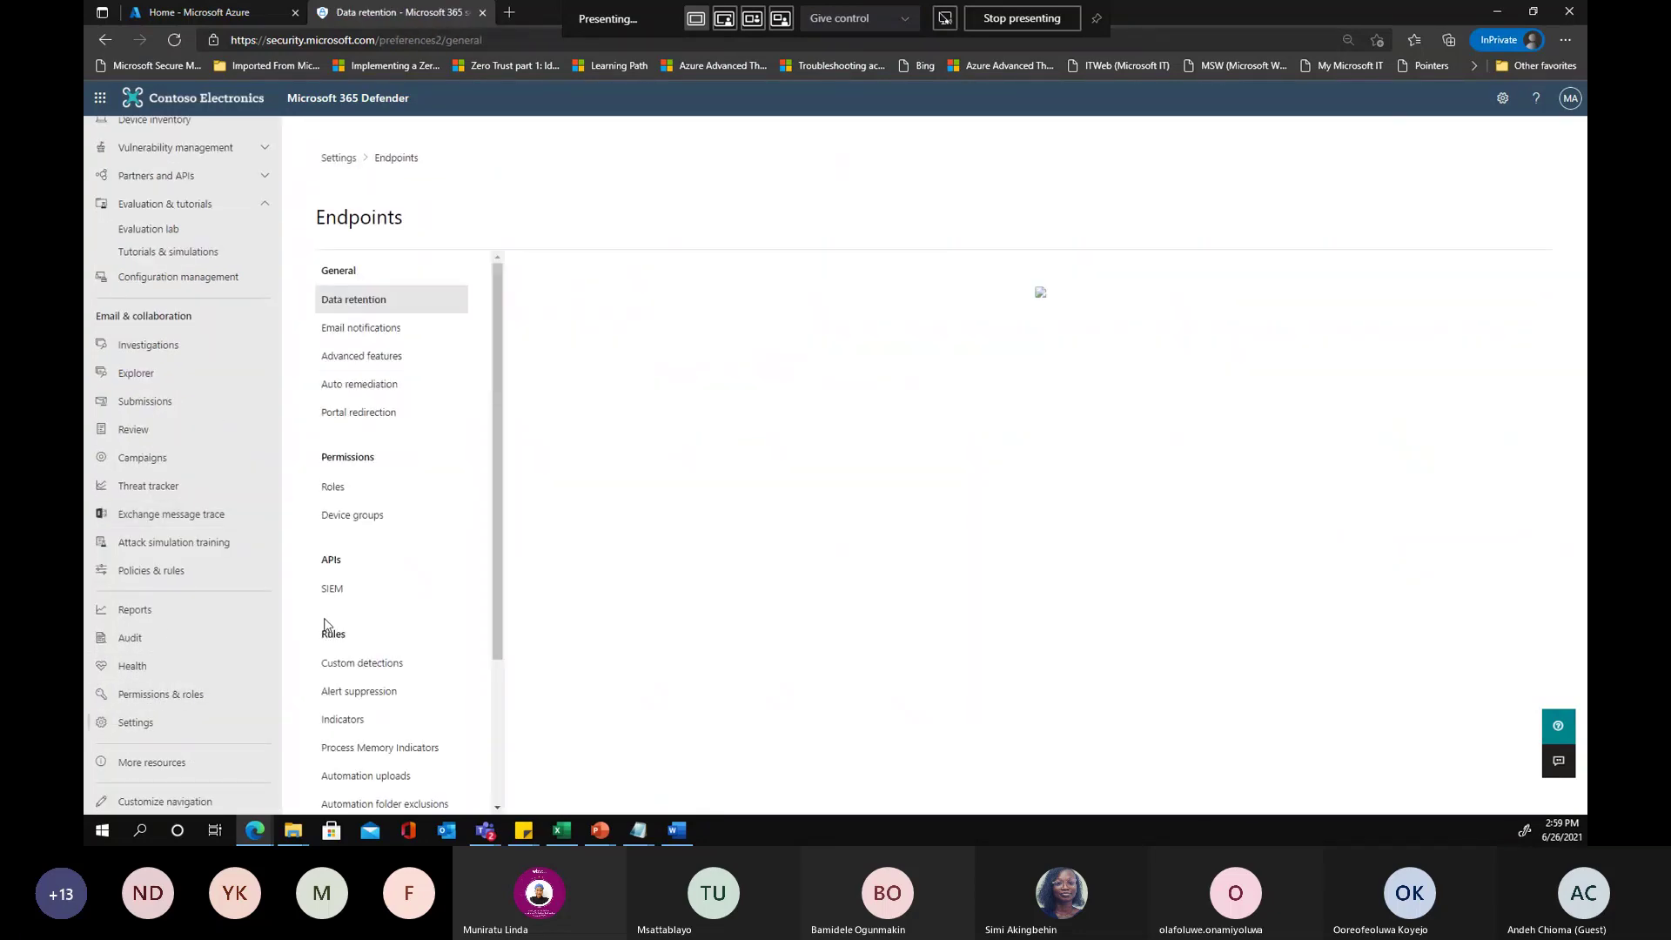
{"action": "scroll", "coordinate": [325, 624], "scroll_direction": "down", "scroll_amount": 2}
{"action": "left_click", "coordinate": [347, 676]}
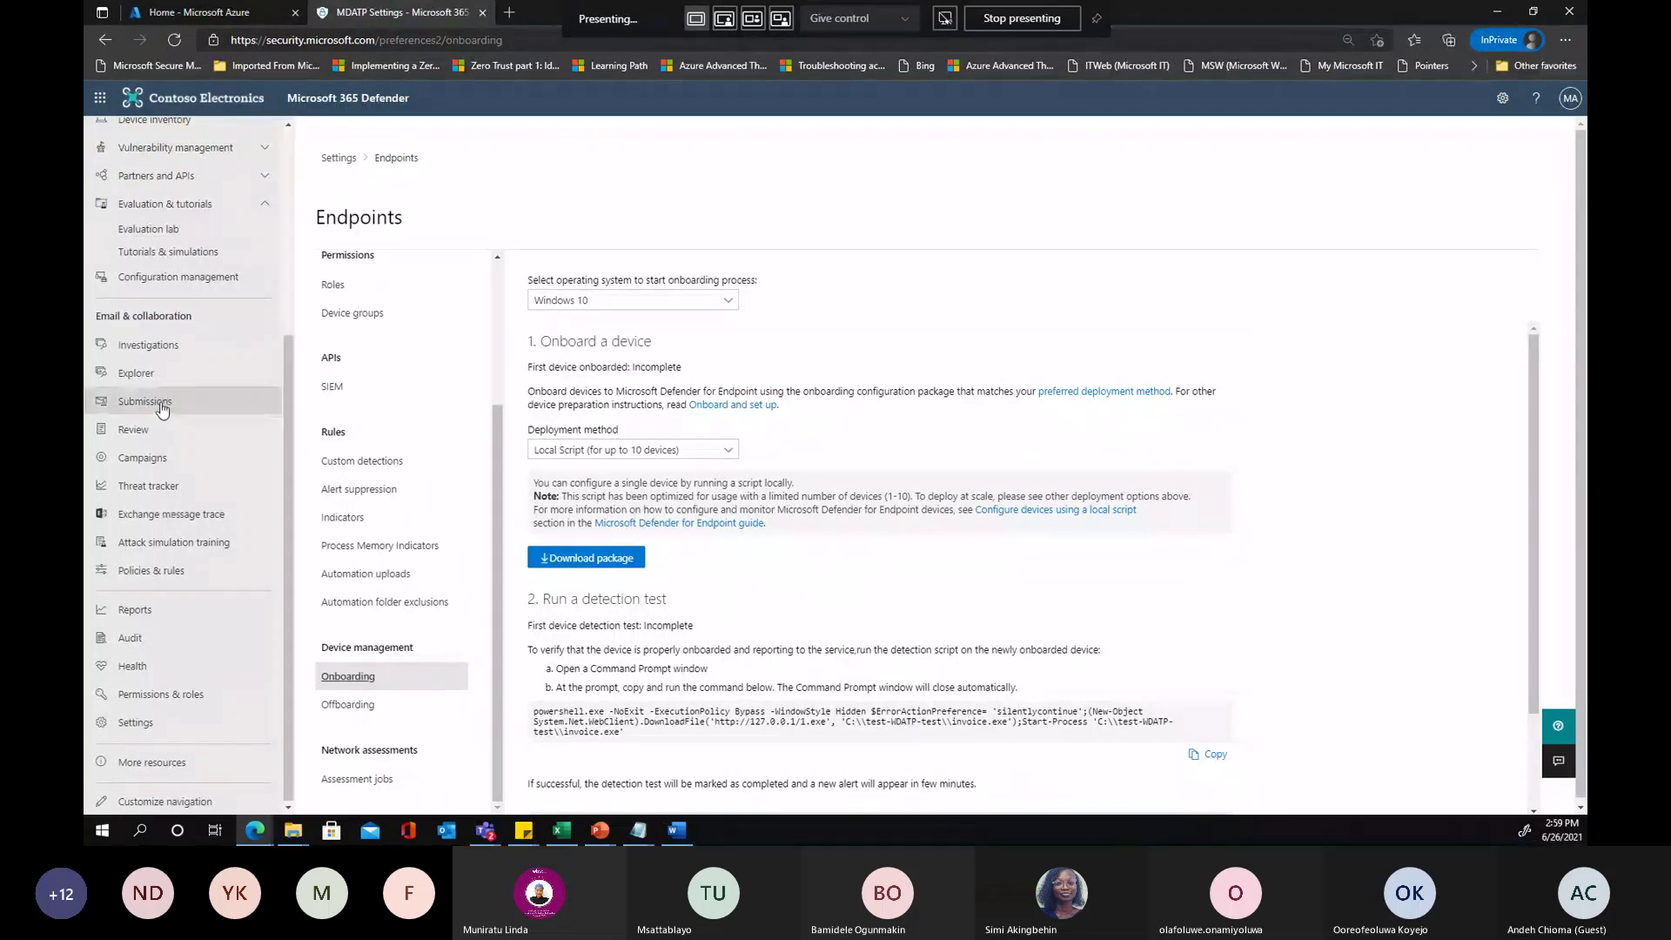
Open the Device inventory to check for onboarded endpoints
{"action": "scroll", "coordinate": [168, 366], "scroll_direction": "up", "scroll_amount": 4}
{"action": "left_click", "coordinate": [142, 429]}
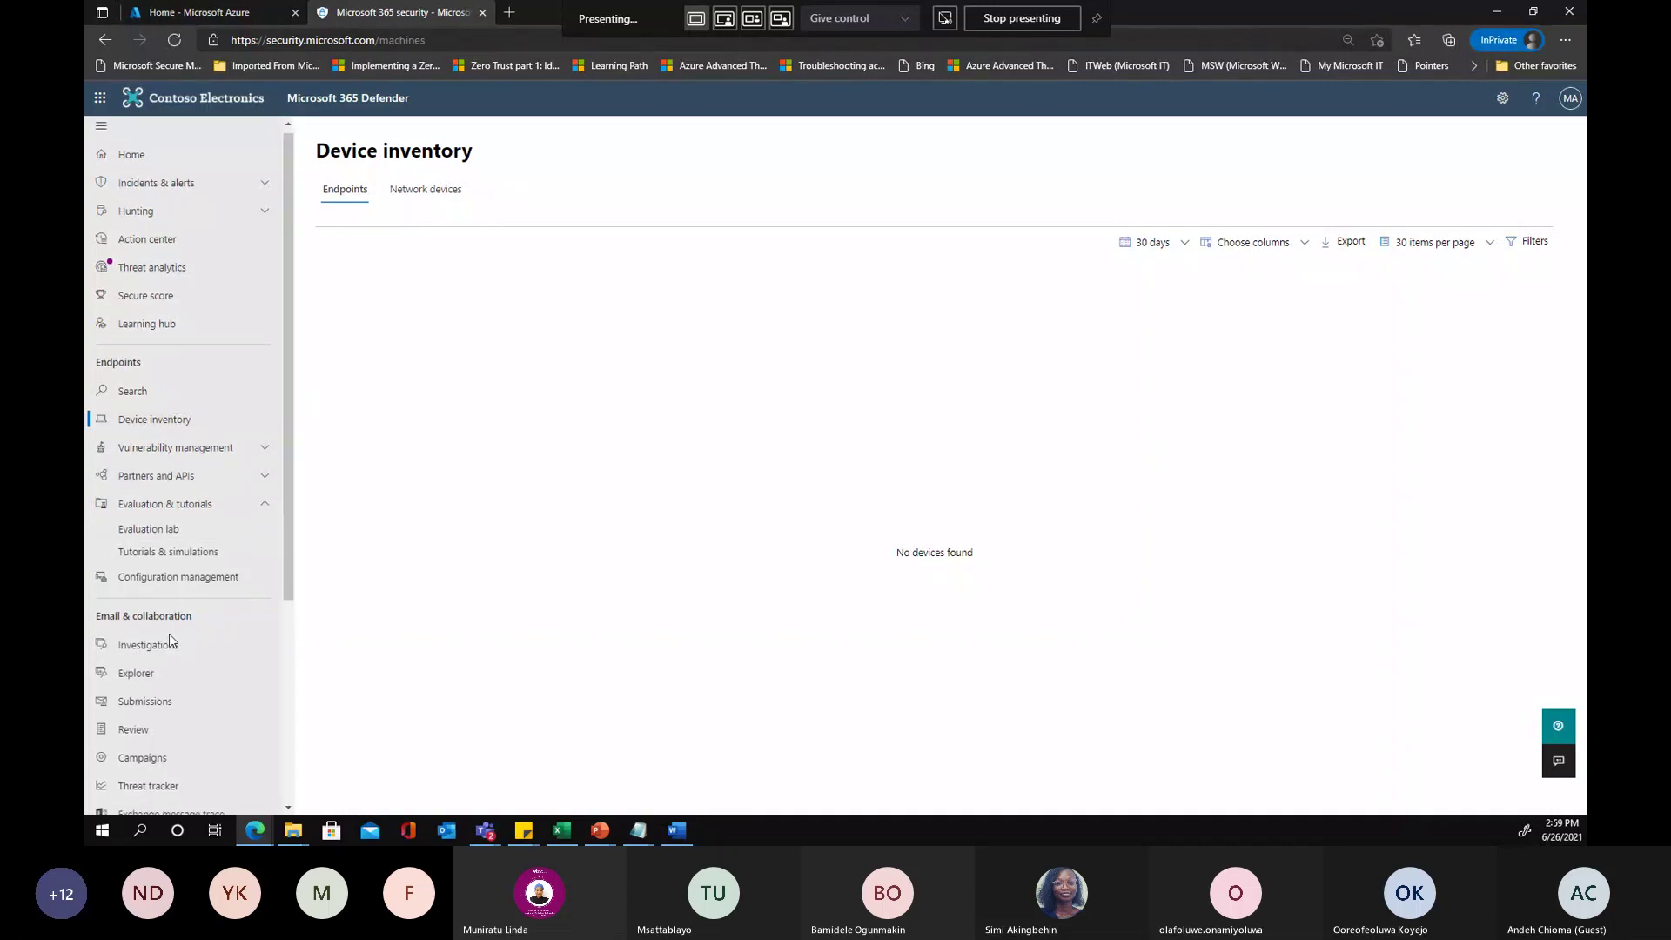
{"action": "scroll", "coordinate": [168, 641], "scroll_direction": "down", "scroll_amount": 1}
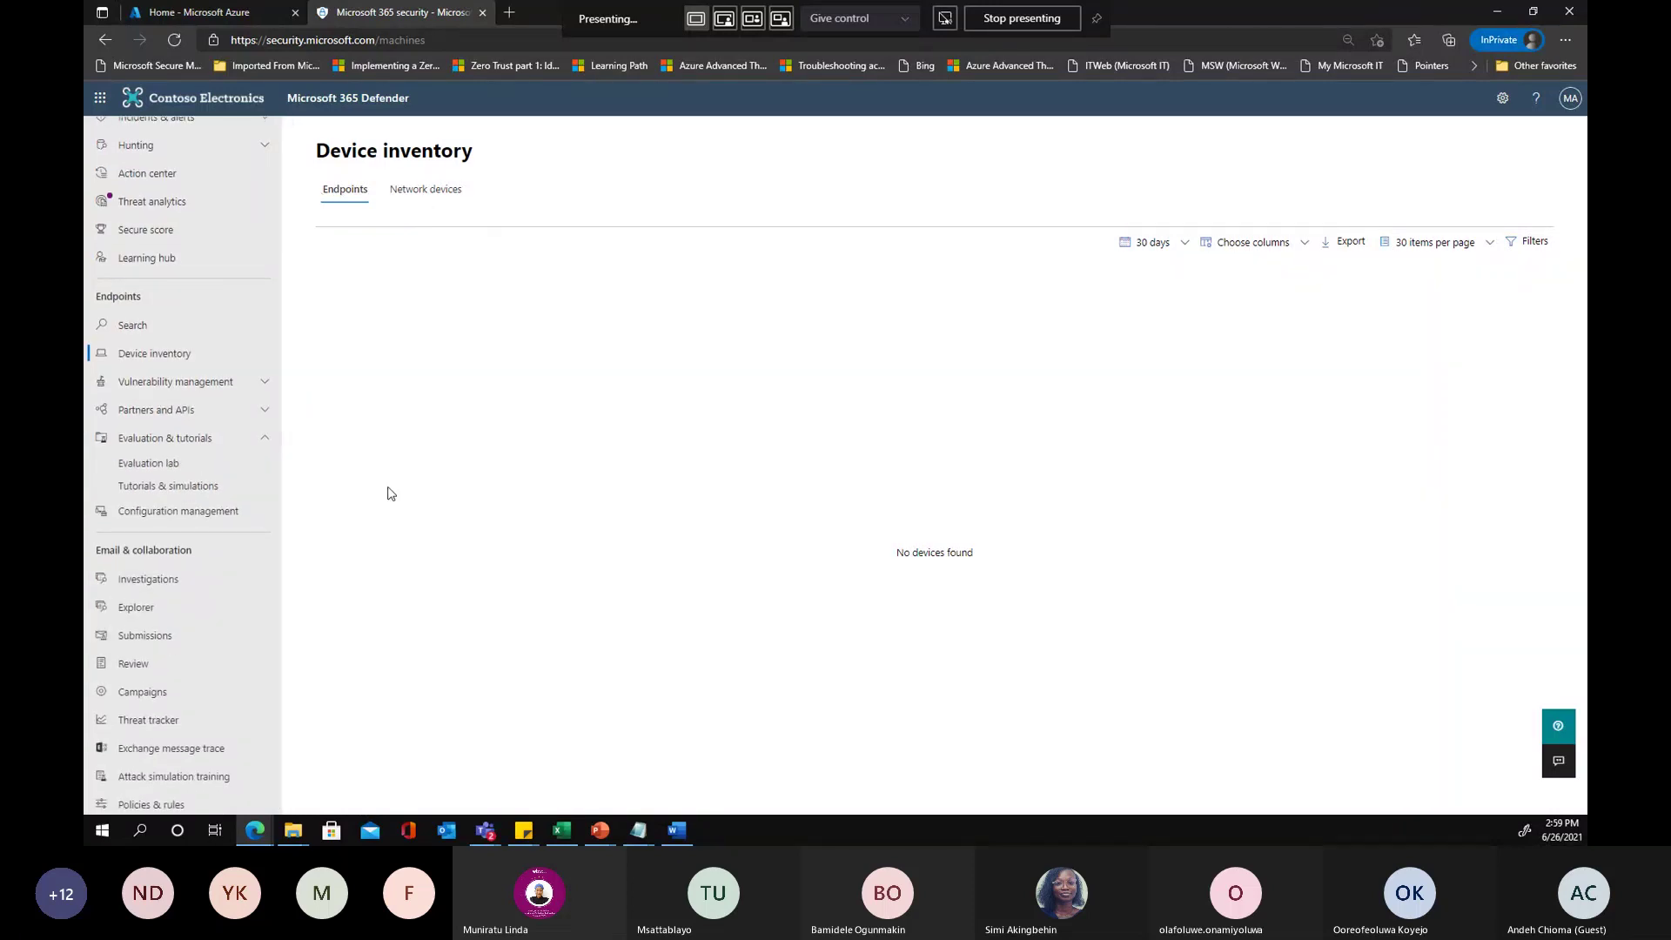
Open the Incidents page under Incidents & alerts to check for recent incidents
{"action": "scroll", "coordinate": [174, 261], "scroll_direction": "up", "scroll_amount": 1}
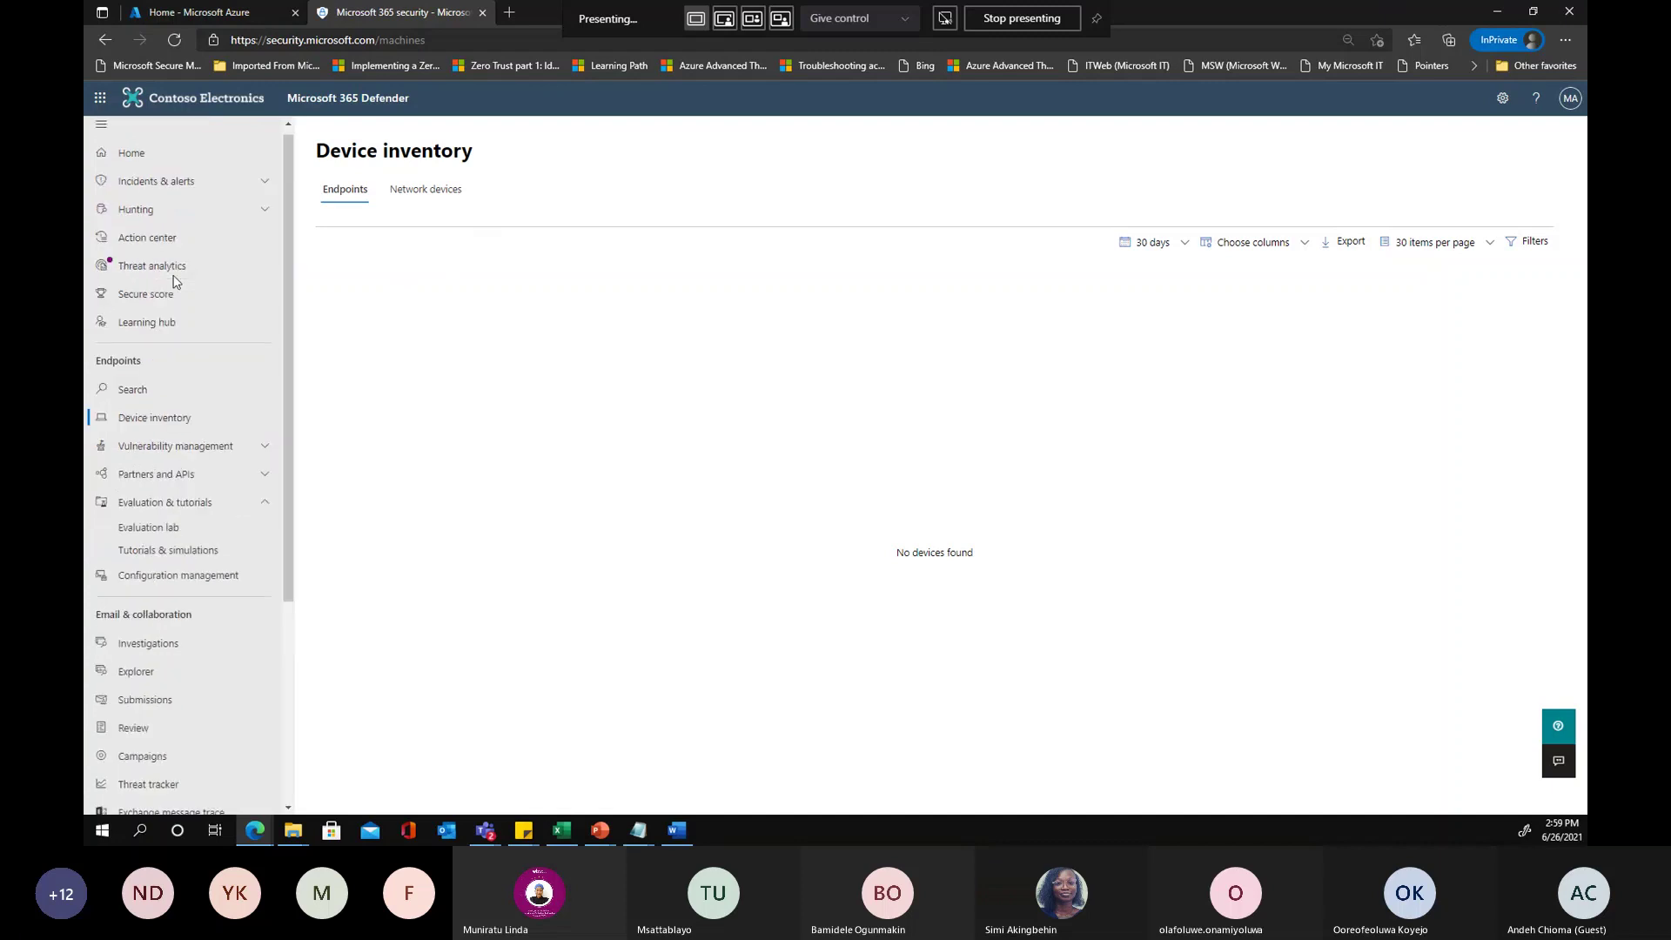
{"action": "left_click", "coordinate": [156, 191]}
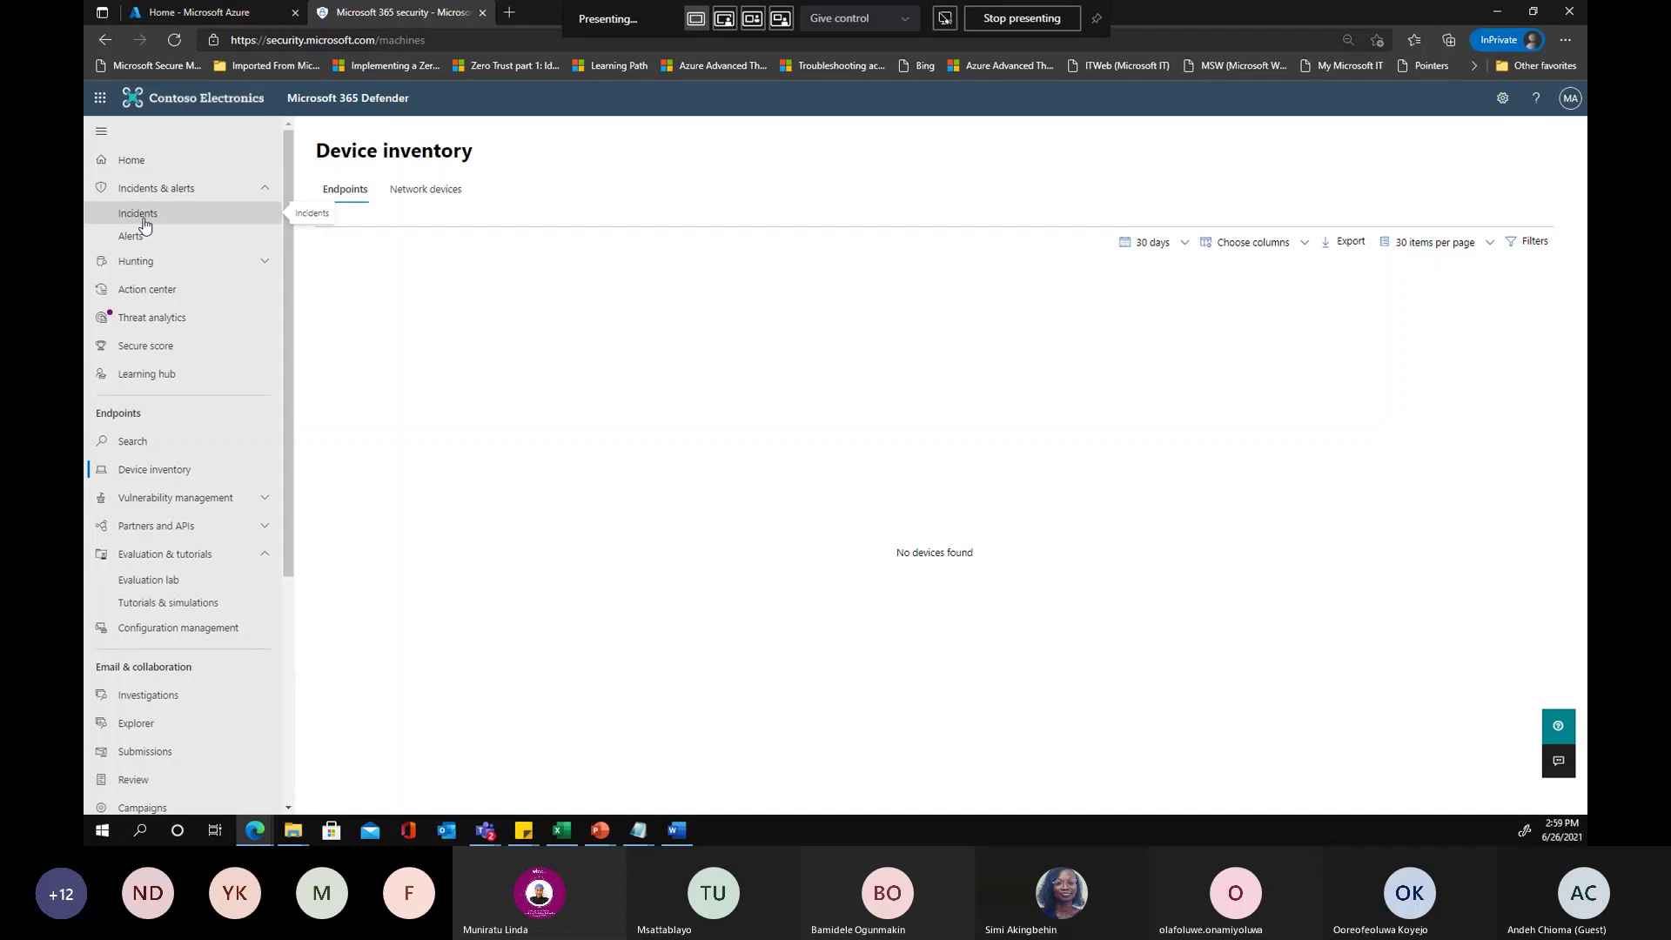
{"action": "left_click", "coordinate": [144, 220]}
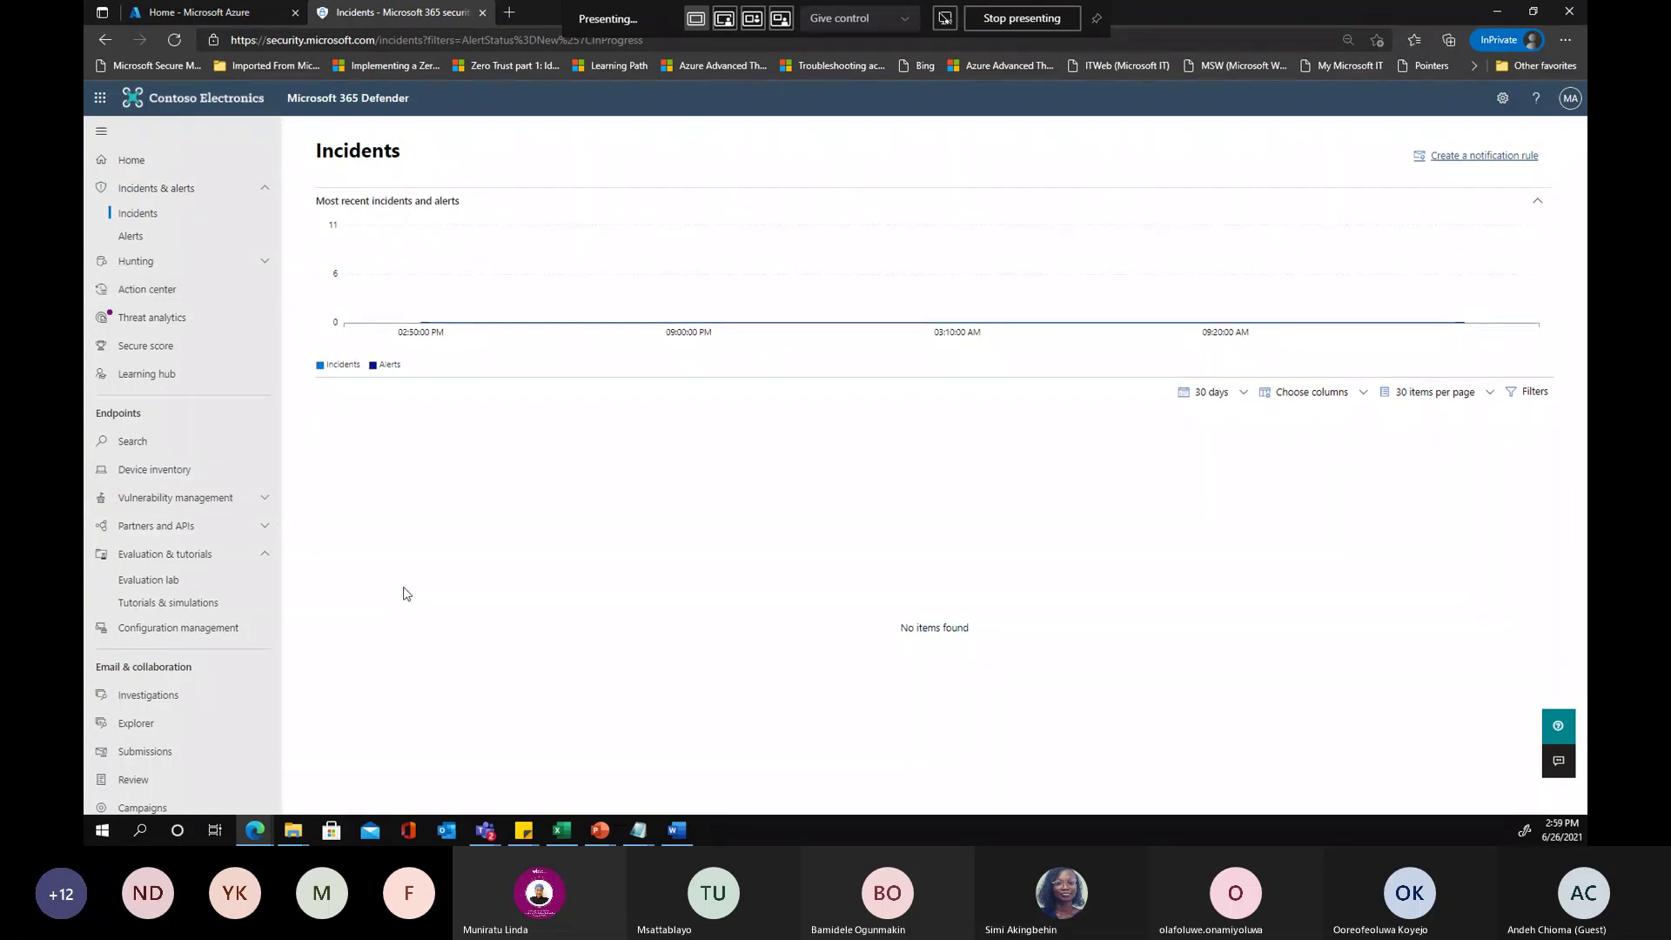
{"action": "scroll", "coordinate": [177, 600], "scroll_direction": "down", "scroll_amount": 5}
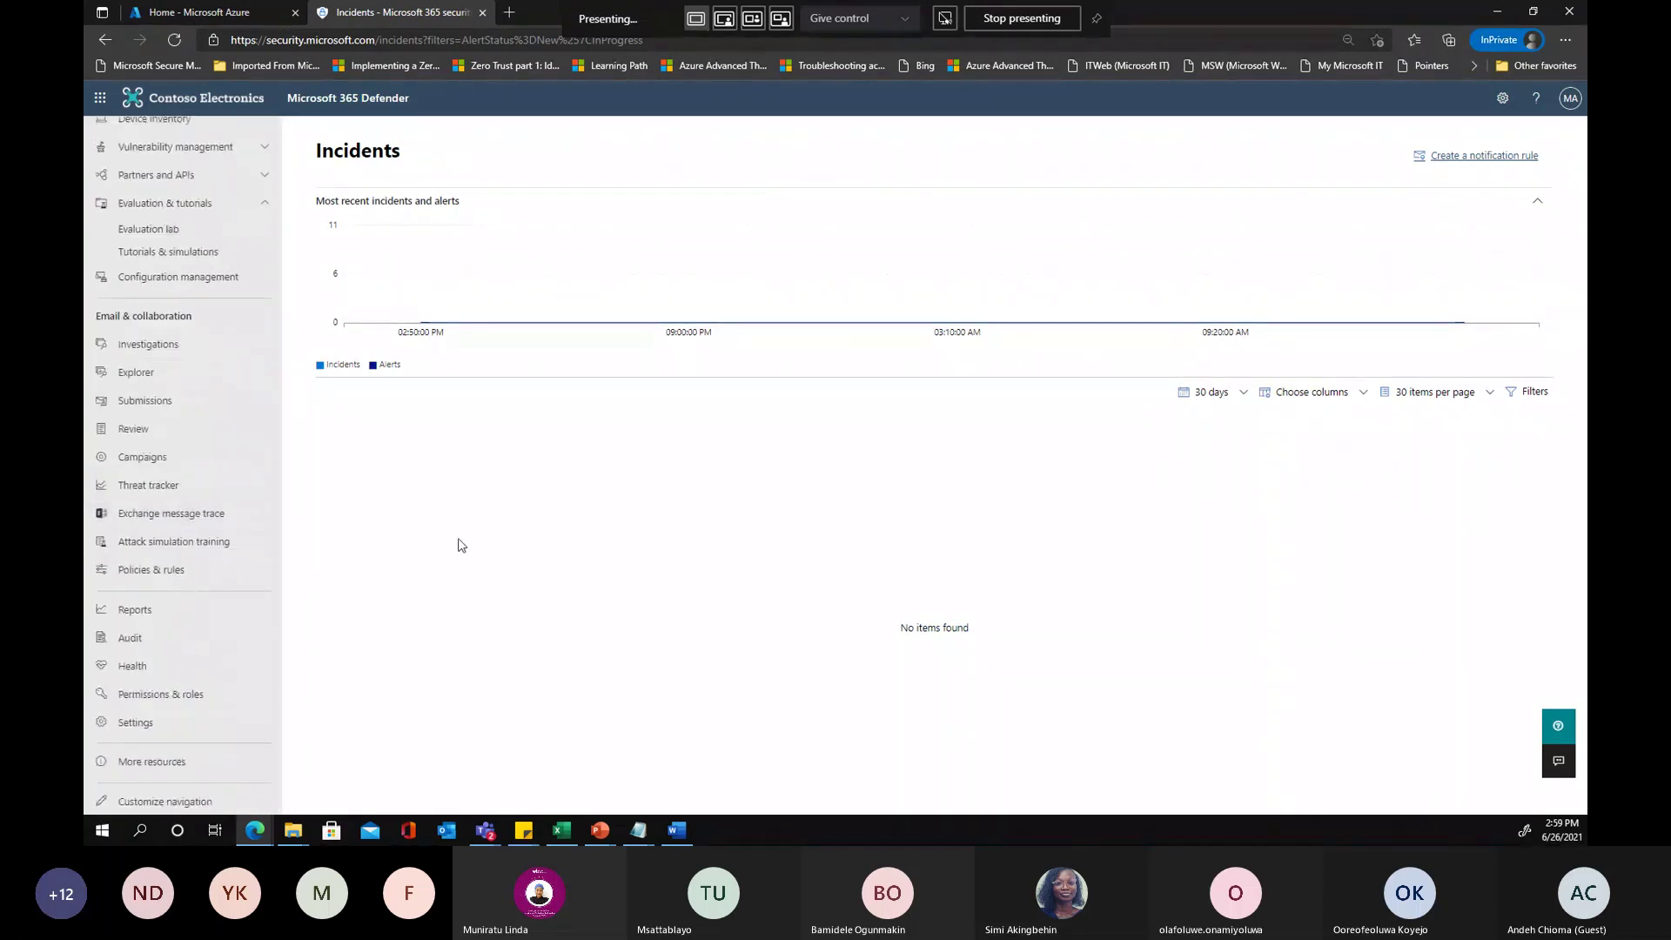
{"action": "scroll", "coordinate": [165, 379], "scroll_direction": "up", "scroll_amount": 5}
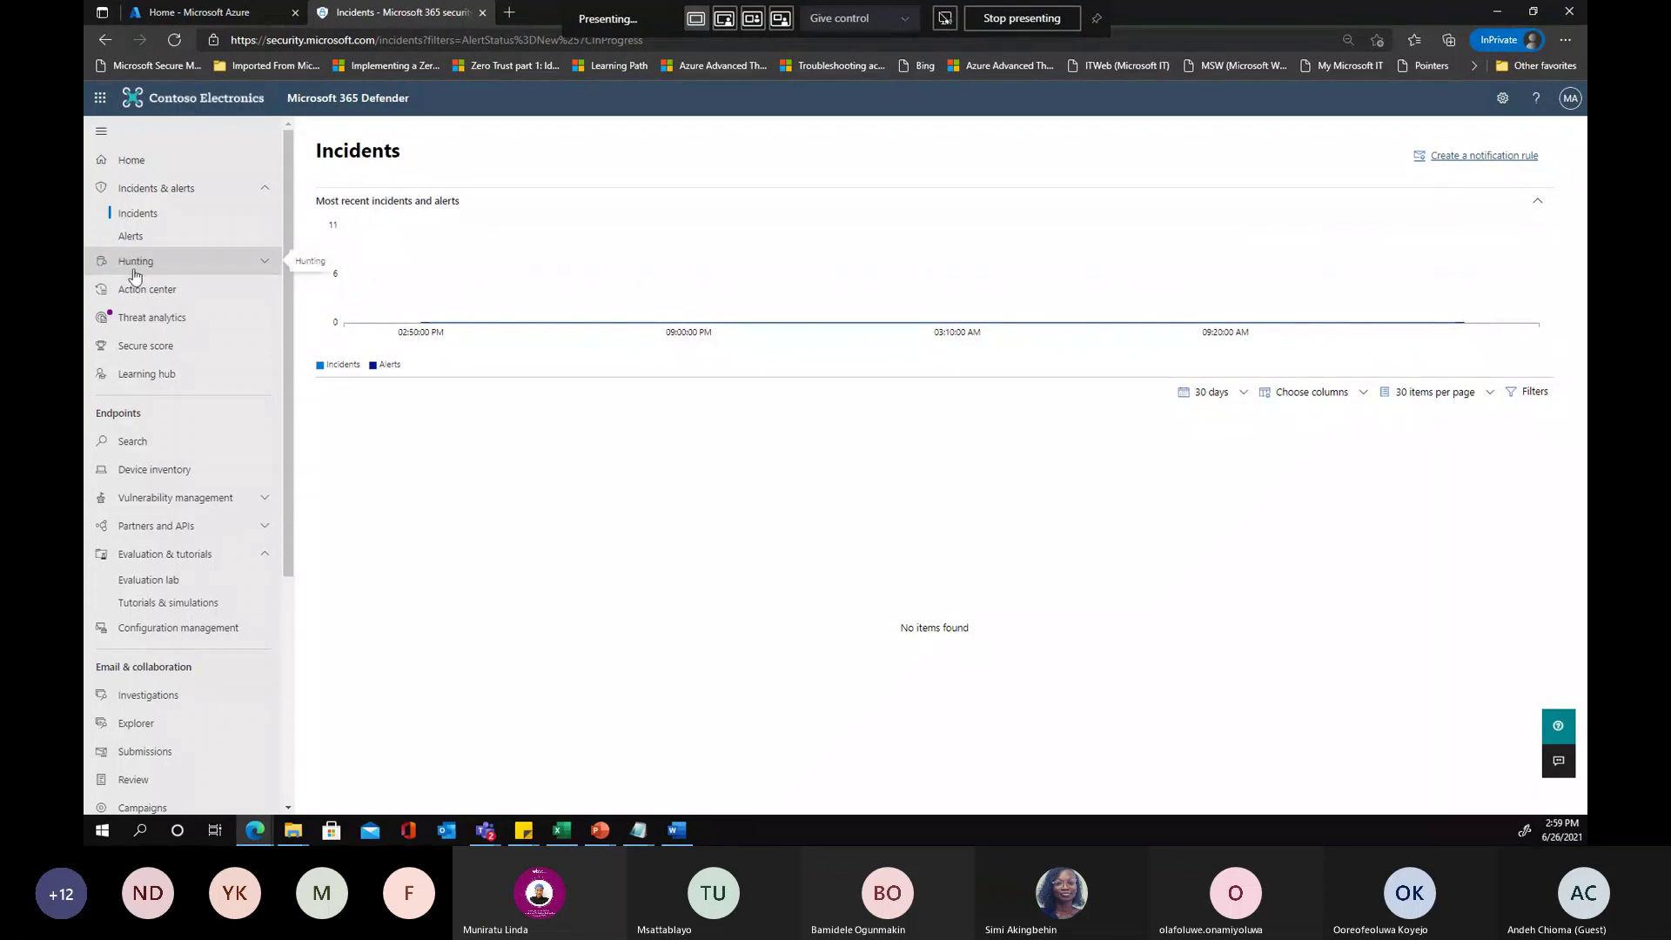
Open the analyst report for "Investigating and mitigating malicious signed drivers" in Threat analytics
{"action": "left_click", "coordinate": [149, 323]}
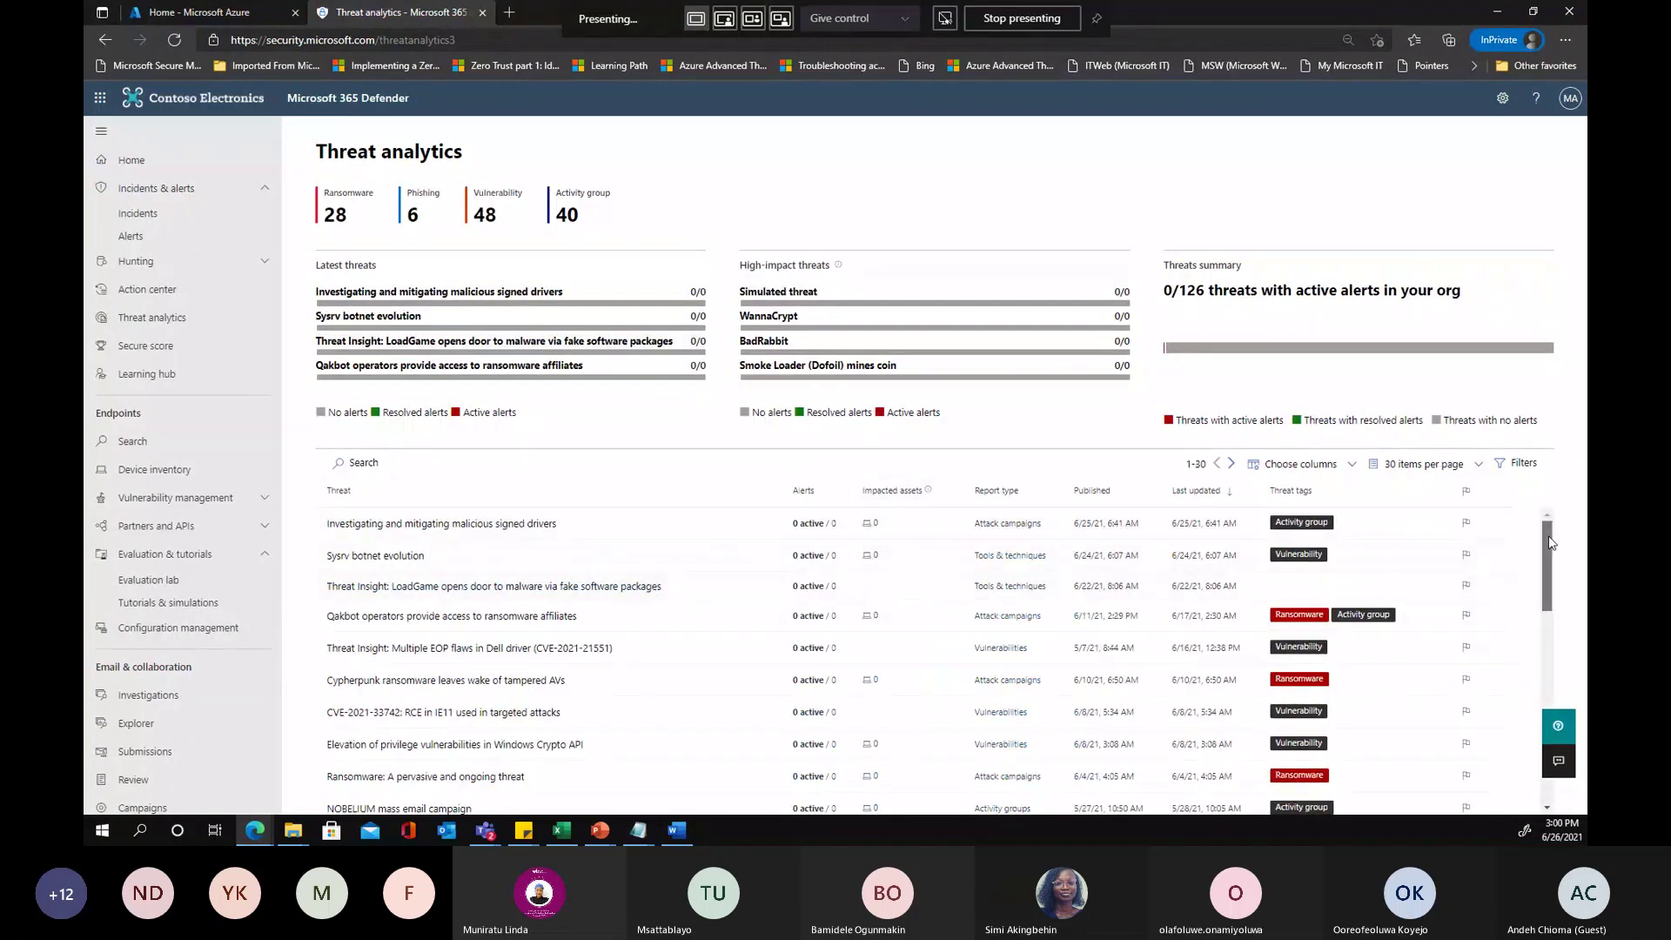
{"action": "mouse_move", "coordinate": [1548, 545]}
{"action": "left_mouse_down"}
{"action": "mouse_move", "coordinate": [1548, 569]}
{"action": "mouse_move", "coordinate": [1554, 517]}
{"action": "left_mouse_up"}
{"action": "left_click", "coordinate": [397, 523]}
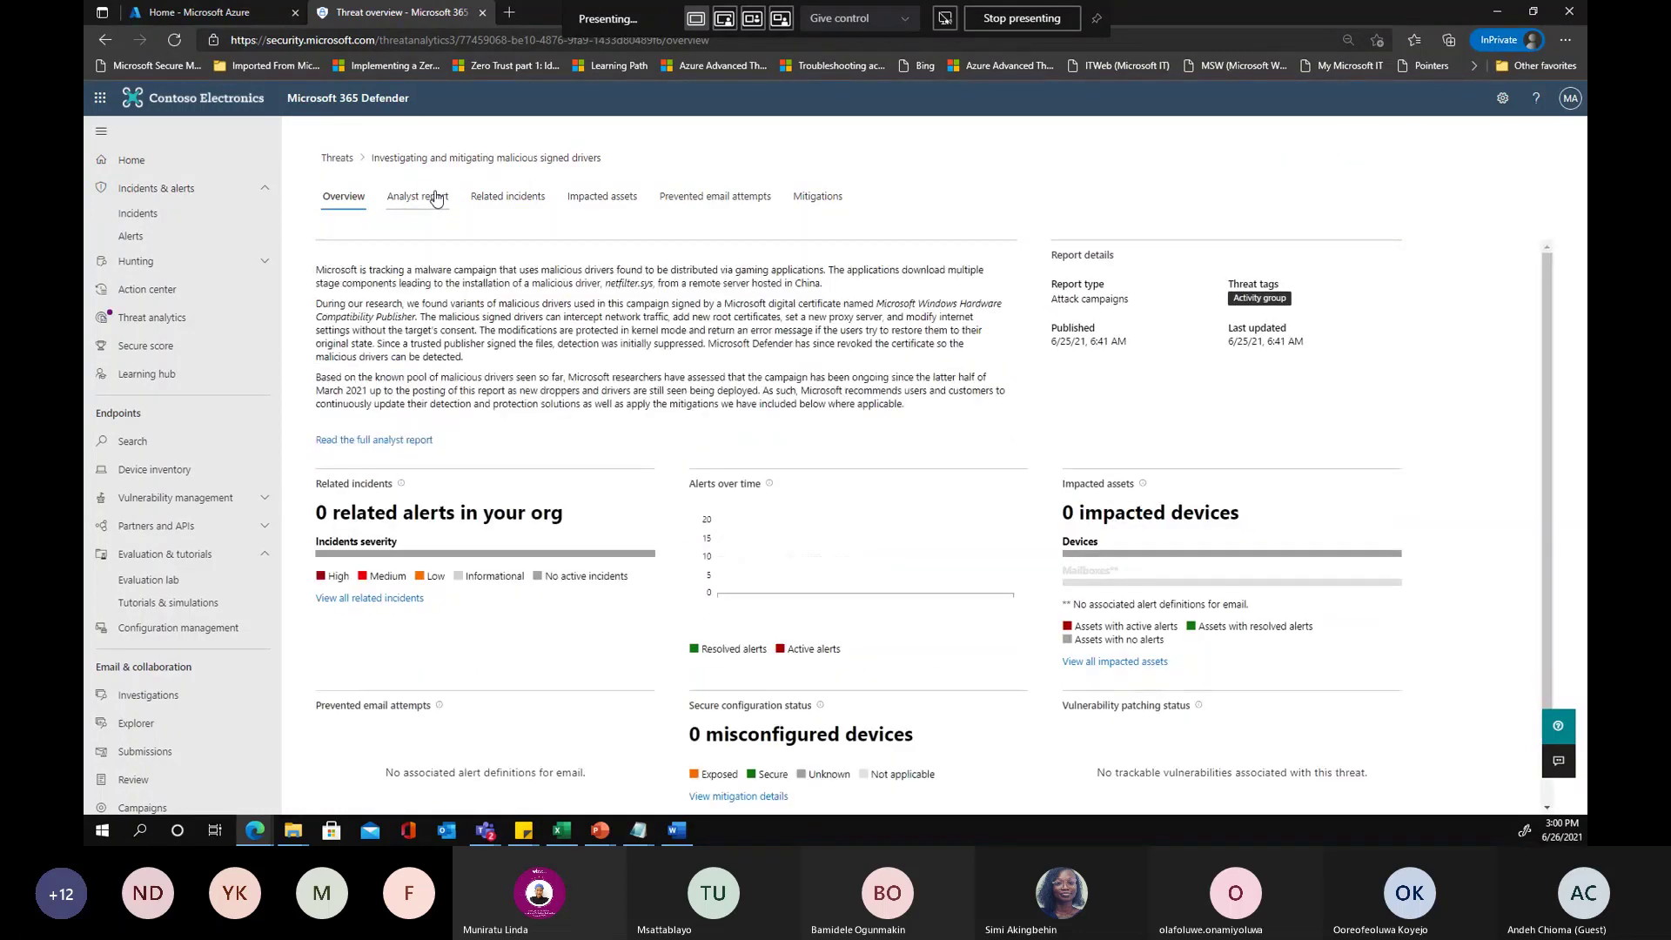
{"action": "left_click", "coordinate": [433, 198]}
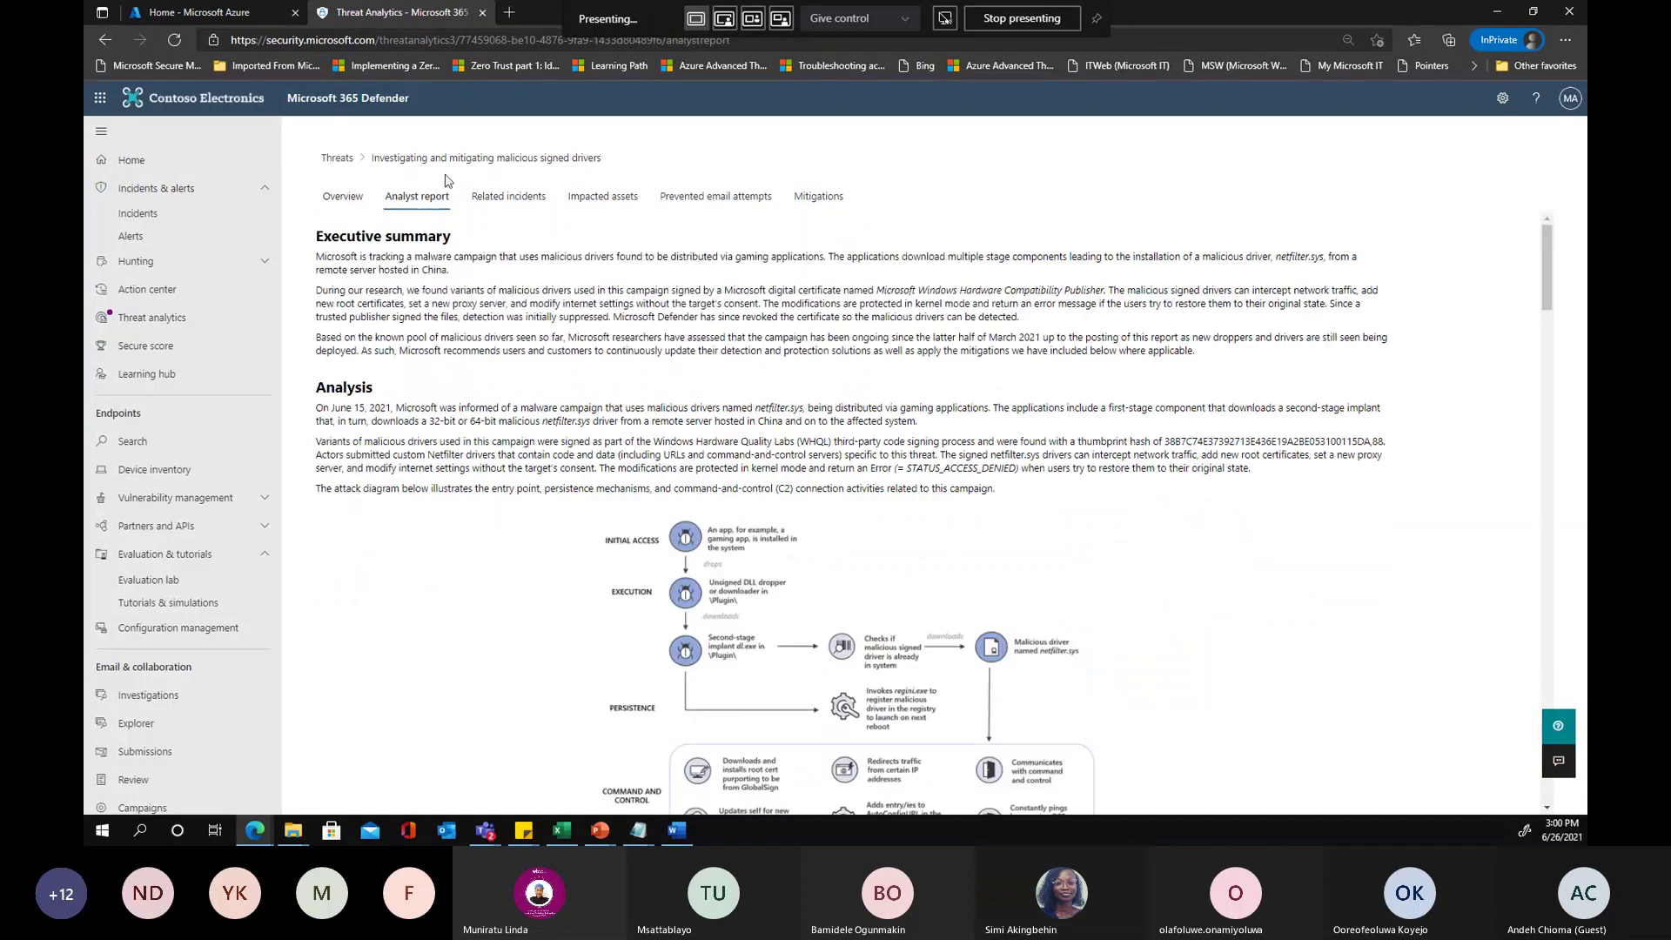
Return from the threat report to the Incidents page
{"action": "left_click", "coordinate": [174, 223]}
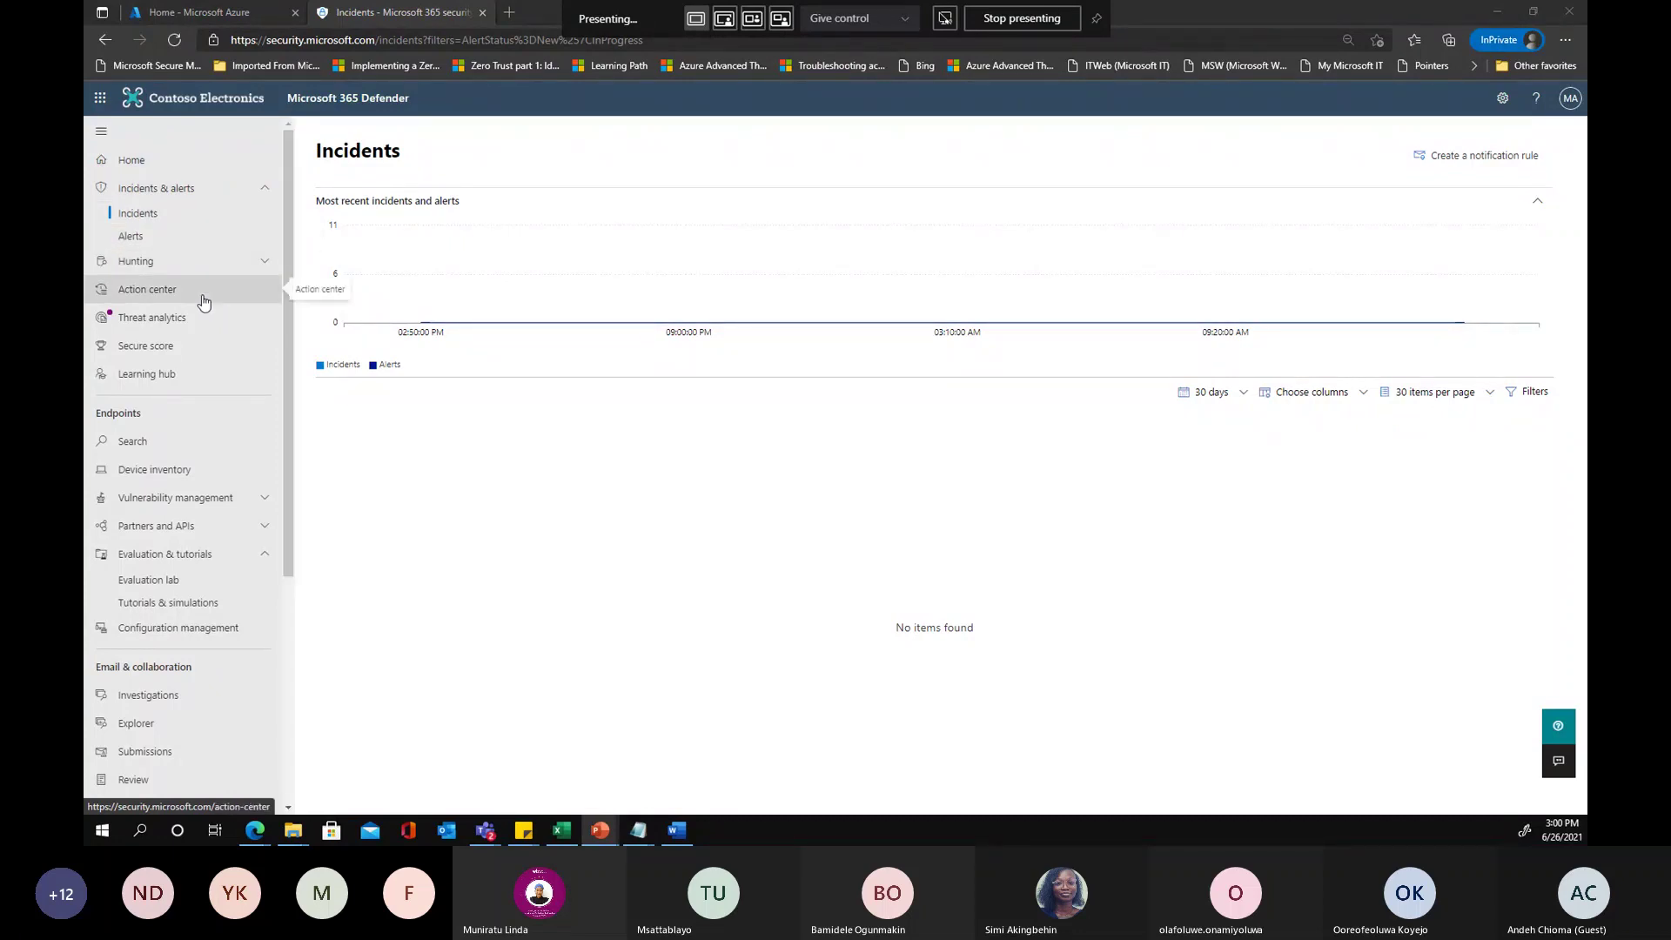
{"action": "scroll", "coordinate": [196, 435], "scroll_direction": "down", "scroll_amount": 2}
{"action": "scroll", "coordinate": [202, 461], "scroll_direction": "up", "scroll_amount": 2}
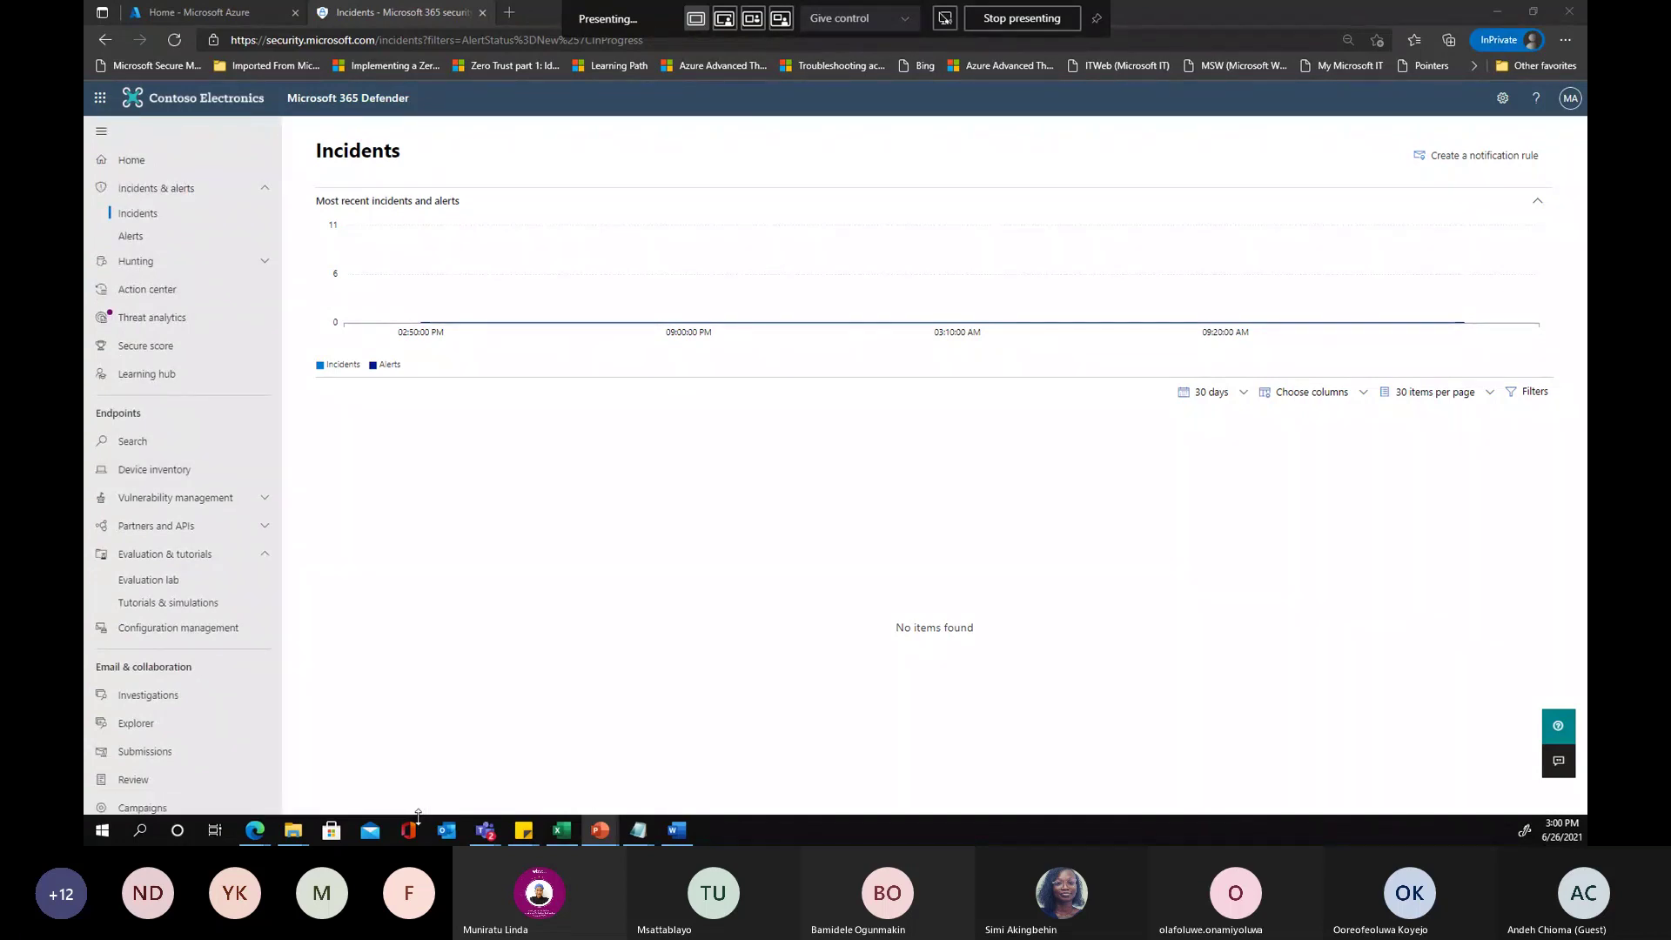
Switch to the SC-200 part 1 learning path window and review its modules on Microsoft Defender for Endpoint
{"action": "mouse_move", "coordinate": [257, 832]}
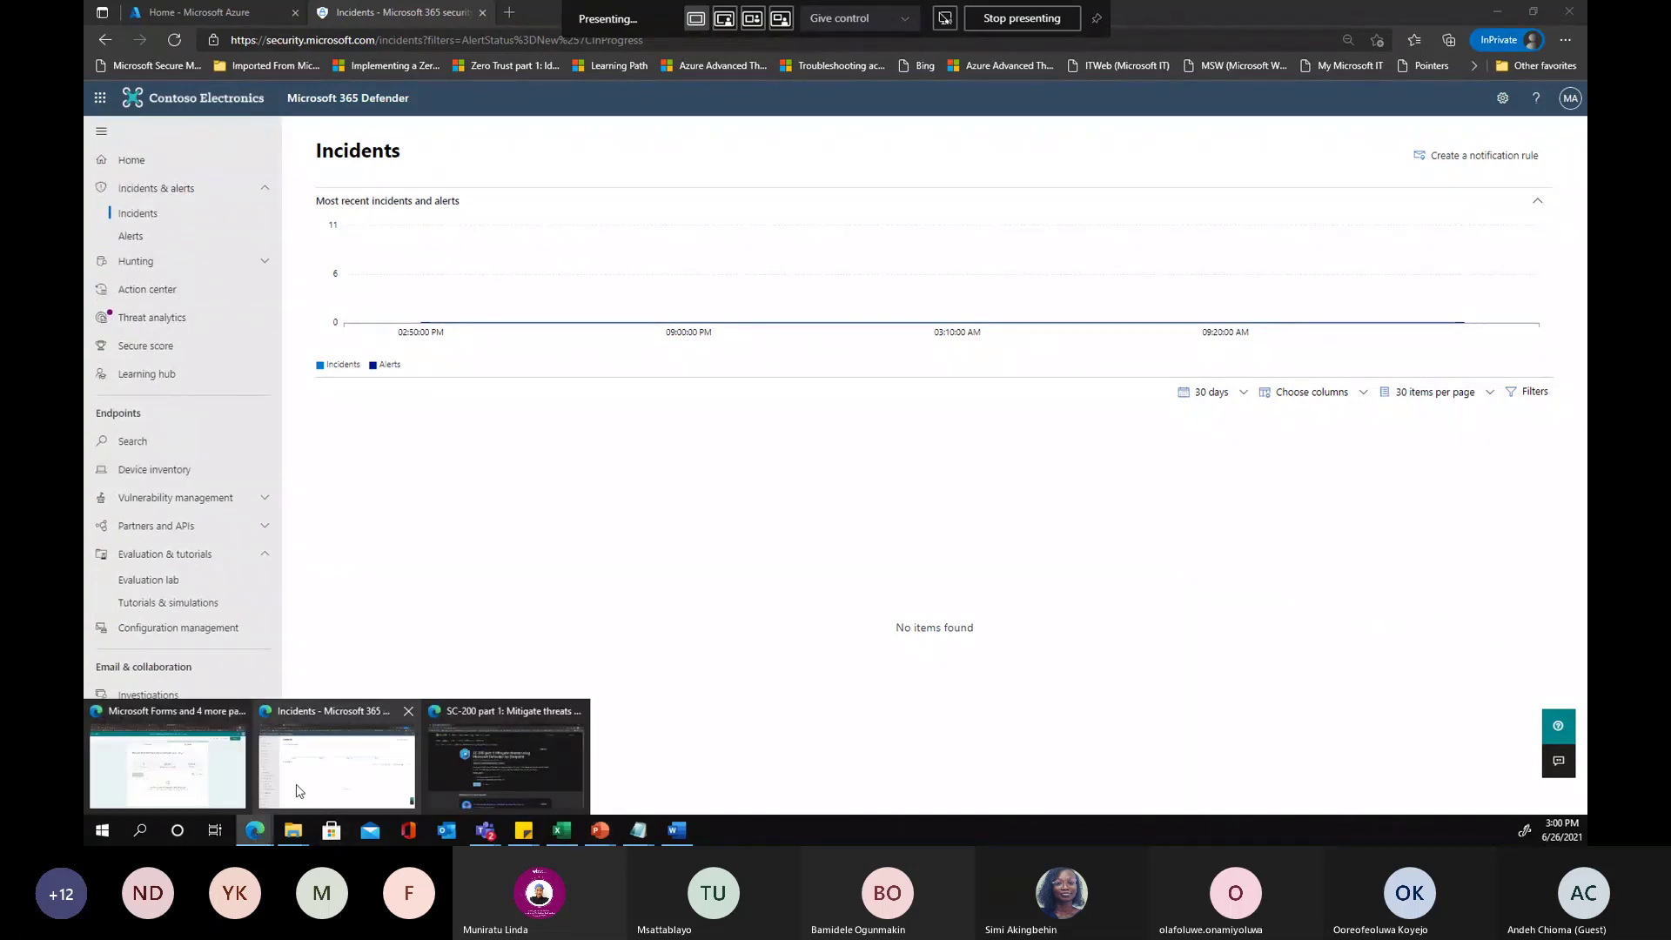
{"action": "left_click", "coordinate": [499, 761]}
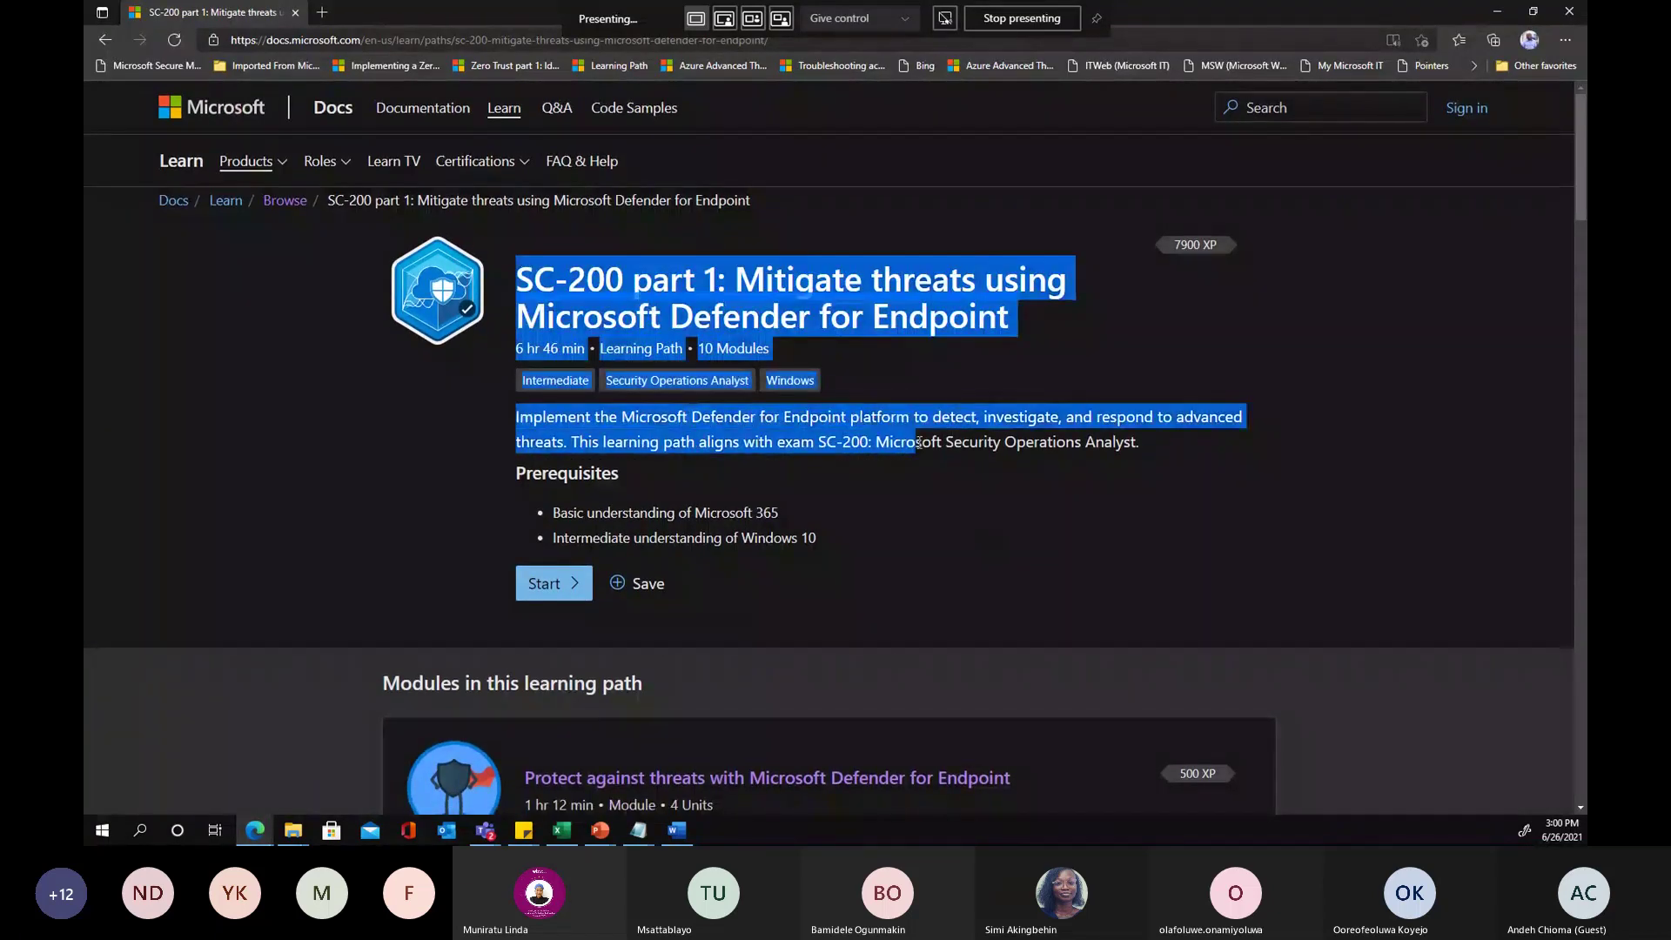
{"action": "scroll", "coordinate": [917, 447], "scroll_direction": "down", "scroll_amount": 5}
{"action": "scroll", "coordinate": [919, 444], "scroll_direction": "down", "scroll_amount": 8}
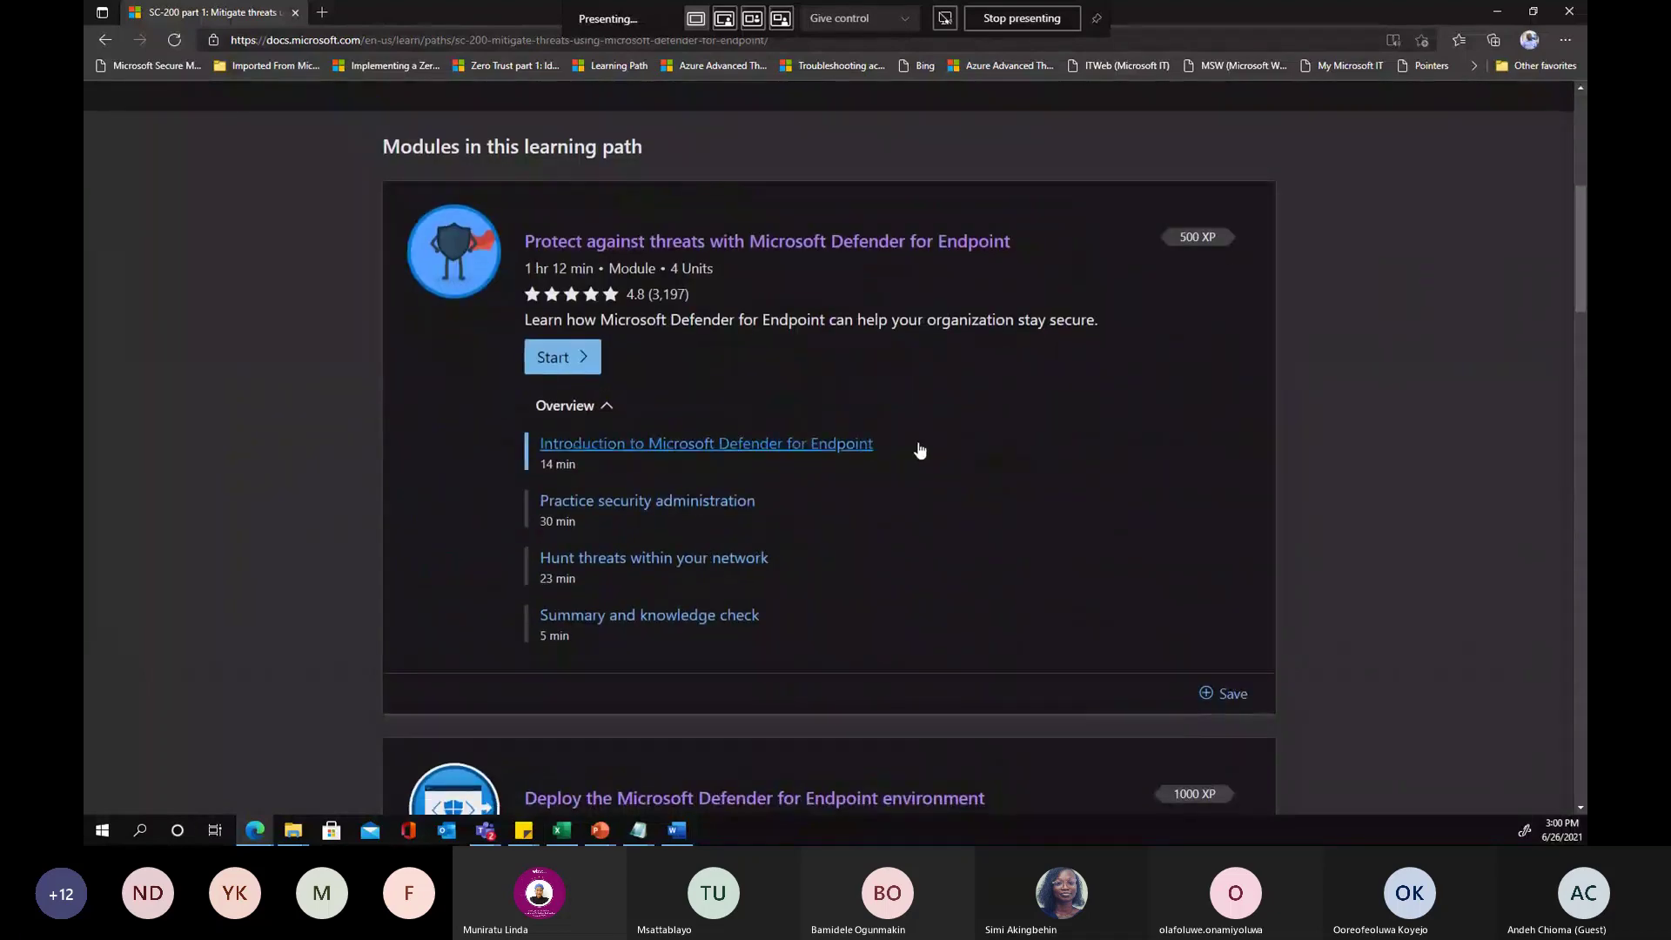
{"action": "scroll", "coordinate": [919, 443], "scroll_direction": "down", "scroll_amount": 5}
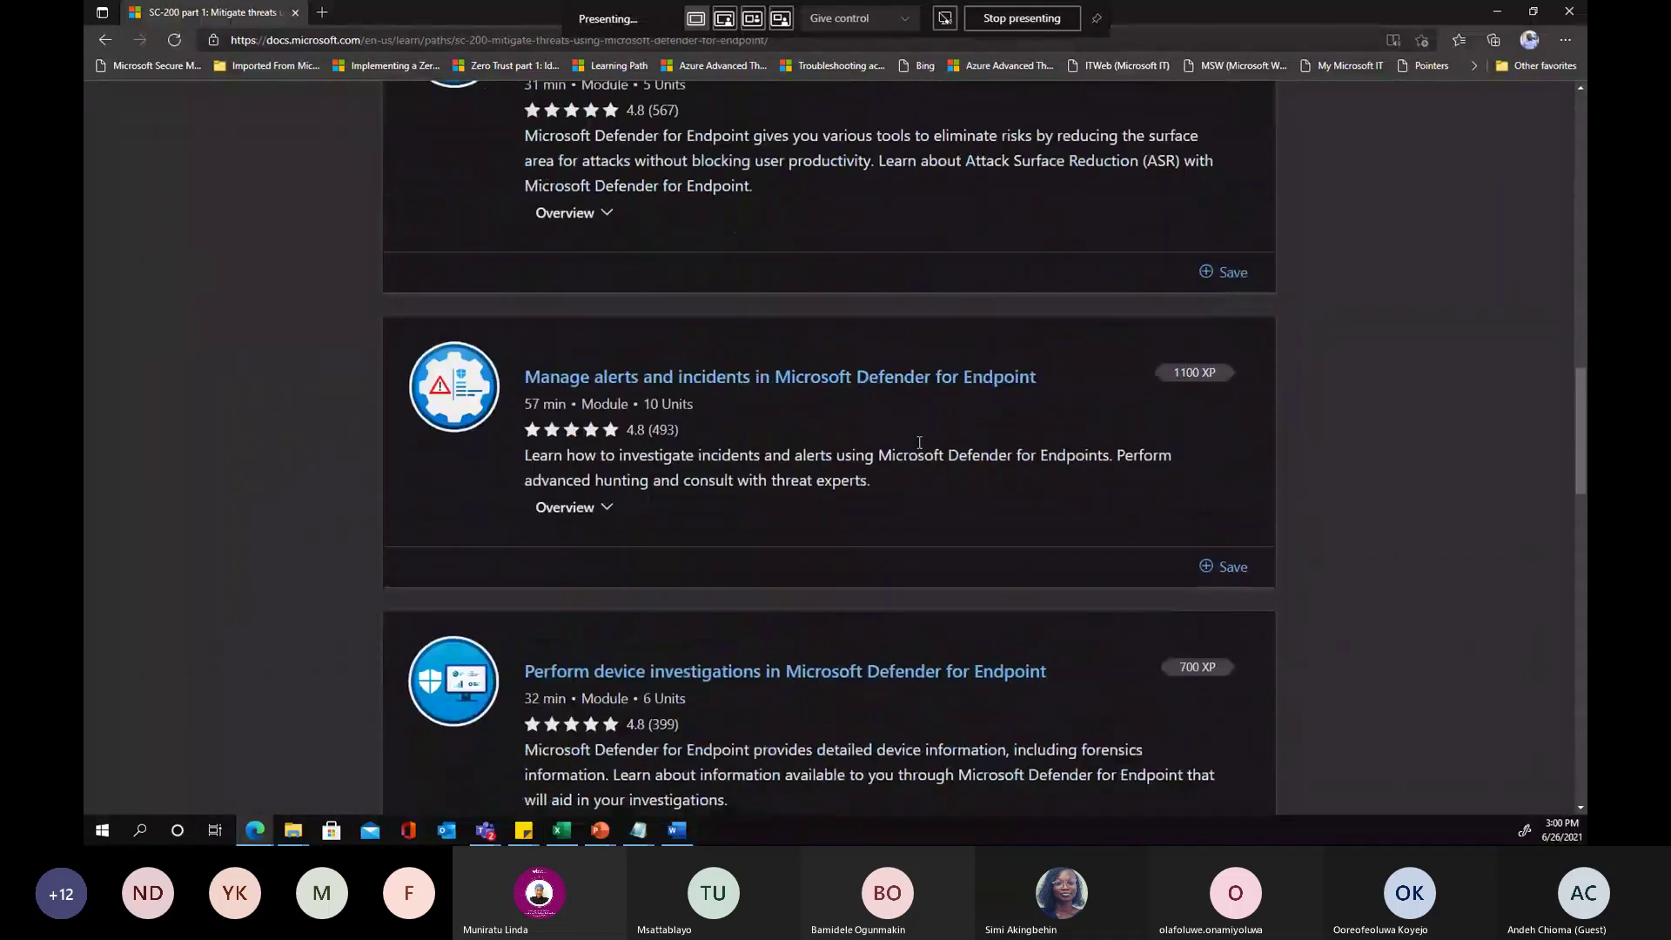
{"action": "scroll", "coordinate": [917, 448], "scroll_direction": "down", "scroll_amount": 2}
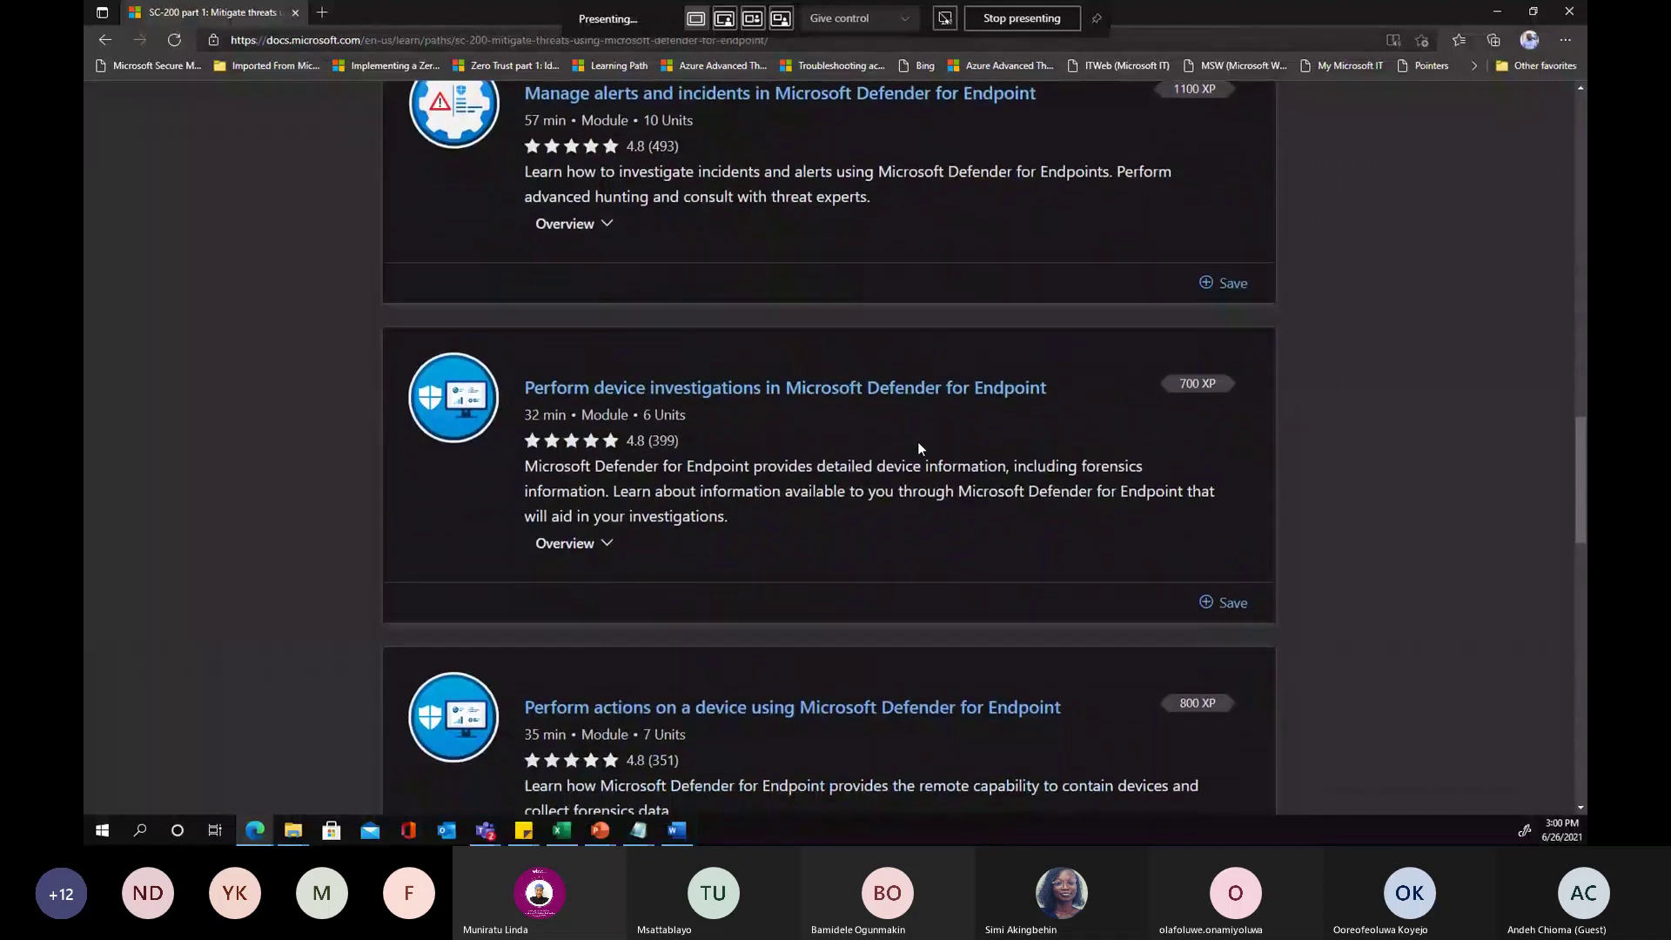
{"action": "scroll", "coordinate": [794, 421], "scroll_direction": "up", "scroll_amount": 2}
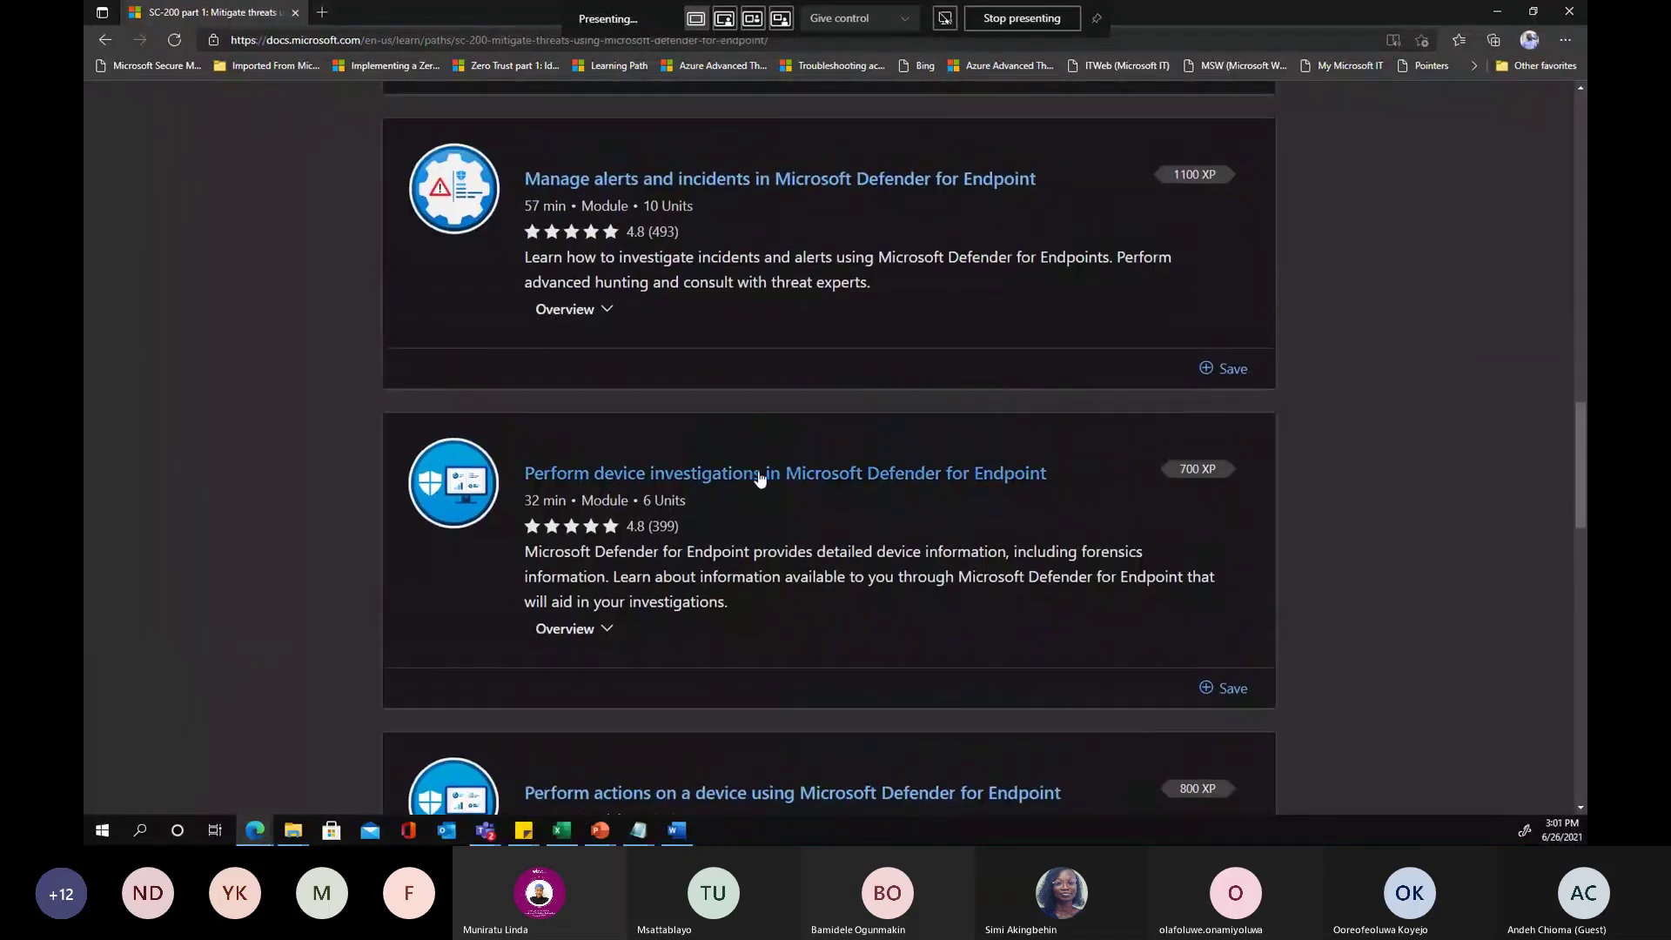
{"action": "scroll", "coordinate": [765, 188], "scroll_direction": "up", "scroll_amount": 3}
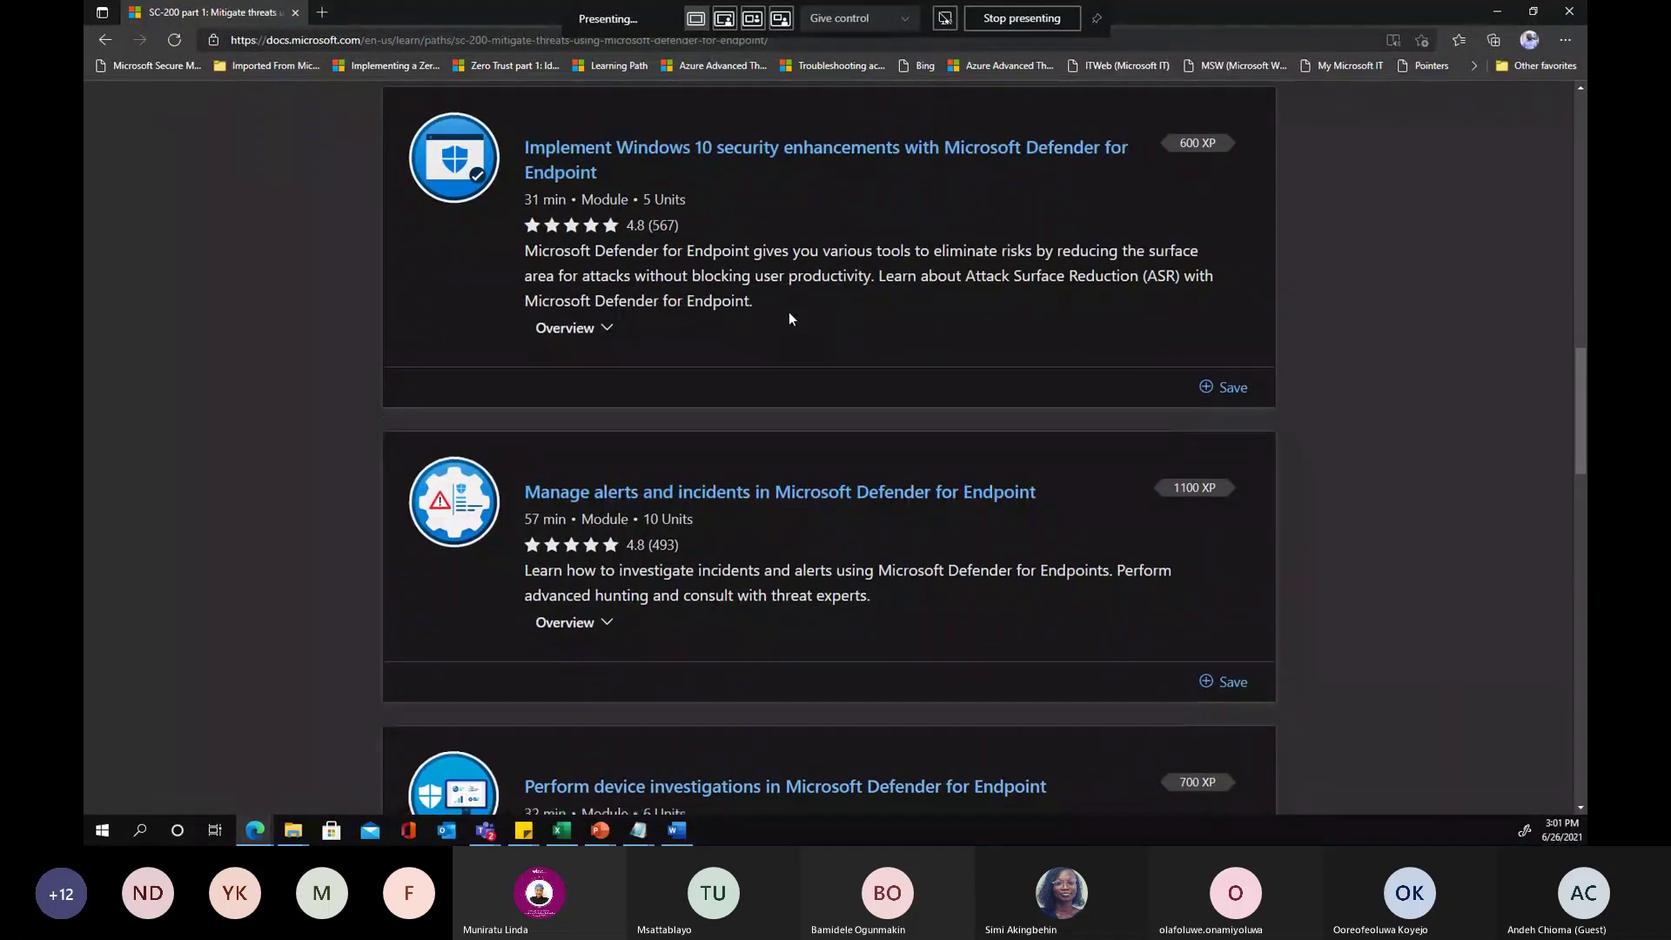
{"action": "scroll", "coordinate": [790, 316], "scroll_direction": "up", "scroll_amount": 3}
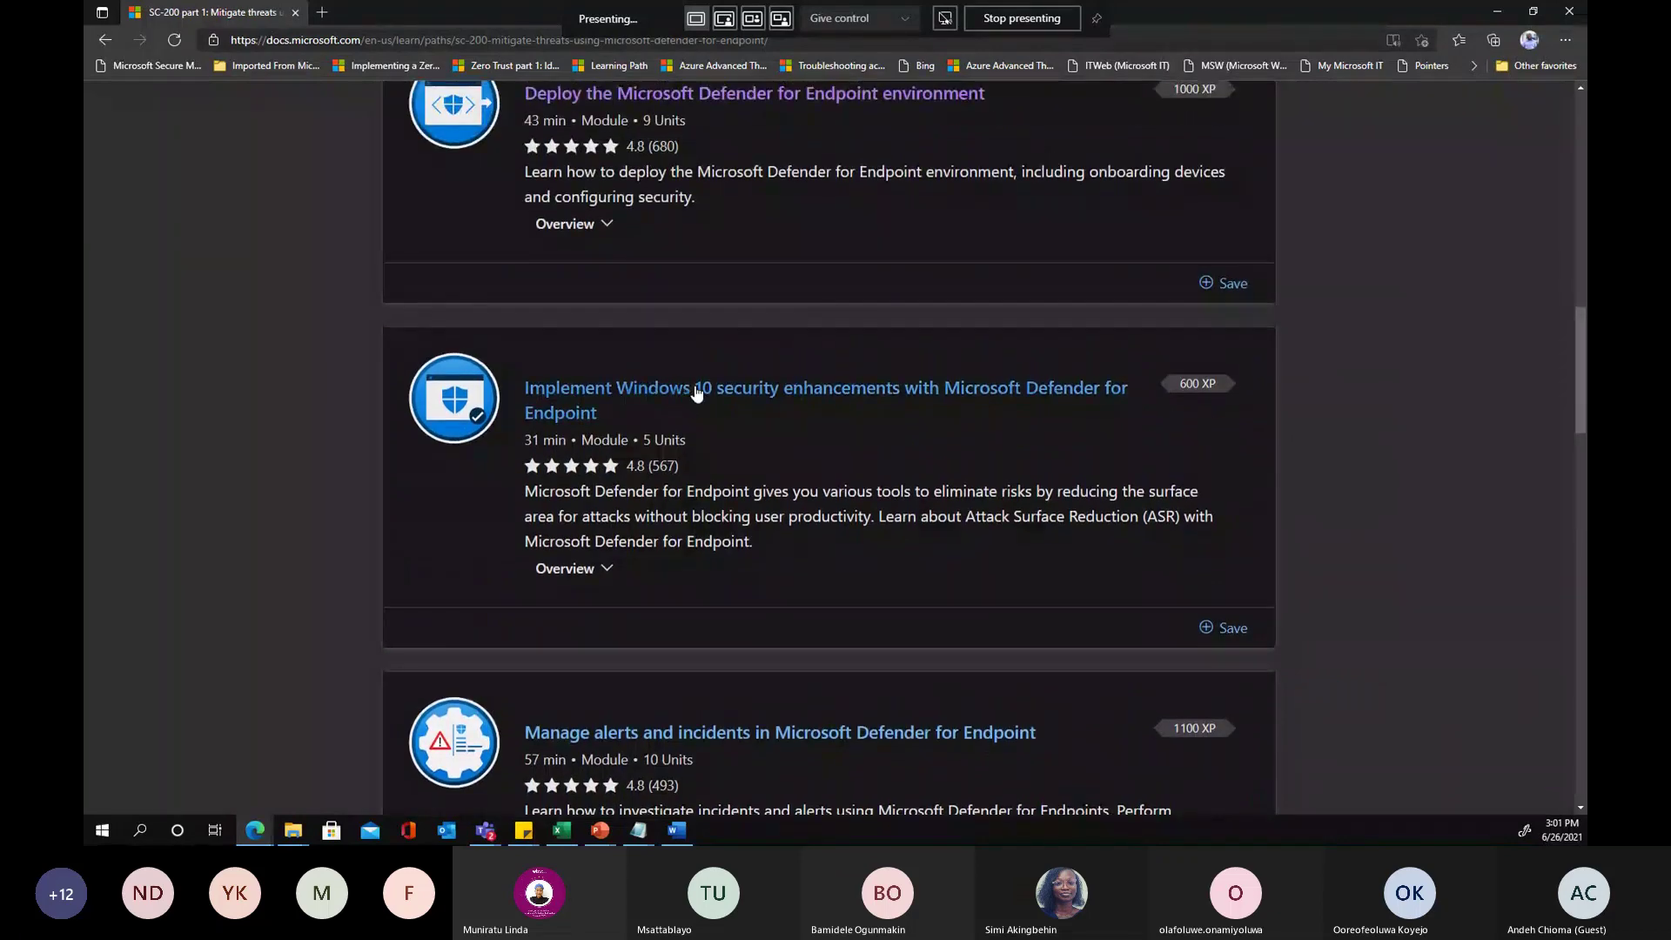
{"action": "scroll", "coordinate": [822, 522], "scroll_direction": "down", "scroll_amount": 10}
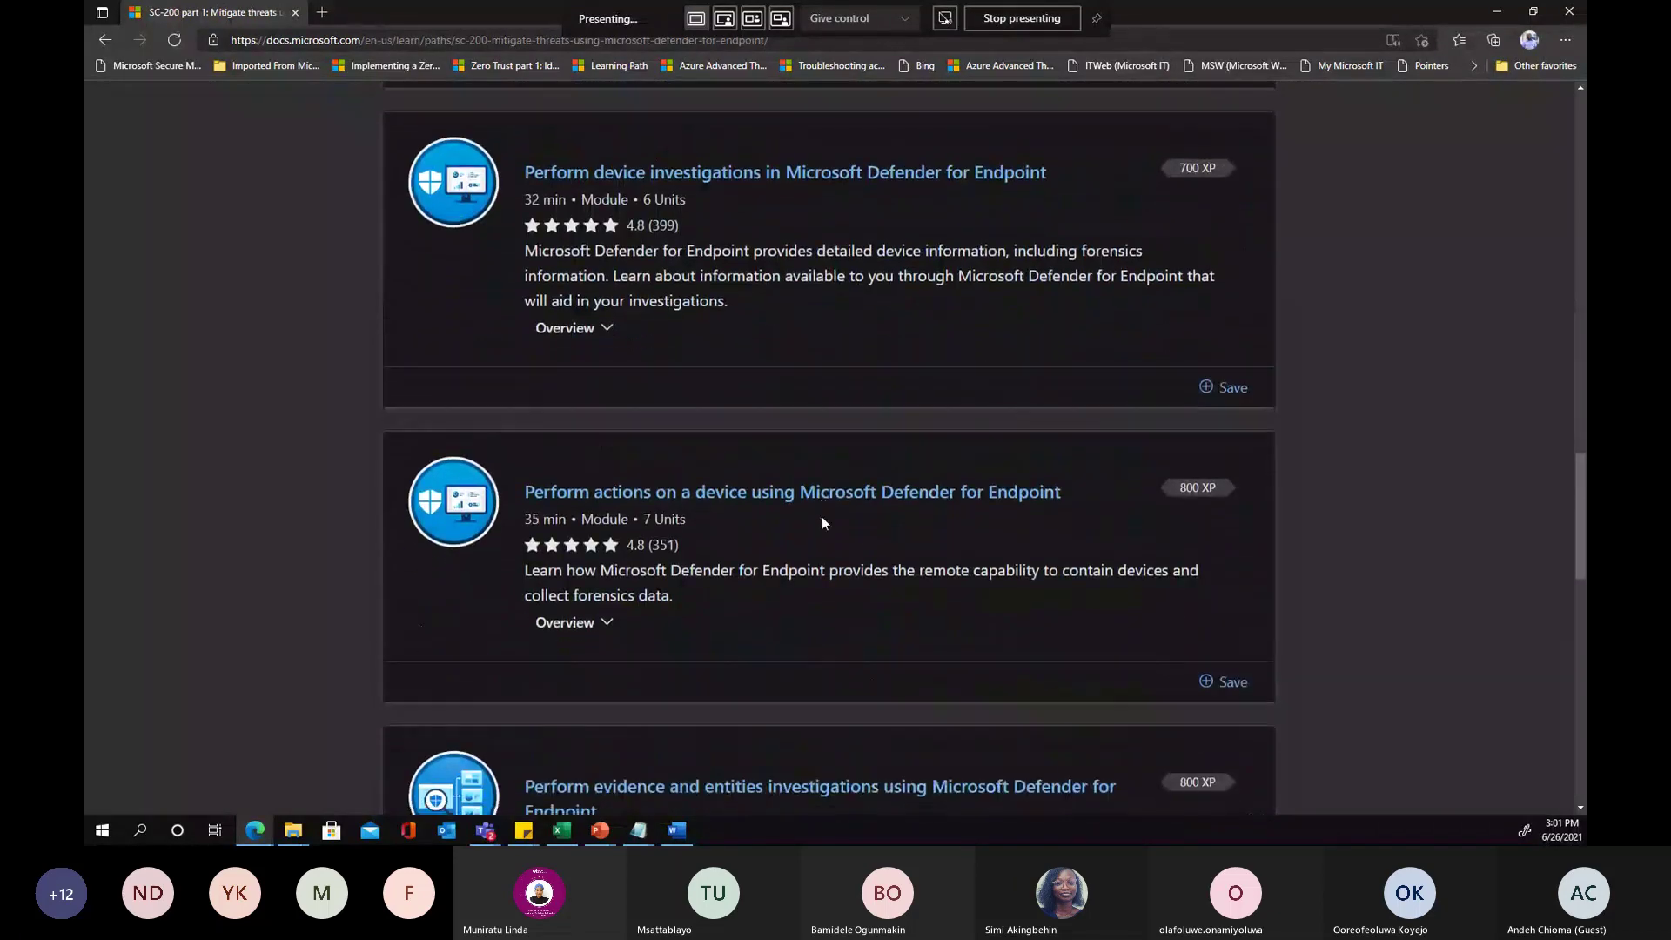
{"action": "scroll", "coordinate": [811, 603], "scroll_direction": "down", "scroll_amount": 4}
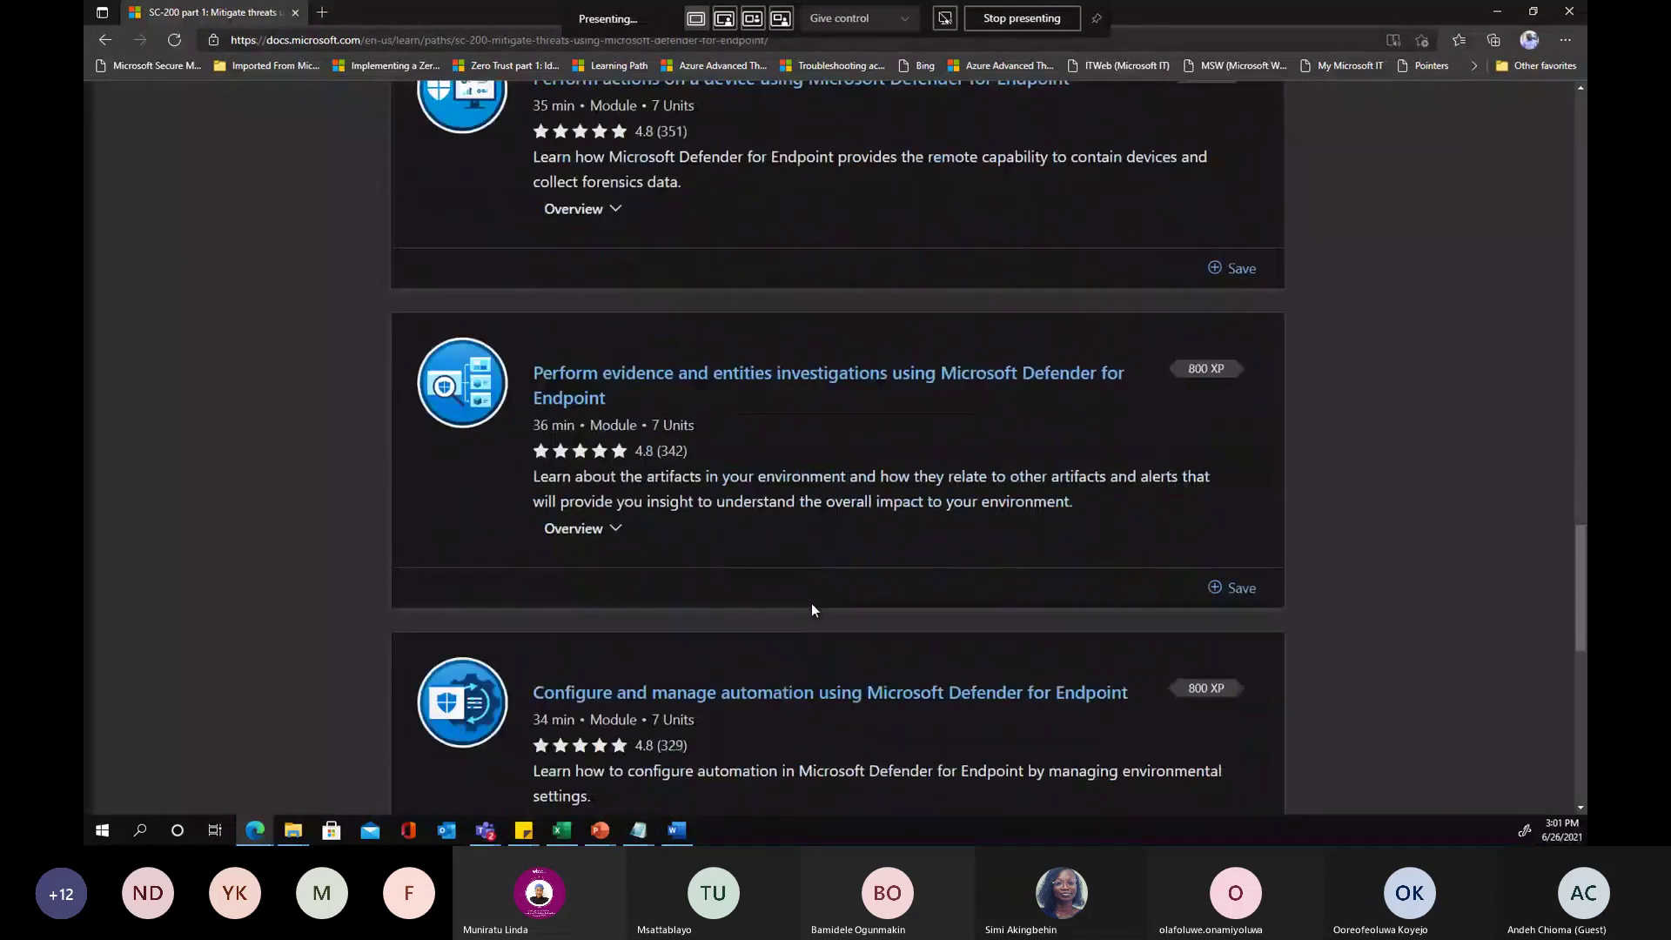
{"action": "scroll", "coordinate": [811, 604], "scroll_direction": "down", "scroll_amount": 10}
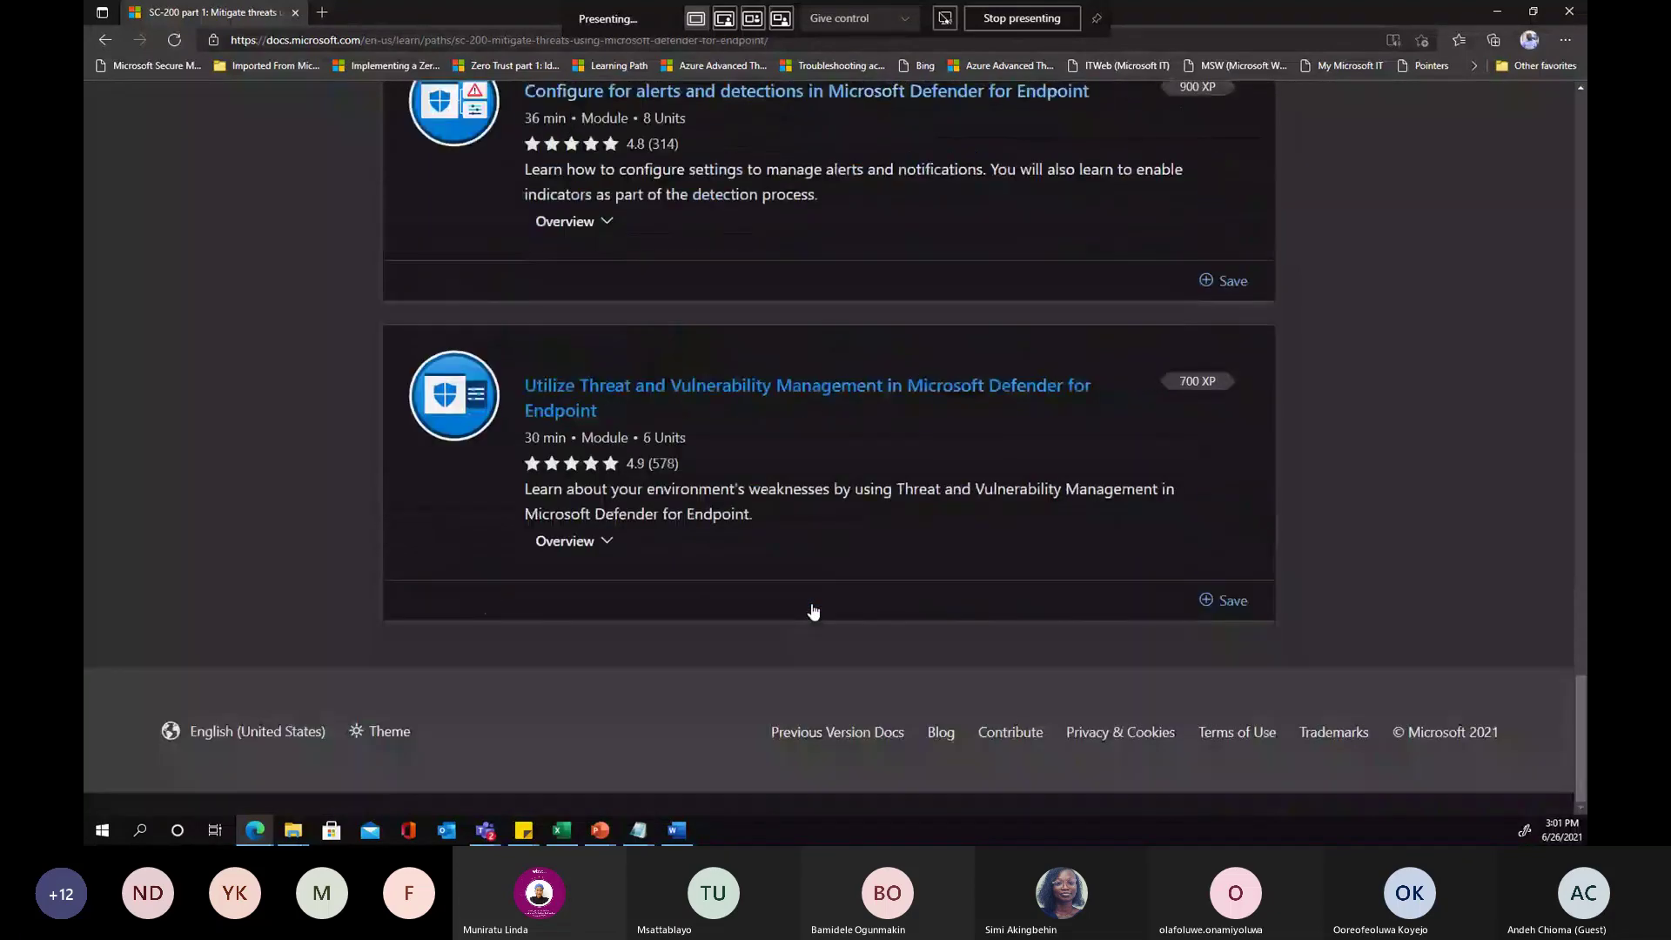
{"action": "key", "text": "Home"}
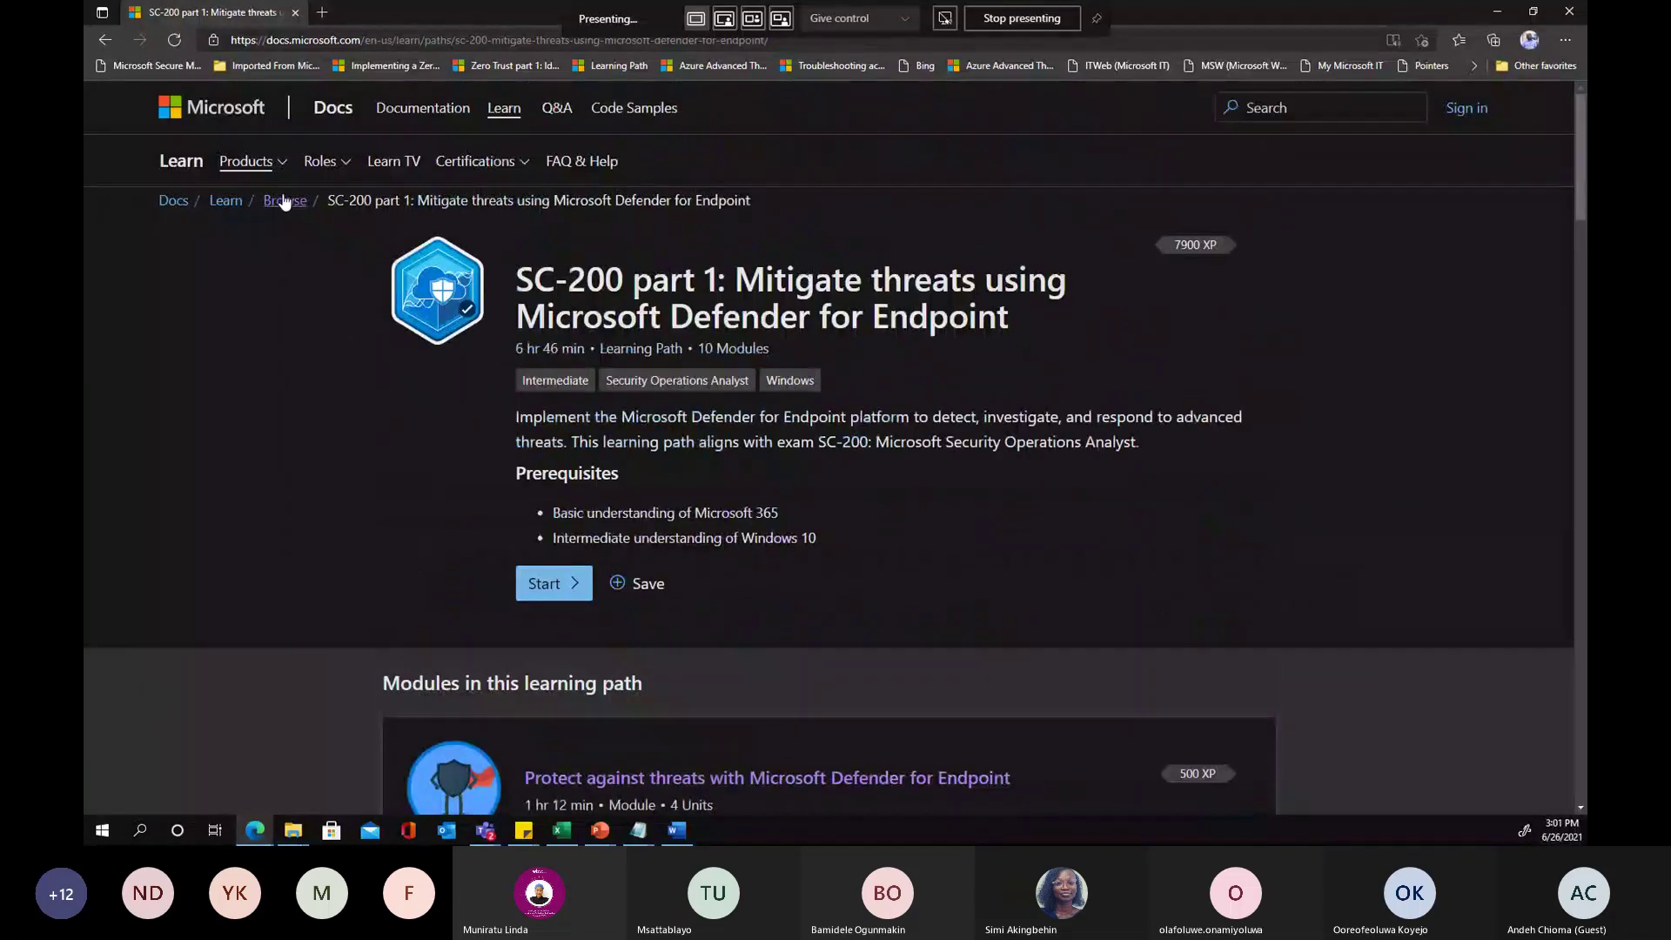
Open the full Microsoft Learn catalog from the learning path and reduce the page zoom by one level
{"action": "left_click", "coordinate": [284, 202]}
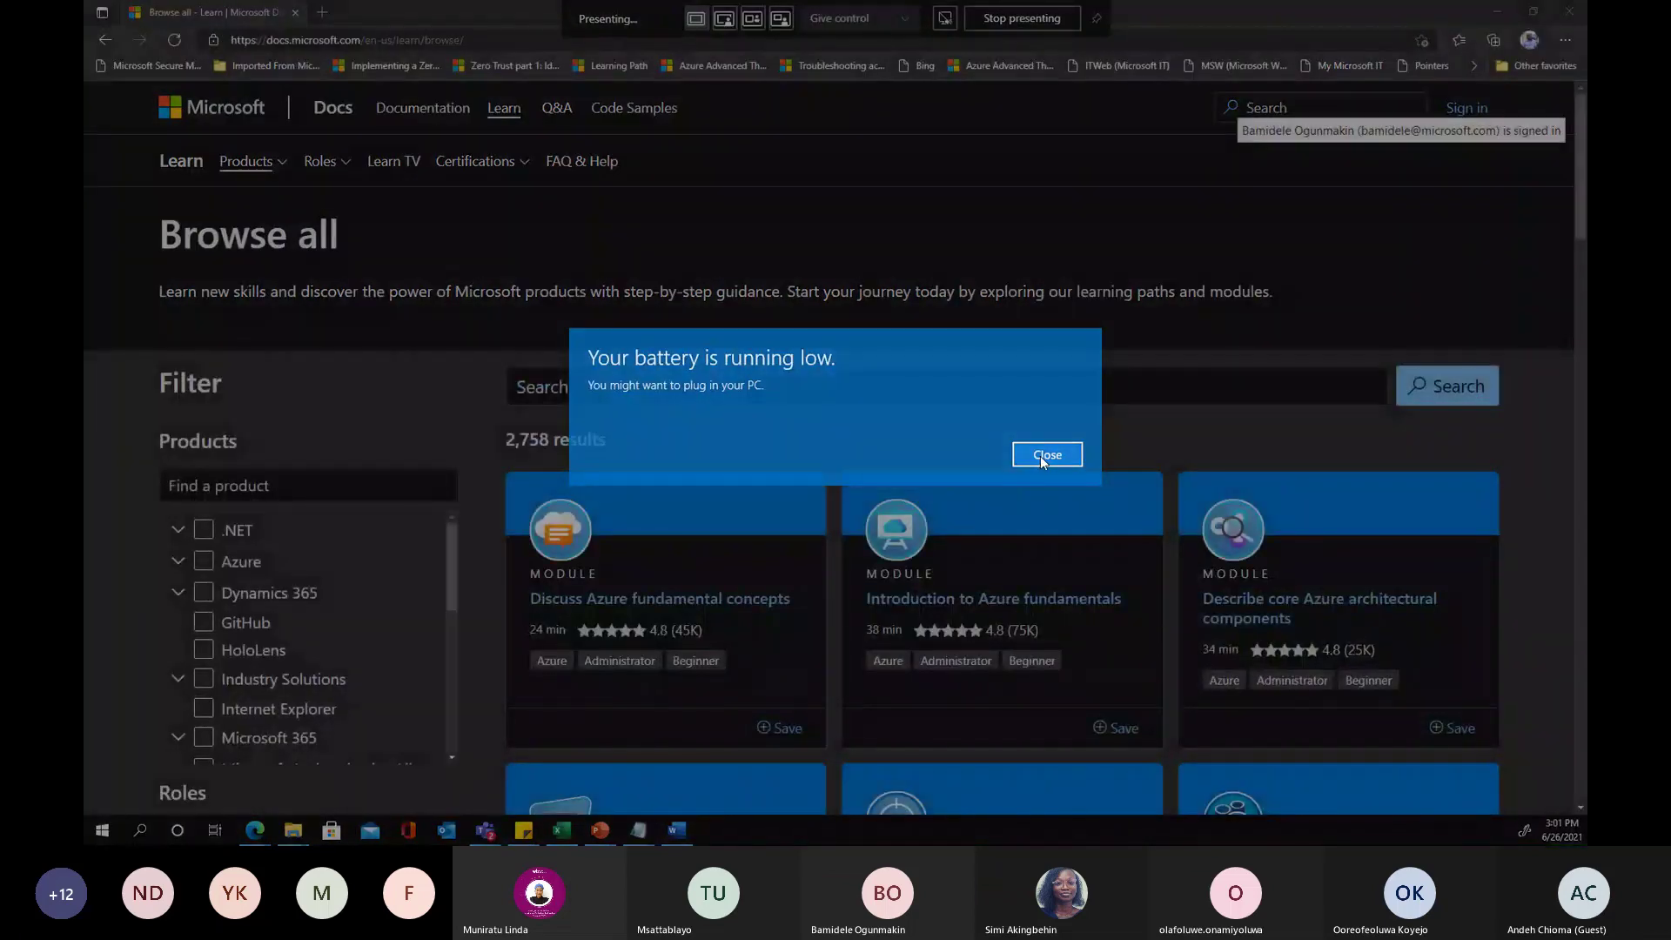
{"action": "left_click", "coordinate": [1043, 457]}
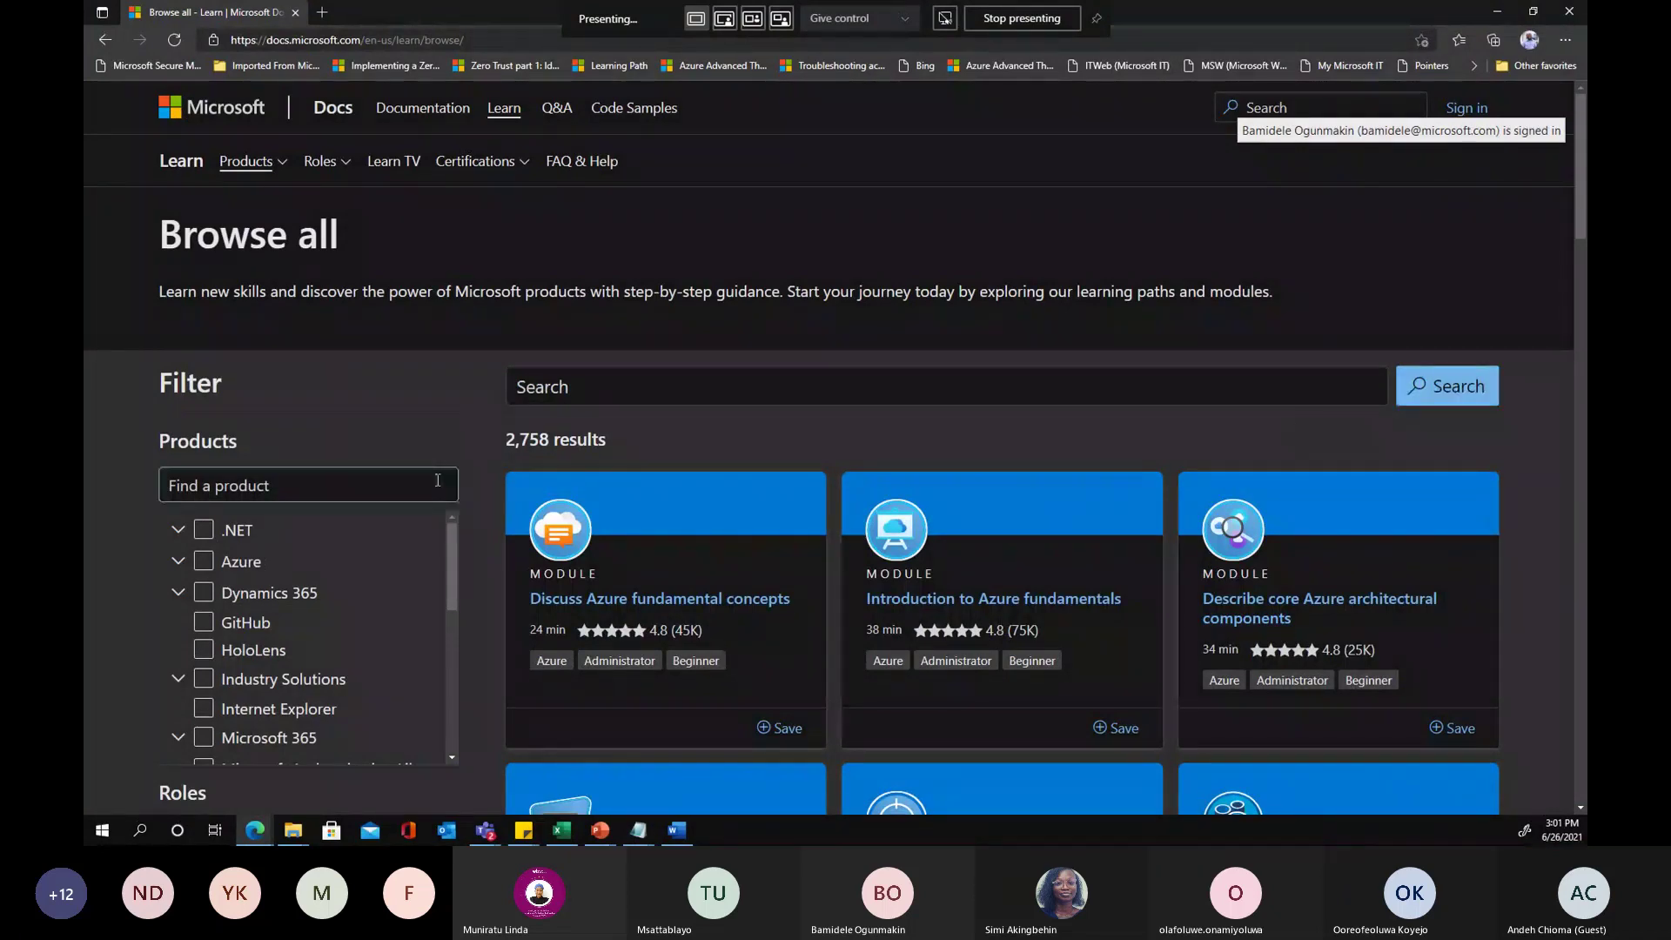
{"action": "left_click", "coordinate": [1560, 43]}
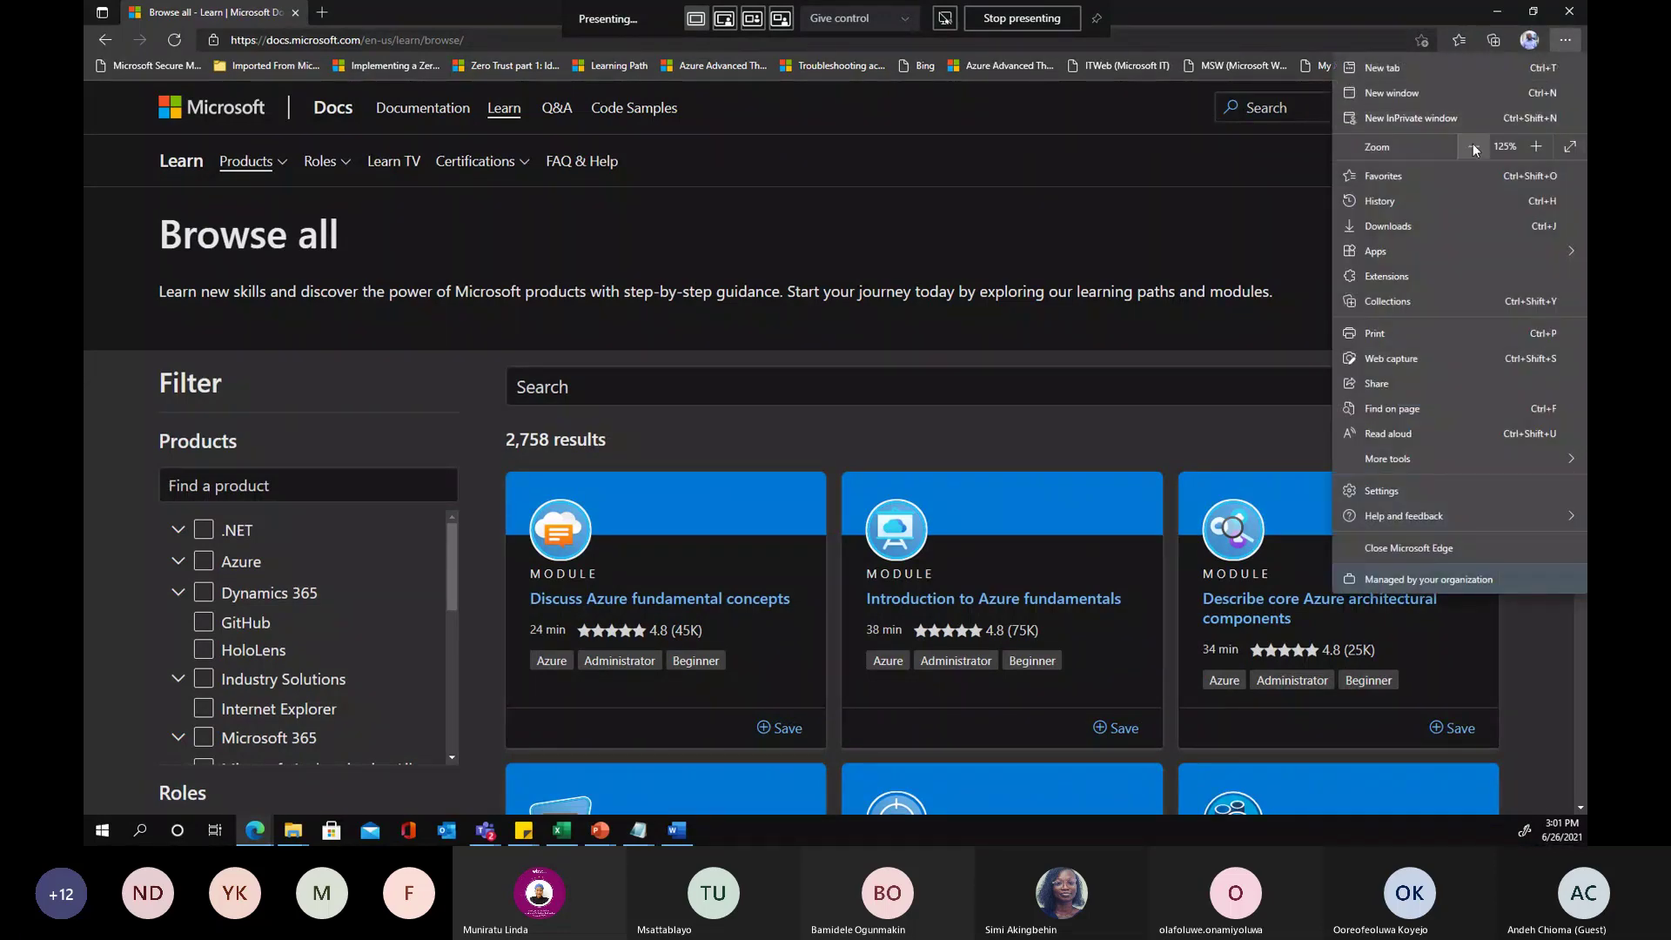
{"action": "left_click", "coordinate": [1474, 149]}
{"action": "key", "text": "Escape"}
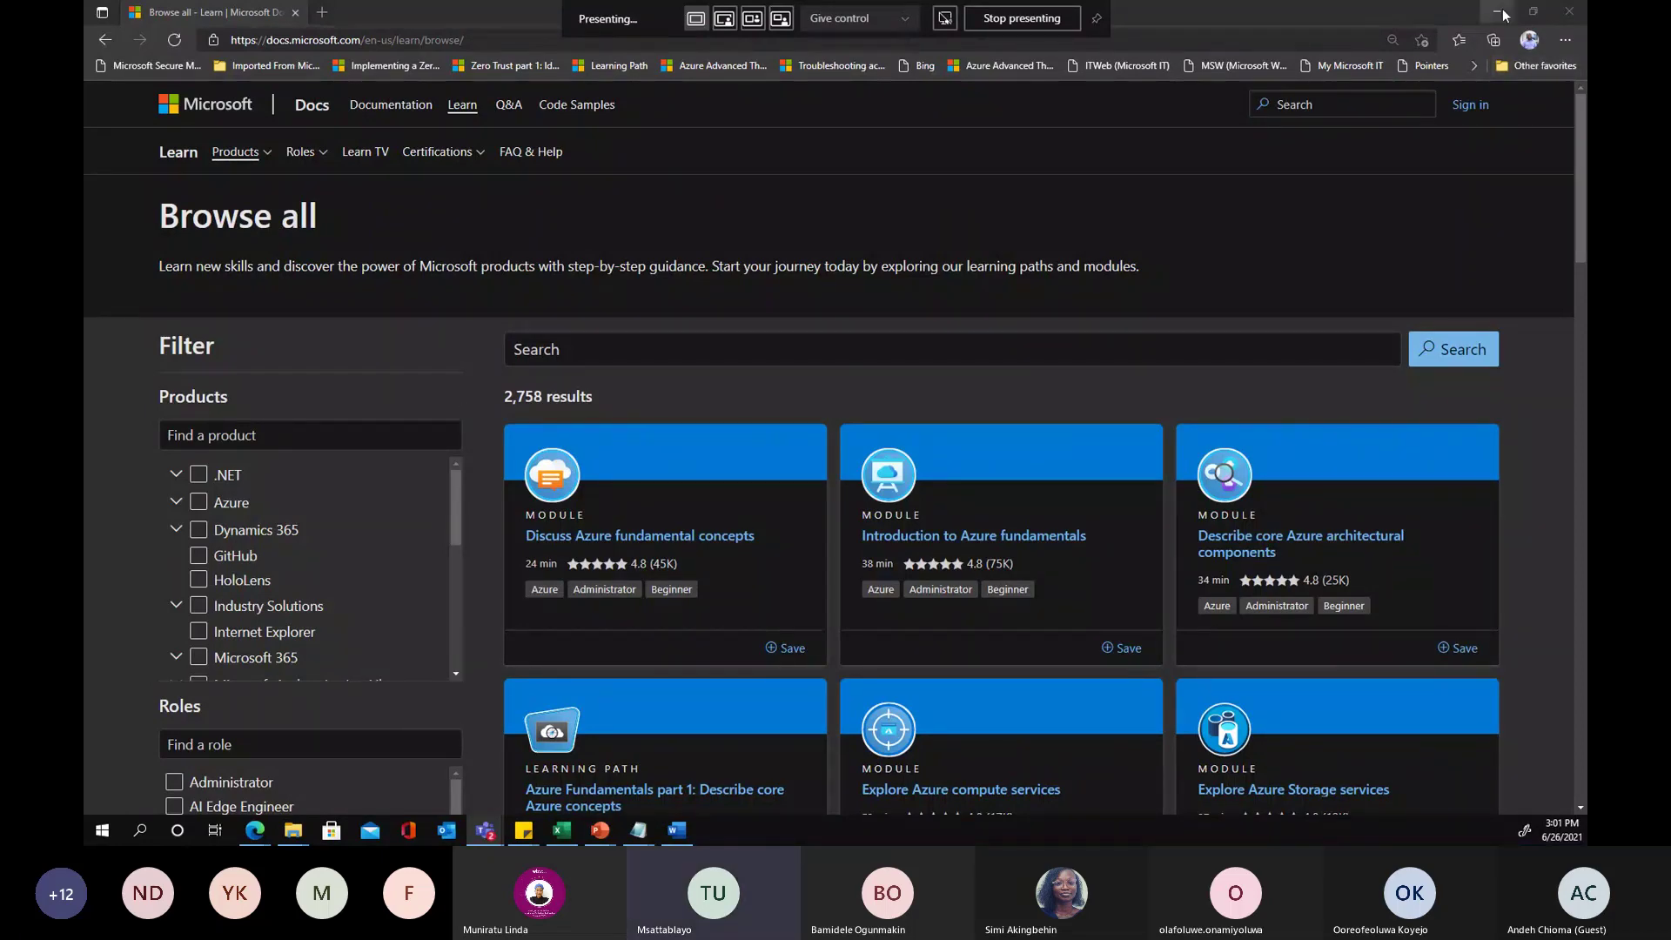
Return to the Microsoft 365 Defender Home page, dismiss the default portal suggestion and review the dashboard cards
{"action": "key", "text": "alt+Tab"}
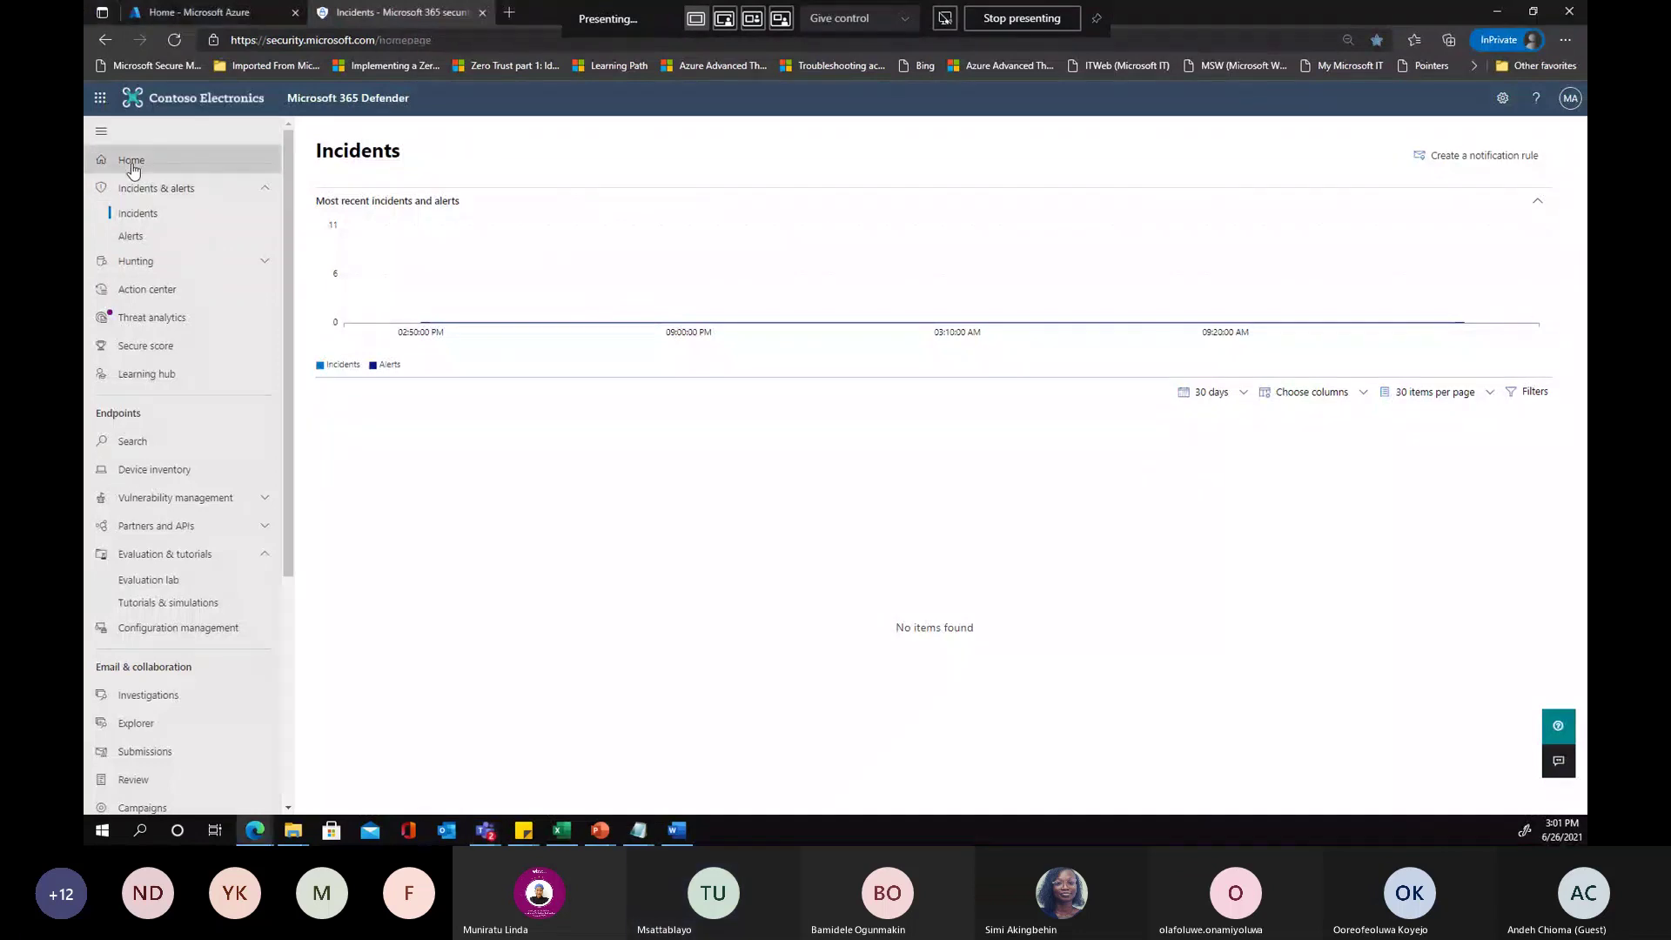
{"action": "left_click", "coordinate": [131, 160]}
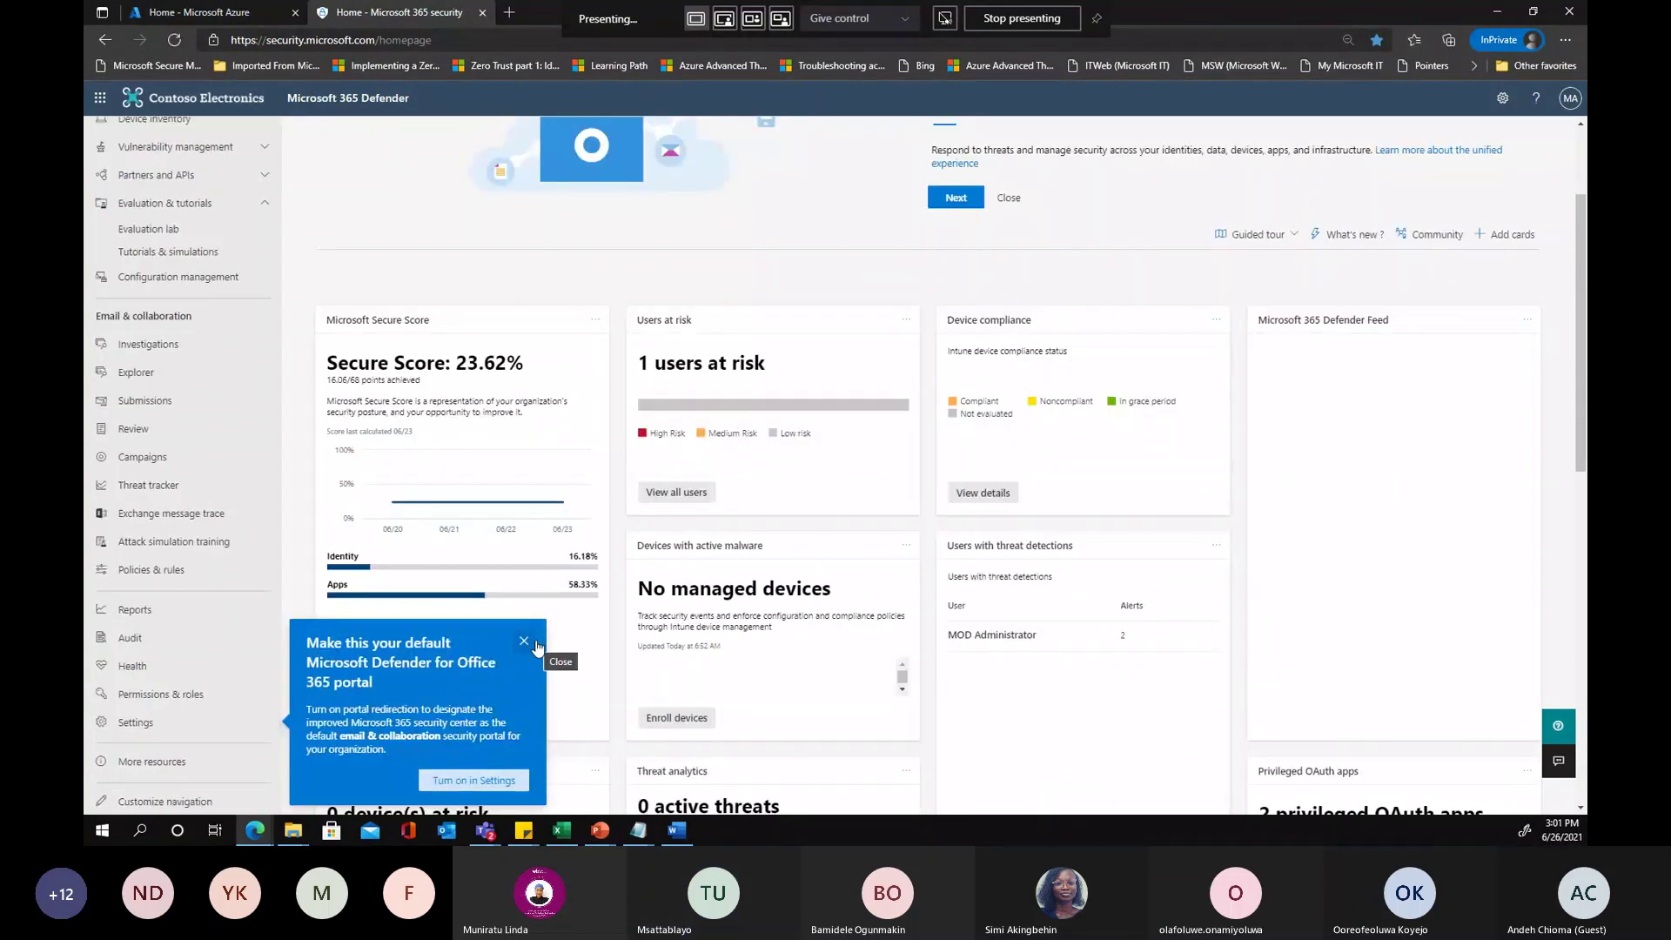
{"action": "left_click", "coordinate": [524, 642]}
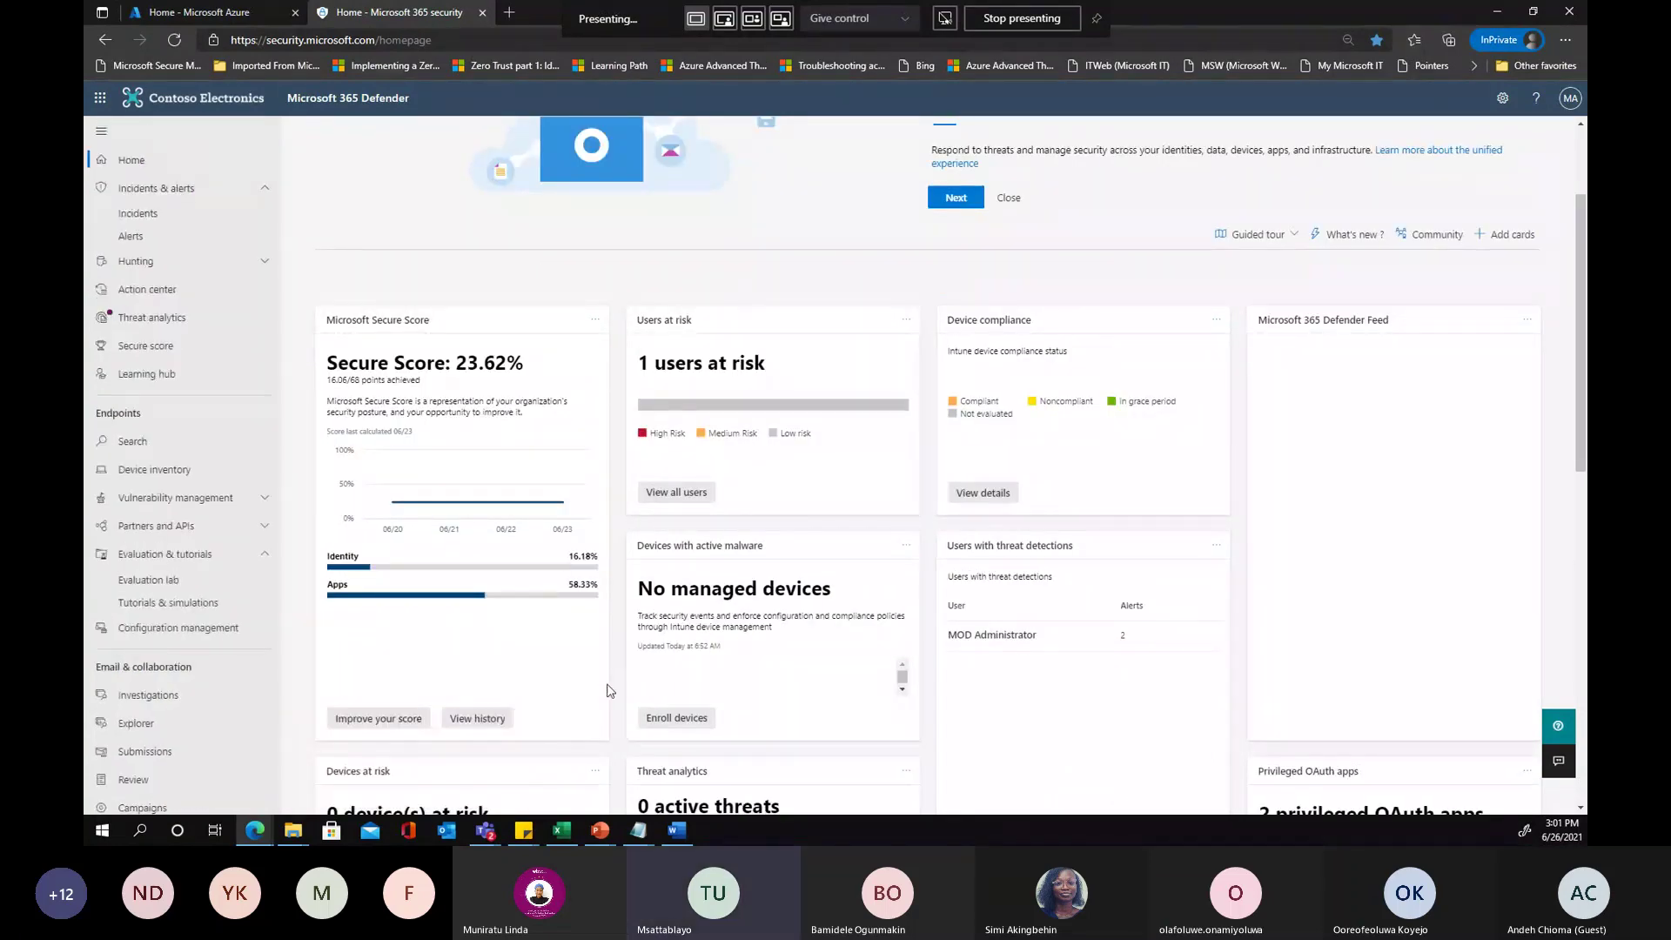
{"action": "scroll", "coordinate": [611, 692], "scroll_direction": "down", "scroll_amount": 3}
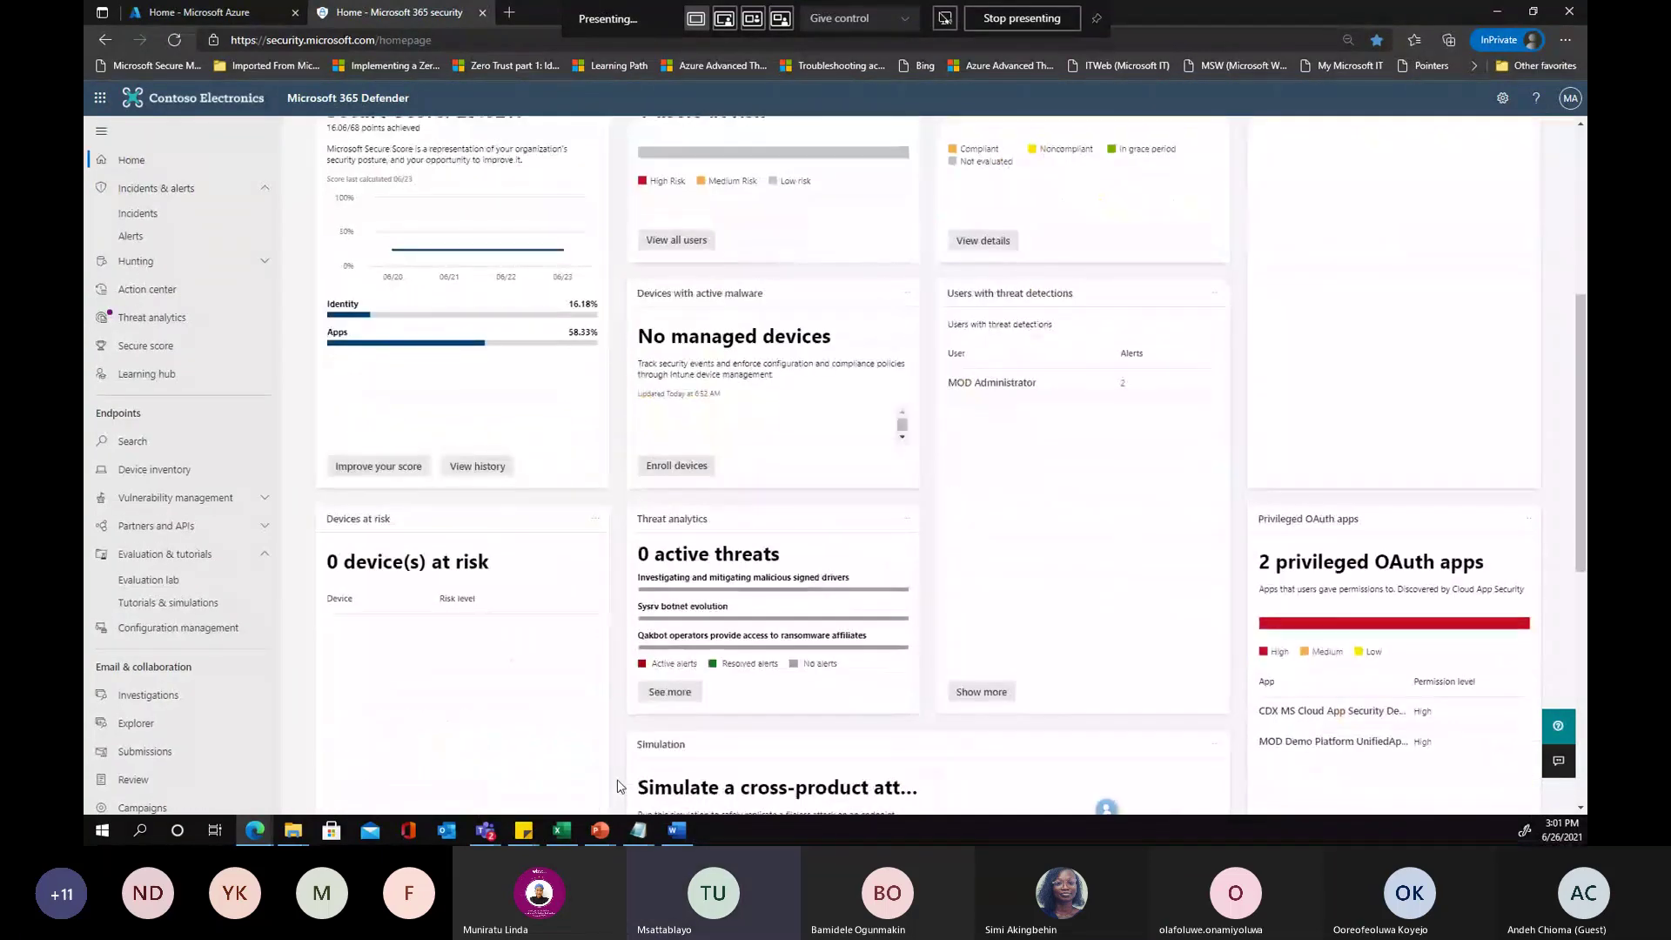
{"action": "scroll", "coordinate": [619, 786], "scroll_direction": "down", "scroll_amount": 2}
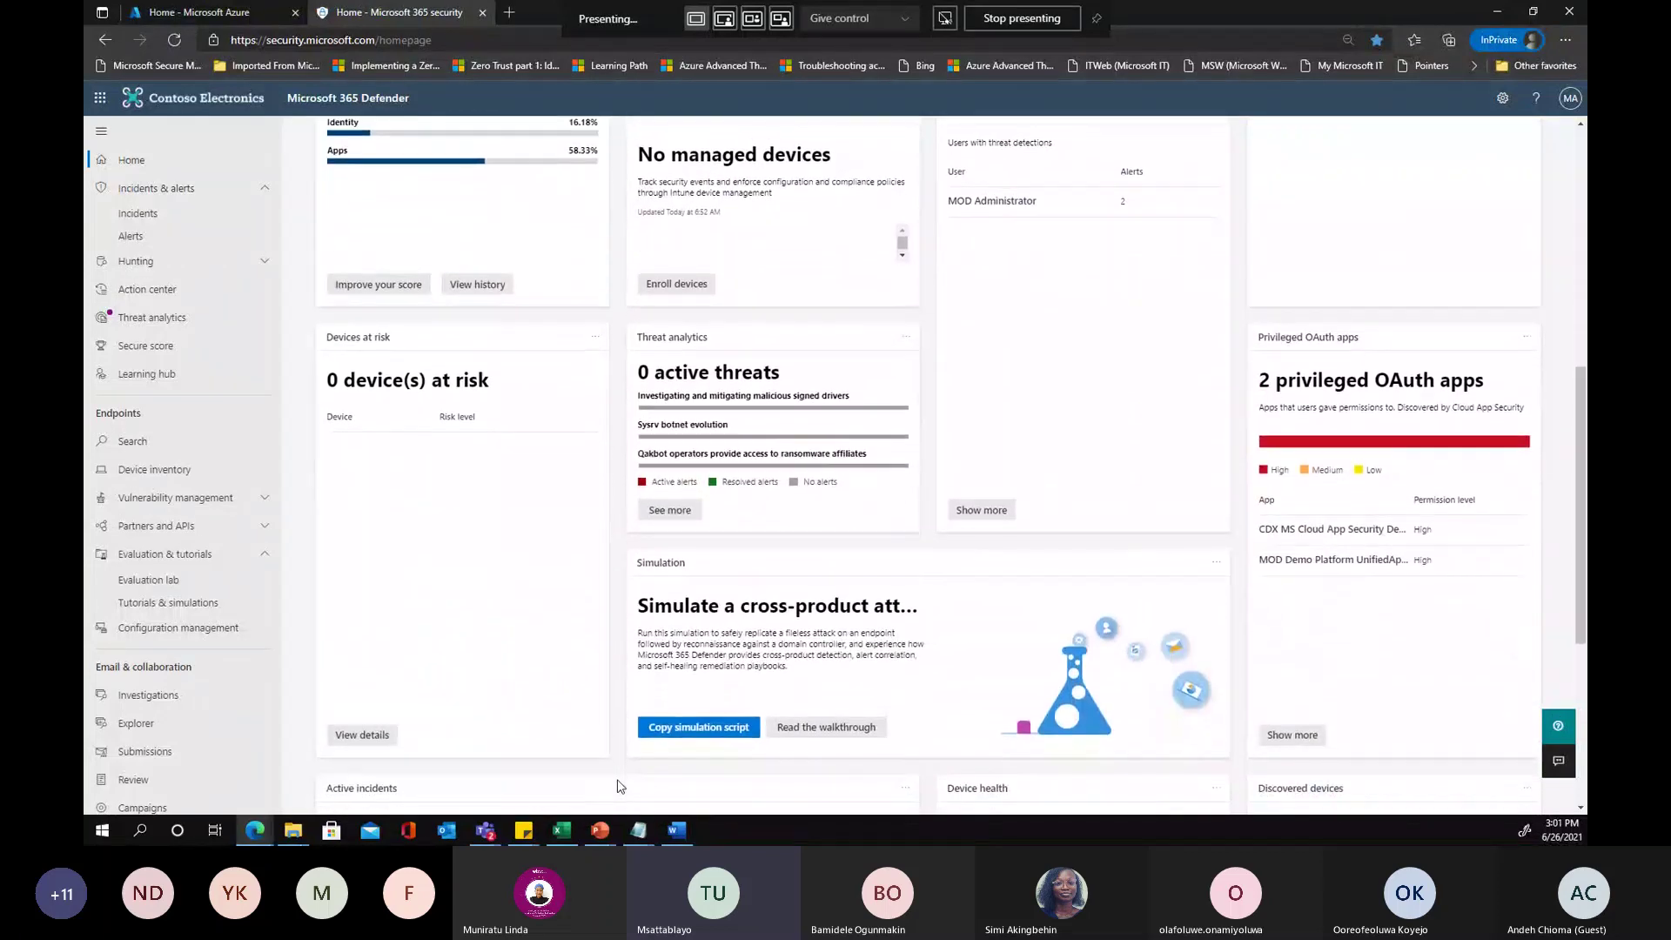
{"action": "scroll", "coordinate": [617, 779], "scroll_direction": "down", "scroll_amount": 1}
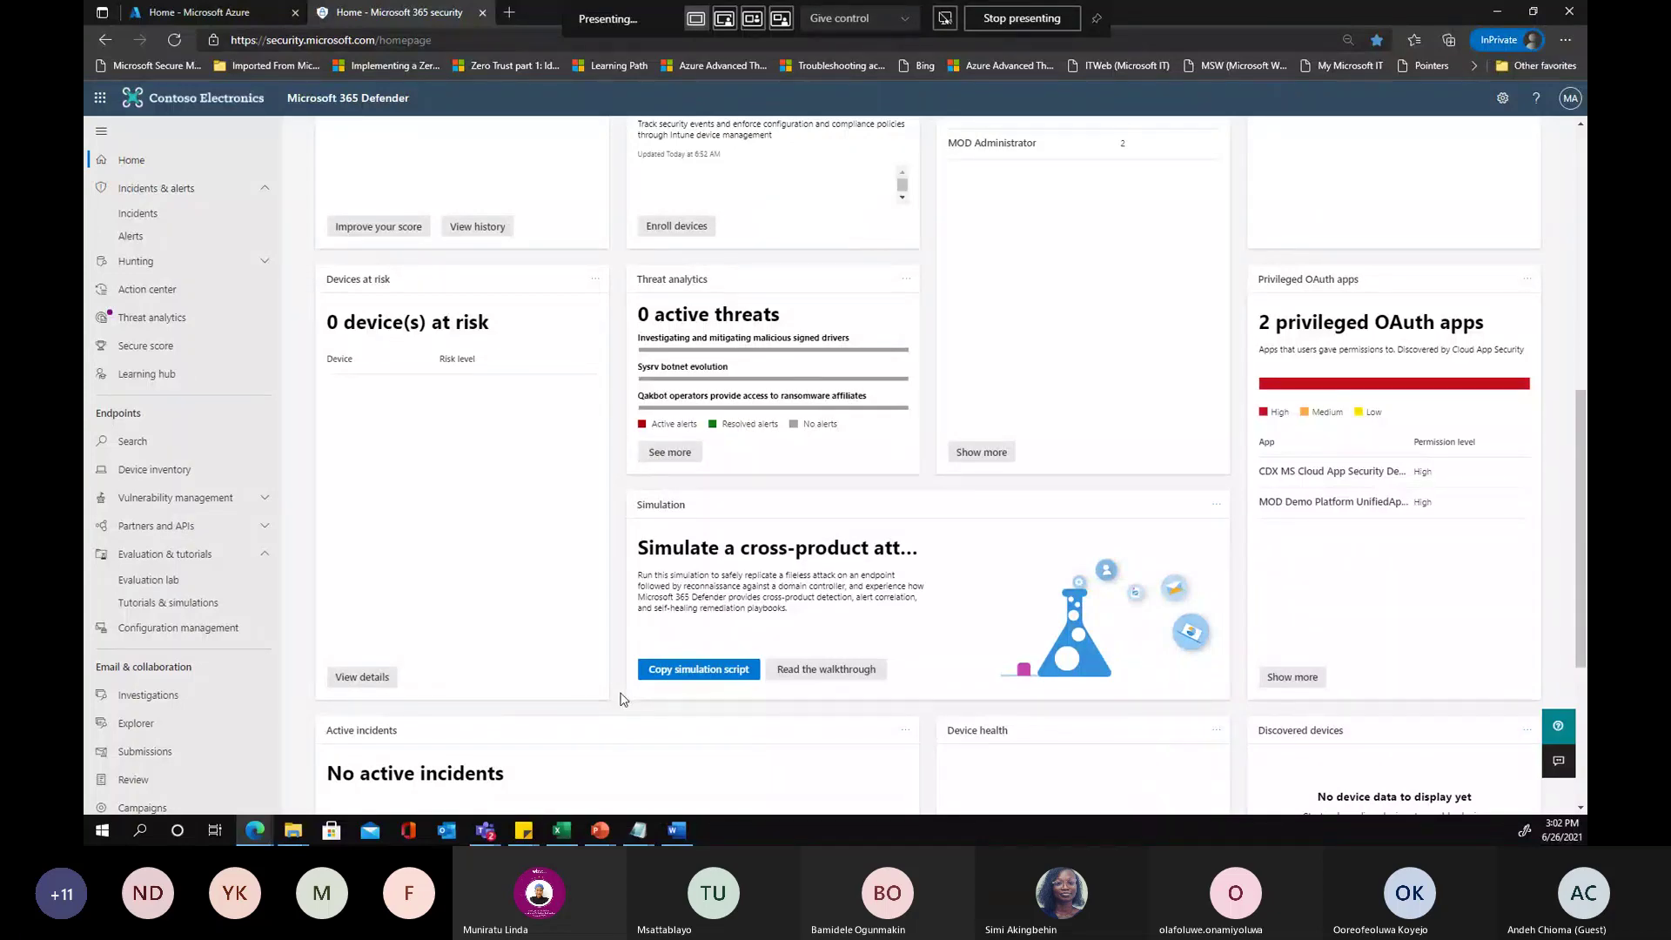
{"action": "scroll", "coordinate": [426, 198], "scroll_direction": "up", "scroll_amount": 1}
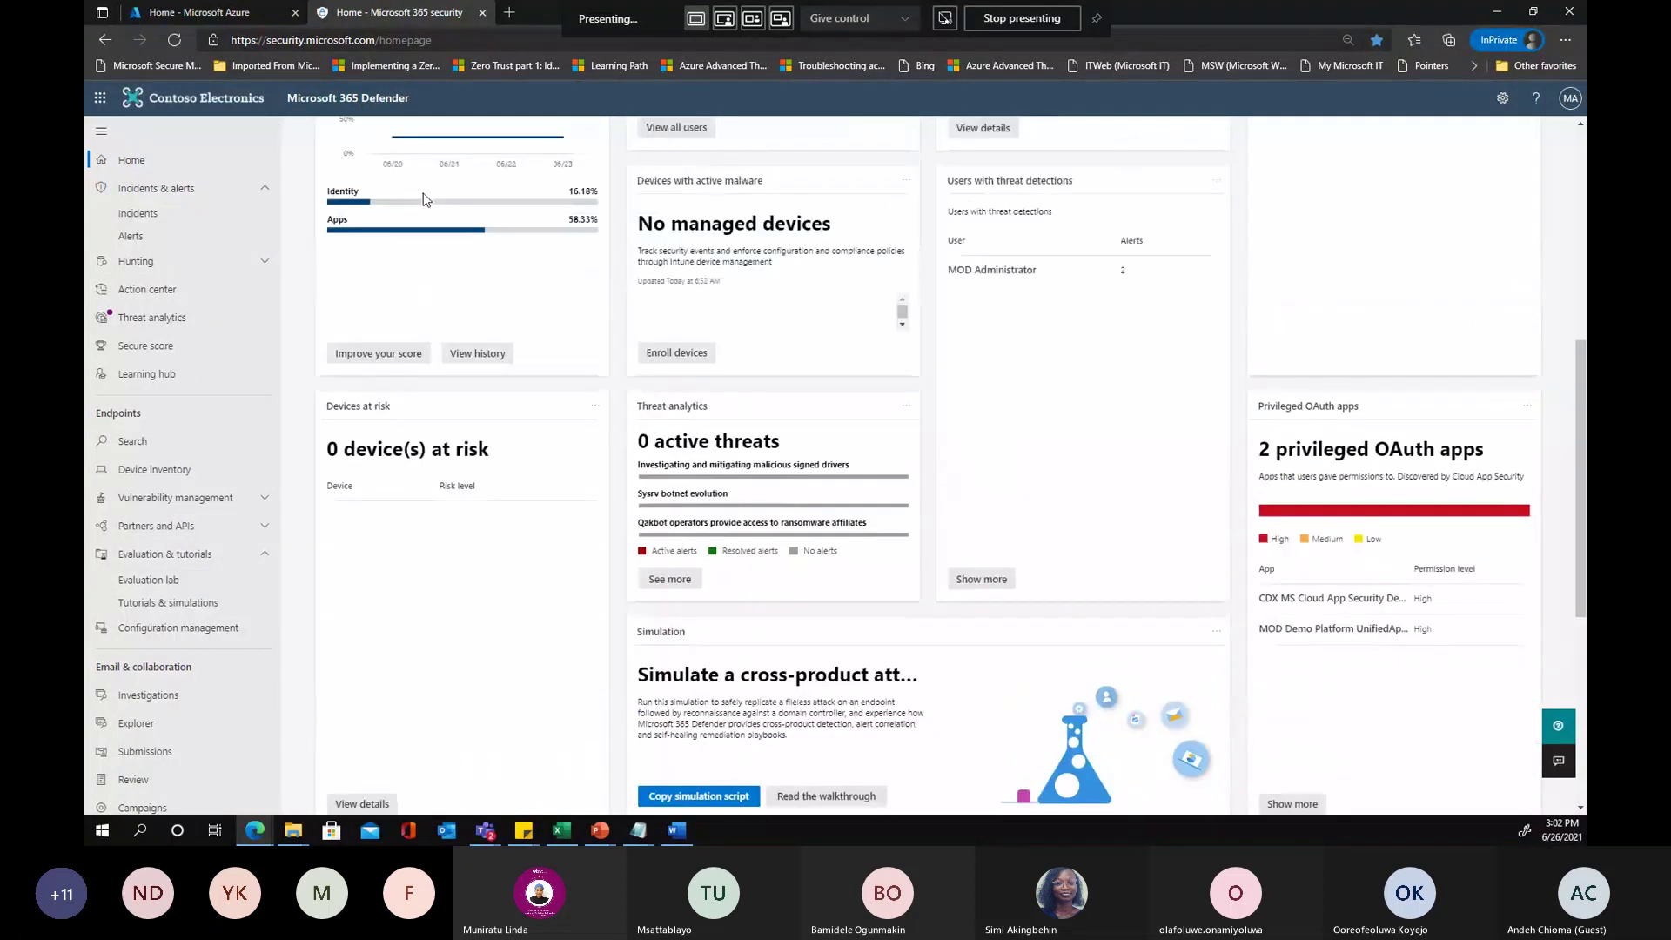
{"action": "scroll", "coordinate": [427, 198], "scroll_direction": "up", "scroll_amount": 5}
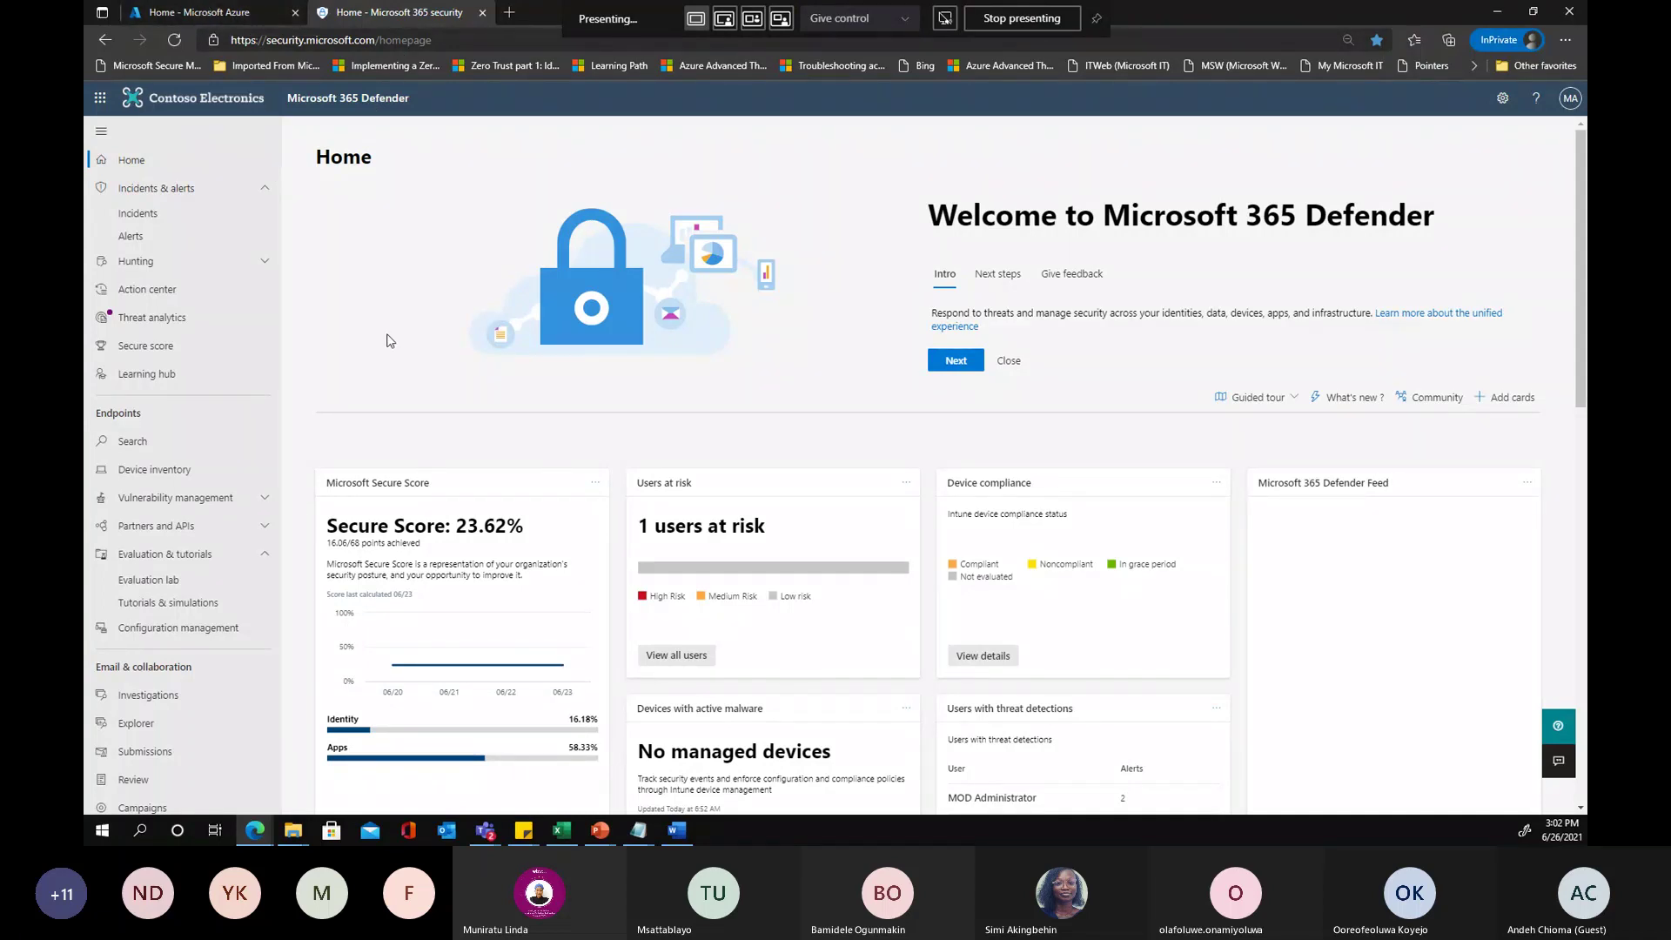
Bring up the Microsoft Learn catalog window and minimize it to return to the Microsoft 365 Defender Home page
{"action": "left_click", "coordinate": [255, 831]}
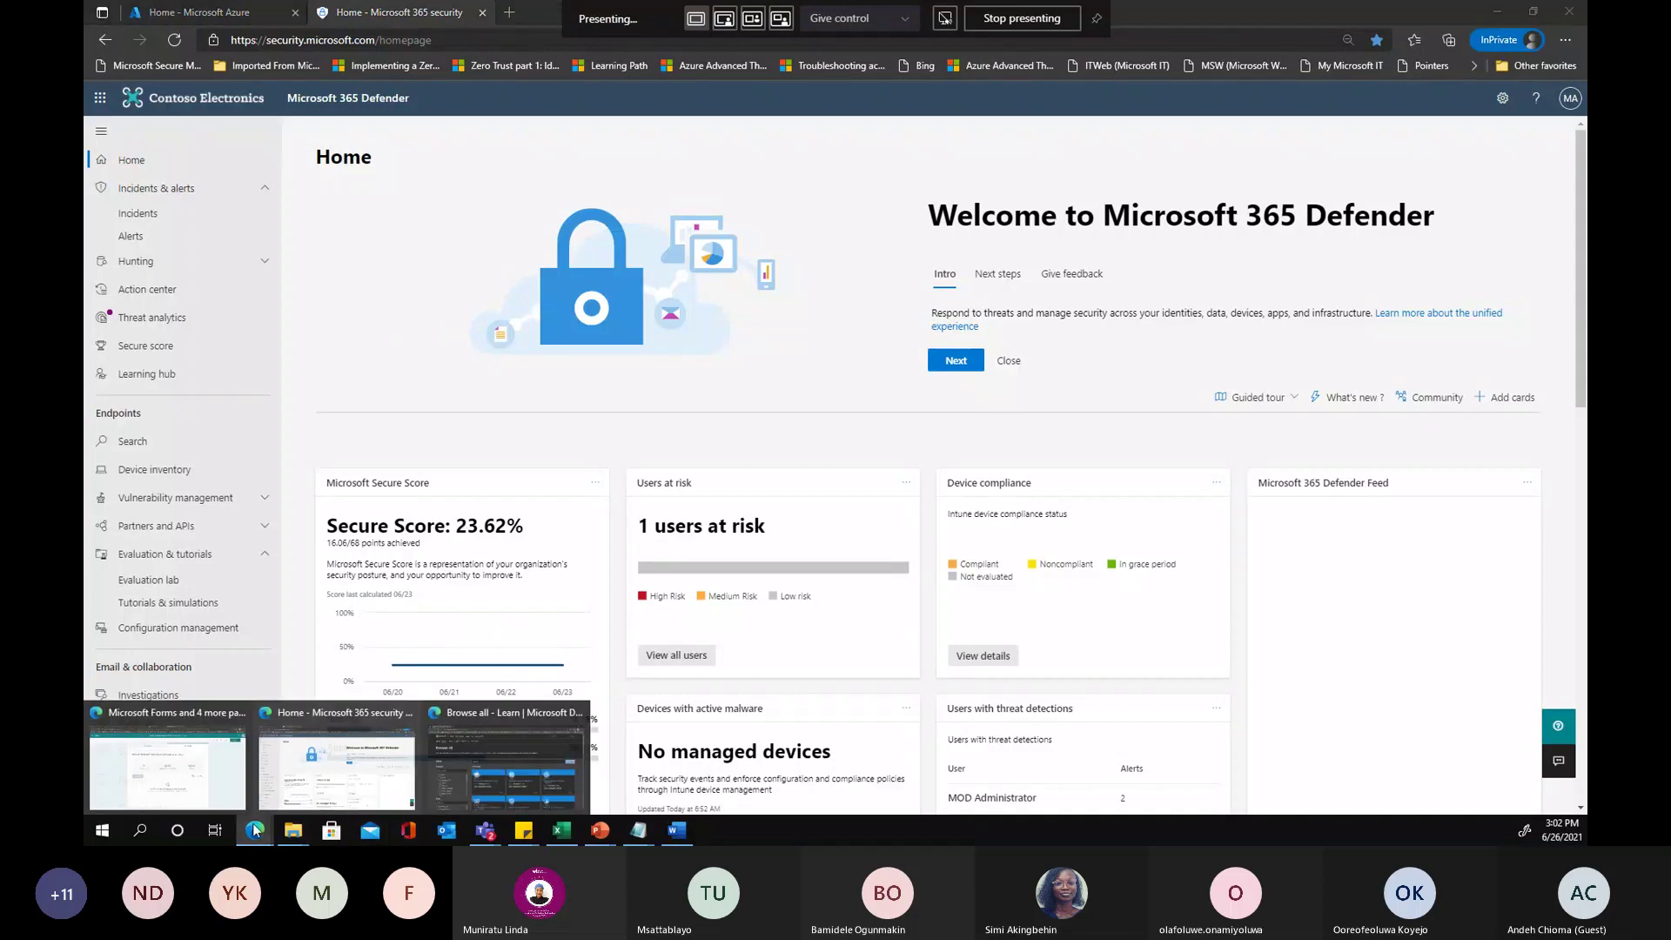
{"action": "left_click", "coordinate": [489, 747]}
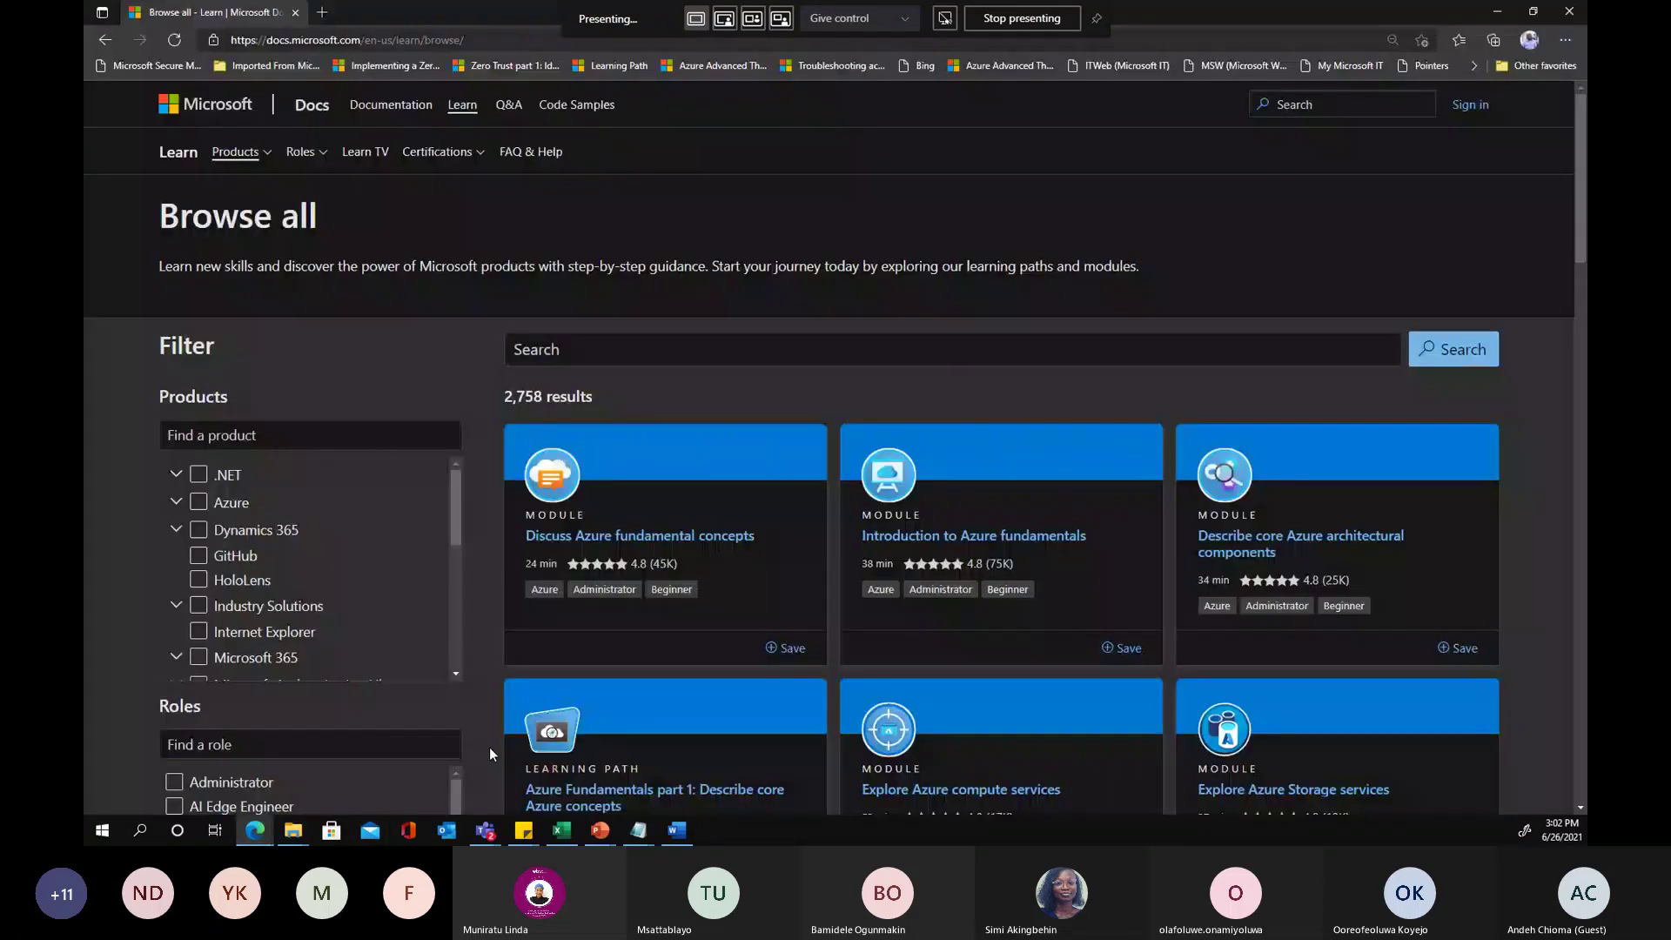
{"action": "left_click", "coordinate": [1503, 17]}
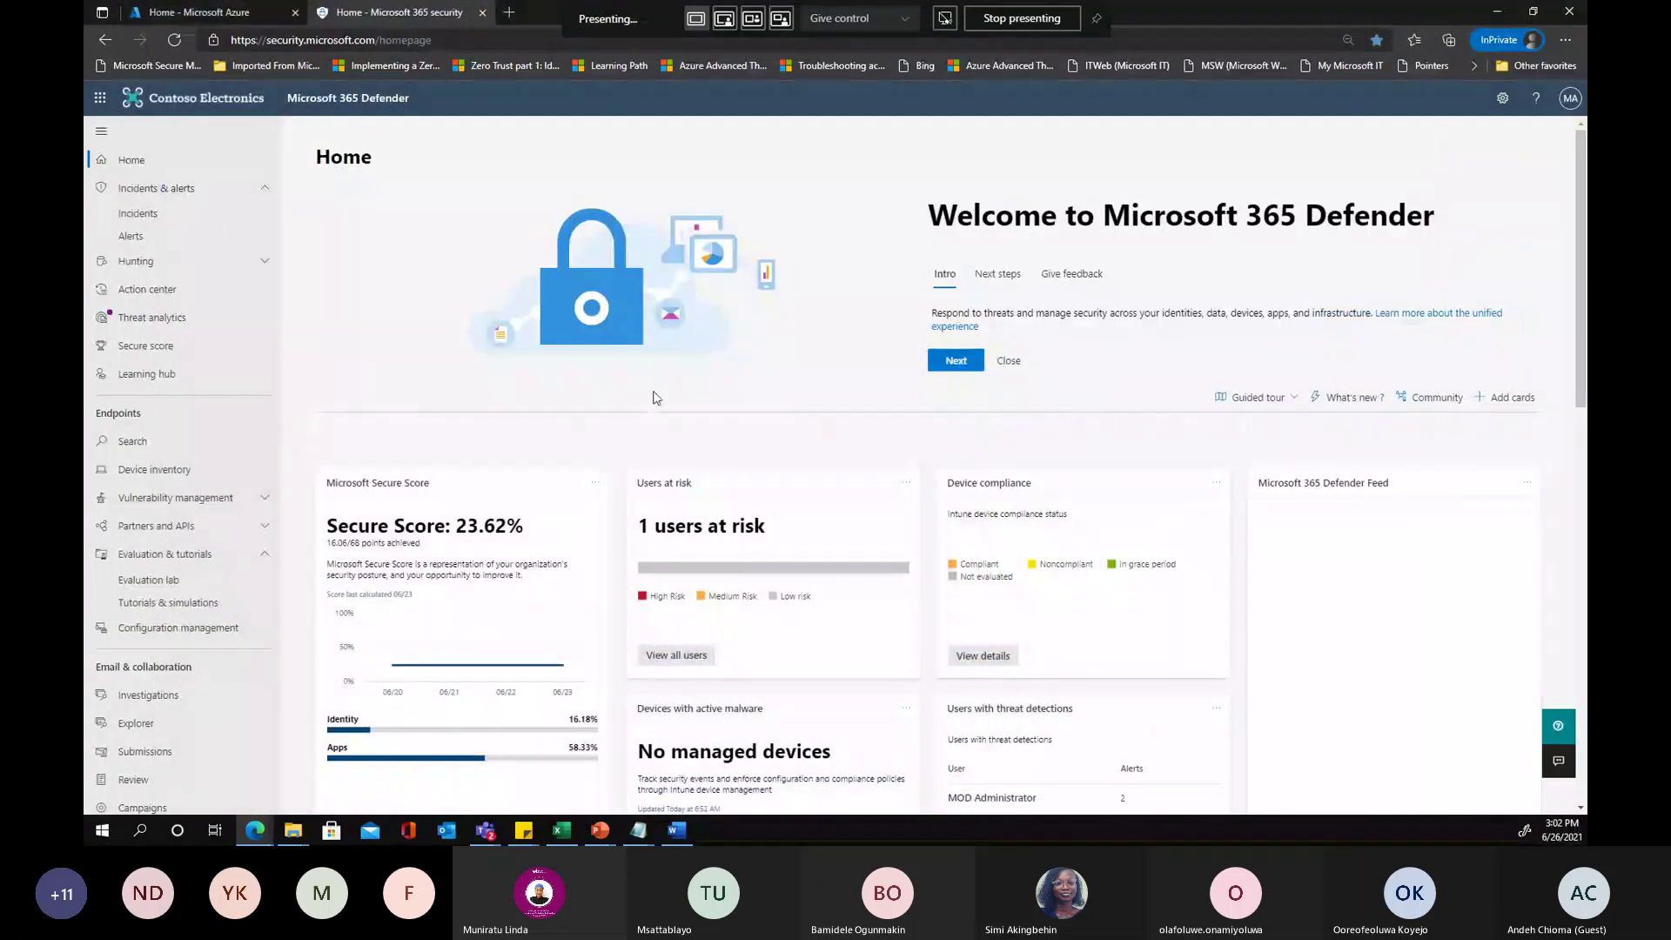
Open the Threat & Vulnerability Management dashboard and dismiss the tip about vulnerability event notifications
{"action": "scroll", "coordinate": [207, 410], "scroll_direction": "down", "scroll_amount": 3}
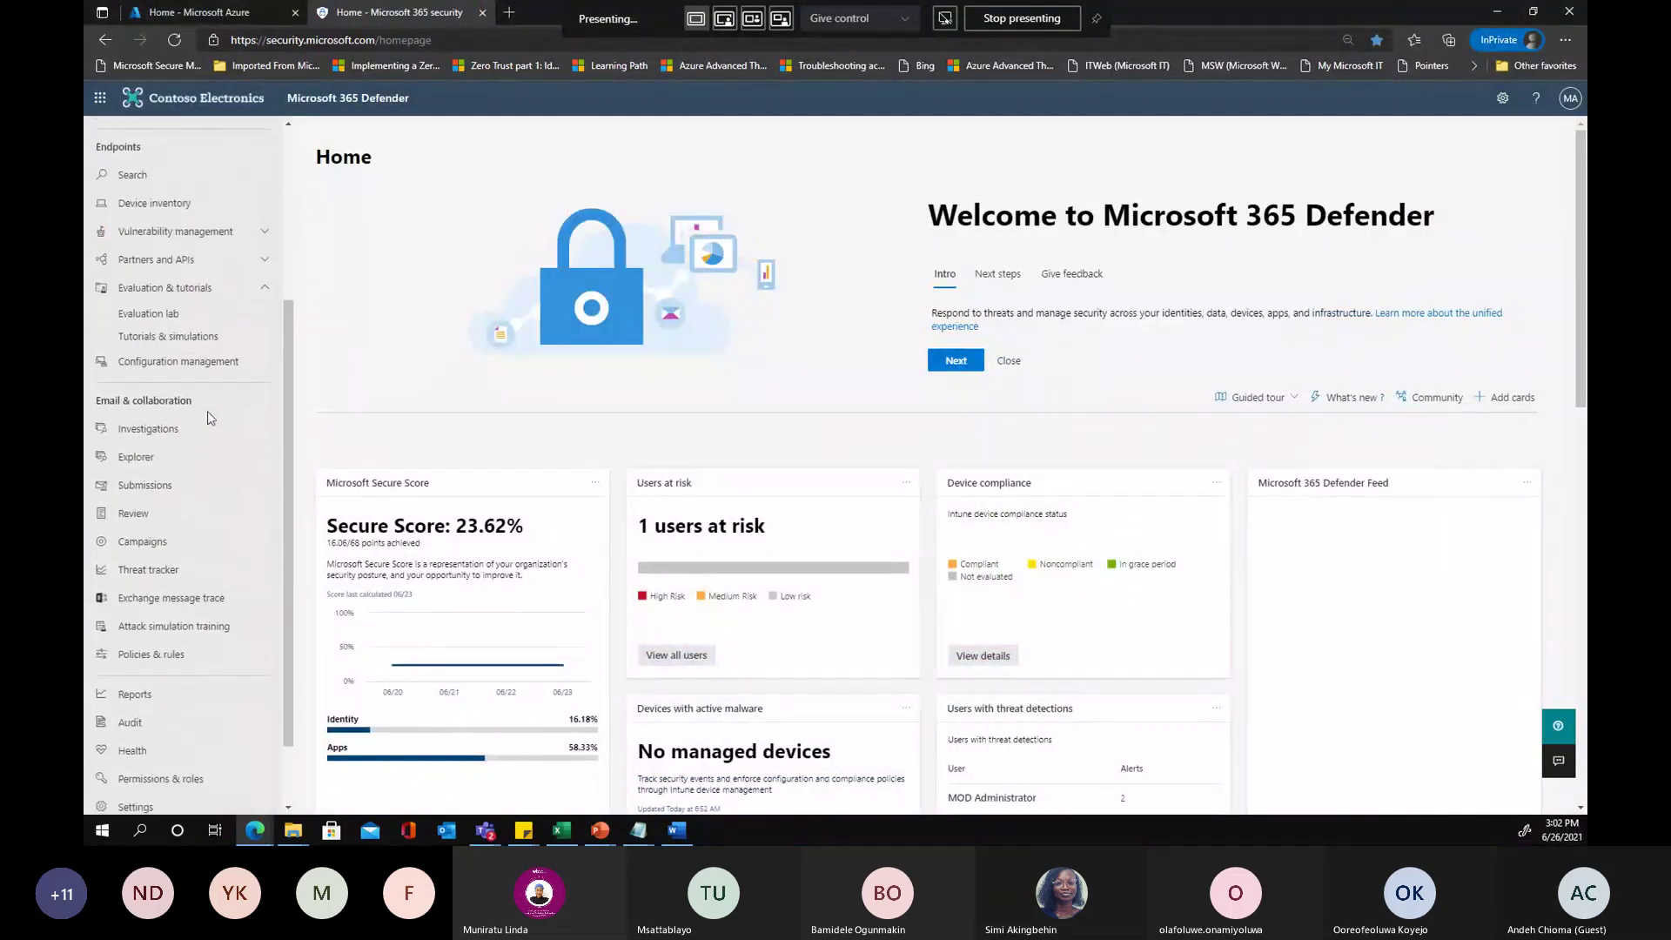
{"action": "scroll", "coordinate": [208, 411], "scroll_direction": "up", "scroll_amount": 4}
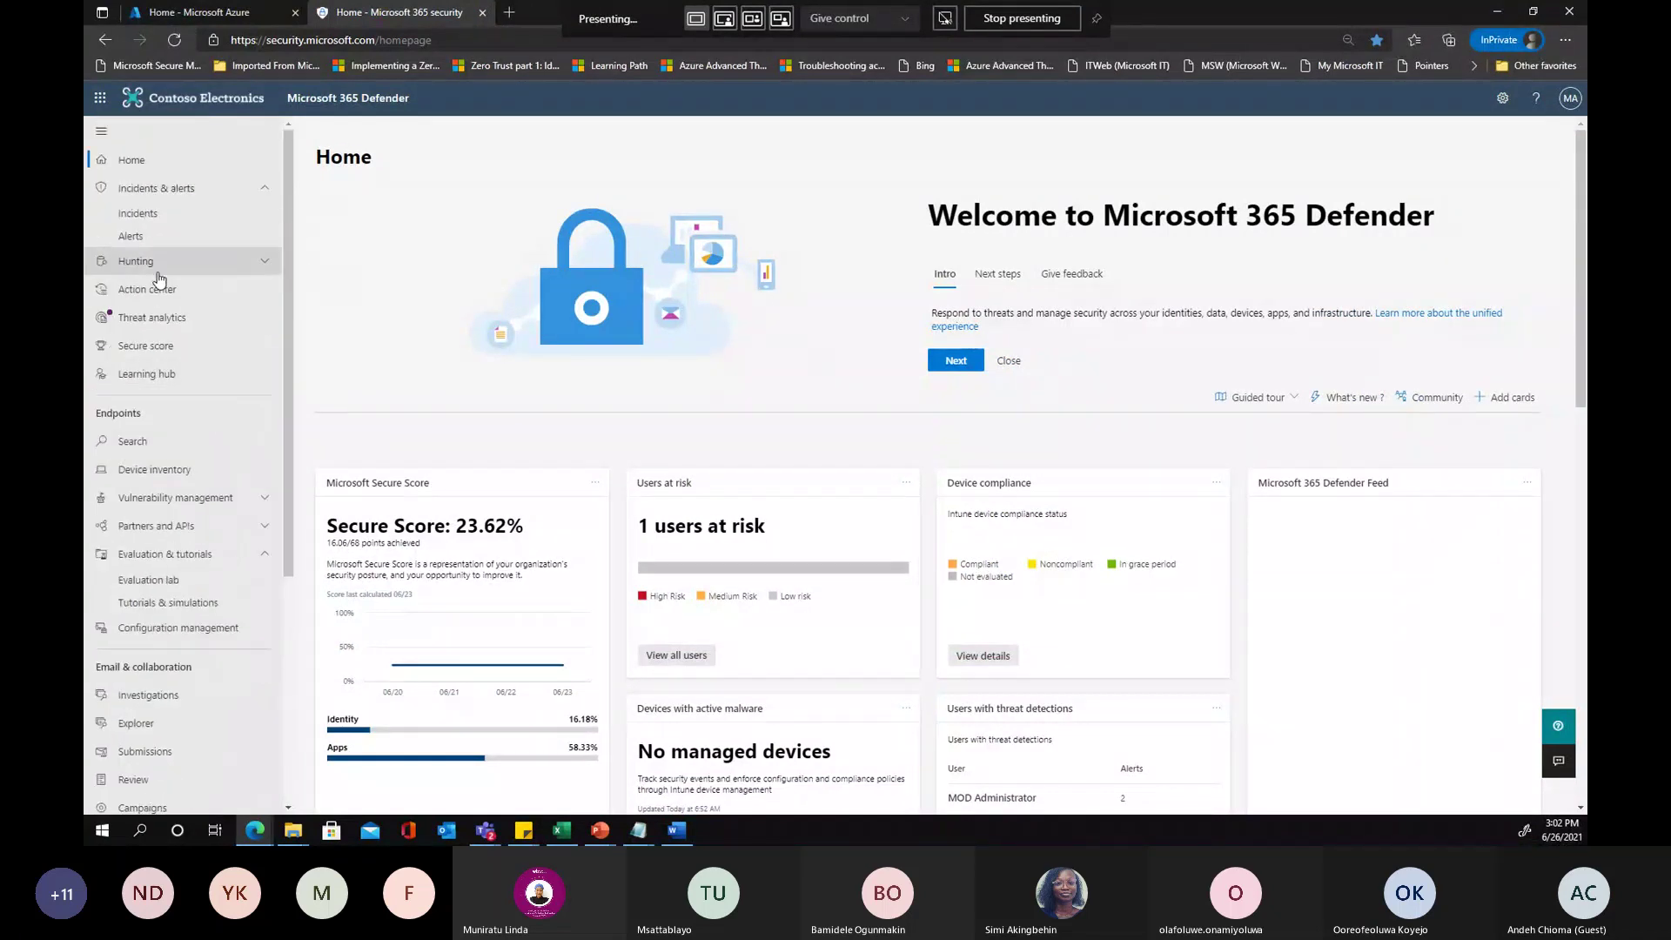
{"action": "left_click", "coordinate": [161, 505]}
{"action": "left_click", "coordinate": [148, 525]}
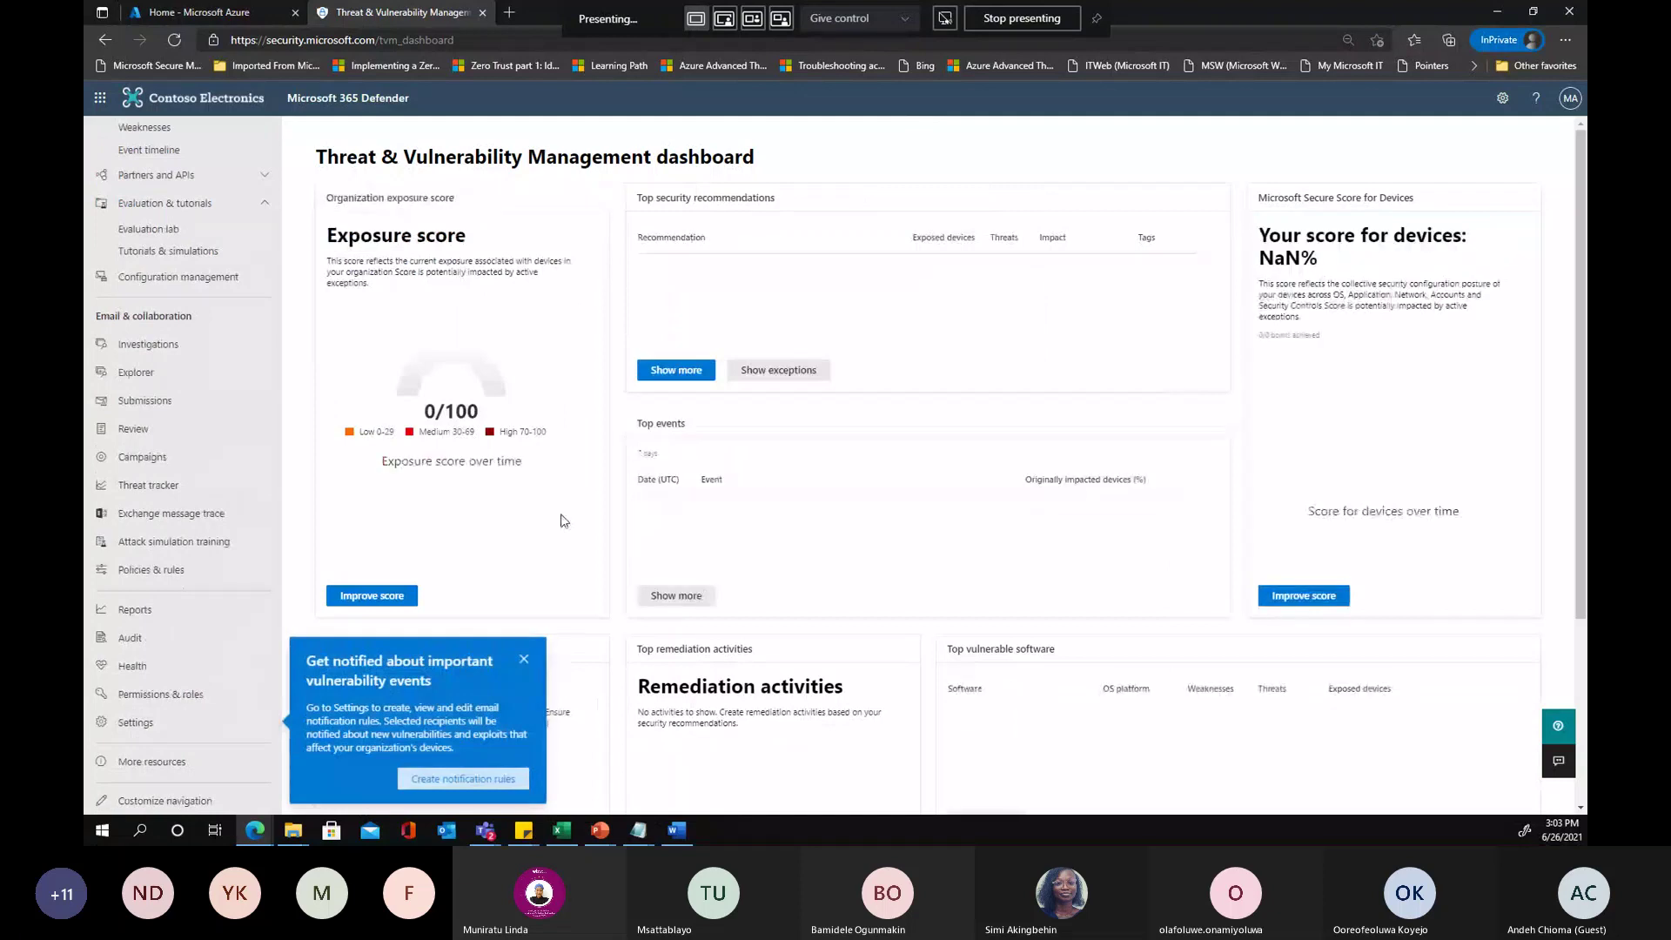
{"action": "left_click", "coordinate": [526, 658]}
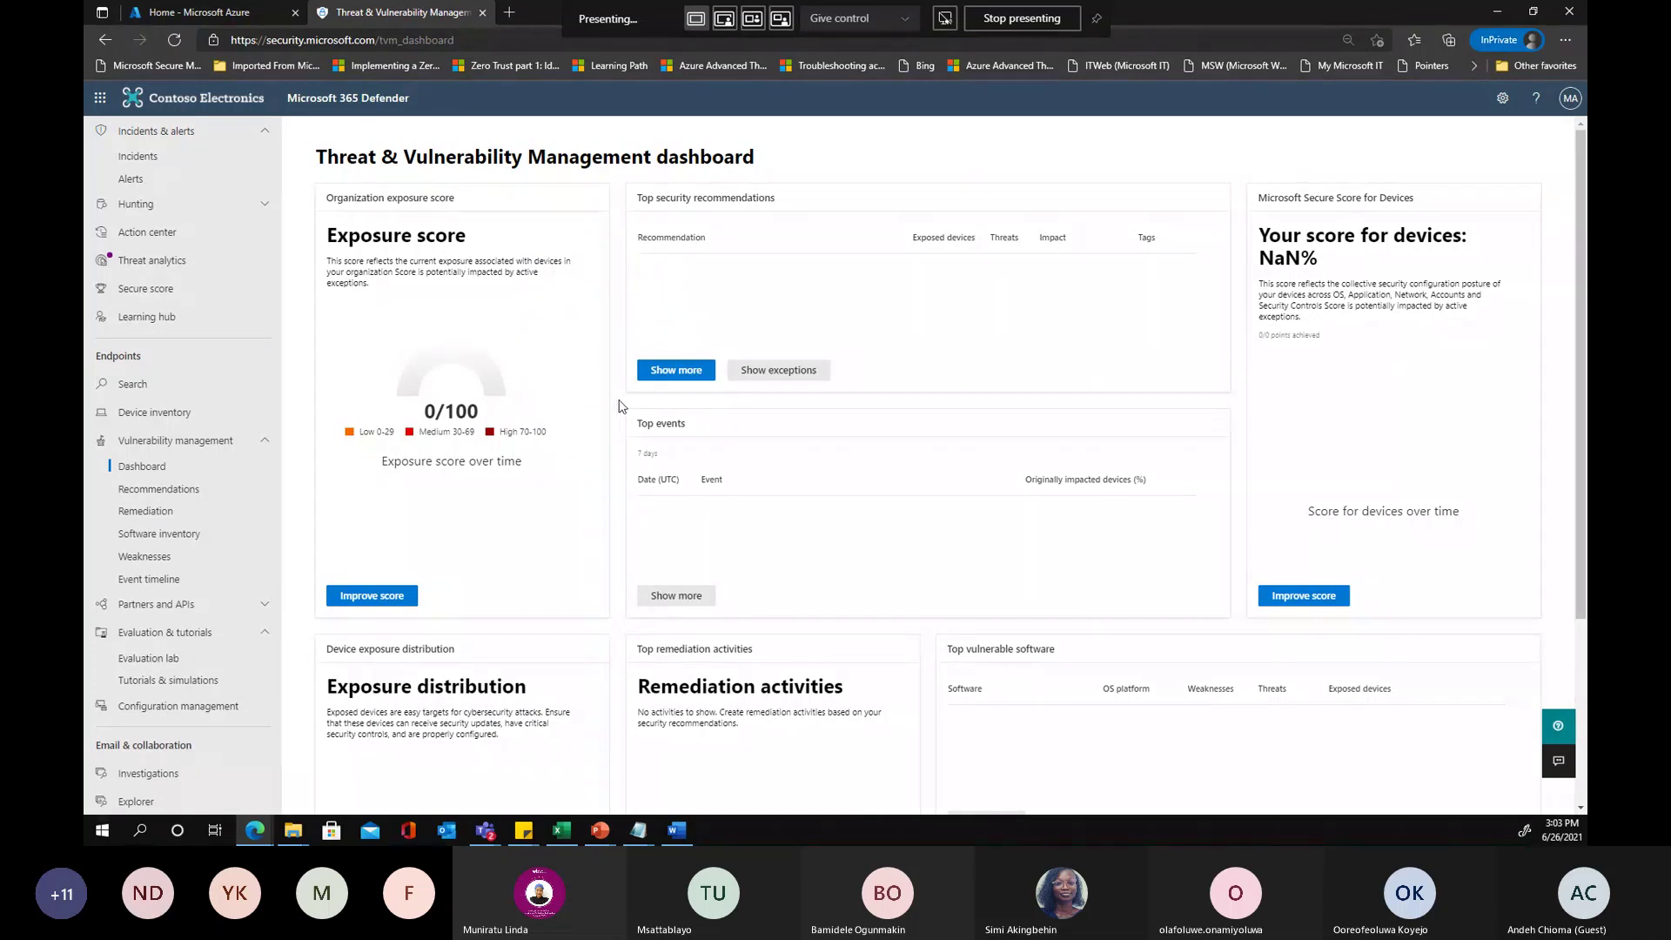
Add a Windows 10 test device to the evaluation lab with Java Runtime, Office, Python and SysInternals included
{"action": "left_click", "coordinate": [145, 664]}
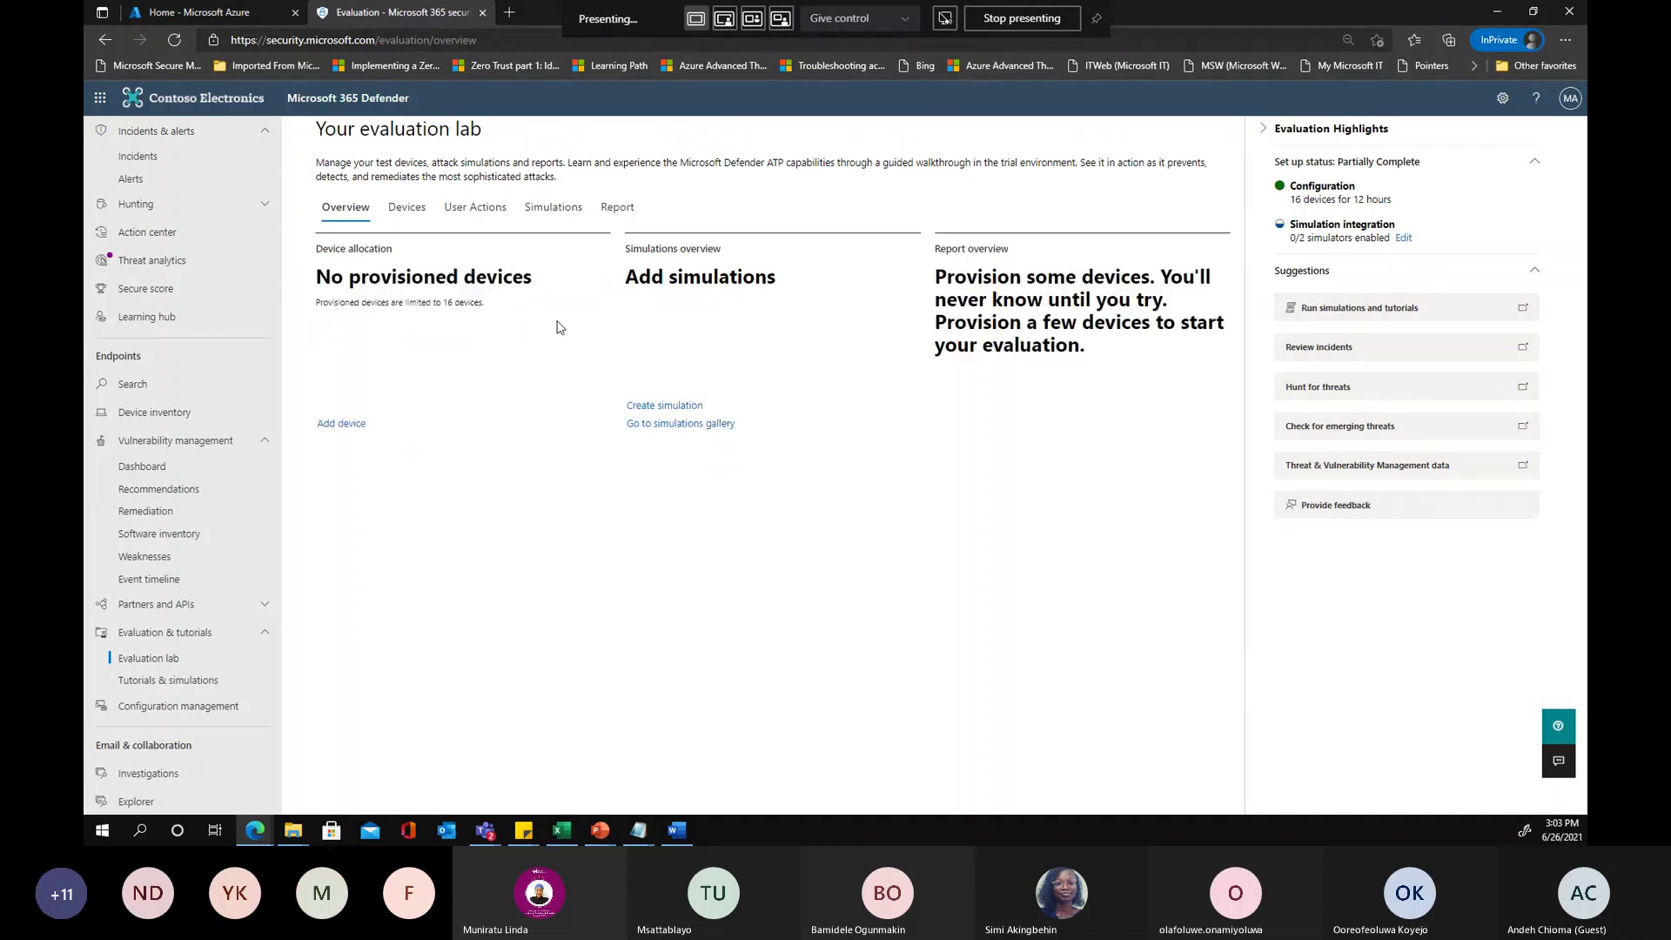
{"action": "left_click", "coordinate": [424, 218]}
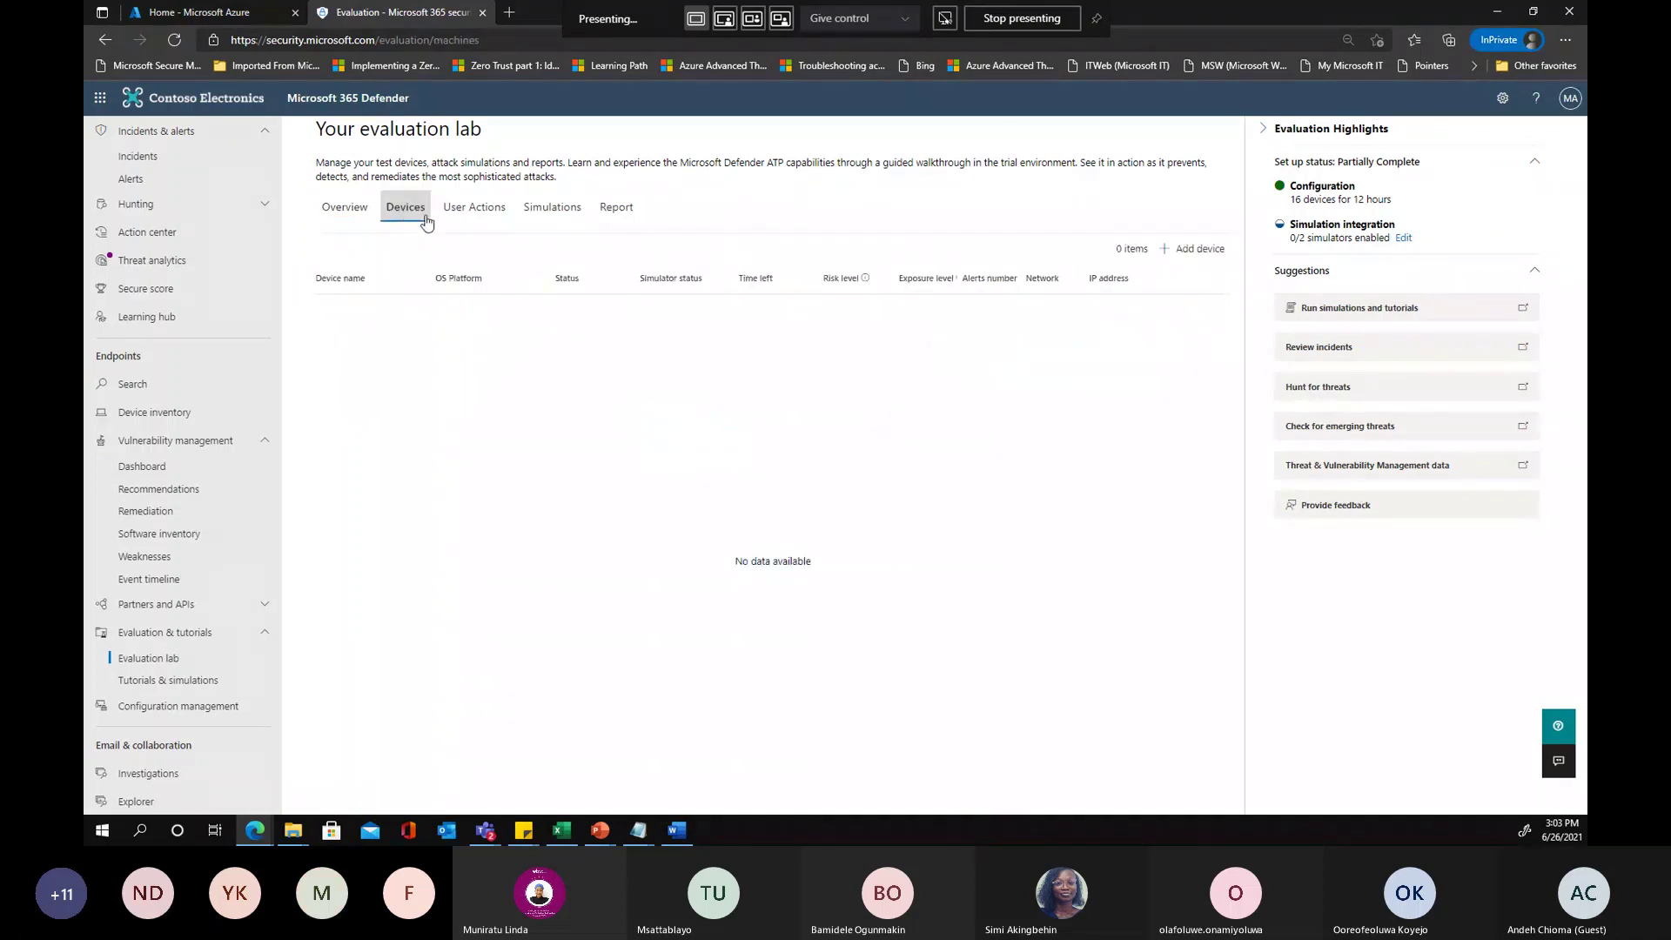
{"action": "left_click", "coordinate": [348, 216]}
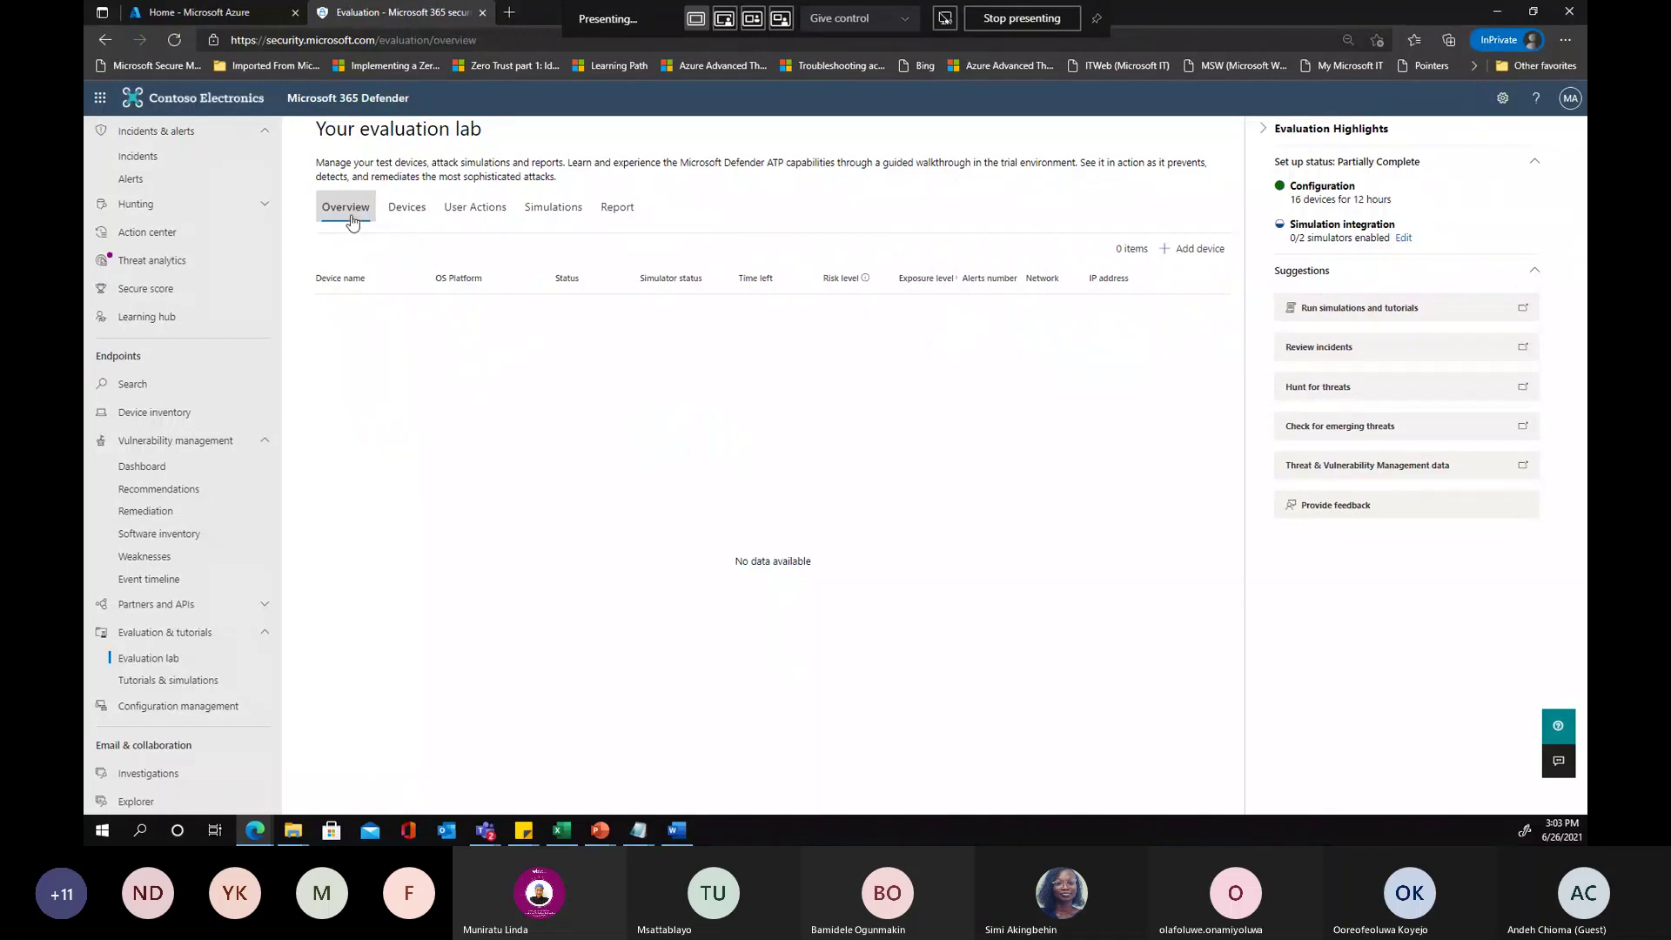
{"action": "left_click", "coordinate": [347, 424]}
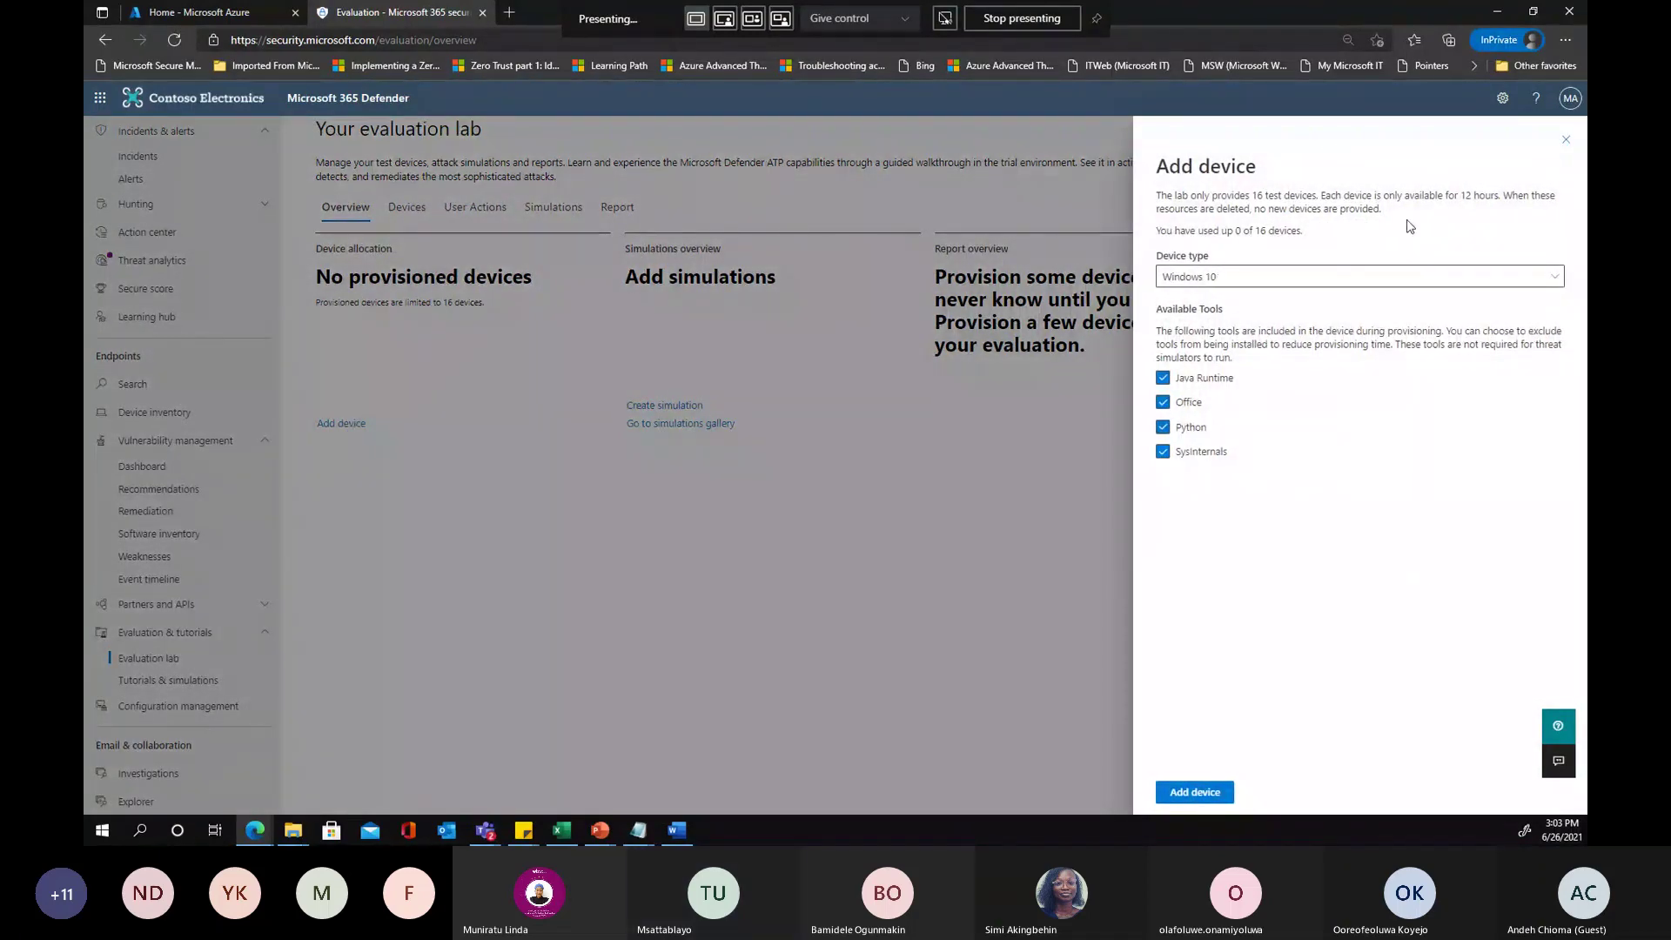
{"action": "left_click", "coordinate": [1213, 797]}
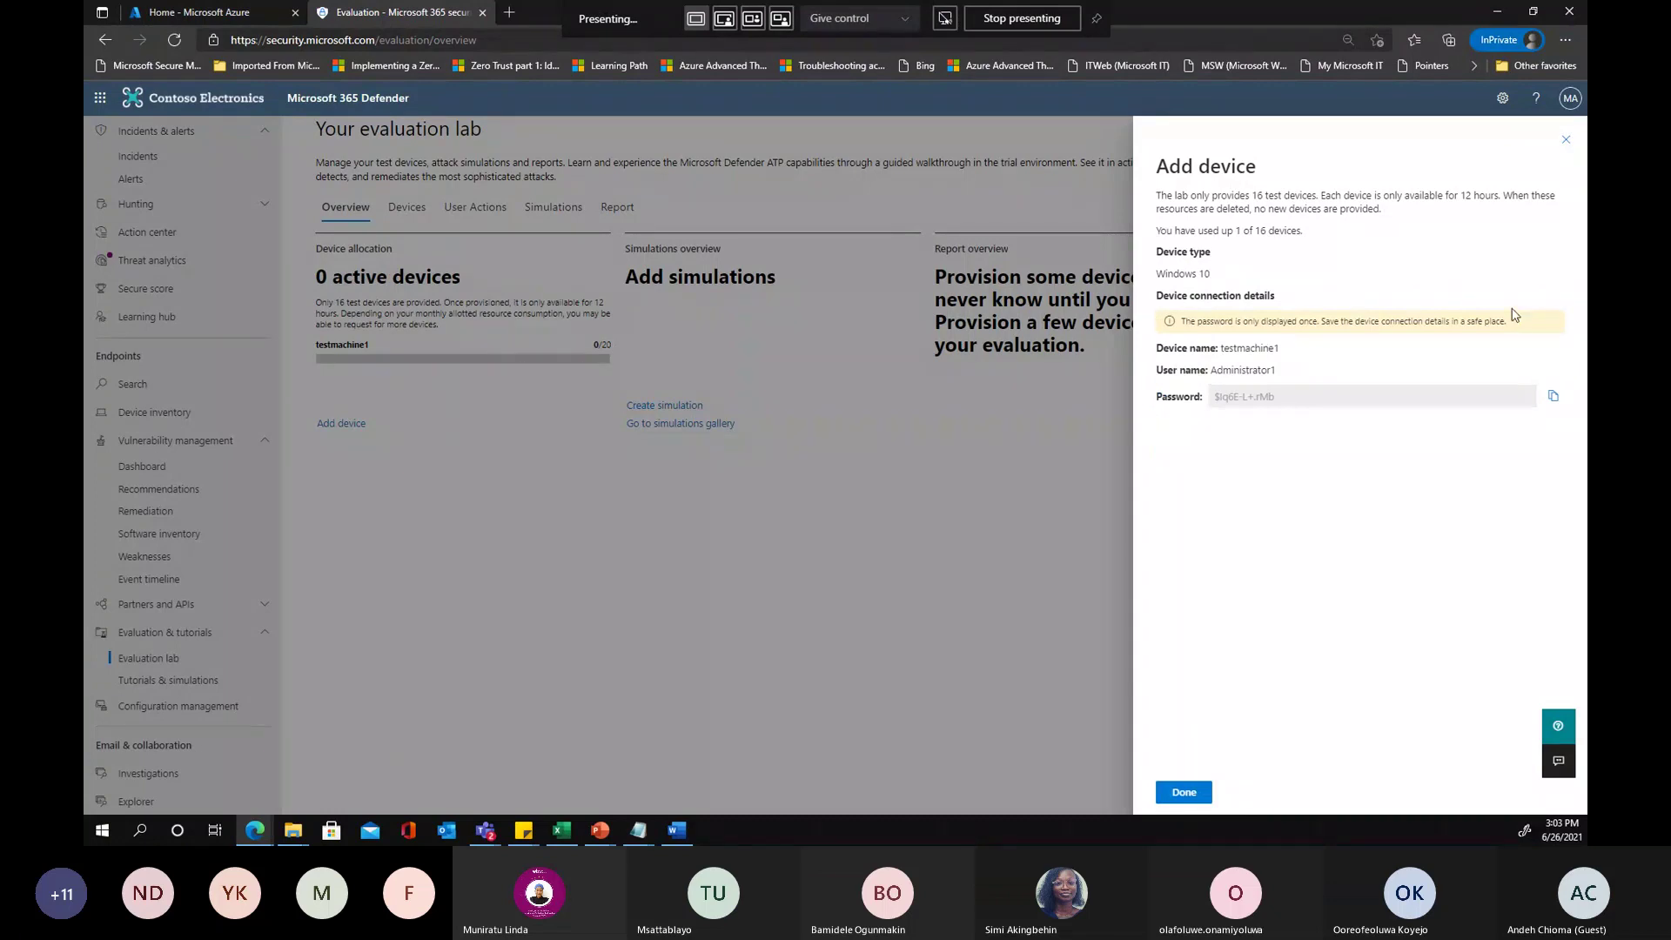
{"action": "left_click", "coordinate": [1189, 788]}
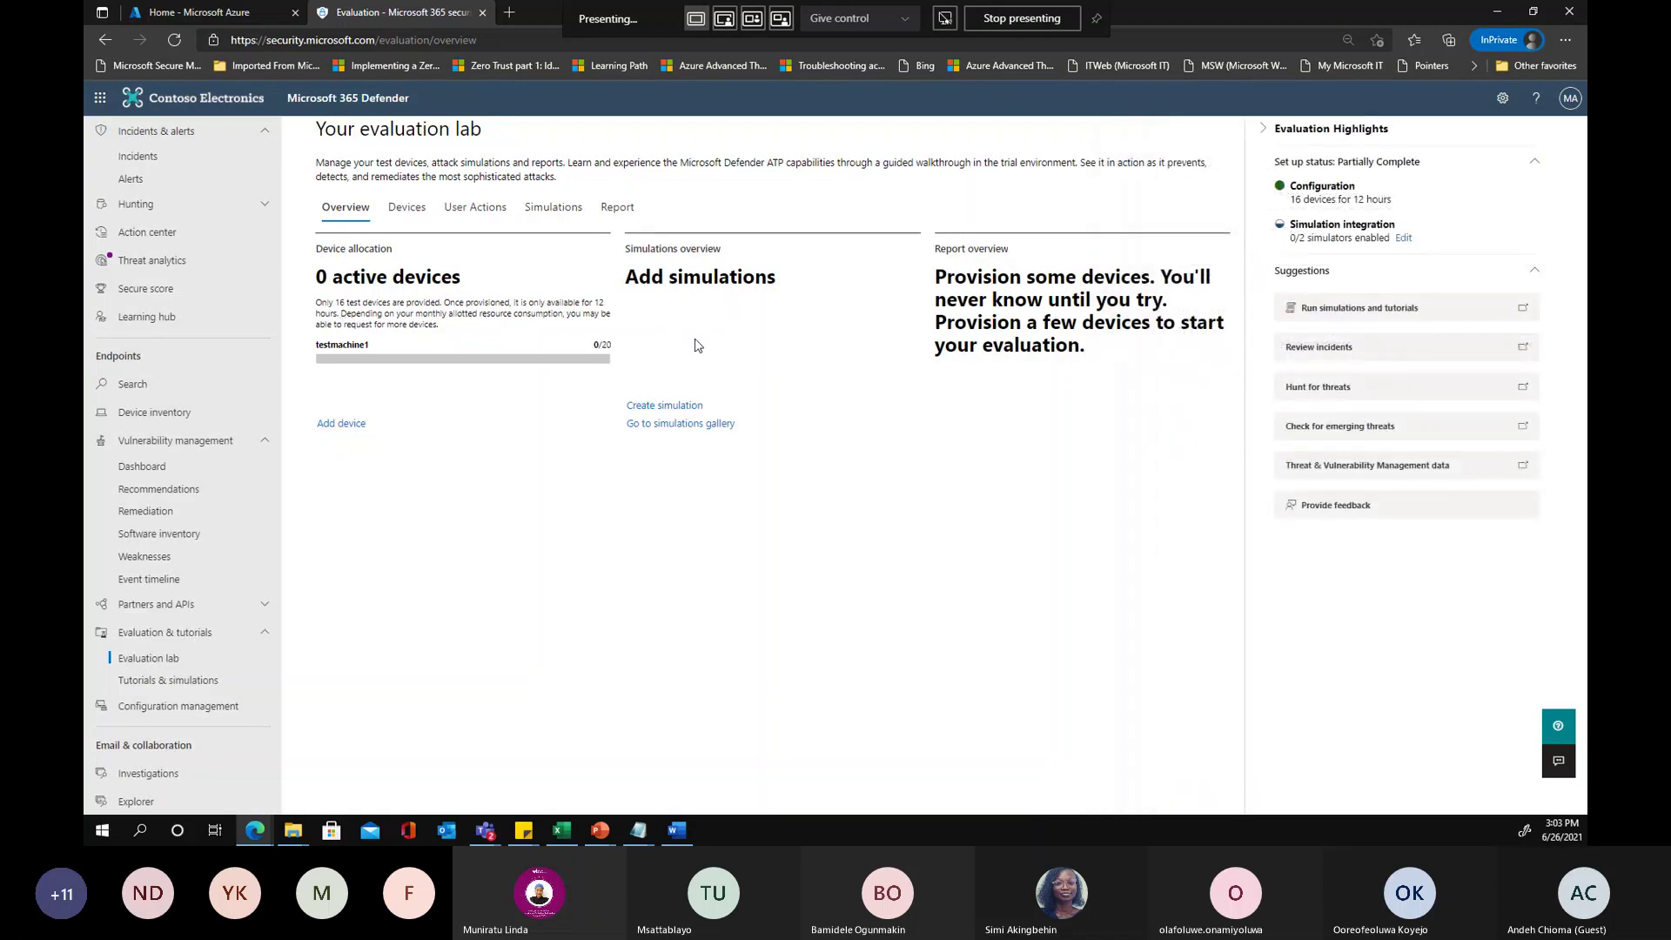
Review the new test device's name and setup status in the evaluation lab's device list
{"action": "left_click", "coordinate": [405, 208]}
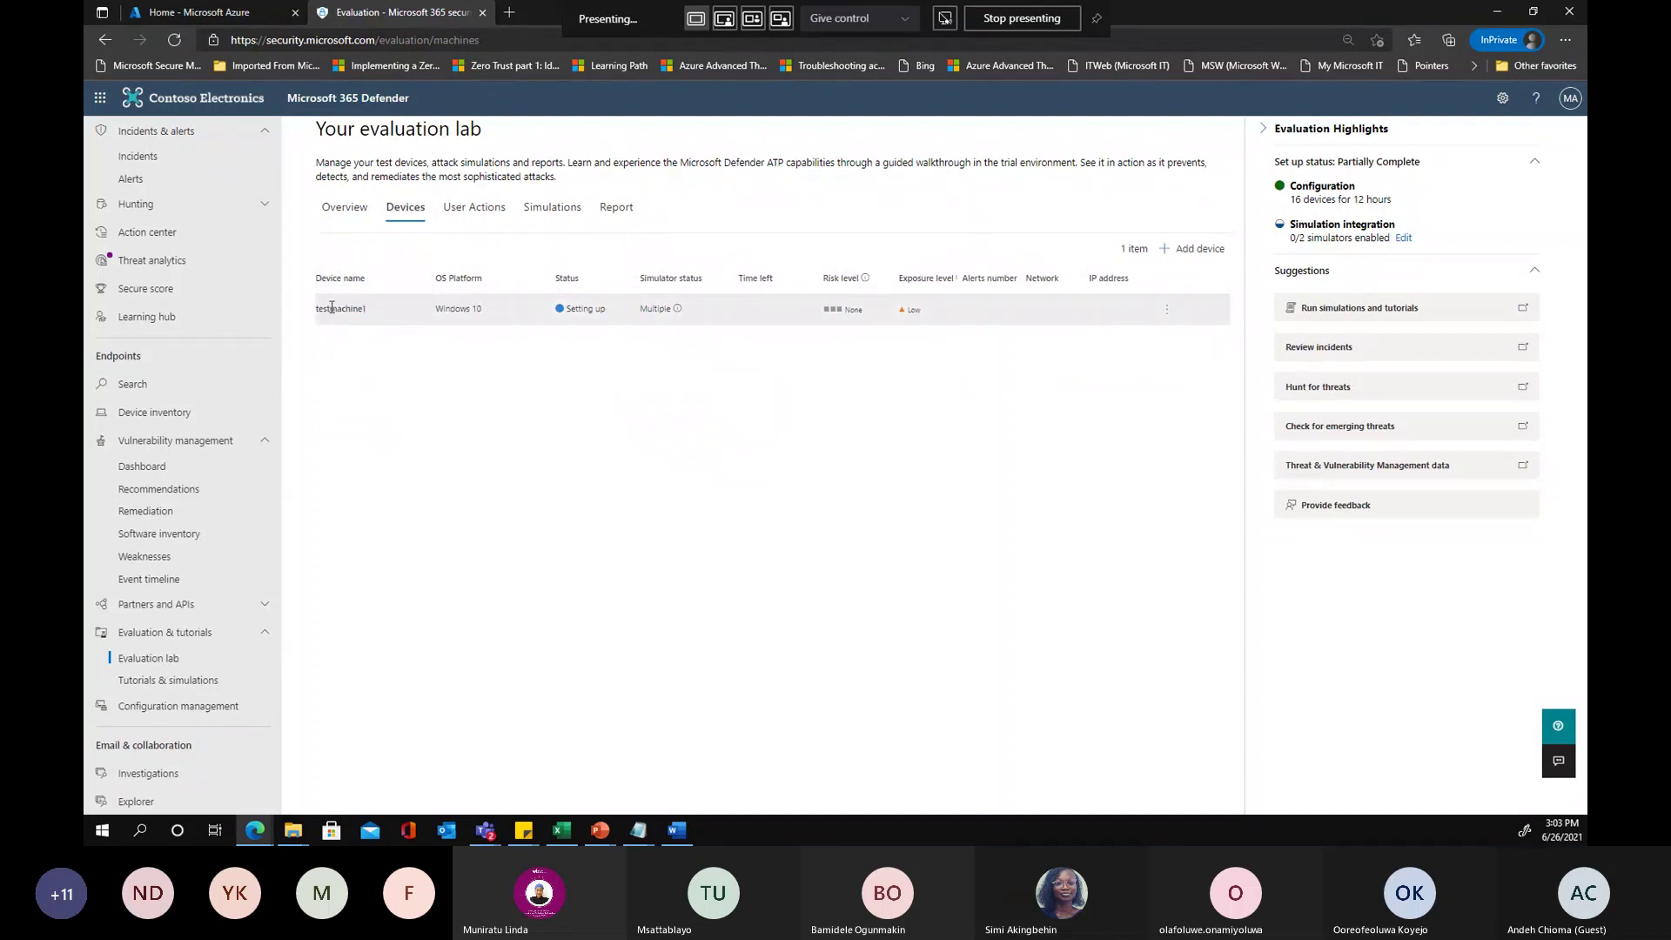
{"action": "left_click_drag", "start_coordinate": [565, 310], "coordinate": [608, 316]}
{"action": "left_click", "coordinate": [609, 317]}
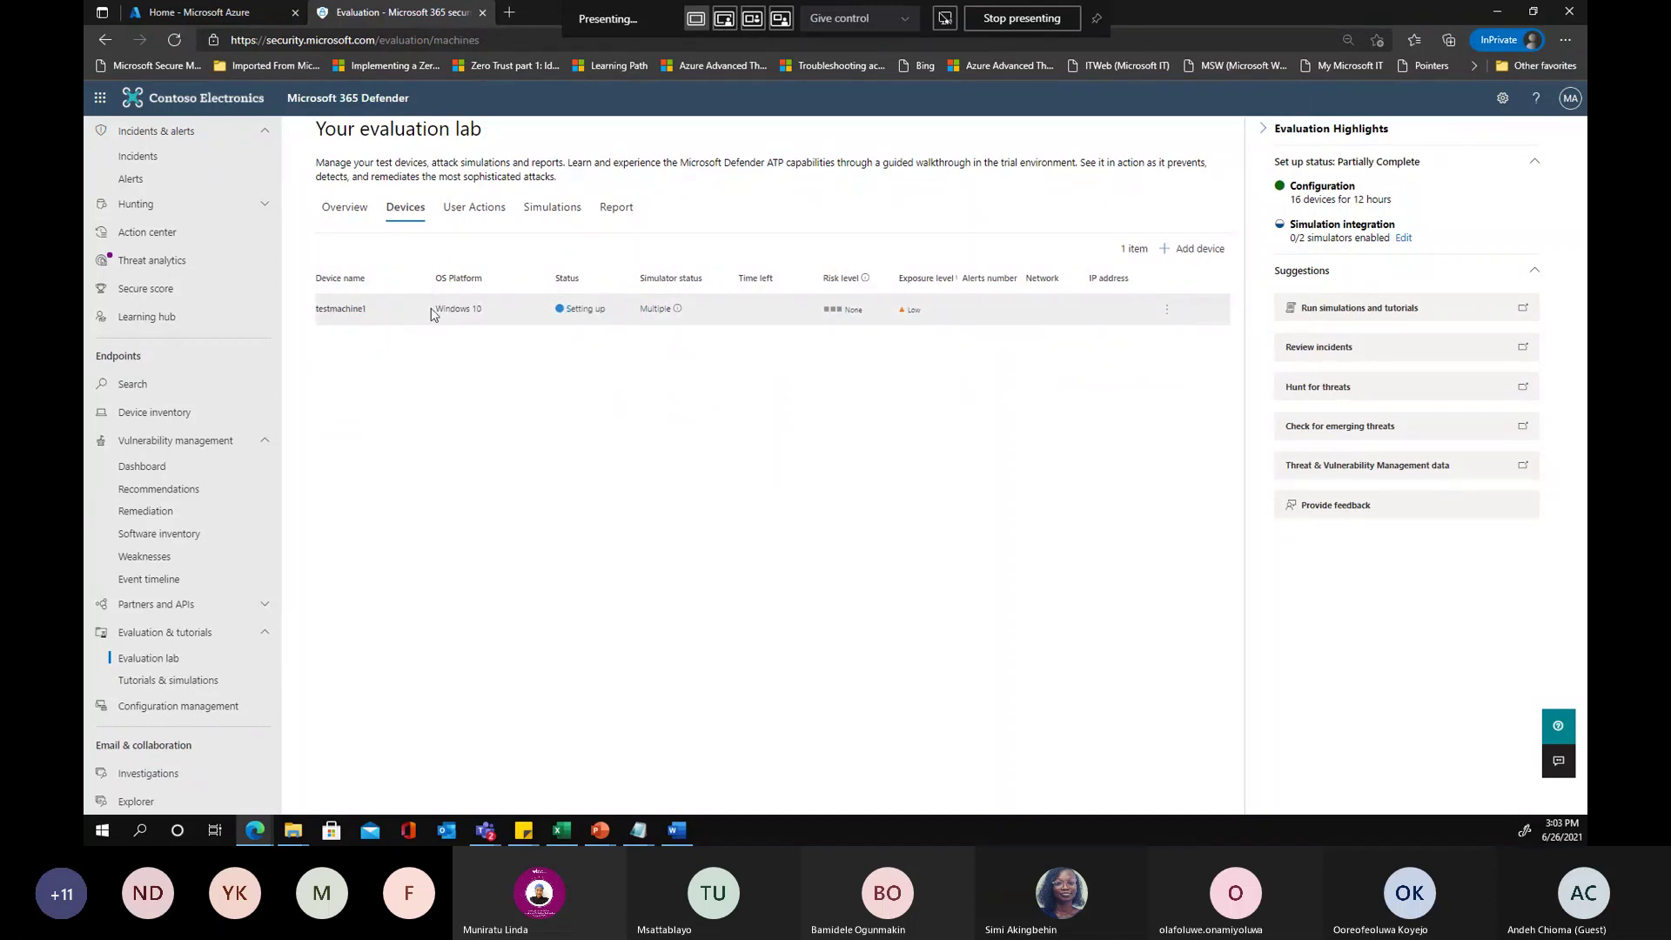
{"action": "double_click", "coordinate": [337, 308]}
{"action": "left_click", "coordinate": [340, 309]}
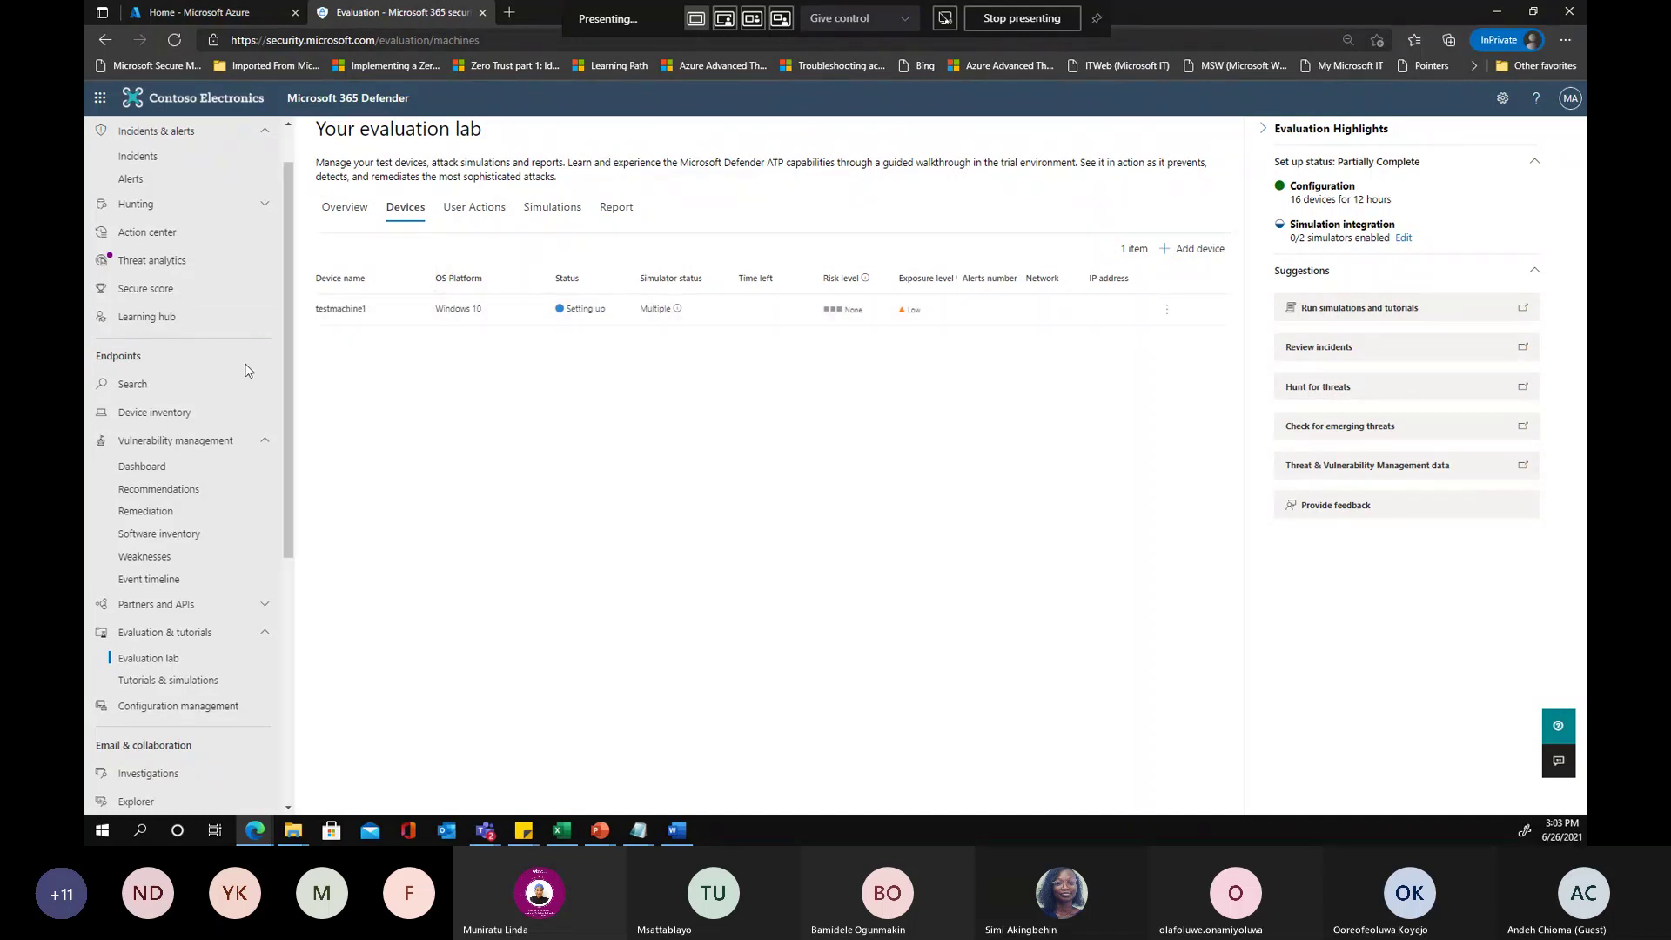
{"action": "scroll", "coordinate": [253, 240], "scroll_direction": "up", "scroll_amount": 1}
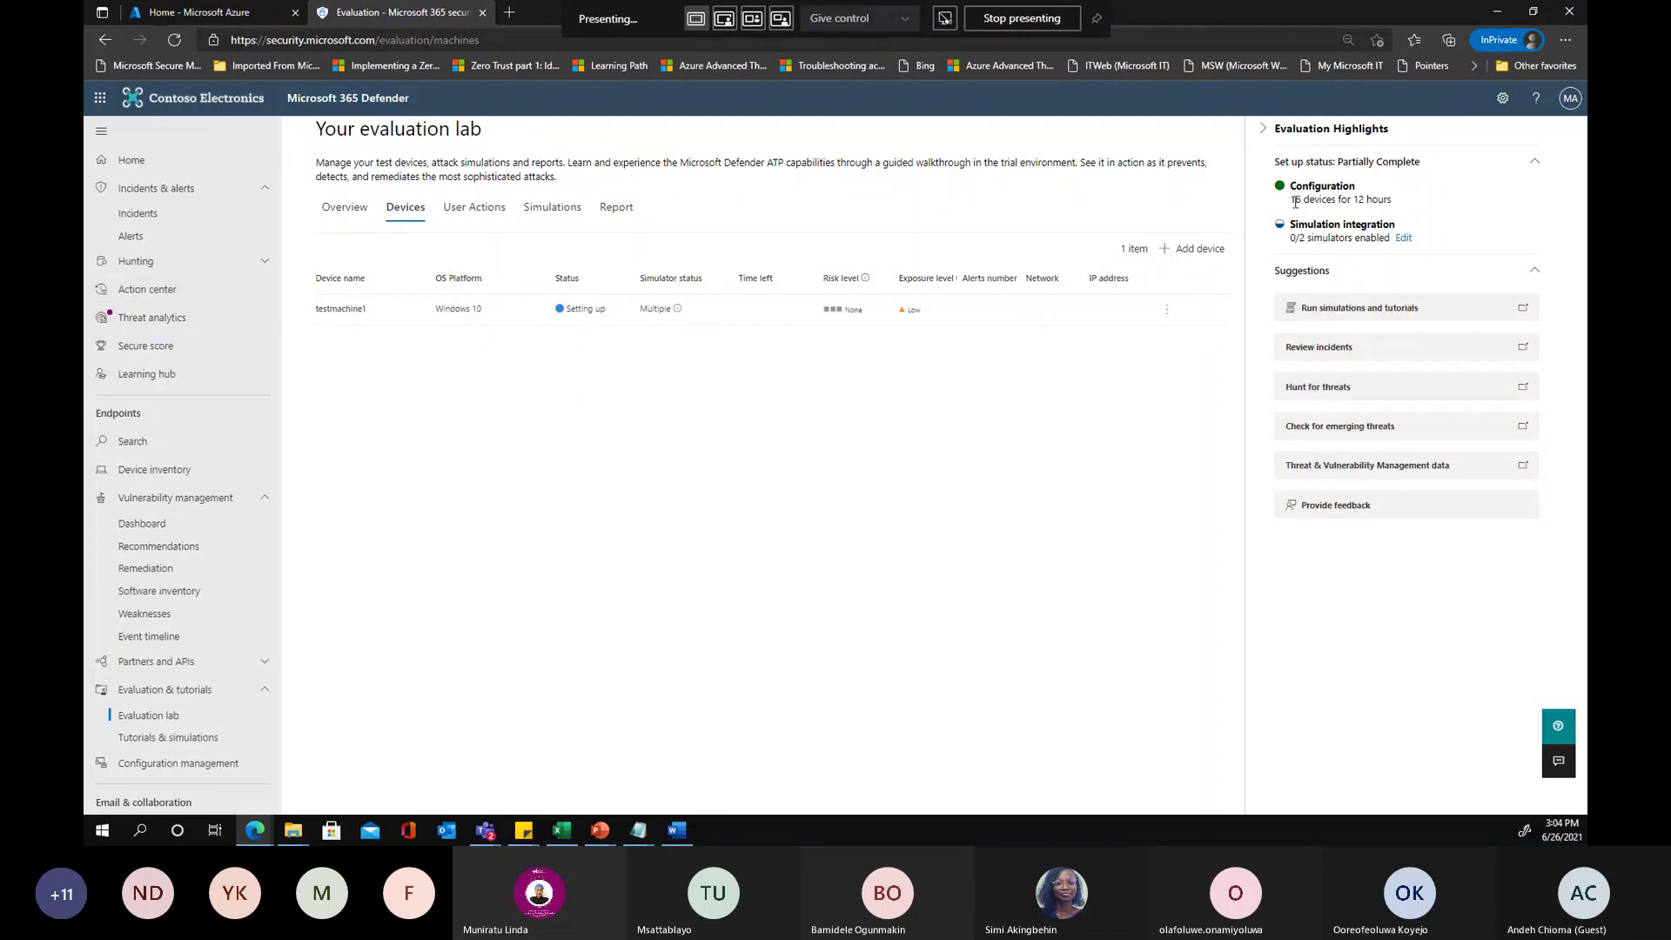
Examine the lab configuration's device allowance and duration, along with the test device's OS platform
{"action": "left_click_drag", "start_coordinate": [1295, 202], "coordinate": [1332, 203]}
{"action": "left_click", "coordinate": [1334, 202]}
{"action": "mouse_move", "coordinate": [1295, 201]}
{"action": "left_mouse_down"}
{"action": "mouse_move", "coordinate": [1365, 200]}
{"action": "mouse_move", "coordinate": [1305, 202]}
{"action": "left_mouse_up"}
{"action": "left_click", "coordinate": [1351, 197]}
{"action": "left_click", "coordinate": [694, 455]}
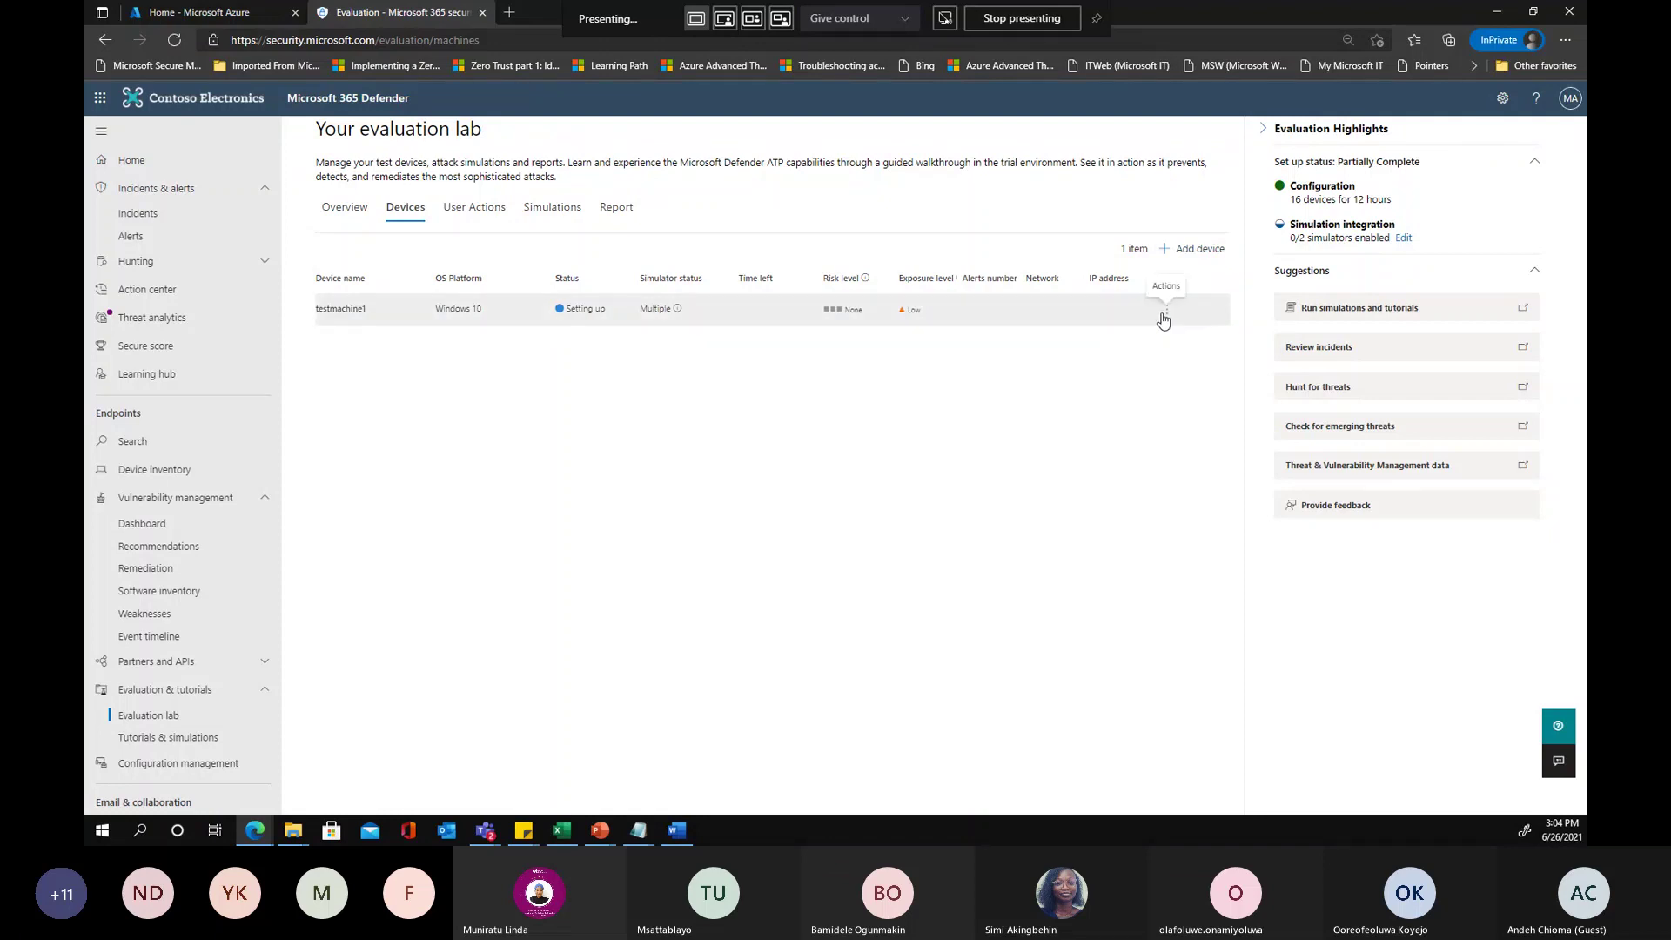
{"action": "double_click", "coordinate": [452, 309]}
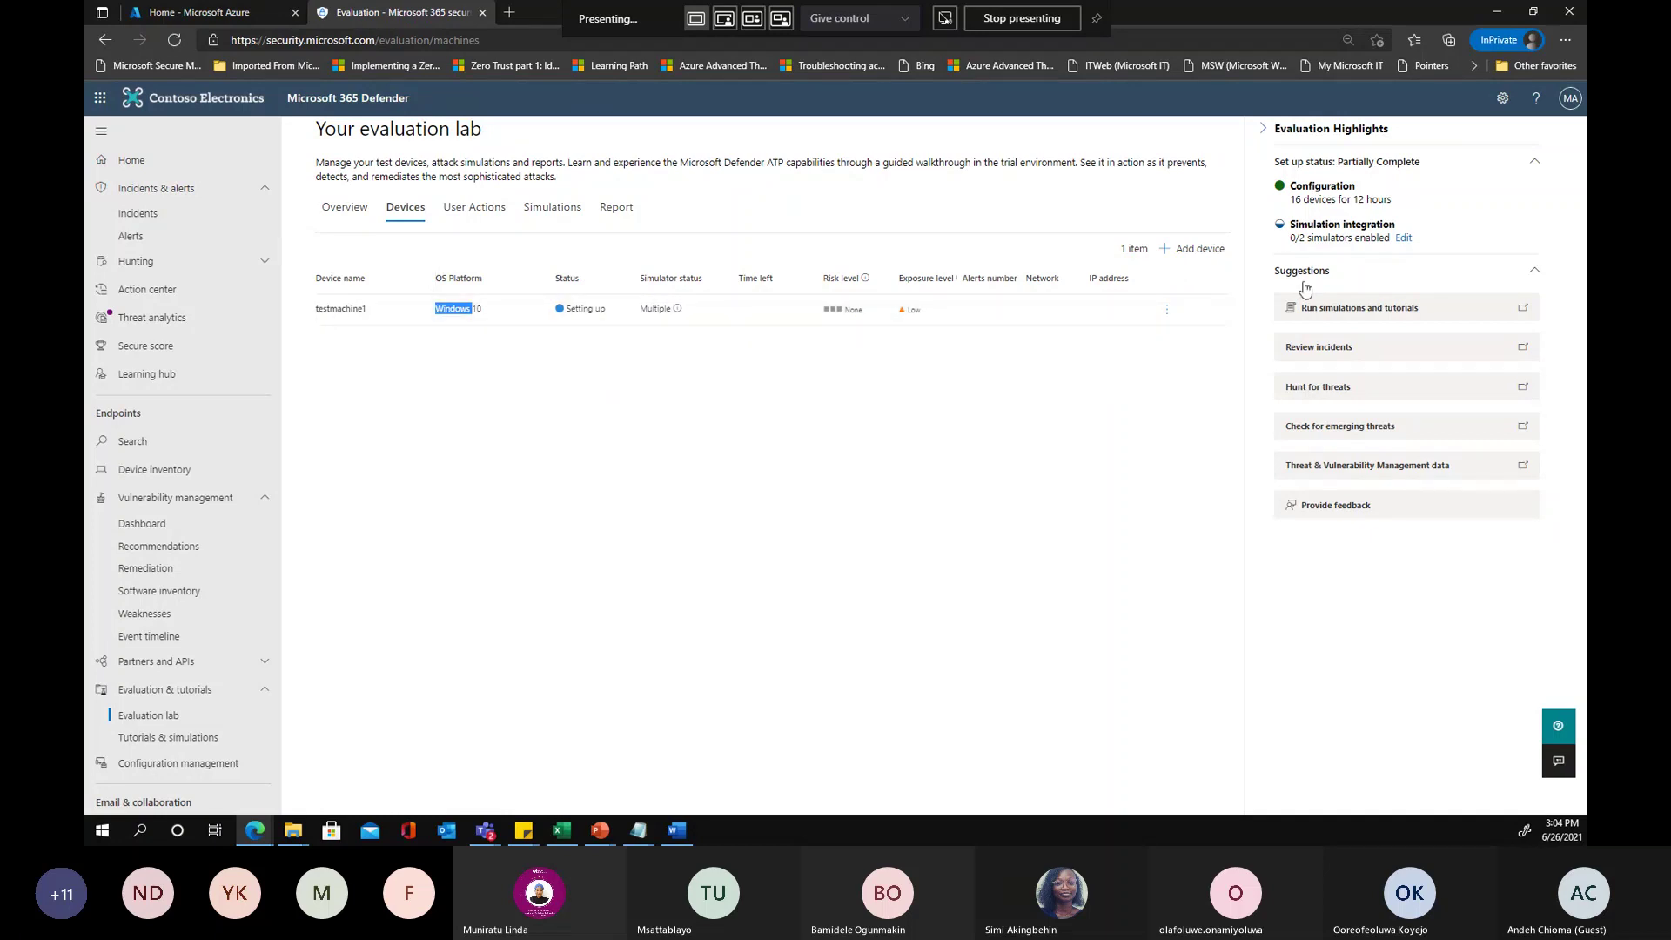
{"action": "left_click_drag", "start_coordinate": [1355, 199], "coordinate": [1390, 198]}
{"action": "left_click", "coordinate": [1390, 199]}
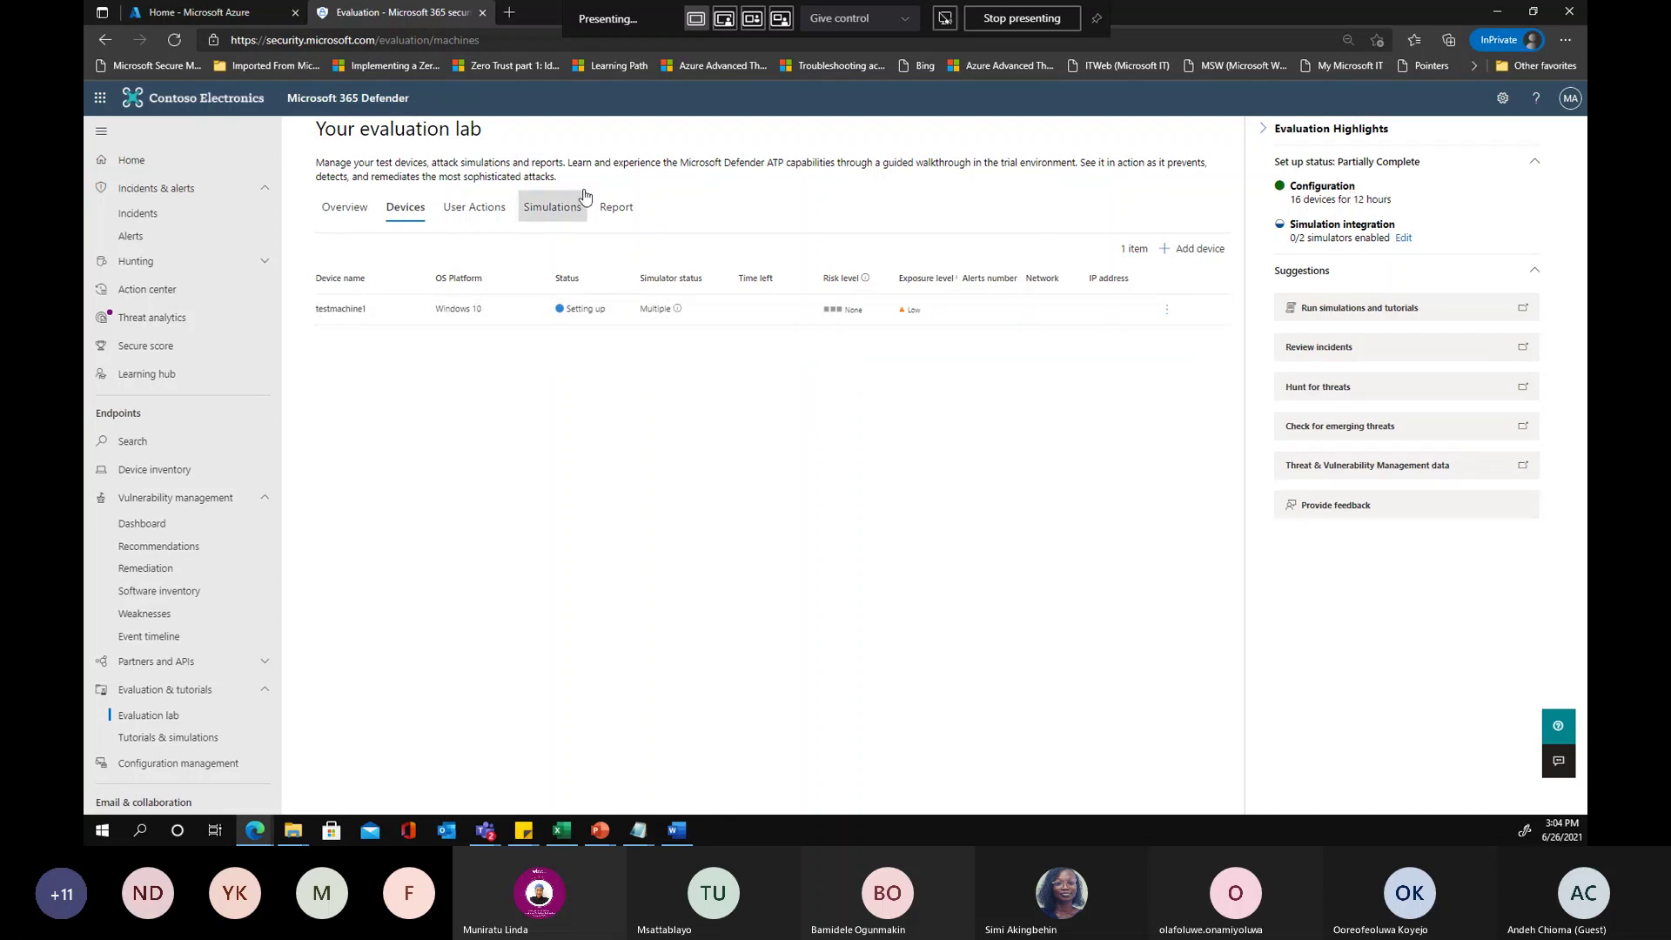
Review the evaluation lab's simulations and report, and return to its overview
{"action": "left_click", "coordinate": [558, 215]}
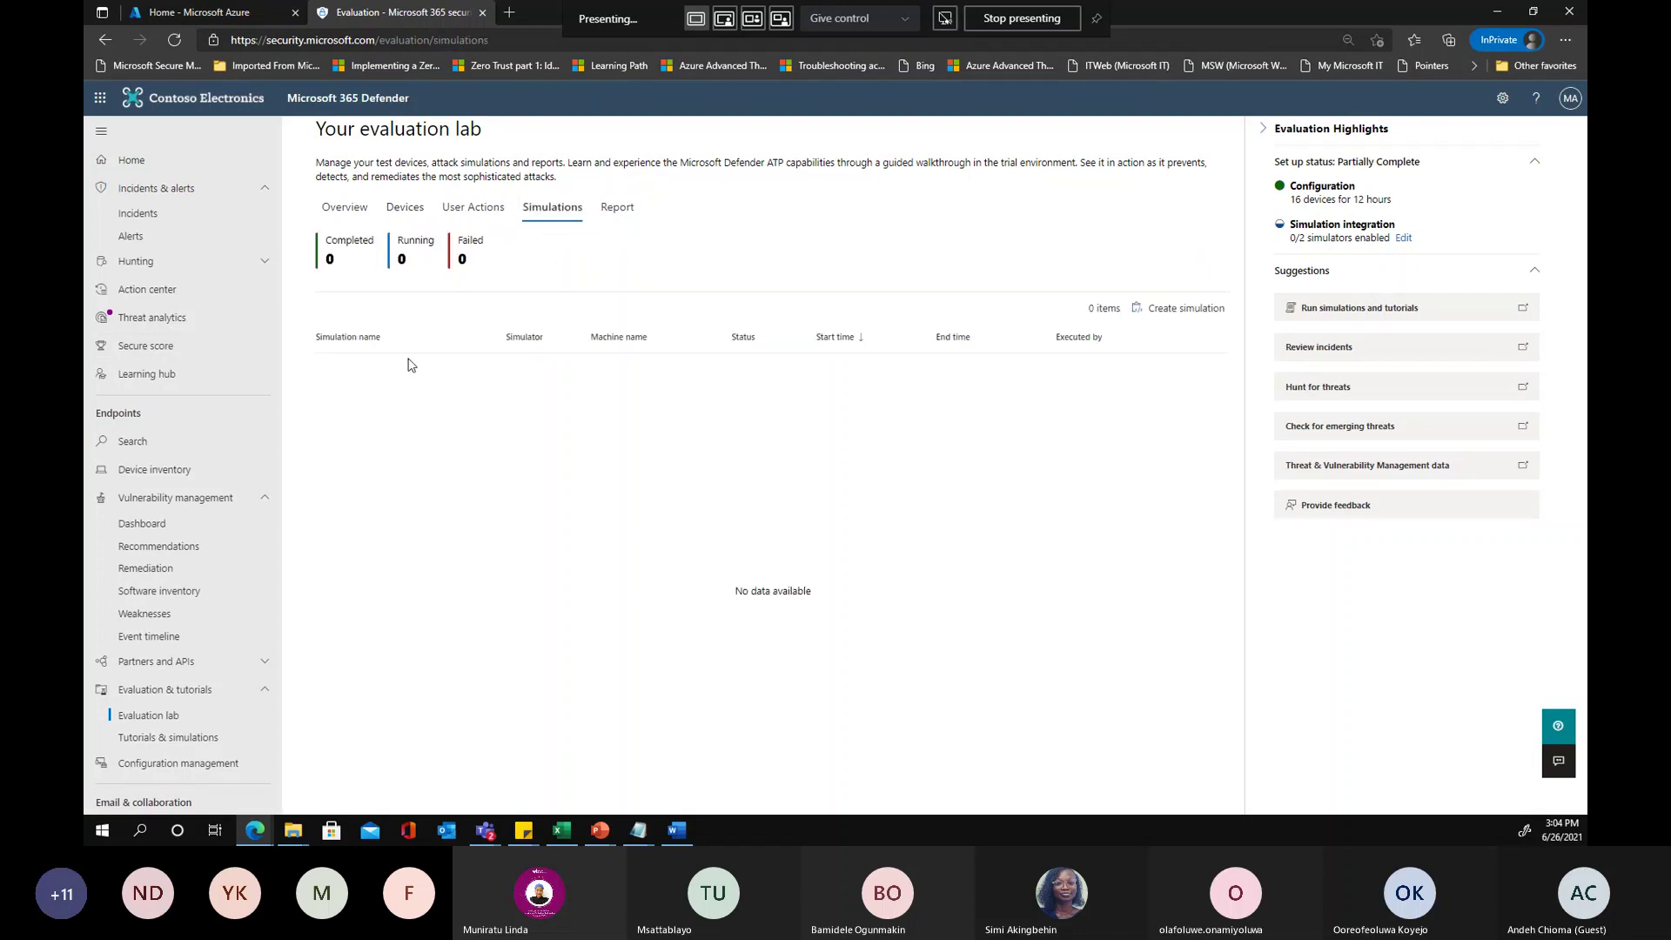
{"action": "left_click", "coordinate": [618, 208]}
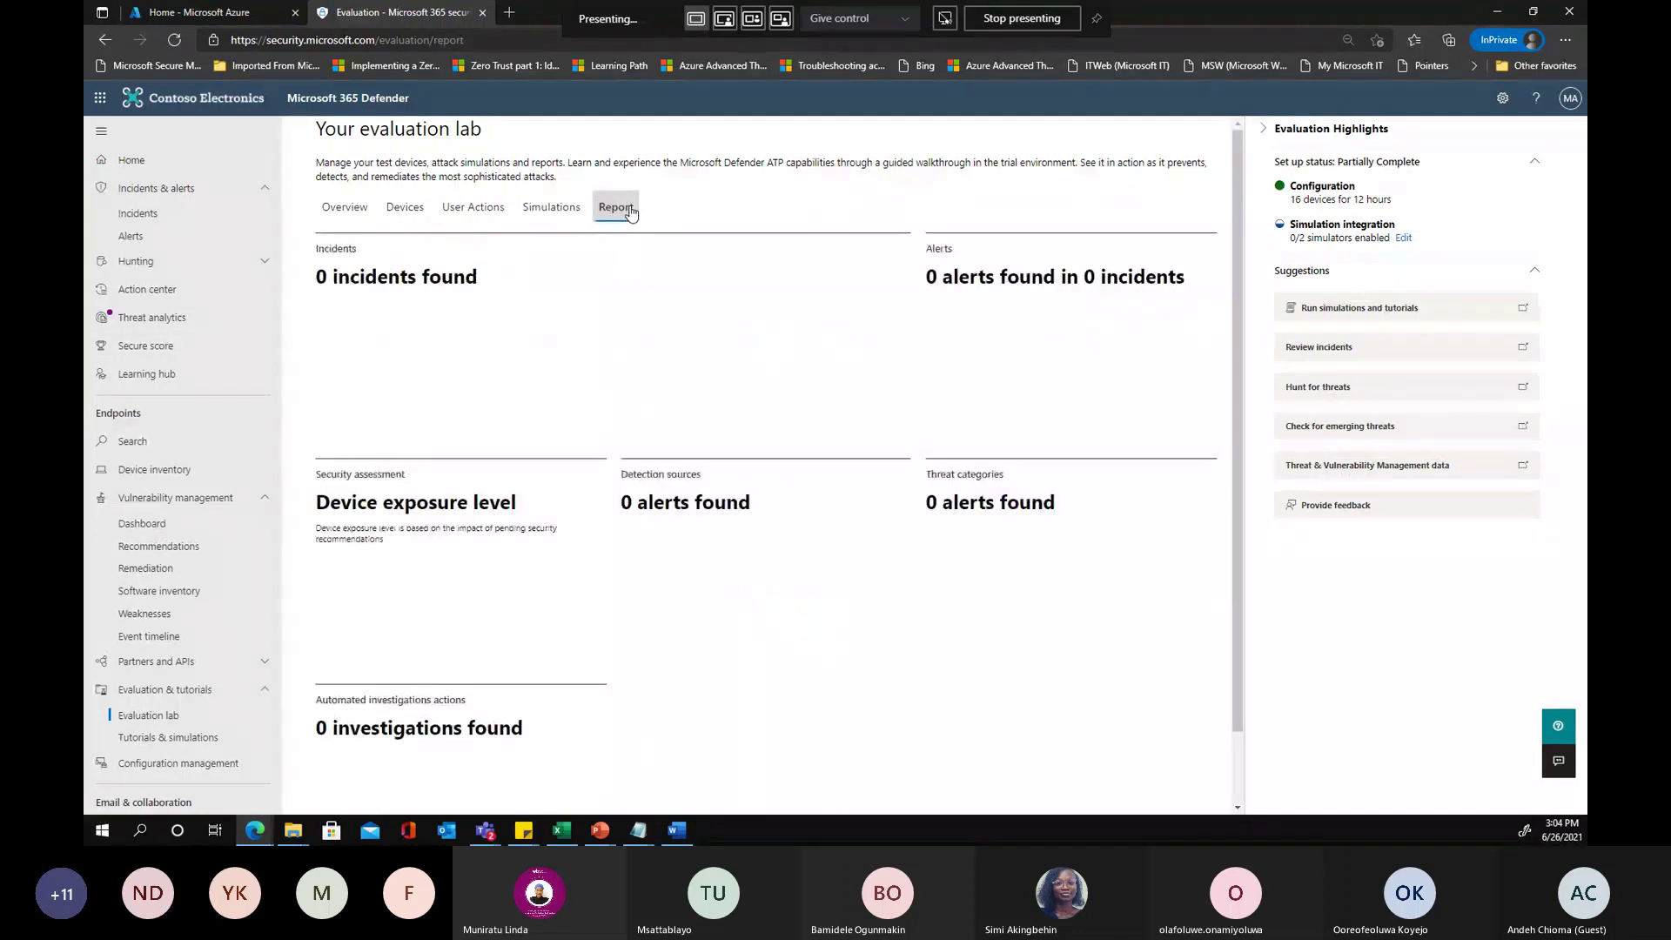
{"action": "left_click", "coordinate": [345, 208]}
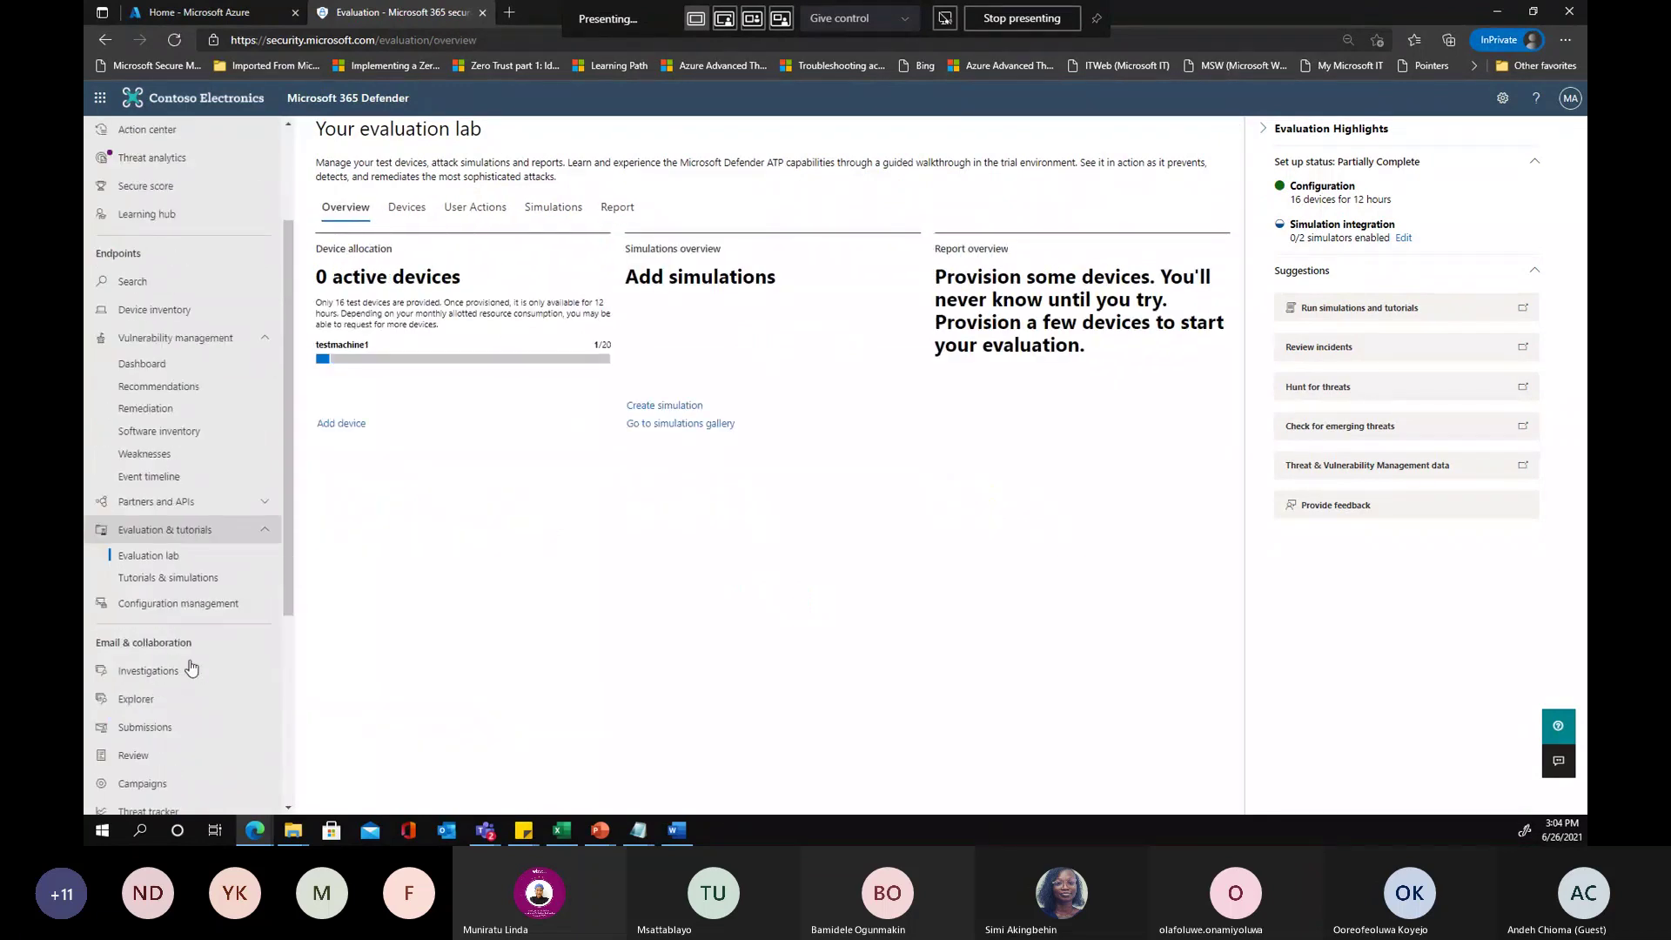
View the Threat tracker page and the Attack simulation training overview under Email & collaboration
{"action": "scroll", "coordinate": [175, 609], "scroll_direction": "down", "scroll_amount": 2}
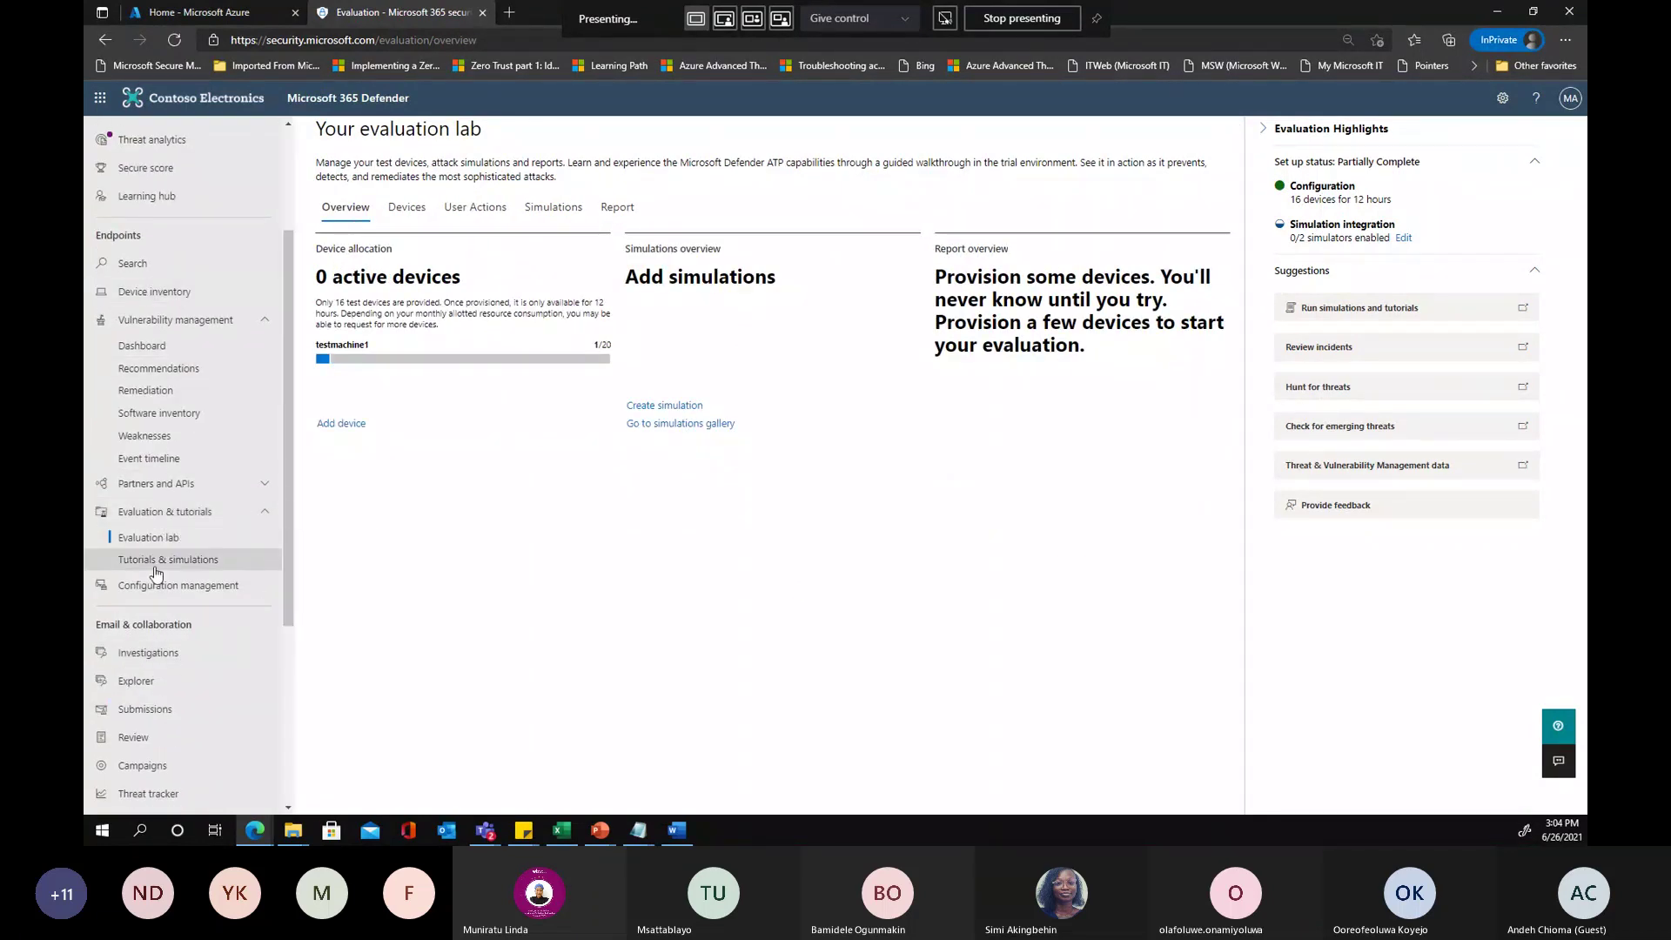
{"action": "scroll", "coordinate": [192, 607], "scroll_direction": "down", "scroll_amount": 1}
{"action": "scroll", "coordinate": [194, 613], "scroll_direction": "down", "scroll_amount": 1}
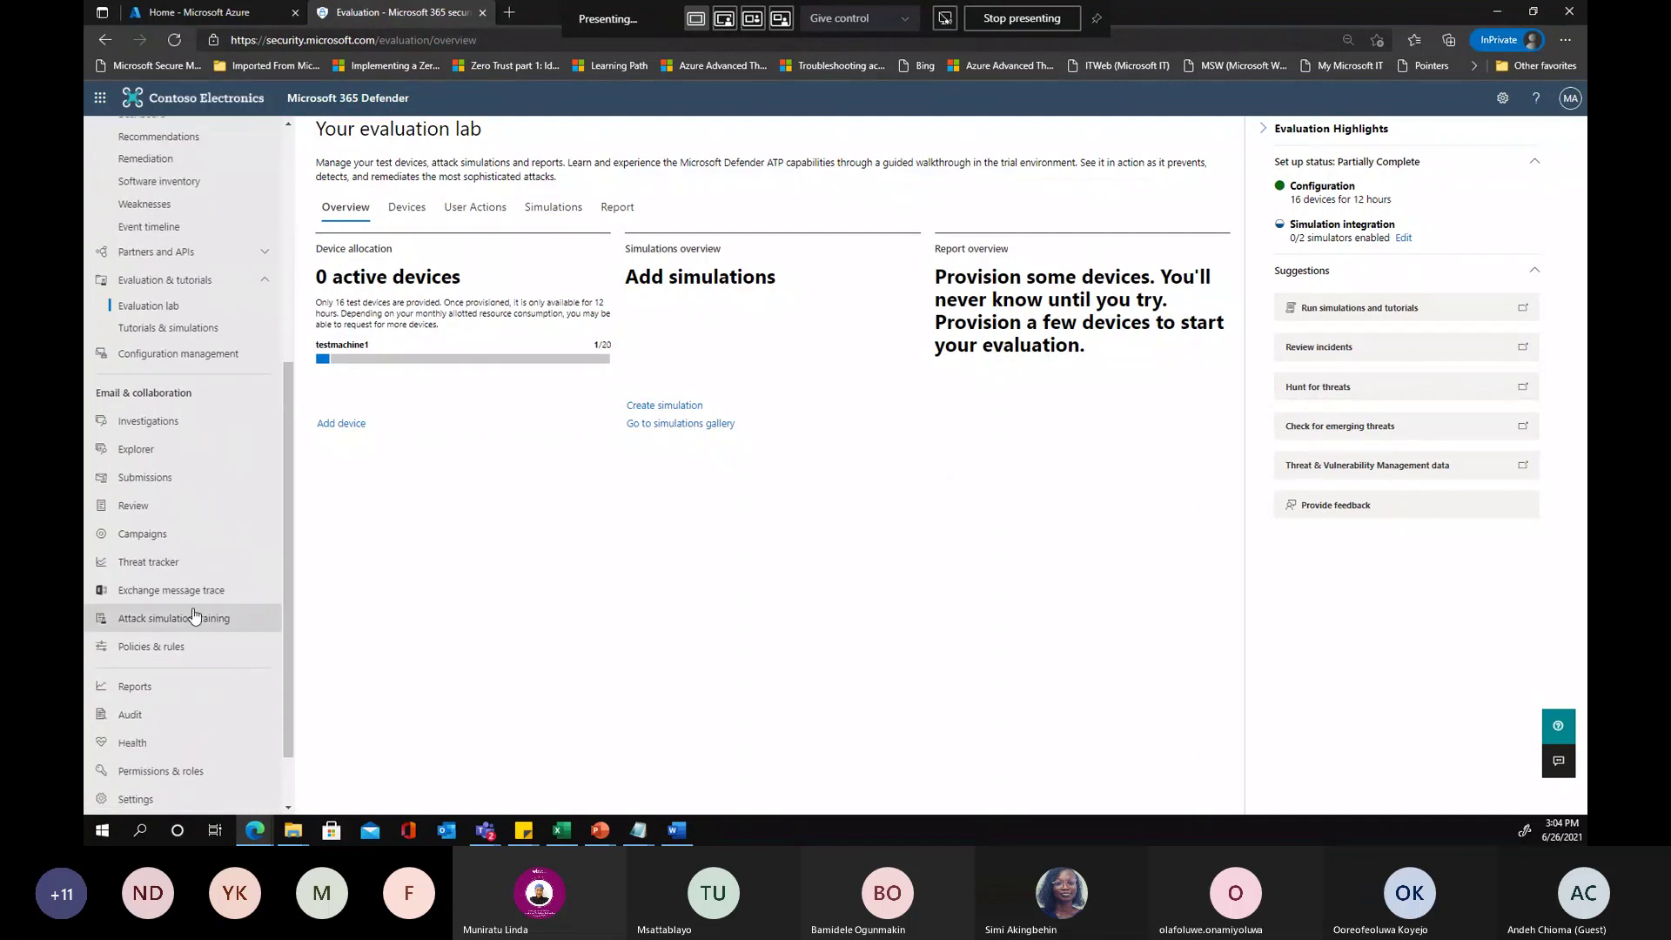
{"action": "left_click", "coordinate": [166, 562]}
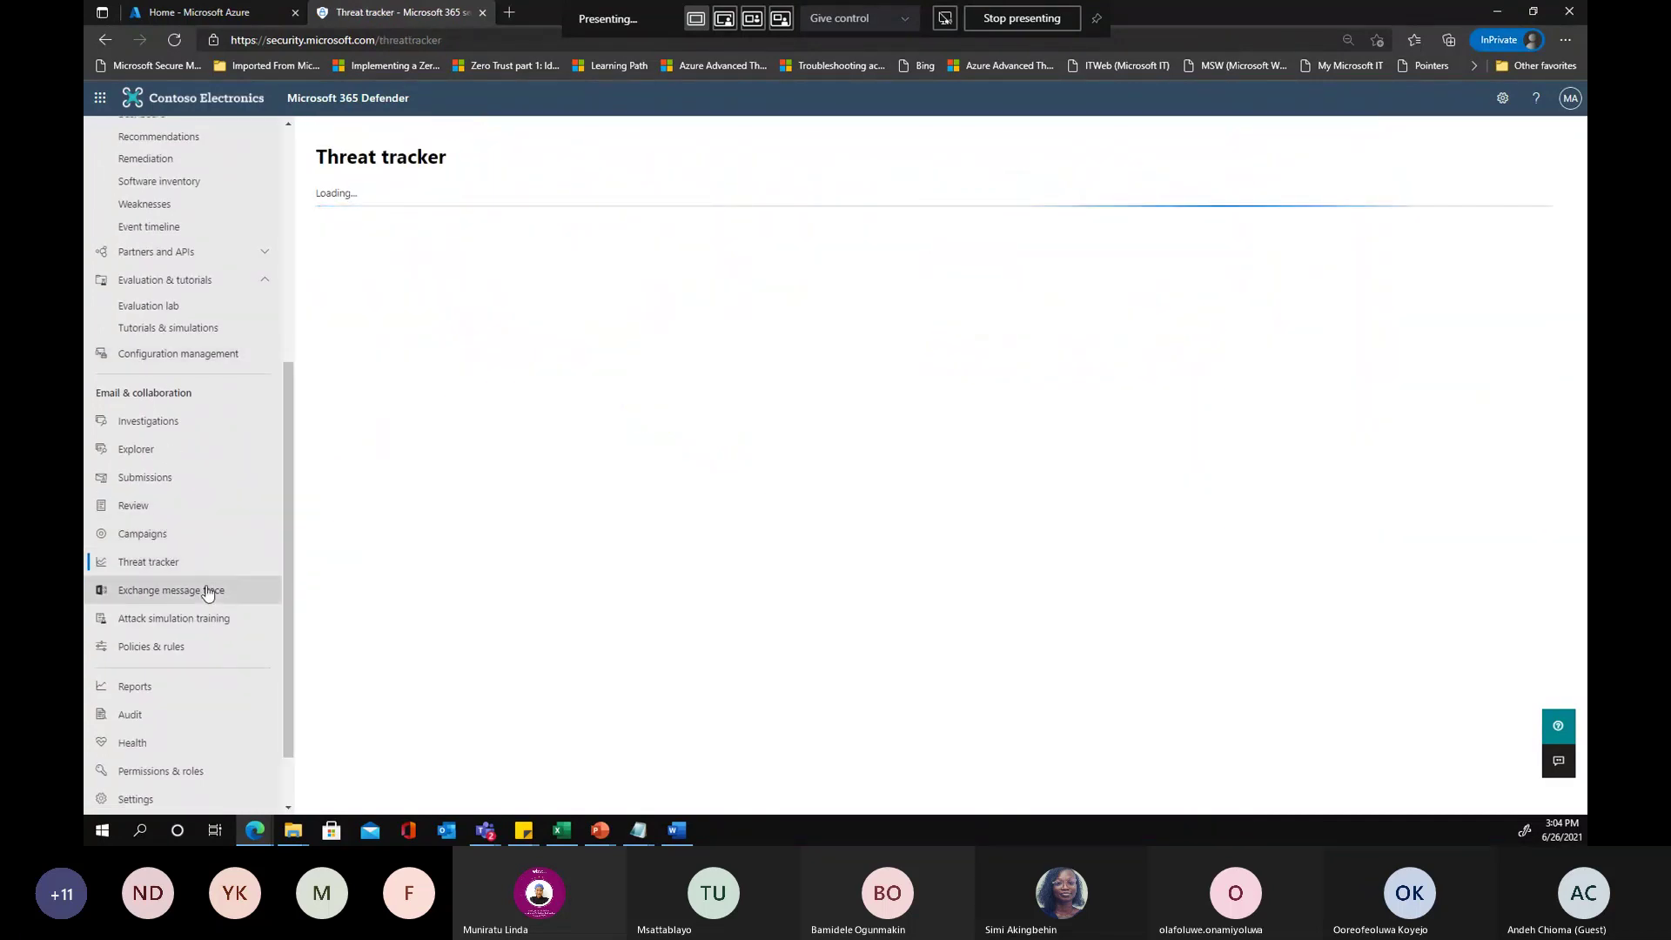
{"action": "left_click", "coordinate": [185, 621]}
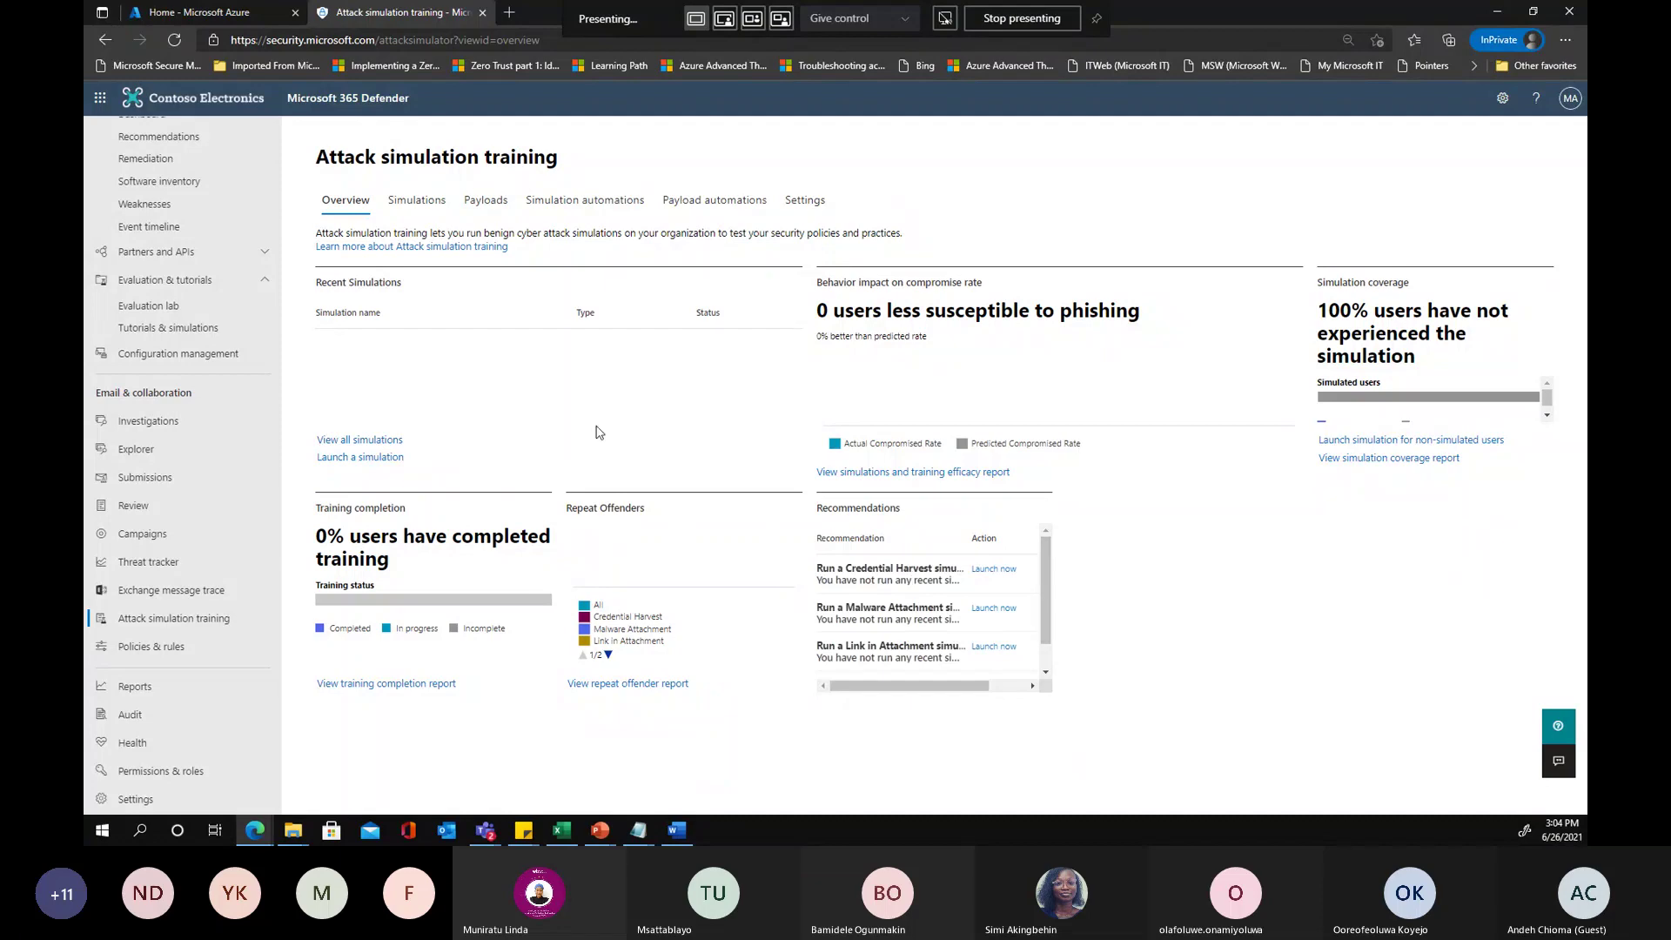
Preview the technique choices for the recommended Credential Harvest simulation, leave the wizard and return to the Home page
{"action": "left_click", "coordinate": [993, 570]}
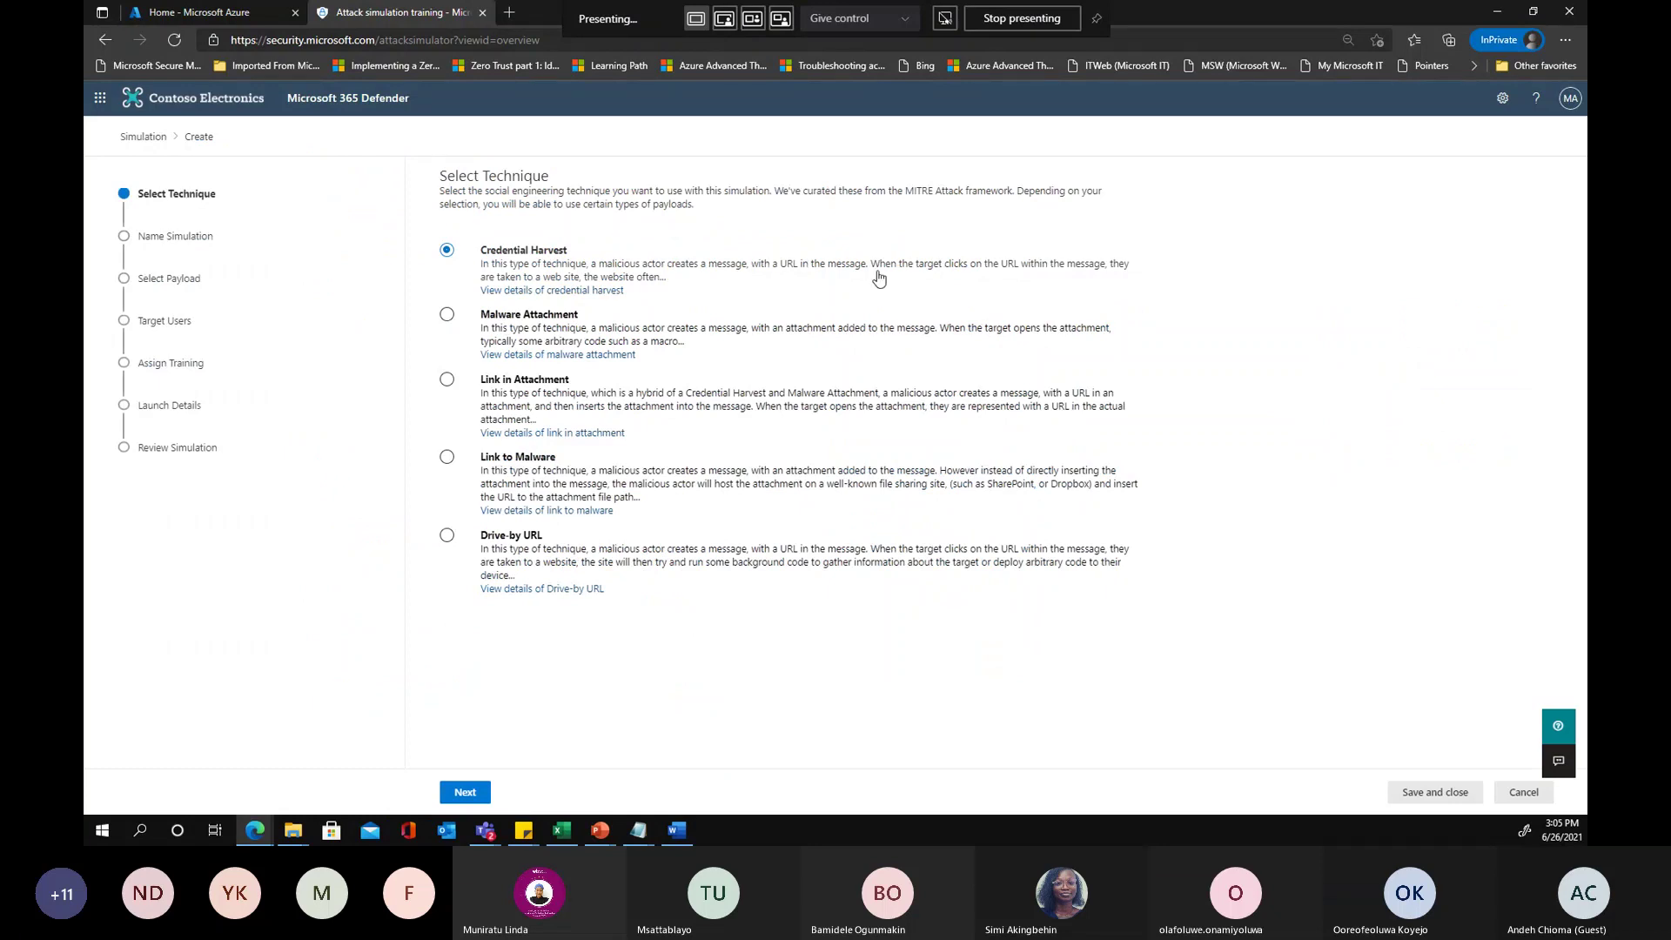
{"action": "left_click", "coordinate": [104, 40]}
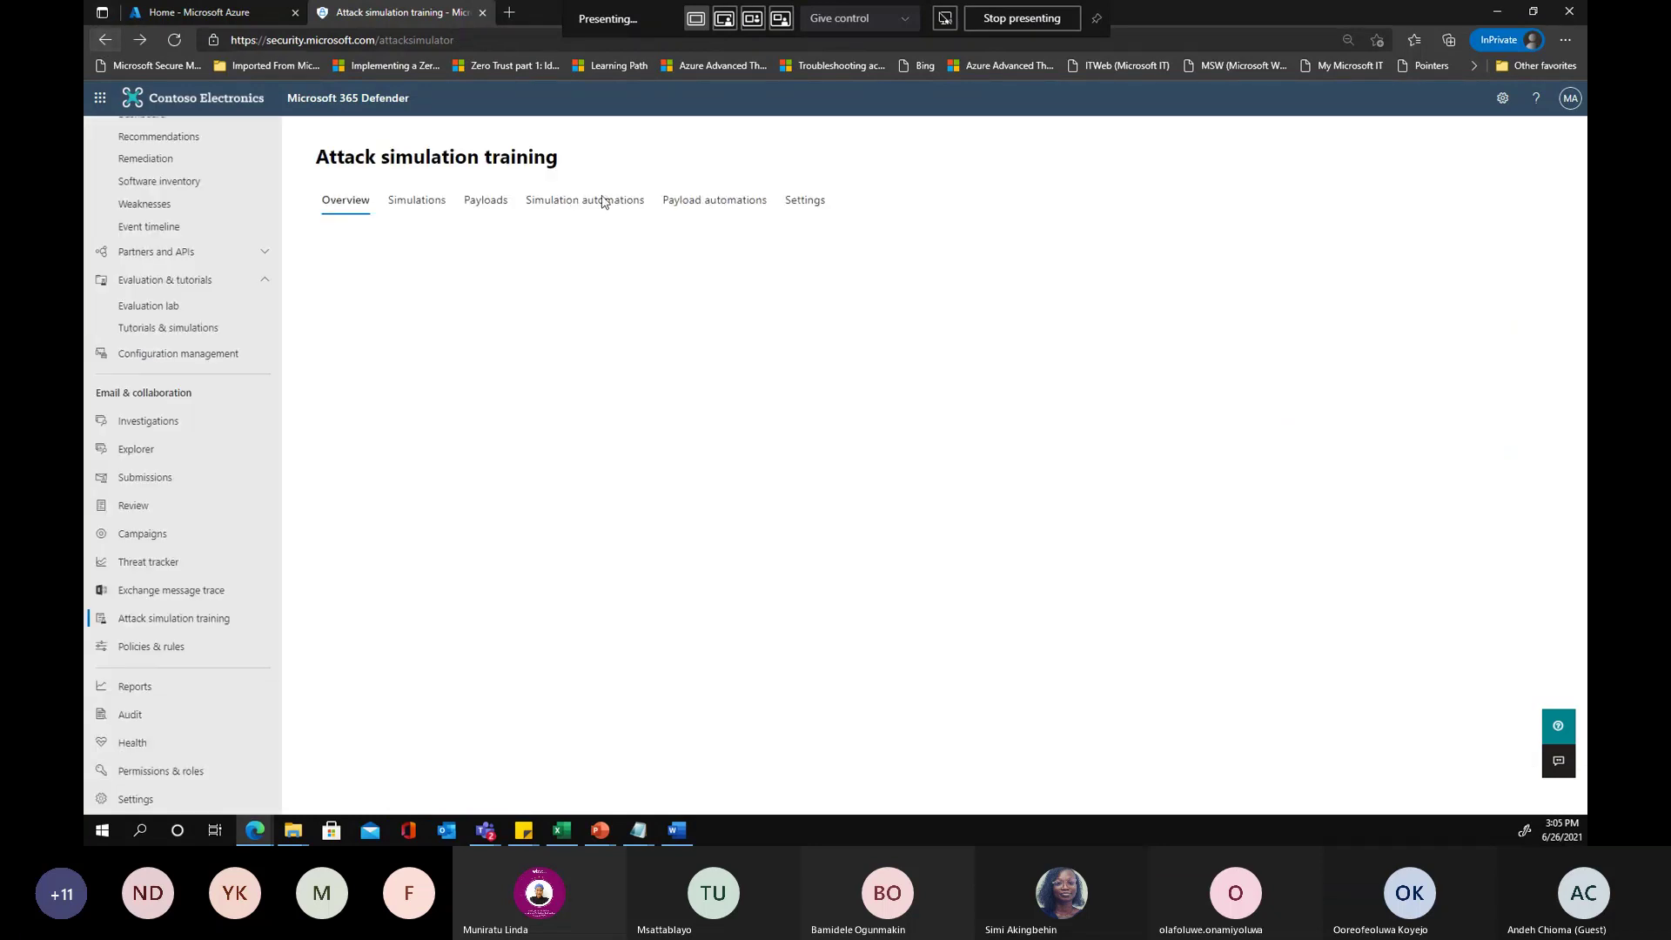
{"action": "scroll", "coordinate": [213, 430], "scroll_direction": "down", "scroll_amount": 2}
{"action": "scroll", "coordinate": [214, 430], "scroll_direction": "up", "scroll_amount": 5}
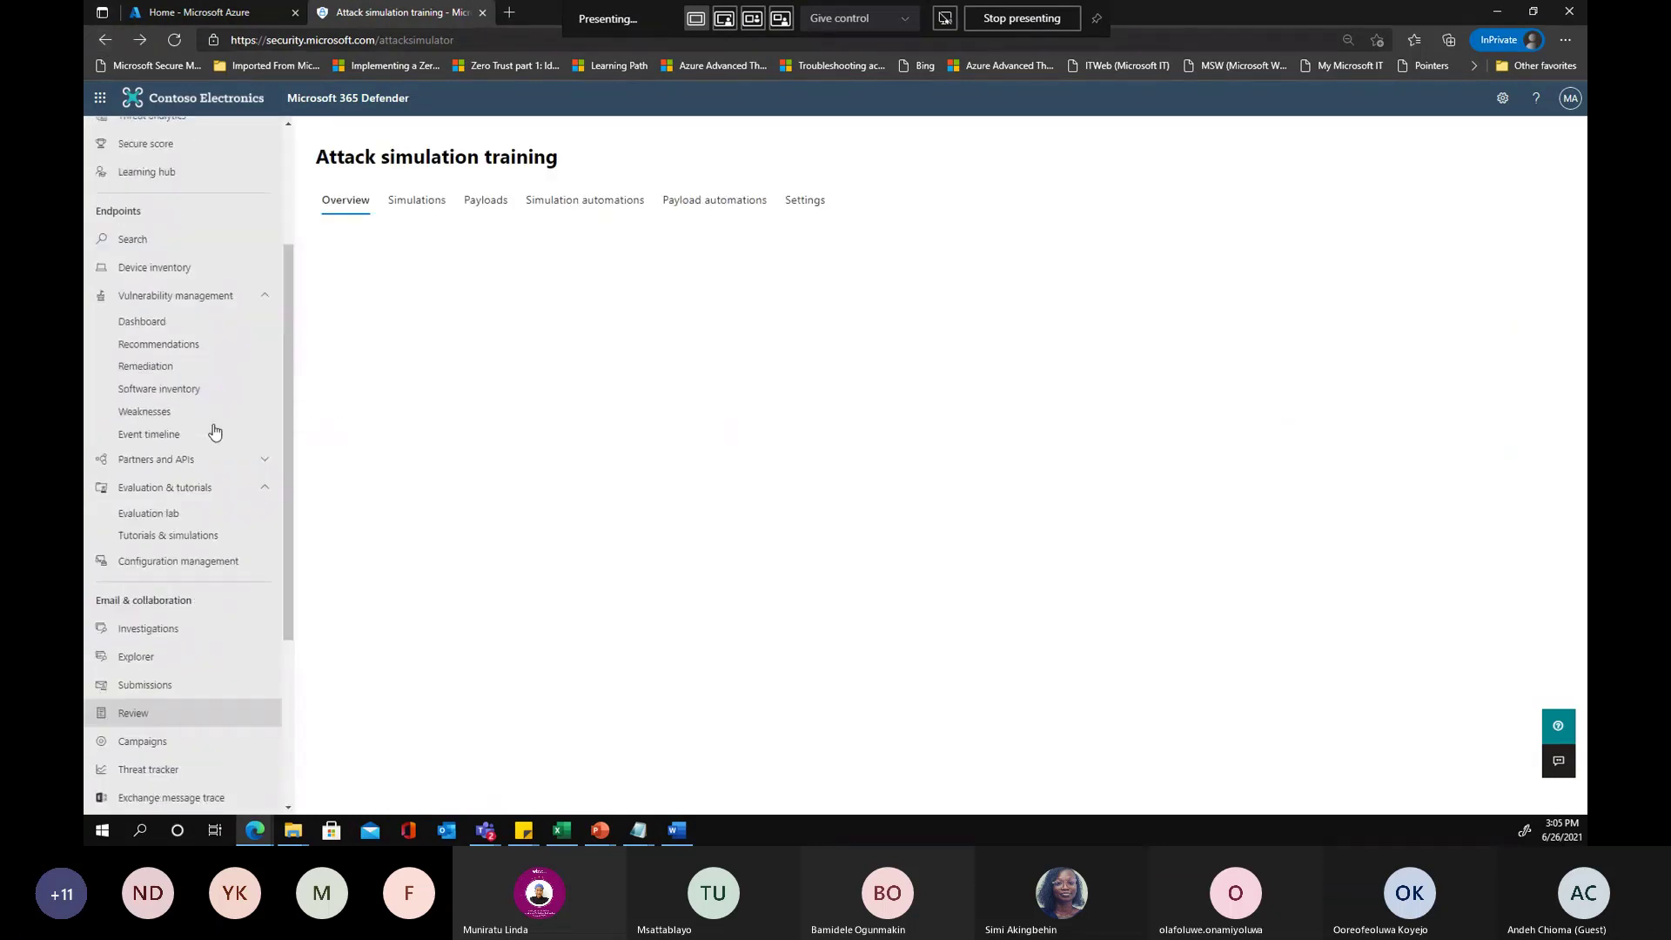
{"action": "left_click", "coordinate": [133, 160]}
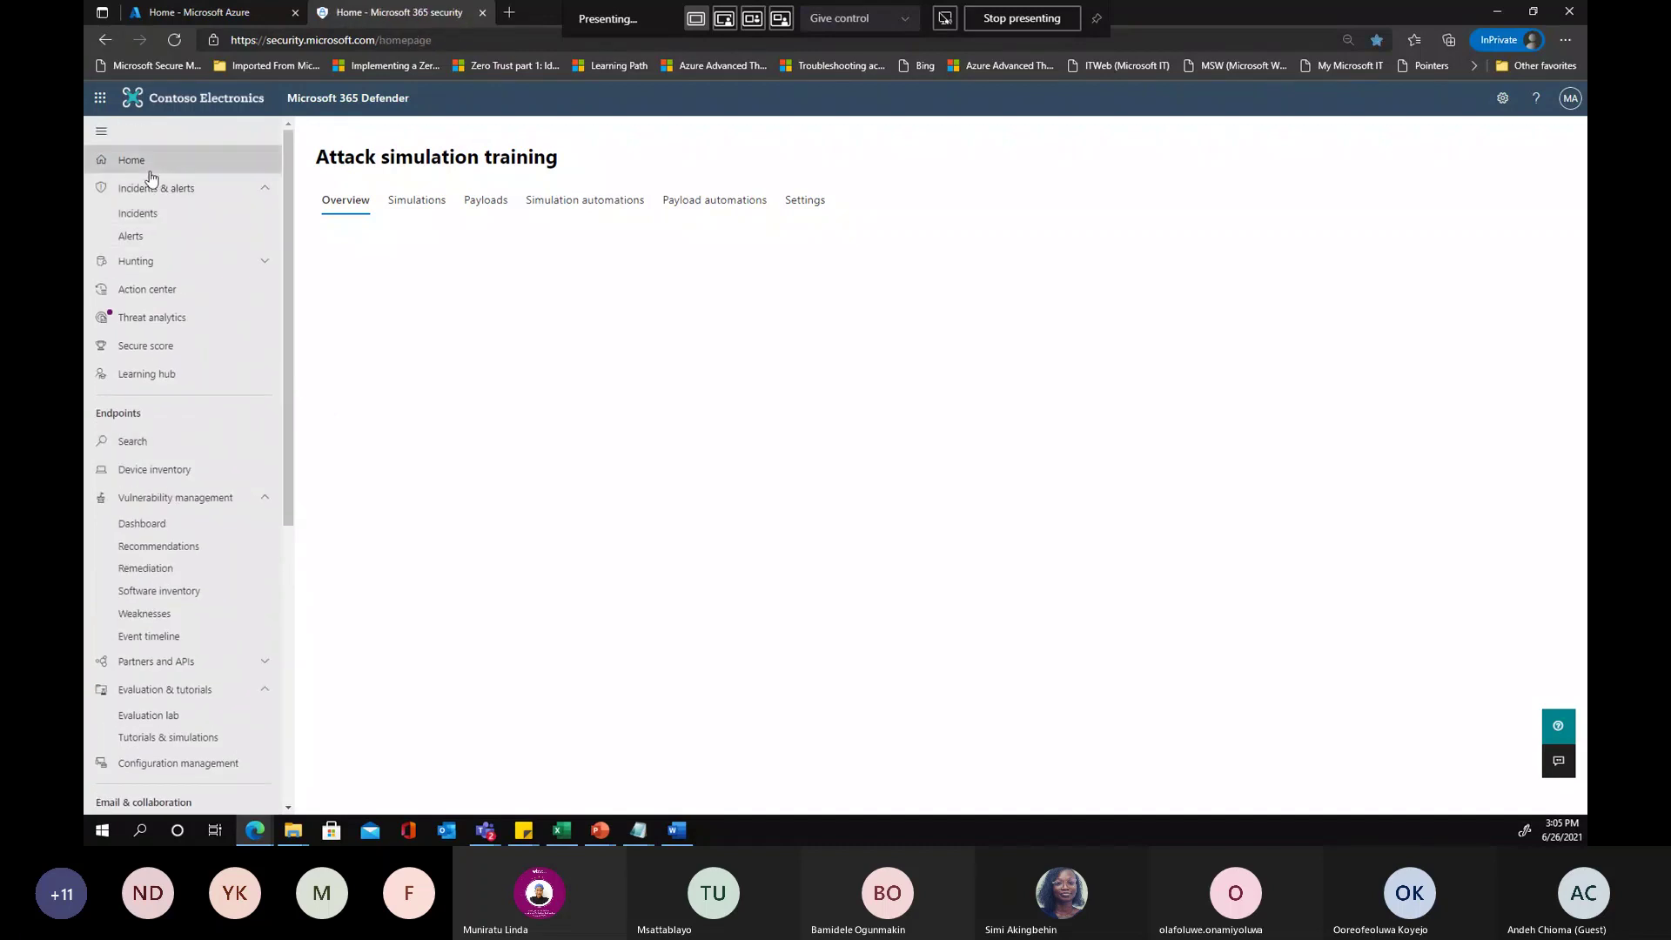